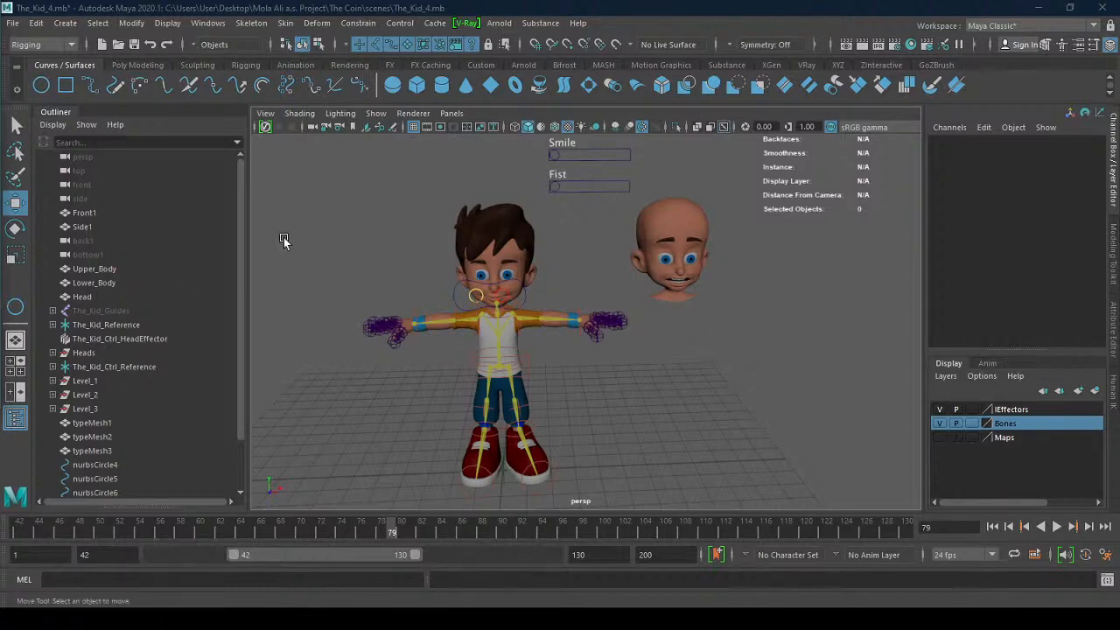
click(131, 64)
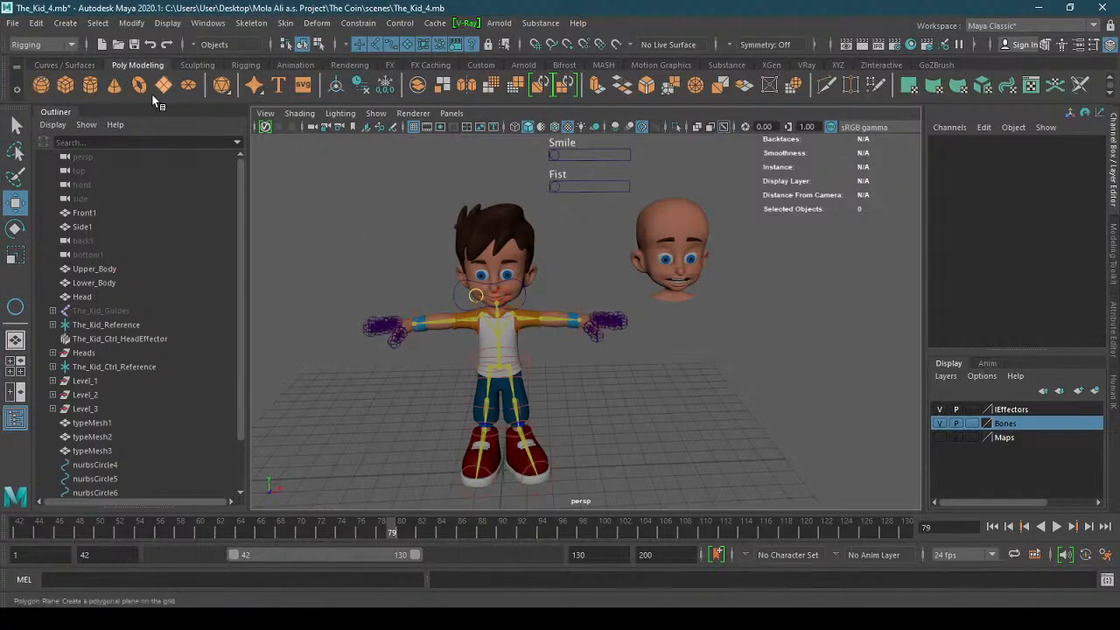
click(140, 84)
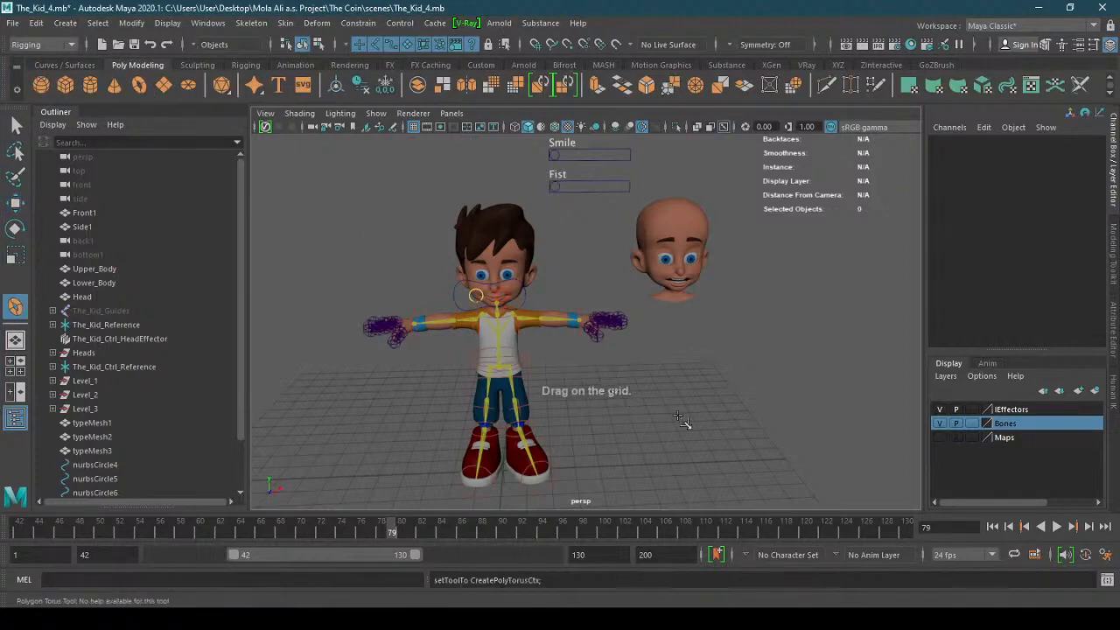
drag(656, 410, 688, 435)
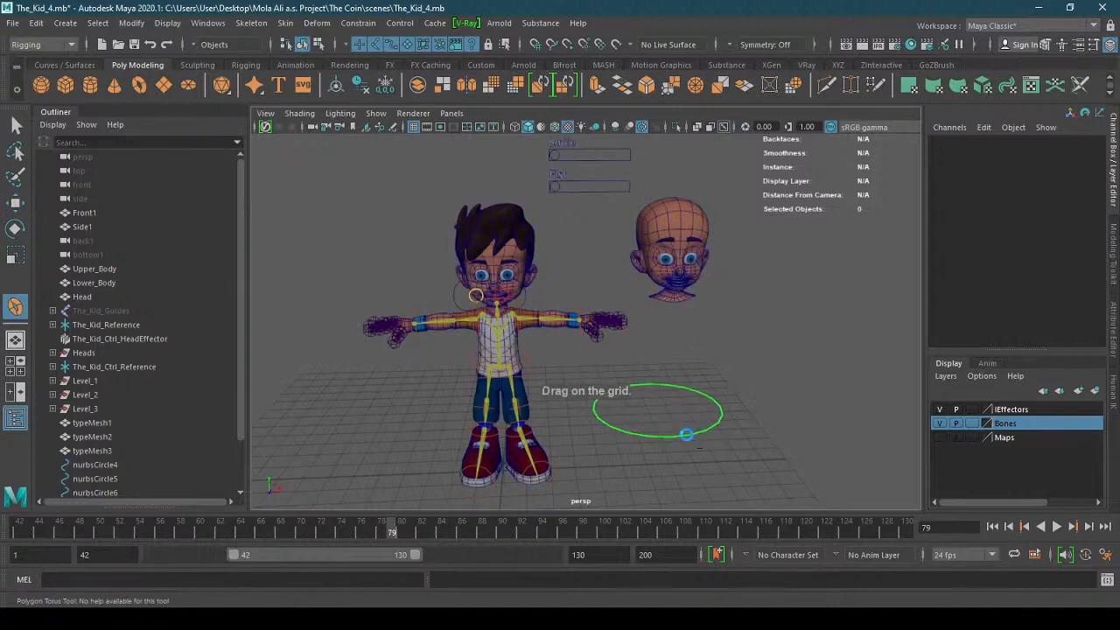
drag(714, 396, 590, 417)
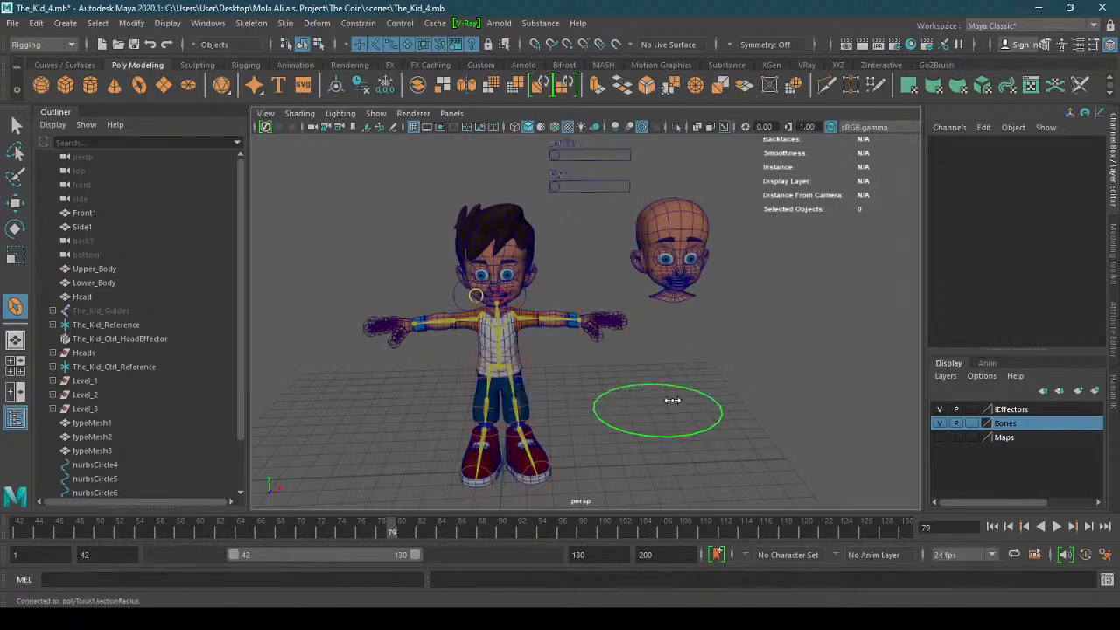
key(w)
alt+drag(716, 426, 714, 427)
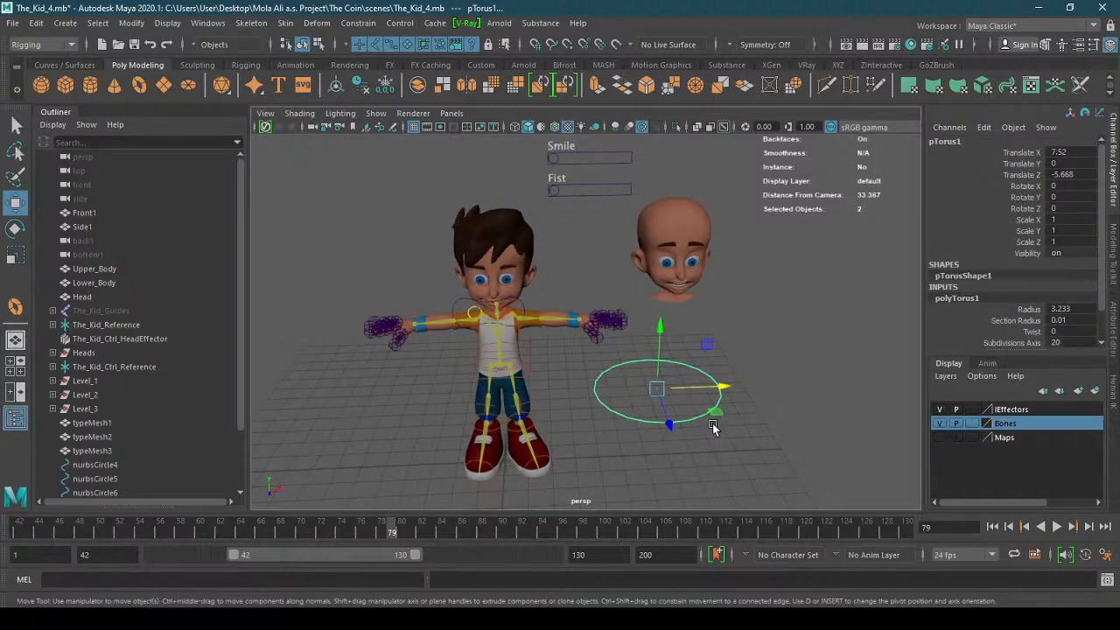
key(Delete)
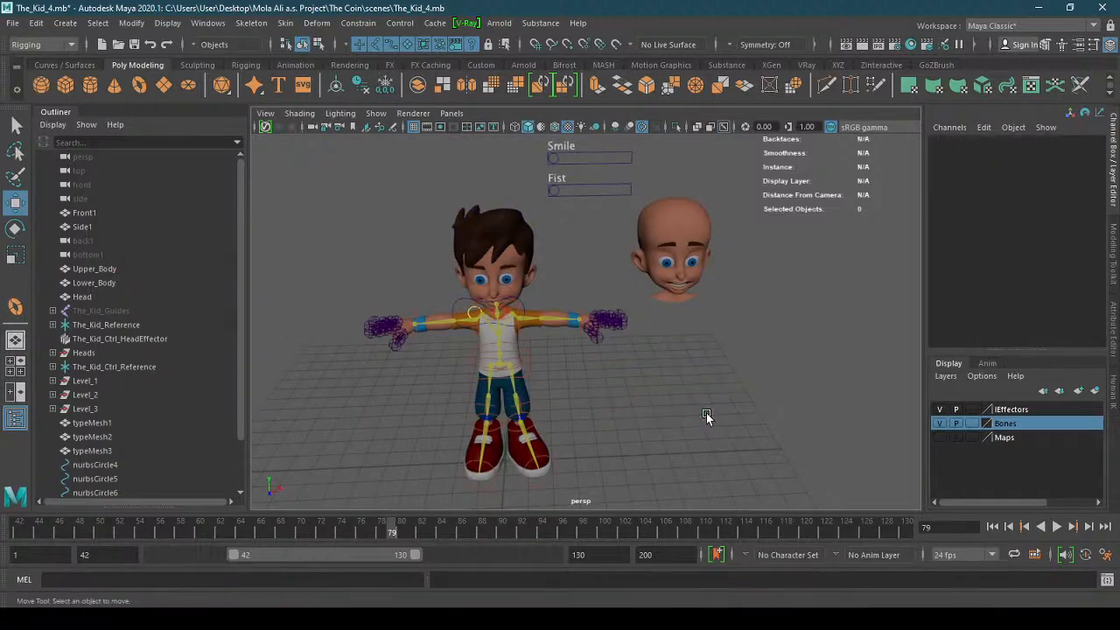
- Create a polygon torus of about 2.58 radius and 0.32 section radius, and a box about 10.3 wide, 1.18 high and 1.06 deep
click(139, 85)
drag(654, 400, 707, 414)
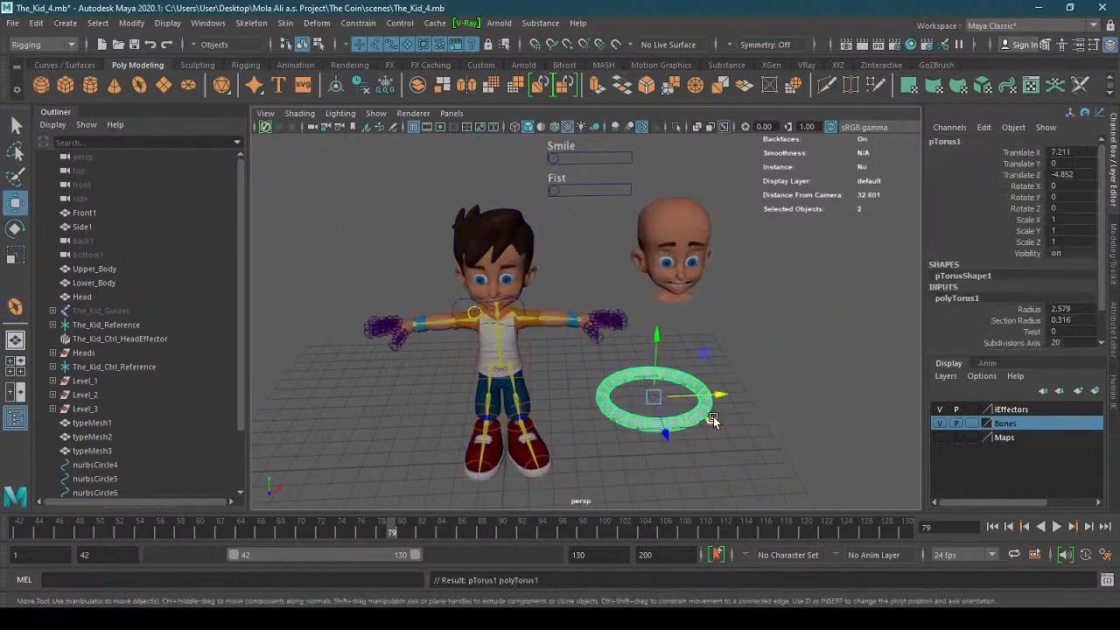
click(68, 83)
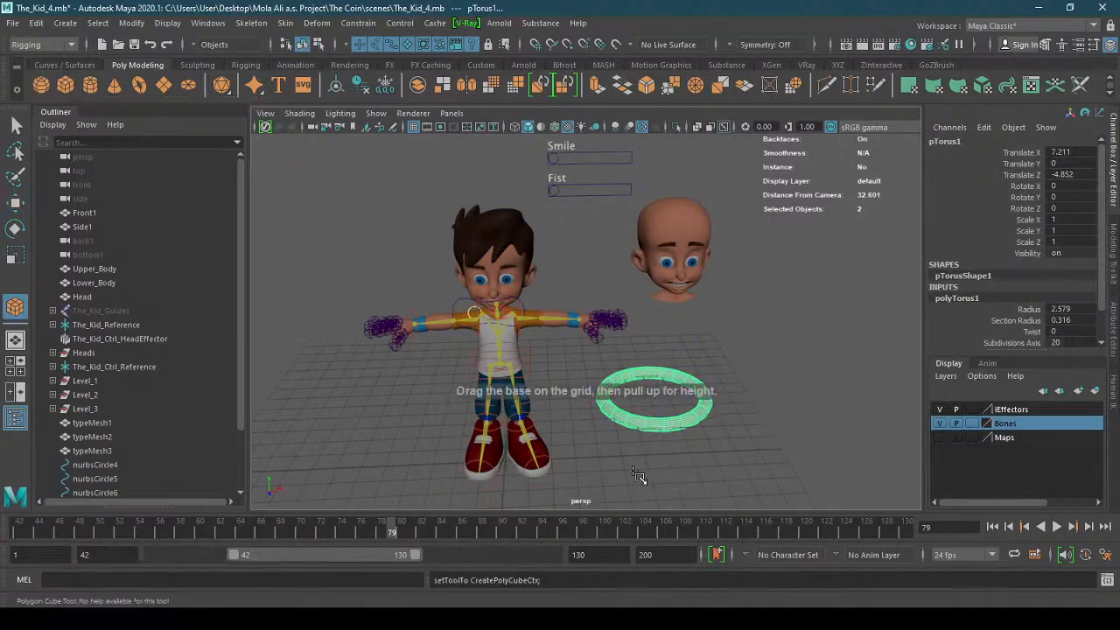
drag(623, 466, 825, 449)
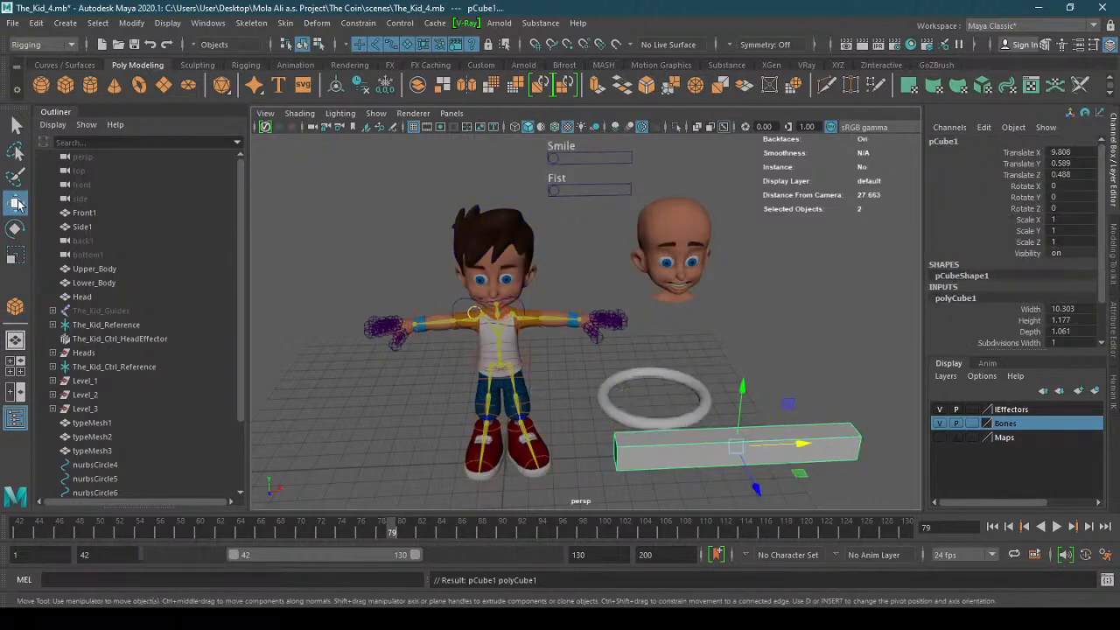
- Rotate the torus 90 degrees about X to stand it upright, and shift it along X to about 20.2
click(693, 423)
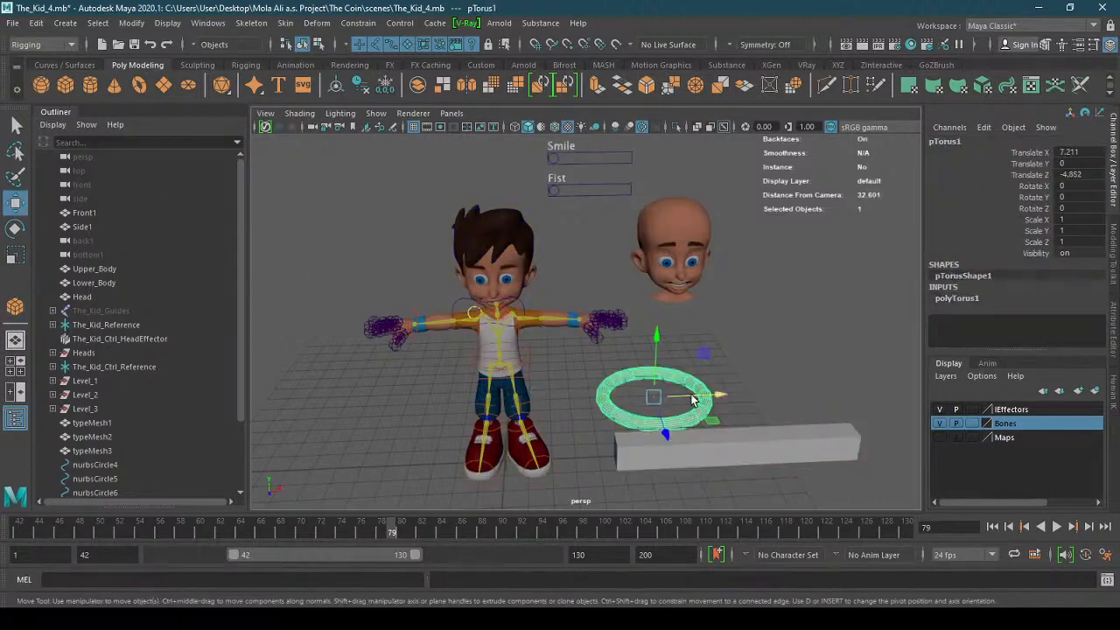
scroll(691, 399, down, 3)
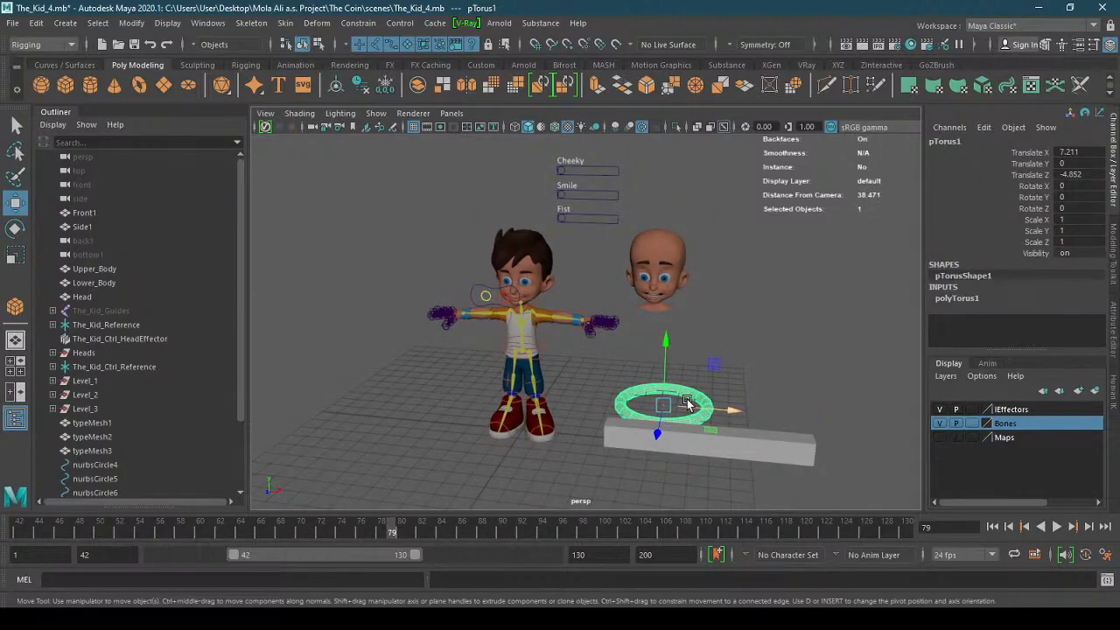
key(e)
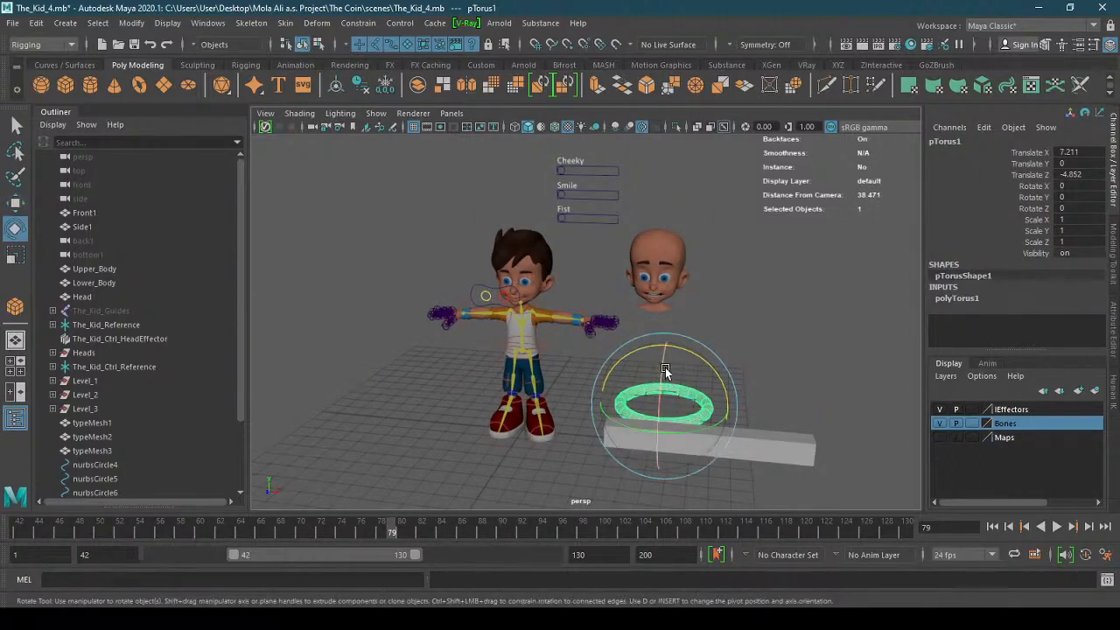
drag(665, 368, 624, 374)
key(w)
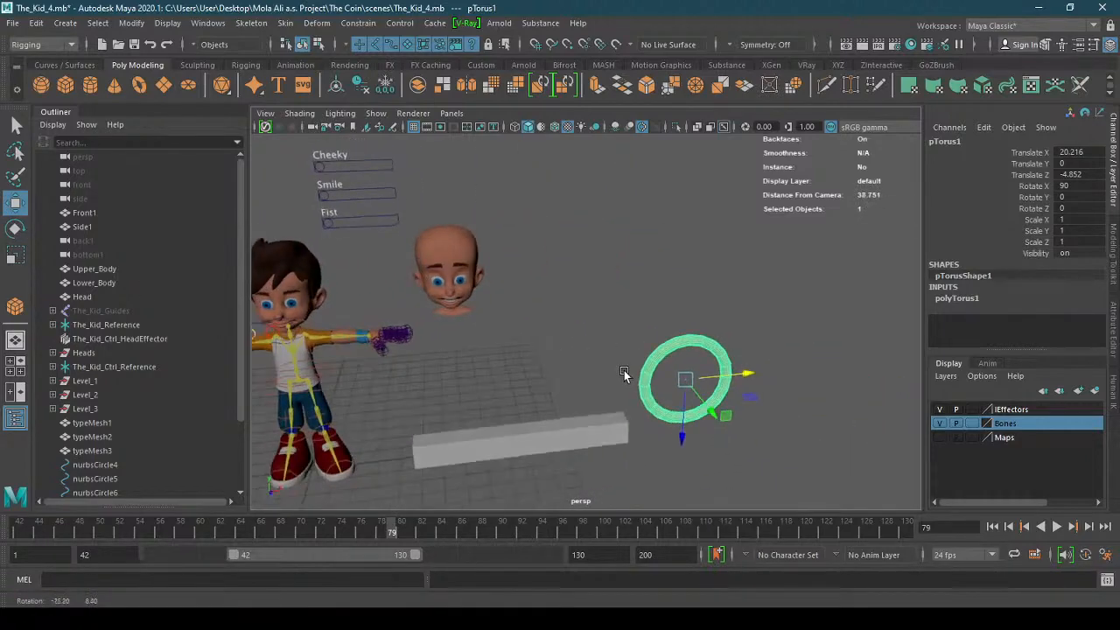
- Move the upright torus to about 6.4 in Y and -0.07 in Z, and freeze its transformations
drag(681, 429, 680, 341)
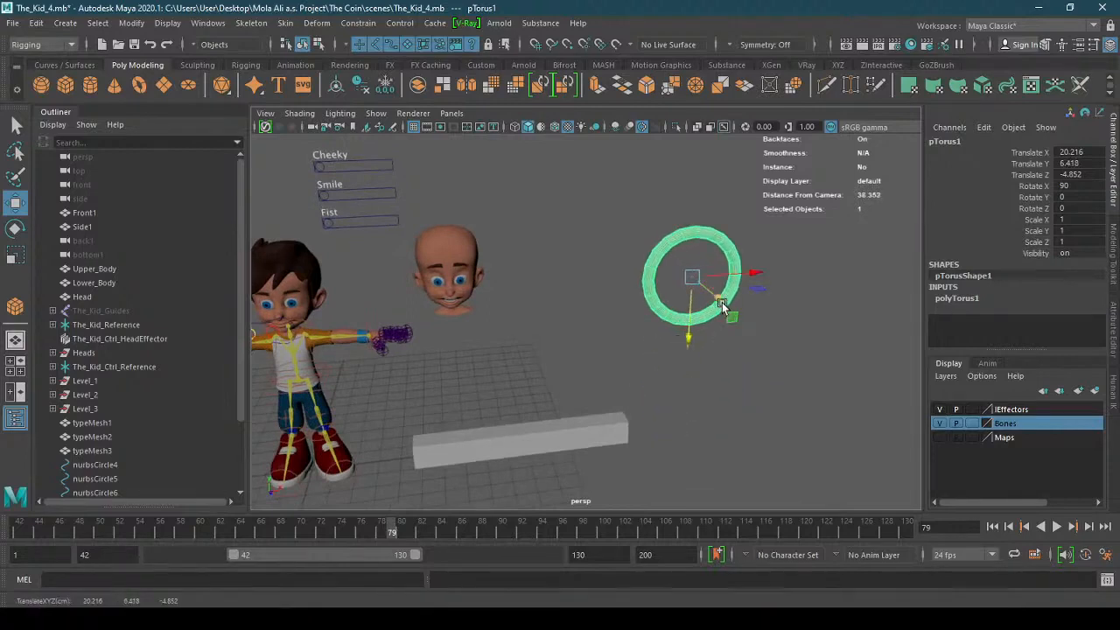
drag(721, 304, 719, 354)
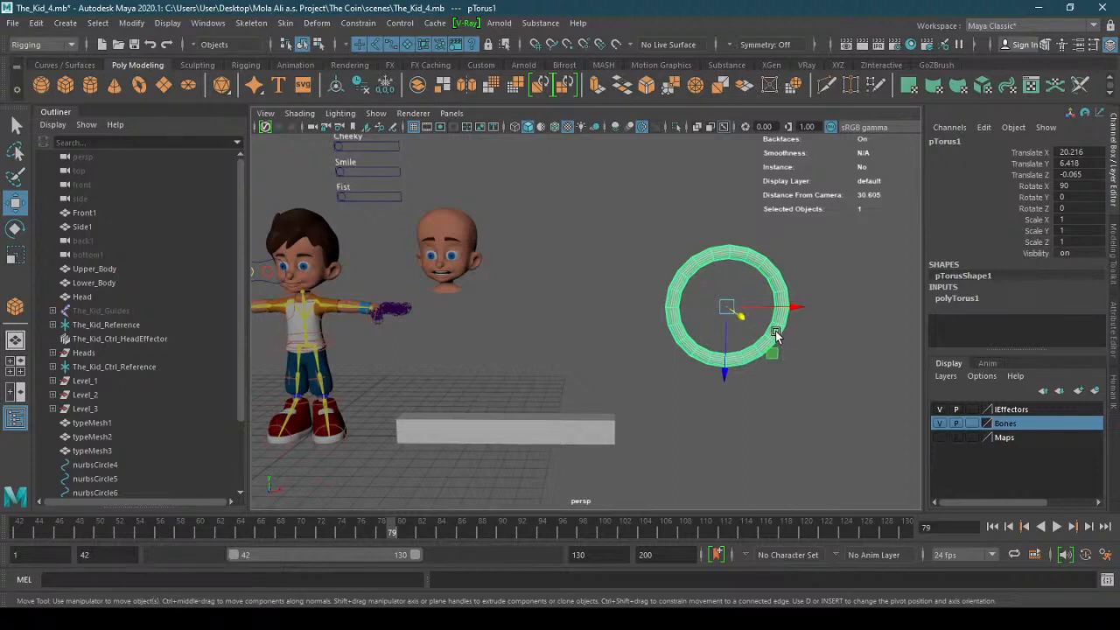
click(385, 85)
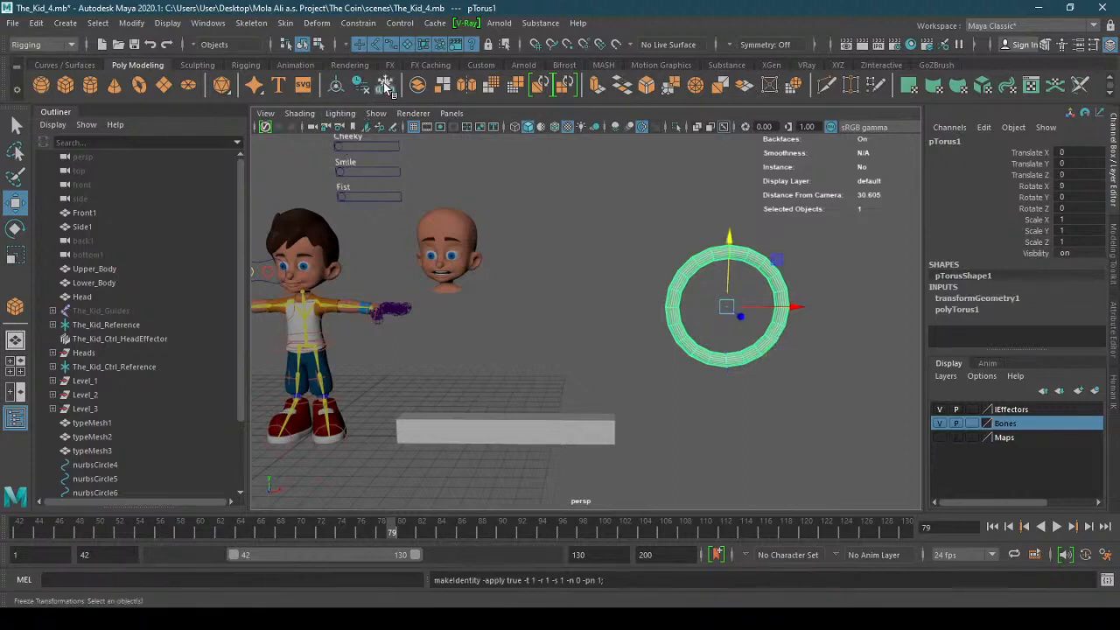
- Test a rotation of the torus by about 26 degrees around Z, and undo it
click(15, 228)
alt+drag(799, 283, 802, 304)
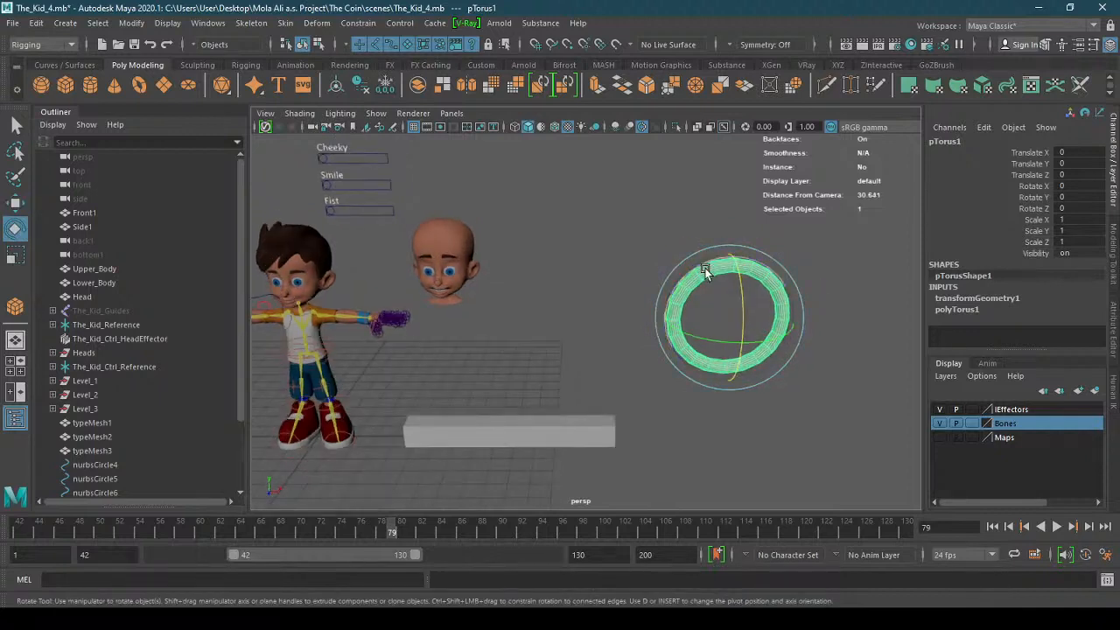
drag(702, 265, 677, 273)
key(ctrl+z)
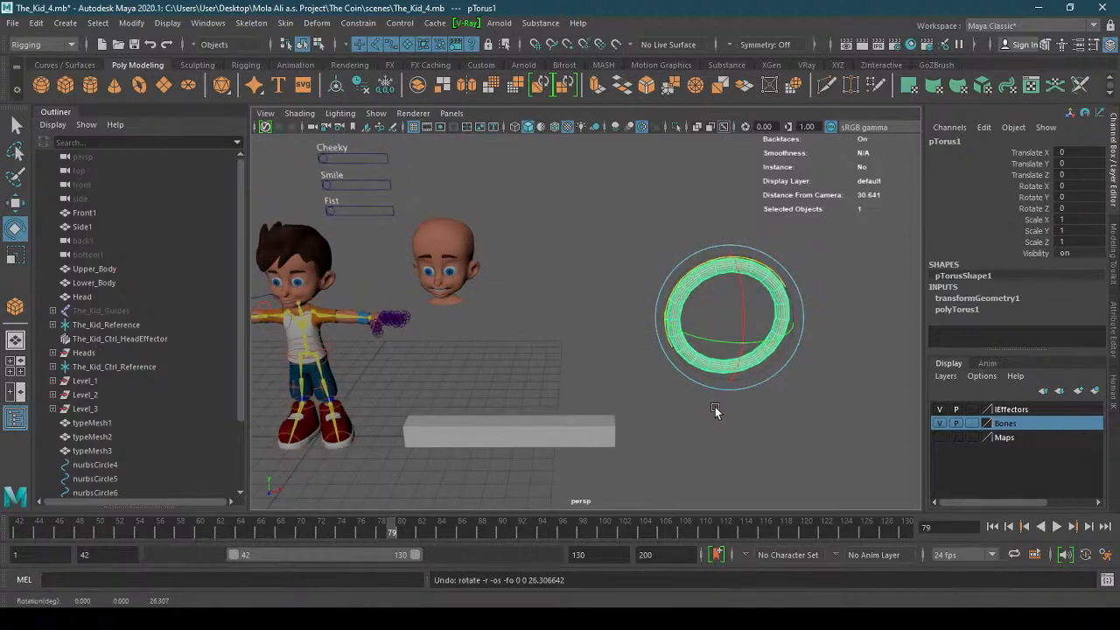
click(715, 407)
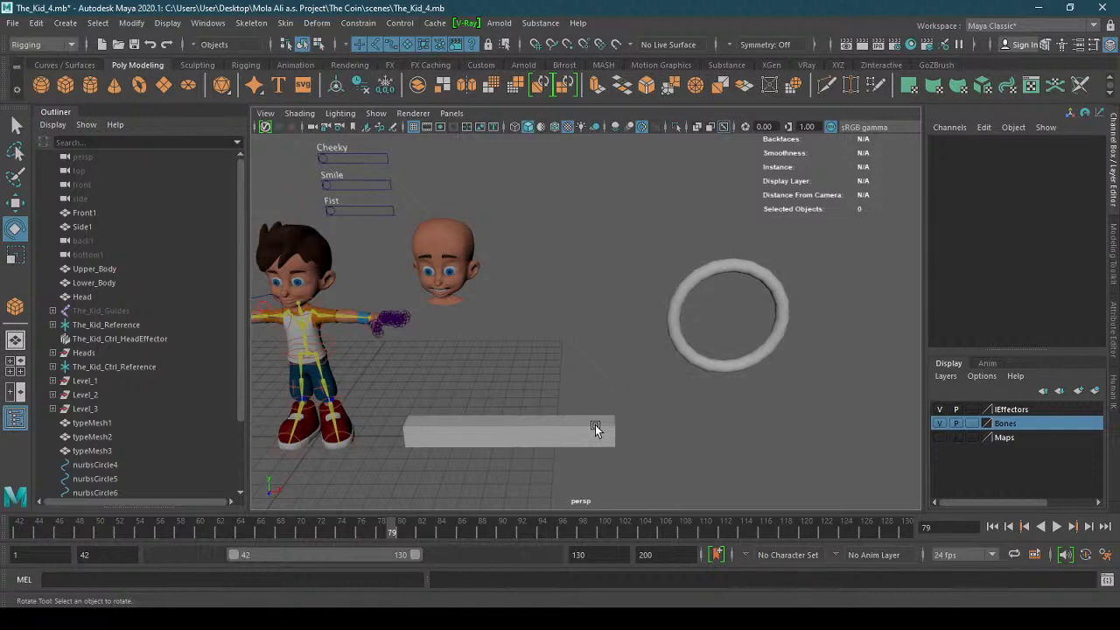
- Examine the Cheeky, Smile and Fist slider controls above the character, along with its head and hands
alt+drag(395, 361, 413, 347)
alt+middle_drag(413, 348, 533, 366)
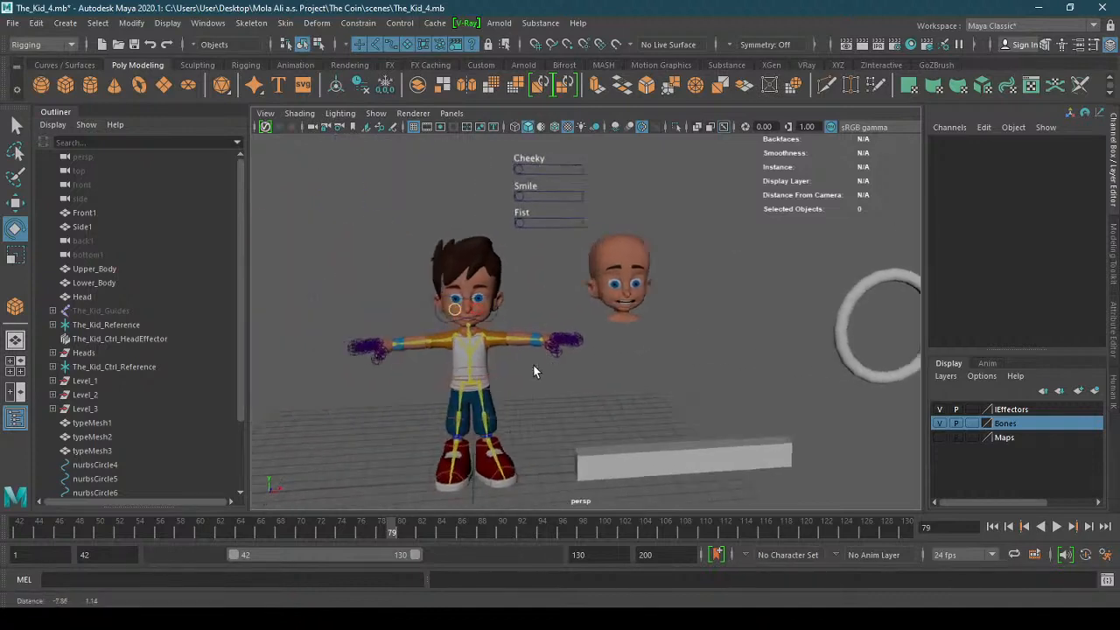
alt+right_drag(533, 365, 677, 311)
alt+drag(676, 311, 693, 332)
alt+middle_drag(652, 328, 628, 412)
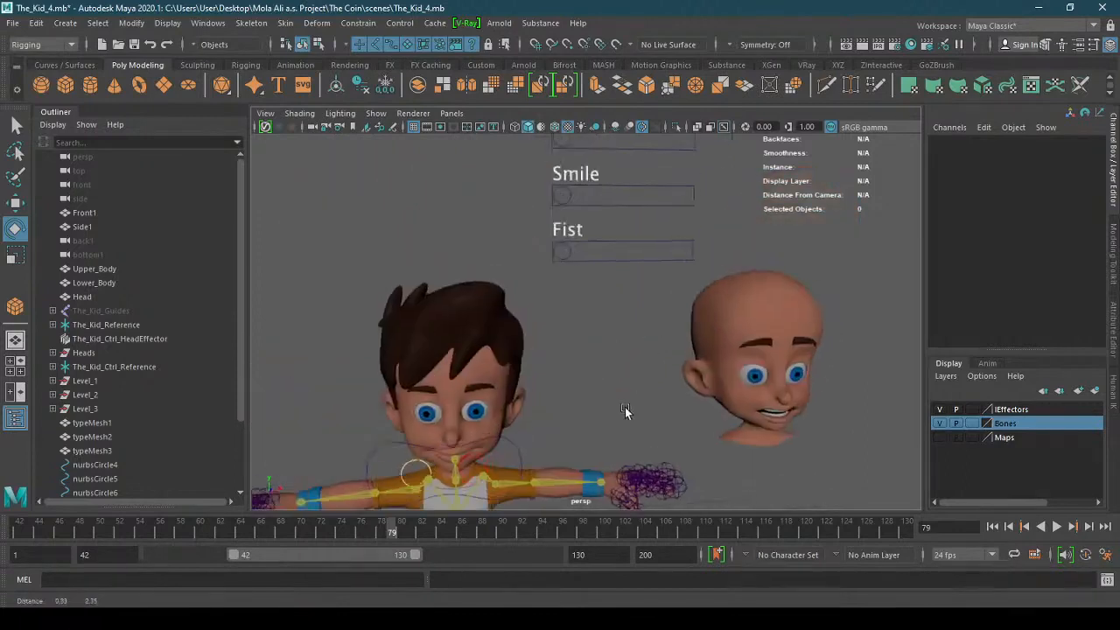
alt+drag(628, 413, 591, 378)
alt+middle_drag(597, 348, 598, 390)
alt+drag(598, 390, 598, 386)
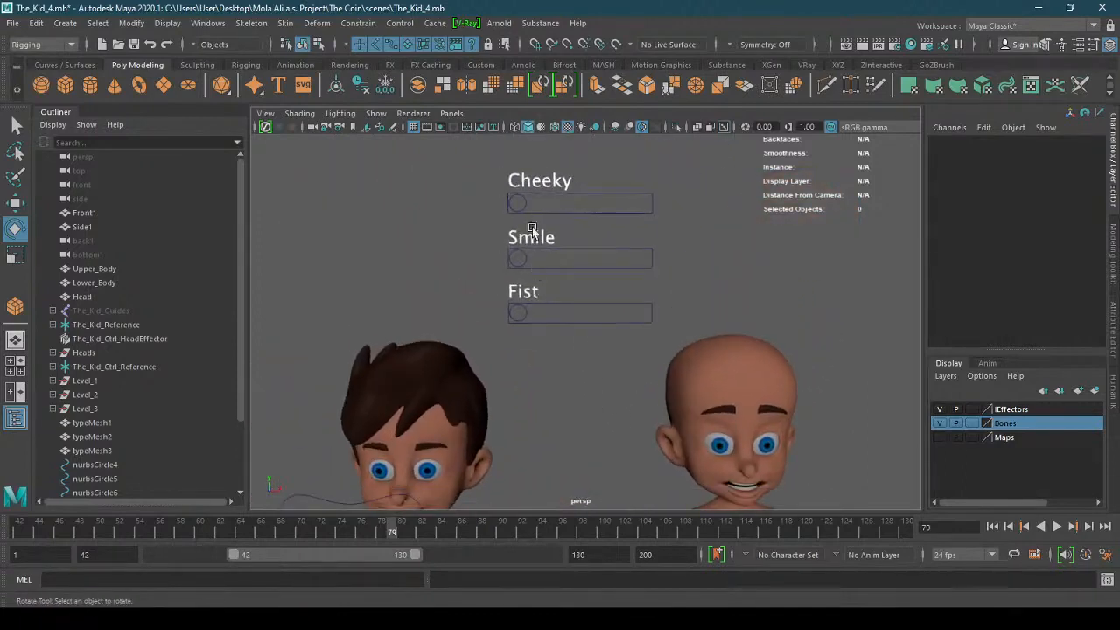
click(519, 259)
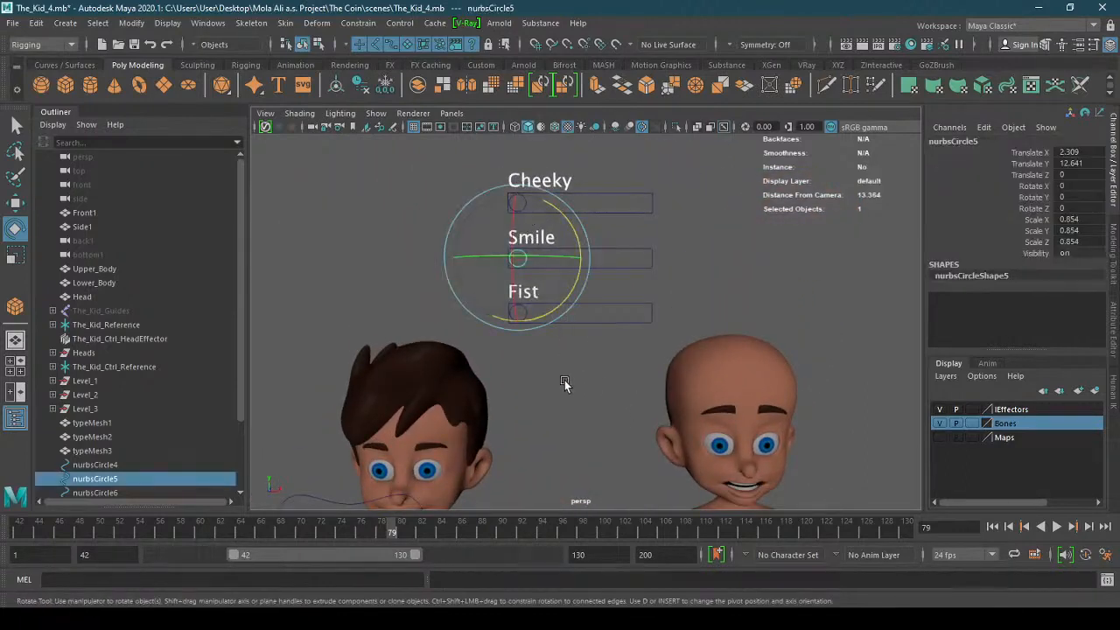
key(w)
alt+middle_drag(562, 393, 498, 346)
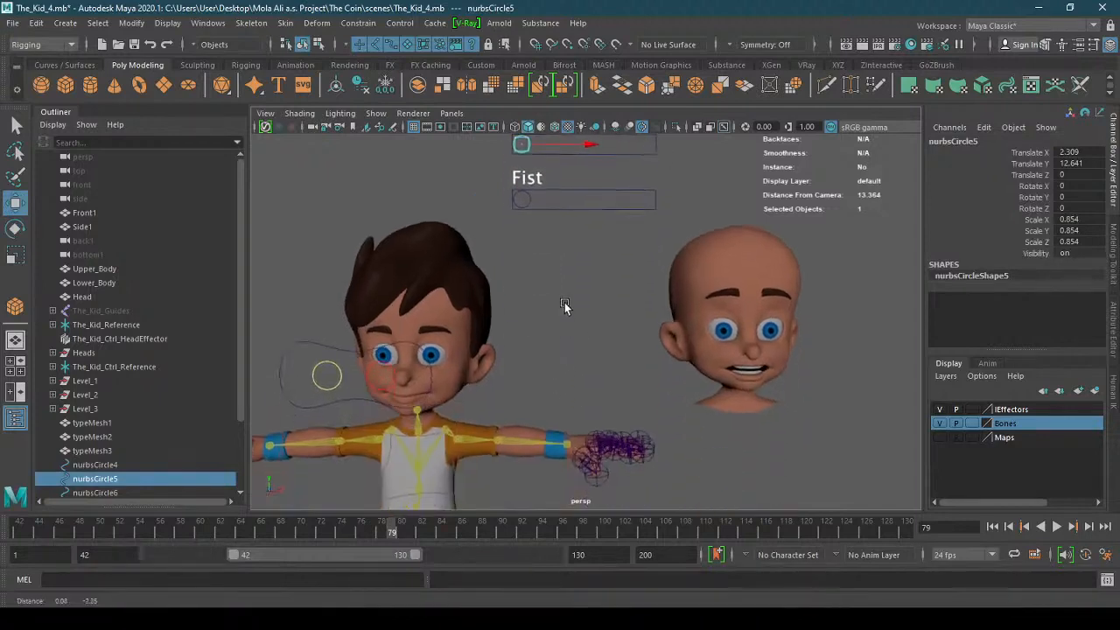
alt+drag(475, 325, 519, 337)
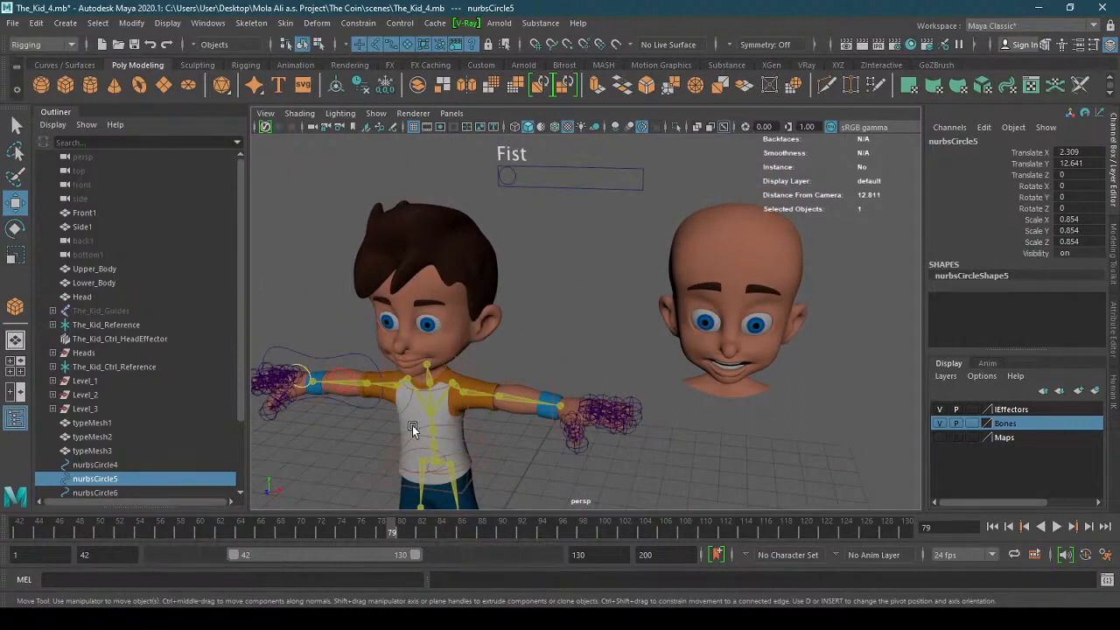
click(560, 256)
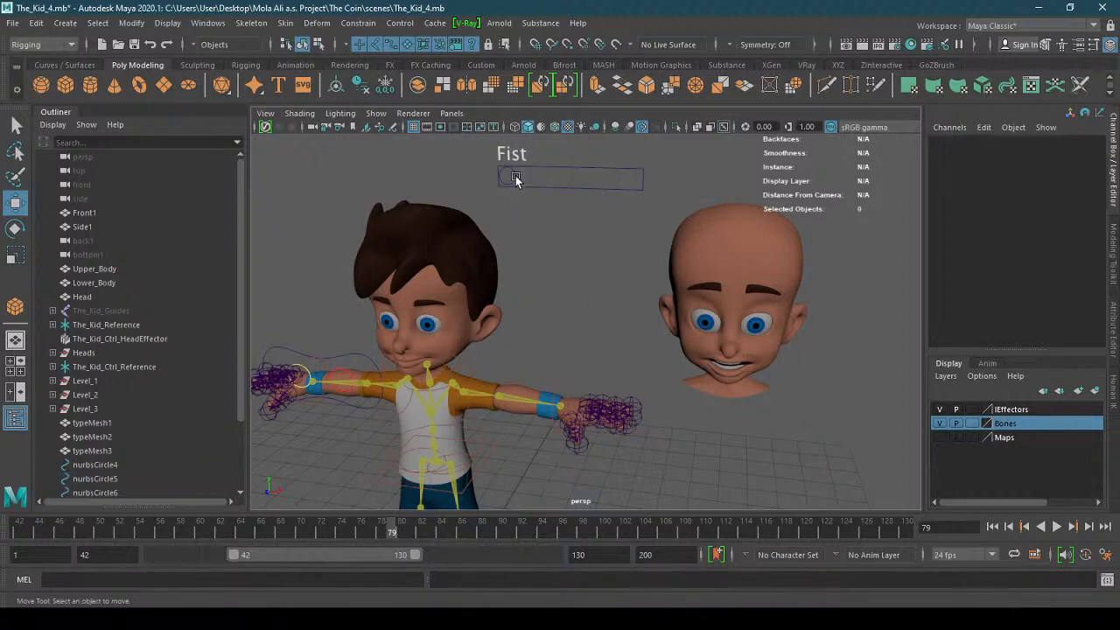
- Test the Fist slider by moving its circular handle along X, and undo the moves
click(509, 176)
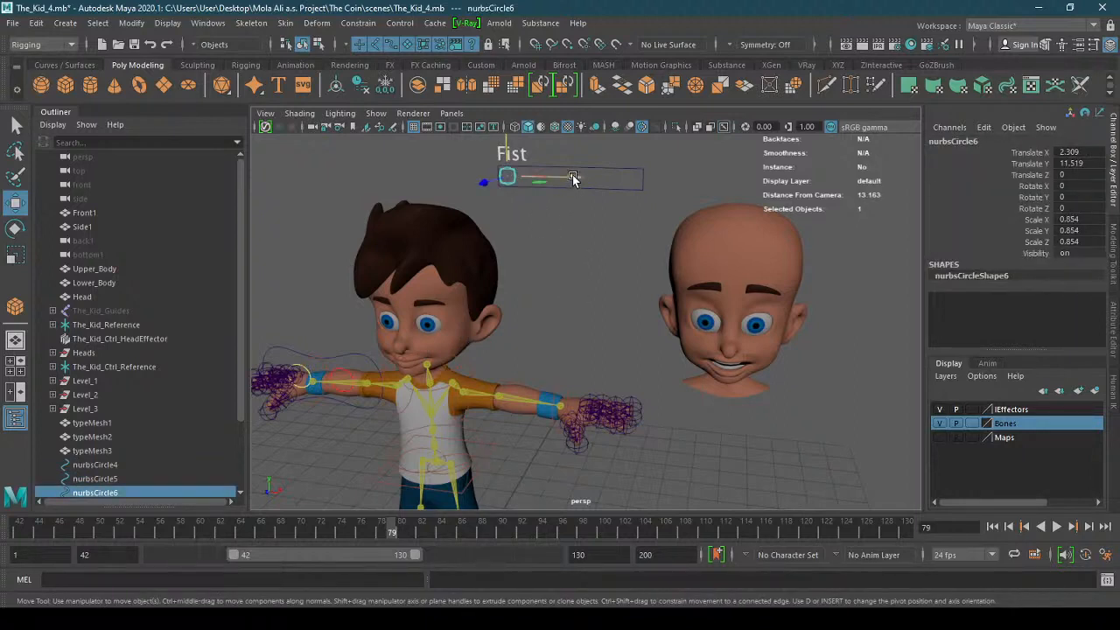
drag(574, 178, 687, 182)
key(ctrl+z)
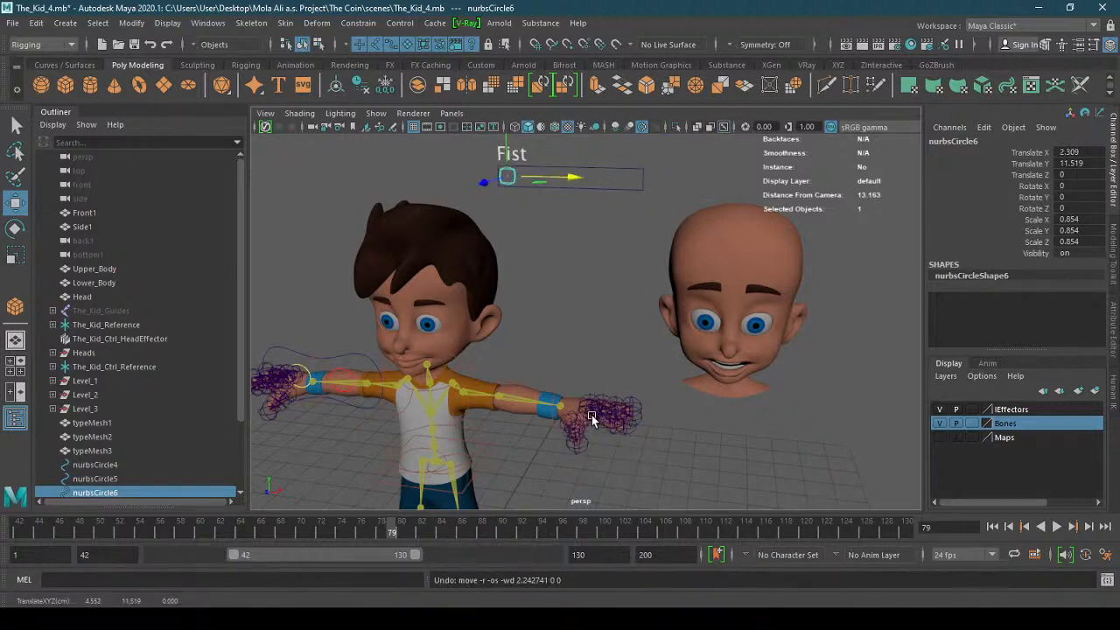
mouse_move(573, 178)
mouse_down()
mouse_move(685, 182)
mouse_move(585, 189)
mouse_move(692, 195)
mouse_move(576, 199)
mouse_up()
key(ctrl+z)
click(620, 298)
- Test a rotation of the long box about its vertical axis, and undo it
scroll(736, 362, down, 4)
mouse_move(693, 371)
alt+middle_down()
mouse_move(586, 297)
mouse_move(595, 304)
alt+middle_up()
mouse_move(688, 322)
alt+middle_down()
mouse_move(560, 305)
mouse_move(585, 298)
alt+middle_up()
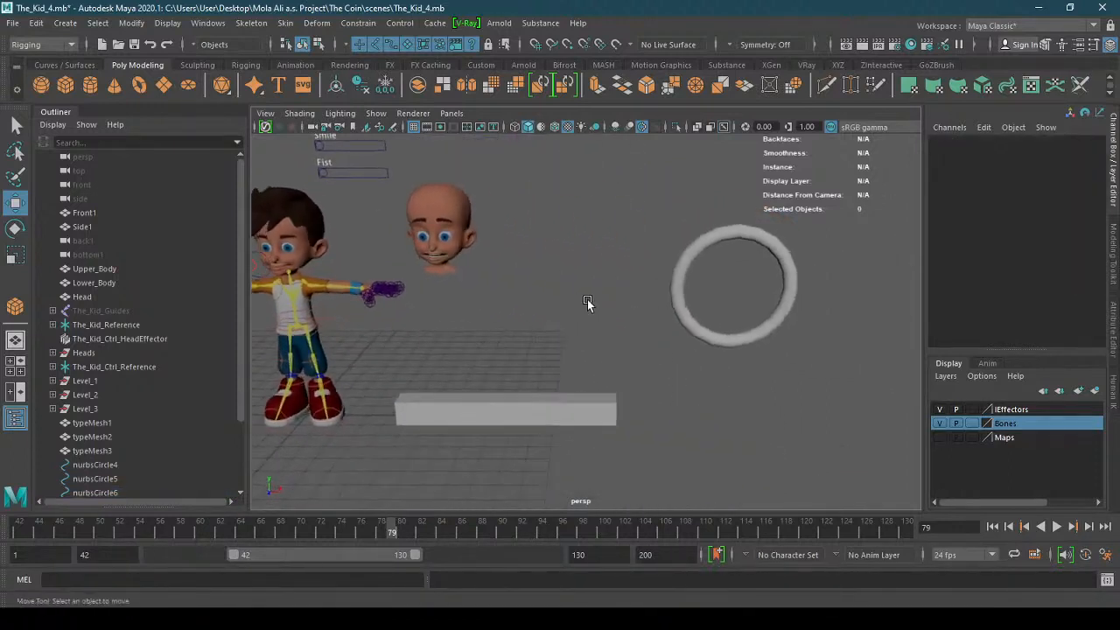
click(687, 315)
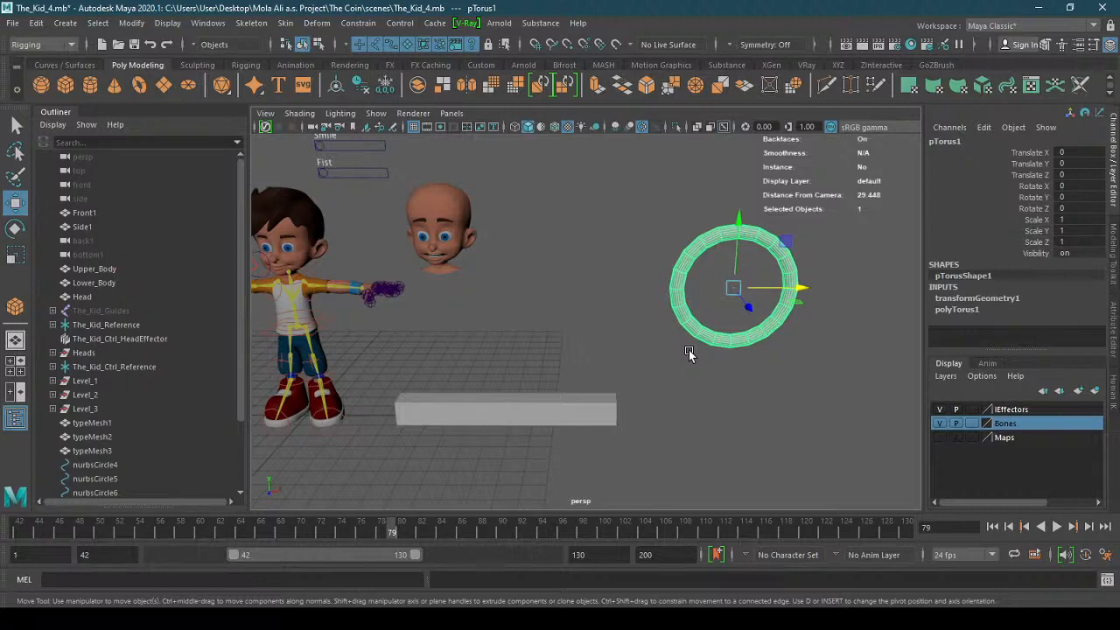
click(565, 410)
click(15, 228)
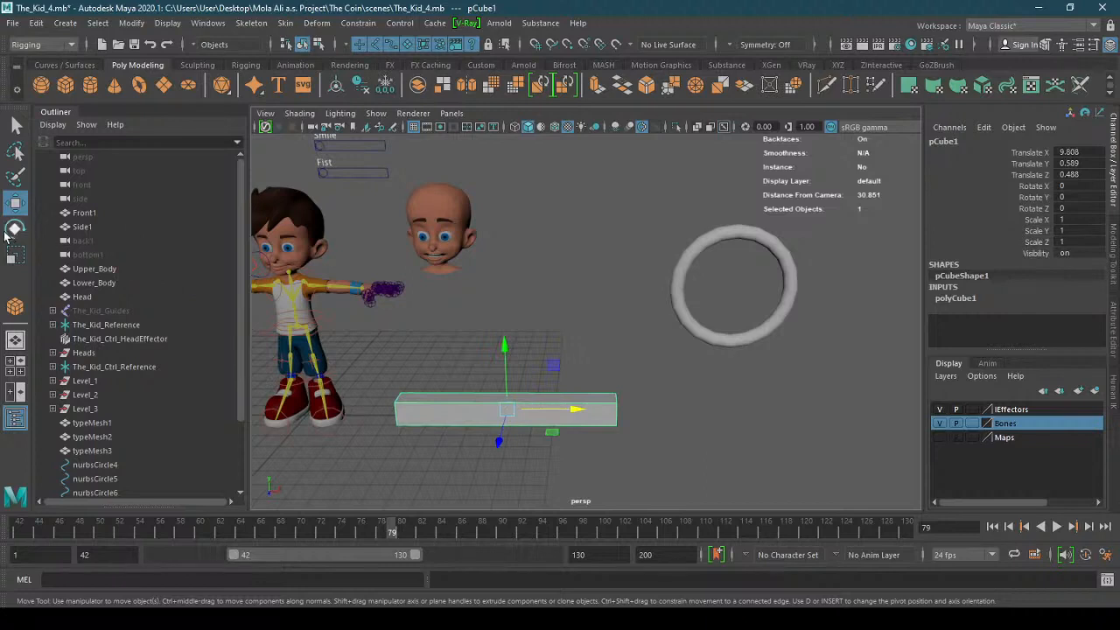
drag(536, 440, 616, 433)
key(ctrl+z)
- Test a rotation of the torus by about 12 degrees around Z, and undo it
click(691, 331)
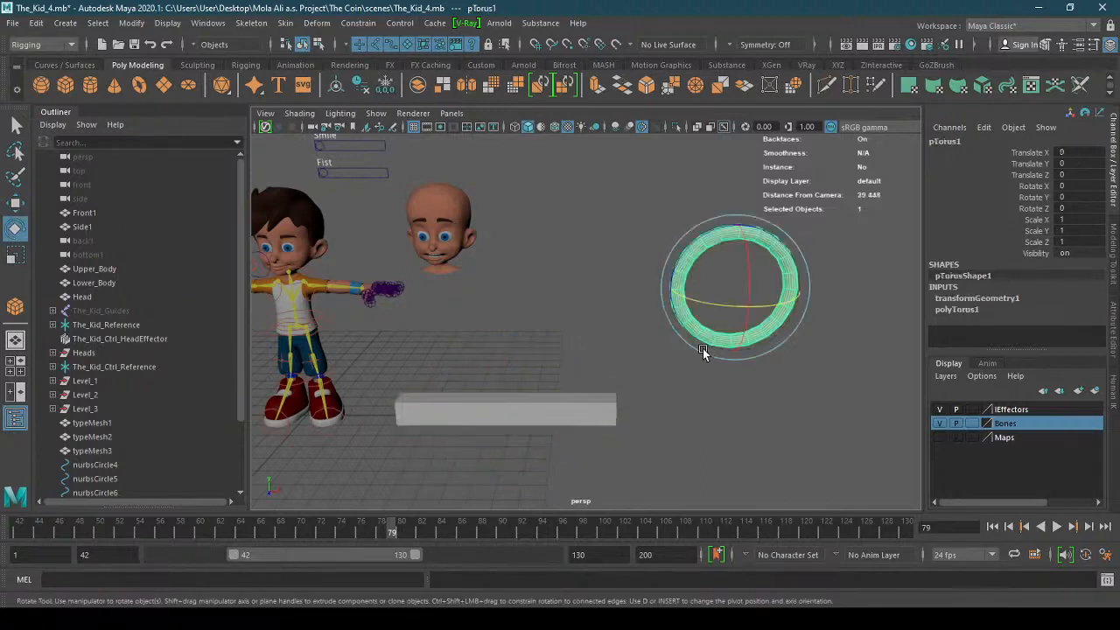
drag(688, 250, 703, 282)
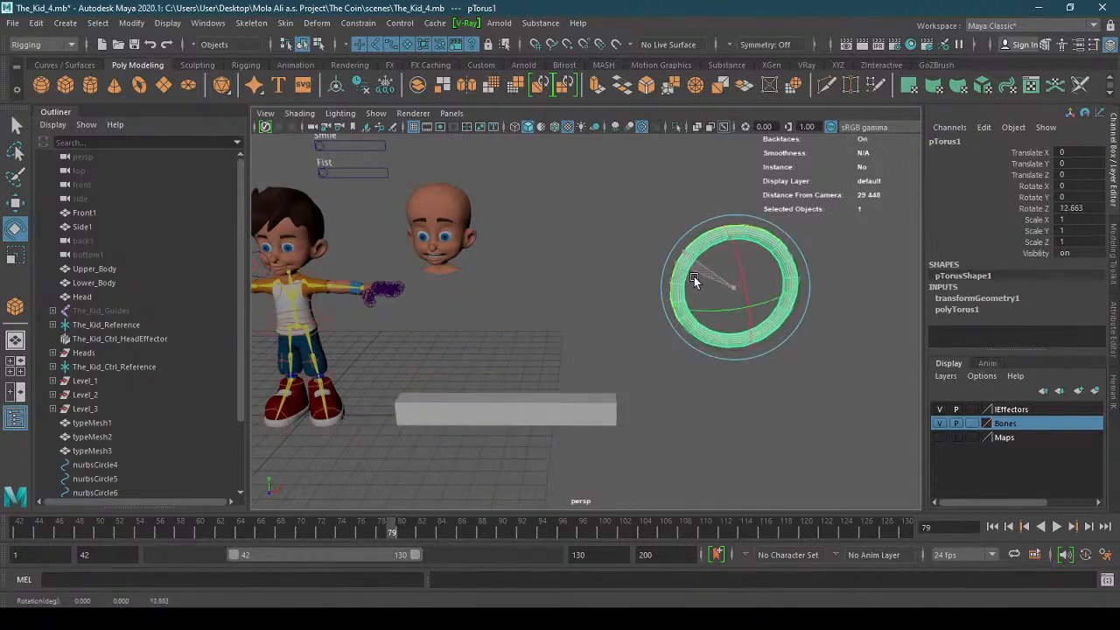
key(ctrl+z)
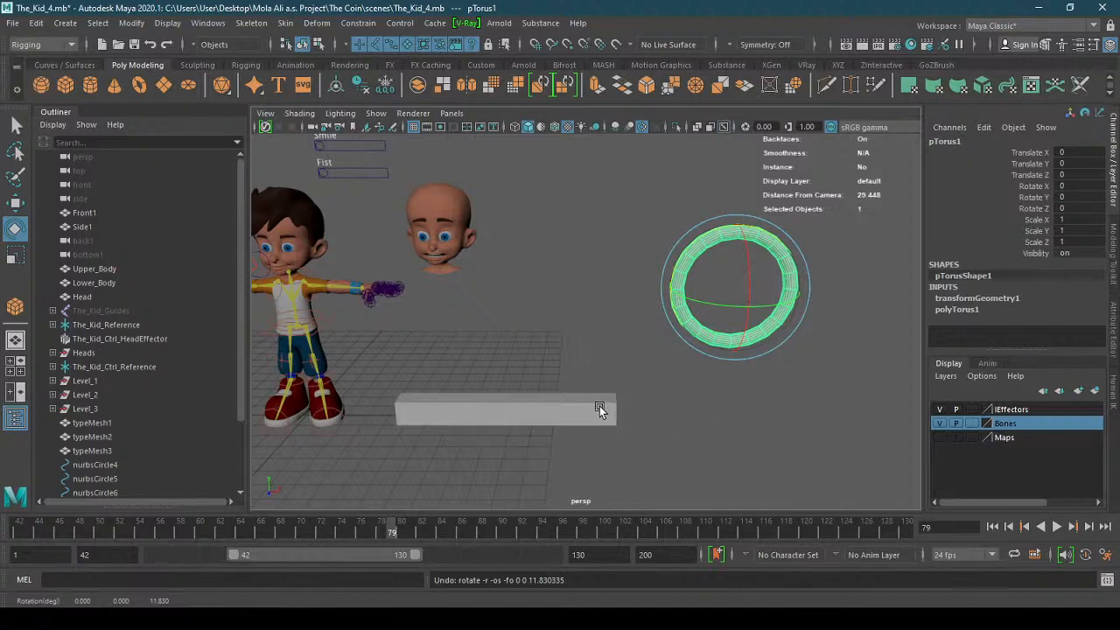
click(204, 25)
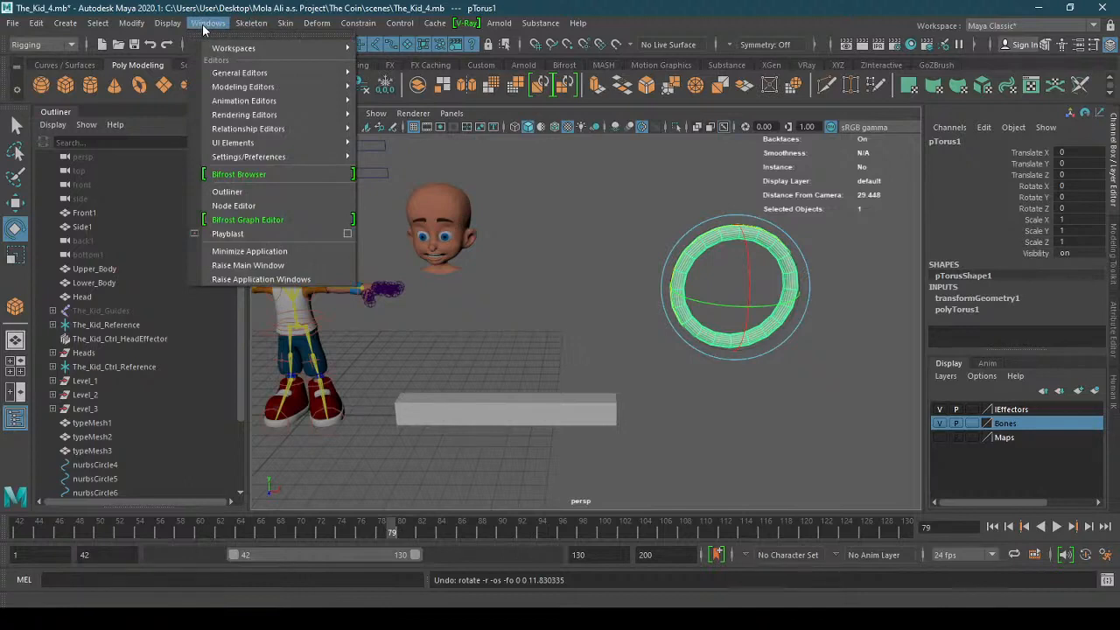
mouse_move(276, 102)
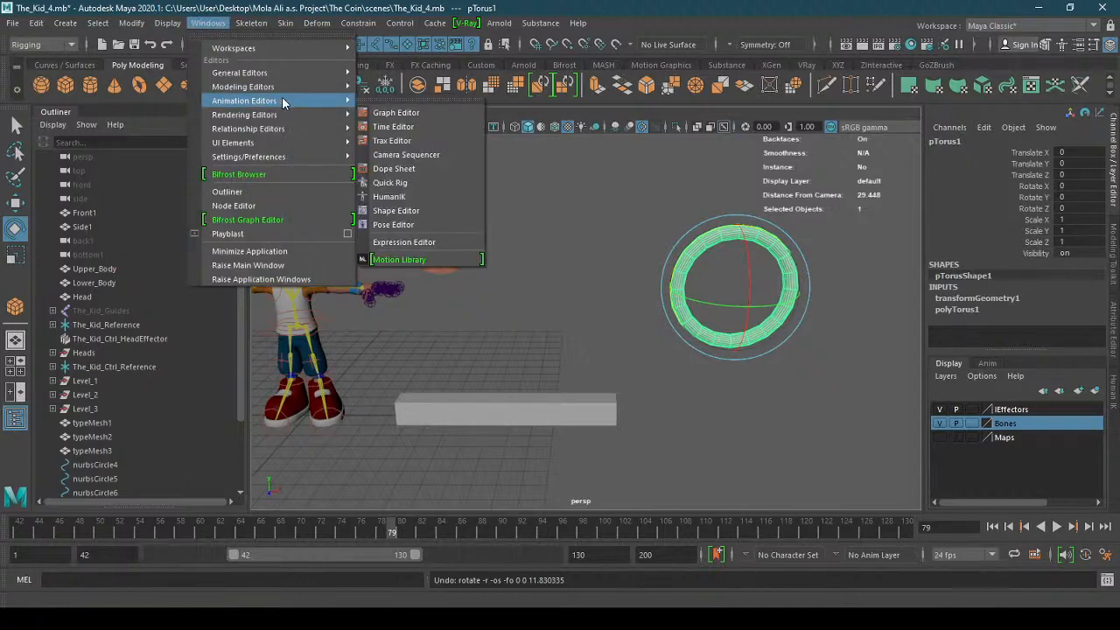
click(429, 210)
click(420, 245)
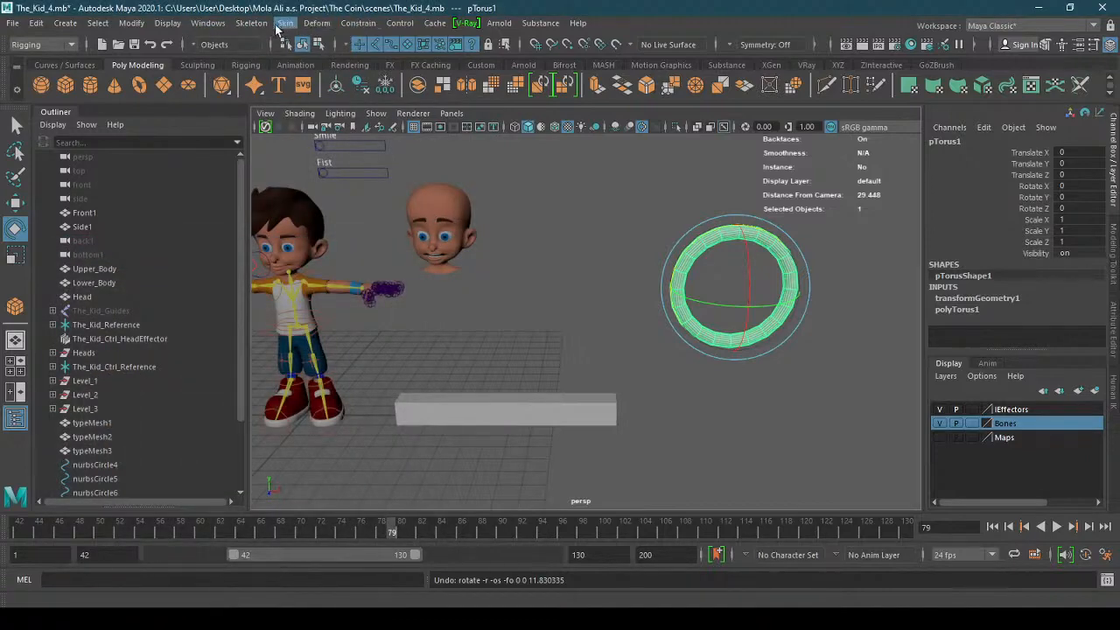
- Switch to the Animation menu set and open the Set Driven Key window
click(52, 45)
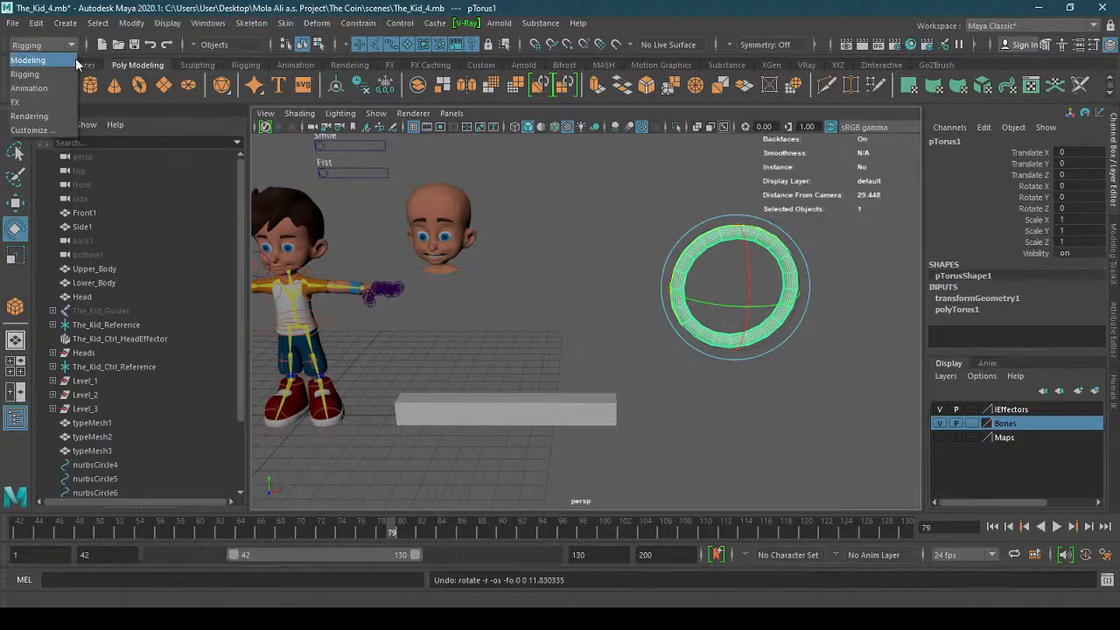
click(32, 88)
click(241, 23)
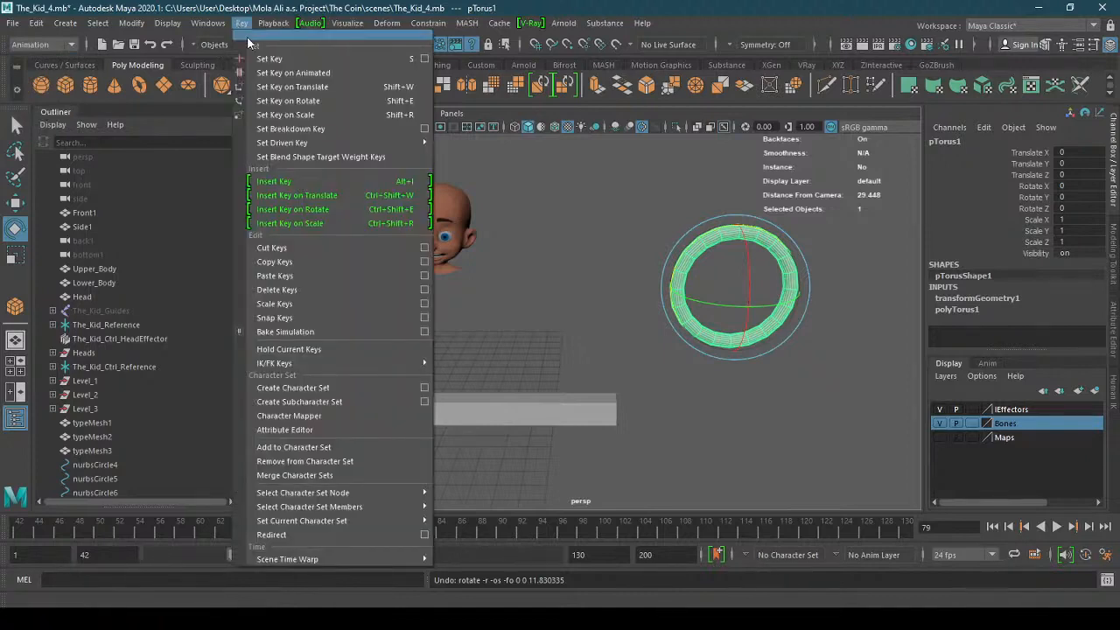
mouse_move(374, 146)
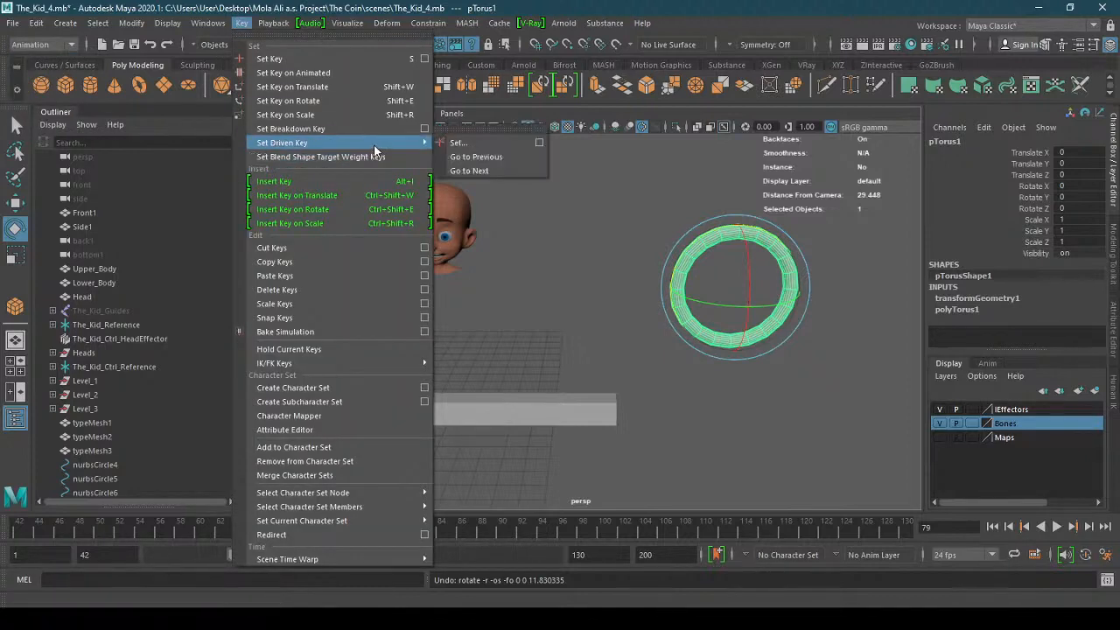
click(208, 4)
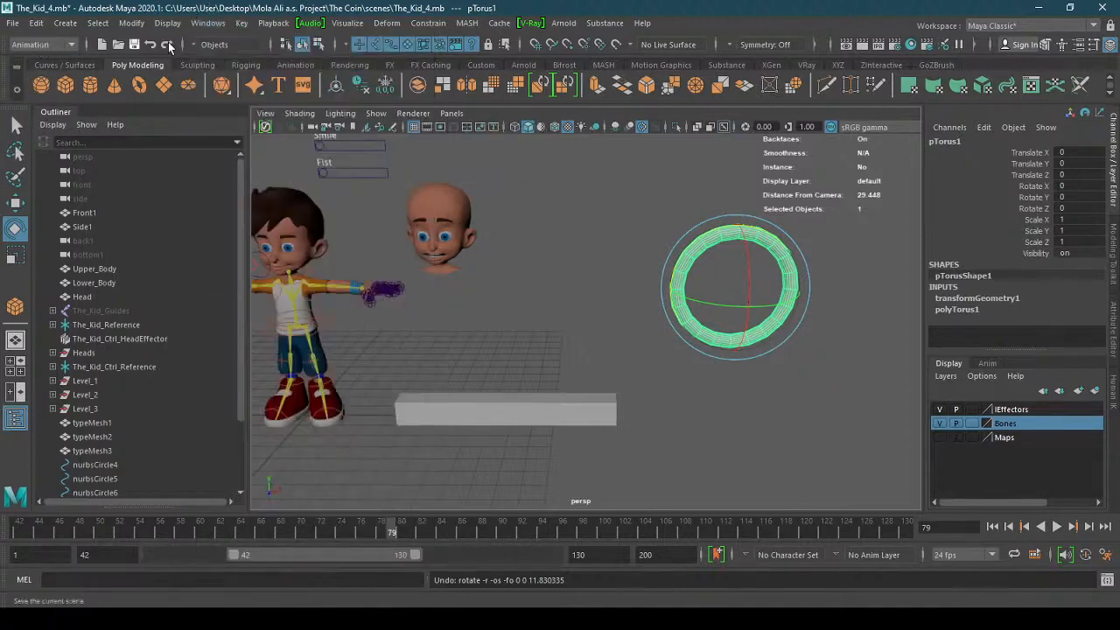
click(240, 23)
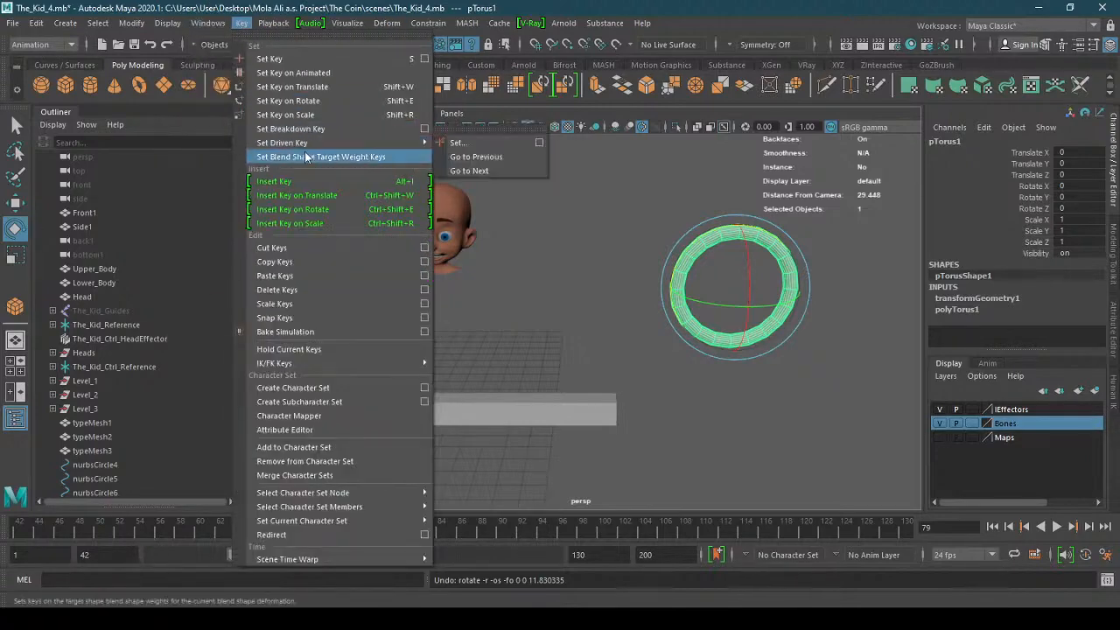
mouse_move(359, 138)
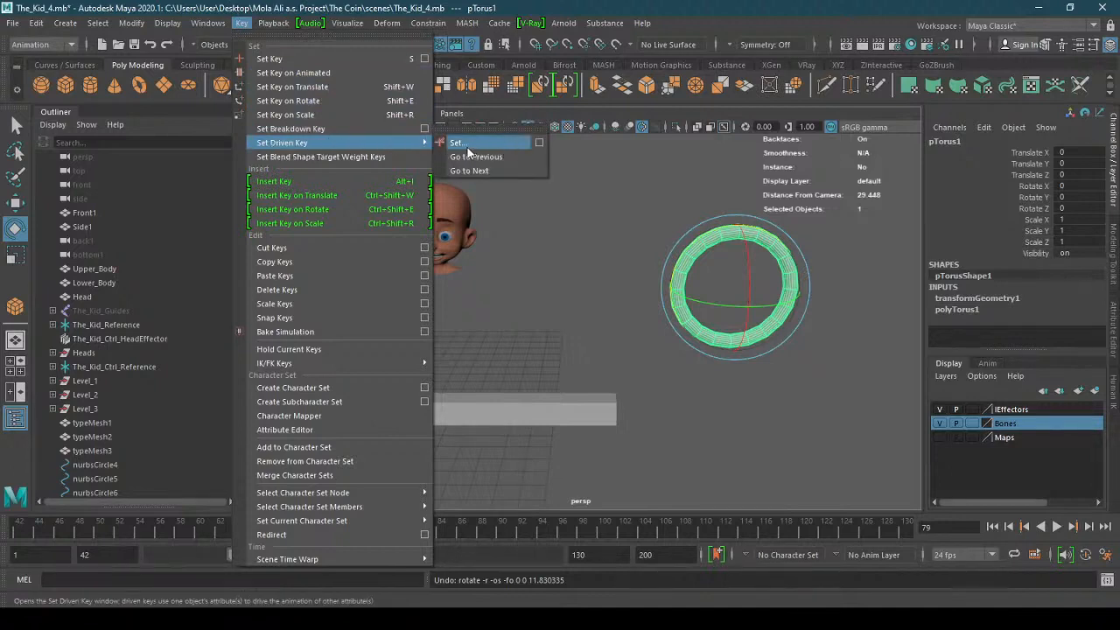
click(538, 142)
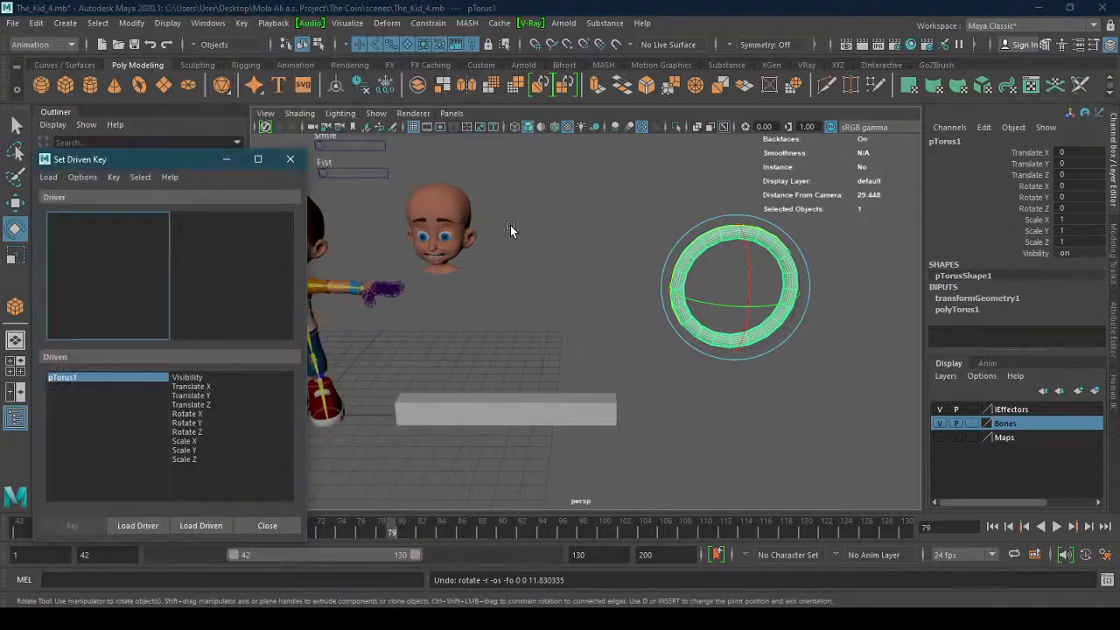
- Load the torus as the driver and the long box as the driven object for the driven key
click(691, 322)
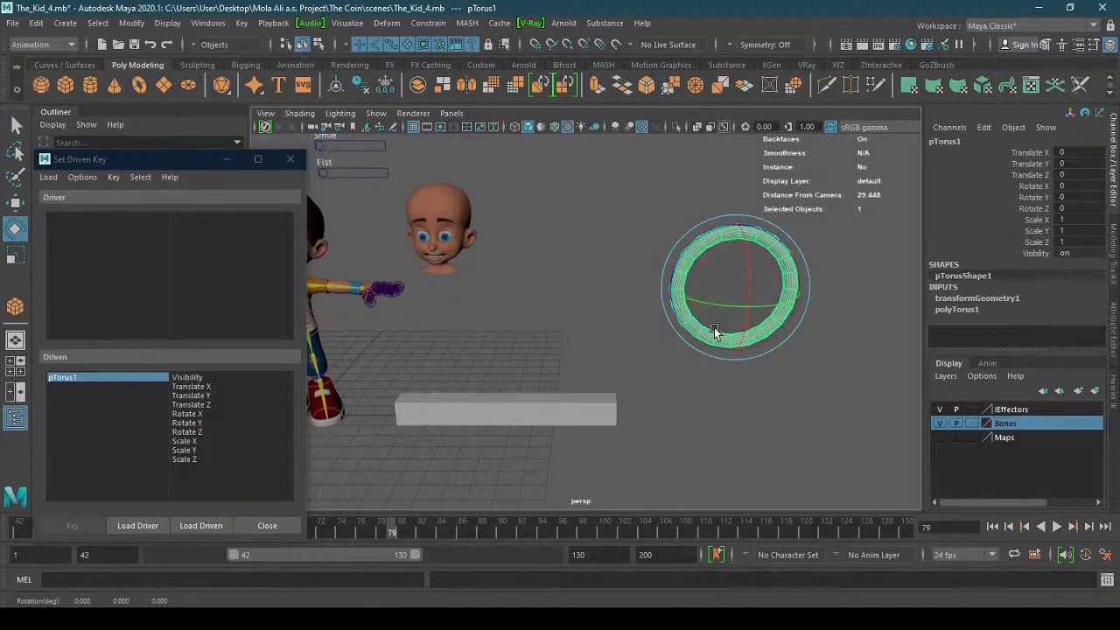
click(139, 525)
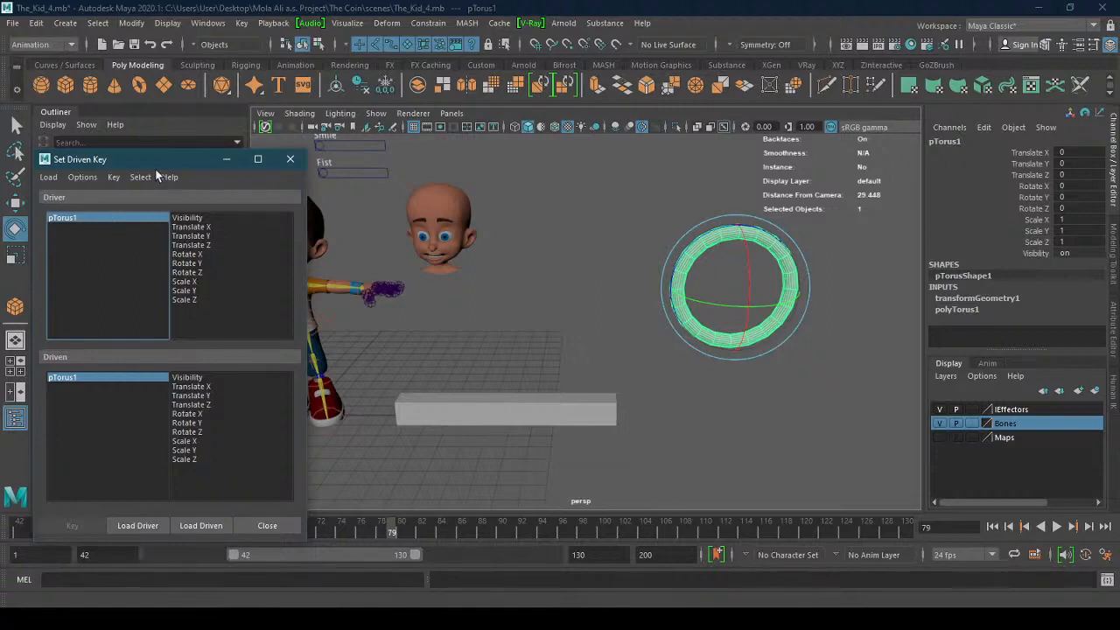
drag(160, 163, 288, 143)
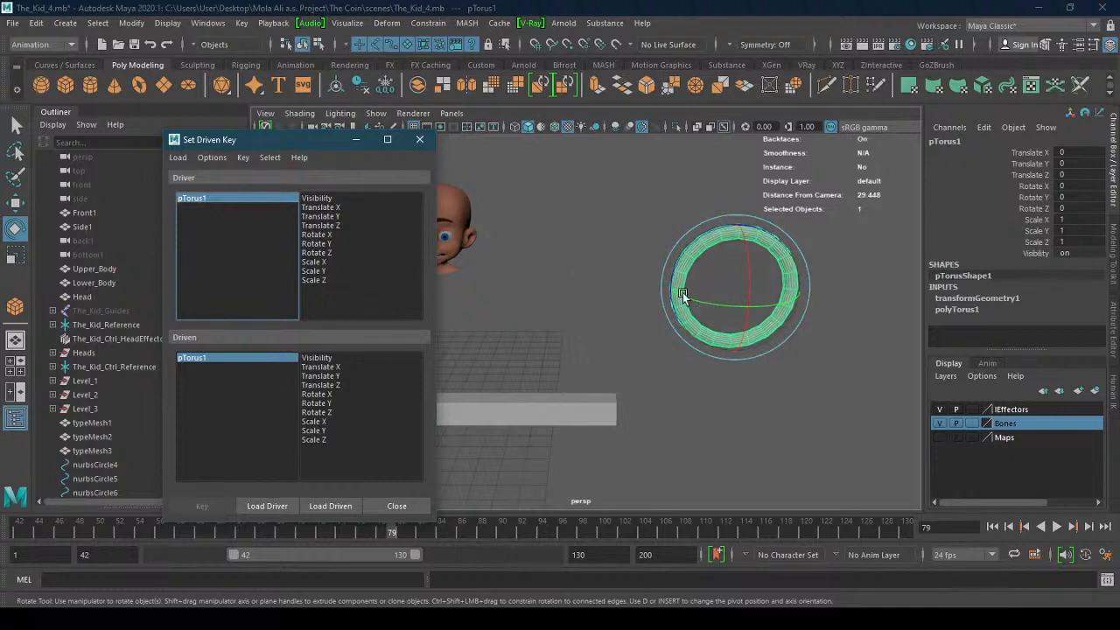
click(541, 408)
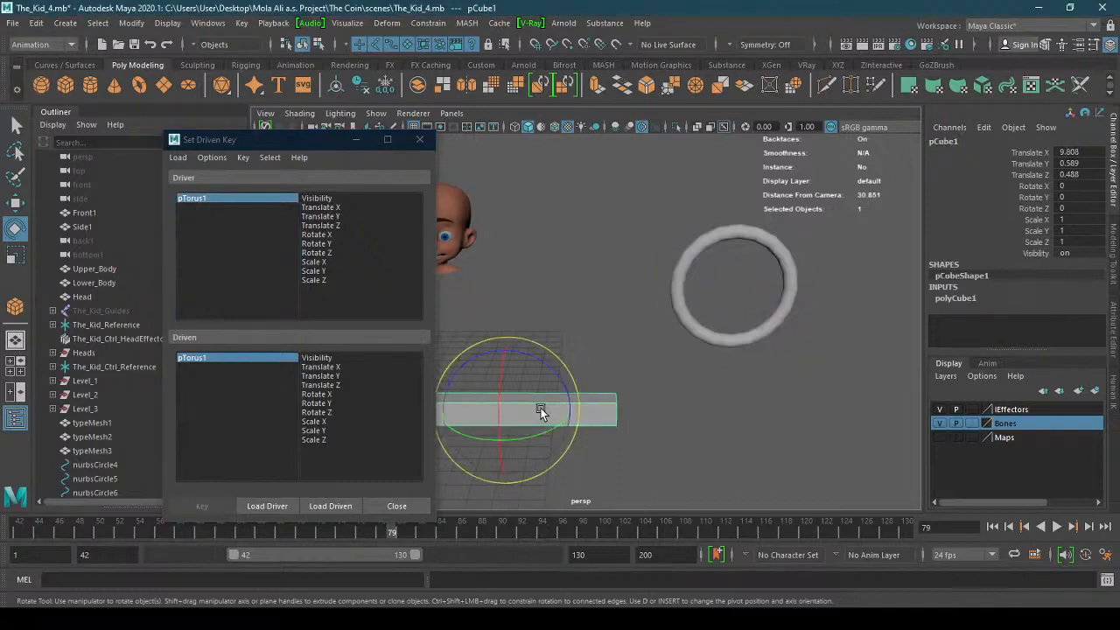
click(330, 507)
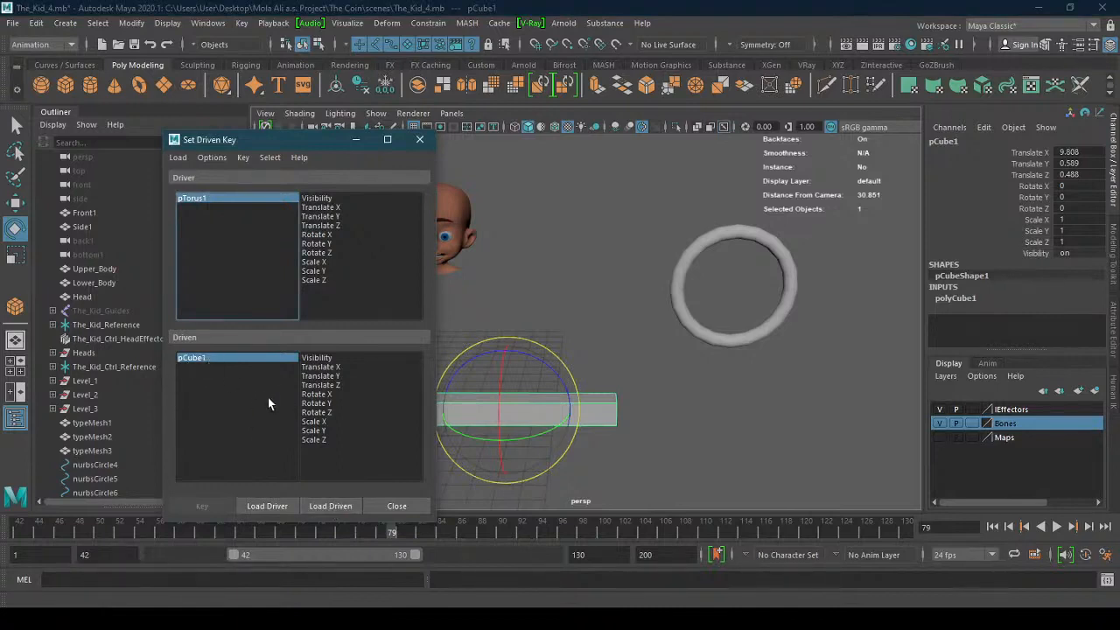
- Test a rotation of the torus by about -20 degrees around Z, and undo it
click(676, 294)
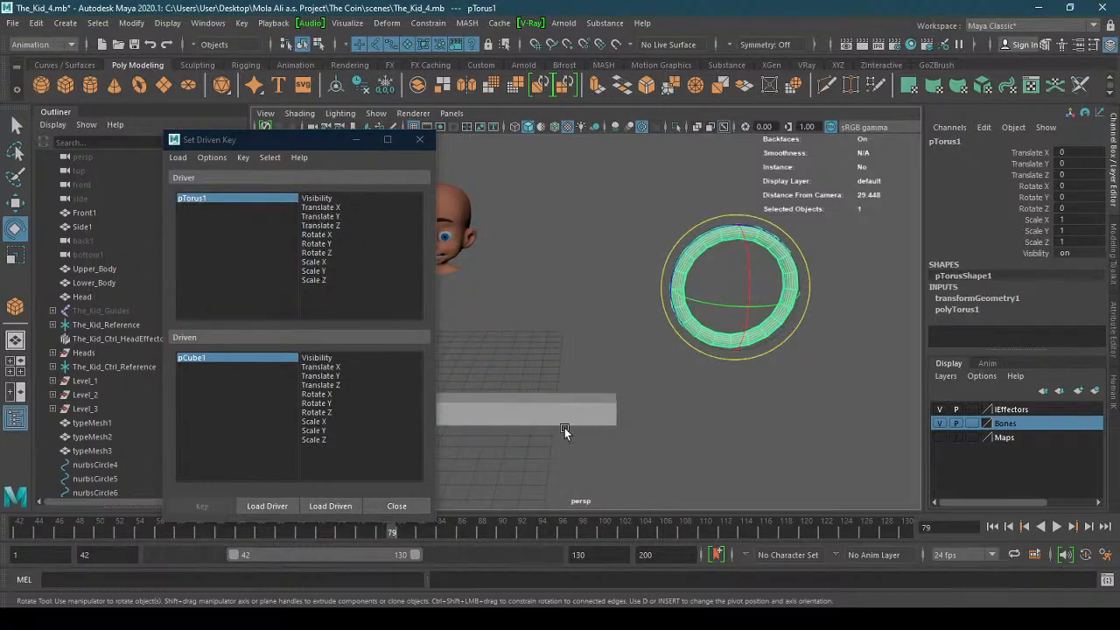
drag(729, 250, 1013, 243)
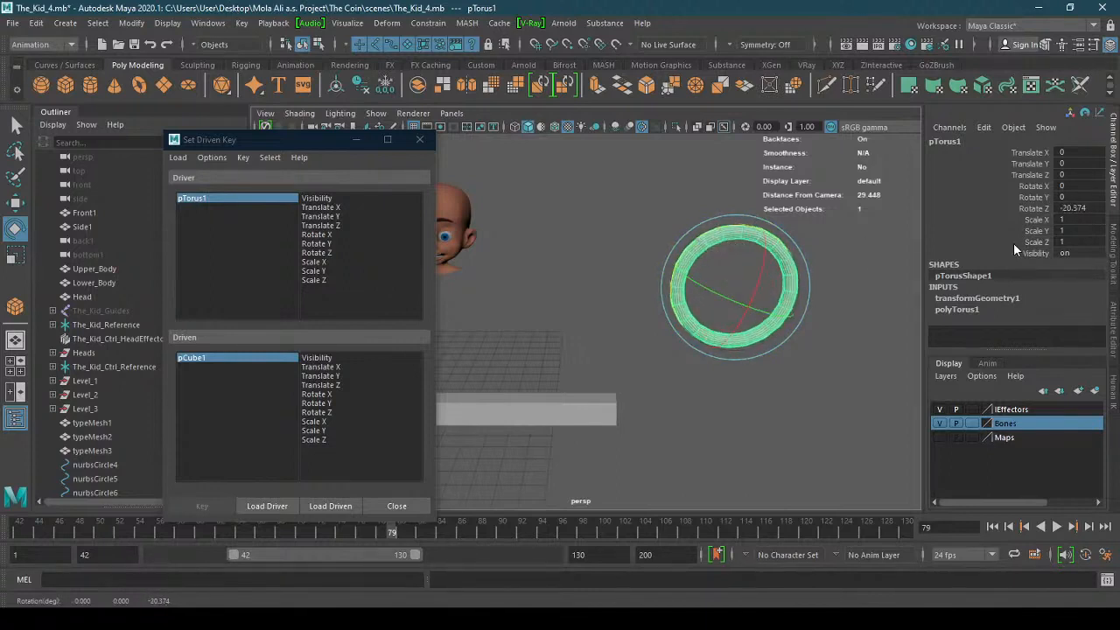
key(ctrl+z)
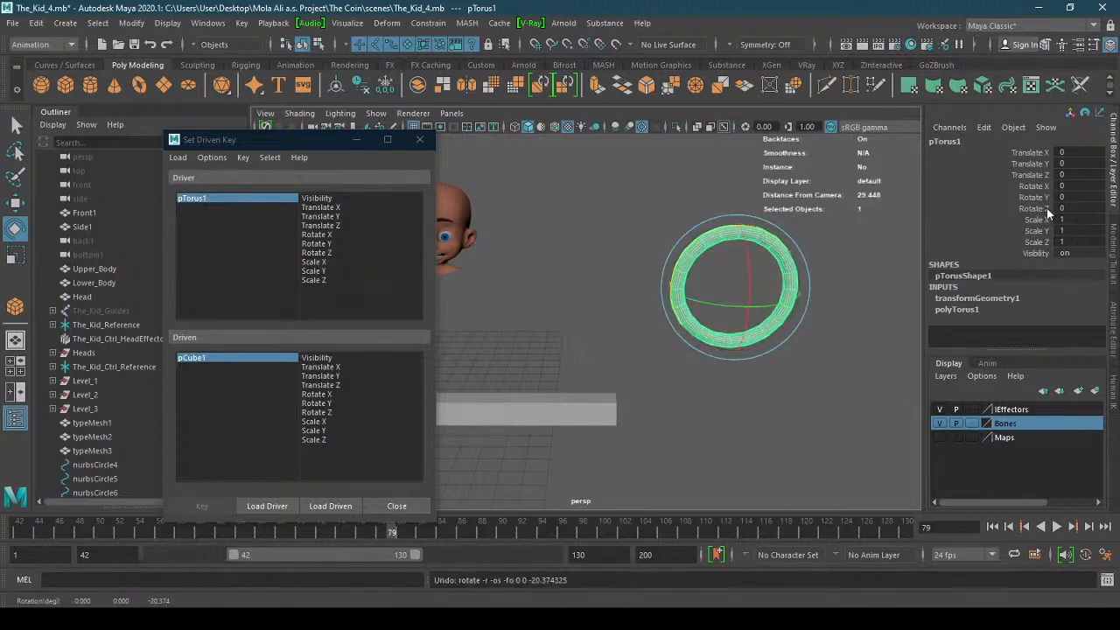
- Choose Rotate Z as the torus's driver attribute and shift the Set Driven Key window clear of the long box
click(332, 253)
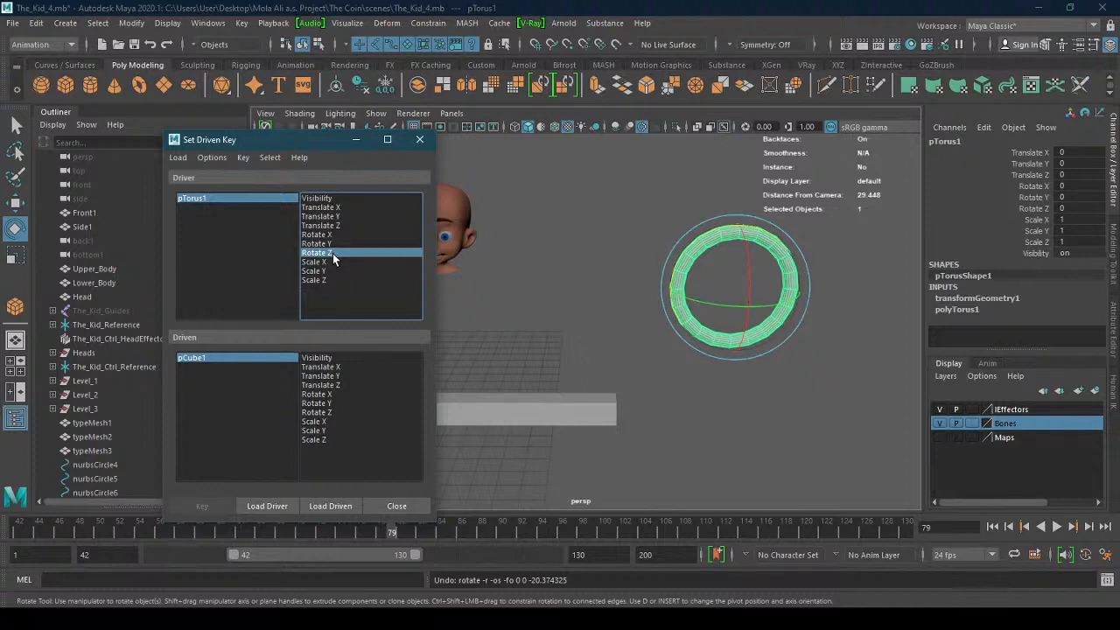
drag(313, 140, 246, 145)
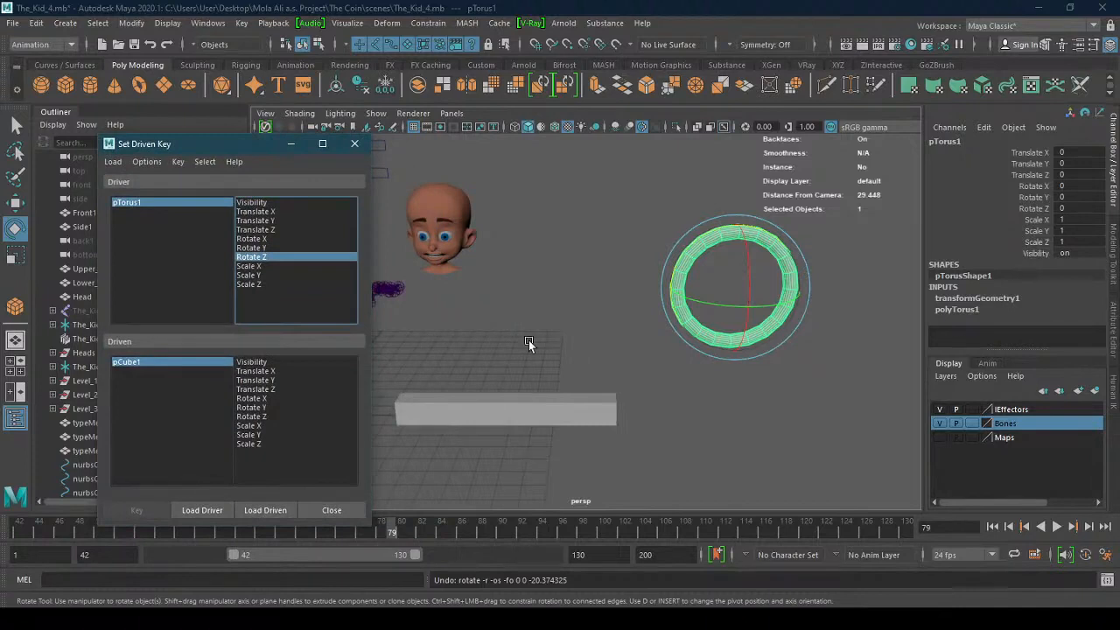
- Test a rotation of the long box by about -16 degrees around Y, and undo it
click(514, 409)
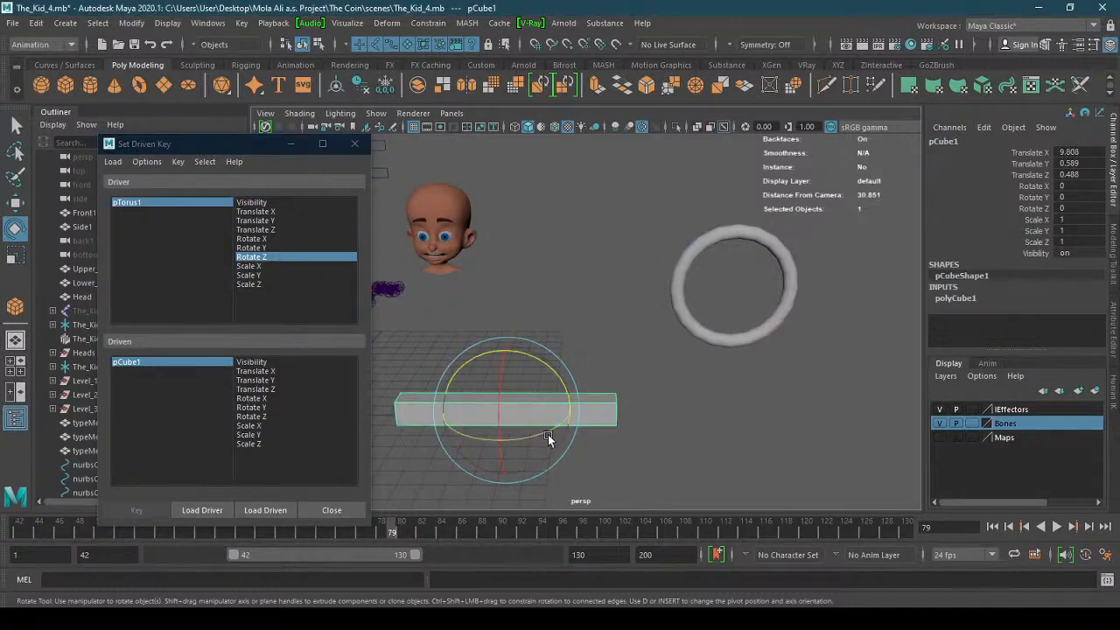
drag(548, 434, 533, 439)
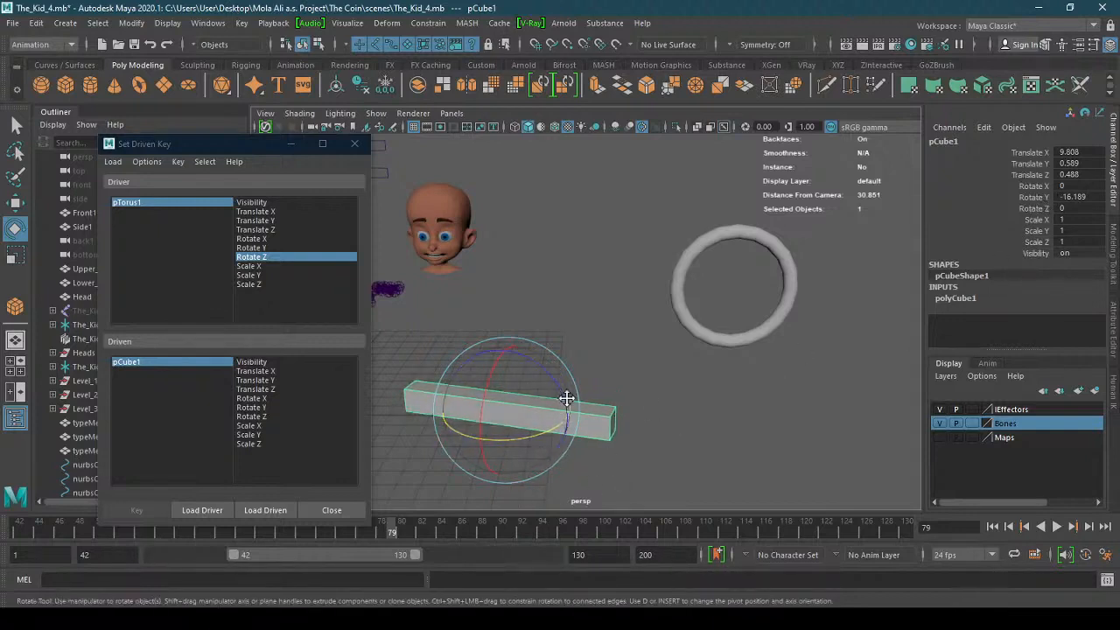
alt+drag(567, 399, 630, 383)
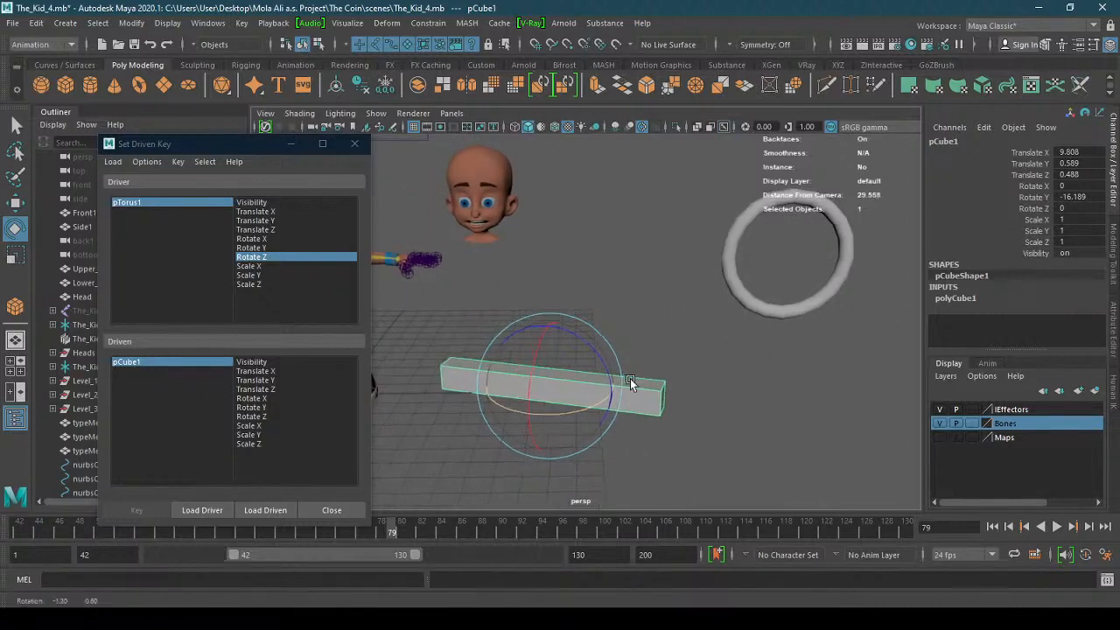
key(ctrl+z)
key(ctrl+z)
key(ctrl+z)
key(ctrl+z)
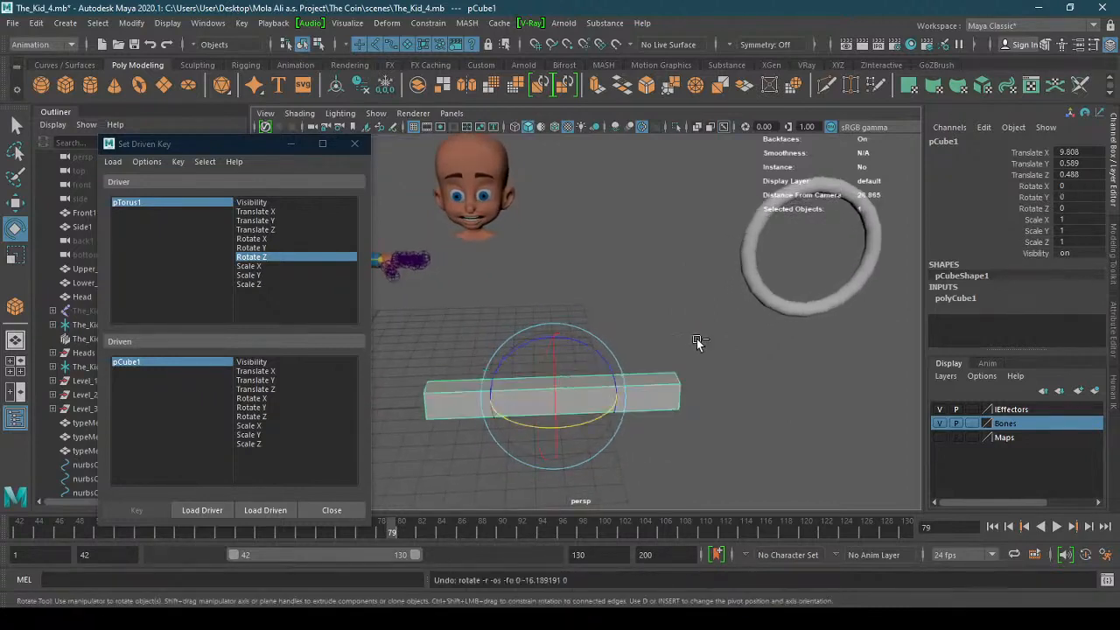
- Choose Rotate Y as the long box's driven attribute
click(764, 298)
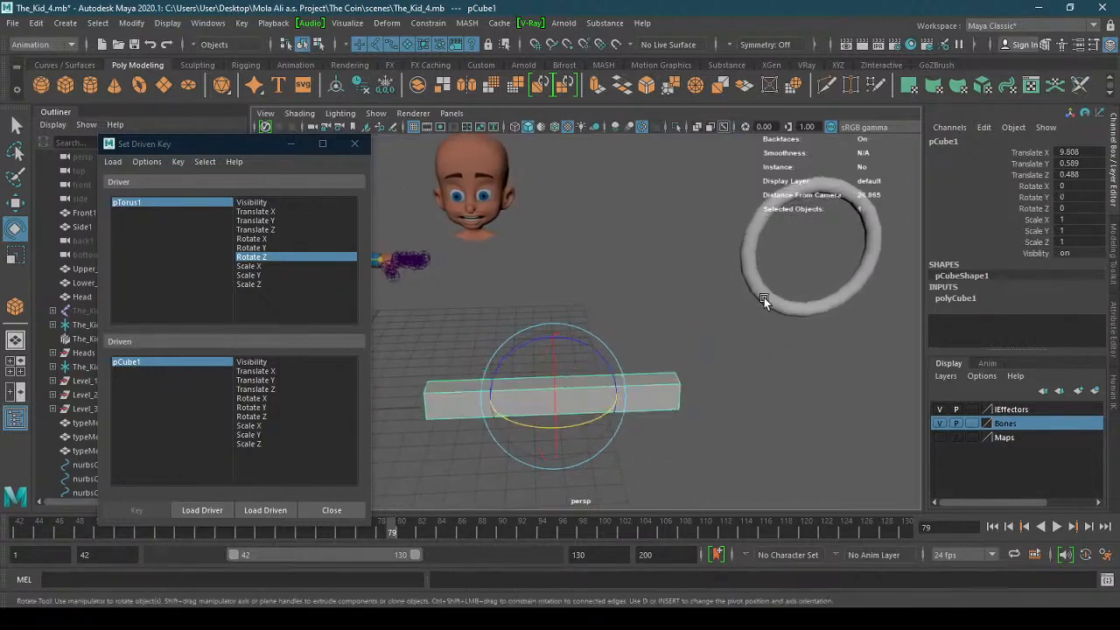
click(499, 390)
click(281, 407)
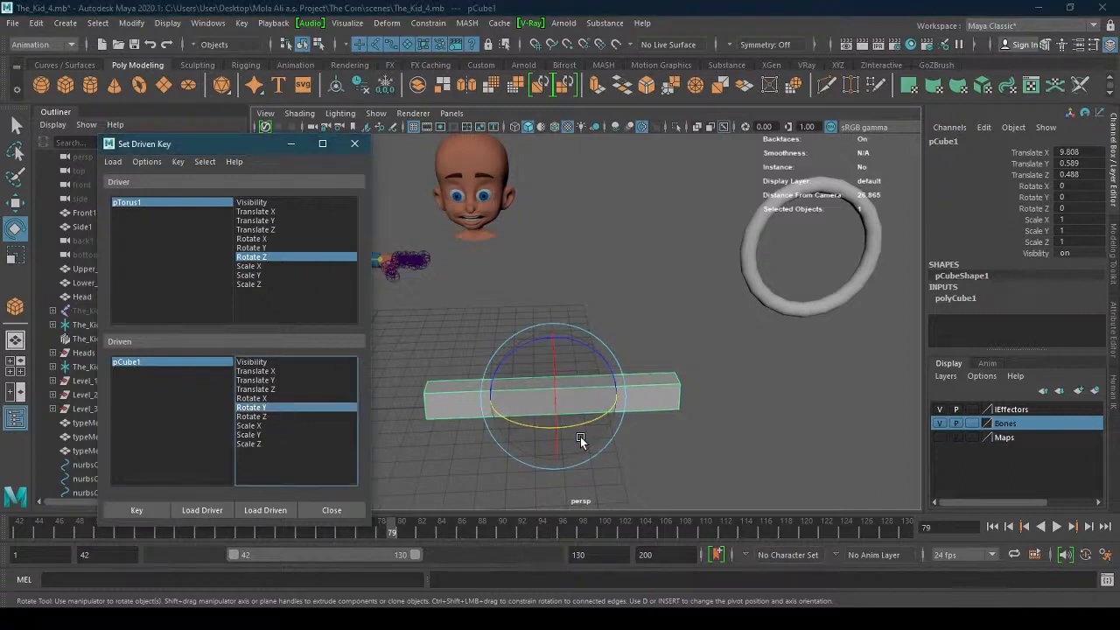
- Key the starting relationship with the torus's Rotate Z and the long box's Rotate Y both at 0
click(755, 292)
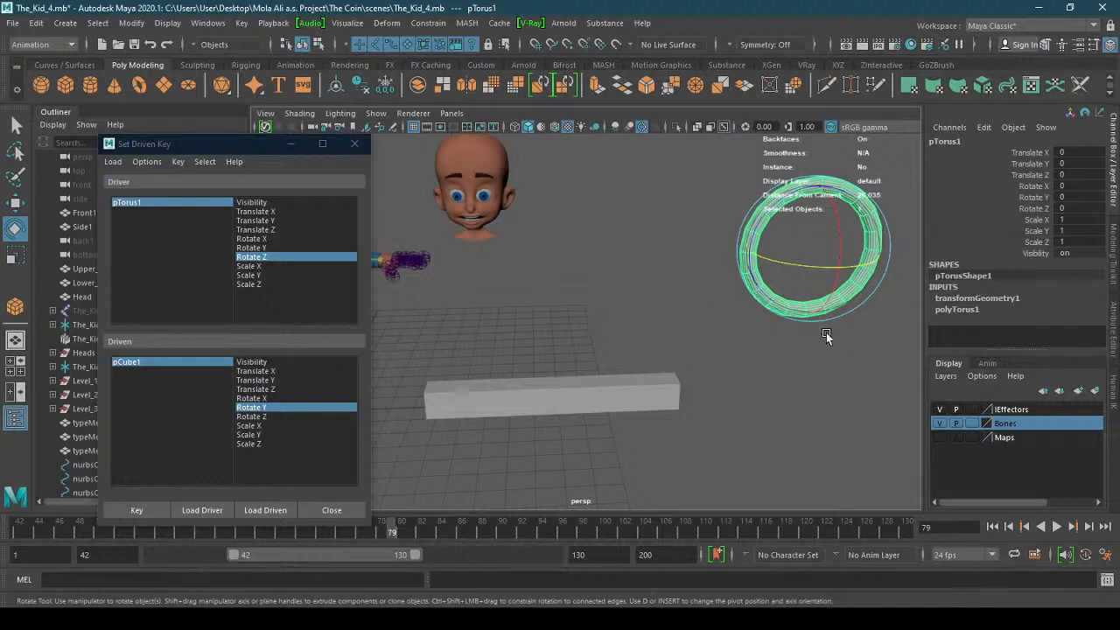
click(645, 388)
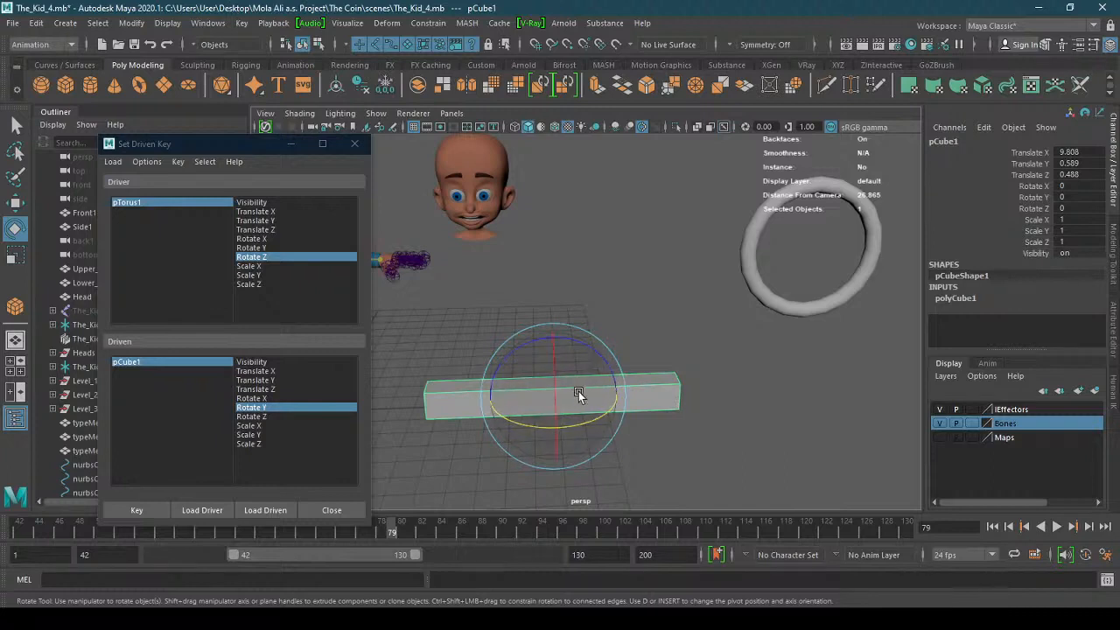
click(1035, 197)
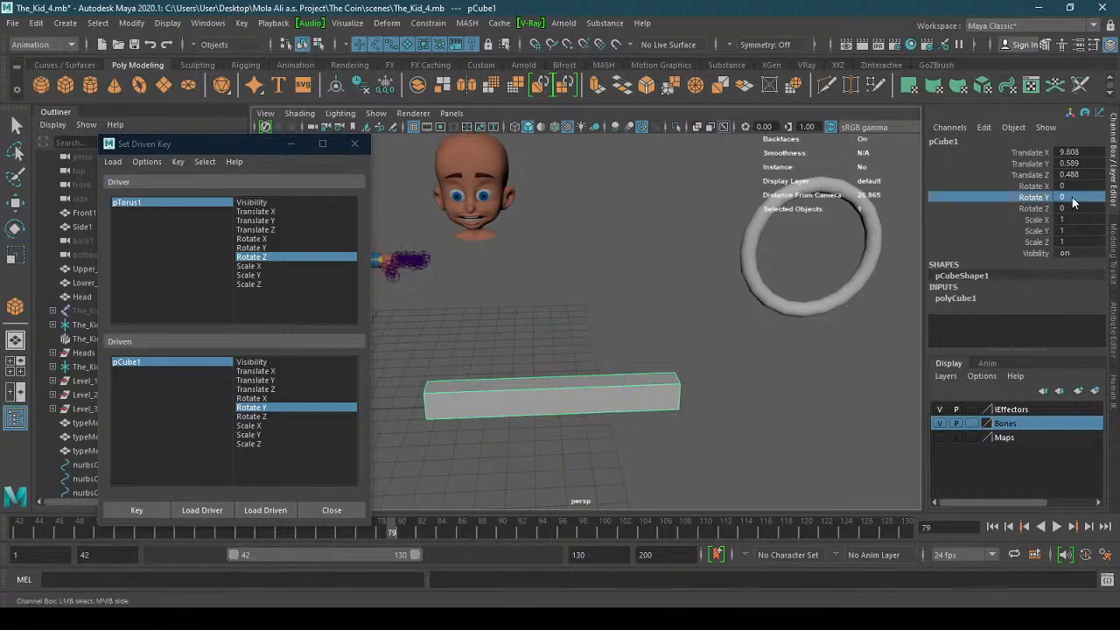
click(1071, 198)
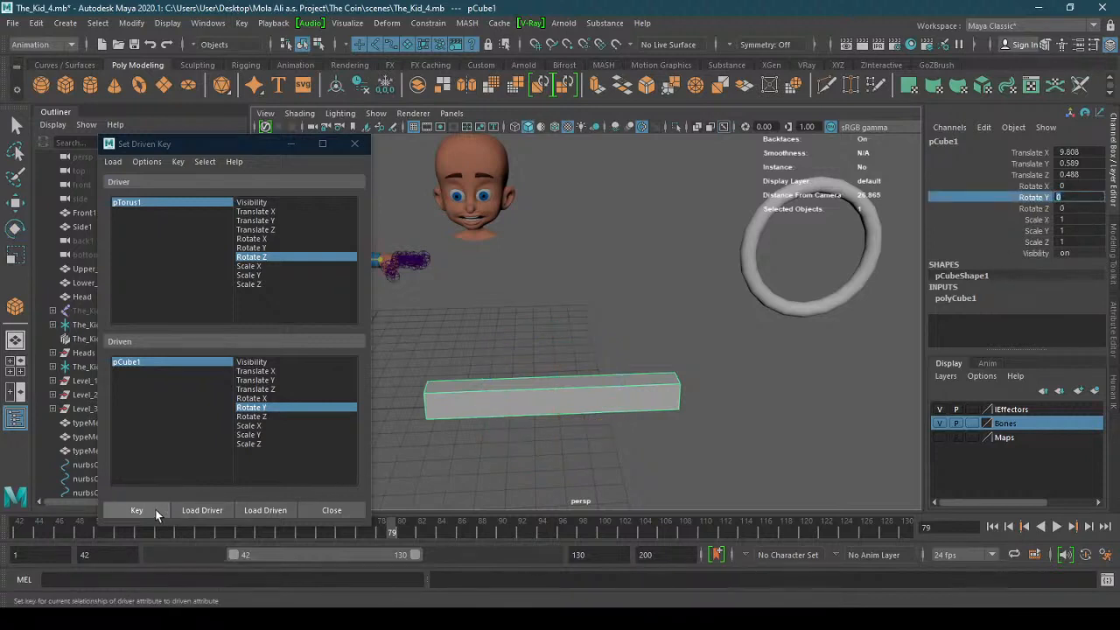
click(154, 511)
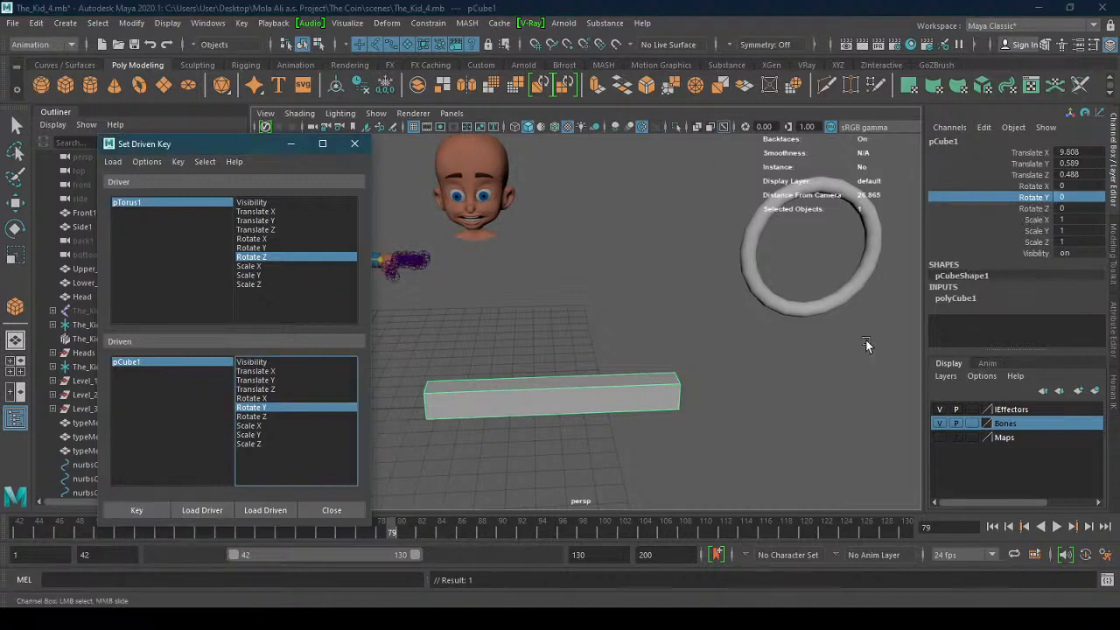
- Rotate the torus around its Z axis and set its Rotate Z to exactly -360
click(801, 311)
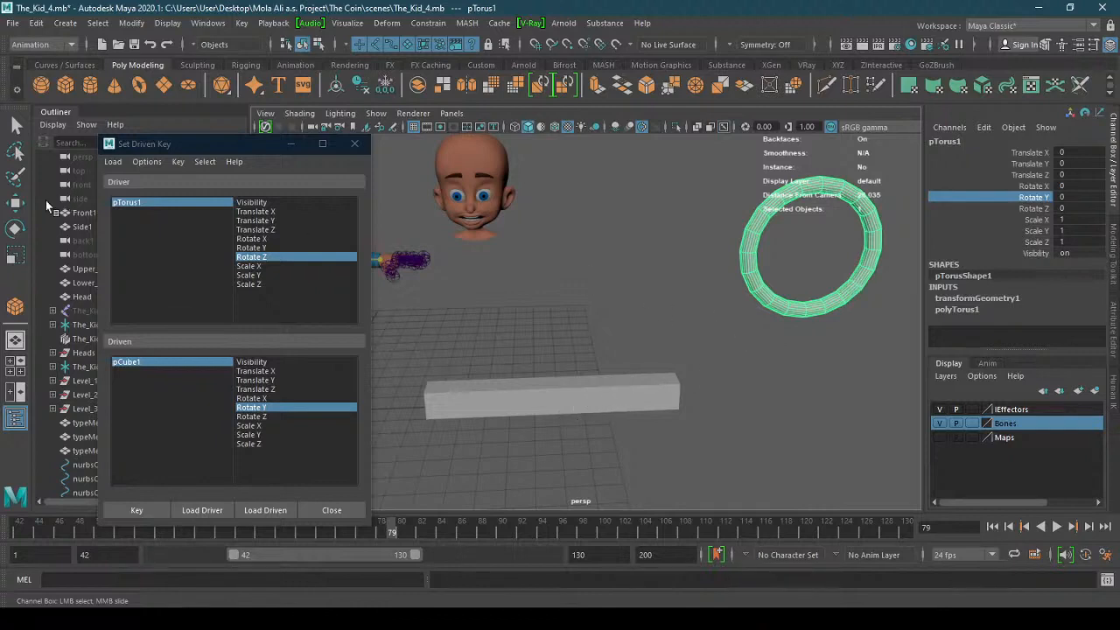
click(14, 229)
alt+middle_drag(774, 320, 739, 348)
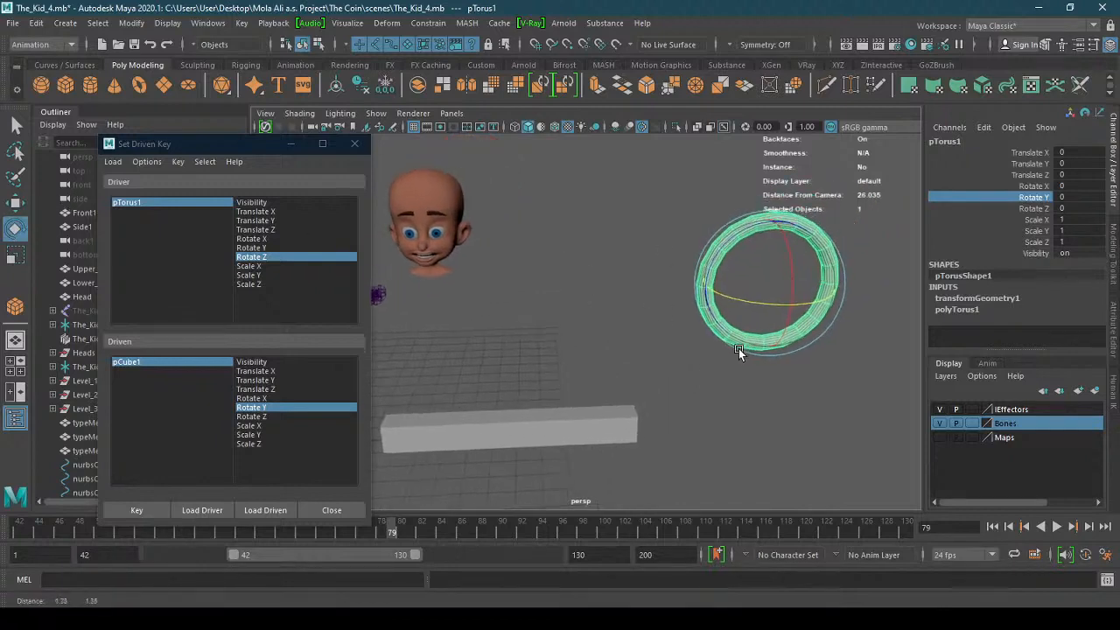
drag(719, 251, 633, 337)
click(1073, 208)
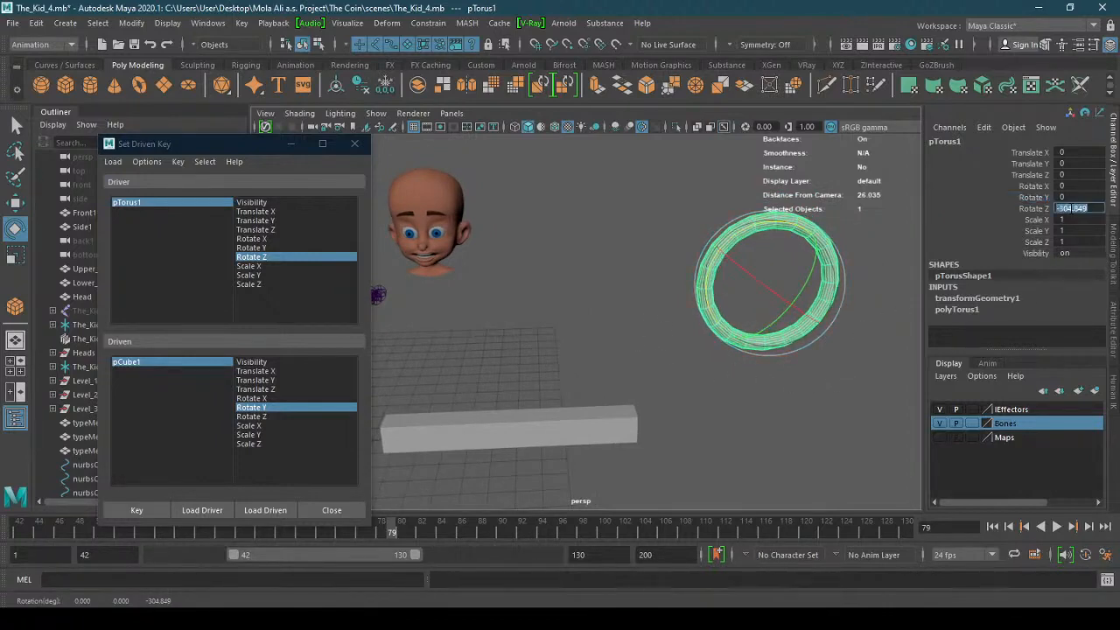
click(1080, 208)
drag(1063, 209, 1088, 208)
text(60)
key(Return)
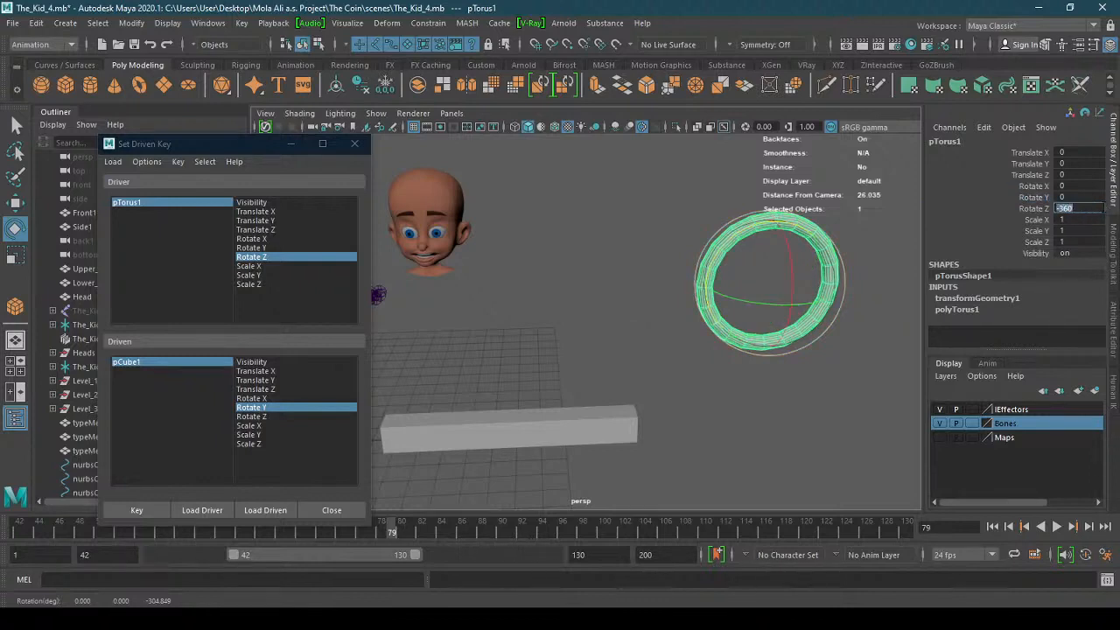
- Rotate the long box around its Y axis and set its Rotate Y to exactly -180
click(596, 423)
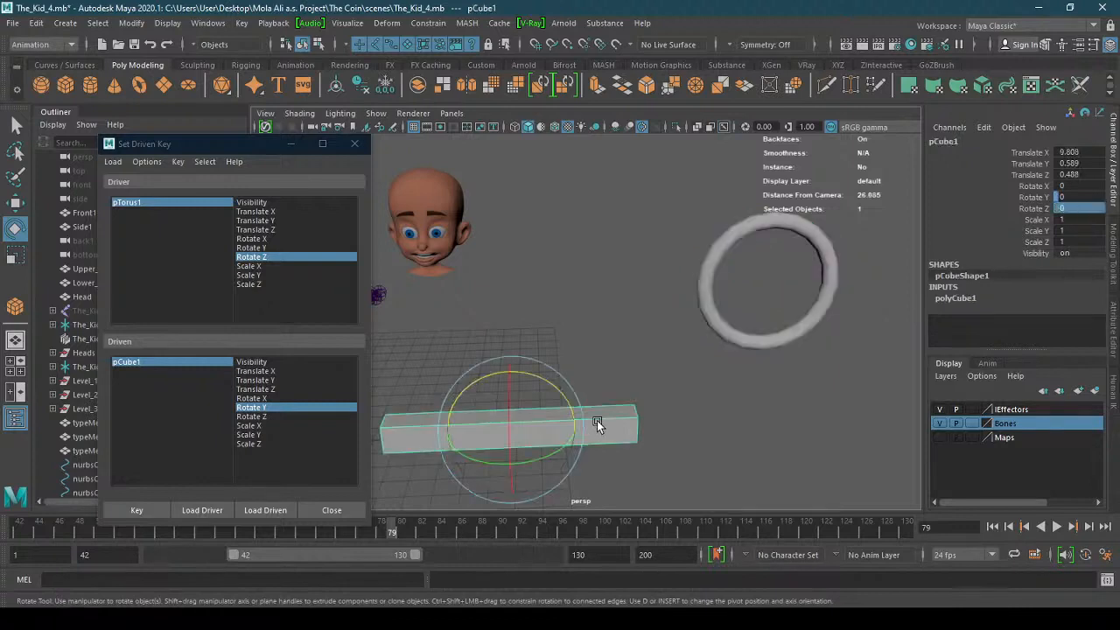
drag(562, 450, 488, 459)
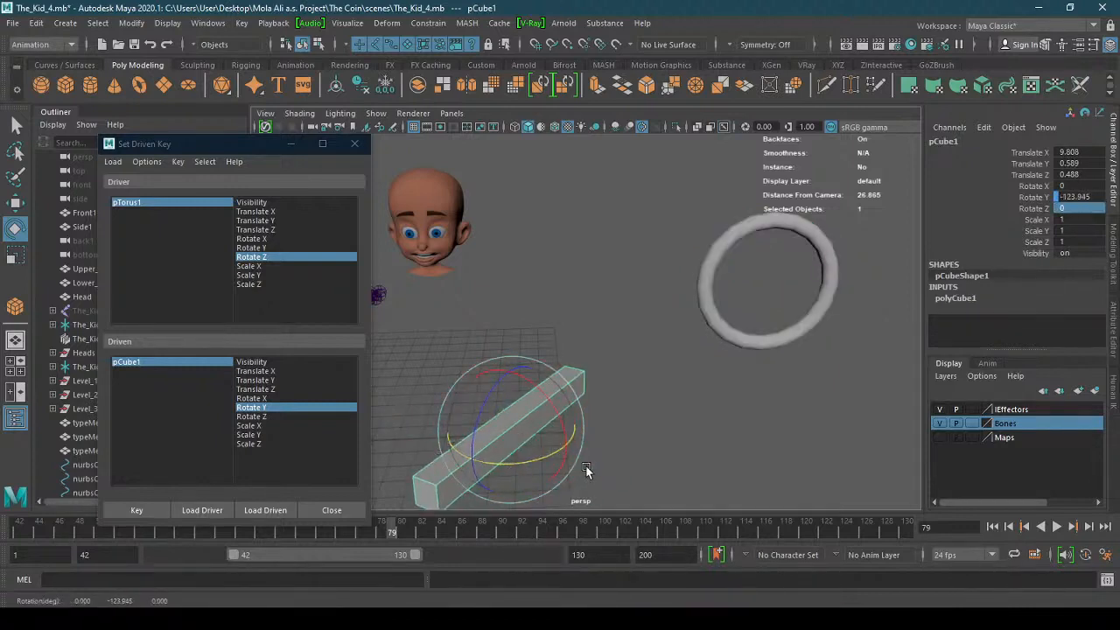
drag(555, 464, 482, 460)
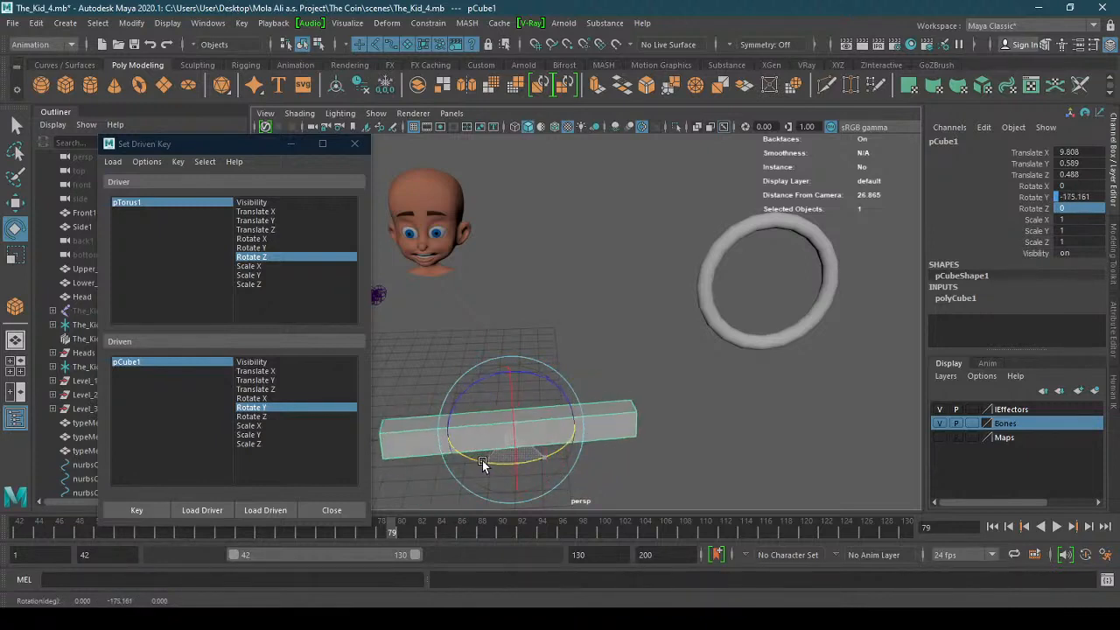
double_click(1072, 197)
click(1098, 198)
key(shift+Left)
key(shift+Left)
key(shift+Left)
key(shift+Left)
key(shift+Left)
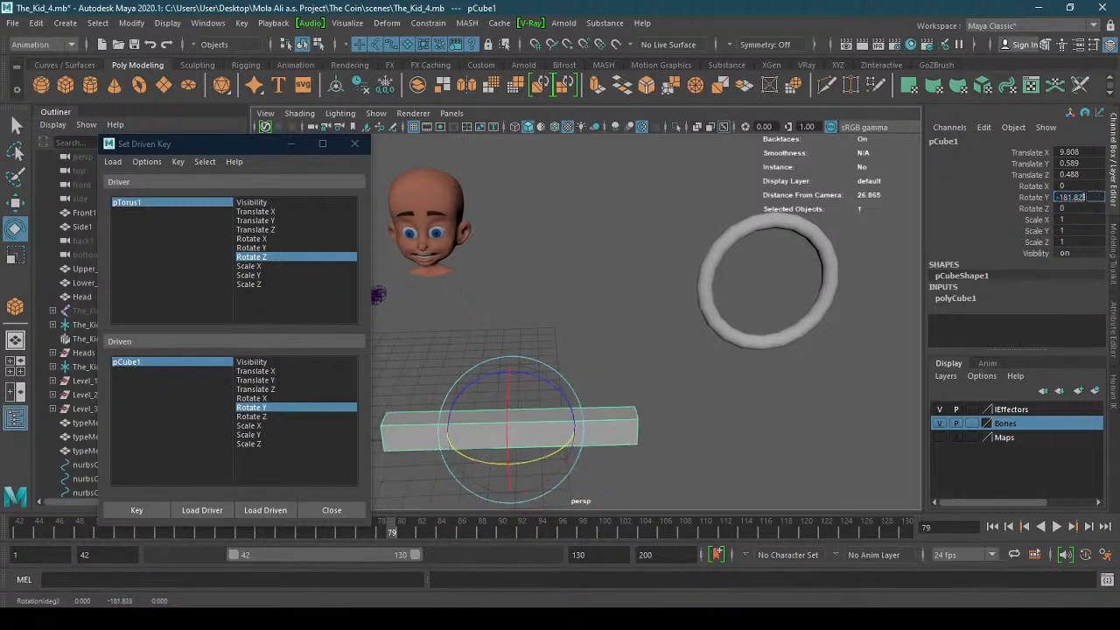
text(0)
key(Return)
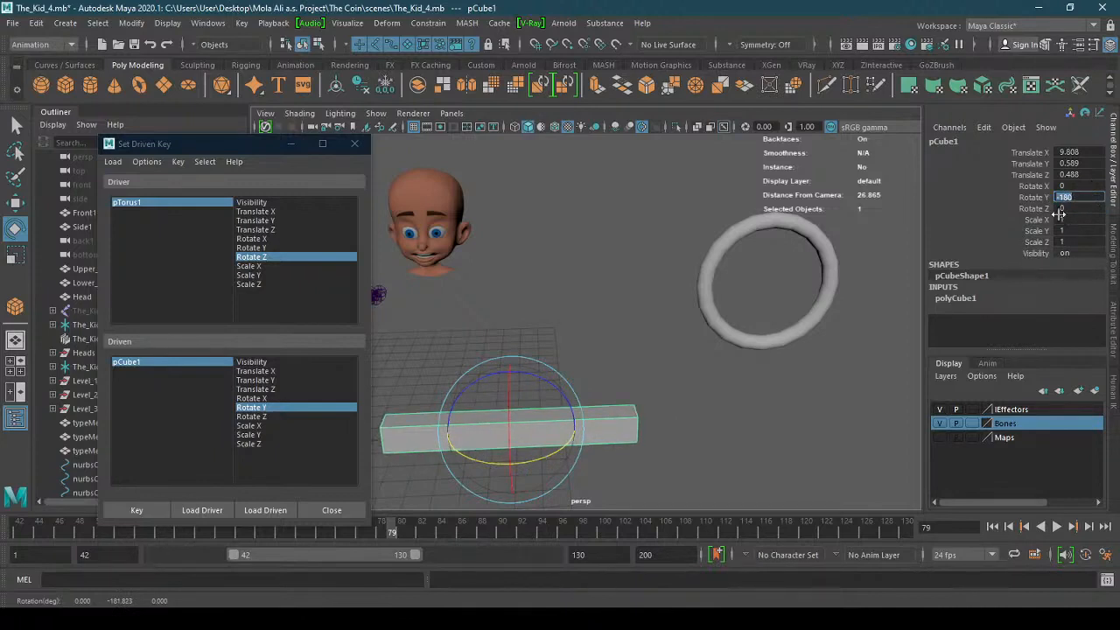
- Key the driven relationship with the torus's Rotate Z at -360 and the long box's Rotate Y at -180
click(1034, 198)
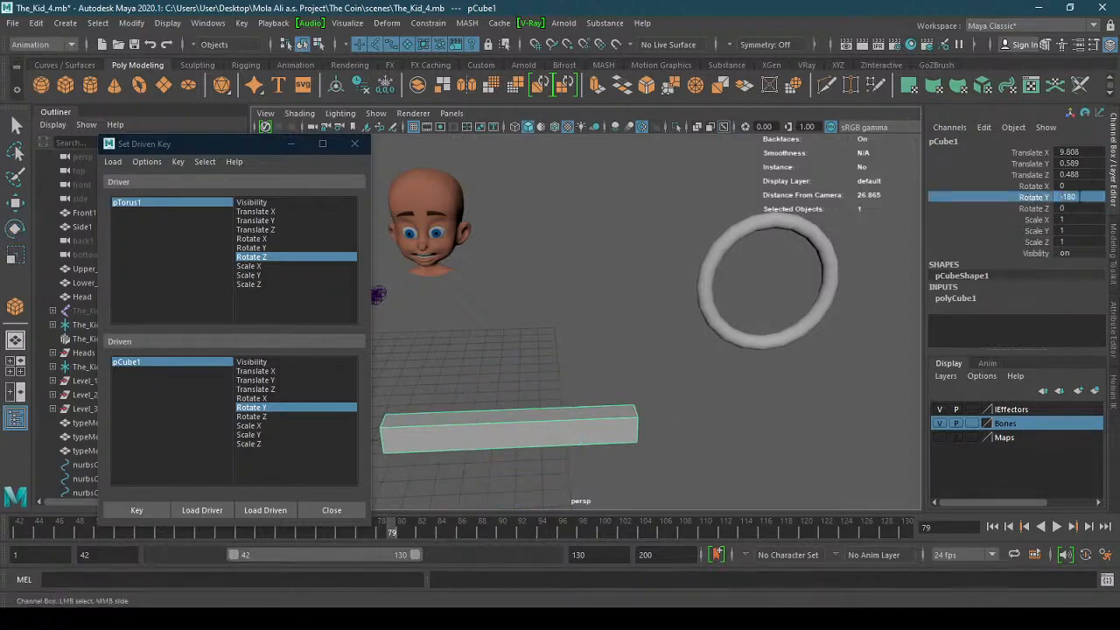
double_click(1080, 198)
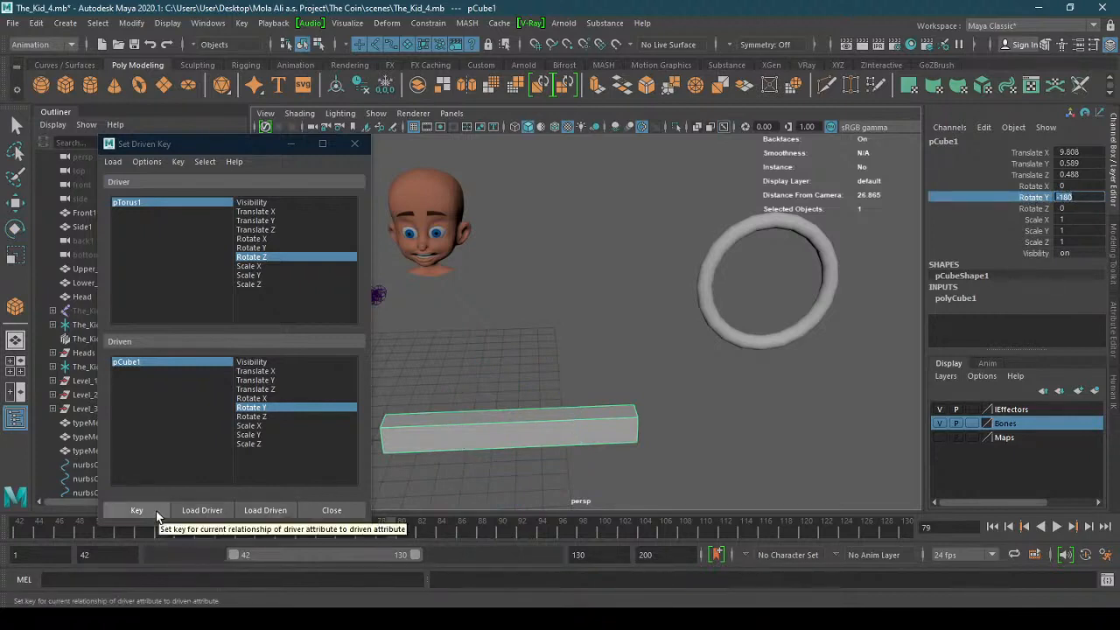
click(156, 510)
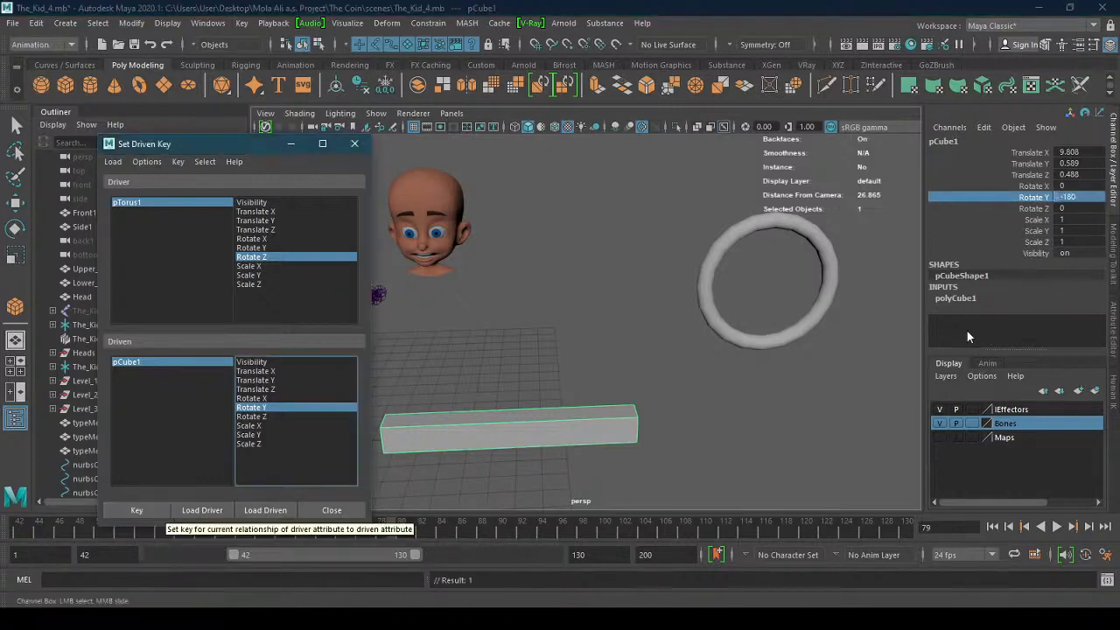
- Test the driven rotation by turning the torus back and forth around its Z axis within the keyed negative range
click(824, 308)
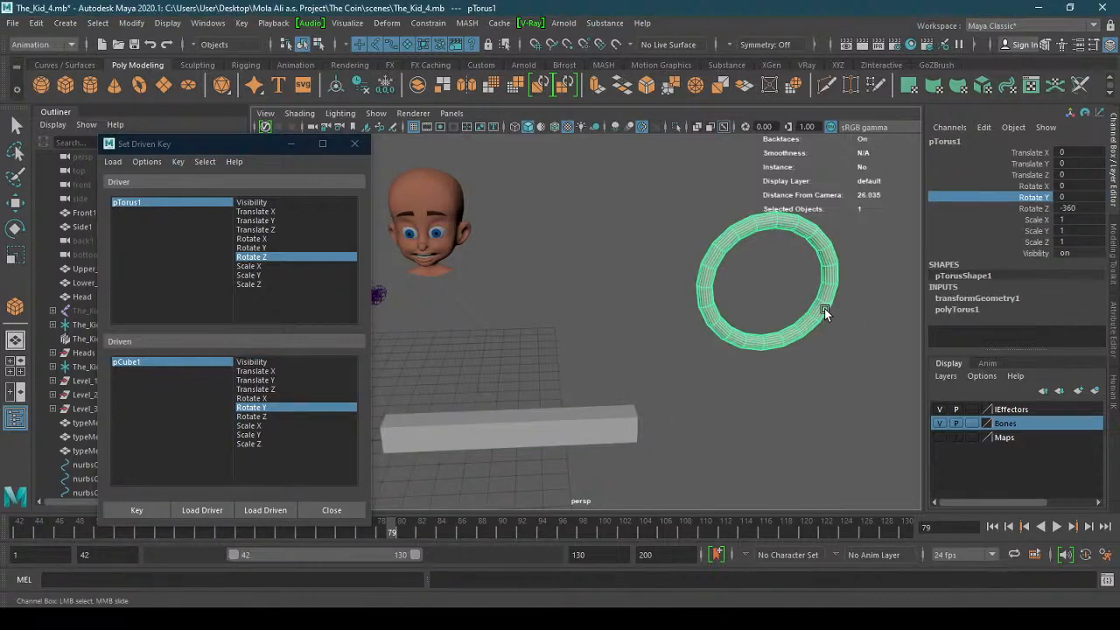
key(e)
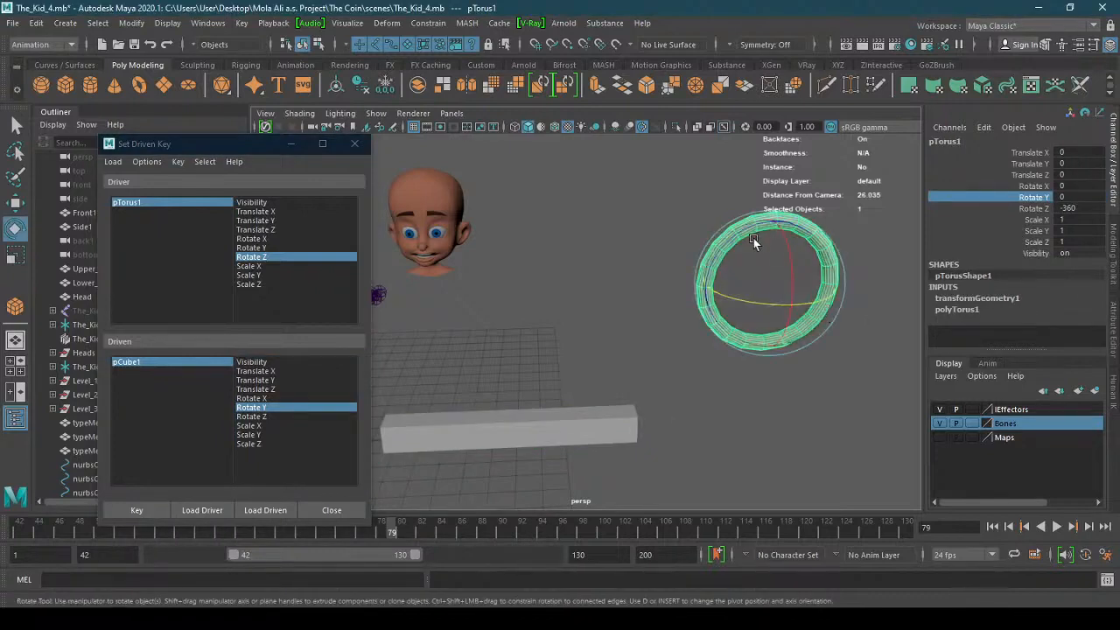
drag(743, 231, 540, 470)
drag(748, 261, 649, 400)
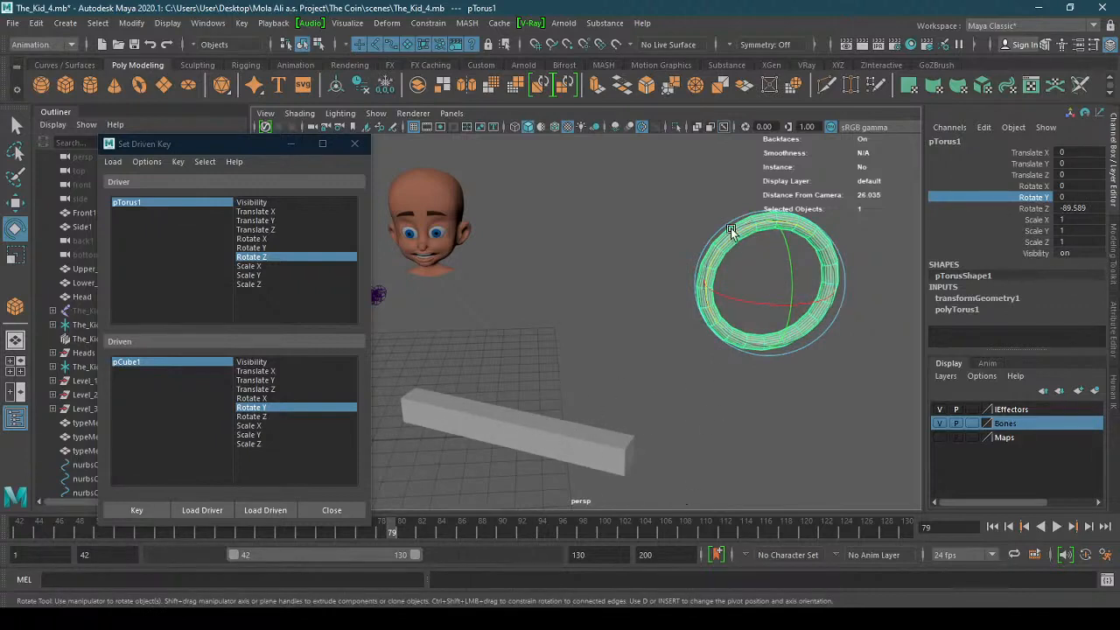
drag(732, 231, 686, 312)
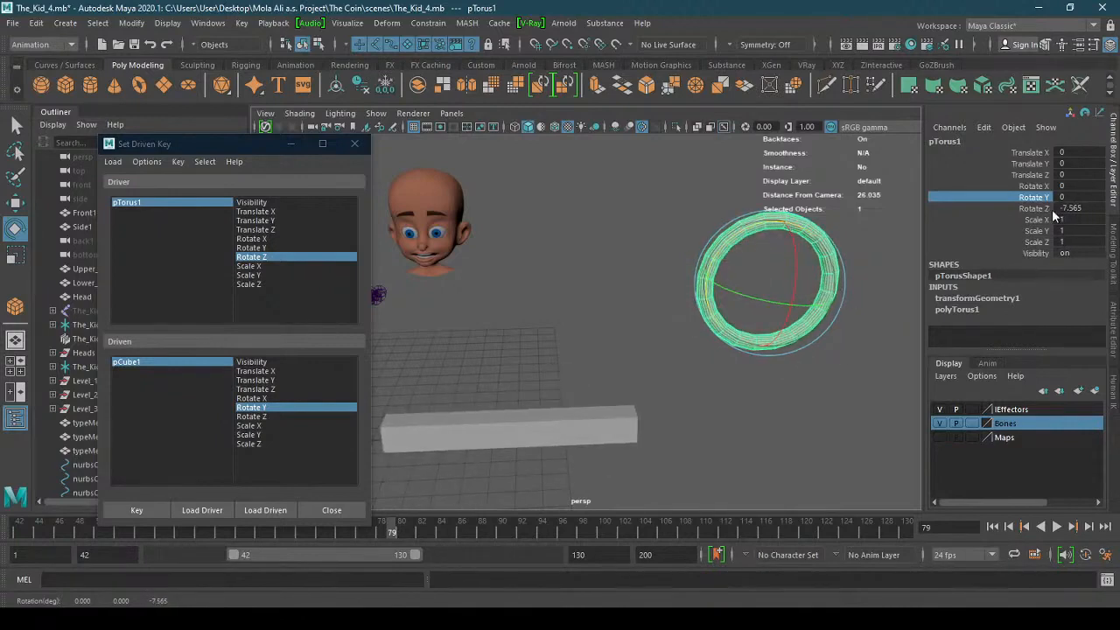
- Rotate the torus around Z in the positive direction and set its Rotate Z to exactly 360
drag(704, 271, 842, 260)
double_click(1075, 208)
text(360)
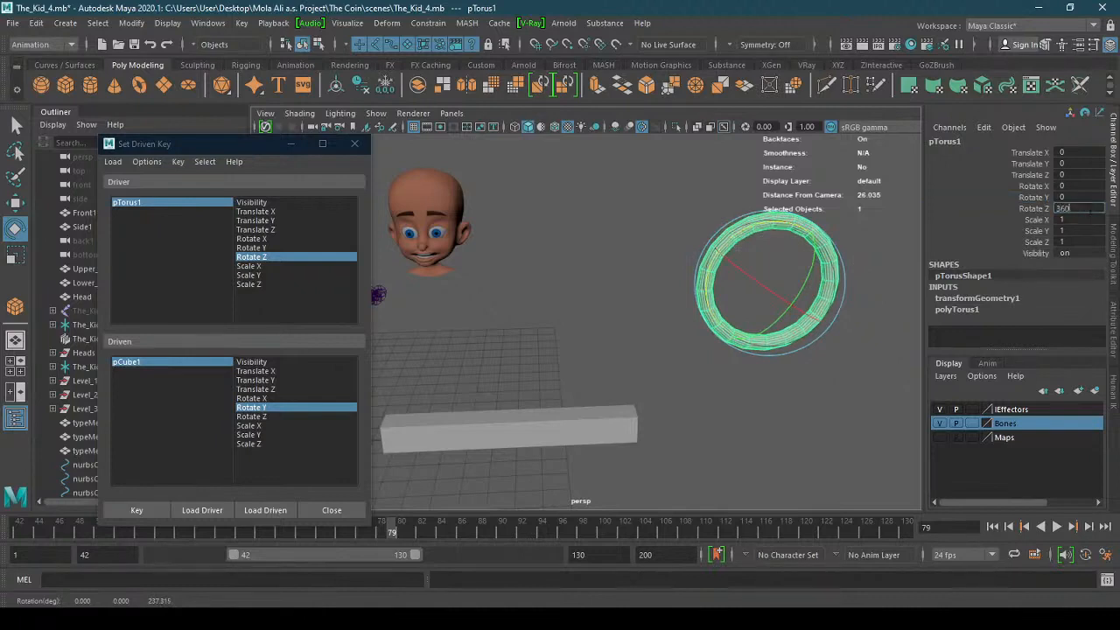
key(Return)
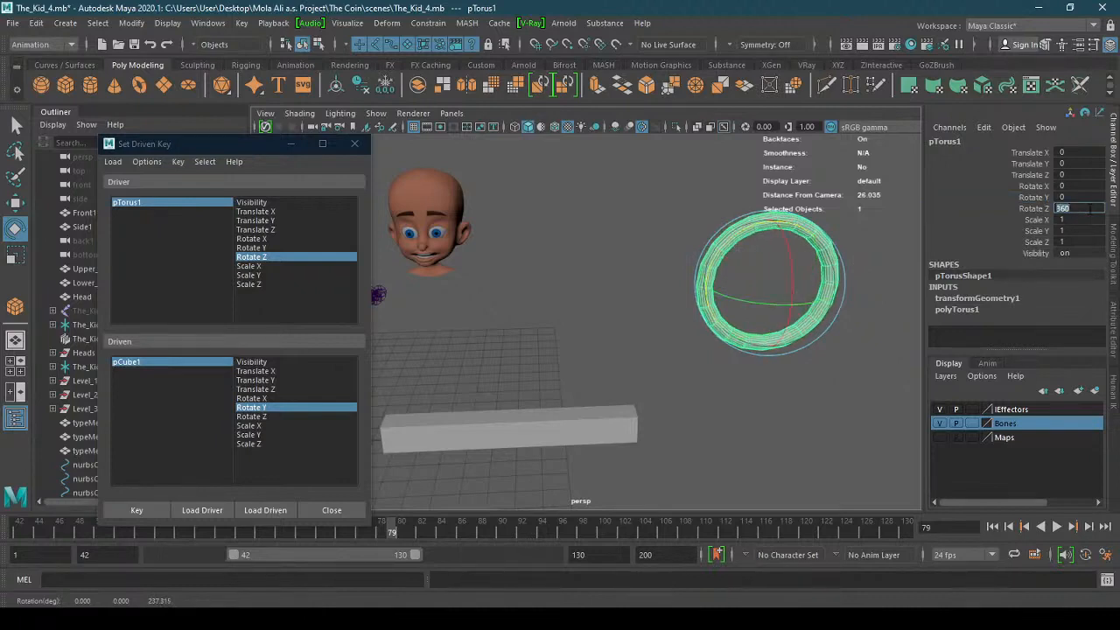
- Set the long box's Rotate Y to 180 and key it against the torus's Rotate Z of 360
click(571, 428)
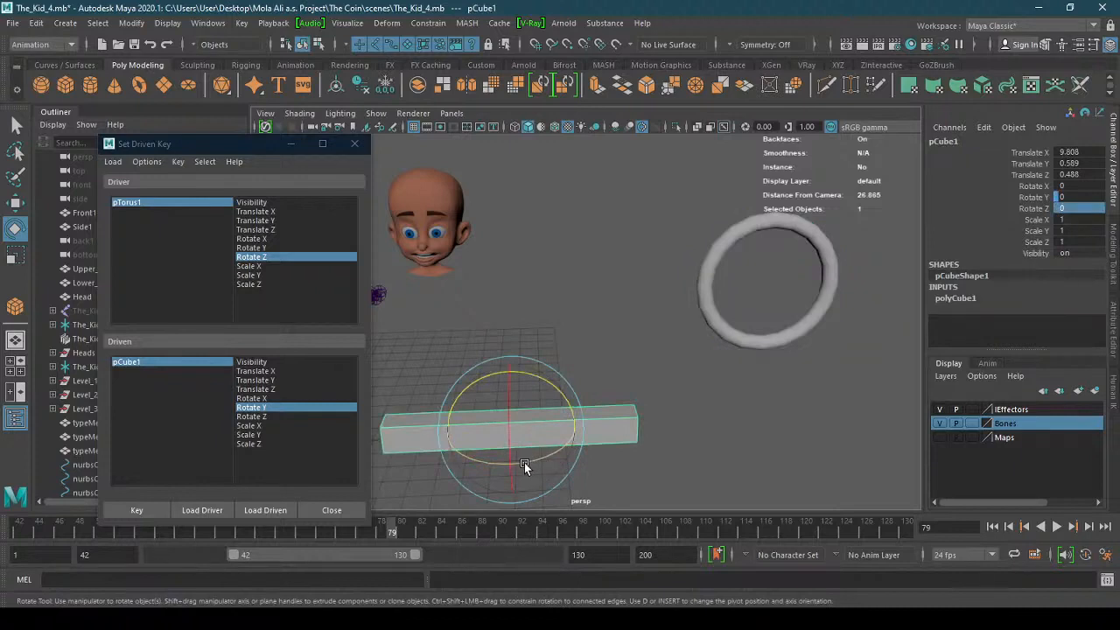
drag(524, 462, 634, 443)
click(1091, 194)
text(18)
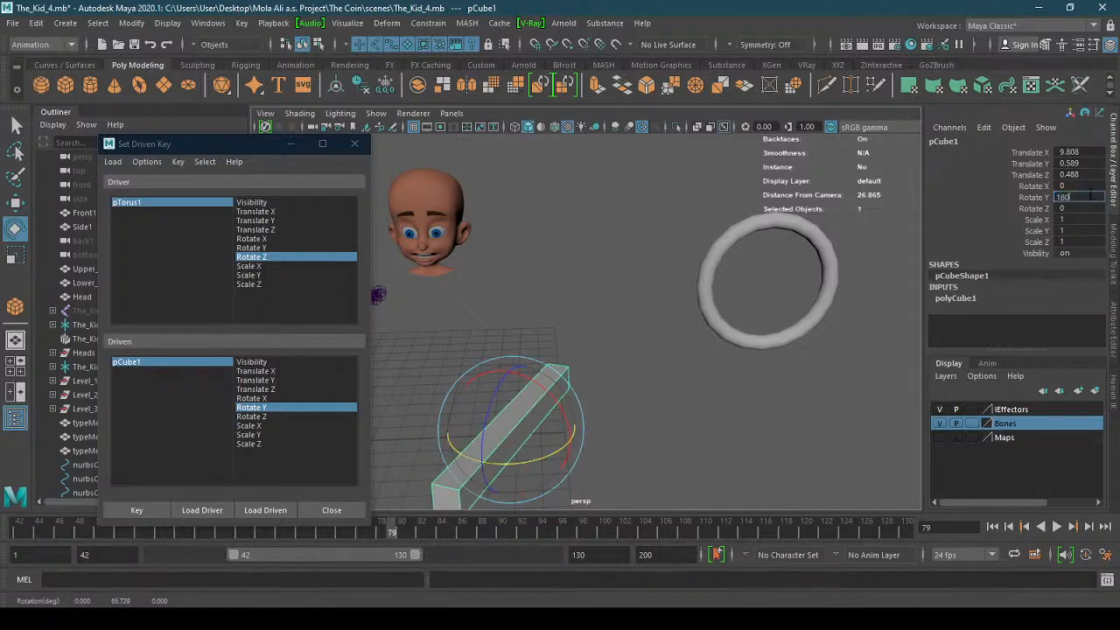
key(Return)
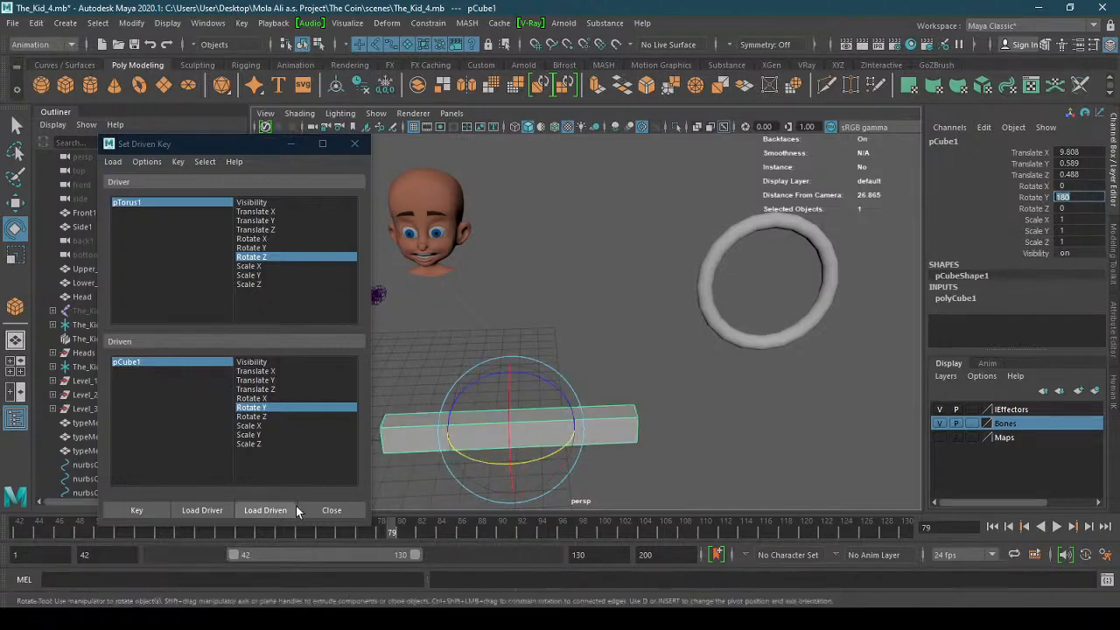
click(146, 513)
- Test the positive driven range by rotating the torus around Z, and close the Set Driven Key window
click(749, 337)
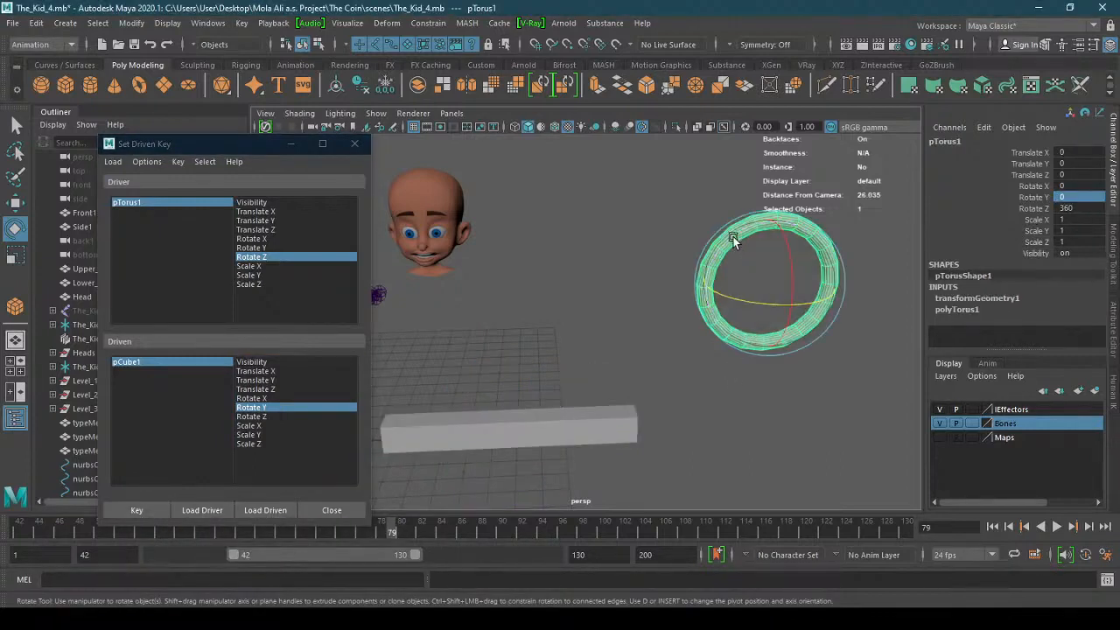
drag(733, 237, 667, 293)
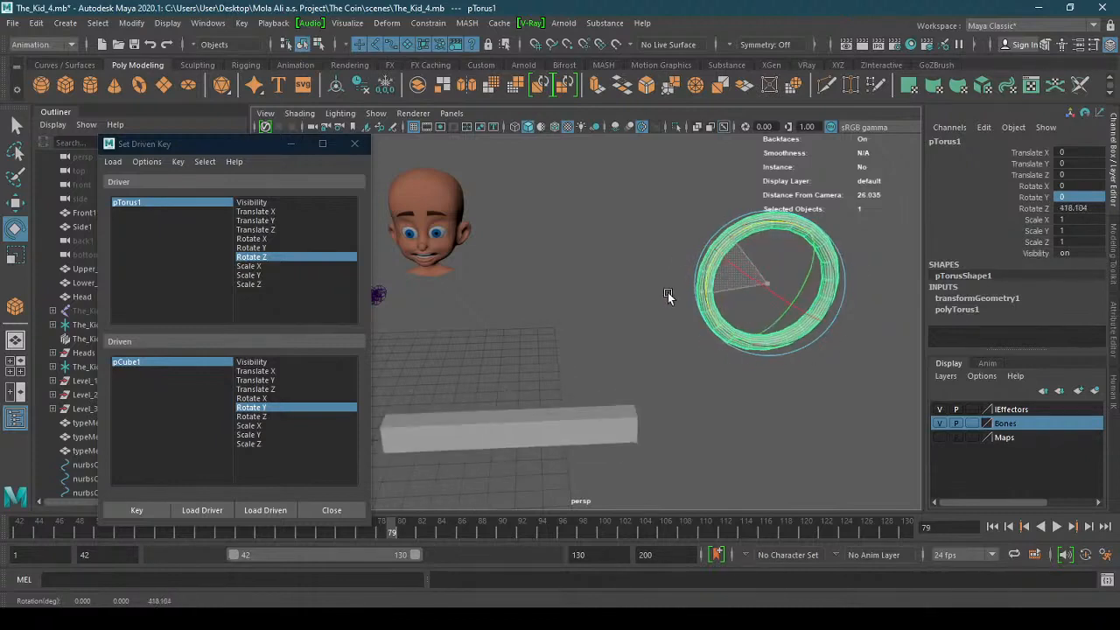
click(355, 144)
- Delete the demonstration torus and the long box from the scene
click(17, 127)
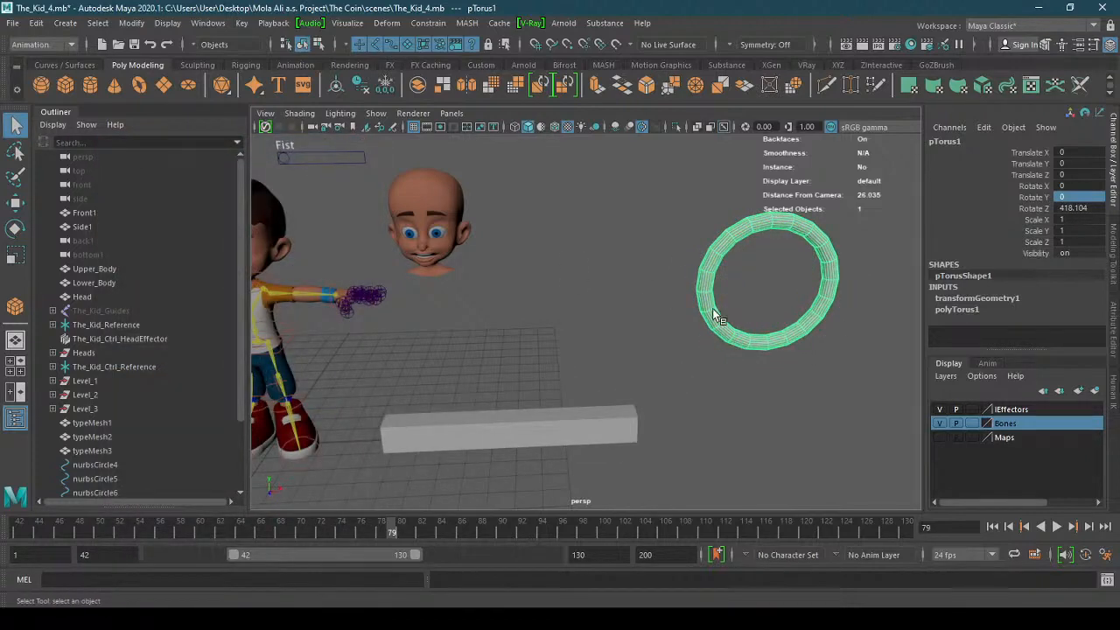
key(Delete)
click(599, 427)
key(Delete)
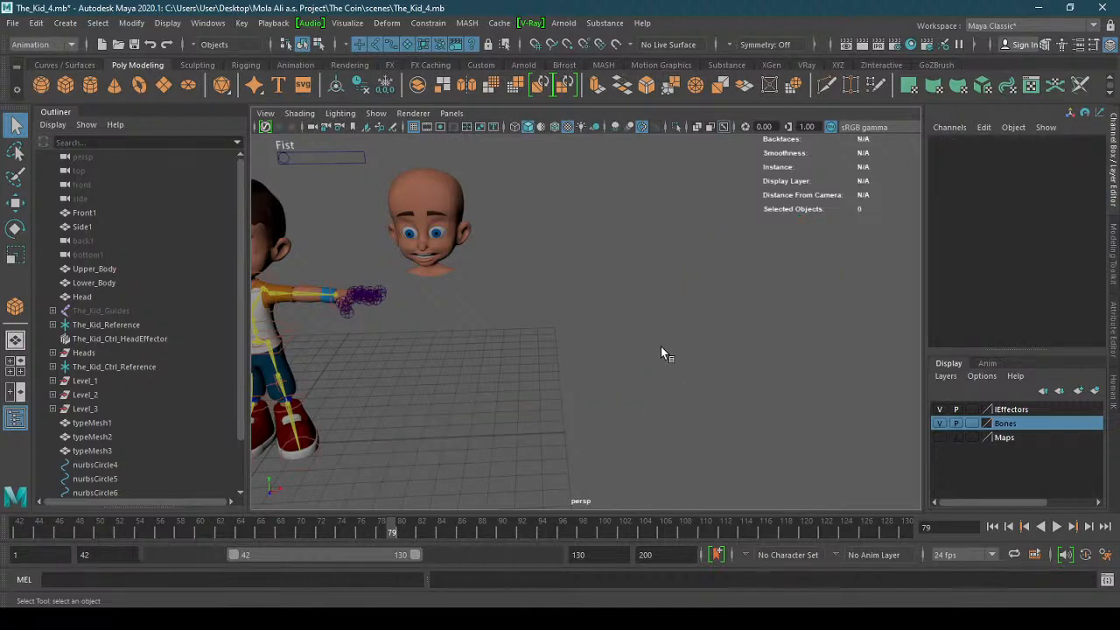
- Examine the character's Cheeky, Smile and Fist sliders, ending close up on the Fist slider
alt+drag(661, 348, 560, 347)
scroll(655, 368, up, 5)
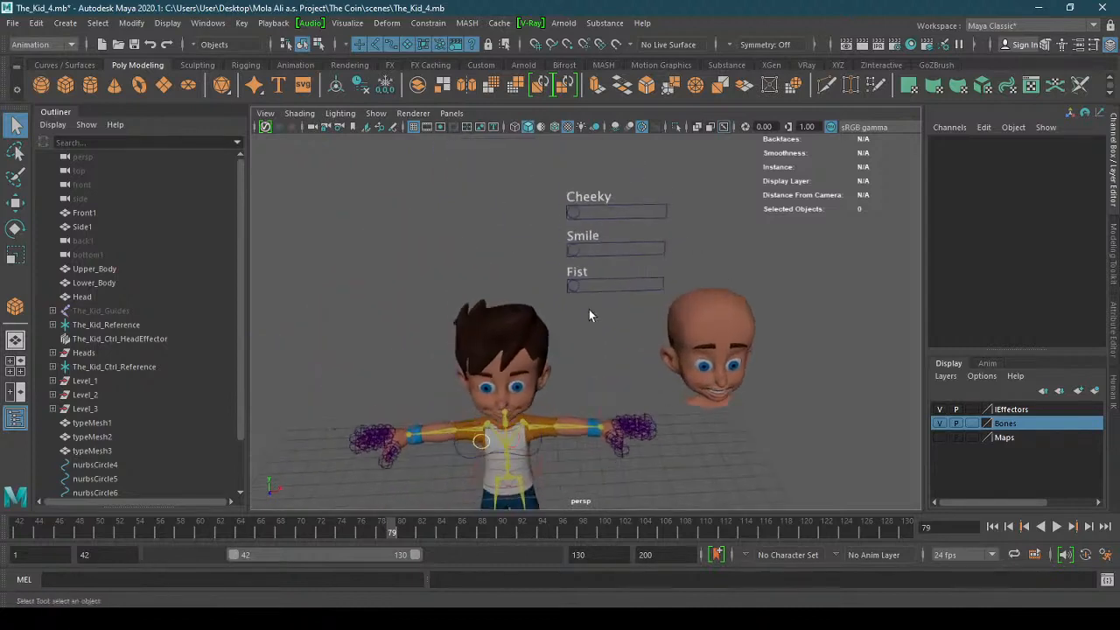
scroll(592, 312, up, 3)
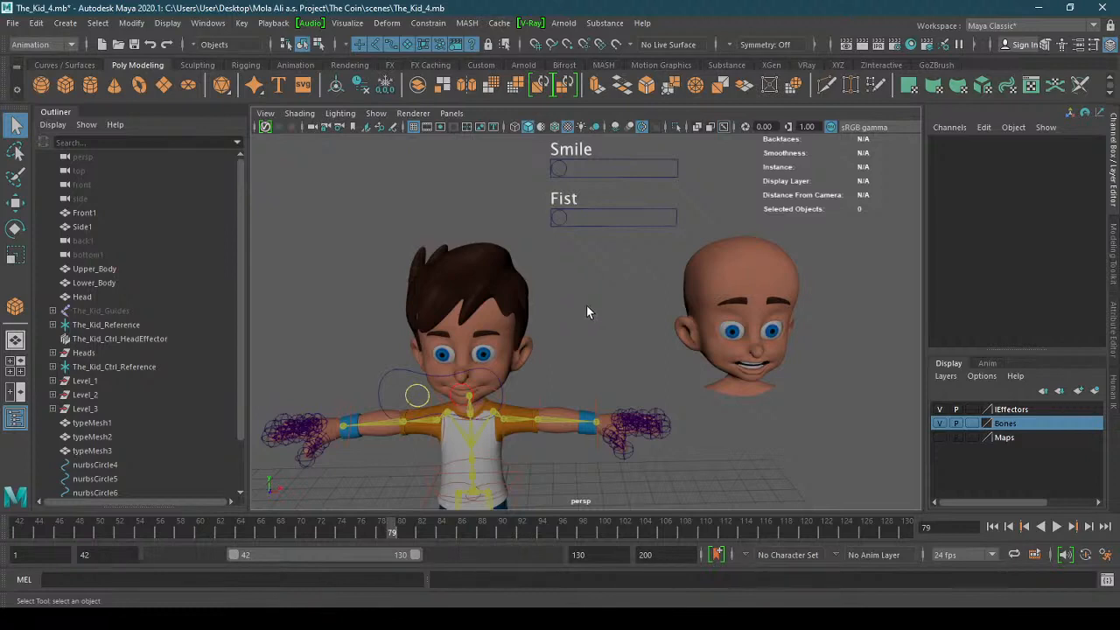
mouse_move(586, 306)
alt+mouse_down()
mouse_move(545, 297)
mouse_move(605, 300)
mouse_move(590, 330)
mouse_move(593, 314)
alt+mouse_up()
alt+middle_drag(593, 314, 589, 333)
alt+middle_drag(577, 371, 570, 348)
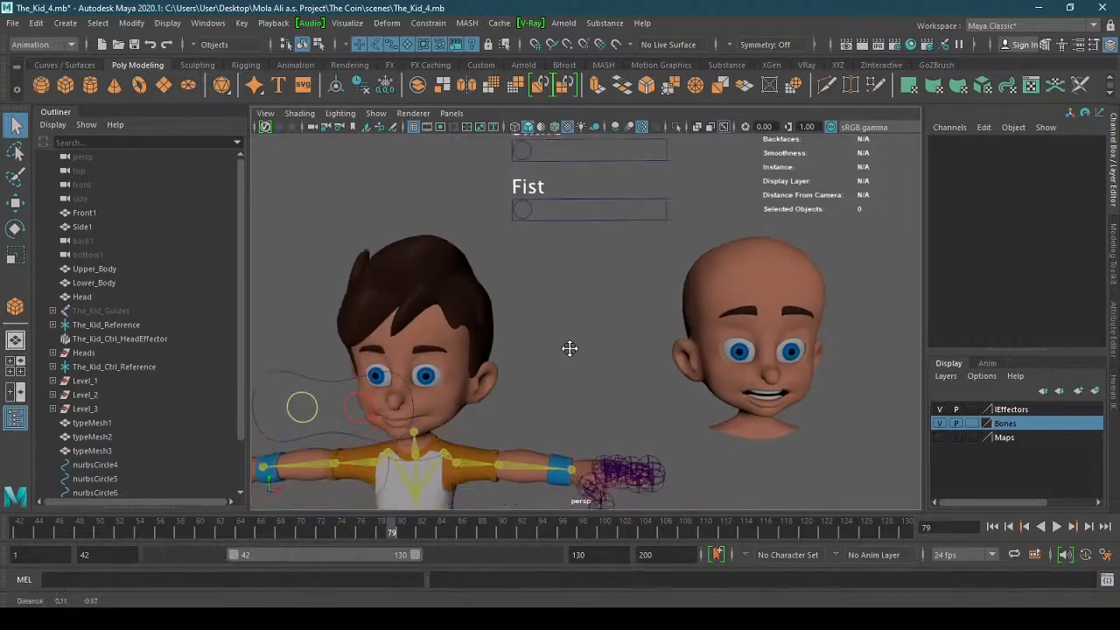
alt+drag(570, 349, 597, 351)
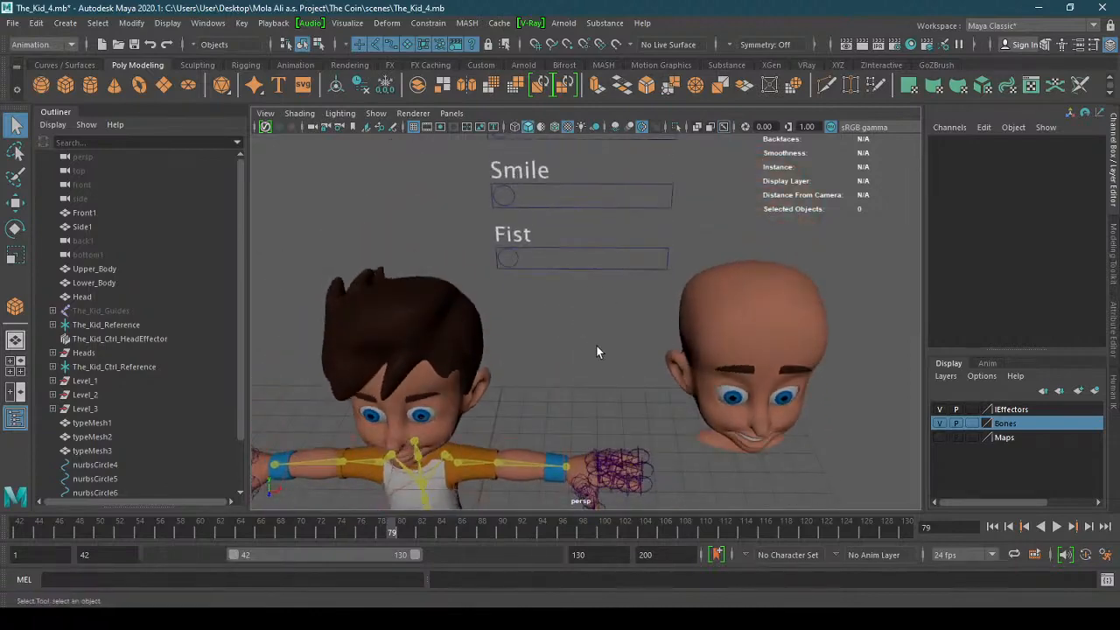
alt+middle_drag(597, 352, 548, 383)
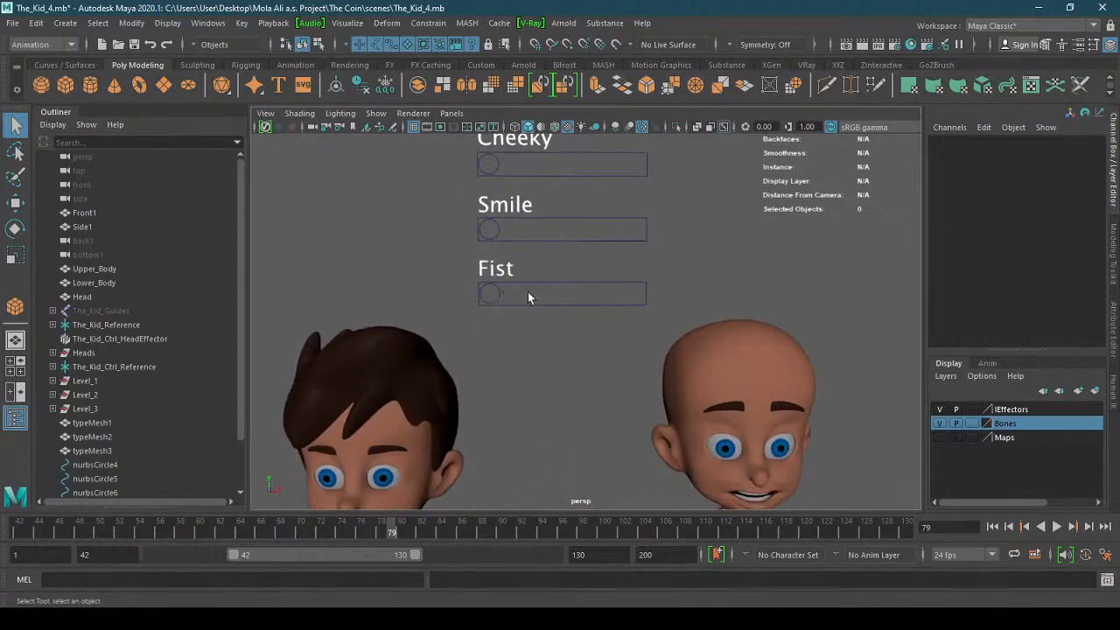
alt+right_drag(528, 292, 561, 289)
alt+middle_drag(464, 258, 525, 317)
alt+right_drag(525, 317, 550, 324)
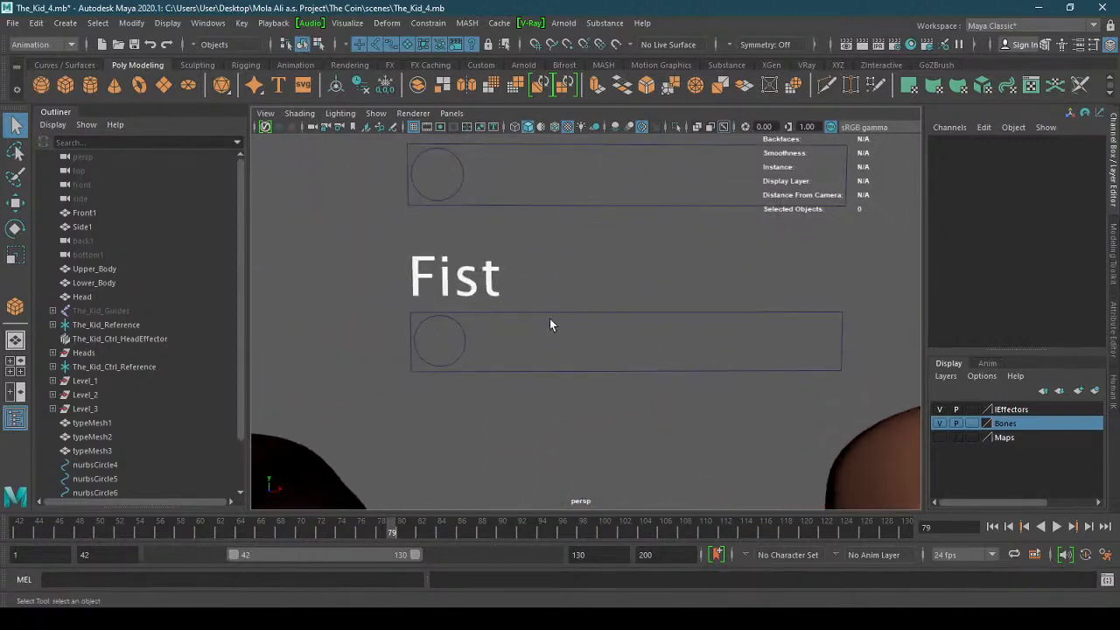
- Inspect the Fist slider's circle with the Move tool, and select its text label
click(467, 337)
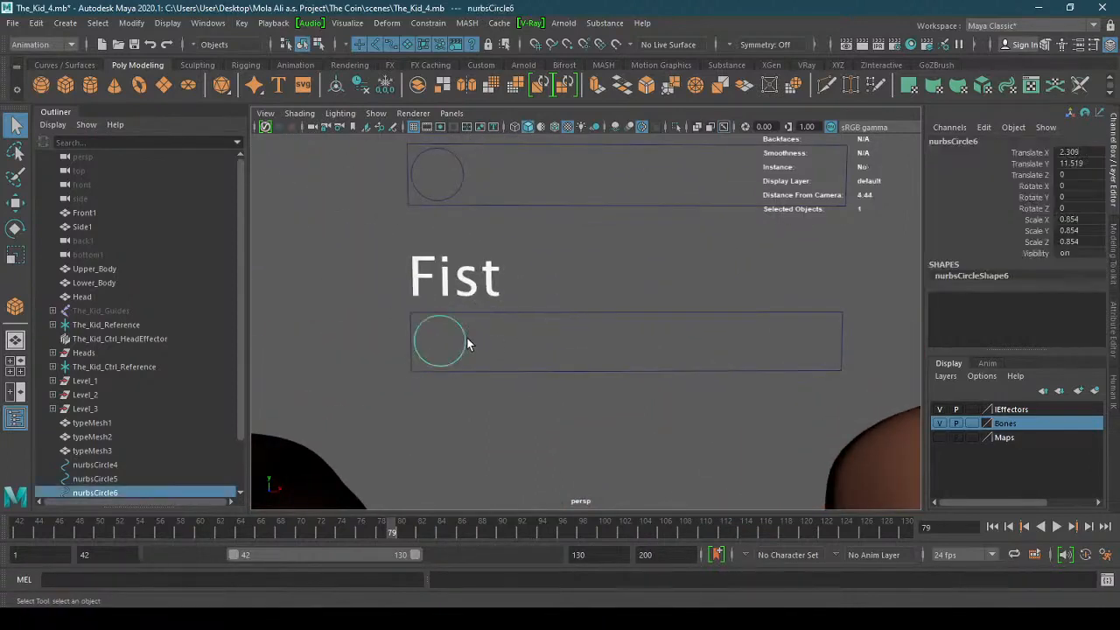
click(16, 204)
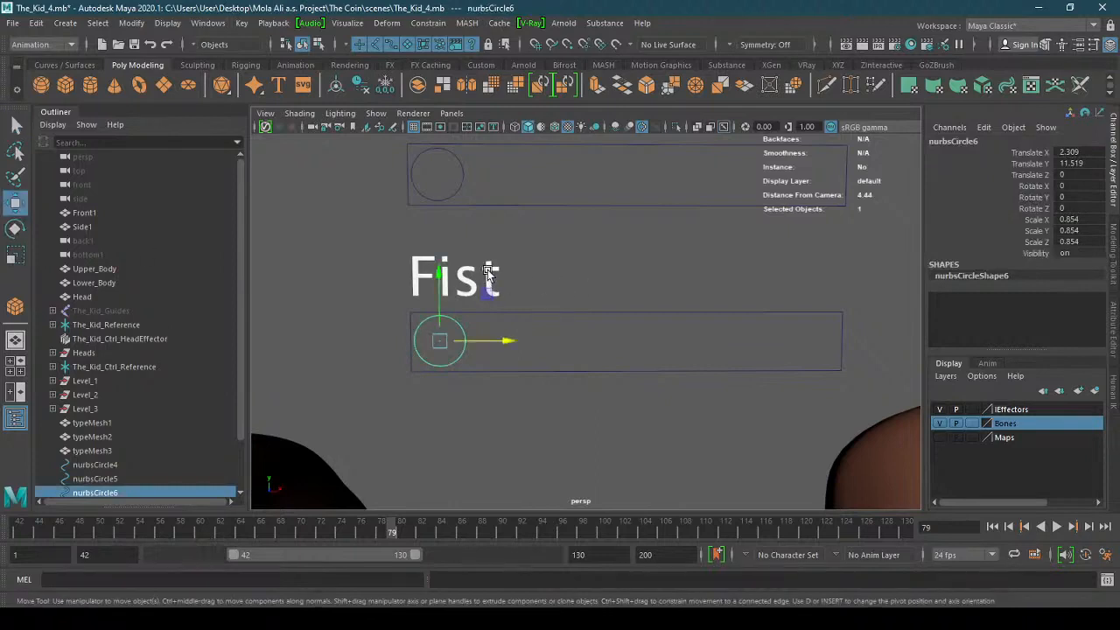
click(567, 290)
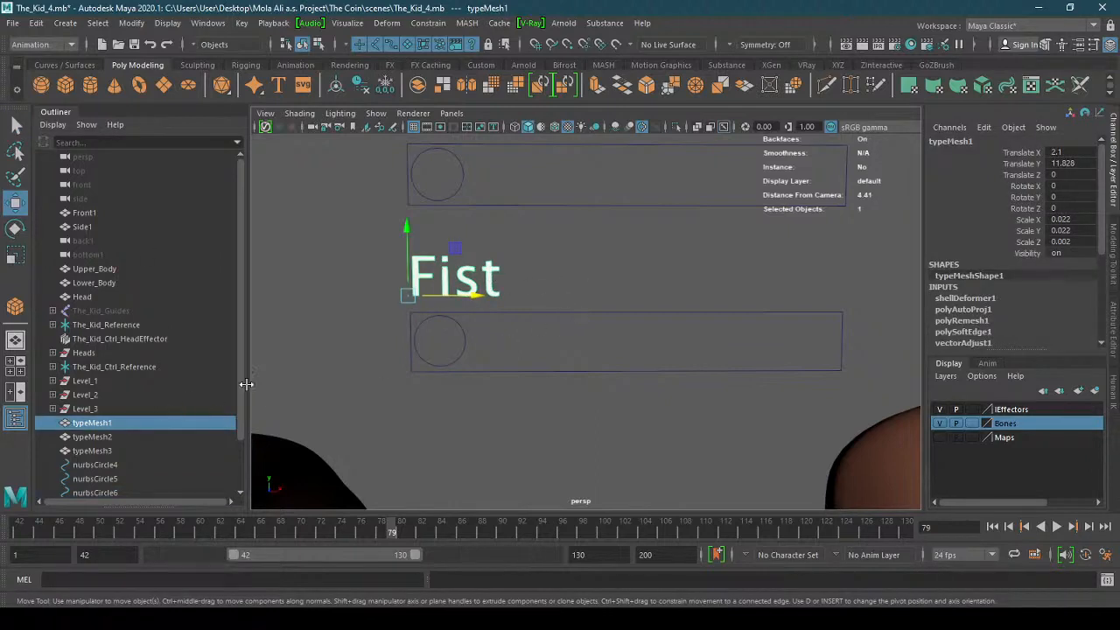
- Select the Level_1 to Level_3 slider groups and typeMesh1 to typeMesh3 labels, and create a display layer from them
scroll(158, 463, down, 2)
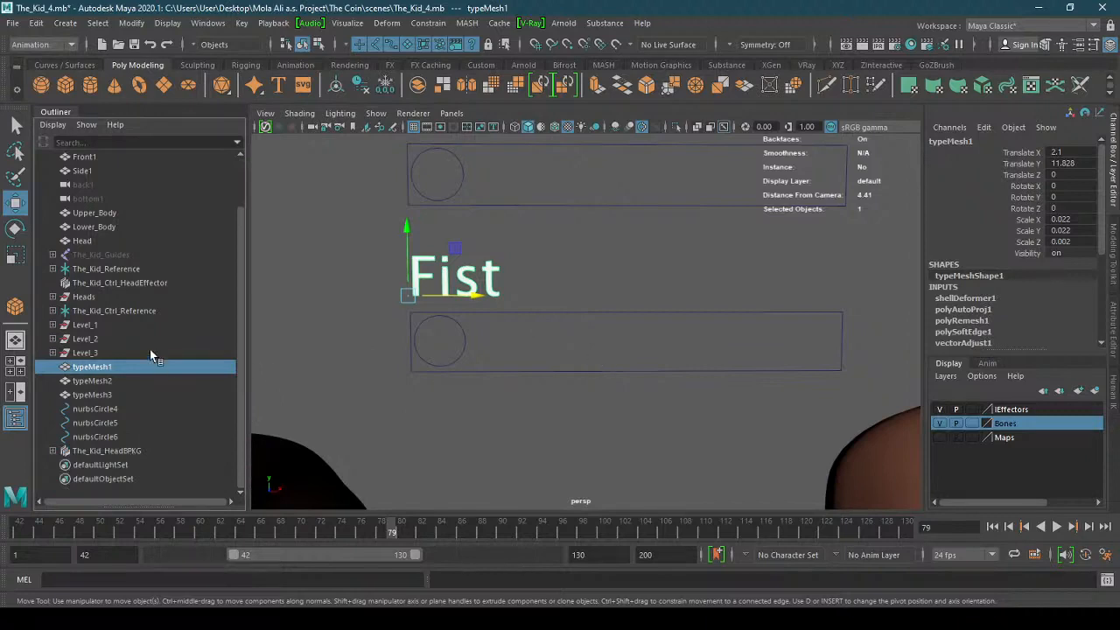
click(118, 324)
shift+click(118, 352)
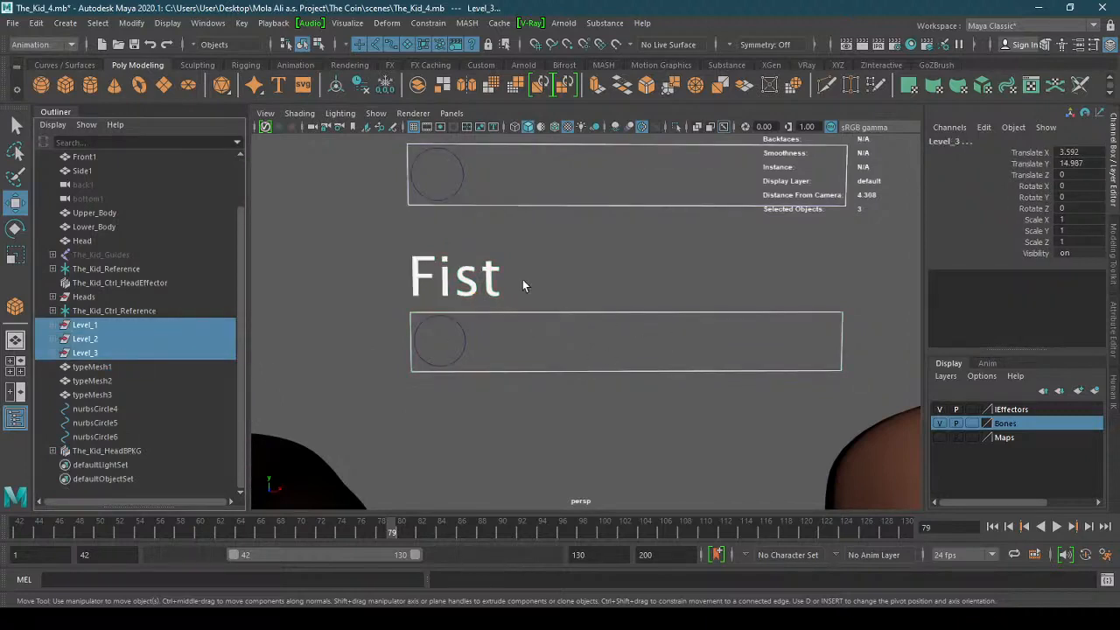
shift+click(153, 395)
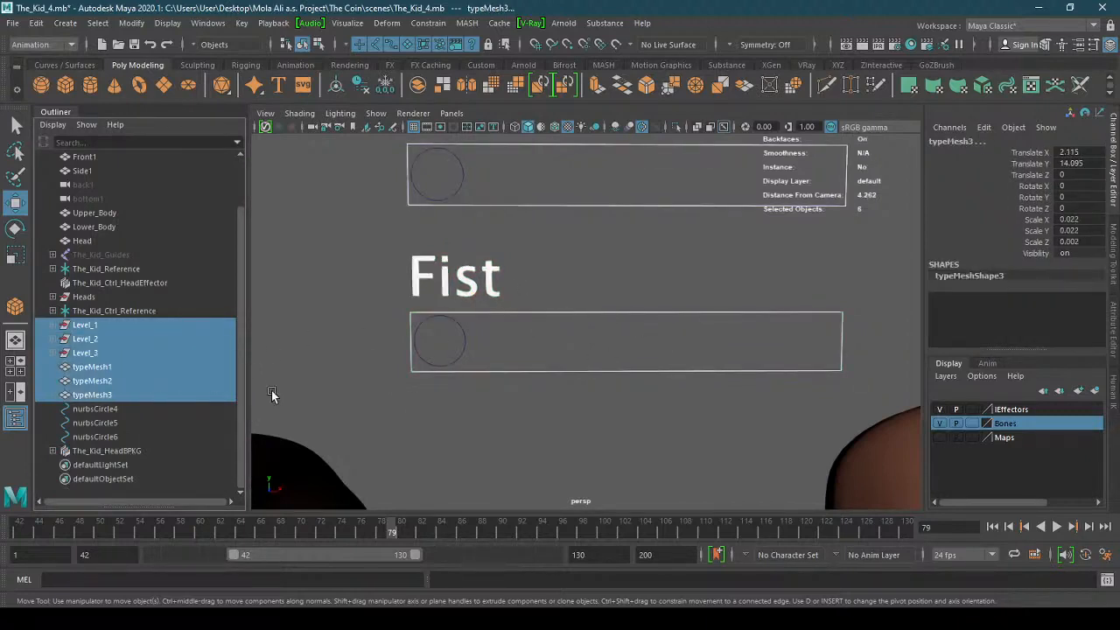
click(1098, 393)
- Rename the new display layer as Controller_Interface
click(1002, 411)
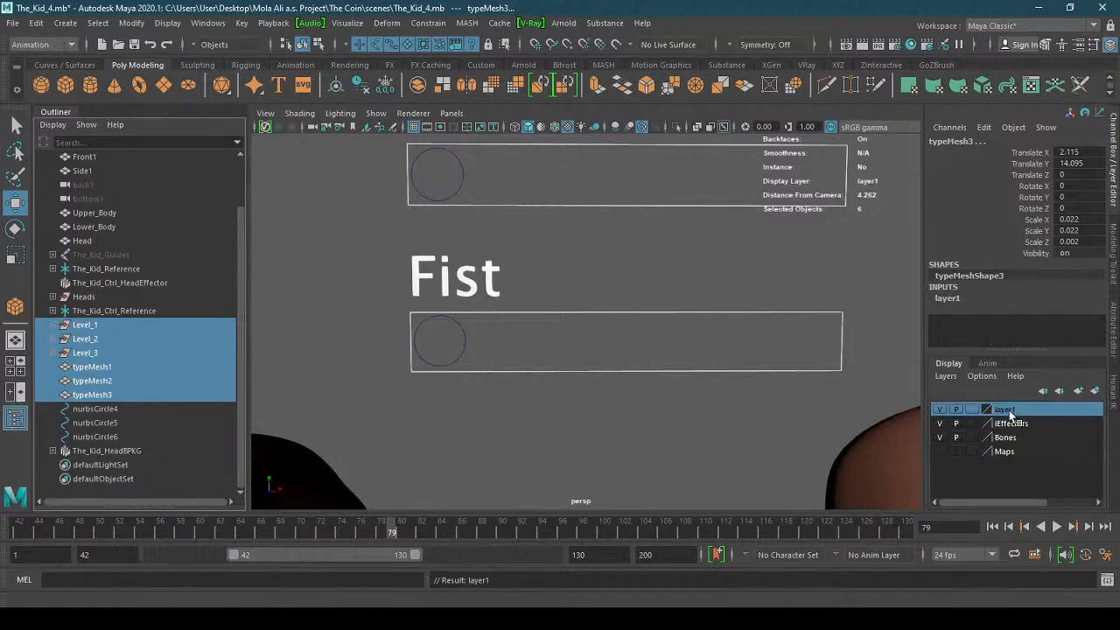
double_click(1005, 411)
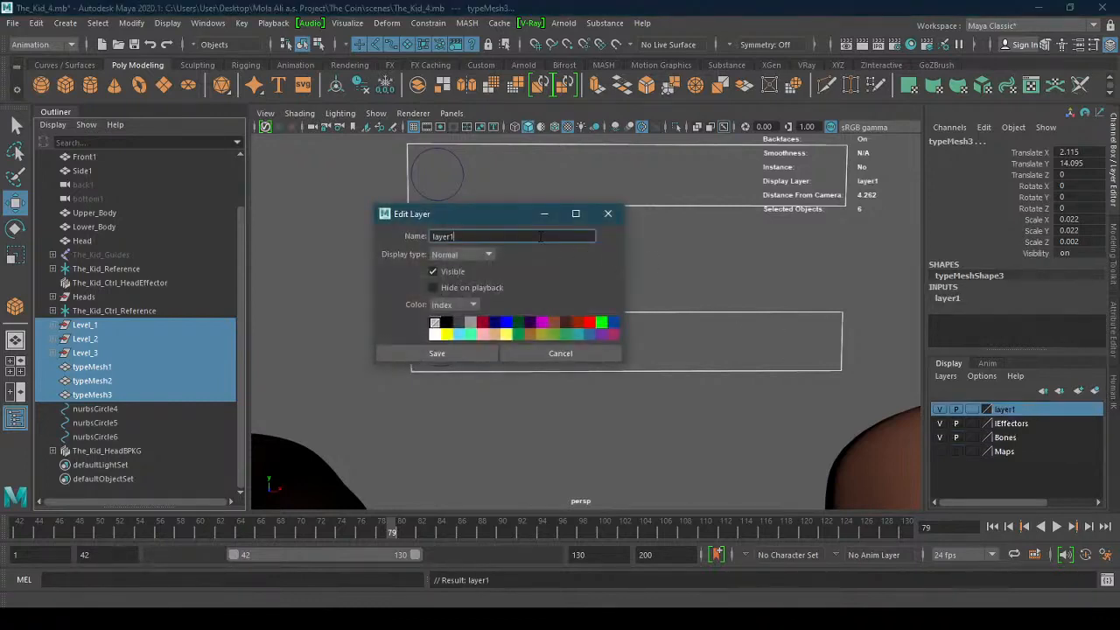
drag(540, 236, 395, 238)
text(Controller Interface)
click(440, 355)
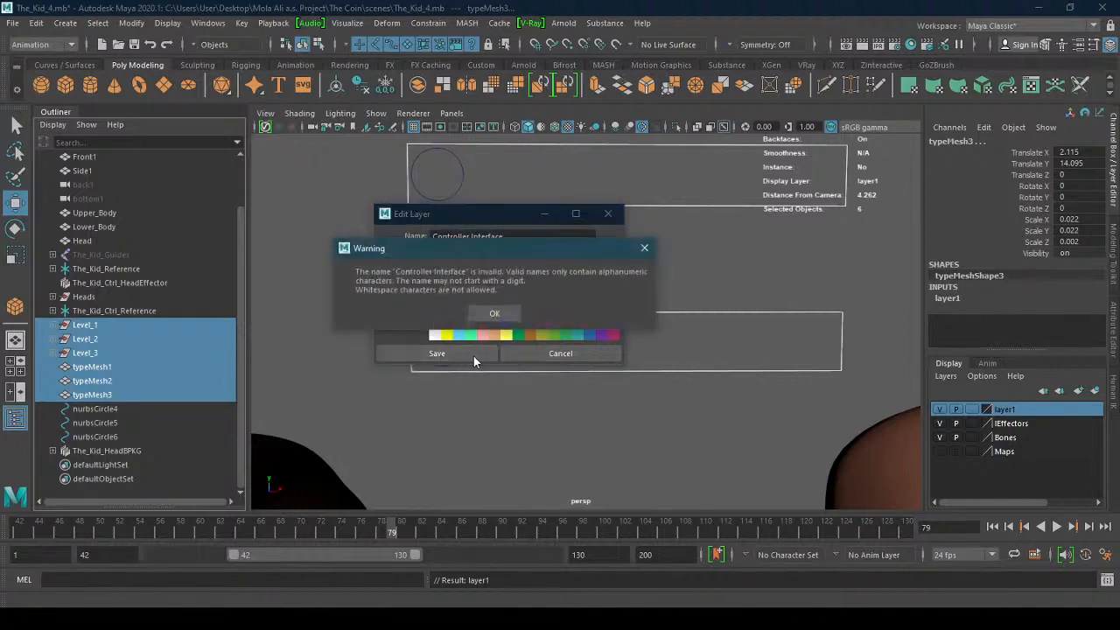
click(505, 317)
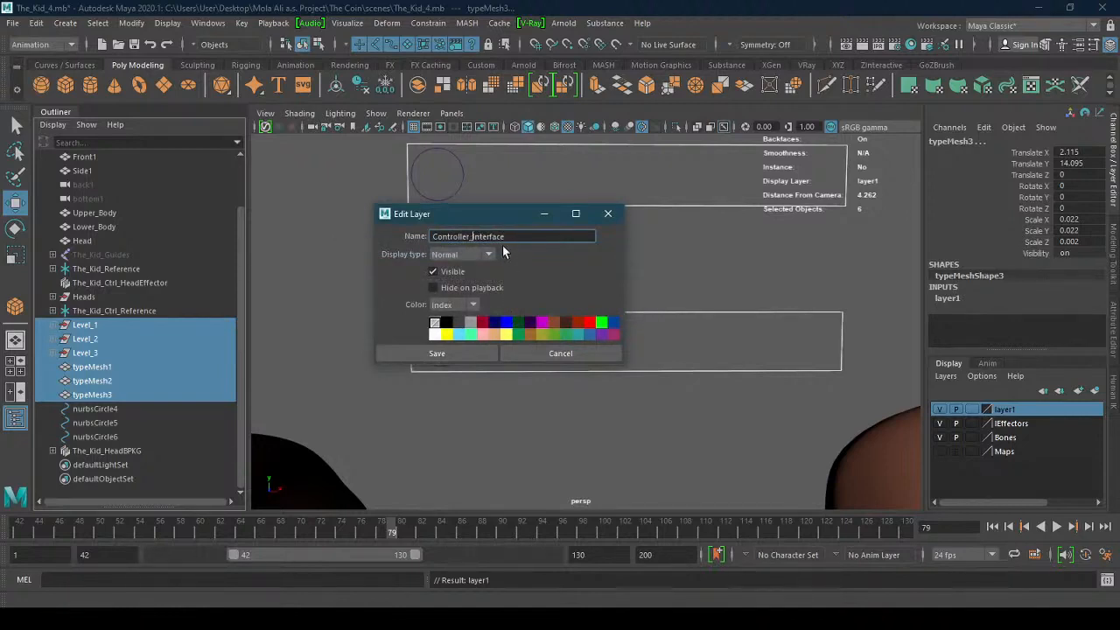
click(458, 352)
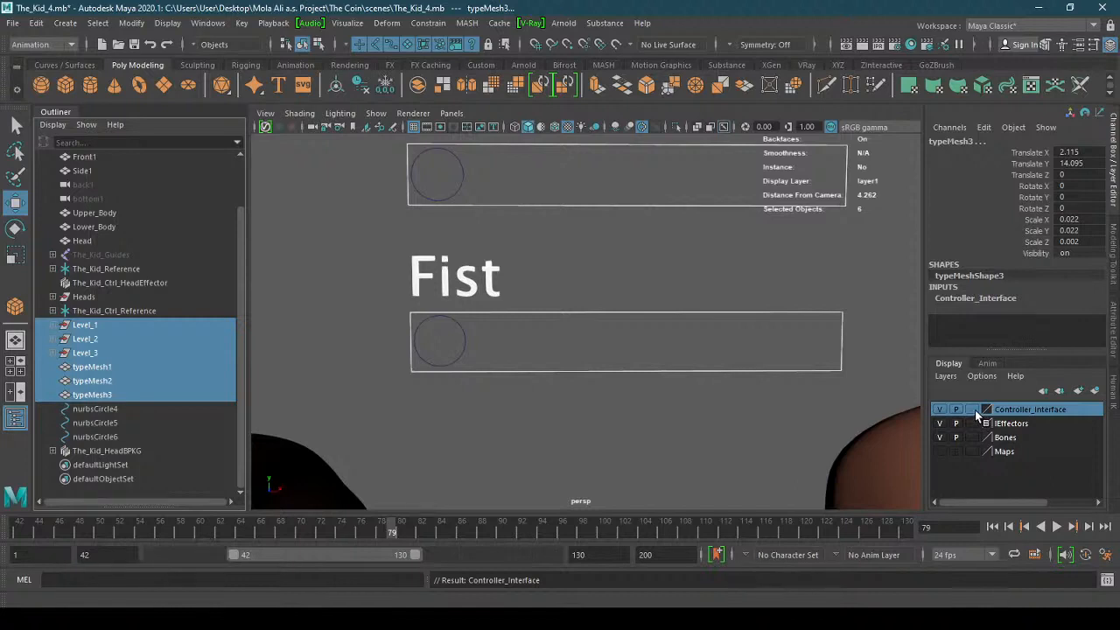
- Check that the Fist slider's frame and label can be selected, and set the Controller_Interface layer's display type to Template
click(642, 362)
click(650, 370)
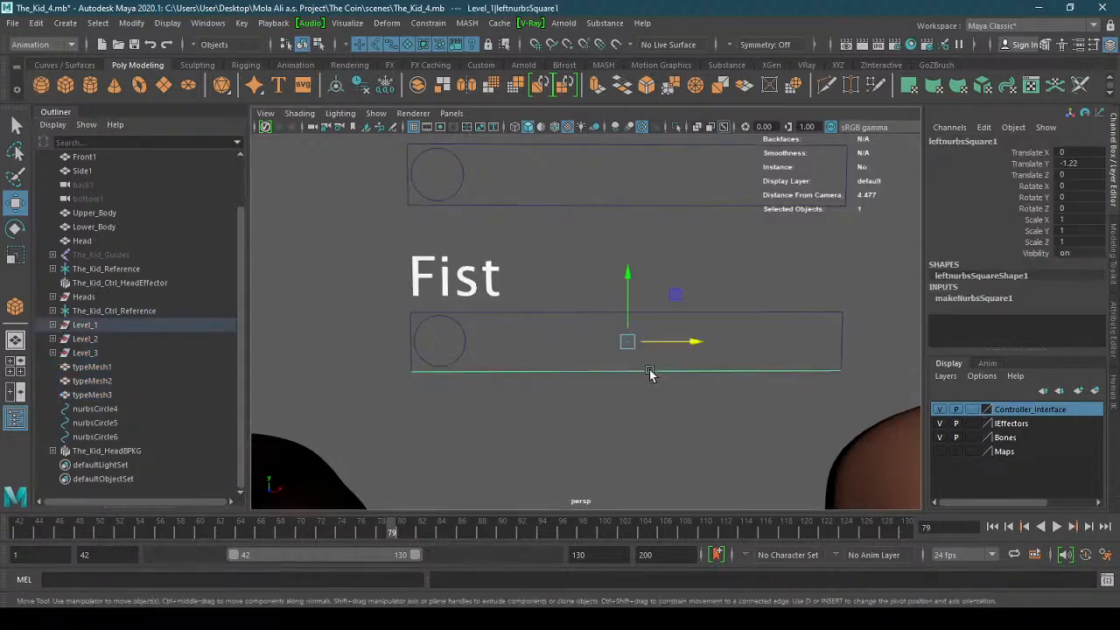
click(500, 291)
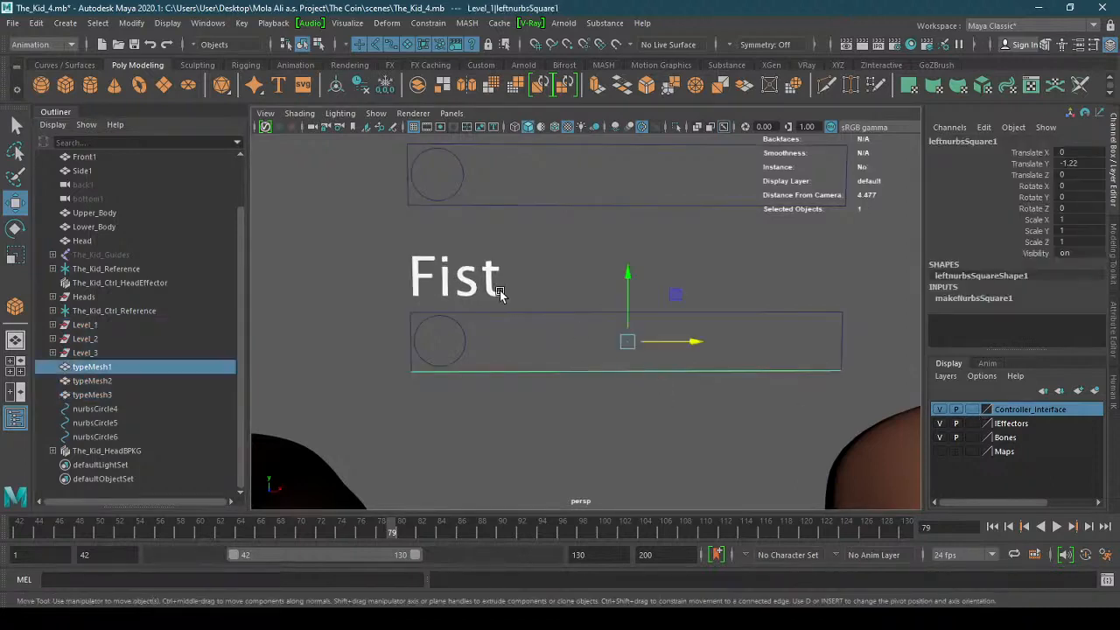
click(971, 409)
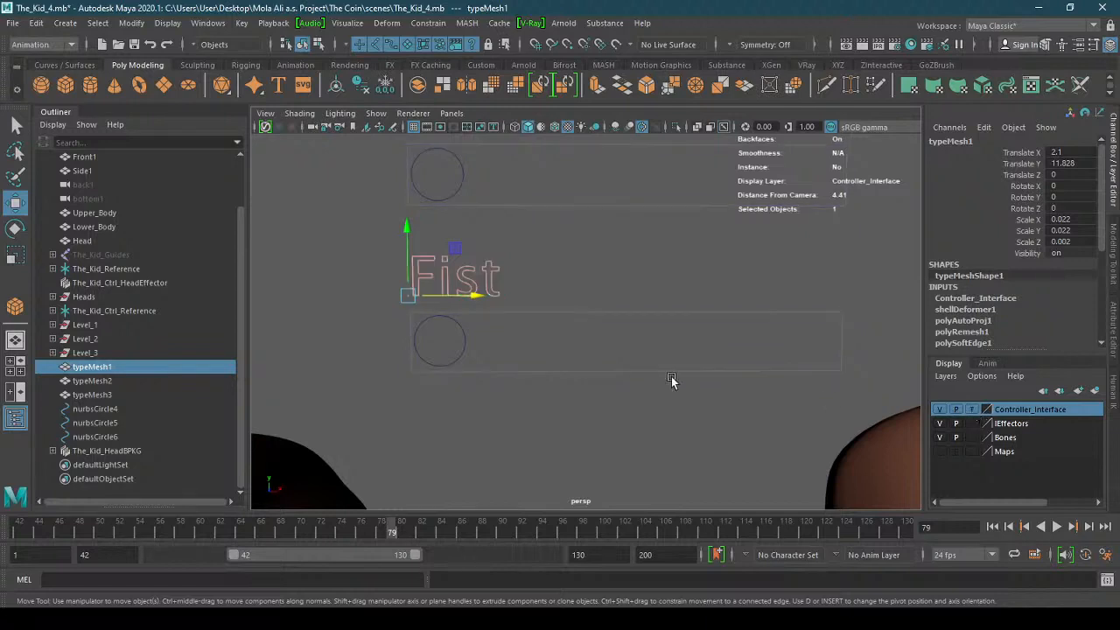
- Test selecting the Fist slider's templated frame and its circle in the viewport
click(543, 350)
click(458, 322)
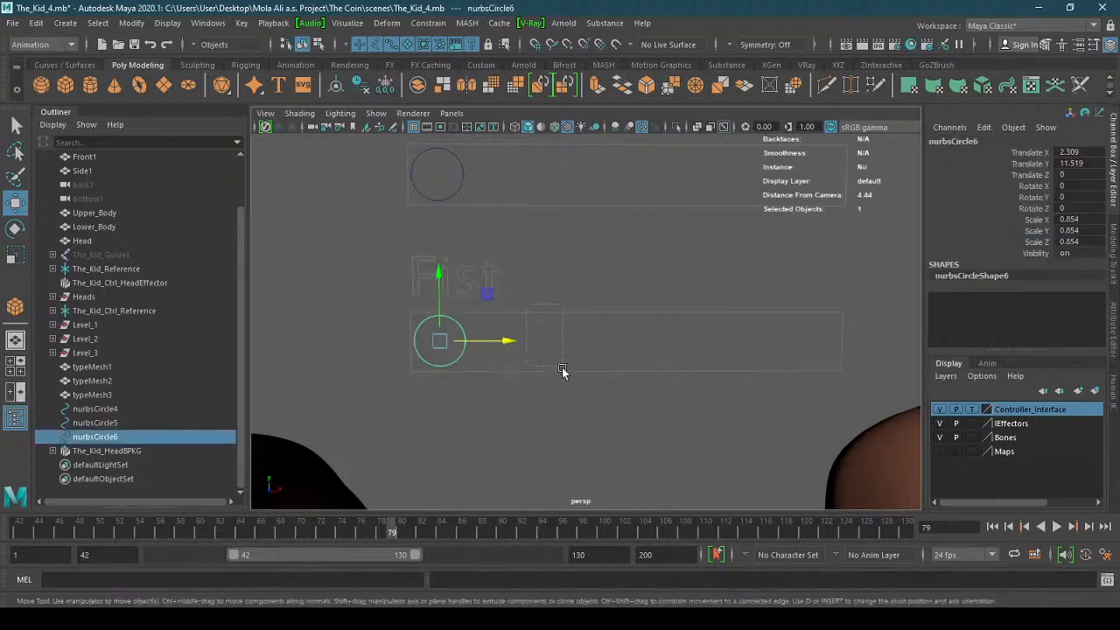
click(564, 372)
drag(655, 320, 606, 501)
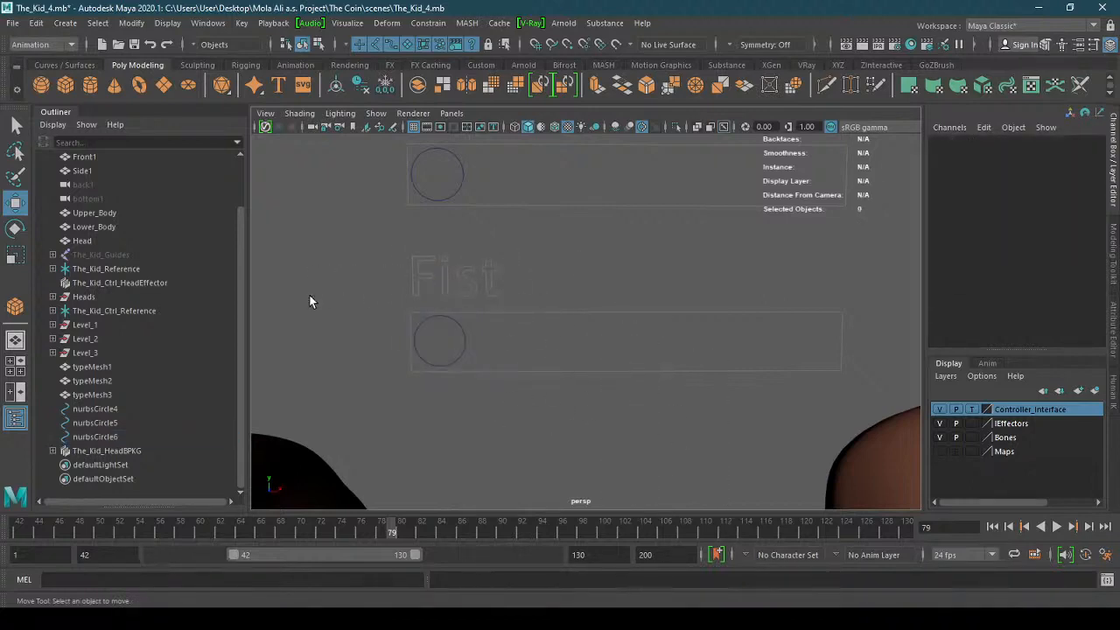
click(465, 343)
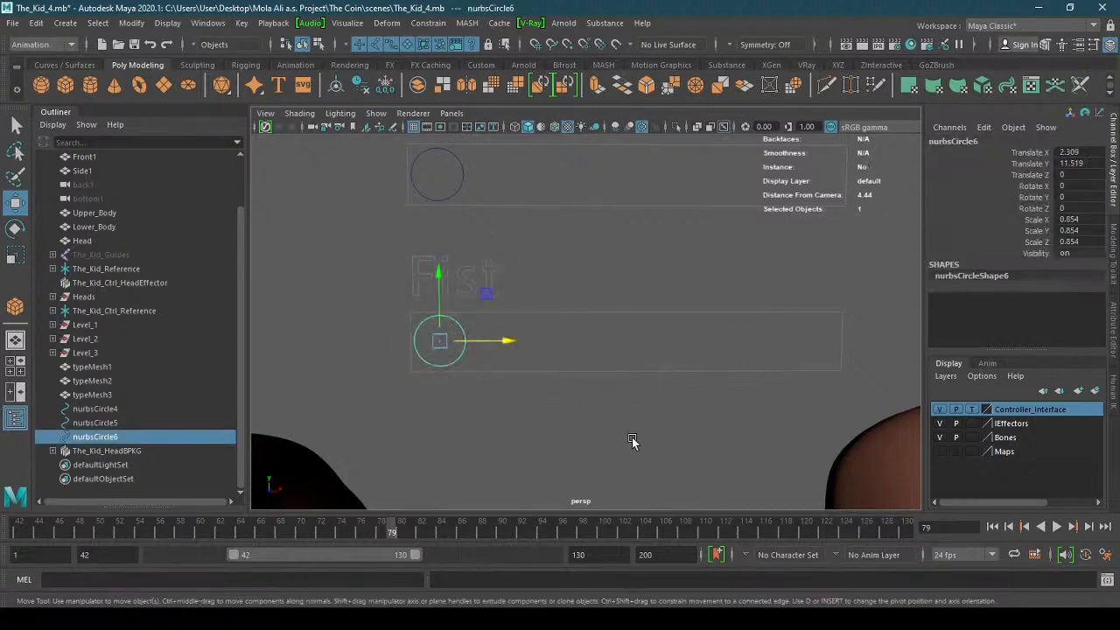
- Try moving the Fist slider's circle along X and freely in the XY plane, undoing each move
click(555, 388)
click(467, 348)
drag(502, 342, 440, 380)
key(ctrl+z)
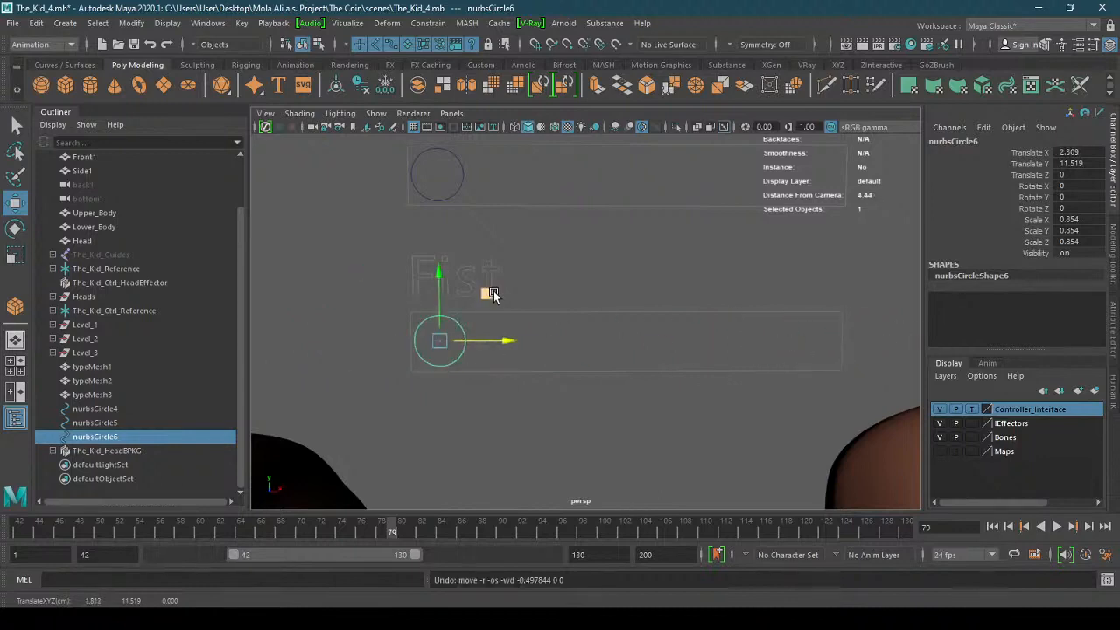
mouse_move(486, 293)
mouse_down()
mouse_move(473, 250)
mouse_move(464, 341)
mouse_move(495, 300)
mouse_up()
key(ctrl+z)
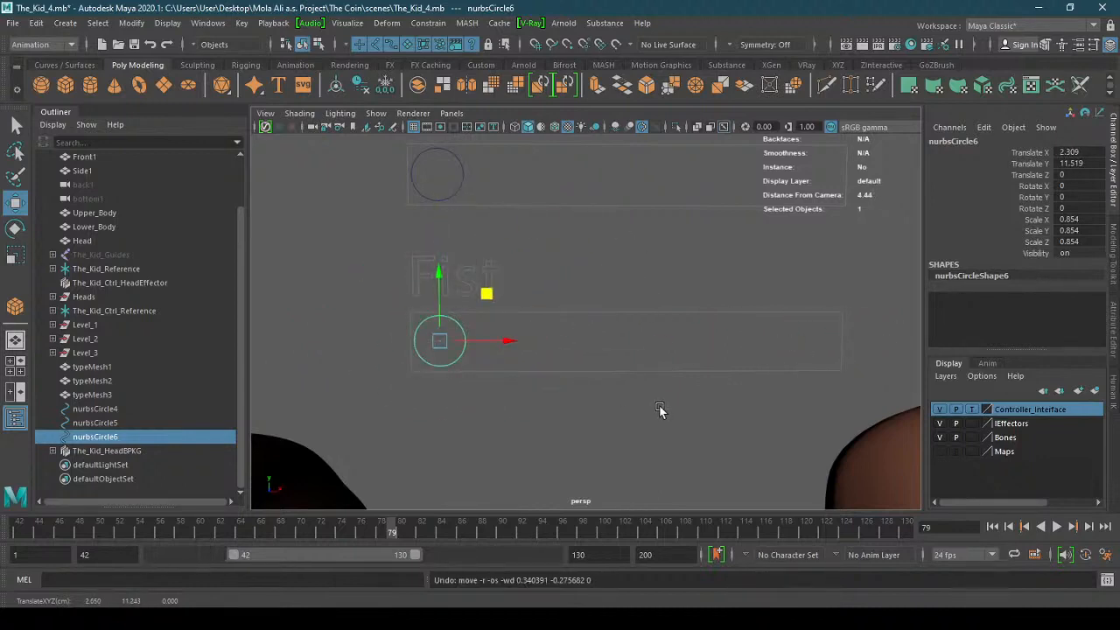
- Reselect the Fist slider's circle and open the Rotate limits in its transform attributes
click(658, 411)
click(465, 351)
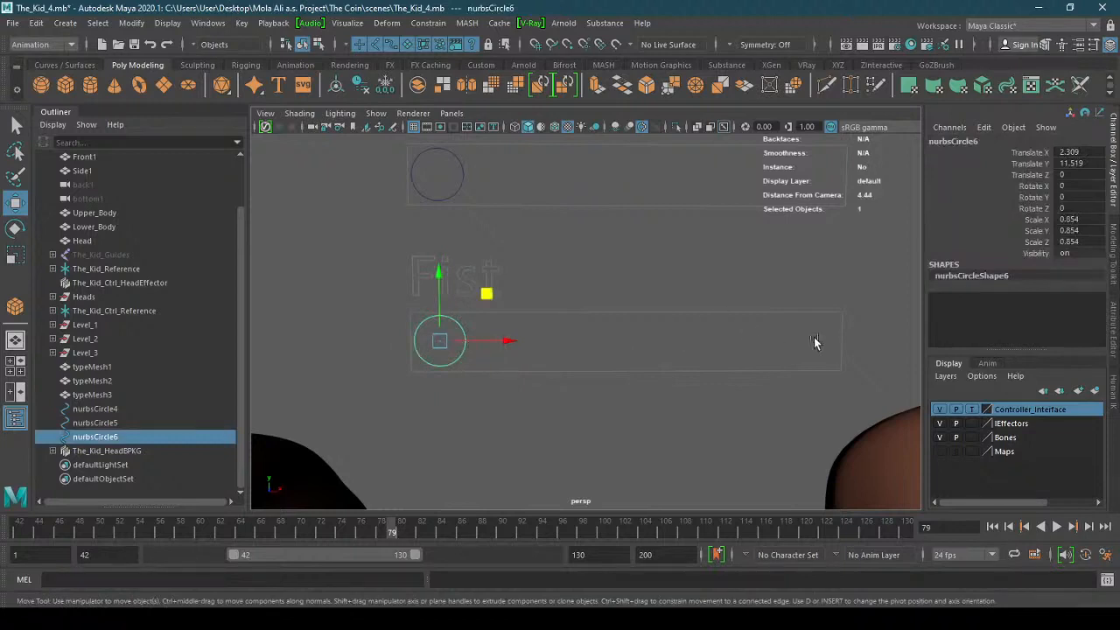
click(1115, 333)
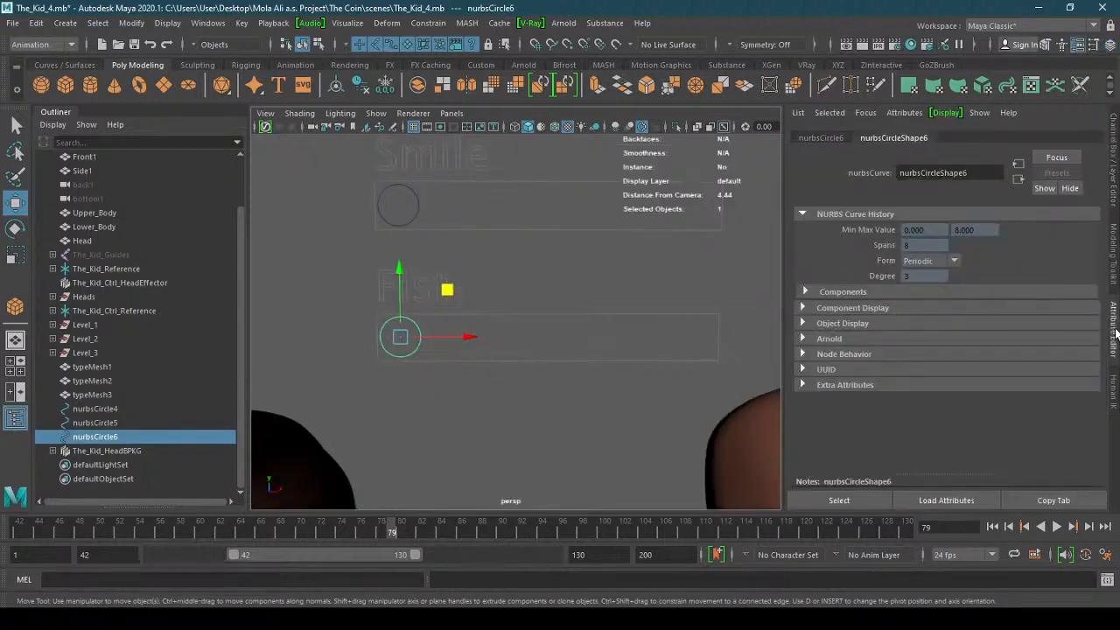
click(823, 138)
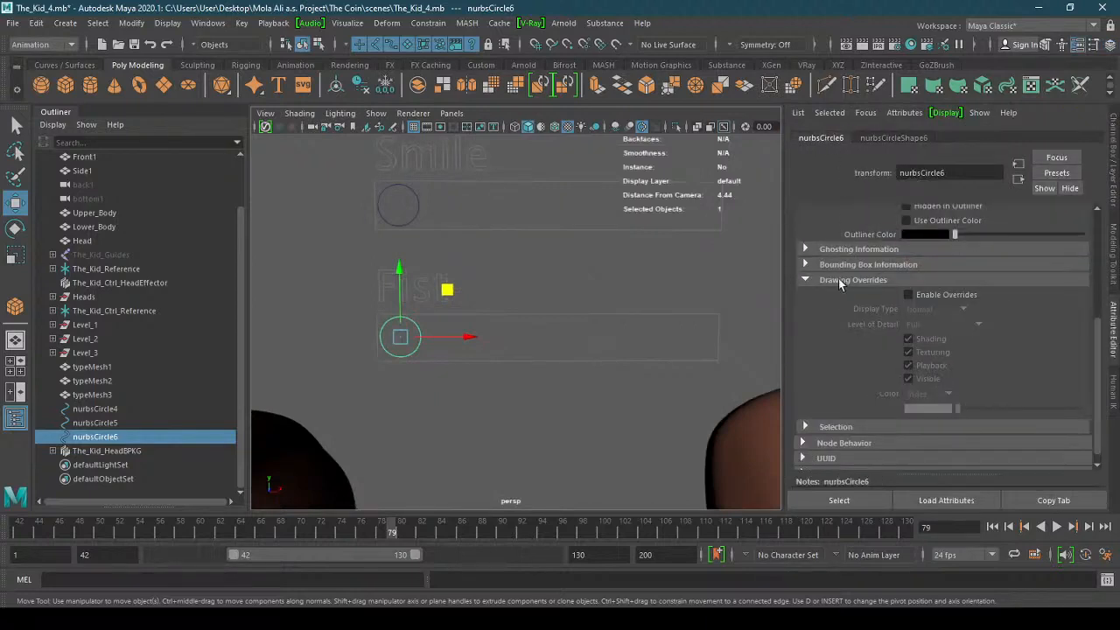
click(838, 279)
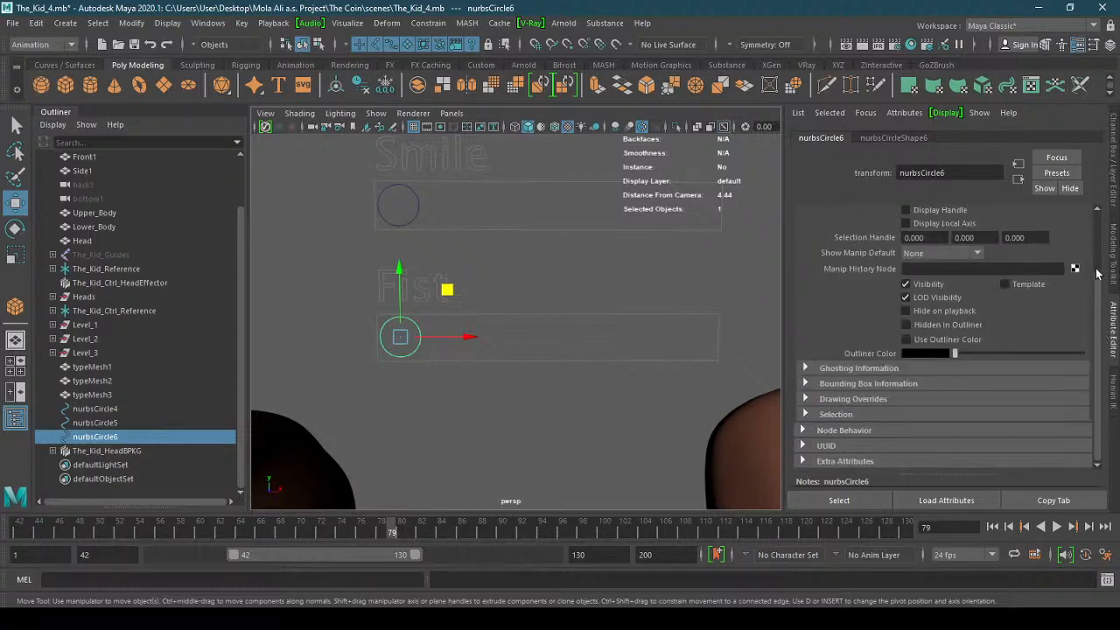
scroll(1100, 295, up, 3)
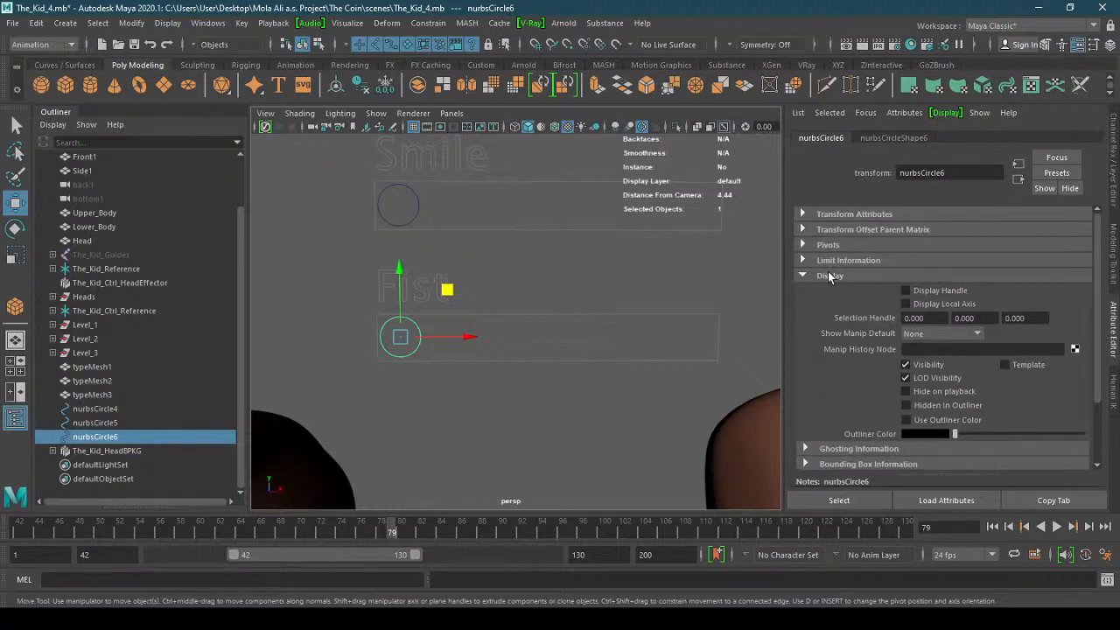
click(830, 276)
click(841, 261)
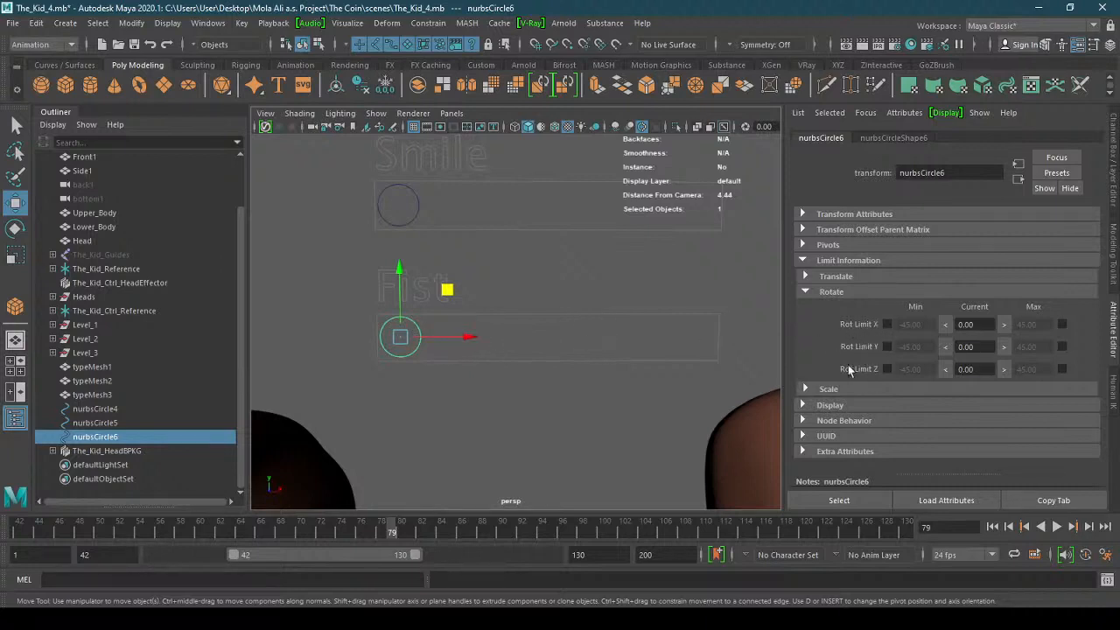
- Try a vertical move of the Fist circle, undo it, and enable its minimum and maximum Y and Z rotation limits
drag(394, 291, 393, 266)
key(ctrl+z)
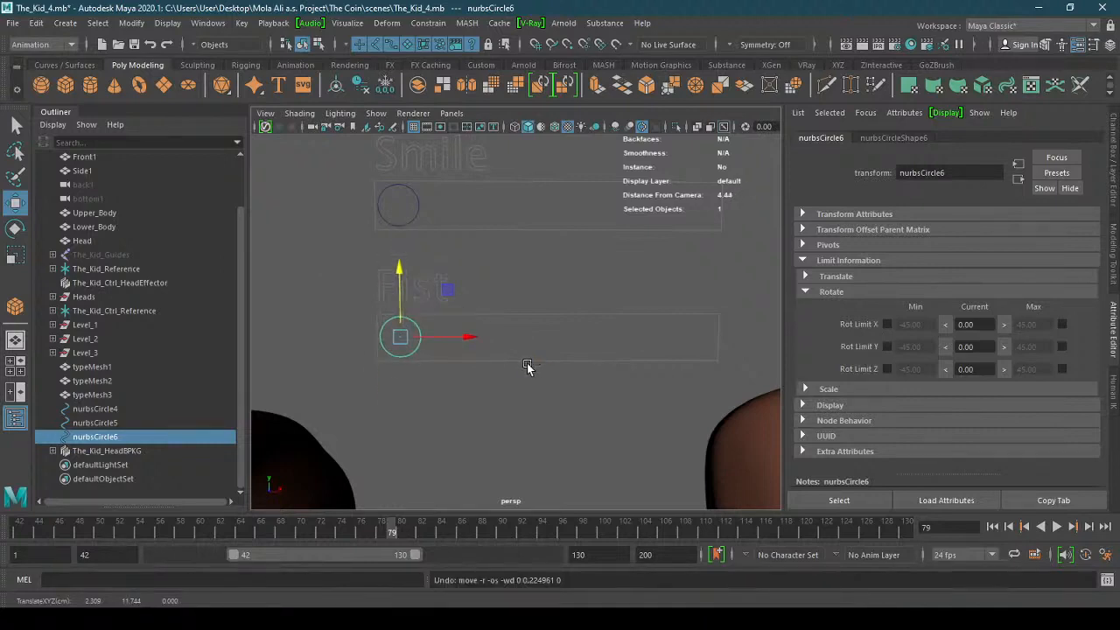
click(887, 347)
click(888, 369)
click(1061, 347)
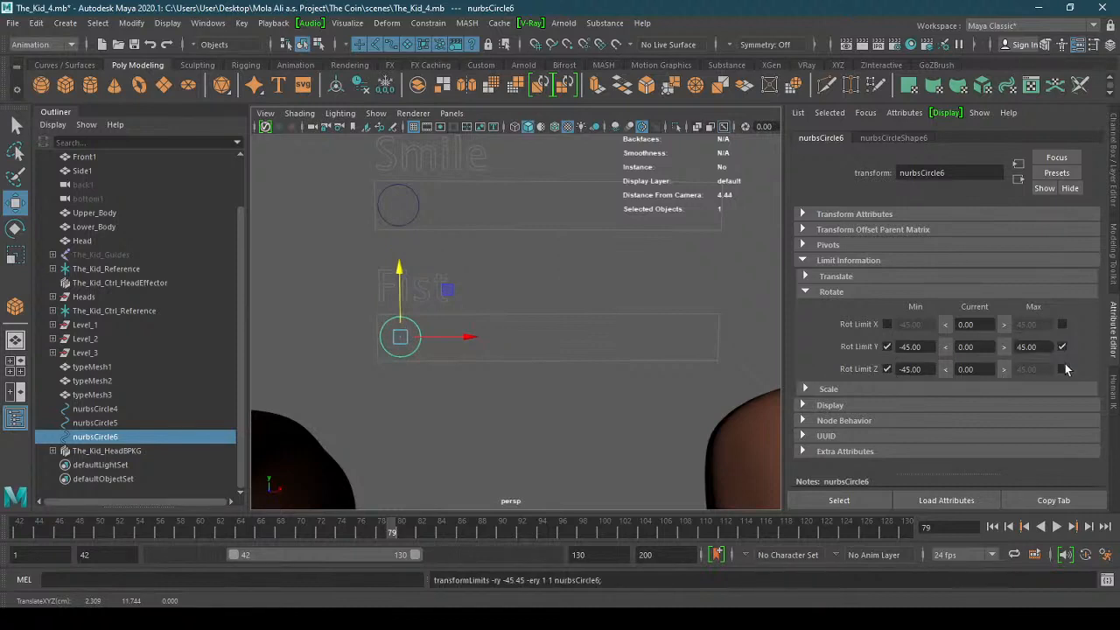
click(1061, 369)
- Set the minimum and maximum rotation limits of the Fist circle to 0 for both Y and Z
drag(937, 374, 873, 372)
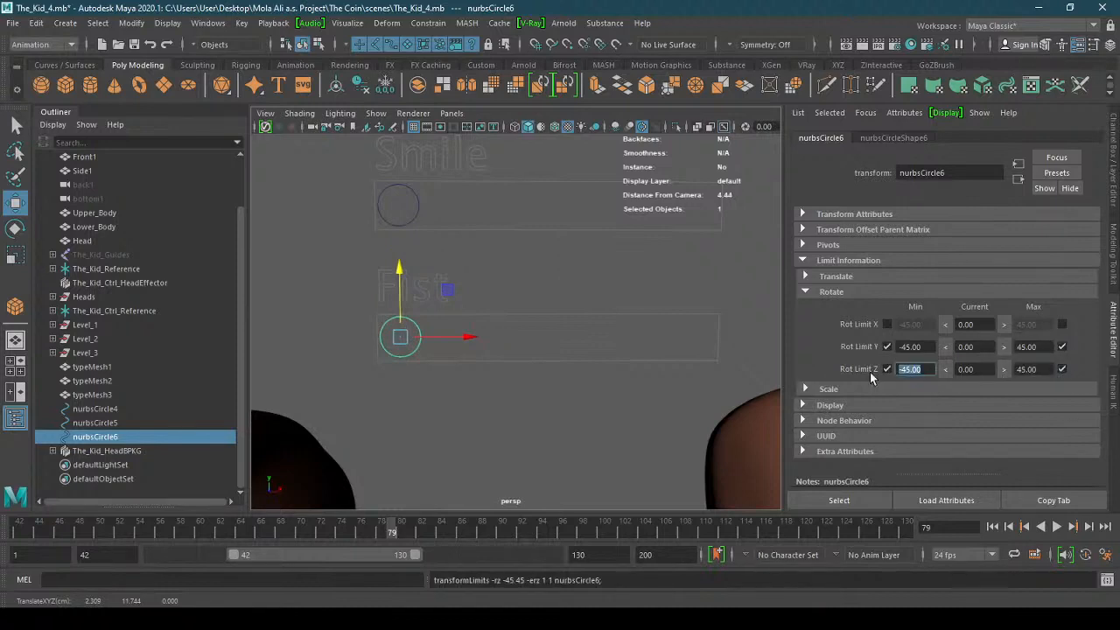
text(0)
key(Return)
drag(928, 346, 884, 350)
text(0)
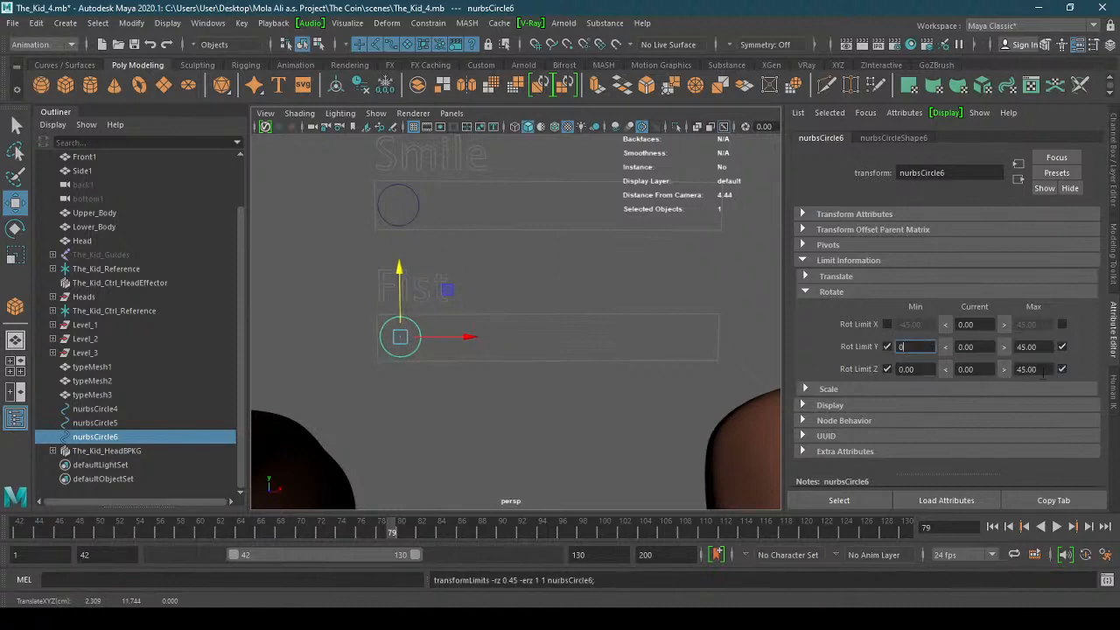
drag(1043, 373, 999, 361)
text(00)
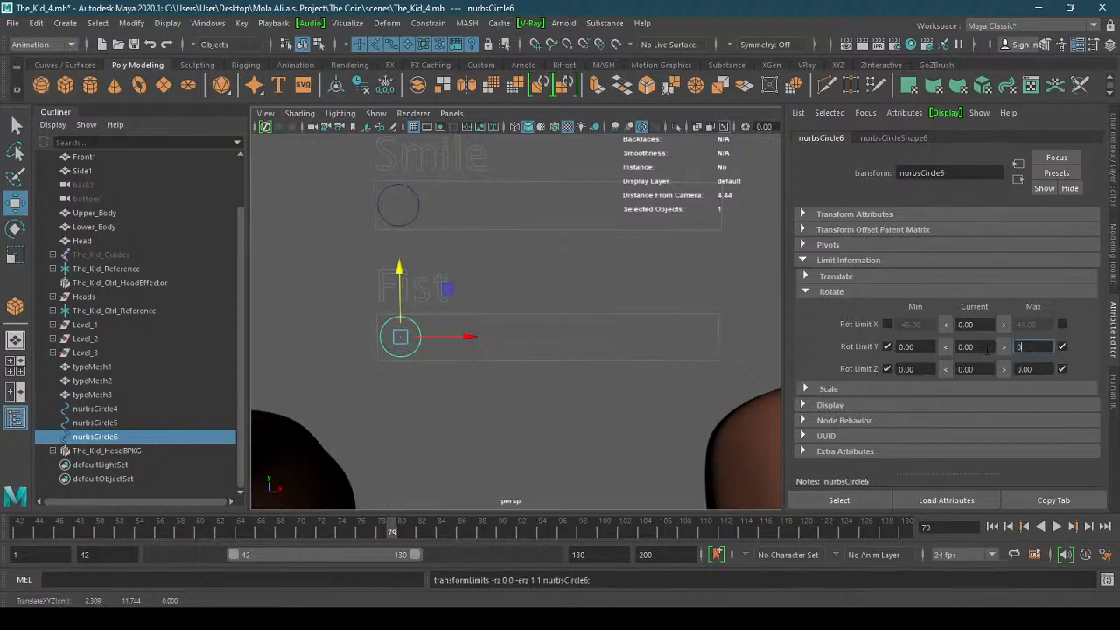
key(Return)
- Test the limited Fist circle by moving it along X and Y, undoing both moves
drag(446, 337, 468, 350)
key(ctrl+z)
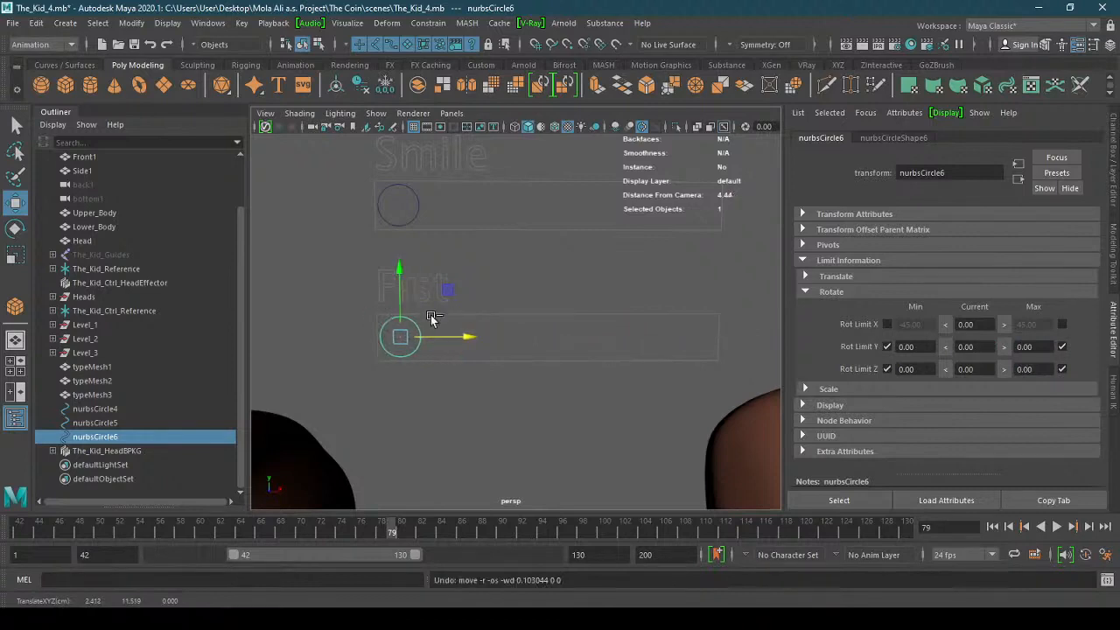
drag(401, 302, 402, 337)
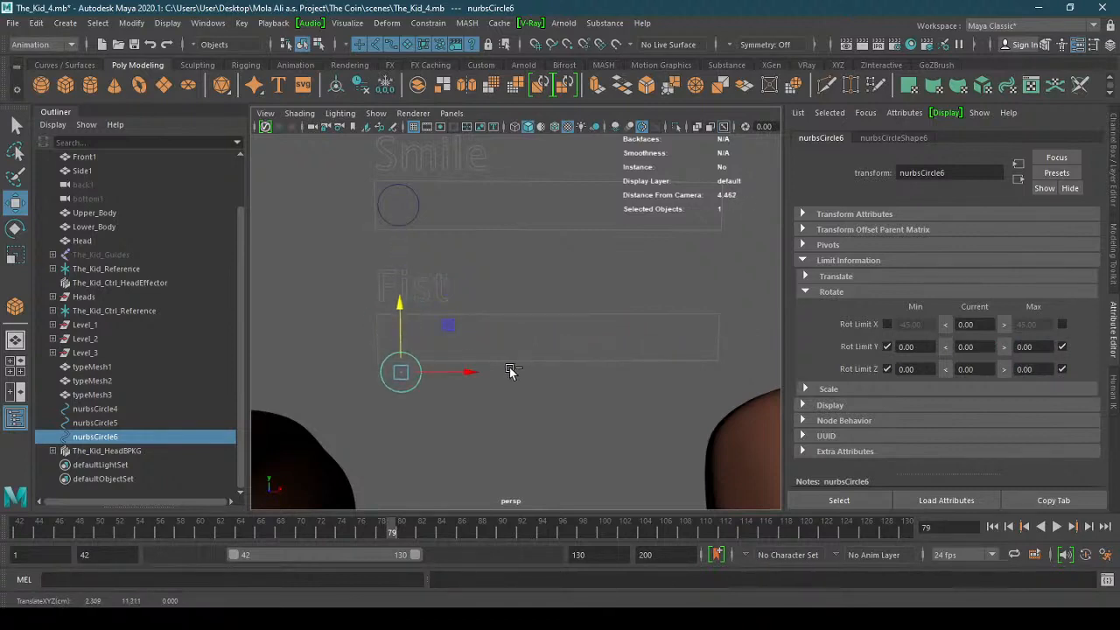
key(ctrl+z)
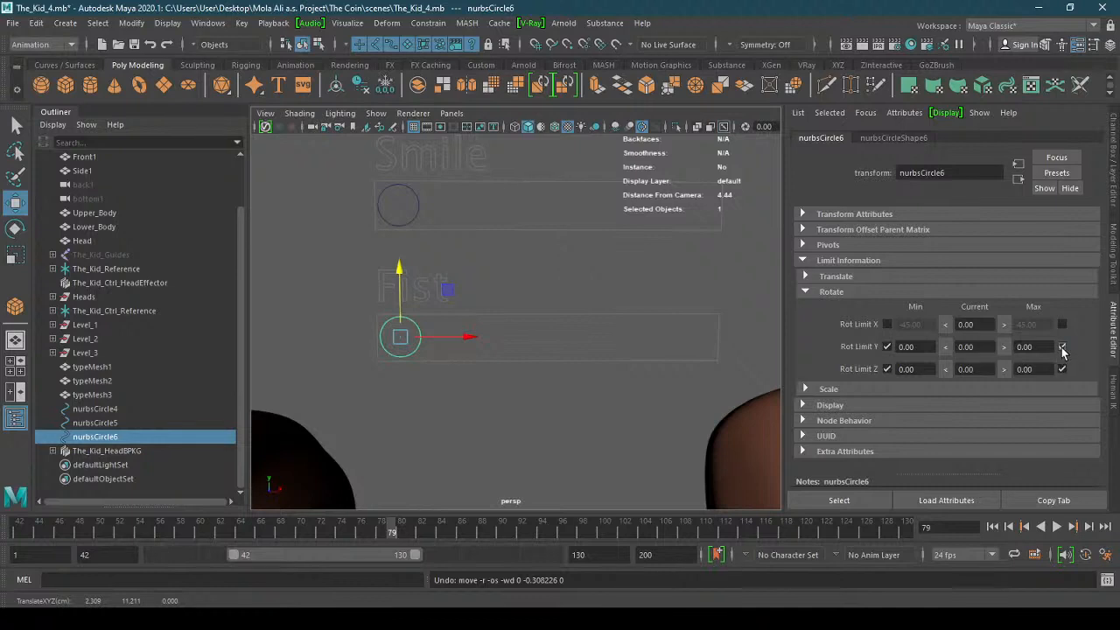
- Disable the Fist circle's minimum and maximum rotation limits for Y and Z
click(1061, 347)
click(1061, 369)
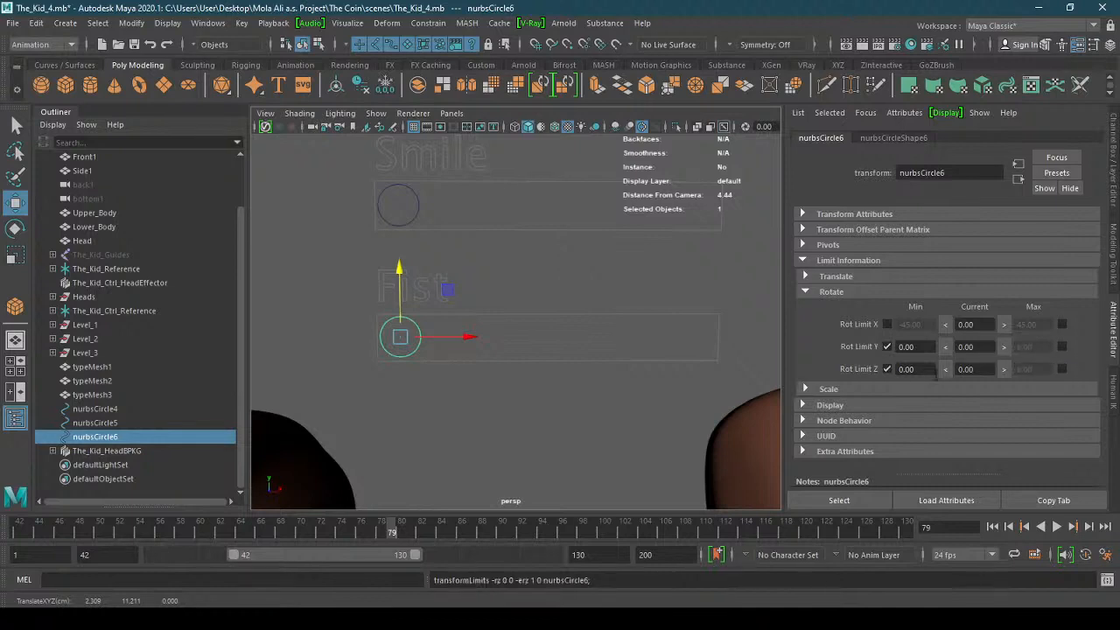
click(887, 347)
click(887, 368)
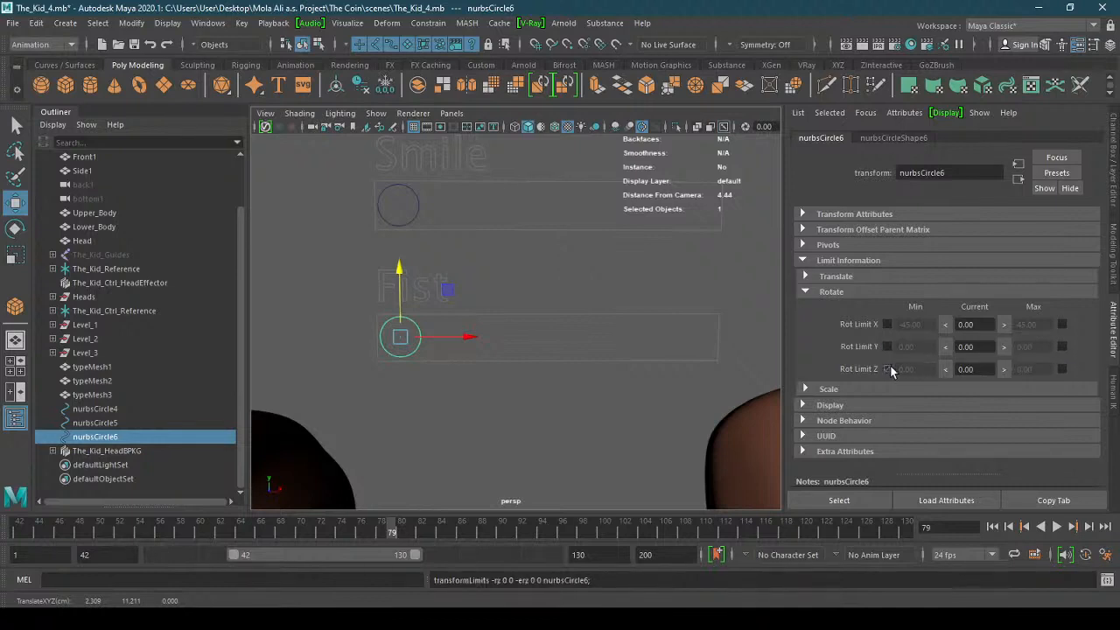
- Lock the Rotate Y and Rotate Z channels of the Fist circle
click(1116, 203)
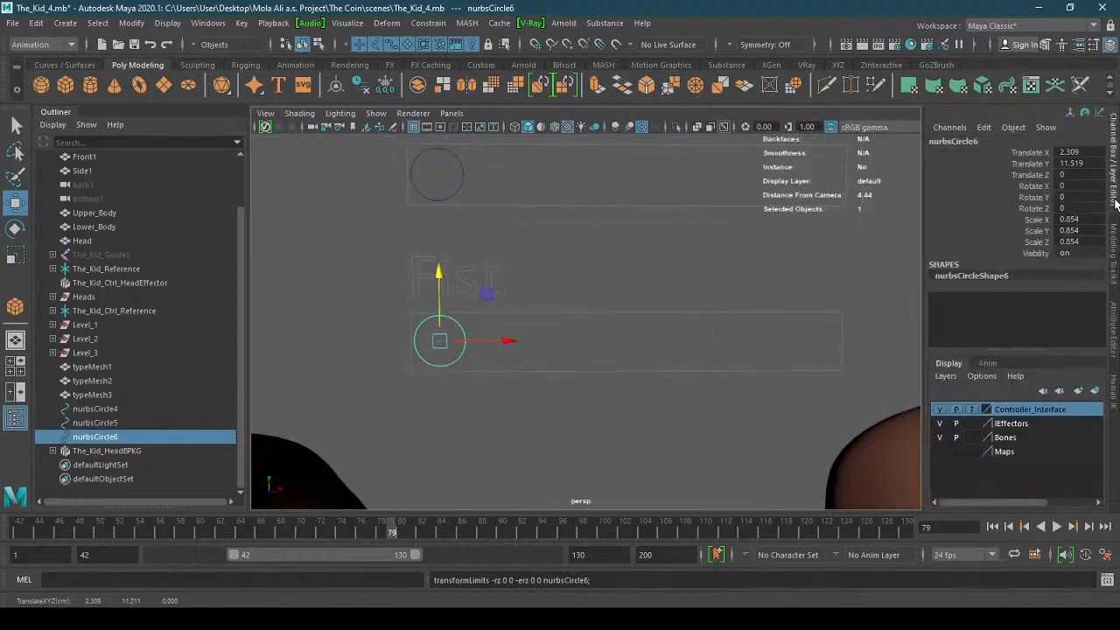
click(1034, 186)
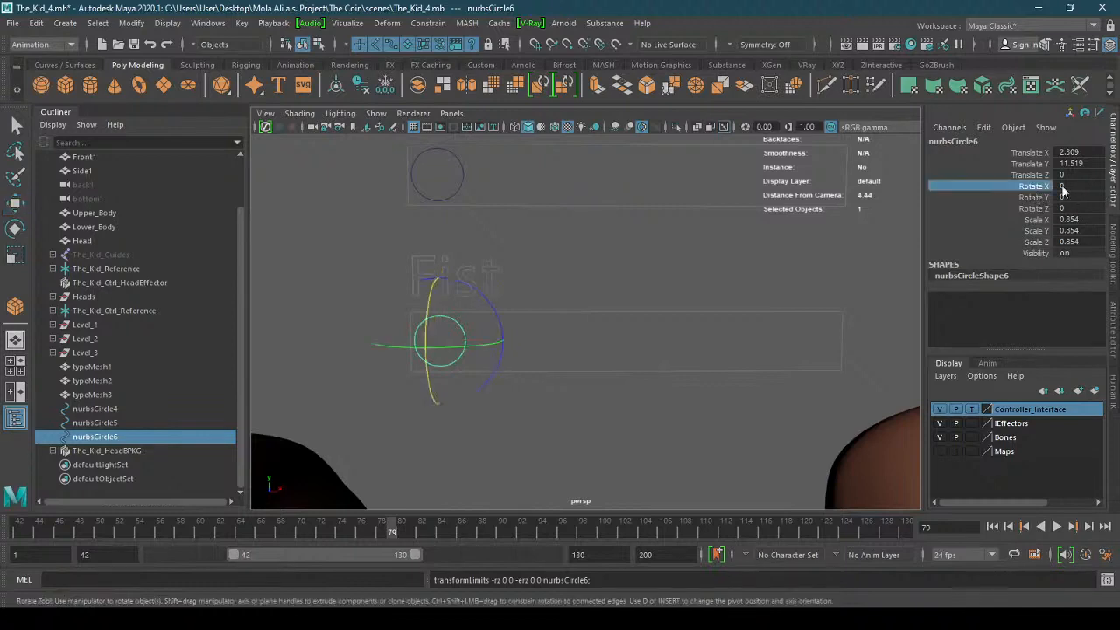
click(1023, 198)
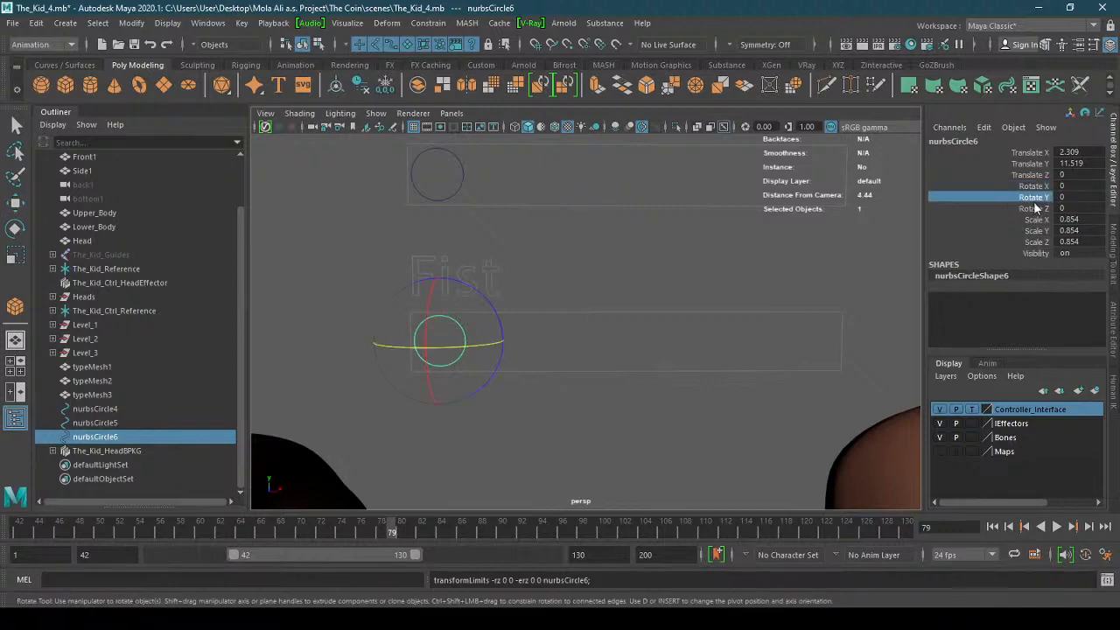
drag(1034, 202, 1035, 210)
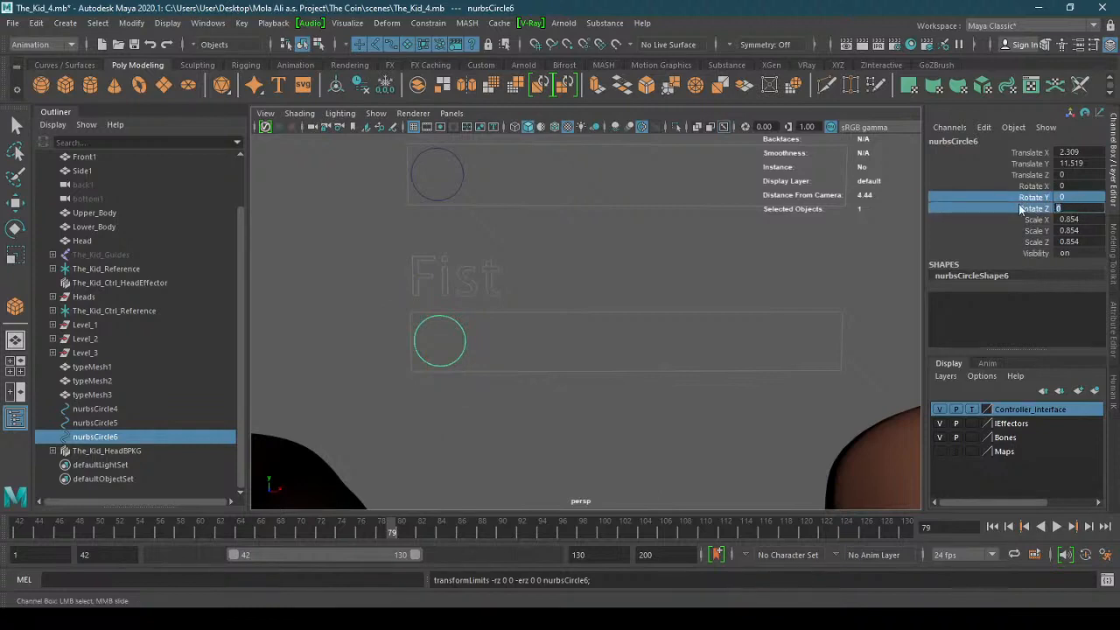
right_click(1021, 209)
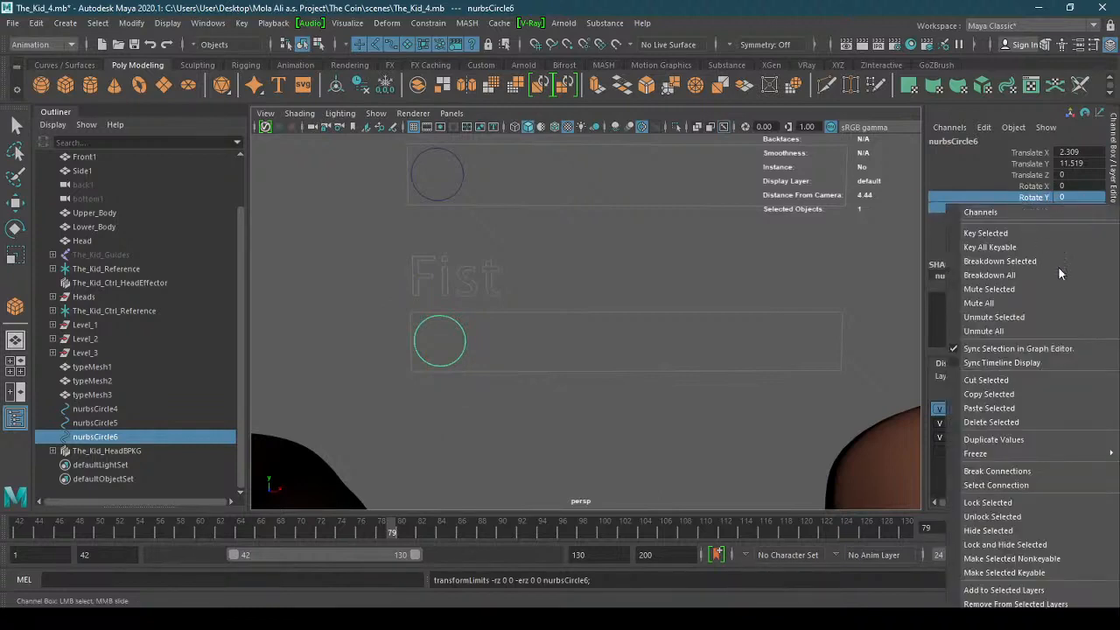
click(1017, 504)
- Reselect the Fist circle and test moving it along X and Y, undoing the move
click(455, 359)
key(w)
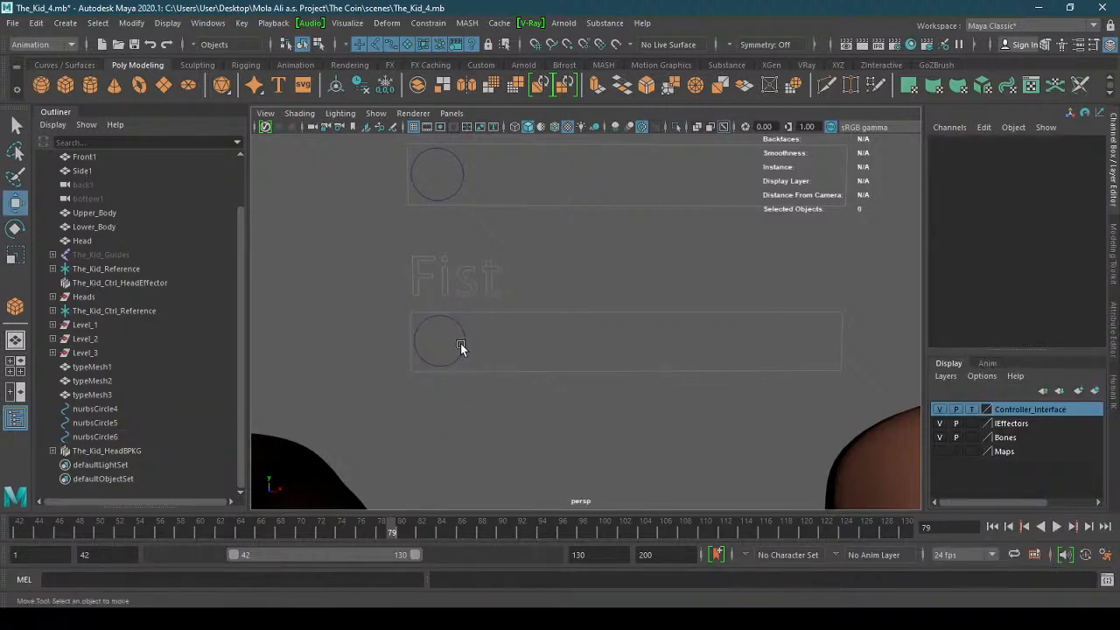
click(462, 350)
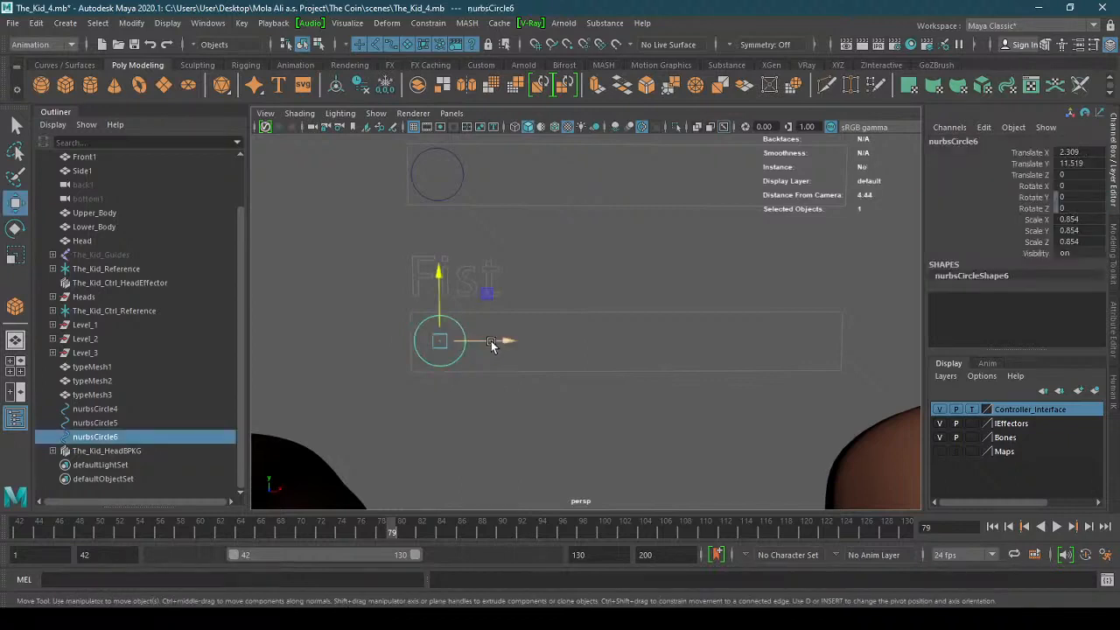
mouse_move(491, 341)
mouse_down()
mouse_move(842, 339)
mouse_move(487, 351)
mouse_up()
mouse_move(440, 285)
mouse_down()
mouse_move(445, 327)
mouse_move(447, 300)
mouse_up()
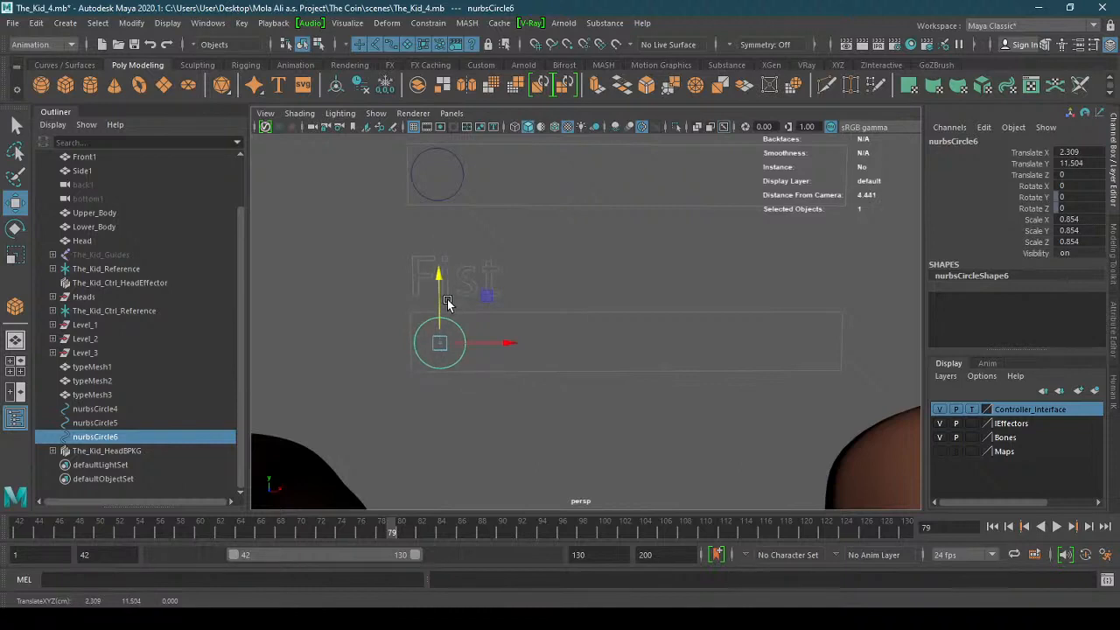
key(ctrl+z)
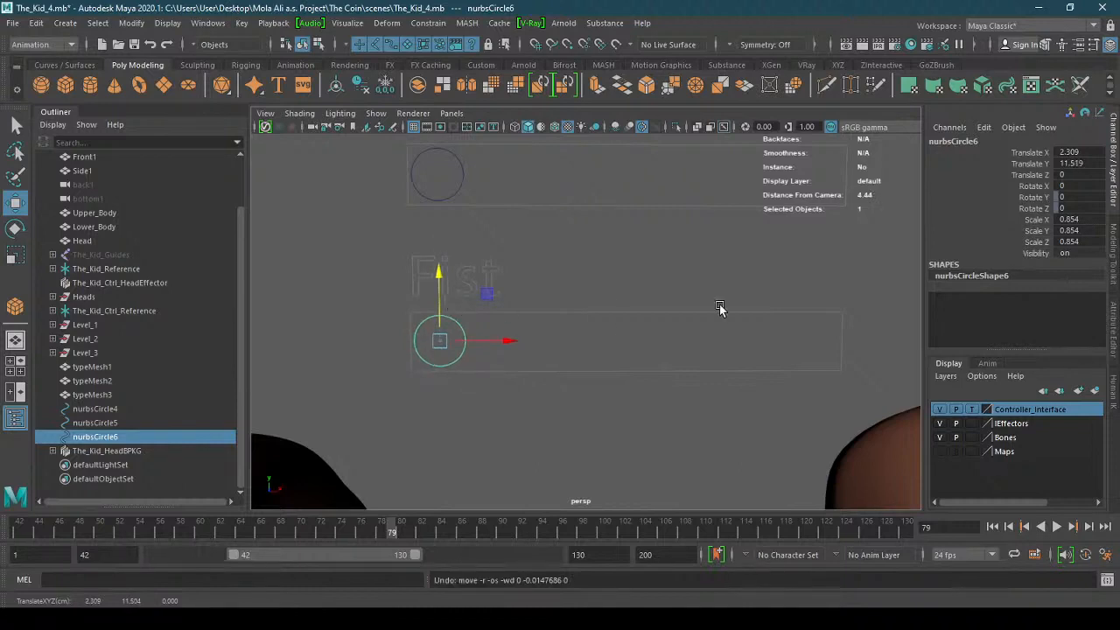
- Lock all Rotate and Scale channels of the Fist circle and reselect it for moving
drag(1019, 196, 1063, 245)
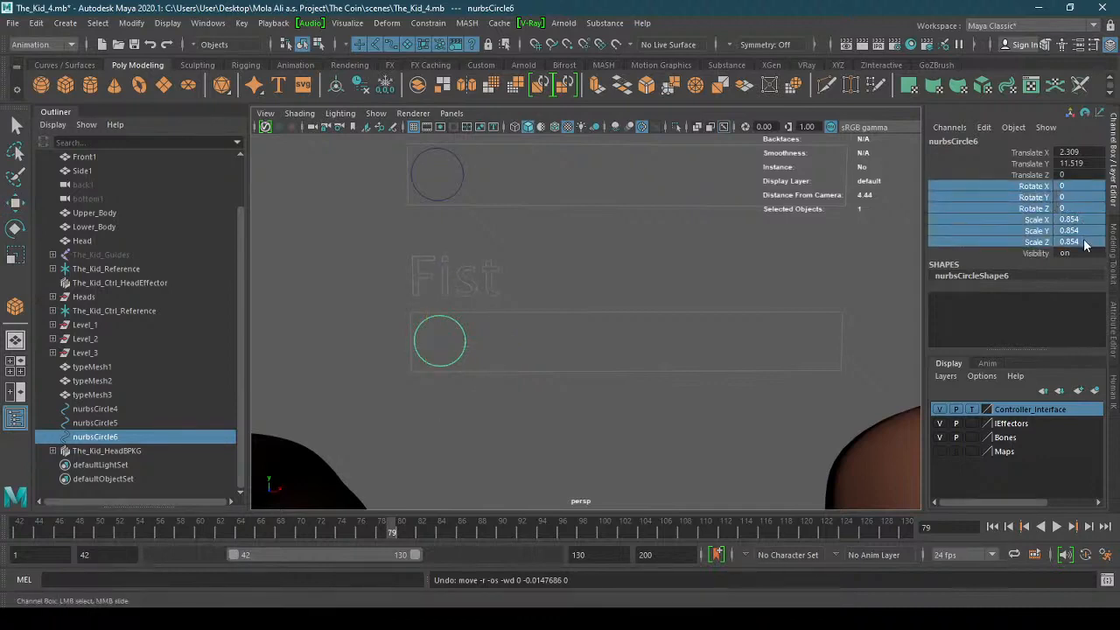
right_click(1024, 245)
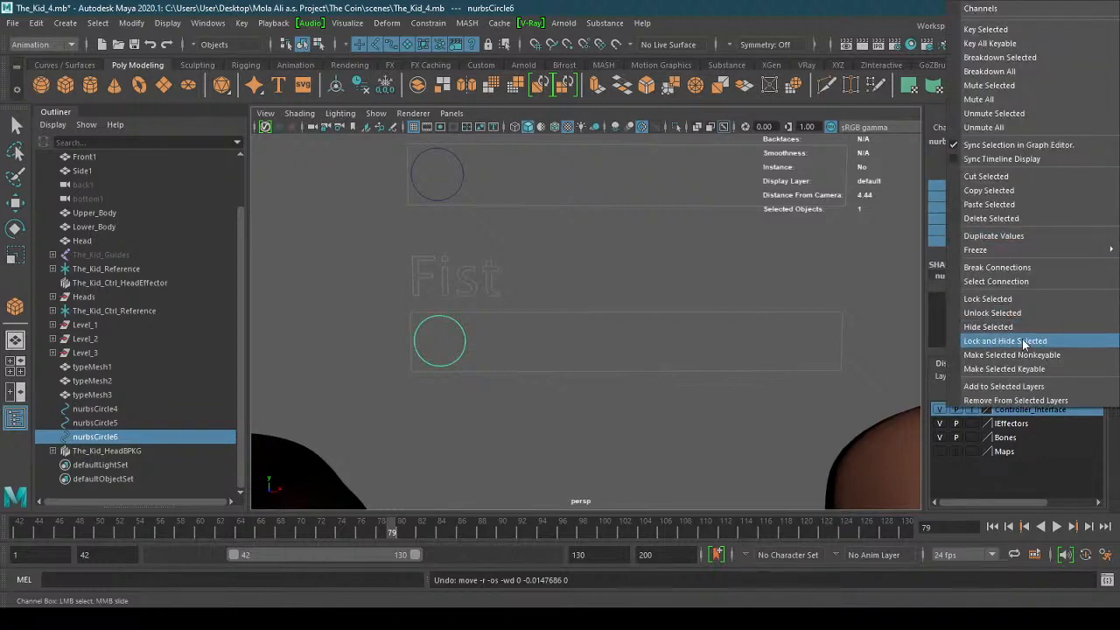
click(1012, 299)
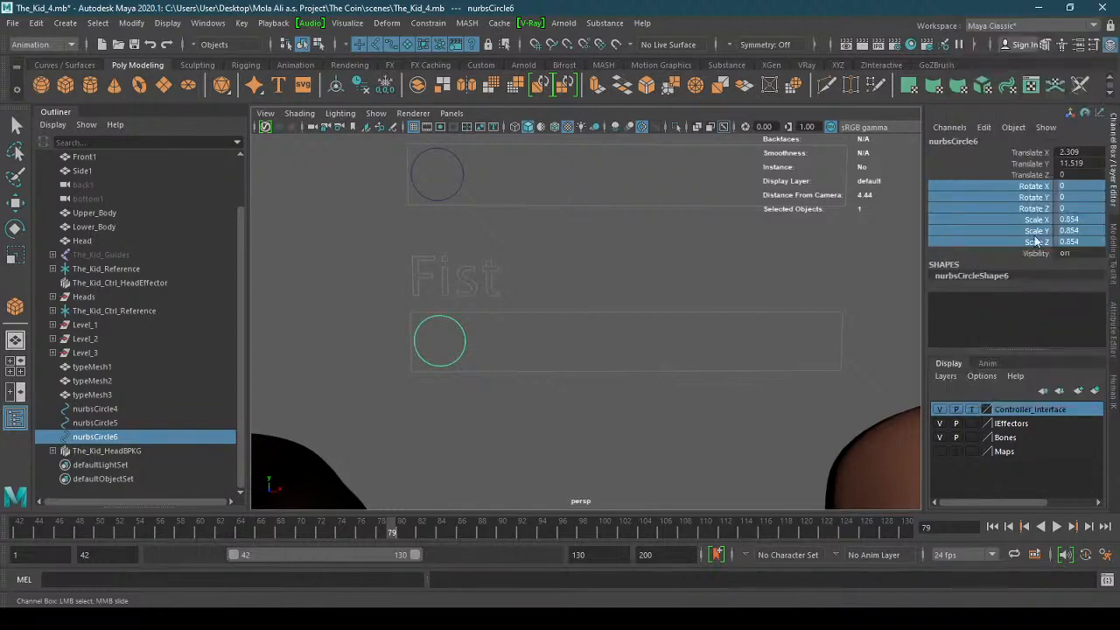
click(499, 408)
key(w)
click(462, 351)
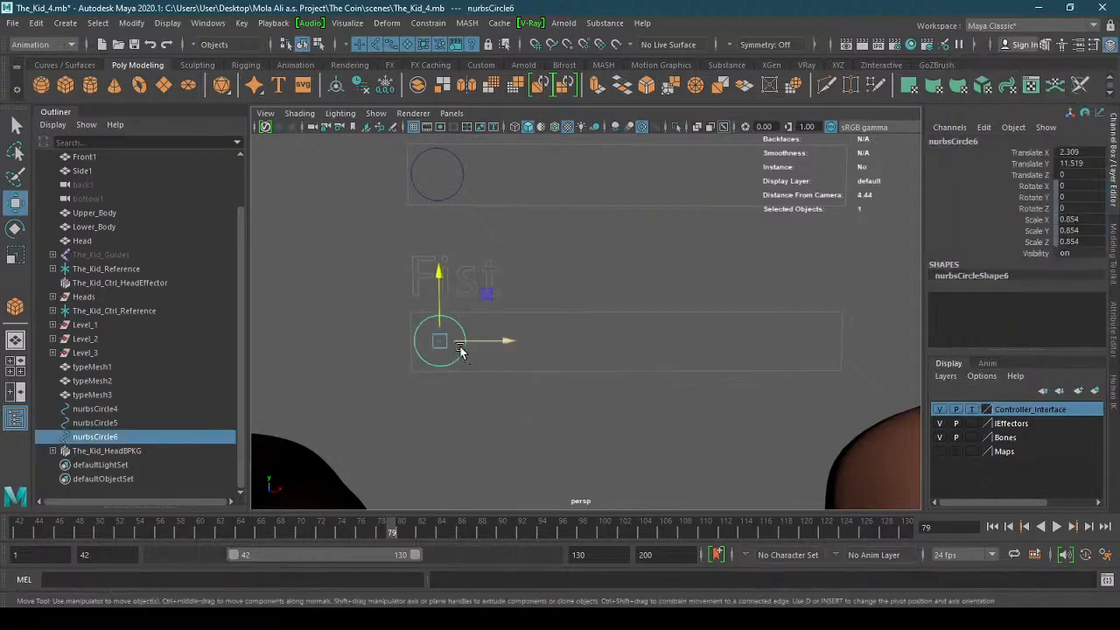
- Lock the Translate Y and Translate Z channels of the Fist circle
click(1036, 156)
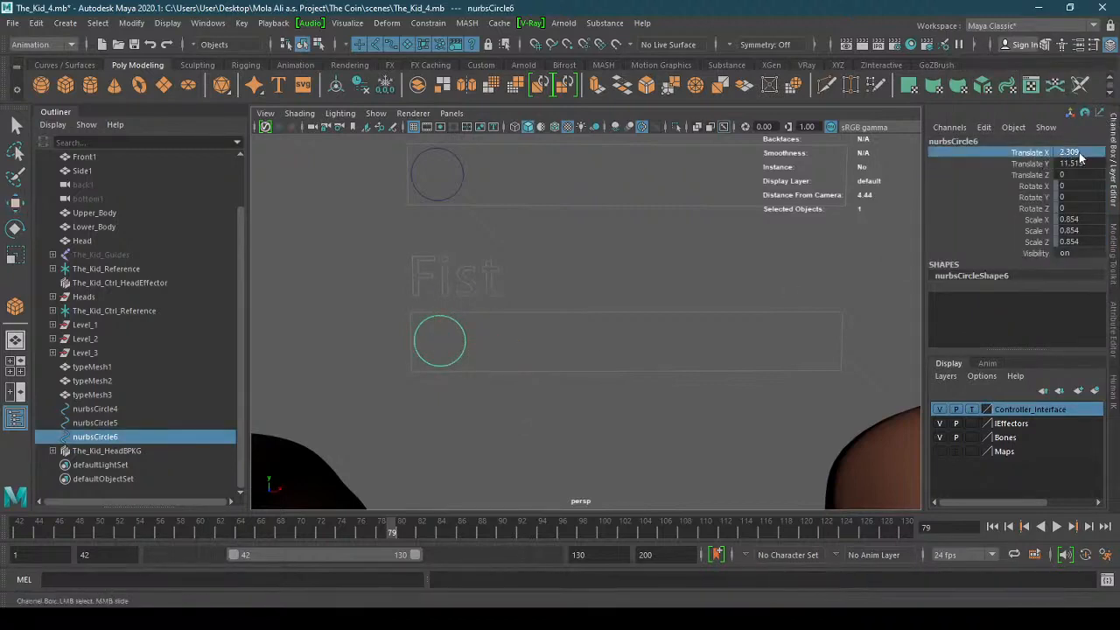
click(1030, 163)
shift+click(1031, 175)
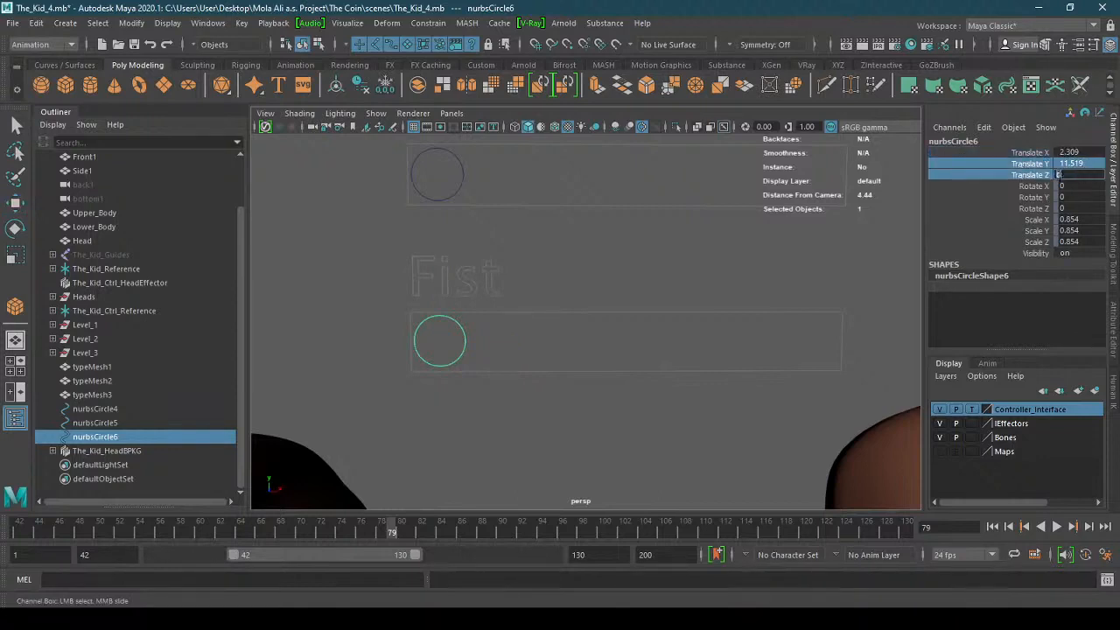
right_click(1030, 180)
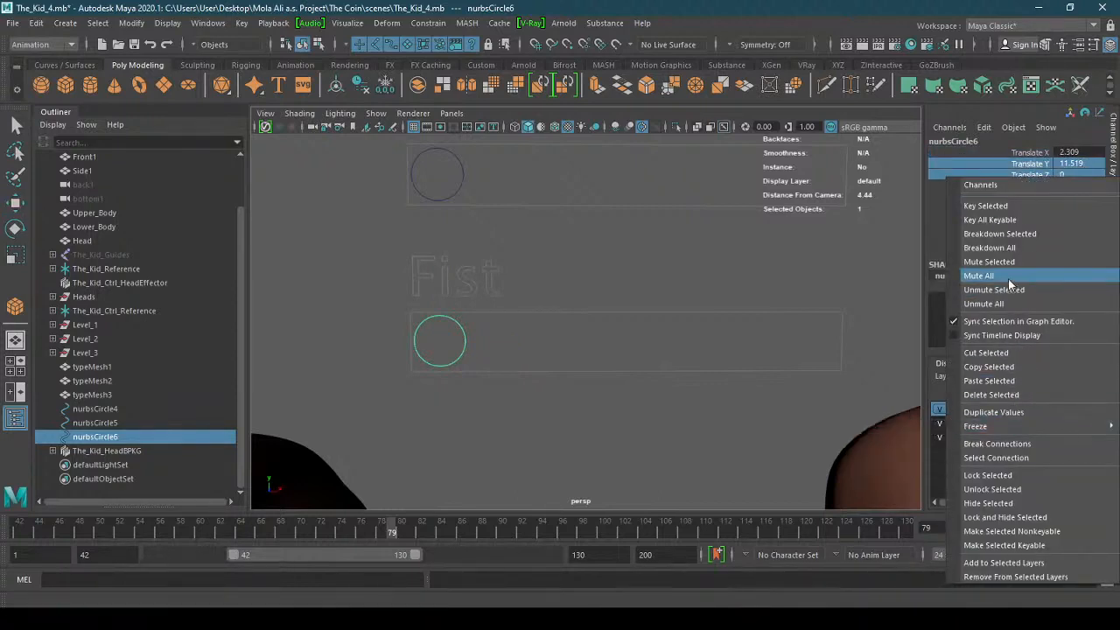
click(1018, 477)
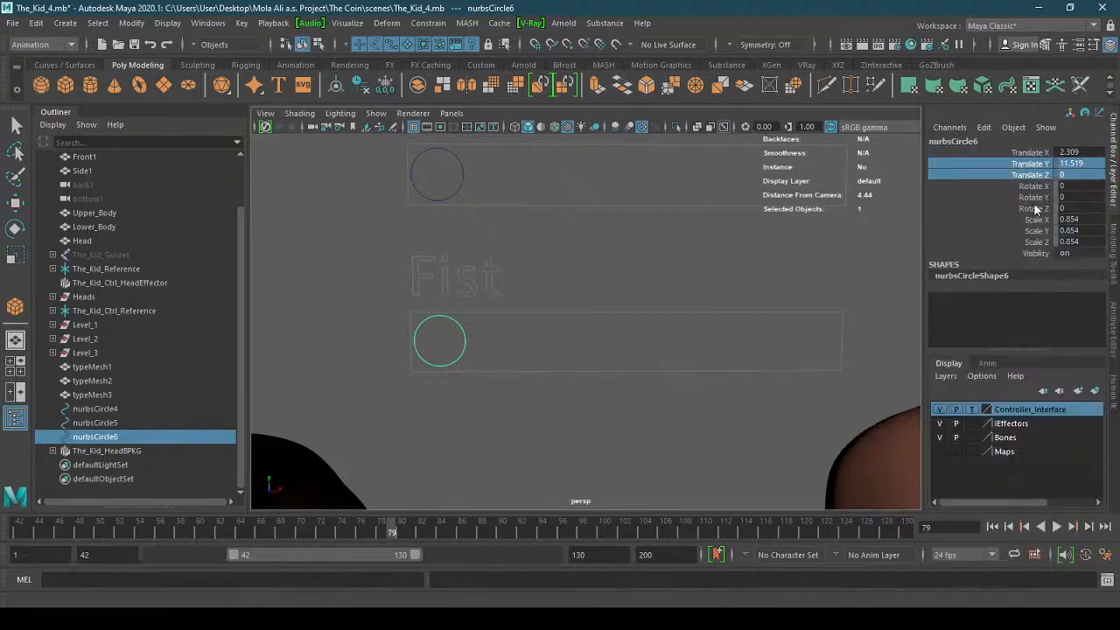
- Test the locked Fist circle with the Rotate and Scale tools and slide it along X, undoing the move
click(1004, 197)
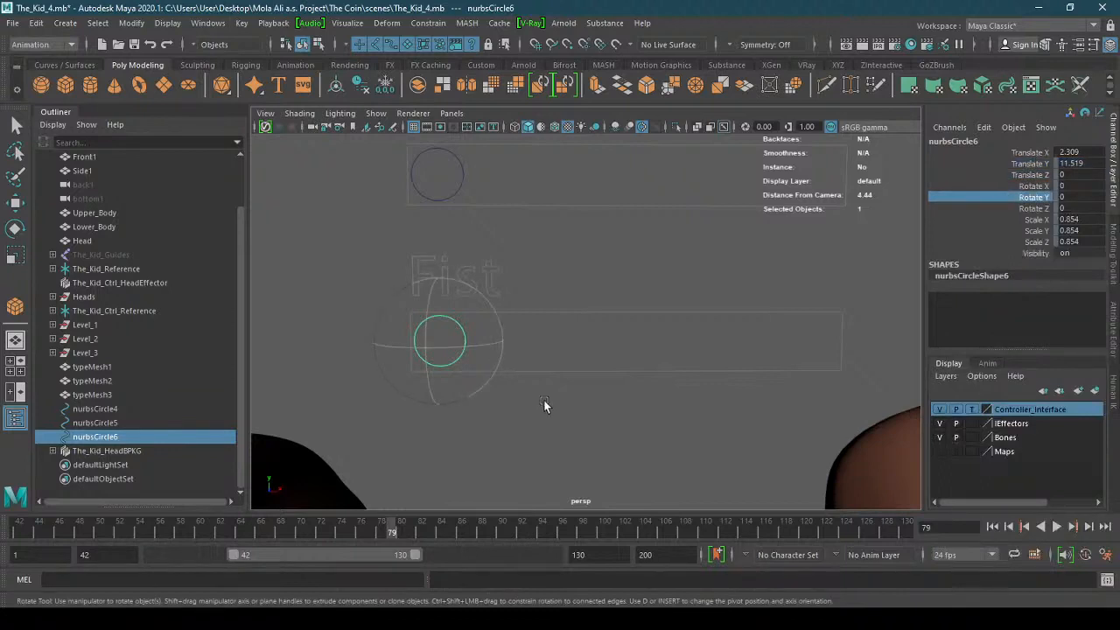
click(325, 285)
key(w)
click(455, 329)
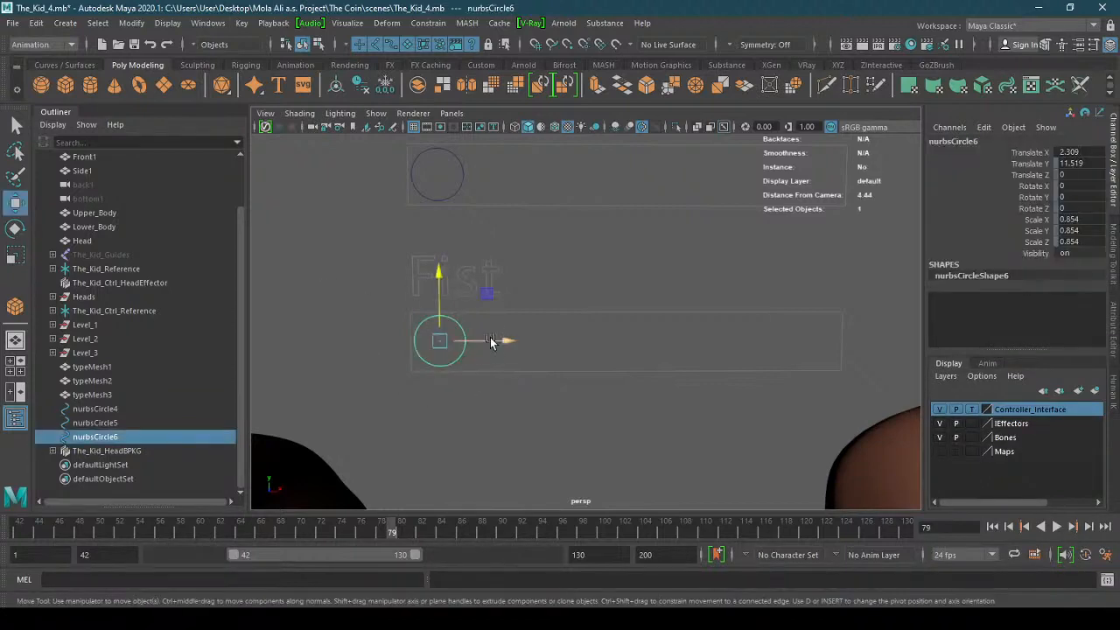
click(484, 343)
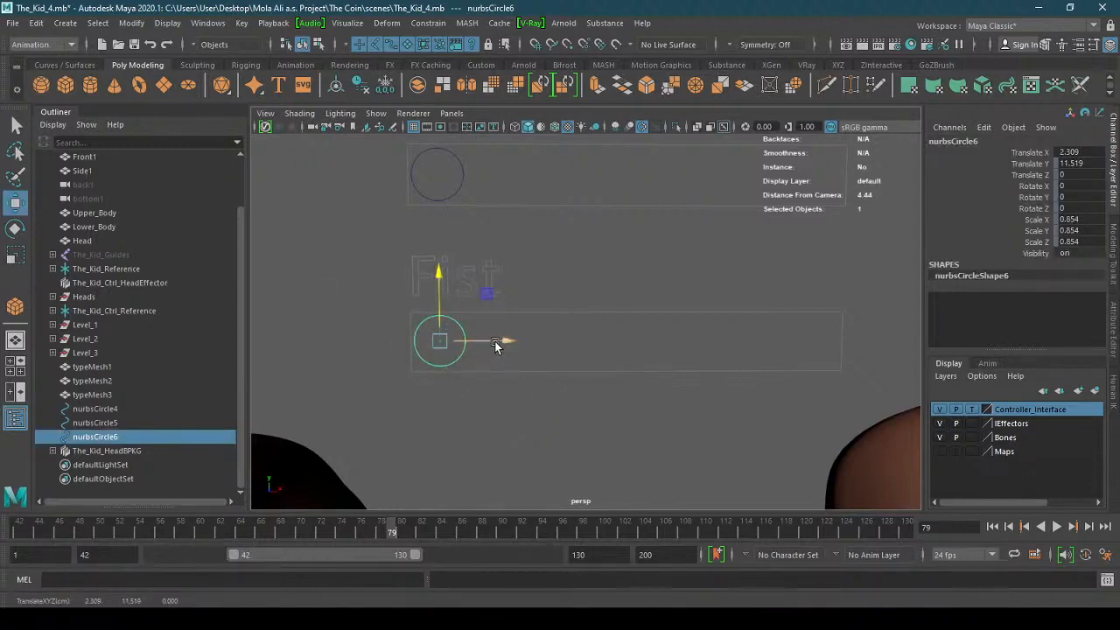
click(15, 229)
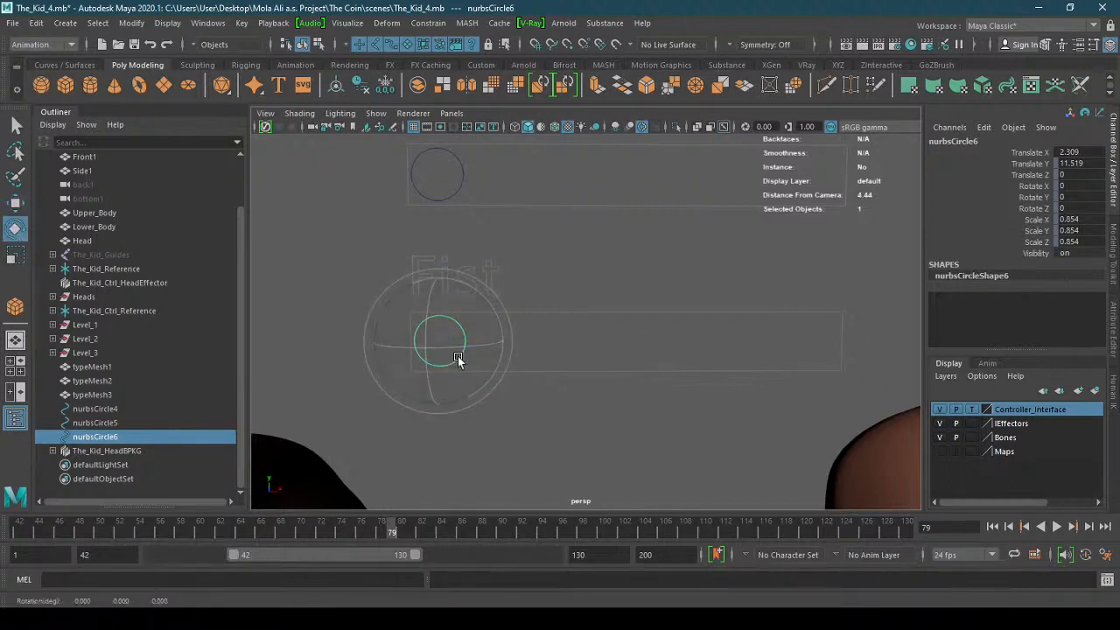
key(r)
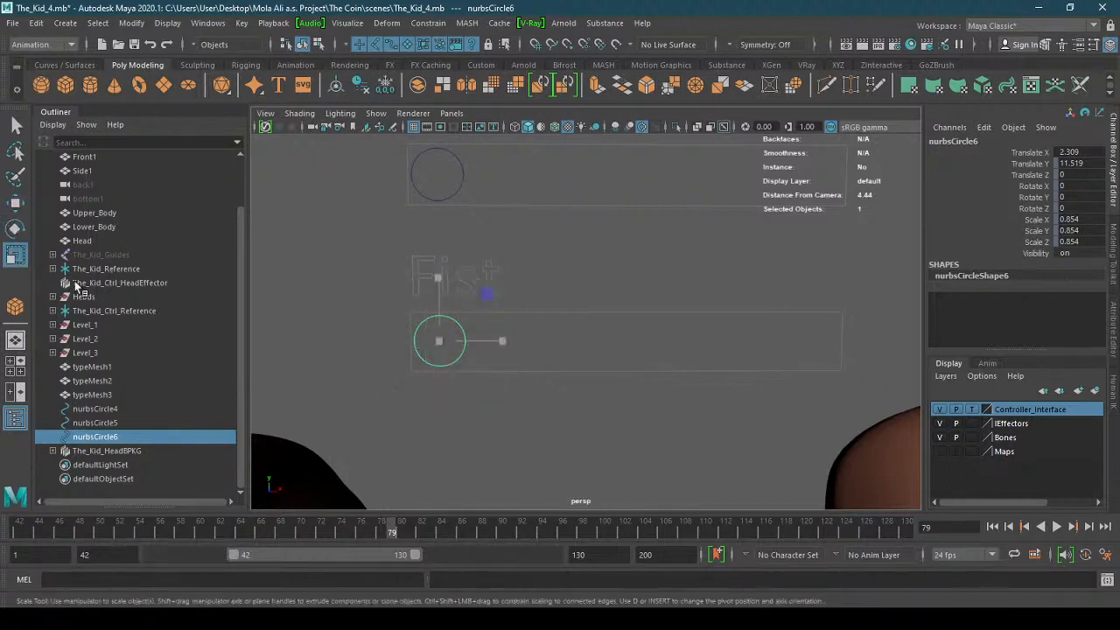
click(25, 203)
drag(508, 341, 630, 400)
key(ctrl+z)
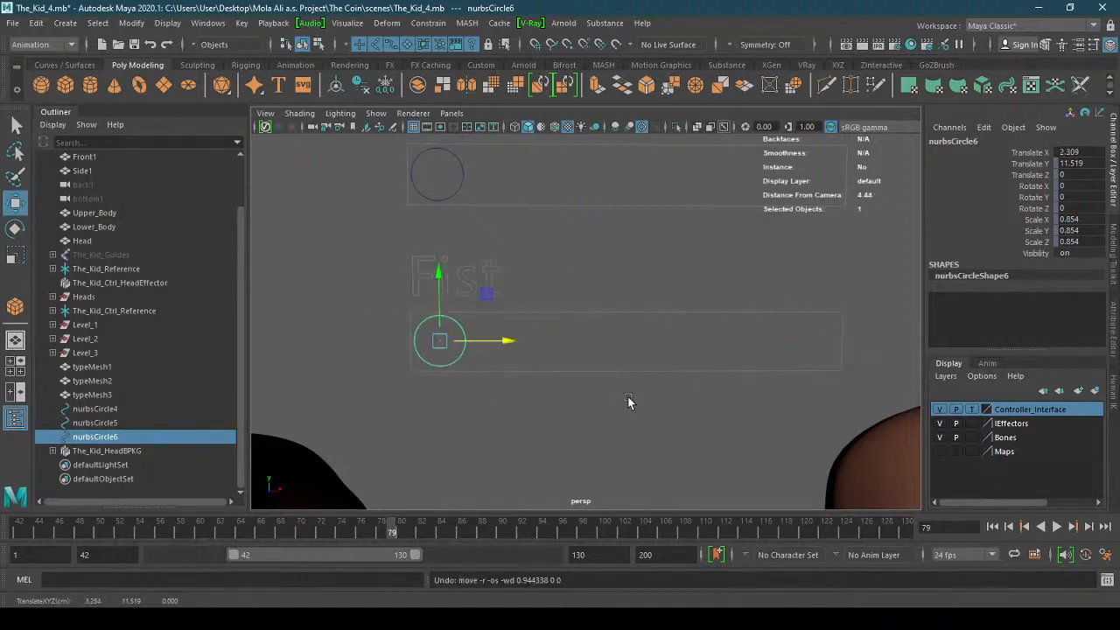
- Enable the Fist circle's X rotation limits with the minimum at 0, then try a move along X and undo it
click(1114, 334)
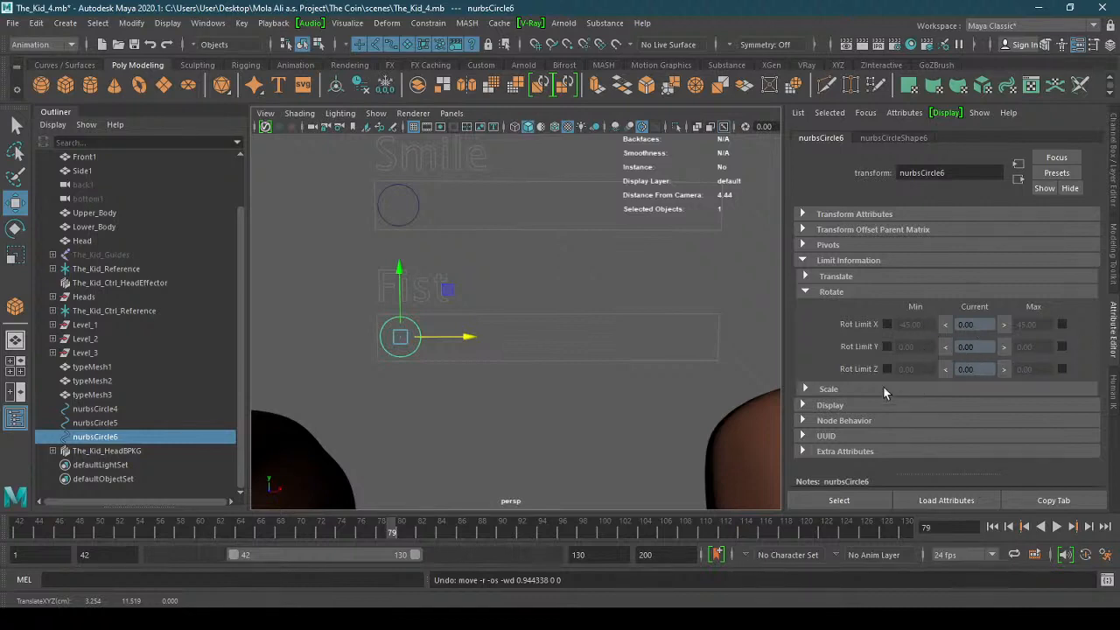
click(888, 325)
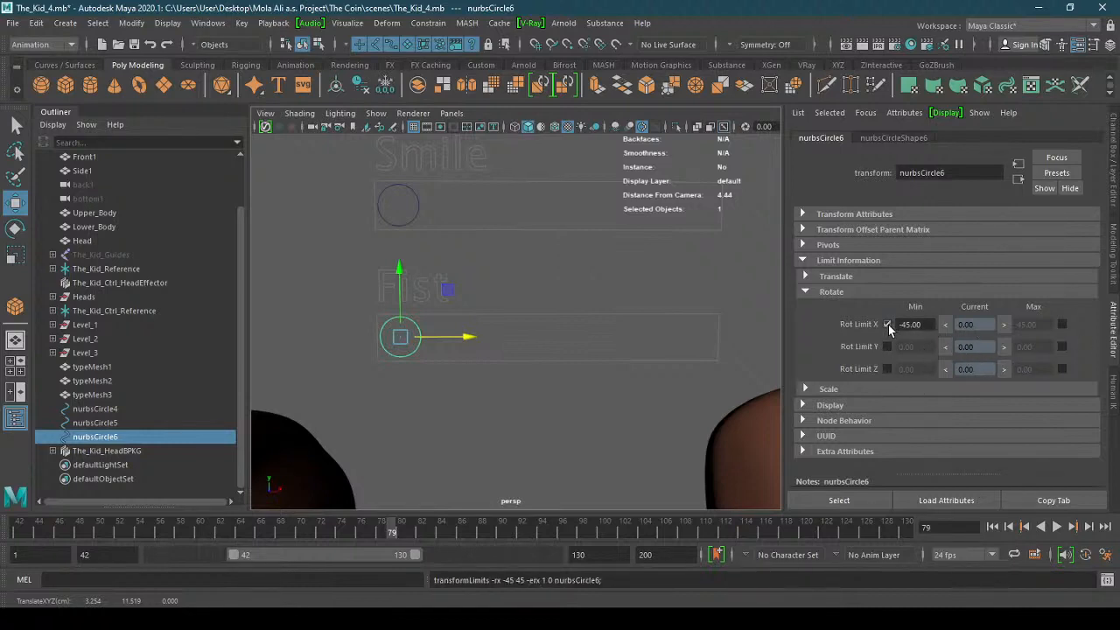
click(1061, 325)
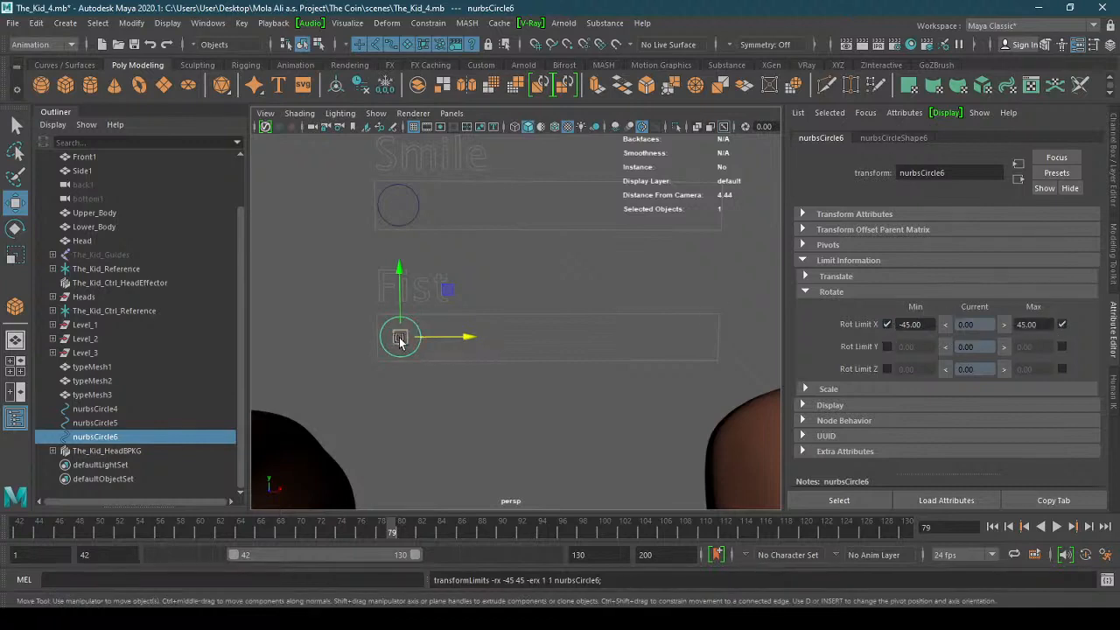
click(948, 324)
drag(447, 338, 430, 338)
key(ctrl+z)
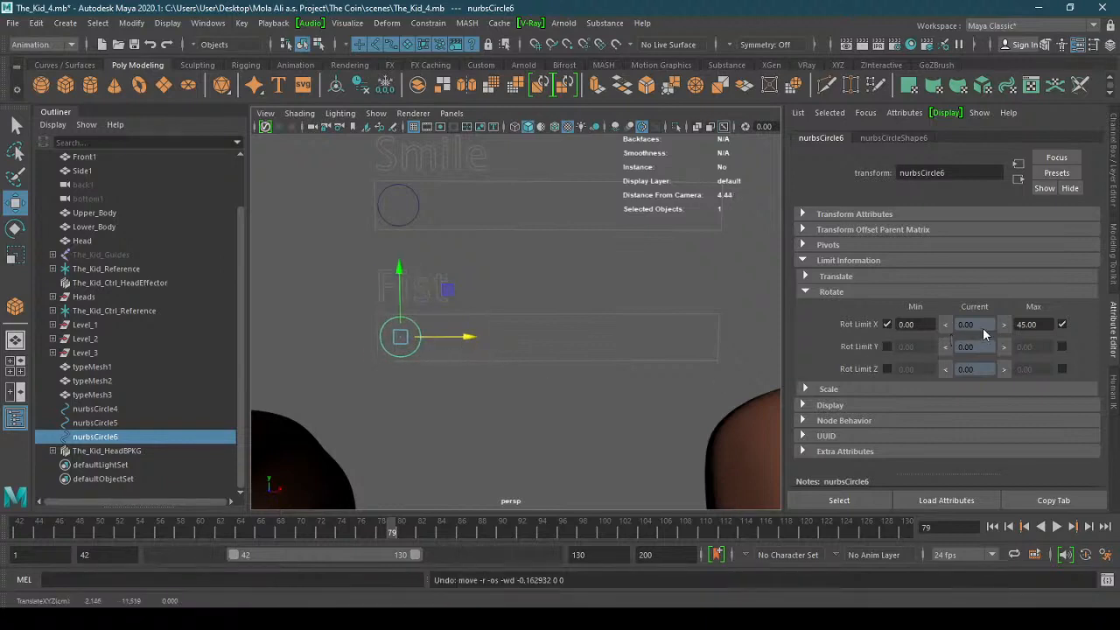
- Set the Fist circle's maximum X rotation limit to 0 and try sliding the circle along X, undoing the move
click(1004, 323)
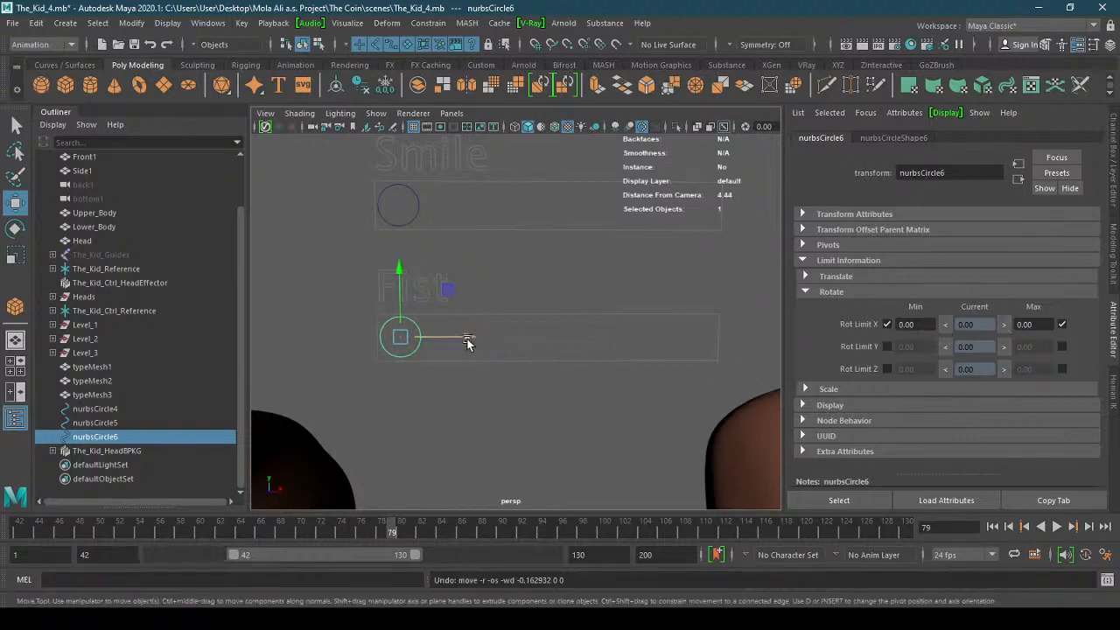
drag(465, 343, 770, 341)
key(ctrl+z)
- Try another X move of the Fist circle, undo it, and disable its minimum and maximum X rotation limits
alt+drag(508, 364, 575, 340)
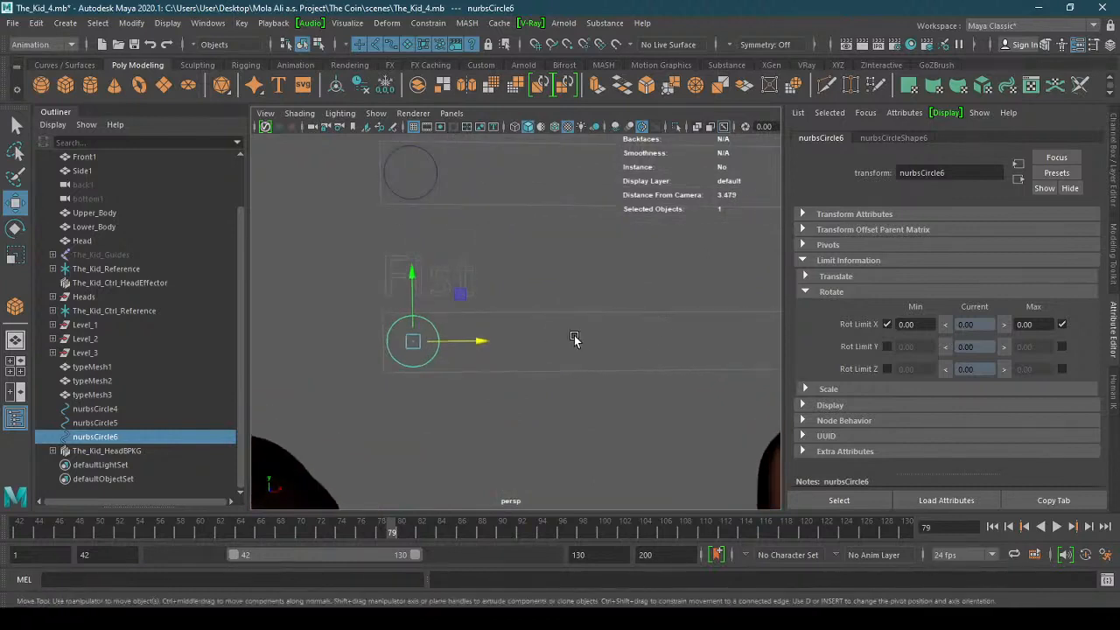
alt+right_drag(475, 340, 565, 346)
key(ctrl+z)
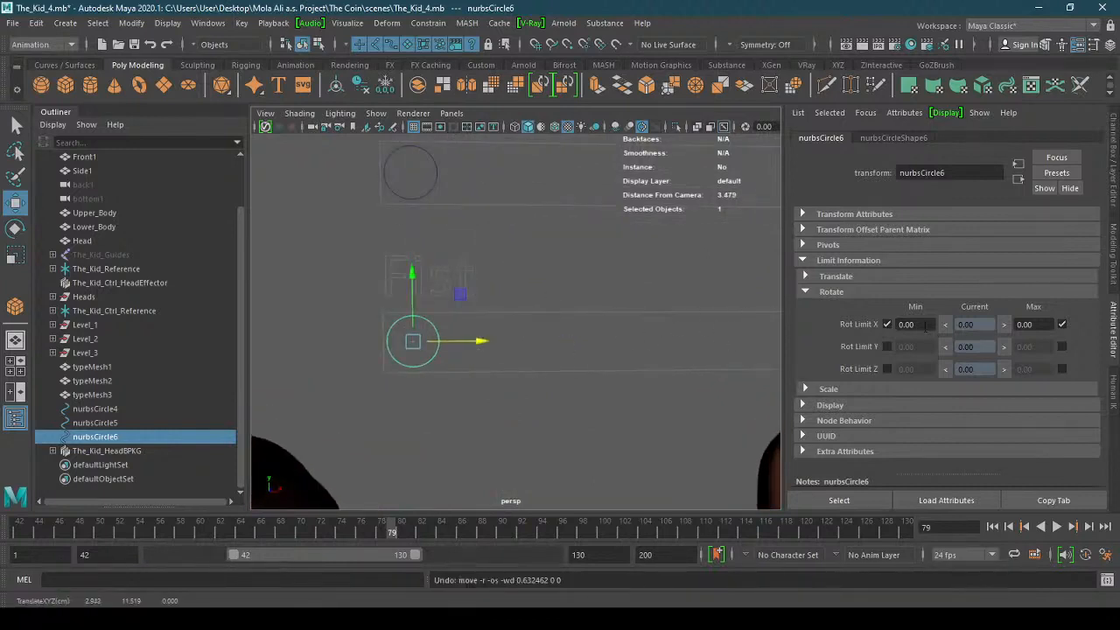
click(888, 324)
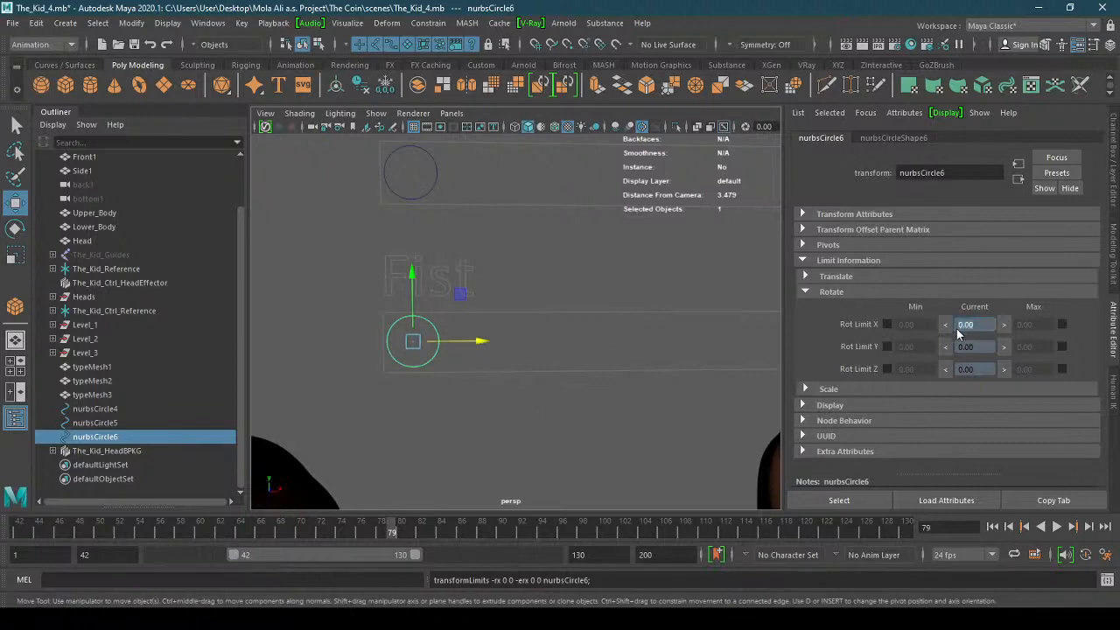
- Enable the minimum and maximum X translation limits of the Fist circle
click(857, 291)
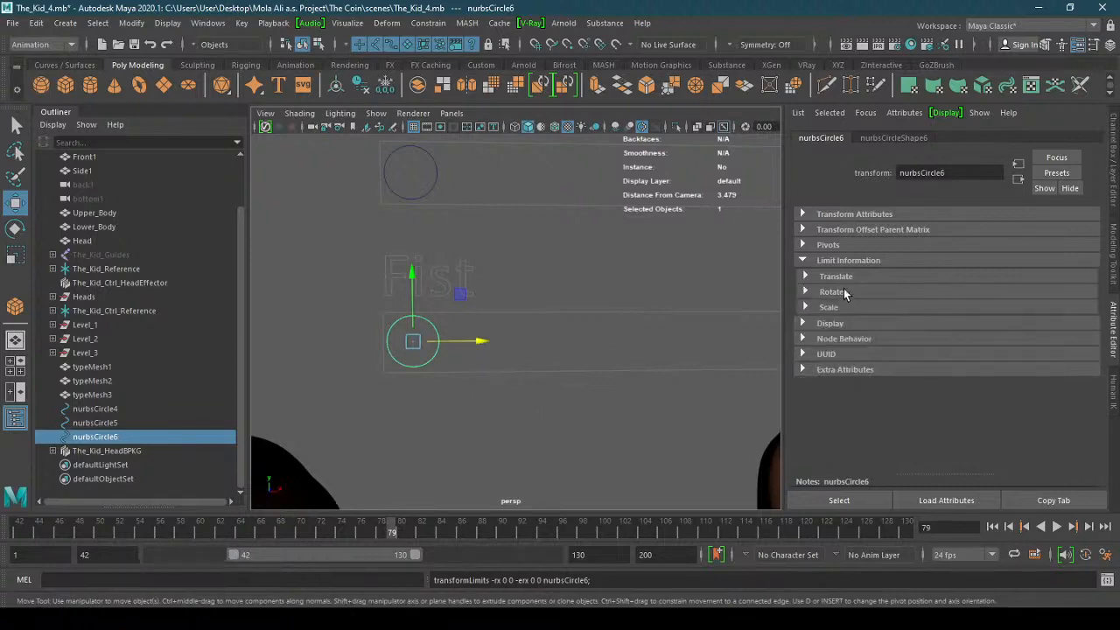
click(844, 278)
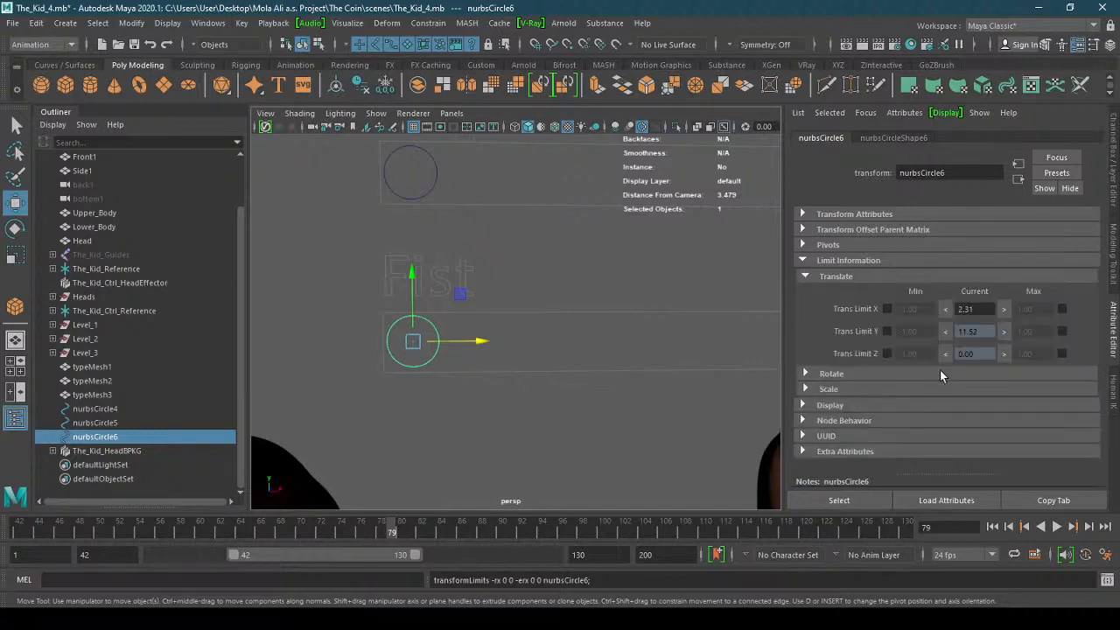
click(888, 309)
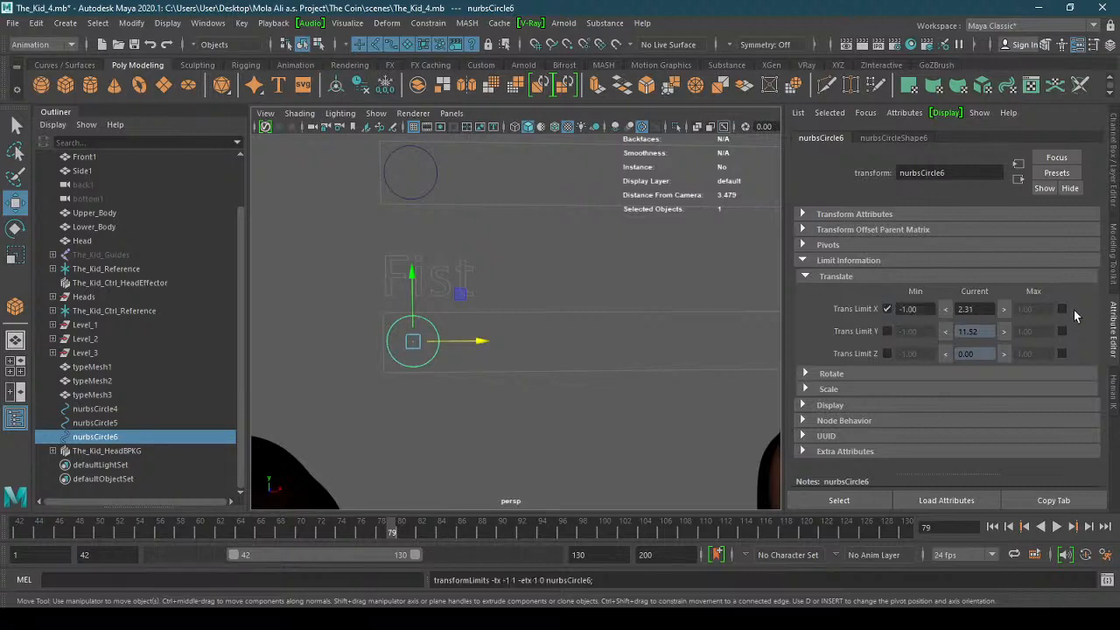
click(1063, 309)
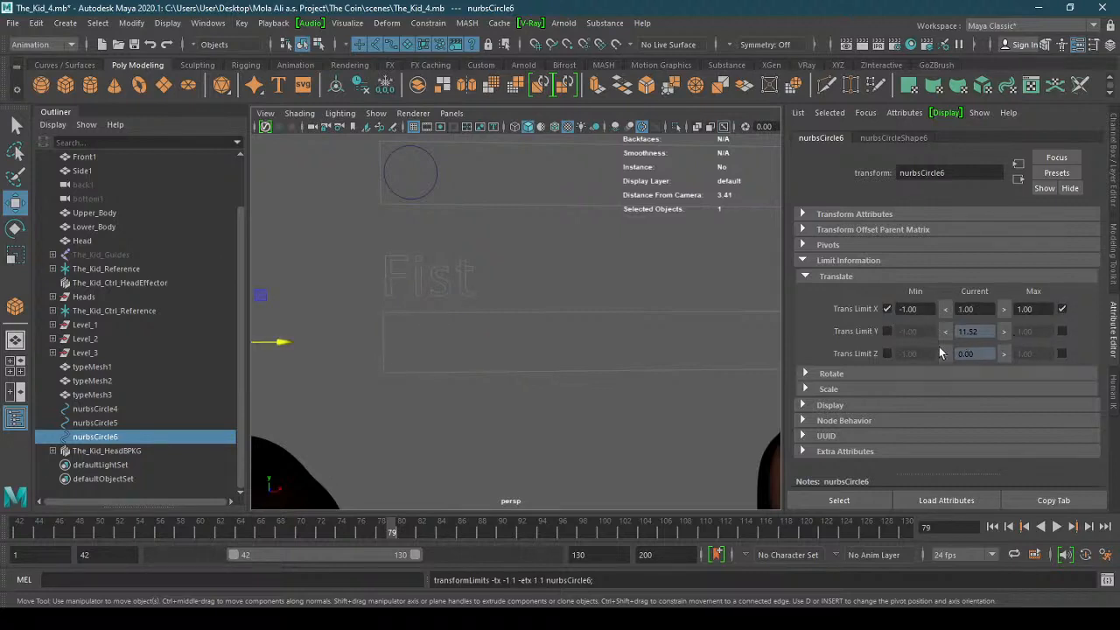
- Disable the Fist circle's maximum X translation limit, then try sliding the circle along X and undo the move
click(1062, 309)
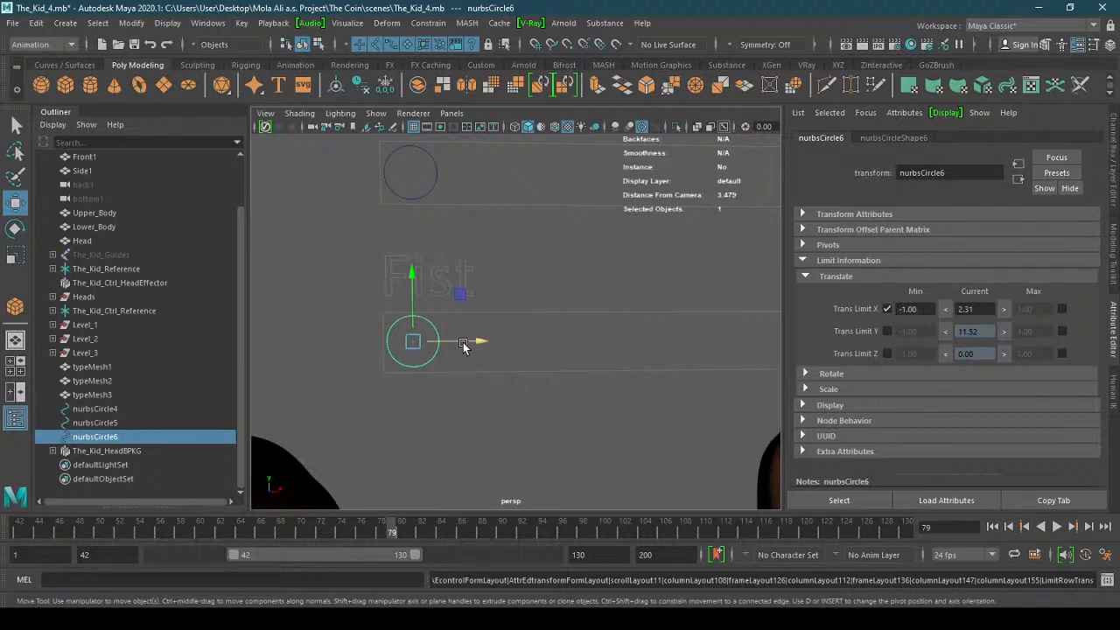
drag(477, 341, 399, 345)
key(ctrl+z)
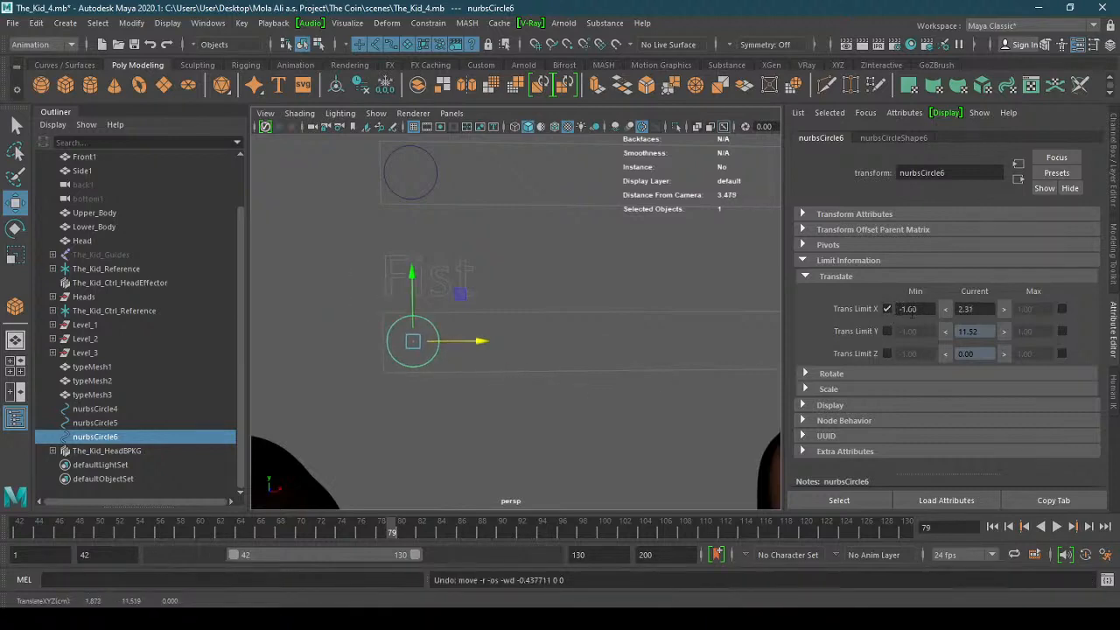
- Set the Fist circle's minimum X translation limit to its current 2.31 and test it by pulling the circle past the frame's start
click(944, 312)
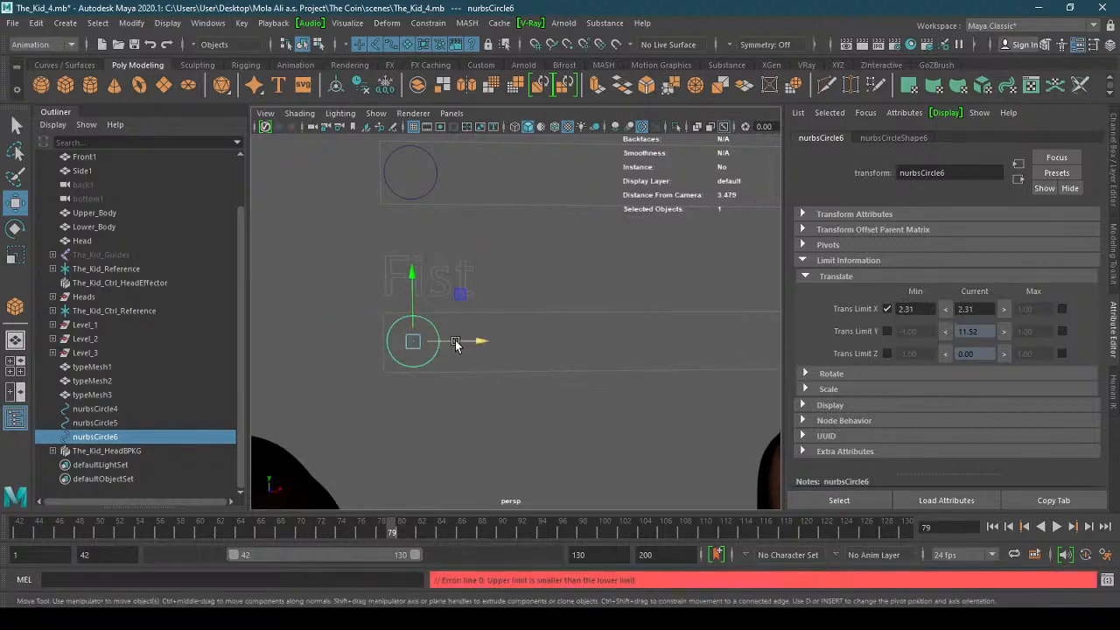
drag(477, 342, 288, 374)
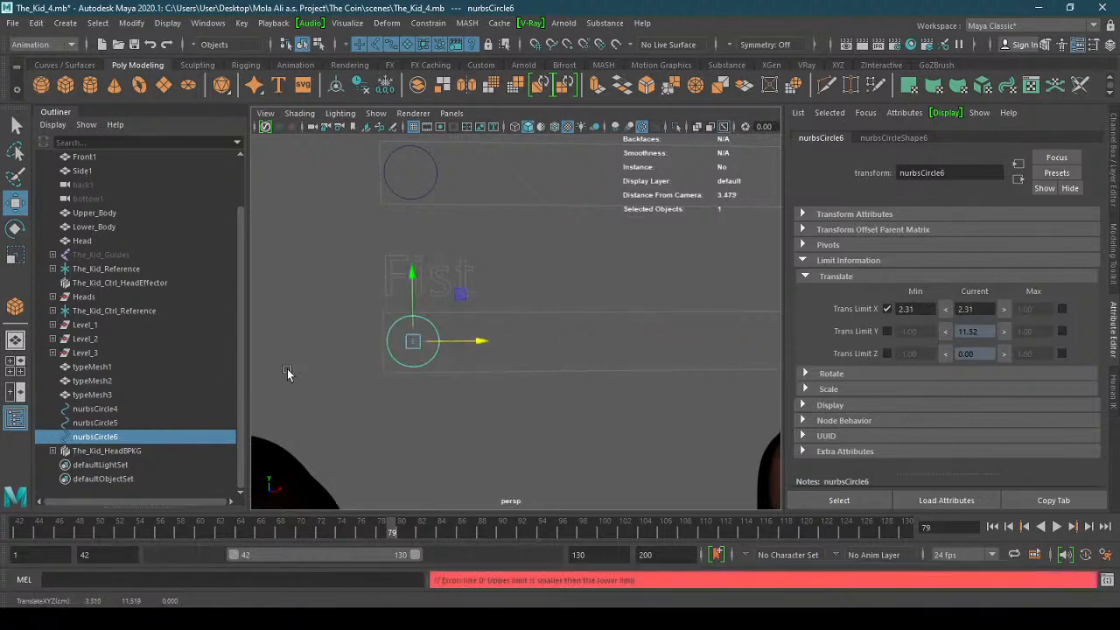
drag(464, 342, 406, 357)
- Slide the Fist circle to the far end of its frame and enable its maximum X translation limit at that position, 4.88
alt+middle_drag(514, 386, 420, 419)
scroll(470, 389, down, 2)
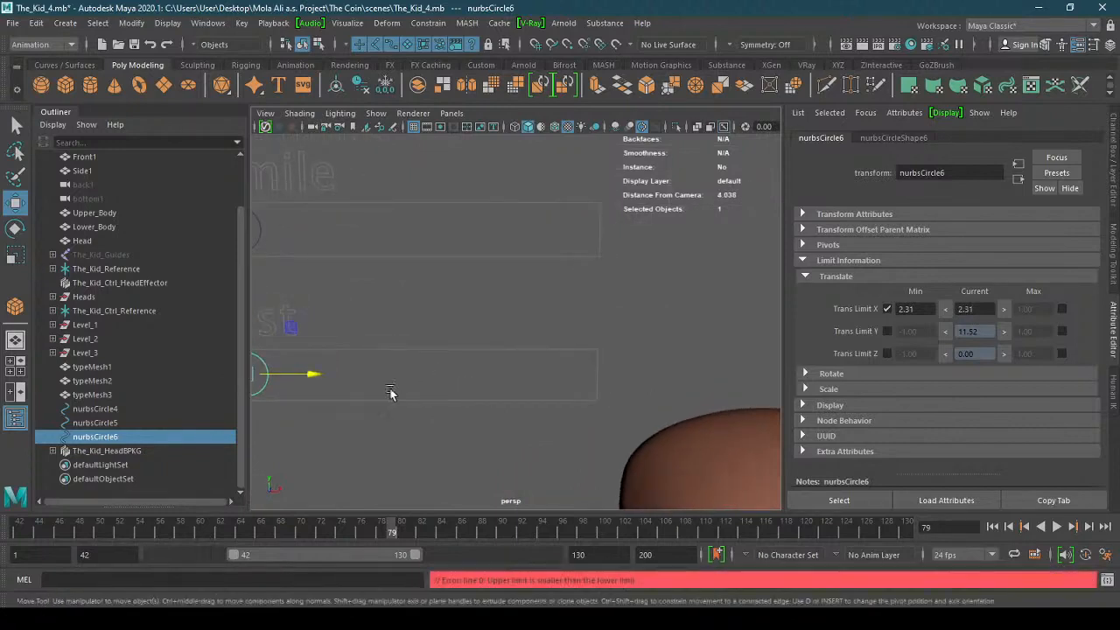
drag(315, 378, 647, 403)
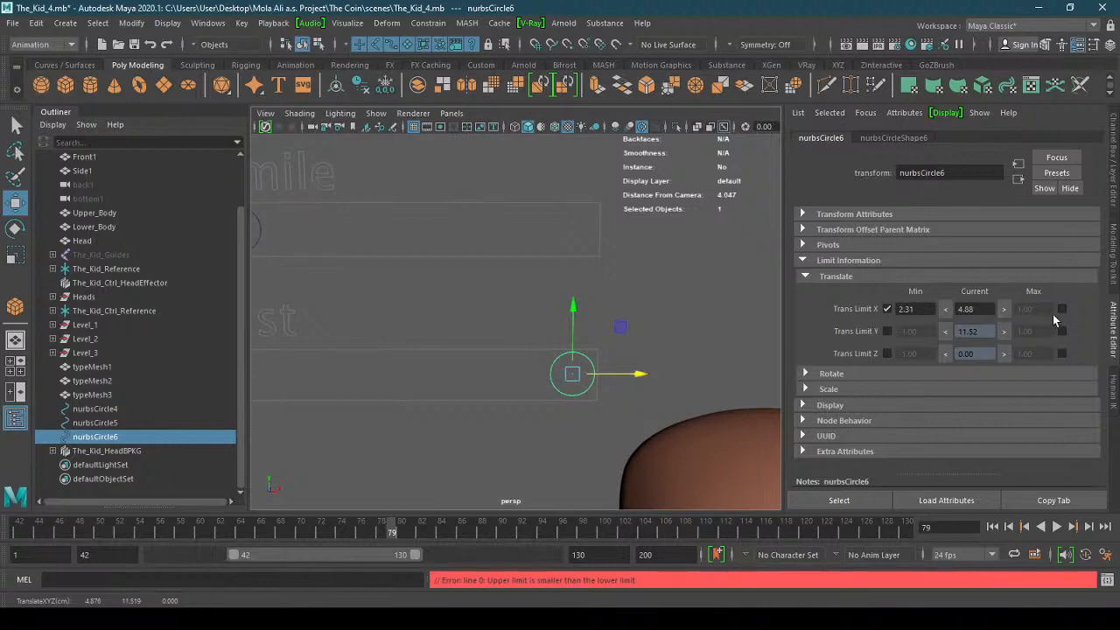
click(1004, 311)
click(1061, 309)
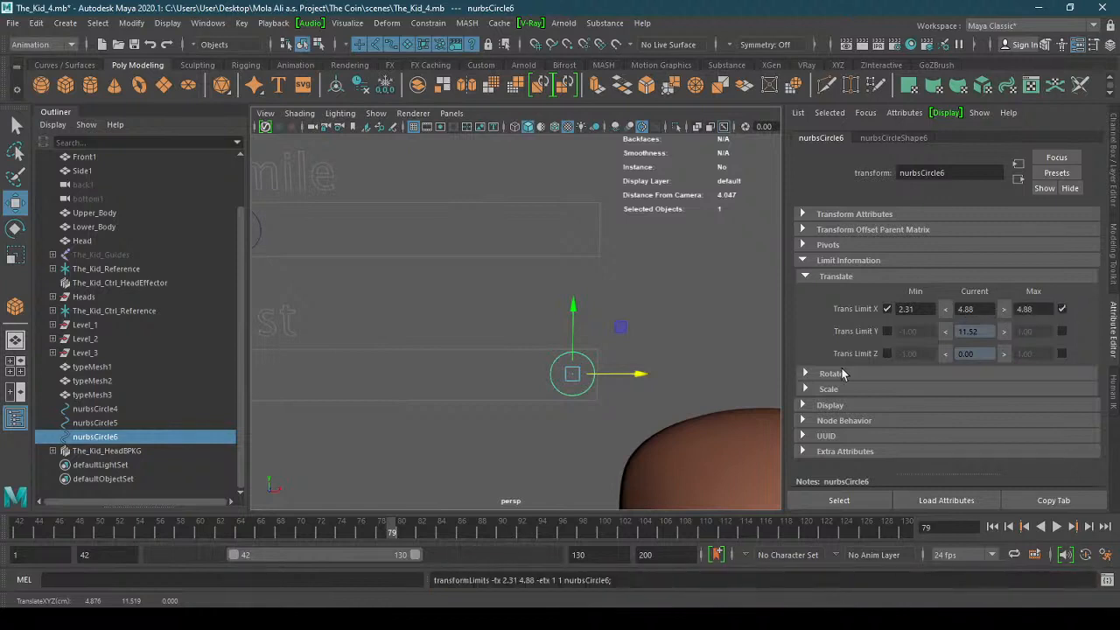
- Test the Fist circle's limits by sliding it along its frame and return it to the start at 2.31
drag(638, 374, 518, 376)
scroll(603, 382, down, 5)
alt+middle_drag(586, 382, 613, 392)
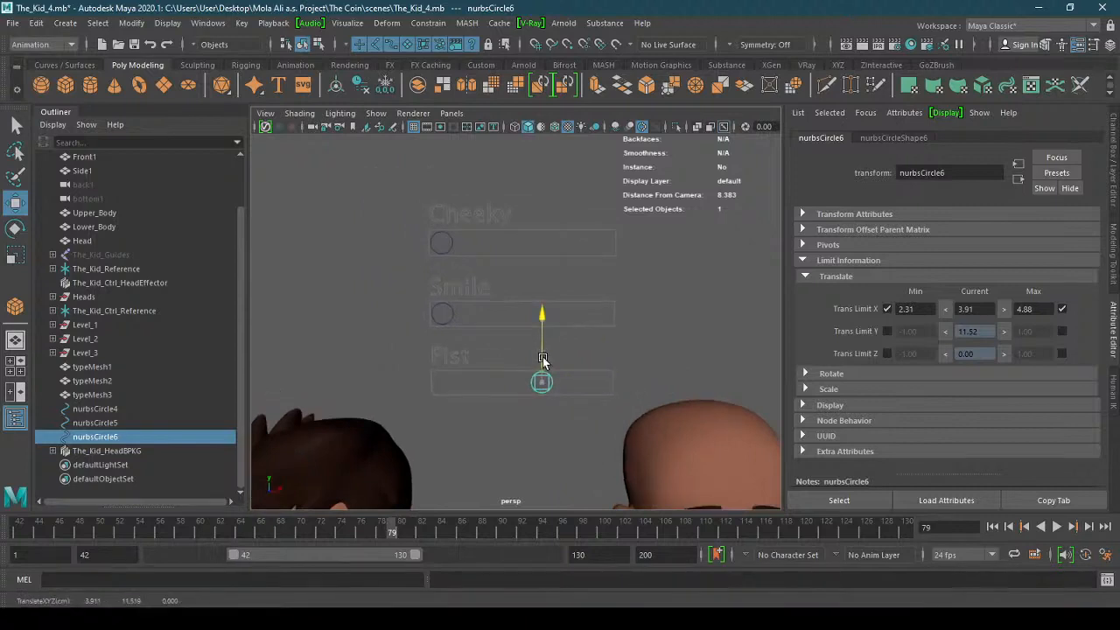
drag(604, 383, 463, 393)
- Lock the Smile circle's Translate Y, Translate Z, all Rotate and all Scale channels
alt+right_drag(409, 350, 425, 325)
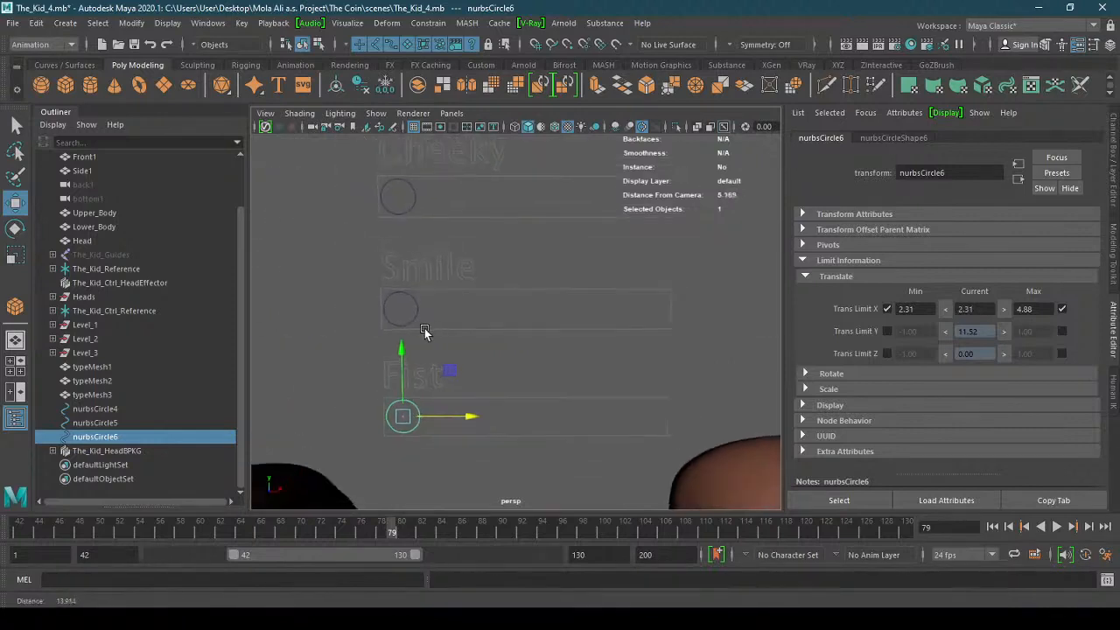
click(412, 318)
click(416, 317)
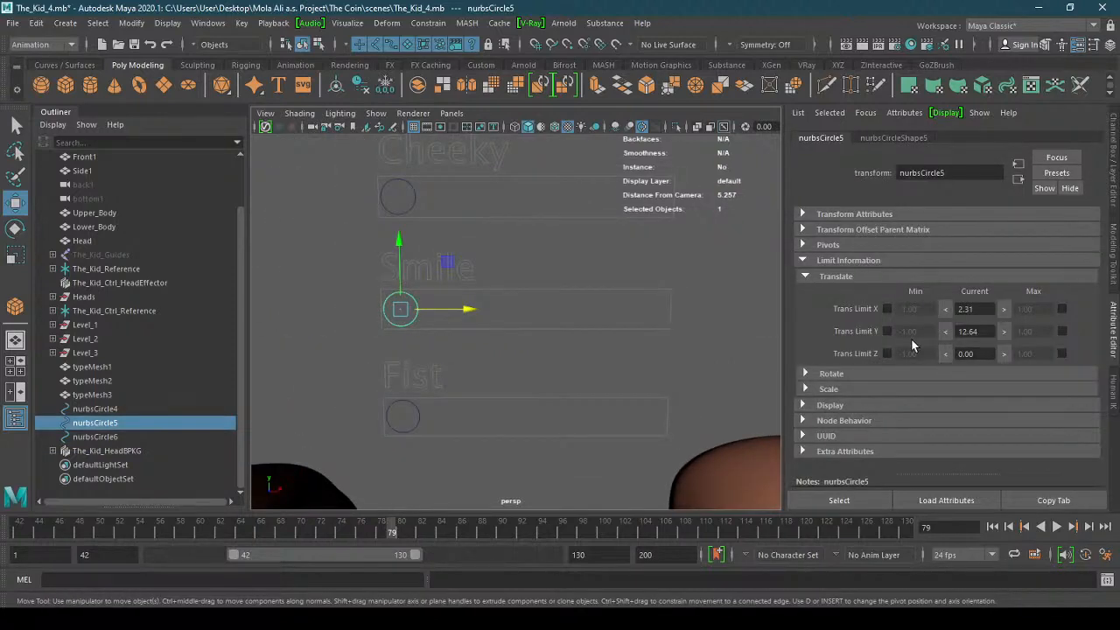
click(1115, 171)
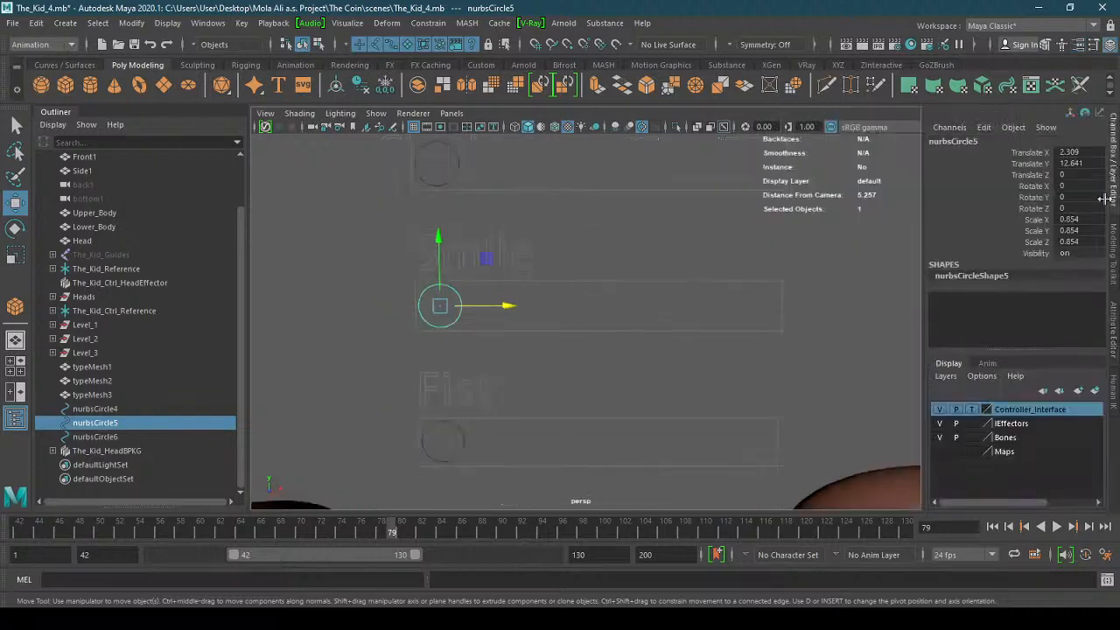
drag(1037, 166, 1086, 245)
right_click(1044, 187)
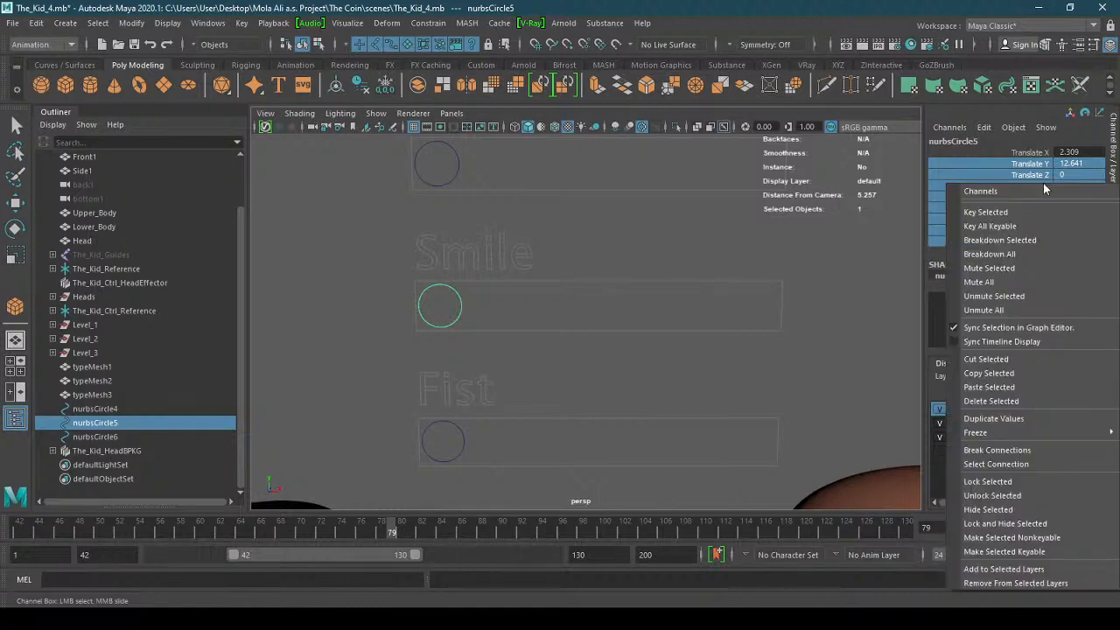
click(988, 484)
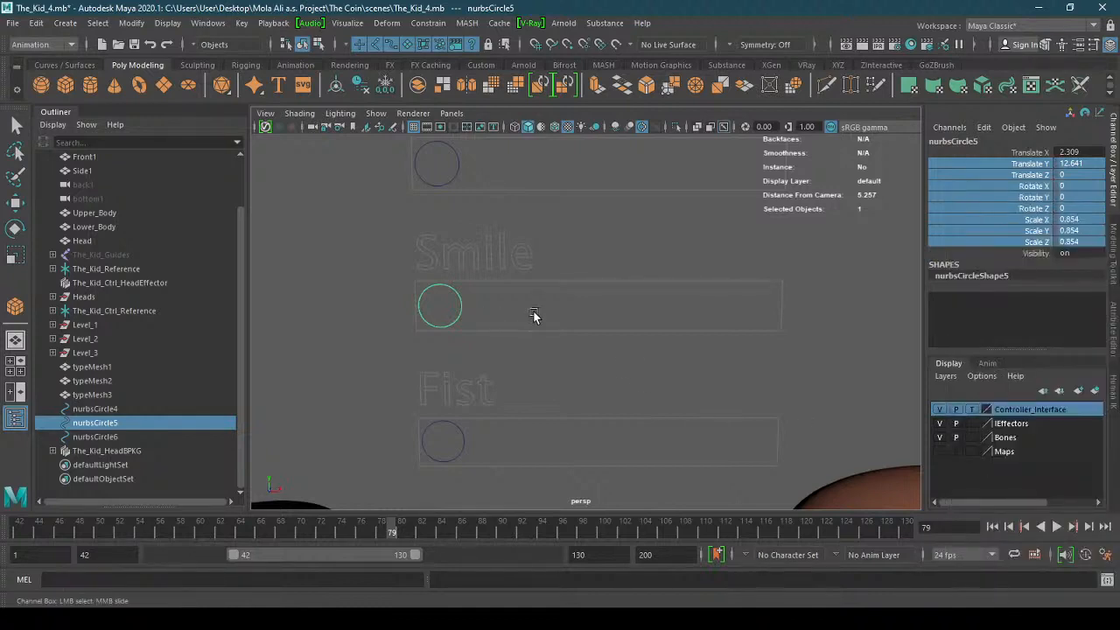
- Enable the Smile circle's X translation limits with minimum 2.31 and maximum 4.88, and slide it back to its frame's start
click(1114, 355)
key(w)
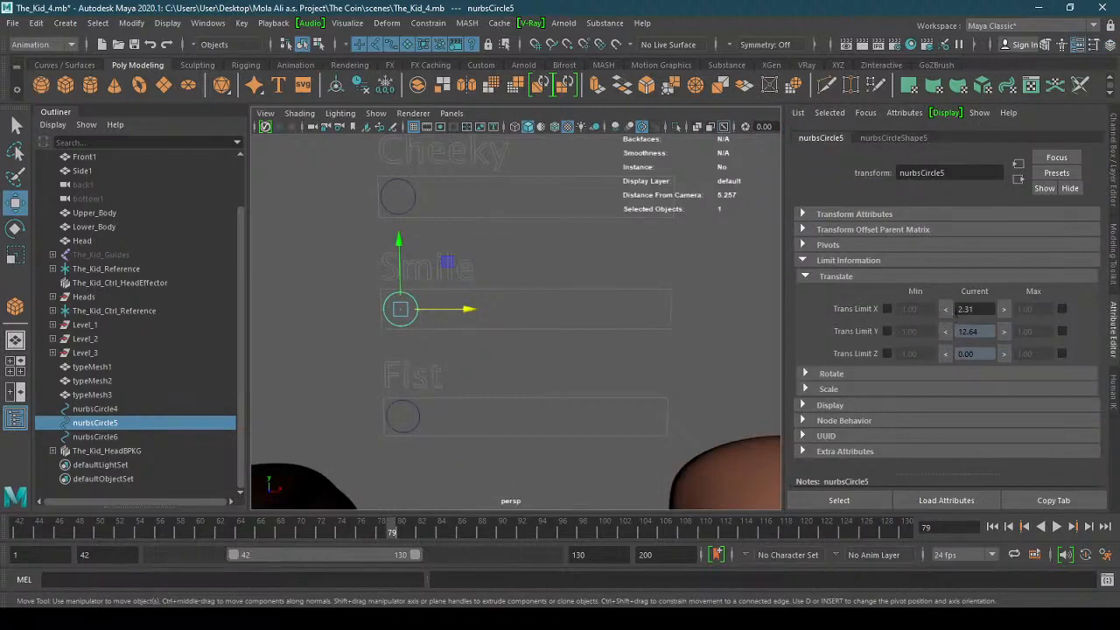
click(946, 310)
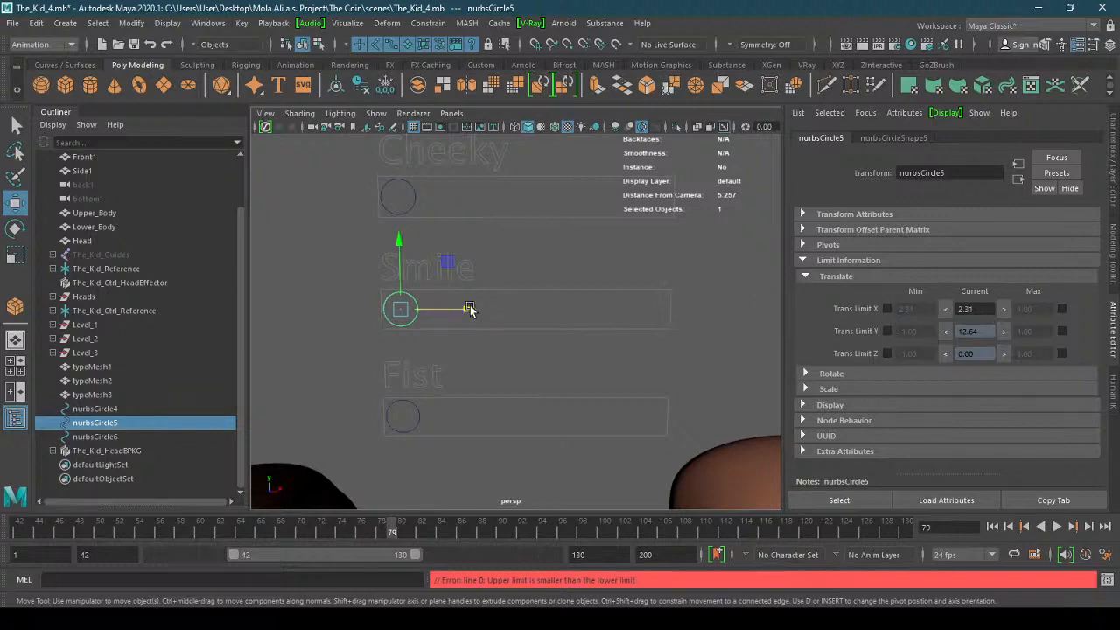
drag(464, 315, 717, 314)
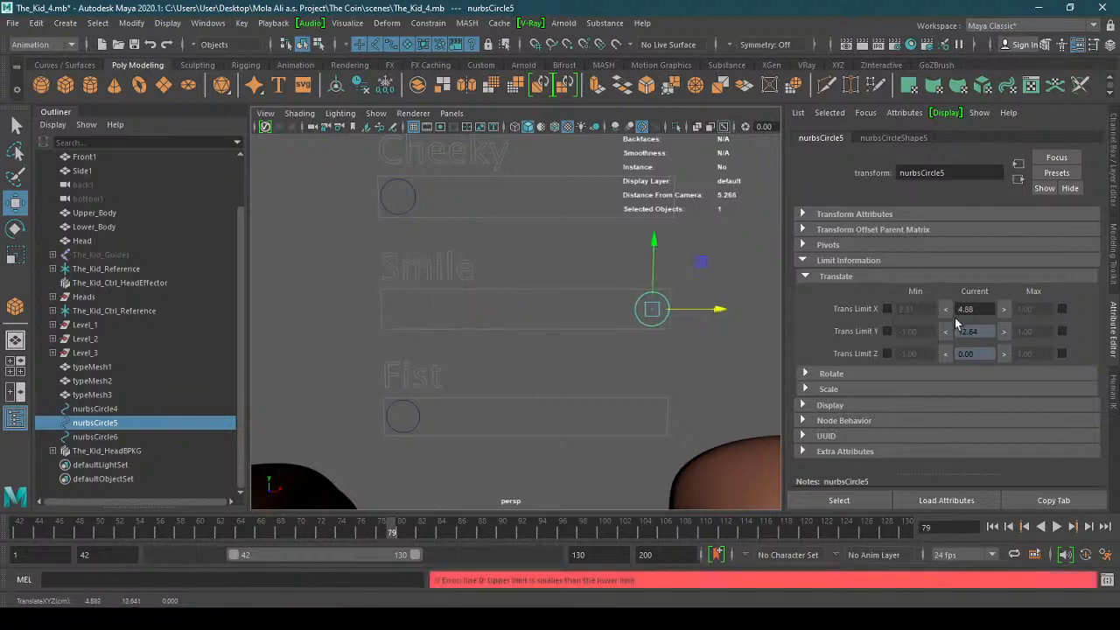
click(1005, 309)
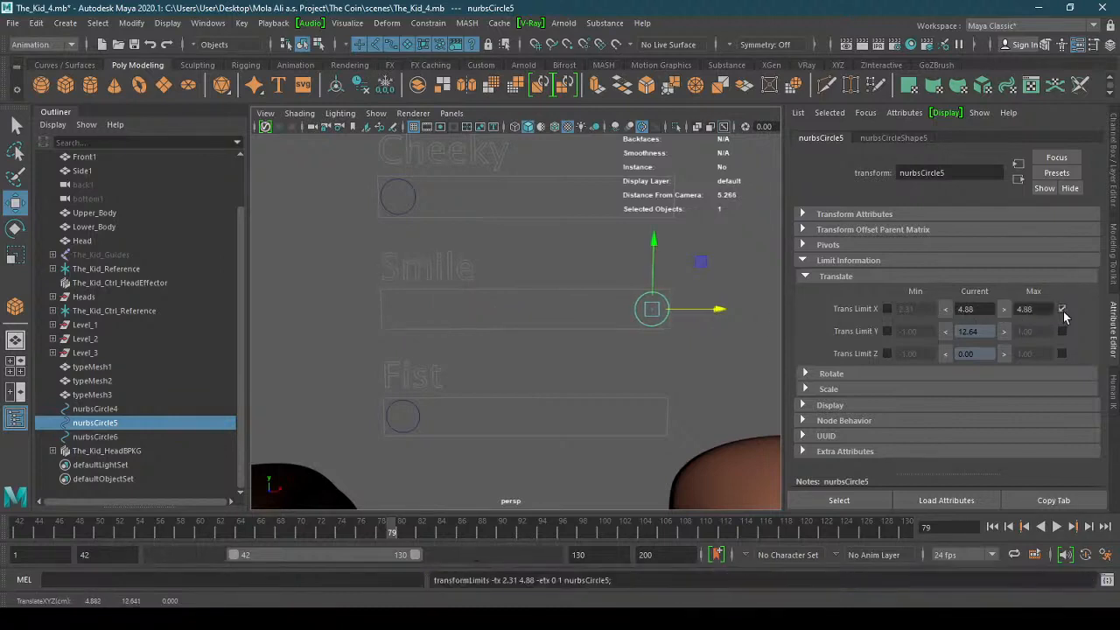
click(887, 309)
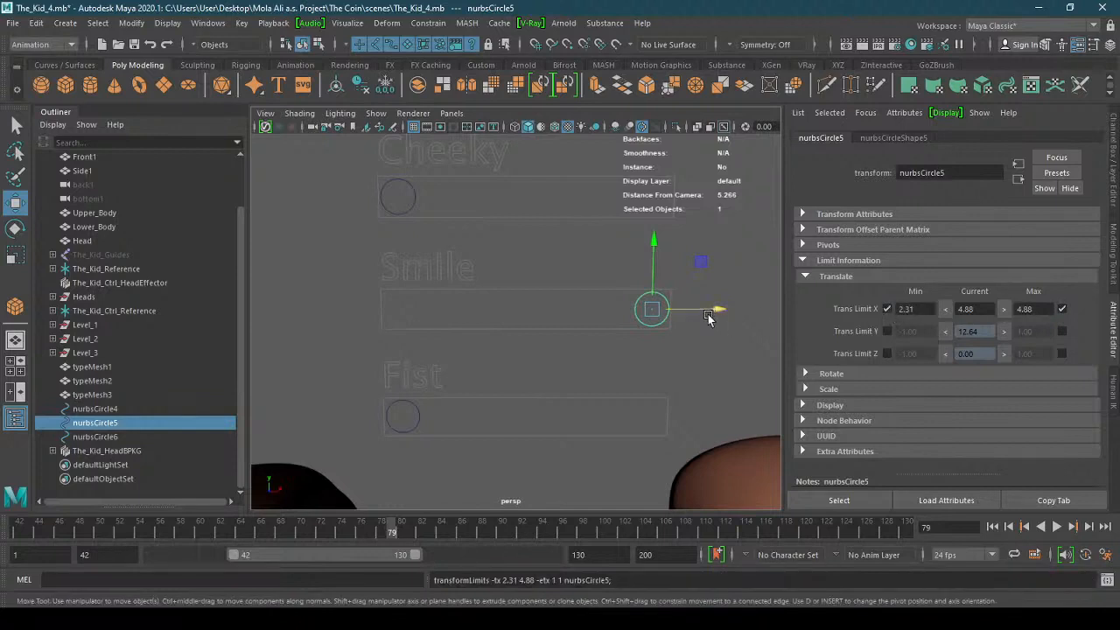
drag(719, 310, 468, 312)
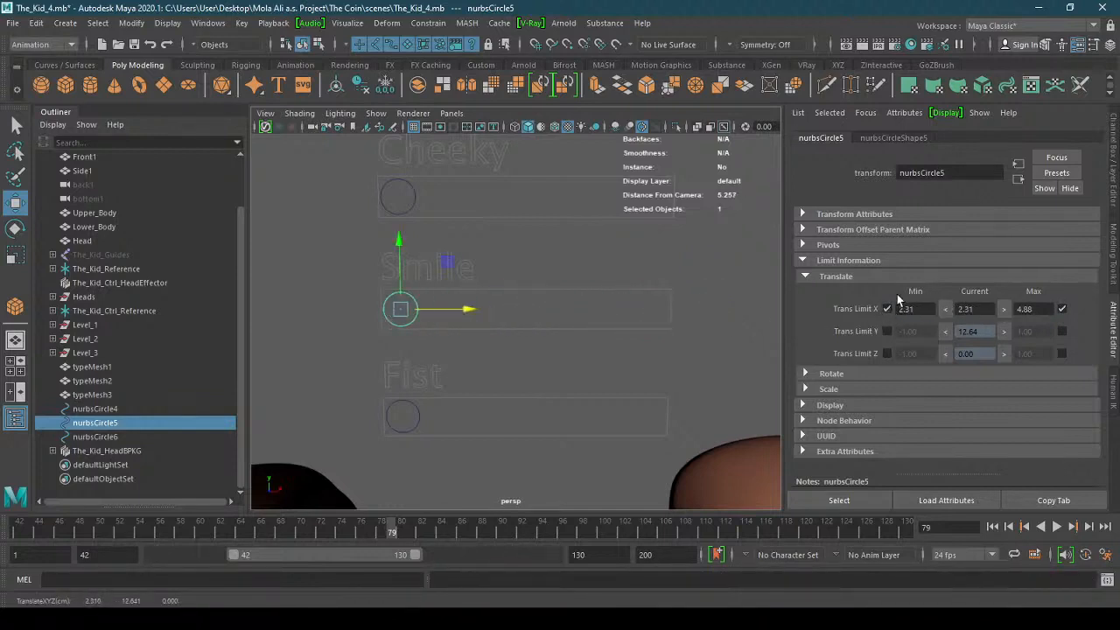
drag(468, 310, 398, 310)
- Enable the Cheeky circle's X translation limits with maximum 4.88 and minimum 2.30, taken from the two ends of its frame
click(399, 253)
click(398, 197)
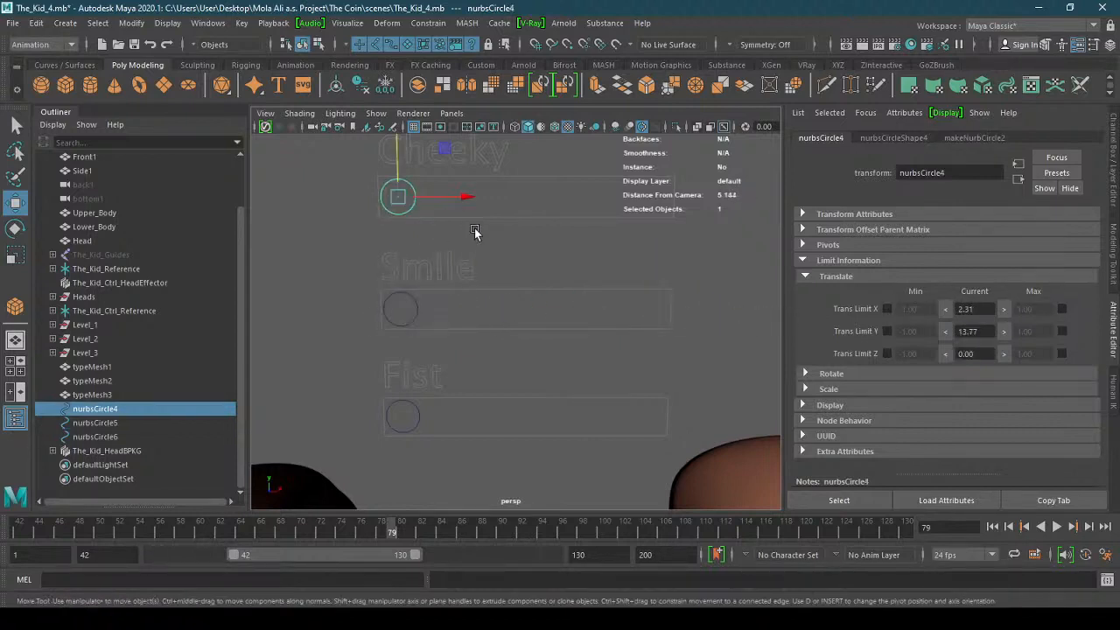
alt+middle_drag(472, 175, 478, 278)
drag(471, 303, 735, 312)
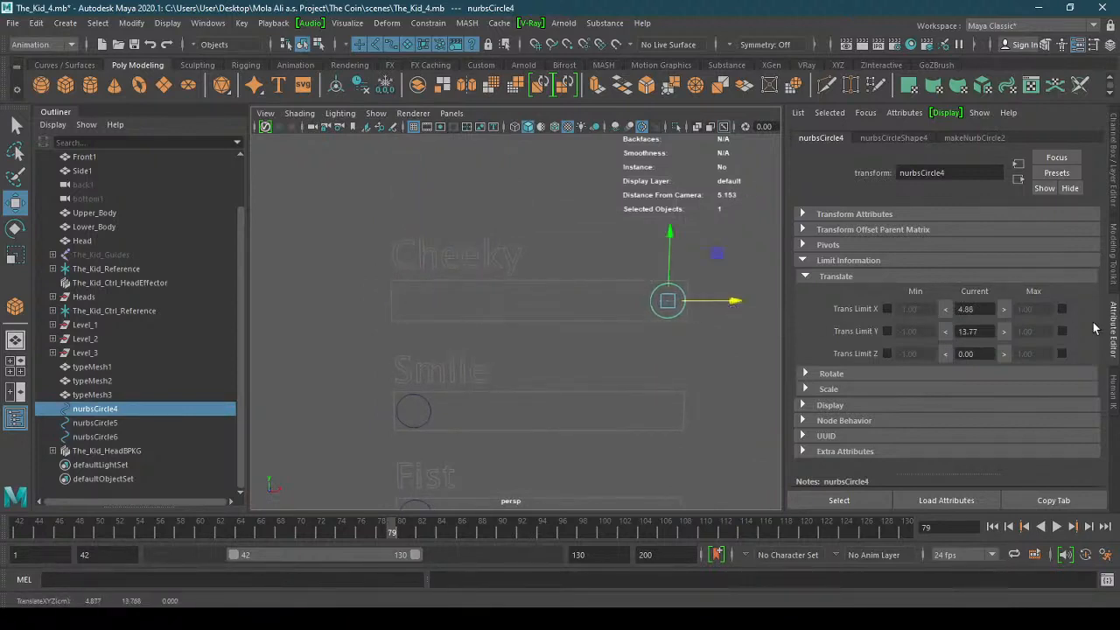
click(1005, 310)
click(1062, 309)
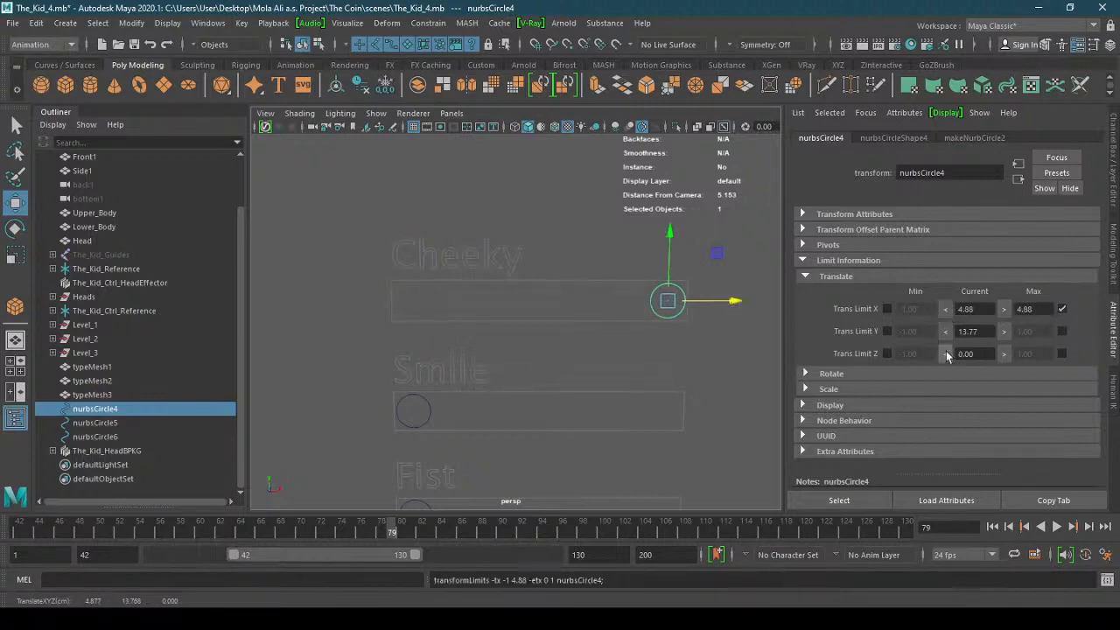
drag(727, 311, 471, 319)
click(946, 311)
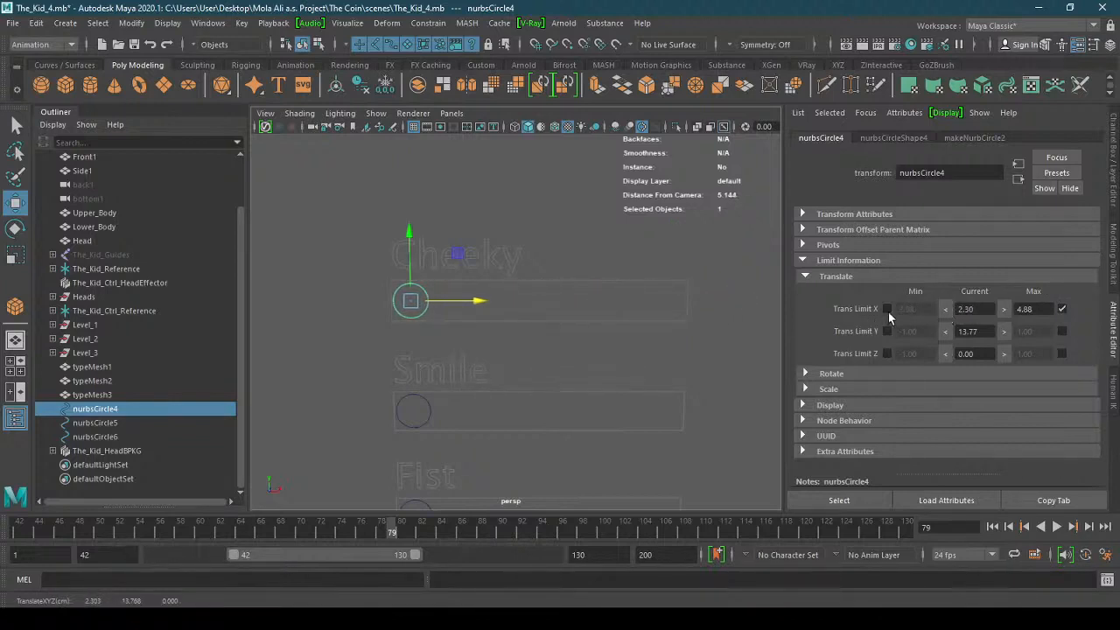
- Lock the Cheeky circle's Translate Y, Translate Z, all Rotate and all Scale channels
click(1115, 202)
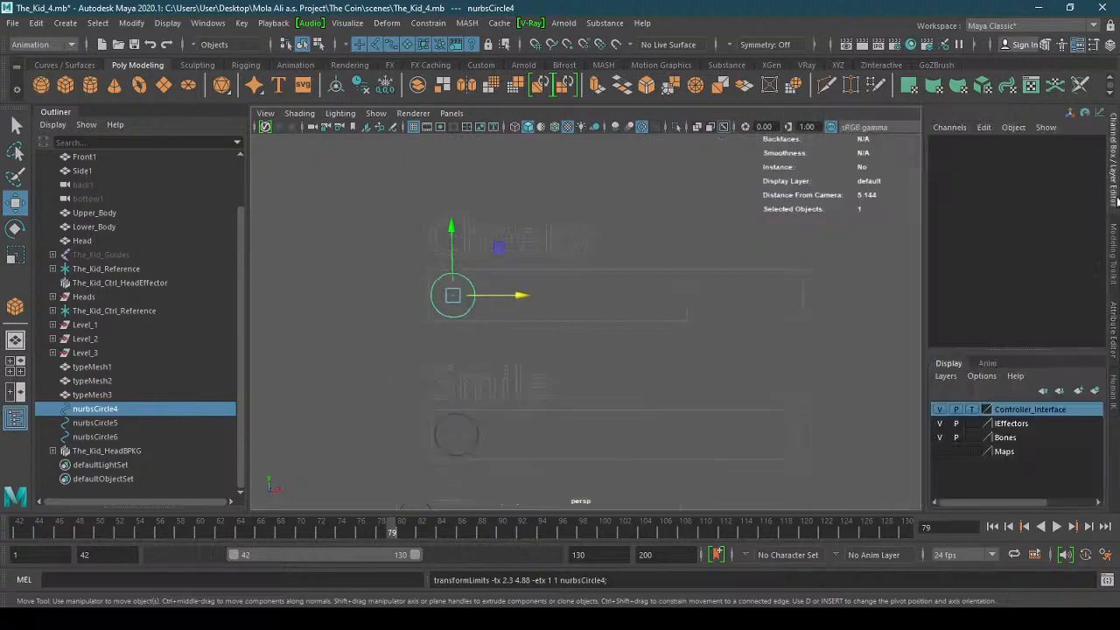
drag(1022, 166, 1093, 249)
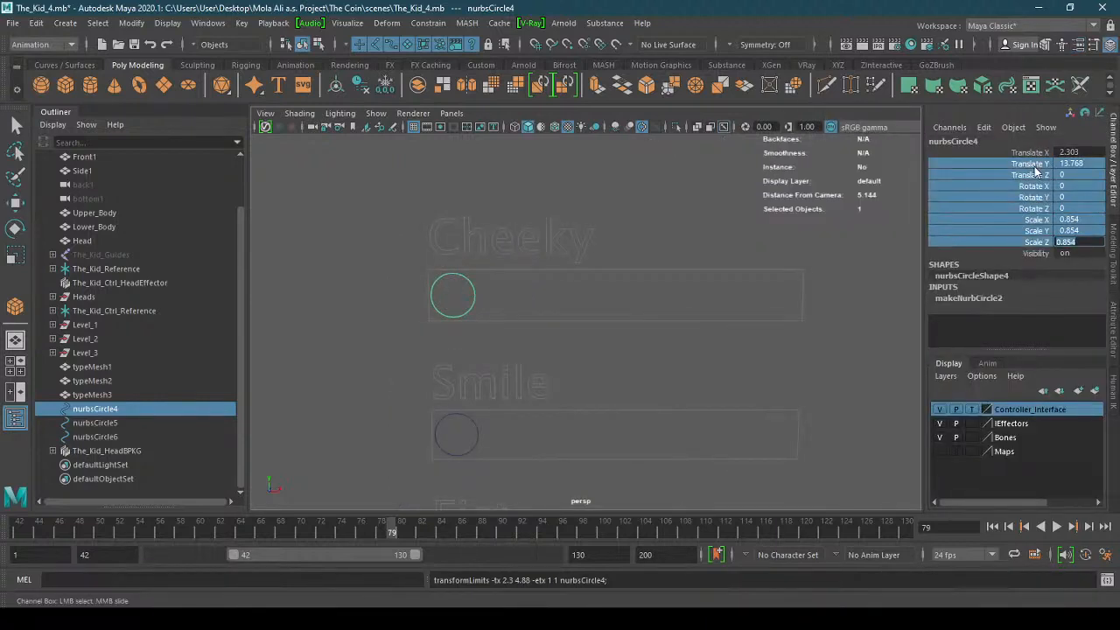
right_click(1035, 170)
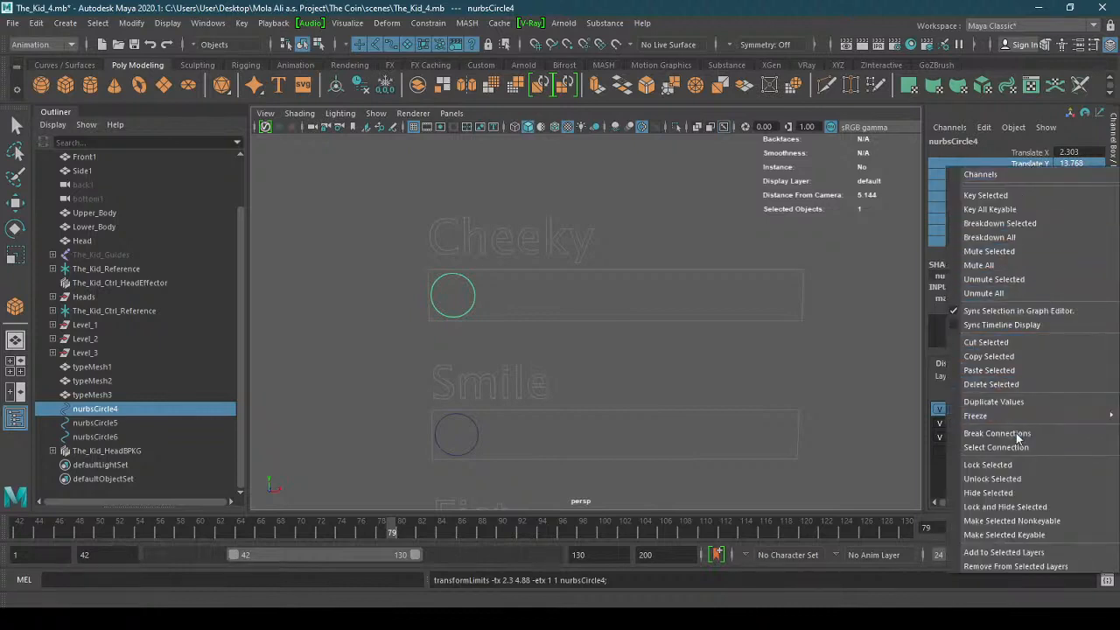
click(1020, 465)
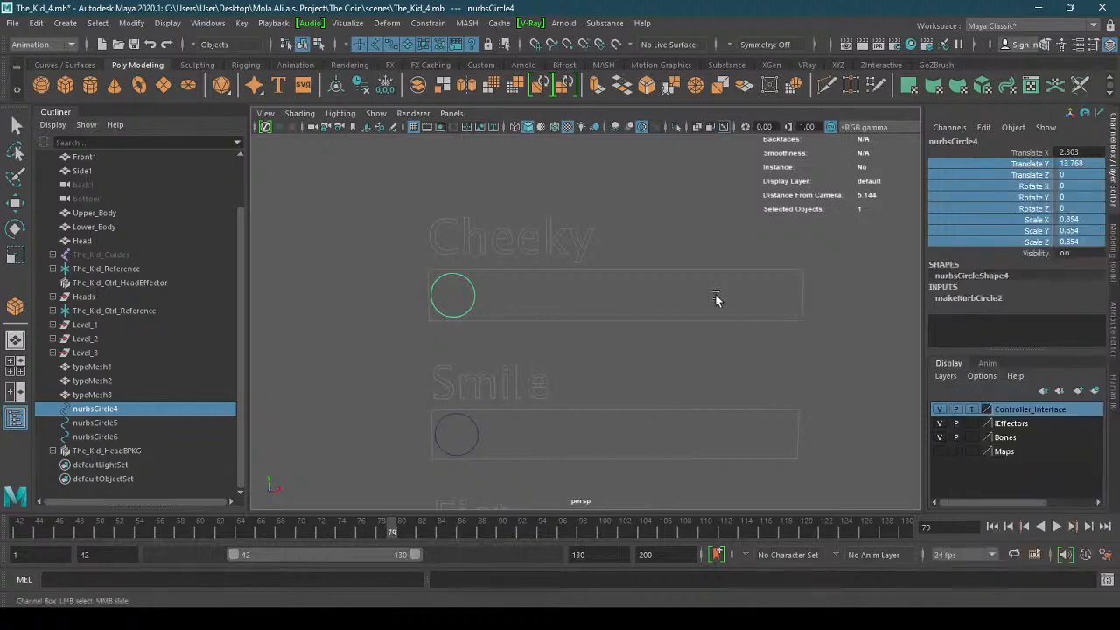
- Test the Cheeky circle's X limits by sliding it, leaving it at the start of its frame at 2.3
click(421, 289)
click(471, 291)
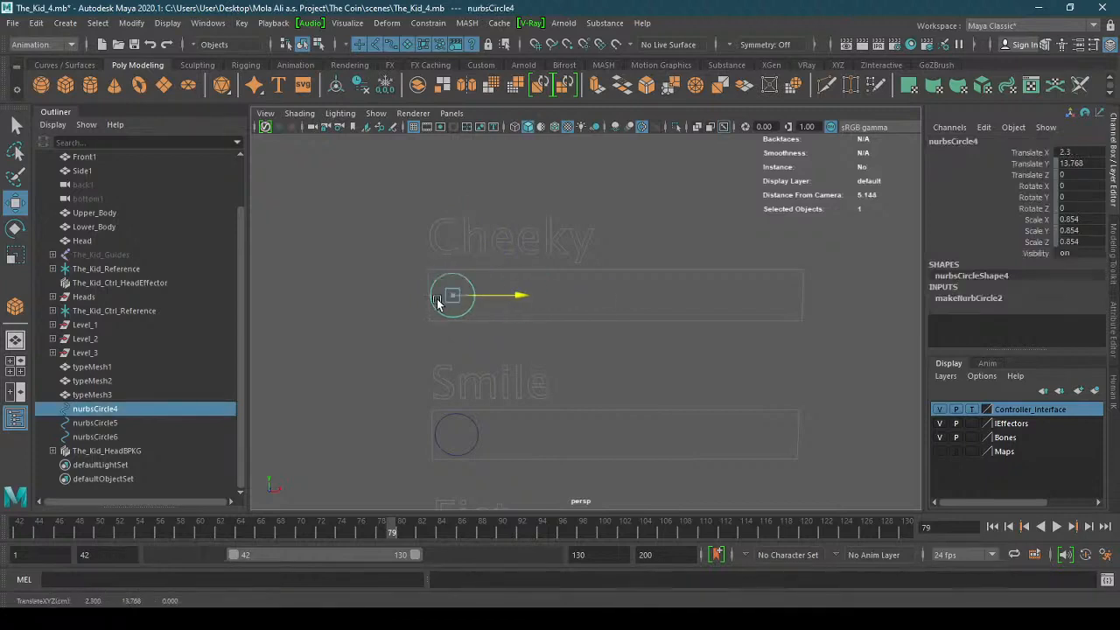
mouse_move(450, 300)
mouse_down()
mouse_move(787, 300)
mouse_move(468, 302)
mouse_move(787, 300)
mouse_move(725, 310)
mouse_move(469, 302)
mouse_move(787, 300)
mouse_move(468, 302)
mouse_up()
- Create a new display layer containing the Cheeky, Smile and Fist circles
scroll(532, 330, down, 2)
scroll(532, 330, down, 3)
alt+middle_drag(590, 336, 603, 288)
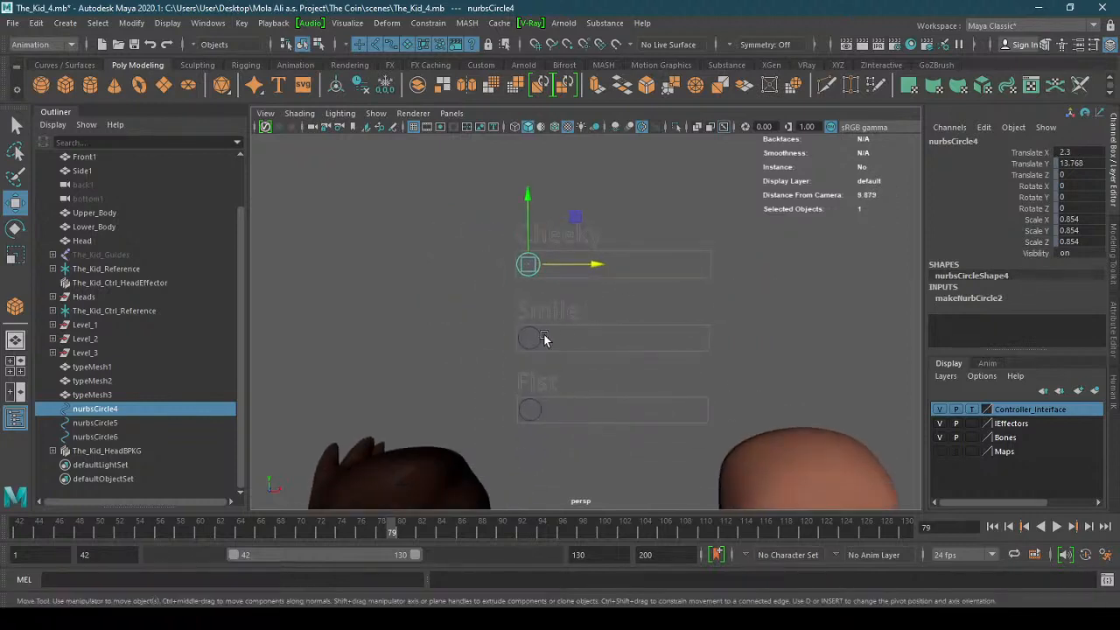
shift+click(542, 337)
shift+click(543, 411)
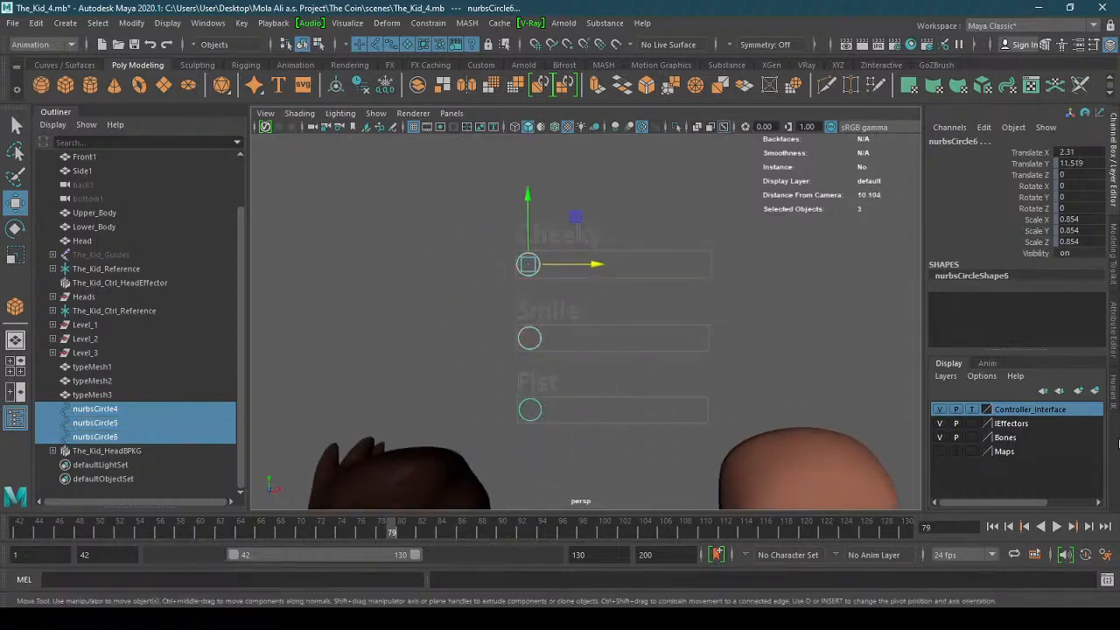
click(1095, 392)
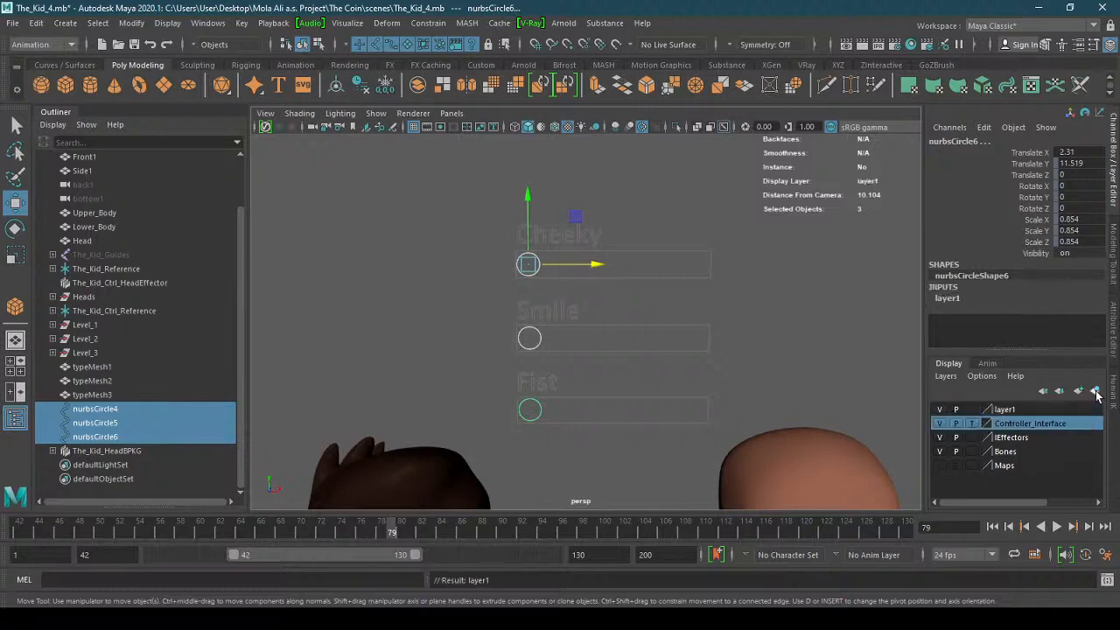
- Rename the new display layer as Controller_Knobs
double_click(1004, 408)
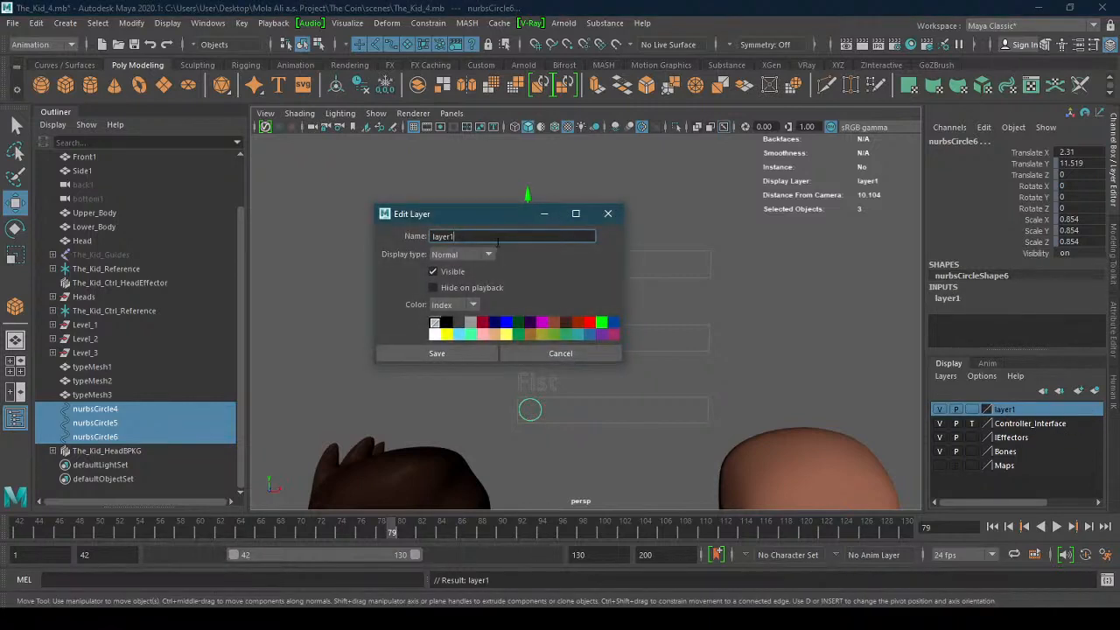
drag(457, 237, 405, 238)
text(Knobs)
text(Controller)
text(_)
key(Return)
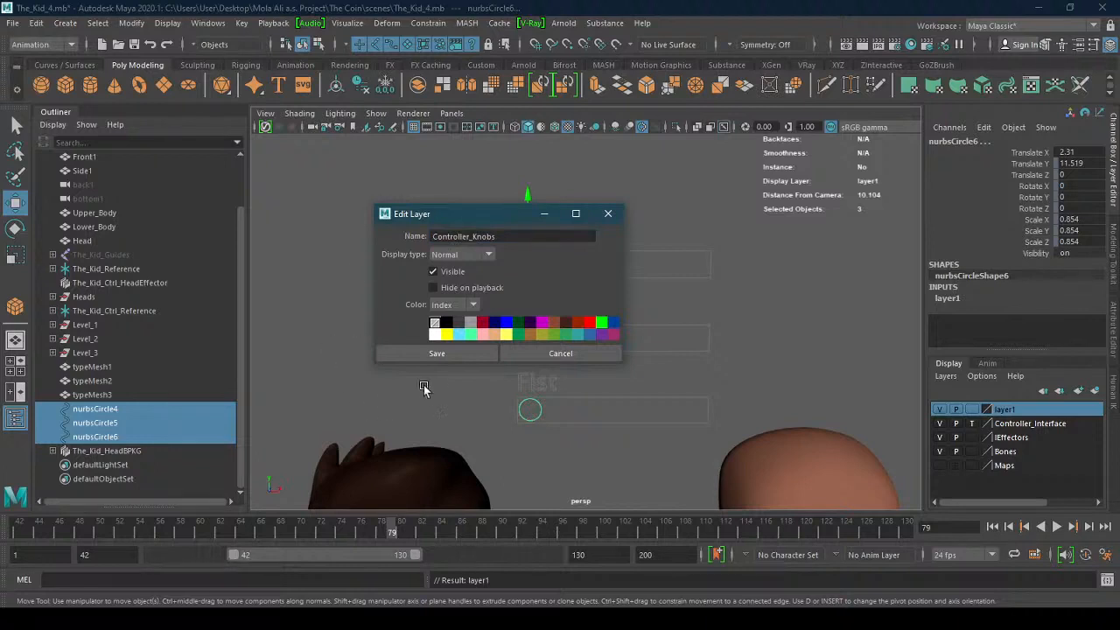
click(440, 356)
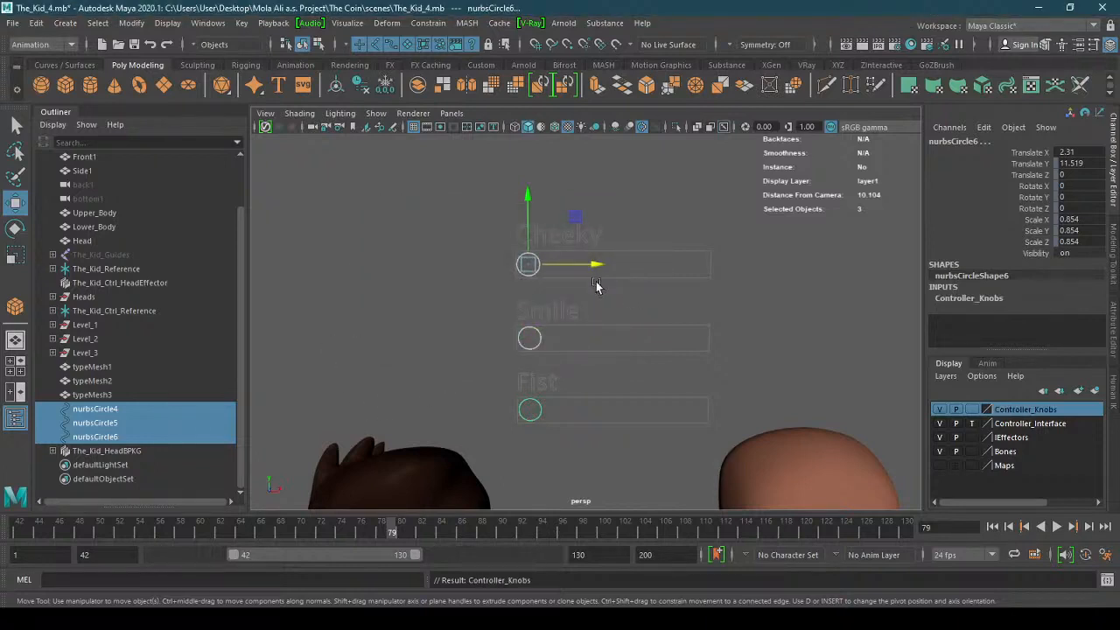
- Check the Controller_Knobs layer by hiding and showing it, then clear the selection and frame the whole scene
click(940, 410)
click(940, 410)
click(715, 307)
key(a)
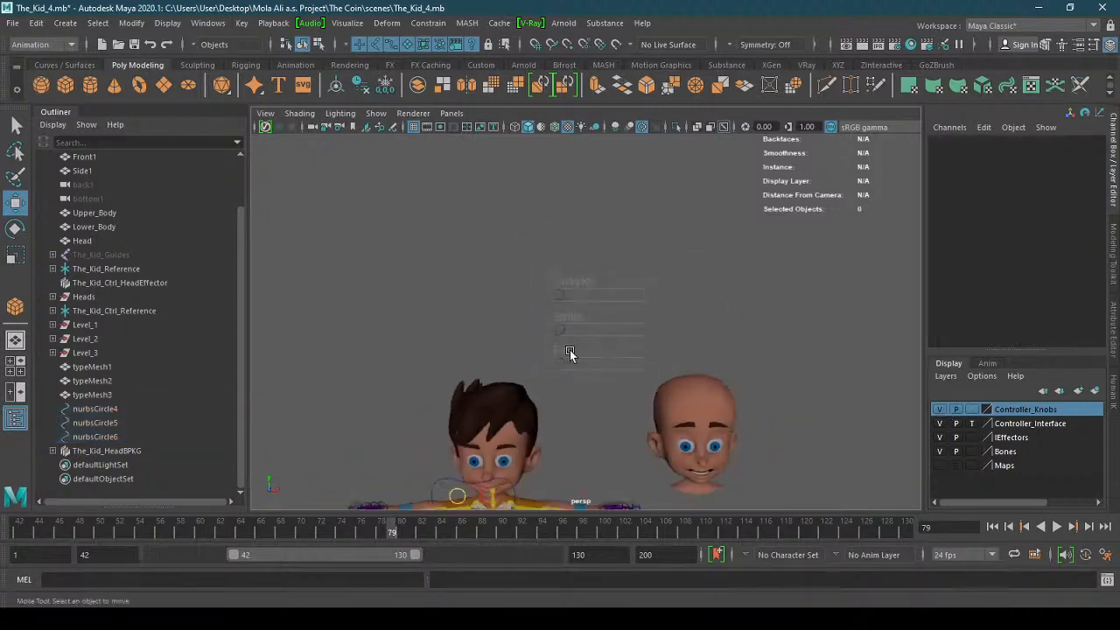
- Open the Set Driven Key window
scroll(634, 304, up, 5)
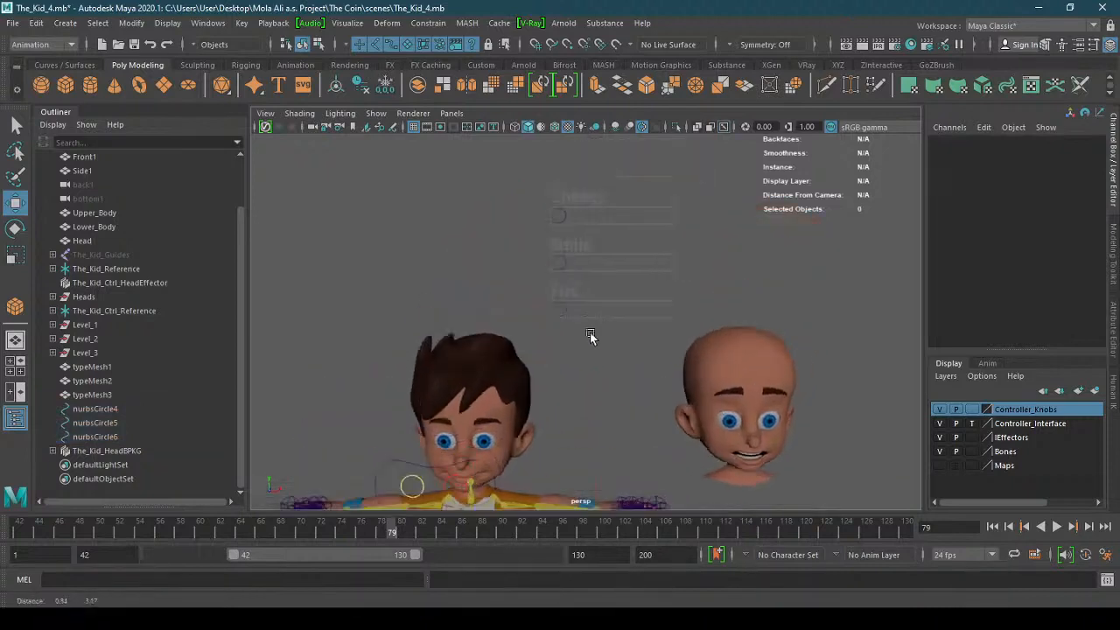
alt+middle_drag(602, 378, 621, 318)
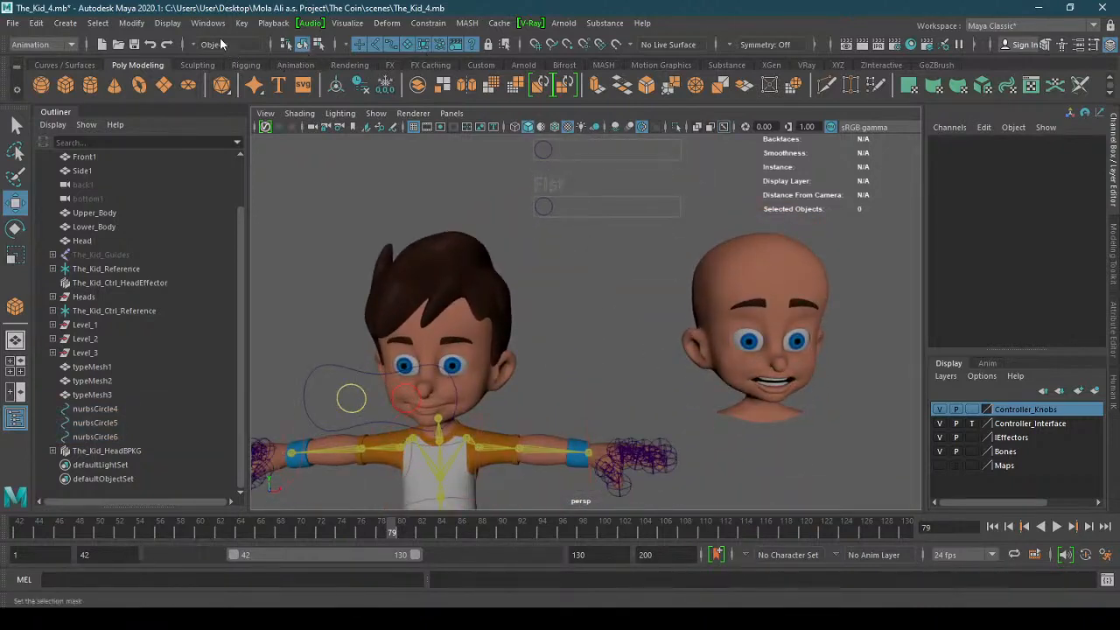
click(242, 23)
mouse_move(369, 142)
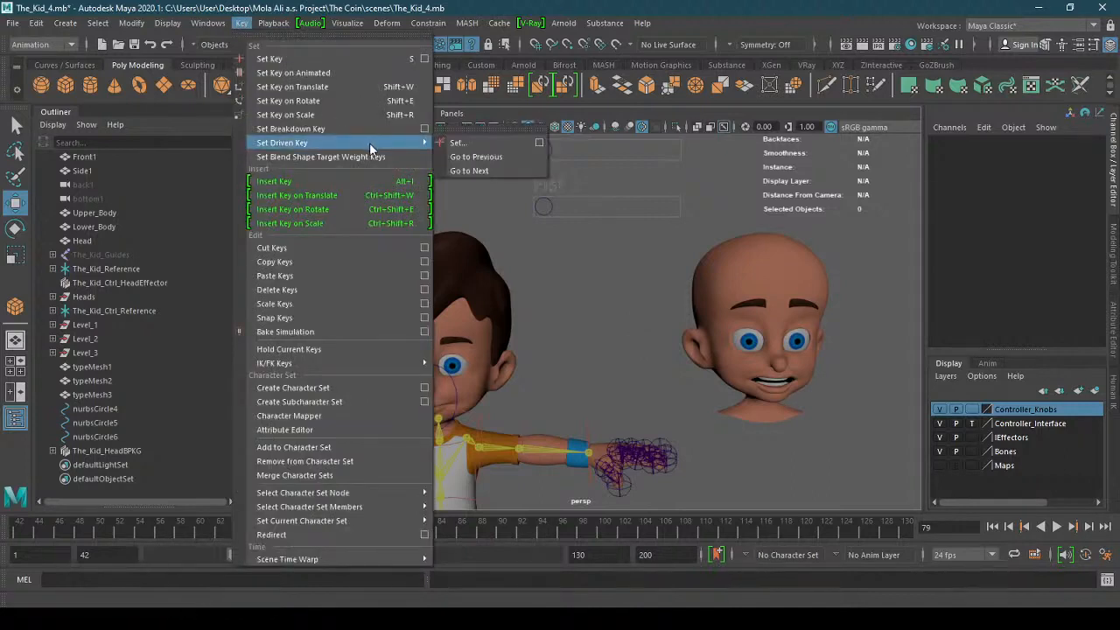
click(540, 143)
- Load the Fist slider's circle as the driver and choose Translate X as its driving attribute
alt+drag(619, 276, 576, 289)
scroll(592, 286, down, 2)
click(493, 248)
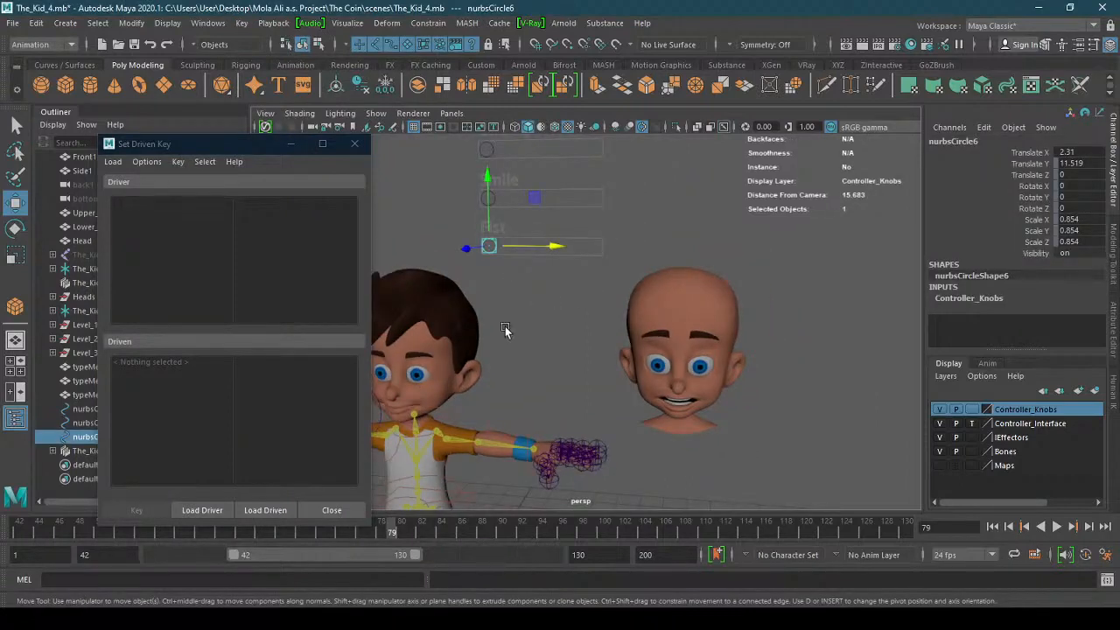
scroll(525, 311, up, 3)
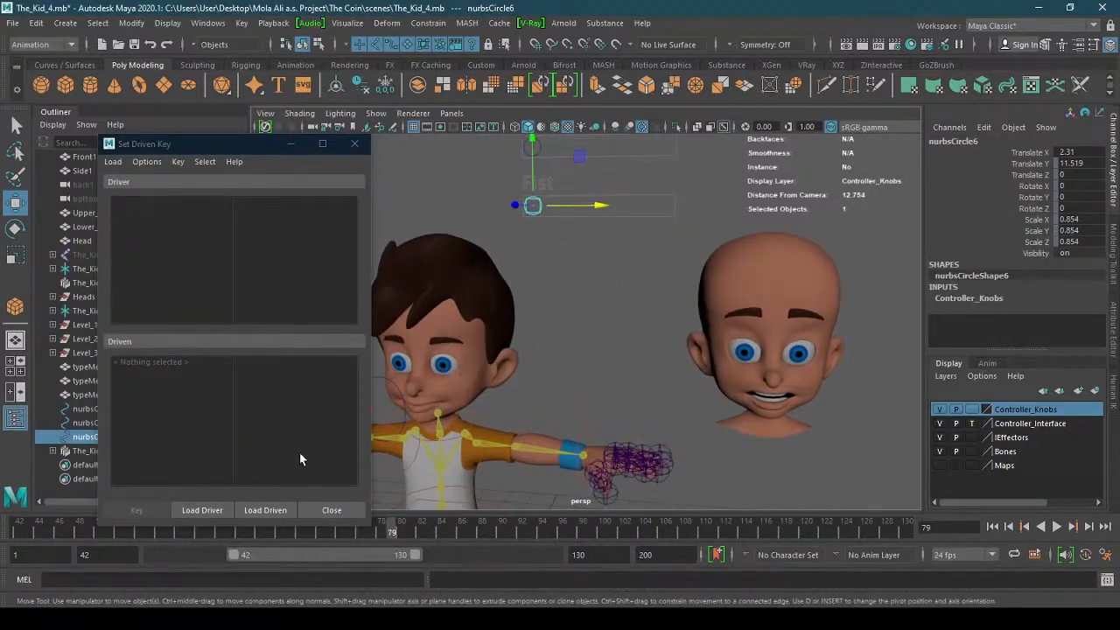
click(225, 510)
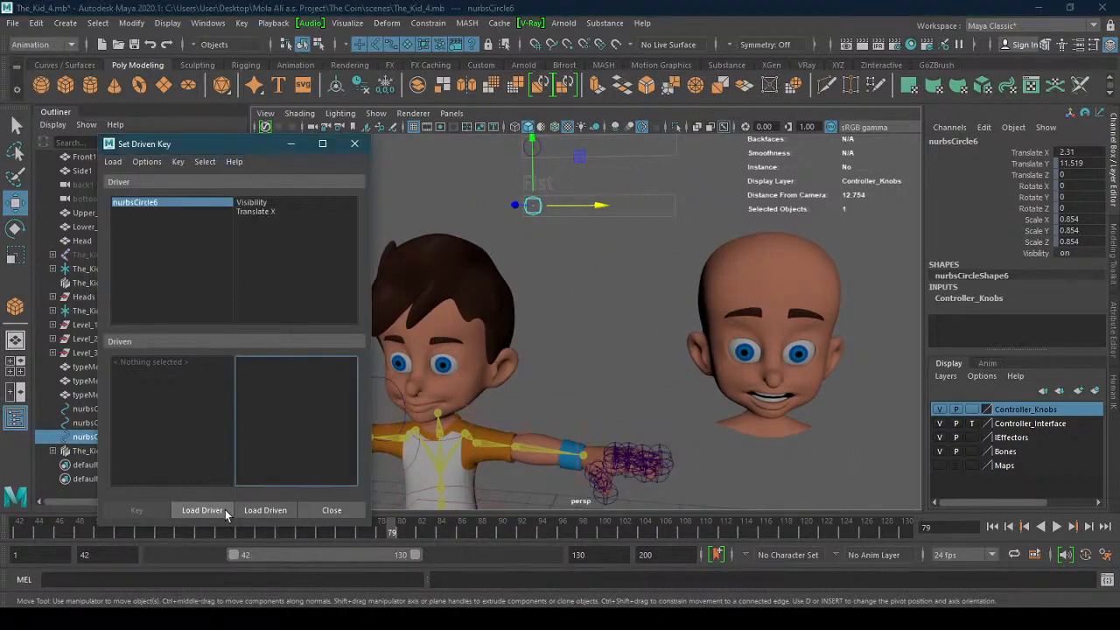
click(262, 212)
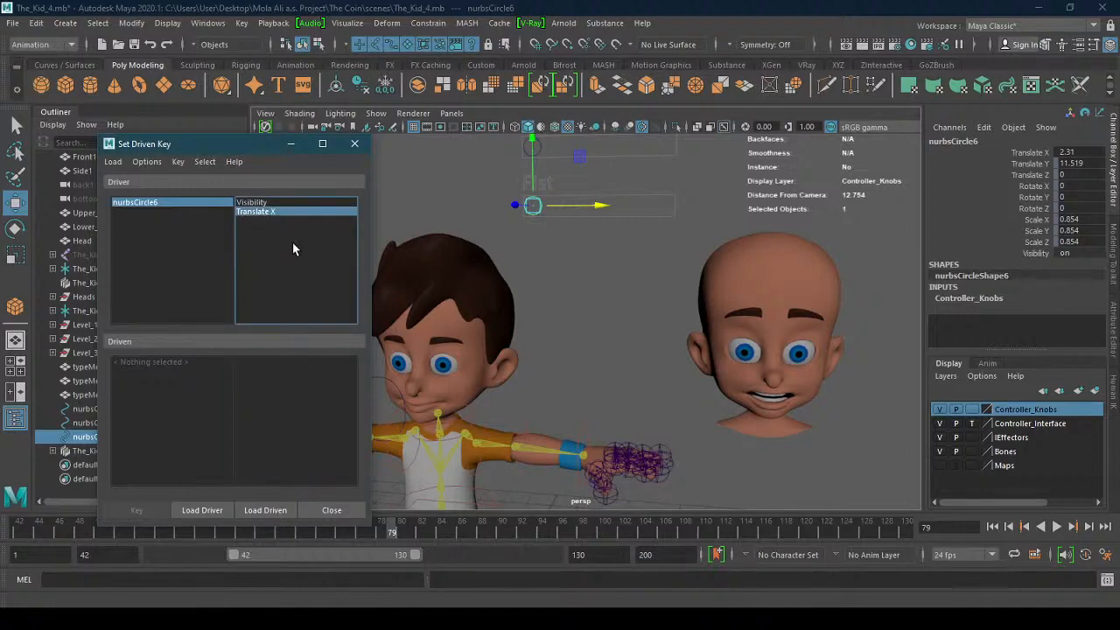
- Select the three joints, from tip to base, of the finger farthest from the thumb on the hand nearest the bald head
alt+middle_drag(475, 310, 487, 219)
alt+drag(486, 218, 560, 254)
alt+middle_drag(564, 319, 565, 241)
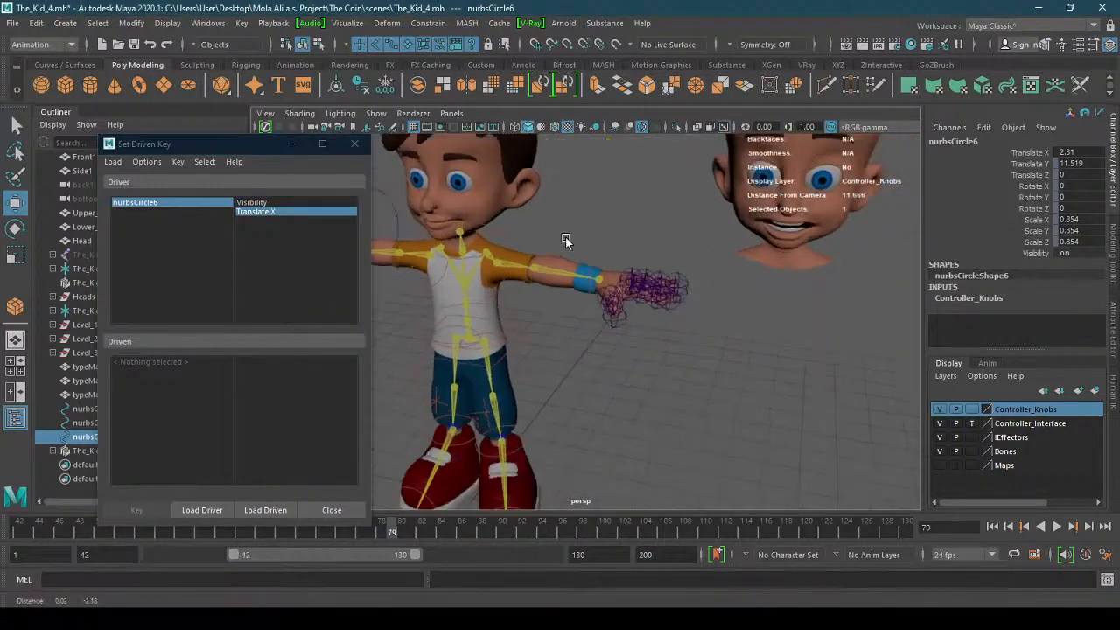
alt+drag(565, 237, 586, 263)
alt+right_drag(586, 262, 650, 285)
alt+drag(650, 285, 624, 230)
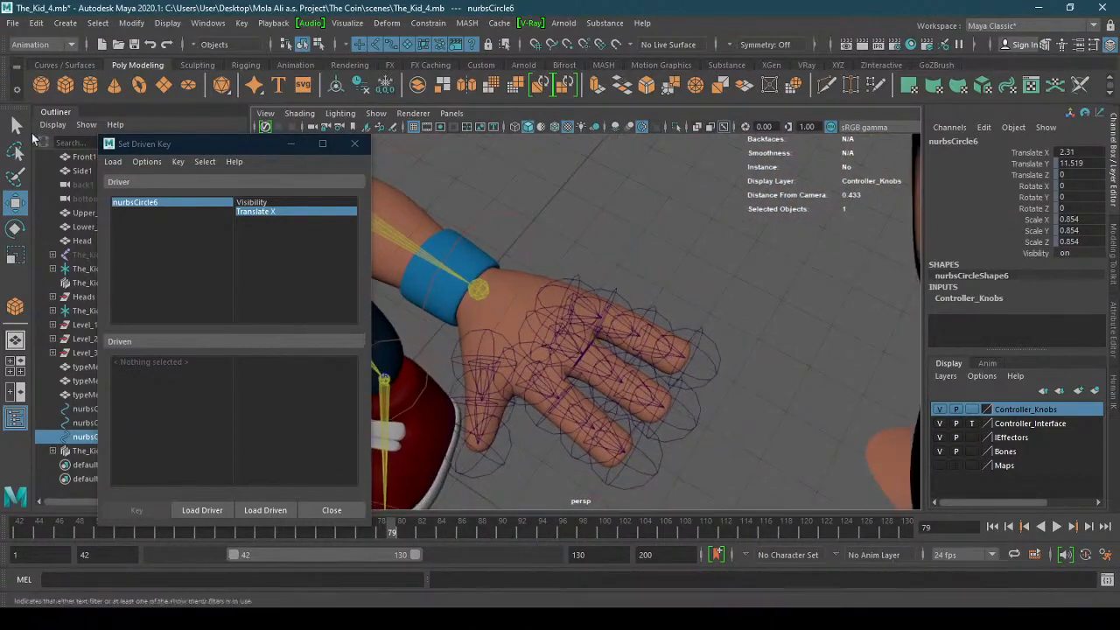
key(q)
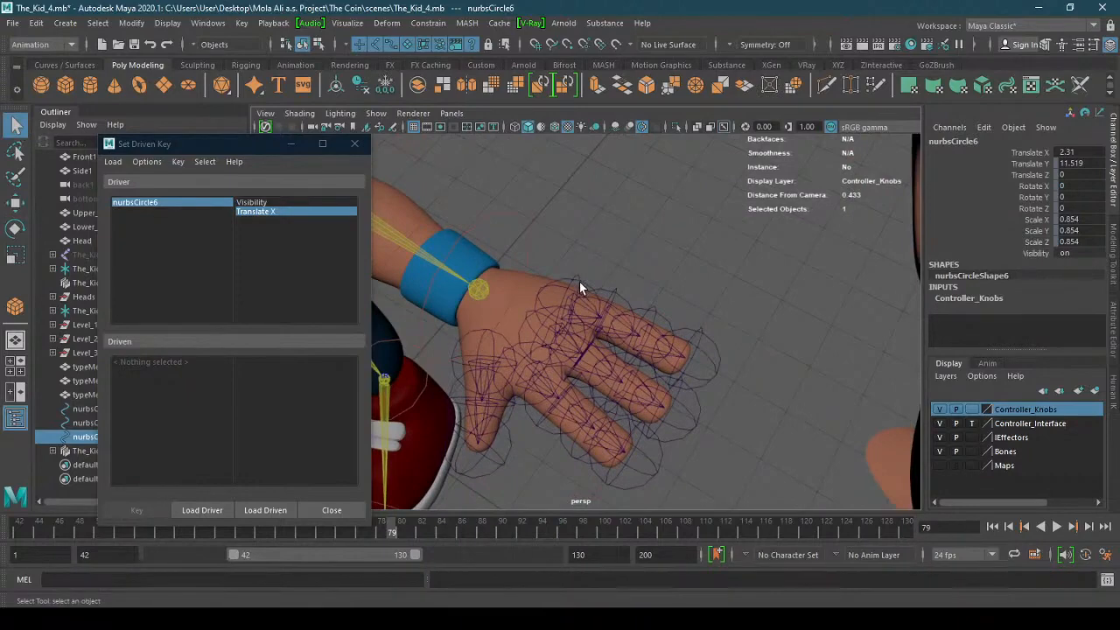
click(579, 281)
click(627, 279)
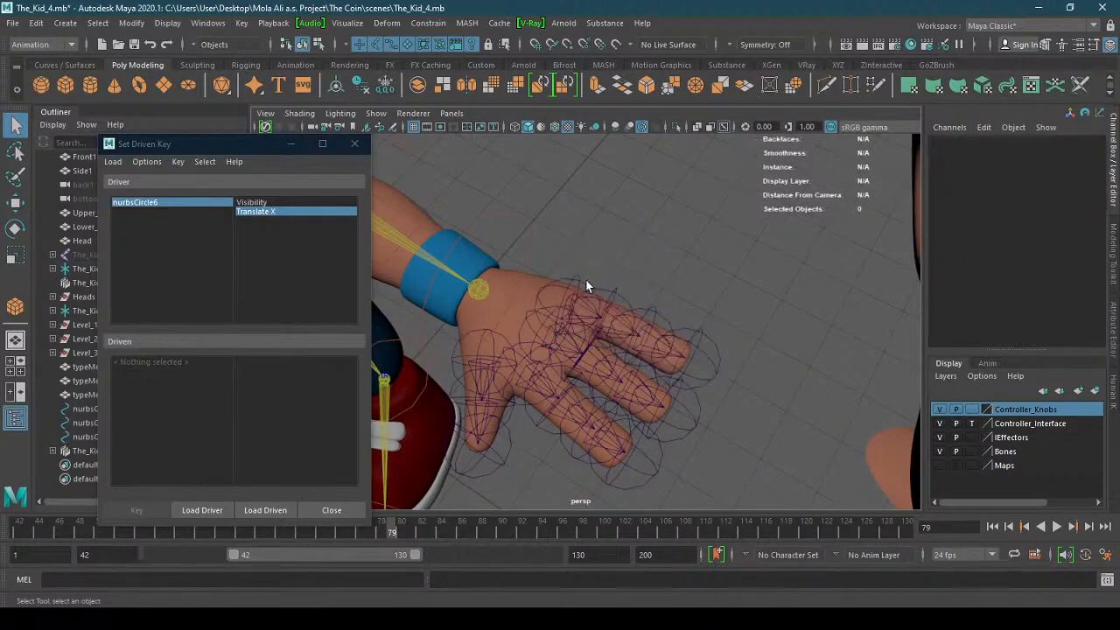
click(586, 286)
click(681, 291)
click(710, 342)
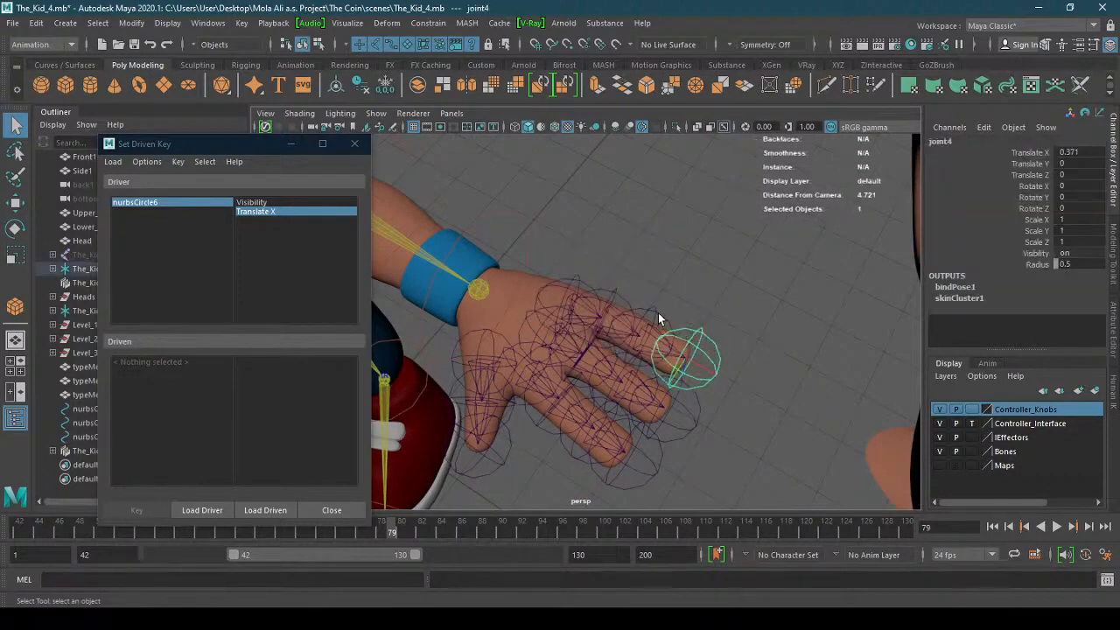
shift+click(658, 313)
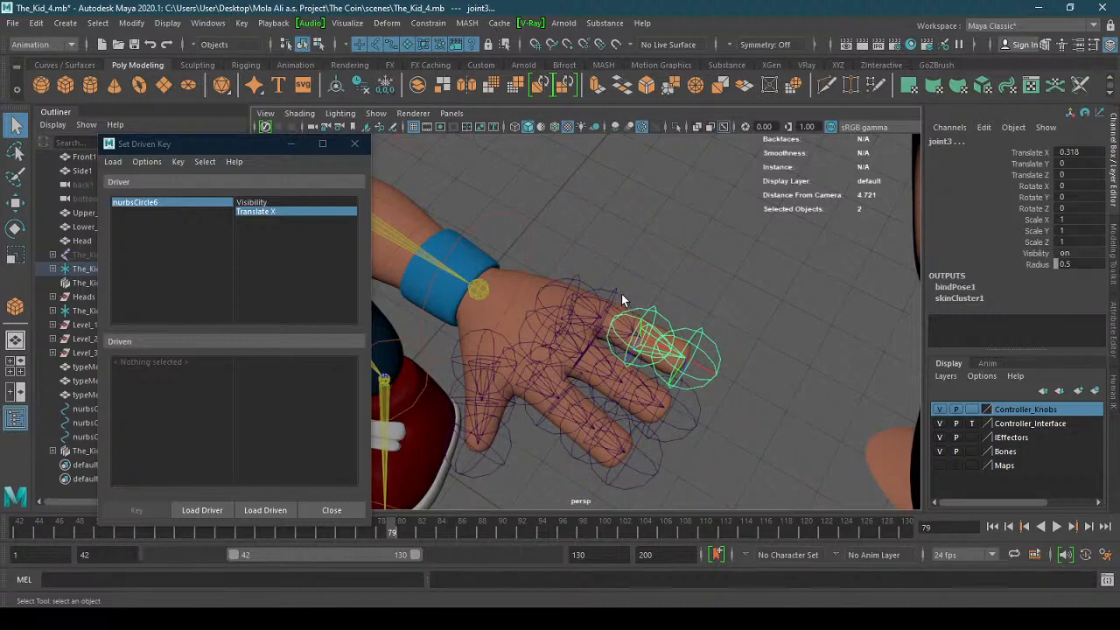
shift+click(621, 299)
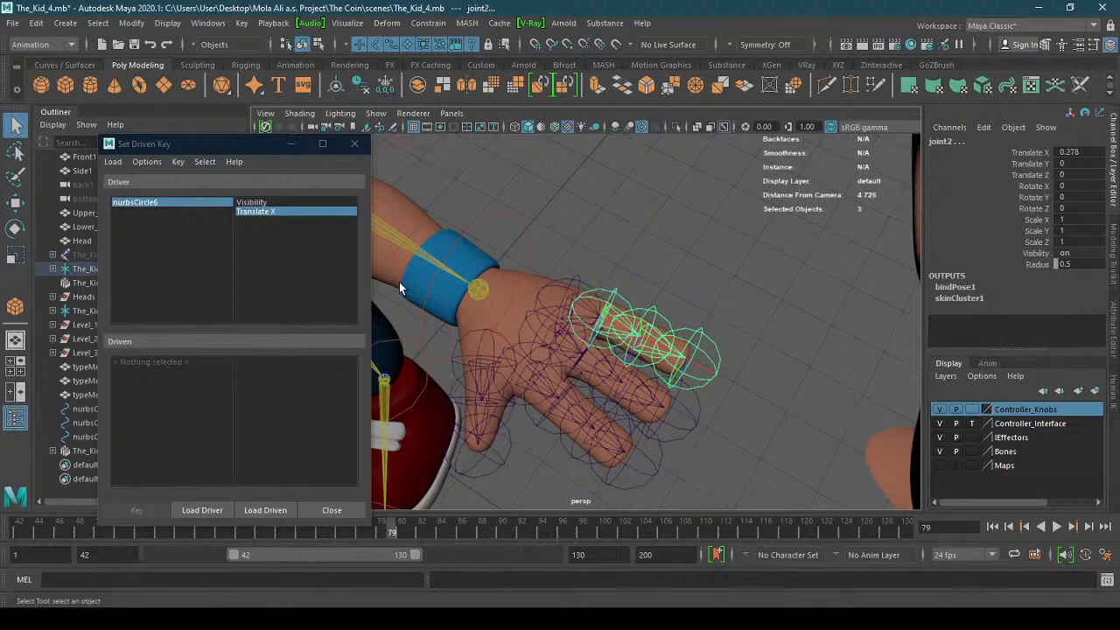
- Test bending the selected finger by rotating its three joints about Z, and undo the rotation
key(e)
drag(632, 297, 659, 357)
key(ctrl+z)
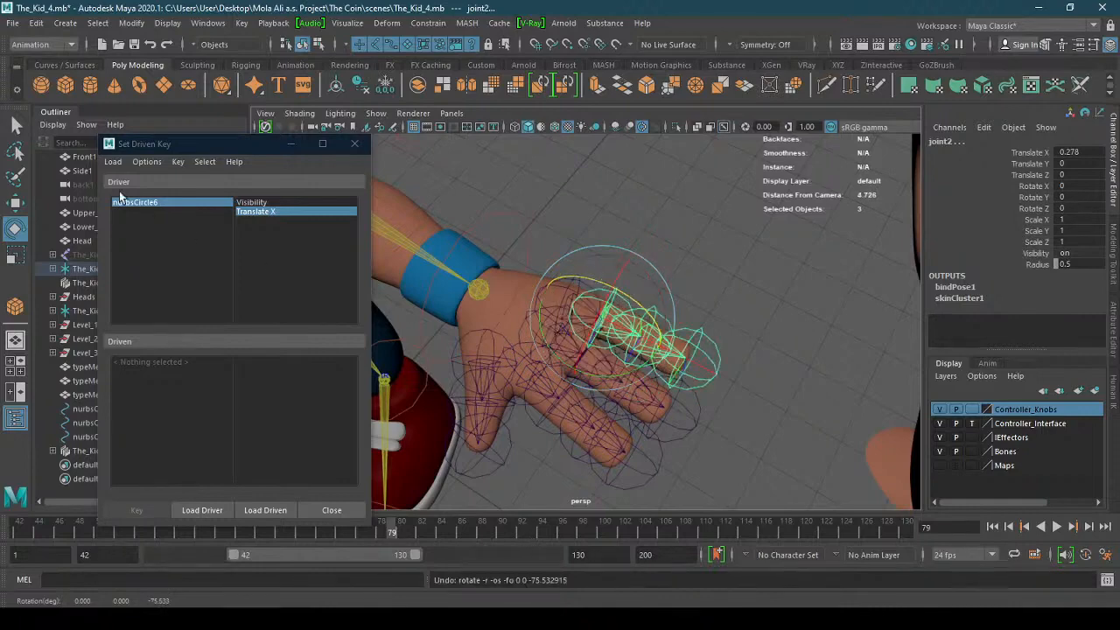
- Add the three joints of each of the other two fingers to the selection, leaving out the thumb
key(q)
shift+click(697, 424)
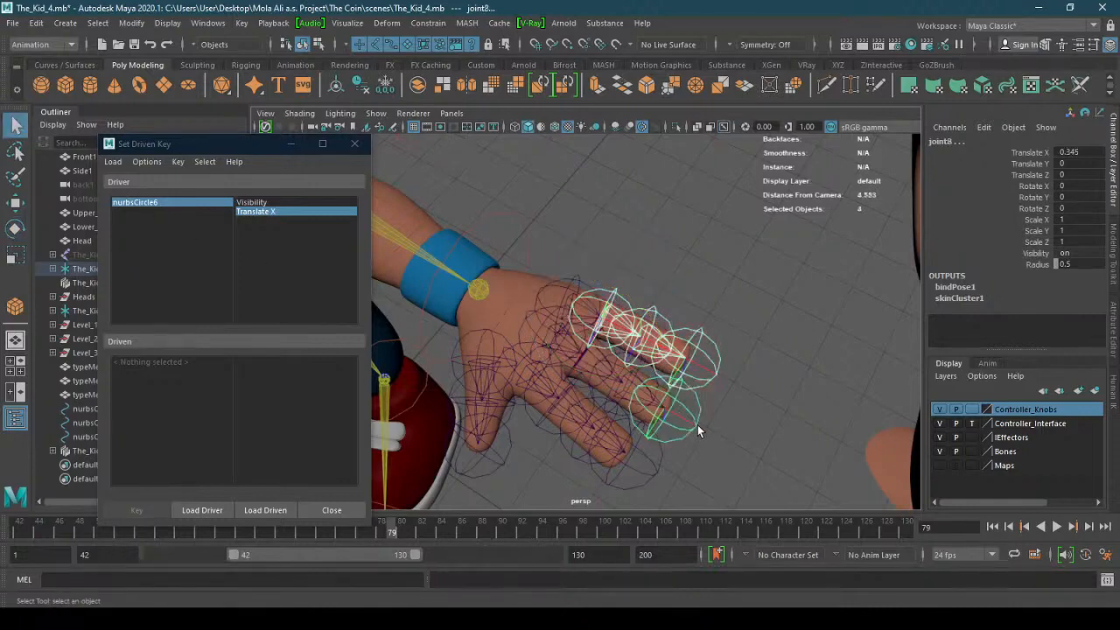
alt+right_drag(582, 392, 645, 388)
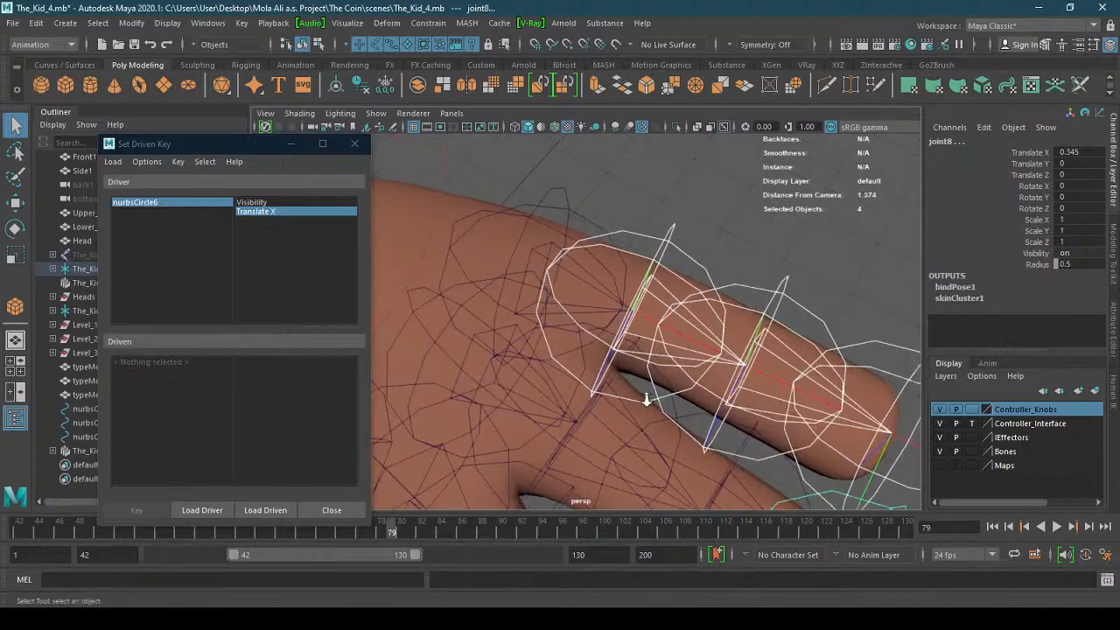
alt+drag(645, 388, 653, 358)
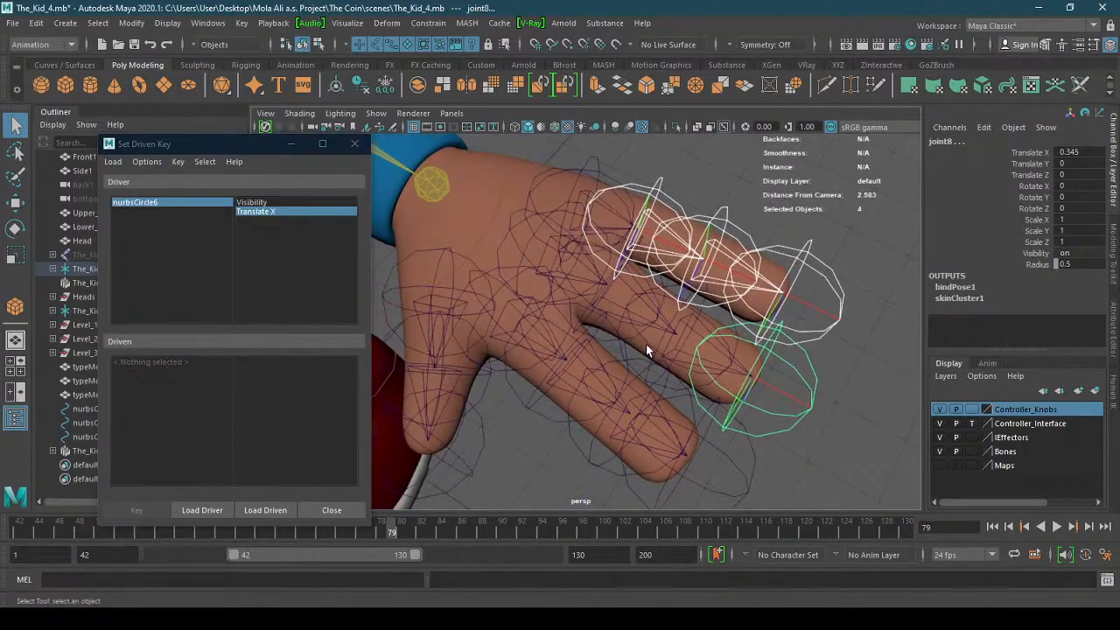
shift+click(647, 347)
shift+click(610, 303)
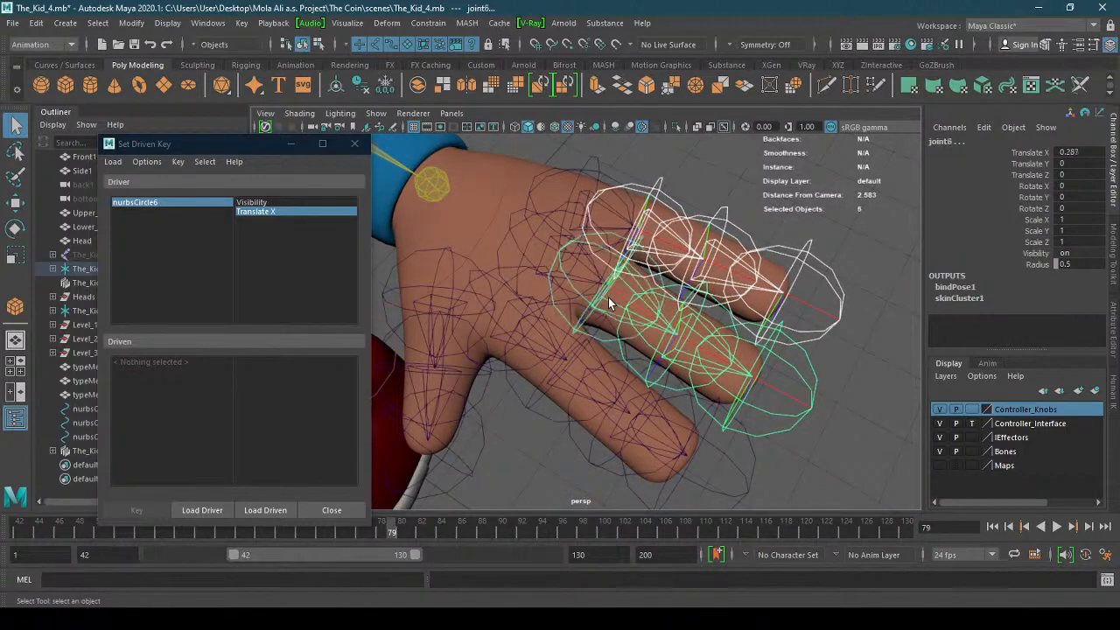
shift+click(731, 458)
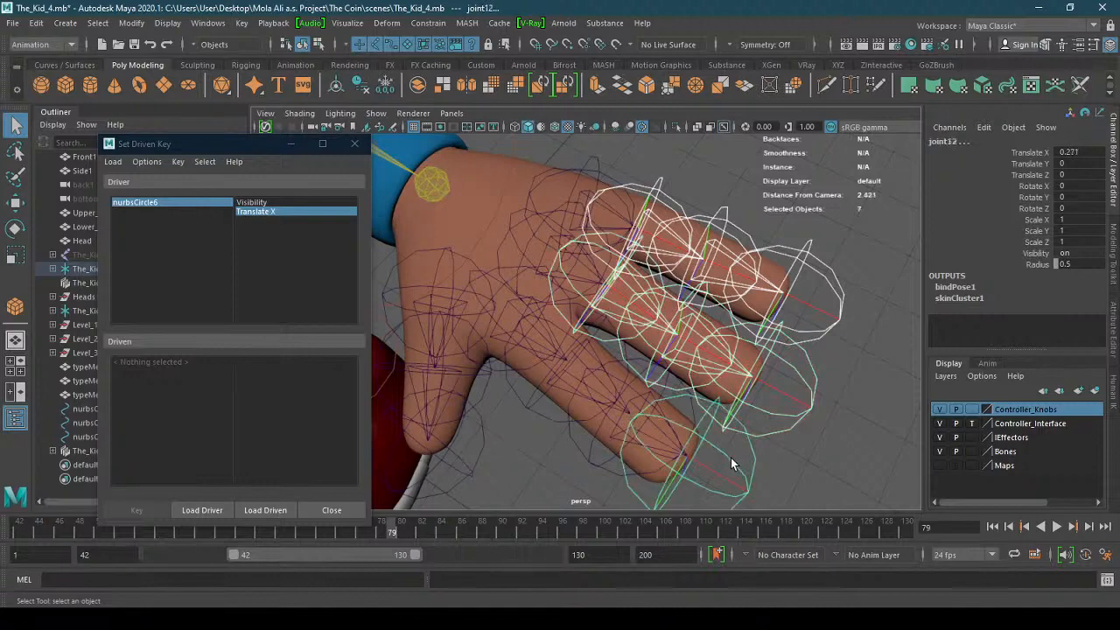
shift+click(596, 462)
shift+click(540, 411)
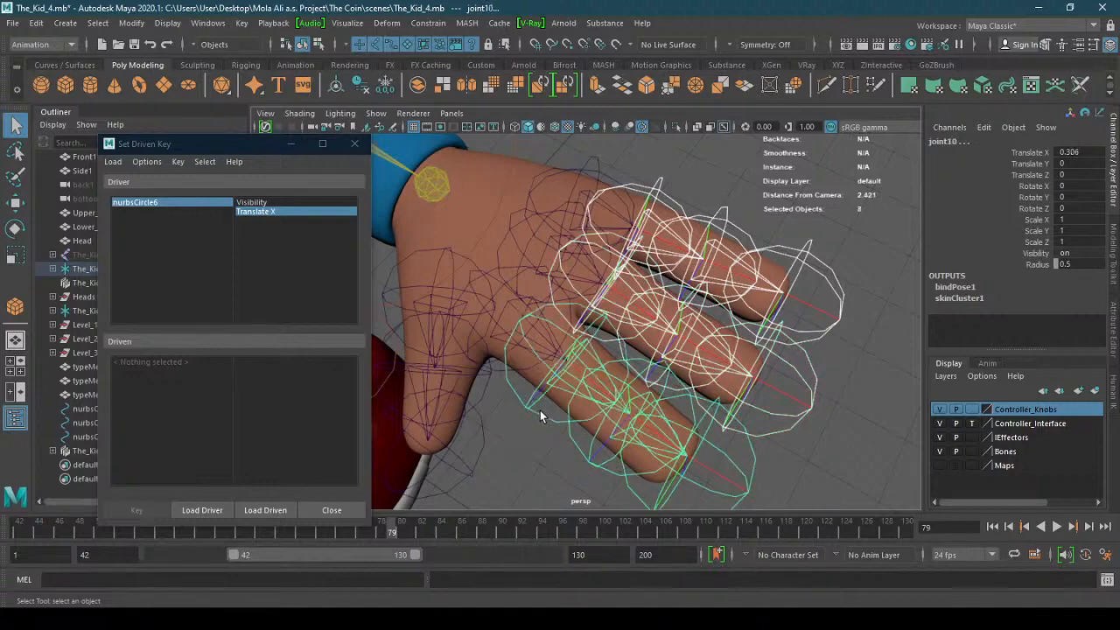
- Load the nine selected finger joints as driven objects and highlight all of them in the Set Driven Key window
alt+right_drag(540, 411, 593, 408)
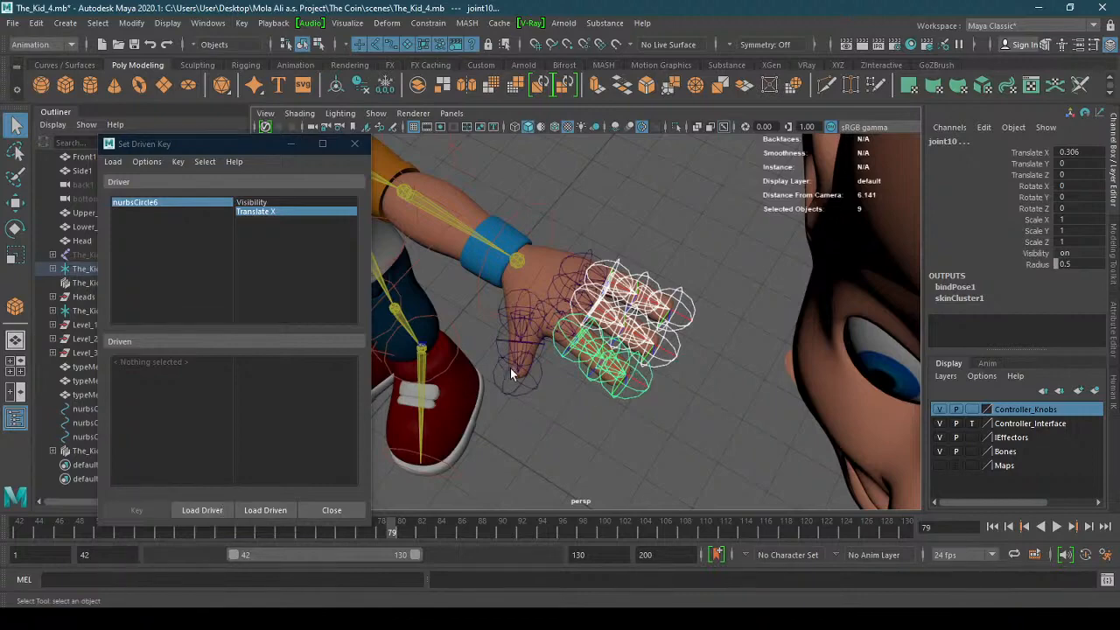
alt+right_drag(510, 368, 611, 359)
alt+drag(611, 359, 565, 395)
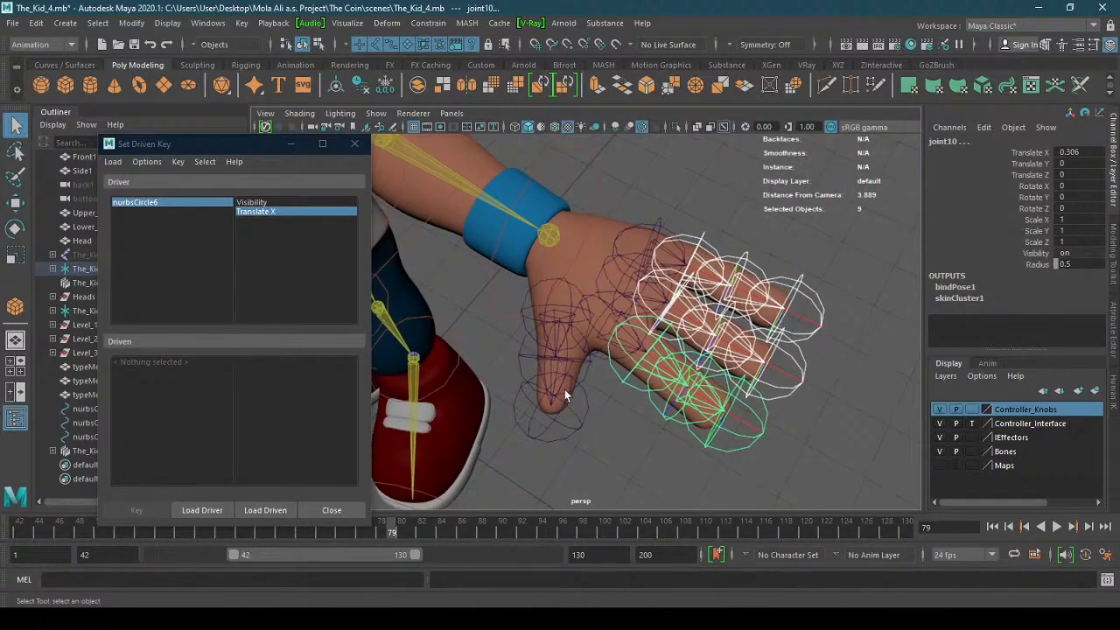
alt+drag(637, 399, 604, 403)
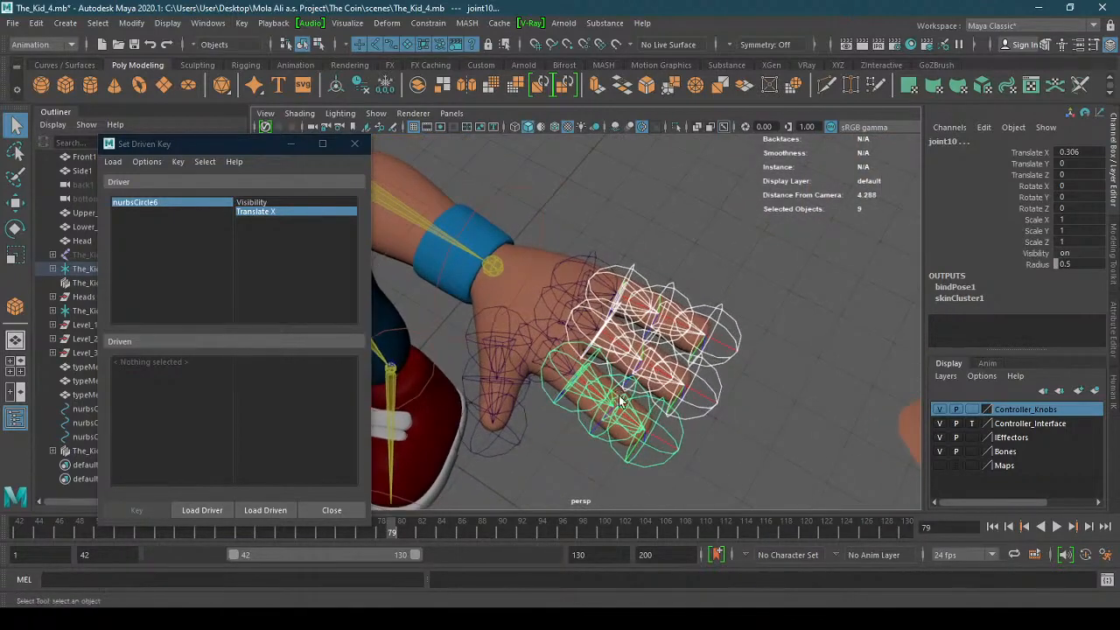
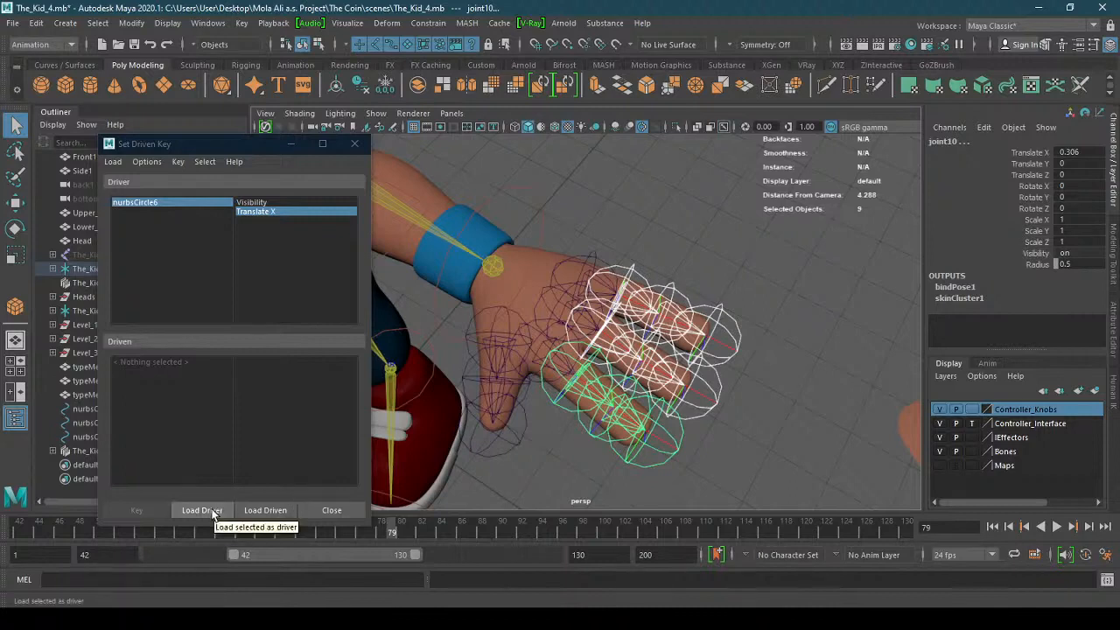
click(279, 511)
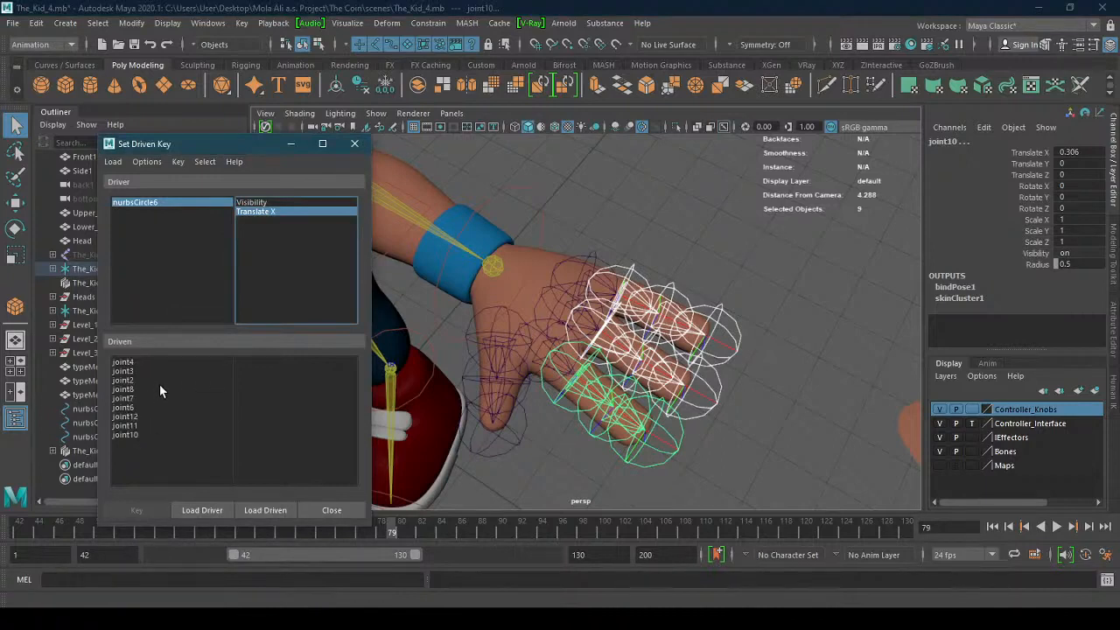
drag(157, 363, 171, 452)
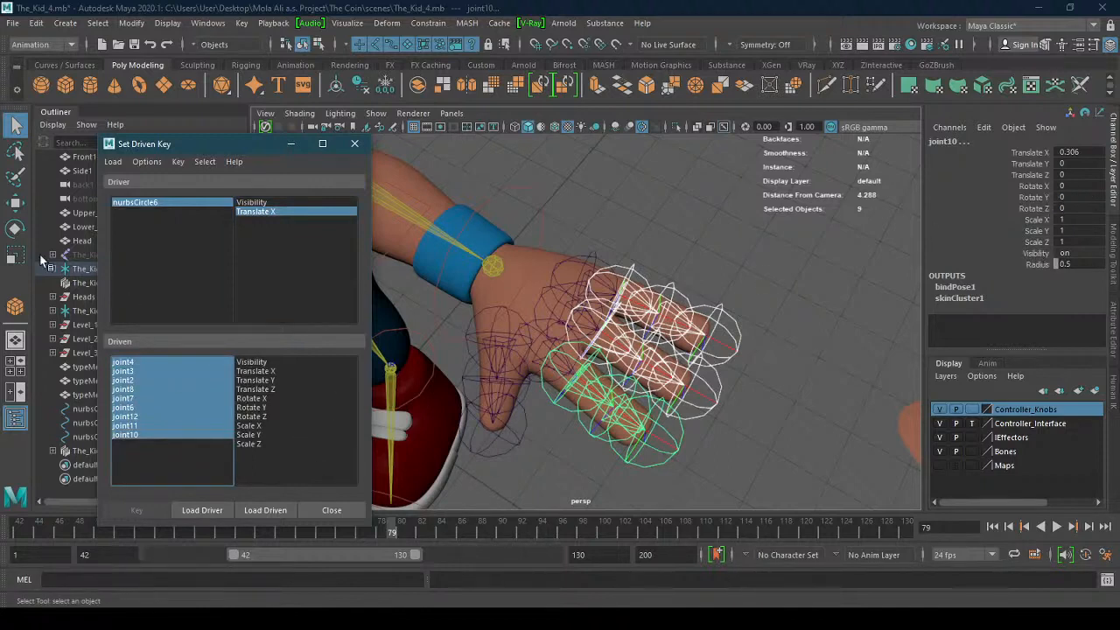
- Test rotating all nine finger joints slightly about Z to check the curling axis, and undo the rotation
click(15, 228)
drag(605, 375, 616, 386)
key(ctrl+z)
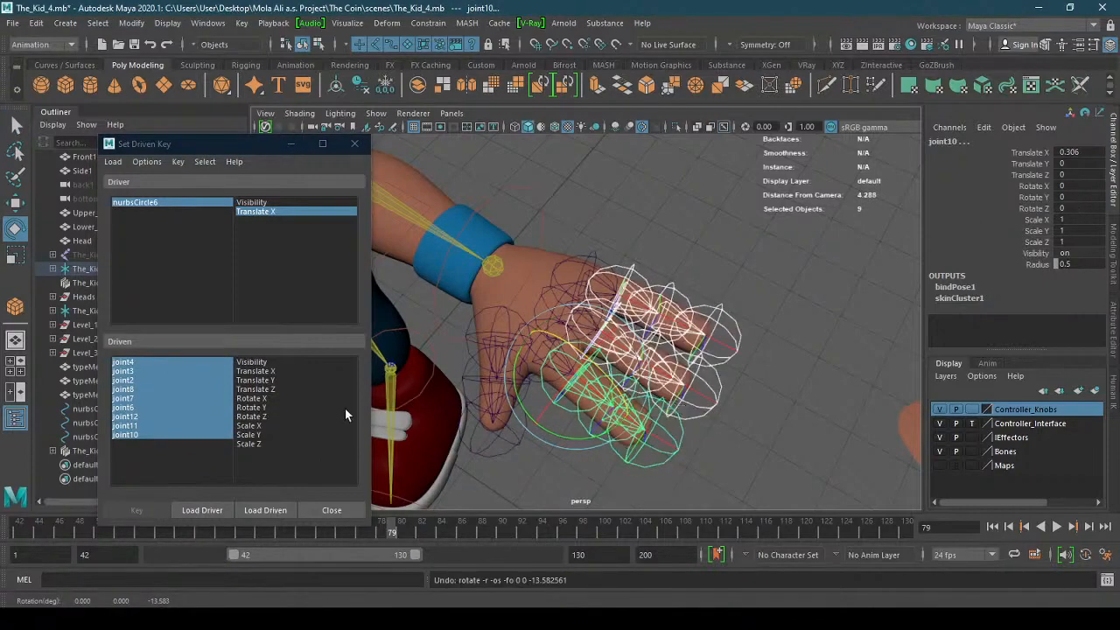
- Choose Rotate Z as the driven attribute and key the open-hand pose with the Fist circle at its starting position
click(266, 417)
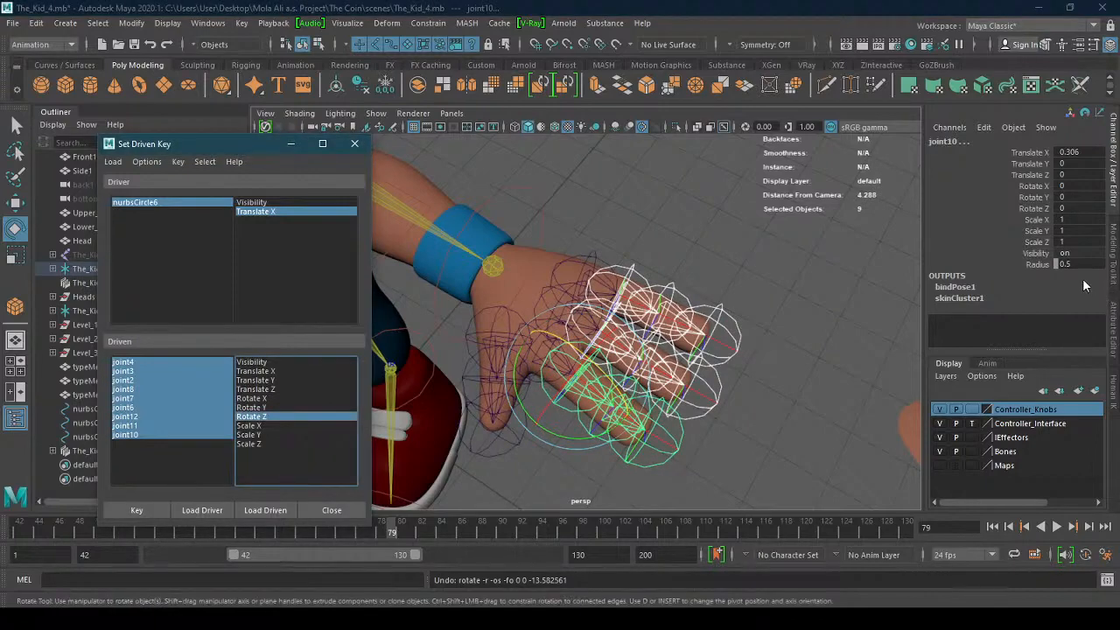
alt+drag(777, 324, 563, 213)
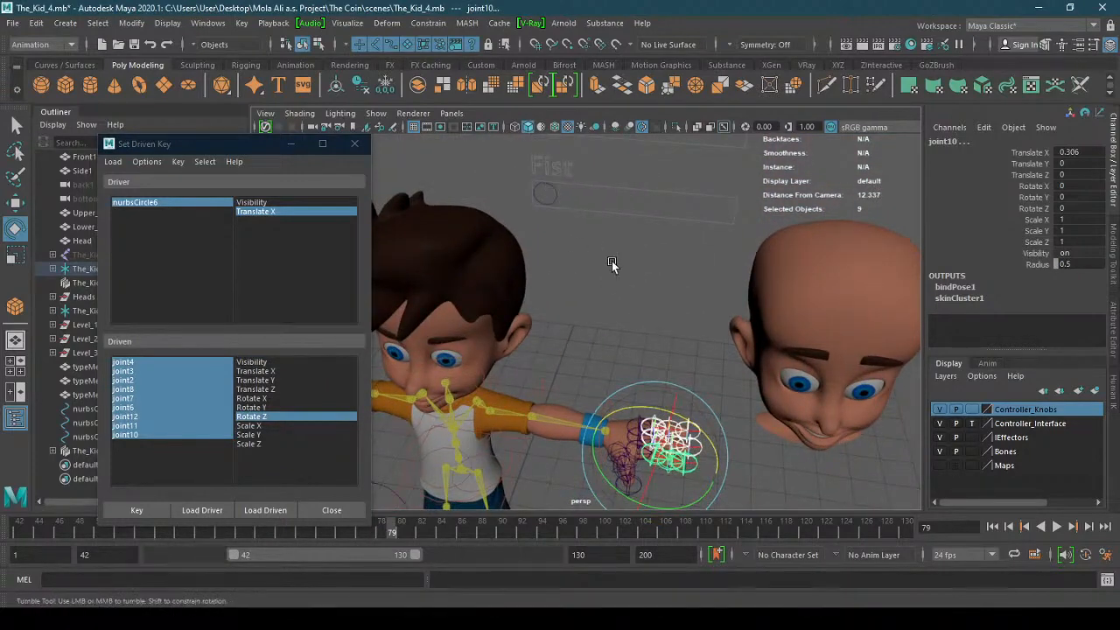
alt+right_drag(611, 261, 723, 314)
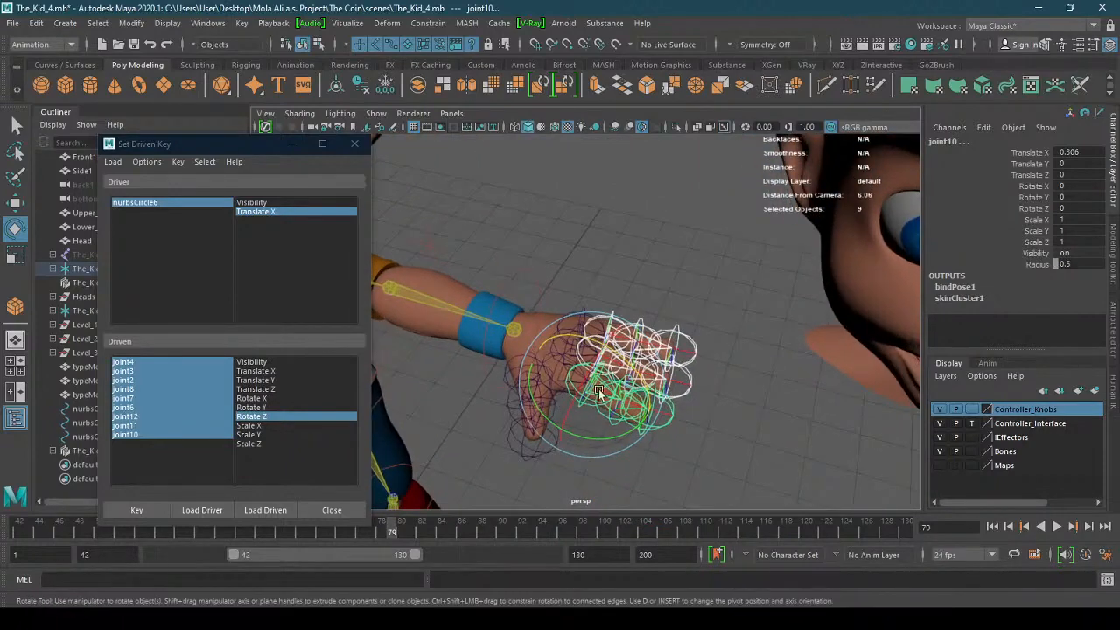
click(151, 511)
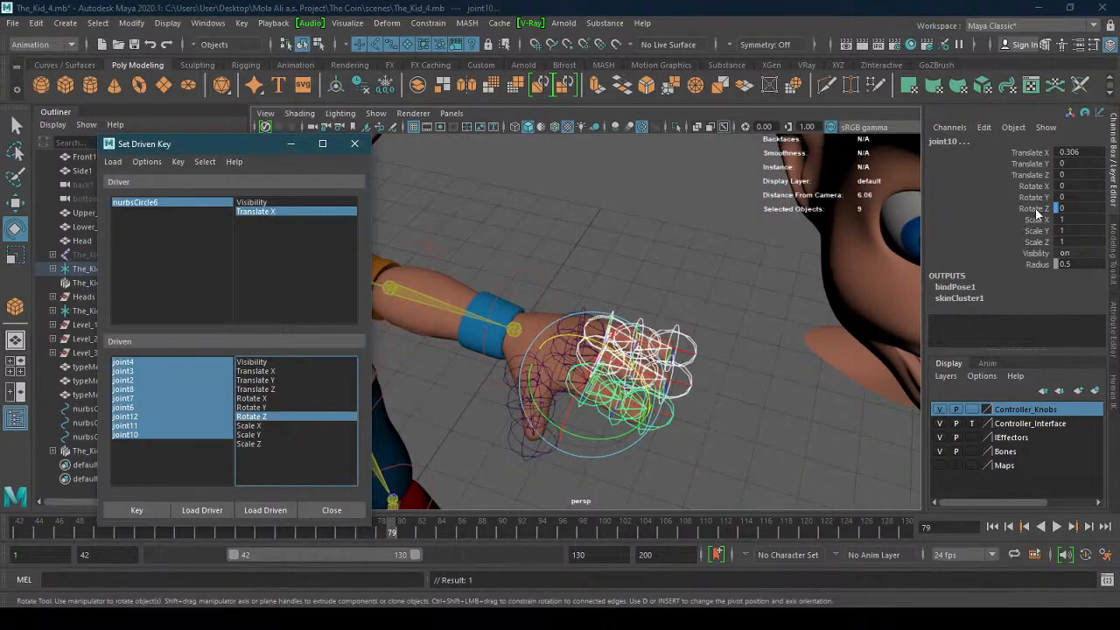
- Slide the Fist circle along X to the far end of its frame at 4.867
alt+right_drag(732, 327, 649, 327)
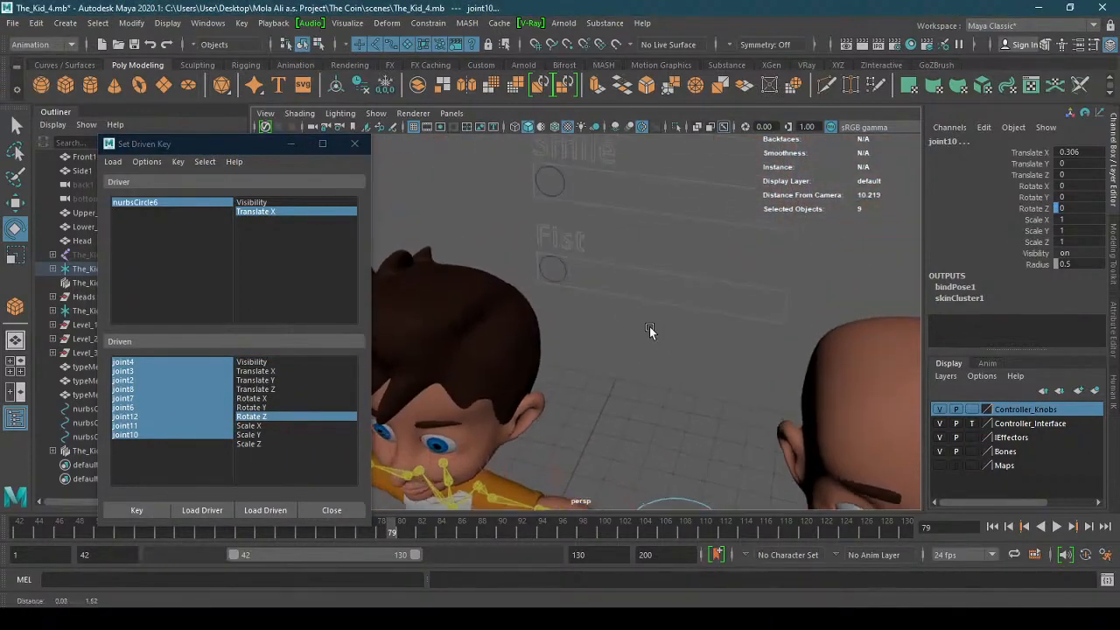
click(563, 266)
key(w)
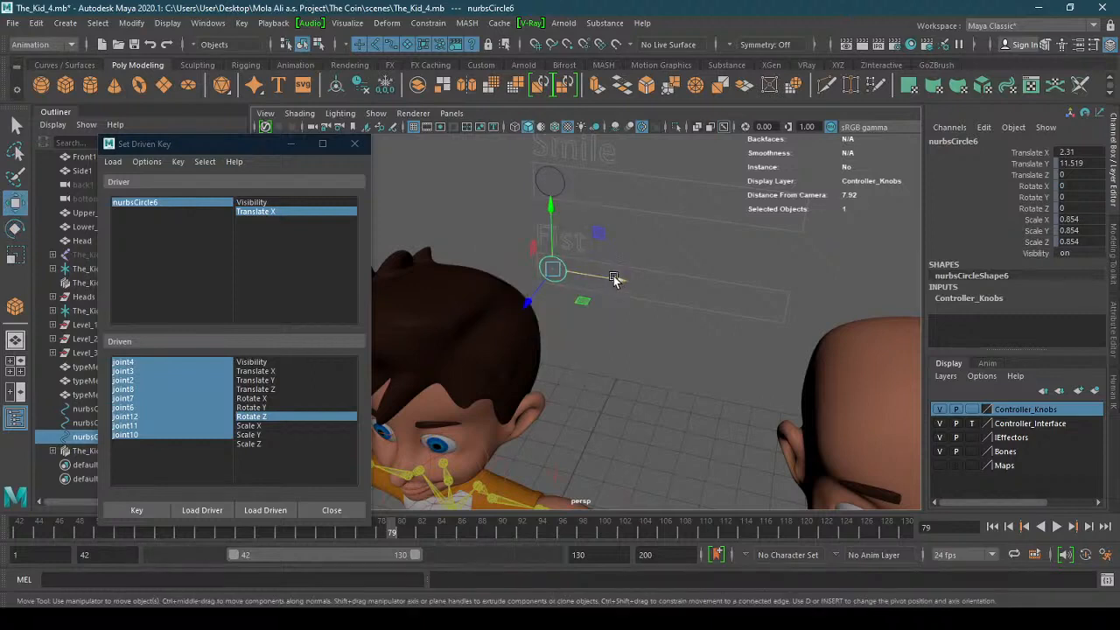
drag(614, 279, 915, 326)
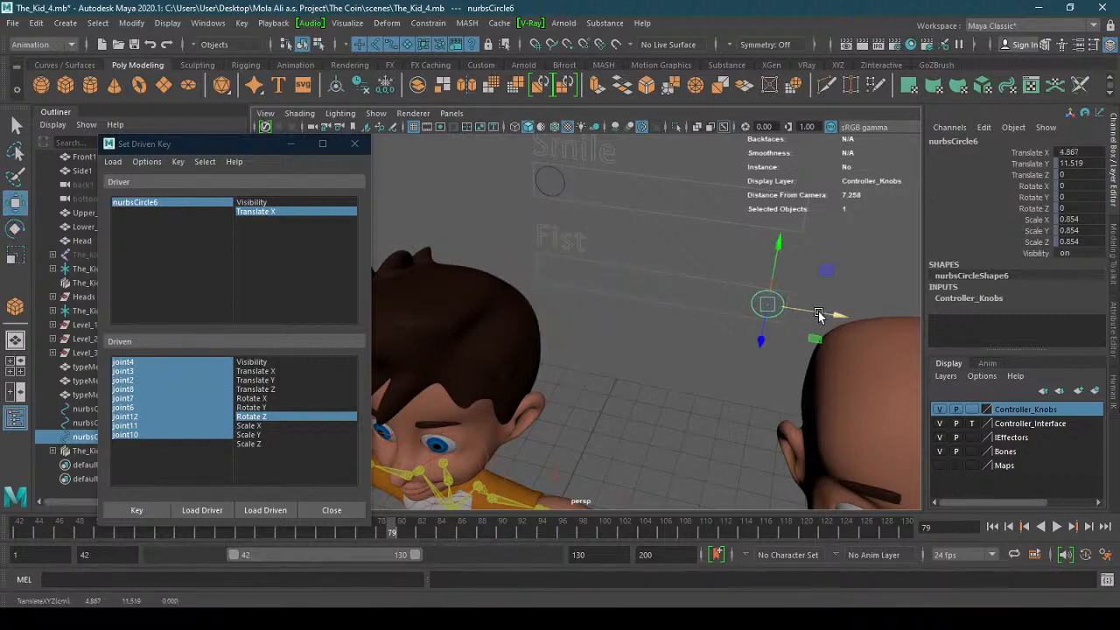
- Nudge the Fist circle to Translate X 4.88 and select all nine driven finger joints from the Set Driven Key window
drag(818, 315, 840, 315)
alt+drag(684, 406, 613, 289)
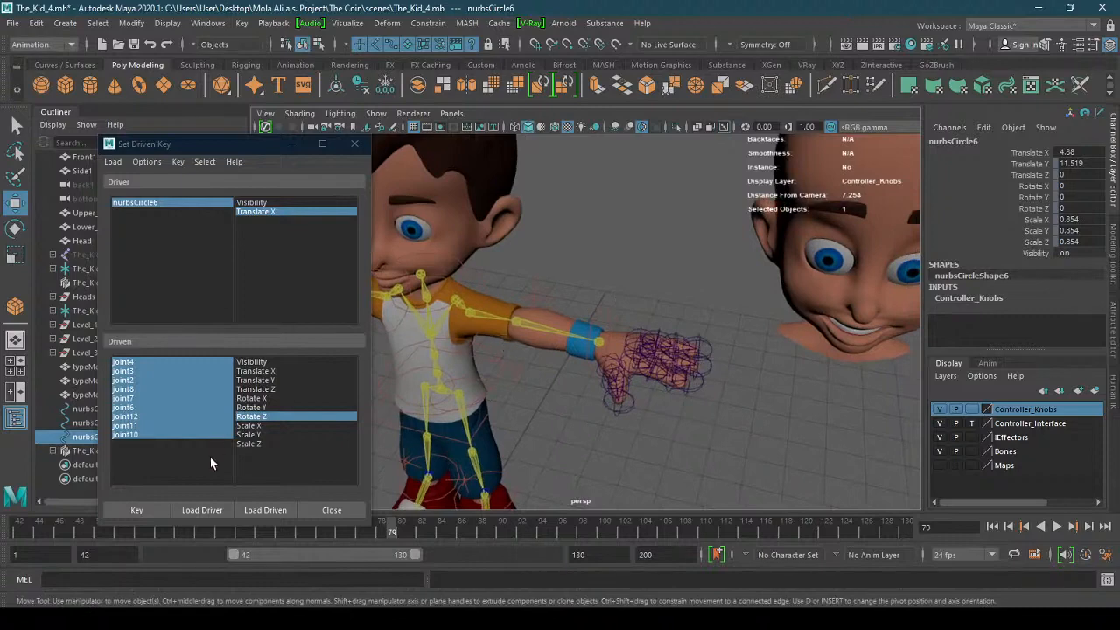
click(152, 370)
click(156, 363)
shift+click(171, 435)
alt+right_drag(663, 384, 735, 389)
alt+drag(735, 390, 439, 368)
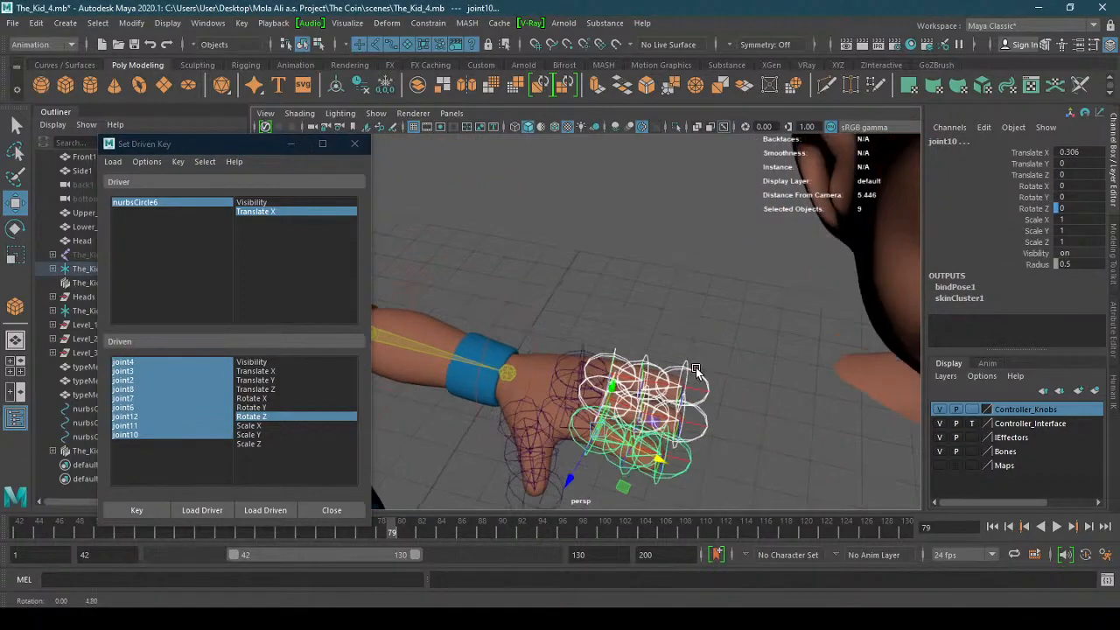
- Rotate all nine finger joints about Z to about -77 degrees to curl the fingers towards the palm
click(14, 232)
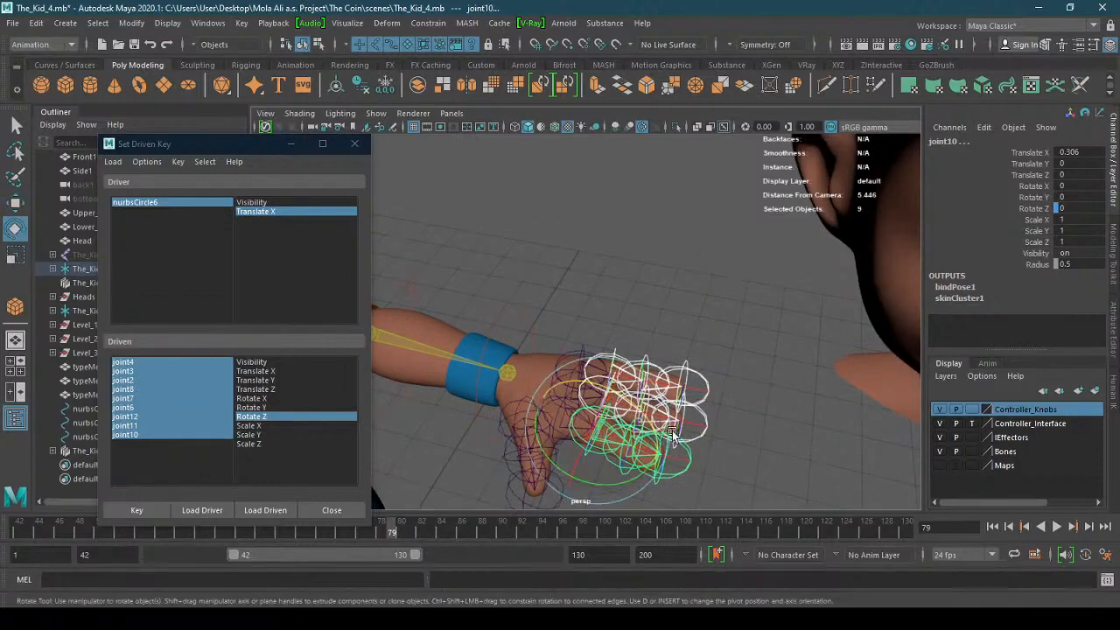
drag(697, 445, 648, 357)
alt+right_drag(648, 357, 725, 344)
alt+drag(724, 344, 685, 356)
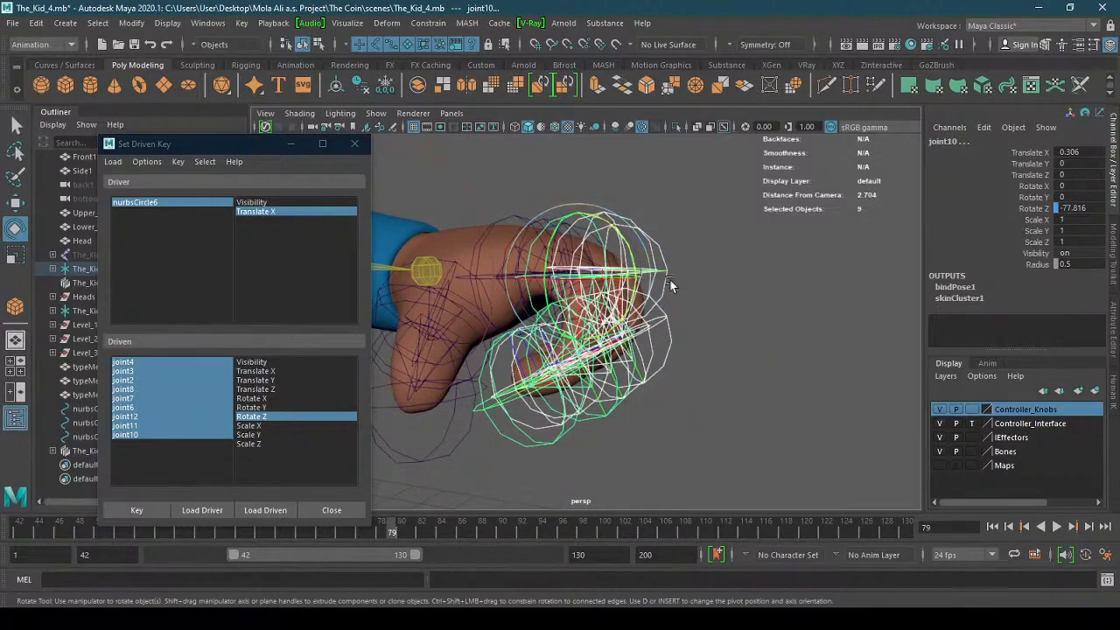
alt+drag(672, 285, 658, 308)
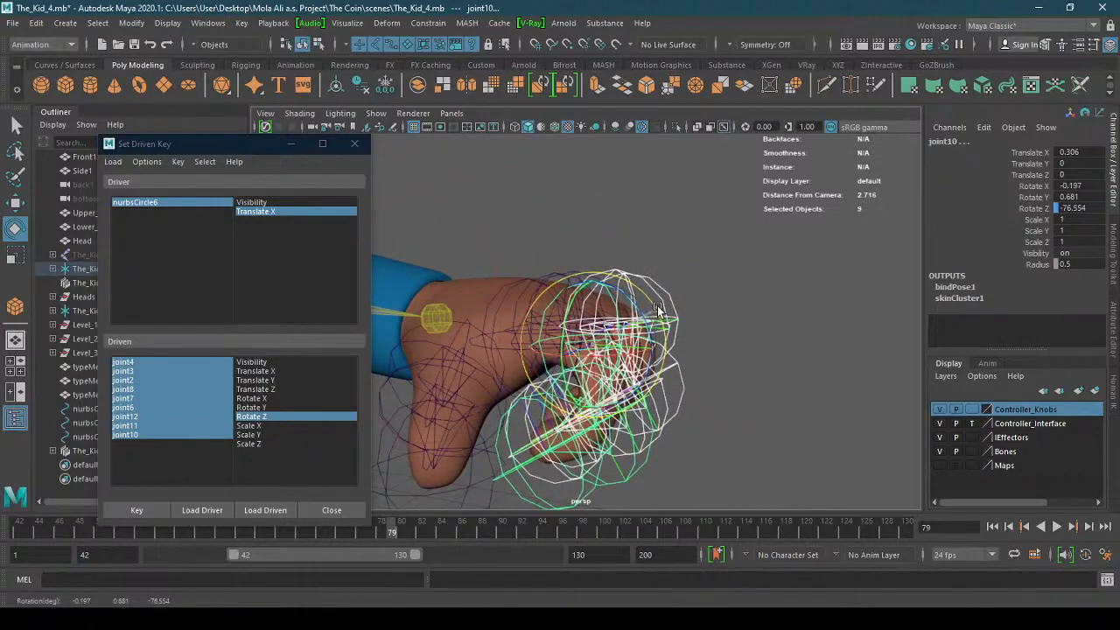
alt+drag(757, 399, 706, 357)
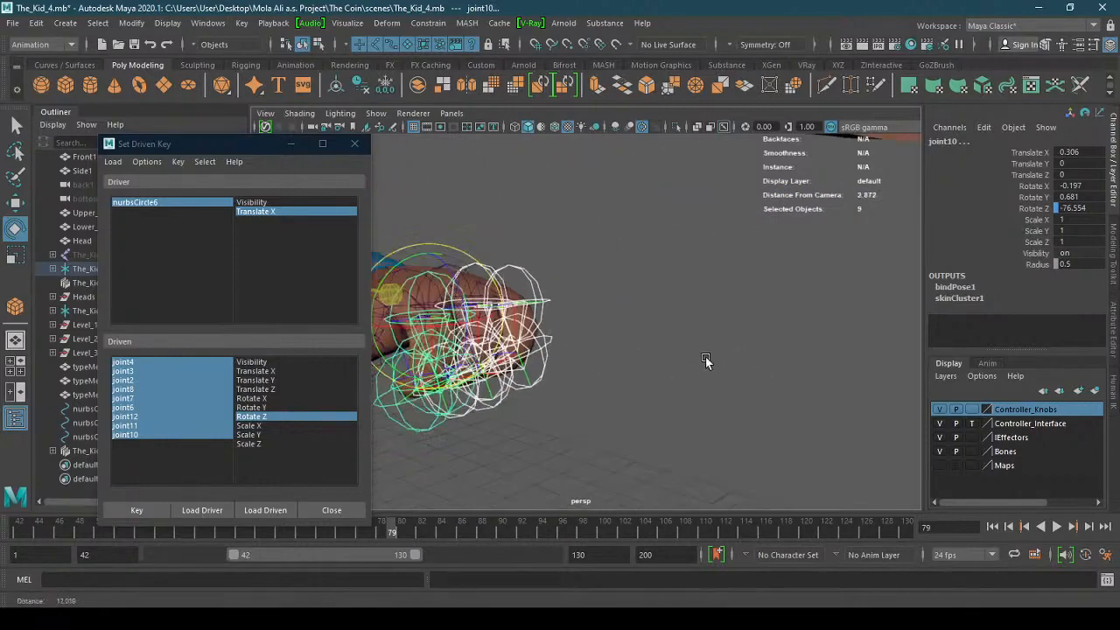
alt+right_drag(706, 357, 674, 367)
mouse_move(668, 371)
alt+mouse_down()
mouse_move(690, 323)
mouse_move(680, 357)
alt+mouse_up()
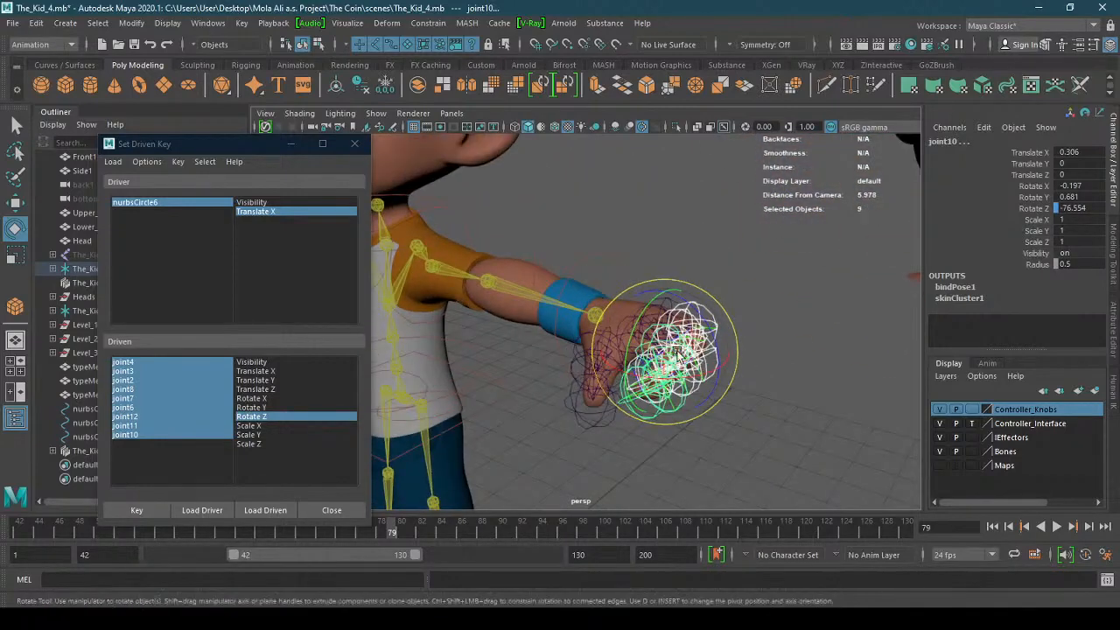
alt+right_drag(680, 357, 710, 352)
alt+drag(711, 352, 691, 347)
- Deselect joint10, joint11 and joint12 and curl the remaining six finger joints further about Z to about -93 degrees
click(16, 128)
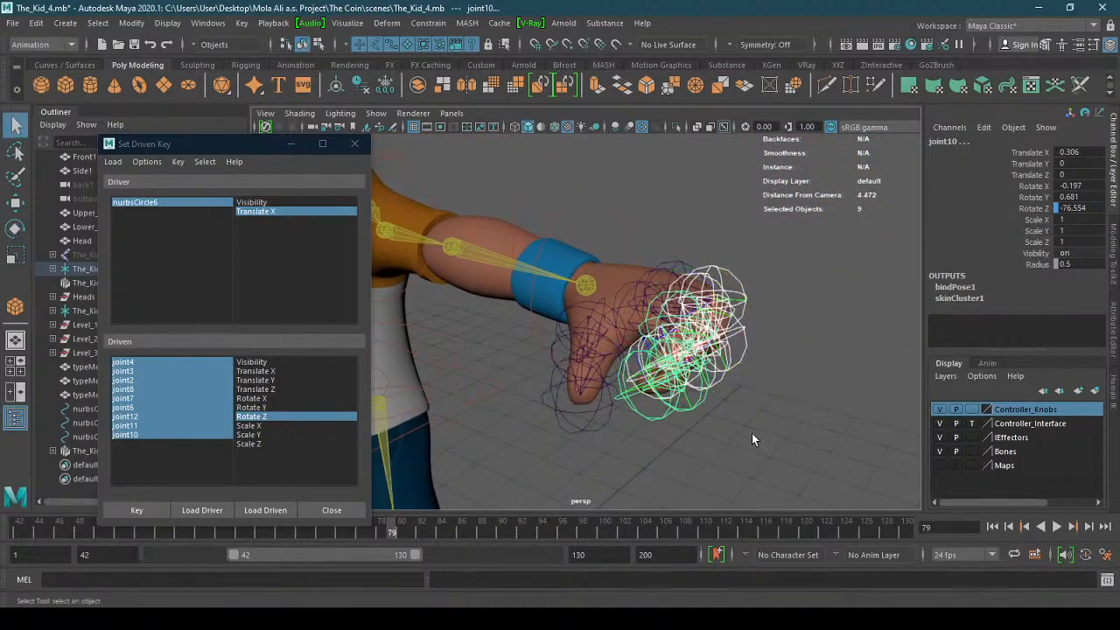
ctrl+click(176, 433)
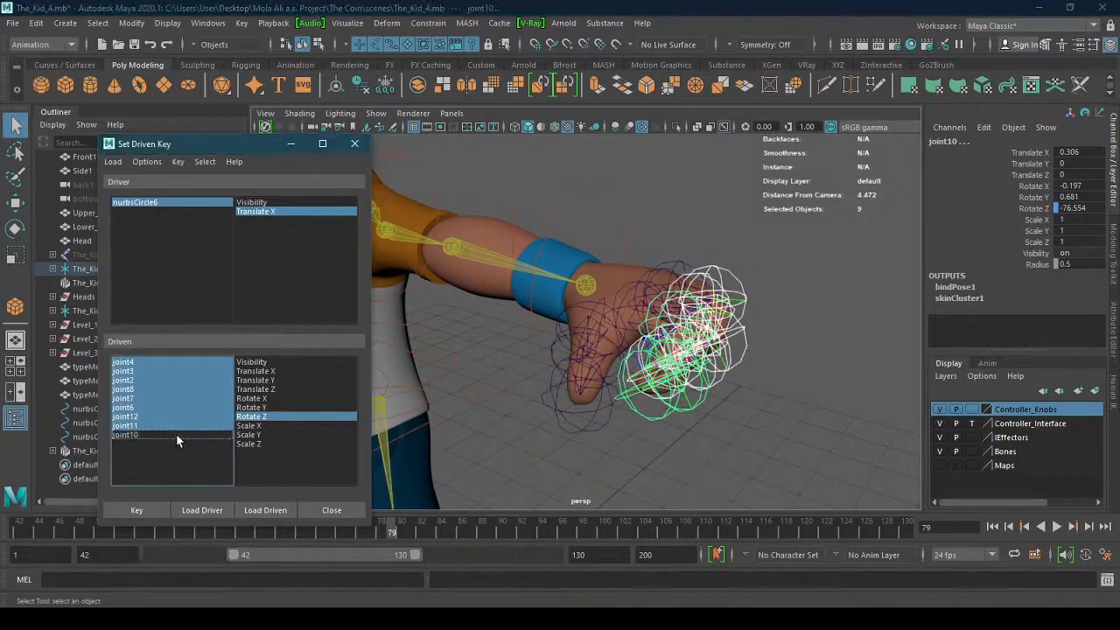
ctrl+click(176, 425)
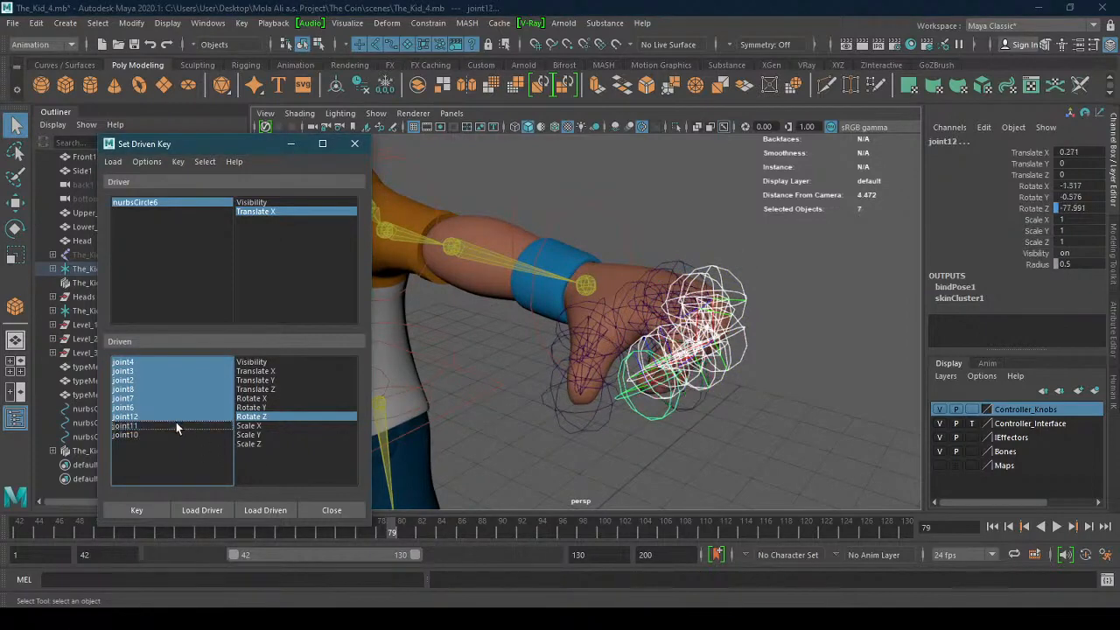
ctrl+click(172, 416)
alt+drag(708, 419, 638, 399)
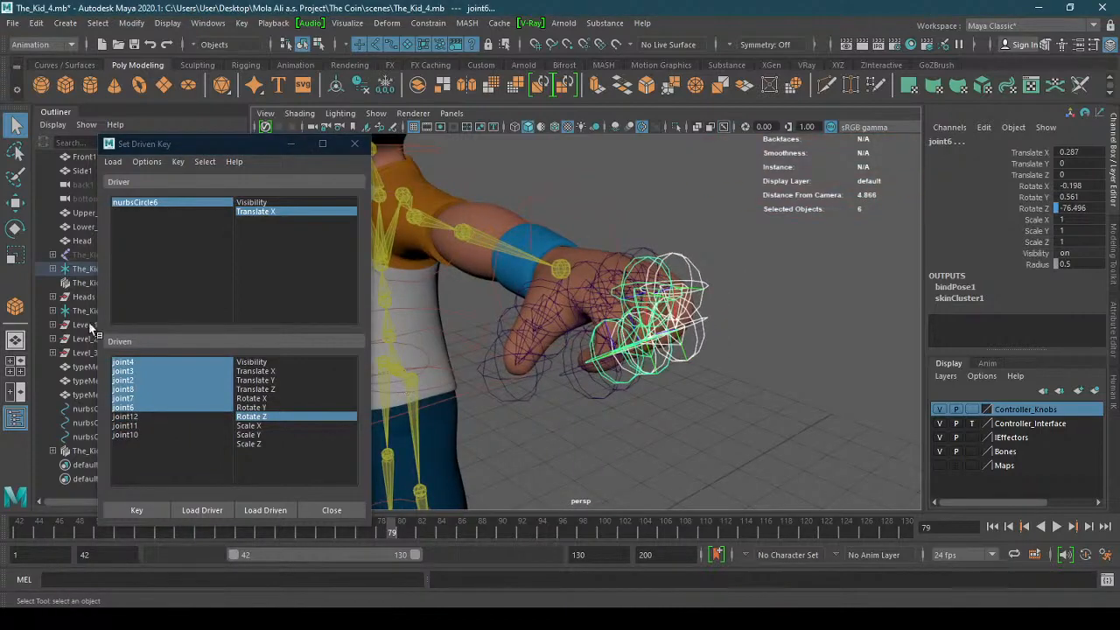
click(15, 229)
alt+drag(665, 293, 717, 324)
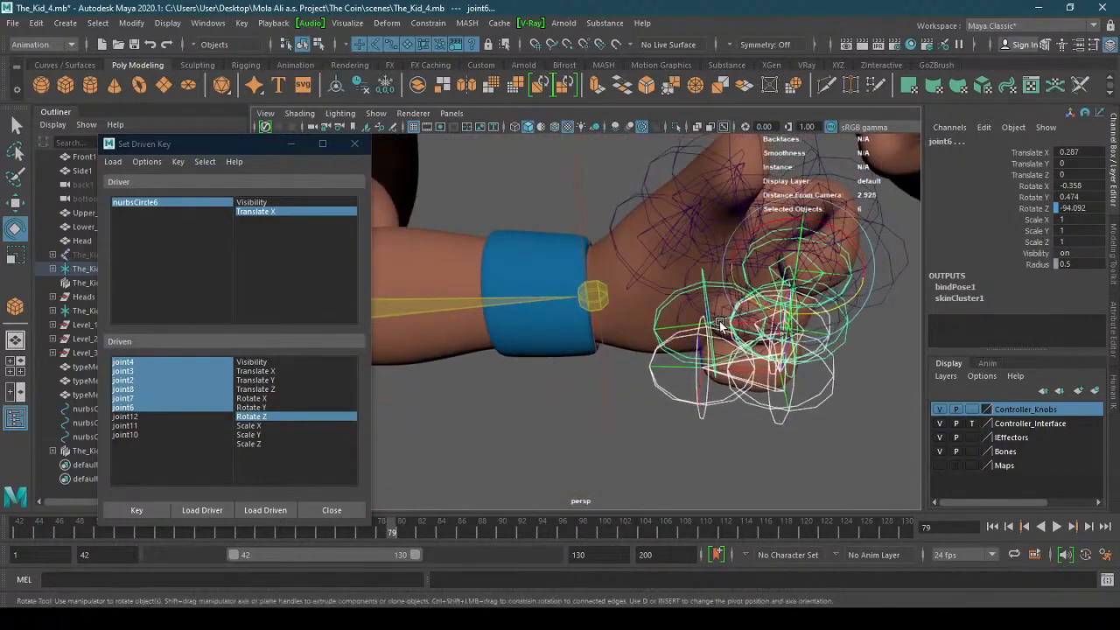
drag(836, 317, 851, 357)
alt+right_drag(852, 357, 782, 265)
alt+drag(781, 265, 796, 219)
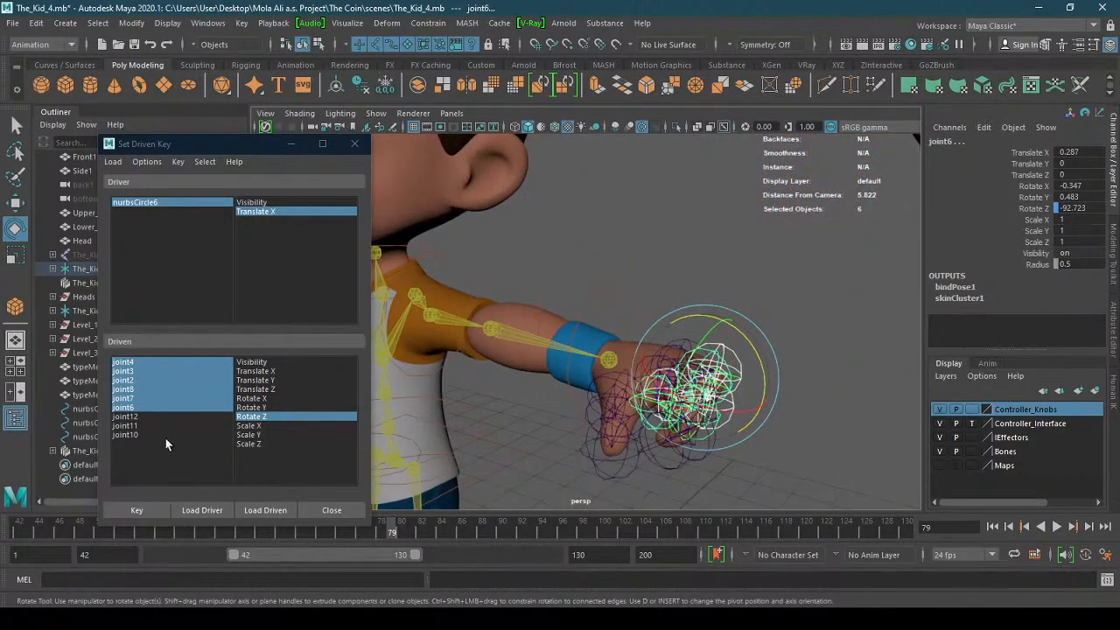
- Reselect all nine driven finger joints and key their Rotate Z fist pose against the Fist circle's Translate X
drag(162, 432, 161, 428)
click(162, 363)
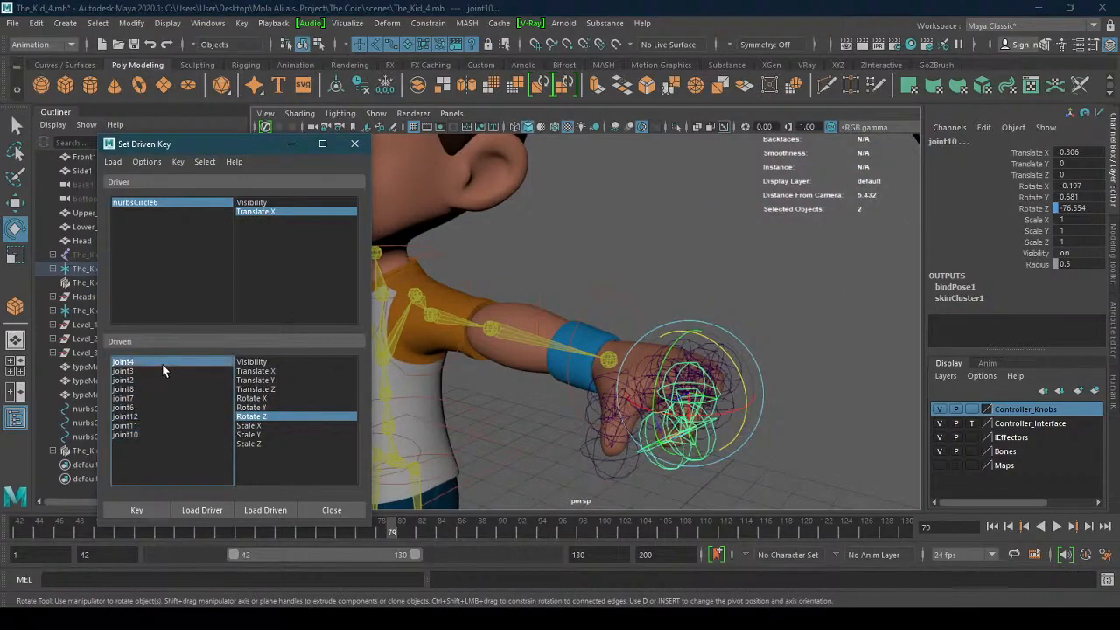
shift+click(173, 435)
alt+drag(821, 403, 761, 367)
mouse_move(761, 367)
alt+right_down()
mouse_move(781, 316)
mouse_move(758, 350)
alt+right_up()
alt+middle_drag(758, 352, 758, 359)
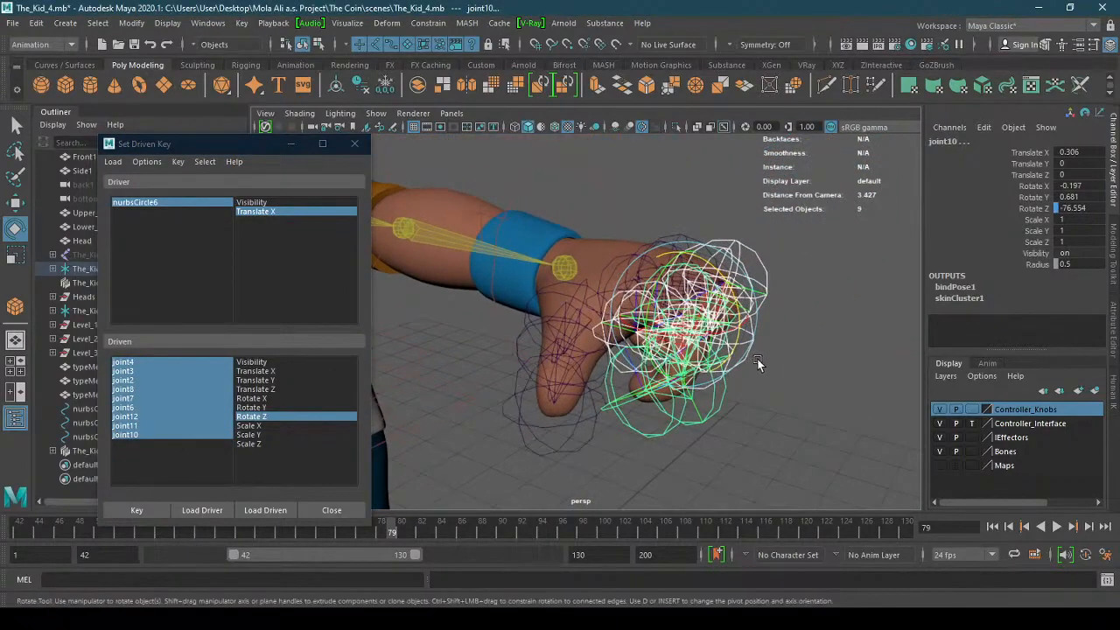
alt+drag(758, 360, 708, 368)
alt+right_drag(709, 368, 692, 381)
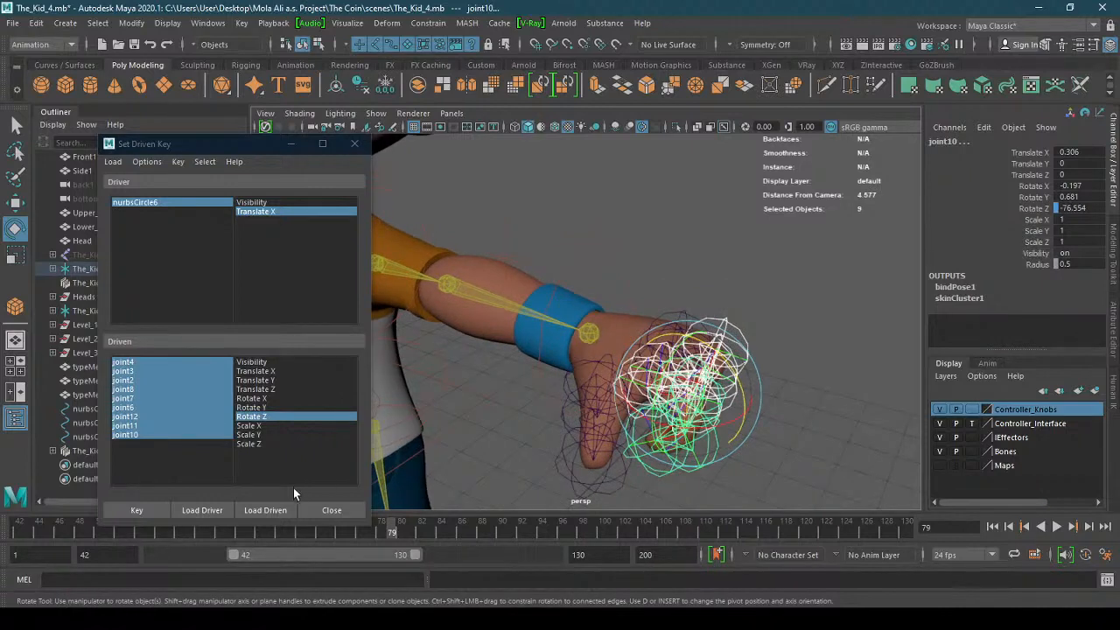
click(137, 510)
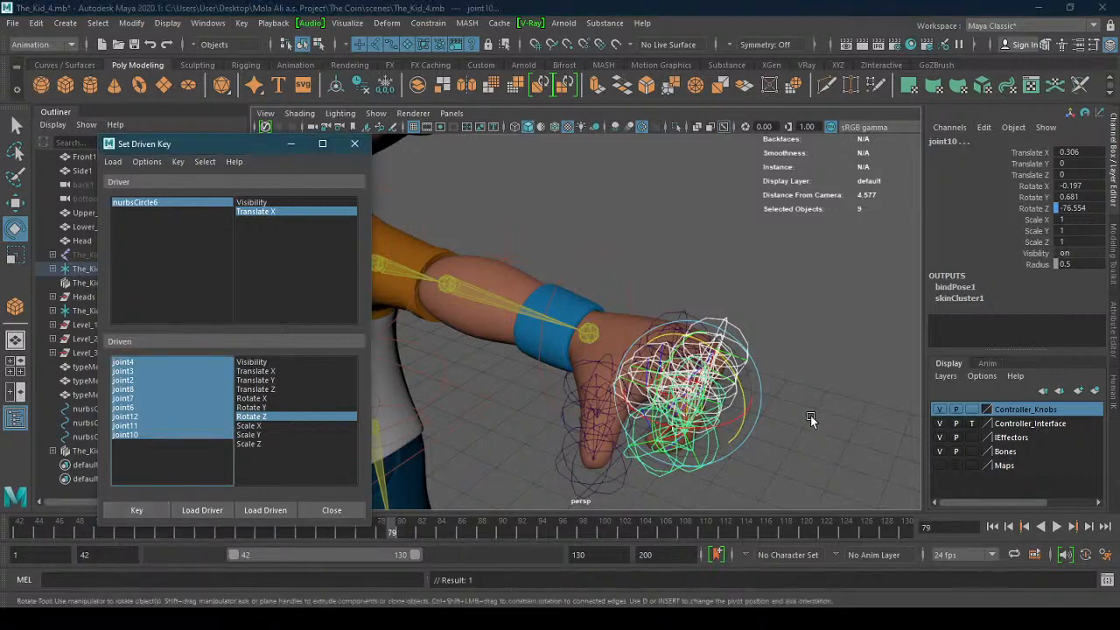
- Test the finger curl with the Fist circle, return it to its starting Translate X of 2.31 and save the scene
click(15, 202)
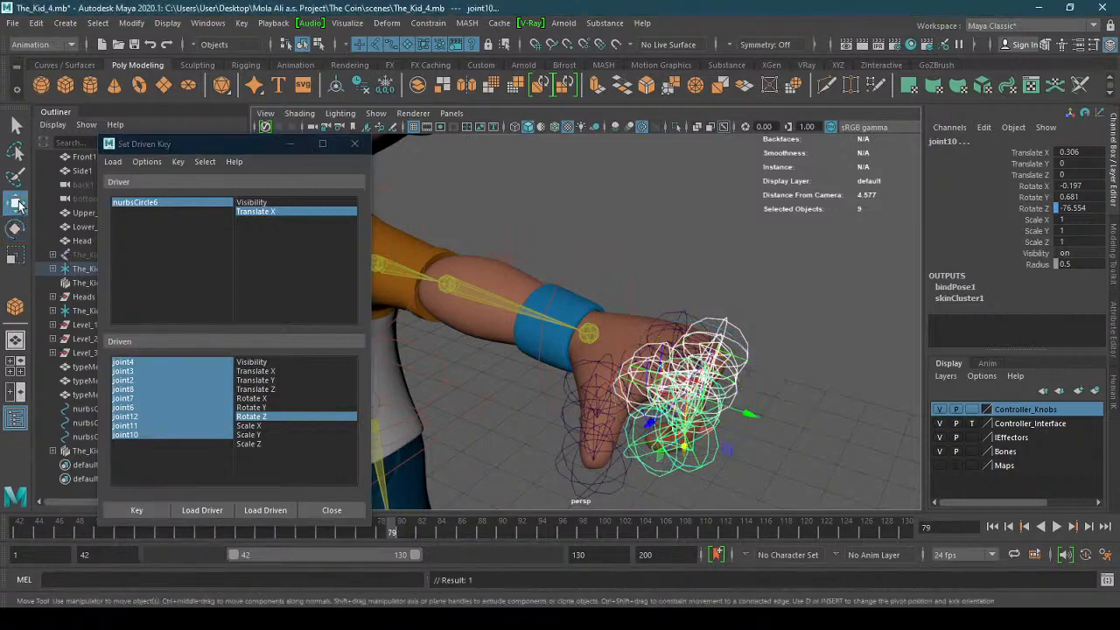
click(797, 325)
alt+right_drag(797, 325, 630, 362)
alt+middle_drag(630, 362, 682, 409)
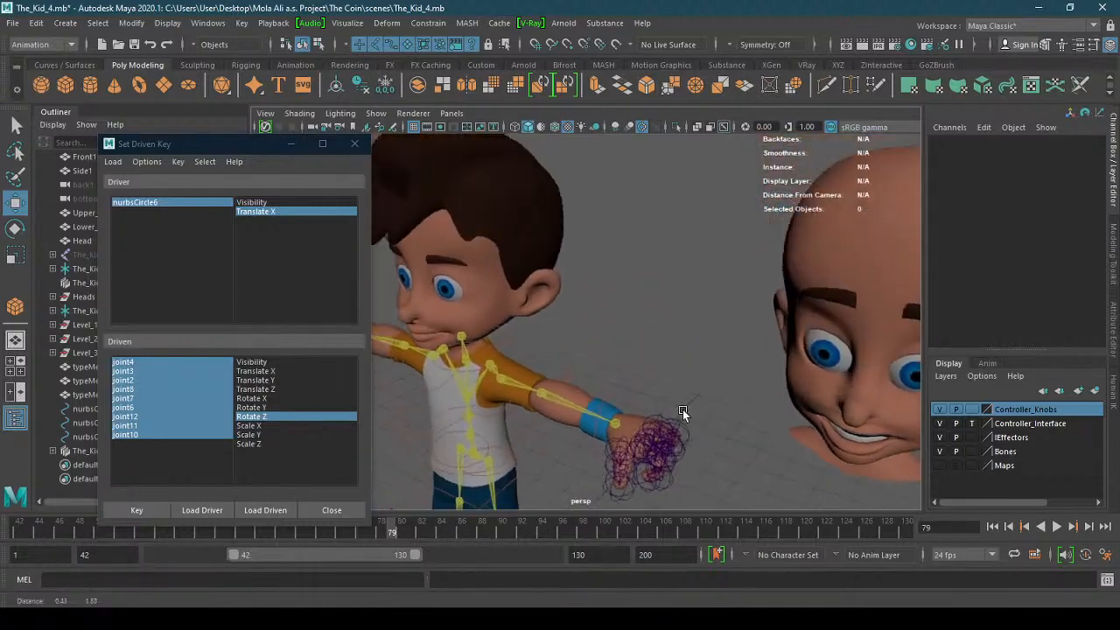
alt+right_drag(683, 410, 648, 355)
alt+drag(648, 354, 681, 301)
alt+right_drag(681, 301, 661, 317)
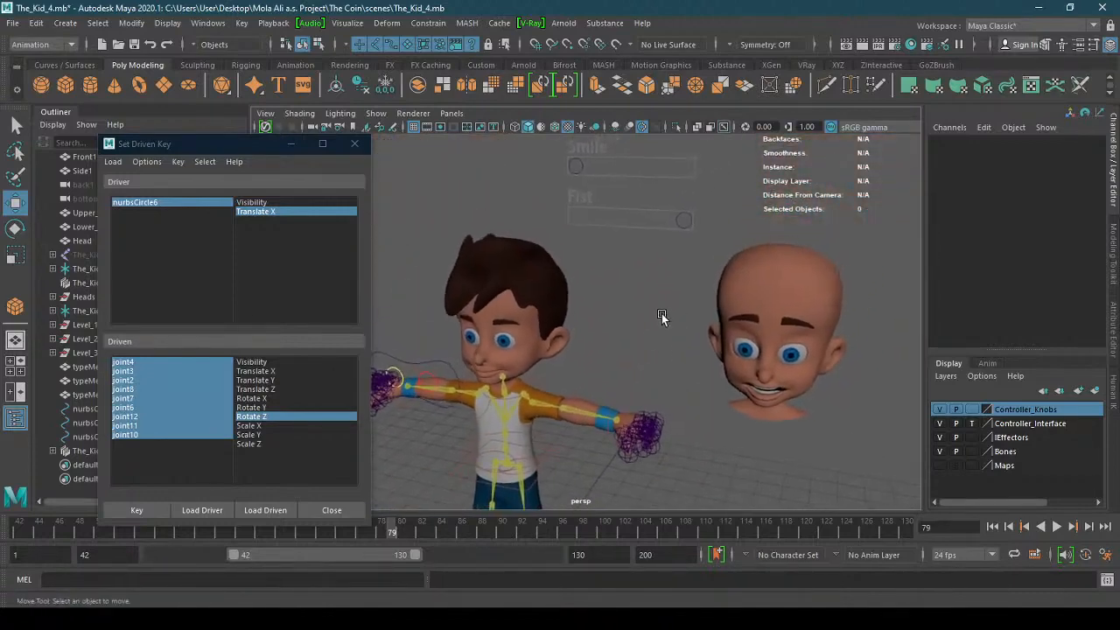
click(680, 219)
drag(756, 227, 688, 220)
key(ctrl+z)
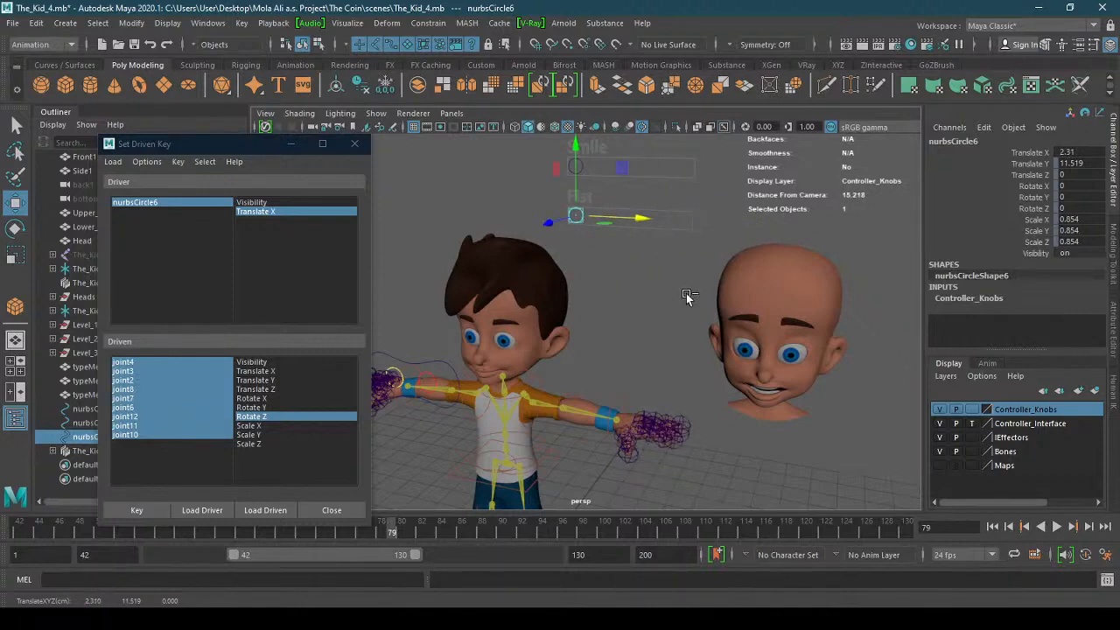
key(ctrl+s)
- Select the three thumb joints, joint15, joint14 and joint13, on the character's hand
alt+middle_drag(640, 408, 643, 368)
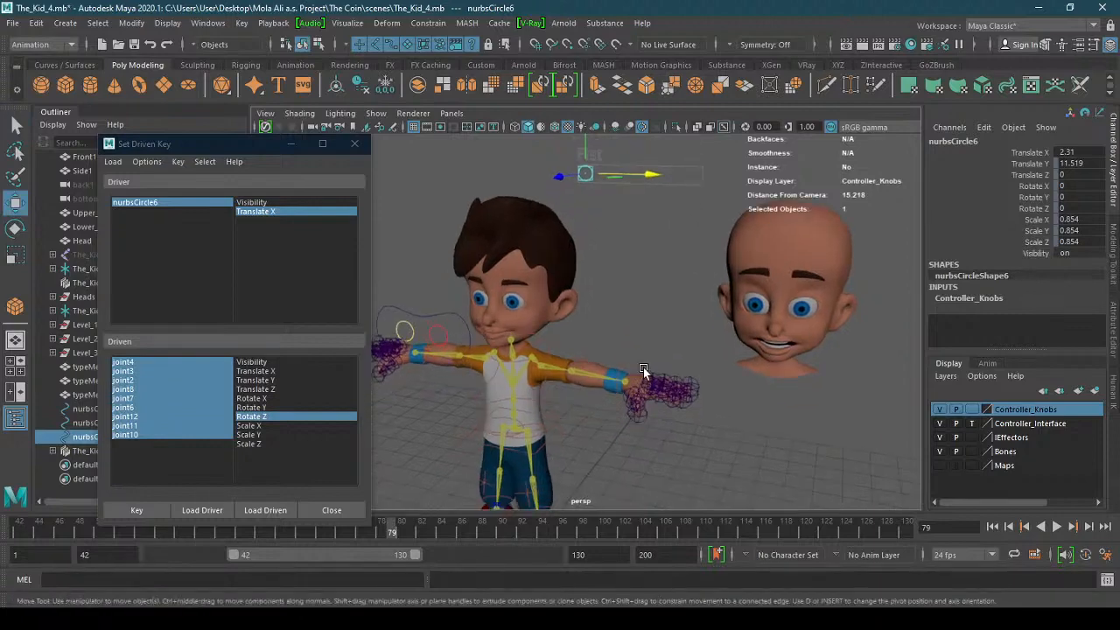
alt+right_drag(644, 367, 736, 353)
alt+drag(736, 353, 670, 352)
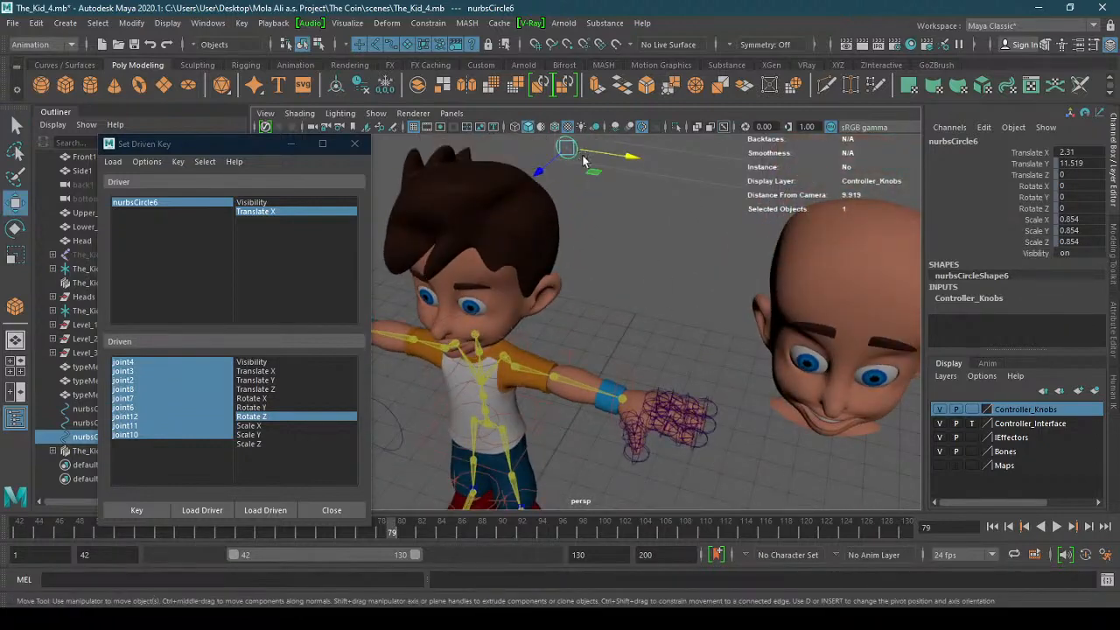
alt+right_drag(632, 364, 753, 337)
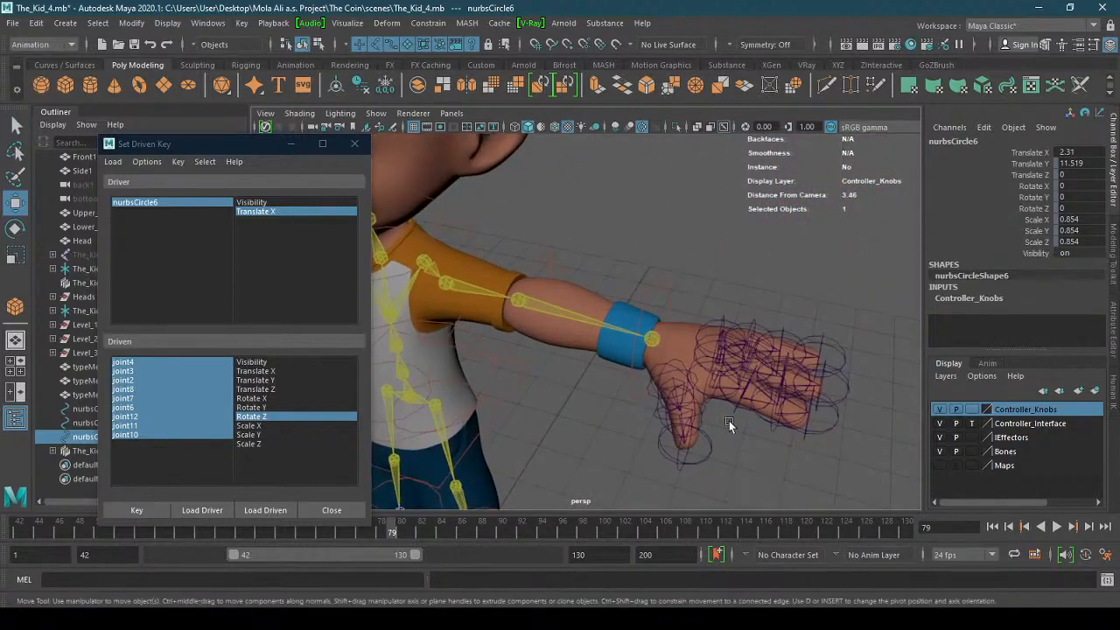
key(q)
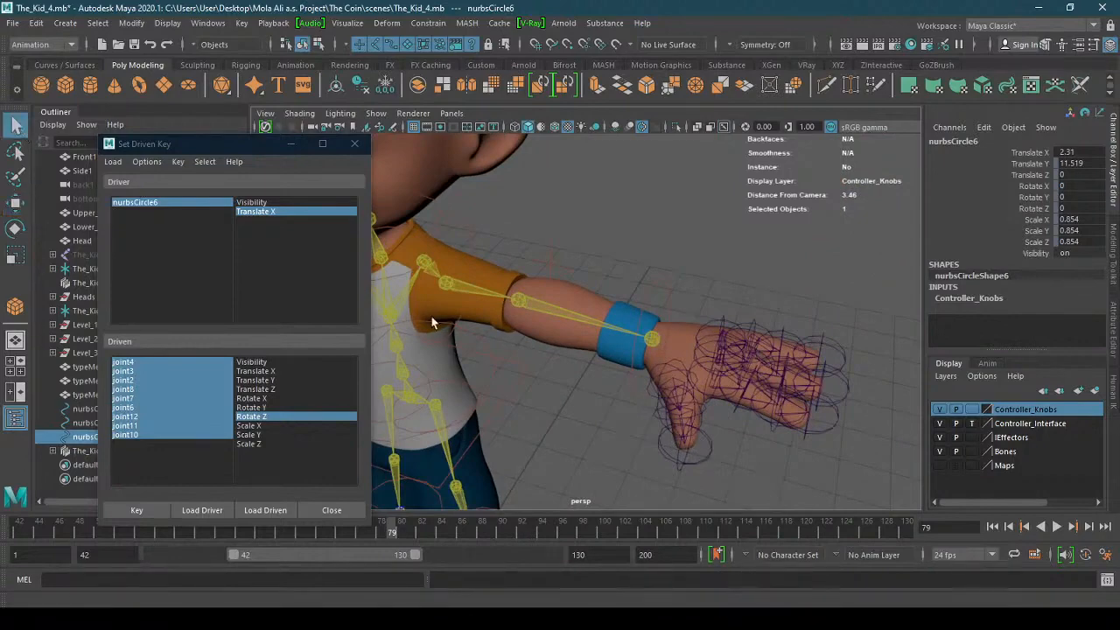
click(652, 394)
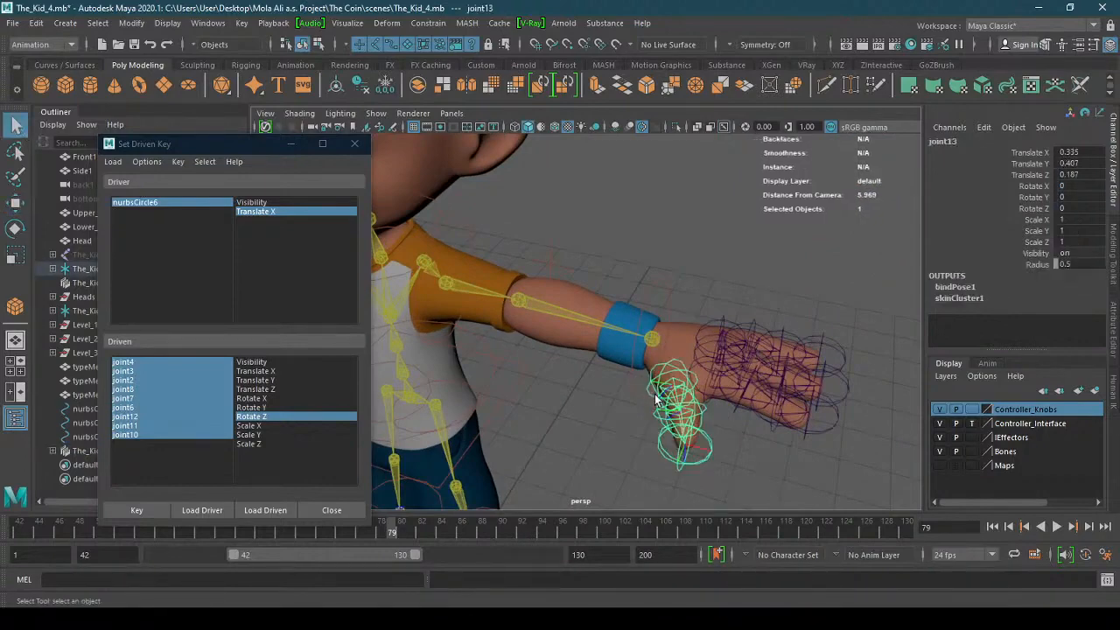
click(705, 461)
scroll(718, 451, up, 5)
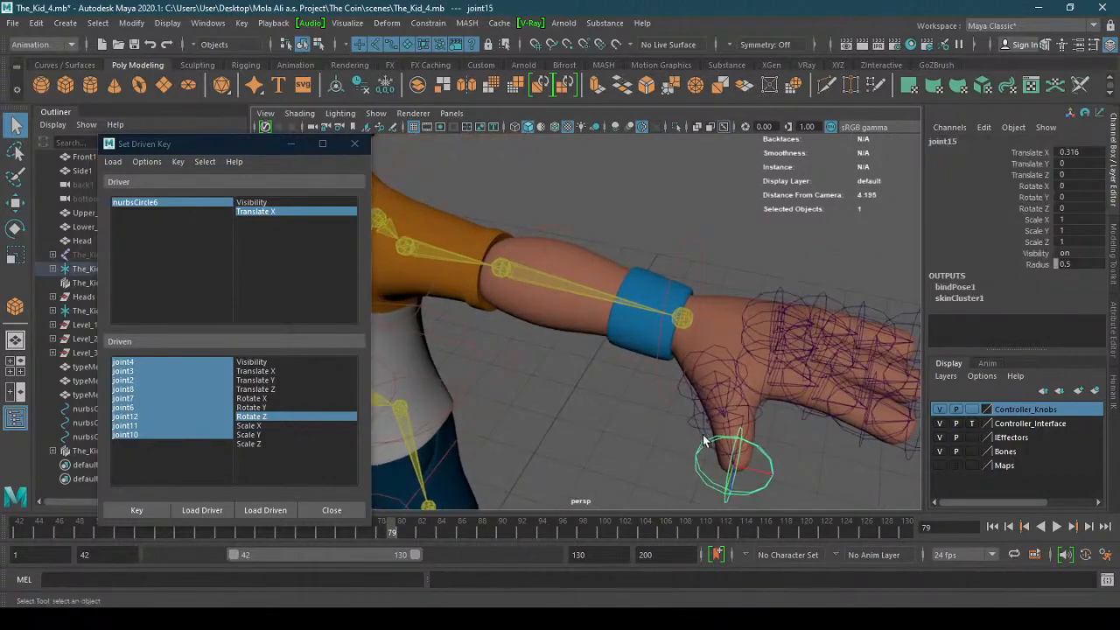
shift+click(703, 429)
shift+click(684, 398)
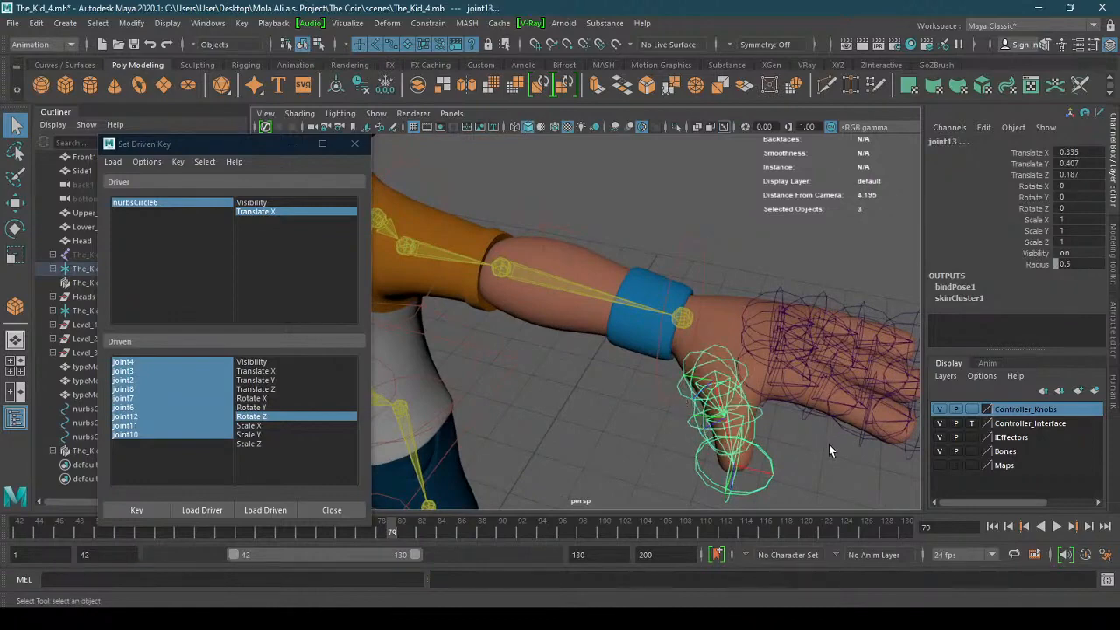
- Load the three thumb joints as driven objects and highlight all of them in the Set Driven Key window
click(269, 511)
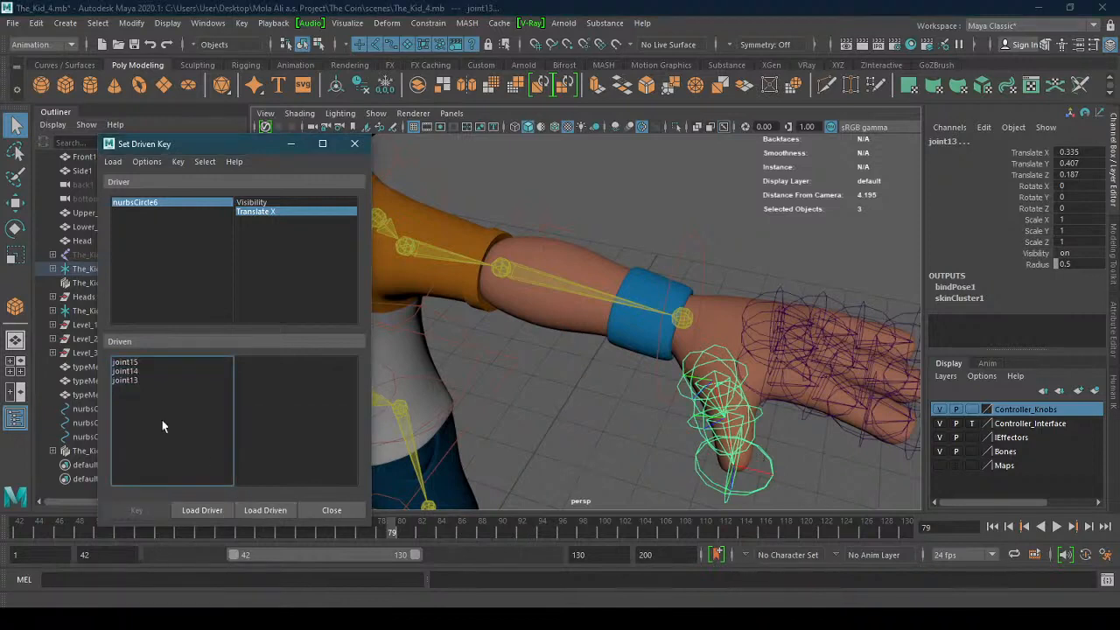
click(152, 369)
click(152, 363)
shift+click(147, 378)
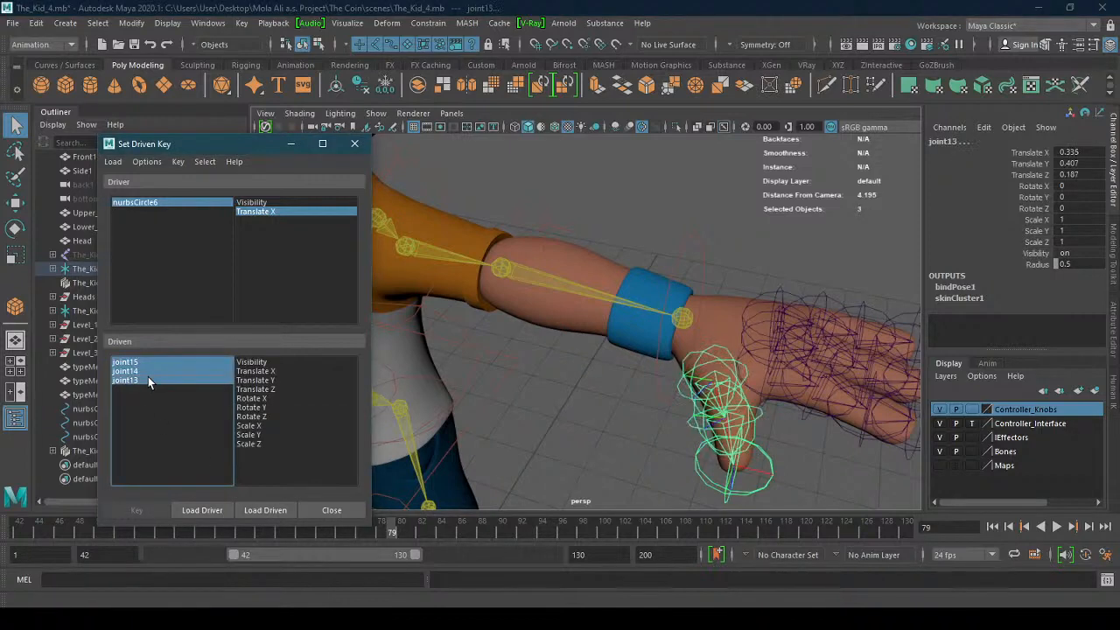
- Choose Rotate X, Y and Z as the driven attributes and key the open thumb pose with the Fist circle at its start
drag(278, 398, 278, 413)
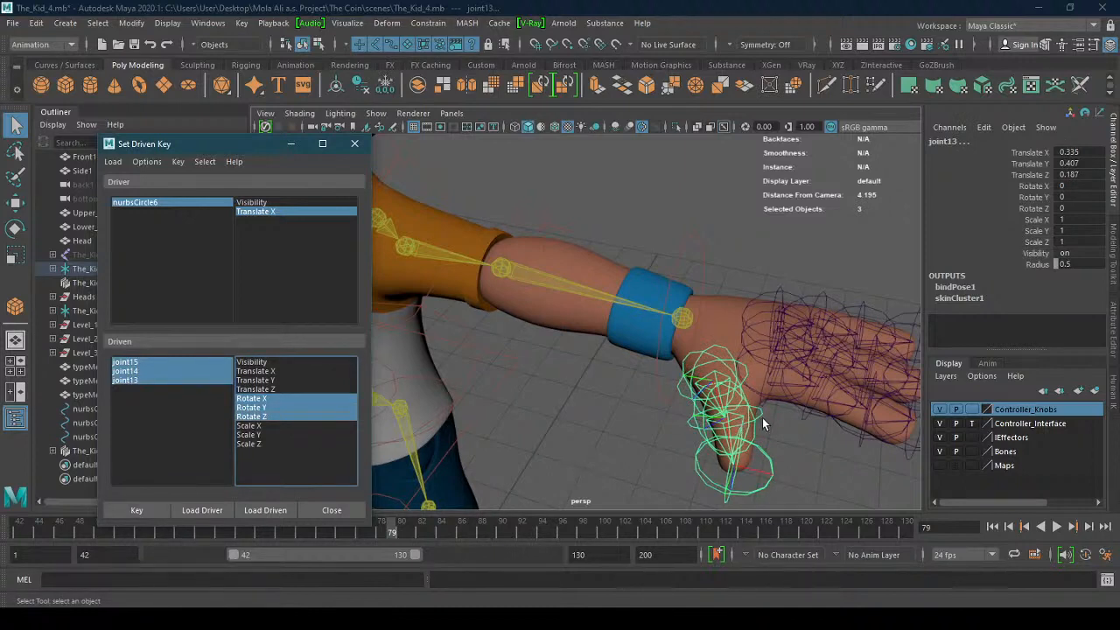
scroll(762, 418, down, 8)
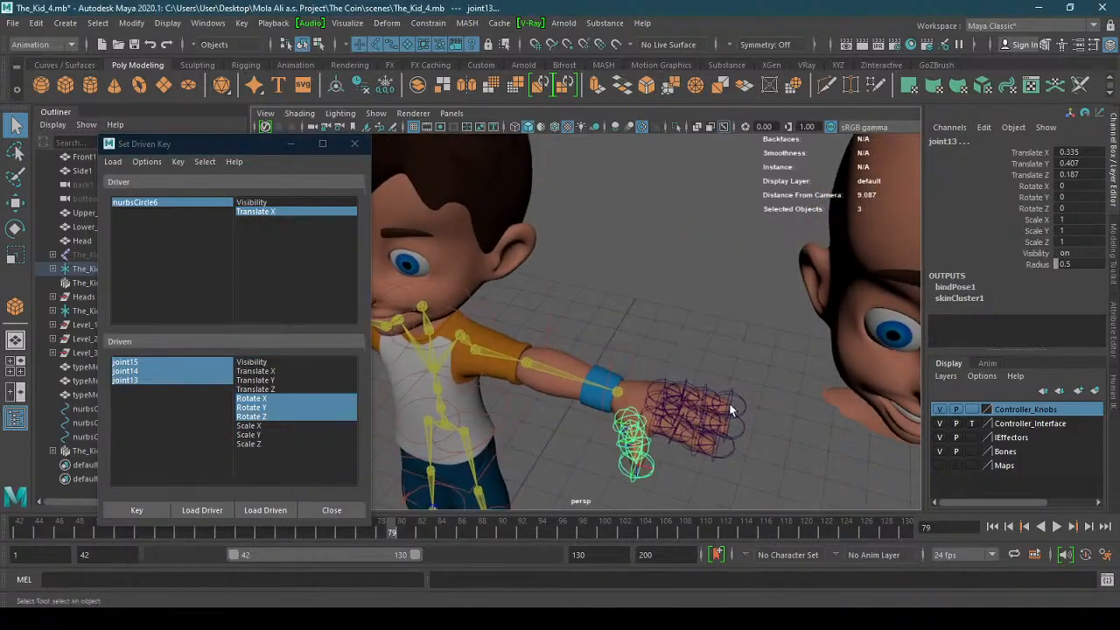
scroll(729, 408, down, 4)
alt+drag(671, 399, 673, 377)
alt+middle_drag(673, 324, 669, 399)
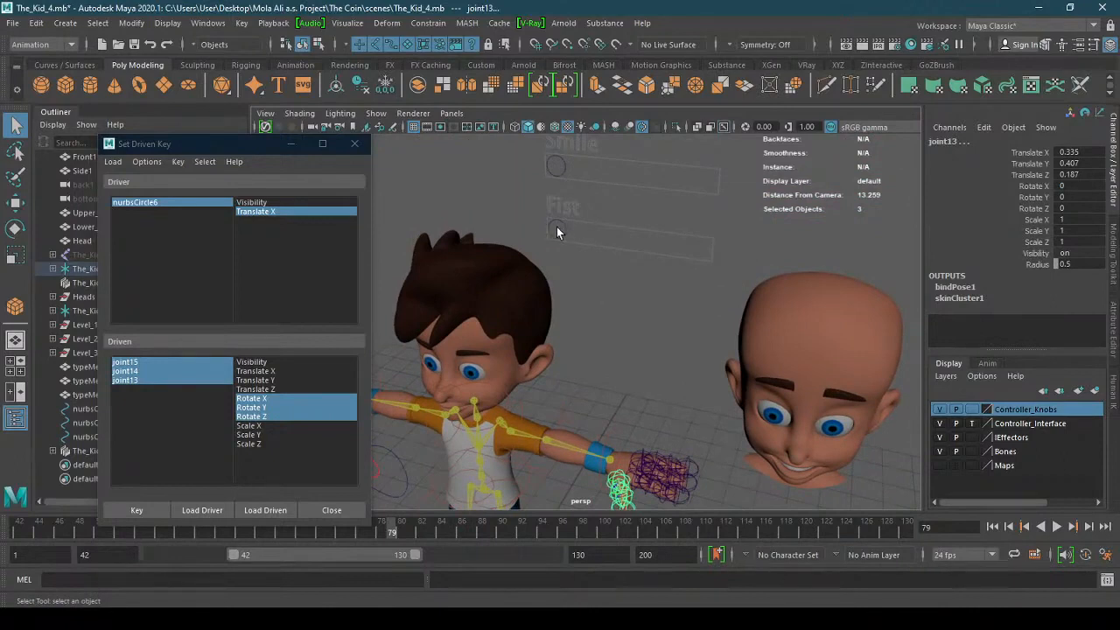
alt+middle_drag(667, 318, 667, 282)
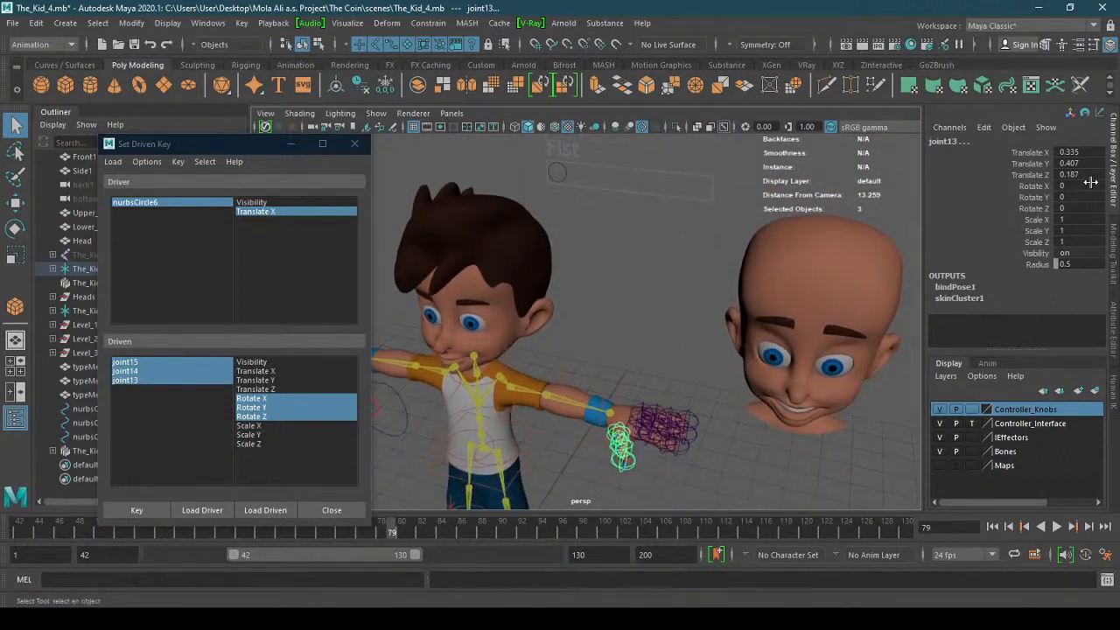
click(137, 509)
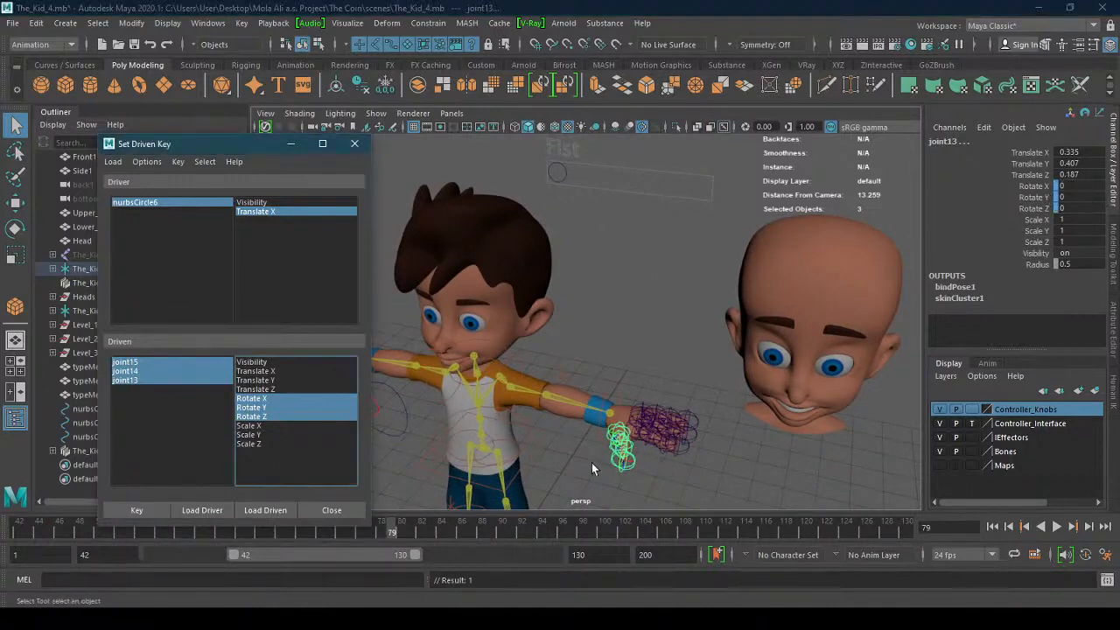
- Slide the Fist circle along its slider to the closed end, at a Translate X of 4.88
alt+right_drag(591, 462, 667, 438)
alt+middle_drag(668, 438, 662, 418)
alt+right_drag(610, 357, 603, 260)
alt+middle_drag(604, 260, 592, 304)
click(544, 233)
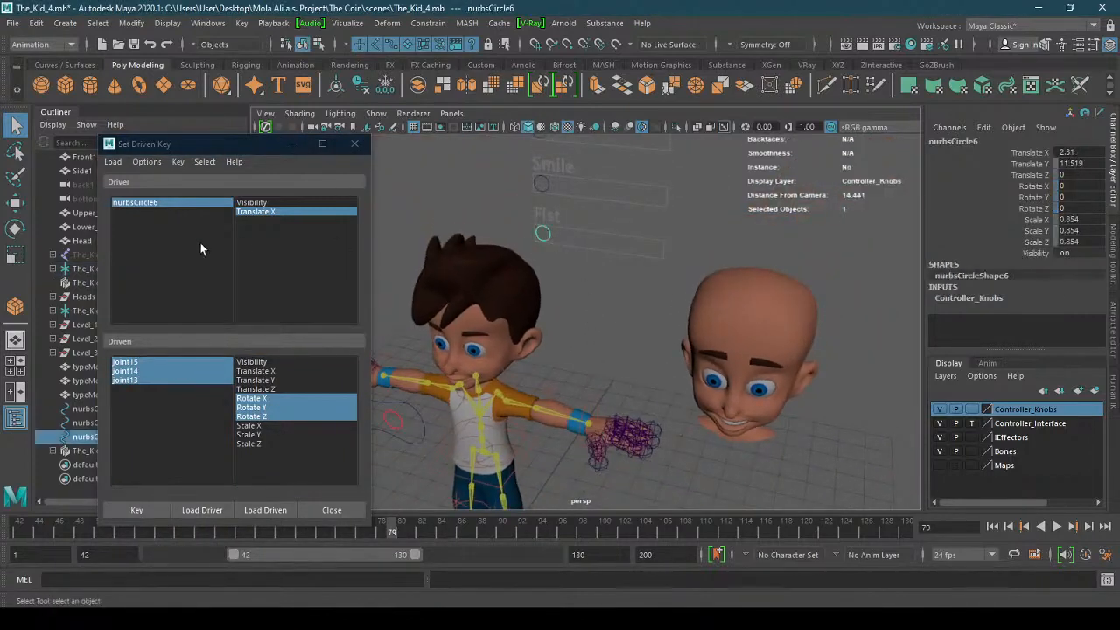
click(18, 203)
drag(595, 241, 732, 253)
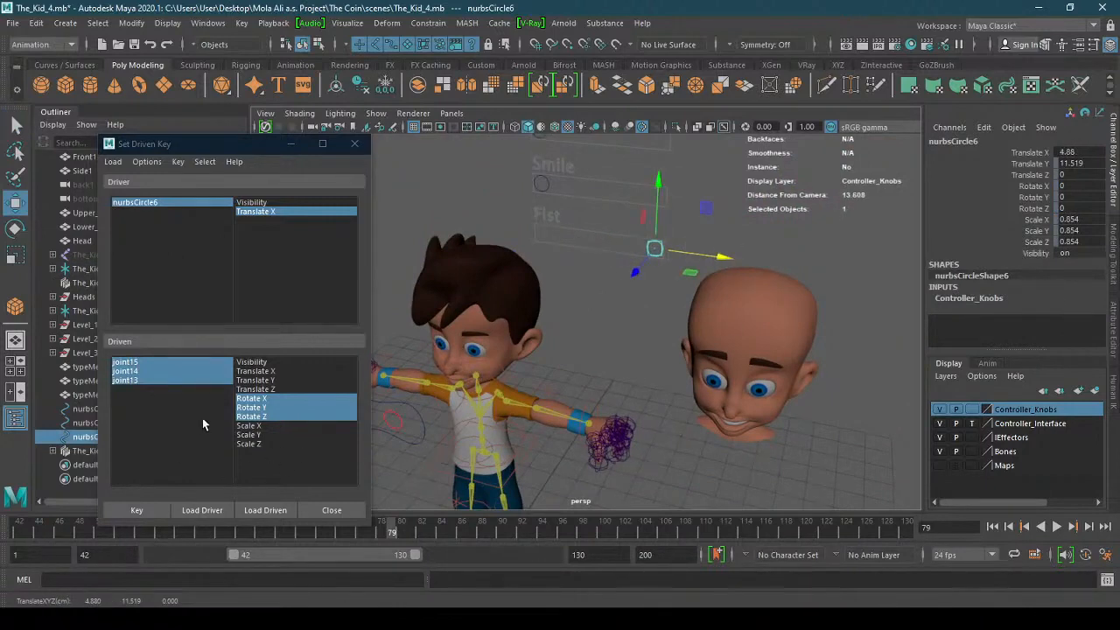
- Select the three driven thumb joints and rotate them about Y to roughly -66 degrees
click(171, 411)
click(162, 365)
shift+click(171, 379)
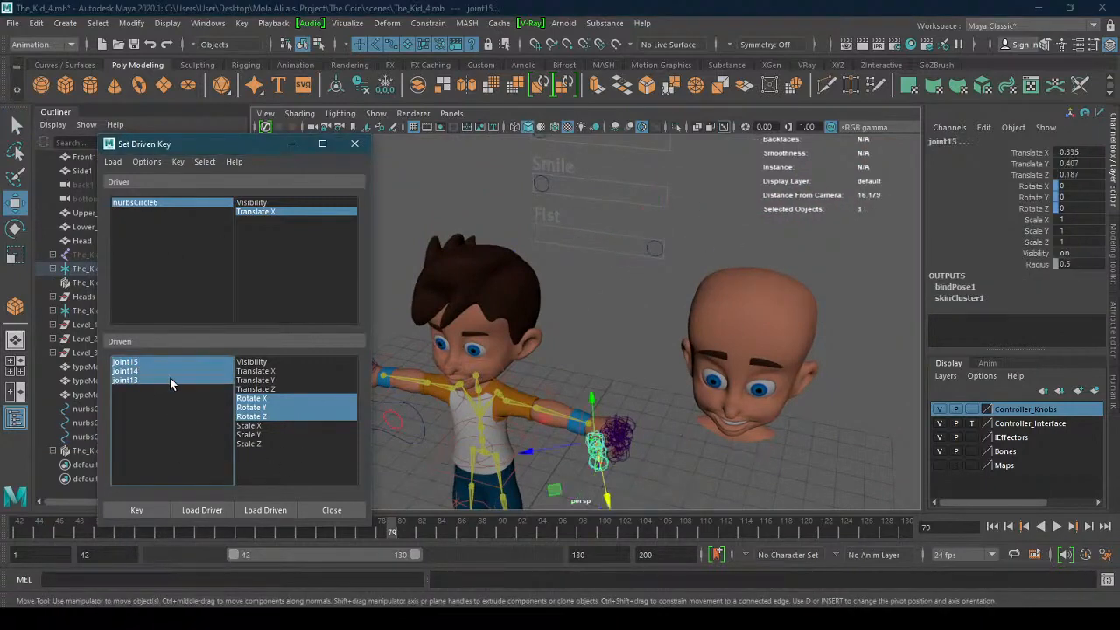
alt+right_drag(555, 471, 661, 461)
alt+drag(661, 461, 680, 328)
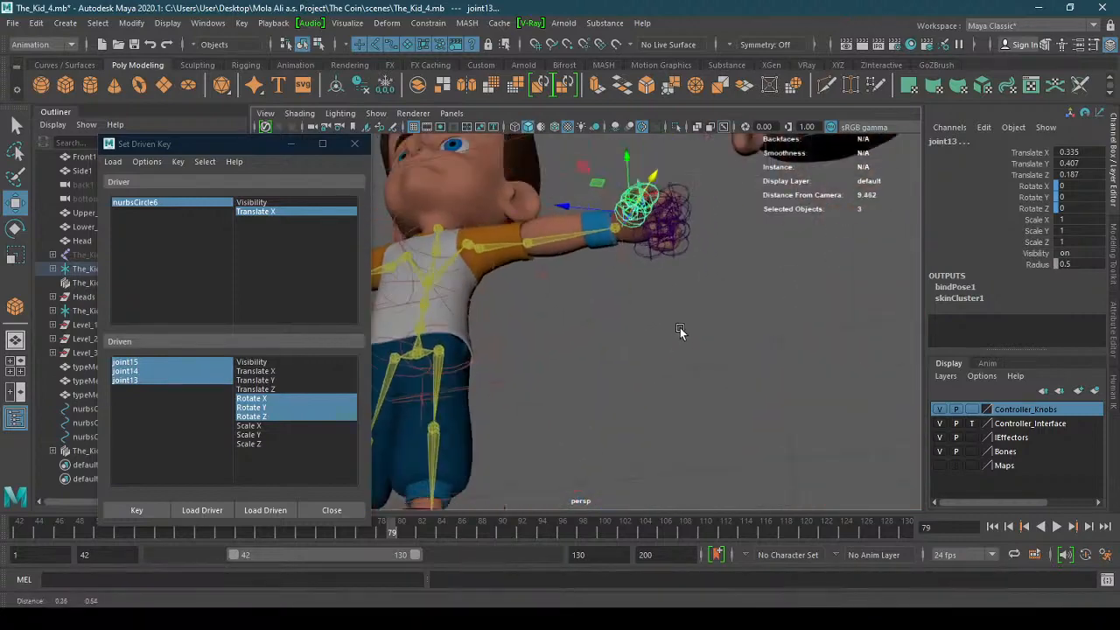
alt+middle_drag(680, 328, 661, 396)
alt+right_drag(661, 396, 728, 393)
click(15, 229)
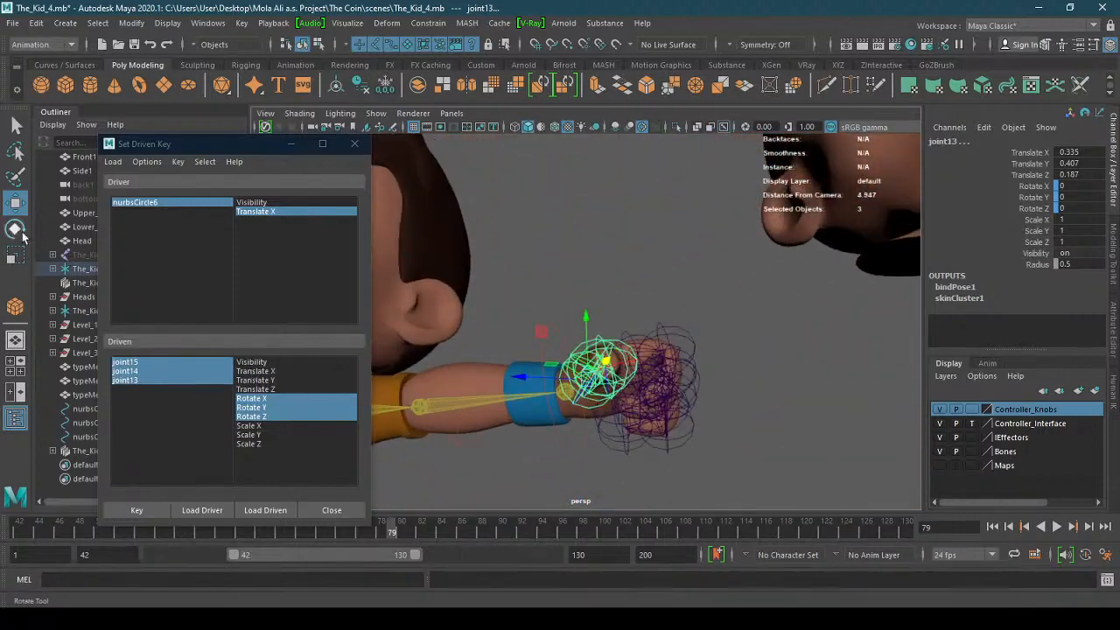
alt+drag(669, 385, 693, 350)
alt+drag(685, 399, 676, 406)
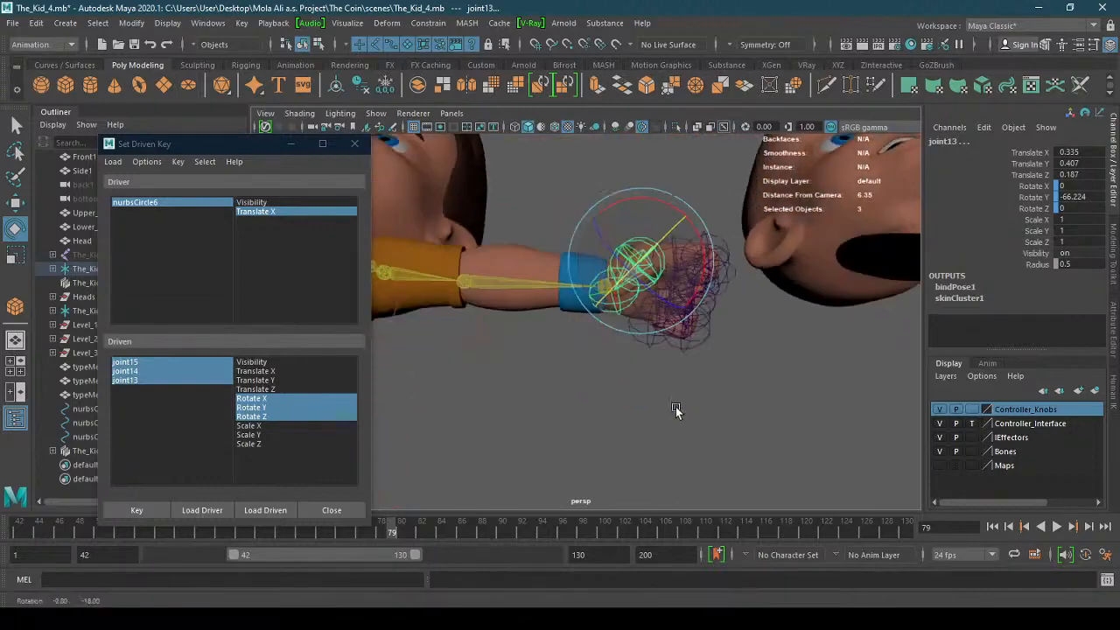
- Rotate the thumb joints toward the curled fingers, to about 89, -42 and -36 degrees in X, Y and Z
alt+right_drag(676, 406, 754, 319)
alt+middle_drag(753, 319, 713, 391)
mouse_move(725, 377)
alt+mouse_down()
mouse_move(729, 363)
mouse_move(718, 378)
alt+mouse_up()
alt+right_drag(718, 378, 691, 347)
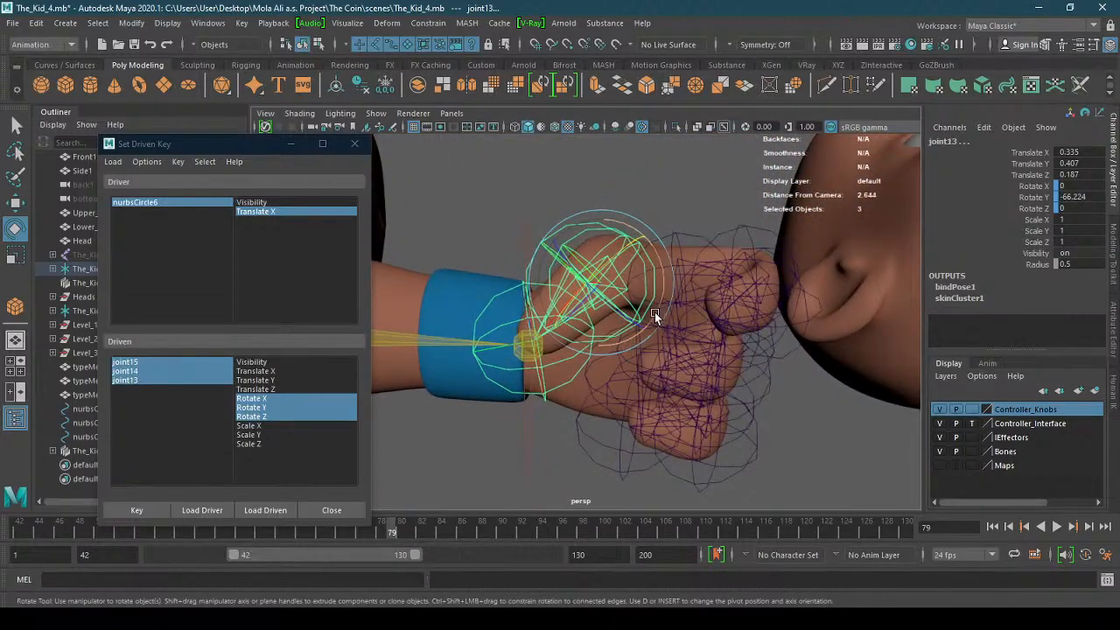
drag(654, 312, 729, 276)
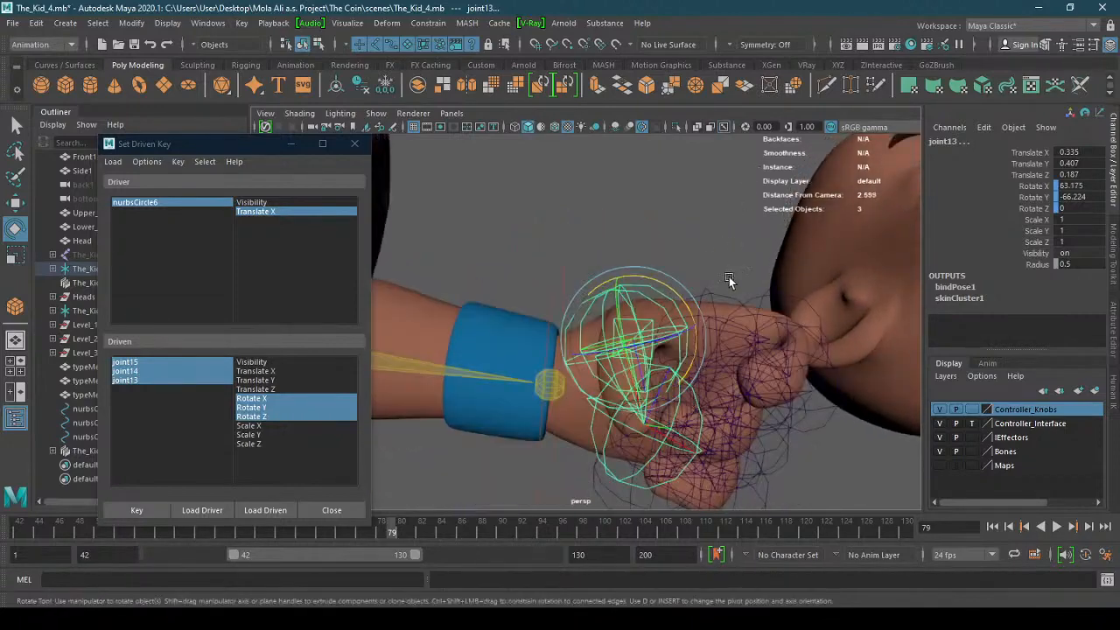
mouse_move(658, 337)
mouse_down()
mouse_move(689, 344)
mouse_move(650, 328)
mouse_move(647, 378)
mouse_move(650, 335)
mouse_up()
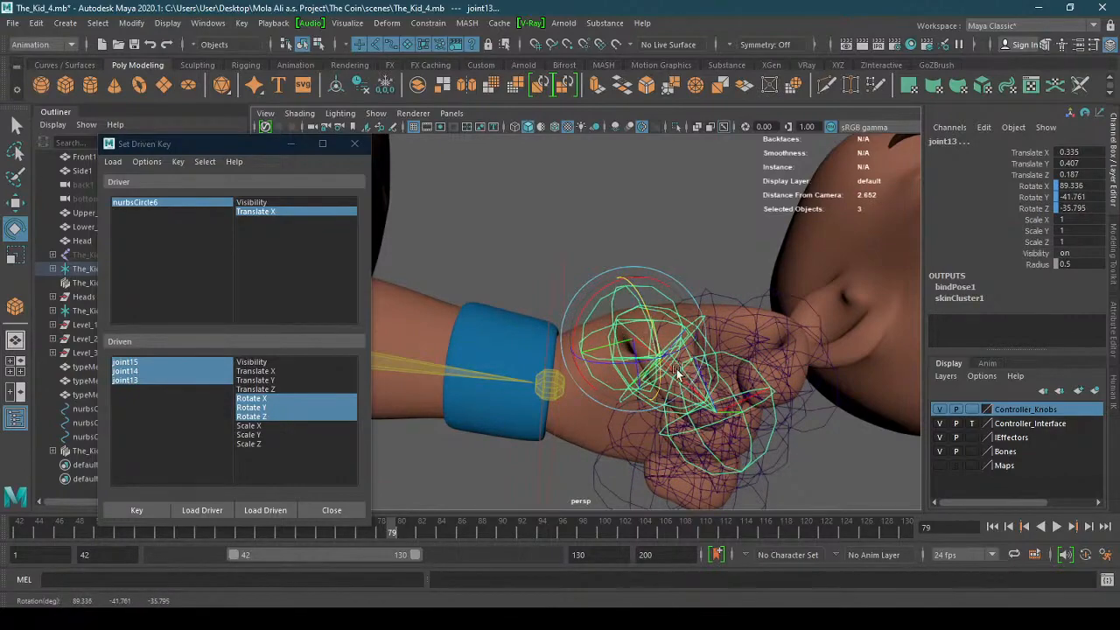
- Undo the last thumb rotation and rotate the joints over the fist to about 80, -2 and -49 degrees in X, Y and Z
mouse_move(680, 376)
alt+mouse_down()
mouse_move(686, 321)
mouse_move(673, 283)
mouse_move(738, 236)
mouse_move(694, 253)
mouse_move(719, 249)
mouse_move(676, 373)
mouse_move(691, 391)
alt+mouse_up()
key(ctrl+z)
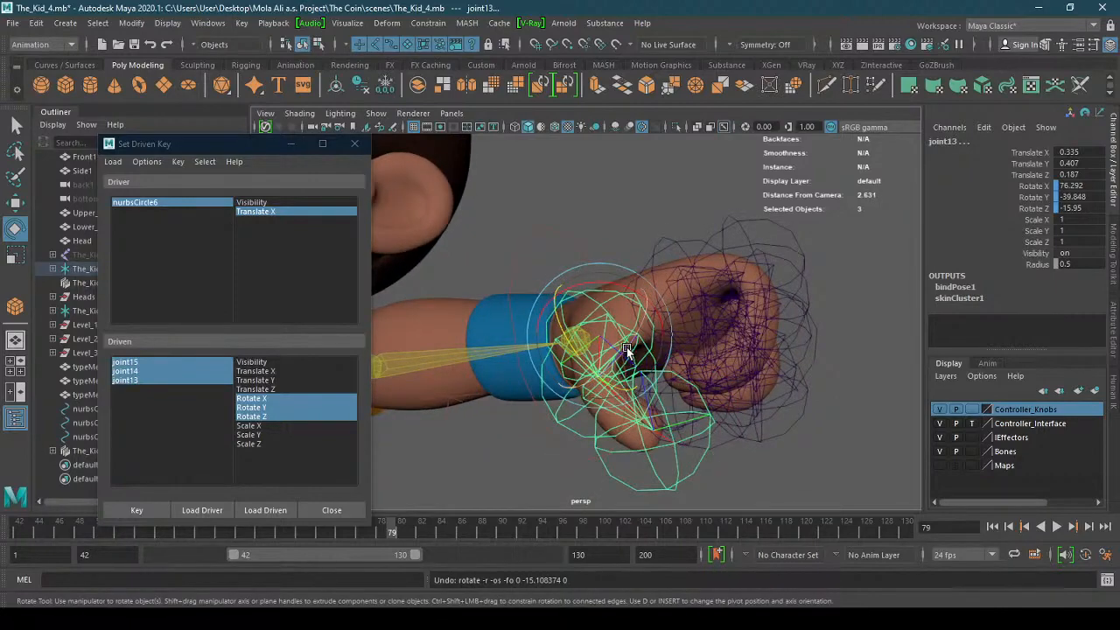
drag(643, 344, 645, 441)
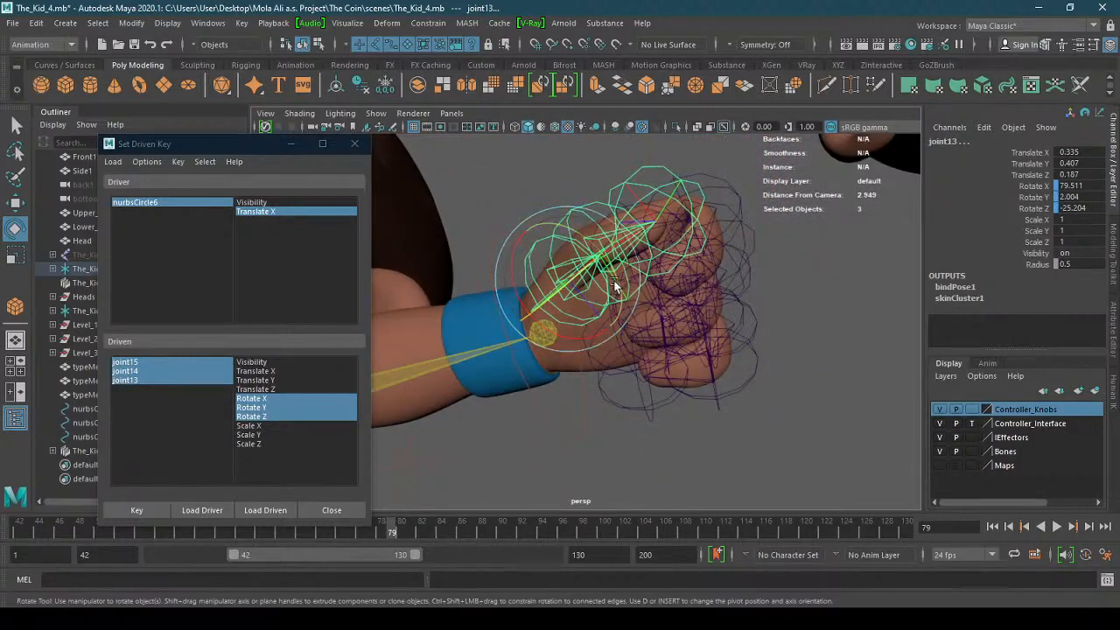
drag(617, 309, 661, 269)
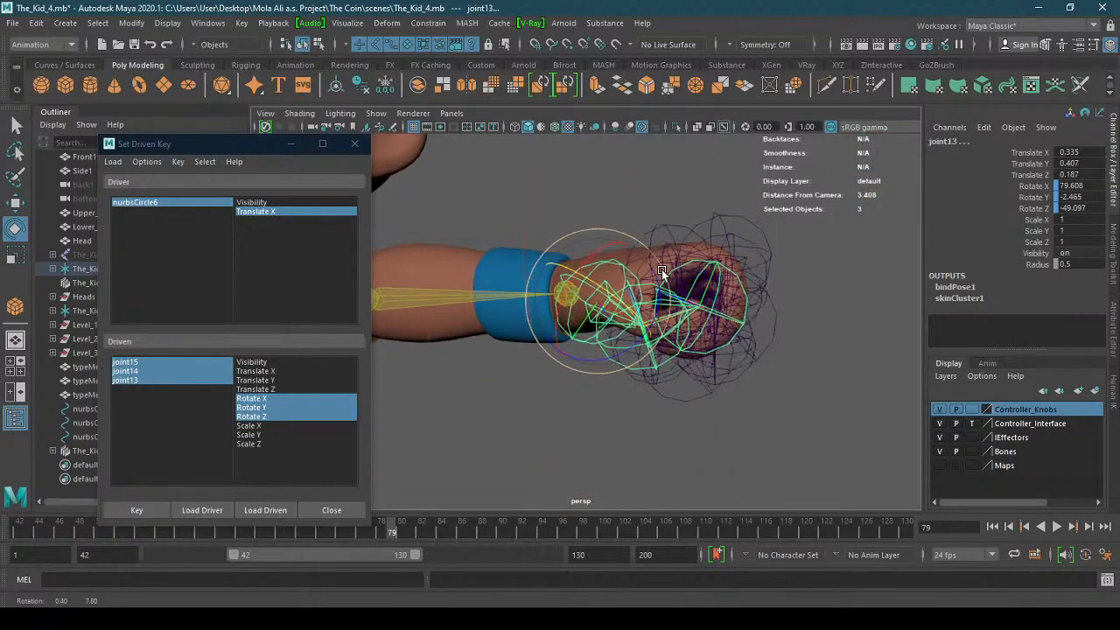
- Fine-tune the thumb joints to about 79.5, 6.6 and -50.8 degrees in X, Y and Z and key the closed thumb pose
alt+middle_drag(661, 270, 650, 302)
alt+right_drag(649, 302, 743, 302)
alt+drag(743, 302, 669, 295)
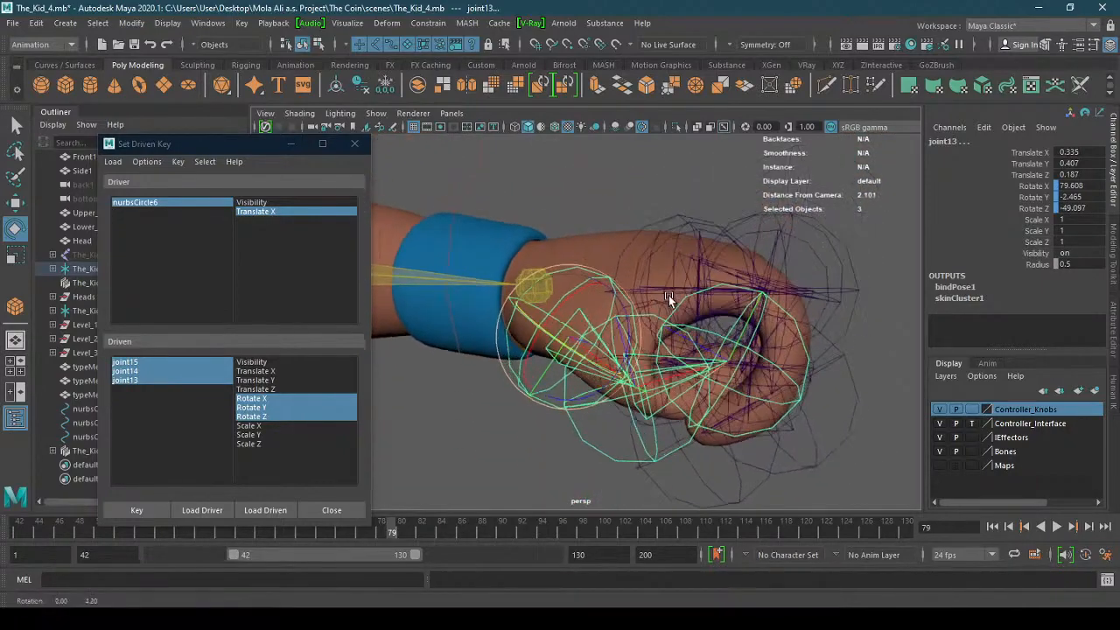
drag(626, 353, 631, 344)
alt+right_drag(631, 347, 698, 417)
alt+middle_drag(697, 417, 620, 408)
alt+drag(620, 408, 652, 363)
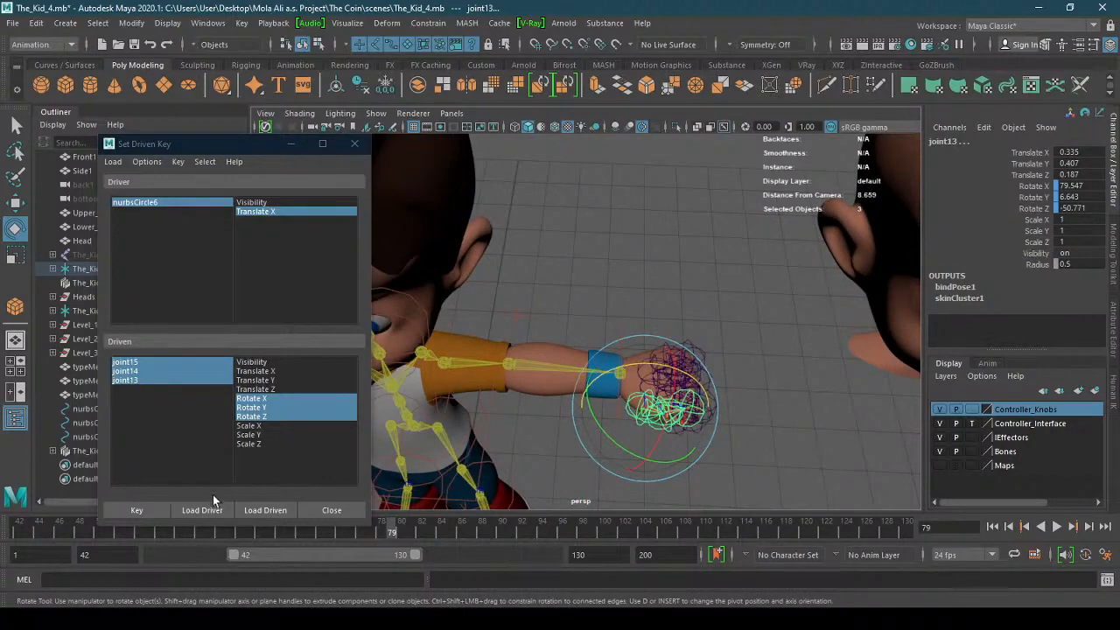
click(136, 511)
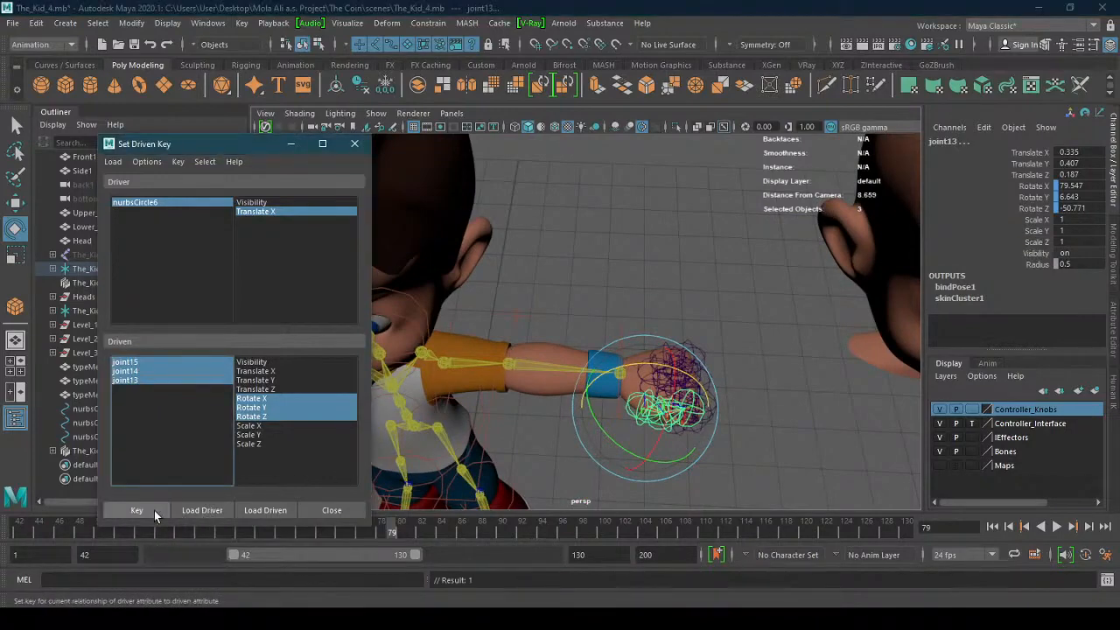
- Return the Fist circle to the start of its slider, at a Translate X of 2.31, to test the thumb
alt+right_drag(437, 411, 503, 380)
alt+middle_drag(658, 302, 639, 406)
alt+drag(639, 406, 639, 384)
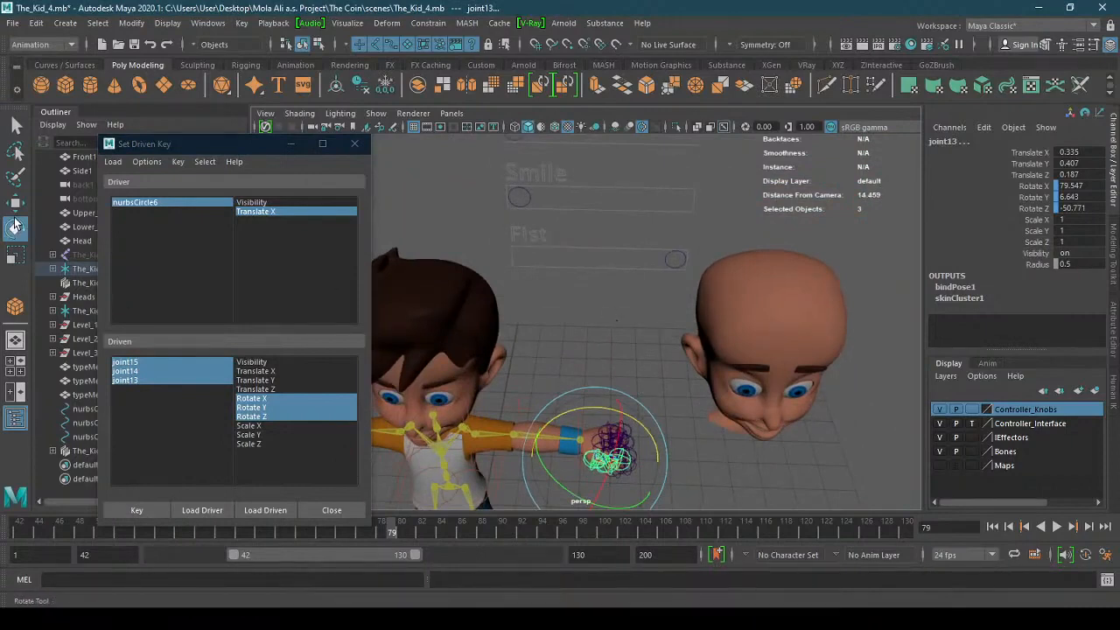
click(17, 203)
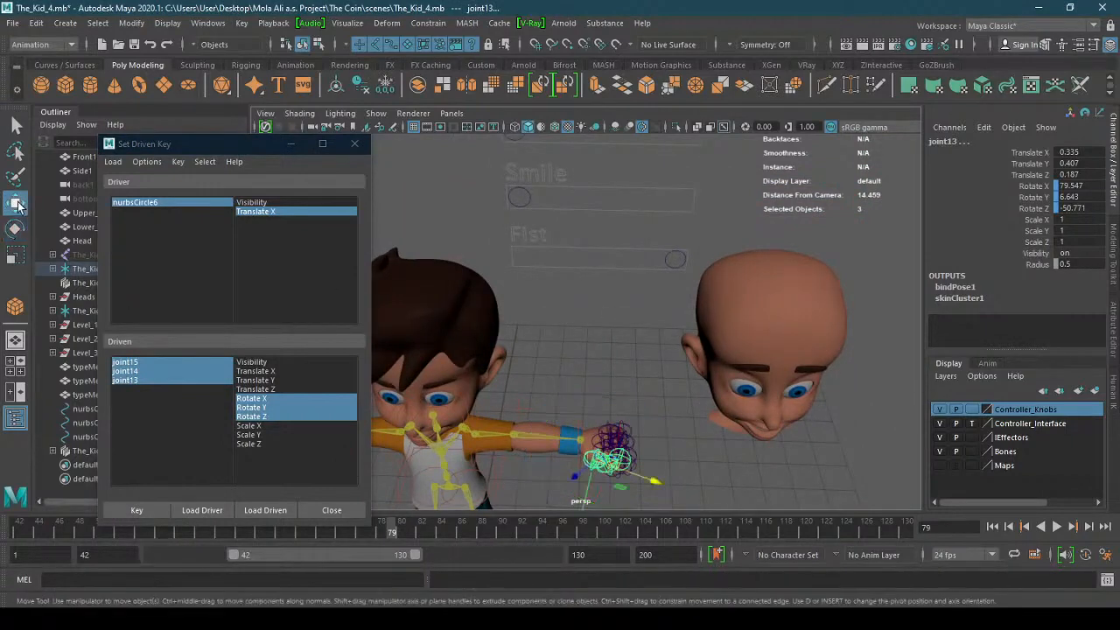
click(669, 257)
drag(700, 258, 580, 274)
- Examine the character's opposite hand and its finger joints, and check the Fist circle's start position
alt+middle_drag(597, 384, 873, 371)
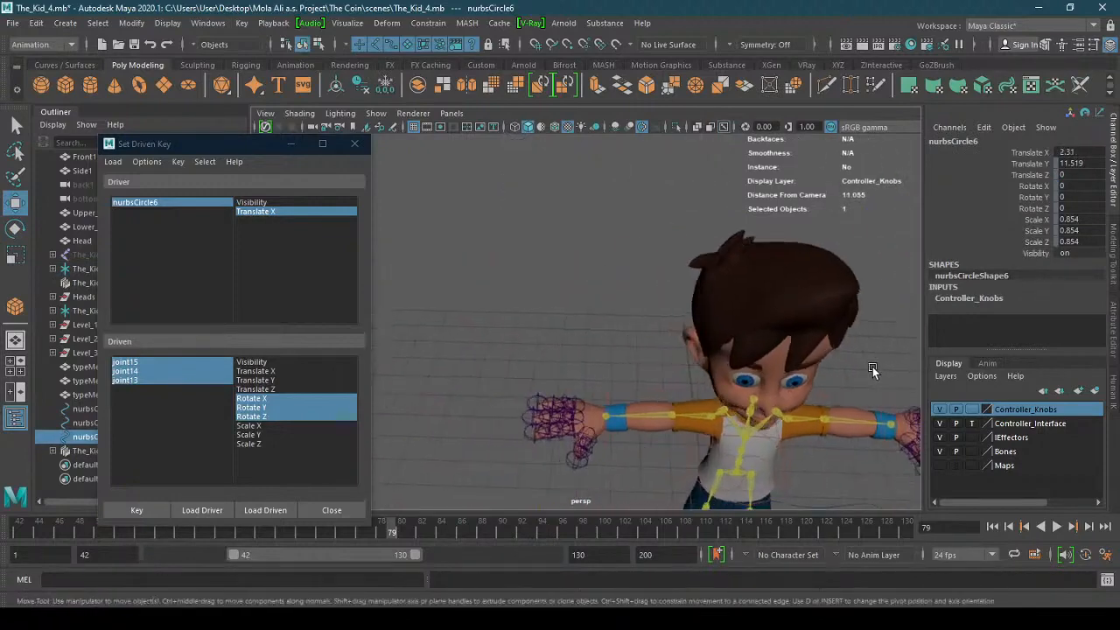
alt+middle_drag(544, 418, 592, 378)
alt+right_drag(592, 376, 615, 356)
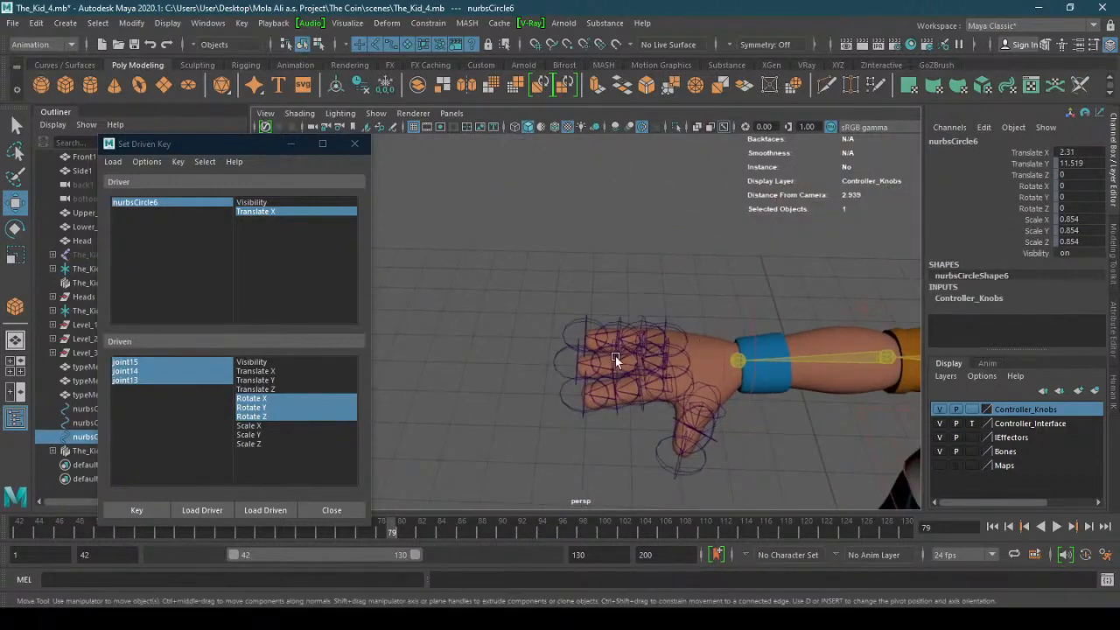
alt+middle_drag(616, 357, 773, 347)
alt+drag(774, 347, 645, 247)
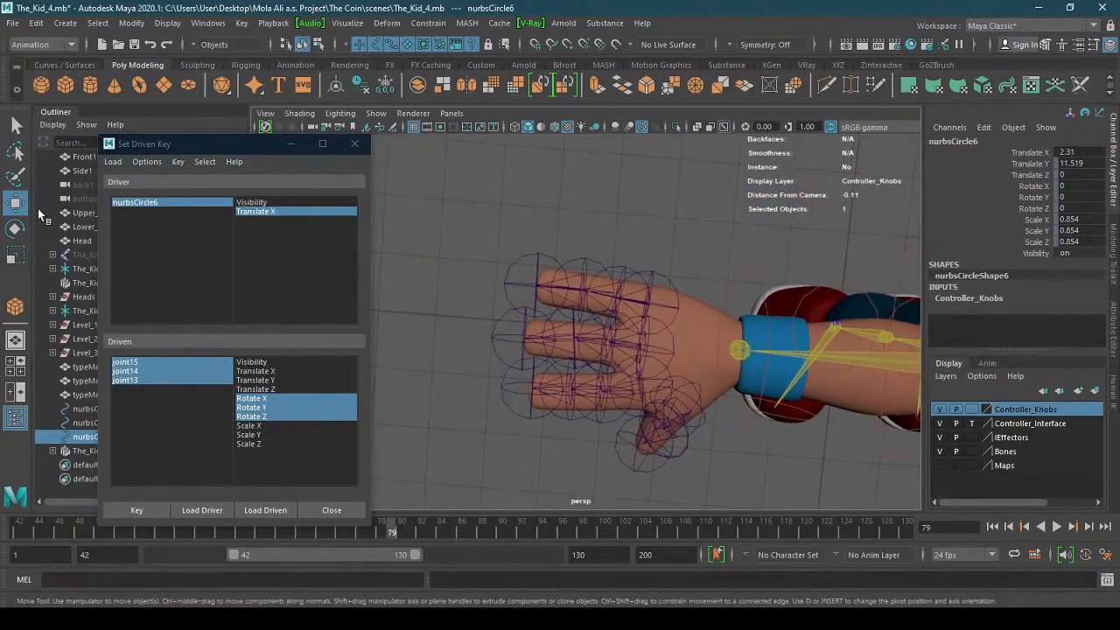
alt+right_drag(613, 328, 396, 338)
alt+middle_drag(792, 350, 626, 368)
alt+drag(836, 355, 838, 257)
alt+middle_drag(838, 256, 683, 326)
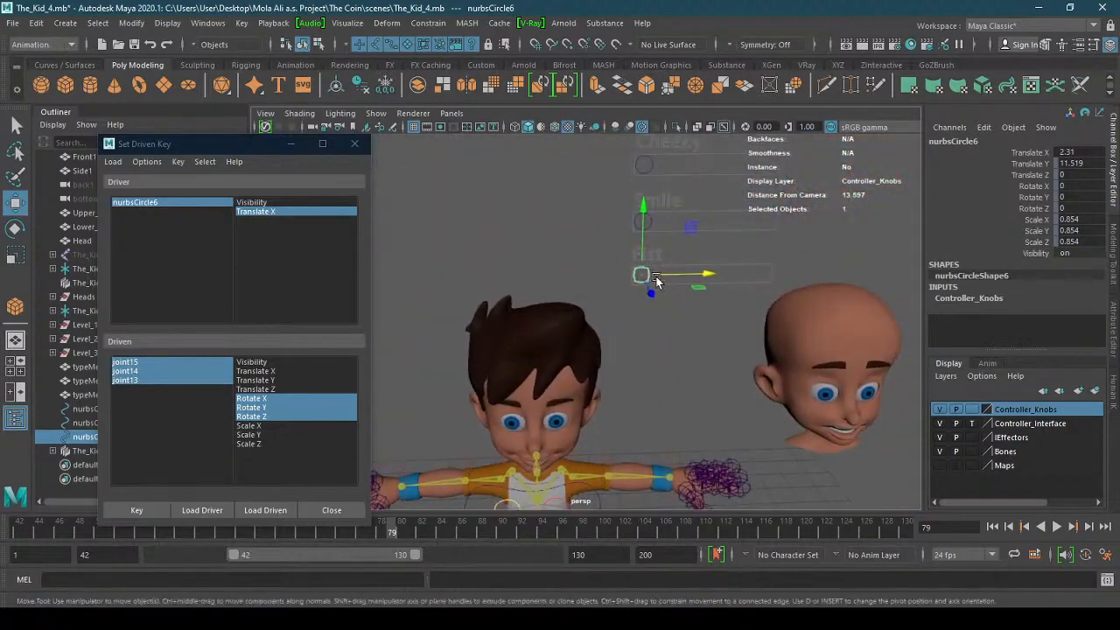
alt+middle_drag(656, 280, 825, 219)
click(818, 230)
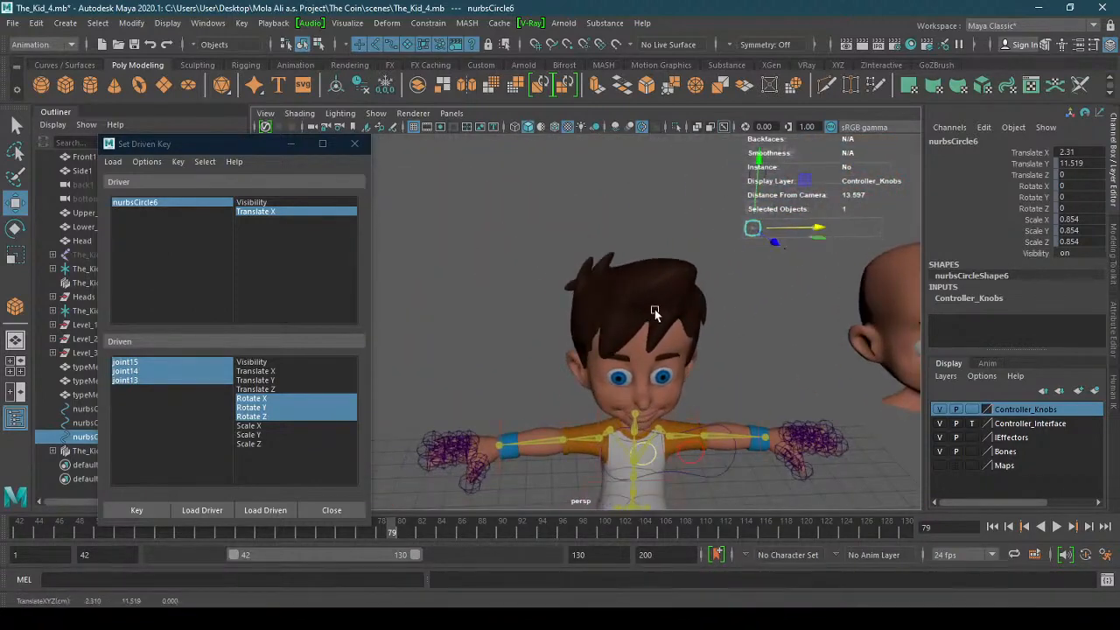
- Select the nine finger joints of the opposite hand: joint19, 18, 17, 23, 22, 21, 27, 26 and 25
alt+drag(655, 309, 635, 386)
alt+middle_drag(635, 385, 713, 284)
alt+right_drag(442, 347, 664, 334)
alt+middle_drag(663, 333, 710, 274)
alt+right_drag(710, 274, 763, 251)
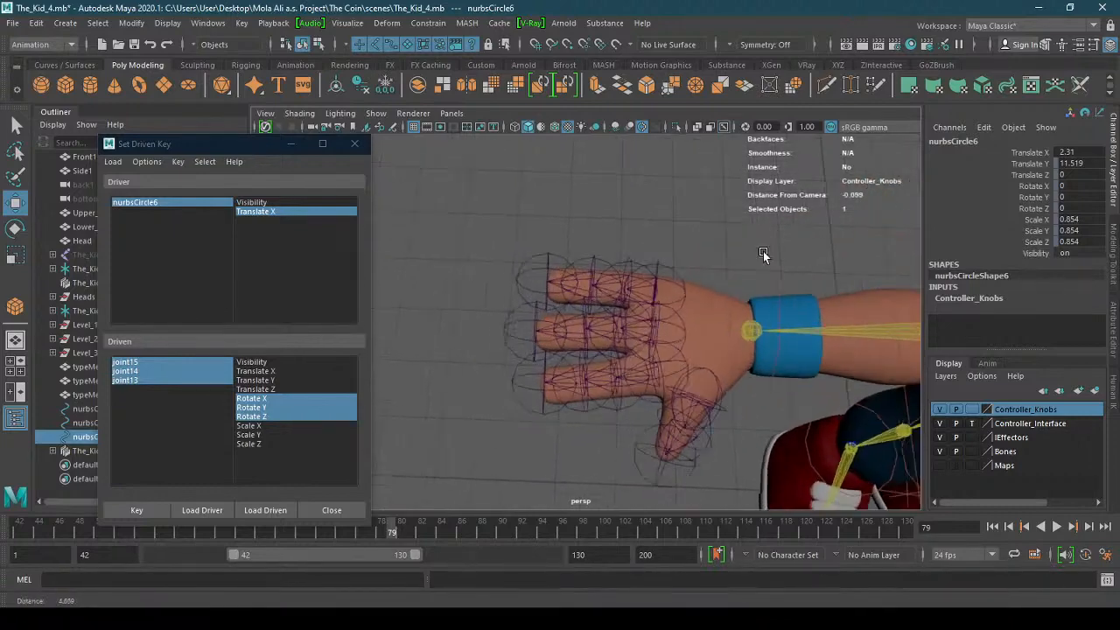
click(541, 252)
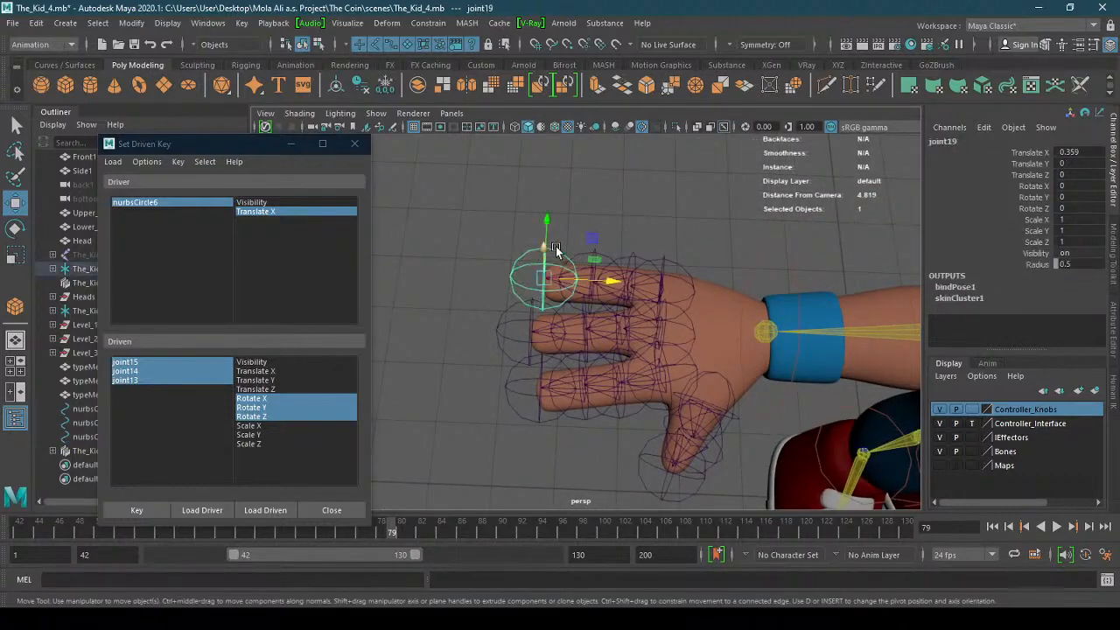
key(q)
shift+click(594, 256)
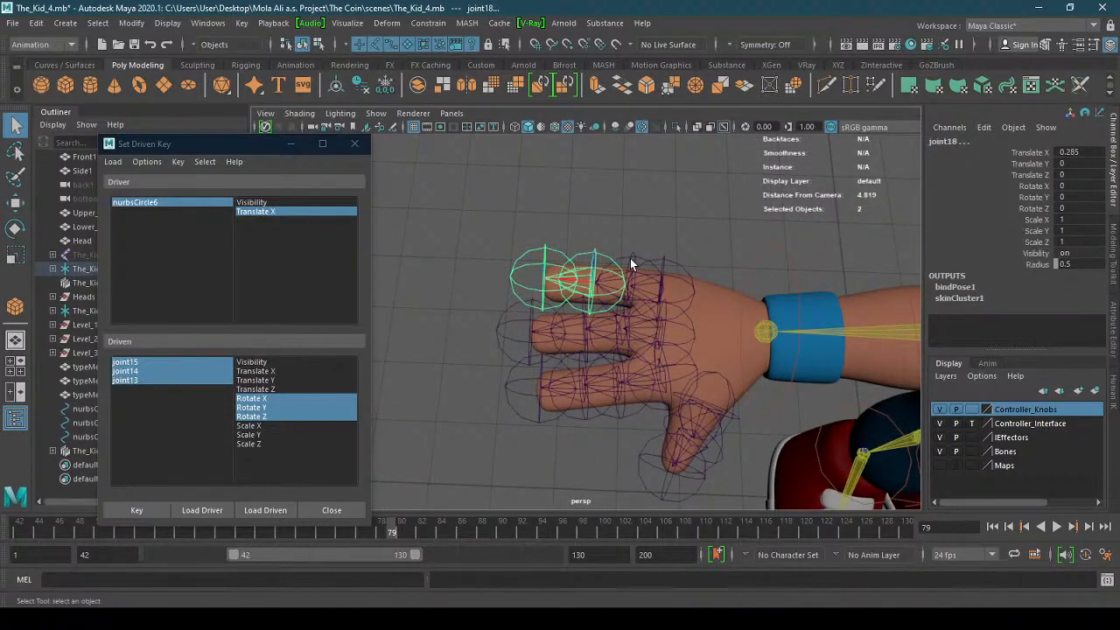
shift+click(630, 262)
shift+click(510, 336)
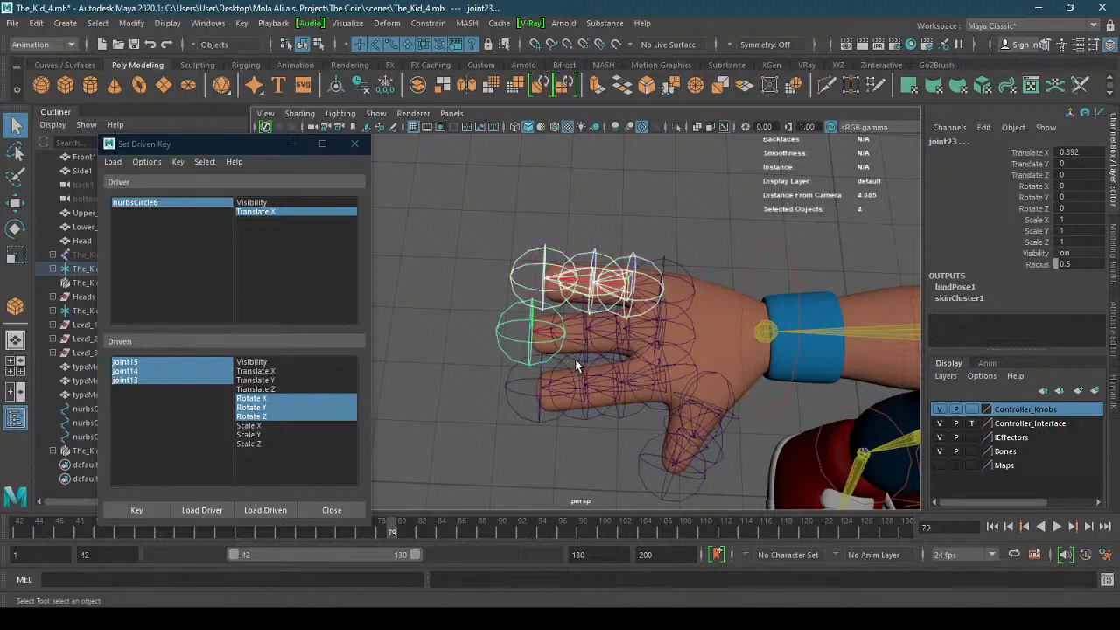
shift+click(575, 359)
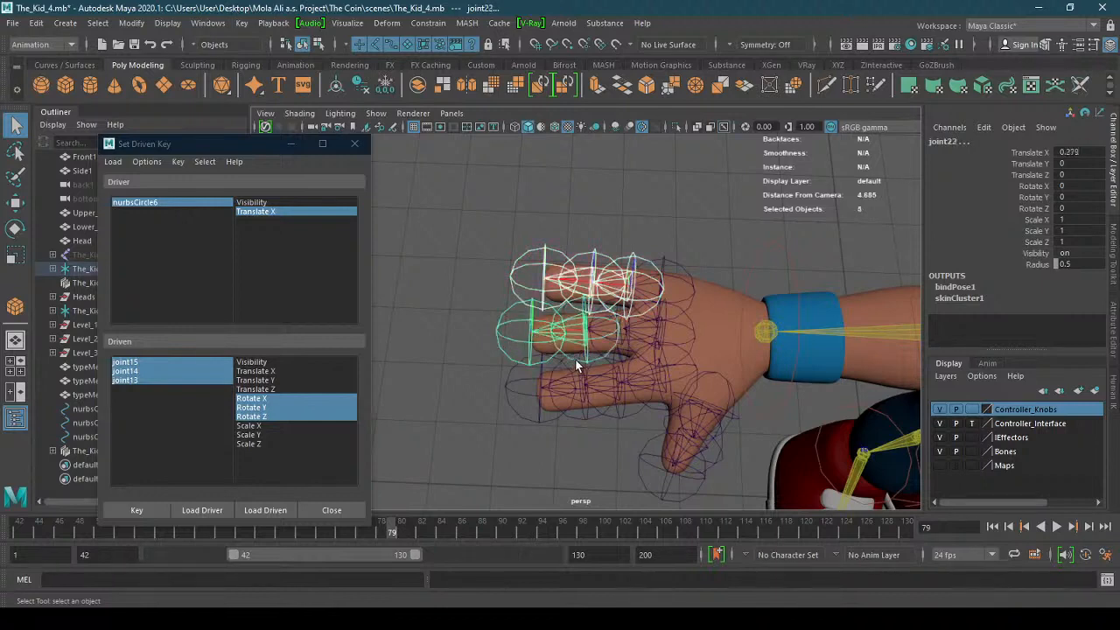
shift+click(621, 354)
shift+click(548, 423)
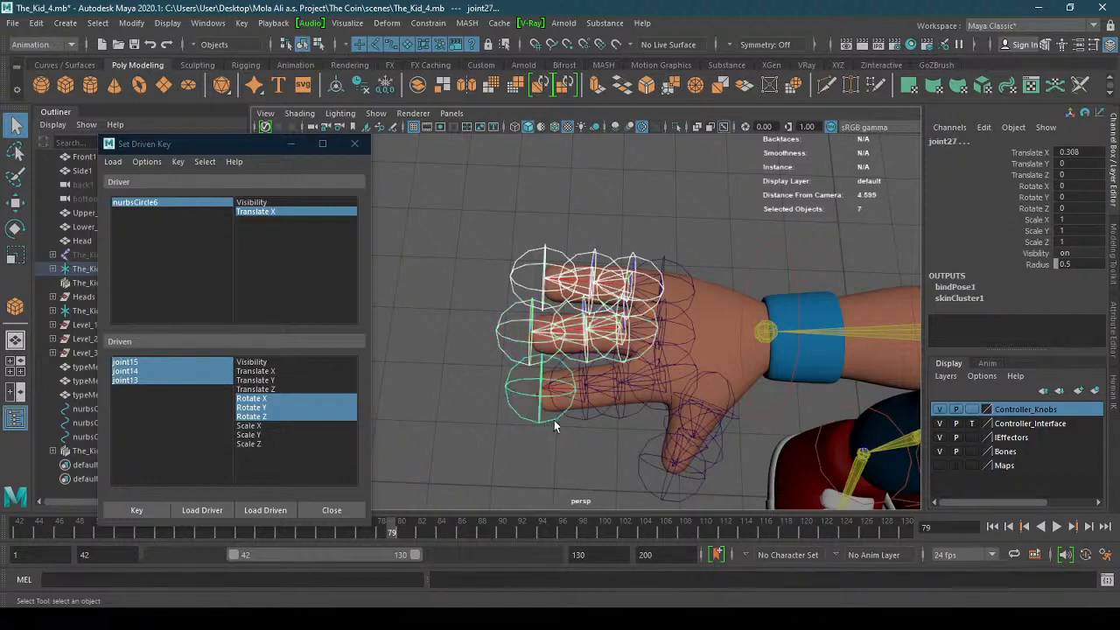
shift+click(598, 414)
shift+click(627, 416)
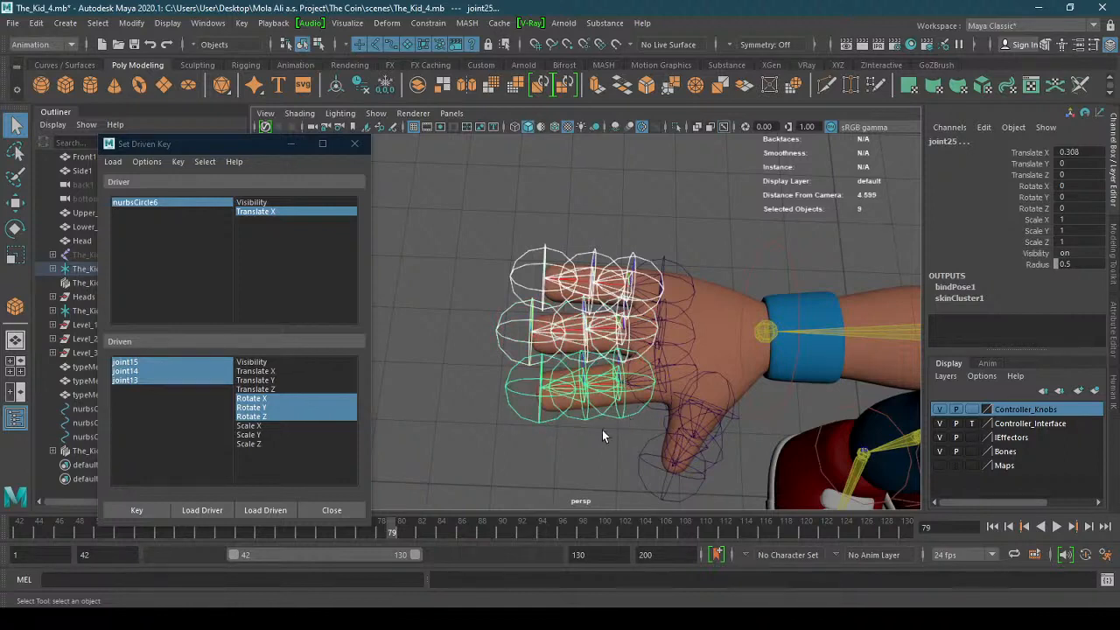
- Load the nine finger joints as driven objects and key their open-hand Rotate Z against the Fist circle's Translate X
click(256, 510)
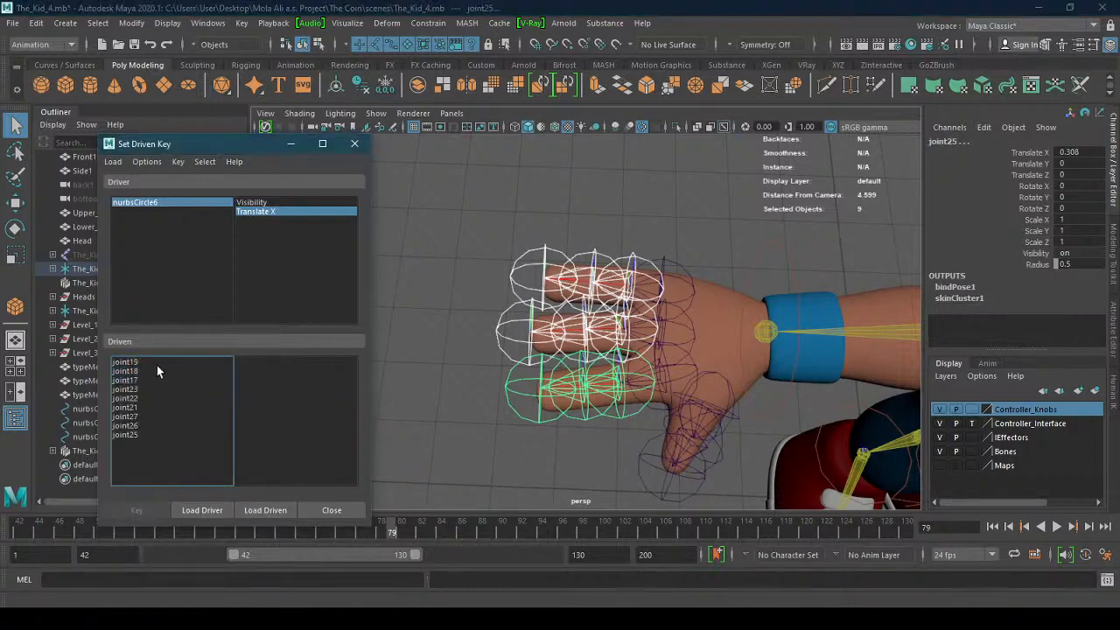
drag(156, 365, 155, 436)
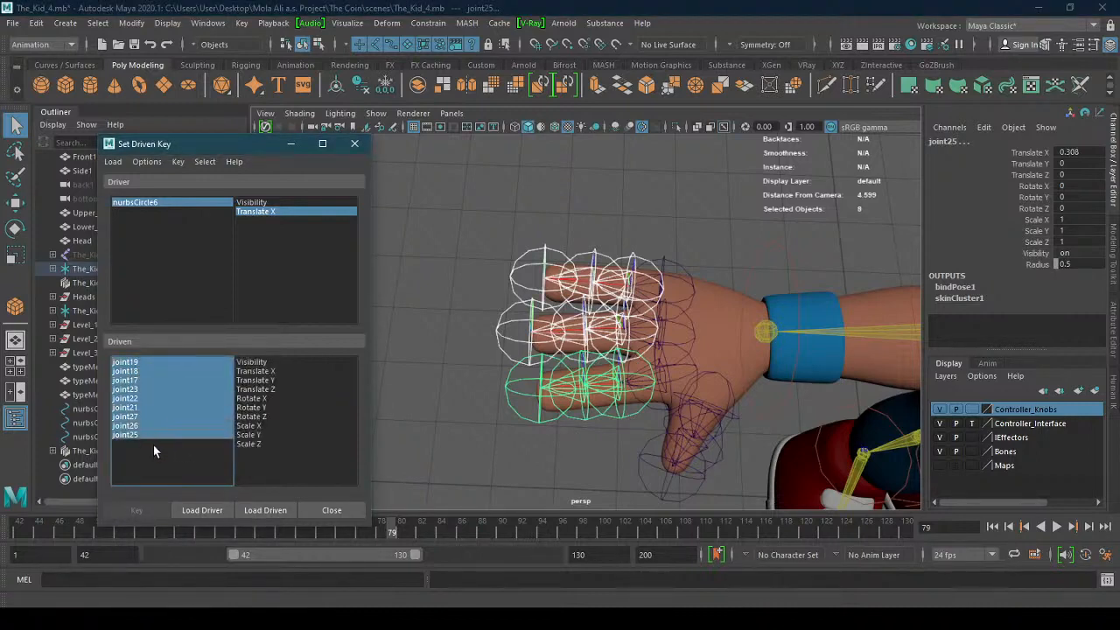
click(278, 419)
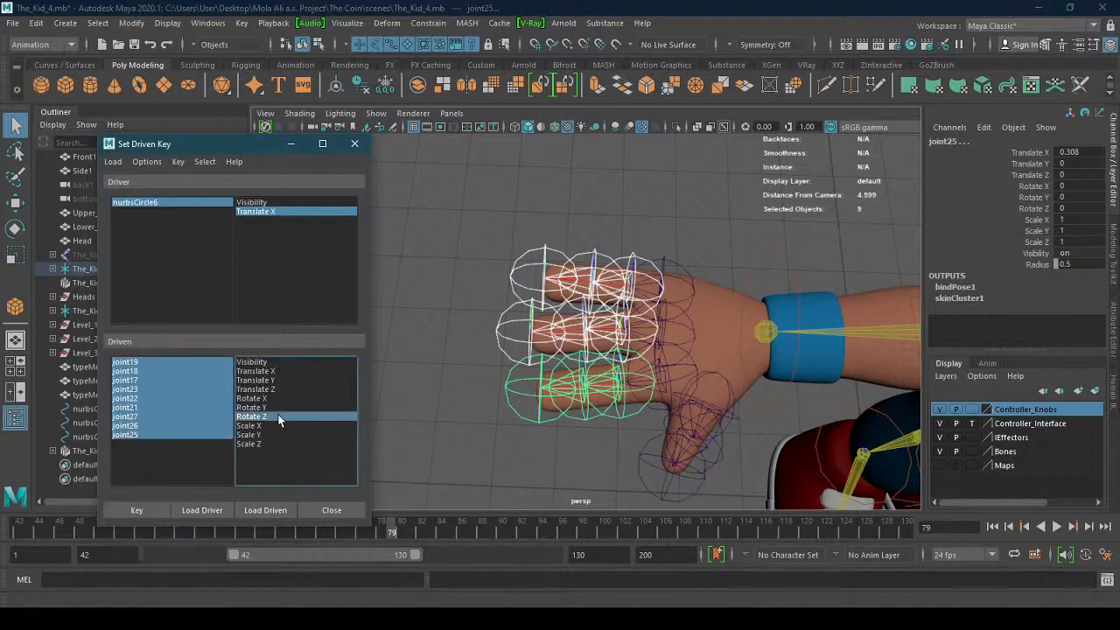
click(165, 510)
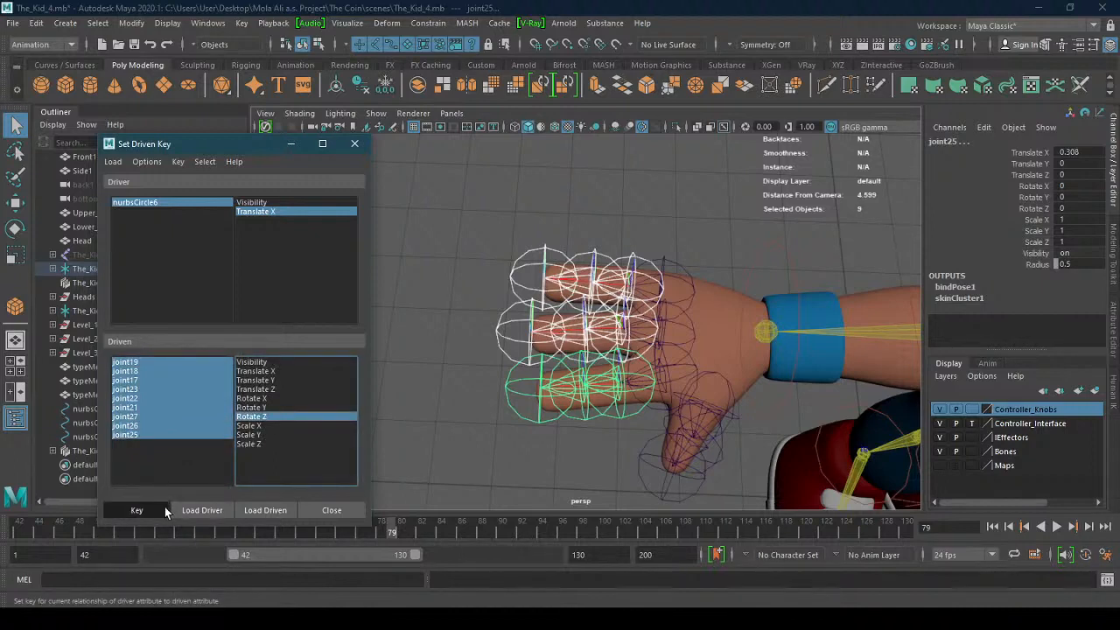
- Move the Fist circle to the far end of its slider, at a Translate X of 4.88
alt+right_drag(600, 389, 332, 391)
scroll(738, 317, down, 5)
alt+middle_drag(735, 336, 605, 420)
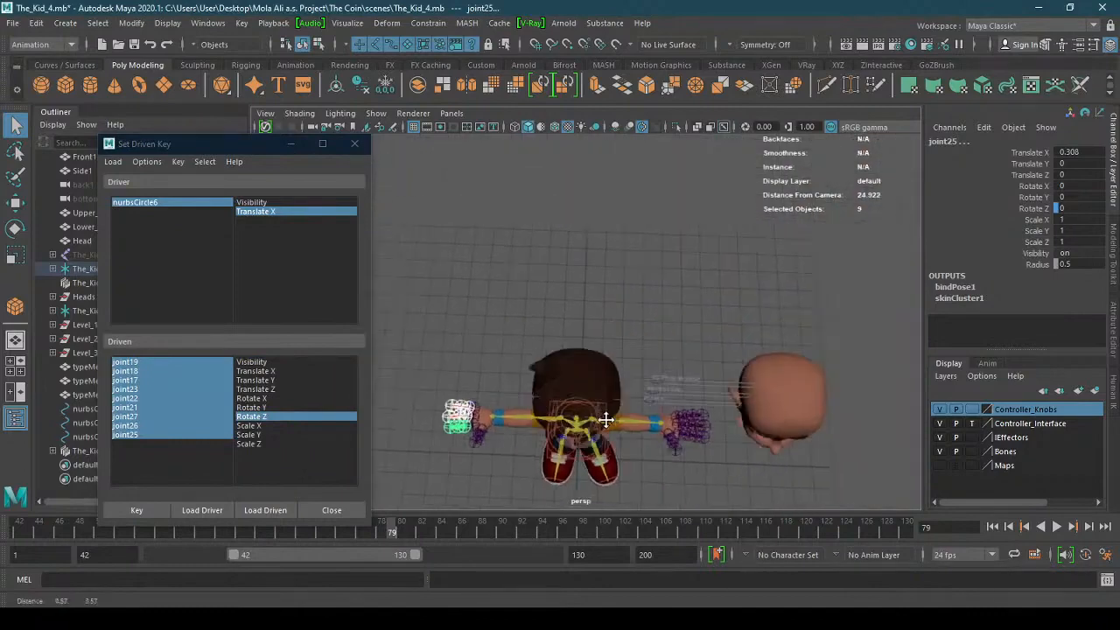
alt+drag(605, 420, 565, 295)
alt+right_drag(566, 300, 601, 224)
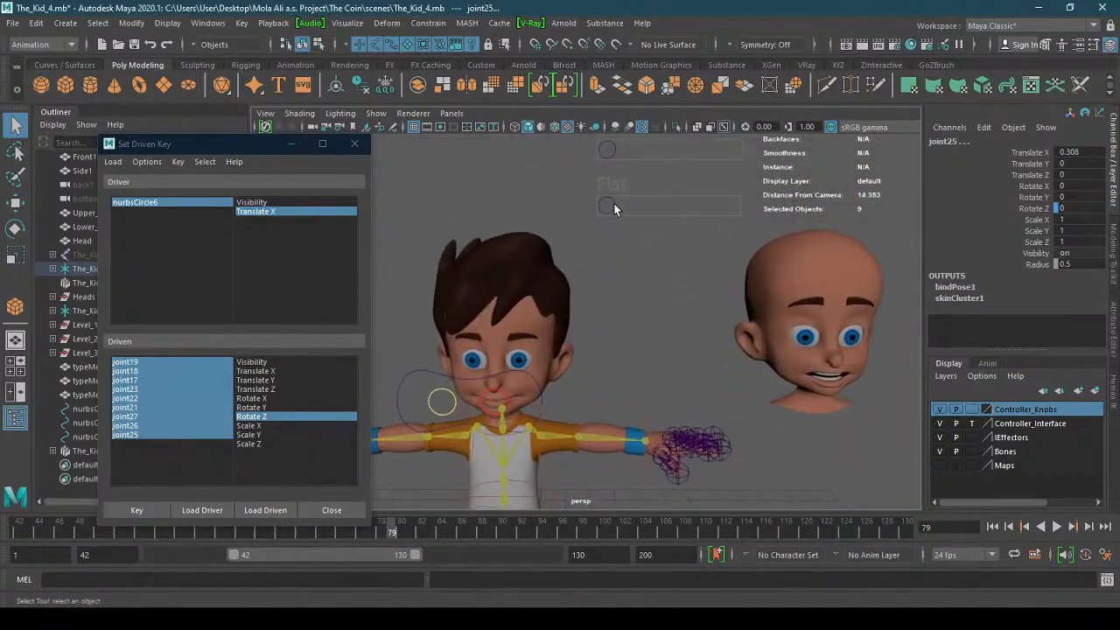
click(614, 209)
key(w)
drag(634, 209, 743, 208)
- Select all nine driven finger joints, joint19 to joint25, and curl them together to a Rotate Z of about -73
alt+right_drag(571, 333, 520, 388)
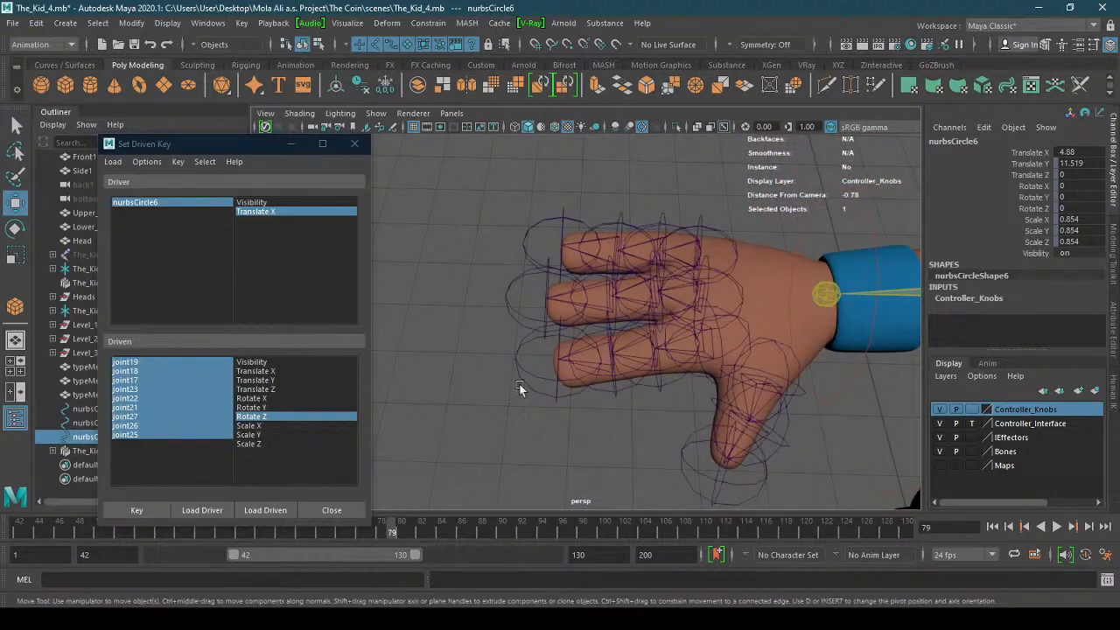
click(200, 439)
click(155, 361)
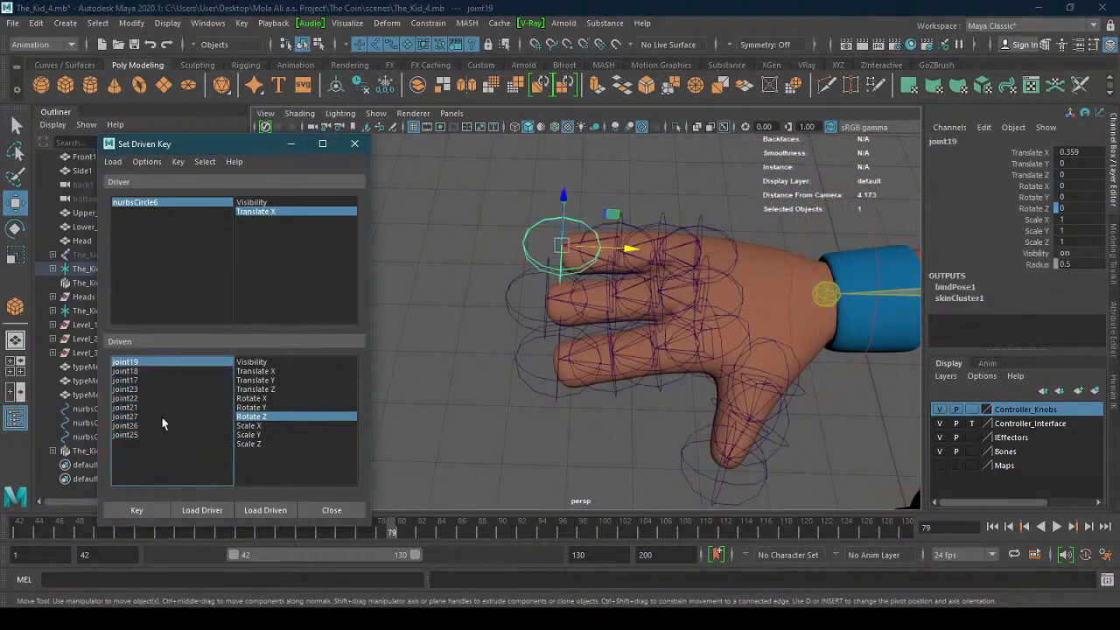
shift+click(159, 433)
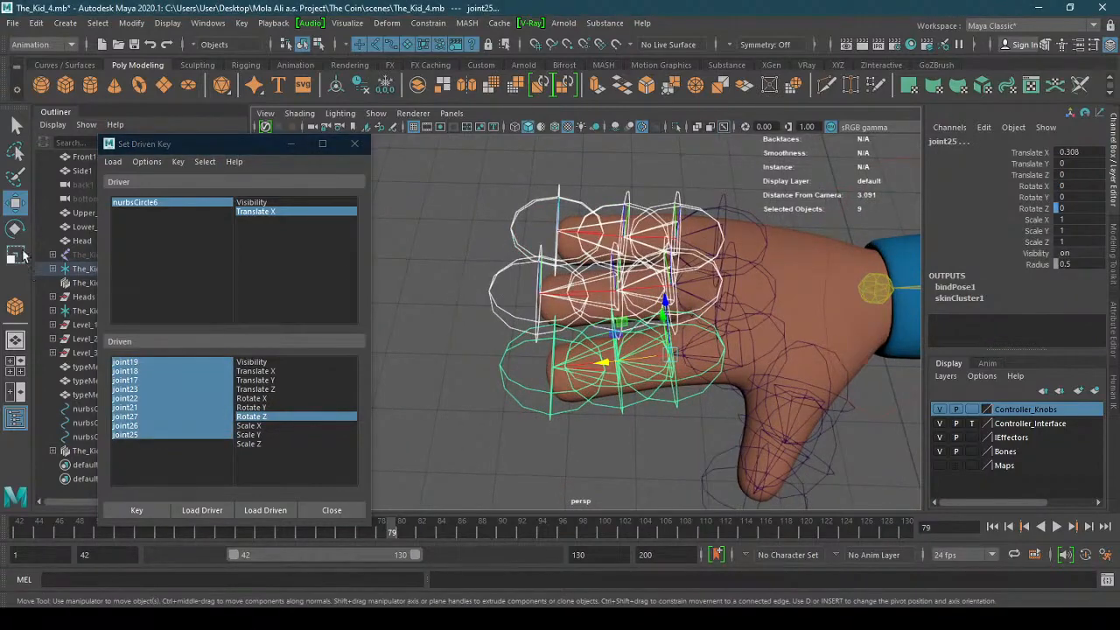
key(e)
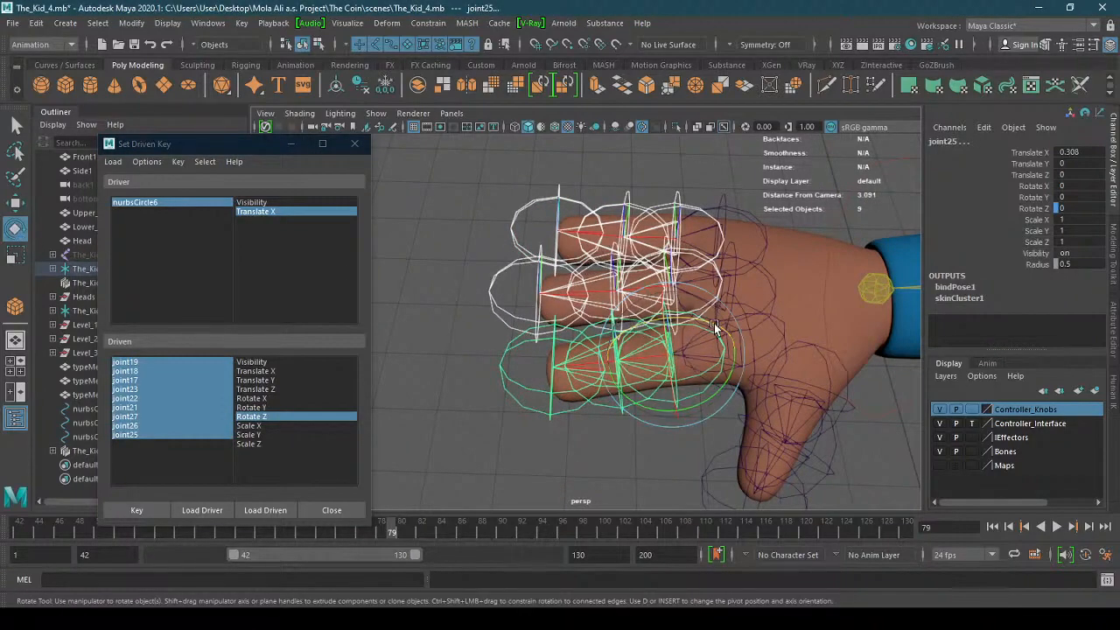
drag(714, 323, 632, 333)
alt+drag(762, 411, 733, 319)
alt+middle_drag(734, 318, 616, 307)
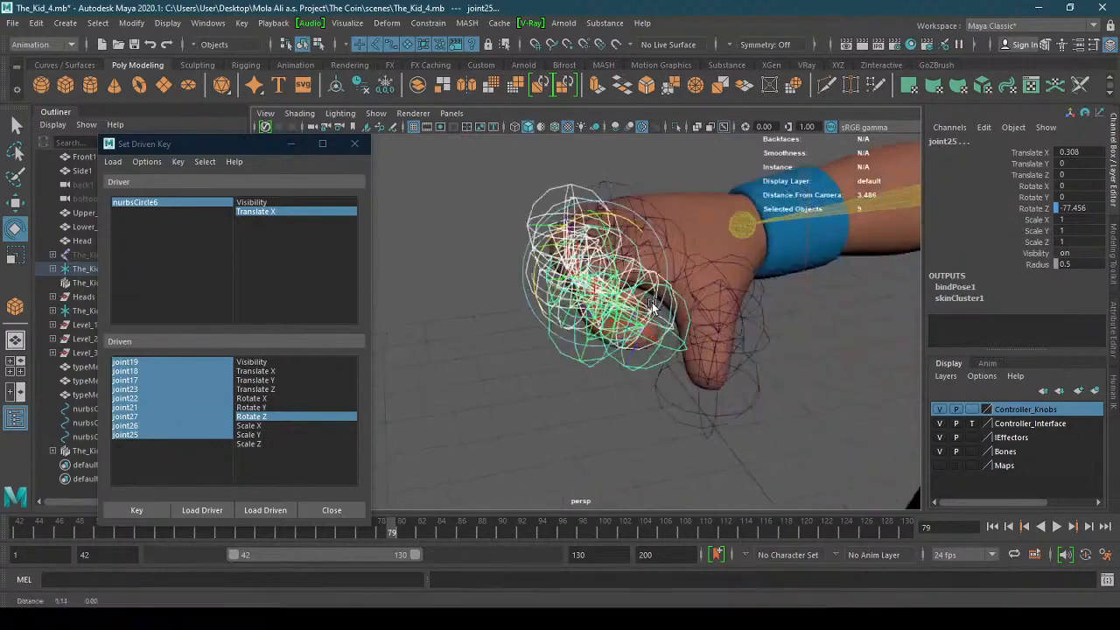
alt+drag(617, 306, 744, 315)
alt+middle_drag(748, 311, 662, 325)
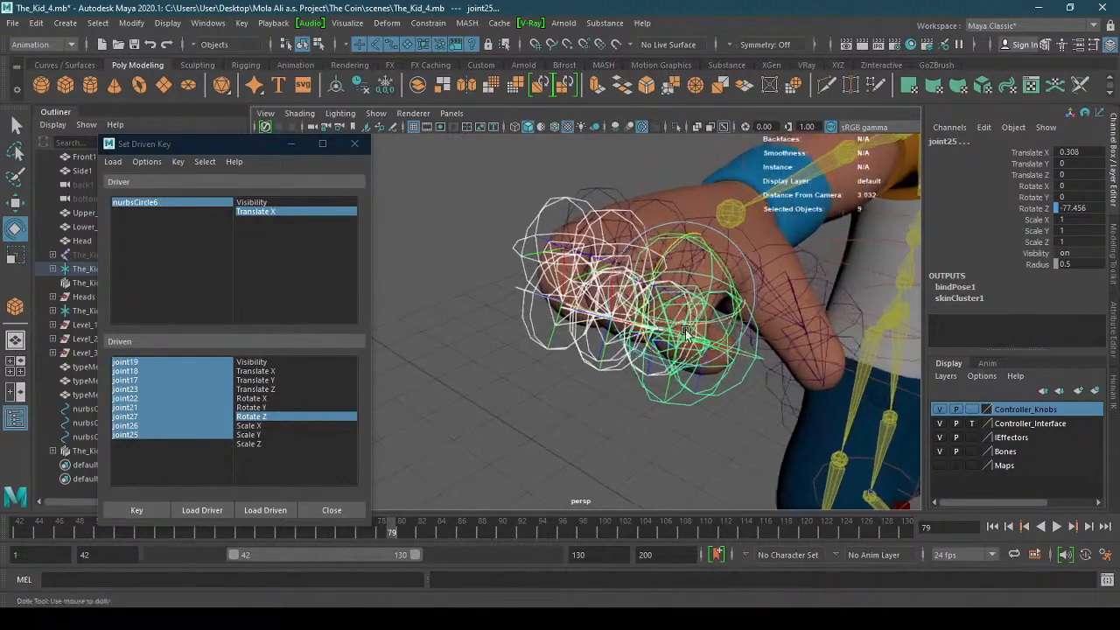
alt+right_drag(663, 326, 725, 376)
alt+middle_drag(725, 341, 678, 325)
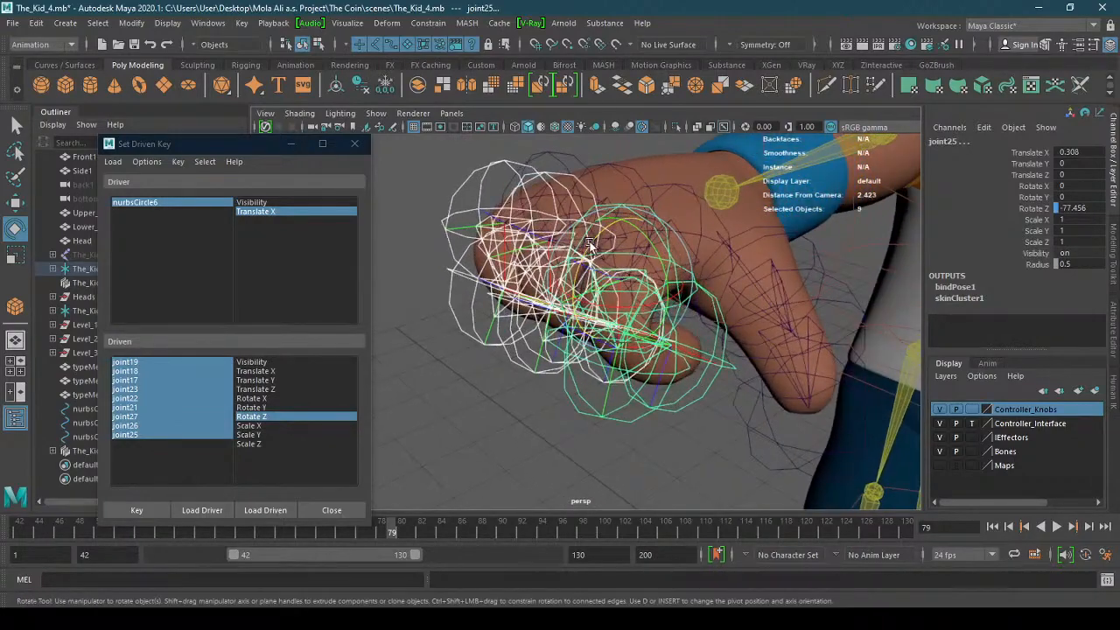
mouse_move(565, 255)
mouse_down()
mouse_move(591, 237)
mouse_move(577, 251)
mouse_up()
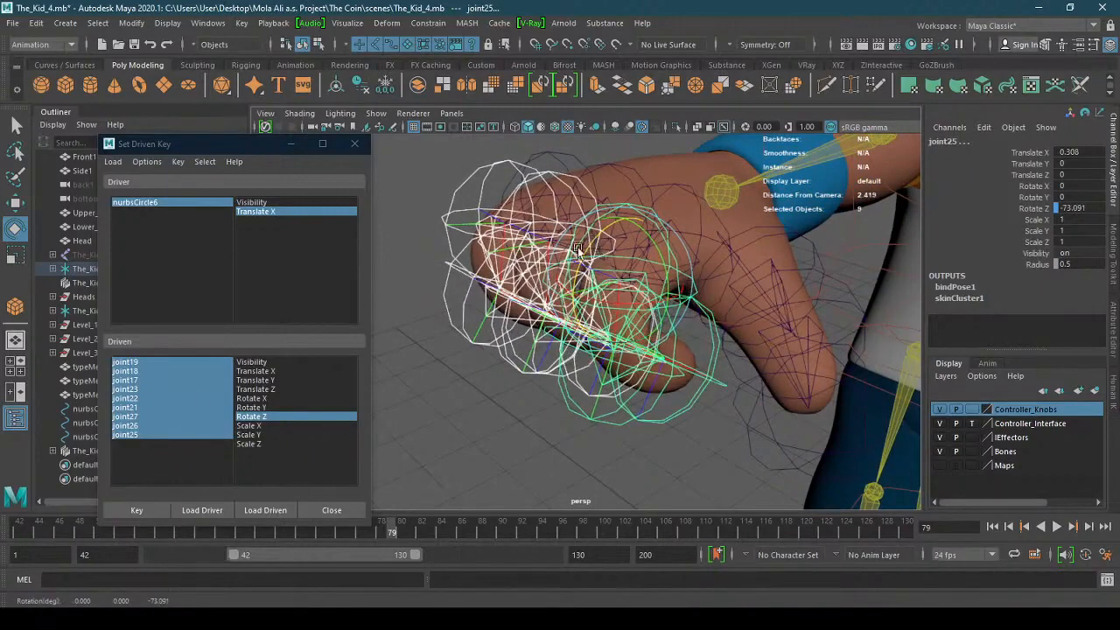
- Exclude joint25, joint26 and joint27 from the selection and curl the other six finger joints further to a Rotate Z of about -91
ctrl+click(146, 434)
ctrl+click(145, 425)
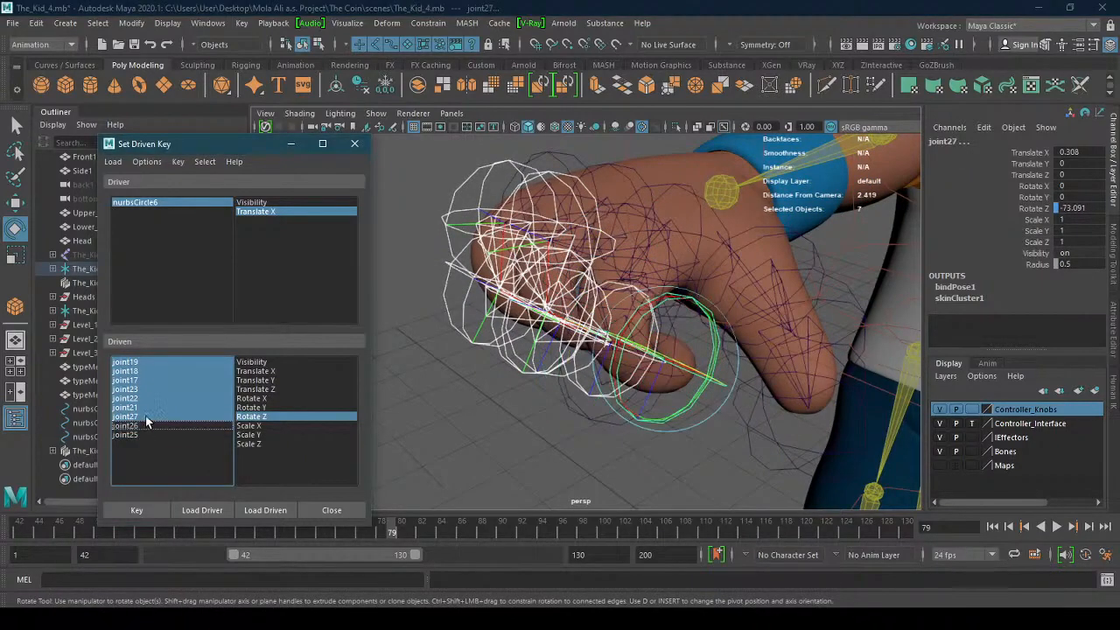
ctrl+click(145, 416)
alt+drag(648, 276, 707, 345)
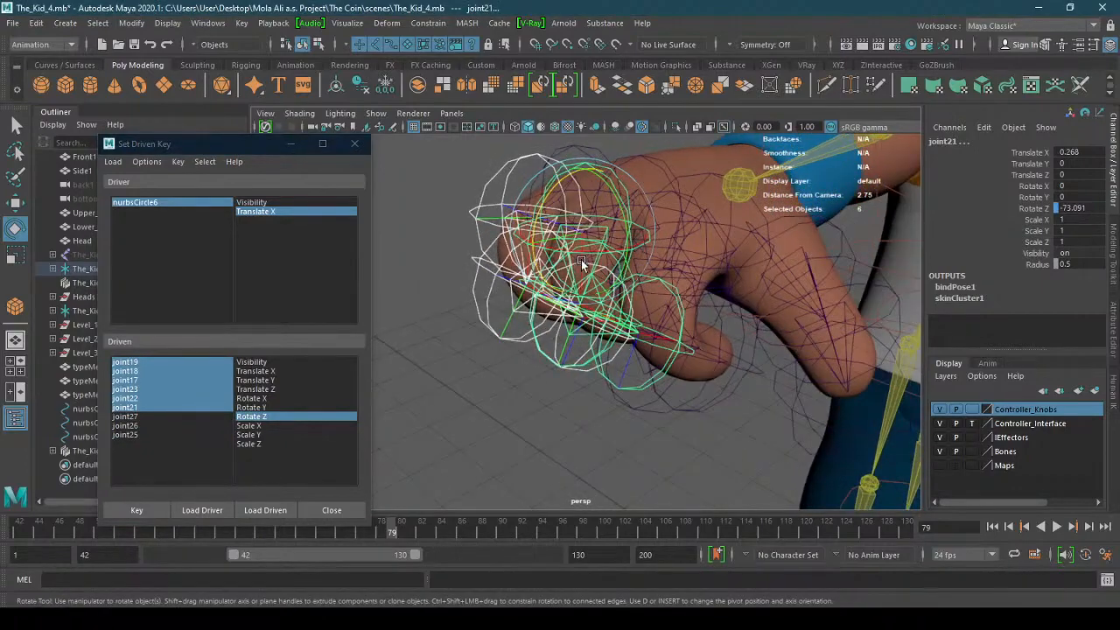
drag(543, 209, 528, 223)
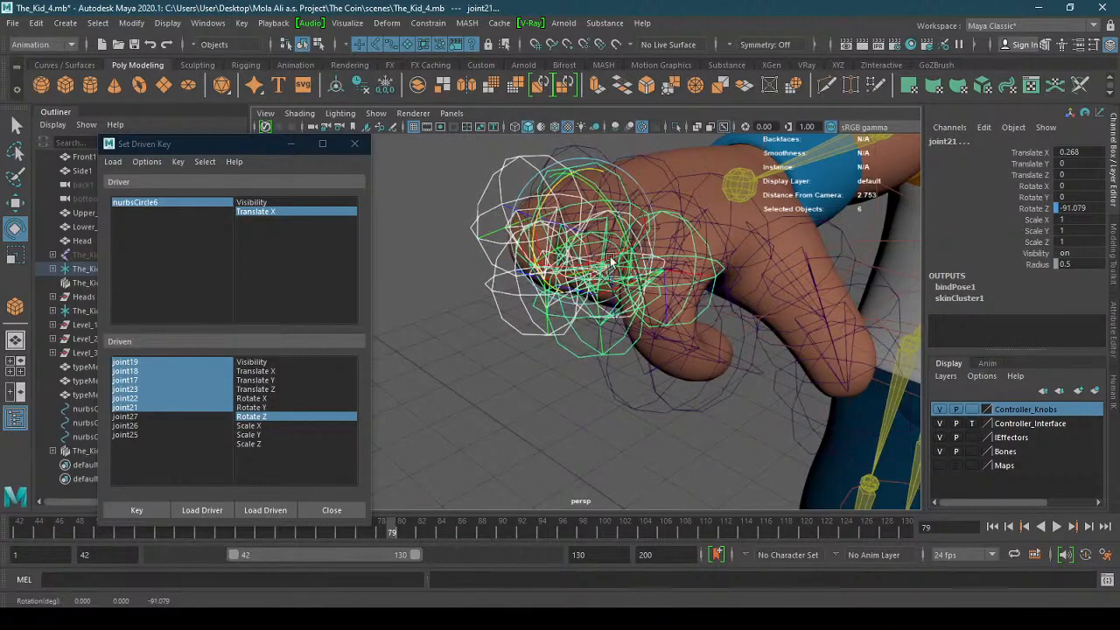
- Reselect all nine driven finger joints and key their closed Rotate Z pose against the Fist circle's Translate X
scroll(669, 293, down, 6)
alt+drag(687, 293, 652, 309)
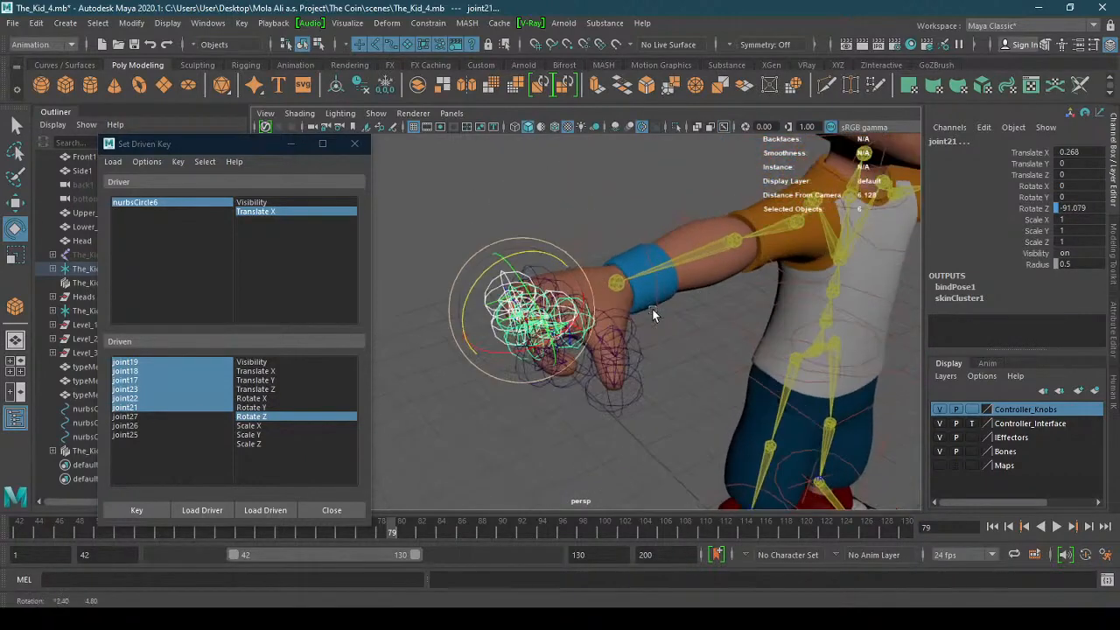
drag(159, 435, 160, 417)
click(160, 371)
click(160, 362)
shift+click(164, 436)
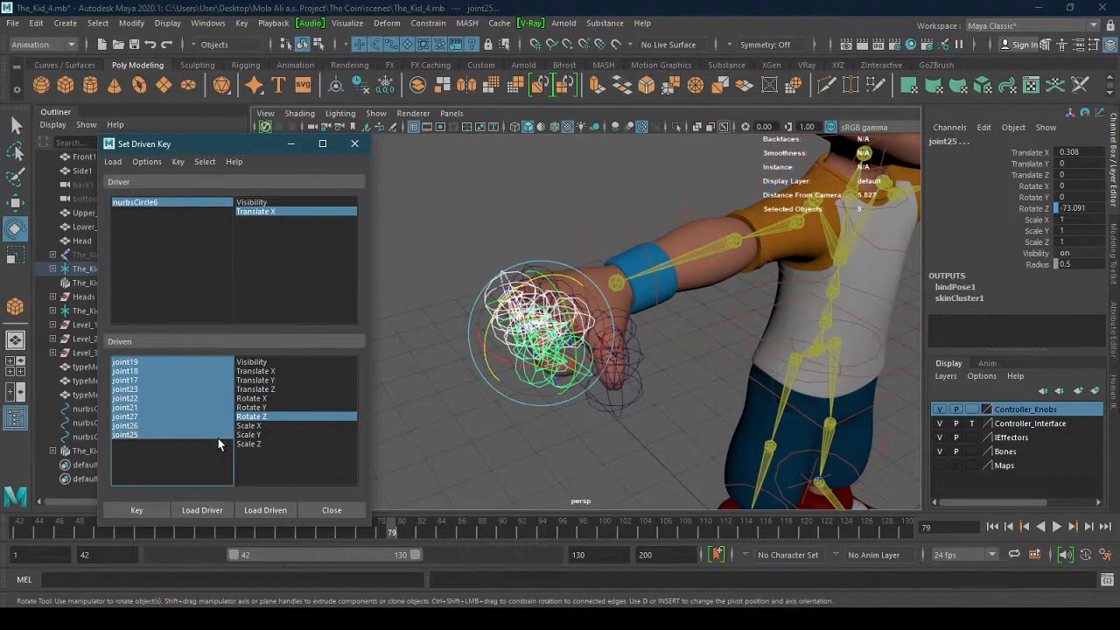
click(156, 509)
- Move the Fist circle back to the start of its slider, at a Translate X of 2.31
alt+drag(601, 407, 659, 406)
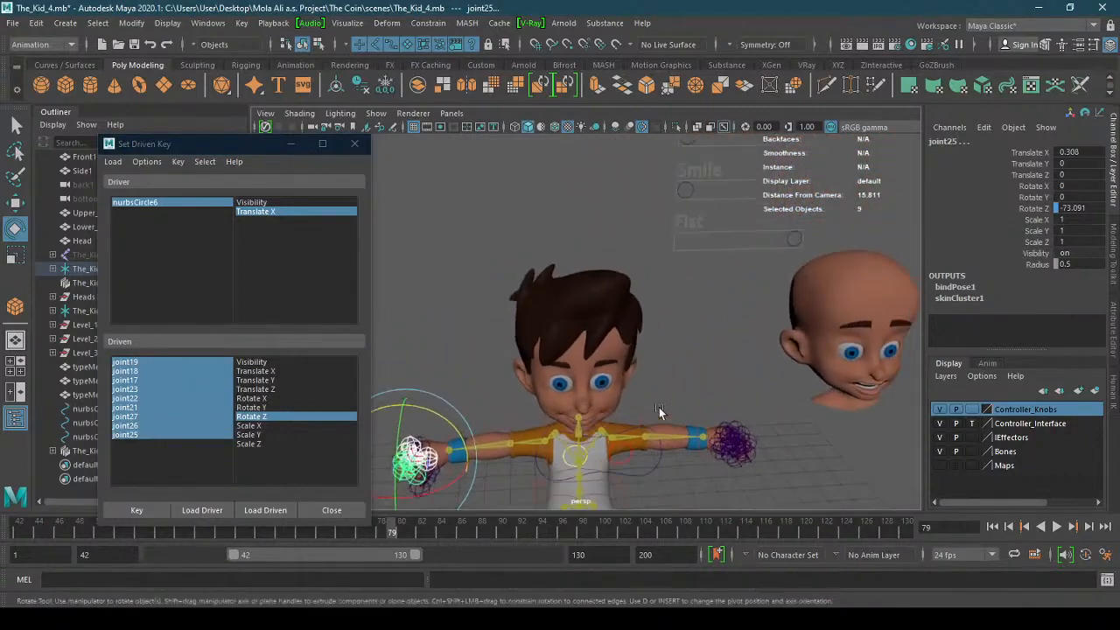
click(790, 241)
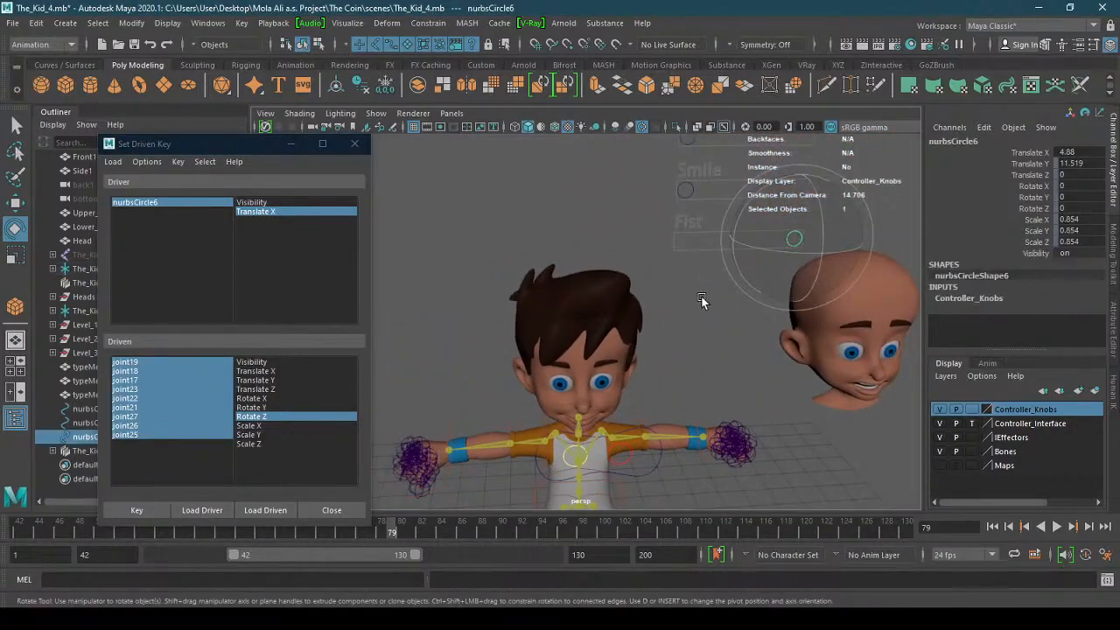
key(w)
drag(851, 242, 740, 259)
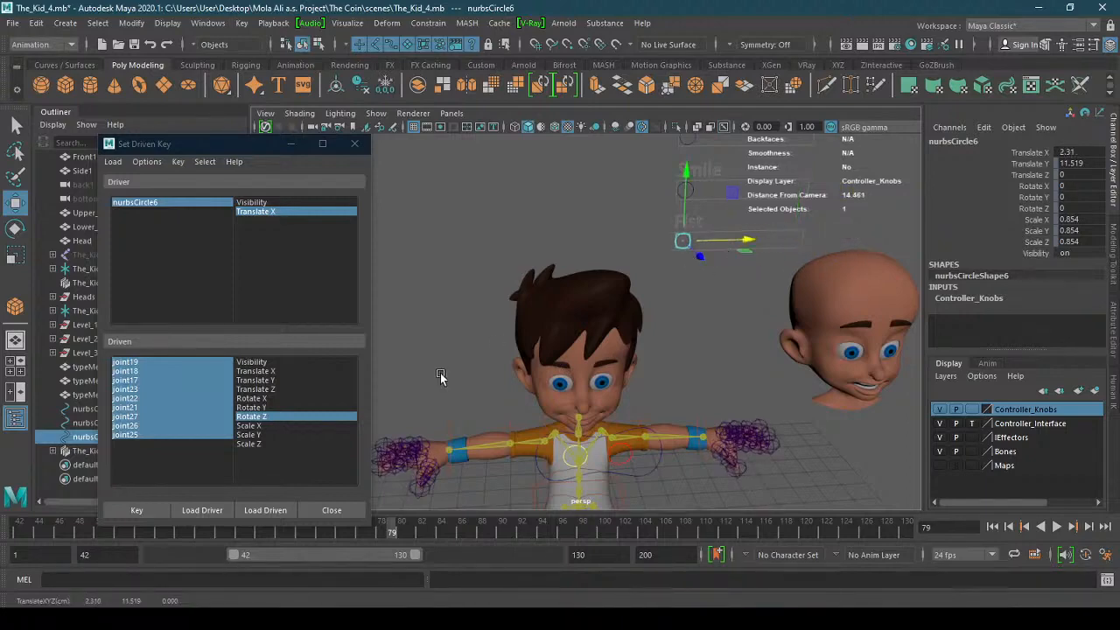
- Select the three thumb joints of the same hand: joint30, joint29 and joint28
alt+middle_drag(445, 377, 585, 274)
scroll(585, 275, up, 5)
alt+middle_drag(547, 346, 679, 302)
scroll(691, 311, up, 4)
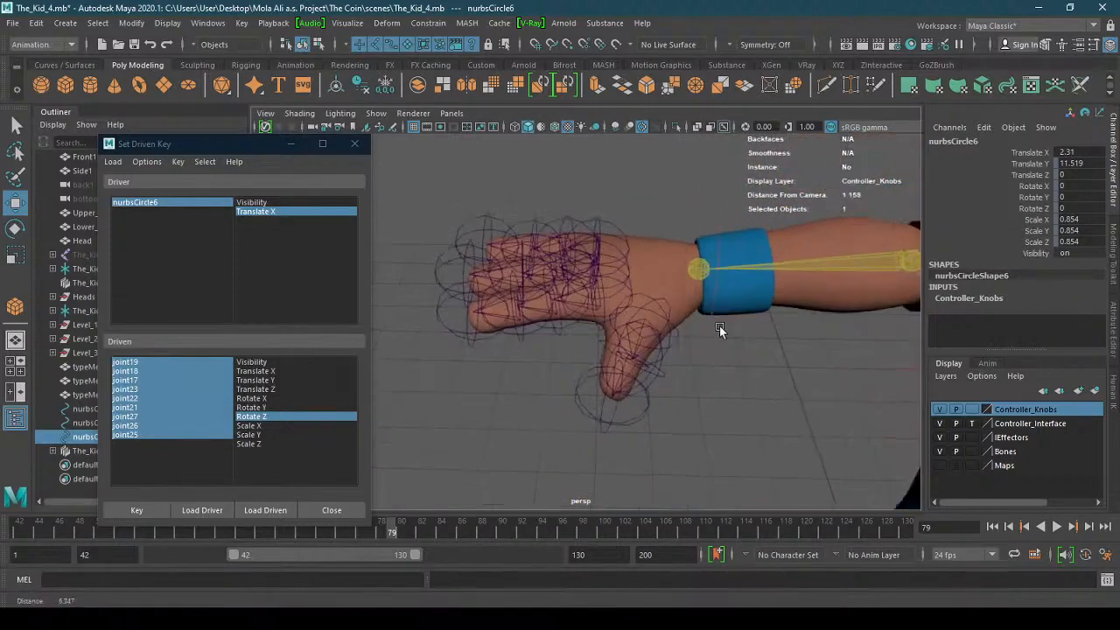
alt+drag(720, 325, 718, 396)
click(642, 363)
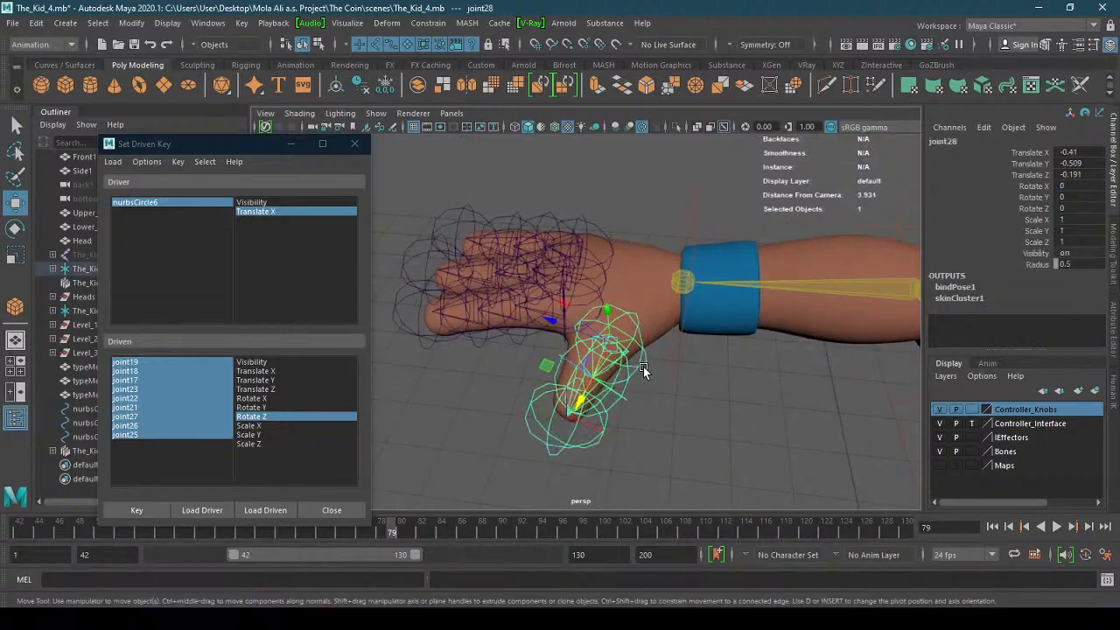
key(q)
click(647, 403)
click(591, 441)
click(641, 415)
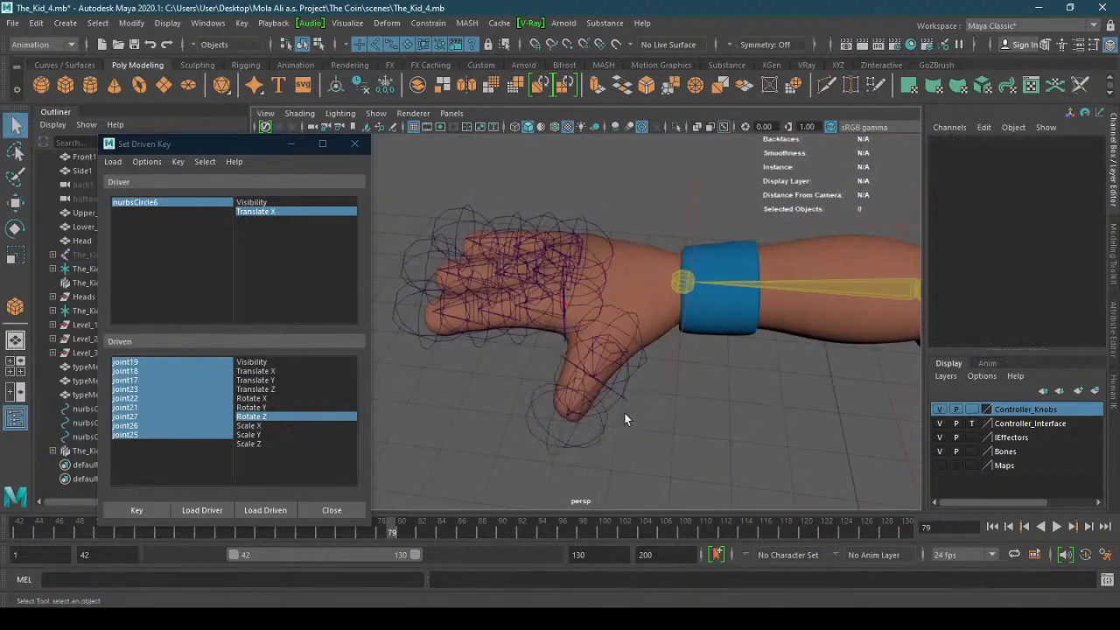
click(623, 419)
shift+click(619, 399)
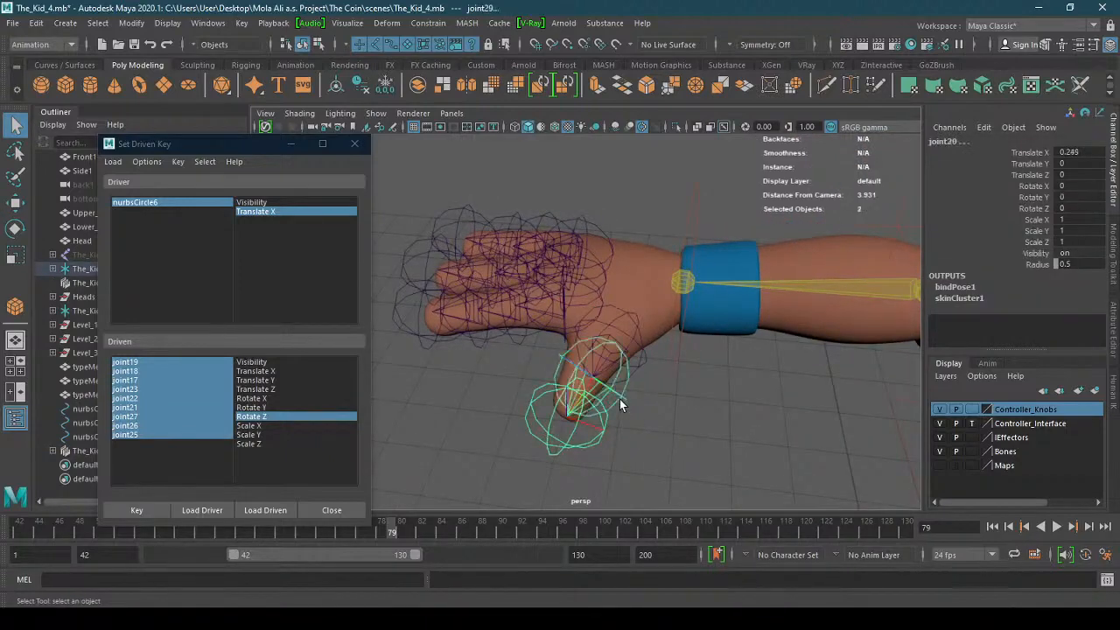
shift+click(642, 360)
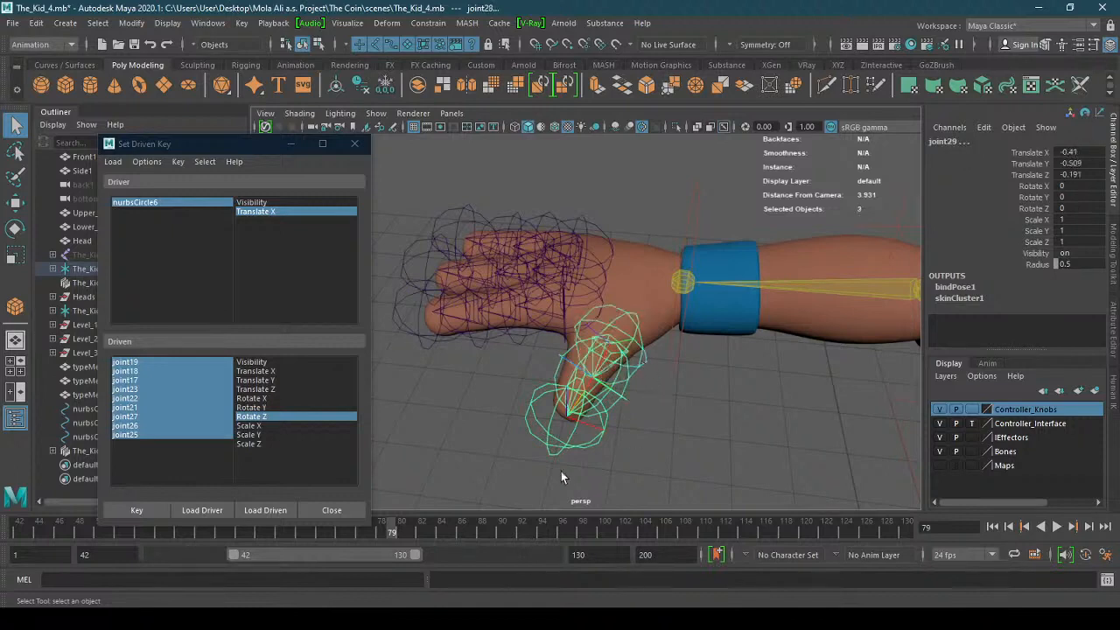
- Load the three thumb joints as driven objects and key their open Rotate X, Y and Z against the Fist circle's Translate X
click(270, 510)
drag(157, 362, 154, 392)
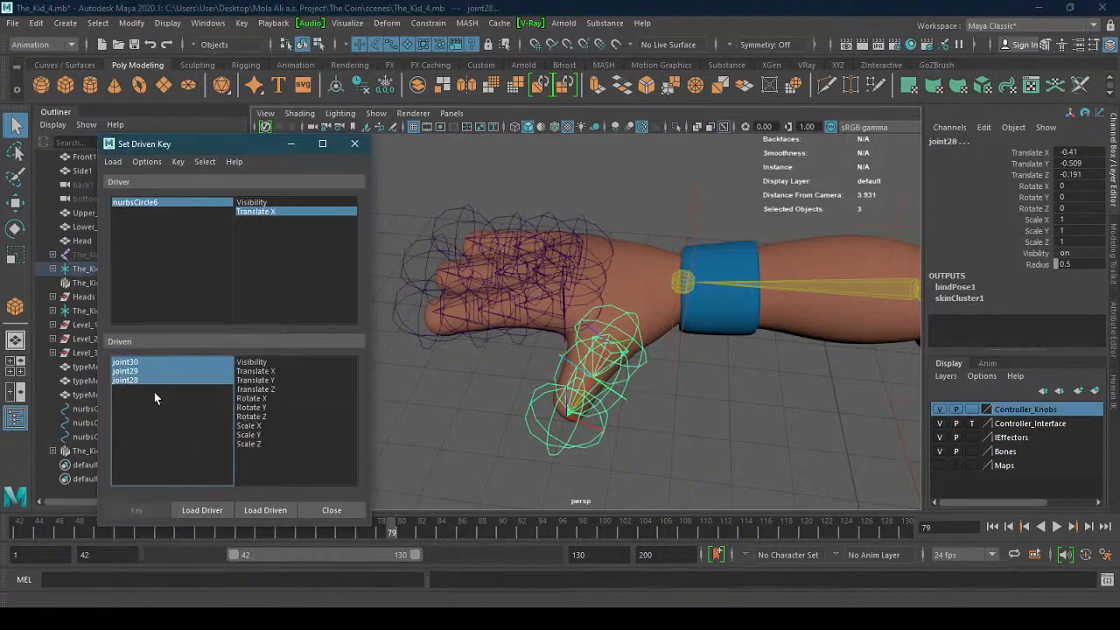
drag(282, 398, 282, 419)
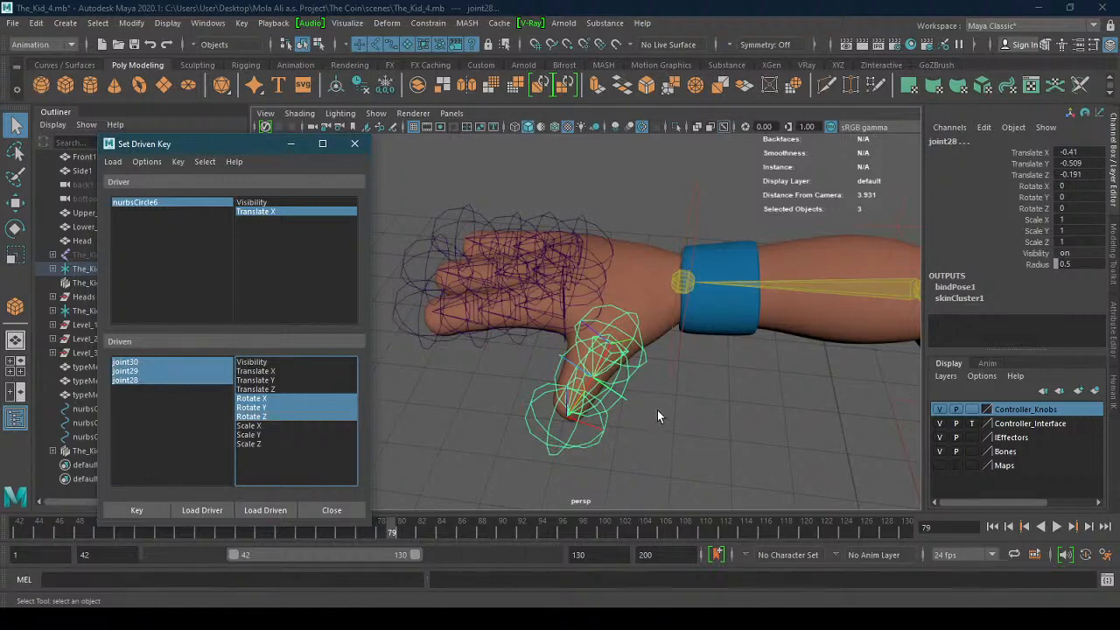
click(153, 509)
- Slide the Fist circle to its closed-fist end, Translate X 4.88, for posing the thumb
scroll(506, 357, down, 5)
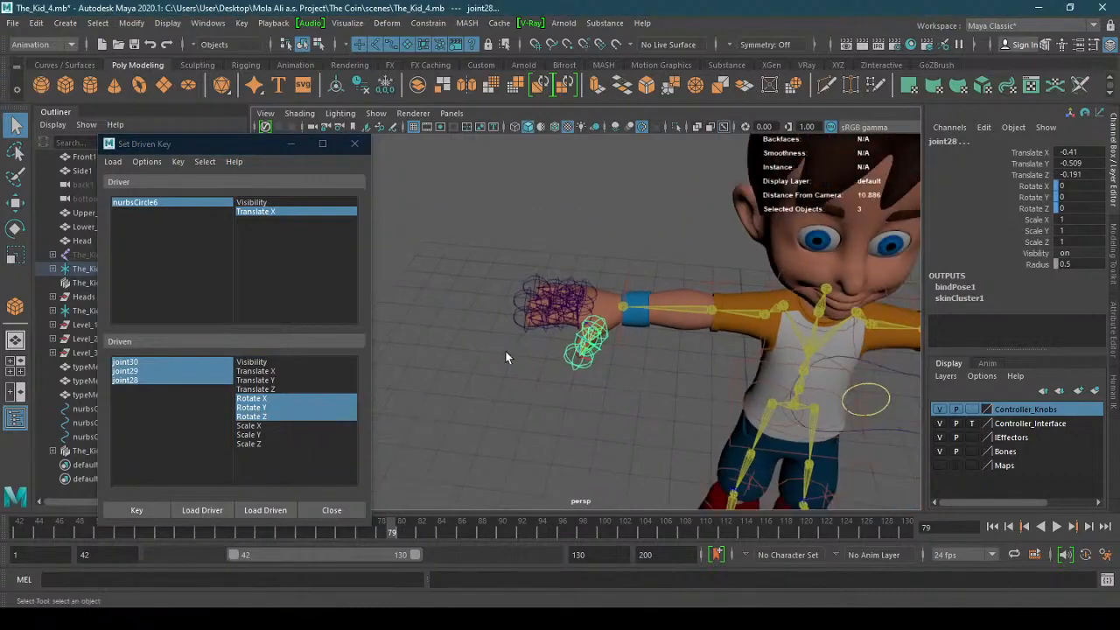
alt+middle_drag(790, 296, 487, 448)
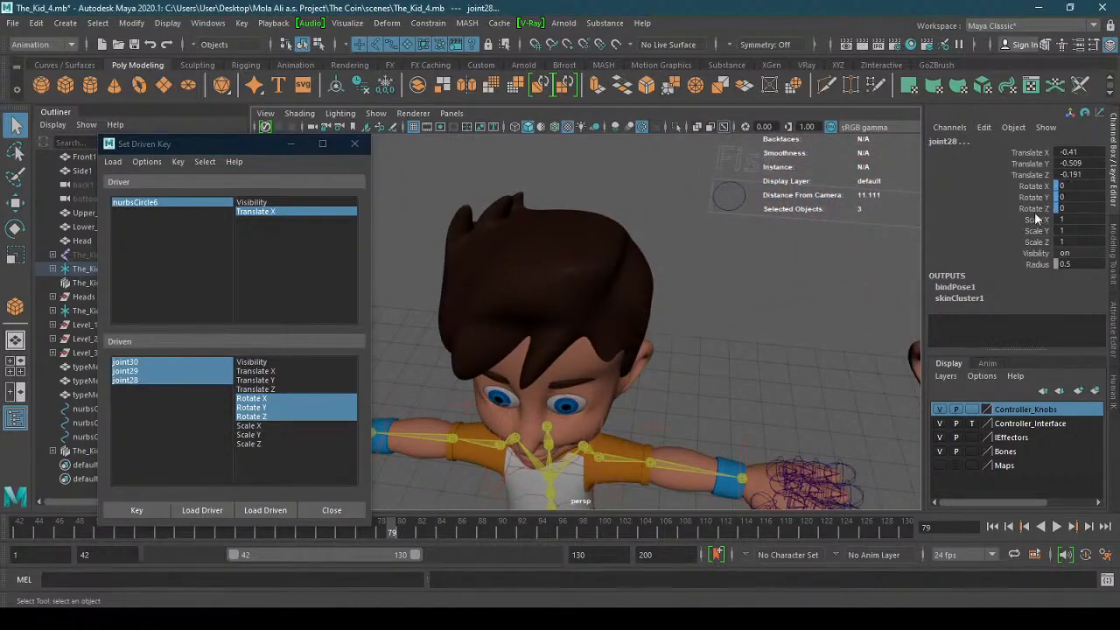
alt+middle_drag(840, 253, 604, 302)
click(588, 293)
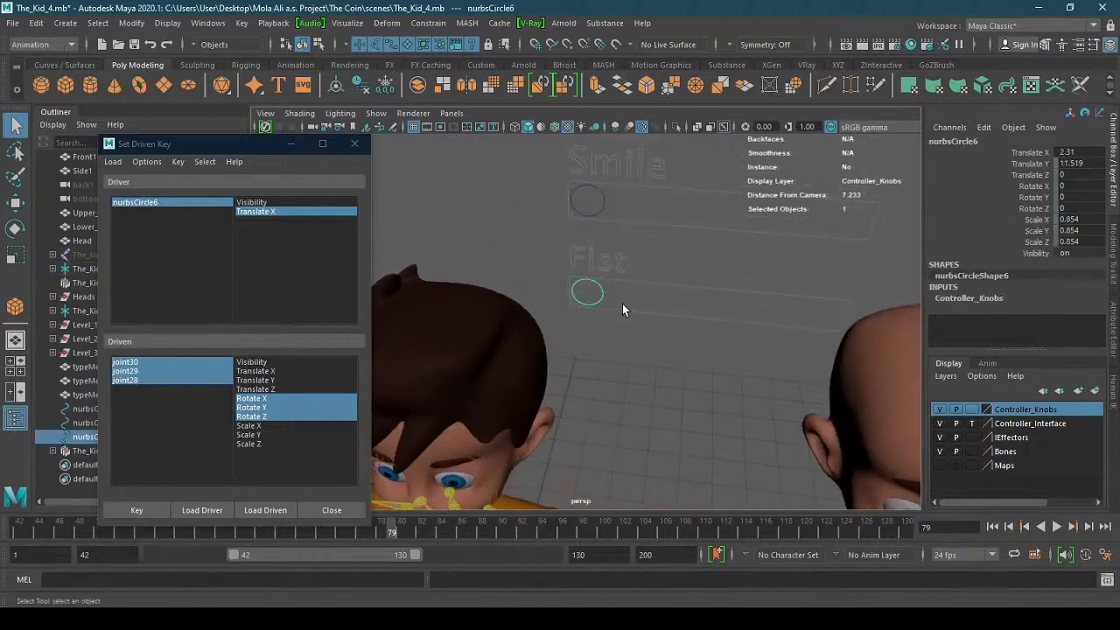
key(w)
drag(647, 298, 917, 331)
- Select the three driven thumb joints and rotate them toward the curled fingers, to about -13 in Y and -76 in Z
alt+middle_drag(608, 398, 884, 239)
scroll(814, 285, up, 5)
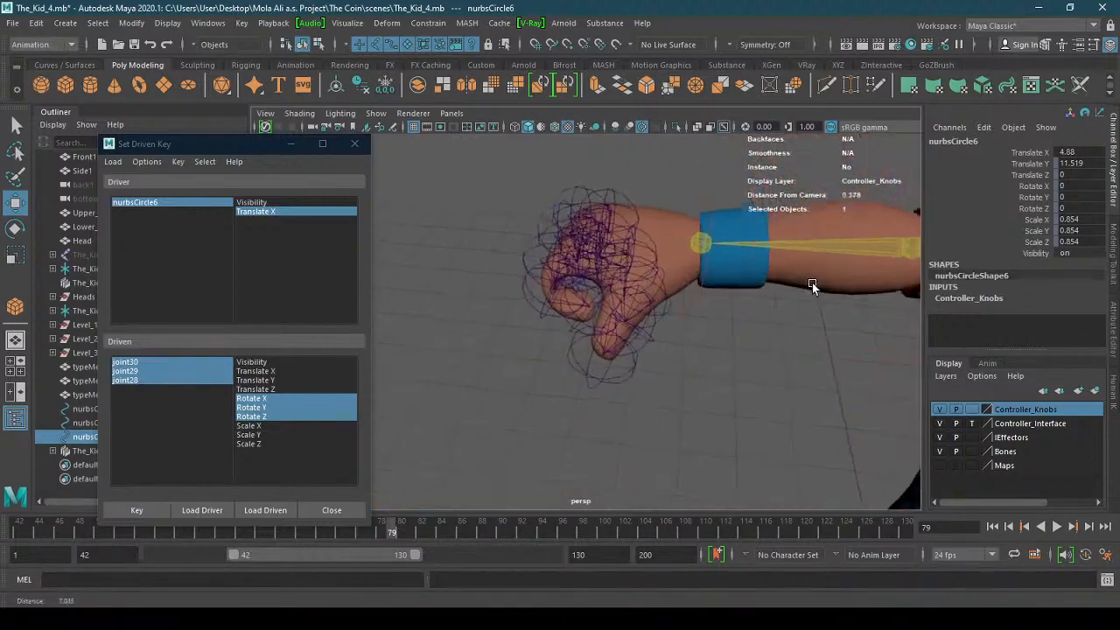
scroll(812, 287, up, 2)
click(160, 389)
click(156, 362)
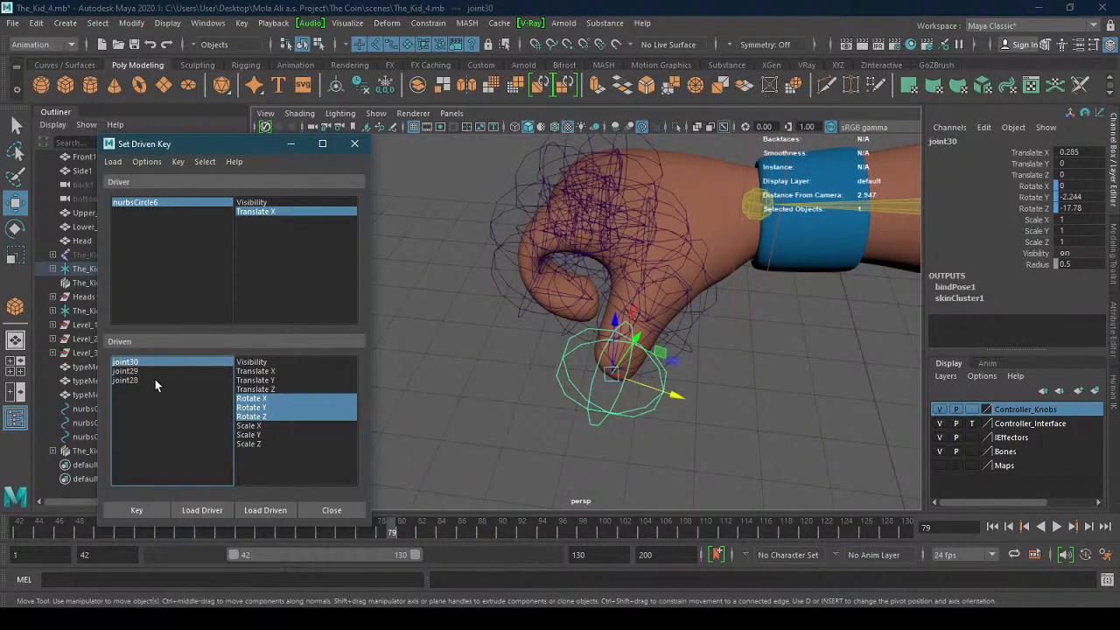
shift+click(155, 380)
click(15, 228)
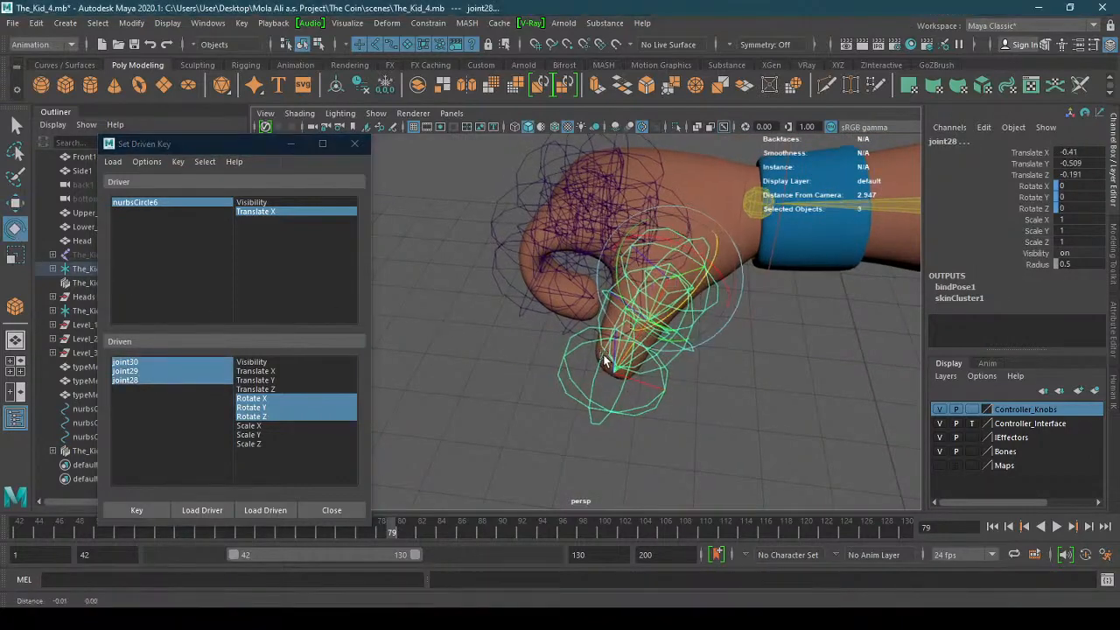
drag(603, 354, 710, 365)
alt+drag(689, 431, 668, 435)
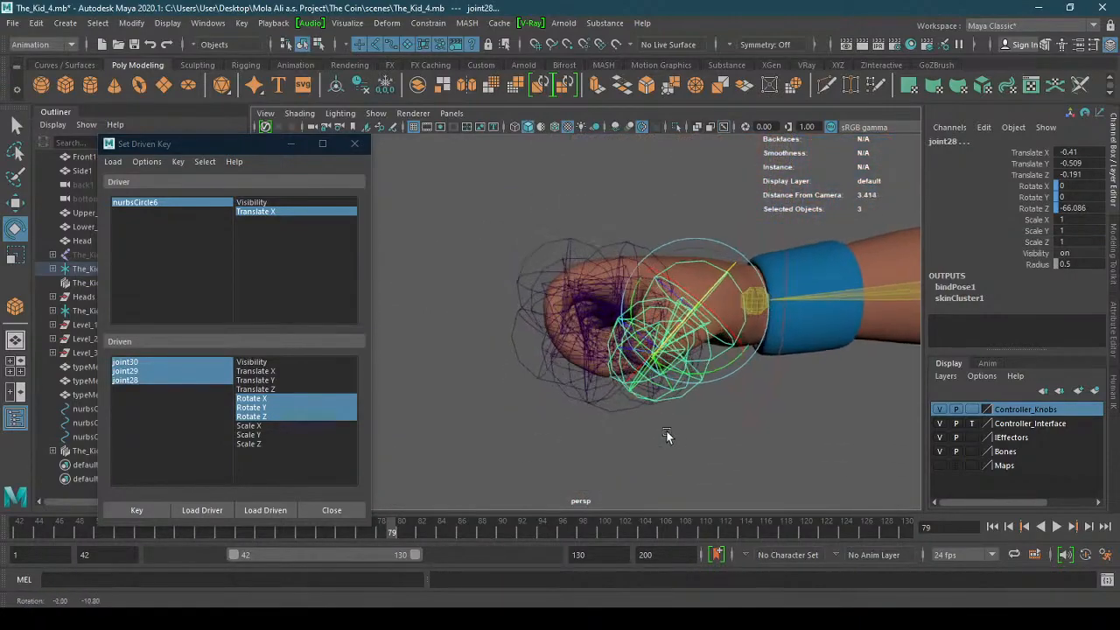
alt+right_drag(667, 435, 740, 344)
drag(748, 298, 681, 291)
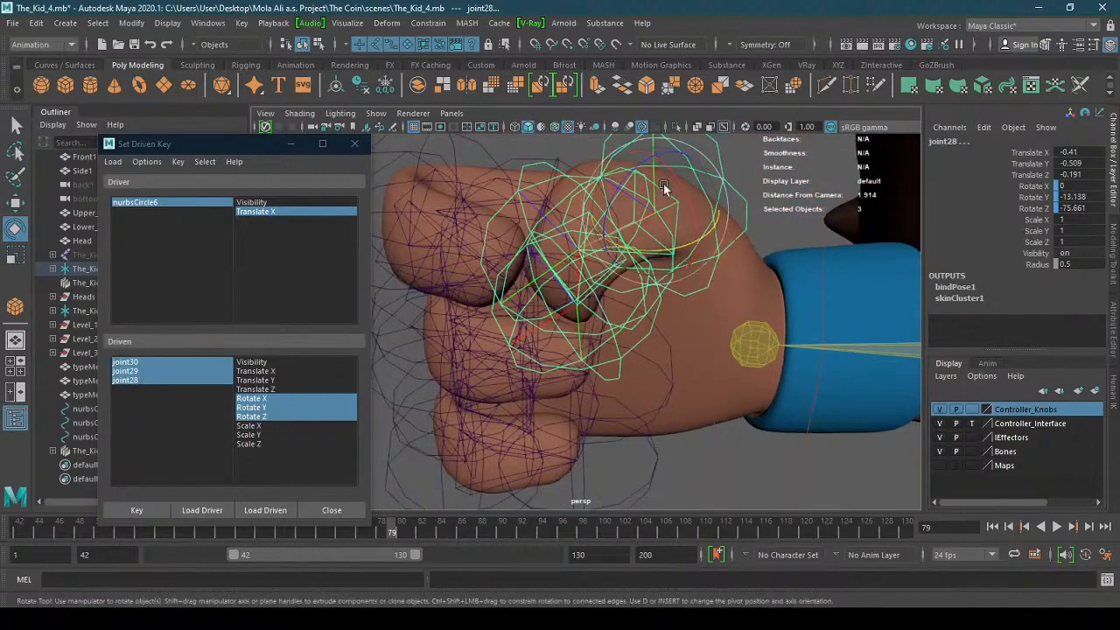
- Refine the thumb joints' rotation to about -18.8 in X, -19.3 in Y and -57.1 in Z, and key the closed pose
drag(627, 174, 653, 254)
scroll(698, 264, down, 4)
alt+drag(645, 355, 636, 257)
drag(642, 328, 682, 495)
alt+right_drag(682, 493, 625, 429)
alt+drag(624, 430, 603, 374)
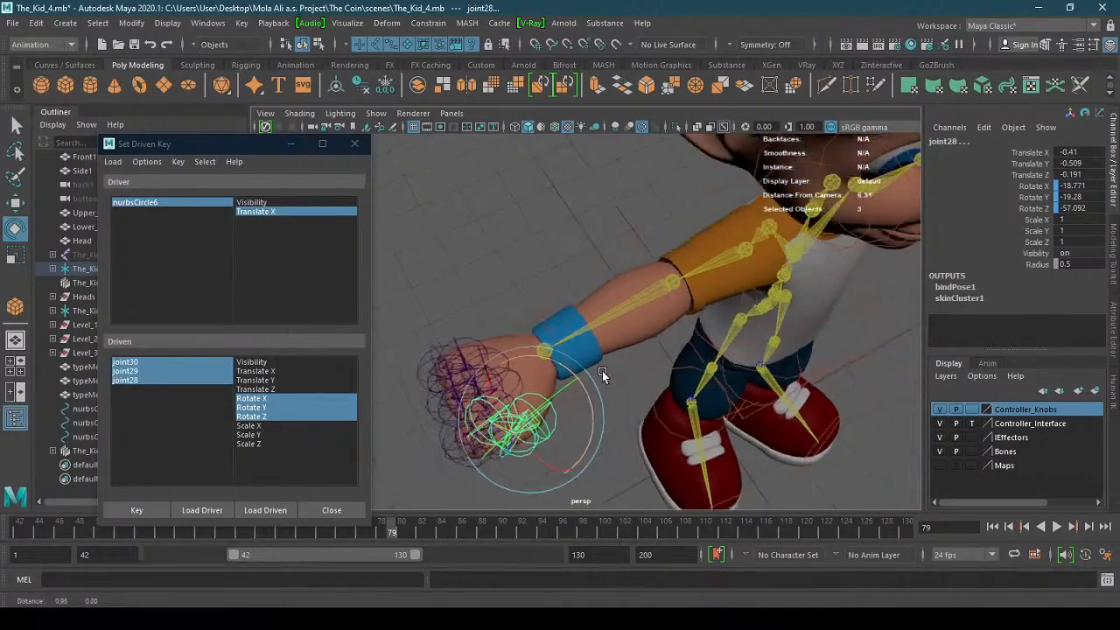
alt+middle_drag(602, 375, 556, 401)
click(143, 511)
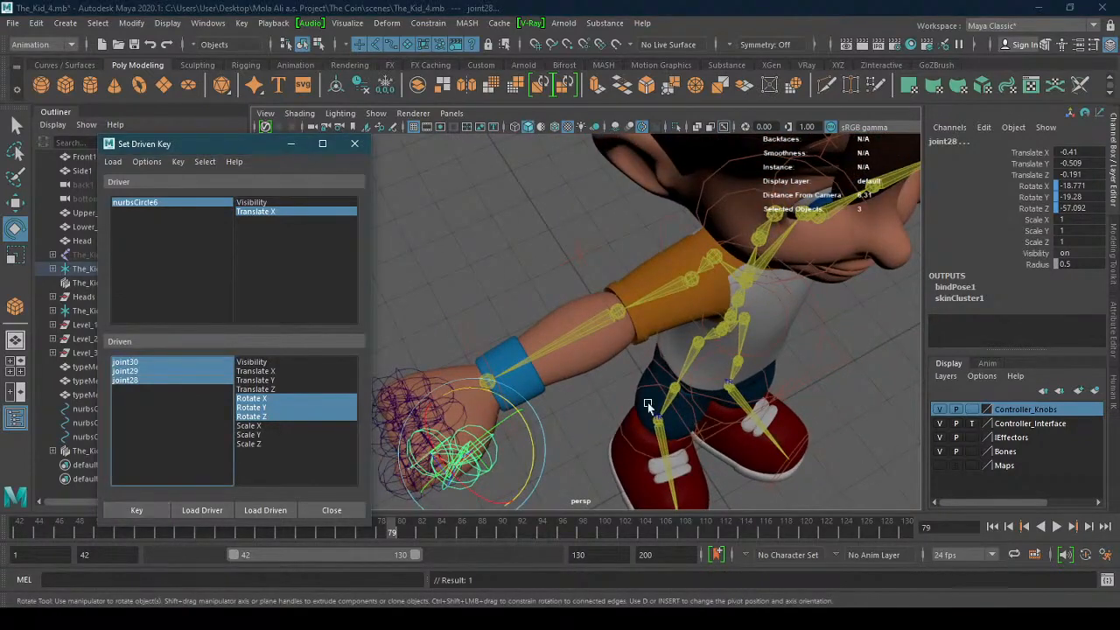
- Slide the Fist circle back to its open-hand end, Translate X 2.31, and close the Set Driven Key window
alt+drag(647, 402, 723, 366)
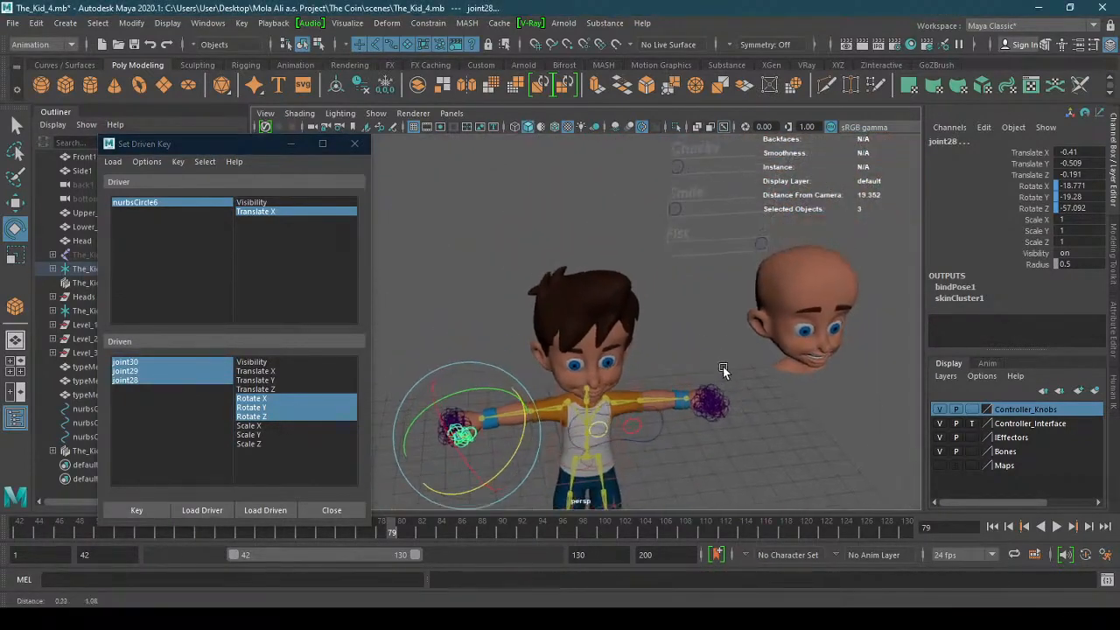
click(16, 202)
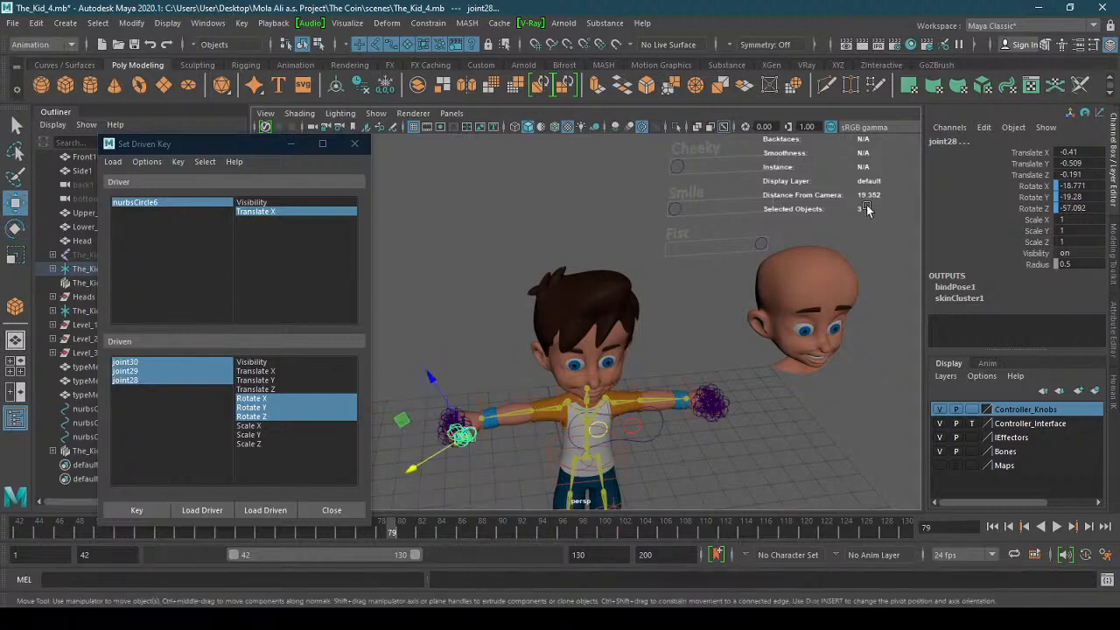
click(761, 244)
drag(814, 244, 715, 263)
click(356, 145)
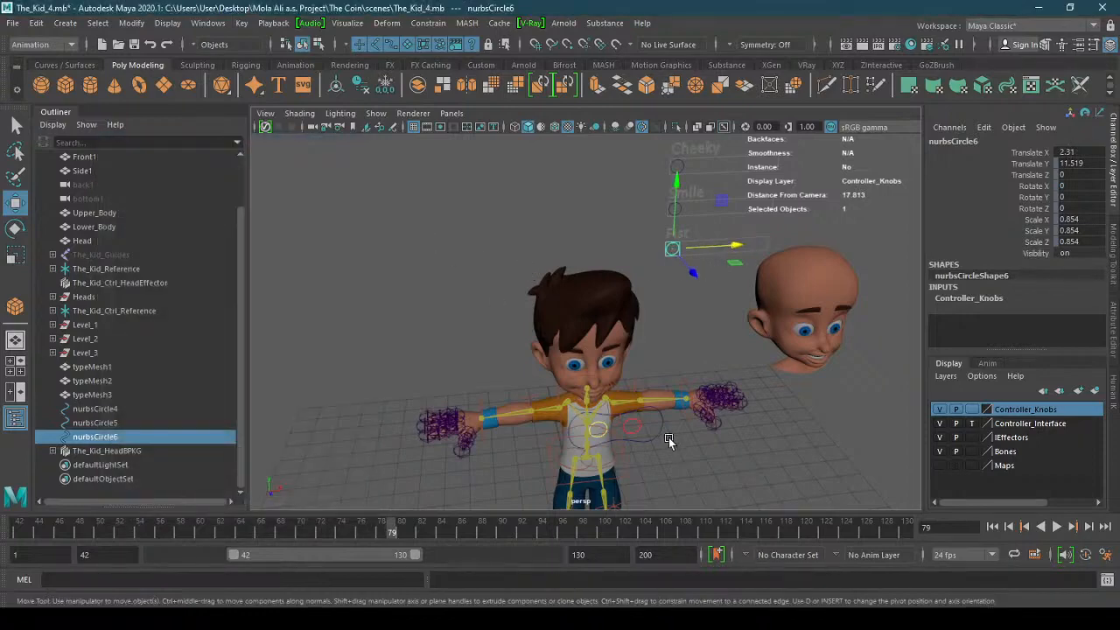
- Select the root joints of the thumb and all three finger chains on the character's left hand
alt+drag(669, 438, 605, 373)
alt+right_drag(605, 374, 781, 355)
alt+drag(781, 355, 661, 330)
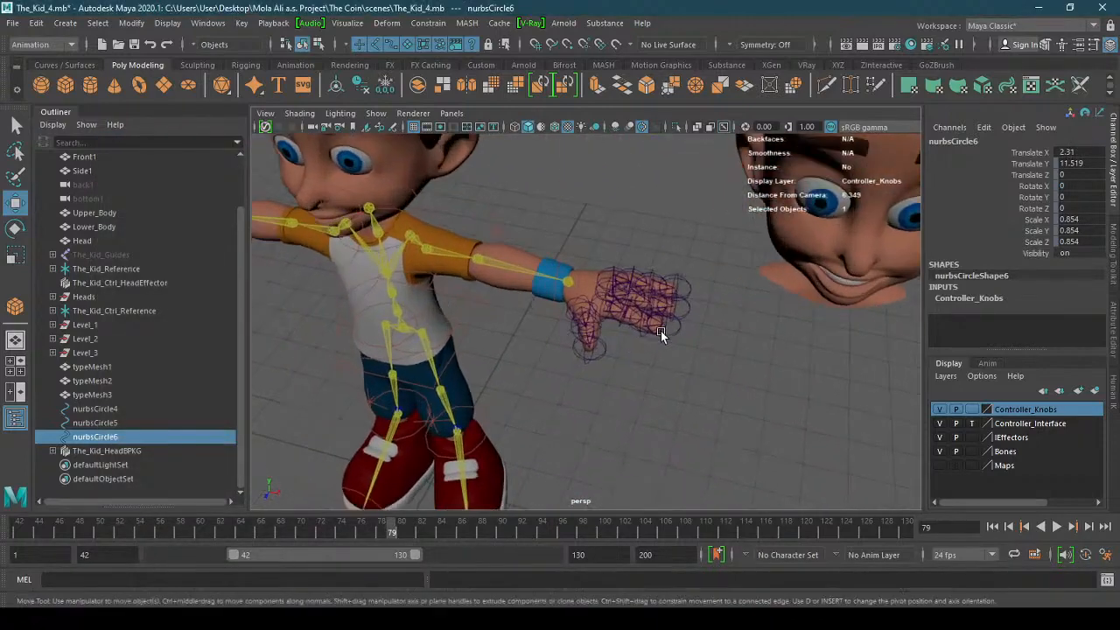
alt+right_drag(655, 335, 760, 340)
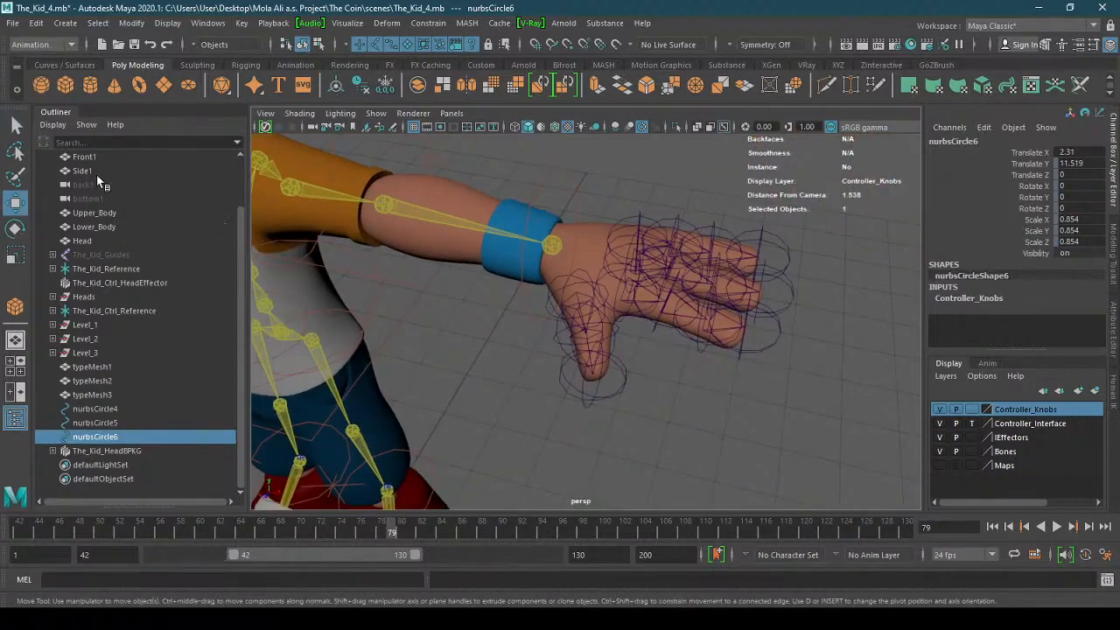
click(13, 127)
click(770, 350)
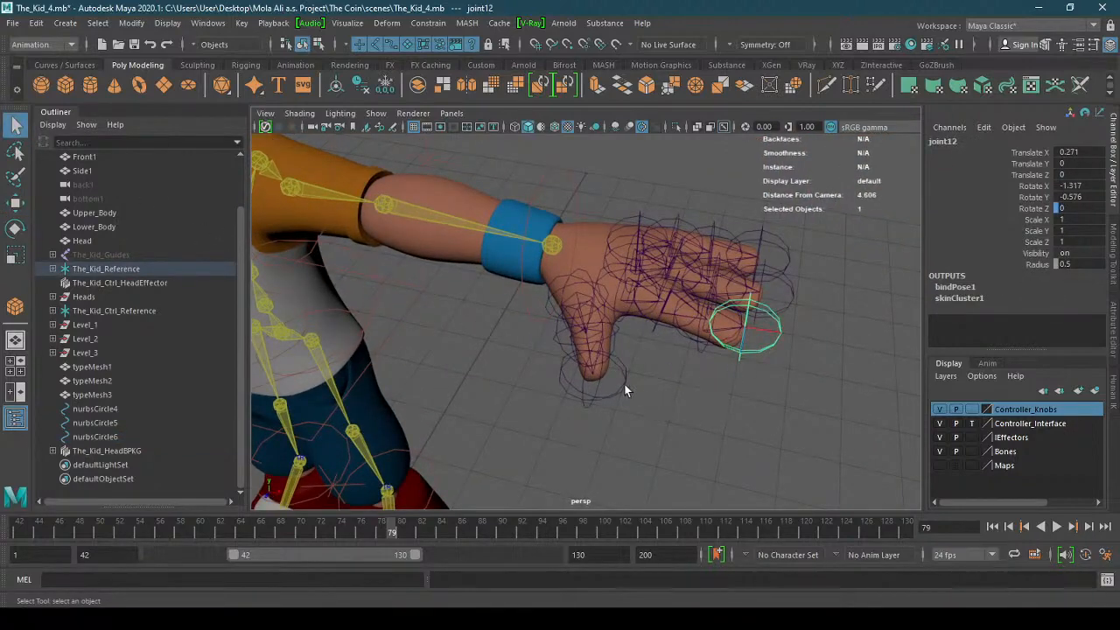
alt+drag(740, 311, 577, 281)
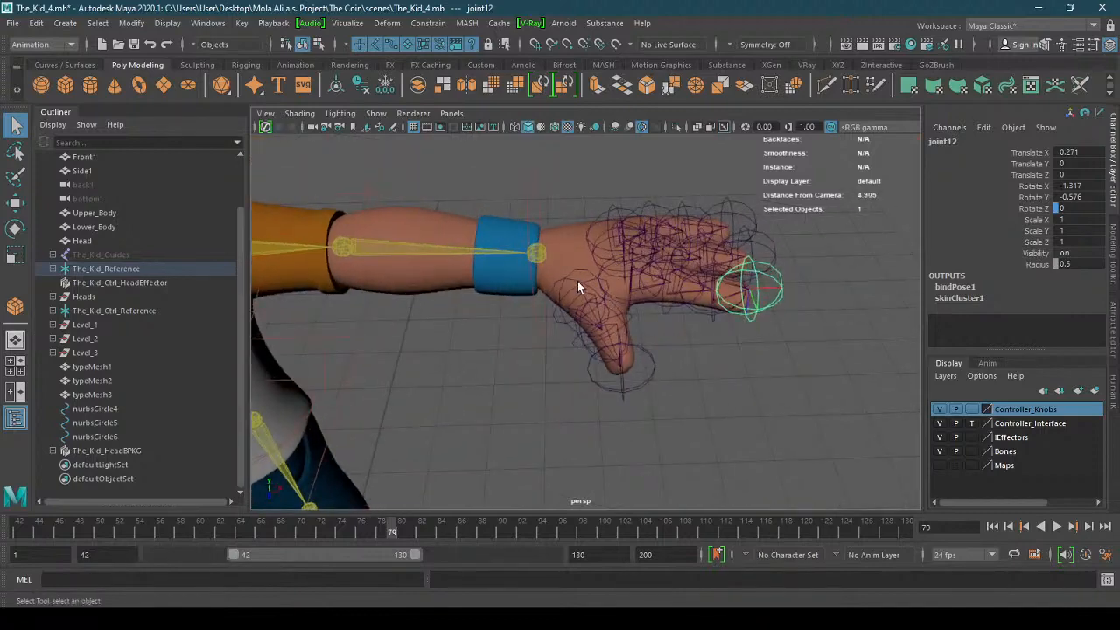
click(599, 307)
click(598, 248)
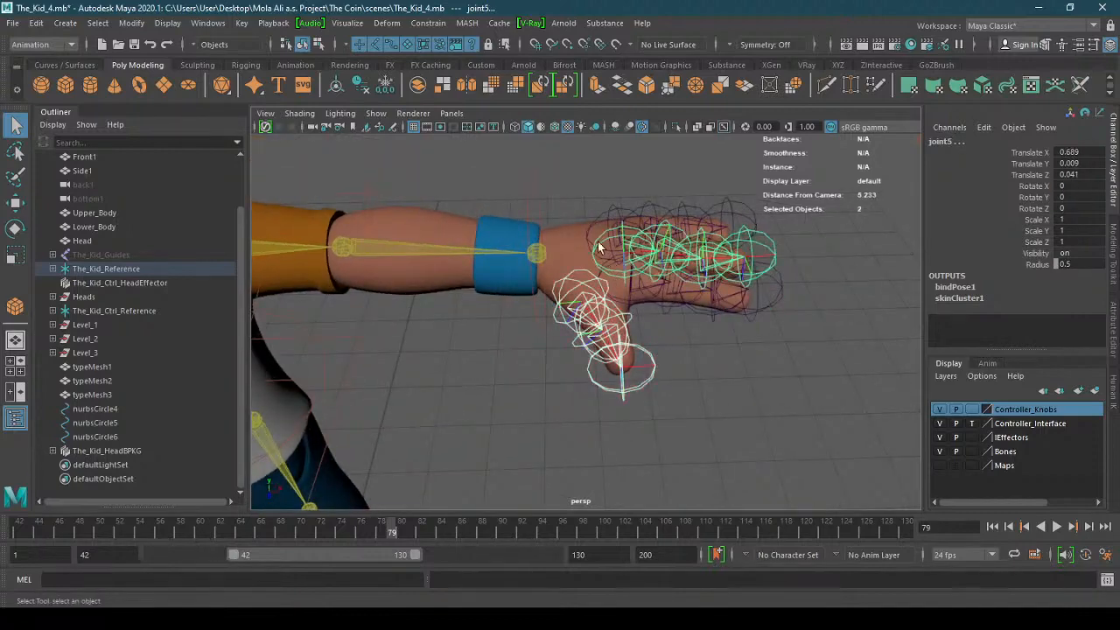
click(641, 299)
alt+drag(640, 299, 684, 364)
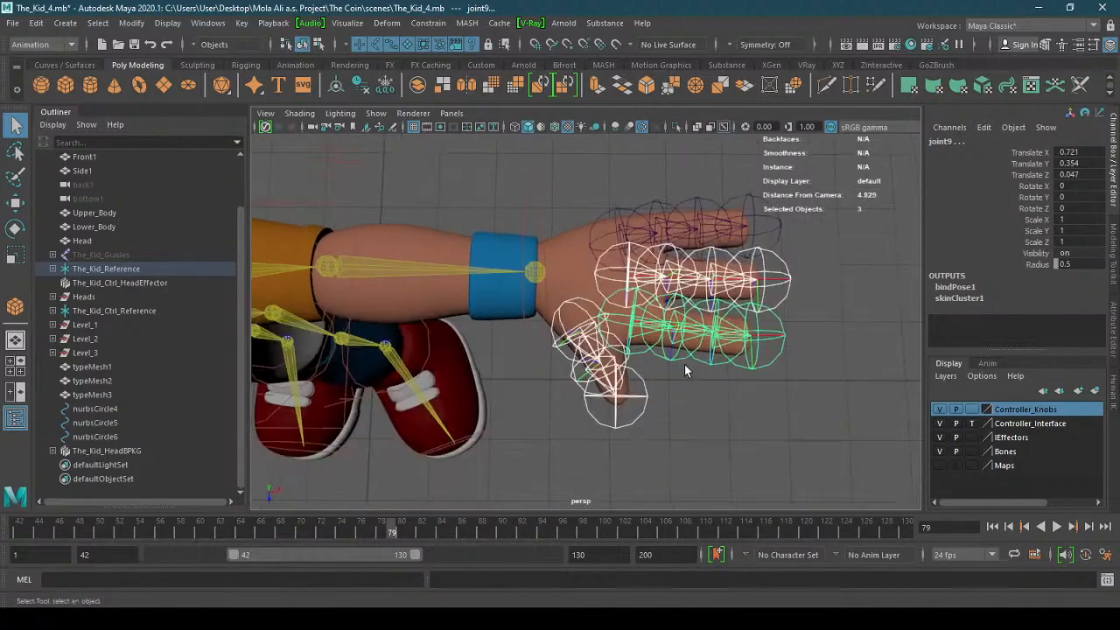
shift+click(617, 237)
- Add the root joints of the thumb and three finger chains on the character's right hand to the selection
alt+drag(618, 236, 455, 298)
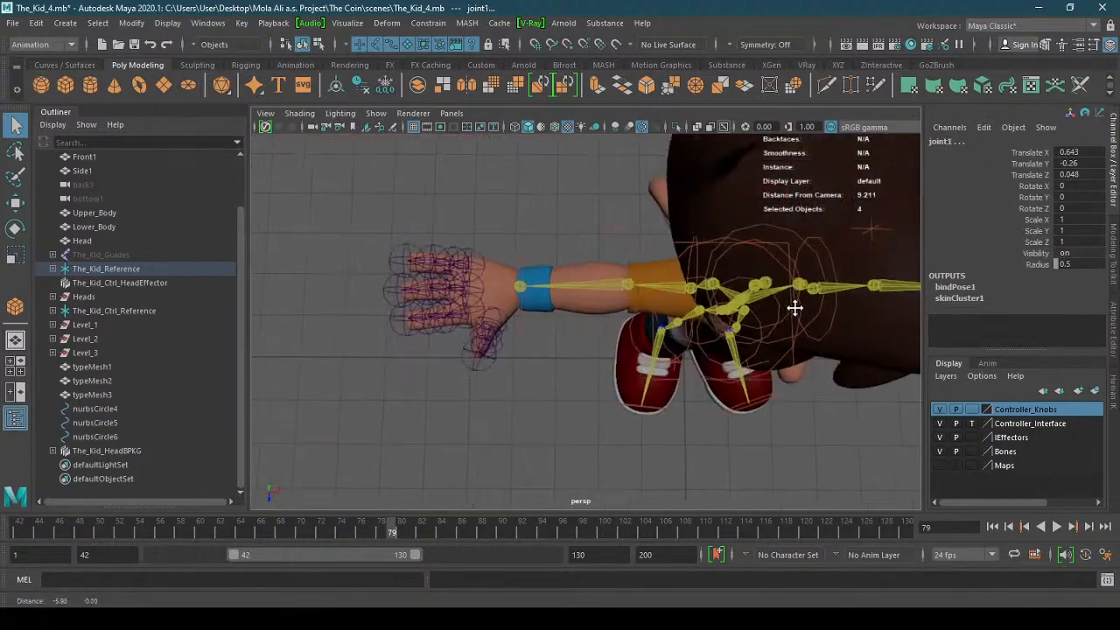
alt+right_drag(455, 298, 472, 322)
shift+click(456, 306)
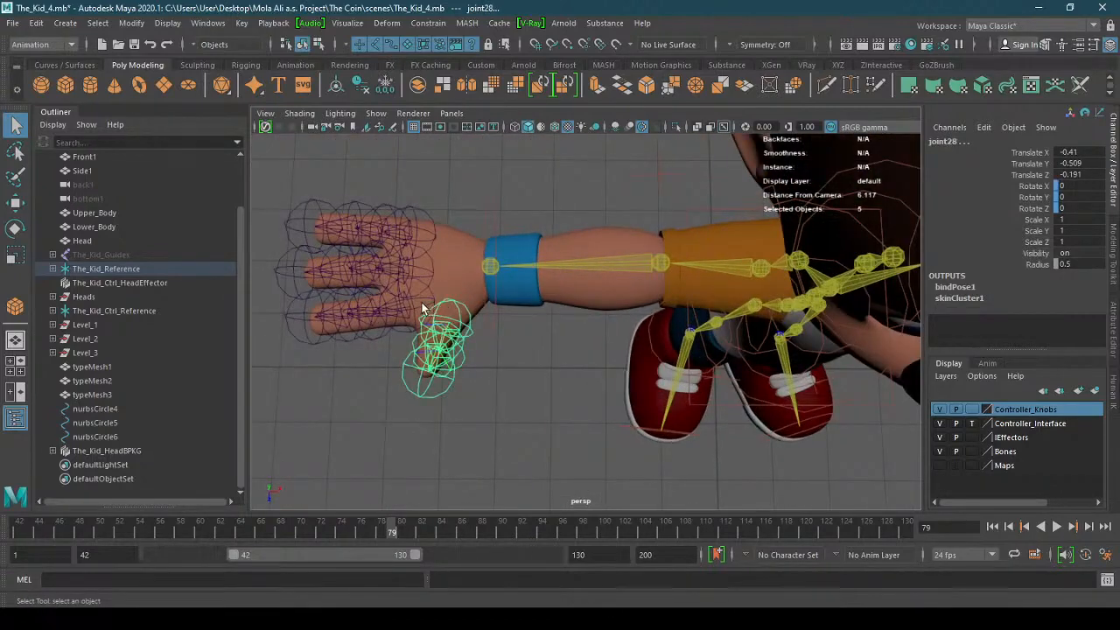
shift+click(421, 303)
shift+click(423, 272)
shift+click(425, 234)
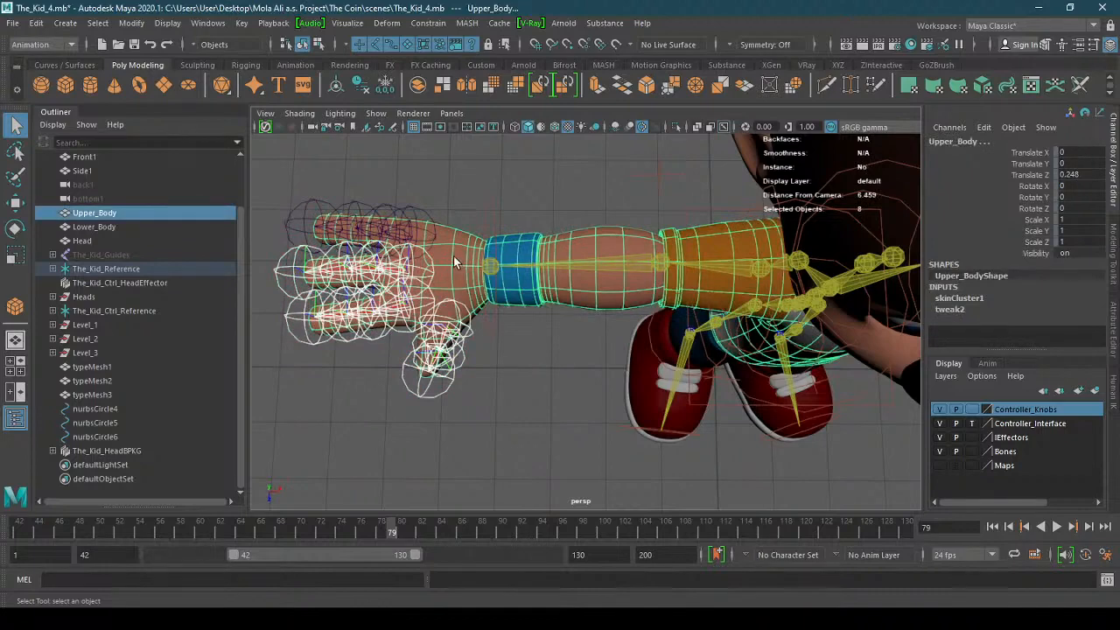
key(ctrl+z)
shift+click(424, 211)
alt+right_drag(691, 328, 630, 331)
alt+middle_drag(630, 332, 479, 330)
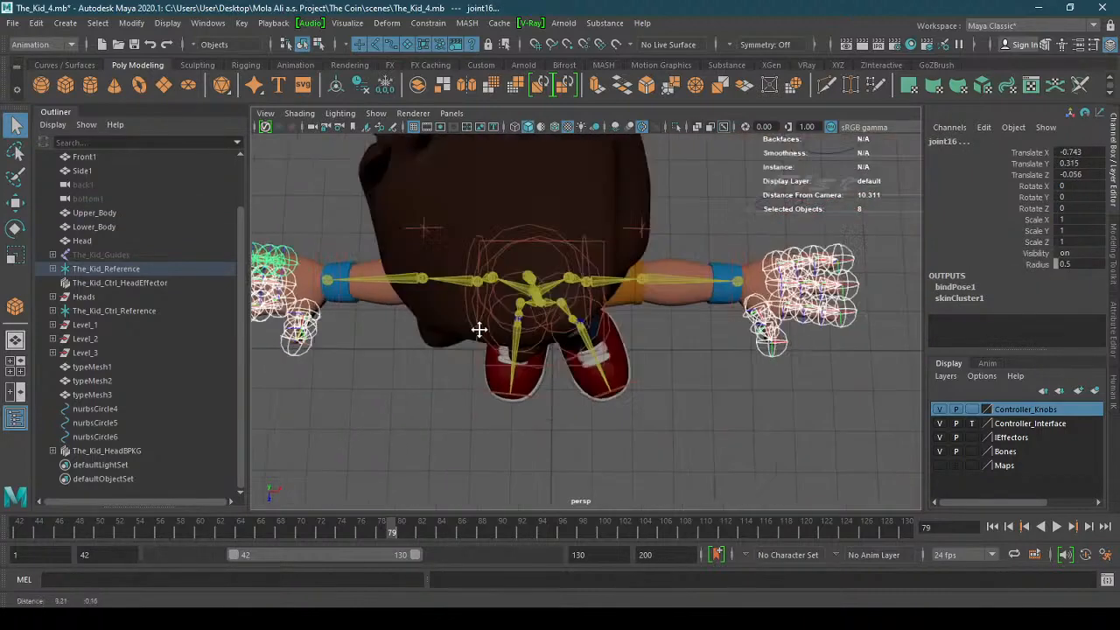
key(f)
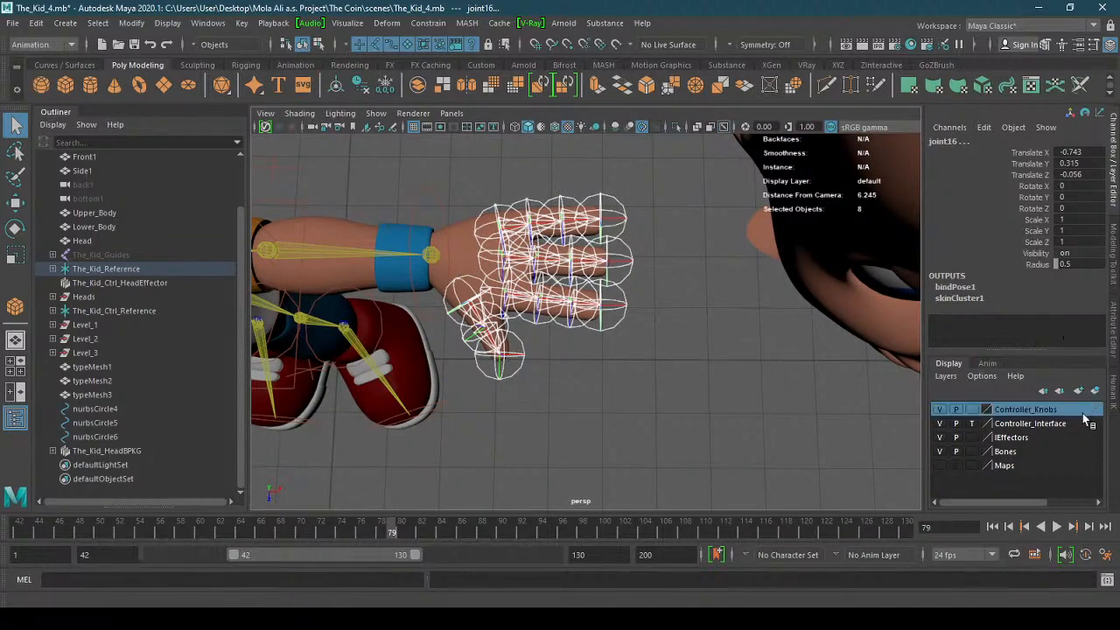
- Create a display layer from the selected joints and try to name it "Finger Joints"
click(1095, 390)
click(1006, 409)
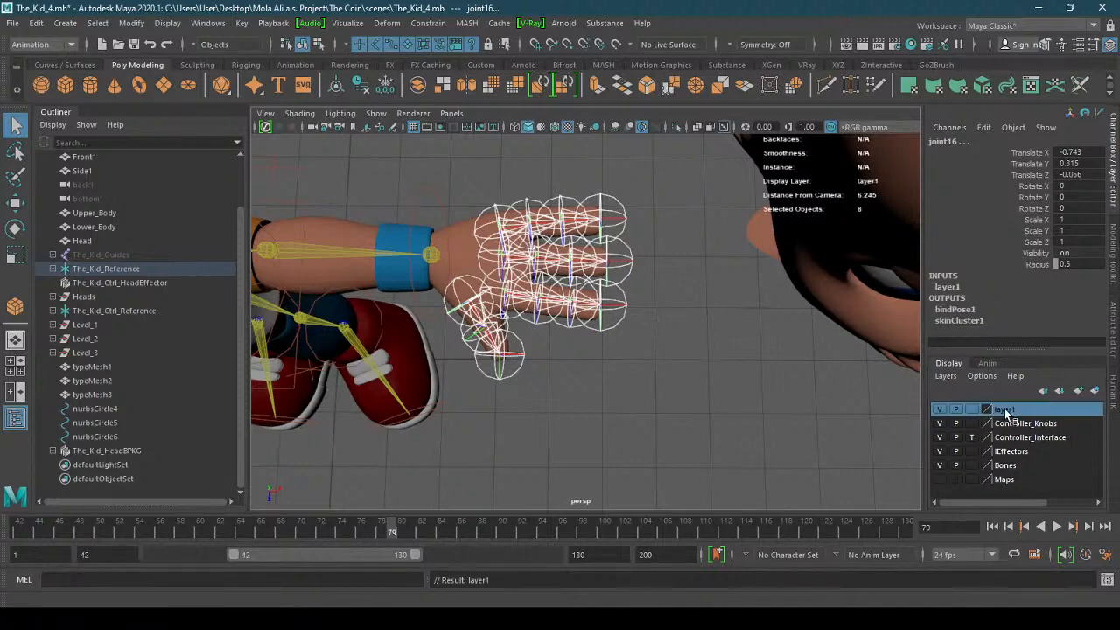
double_click(1007, 410)
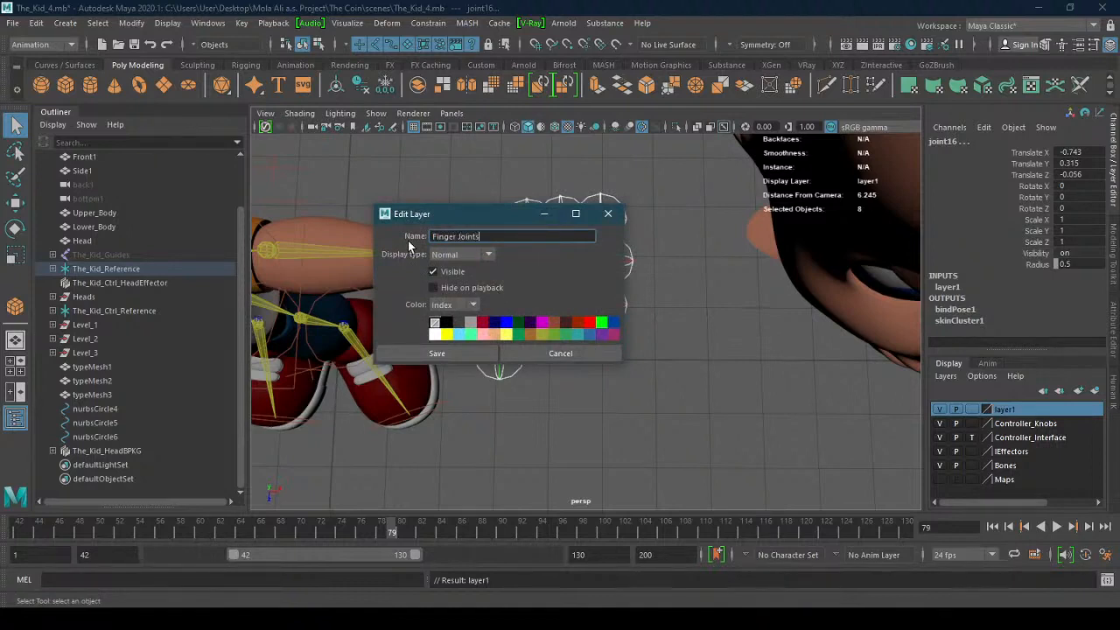
click(449, 351)
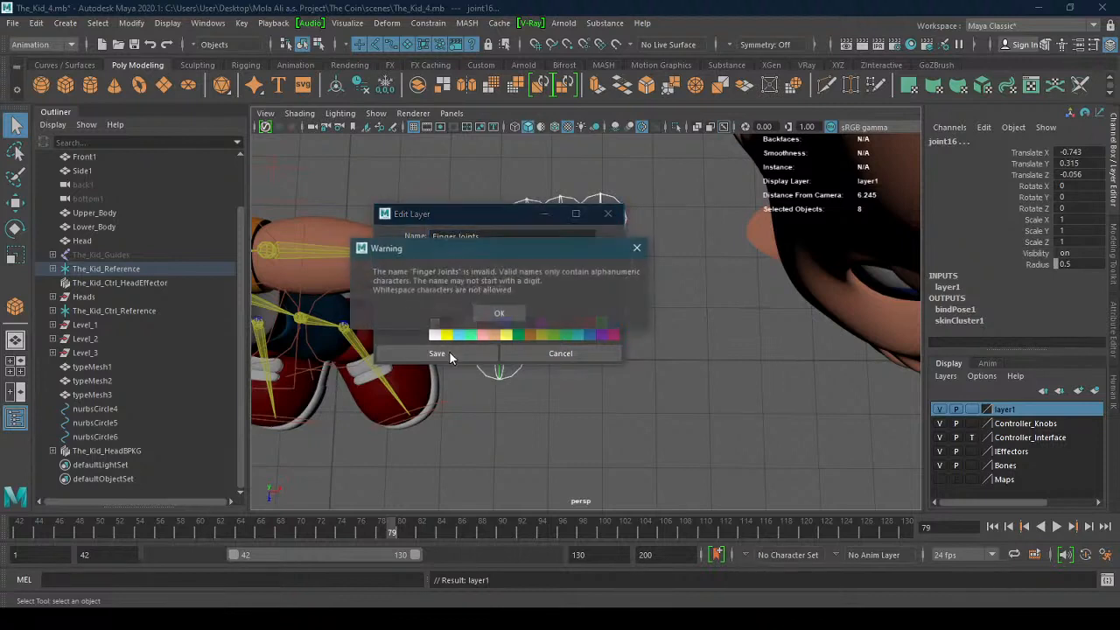
click(497, 312)
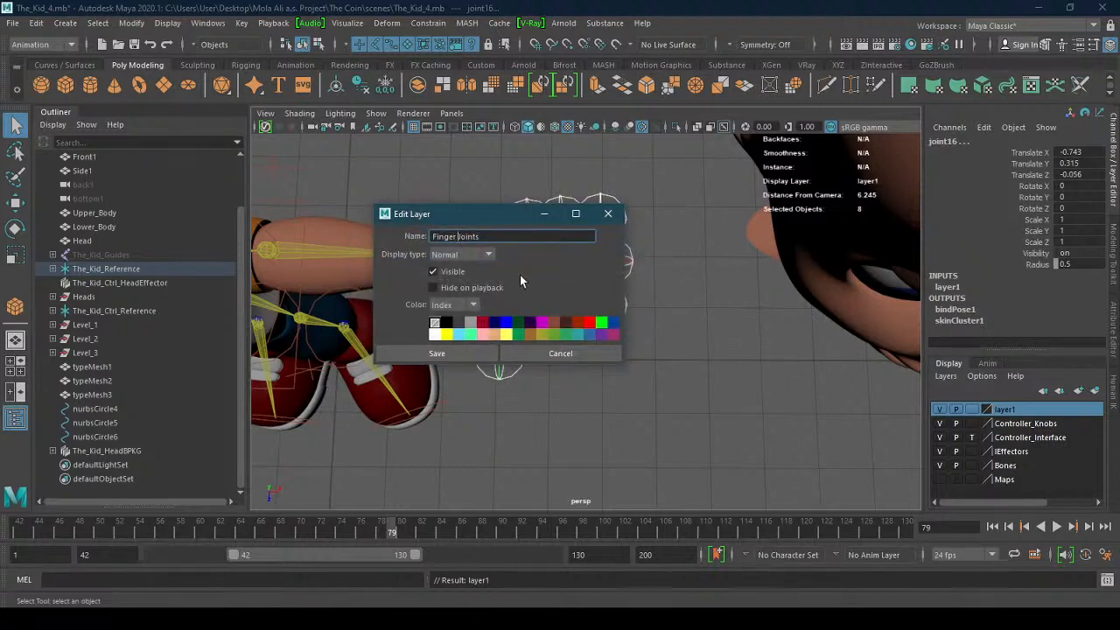
- Name the new display layer Finger_Joints and hide it
key(BackSpace)
text(_)
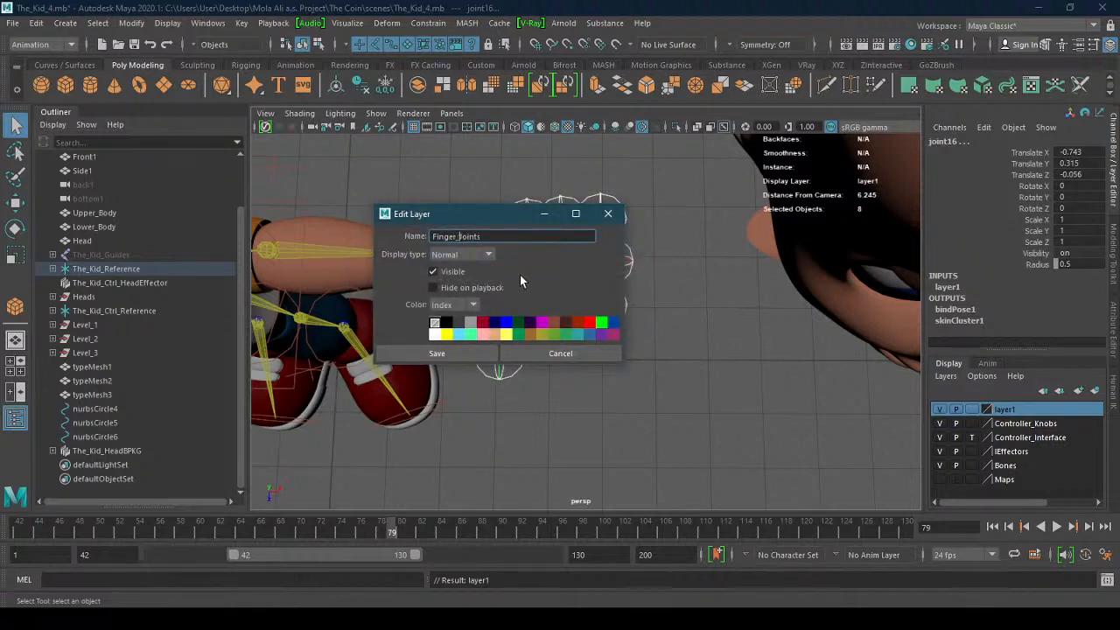
click(469, 350)
click(941, 409)
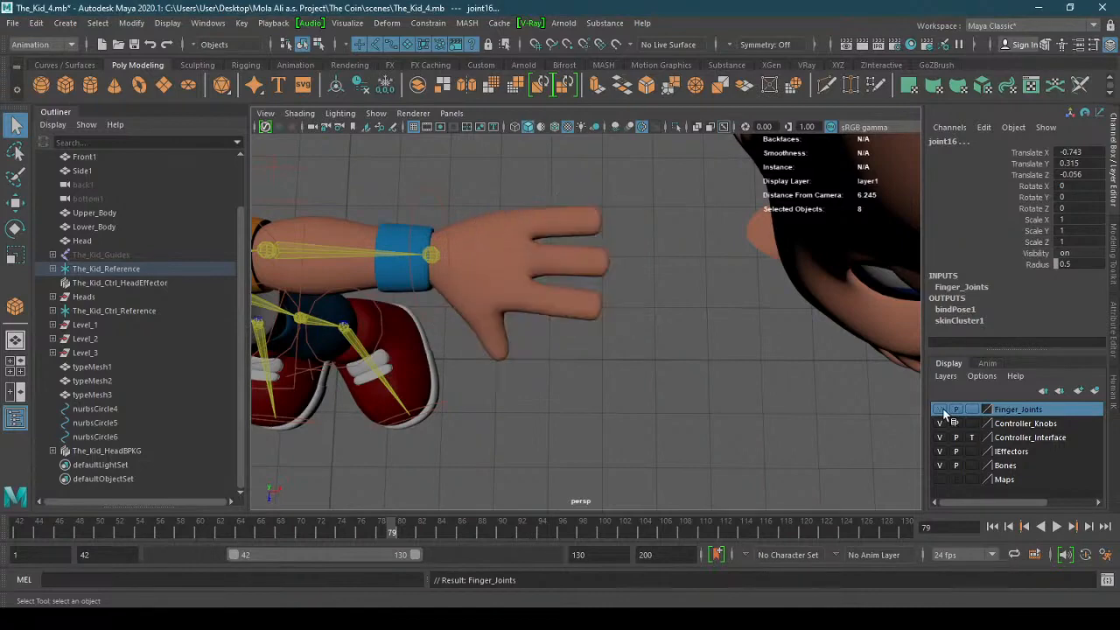
- Test the Fist slider by moving its circle toward the closed end and back to Translate X 2.31
alt+right_drag(749, 415, 466, 438)
alt+drag(466, 439, 531, 367)
alt+middle_drag(536, 375, 696, 428)
alt+drag(696, 428, 657, 443)
alt+middle_drag(665, 439, 658, 473)
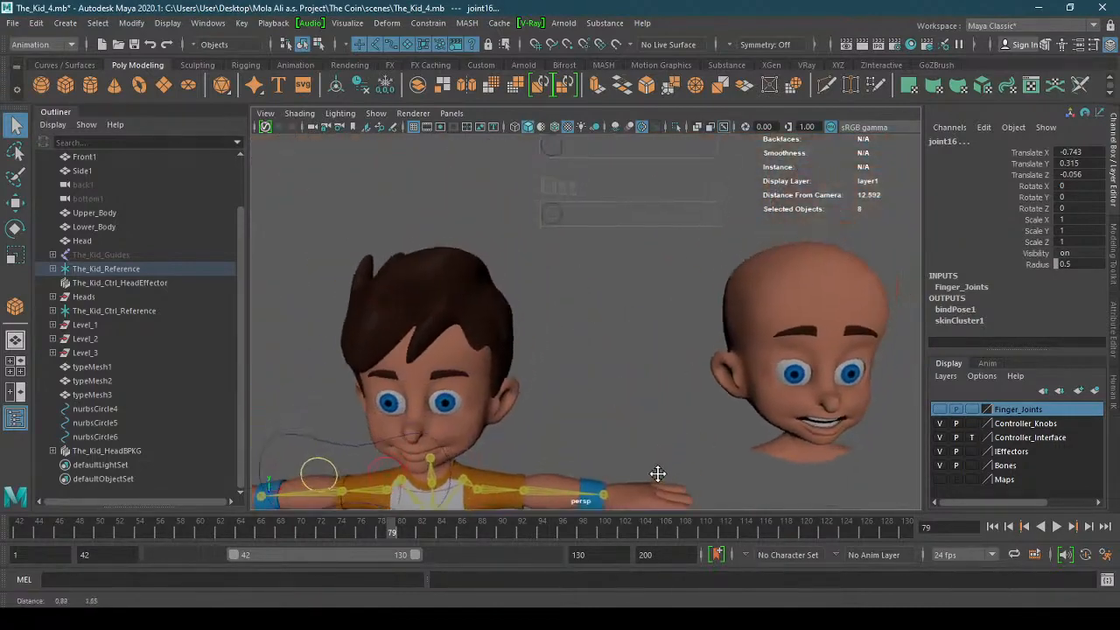
click(558, 211)
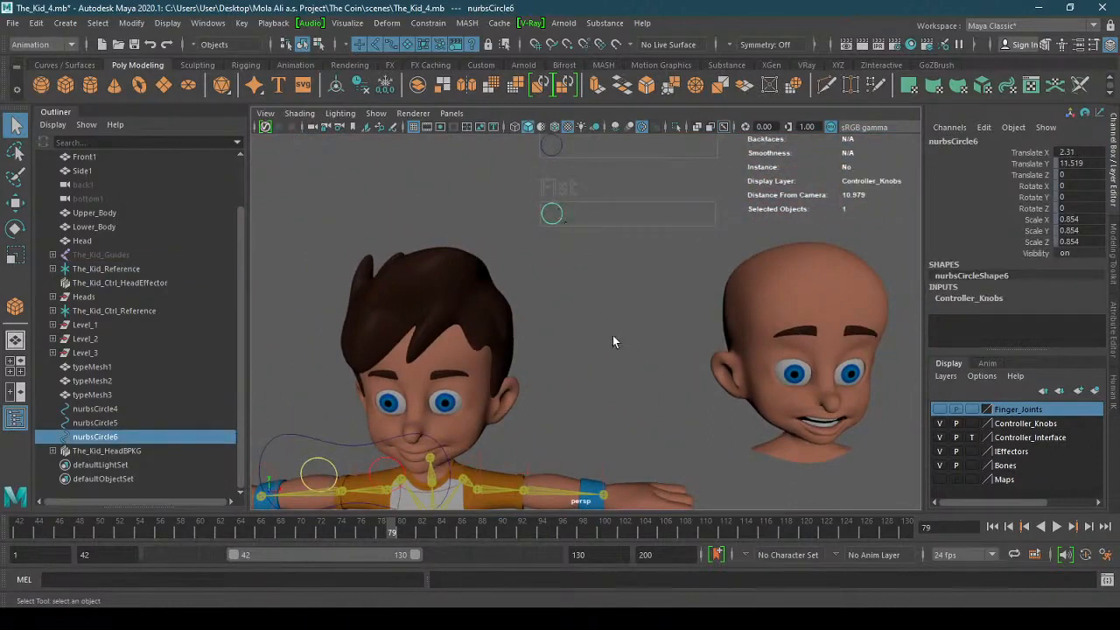
scroll(577, 326, down, 3)
click(15, 203)
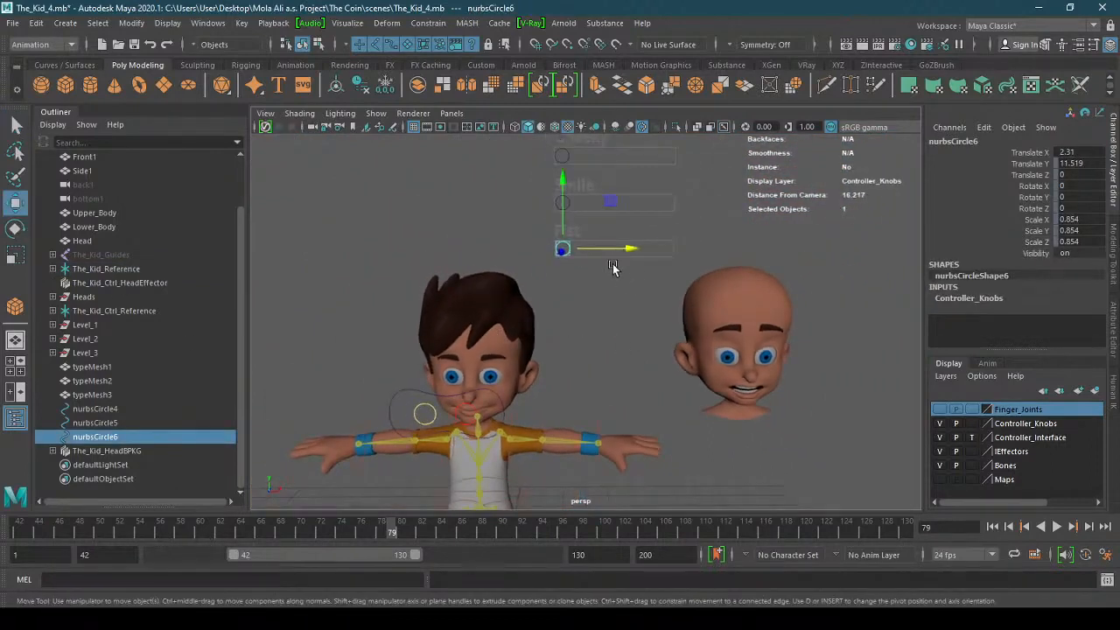
drag(625, 249, 655, 266)
mouse_move(652, 338)
alt+mouse_down()
mouse_move(580, 360)
mouse_move(652, 337)
alt+mouse_up()
drag(670, 237, 607, 383)
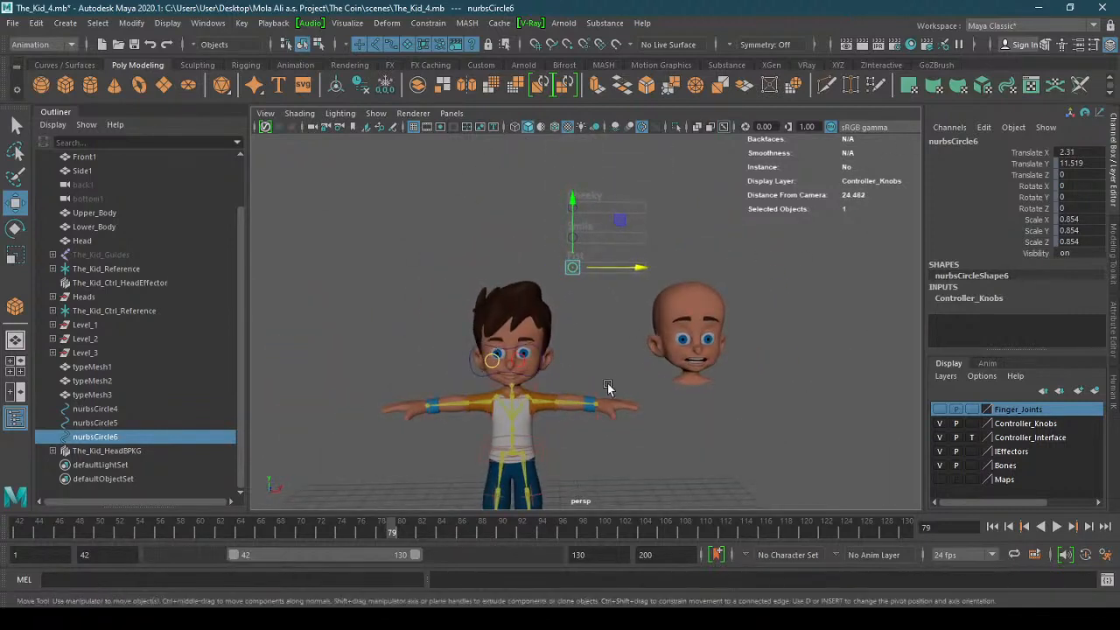
scroll(604, 385, up, 5)
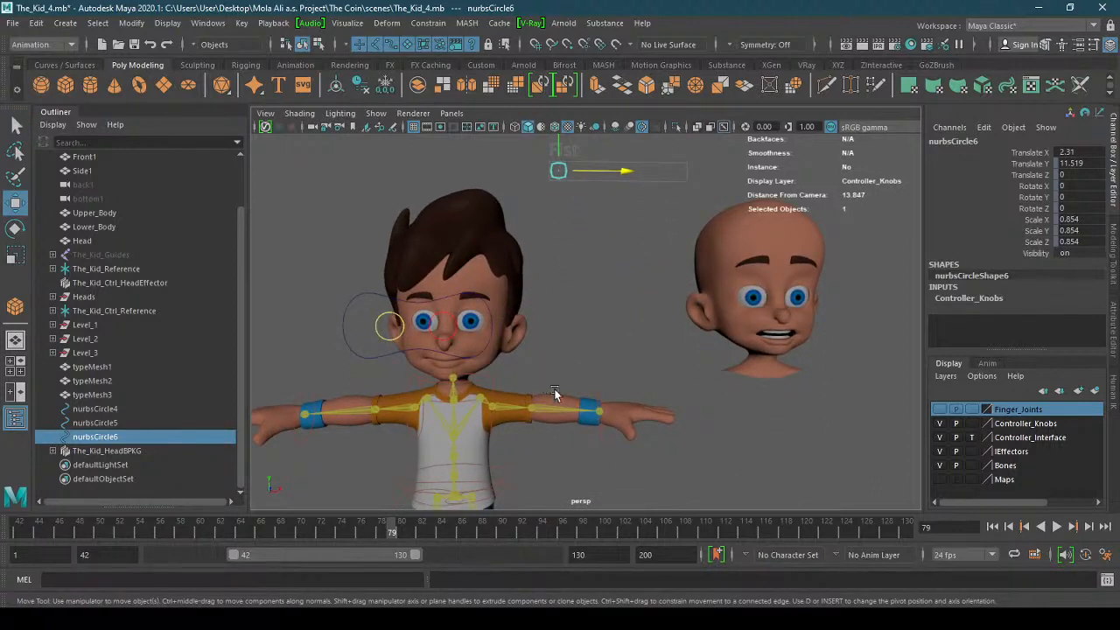
- Duplicate the bald head together with its eyes and teeth, and place the copy beside the original head
scroll(686, 380, down, 4)
alt+drag(683, 383, 639, 409)
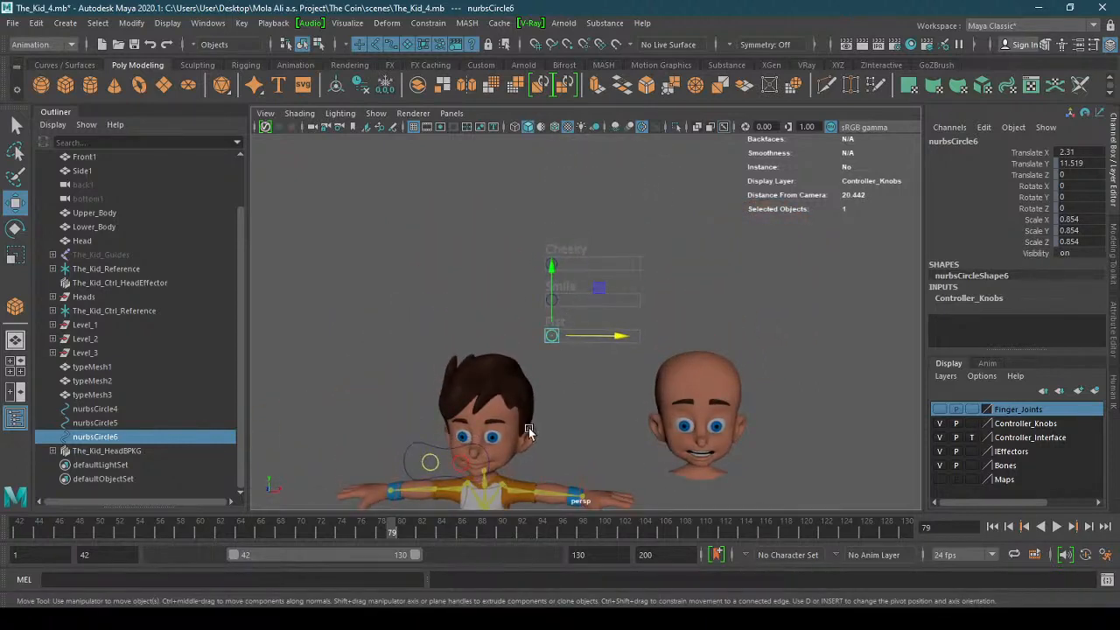
scroll(696, 426, up, 6)
key(f)
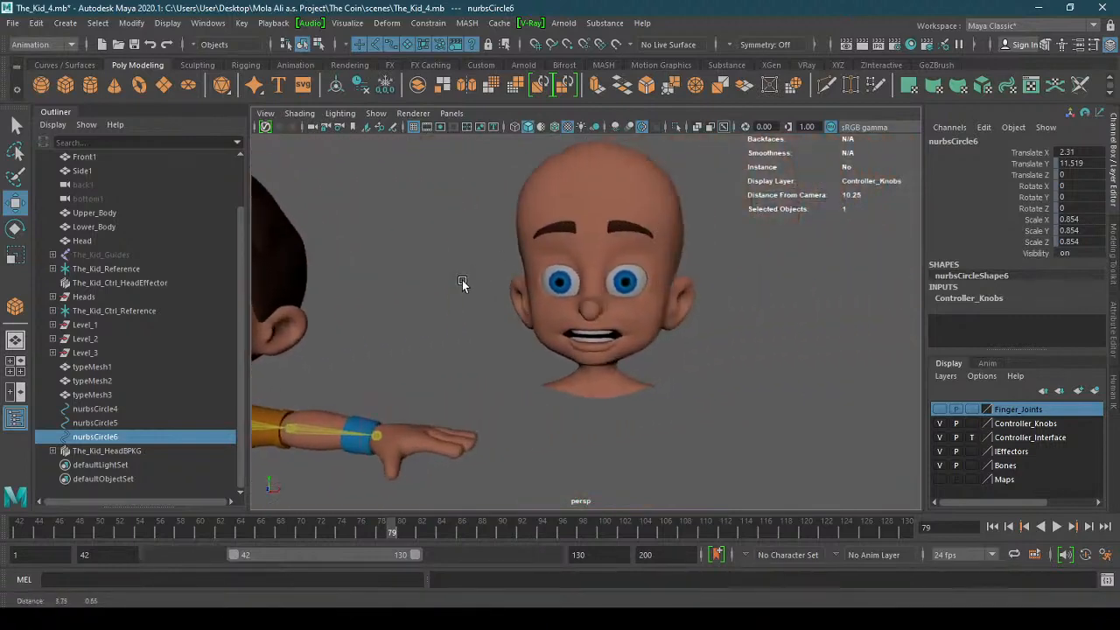
alt+drag(751, 313, 709, 345)
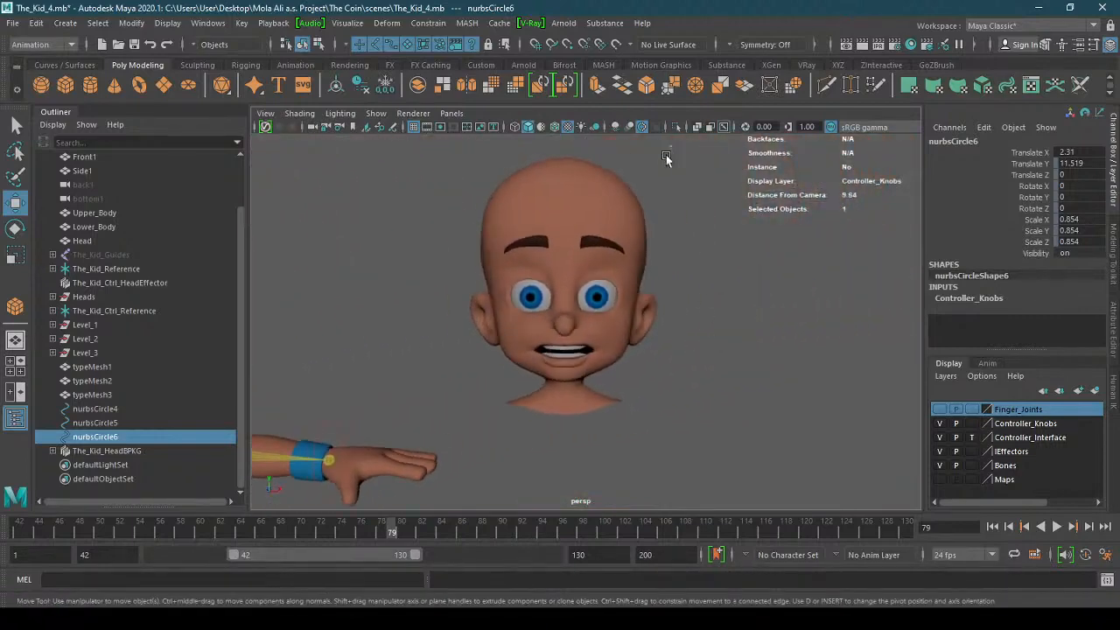
drag(671, 157, 449, 434)
shift+drag(643, 302, 897, 297)
click(747, 434)
alt+drag(748, 434, 701, 447)
scroll(703, 428, up, 2)
alt+drag(704, 404, 667, 413)
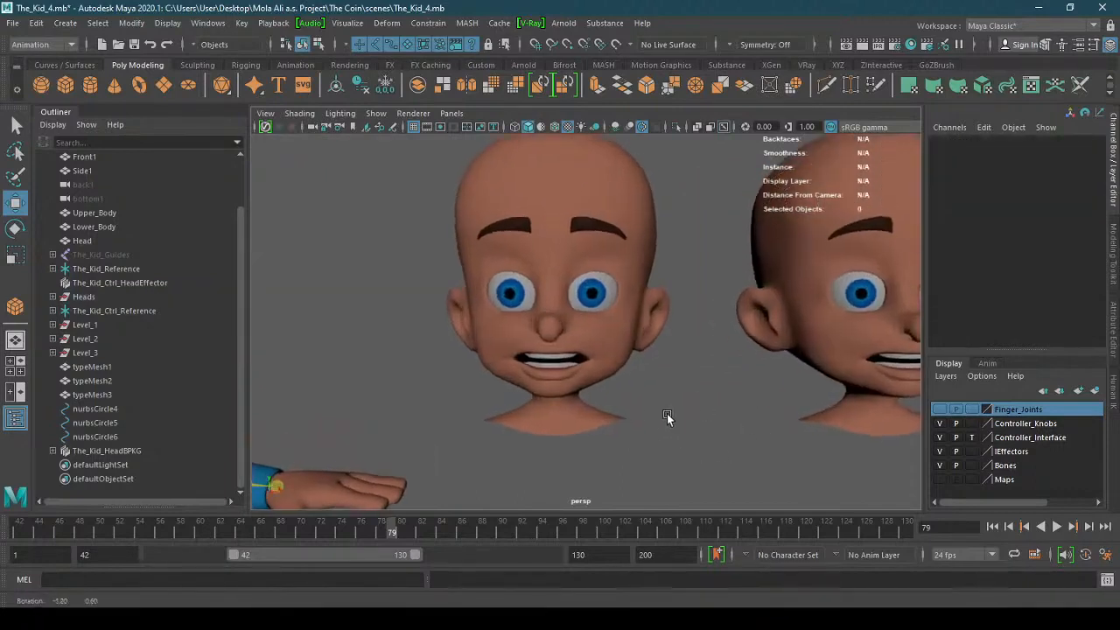
click(585, 347)
click(548, 454)
scroll(582, 436, up, 3)
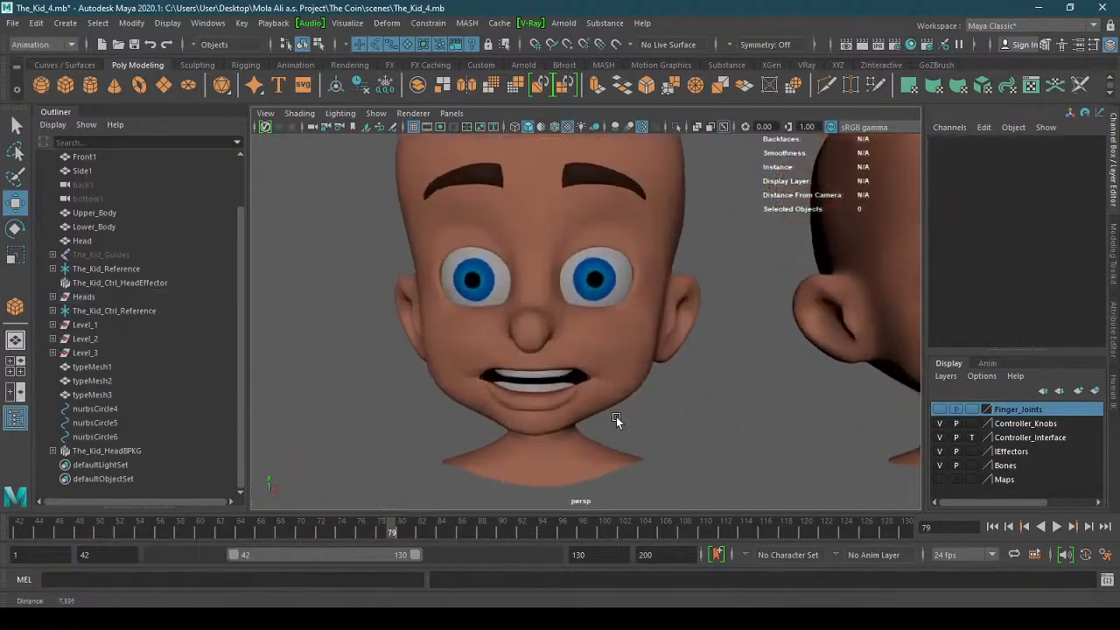
alt+drag(616, 416, 633, 414)
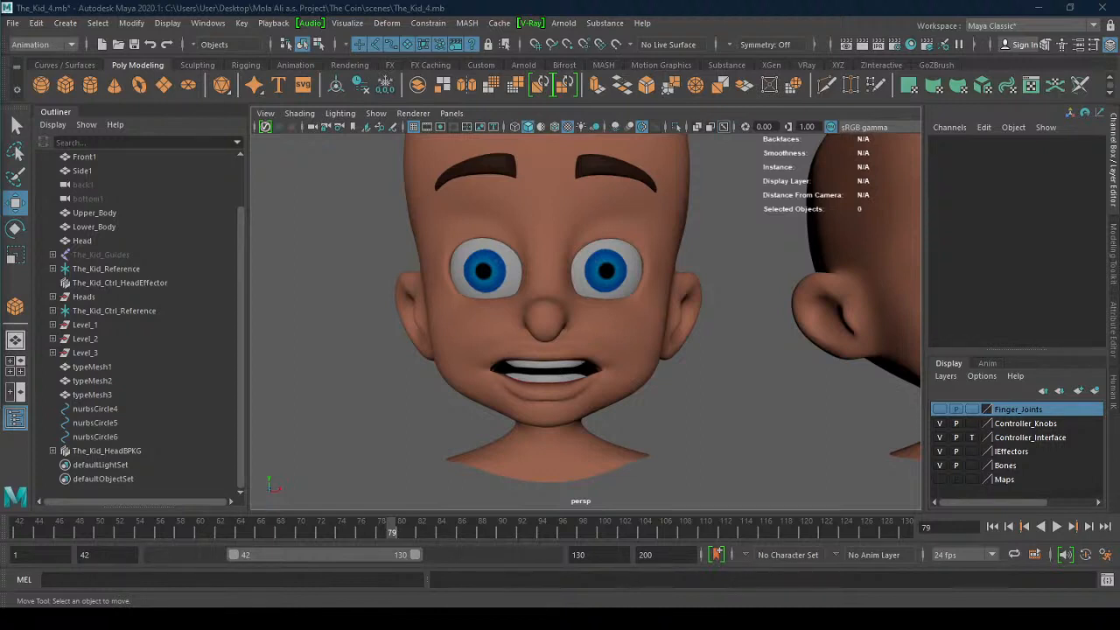
- Switch to the browser and study the Google image results for "smile expression" as facial reference
drag(0, 149, 774, 113)
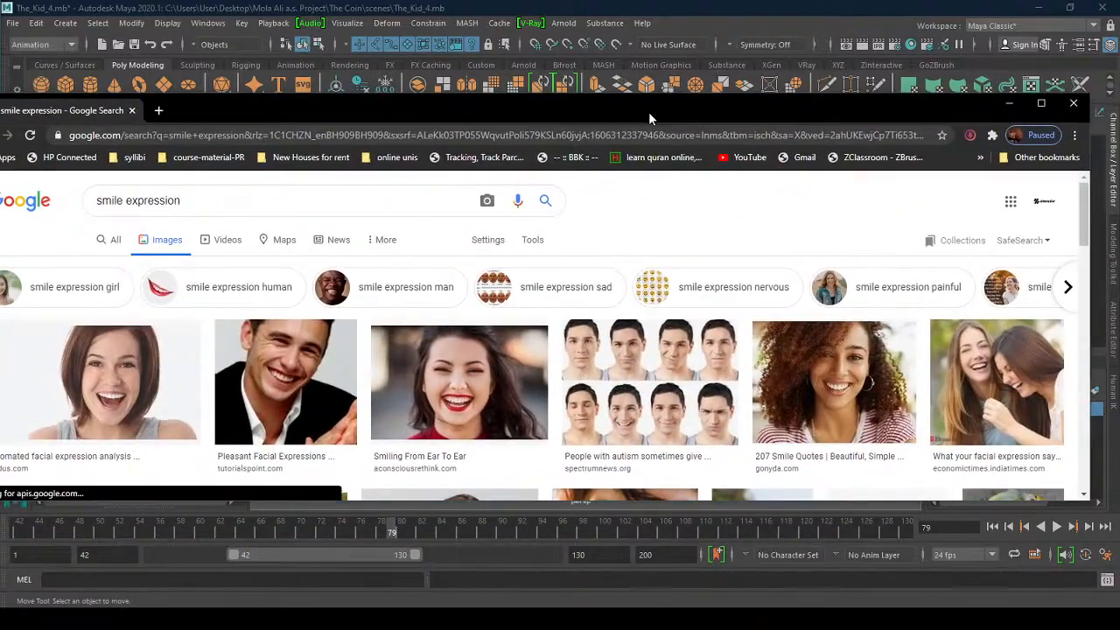
double_click(649, 112)
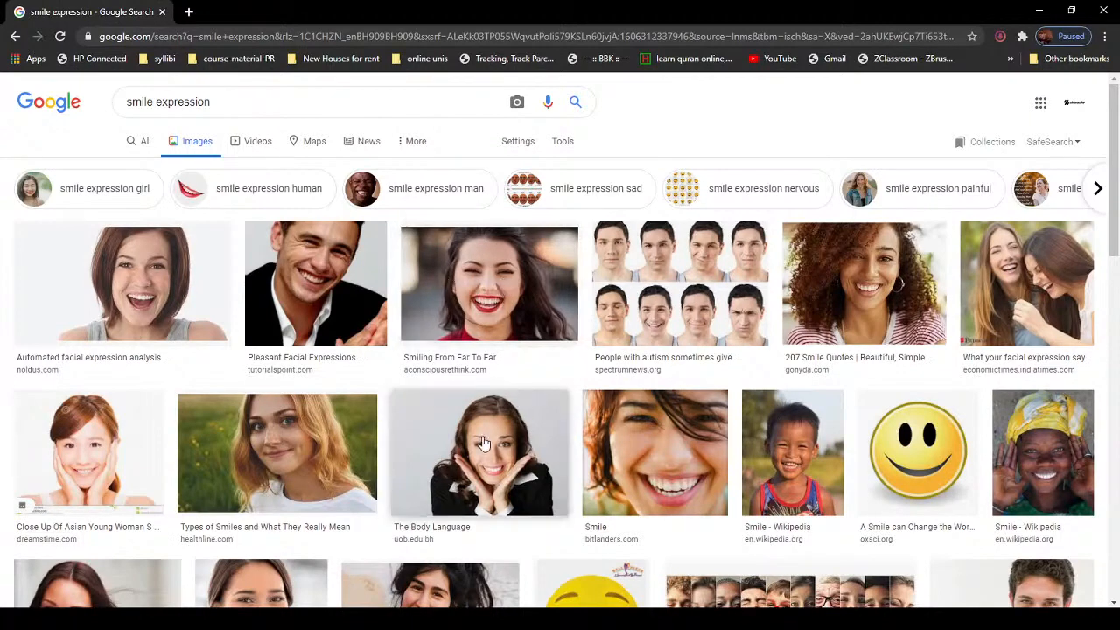
scroll(484, 447, down, 4)
scroll(484, 446, up, 3)
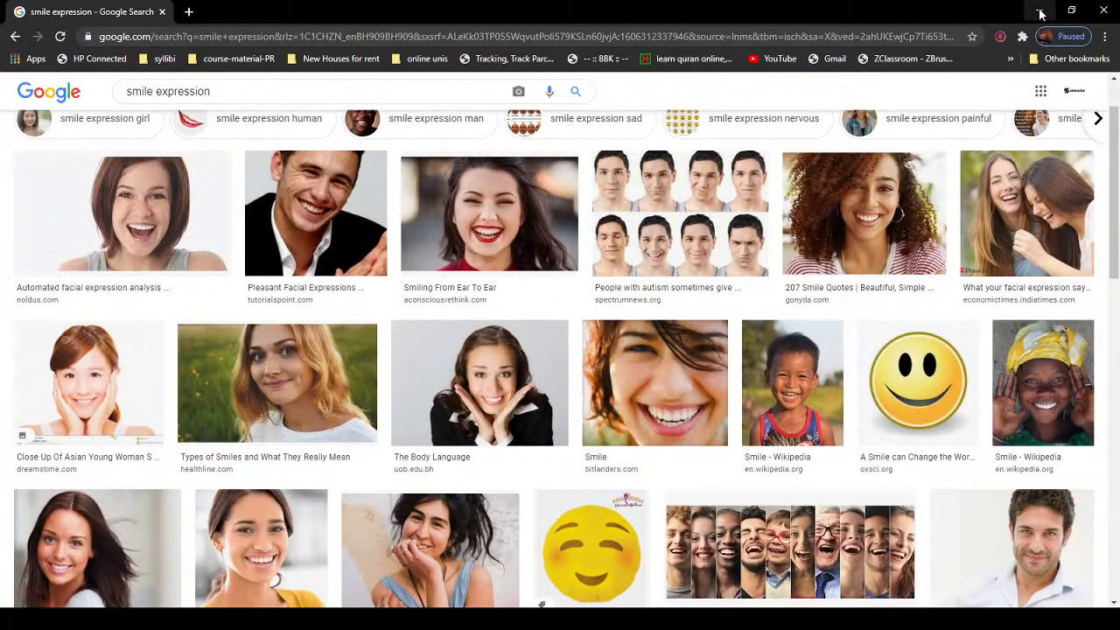
click(1039, 12)
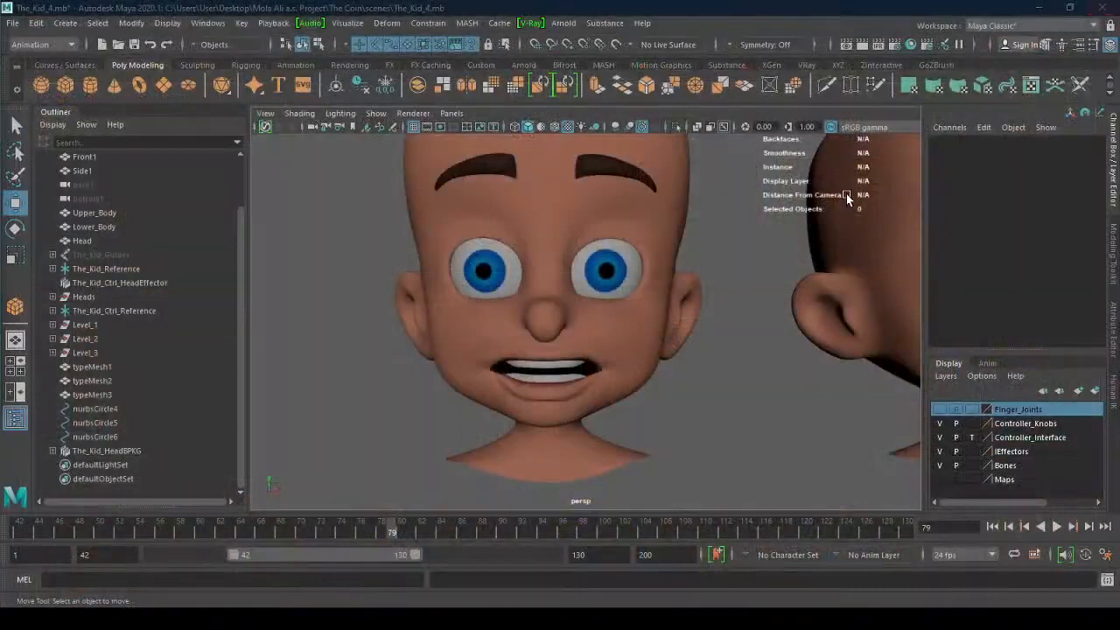
- Select the bald head nearest the dressed character and turn on Object X symmetry
click(588, 332)
key(f)
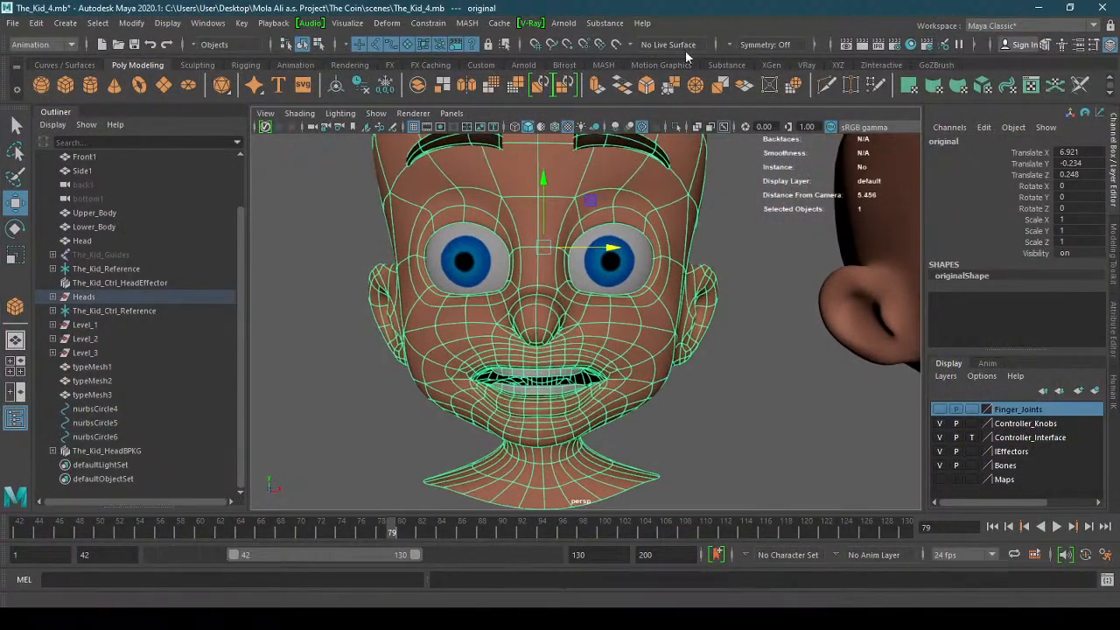
click(731, 44)
click(779, 65)
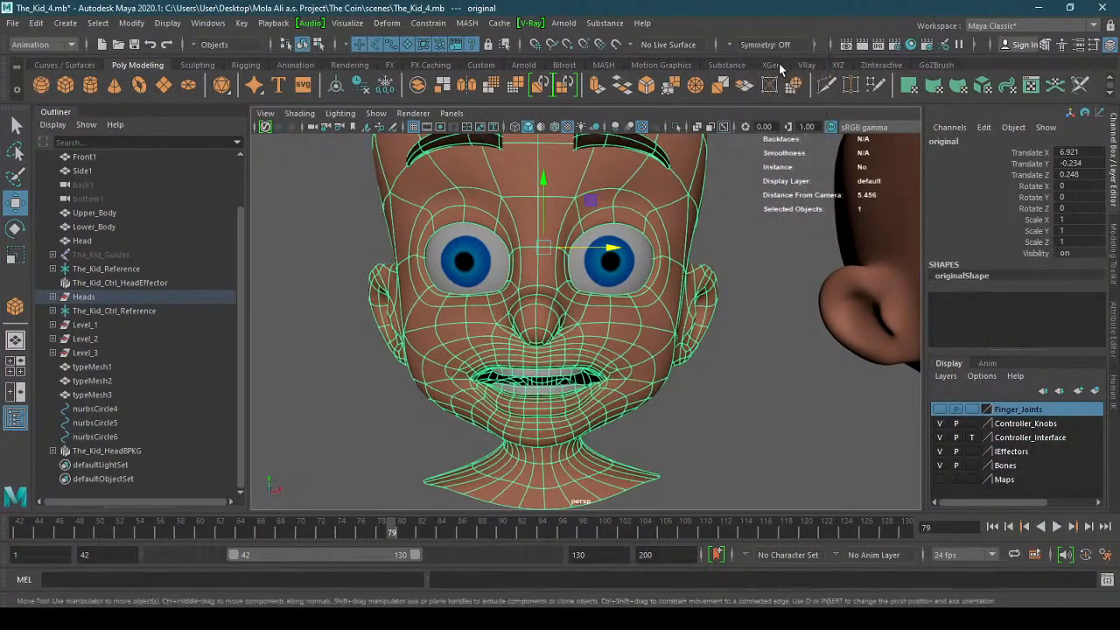
- Pull the mouth corners outward and upward into a broad smile with the Grab sculpting tool
click(198, 65)
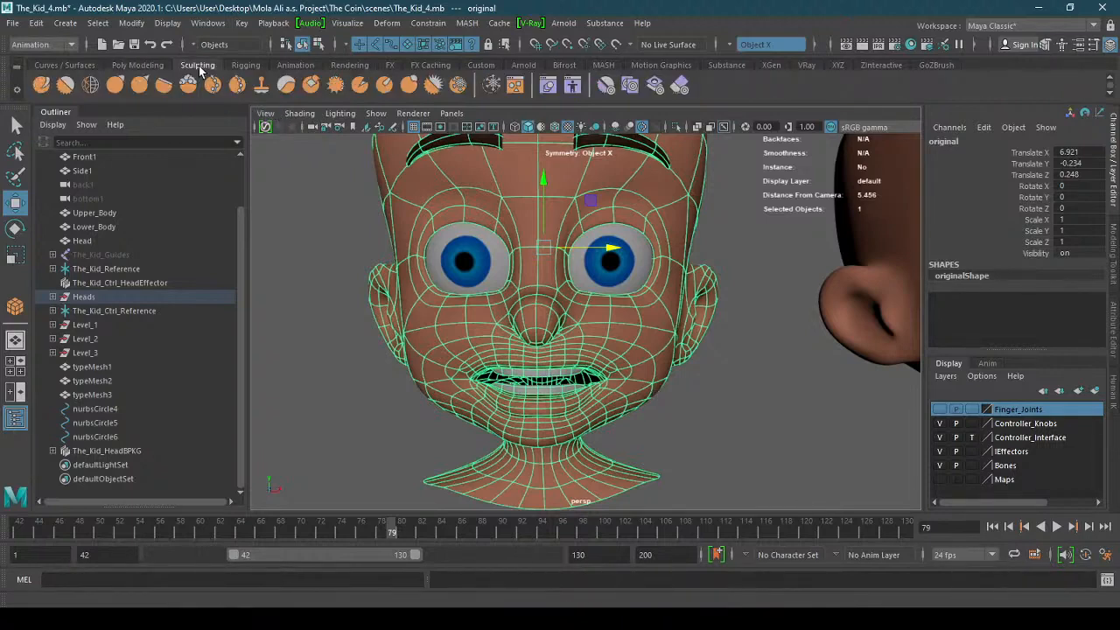
alt+drag(527, 403, 591, 386)
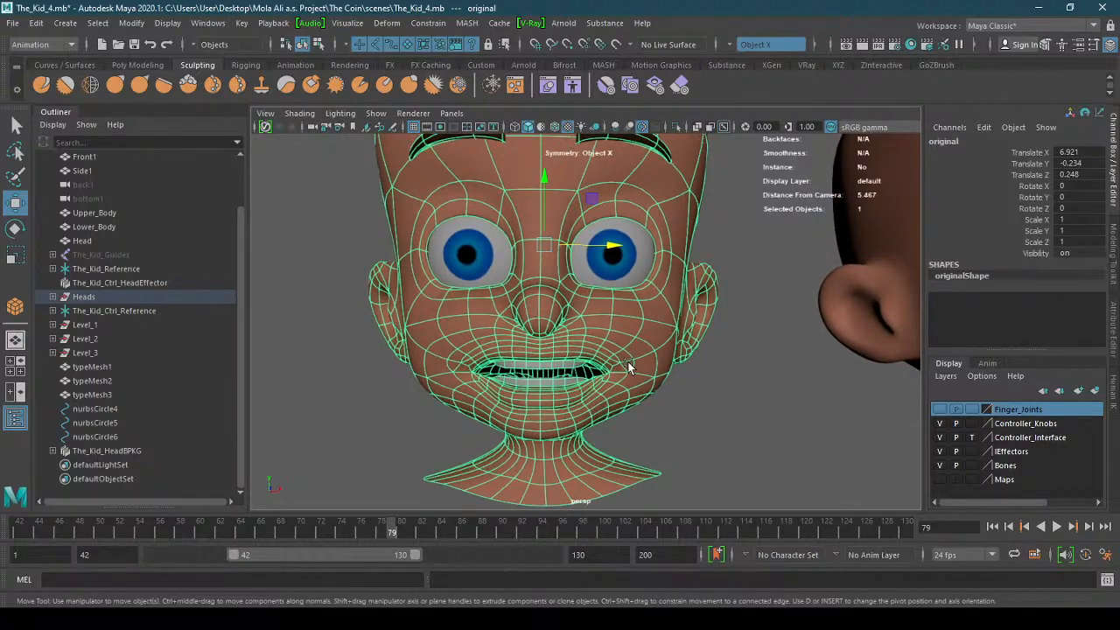
click(120, 84)
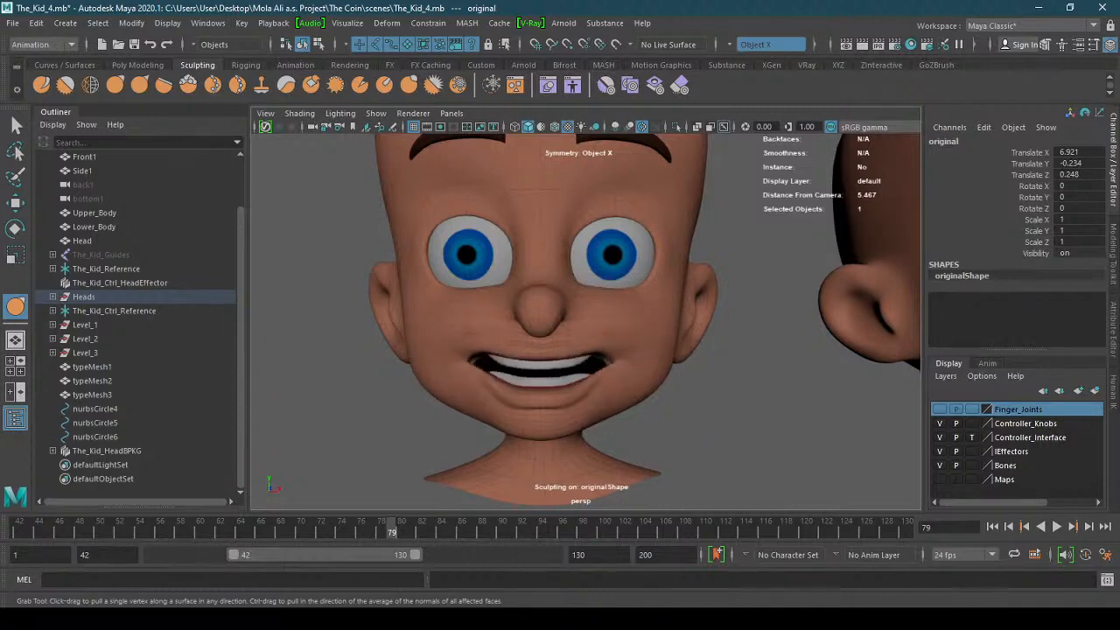
key(ctrl+z)
scroll(556, 378, up, 5)
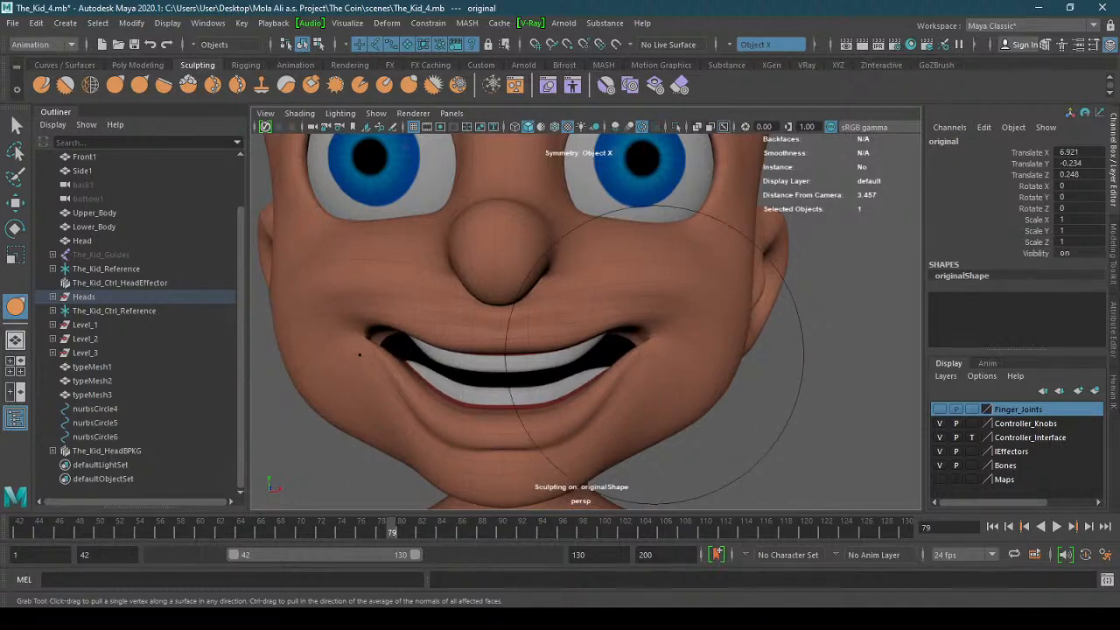
- Reduce the Grab brush size and refine the smile's lower lip, mouth corners and upper lip
drag(655, 354, 571, 355)
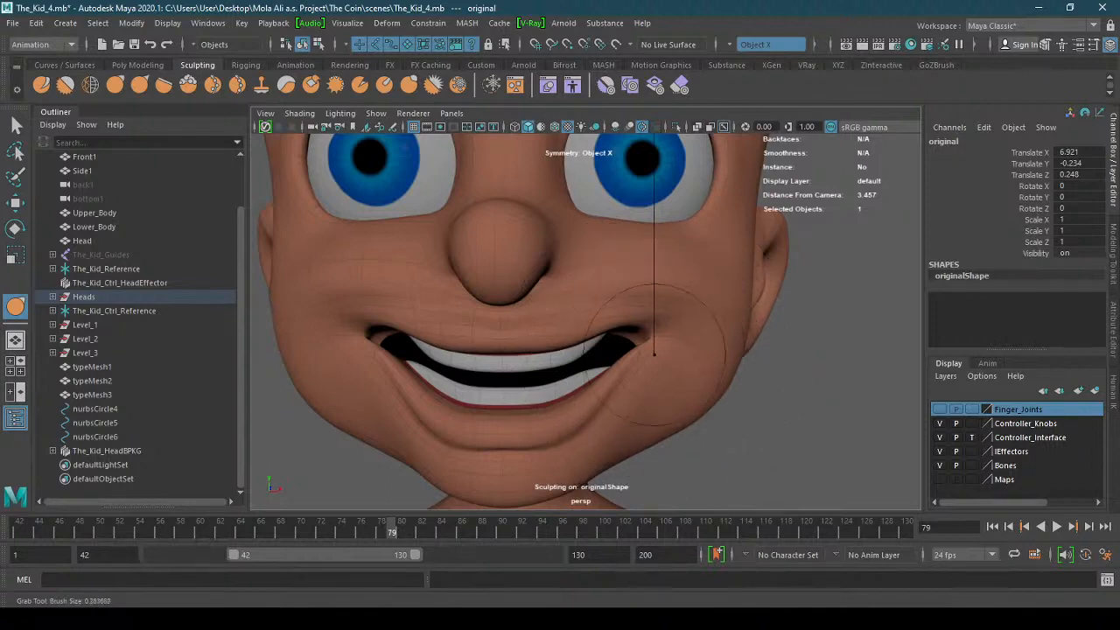
mouse_move(655, 354)
mouse_down()
mouse_move(600, 376)
mouse_move(626, 372)
mouse_move(626, 382)
mouse_up()
drag(571, 429, 558, 431)
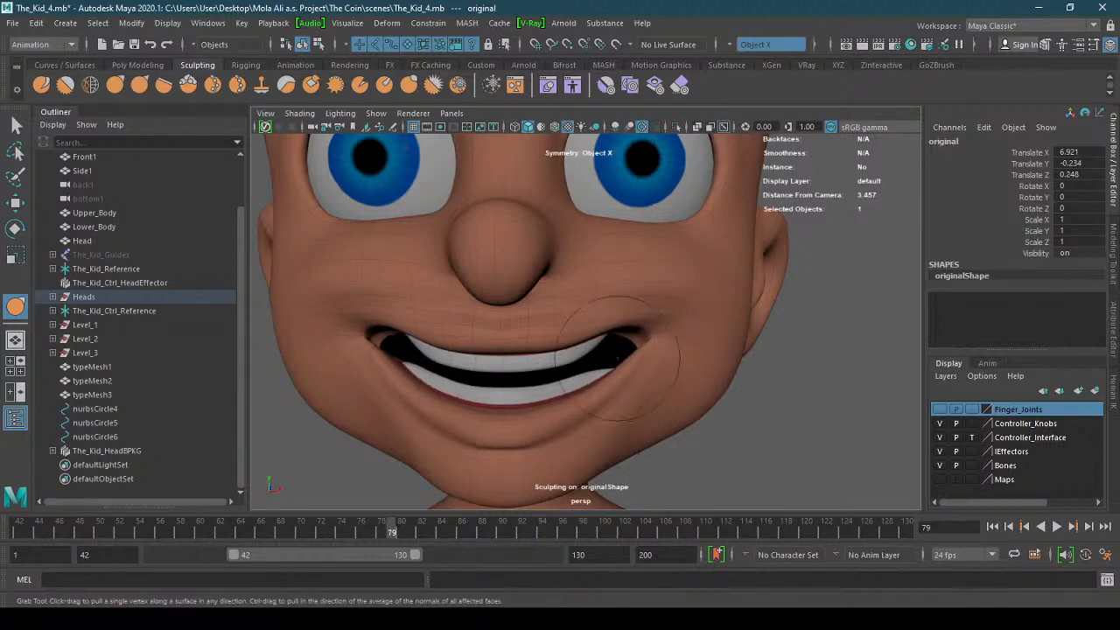
drag(603, 337, 563, 326)
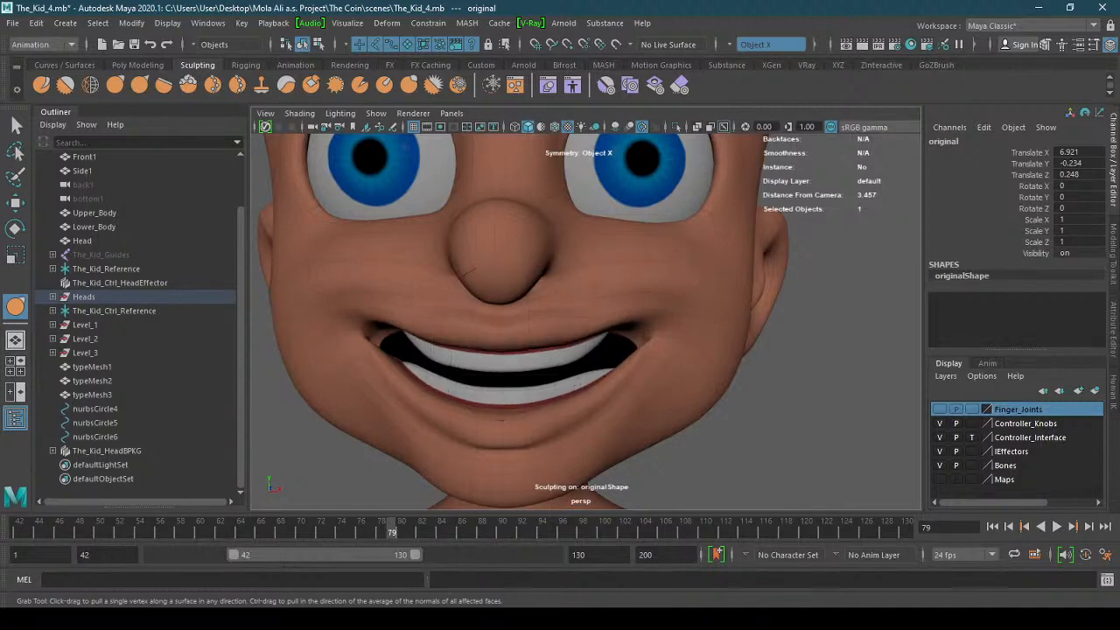
drag(498, 340, 498, 333)
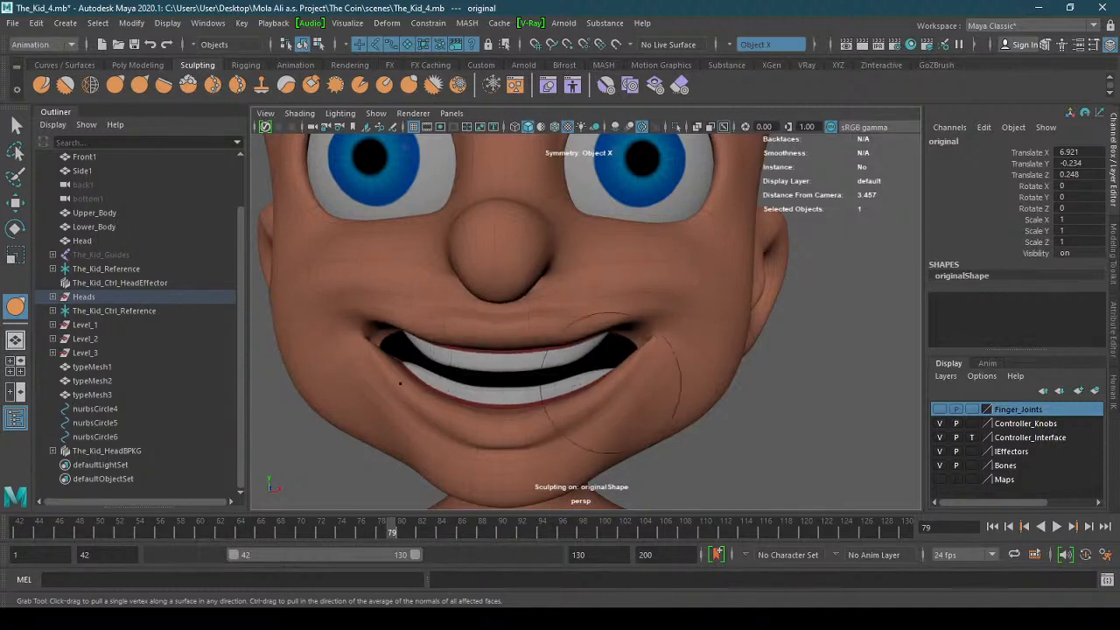
drag(612, 376, 612, 371)
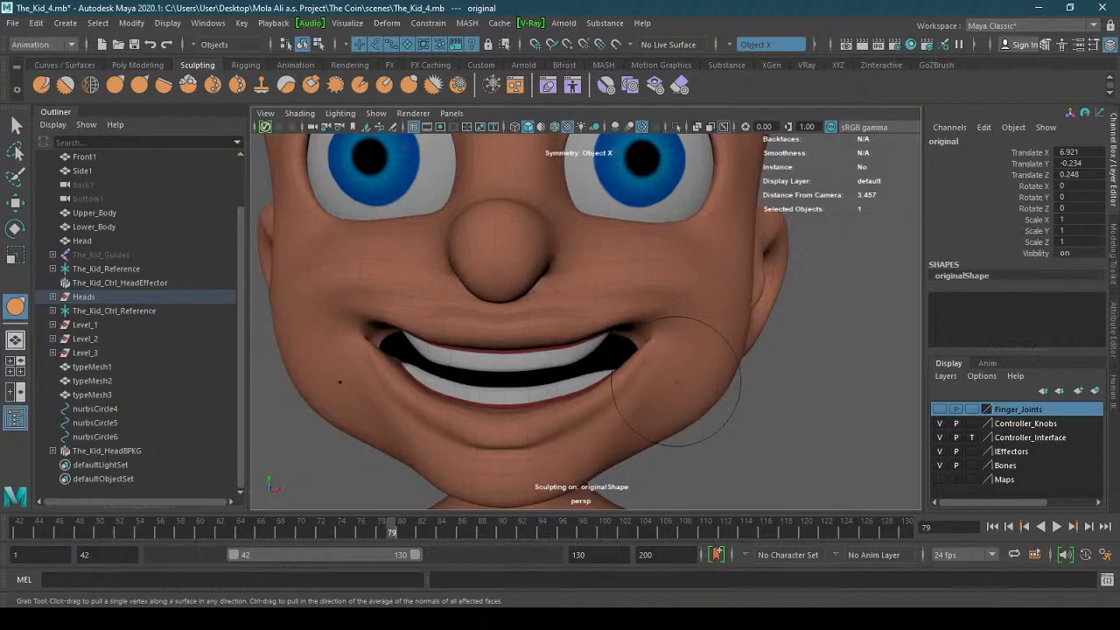
- Enlarge the Grab brush and push the cheeks, lower eyelids and the area beside the nose upward
mouse_move(677, 381)
alt+mouse_down()
mouse_move(615, 376)
mouse_move(727, 376)
mouse_move(630, 376)
mouse_move(665, 383)
alt+mouse_up()
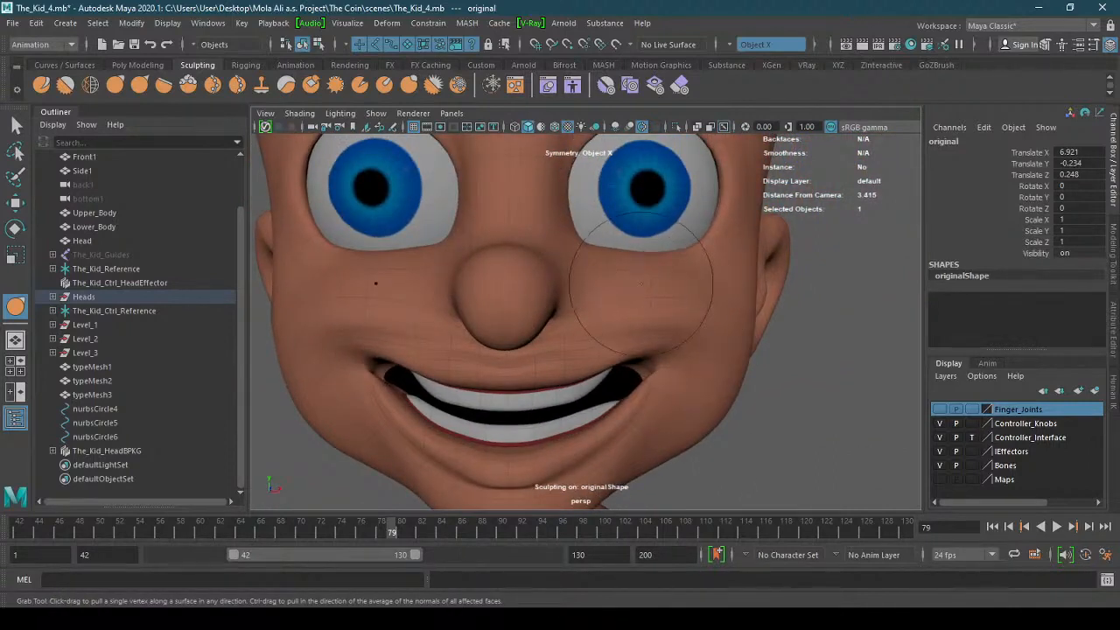
key(b)
mouse_move(635, 283)
mouse_down()
mouse_move(682, 282)
mouse_move(662, 285)
mouse_move(656, 263)
mouse_move(710, 271)
mouse_up()
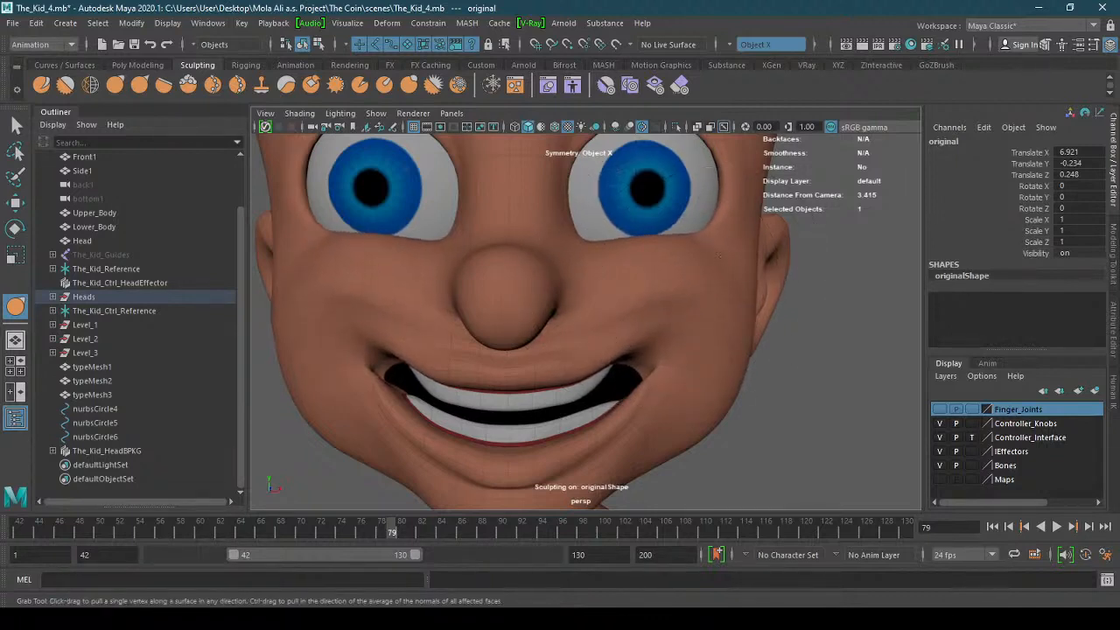
drag(624, 272, 624, 267)
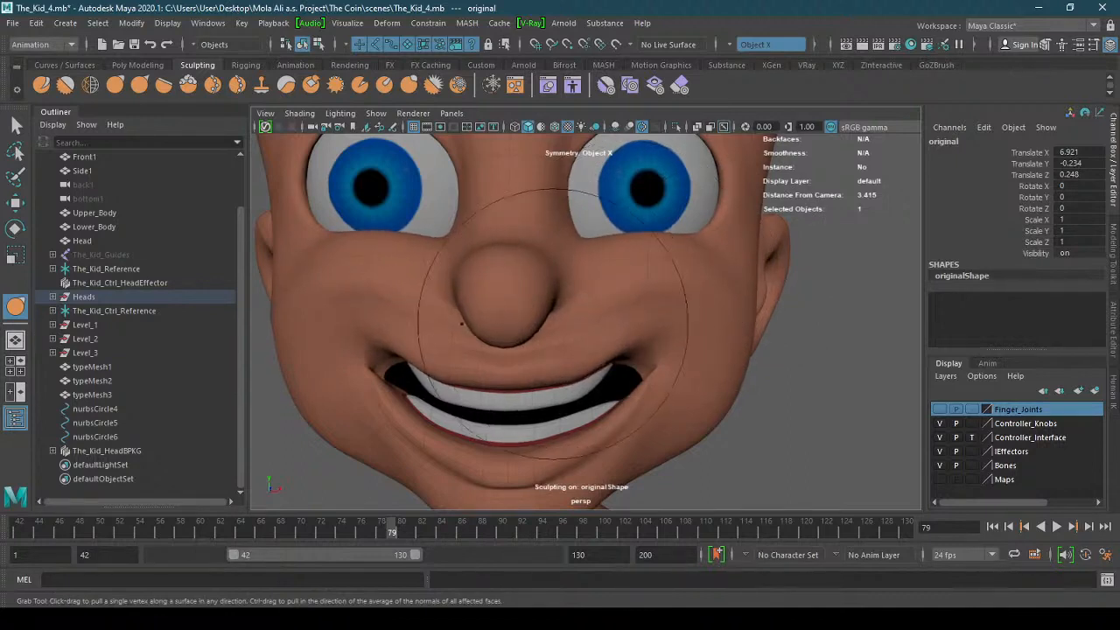
drag(553, 323, 553, 319)
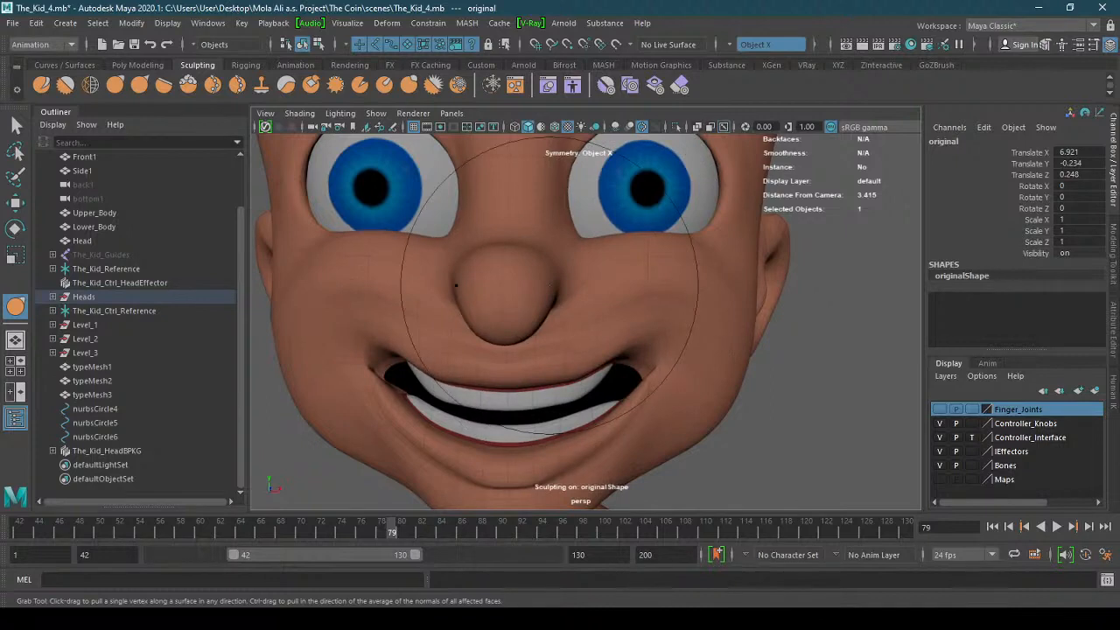
- Try to pull the upper eyelid area down over the eyes with the Grab tool
scroll(561, 293, down, 2)
mouse_move(561, 293)
alt+middle_down()
mouse_move(584, 310)
mouse_move(580, 356)
alt+middle_up()
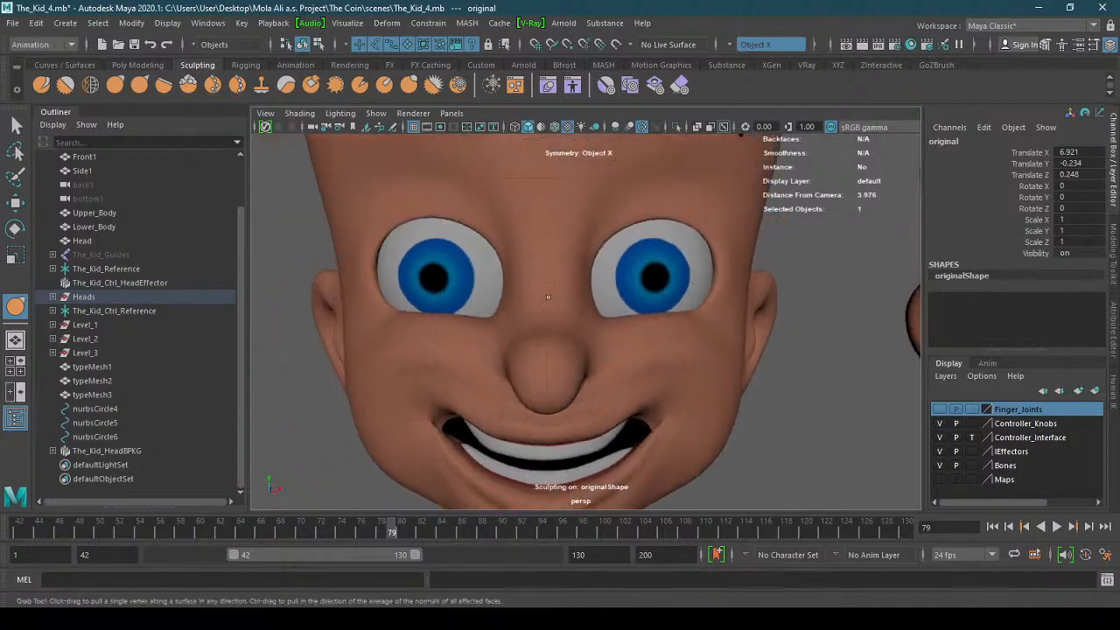
mouse_move(548, 297)
alt+mouse_down()
mouse_move(670, 333)
mouse_move(680, 376)
mouse_move(593, 328)
alt+mouse_up()
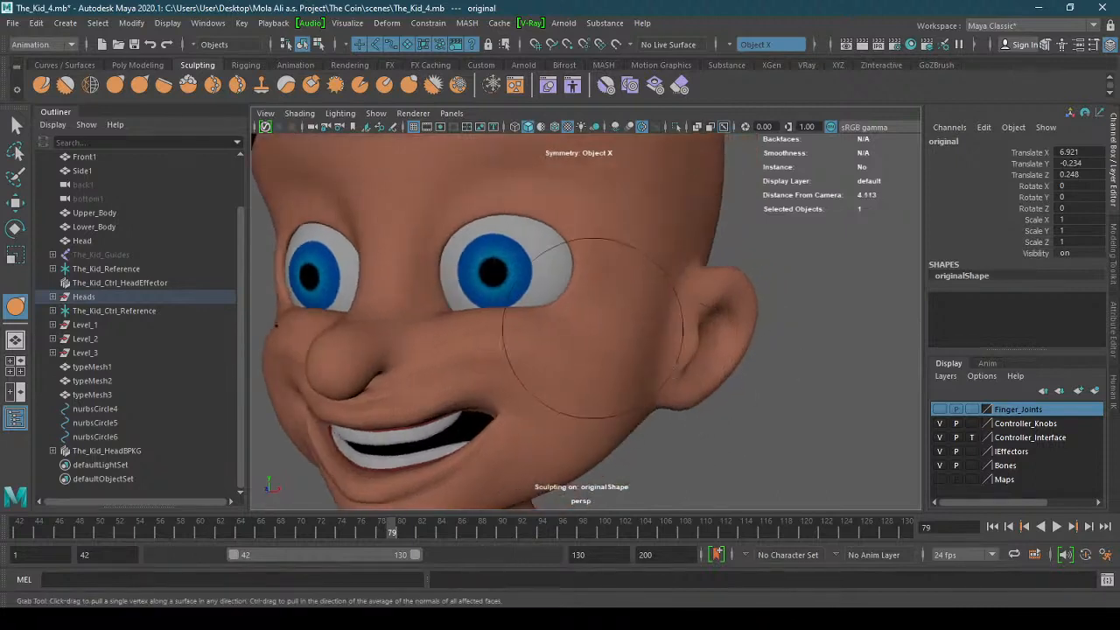
drag(444, 215, 439, 262)
mouse_move(525, 220)
mouse_down()
mouse_move(545, 275)
mouse_move(625, 289)
mouse_up()
key(ctrl+z)
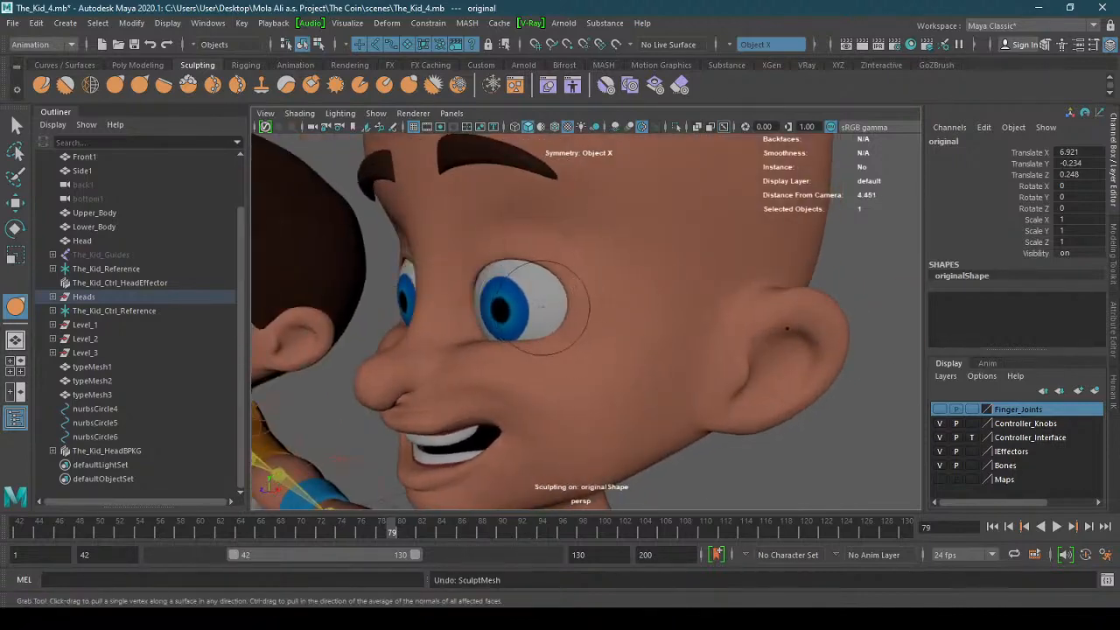
- Adjust the Grab brush size and lower the upper eyelids over the tops of the eyes
alt+drag(529, 310, 691, 291)
alt+right_drag(691, 291, 792, 268)
alt+middle_drag(791, 268, 642, 299)
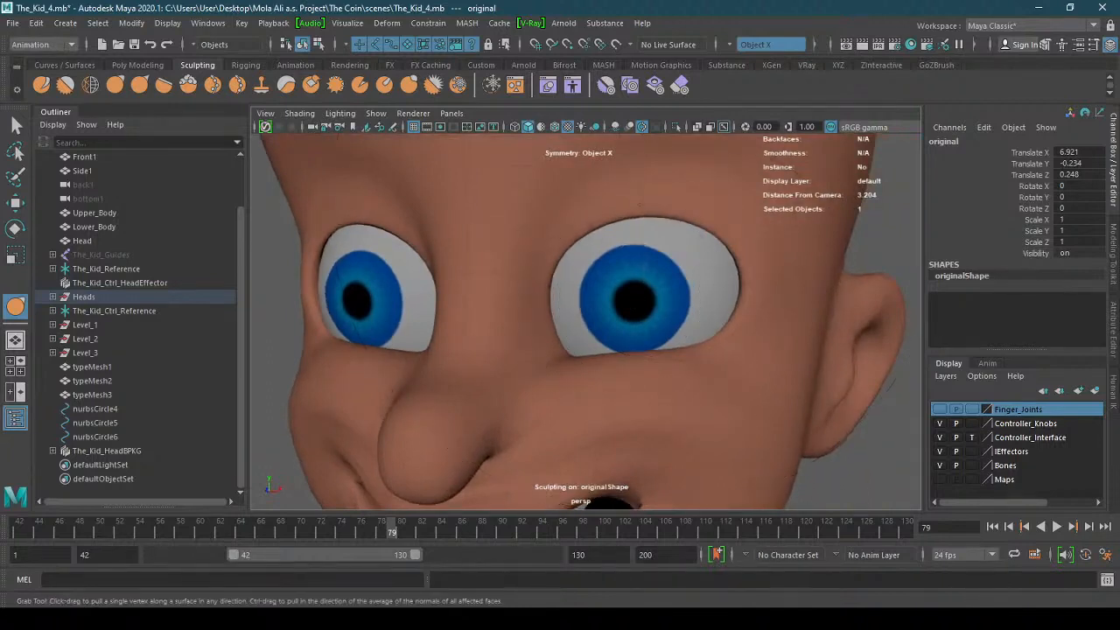
mouse_move(641, 207)
mouse_down()
mouse_move(643, 227)
mouse_move(582, 224)
mouse_move(640, 230)
mouse_up()
key(ctrl+z)
key(b)
drag(733, 233, 716, 241)
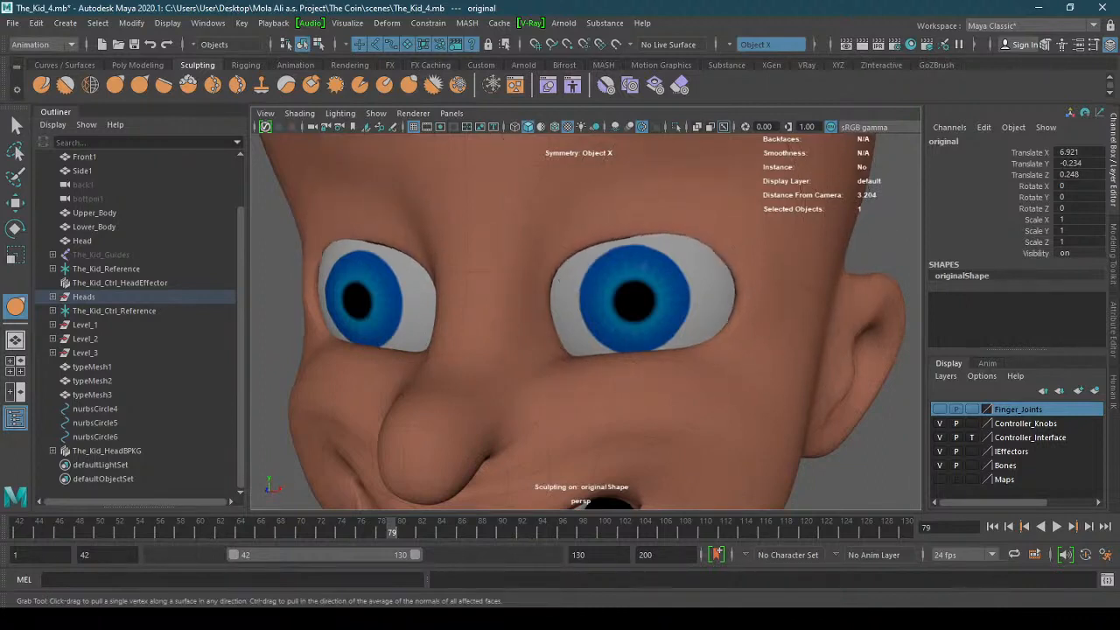
- Refine the inner and outer eyelid corners, raise the lower lid slightly, and reshape the outer eye contour from the side
drag(549, 270, 561, 274)
drag(721, 252, 716, 255)
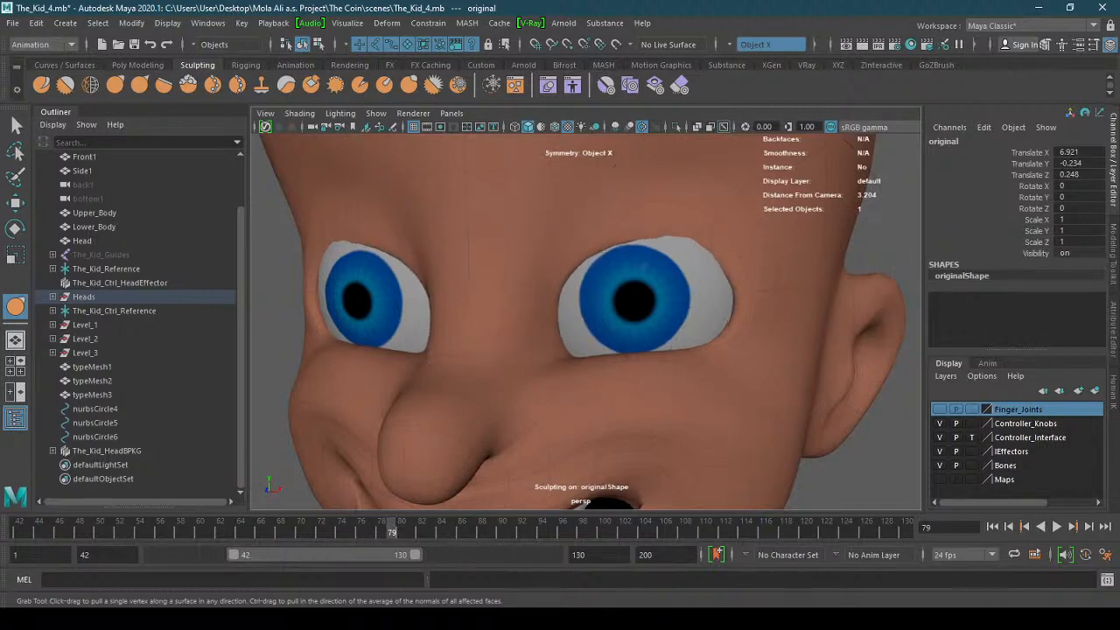
drag(634, 362, 633, 356)
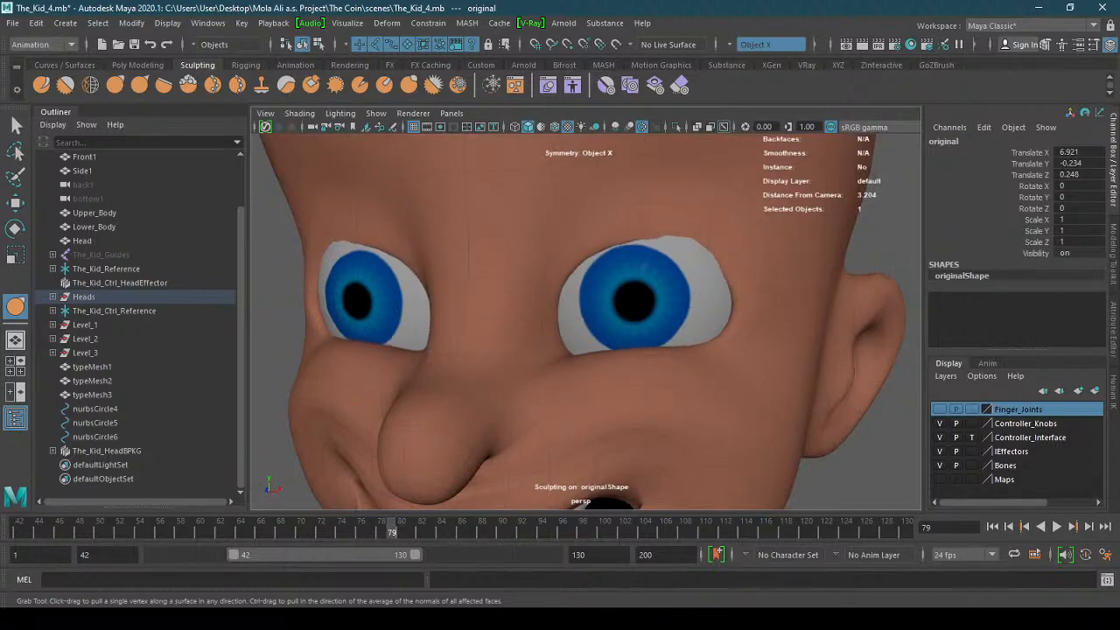
drag(714, 243, 710, 245)
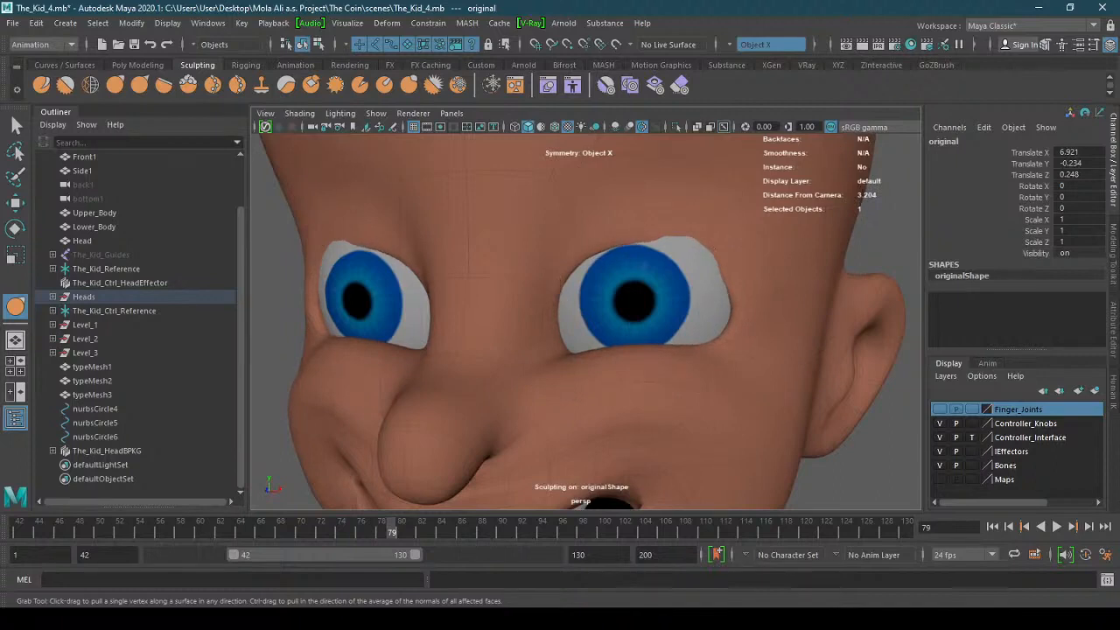
mouse_move(749, 286)
alt+mouse_down()
mouse_move(706, 289)
mouse_move(740, 258)
mouse_move(677, 280)
alt+mouse_up()
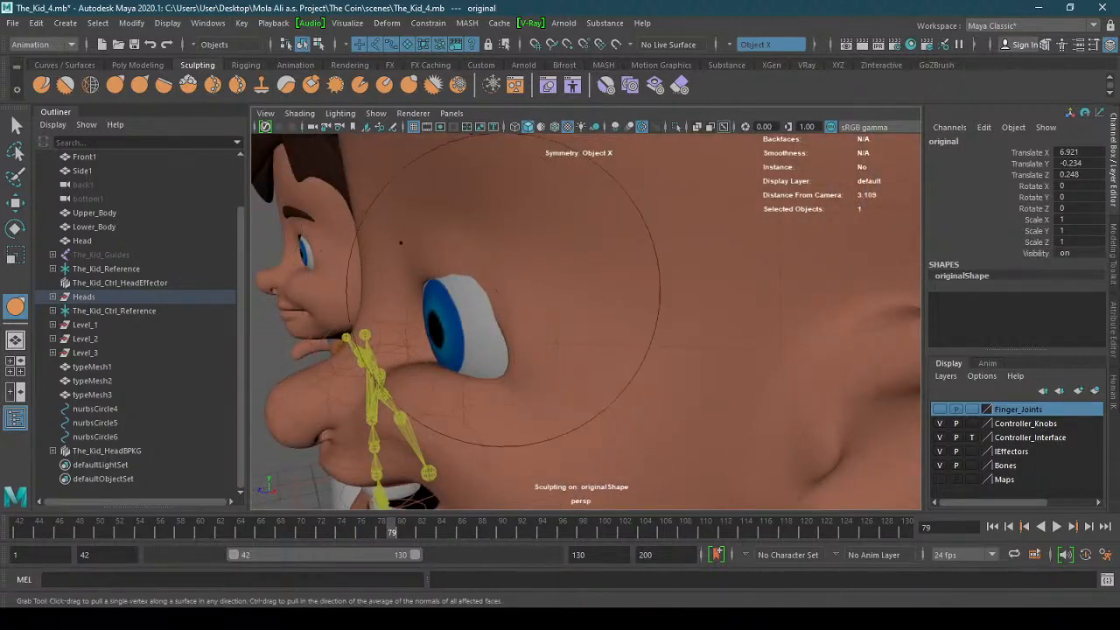
drag(503, 296, 462, 368)
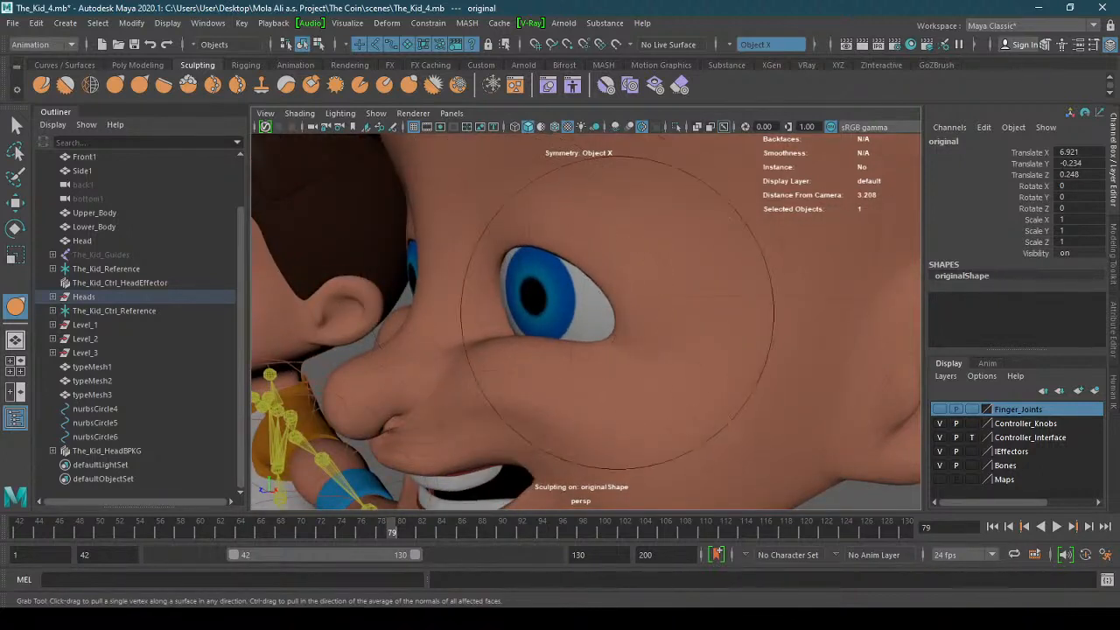
- Reshape the upper lip line of the smiling mouth from the front with small symmetrical Grab strokes
mouse_move(498, 277)
alt+mouse_down()
mouse_move(678, 331)
mouse_move(605, 318)
mouse_move(637, 312)
mouse_move(641, 344)
alt+mouse_up()
scroll(648, 301, down, 3)
drag(576, 390, 577, 386)
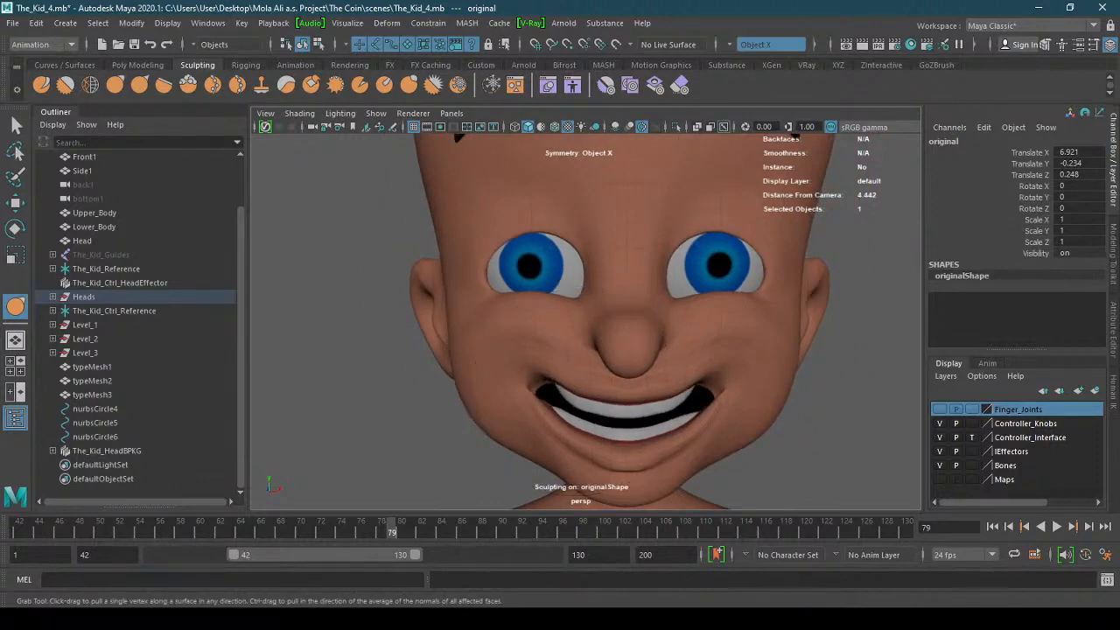
alt+right_drag(597, 398, 668, 373)
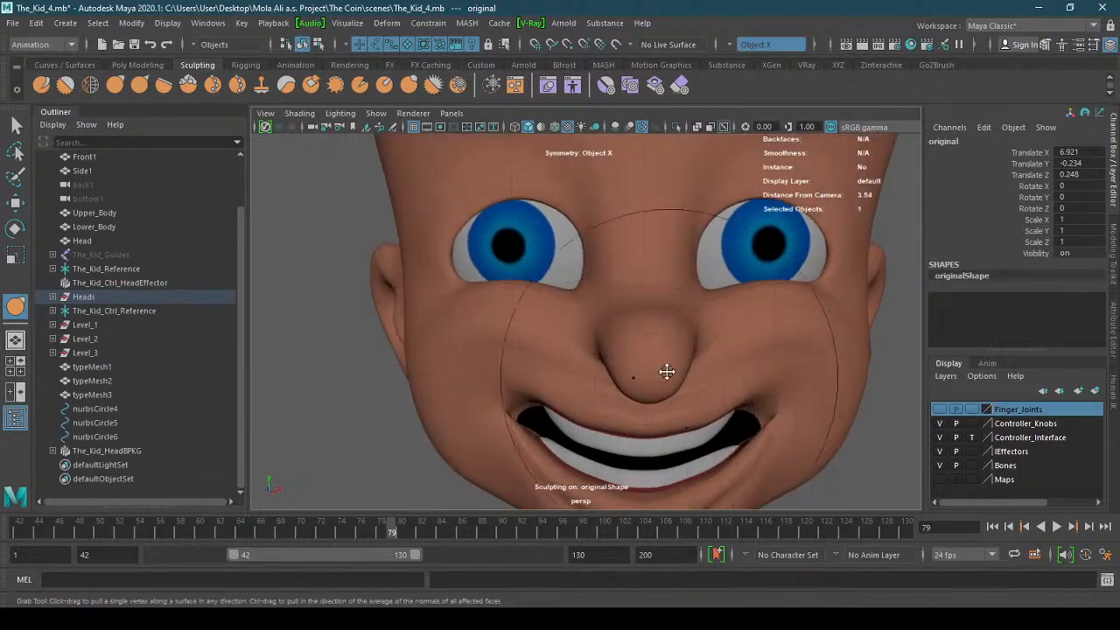
alt+middle_drag(668, 373, 639, 248)
alt+right_drag(640, 248, 692, 312)
mouse_move(592, 311)
mouse_down()
mouse_move(525, 314)
mouse_move(579, 318)
mouse_move(533, 323)
mouse_up()
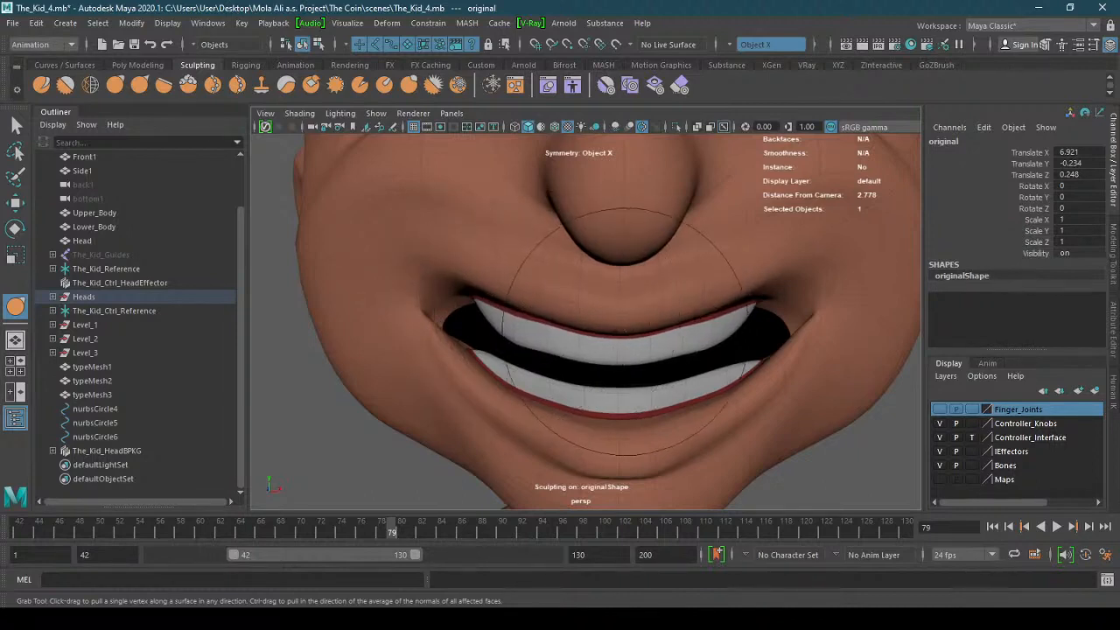
- Pull the area between the lower lip and the chin slightly downward with the Grab brush
scroll(624, 330, down, 5)
mouse_move(625, 329)
alt+mouse_down()
mouse_move(678, 341)
mouse_move(582, 318)
mouse_move(619, 365)
alt+mouse_up()
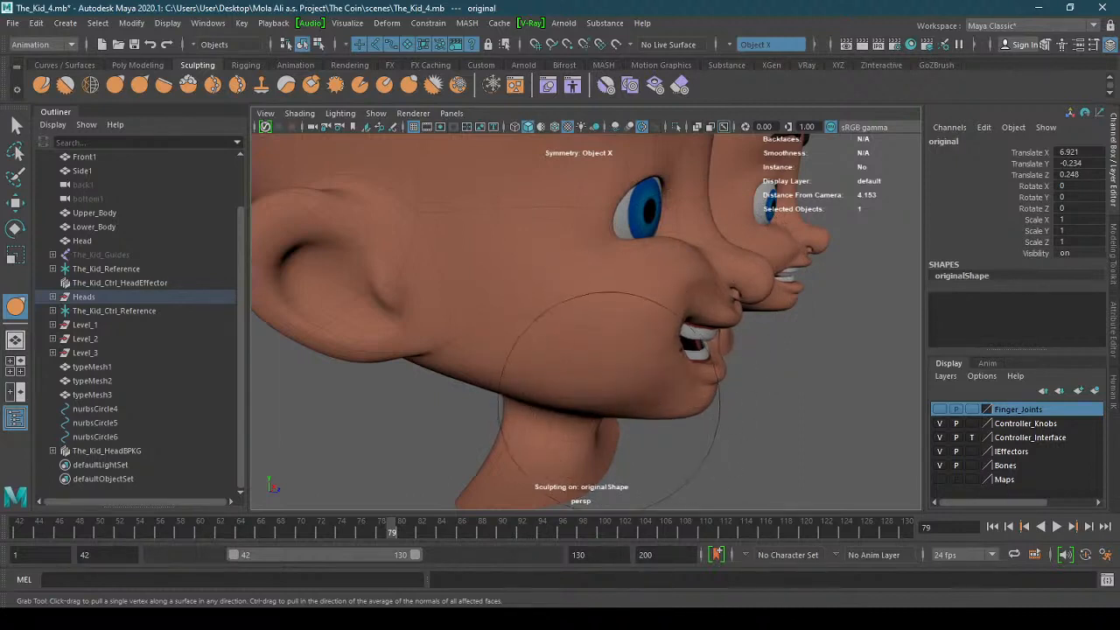
mouse_move(644, 363)
alt+mouse_down()
mouse_move(569, 358)
mouse_move(518, 387)
mouse_move(464, 365)
mouse_move(523, 346)
mouse_move(663, 347)
alt+mouse_up()
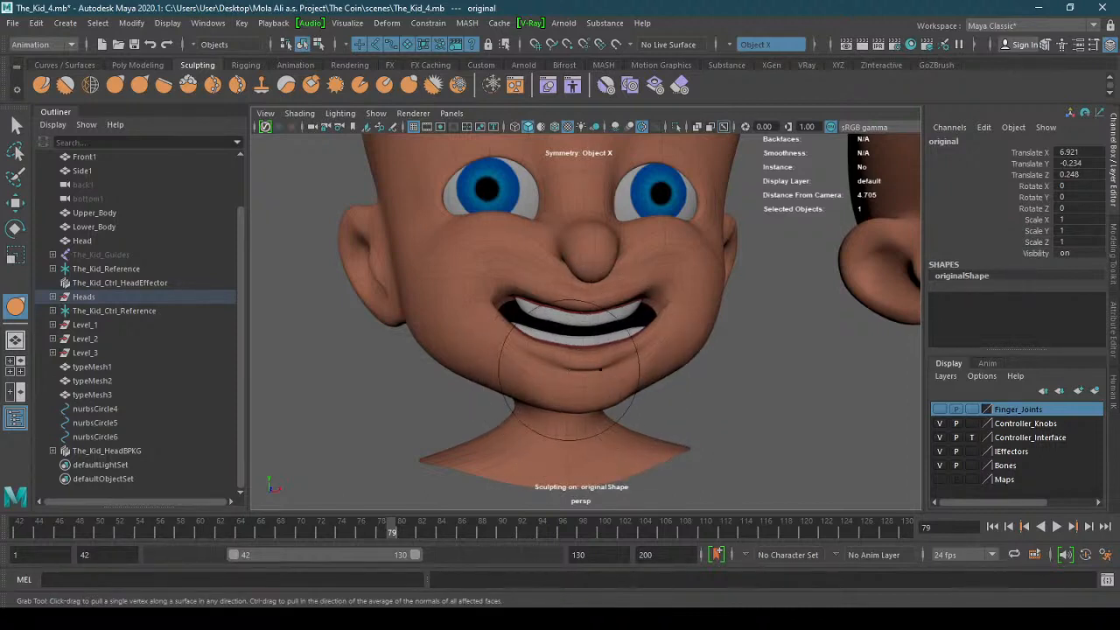
mouse_move(568, 370)
mouse_down()
mouse_move(588, 370)
mouse_move(523, 373)
mouse_move(513, 388)
mouse_move(598, 389)
mouse_move(445, 387)
mouse_move(679, 390)
mouse_move(570, 380)
mouse_up()
scroll(522, 374, up, 4)
scroll(494, 388, down, 3)
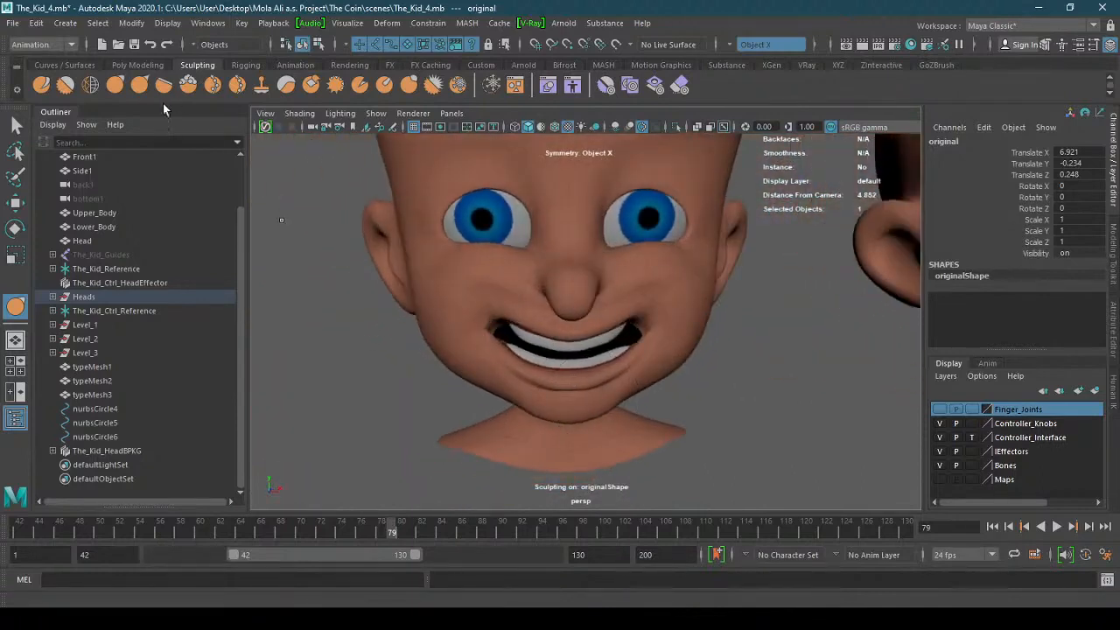
- Smooth the cheeks and the folds around the mouth corners with the Smooth tool
click(65, 84)
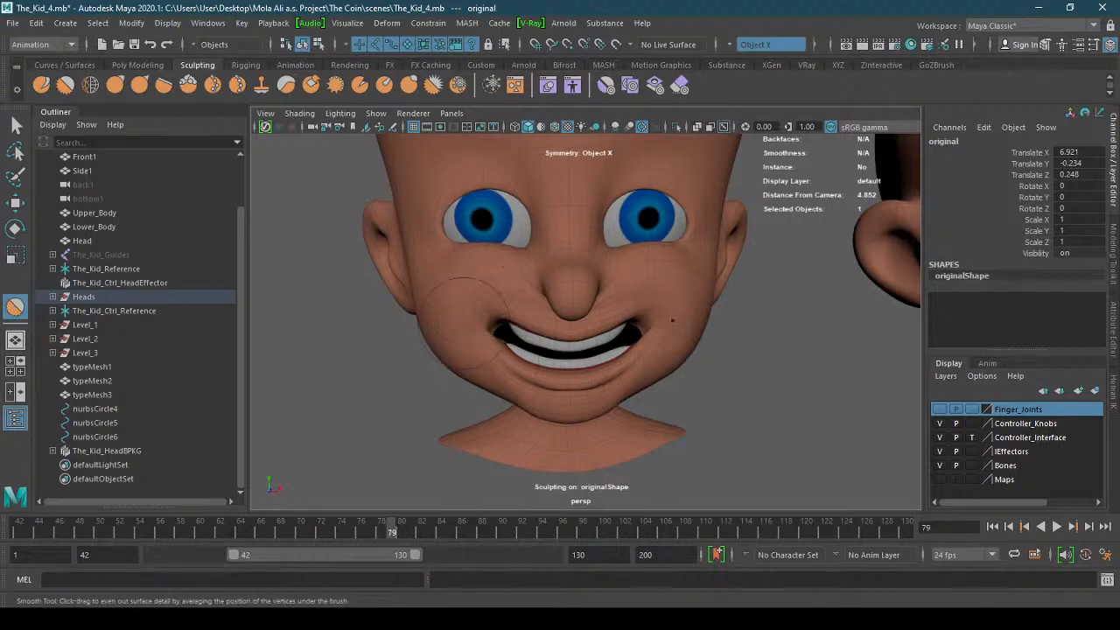
mouse_move(469, 318)
alt+mouse_down()
mouse_move(496, 358)
mouse_move(604, 306)
alt+mouse_up()
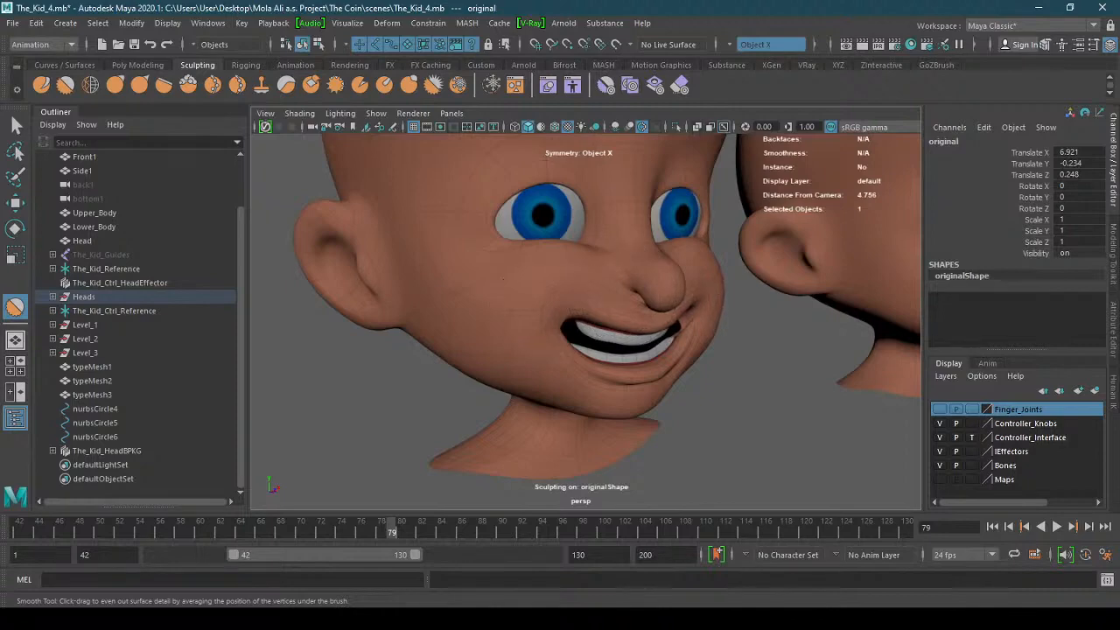
mouse_move(490, 326)
alt+mouse_down()
mouse_move(542, 255)
mouse_move(575, 320)
mouse_move(418, 320)
alt+mouse_up()
alt+right_drag(417, 320, 655, 275)
alt+drag(654, 275, 619, 287)
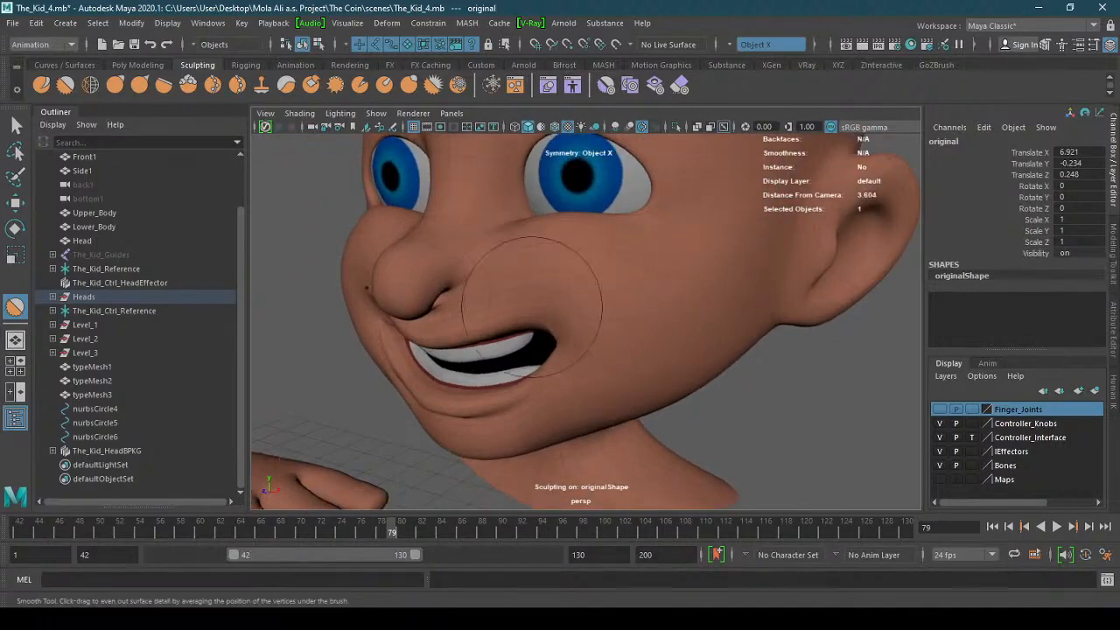
mouse_move(581, 300)
alt+mouse_down()
mouse_move(615, 312)
mouse_move(640, 230)
alt+mouse_up()
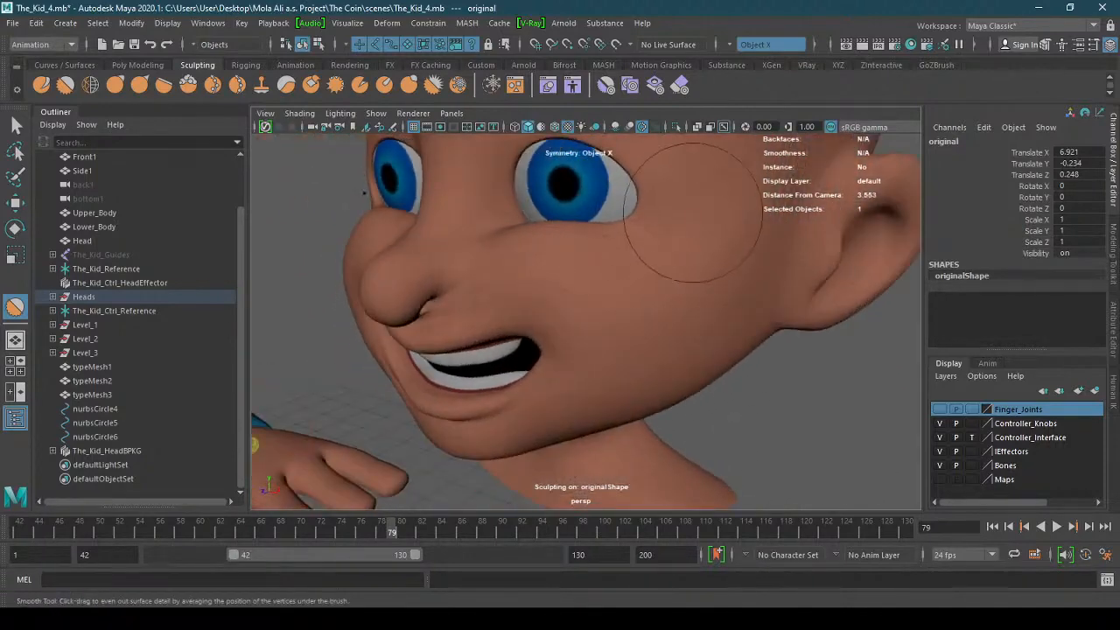
alt+drag(652, 271, 662, 252)
alt+right_drag(650, 313, 734, 293)
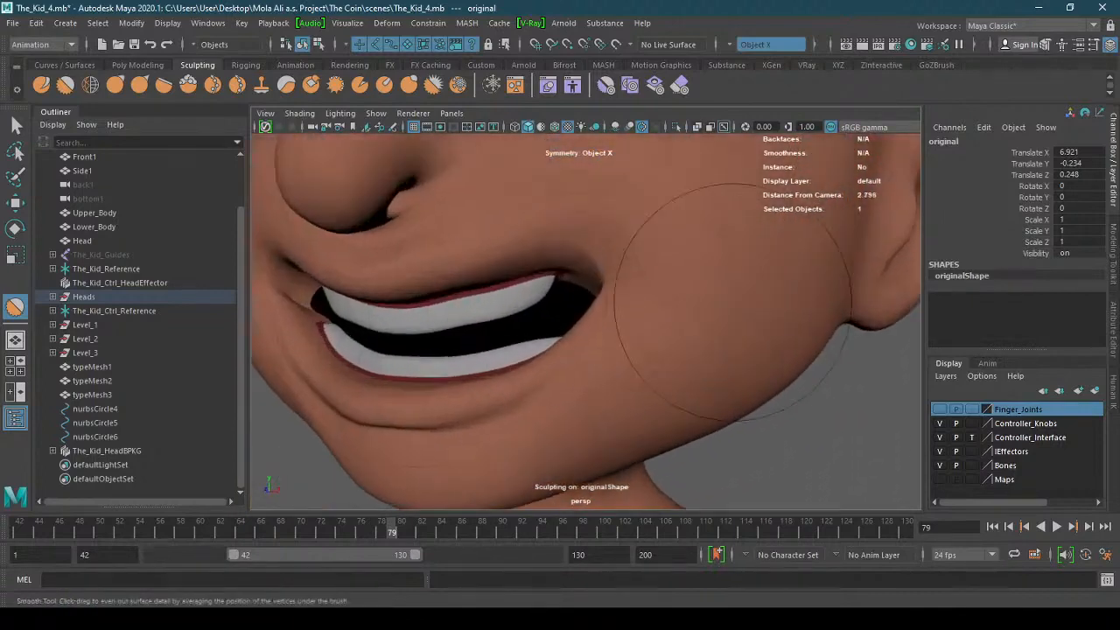
mouse_move(588, 243)
mouse_down()
mouse_move(608, 285)
mouse_move(617, 266)
mouse_move(644, 303)
mouse_move(625, 312)
mouse_up()
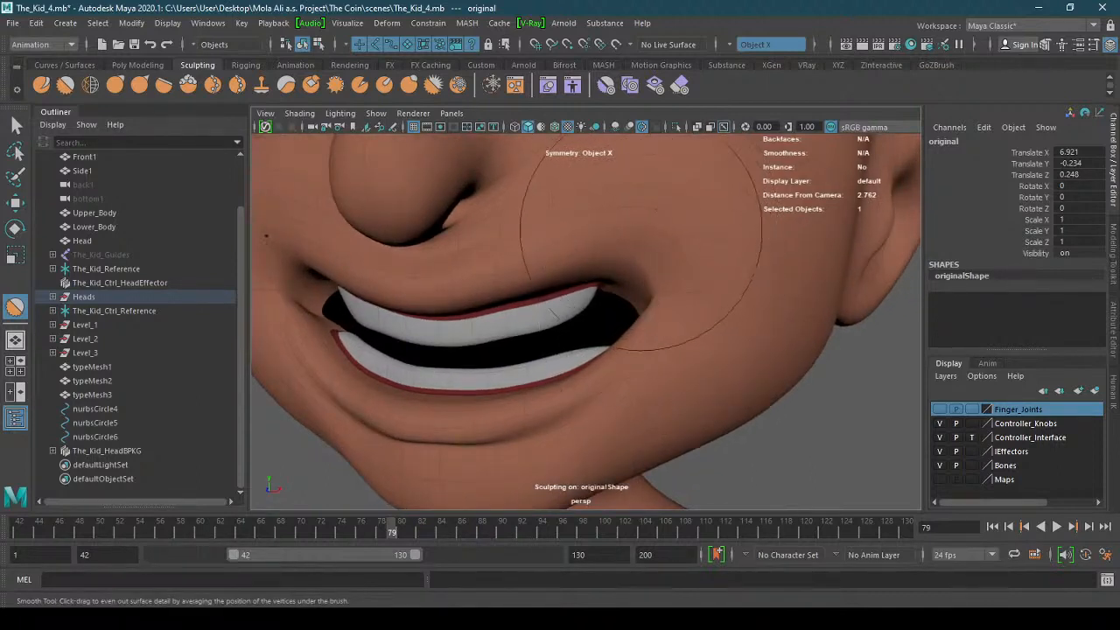
alt+drag(661, 254, 682, 272)
mouse_move(690, 262)
alt+right_down()
mouse_move(656, 280)
mouse_move(538, 294)
alt+right_up()
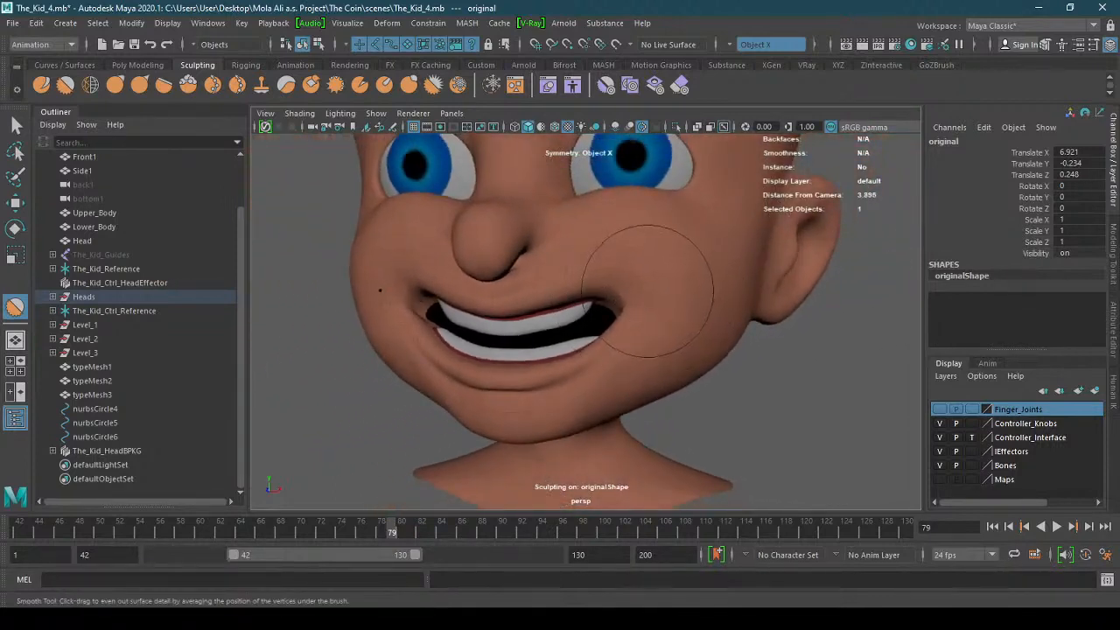
- Enlarge the sculpting brush and pull the eyebrows downward with the Grab tool
alt+right_drag(693, 319, 517, 332)
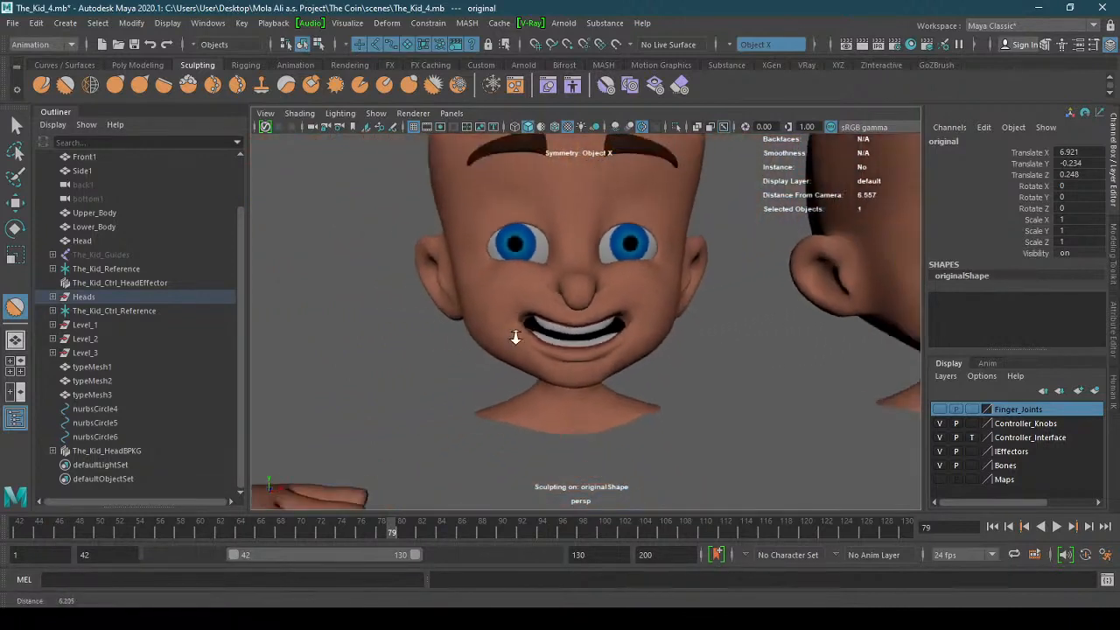
alt+drag(517, 332, 587, 355)
alt+right_drag(587, 355, 544, 363)
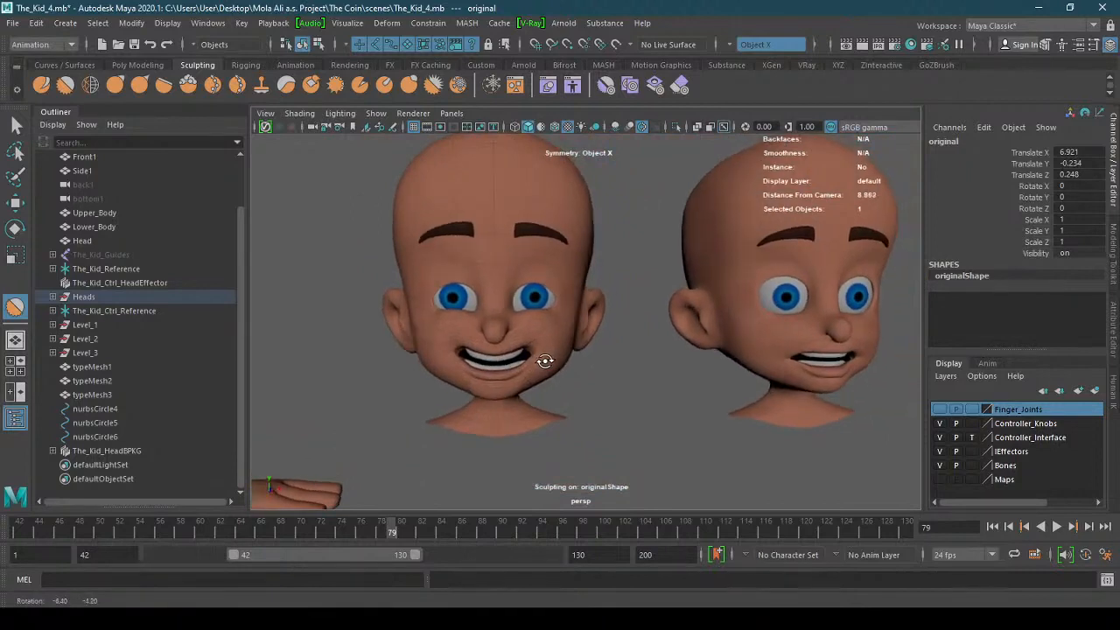
alt+right_drag(413, 229, 516, 226)
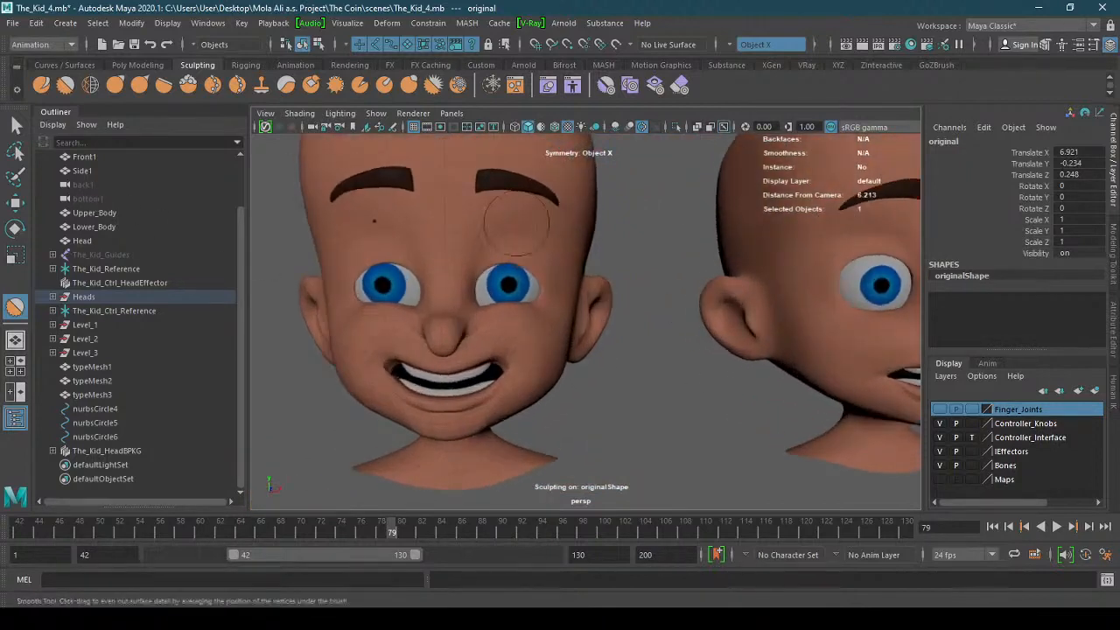
alt+middle_drag(396, 200, 430, 288)
mouse_move(430, 288)
alt+mouse_down()
mouse_move(412, 292)
mouse_move(465, 304)
mouse_move(451, 305)
alt+mouse_up()
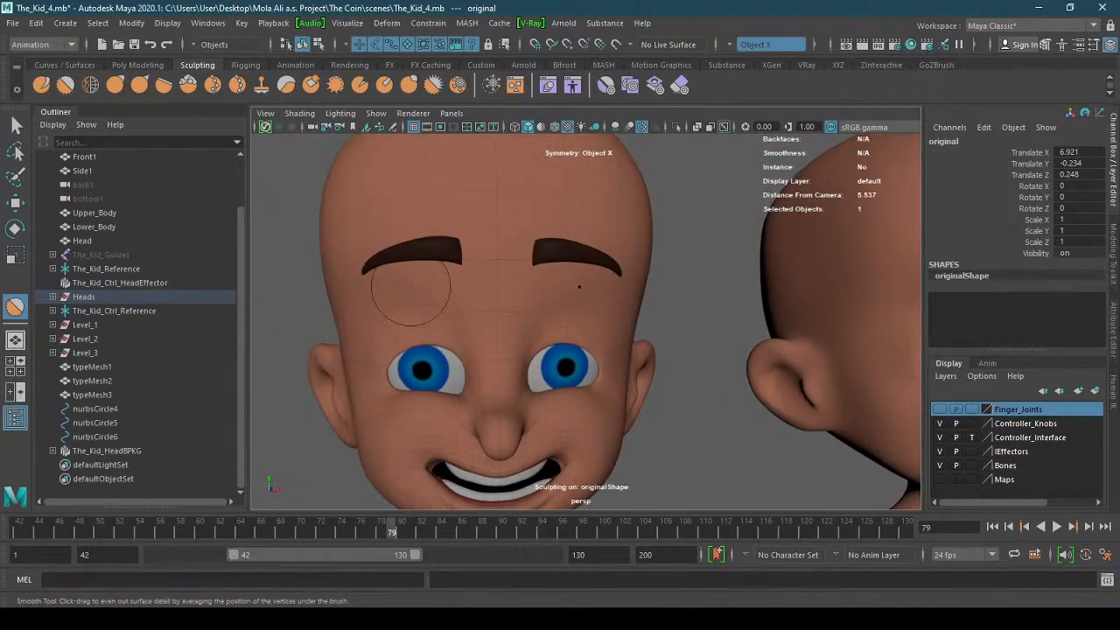
key(b)
drag(411, 287, 461, 285)
click(115, 84)
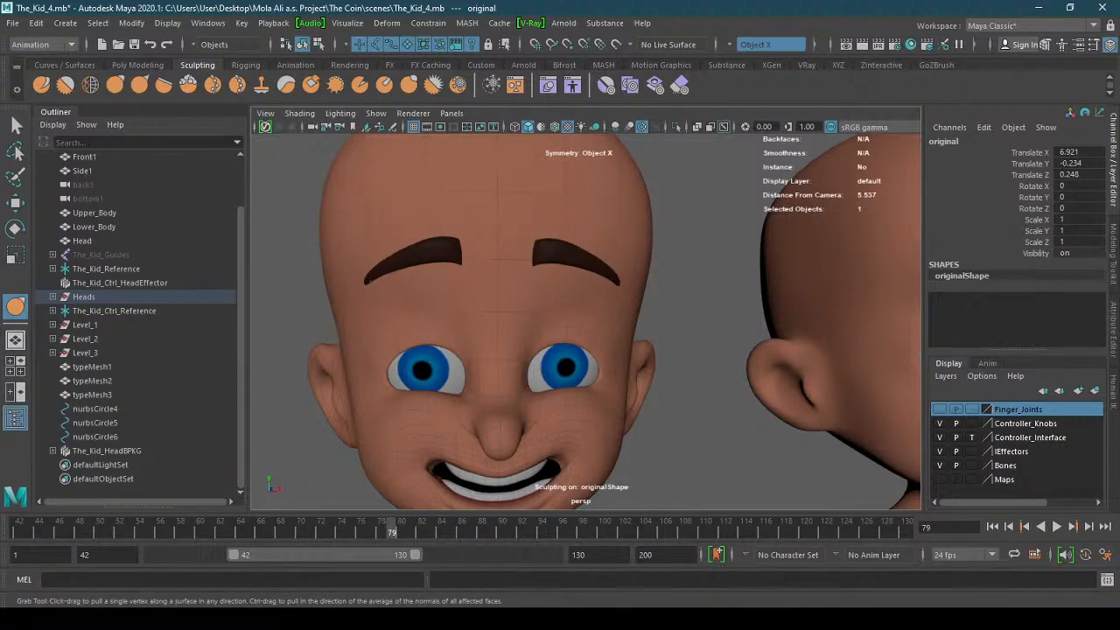
drag(425, 201, 425, 230)
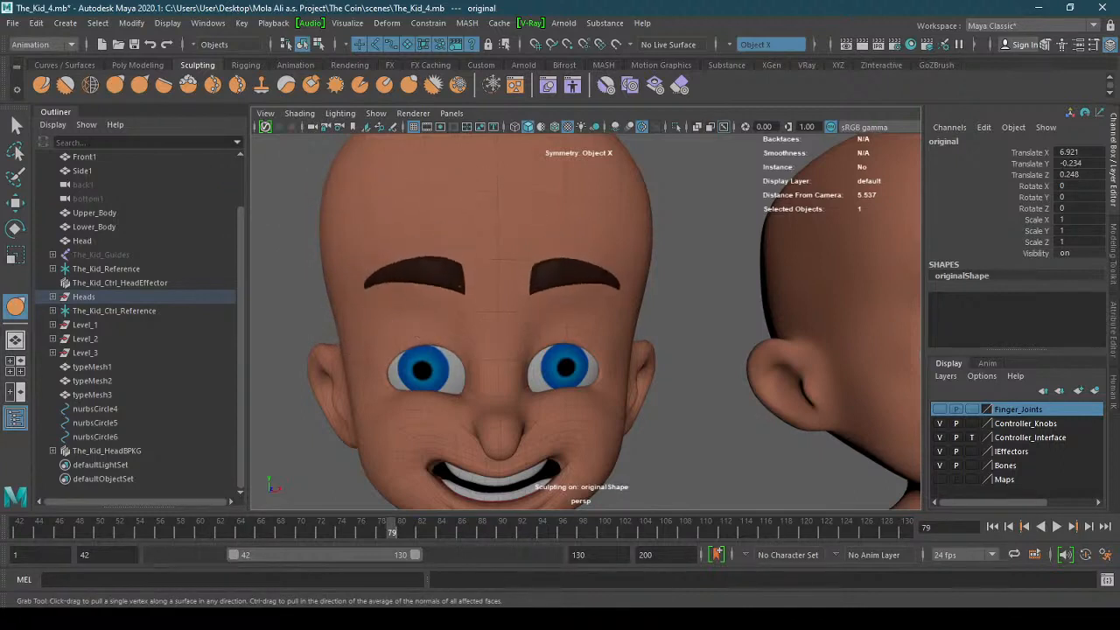
- Undo the last eyebrow strokes, pull the inner and outer brow ends into a stronger arch, and reduce the brush size
key(ctrl+z)
key(ctrl+z)
key(ctrl+z)
key(ctrl+z)
key(ctrl+z)
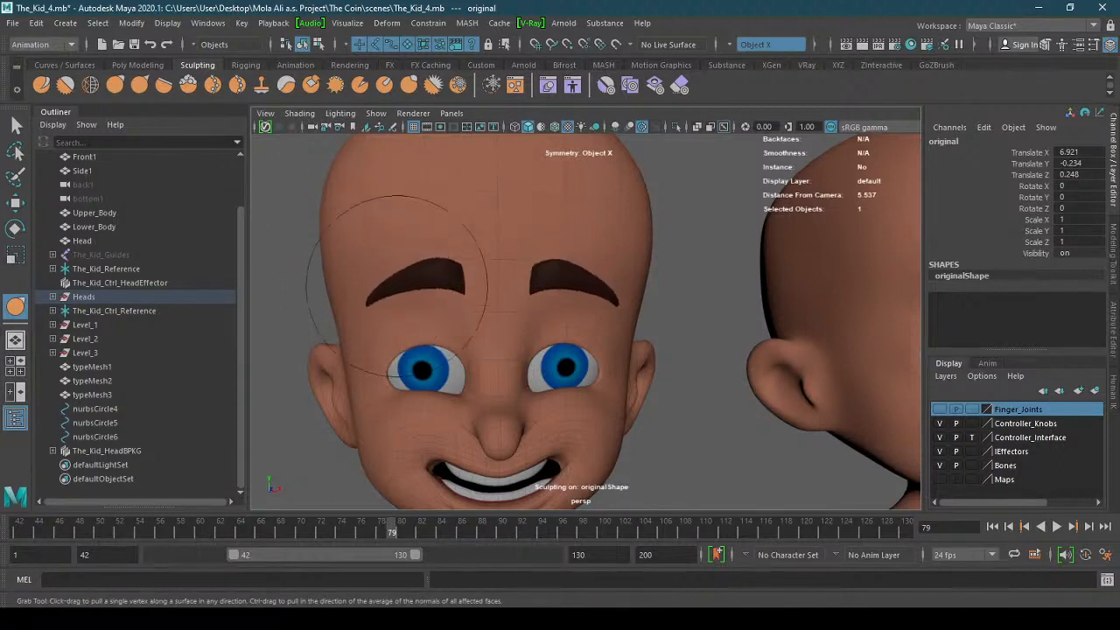
key(ctrl+z)
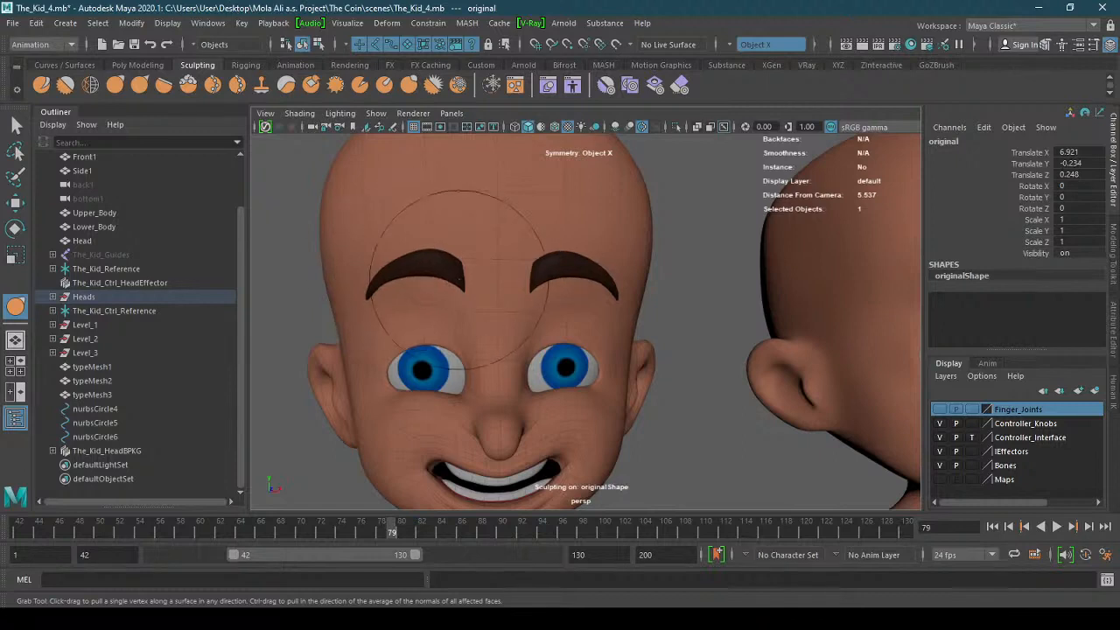
drag(460, 278, 460, 283)
mouse_move(365, 297)
mouse_down()
mouse_move(360, 310)
mouse_move(398, 286)
mouse_up()
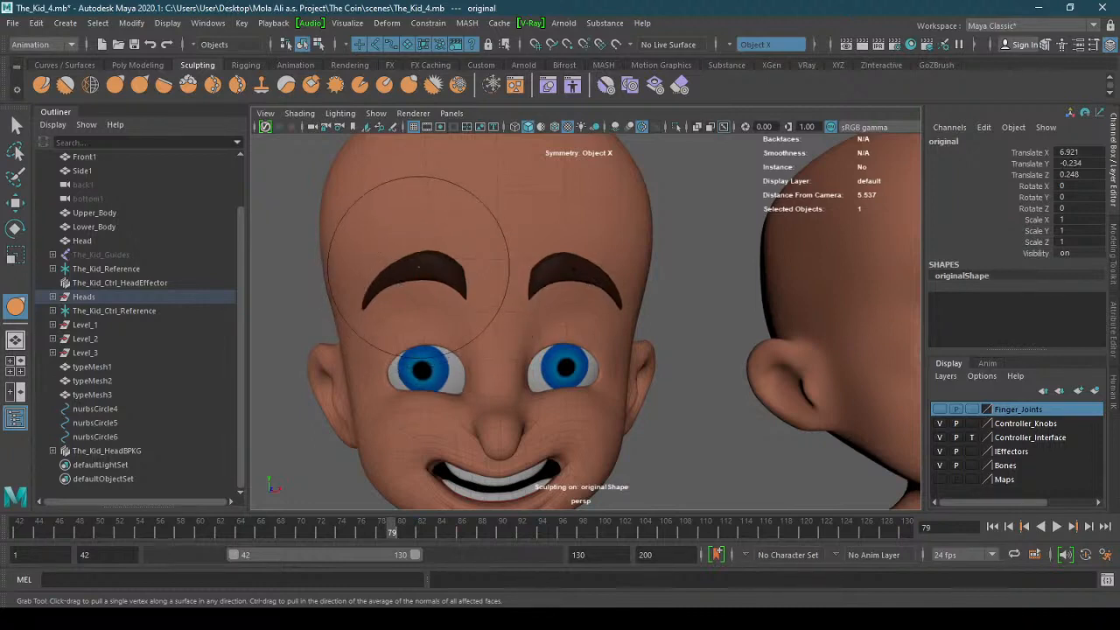
key(b)
drag(418, 267, 393, 269)
- Switch to the browser, view the image results for "smile expression" as reference, and close the browser window
click(226, 619)
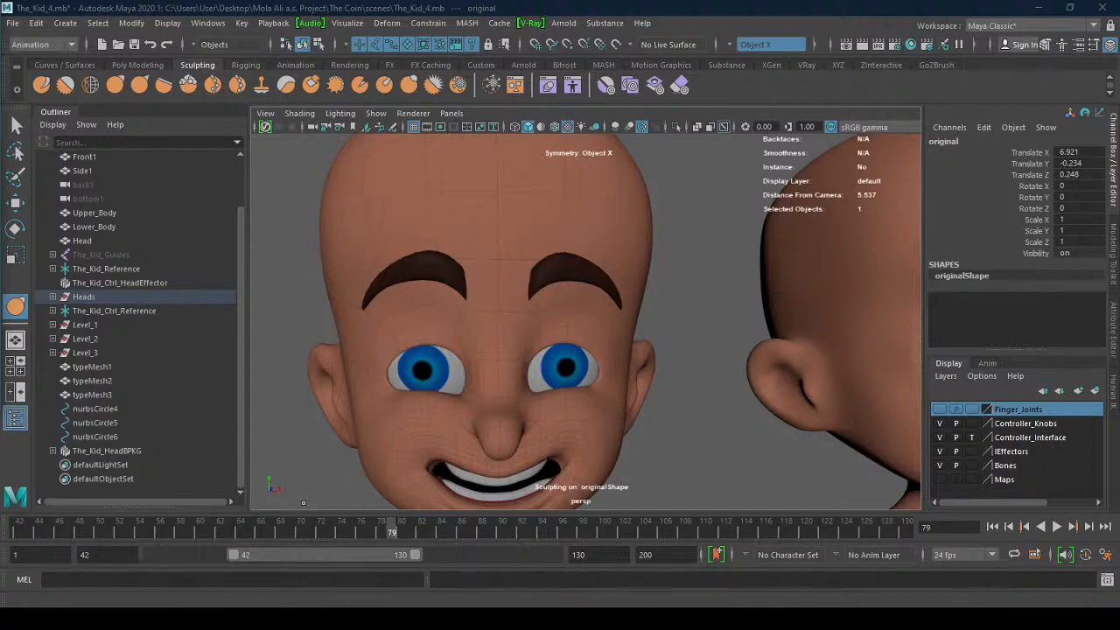
click(225, 620)
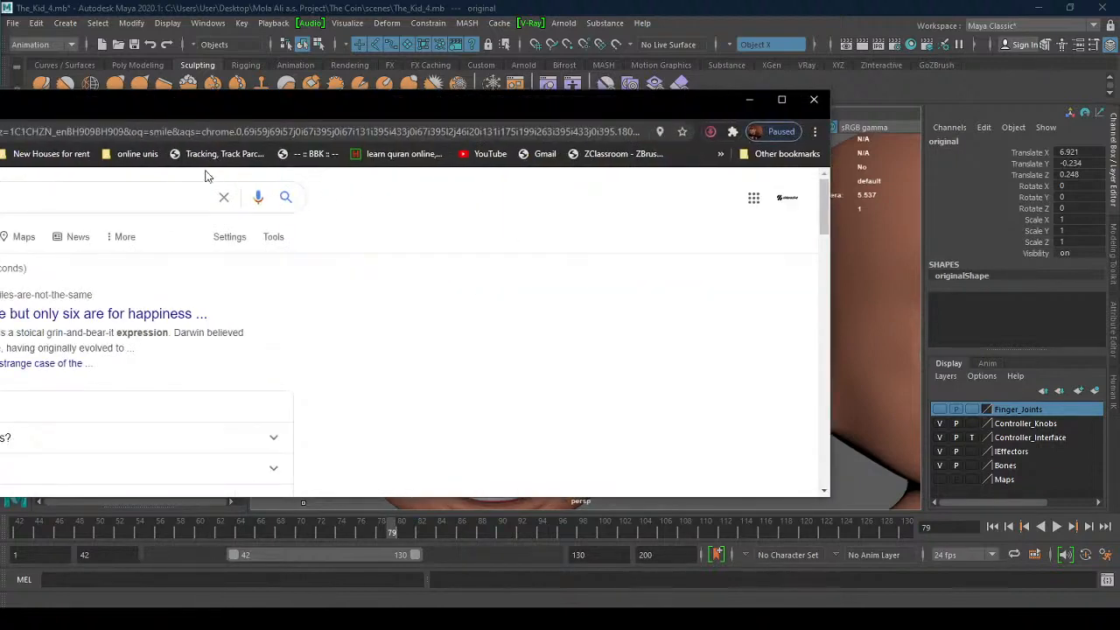
drag(144, 115, 358, 110)
click(123, 235)
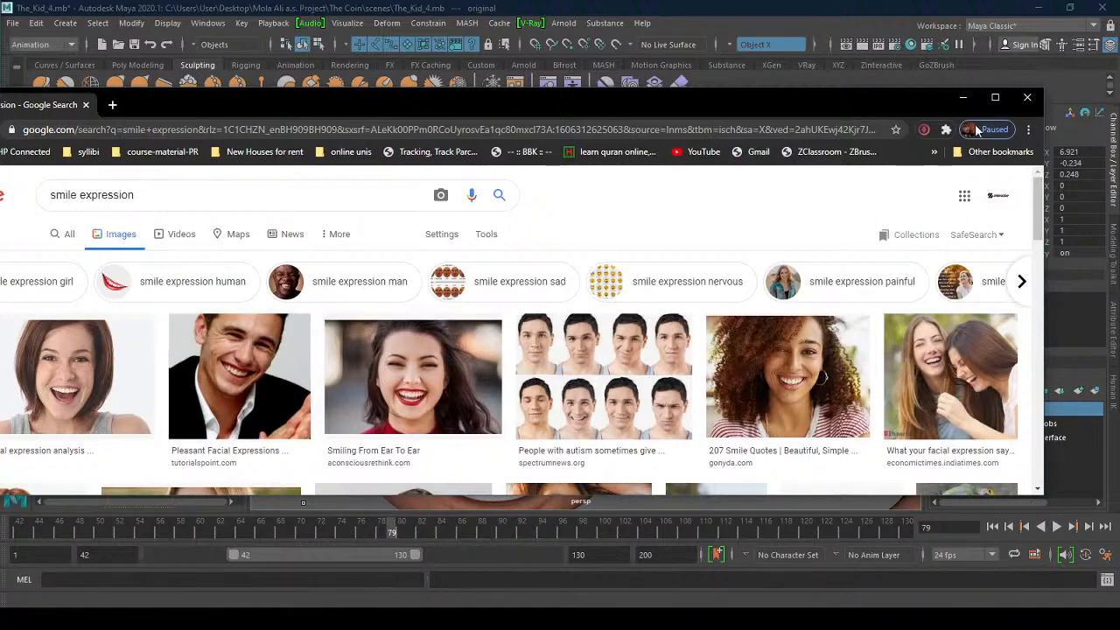
click(1026, 98)
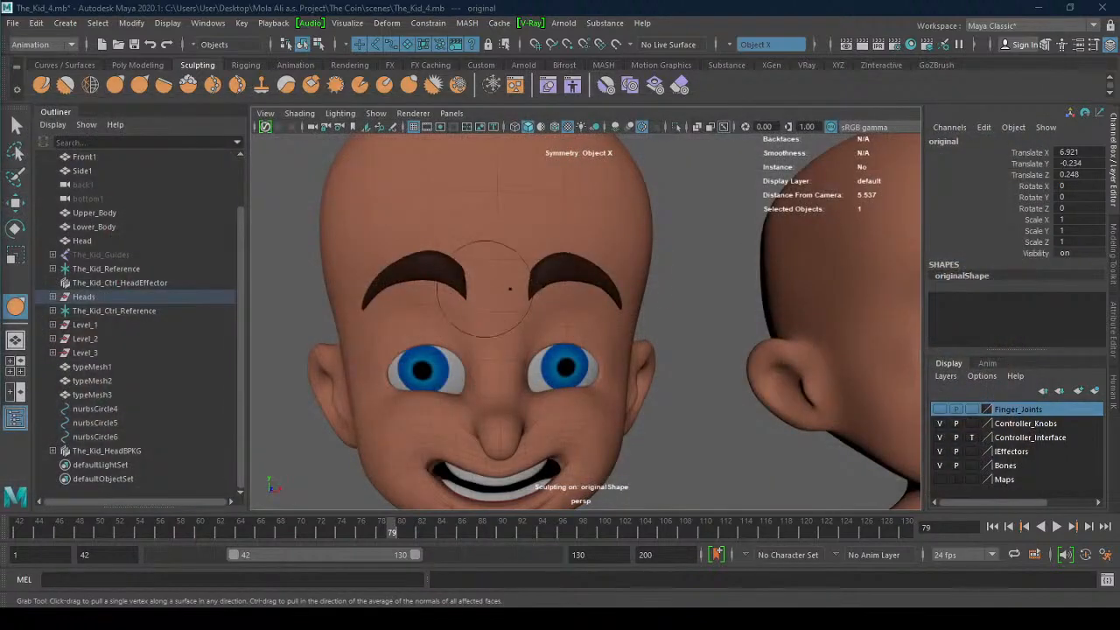
- Try to push the inner ends of the eyebrows up and closer together with the Grab brush
drag(456, 273, 470, 268)
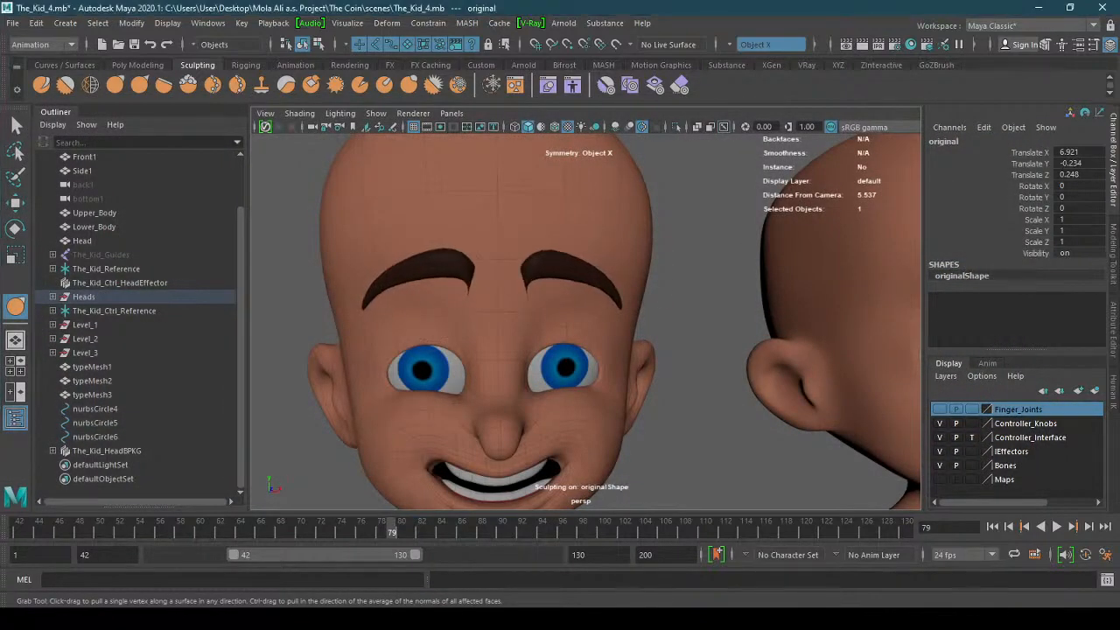
key(ctrl+z)
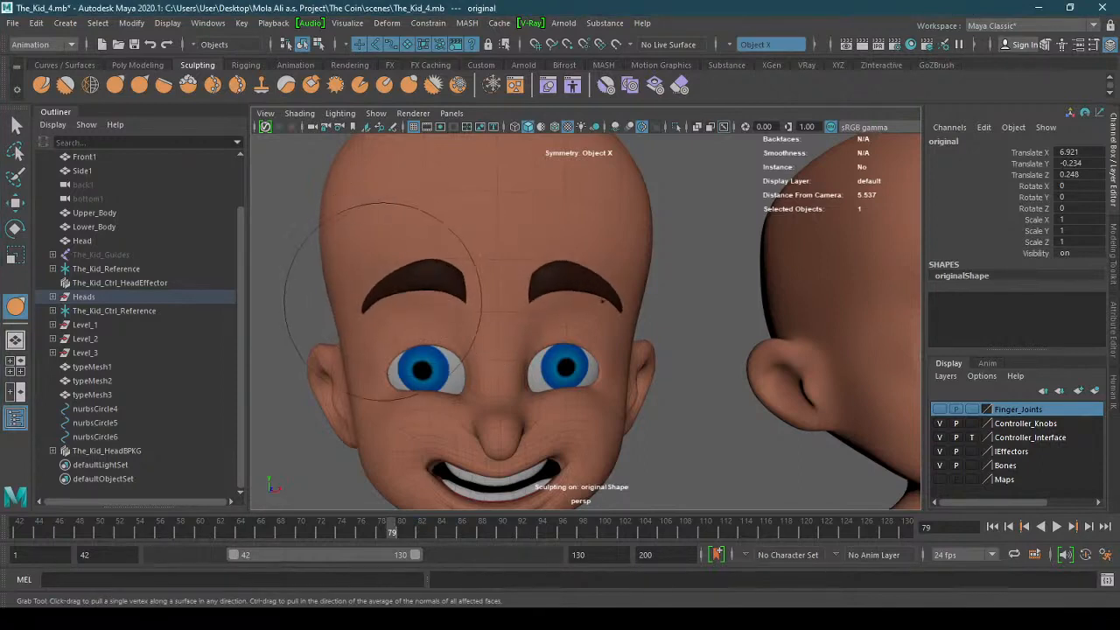
key(ctrl+z)
- Lower the outer ends, inner ends and middle of the eyebrows closer to the eyes with Grab strokes
mouse_move(370, 308)
mouse_down()
mouse_move(365, 336)
mouse_move(368, 327)
mouse_up()
drag(467, 289, 464, 319)
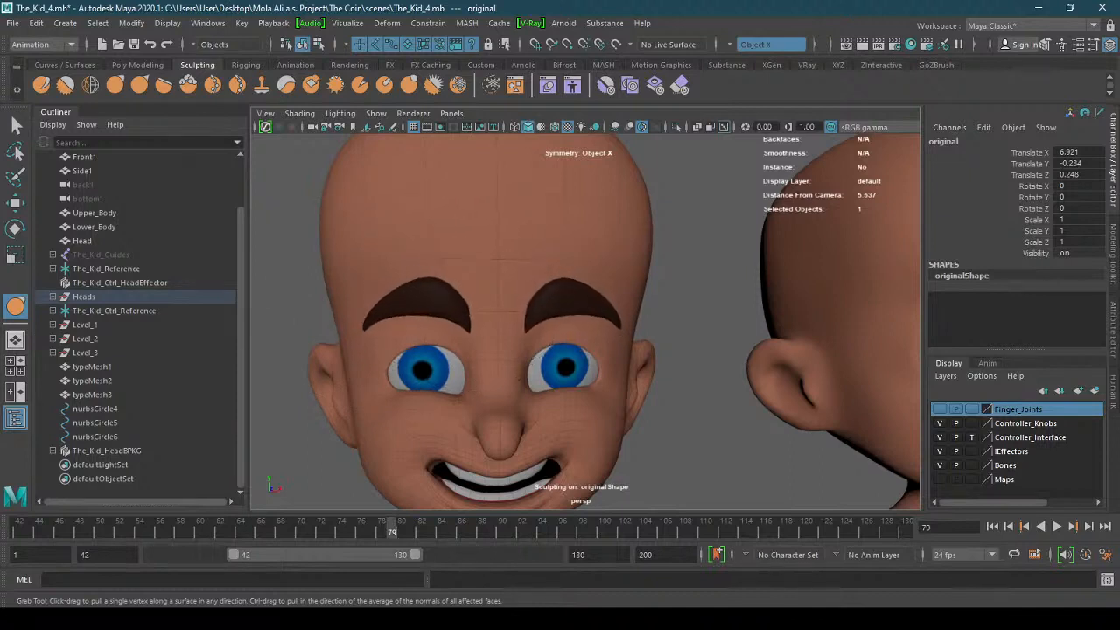
drag(417, 276, 422, 316)
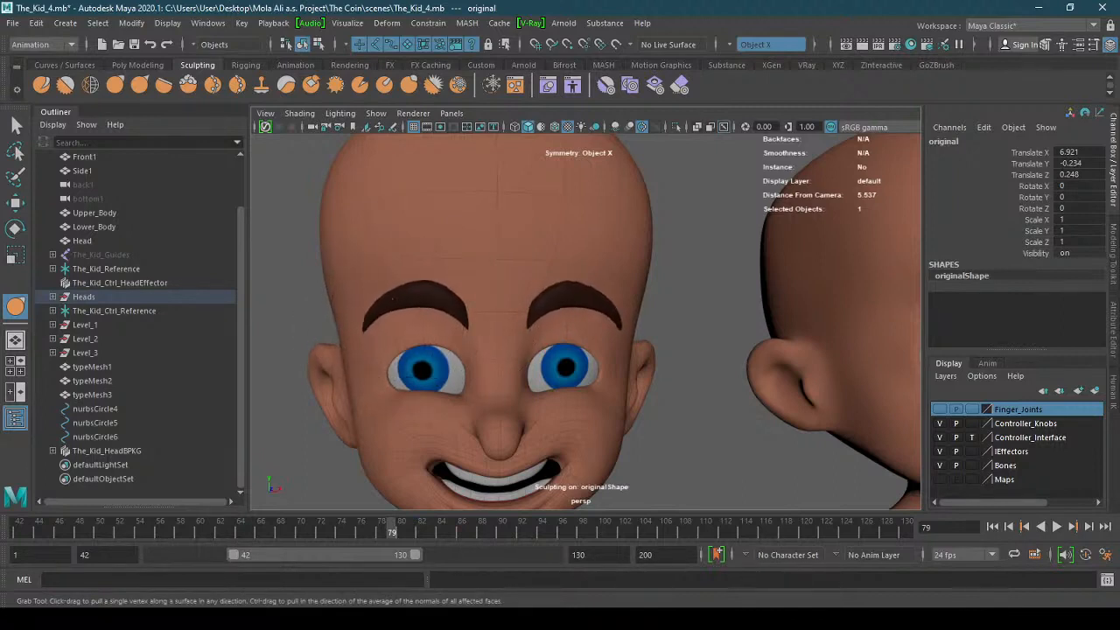
- Select the faces of both eyebrows and move them back toward the forehead surface with the Move tool
alt+drag(426, 321, 578, 330)
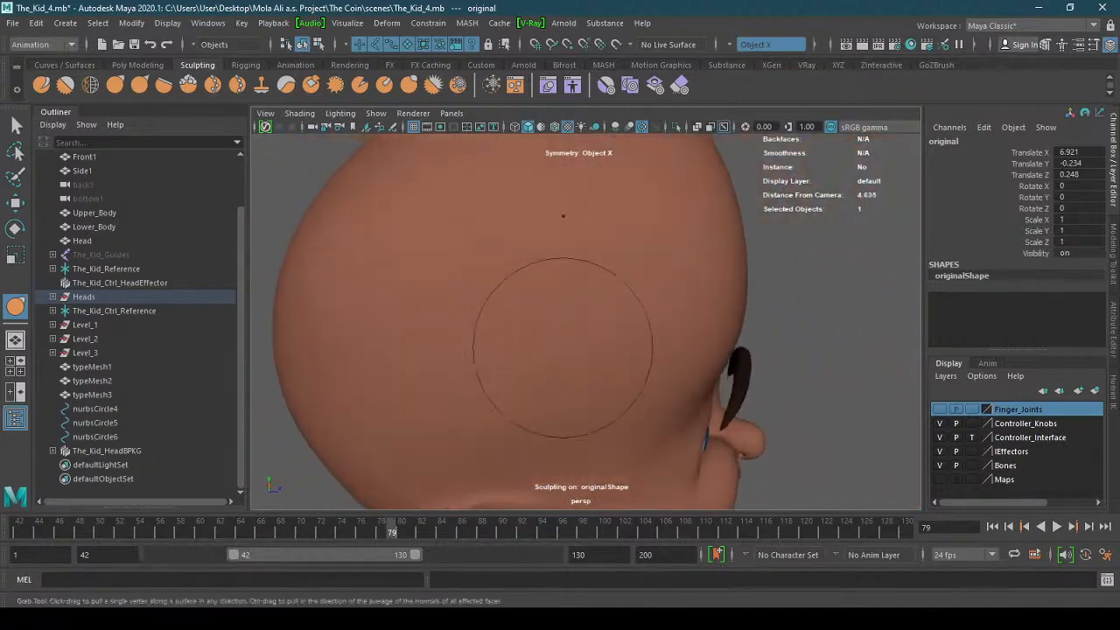
alt+middle_drag(639, 326, 528, 285)
scroll(593, 316, up, 2)
alt+drag(688, 343, 618, 408)
alt+middle_drag(617, 408, 674, 337)
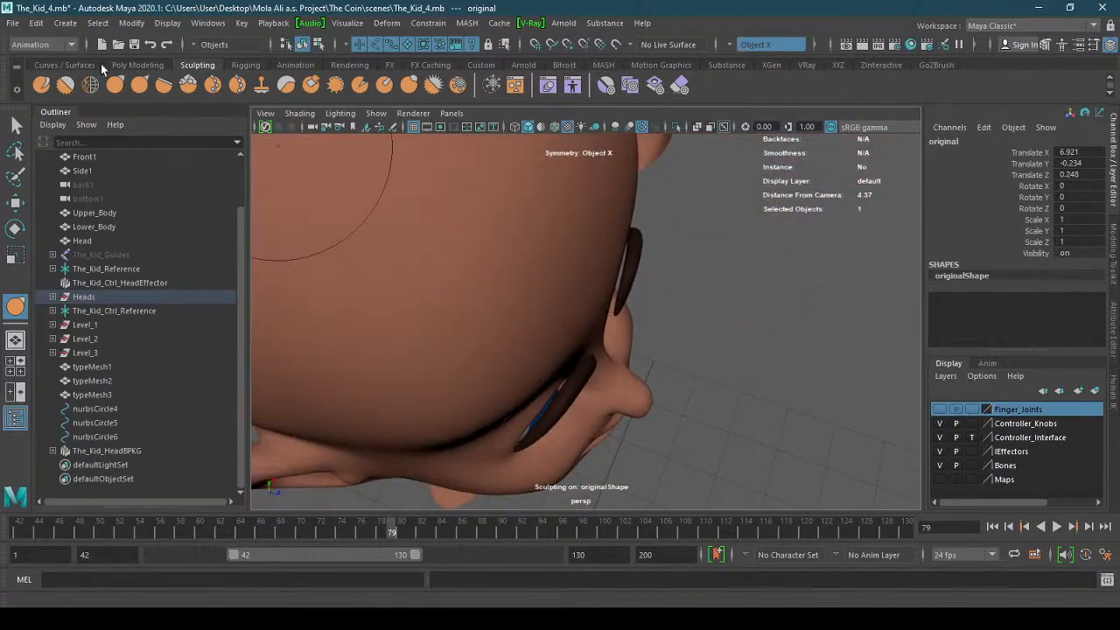
click(15, 202)
alt+drag(645, 362, 625, 253)
right_click(625, 254)
right_drag(618, 286, 620, 287)
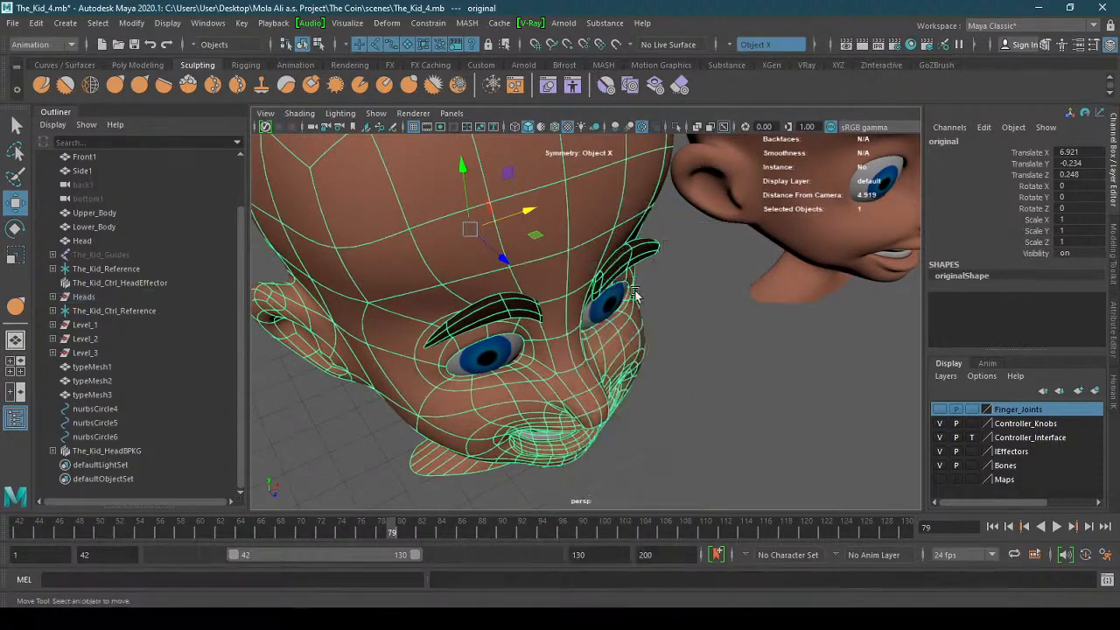
double_click(626, 261)
mouse_move(677, 287)
alt+mouse_down()
mouse_move(717, 287)
mouse_move(681, 265)
alt+mouse_up()
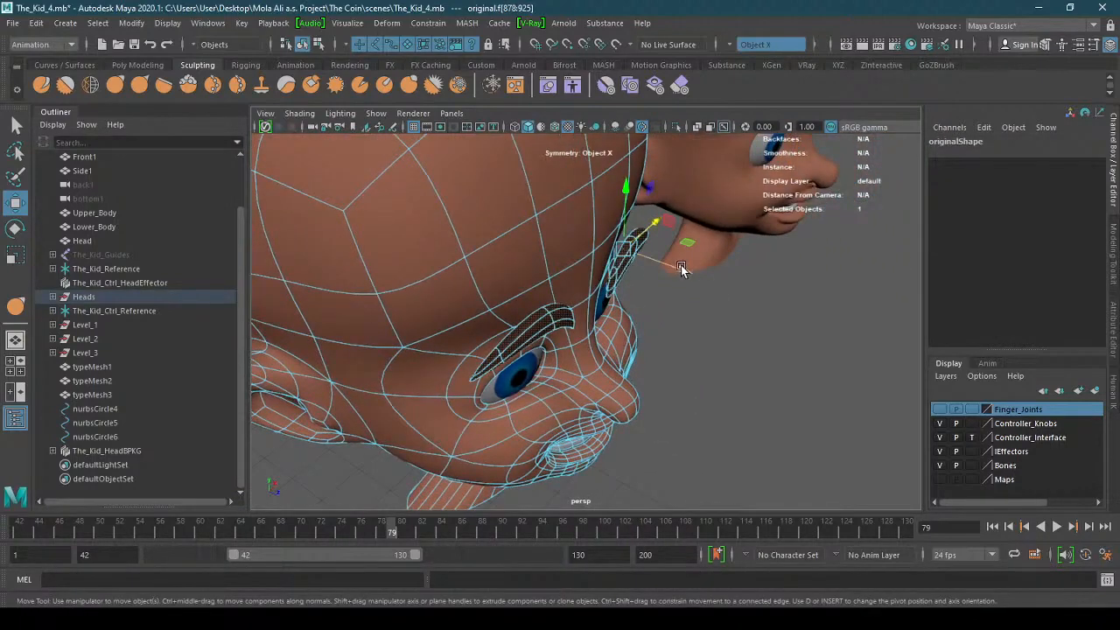
middle_drag(681, 266, 671, 263)
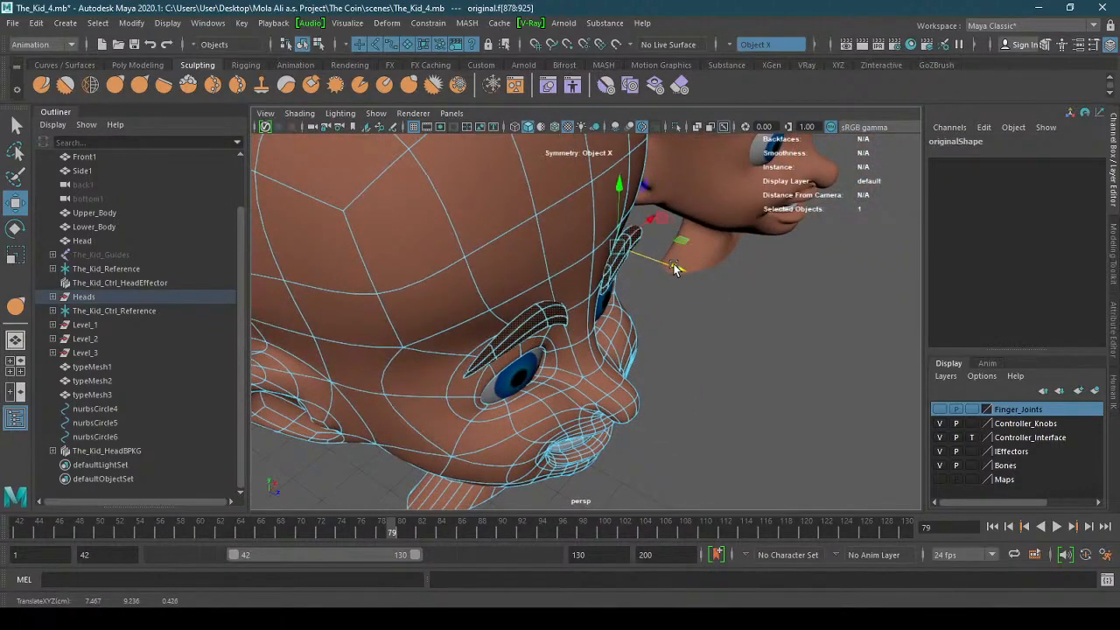
- Inspect the eyebrows, eyelids, cheeks and mouth of the smiling head from several angles in edge mode
alt+drag(672, 263, 714, 321)
right_click(631, 318)
right_drag(631, 318, 624, 215)
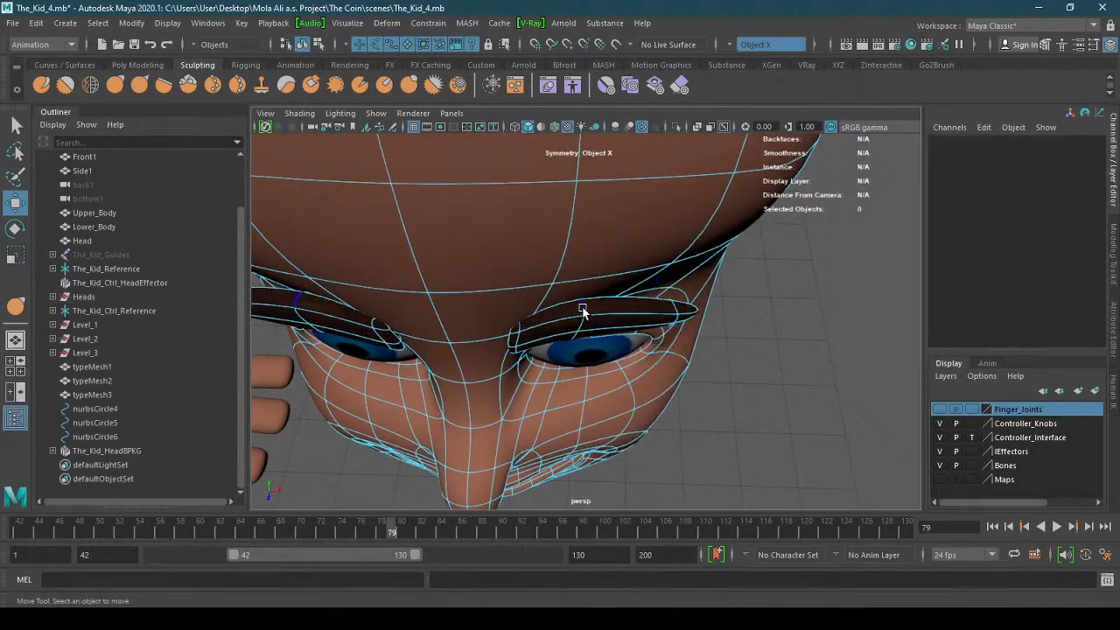
click(584, 312)
drag(565, 377, 771, 263)
click(608, 333)
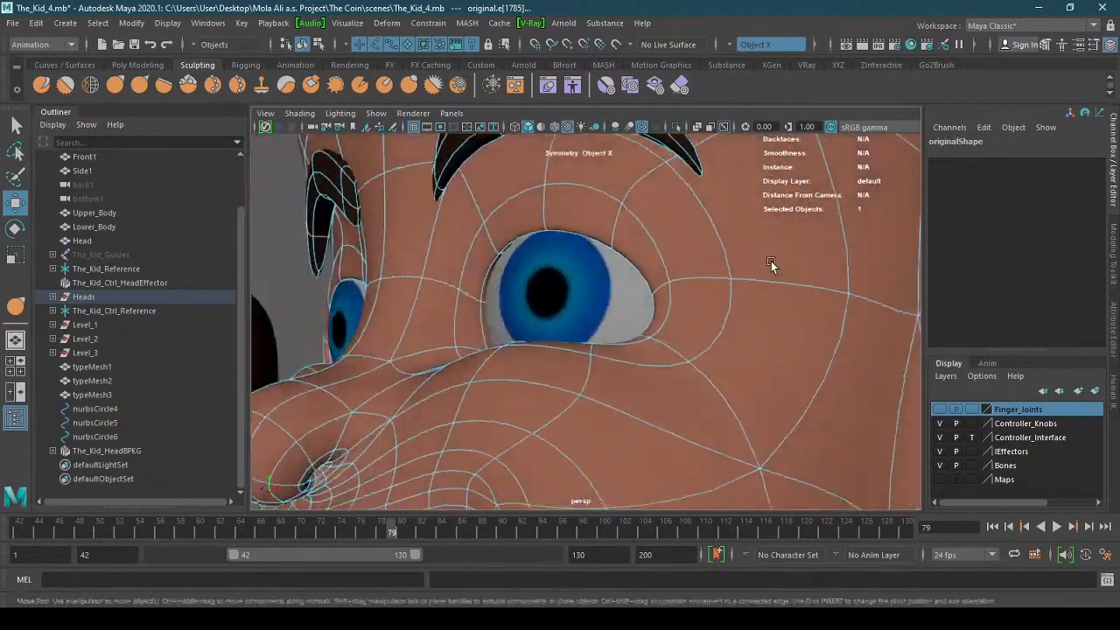
alt+middle_drag(771, 263, 696, 348)
alt+drag(696, 348, 733, 234)
click(584, 270)
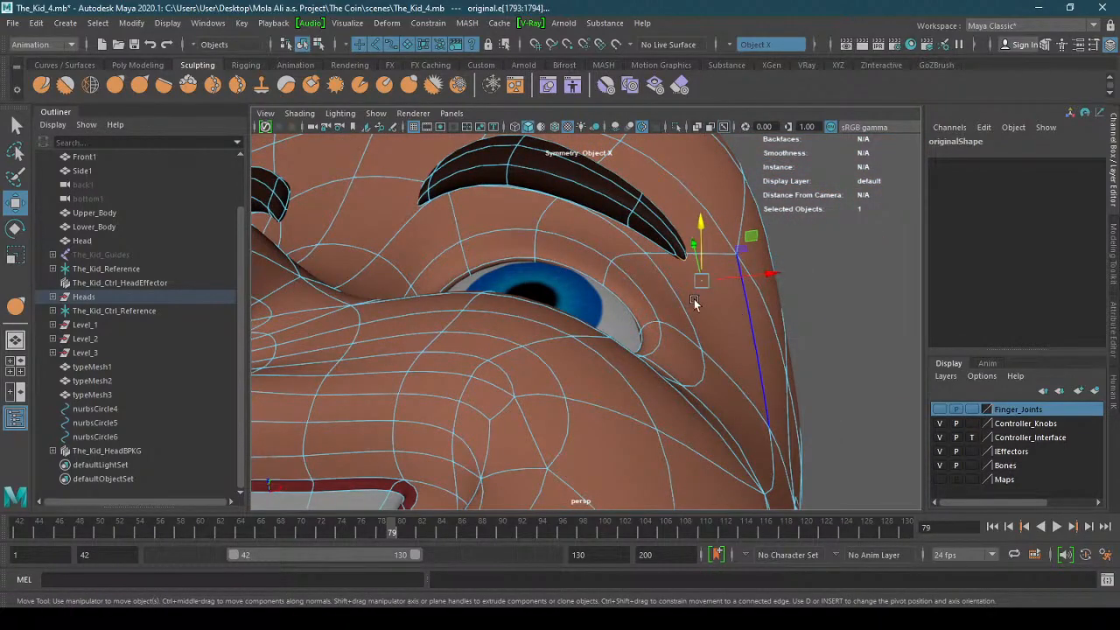
alt+drag(693, 301, 670, 274)
alt+right_drag(710, 317, 519, 386)
alt+drag(520, 386, 597, 270)
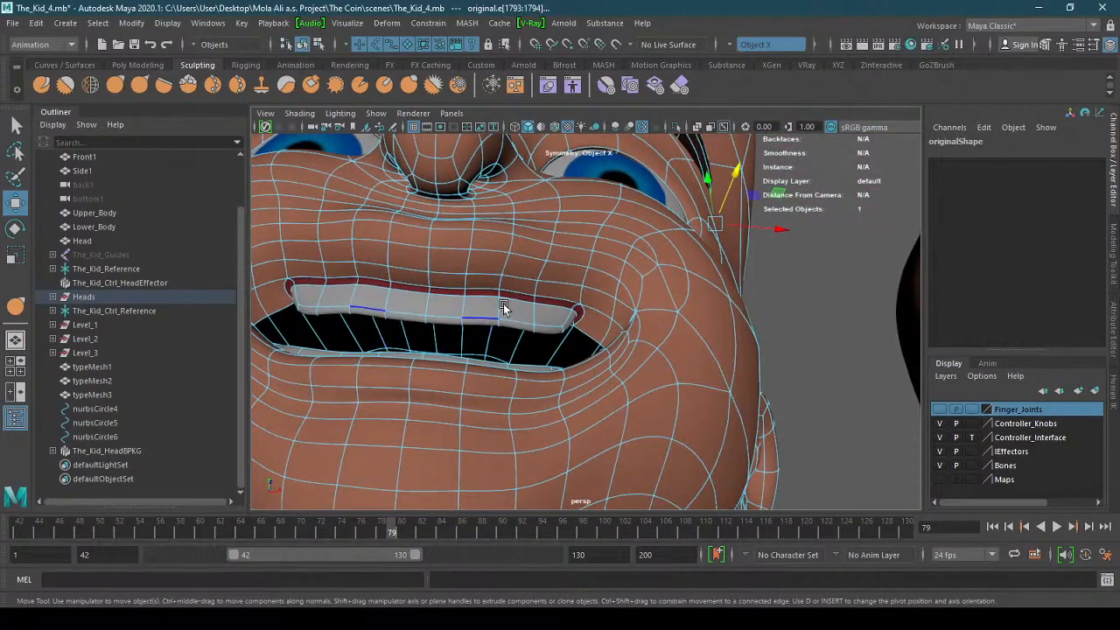
- Try to lower an edge of the upper teeth slightly with the Move tool
mouse_move(503, 304)
alt+mouse_down()
mouse_move(498, 312)
mouse_move(516, 293)
alt+mouse_up()
click(415, 274)
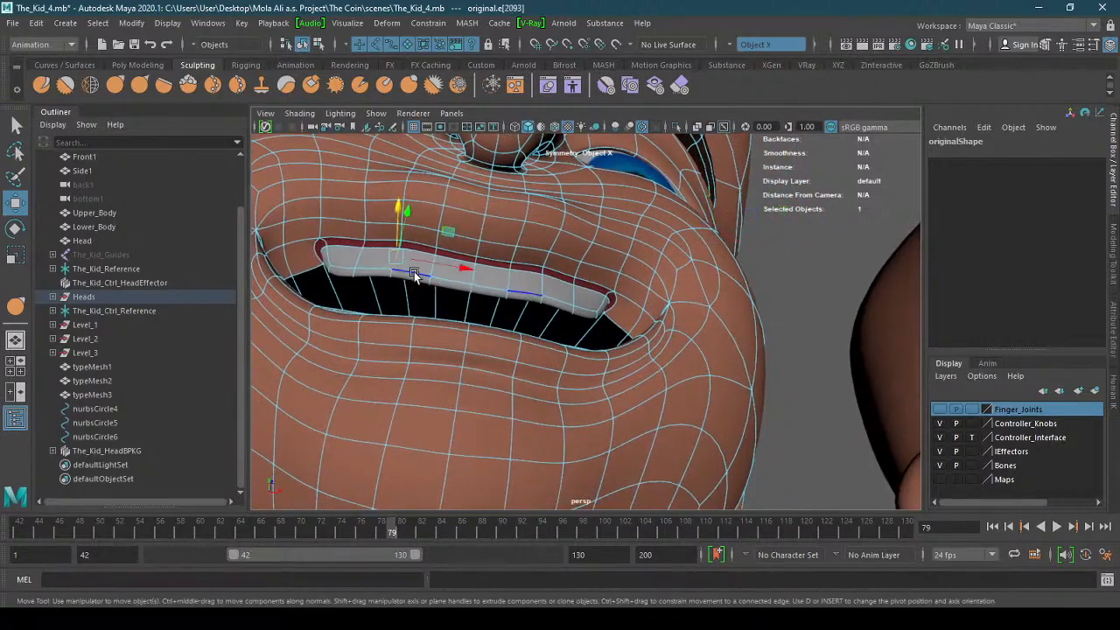
drag(398, 223, 396, 226)
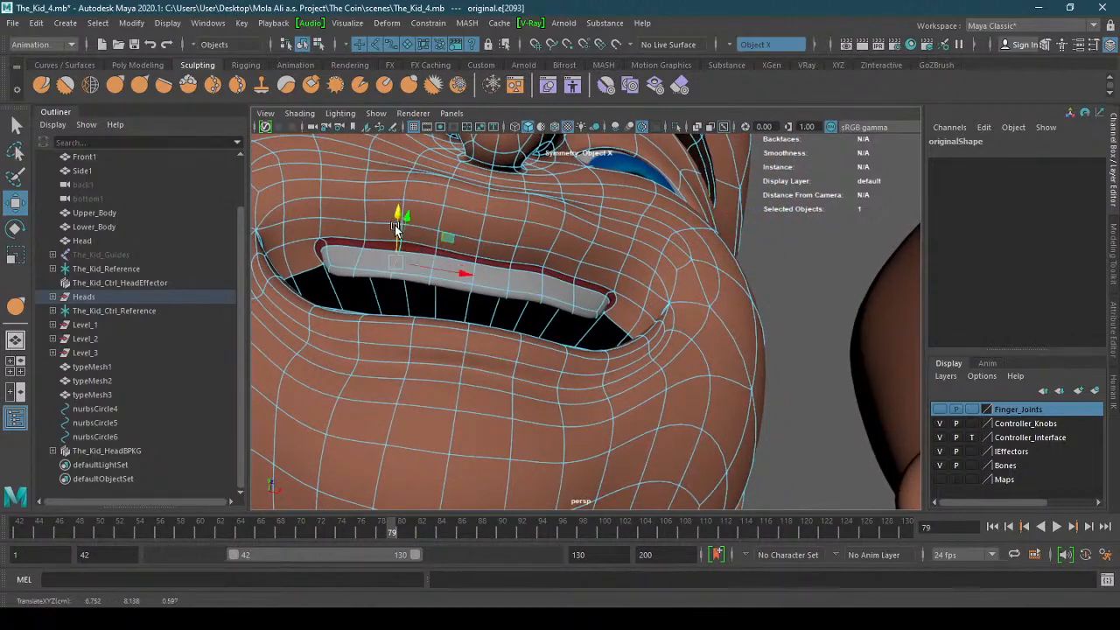
key(ctrl+z)
click(576, 295)
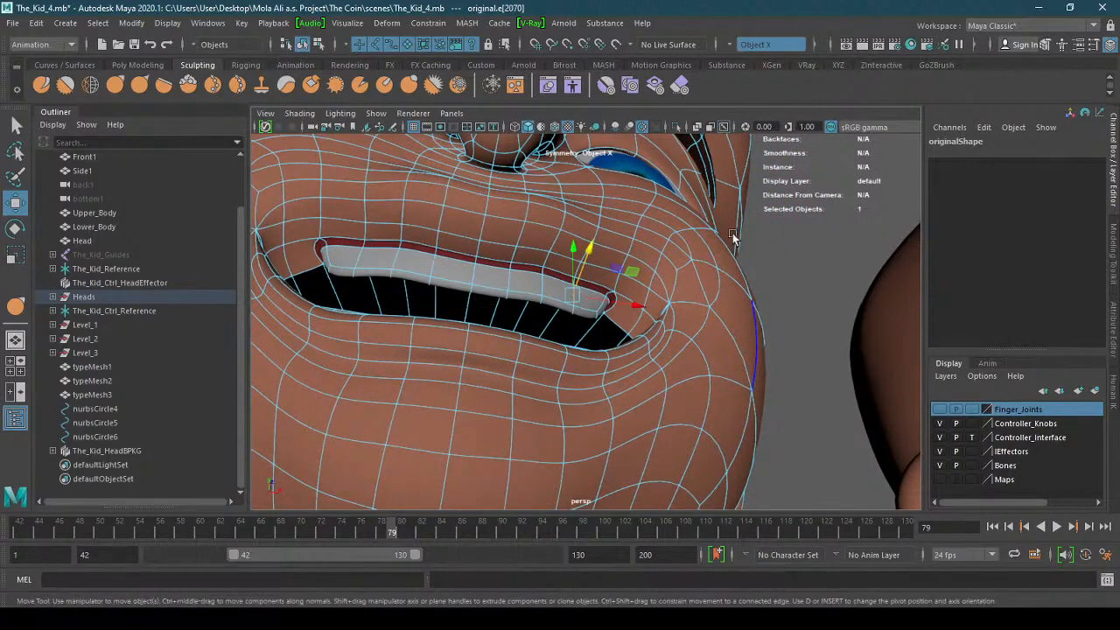
- Return the smiling head to object mode and check the whole expression from the front
alt+drag(713, 285, 604, 337)
right_drag(606, 248, 659, 229)
click(742, 301)
alt+right_drag(742, 301, 692, 317)
alt+drag(692, 317, 733, 345)
alt+right_drag(733, 345, 630, 353)
alt+drag(630, 353, 656, 359)
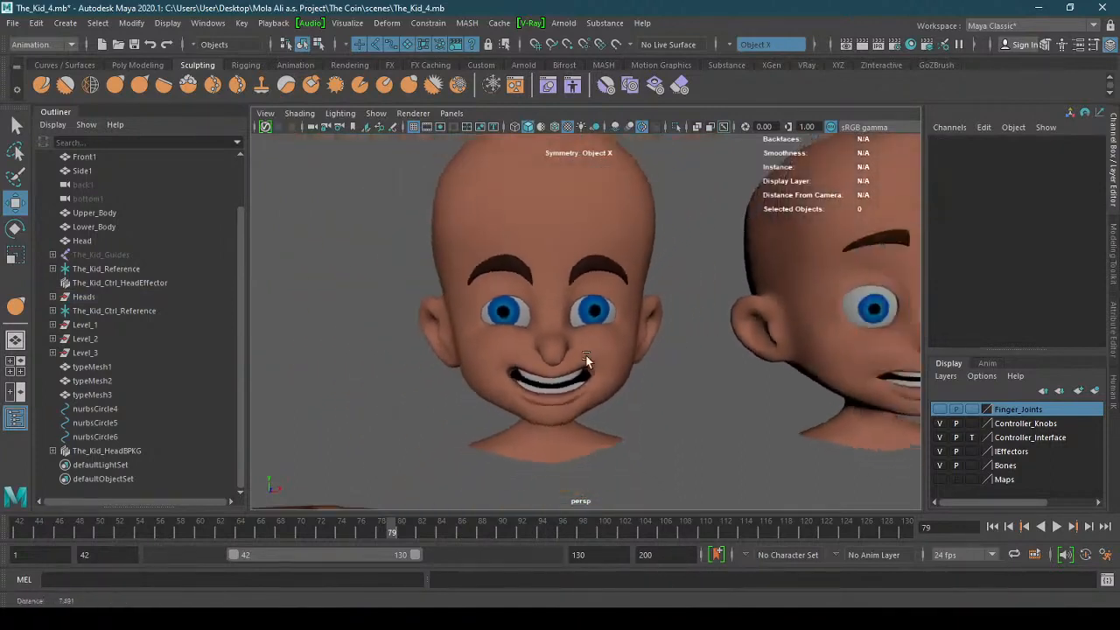
alt+right_drag(656, 359, 584, 356)
- Rename the smiling head mesh as Smile and check its place inside the Heads group
click(495, 250)
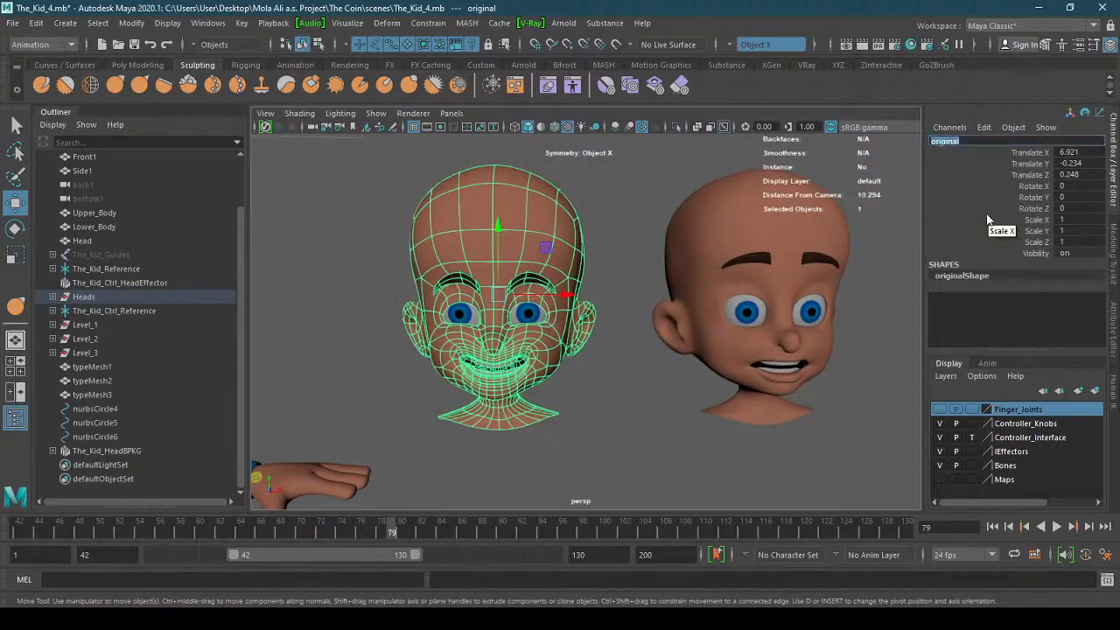
text(Smile)
key(Return)
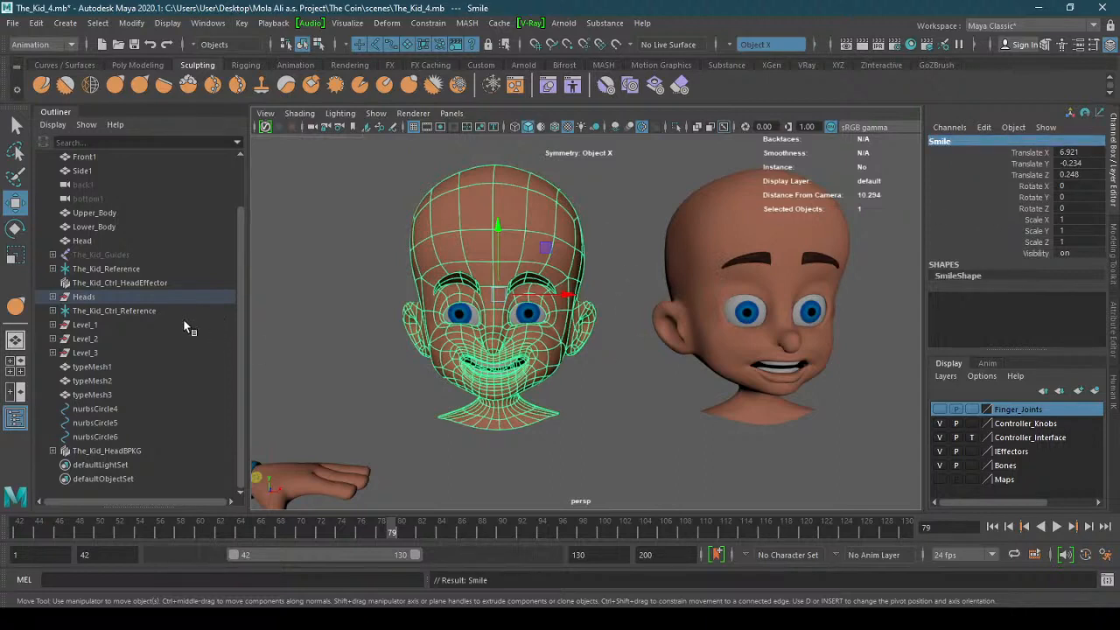
click(53, 296)
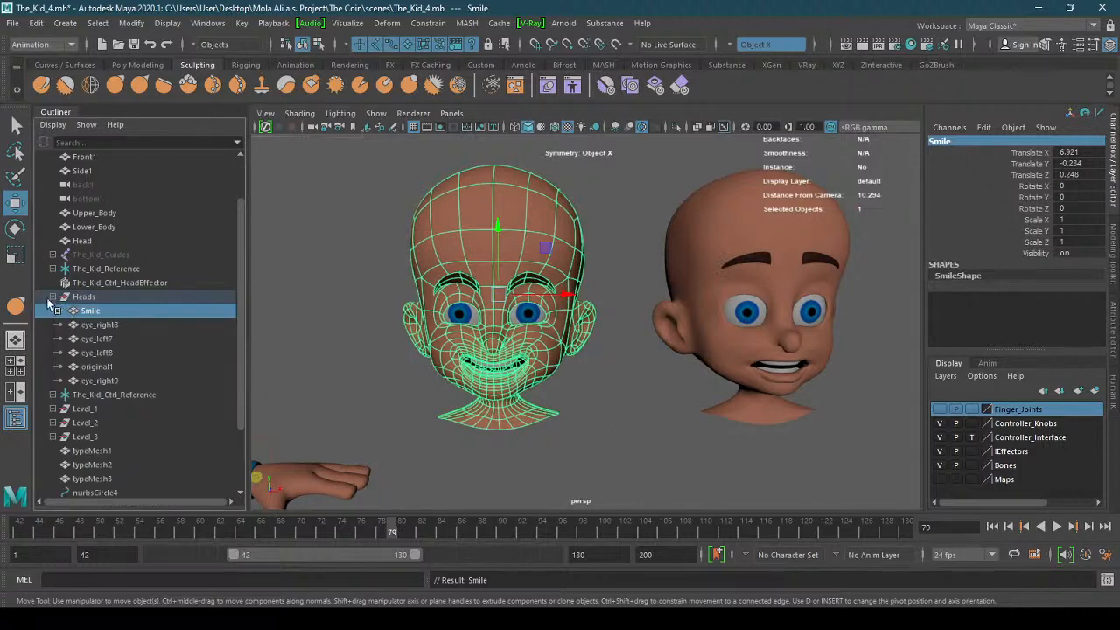
click(52, 297)
click(592, 388)
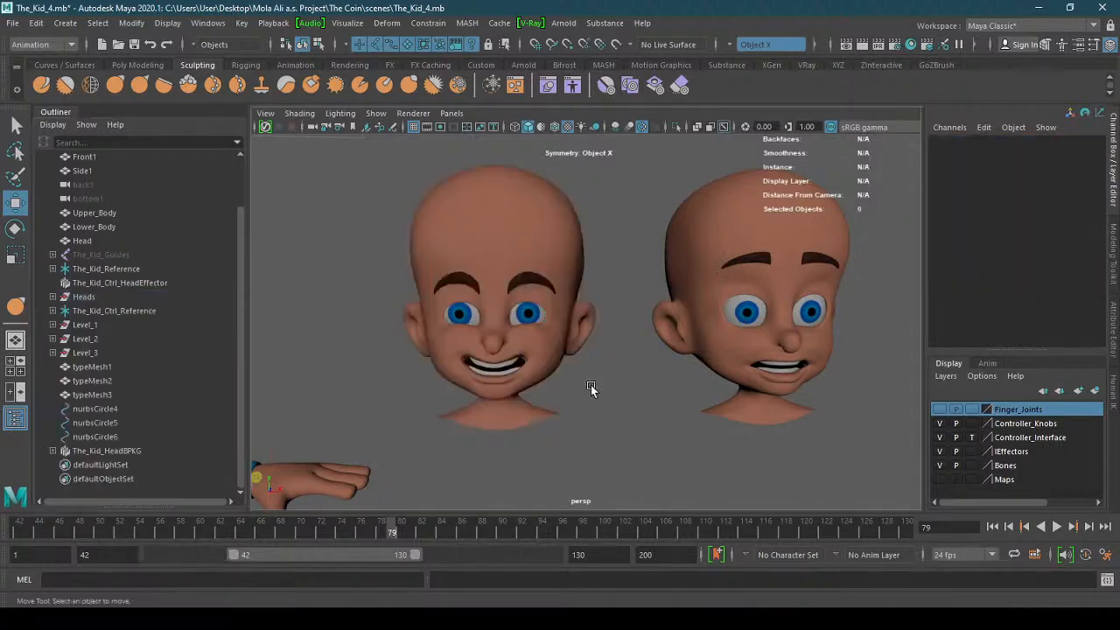
- Hide both eyeballs of the Smile head and save the scene
click(528, 317)
key(ctrl+h)
click(462, 315)
key(ctrl+h)
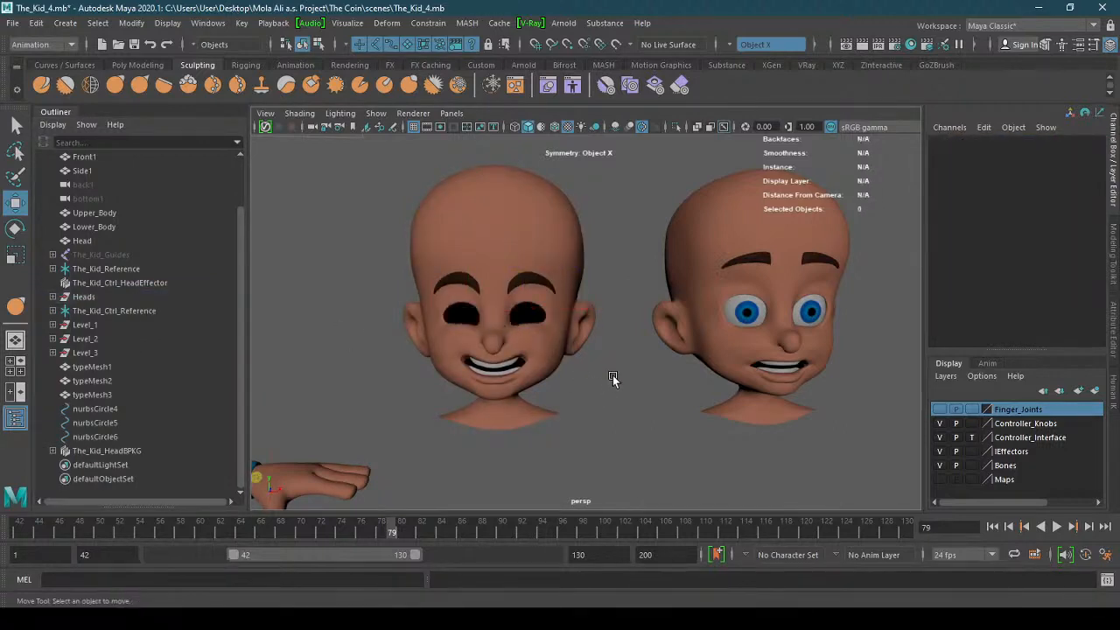
key(ctrl+s)
- Try to pull the chin and lower lip of the neighbouring unsculpted head upward with the Grab brush
click(723, 342)
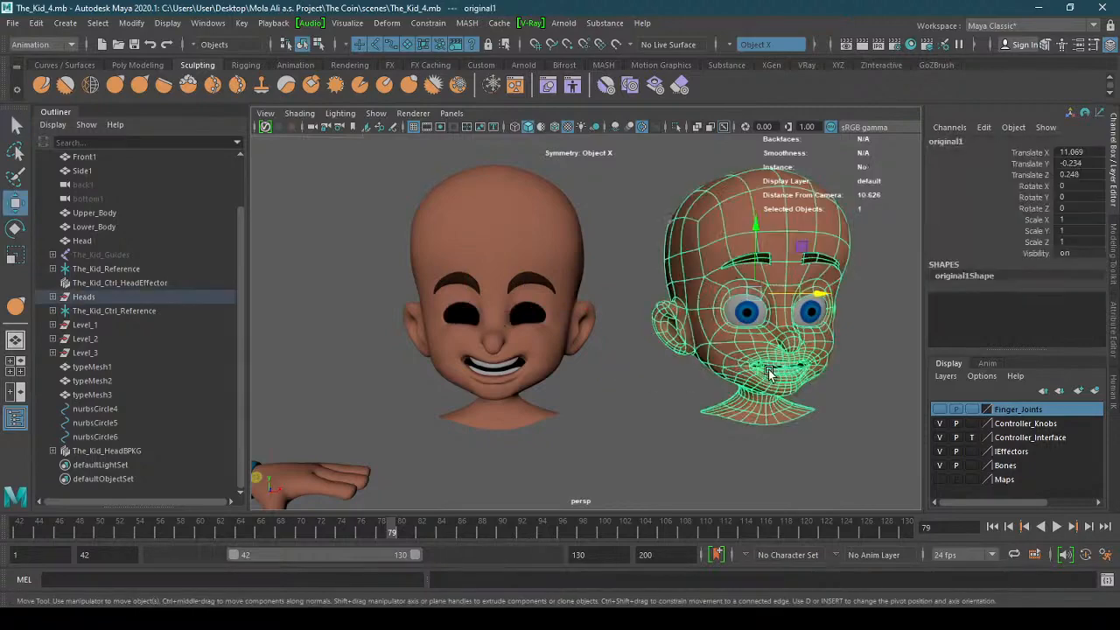
alt+middle_drag(770, 371, 602, 350)
alt+right_drag(602, 350, 752, 310)
alt+middle_drag(753, 309, 719, 289)
alt+right_drag(656, 317, 671, 315)
scroll(671, 318, up, 2)
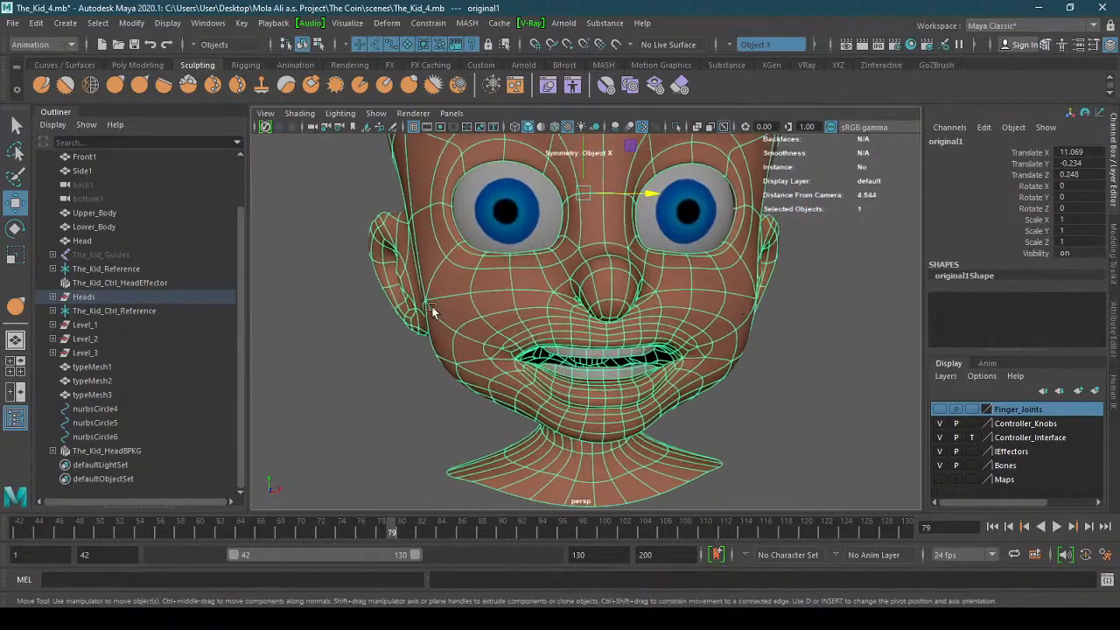
click(111, 82)
mouse_move(610, 428)
alt+mouse_down()
mouse_move(683, 407)
mouse_move(622, 398)
mouse_move(673, 401)
alt+mouse_up()
key(b)
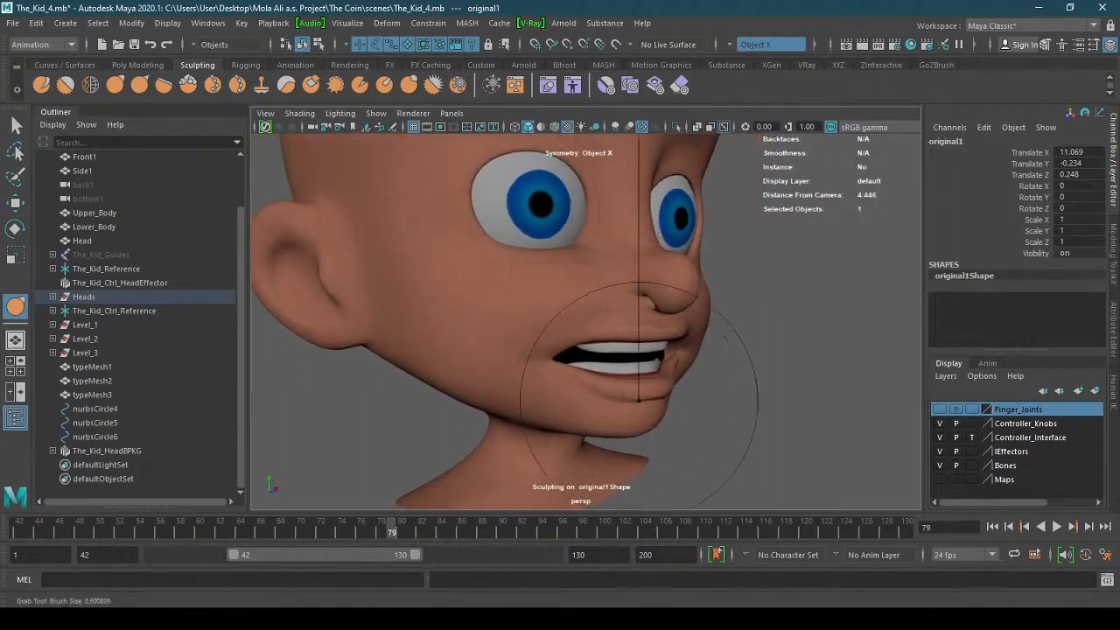
mouse_move(606, 429)
mouse_down()
mouse_move(556, 403)
mouse_move(597, 375)
mouse_up()
key(ctrl+z)
key(b)
key(ctrl+z)
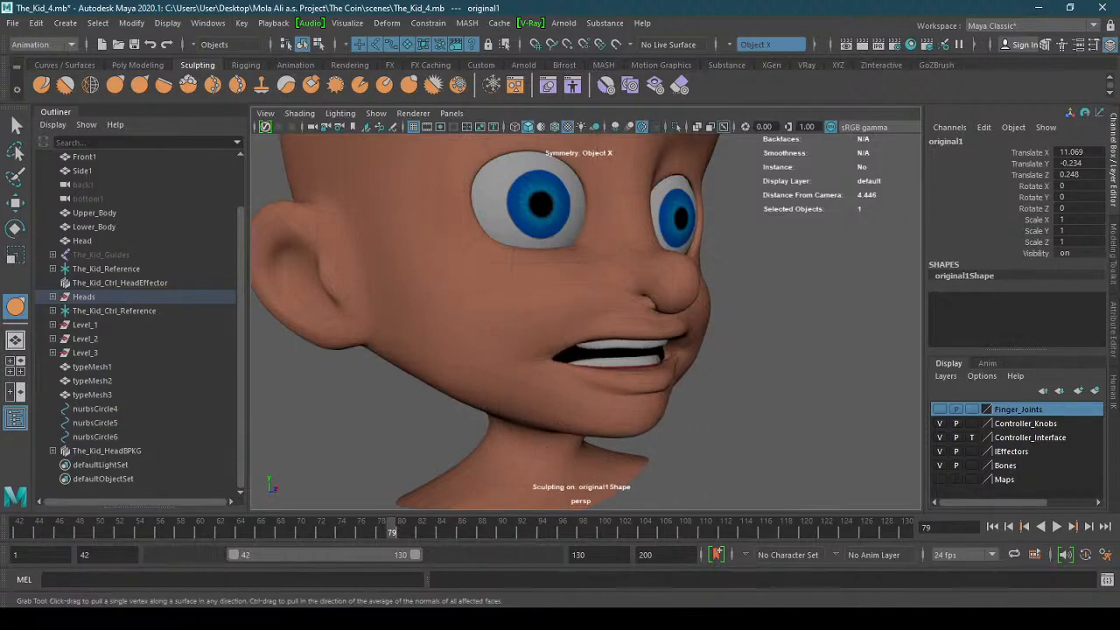
key(ctrl+z)
- Activate the Move tool and put the unsculpted head into face selection mode around its mouth
alt+drag(647, 402, 607, 394)
alt+right_drag(608, 394, 619, 407)
mouse_move(620, 407)
alt+mouse_down()
mouse_move(637, 409)
mouse_move(613, 405)
alt+mouse_up()
click(21, 204)
alt+right_drag(606, 423, 611, 381)
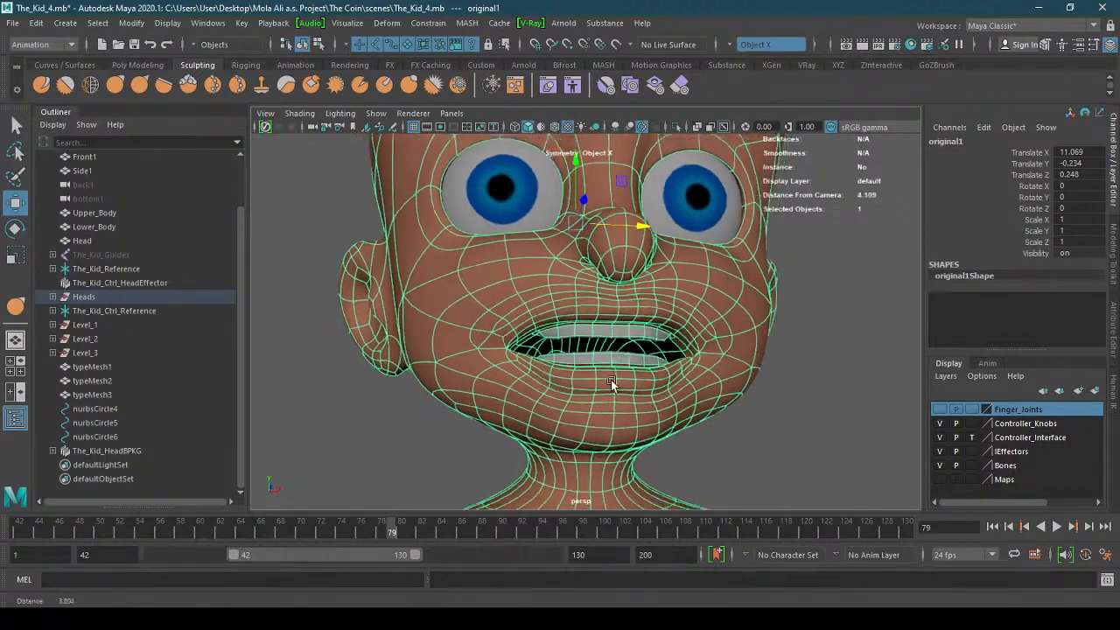
mouse_move(611, 380)
alt+mouse_down()
mouse_move(648, 366)
mouse_move(618, 400)
alt+mouse_up()
right_drag(618, 400, 621, 293)
alt+drag(617, 418, 638, 382)
alt+right_drag(638, 383, 756, 360)
alt+drag(755, 360, 665, 363)
- Select the lower teeth's faces with a soft selection falloff of about 0.3 and raise them toward the upper teeth
click(562, 343)
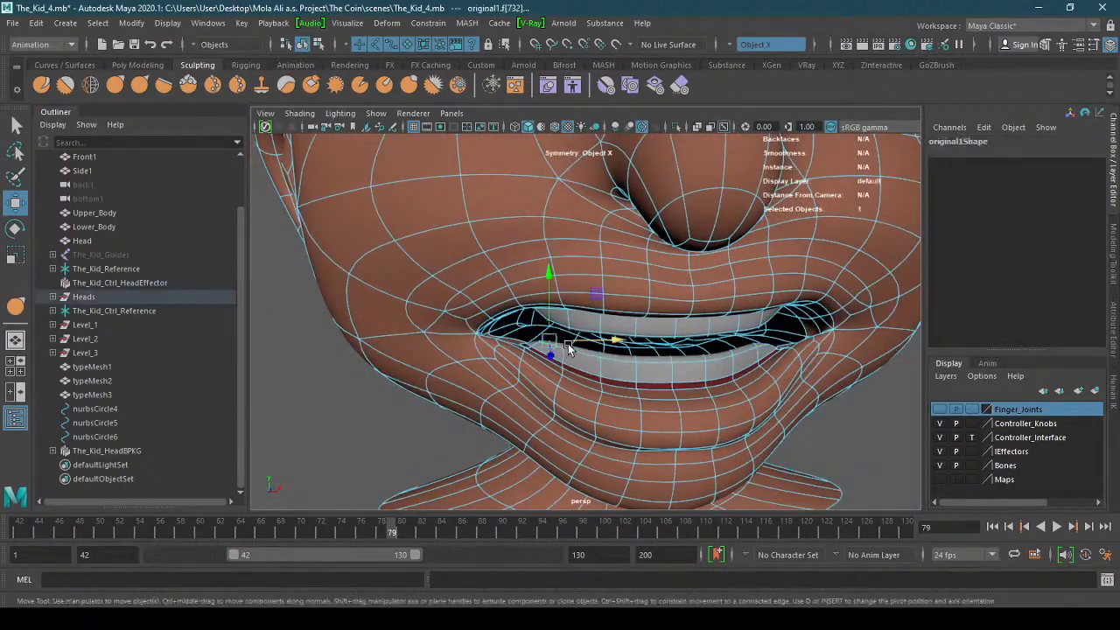
shift+click(594, 355)
shift+click(620, 359)
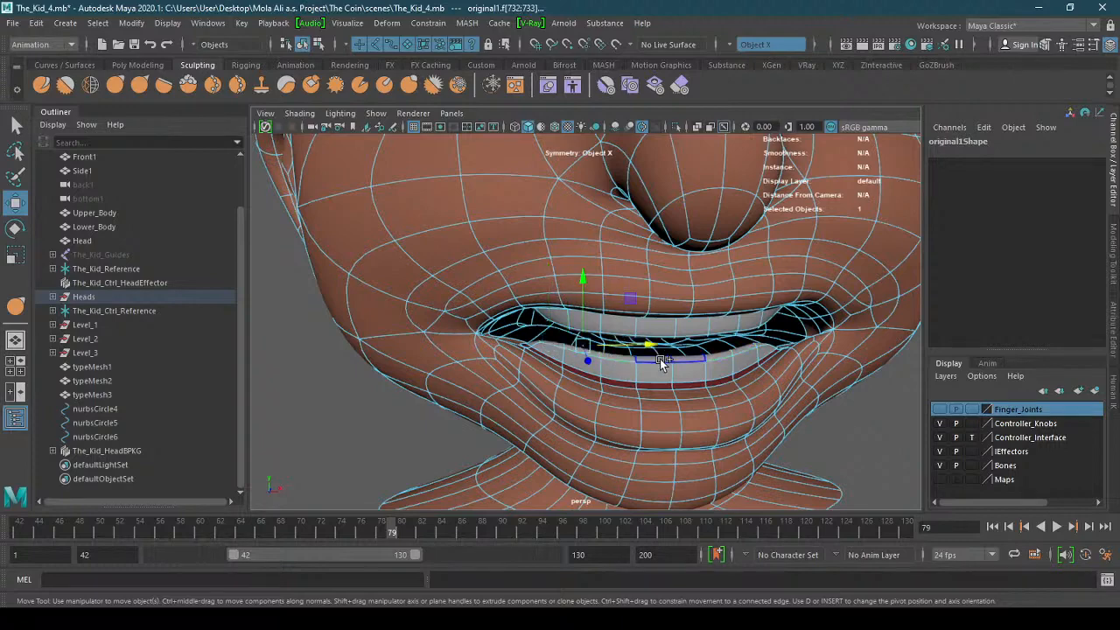
shift+click(660, 359)
key(b)
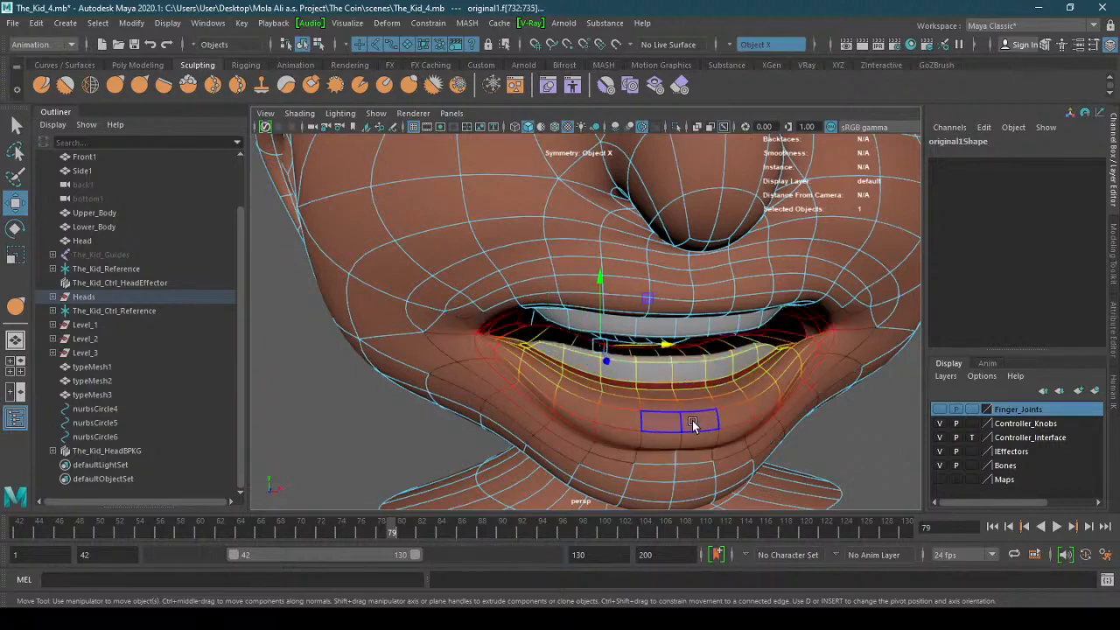
alt+drag(692, 420, 681, 400)
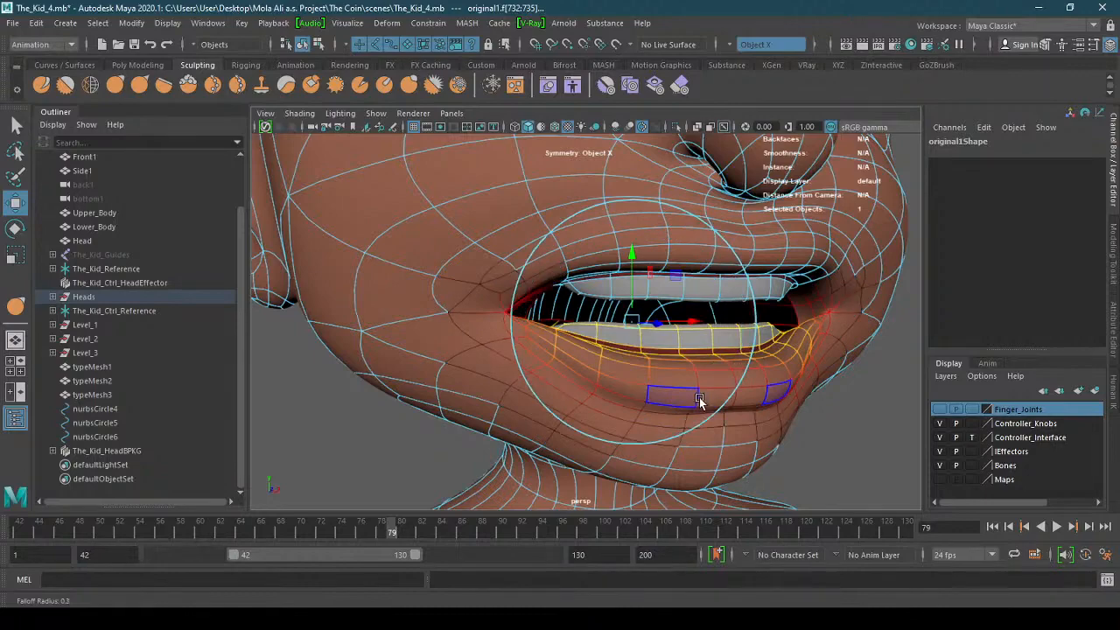
alt+drag(620, 414, 554, 376)
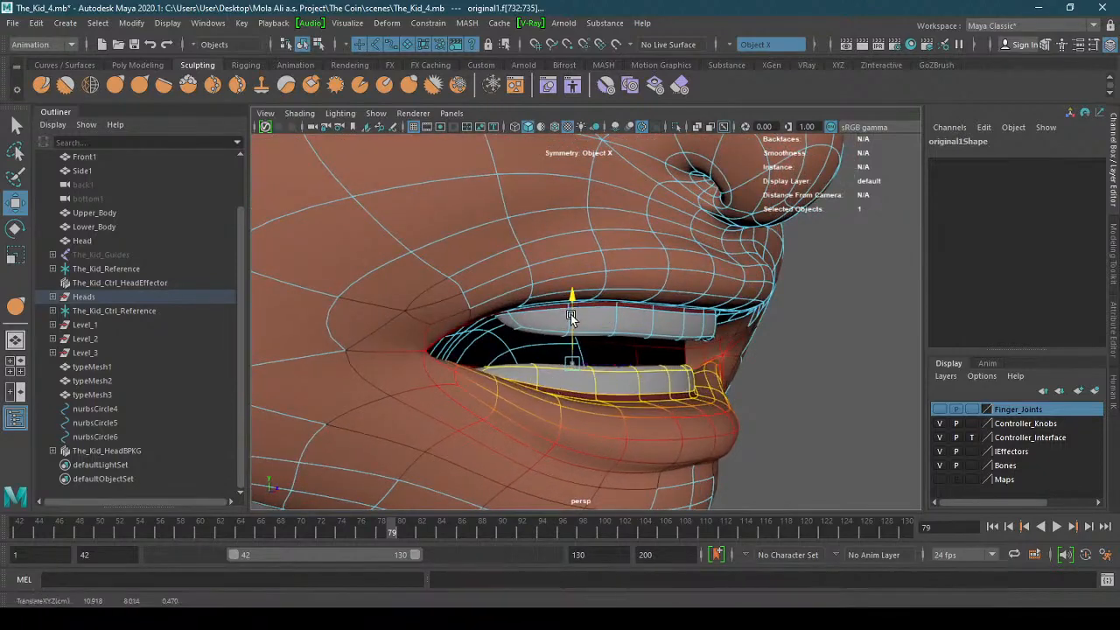
drag(571, 317, 577, 260)
alt+drag(610, 296, 545, 300)
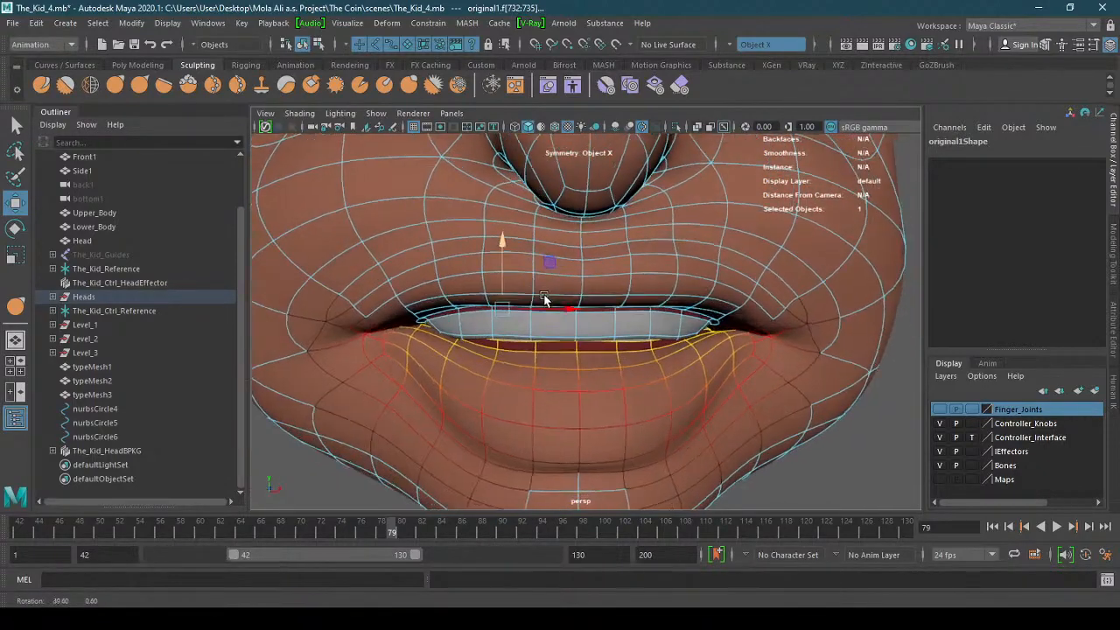
- Select the upper teeth's faces, reduce the soft selection falloff, and move them down and slightly forward over the lower teeth
alt+right_drag(545, 300, 451, 347)
alt+drag(451, 344, 647, 308)
click(493, 268)
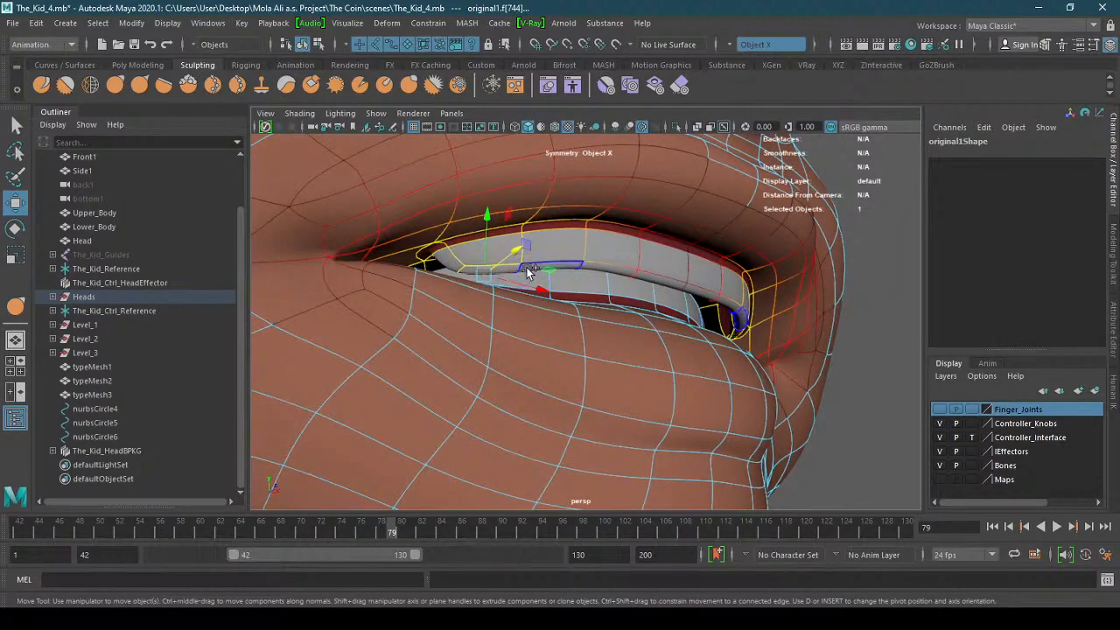
shift+click(602, 267)
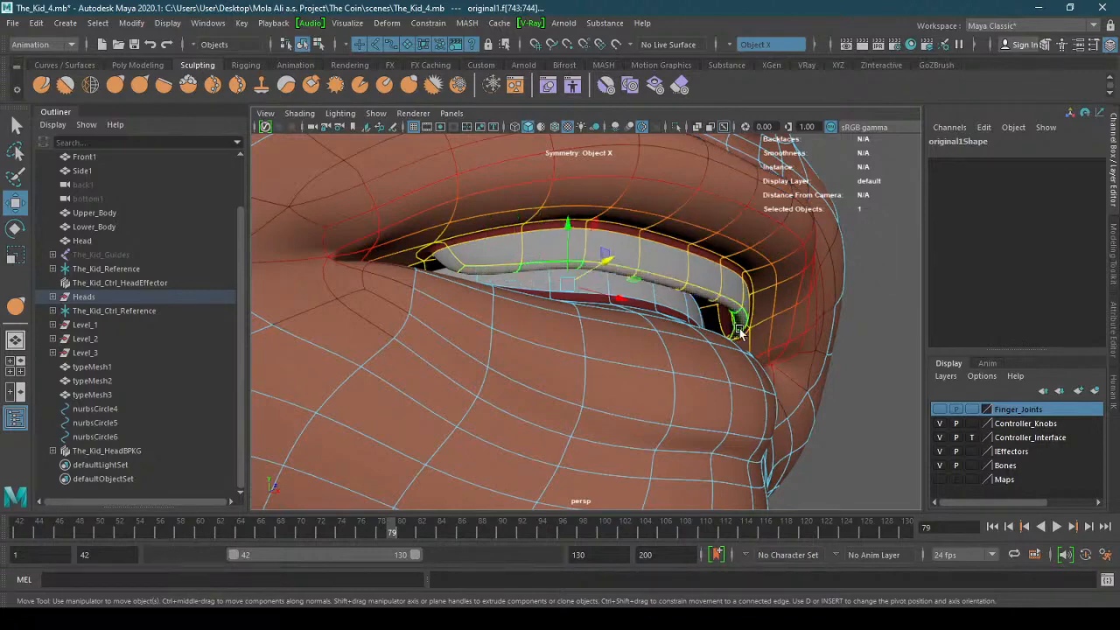
alt+drag(612, 272, 705, 363)
key(ctrl+z)
key(ctrl+z)
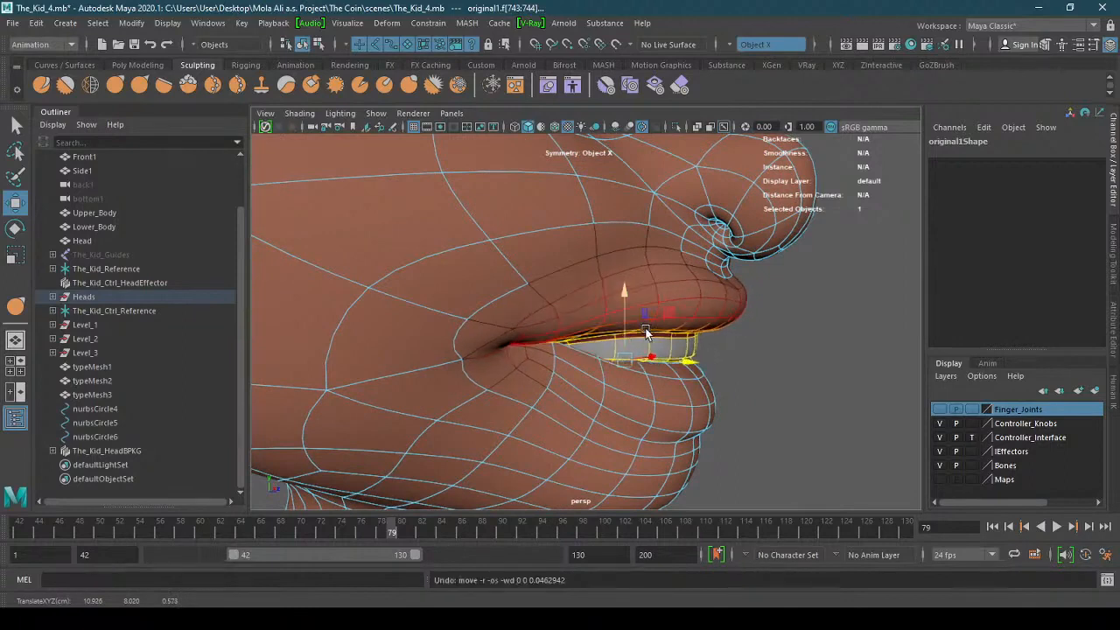
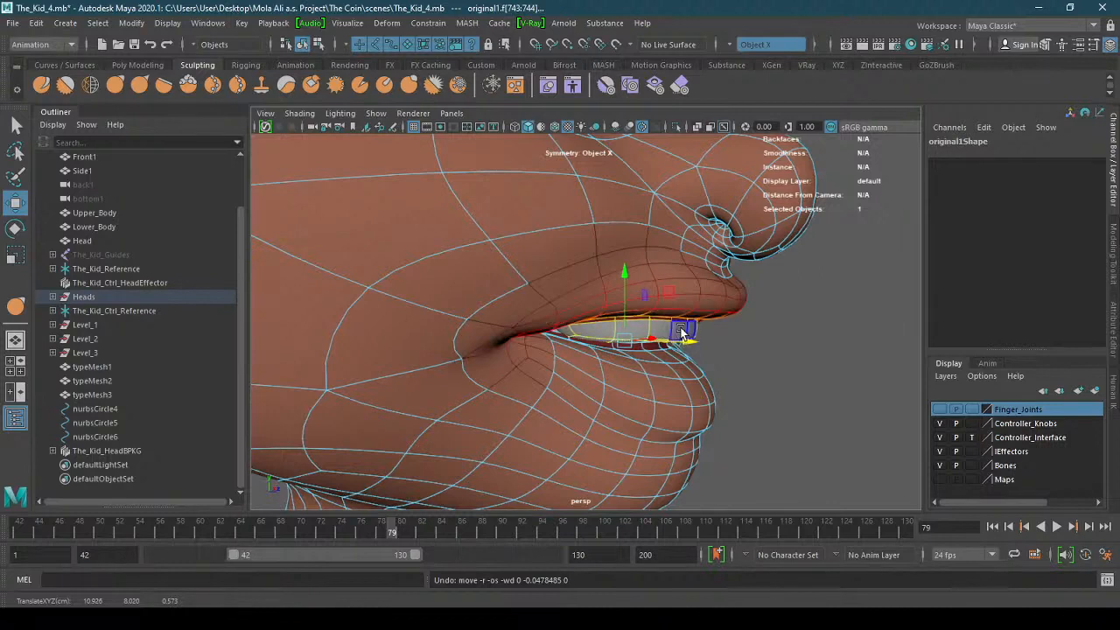
key(b)
drag(680, 333, 628, 337)
drag(624, 297, 620, 333)
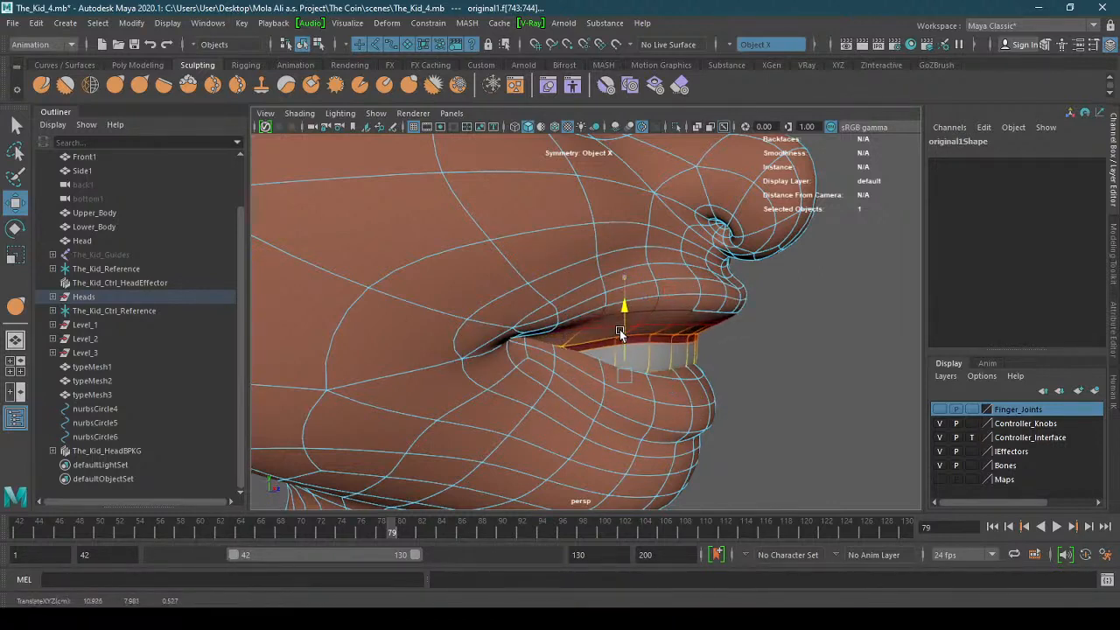
mouse_move(710, 391)
mouse_down()
mouse_move(692, 380)
mouse_move(702, 381)
mouse_up()
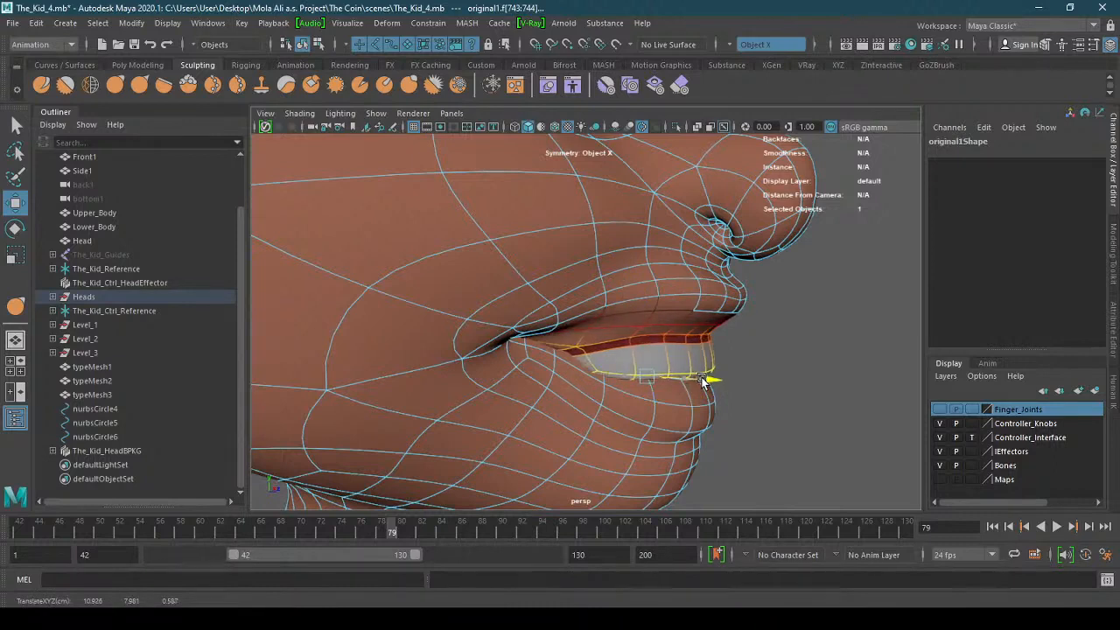
- Tilt the selected upper teeth slightly with the Rotate tool and return to the Move tool
key(e)
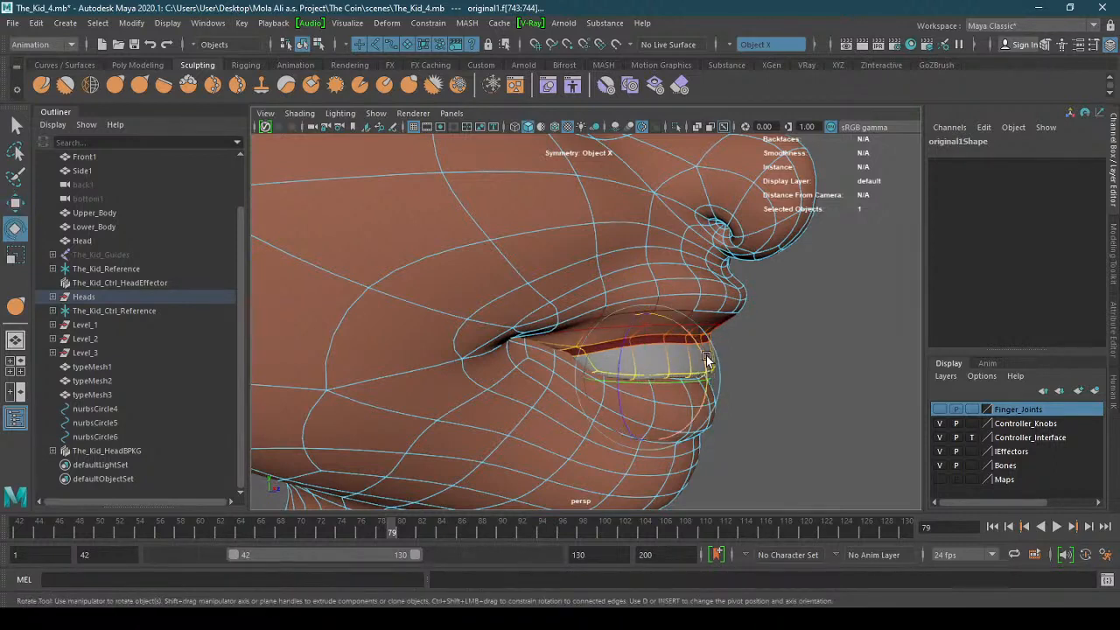
drag(706, 356, 660, 403)
key(w)
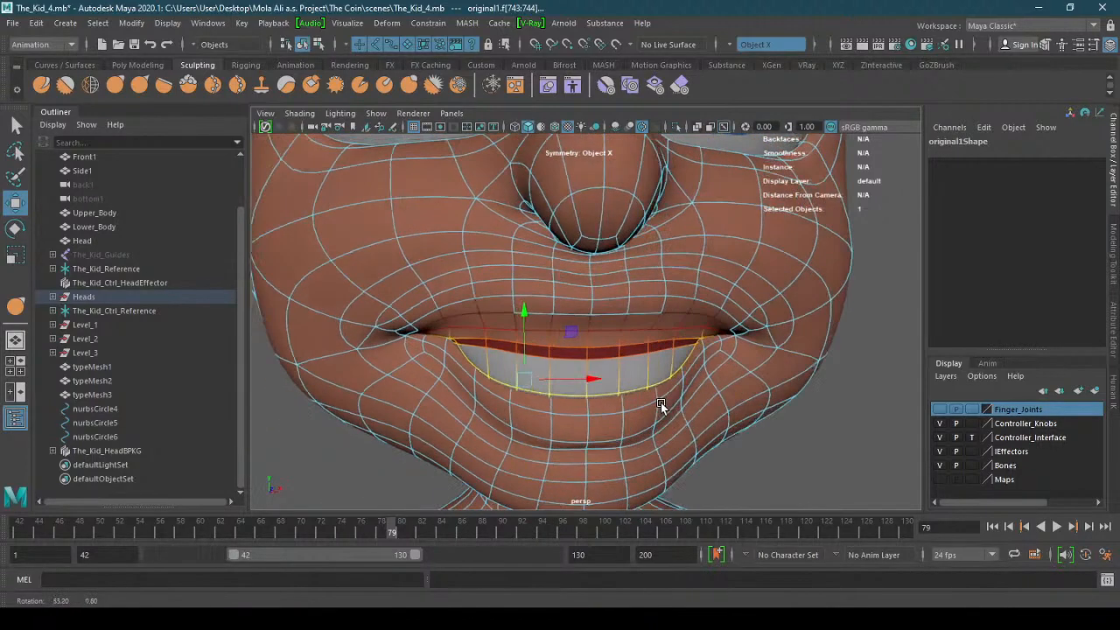
- Try lowering the upper lip's edge row with soft selection at two falloff sizes, undoing each move
alt+right_drag(660, 403, 622, 349)
alt+drag(621, 348, 615, 347)
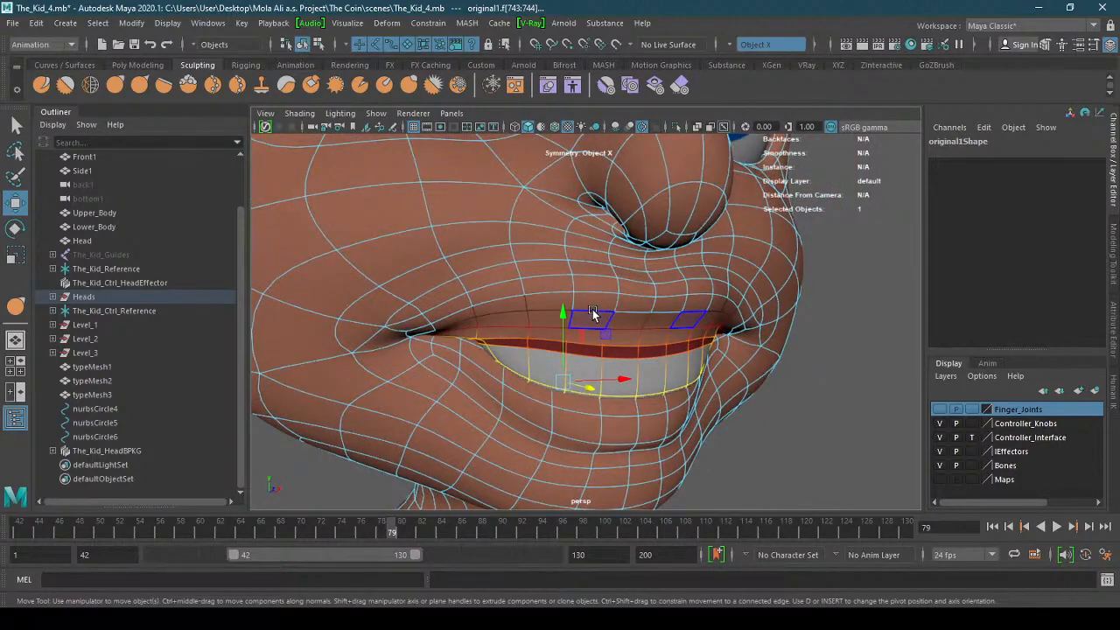
right_drag(593, 309, 522, 251)
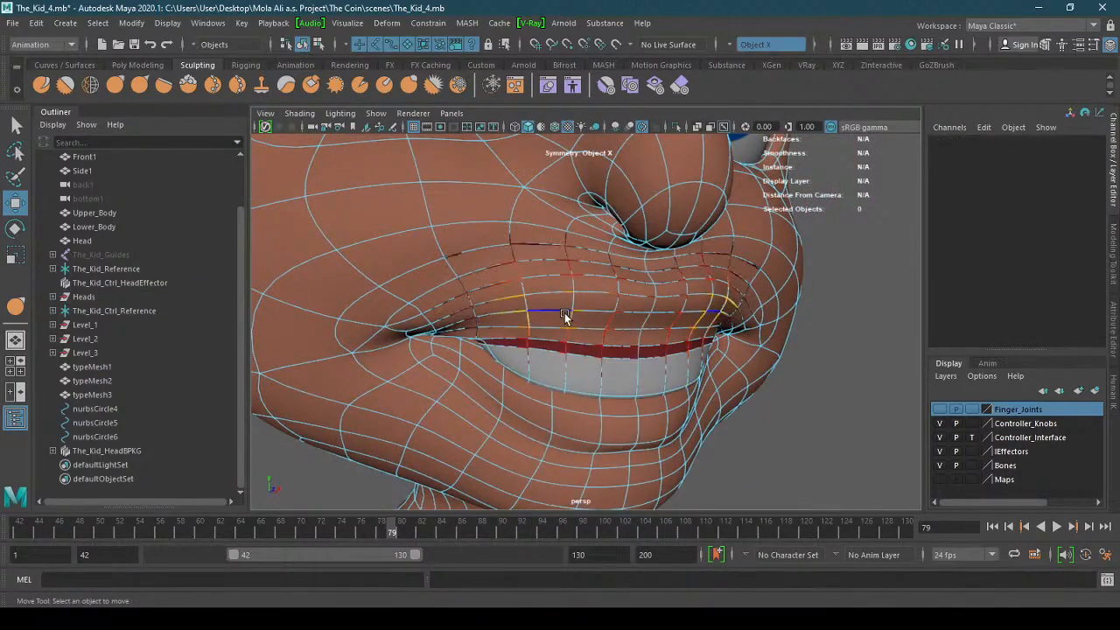
key(b)
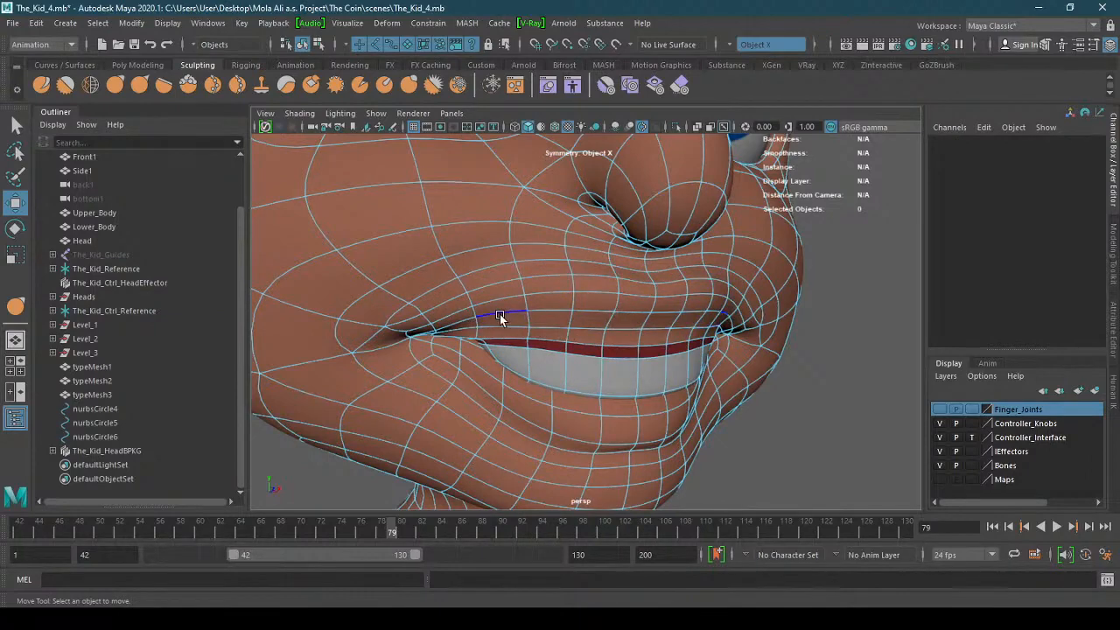
click(467, 319)
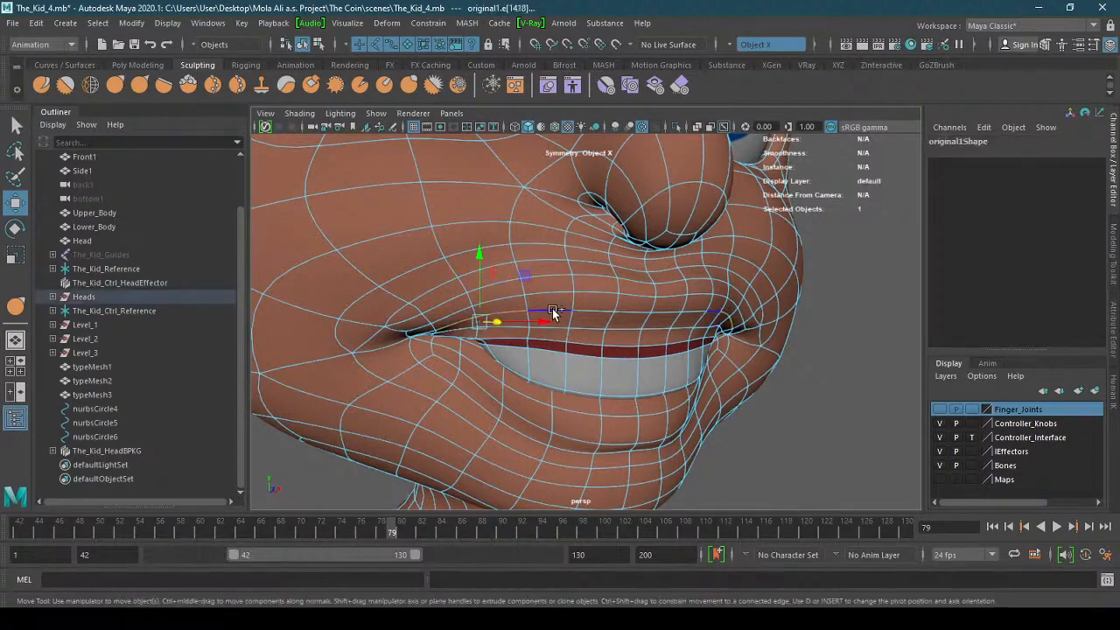
click(590, 312)
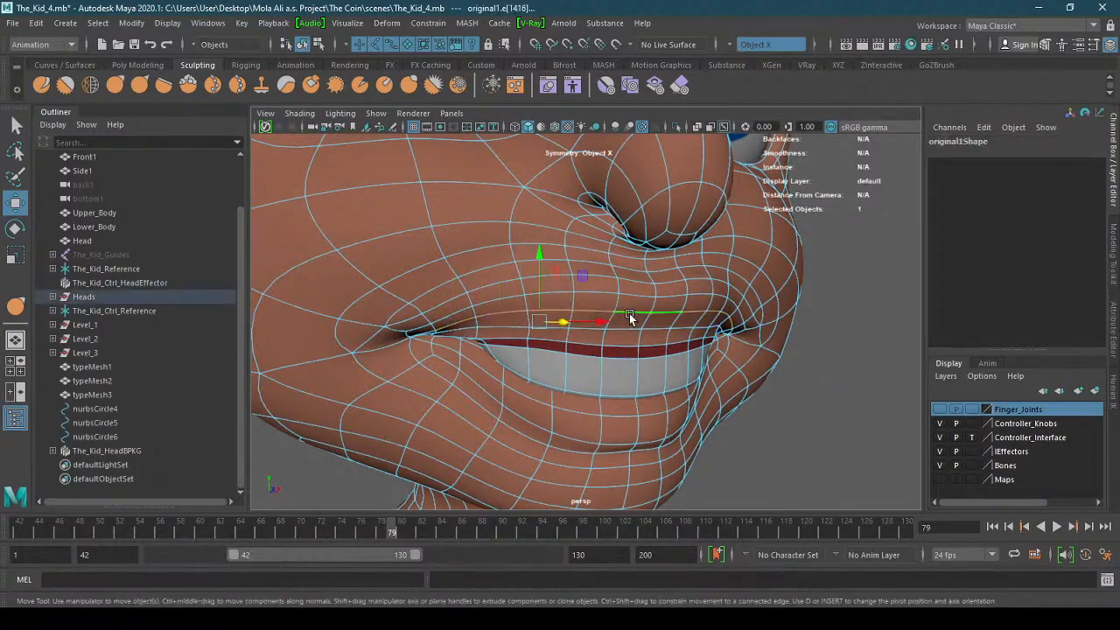
key(b)
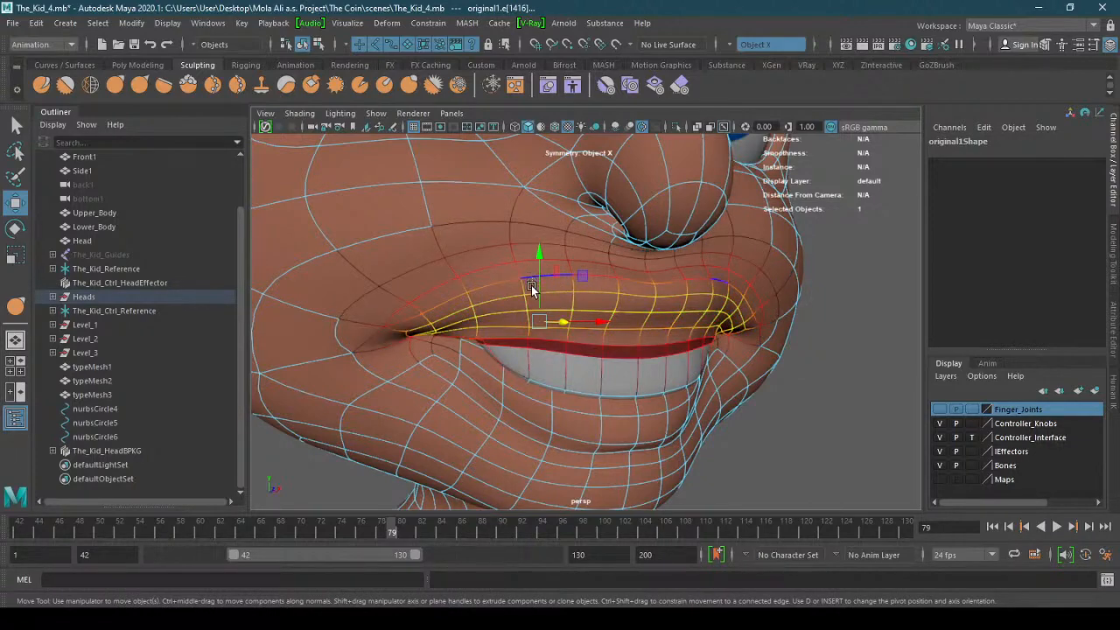
drag(539, 255, 542, 273)
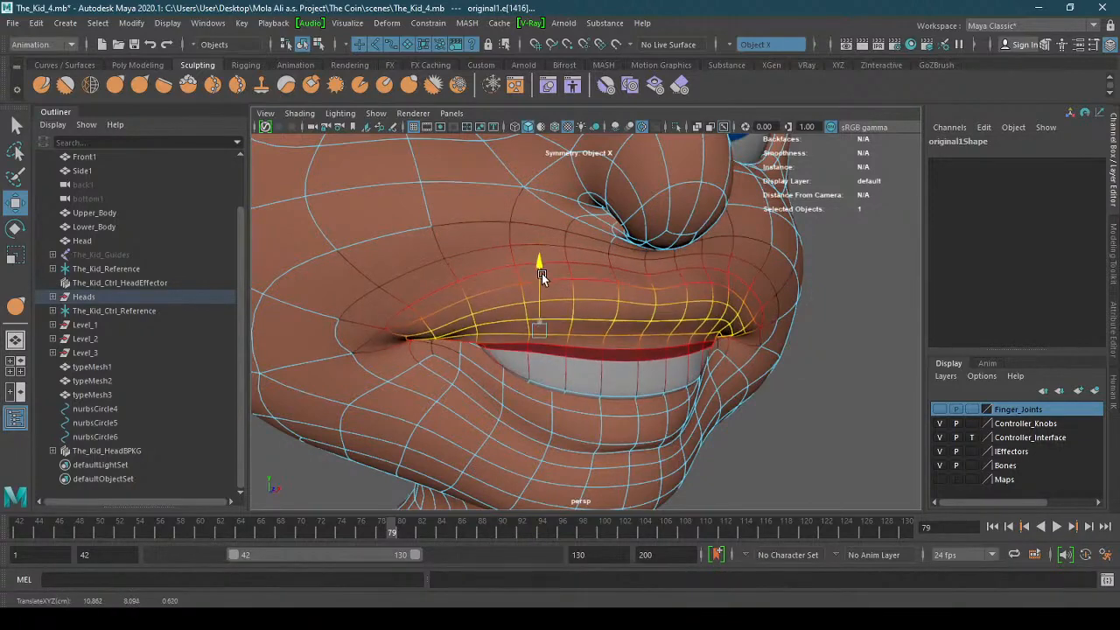
key(ctrl+z)
key(b)
drag(616, 305, 557, 311)
drag(539, 267, 540, 290)
key(ctrl+z)
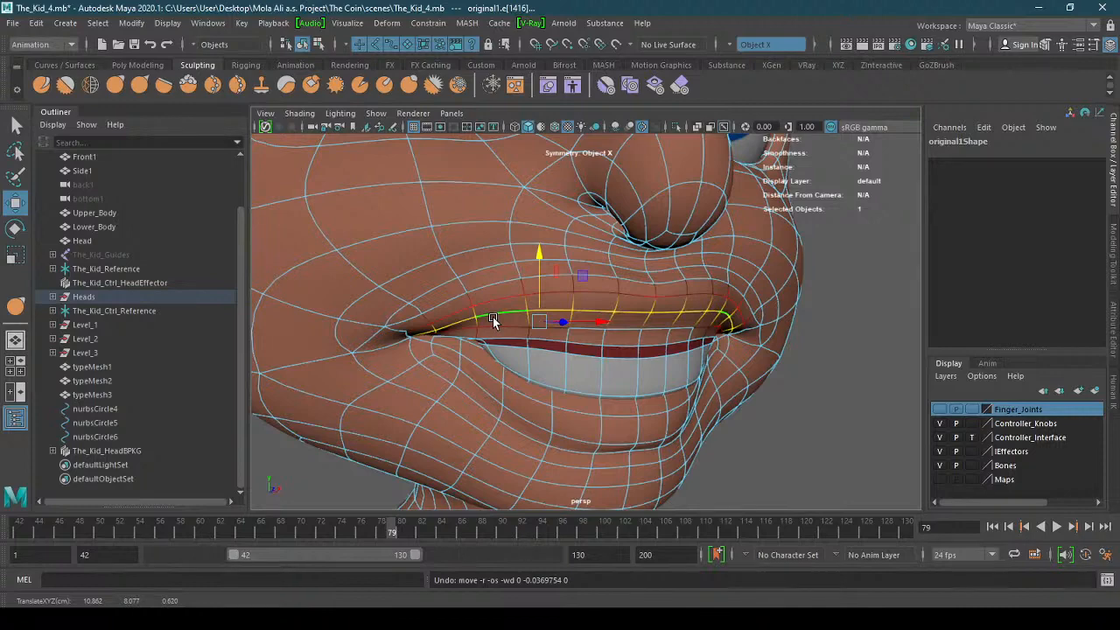
- Select the row of vertices along the upper lip in vertex mode and lower them slightly
right_drag(493, 317, 473, 319)
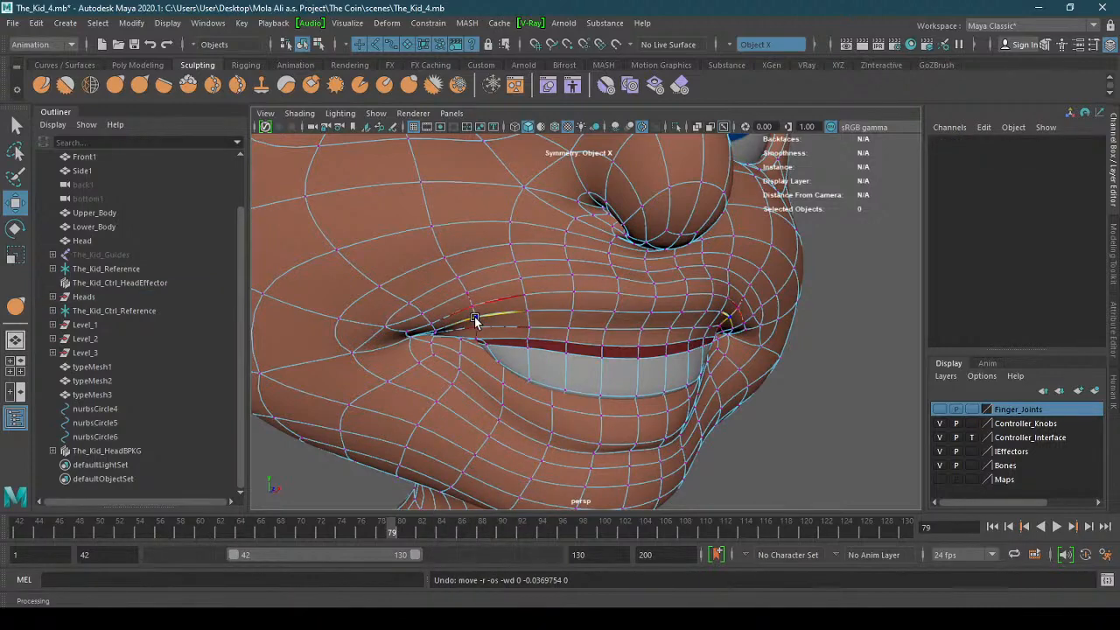
click(474, 318)
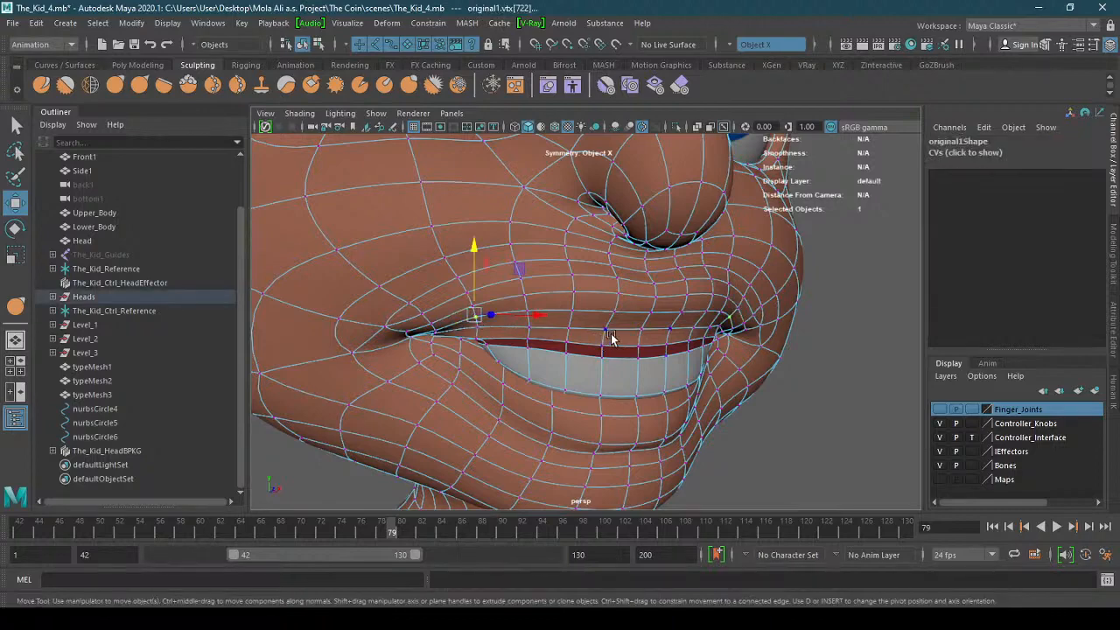
alt+drag(610, 339, 672, 325)
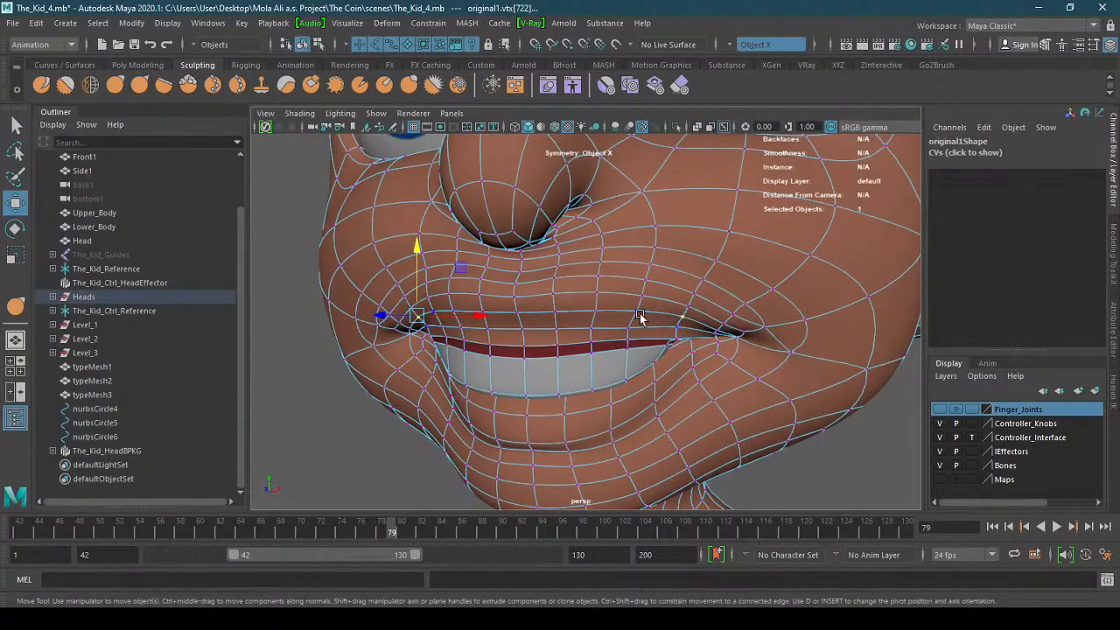
click(635, 312)
shift+click(591, 310)
shift+click(561, 312)
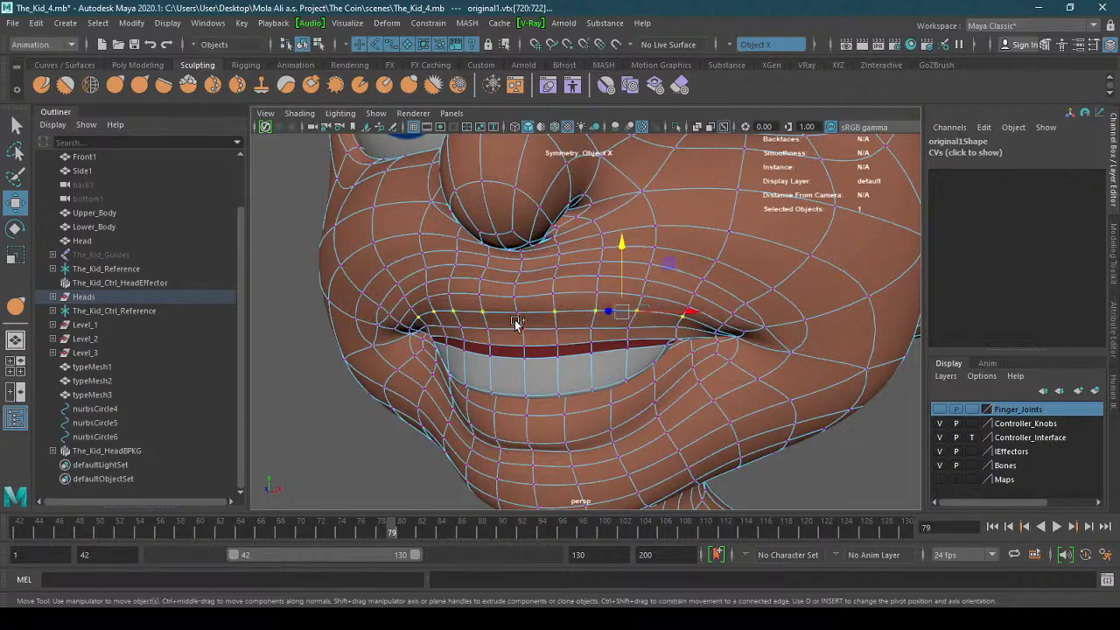
alt+drag(526, 320, 609, 343)
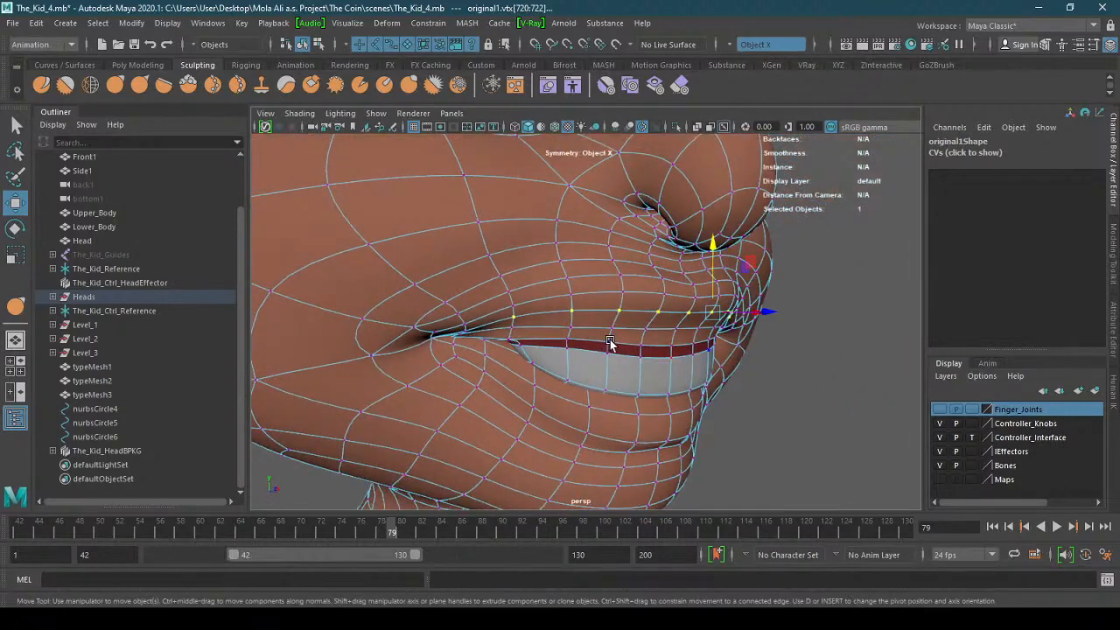
mouse_move(704, 270)
mouse_down()
mouse_move(716, 274)
mouse_move(712, 297)
mouse_move(711, 277)
mouse_up()
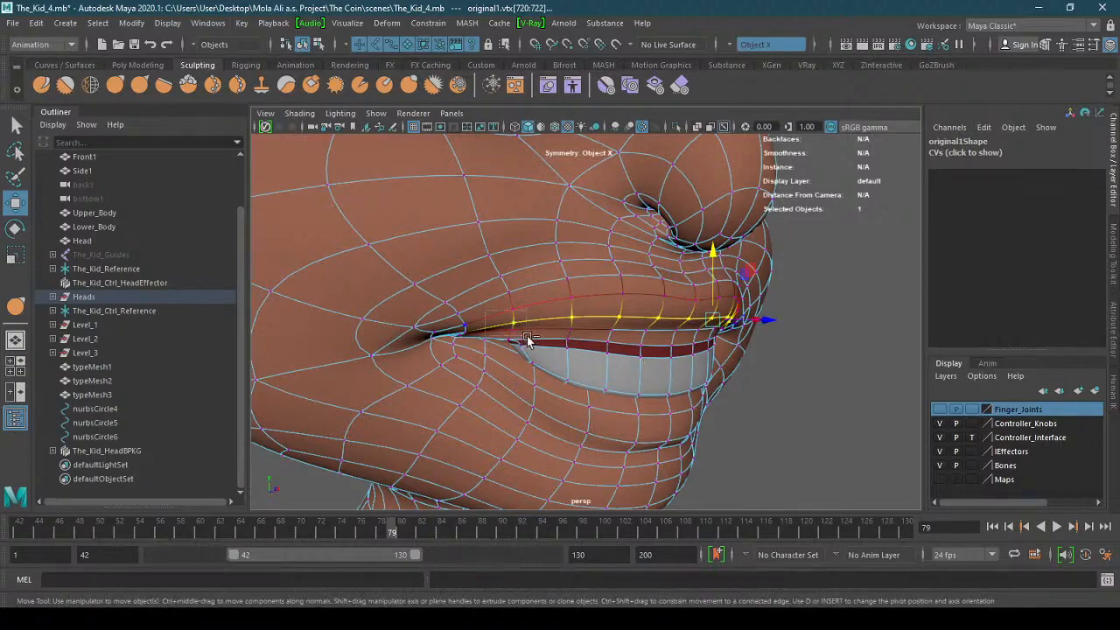
- Lower the middle vertices of the upper lip, then try a small adjustment of the neighbouring vertices and undo it
alt+drag(617, 372, 665, 341)
drag(715, 280, 709, 296)
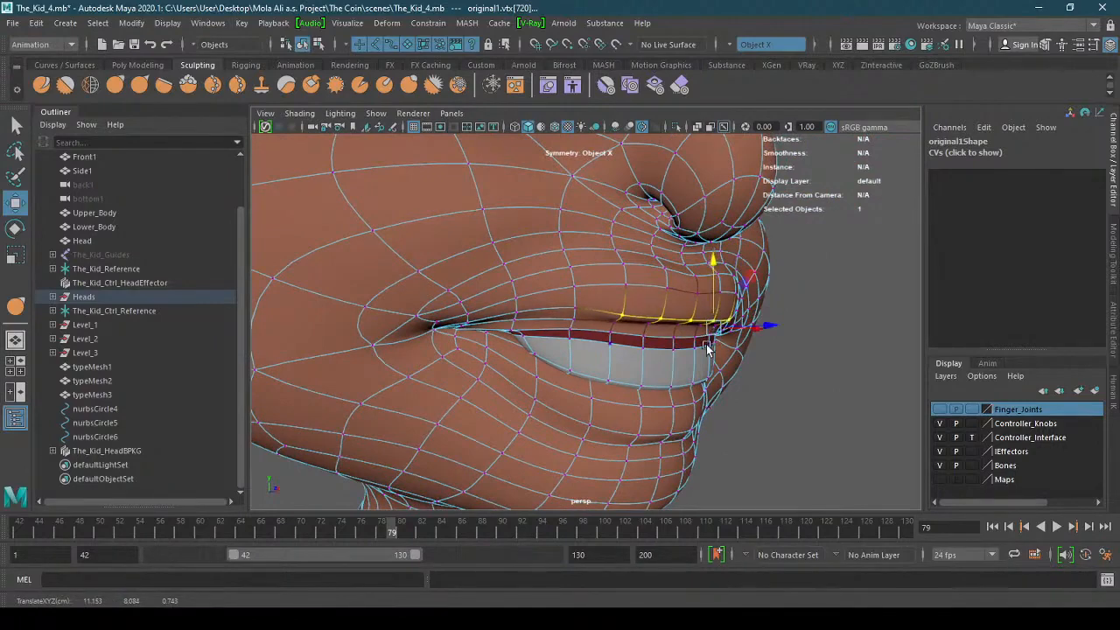
alt+drag(709, 348, 479, 305)
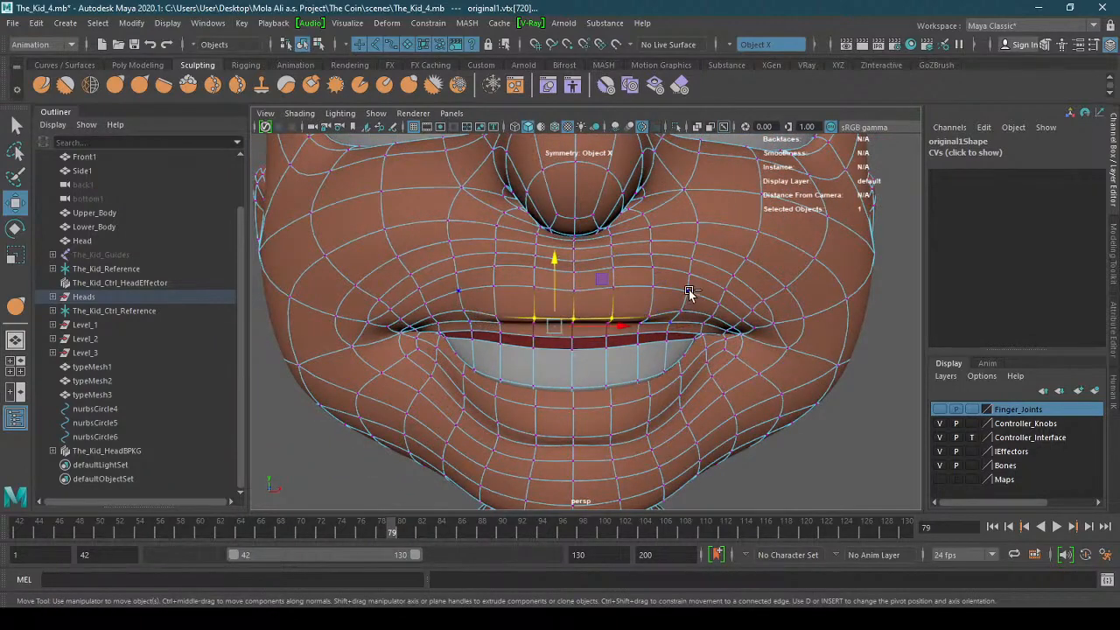
drag(882, 374, 801, 374)
drag(553, 287, 554, 284)
key(ctrl+z)
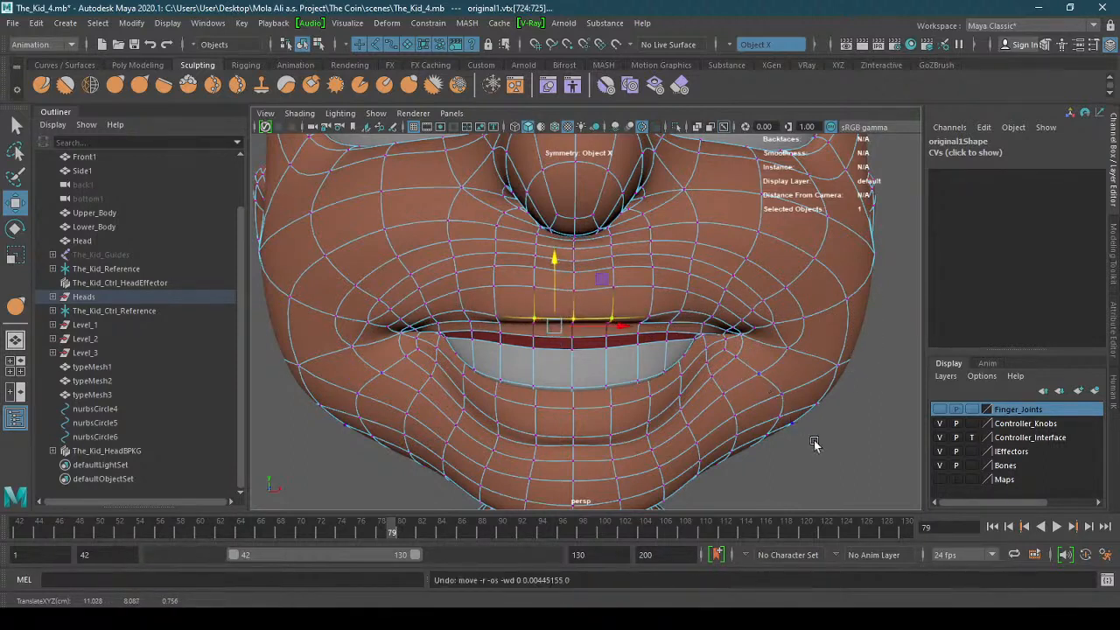
- Return to object mode, deselect the head and inspect the lips and teeth from the side
right_drag(578, 316, 645, 229)
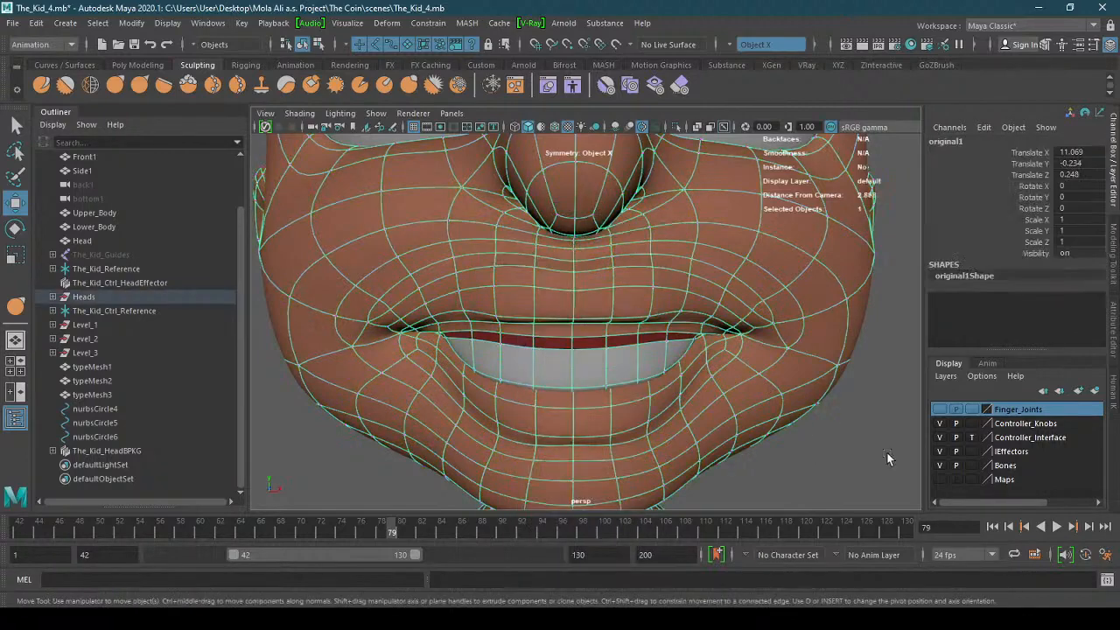
click(871, 451)
alt+right_drag(867, 450, 554, 449)
alt+drag(555, 450, 671, 447)
alt+right_drag(671, 447, 758, 404)
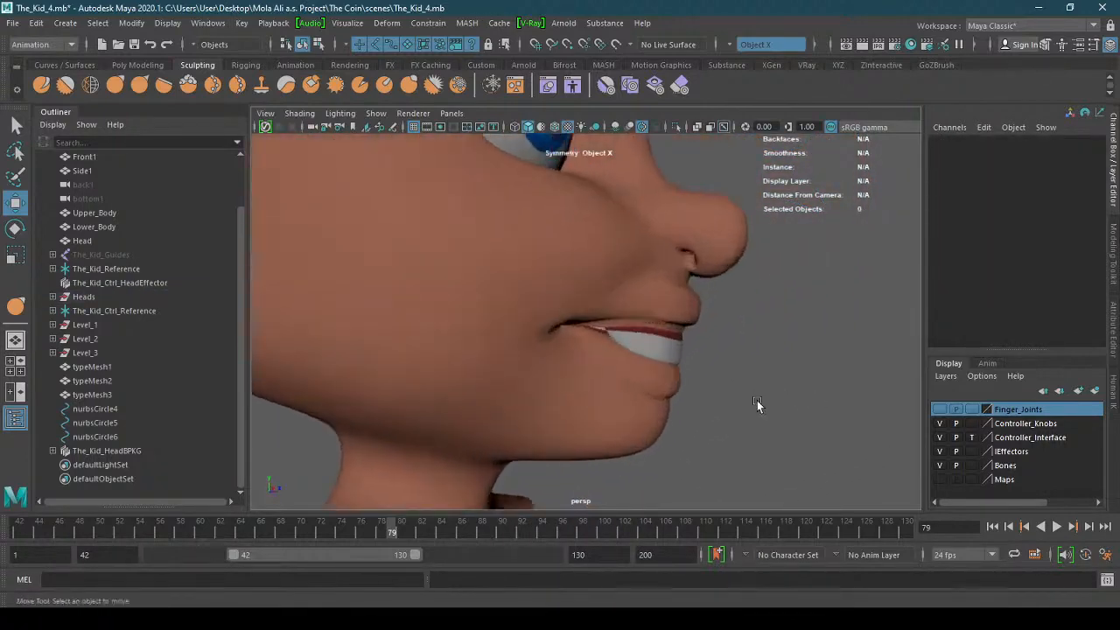
alt+drag(757, 404, 632, 378)
- Undo the upper lip edits and the earlier moves and tilt of the upper teeth
key(ctrl+z)
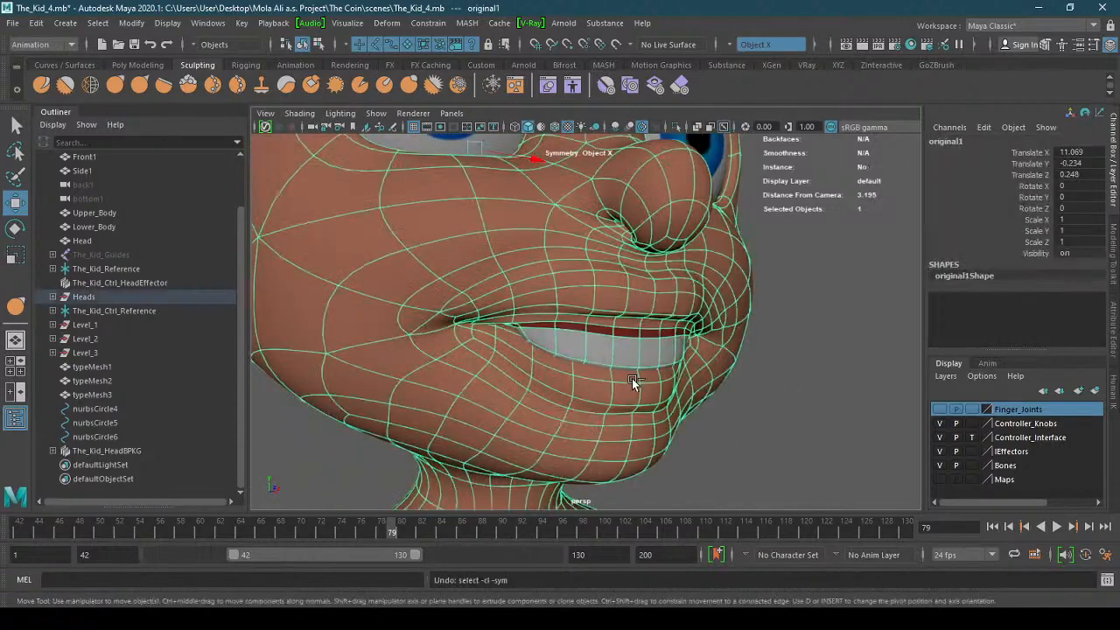
key(ctrl+z)
key(ctrl+z)
key(ctrl+z)
key(ctrl+z)
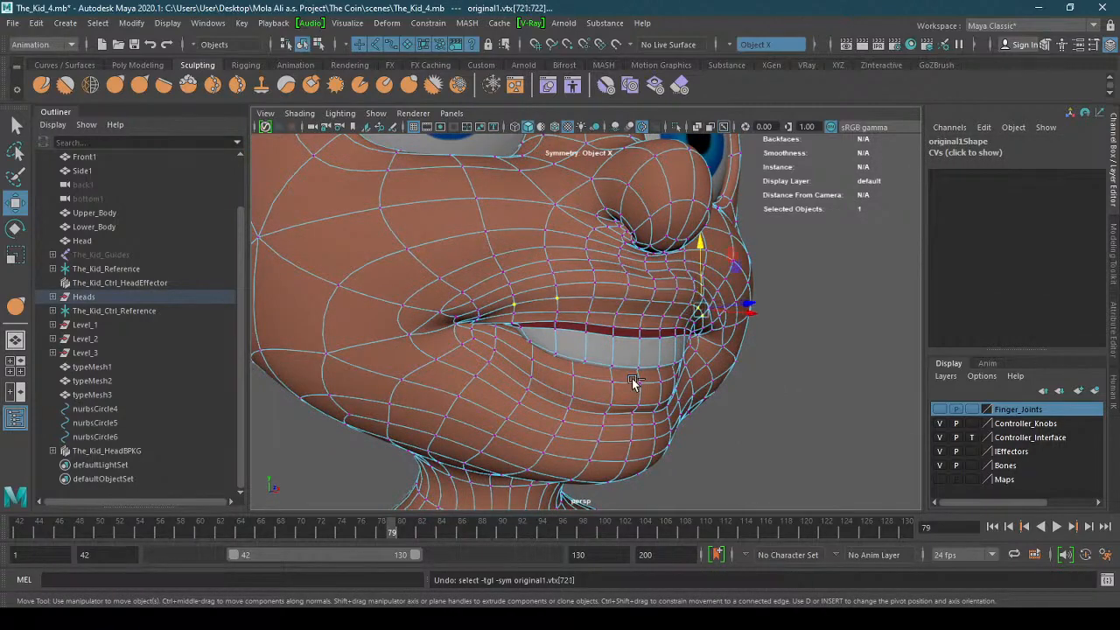
key(ctrl+z)
key(ctrl+z)
key(ctrl+z)
key(ctrl+z)
key(ctrl+z)
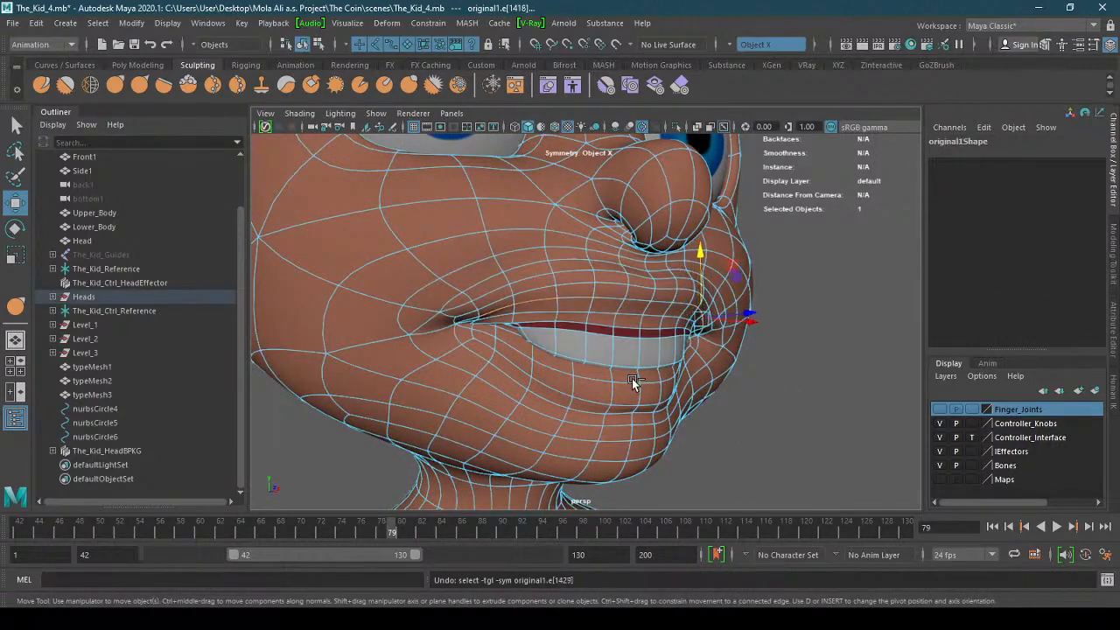
key(ctrl+z)
key(ctrl+z)
key(ctrl+z)
key(ctrl+z)
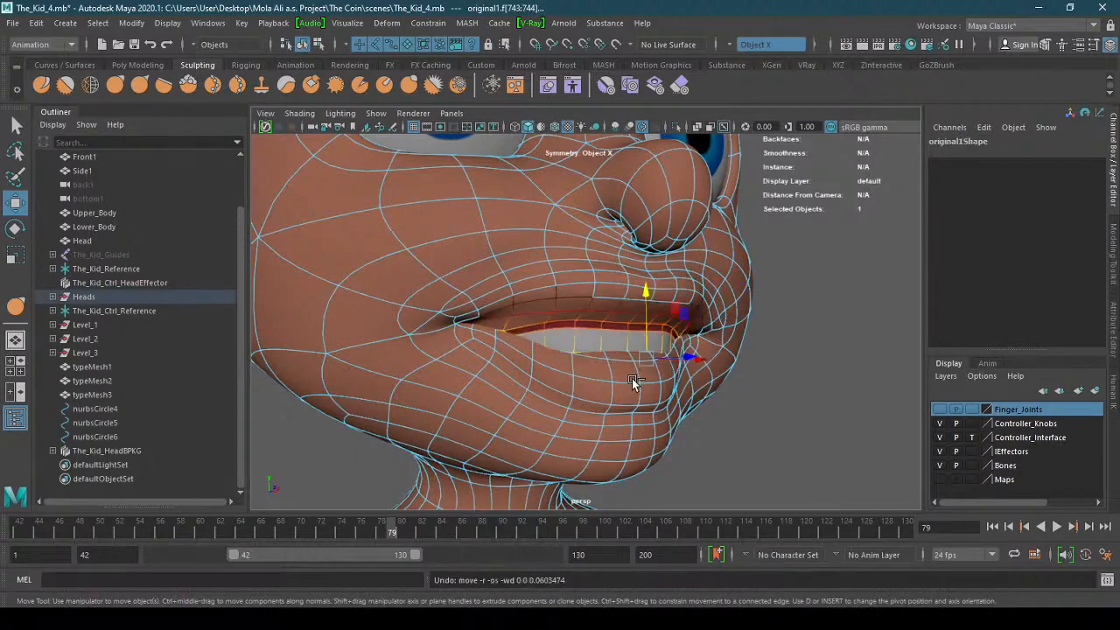
key(ctrl+z)
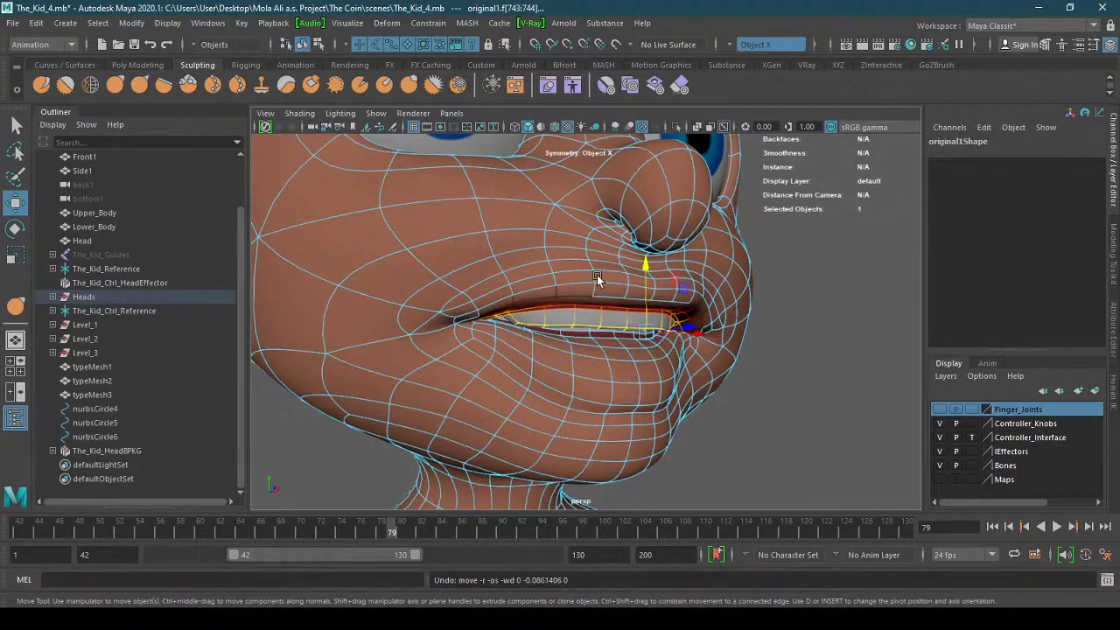
- Turn off soft selection and move the selected lower-edge faces of the upper teeth down and slightly forward over the lower teeth
key(b)
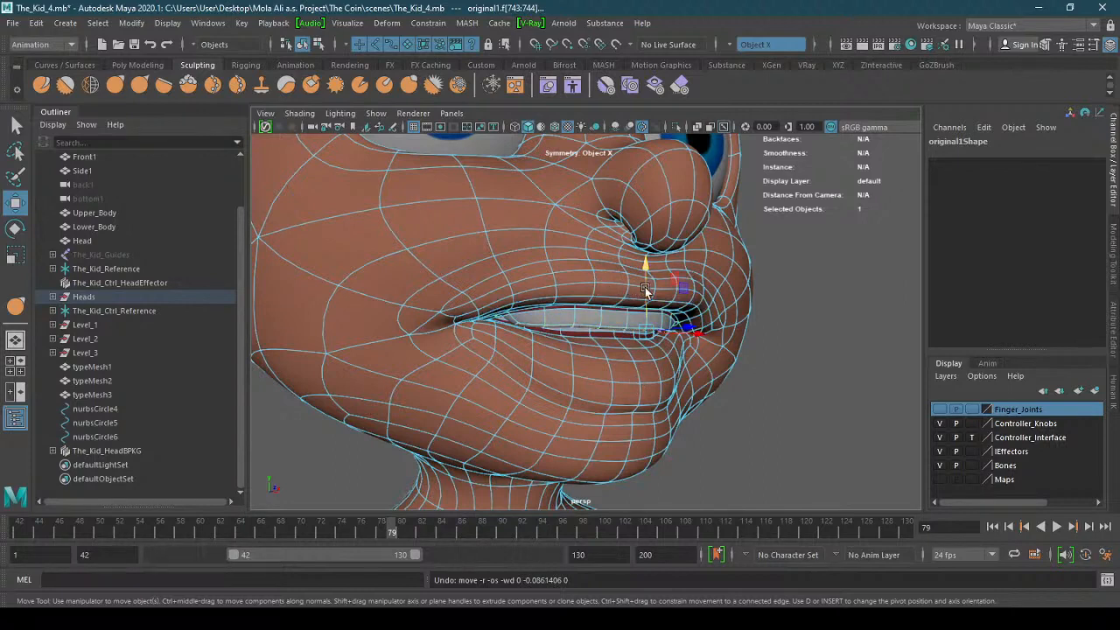
drag(646, 290, 745, 382)
drag(681, 327, 682, 334)
alt+drag(750, 366, 675, 372)
alt+right_drag(676, 372, 707, 369)
alt+right_drag(634, 357, 623, 373)
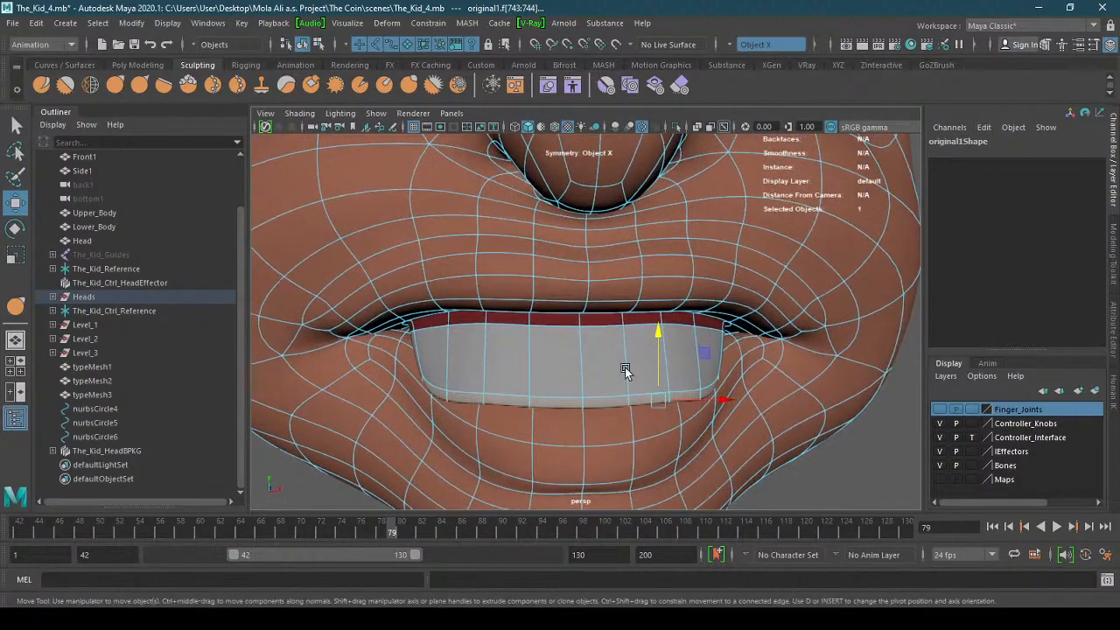
alt+drag(623, 373, 531, 280)
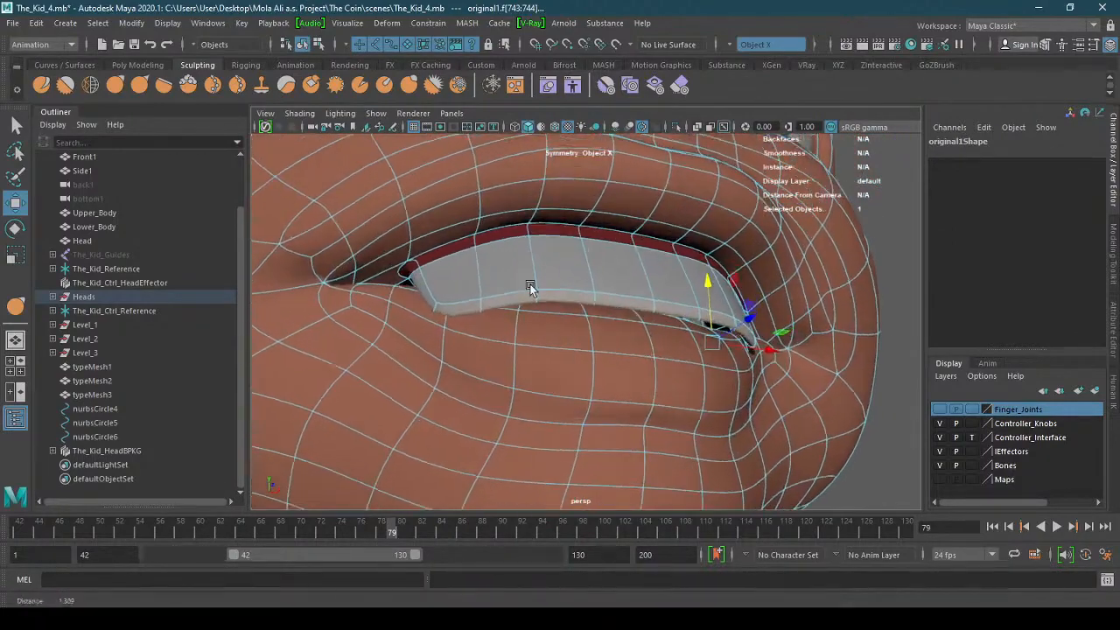
- Select the outermost face on the upper teeth's lower edge and raise it toward the mouth corner
click(463, 306)
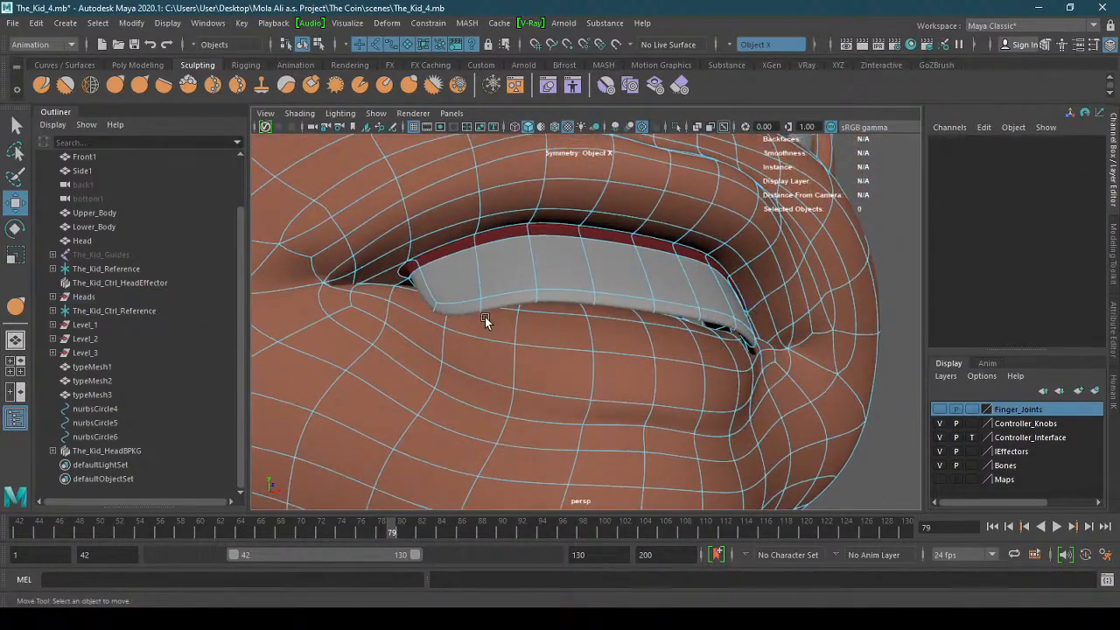
key(q)
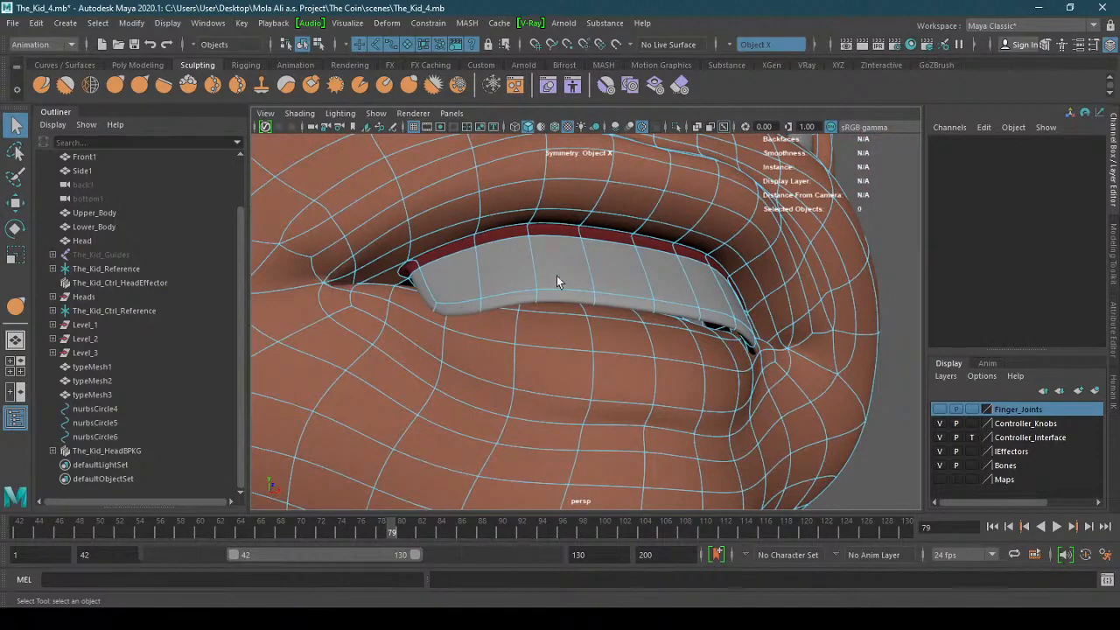
mouse_move(556, 339)
alt+mouse_down()
mouse_move(513, 342)
mouse_move(559, 324)
alt+mouse_up()
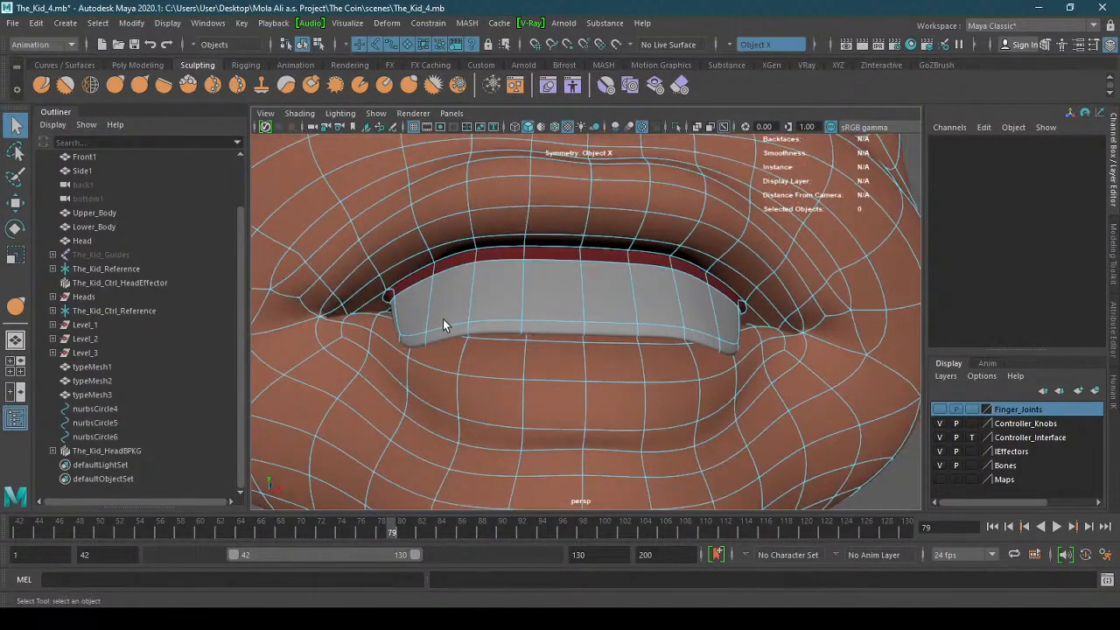
right_drag(477, 321, 477, 281)
click(423, 337)
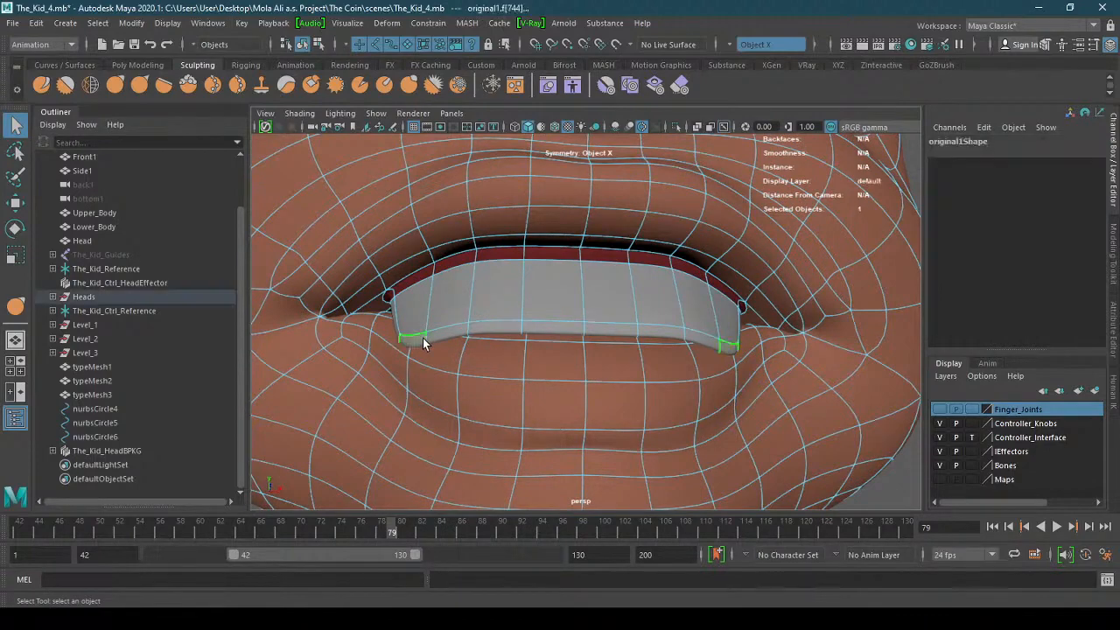
key(w)
drag(416, 287, 416, 274)
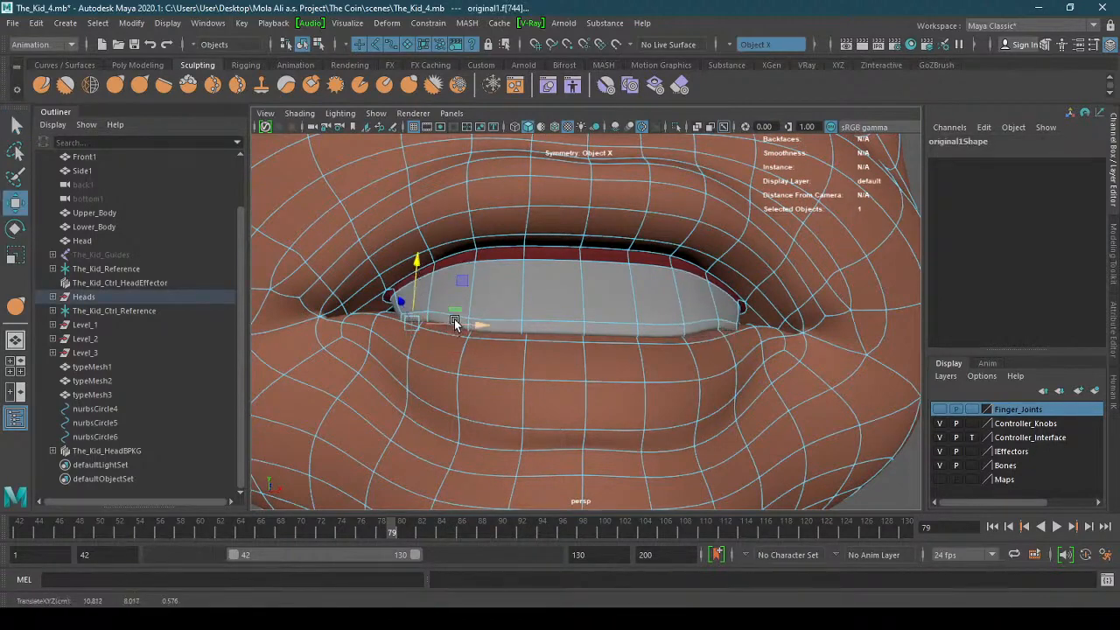
- Select the next face inward on the upper teeth's lower edge and adjust its height to smooth the curve
key(q)
click(455, 320)
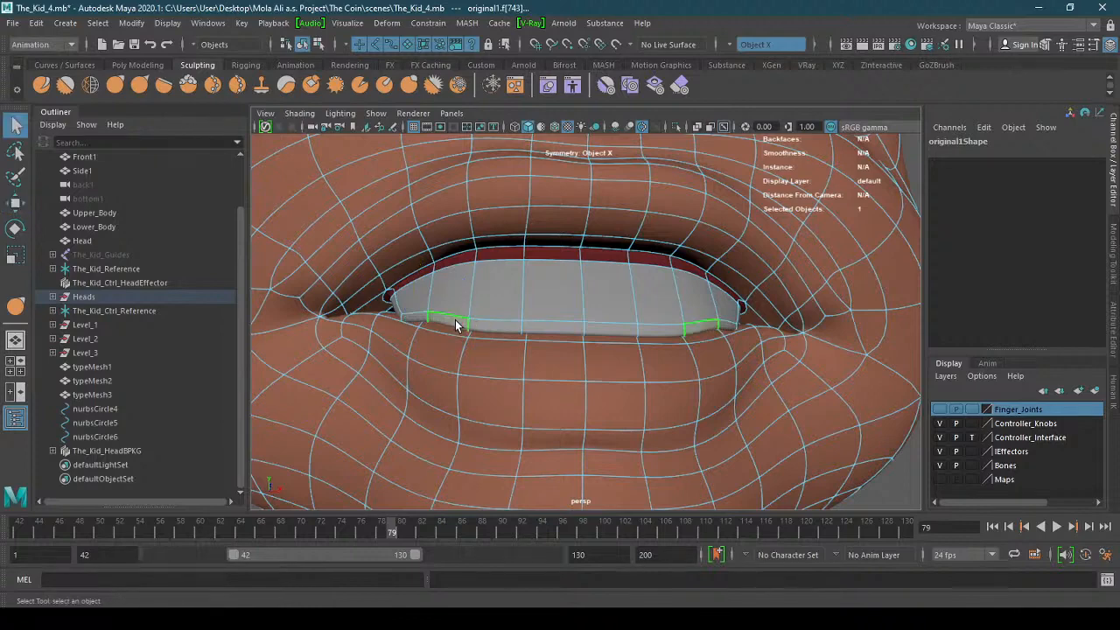
key(w)
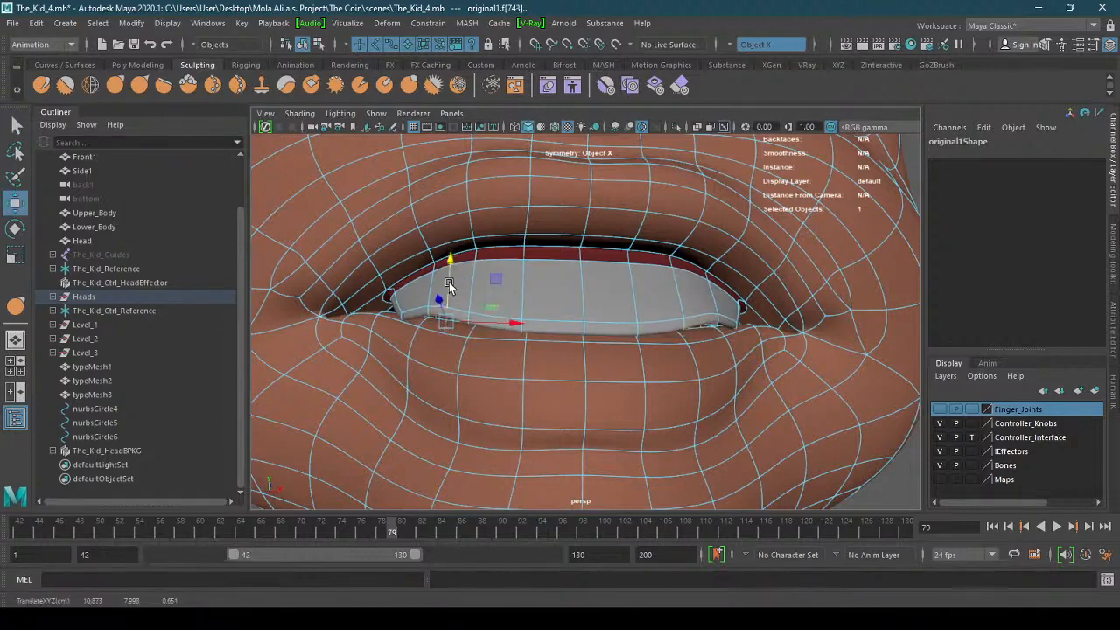
scroll(506, 307, up, 3)
alt+drag(506, 306, 477, 276)
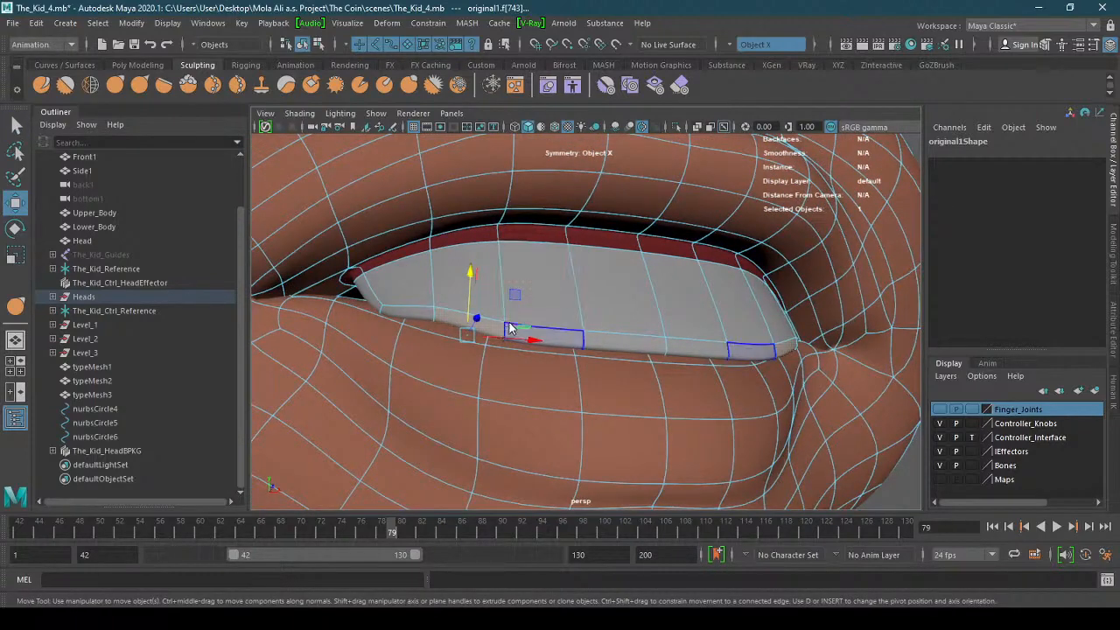
- Switch to vertex editing and adjust the height of the raised vertices near the outer end of the upper teeth's lower edge
mouse_move(477, 276)
right_down()
mouse_move(472, 262)
mouse_move(457, 278)
right_up()
click(456, 278)
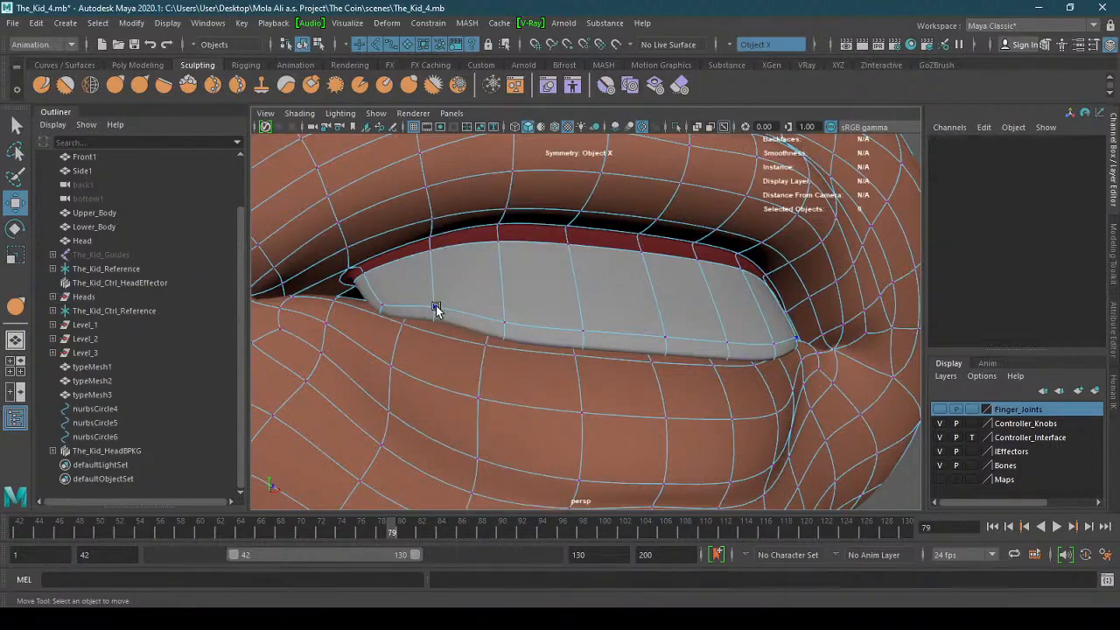
alt+drag(450, 303, 558, 282)
click(777, 238)
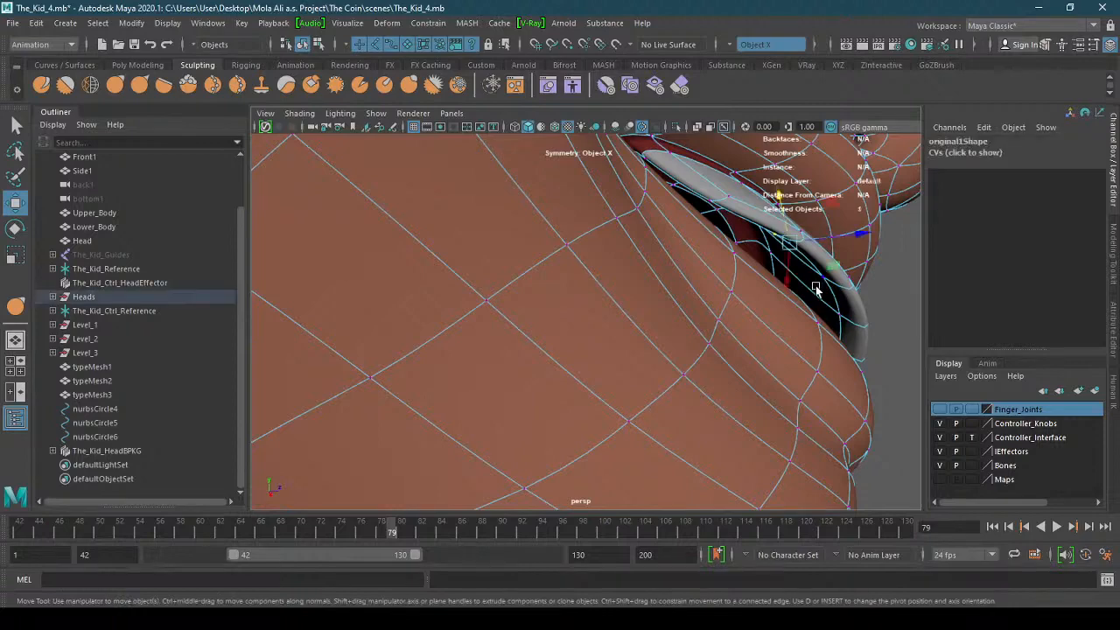
alt+drag(814, 285, 700, 327)
drag(517, 333, 570, 345)
key(ctrl+z)
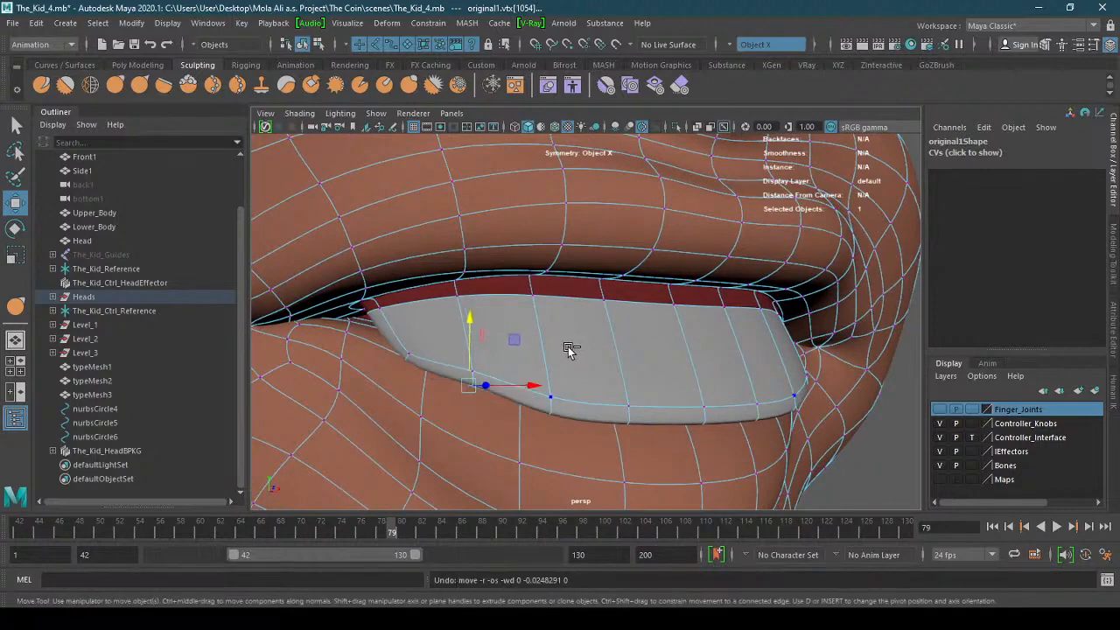
- Select the single vertex just above the teeth's lower edge near the mouth corner and lower it to smooth the curve
key(q)
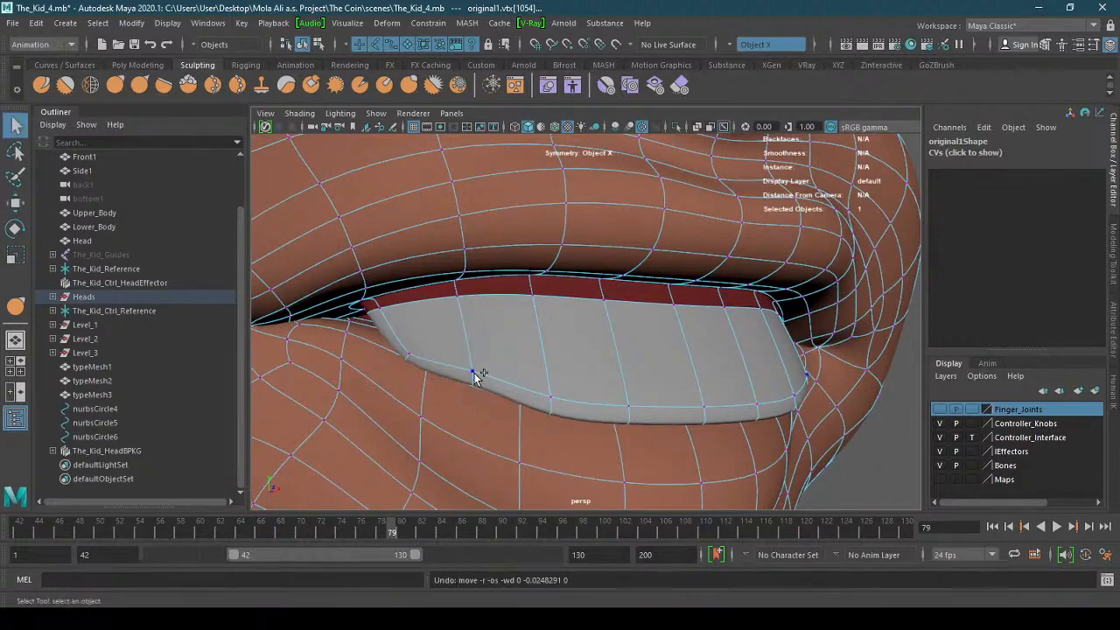
click(473, 373)
key(w)
drag(474, 322, 479, 341)
scroll(648, 348, down, 6)
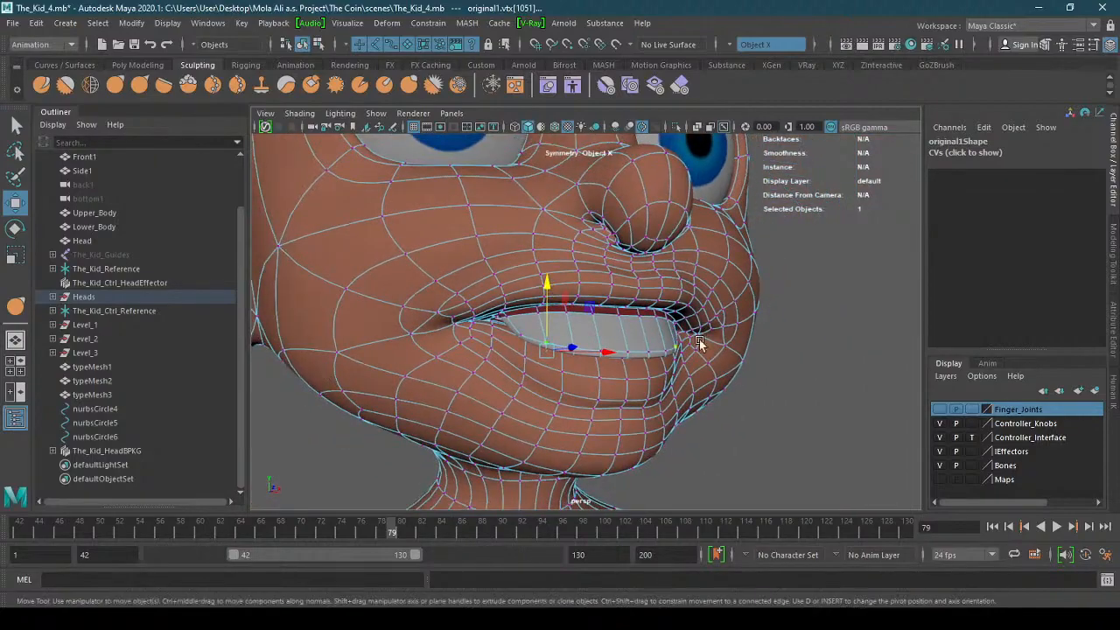
alt+drag(699, 340, 676, 350)
scroll(677, 350, down, 3)
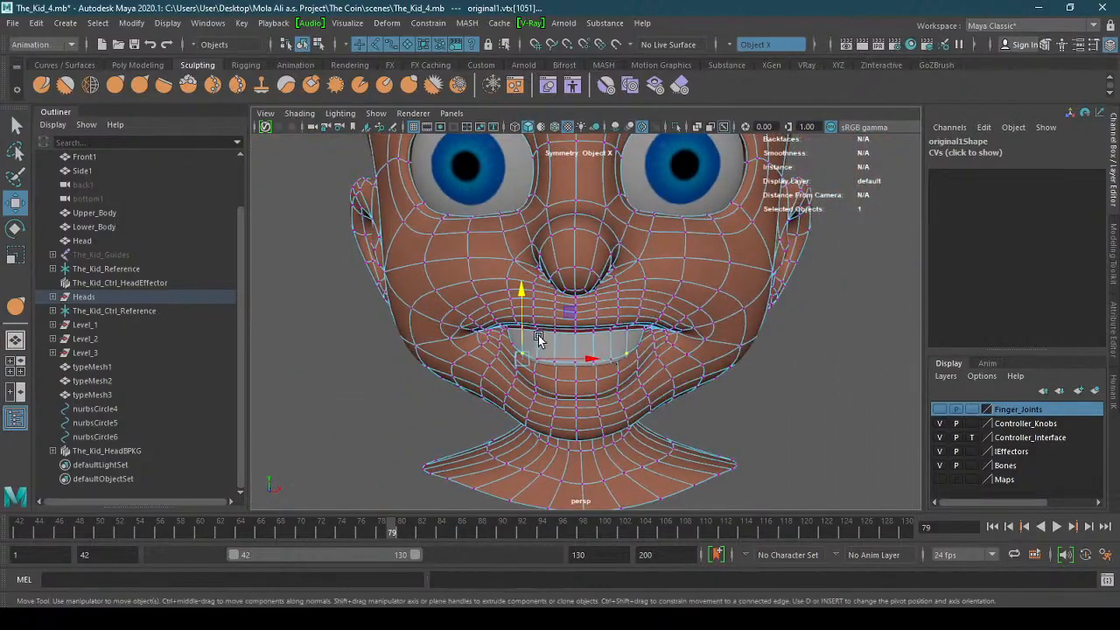
- Select two rows of vertices along the middle of the upper lip's edge, enable soft selection and lower them over the gum
scroll(538, 335, up, 5)
alt+drag(788, 288, 636, 269)
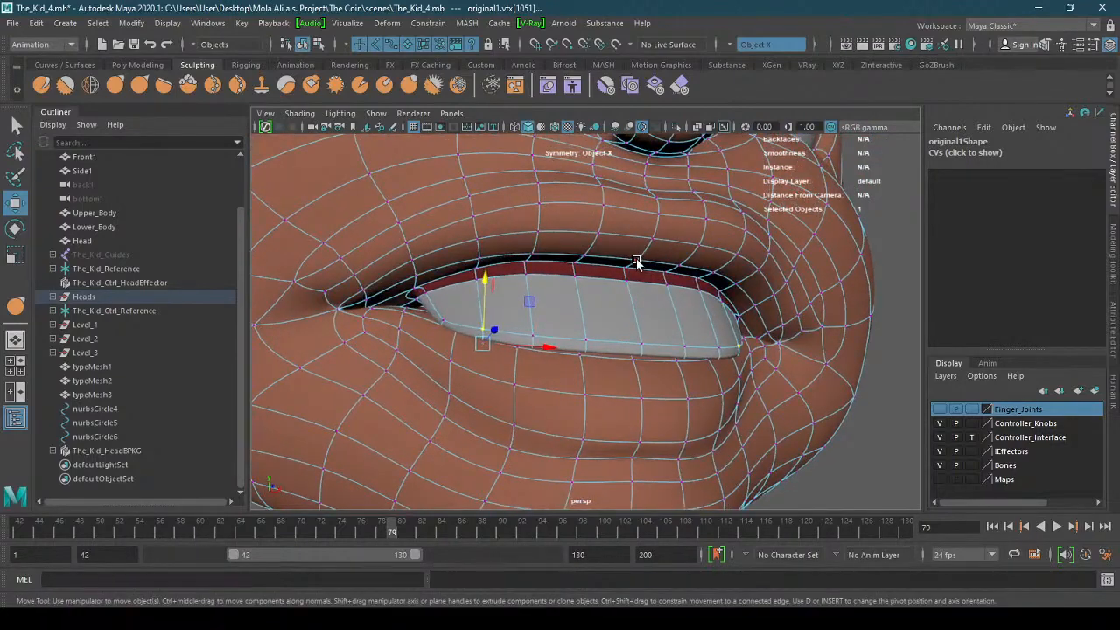
click(636, 261)
shift+click(584, 260)
shift+click(530, 255)
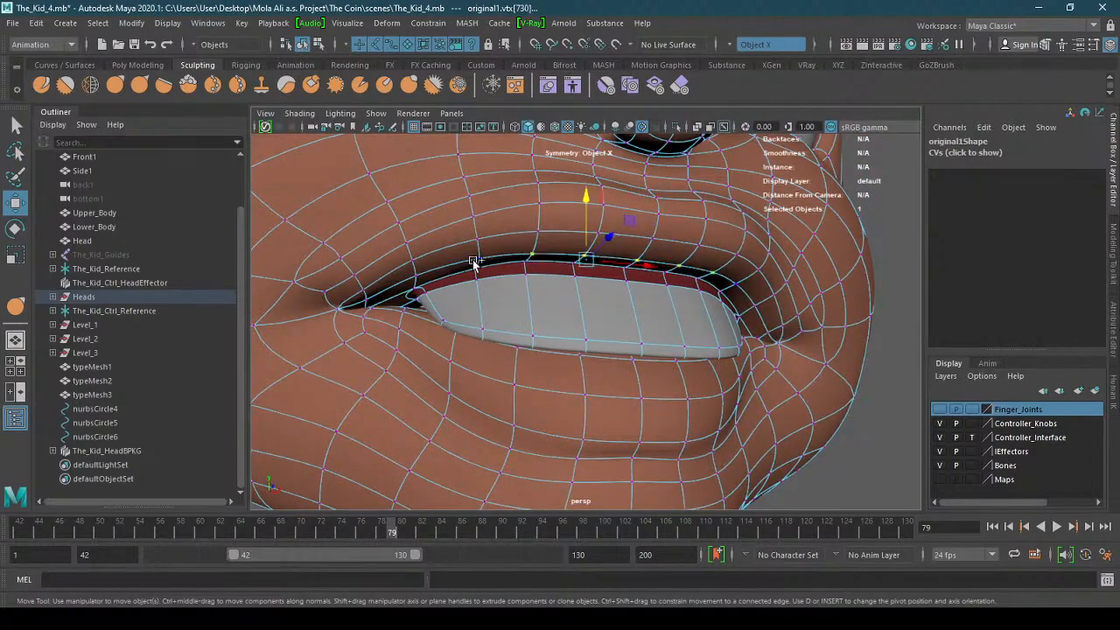
shift+click(477, 260)
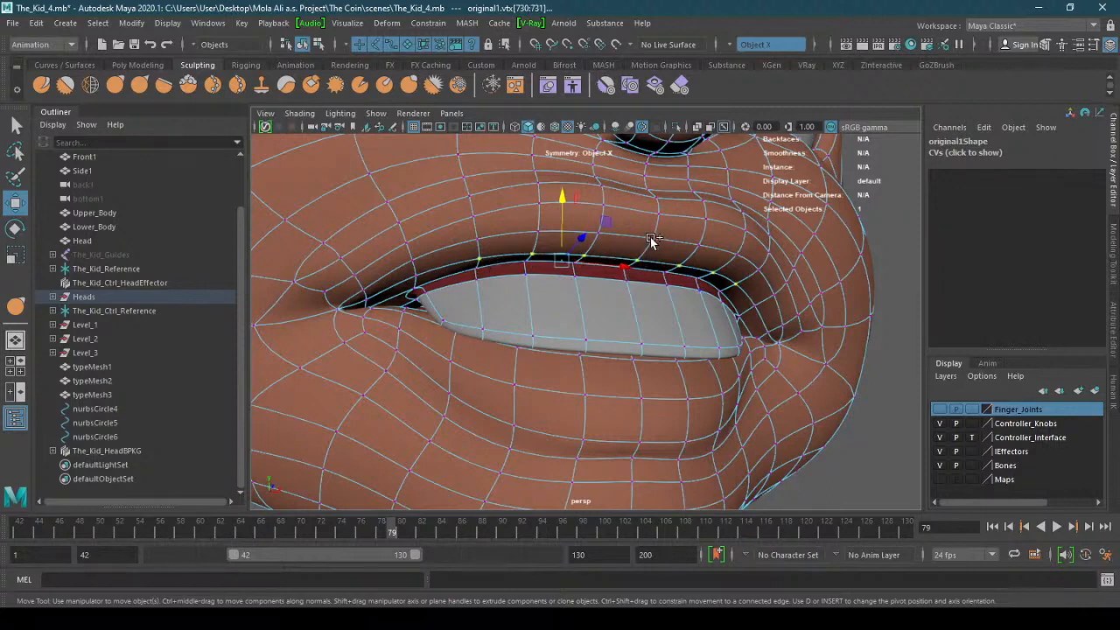
click(595, 241)
shift+click(496, 260)
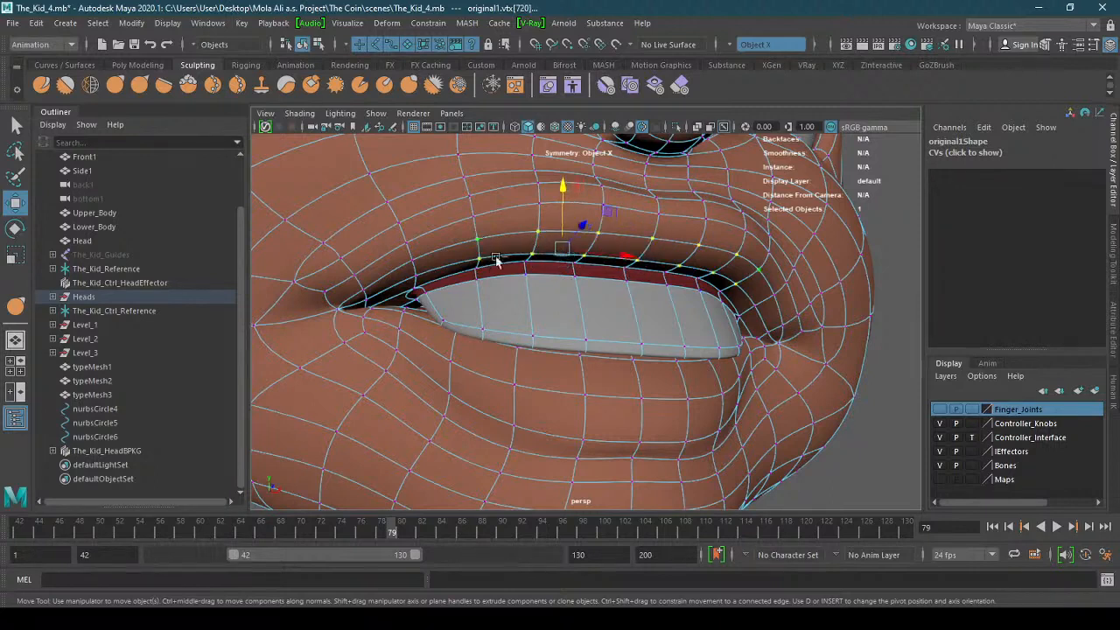
key(b)
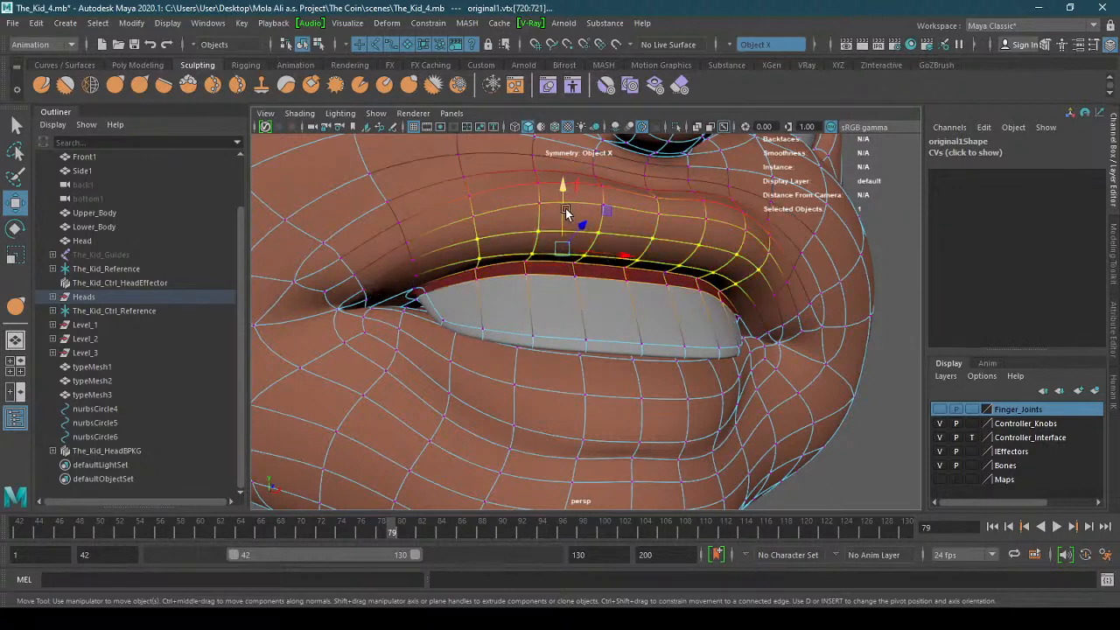
drag(565, 214, 680, 268)
- Return to object mode and examine the lip and teeth shape from the front and in profile
alt+right_drag(680, 268, 408, 303)
alt+drag(522, 317, 456, 323)
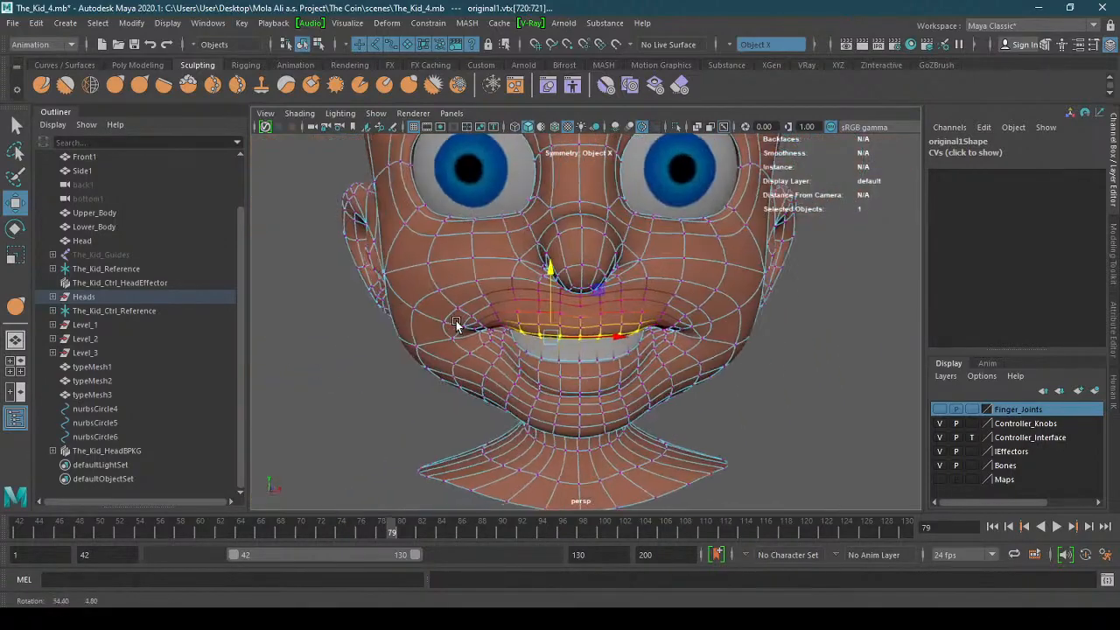
right_drag(570, 248, 631, 229)
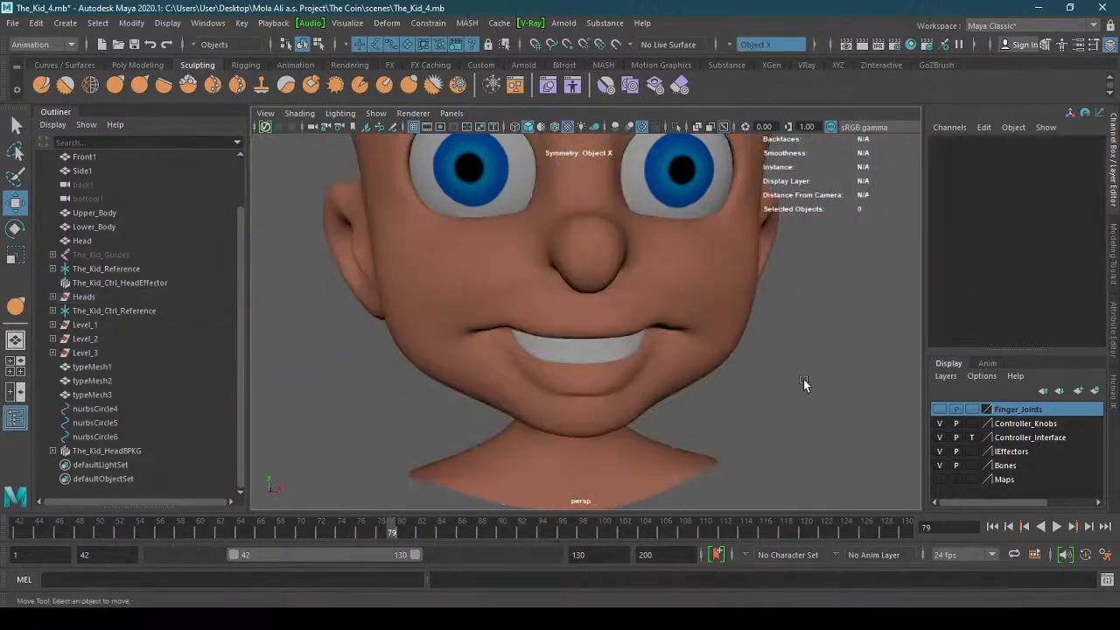
alt+right_drag(804, 384, 705, 383)
alt+drag(705, 383, 721, 431)
alt+right_drag(660, 425, 741, 428)
alt+middle_drag(707, 448, 615, 402)
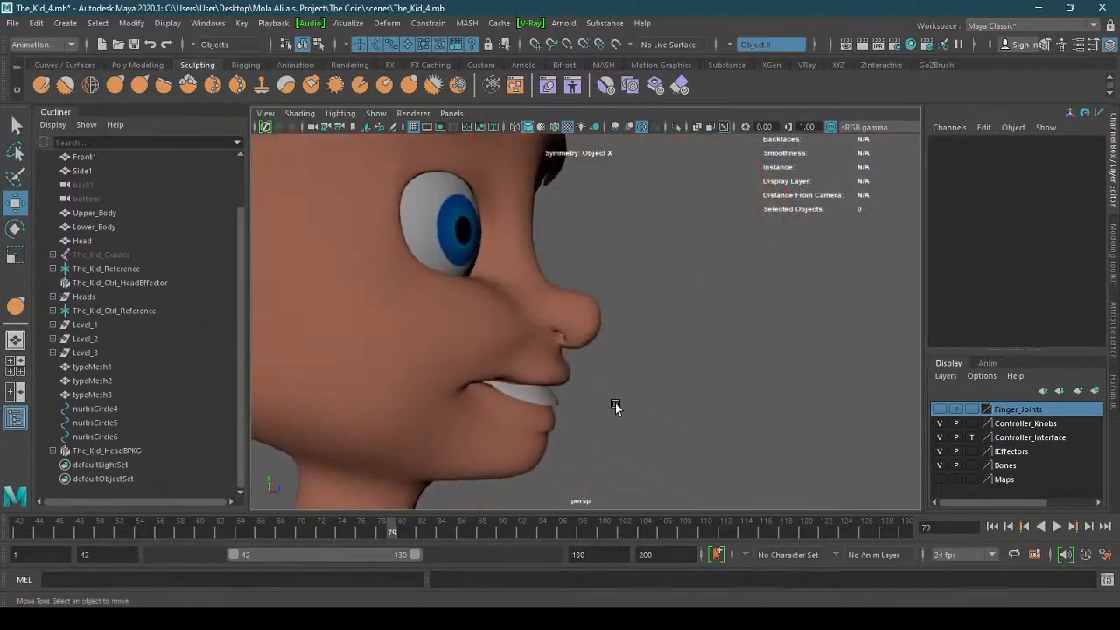
alt+drag(615, 405, 539, 405)
alt+right_drag(539, 405, 584, 406)
- Select the middle upper lip faces, grow the selection and adjust the lip's depth with soft selection
click(534, 400)
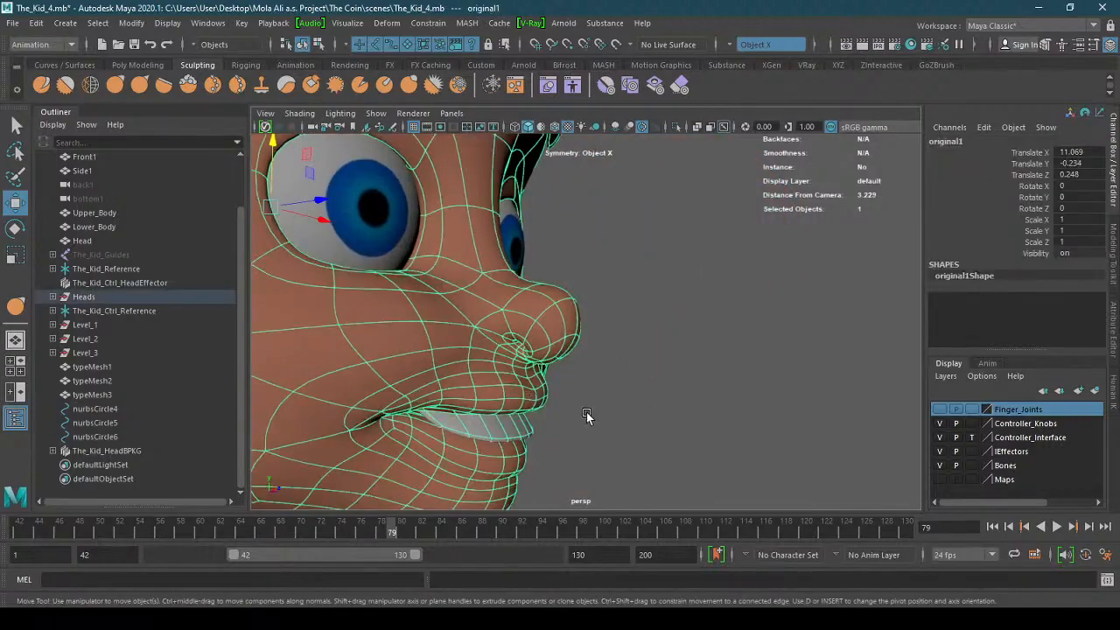
alt+drag(586, 416, 533, 400)
alt+right_drag(532, 400, 529, 390)
alt+drag(470, 402, 563, 360)
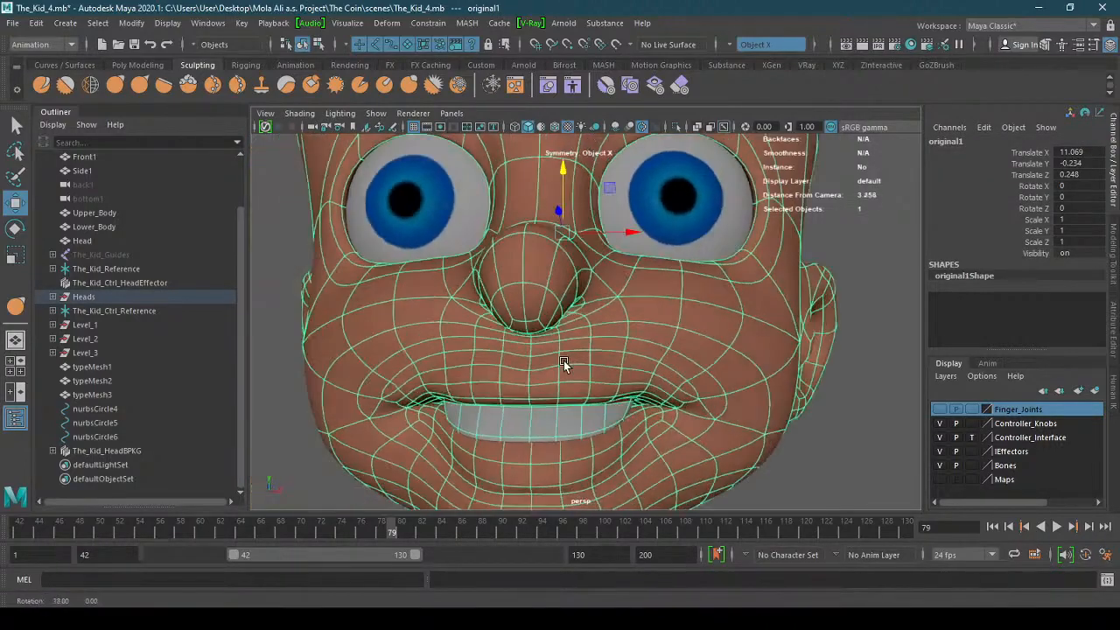
right_drag(525, 260, 530, 304)
alt+drag(513, 373, 541, 372)
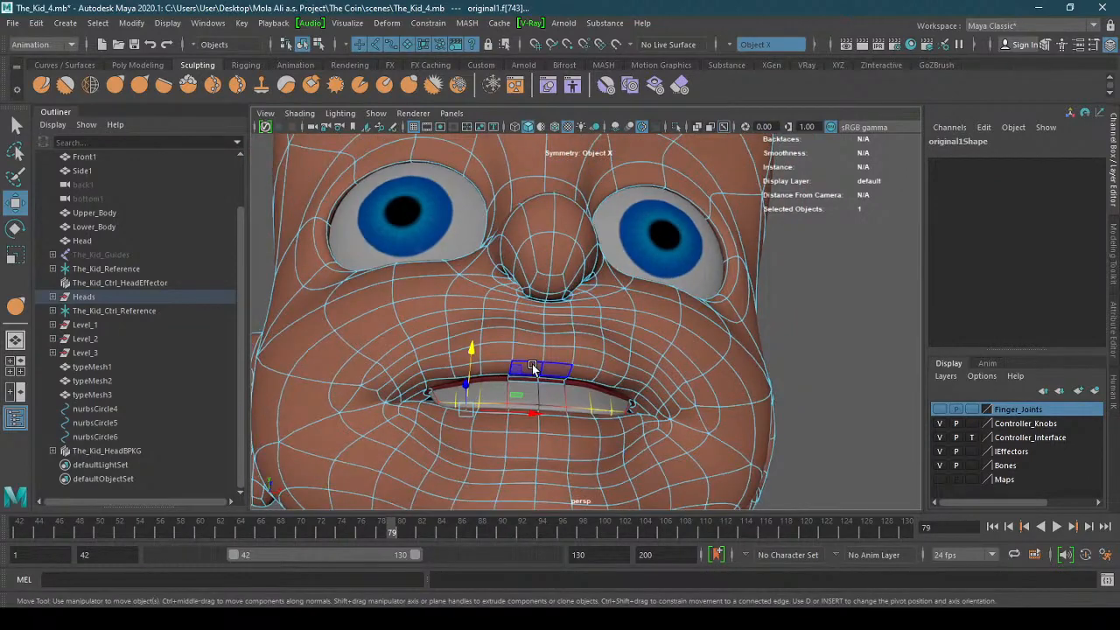
click(532, 364)
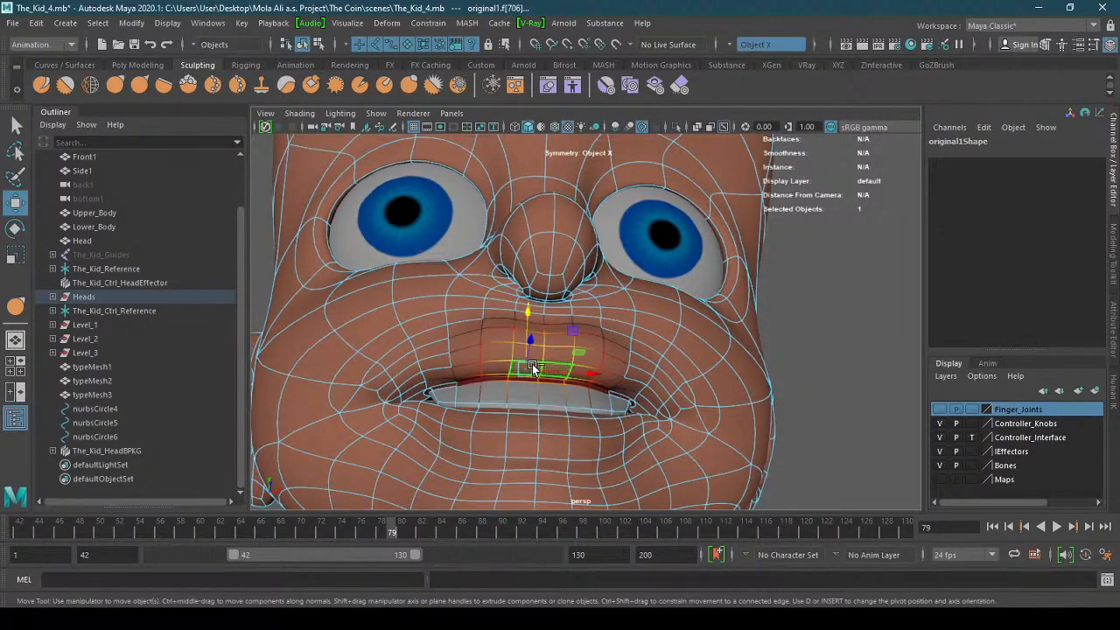
key(shift+period)
click(534, 368)
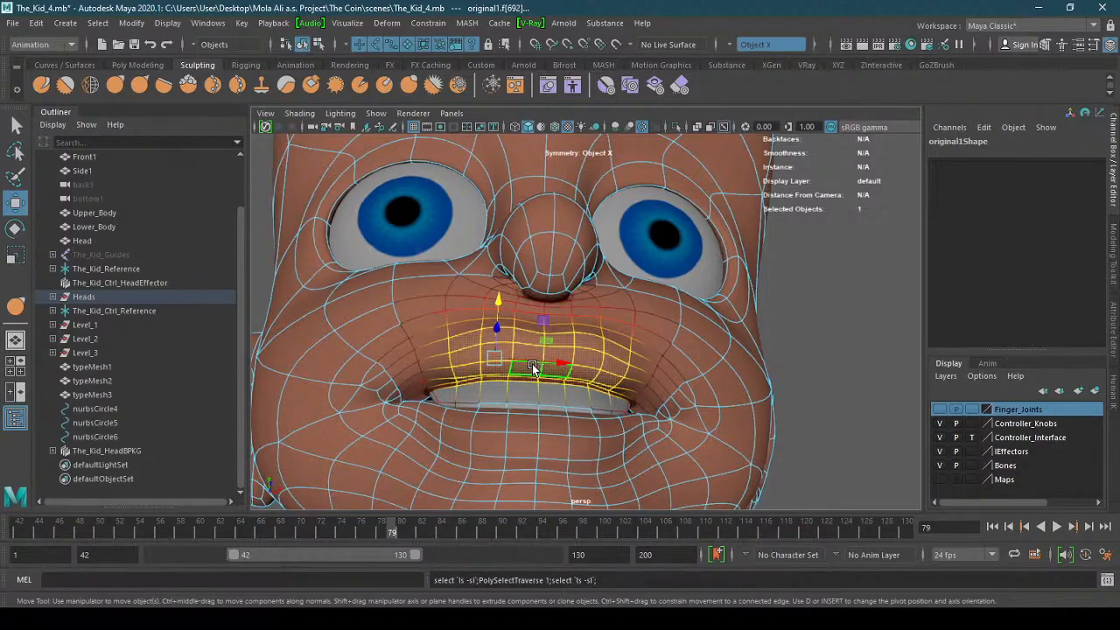
alt+drag(541, 361, 561, 385)
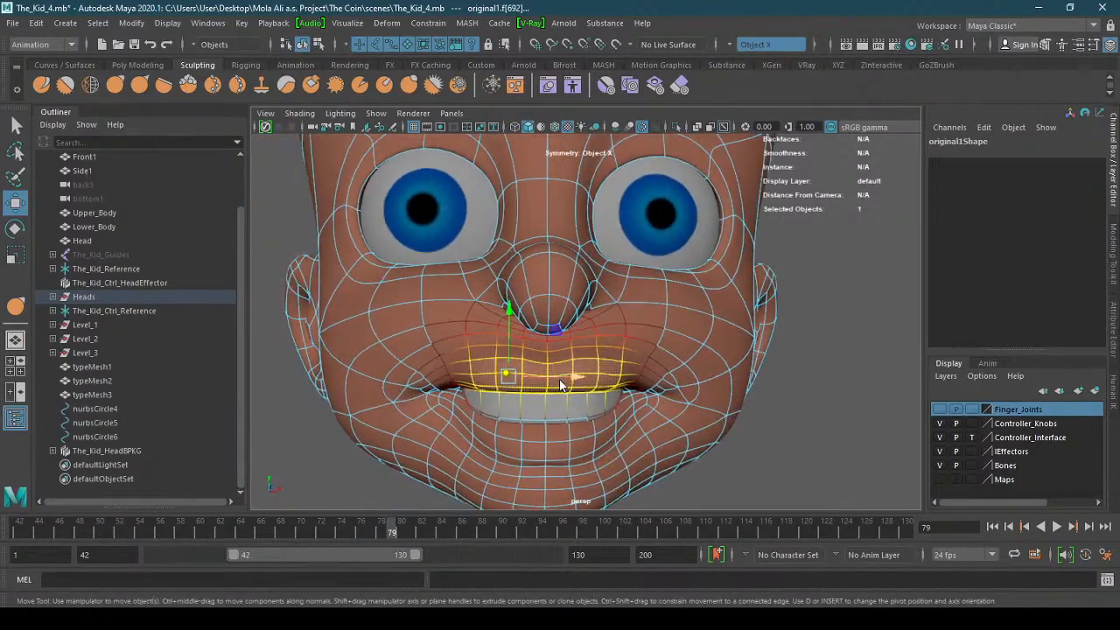
- Return to object mode, check the smile from both sides and activate the Grab sculpting tool on the head
right_drag(560, 385, 604, 224)
click(773, 391)
alt+drag(772, 392, 613, 389)
alt+right_drag(612, 388, 608, 390)
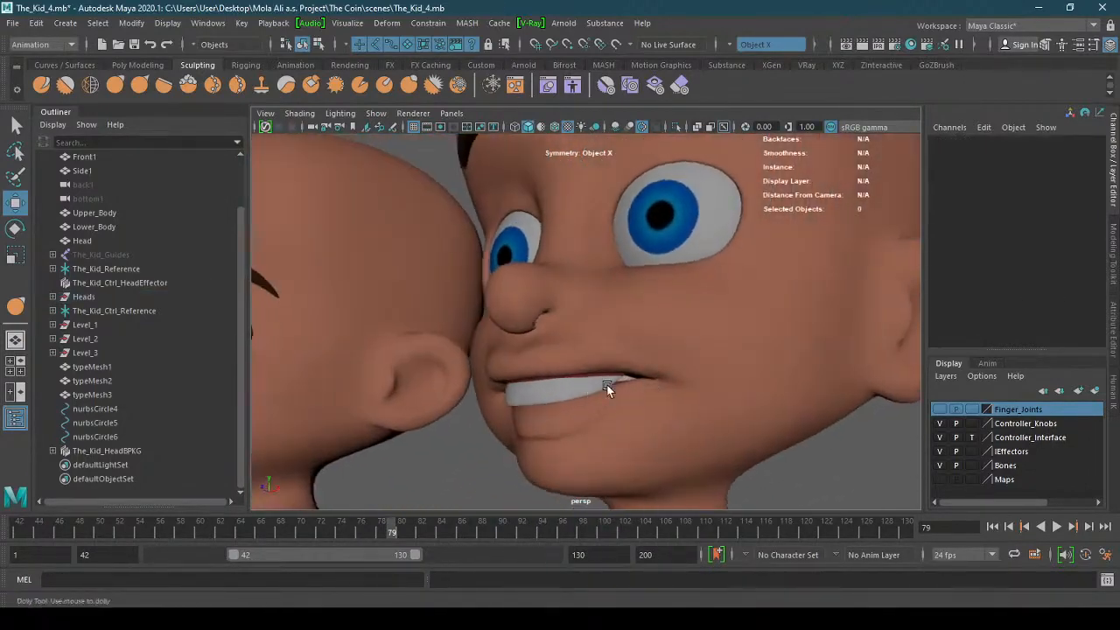
alt+drag(609, 389, 532, 412)
alt+right_drag(533, 412, 512, 426)
alt+middle_drag(513, 426, 613, 477)
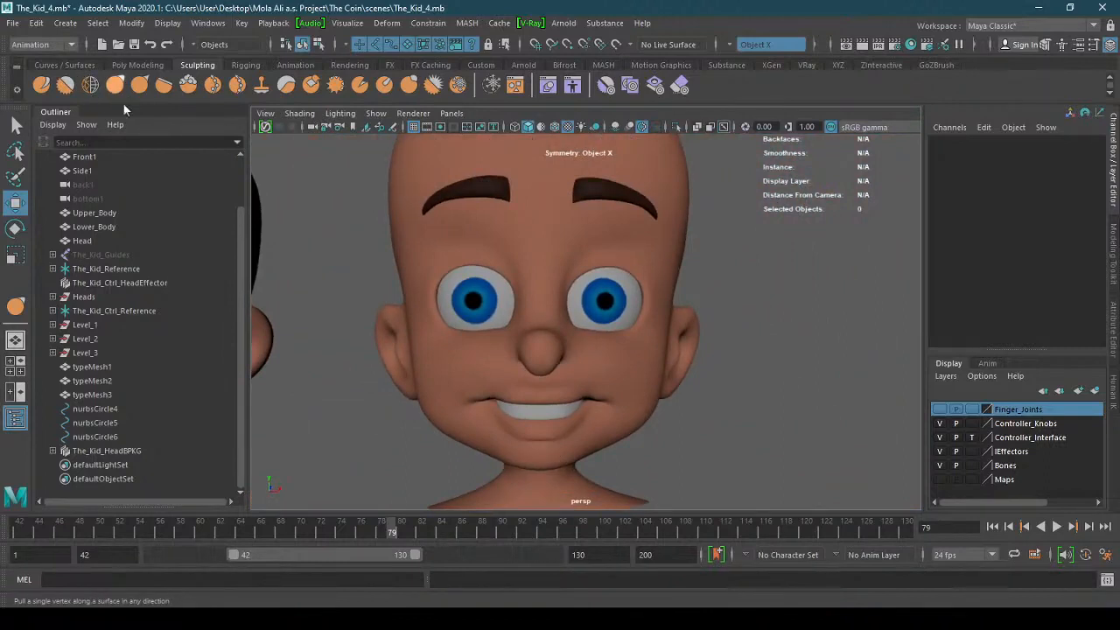
click(91, 84)
click(626, 378)
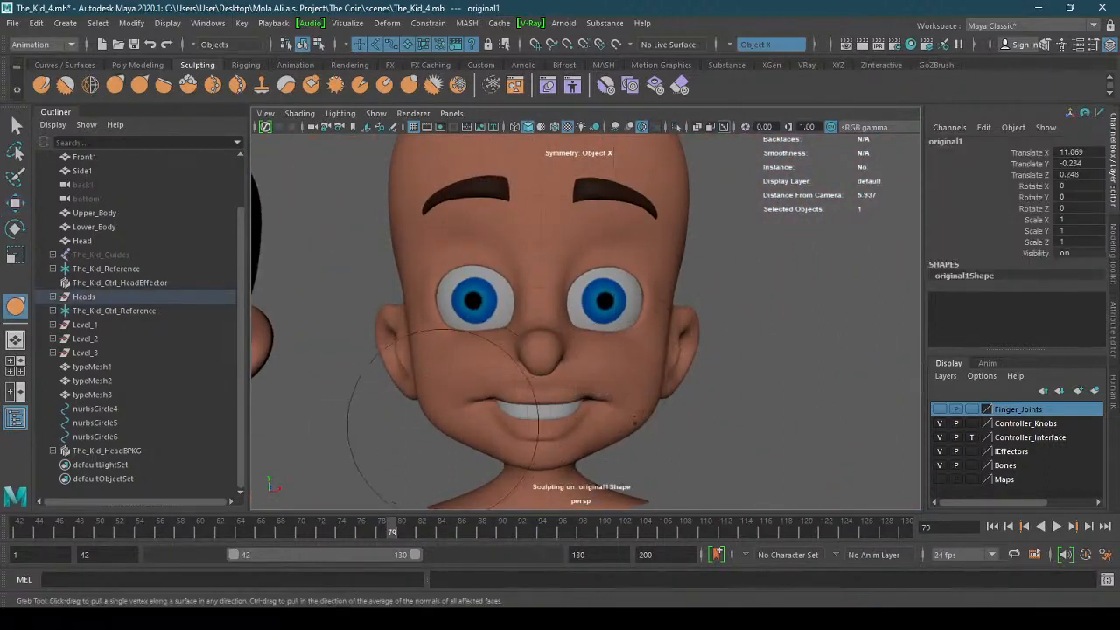
- Try pulling the cheek and mouth corner with the Grab tool, and undo the strokes
drag(443, 419, 435, 405)
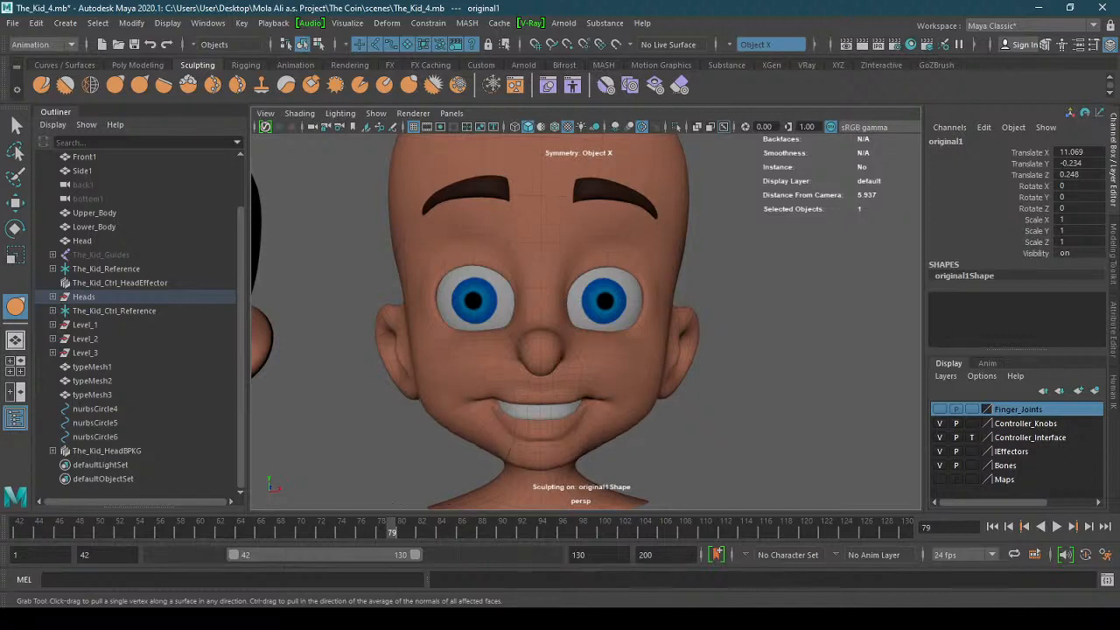
drag(465, 395, 492, 401)
mouse_move(560, 420)
alt+mouse_down()
mouse_move(500, 450)
mouse_move(490, 435)
alt+mouse_up()
key(ctrl+z)
key(ctrl+z)
key(ctrl+z)
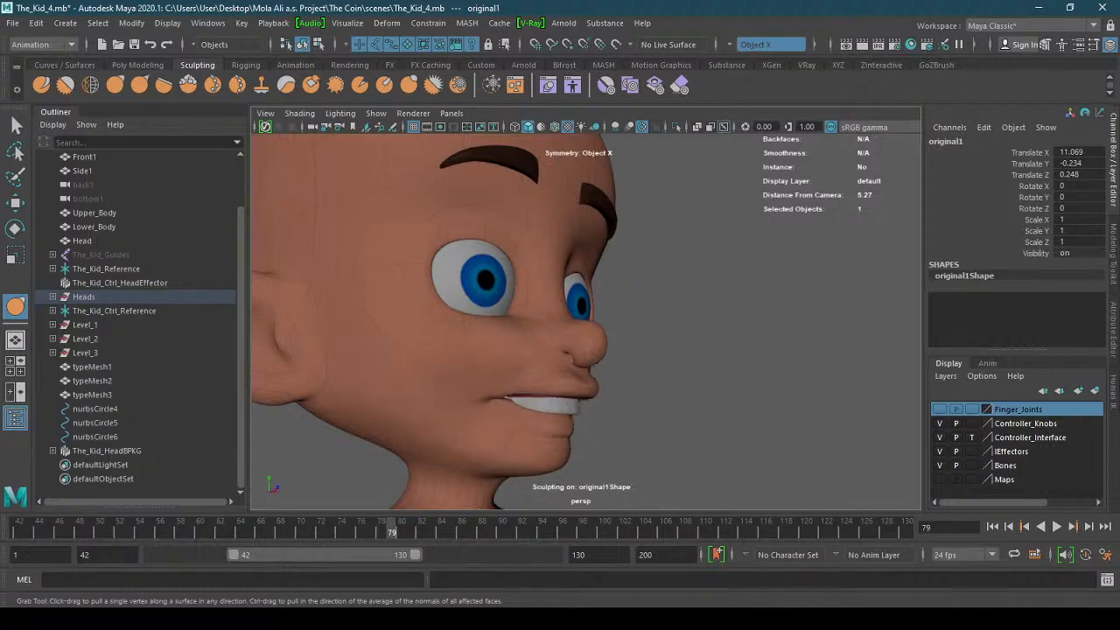
- Reshape the inner upper eyelids into a slant and lift the sides of the nose with the Grab tool
alt+drag(691, 418, 605, 430)
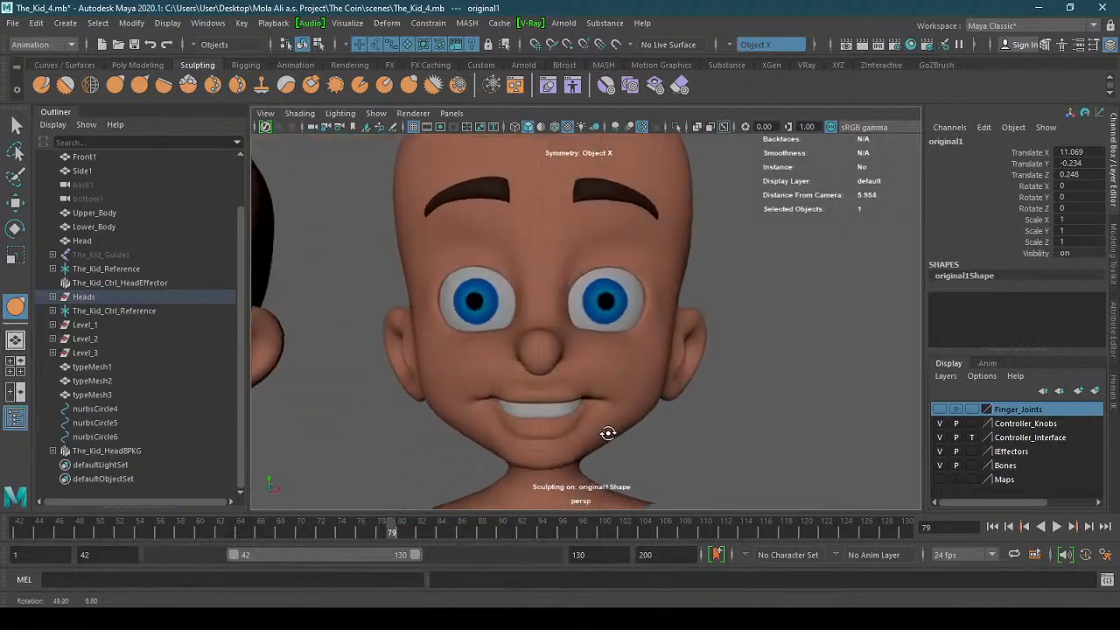
drag(507, 272, 448, 267)
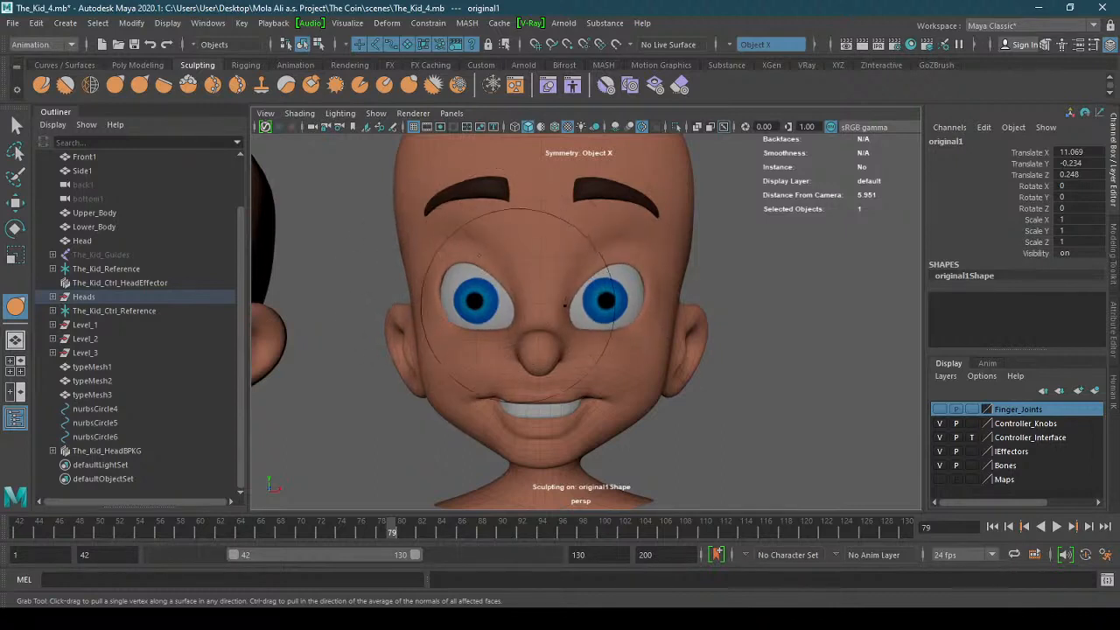
drag(514, 340, 515, 334)
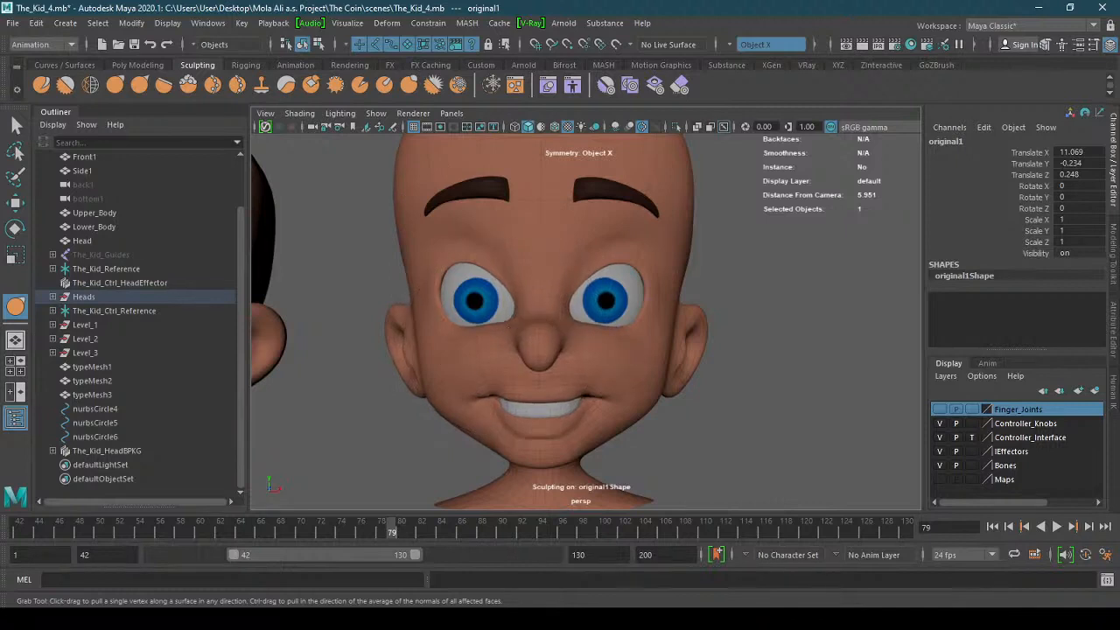
- Lower the eyebrows and refine the inner eye corners beside the nose bridge with a resized Grab brush
drag(465, 185, 465, 198)
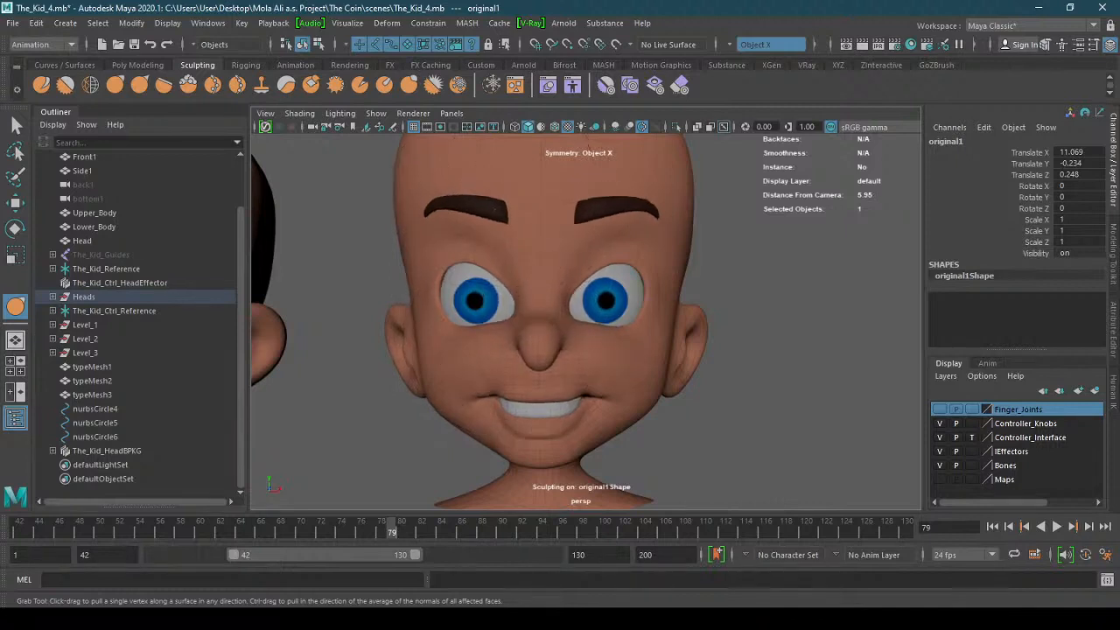
mouse_move(623, 249)
alt+mouse_down()
mouse_move(425, 253)
mouse_move(531, 274)
mouse_move(610, 260)
mouse_move(445, 261)
mouse_move(483, 288)
mouse_move(470, 249)
mouse_move(510, 275)
mouse_move(748, 267)
mouse_move(645, 283)
mouse_move(490, 258)
mouse_move(450, 238)
mouse_move(431, 264)
mouse_move(442, 255)
alt+mouse_up()
key(b)
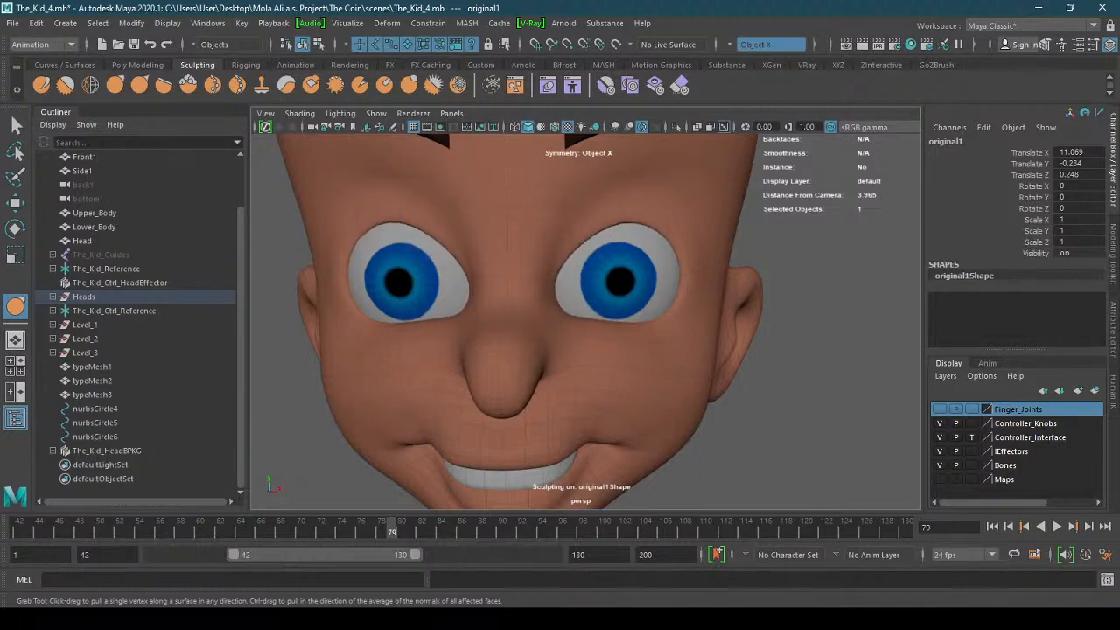
mouse_move(425, 318)
mouse_down()
mouse_move(378, 345)
mouse_move(391, 350)
mouse_move(325, 425)
mouse_move(333, 420)
mouse_up()
key(b)
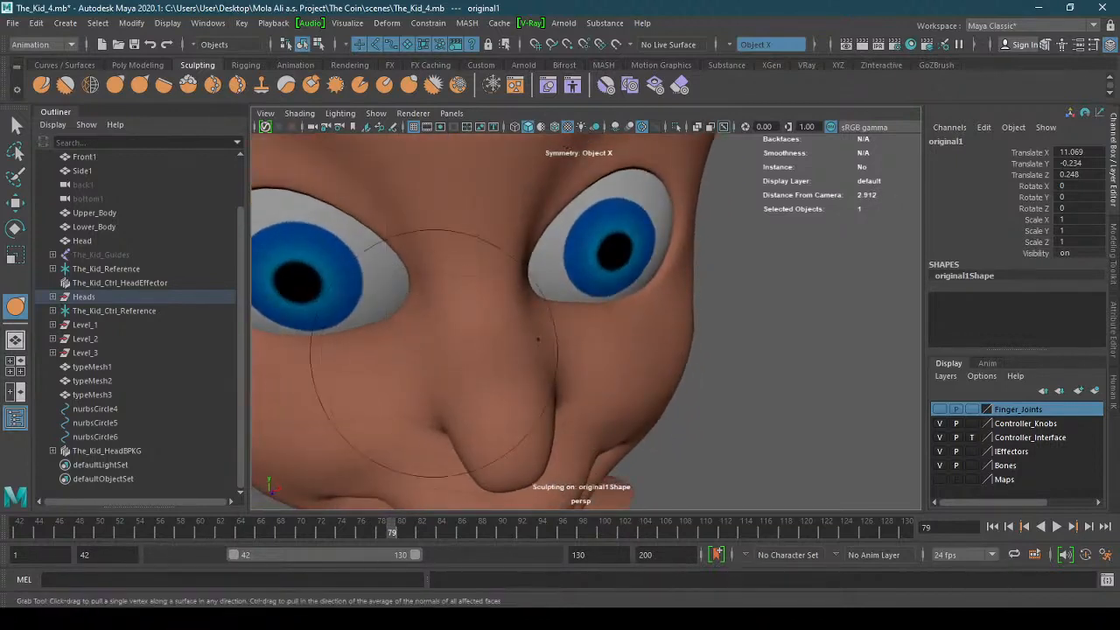
alt+middle_drag(437, 350, 530, 334)
mouse_move(412, 319)
mouse_down()
mouse_move(409, 329)
mouse_move(449, 310)
mouse_up()
- Leave the Grab tool and examine the whole sculpted head from several angles beside the neighbouring head copy
alt+right_drag(469, 203, 398, 254)
alt+drag(652, 267, 570, 294)
alt+right_drag(674, 306, 612, 337)
alt+drag(632, 338, 633, 338)
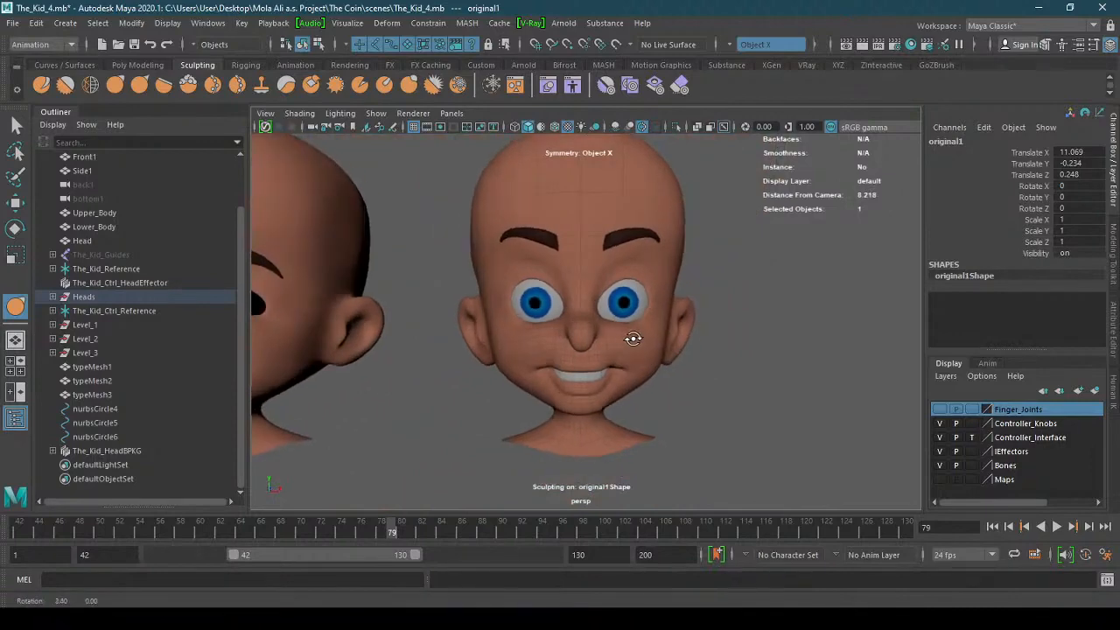
key(q)
click(735, 281)
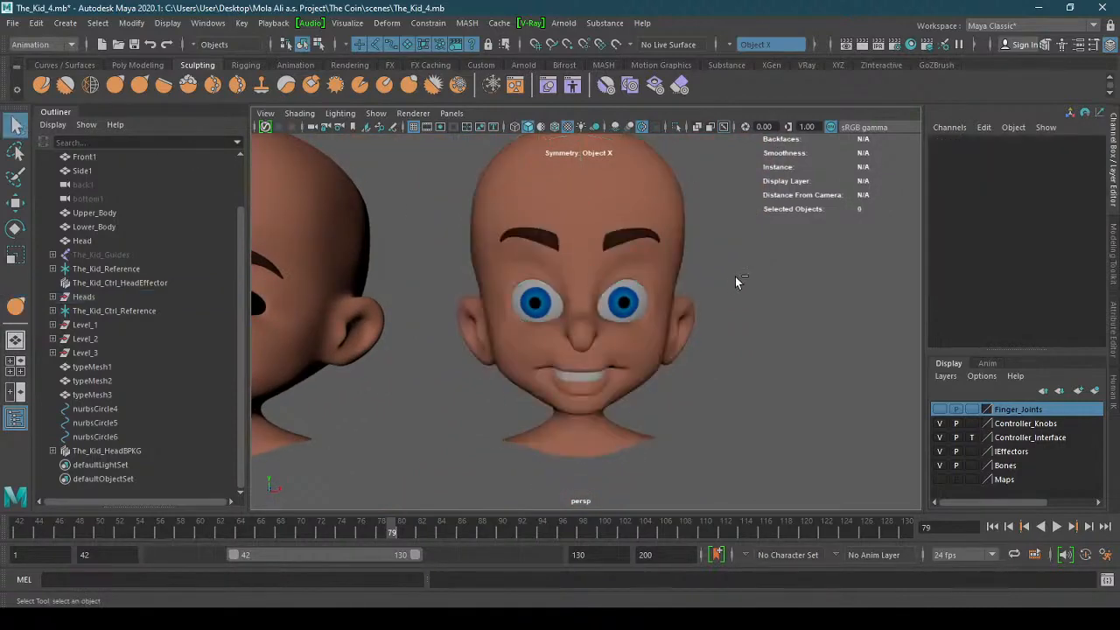
click(626, 346)
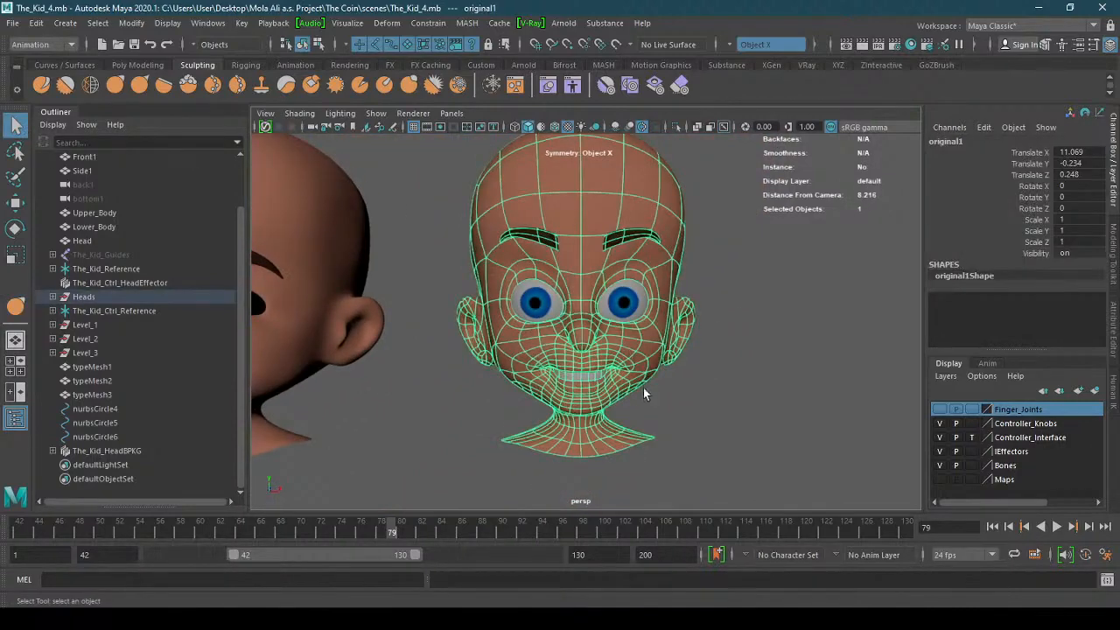
alt+right_drag(643, 387, 514, 387)
alt+drag(515, 388, 688, 373)
alt+right_drag(688, 367, 480, 390)
mouse_move(514, 391)
alt+mouse_down()
mouse_move(388, 388)
mouse_move(430, 408)
mouse_move(523, 391)
alt+mouse_up()
alt+right_drag(523, 390, 693, 365)
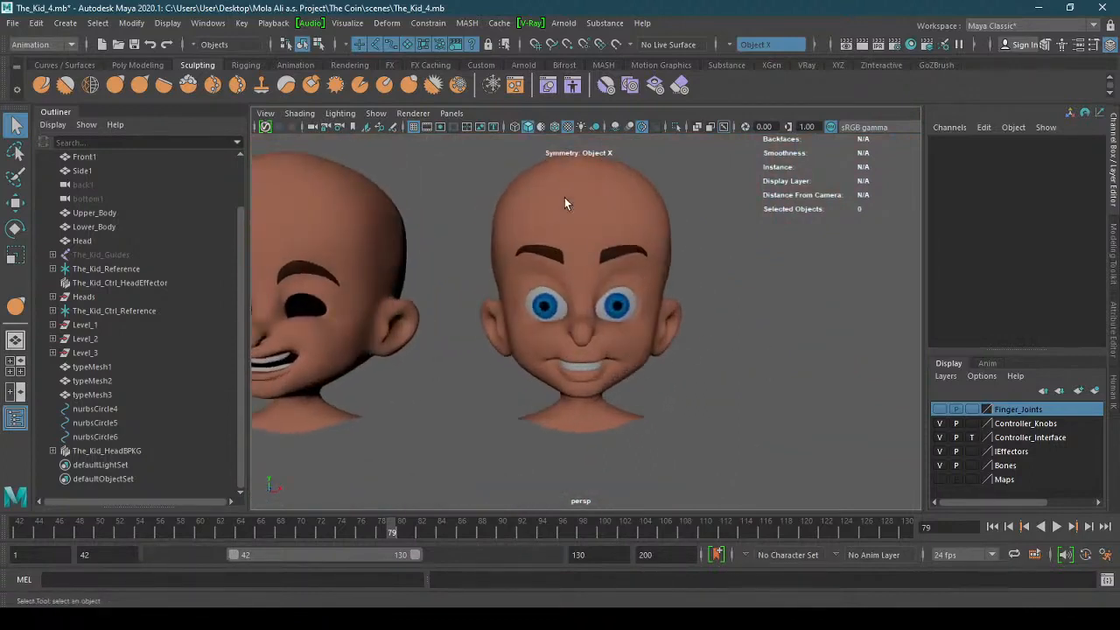
- Rename the sculpted grinning head copy with the lowered brows as Cheeky
click(619, 210)
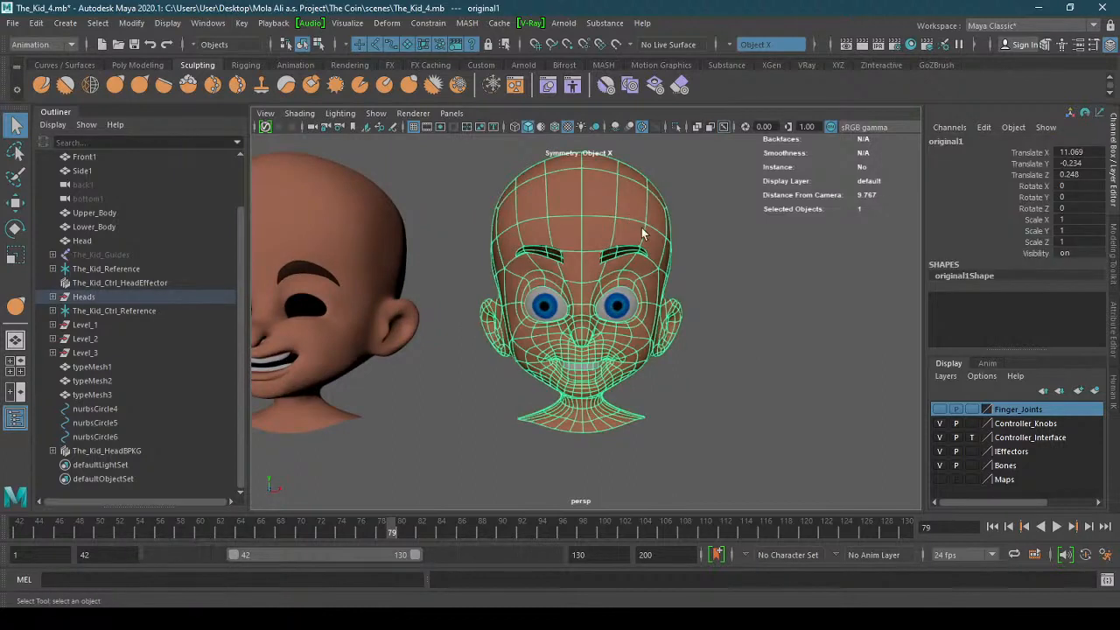
double_click(947, 142)
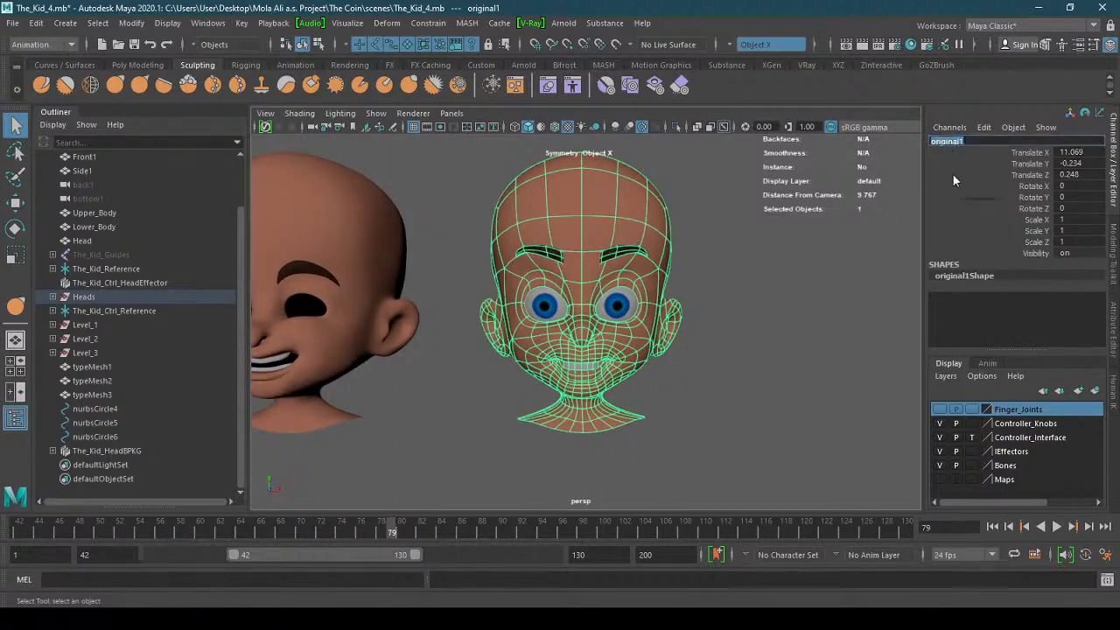
text(Cheeky)
key(Return)
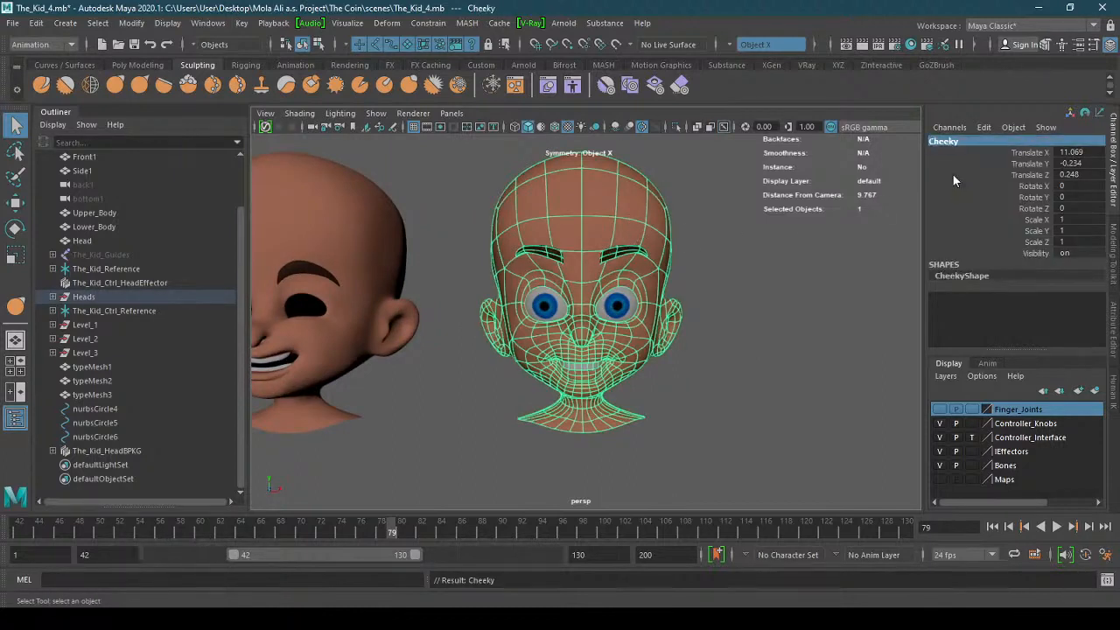
- Hide both eyeballs of the Cheeky head and save the scene
click(793, 221)
click(625, 307)
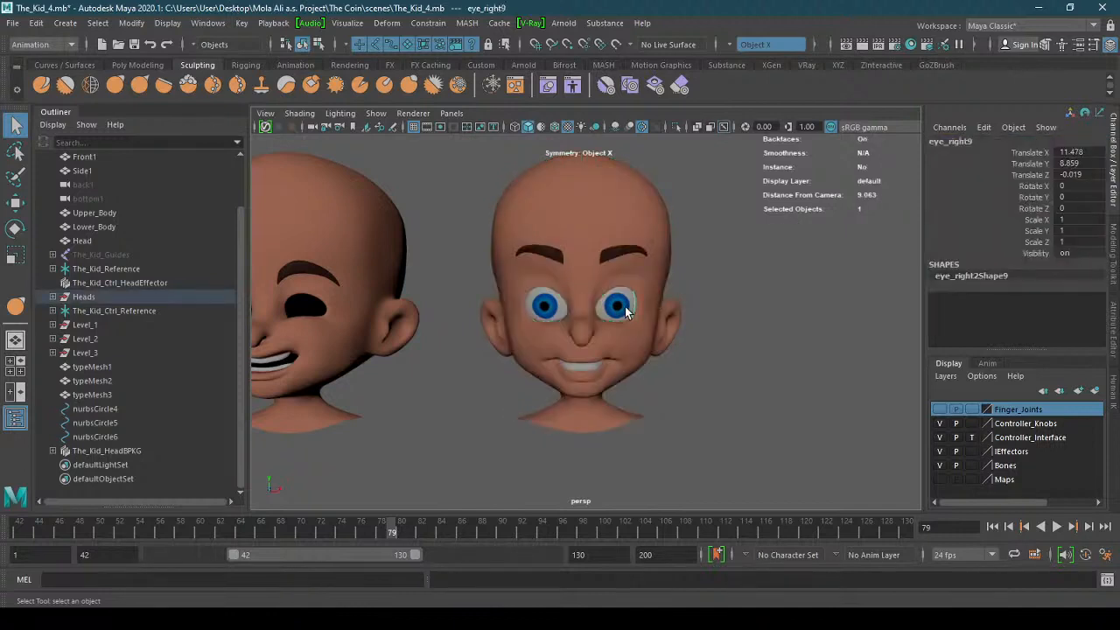
key(ctrl+h)
click(563, 314)
key(ctrl+h)
alt+right_drag(613, 344, 427, 366)
alt+middle_drag(426, 366, 563, 363)
alt+drag(563, 363, 474, 354)
key(ctrl+s)
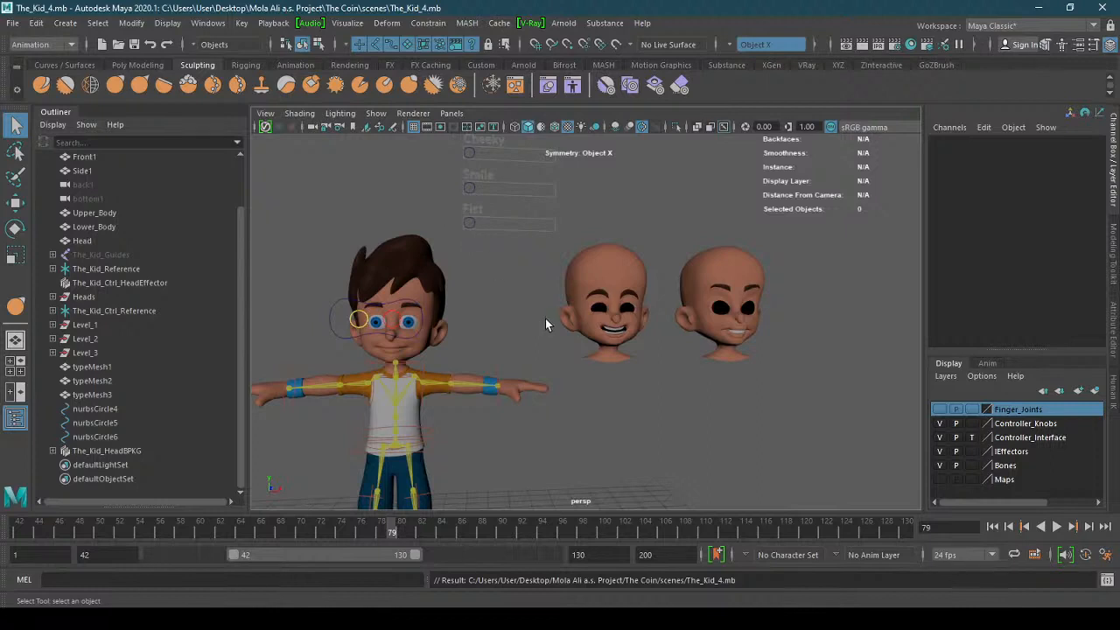
- Examine the character beside the two expression heads, checking the channels of the left wrist effector and the Head mesh
alt+drag(545, 319, 547, 359)
alt+right_drag(547, 359, 586, 375)
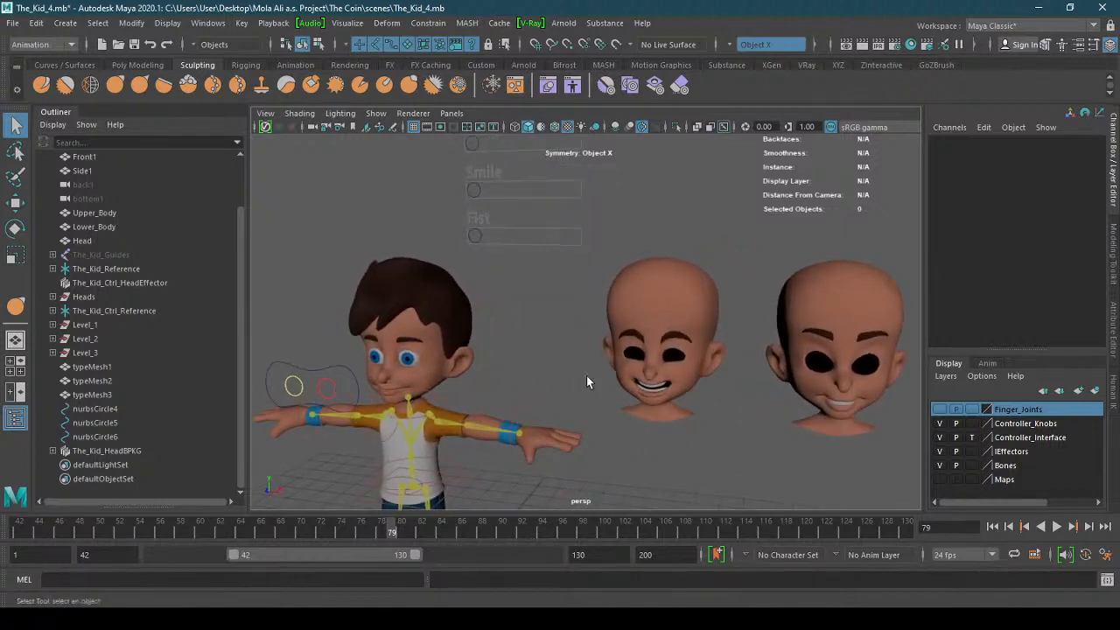
click(520, 417)
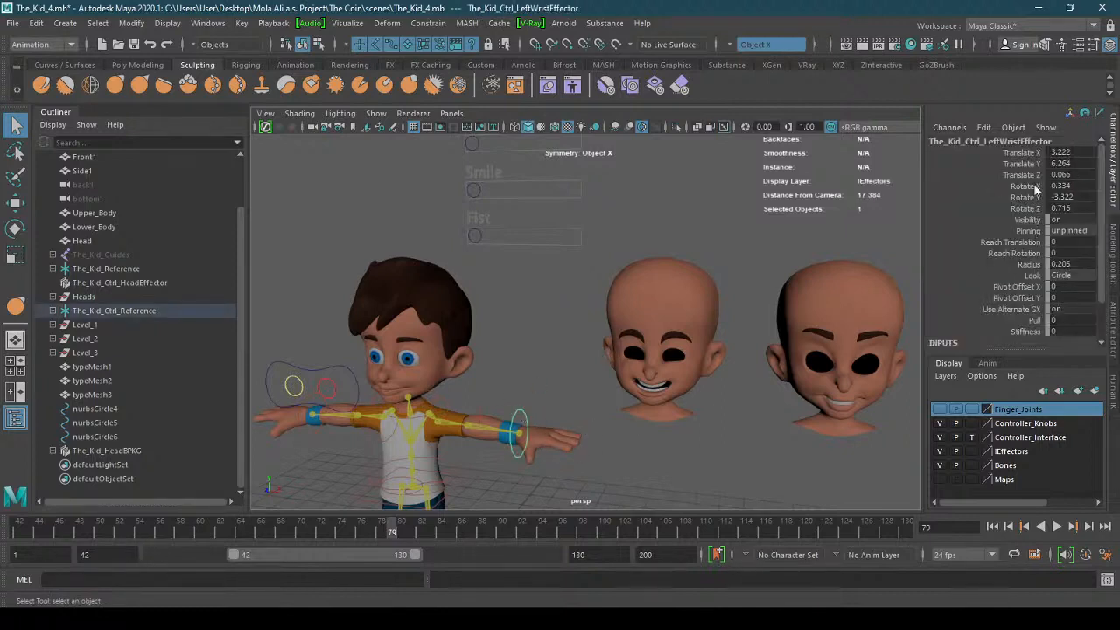
click(703, 448)
alt+drag(650, 378, 454, 371)
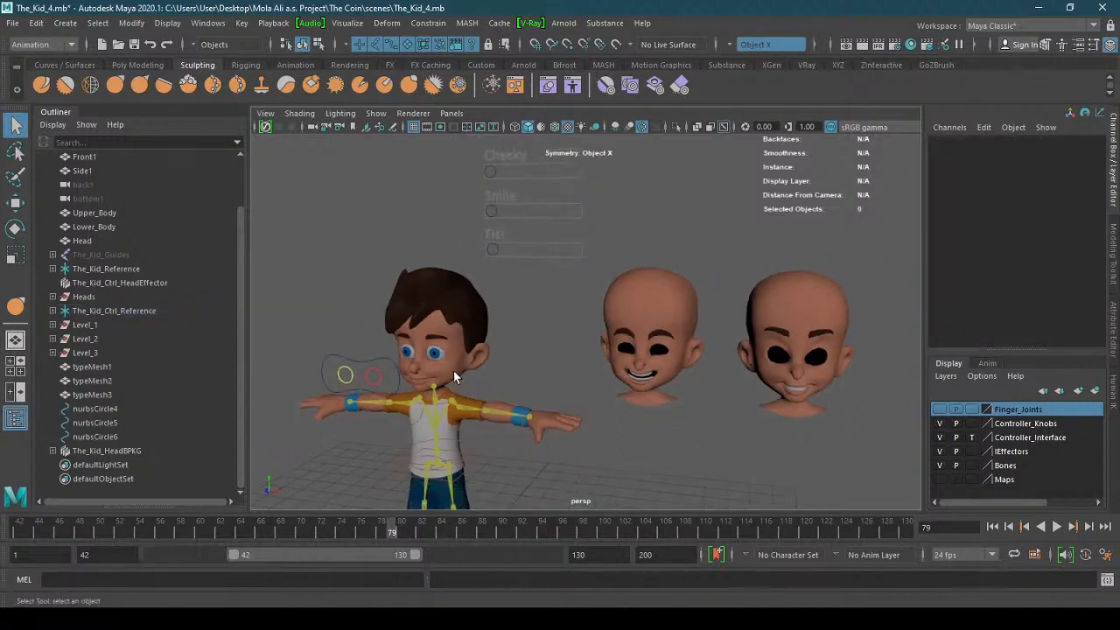
click(454, 371)
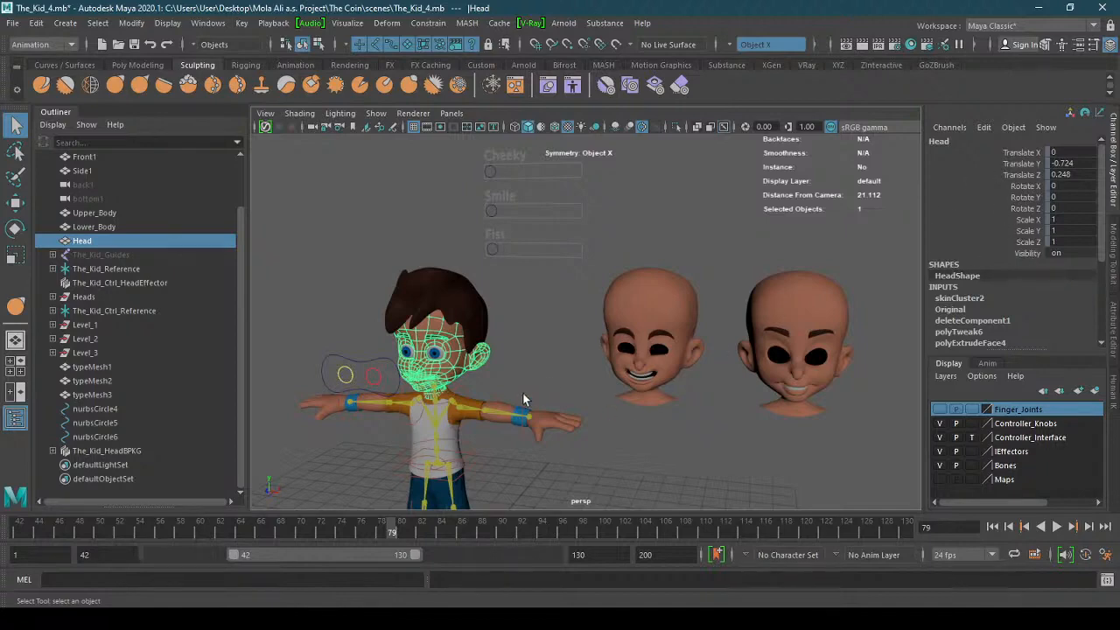
scroll(551, 372, up, 3)
alt+drag(554, 365, 559, 337)
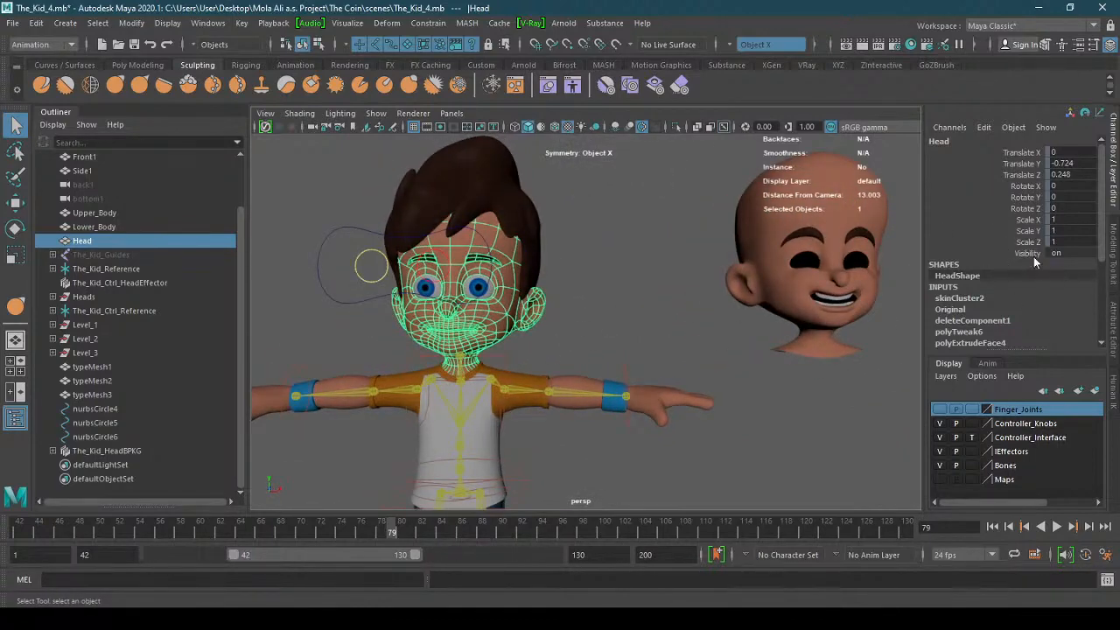
click(639, 312)
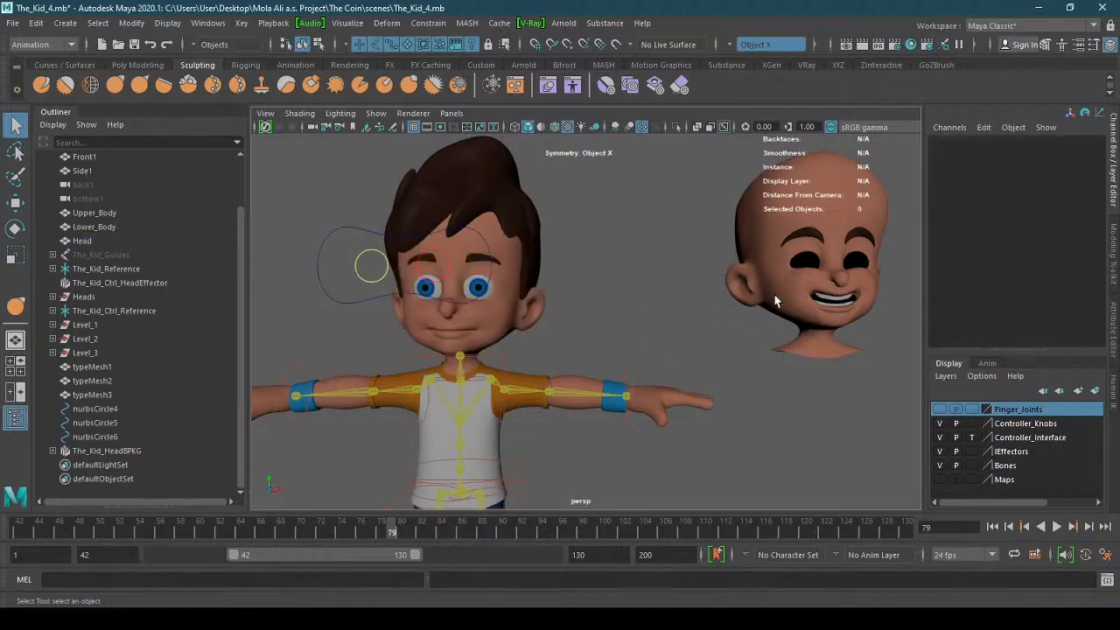
alt+middle_drag(601, 305, 652, 303)
alt+drag(652, 302, 624, 344)
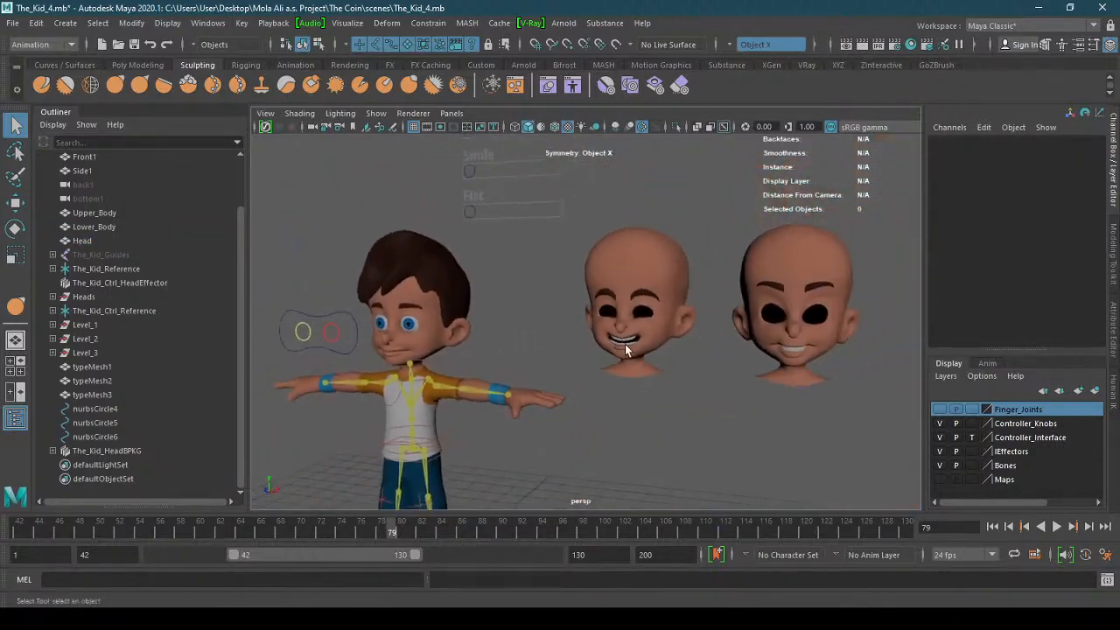
- Select the Cheeky and Smile heads followed by the character's Head, switch to the Rigging menu set and open the Shape Editor
click(797, 244)
shift+click(648, 259)
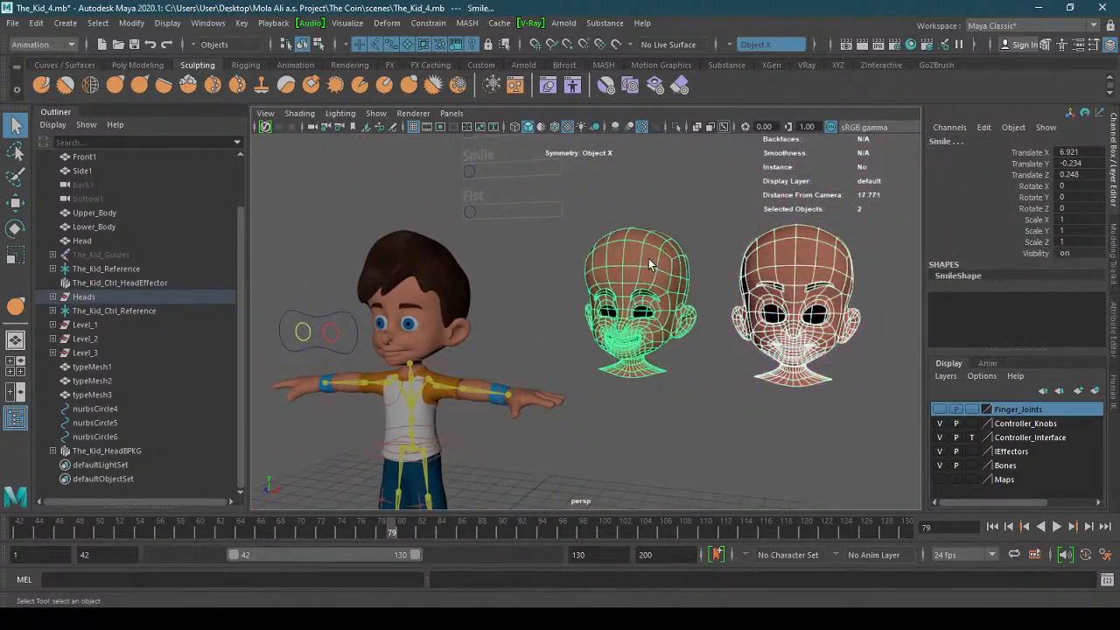
shift+click(428, 340)
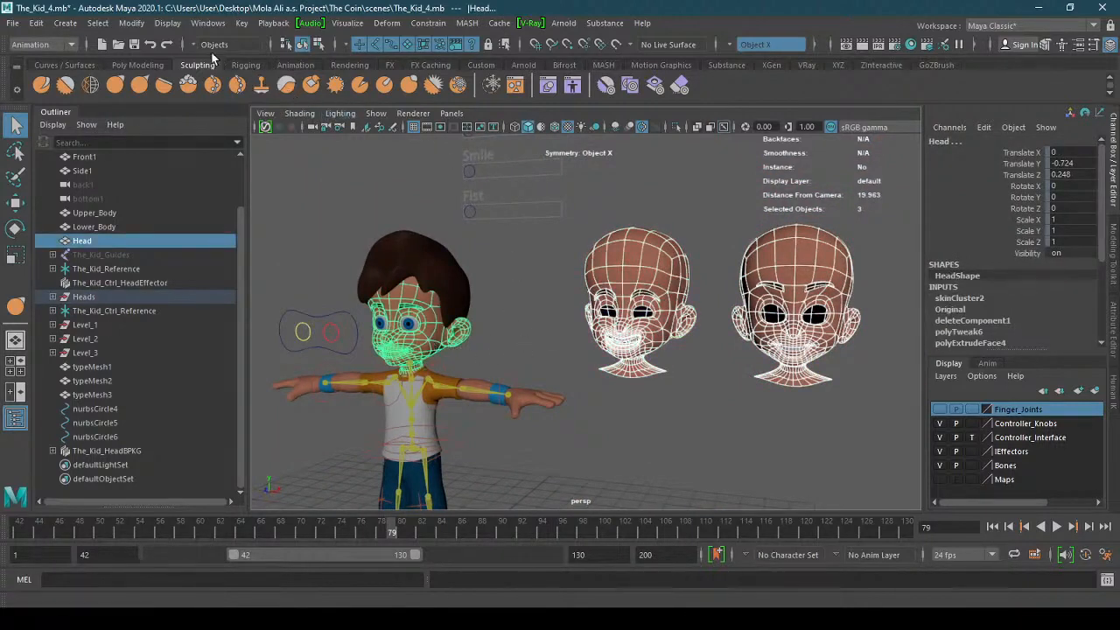
click(44, 49)
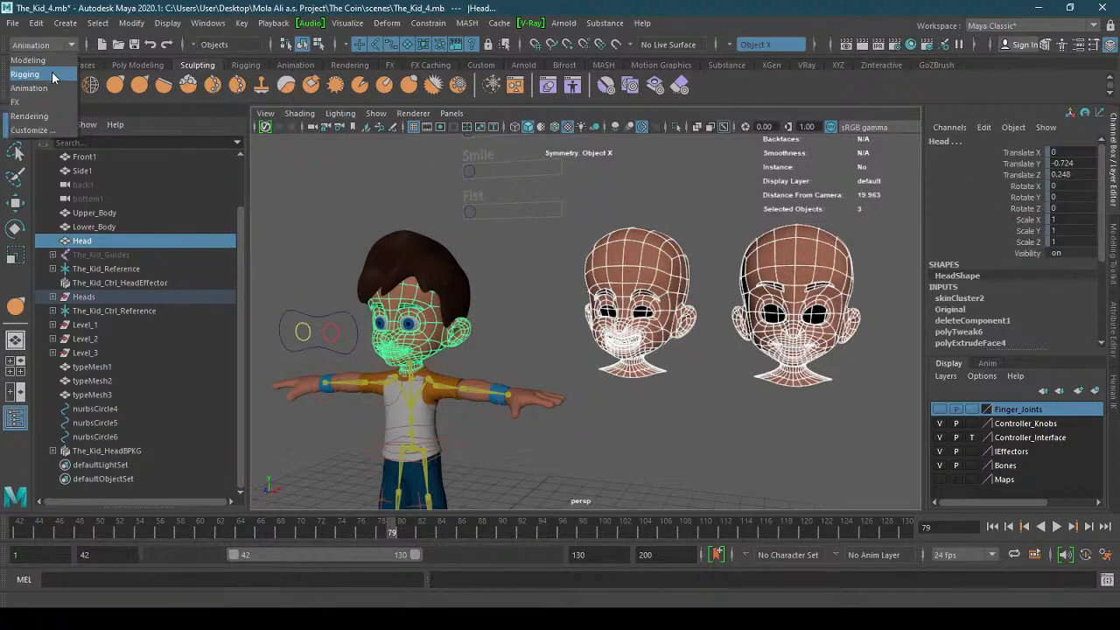
click(52, 70)
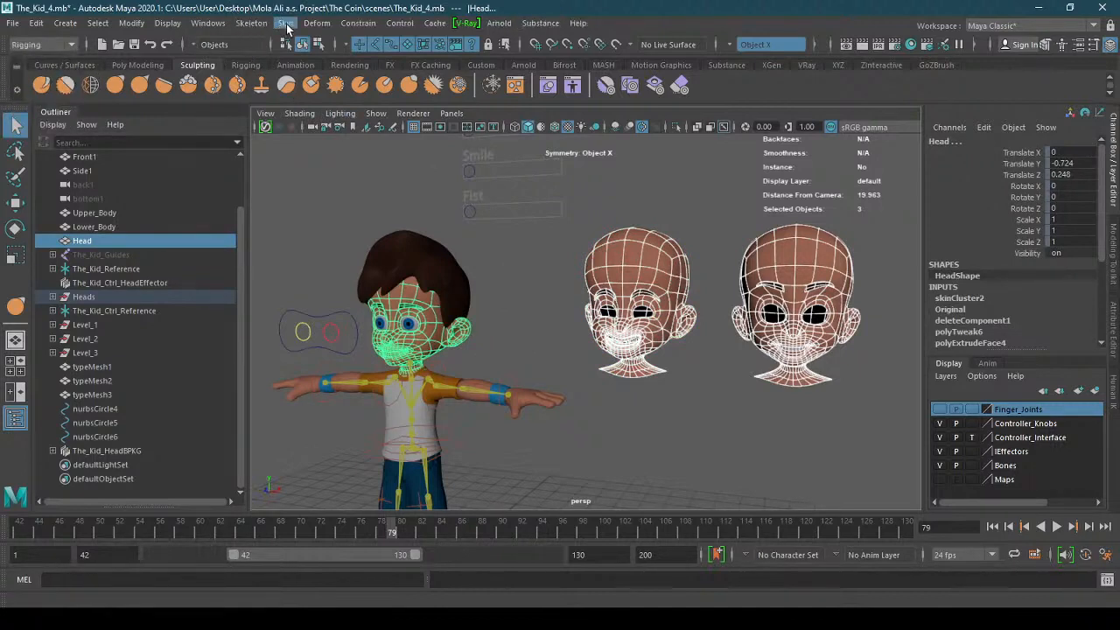
click(286, 26)
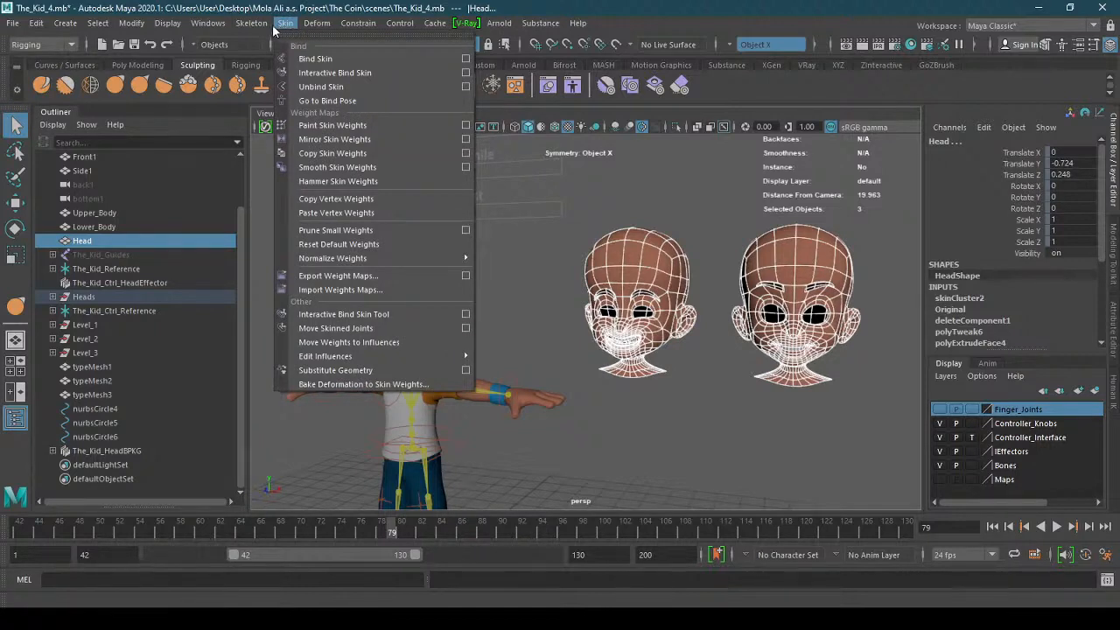
mouse_move(264, 29)
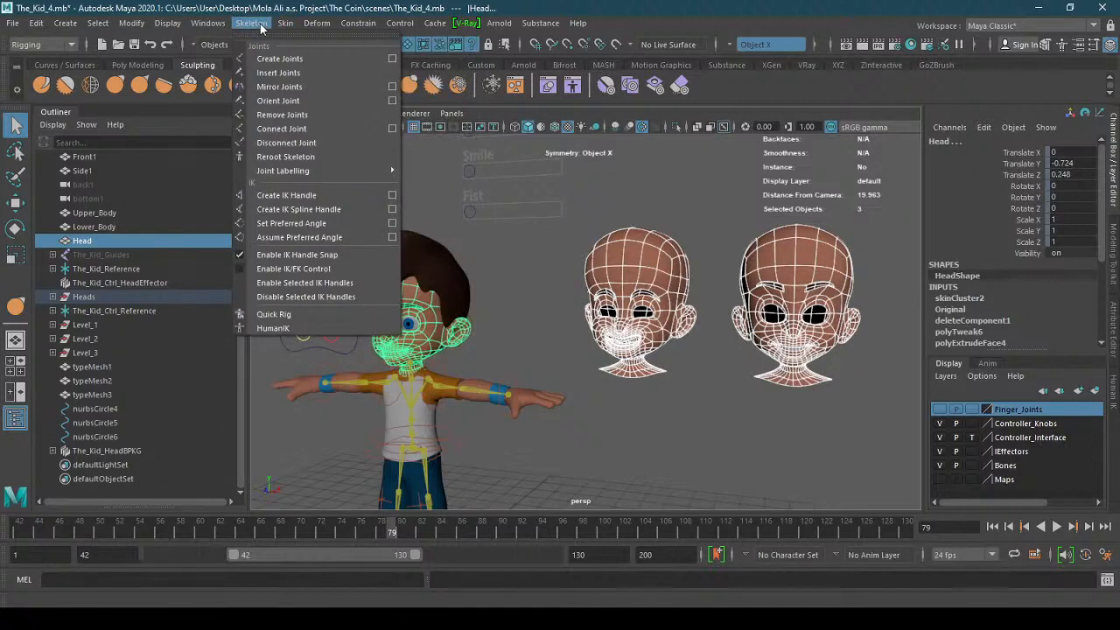
mouse_move(225, 29)
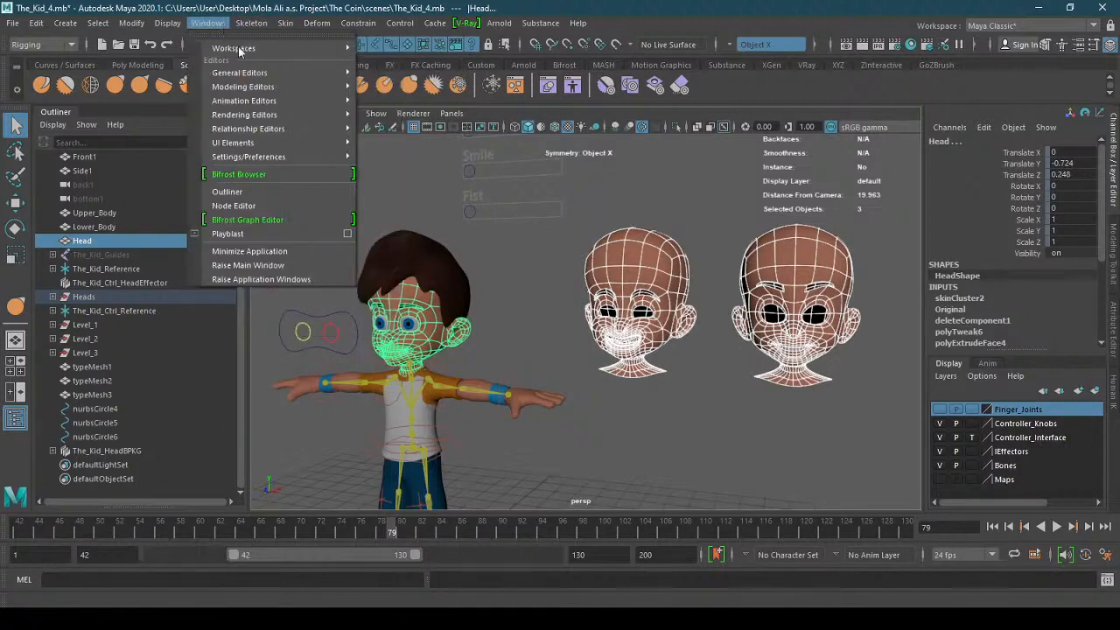
mouse_move(291, 102)
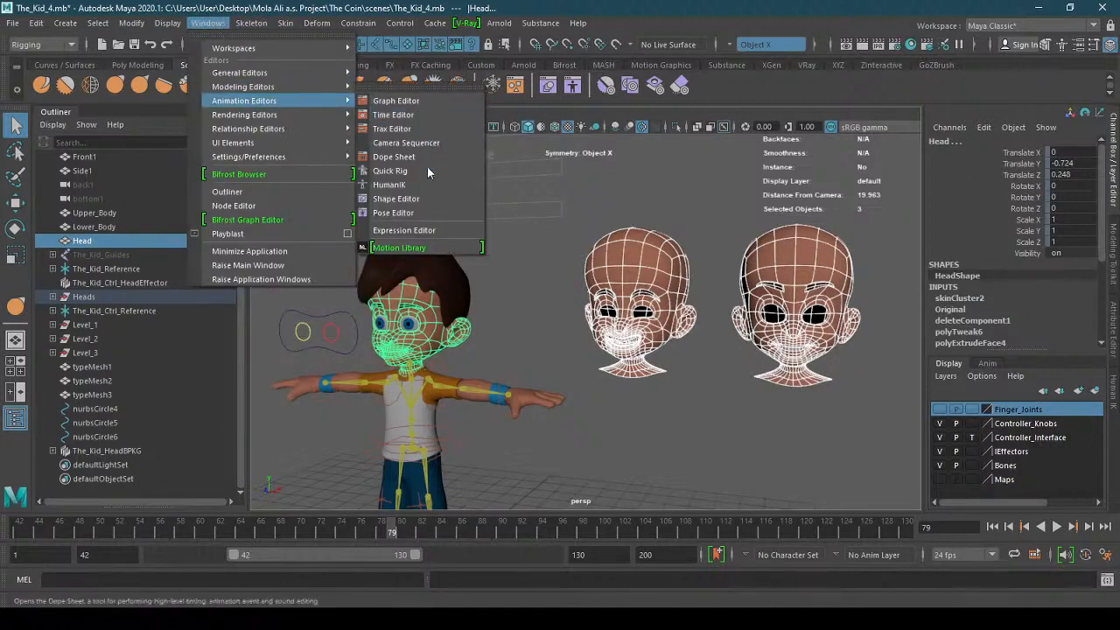
click(423, 198)
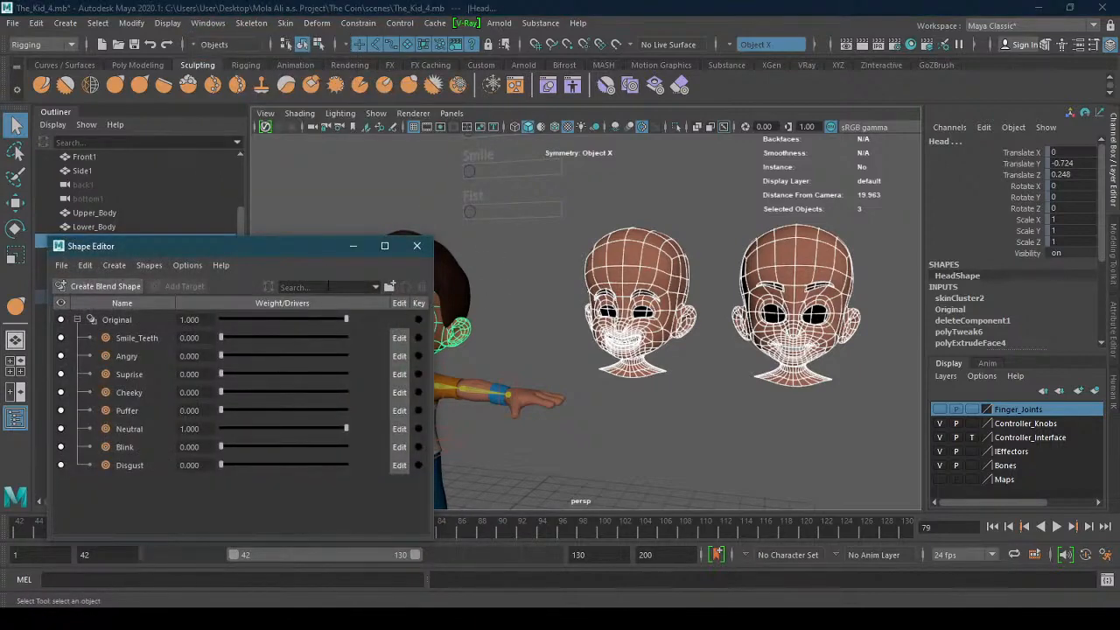
- Try deleting the entire Original blend shape from the character's Head
click(121, 320)
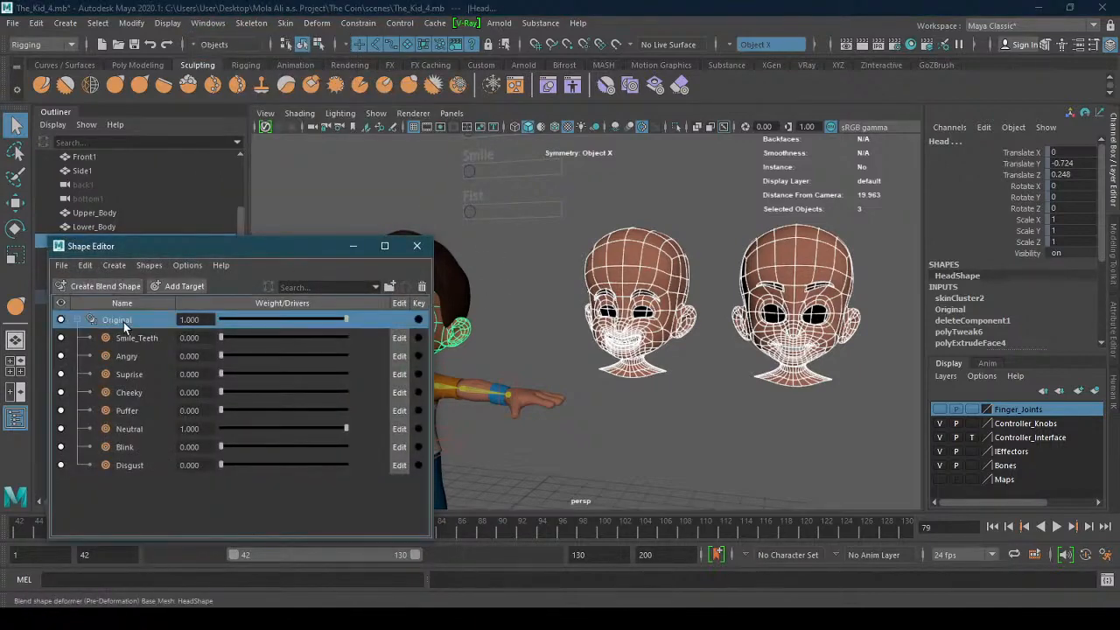
click(424, 287)
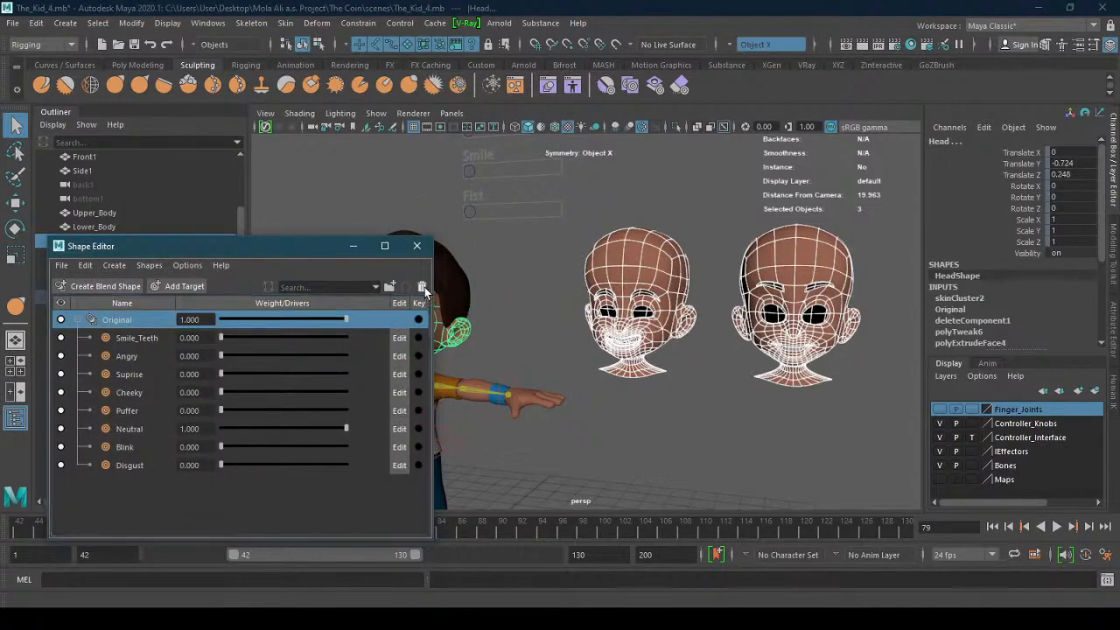
drag(294, 248, 284, 287)
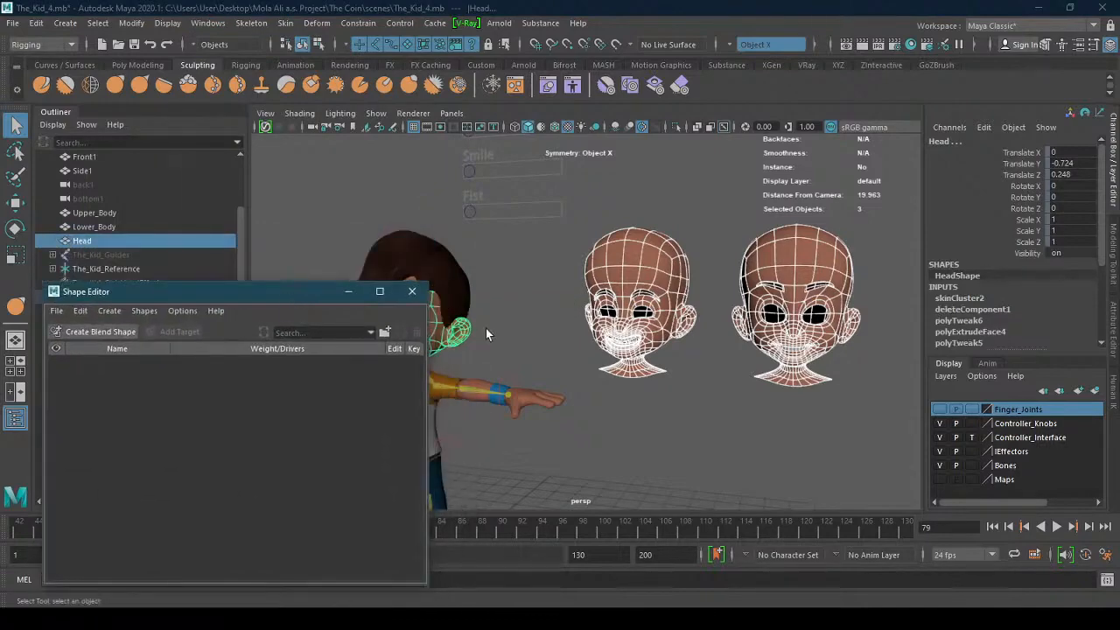
- Examine the character's mouth and teeth up close without the Original blend shape
alt+middle_drag(487, 331, 645, 290)
alt+right_drag(645, 290, 847, 238)
alt+middle_drag(595, 294, 700, 303)
alt+drag(700, 303, 761, 303)
alt+middle_drag(761, 303, 804, 292)
alt+right_drag(720, 319, 773, 268)
click(736, 319)
click(793, 289)
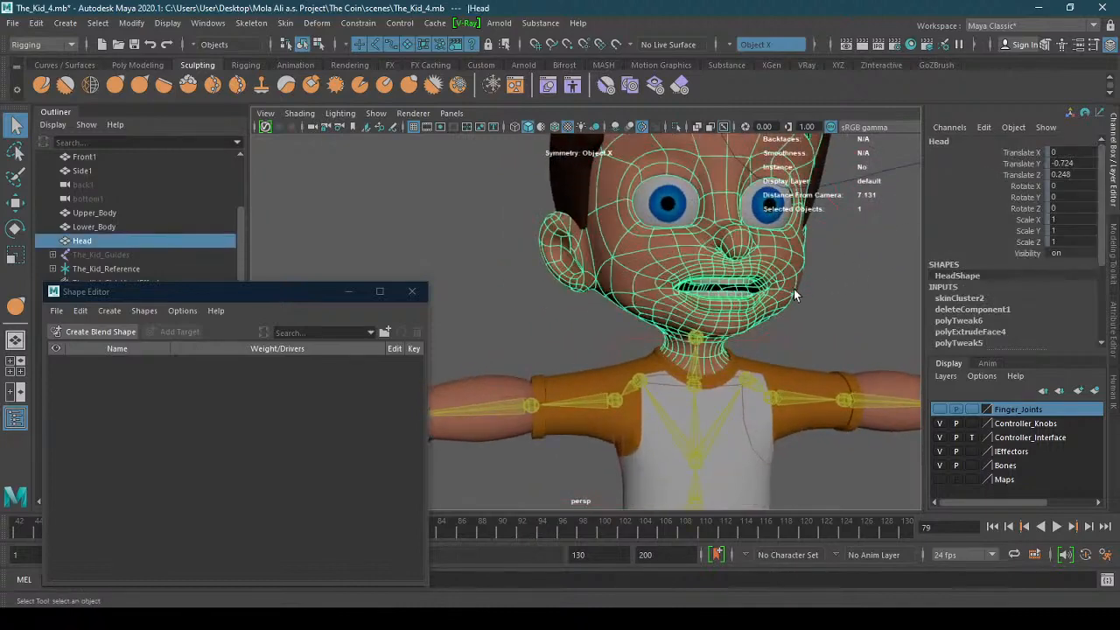
alt+drag(794, 289, 729, 320)
alt+right_drag(729, 320, 794, 282)
- Undo the recent selections and the deletion of the Original blend shape
key(ctrl+z)
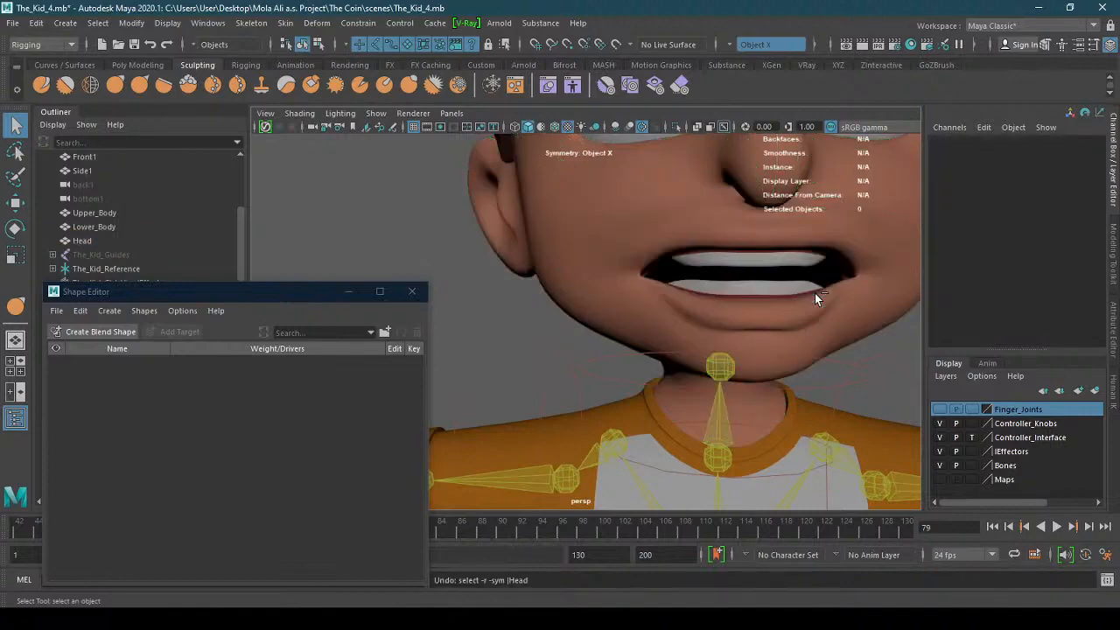
key(ctrl+z)
key(ctrl+z)
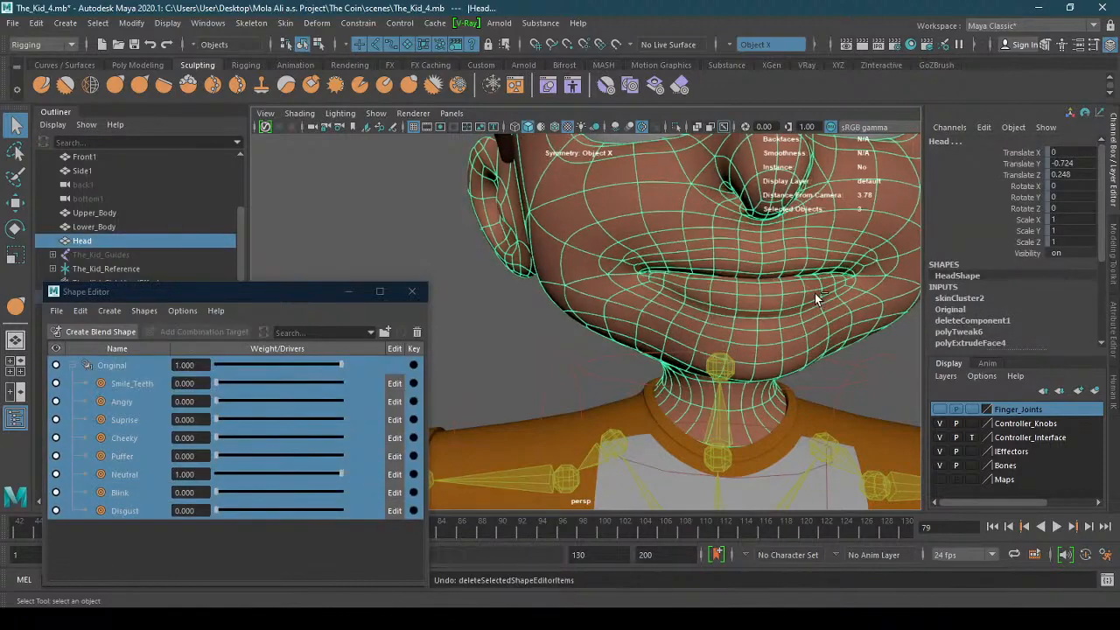
- Try deleting all target shapes under Original, from Smile_Teeth to Disgust, and undo the deletion
click(172, 548)
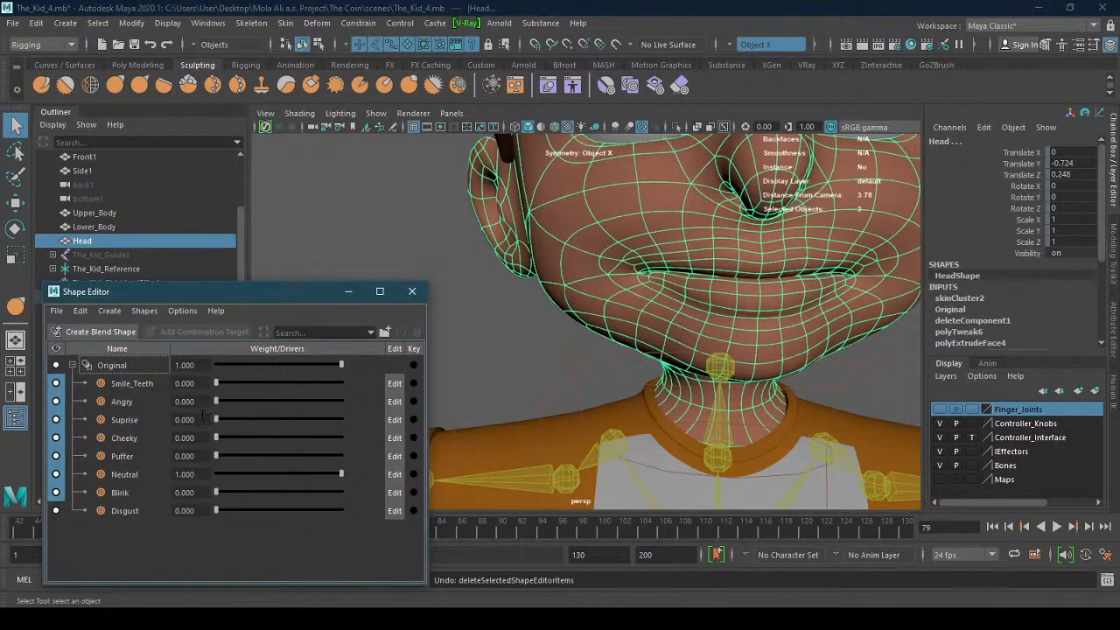
click(125, 367)
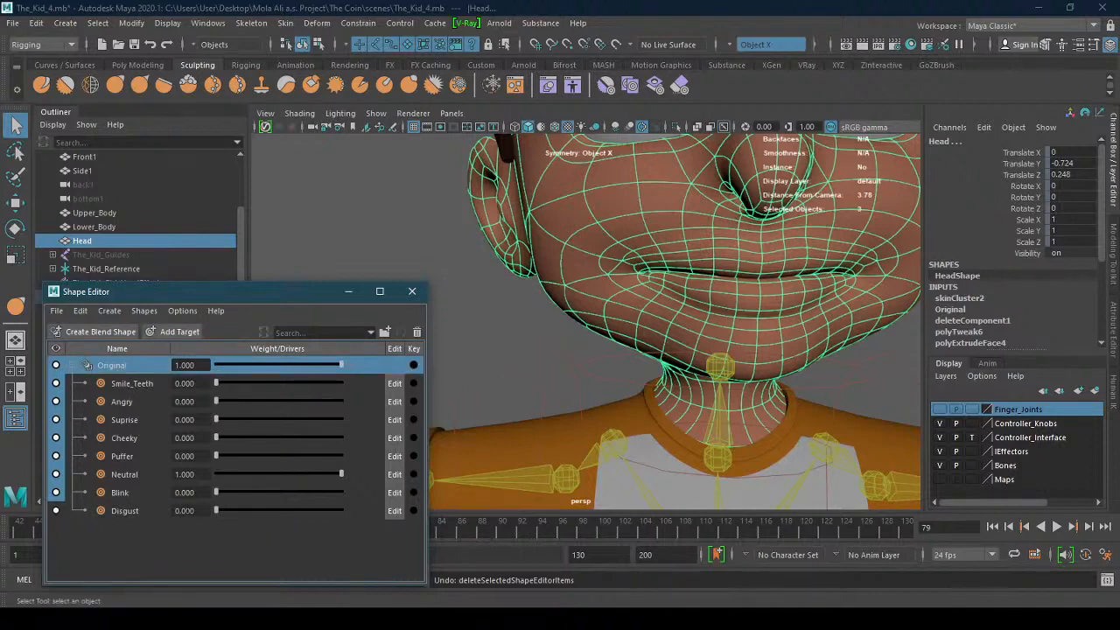
click(147, 384)
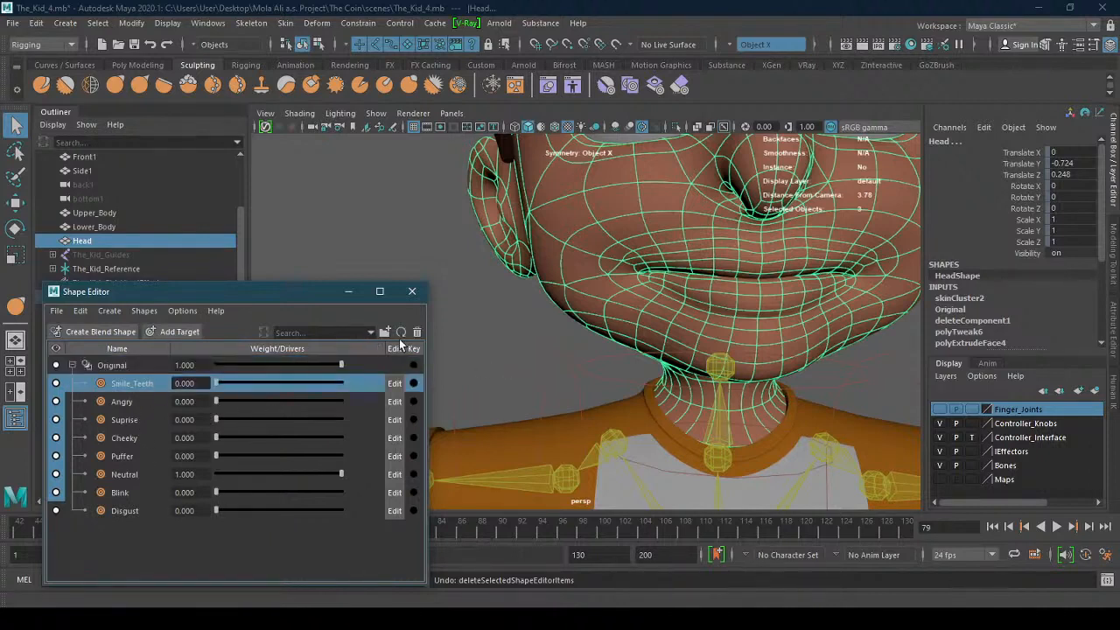
shift+click(131, 511)
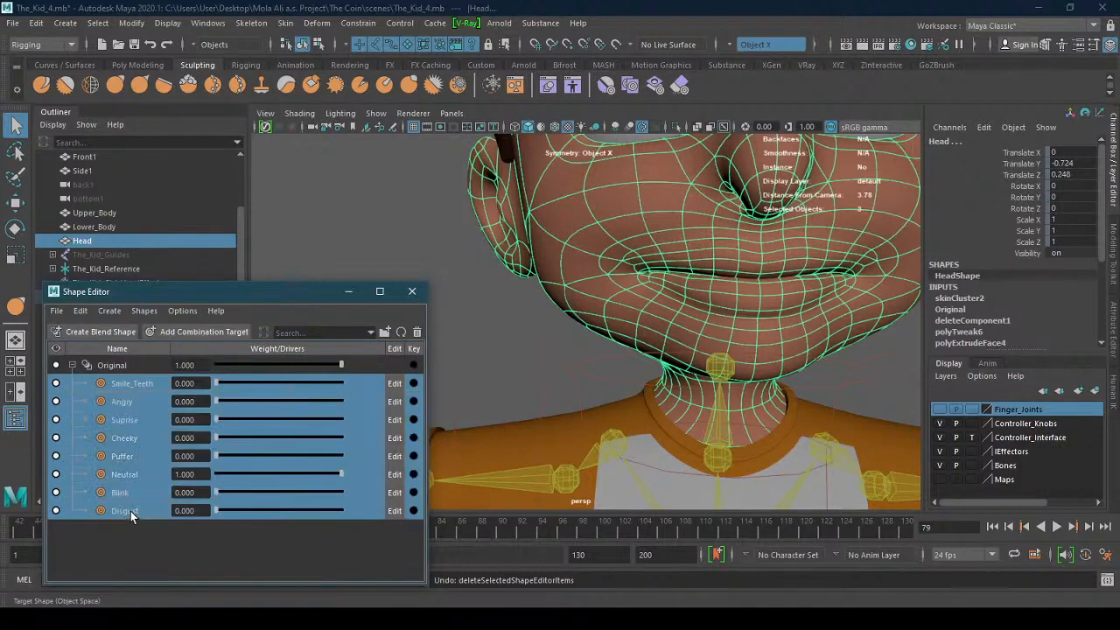
click(417, 332)
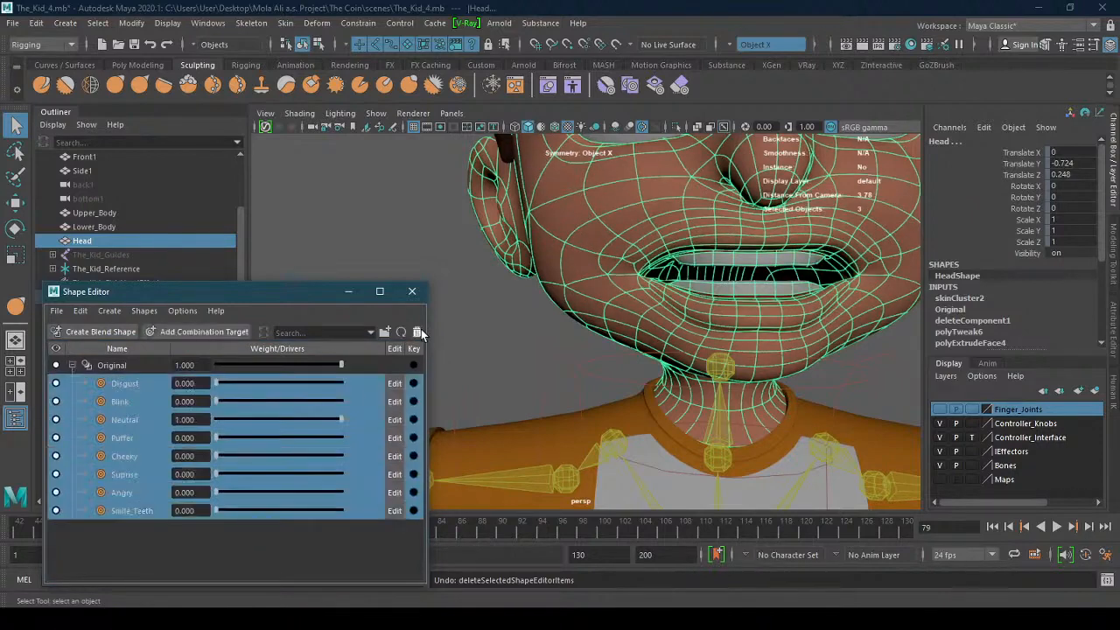
click(136, 570)
- Delete the Disgust, Blink, Puffer, Cheeky, Suprise, Angry and Smile_Teeth targets from Original, keeping only Neutral
click(141, 383)
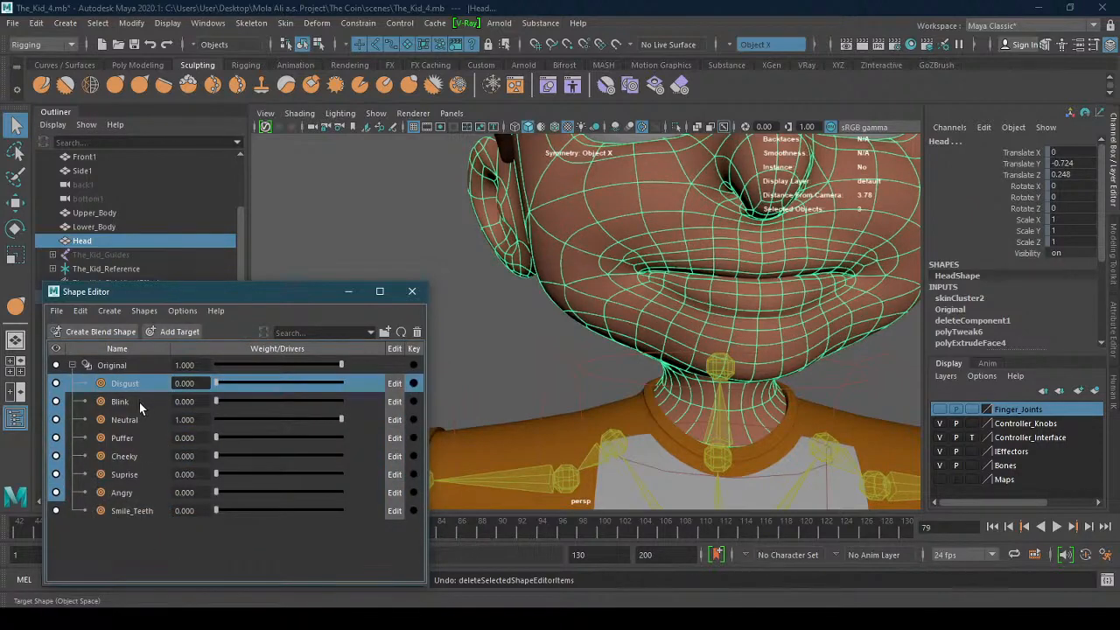
ctrl+click(139, 403)
ctrl+click(138, 438)
ctrl+click(138, 456)
ctrl+click(137, 474)
ctrl+click(138, 493)
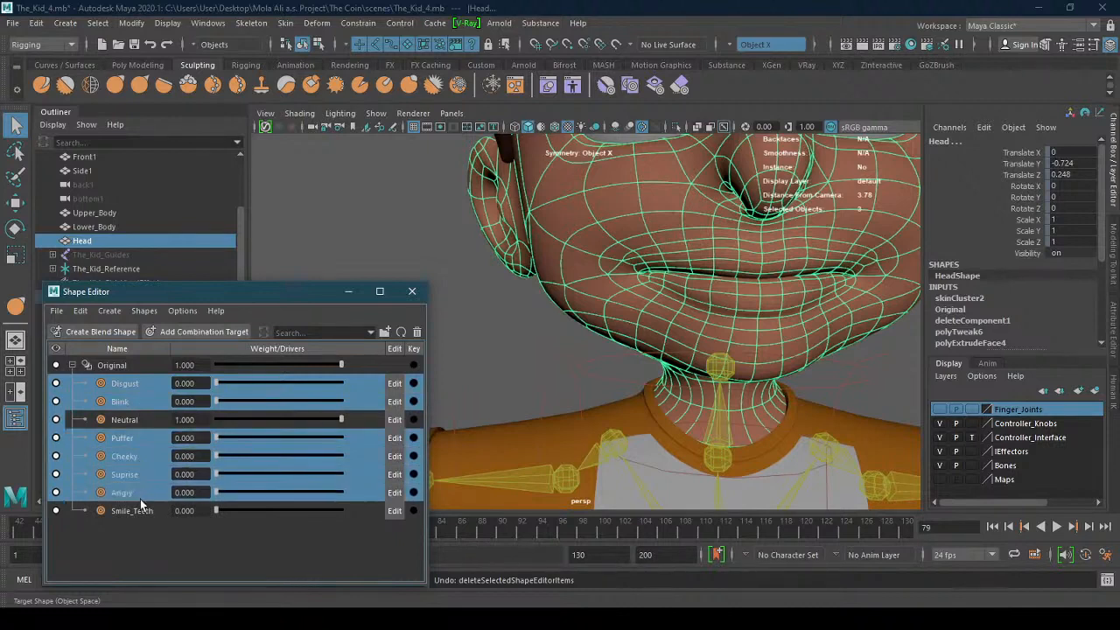
ctrl+click(138, 511)
click(417, 331)
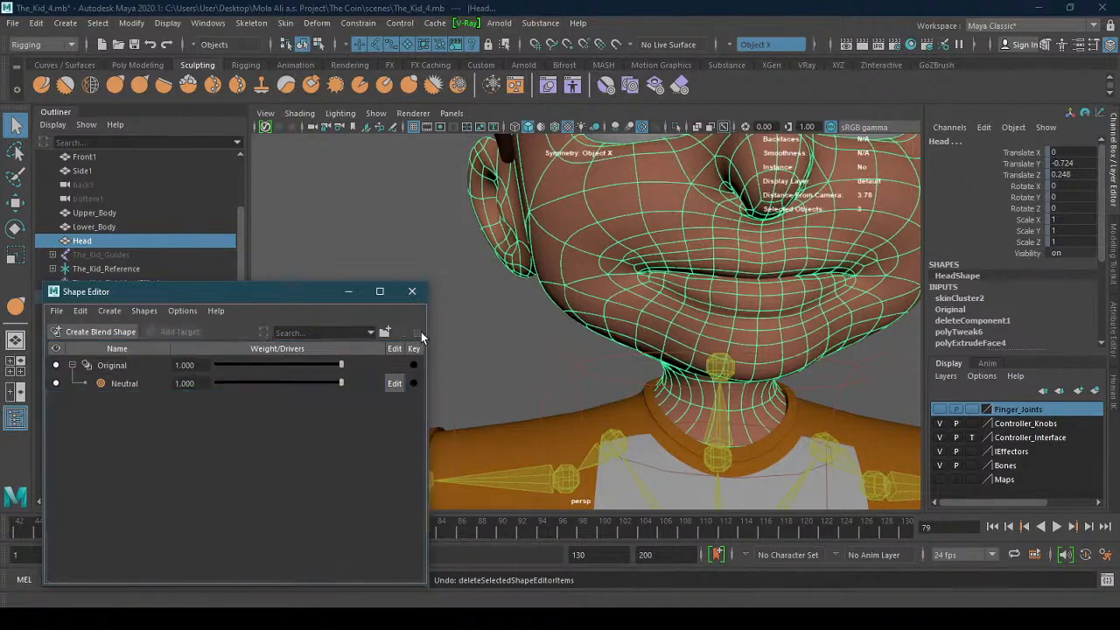
click(131, 368)
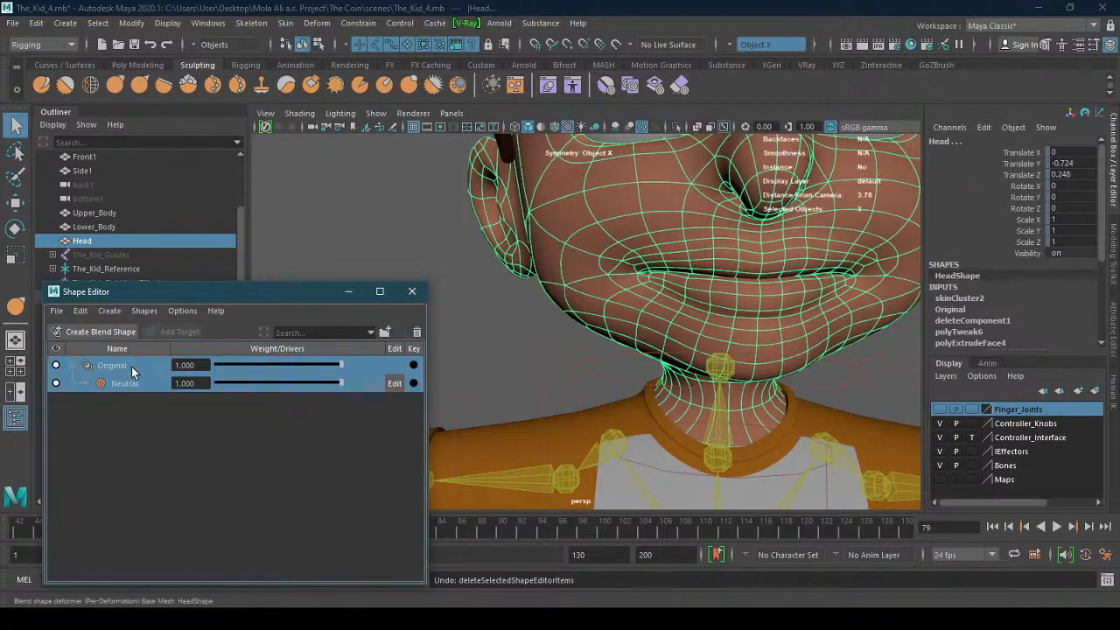
click(75, 312)
mouse_move(99, 317)
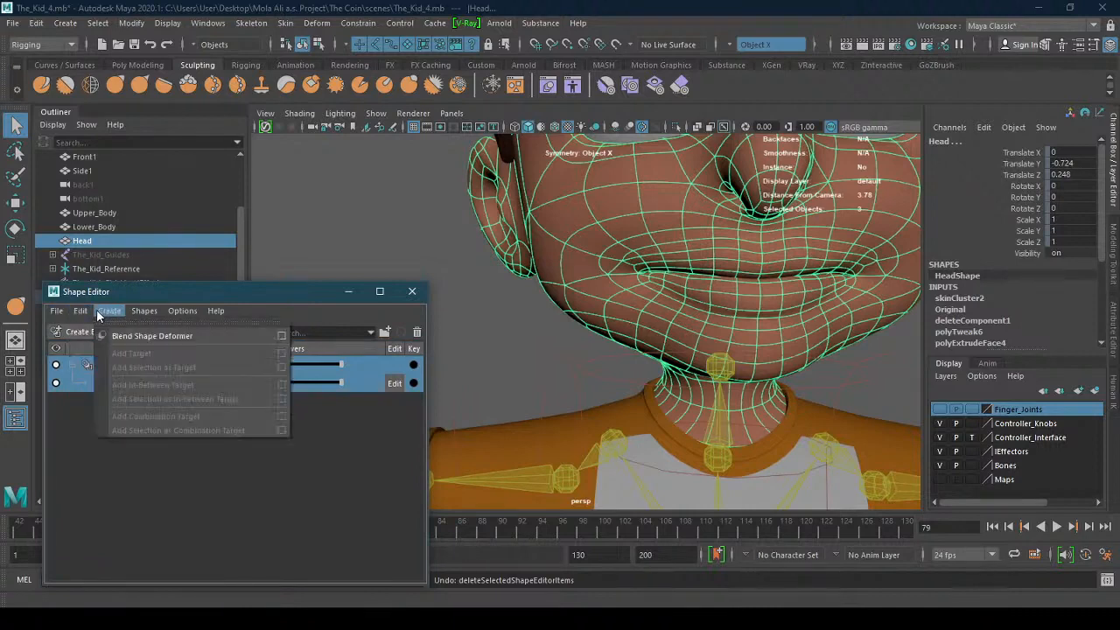
mouse_move(172, 316)
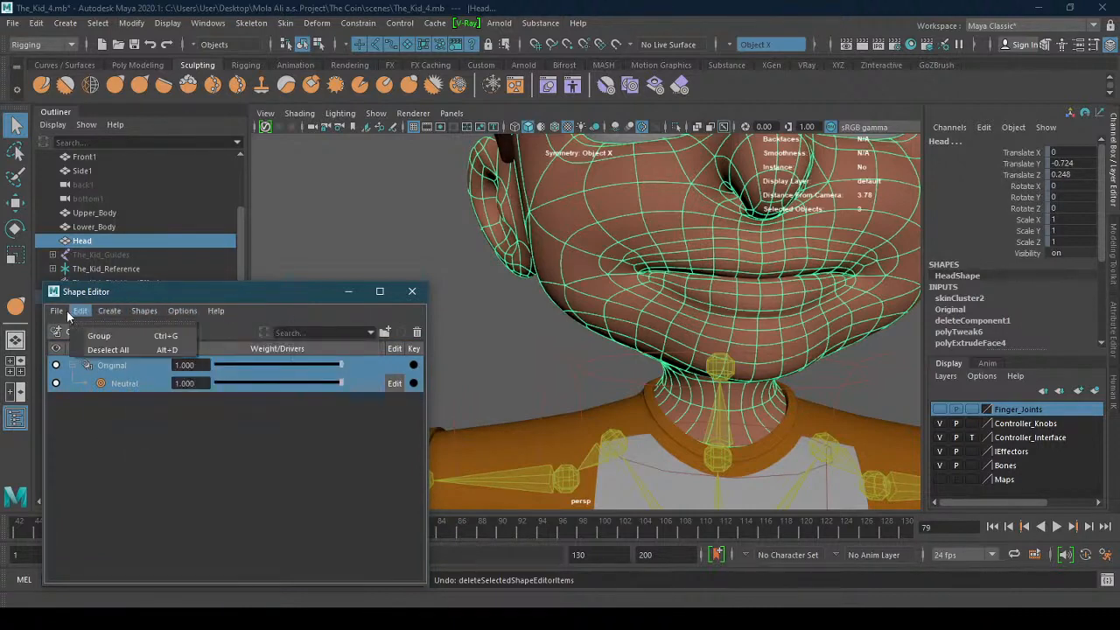
mouse_move(59, 314)
click(195, 430)
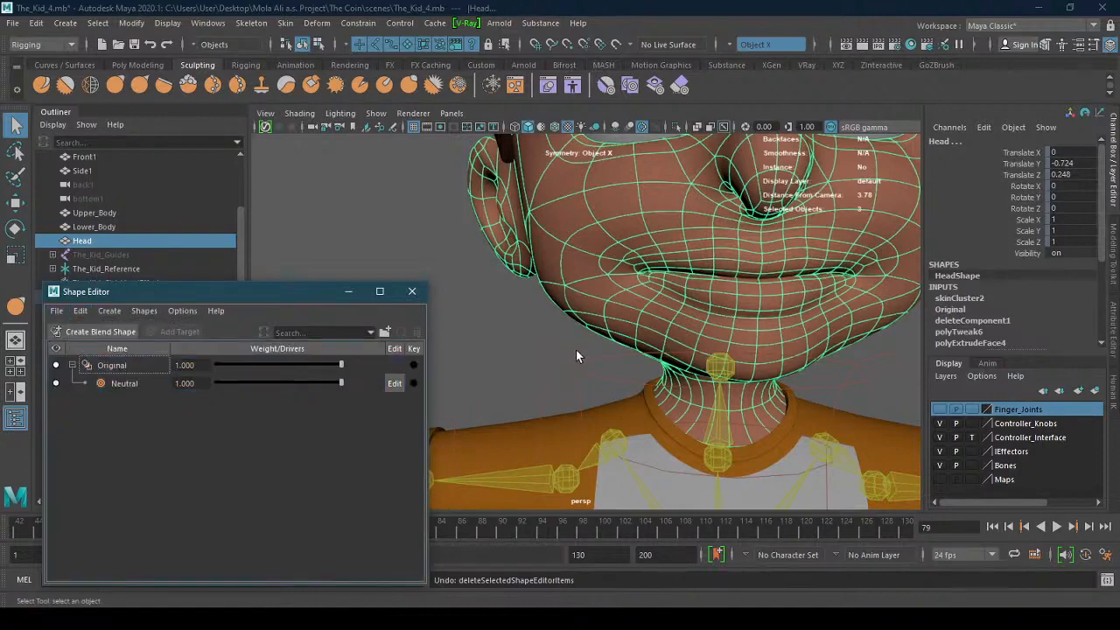
- Delete the Original blend shape, together with its Neutral target
click(512, 352)
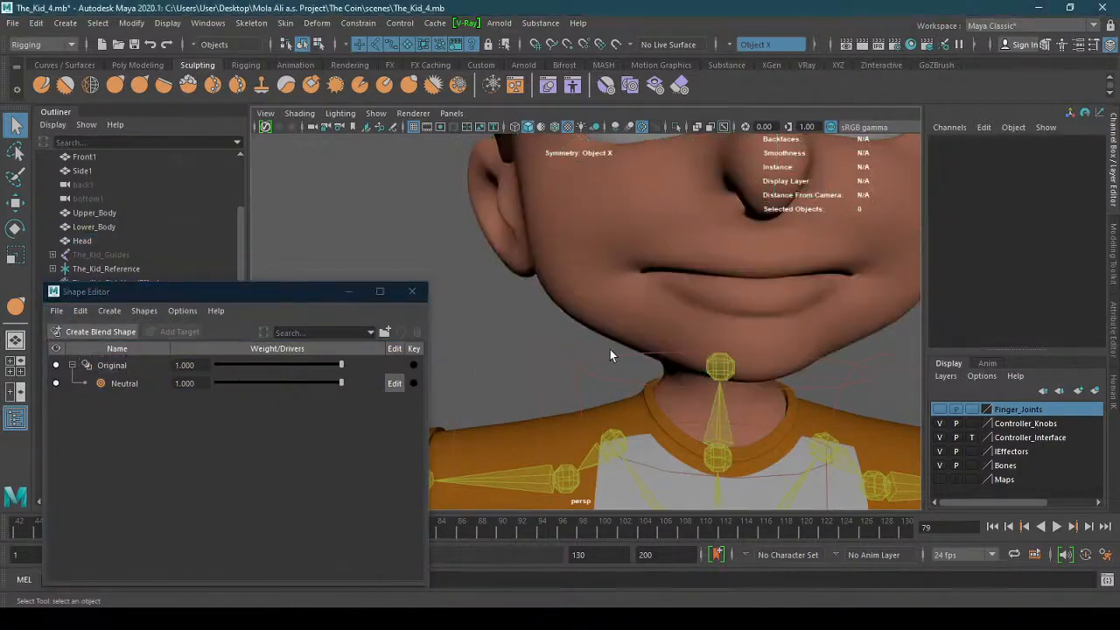
alt+right_drag(610, 350, 363, 391)
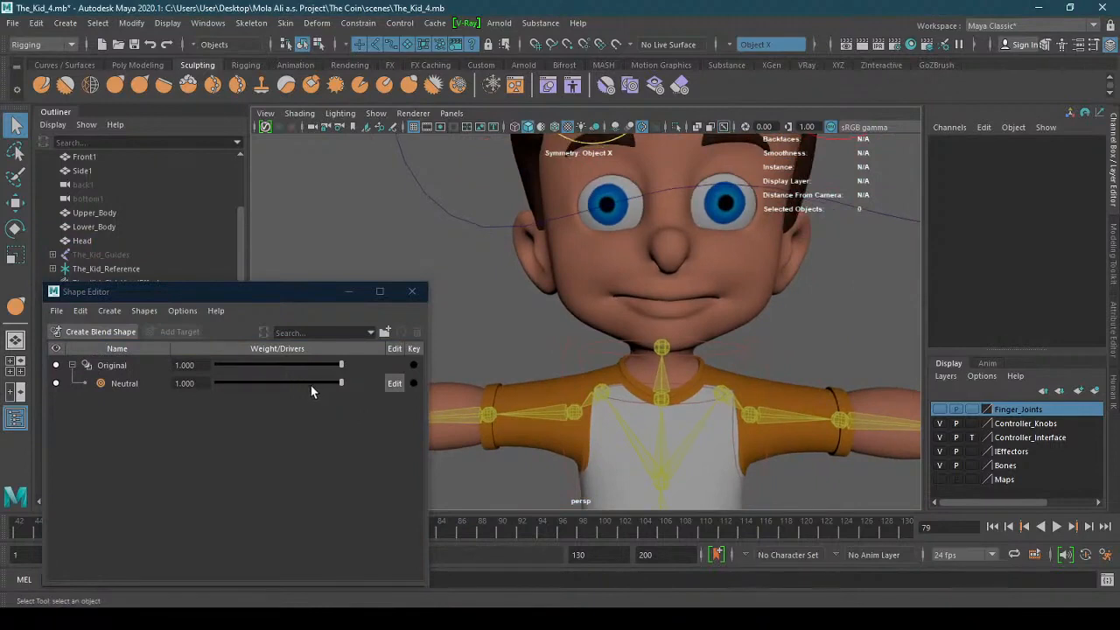
click(136, 381)
click(134, 365)
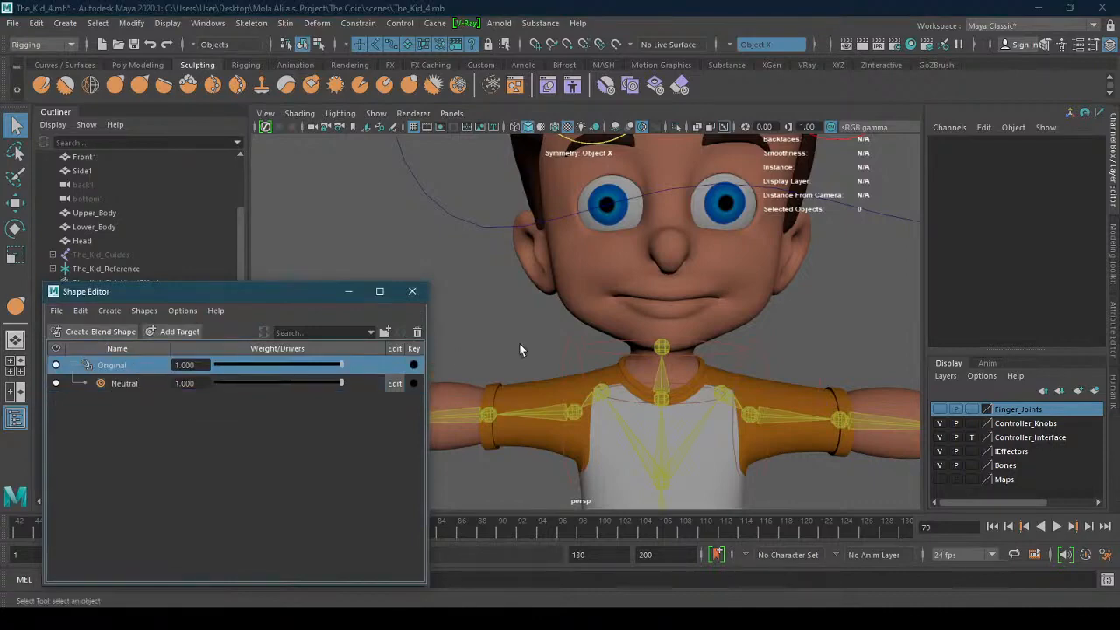
click(418, 331)
- Try to sculpt the mouth area of the character's Head mesh with the Grab tool
click(592, 315)
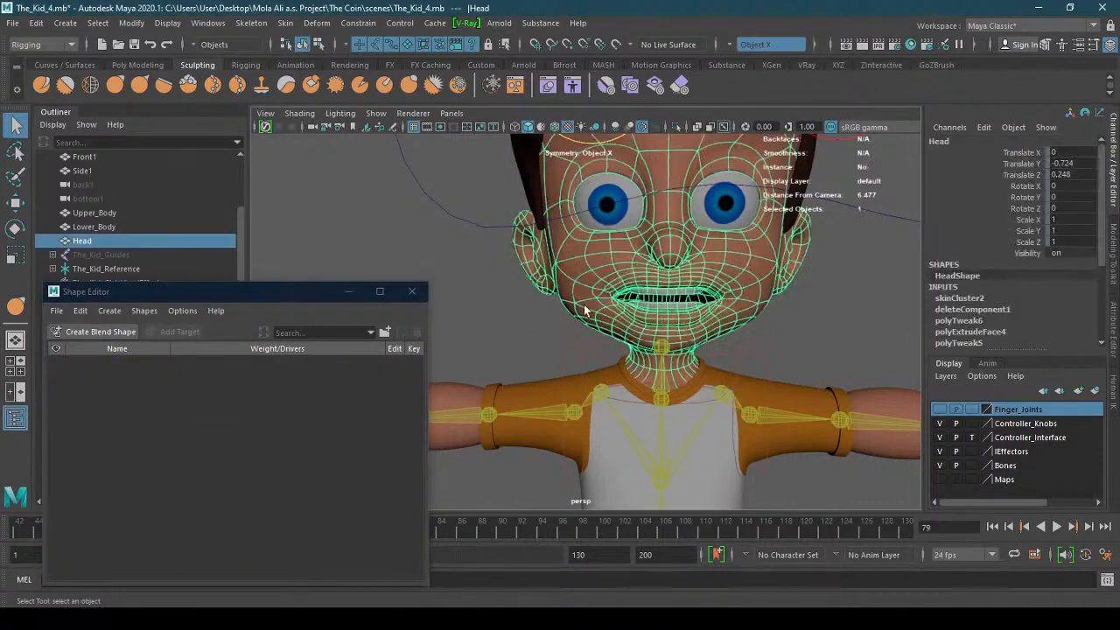
scroll(665, 315, up, 5)
scroll(736, 317, up, 1)
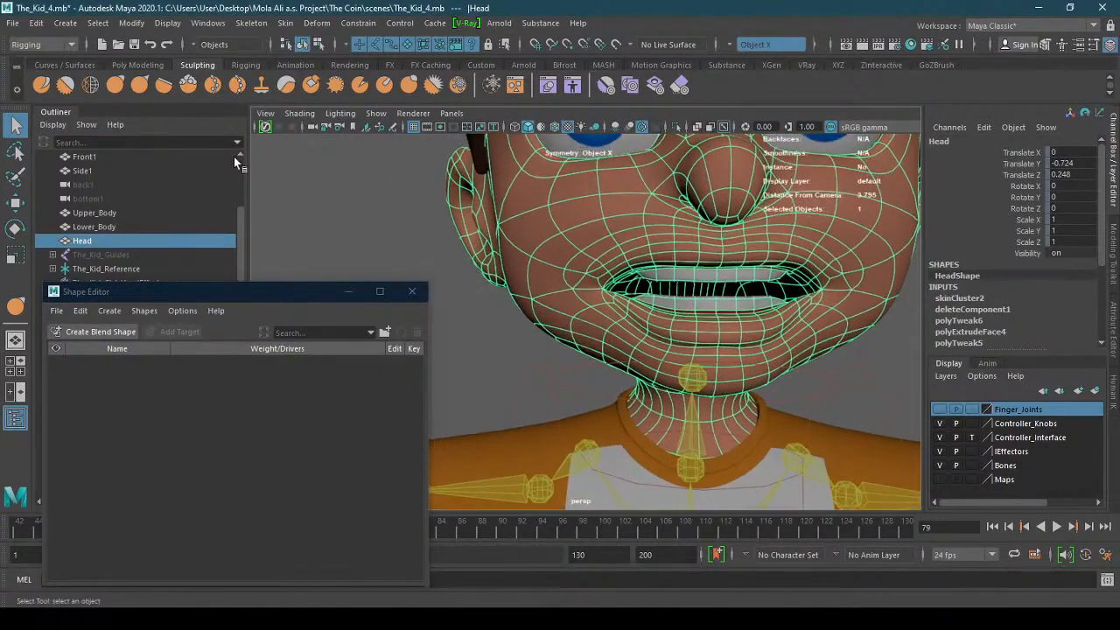
click(115, 85)
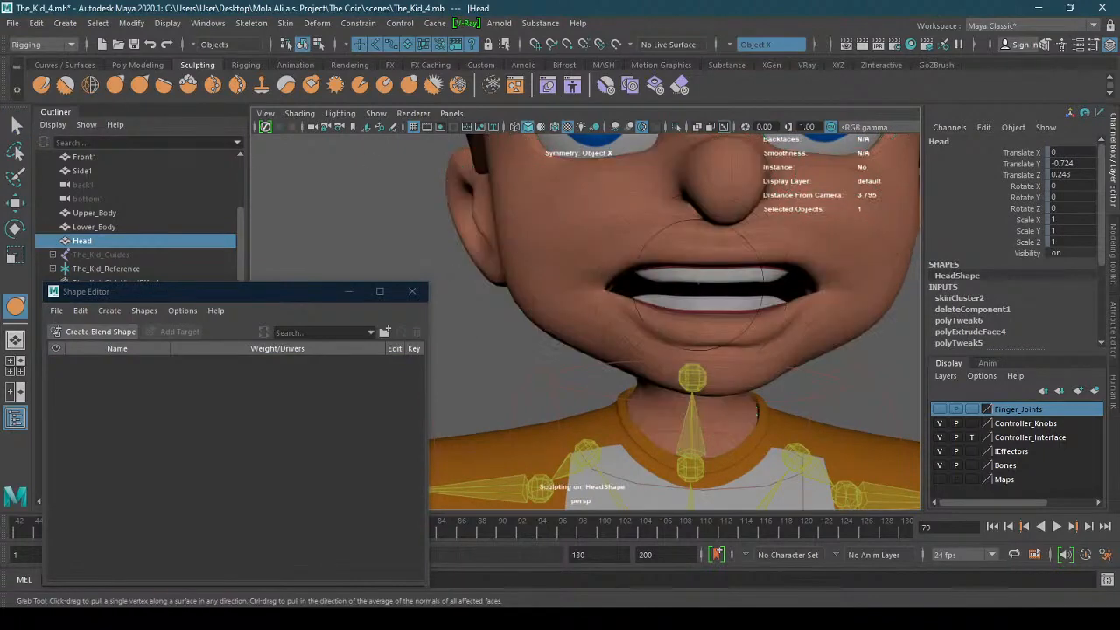
scroll(757, 316, up, 5)
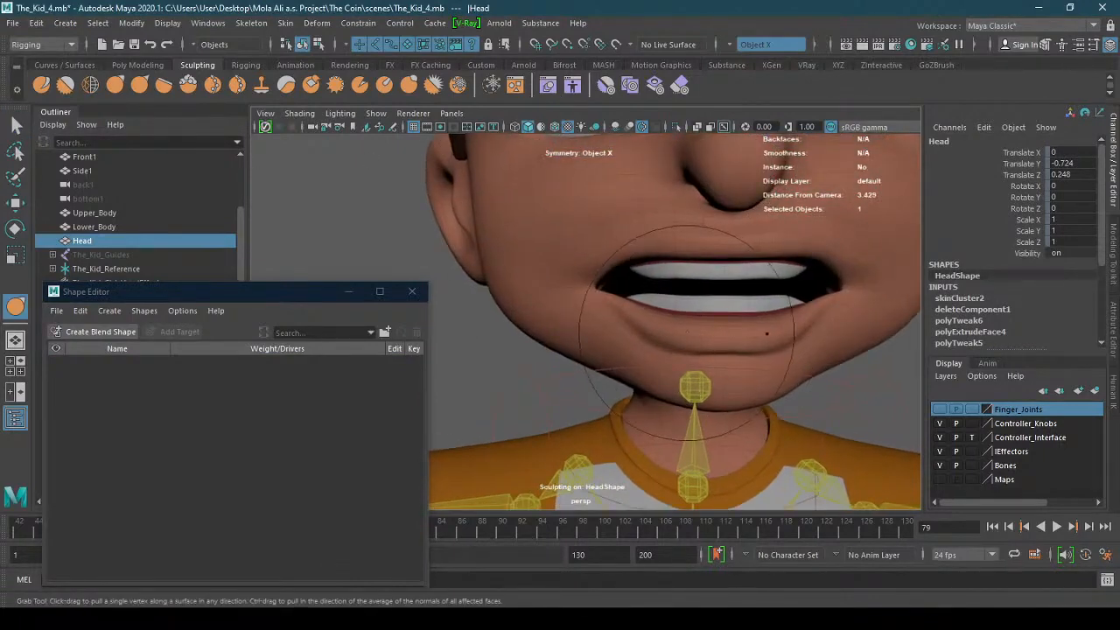
click(751, 325)
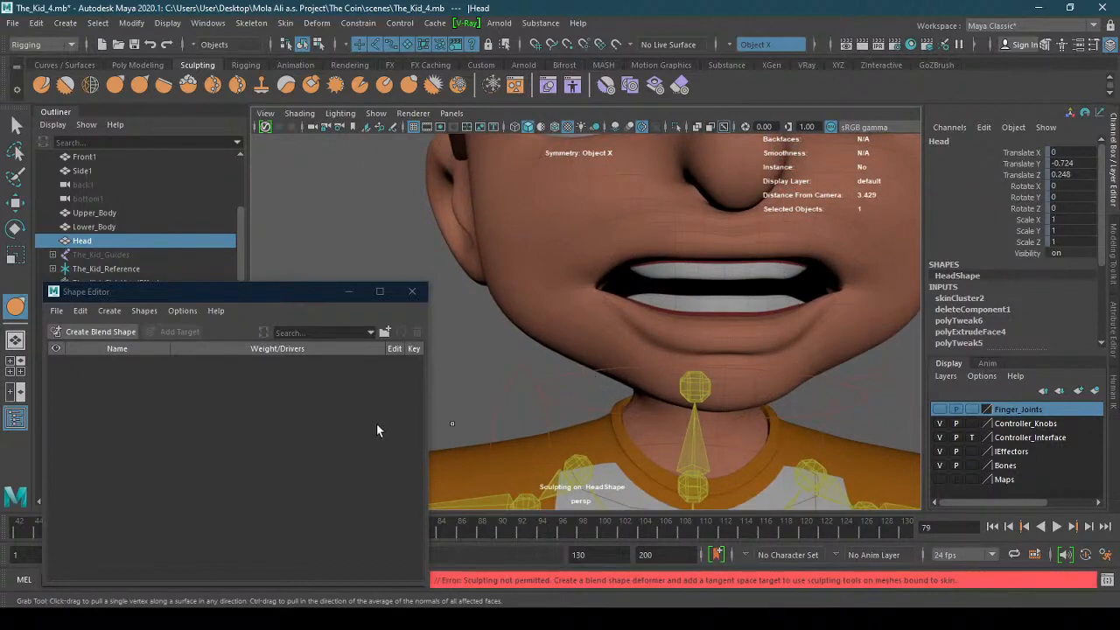
- Undo the sculpt attempt and the deletion of the Original blend shape
key(ctrl+z)
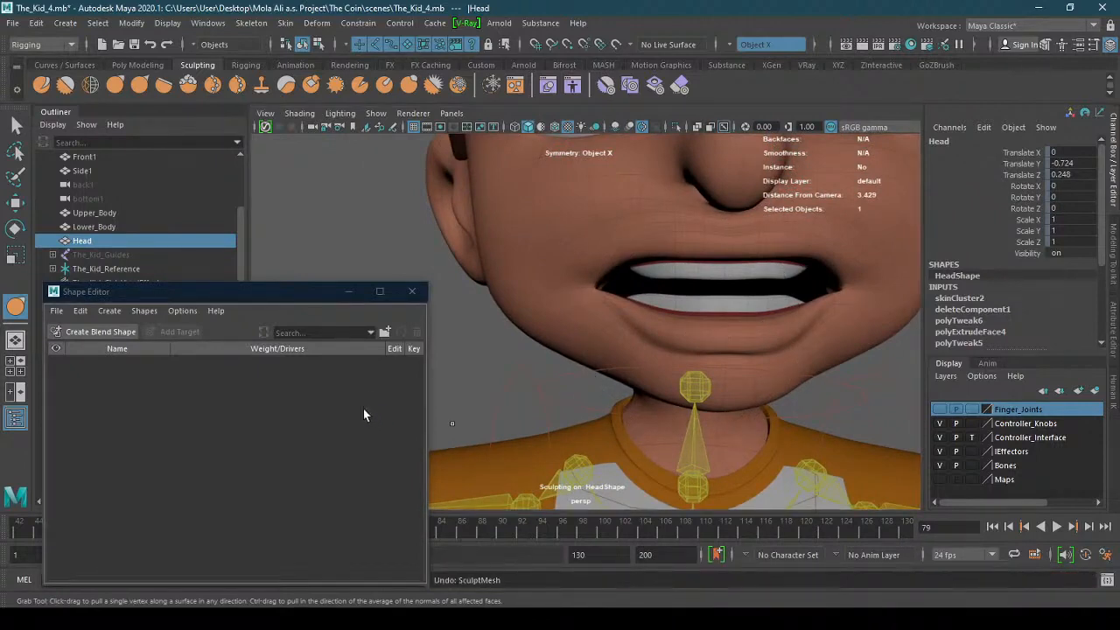
click(153, 45)
click(154, 46)
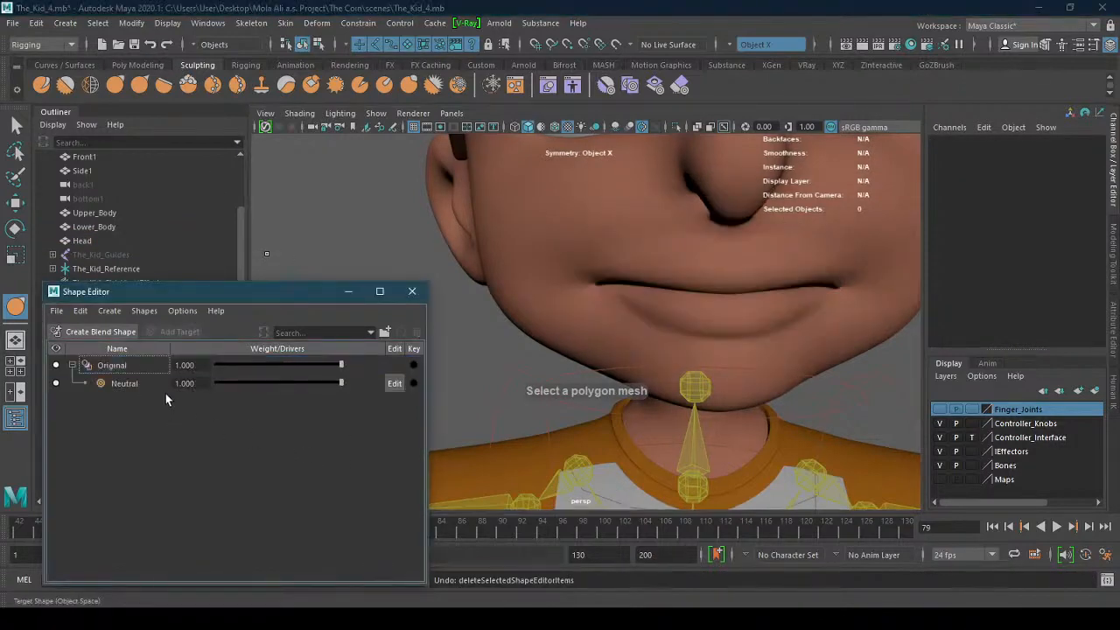
- Switch from the Grab tool to the Move tool and select the character's Head mesh
alt+right_drag(508, 302, 198, 354)
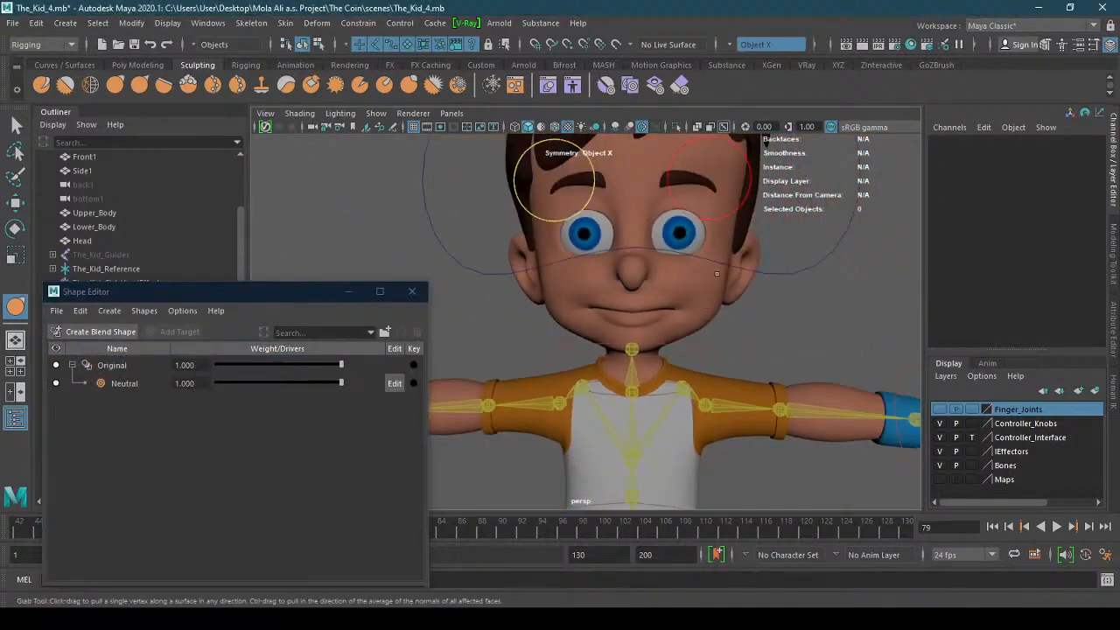
alt+right_drag(810, 287, 720, 302)
alt+middle_drag(720, 303, 623, 325)
alt+right_drag(840, 293, 703, 314)
alt+middle_drag(702, 313, 731, 312)
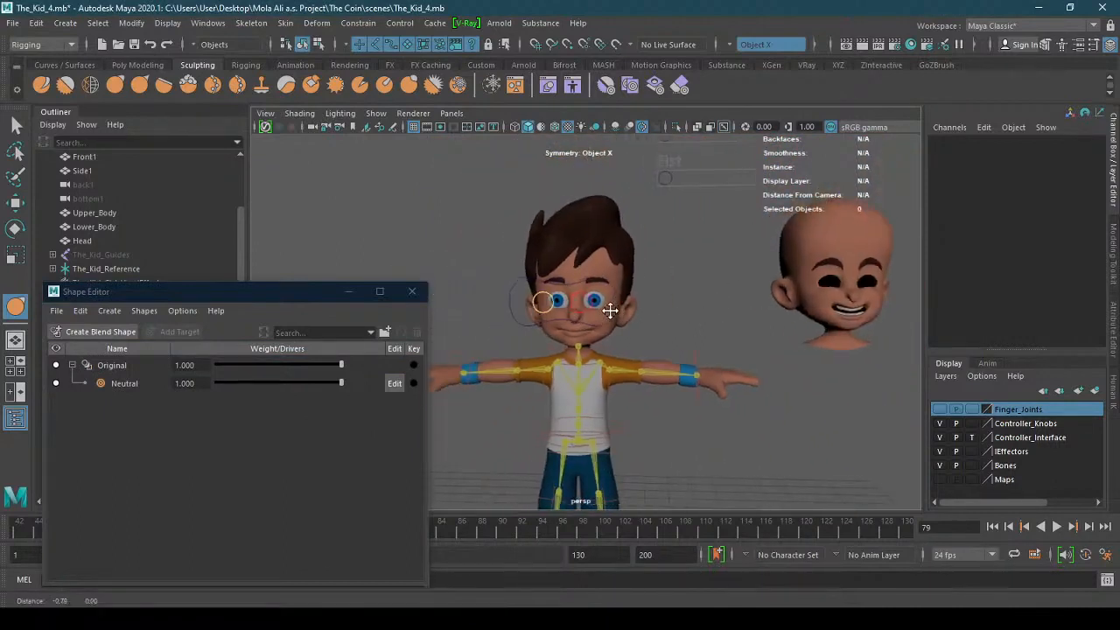
click(15, 202)
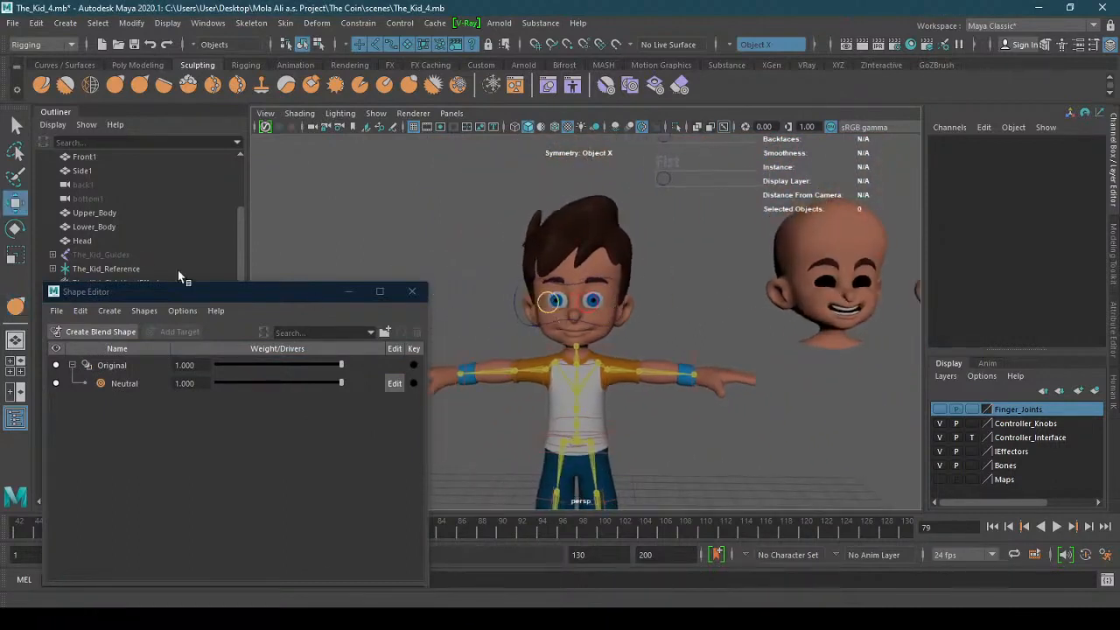
alt+drag(487, 315, 579, 308)
click(527, 330)
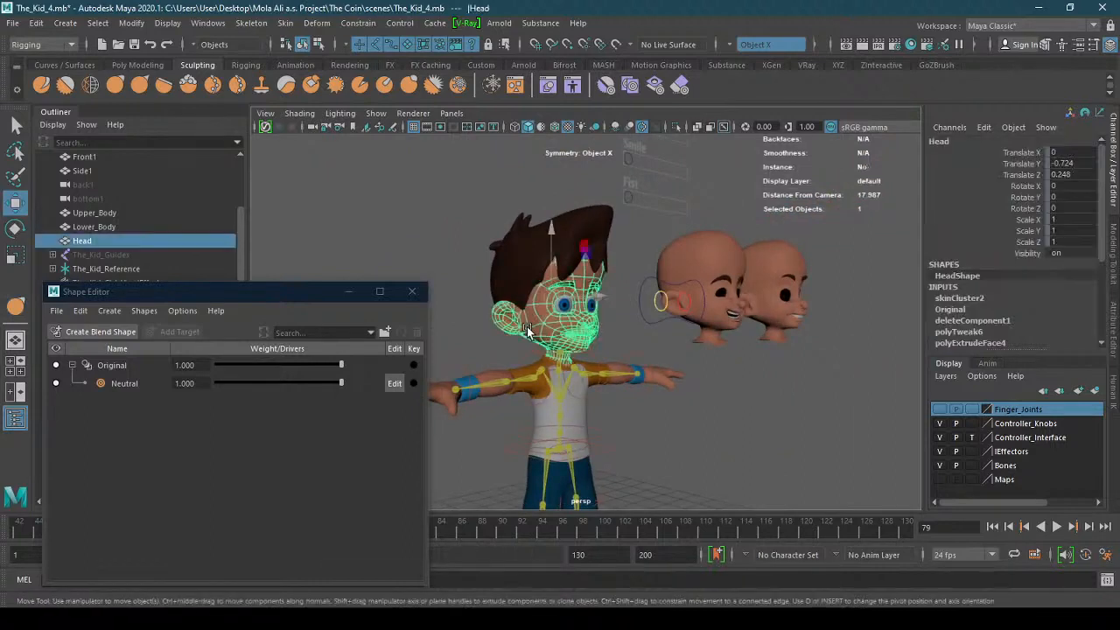
- Collapse the Original blend shape so its Neutral target is hidden in the list
click(122, 393)
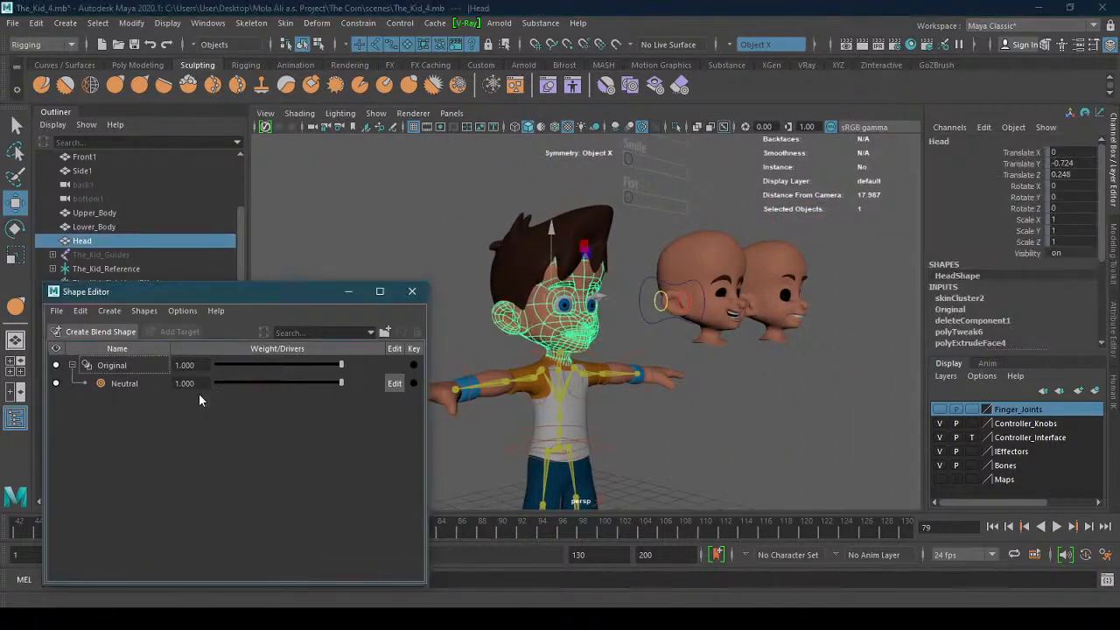
right_click(214, 395)
click(137, 418)
key(Delete)
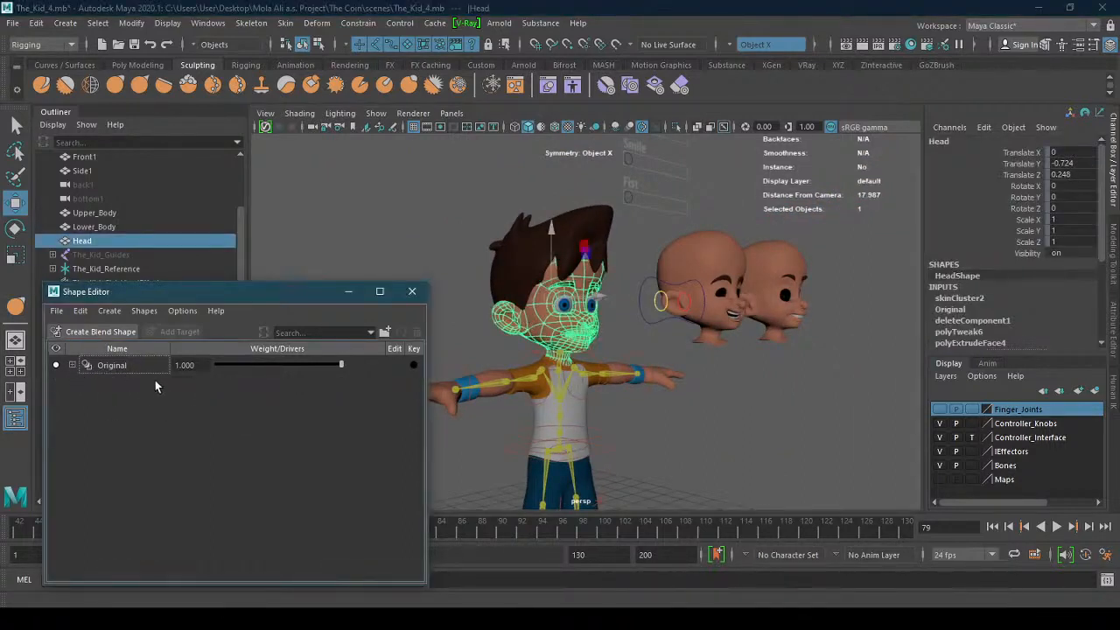
- Create a blend shape on the character's Head mesh with the Cheeky and Smile heads as targets
scroll(541, 364, up, 3)
click(528, 336)
scroll(710, 325, up, 5)
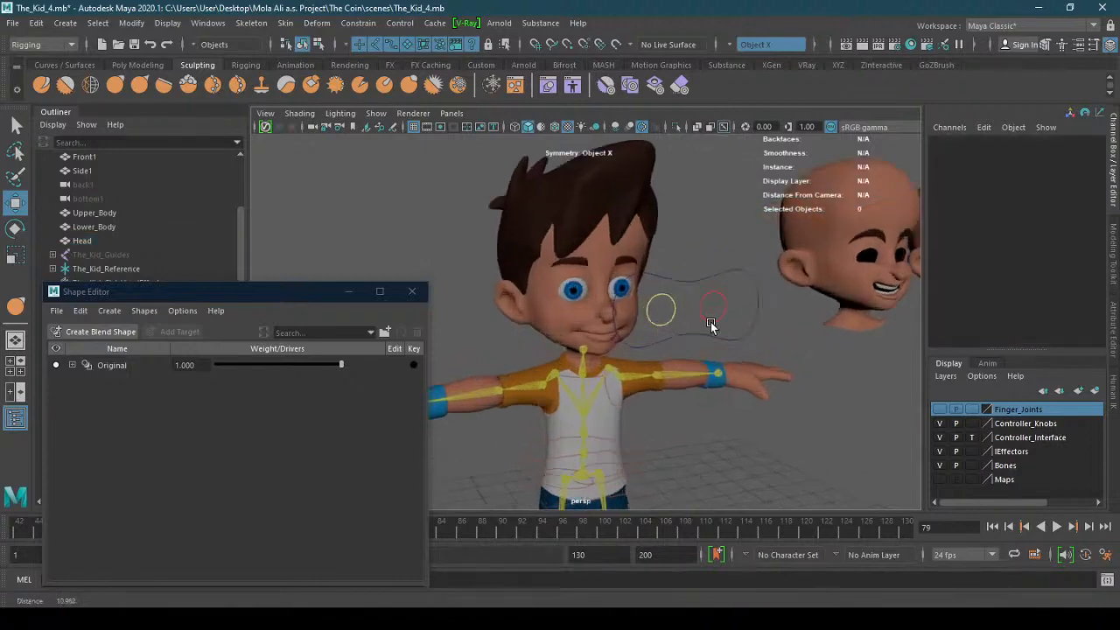
scroll(697, 335, up, 2)
click(587, 340)
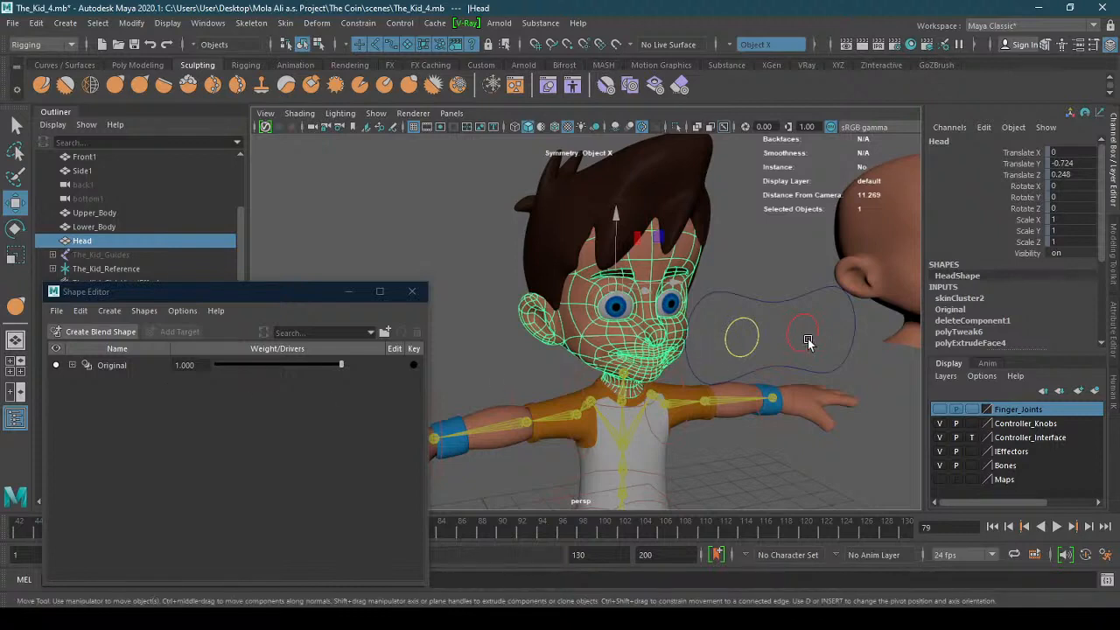
scroll(806, 336, down, 3)
alt+middle_drag(729, 366, 641, 382)
click(834, 268)
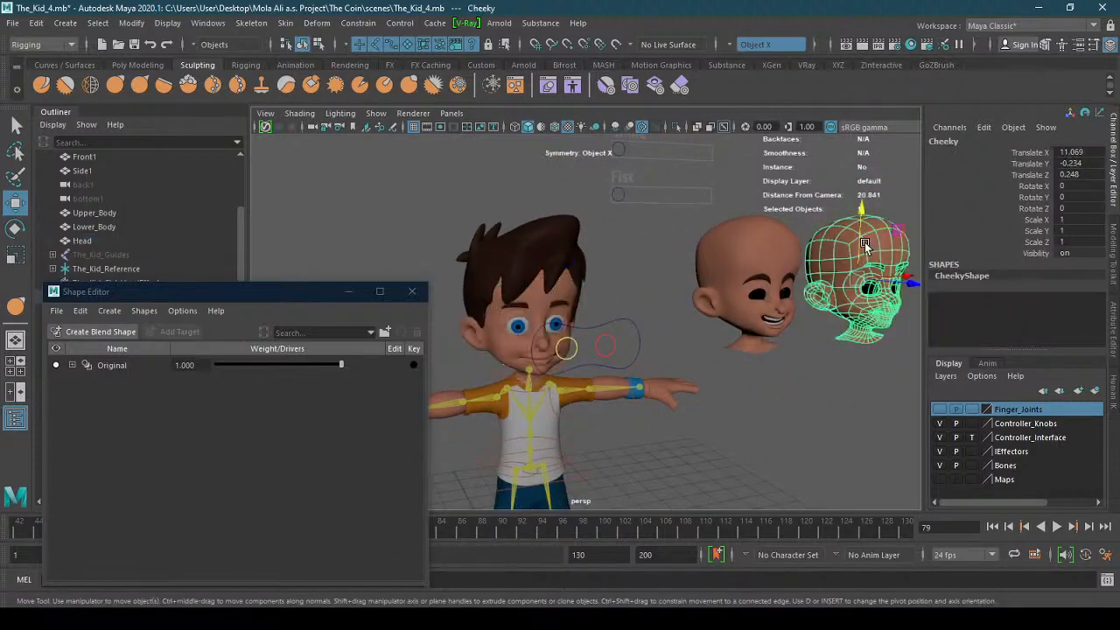
shift+click(748, 252)
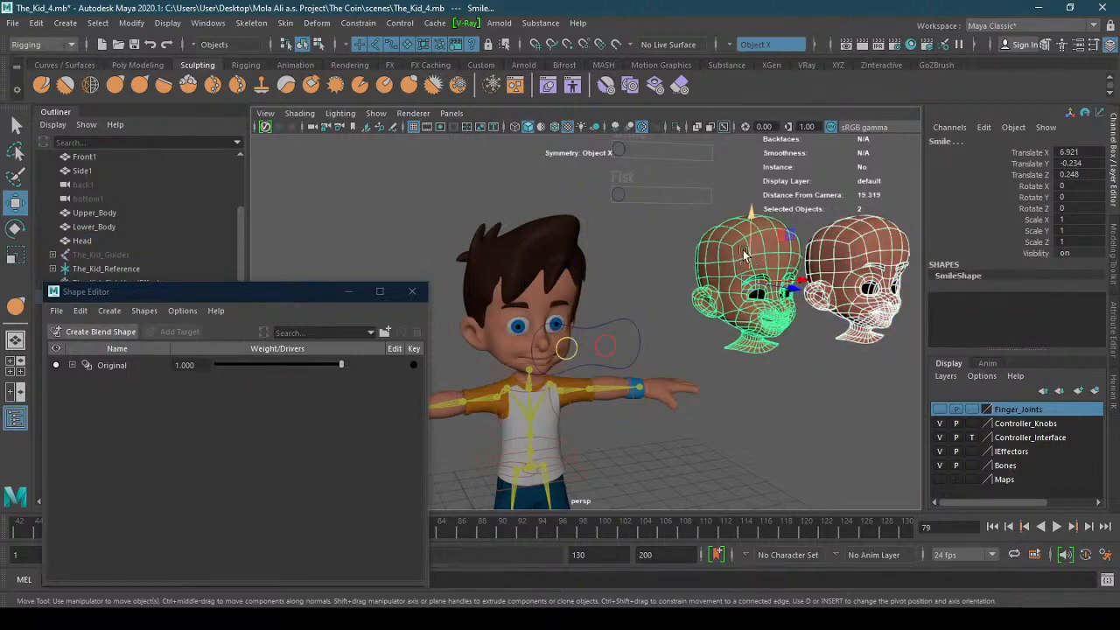
shift+click(504, 348)
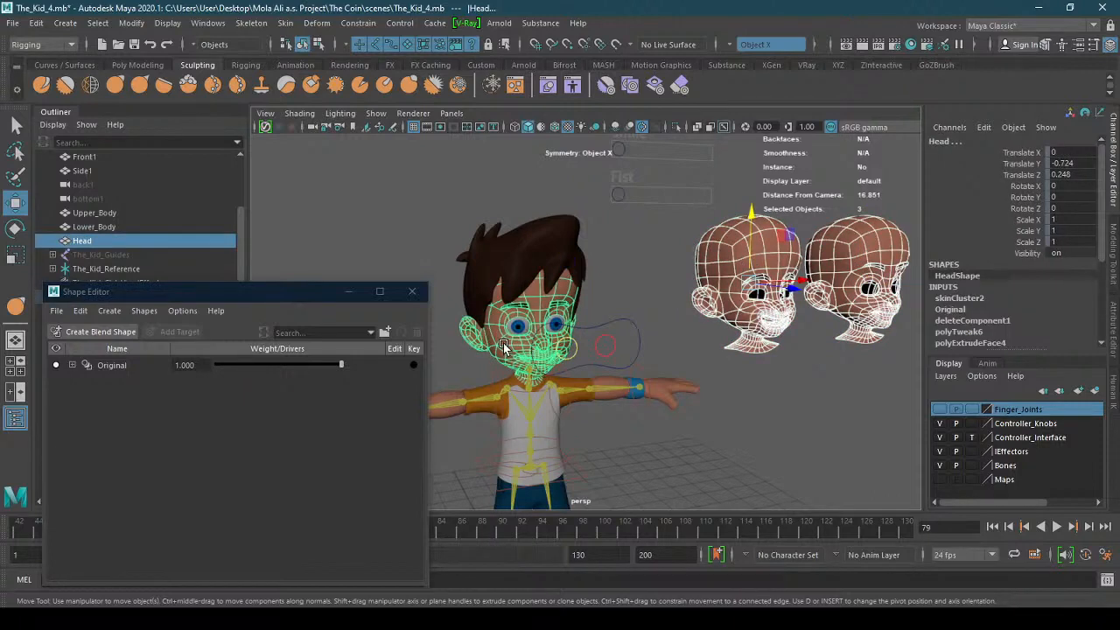
click(88, 332)
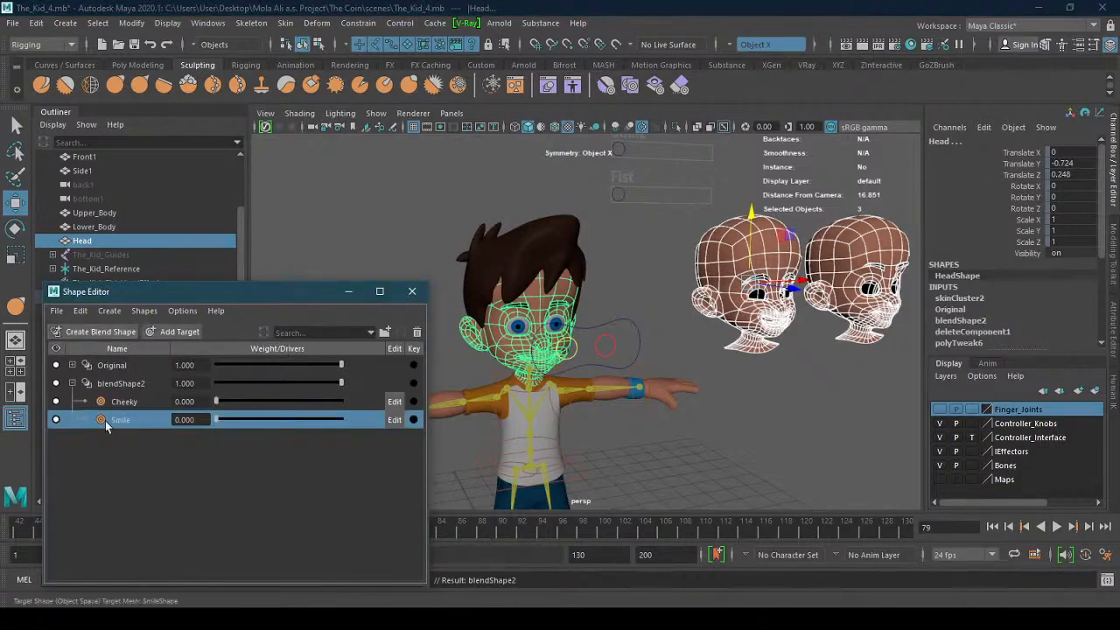
- Inspect the new blend shape's Cheeky and Smile targets and try the Cheeky weight with the face in close view
click(122, 385)
click(131, 403)
click(122, 420)
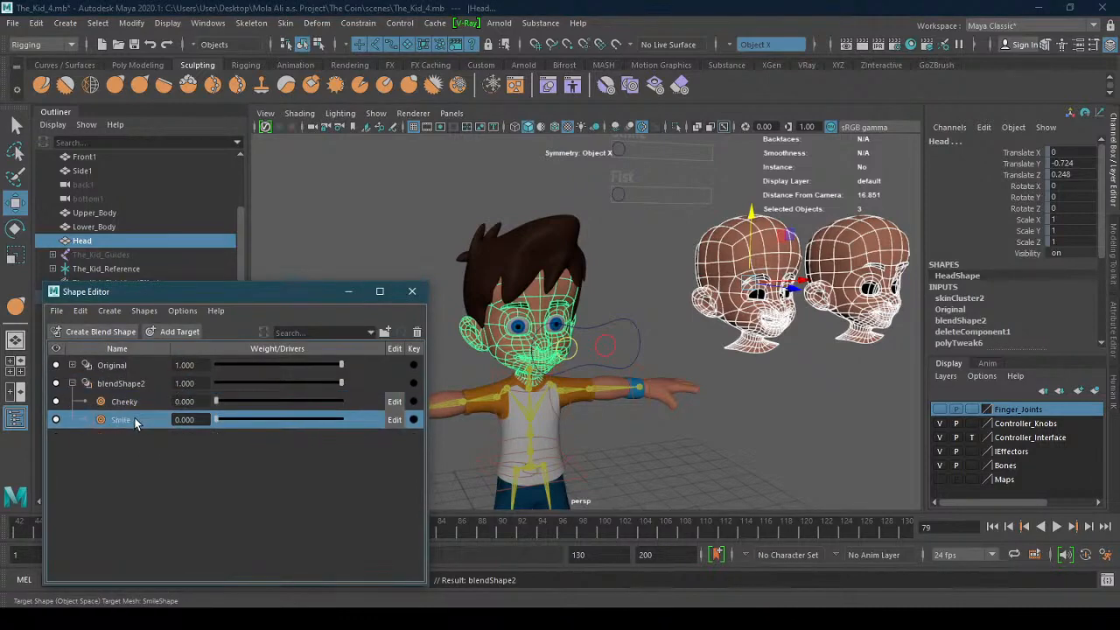
ctrl+click(122, 420)
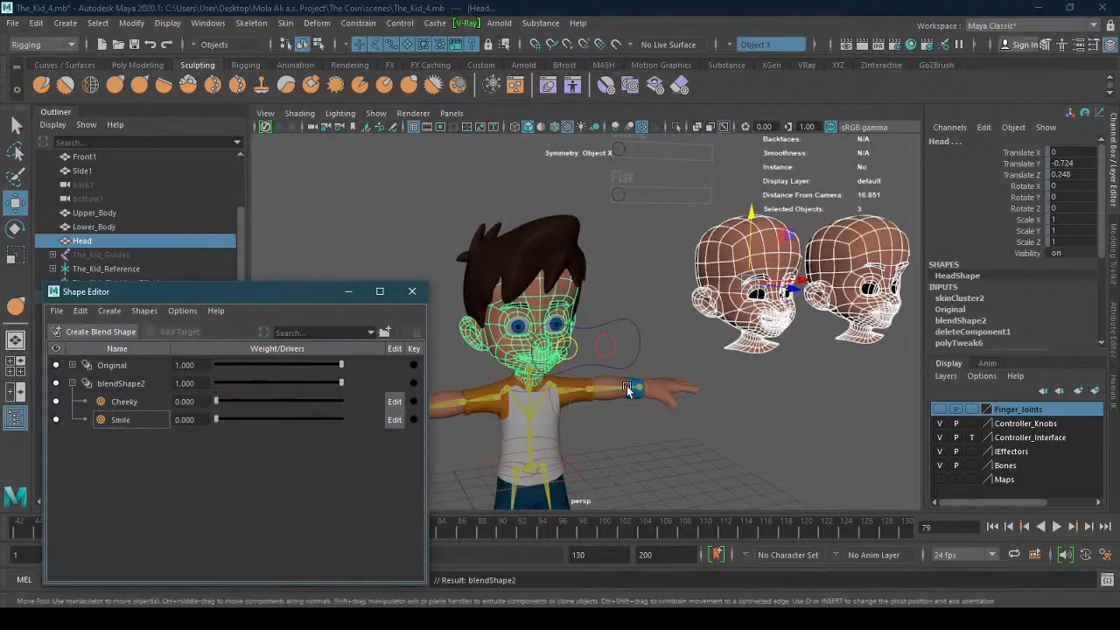
click(625, 299)
alt+drag(548, 376, 576, 359)
scroll(576, 350, up, 6)
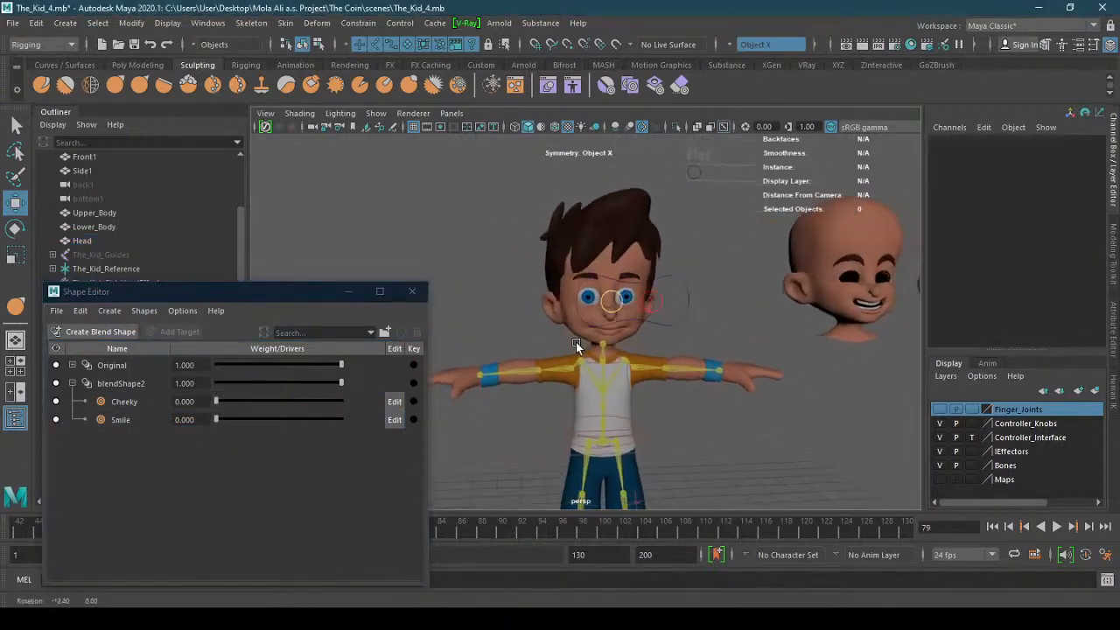
alt+drag(656, 329, 574, 378)
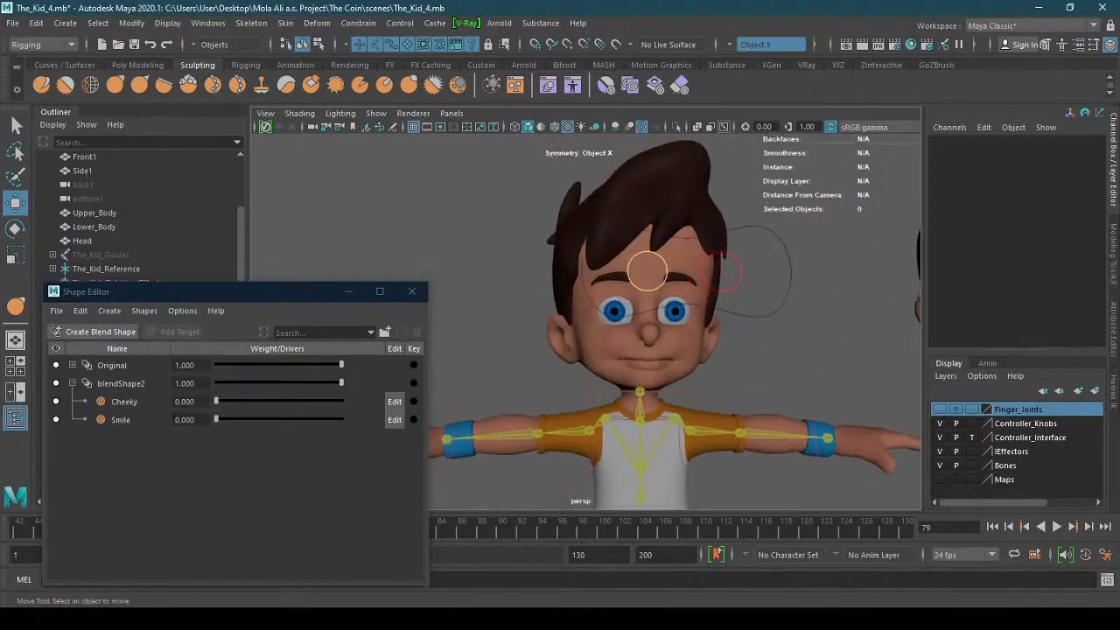
right_click(249, 435)
scroll(694, 335, up, 4)
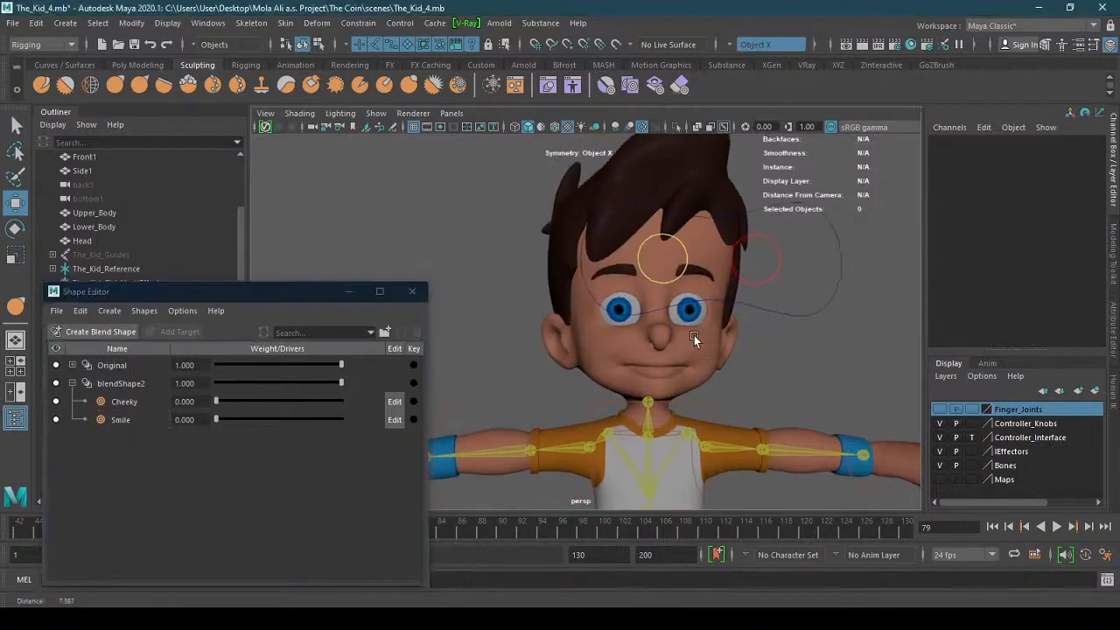
alt+drag(694, 335, 712, 352)
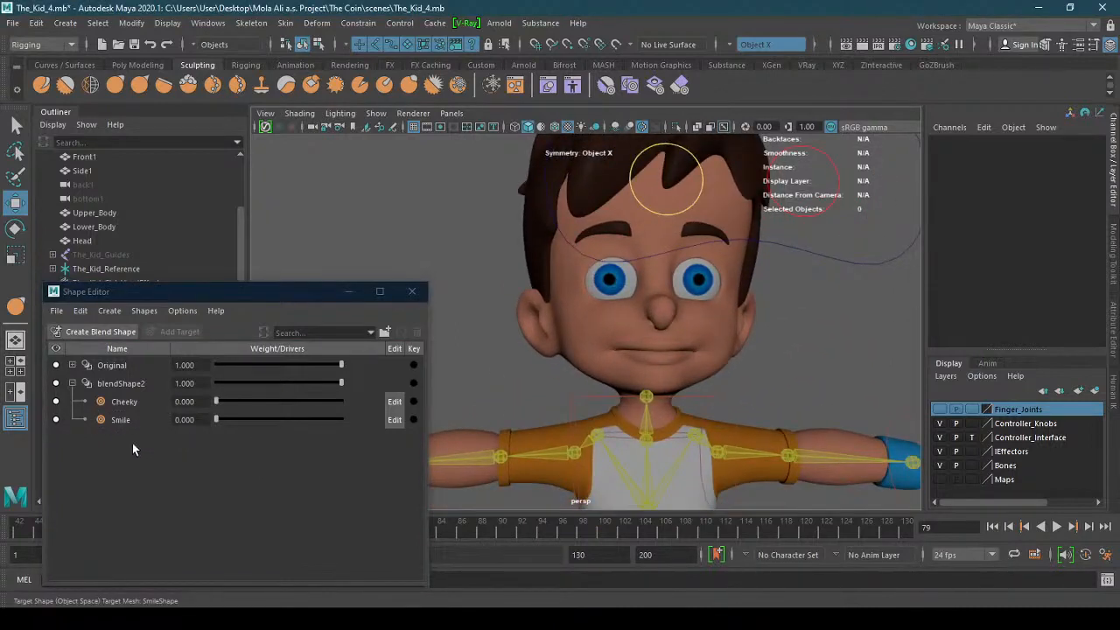
drag(217, 399, 194, 403)
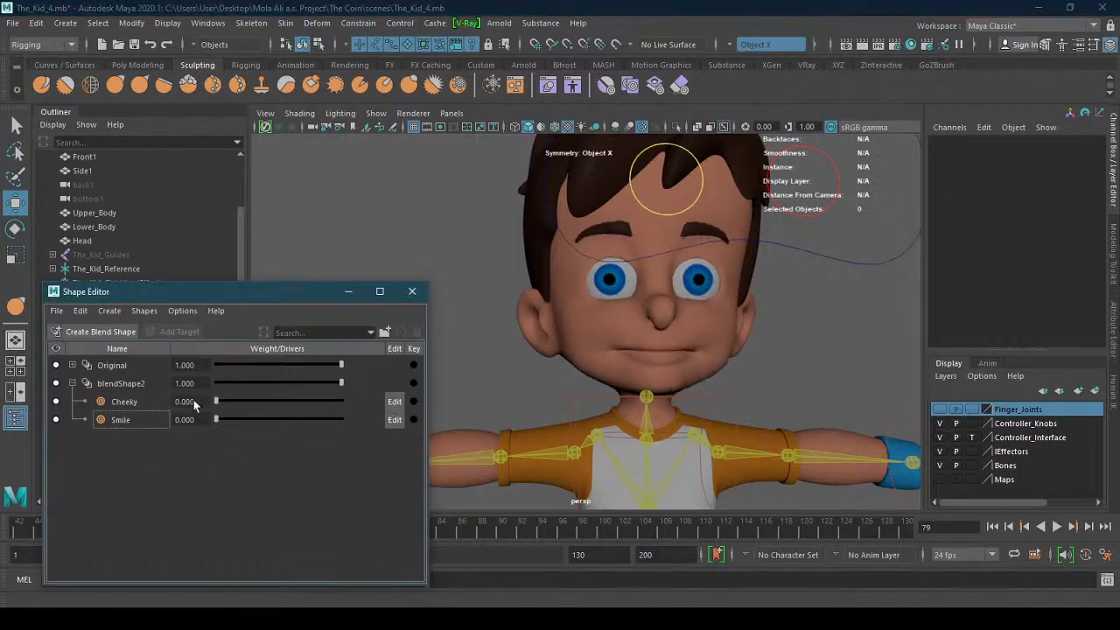
- Lower the weight of the Neutral target under Original to its minimum and collapse Original again
click(73, 366)
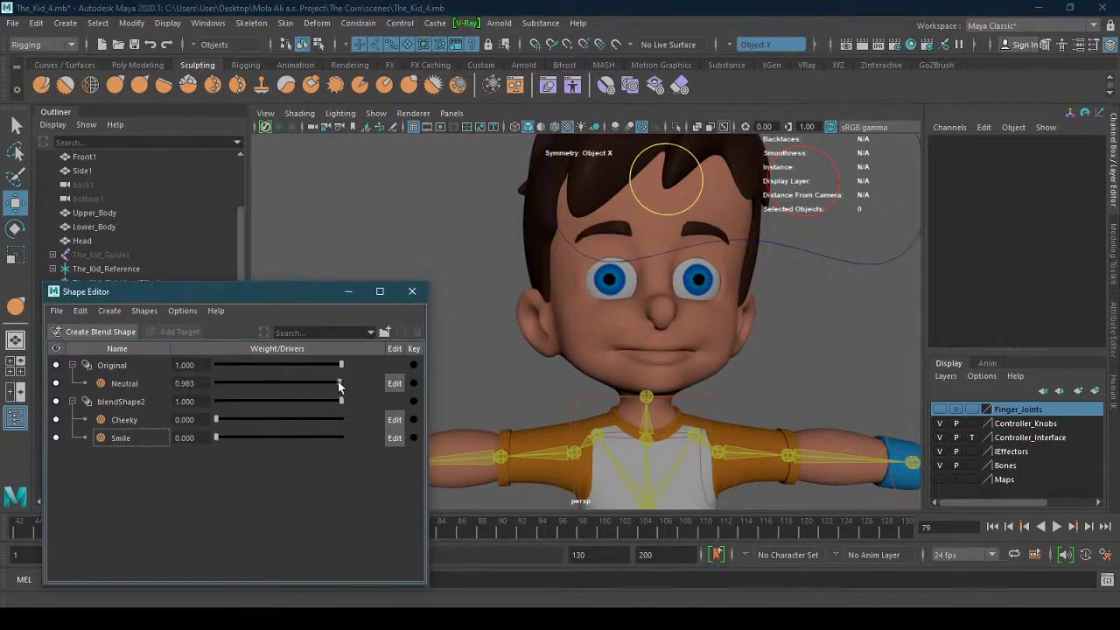
drag(340, 383, 206, 383)
click(74, 366)
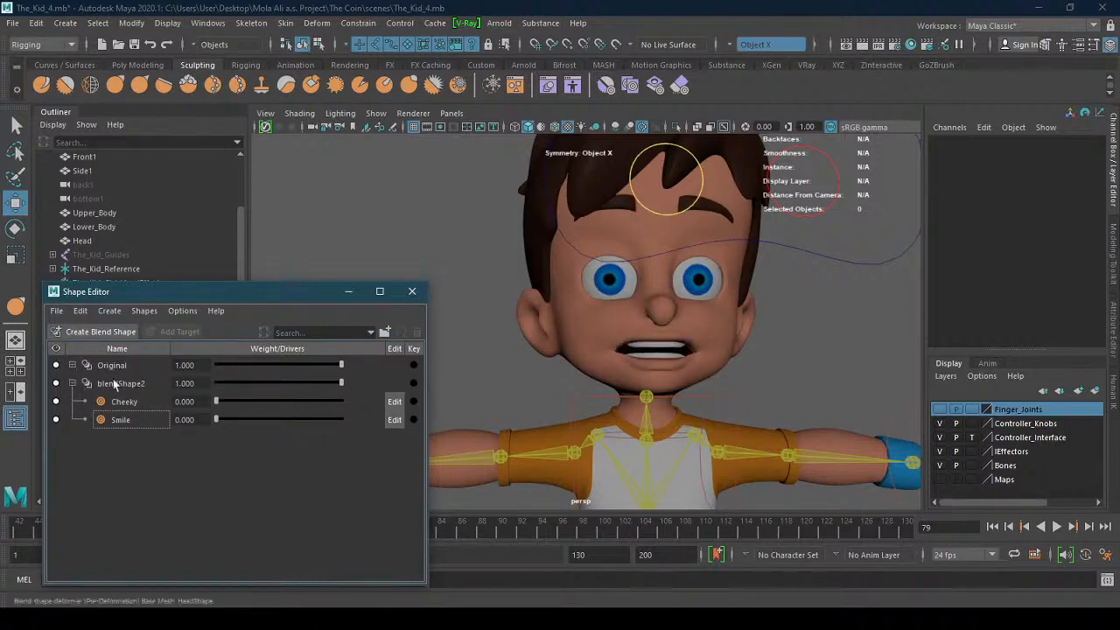
- Try the Cheeky target's weight on the character's face, then return it to 0 and raise the Smile weight to 1
alt+drag(738, 365, 785, 377)
alt+right_drag(785, 378, 574, 412)
alt+drag(573, 413, 667, 375)
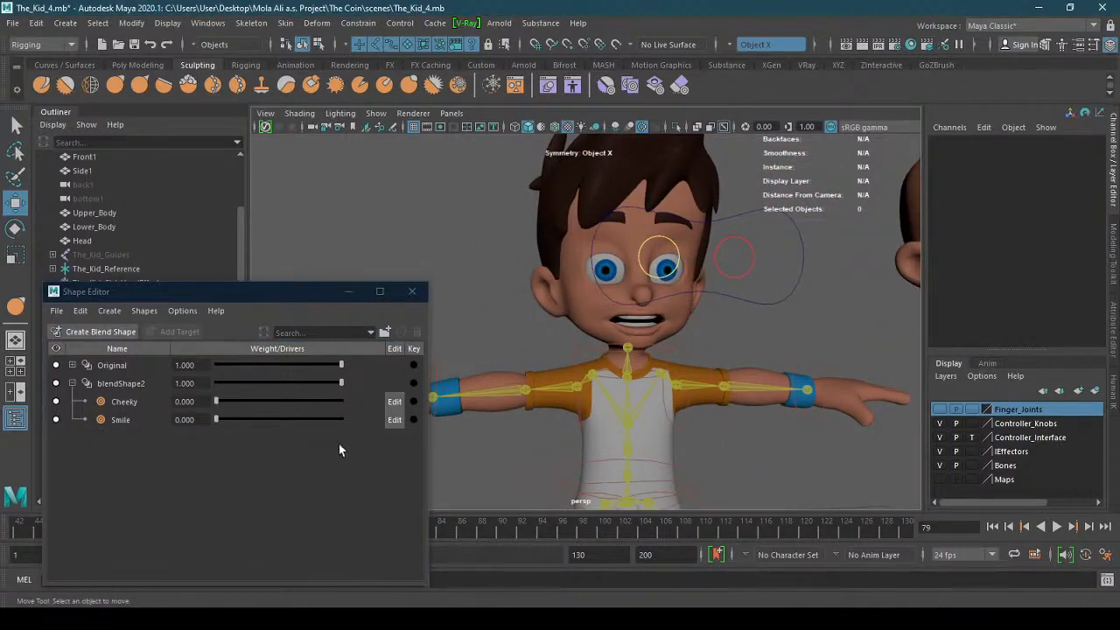
alt+right_drag(618, 332, 703, 312)
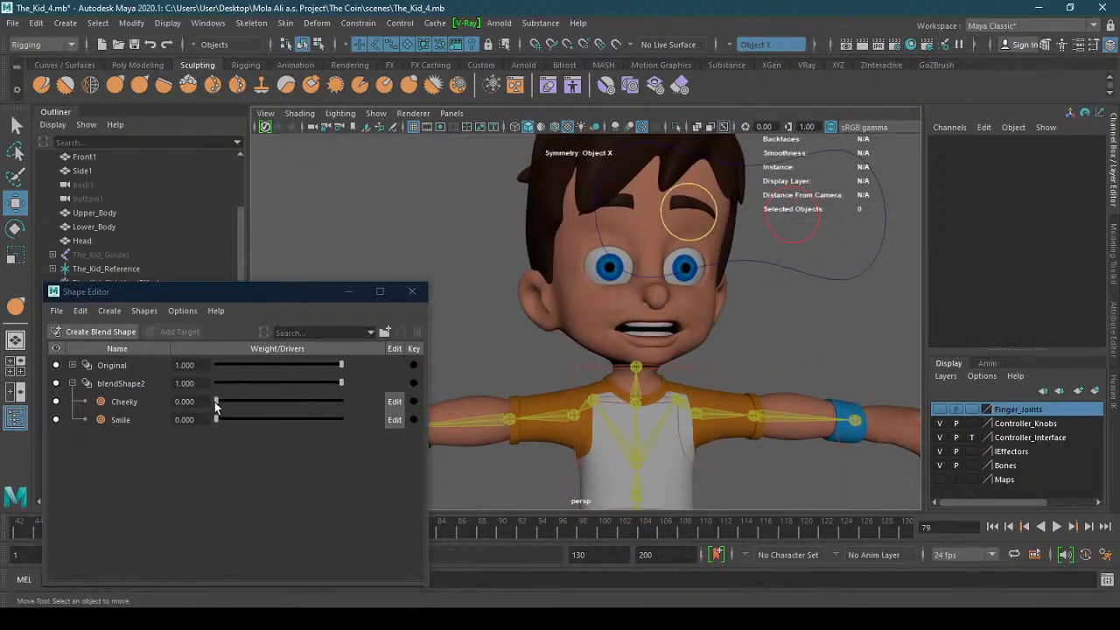
drag(216, 402, 358, 414)
mouse_move(643, 363)
alt+mouse_down()
mouse_move(667, 360)
mouse_move(655, 361)
alt+mouse_up()
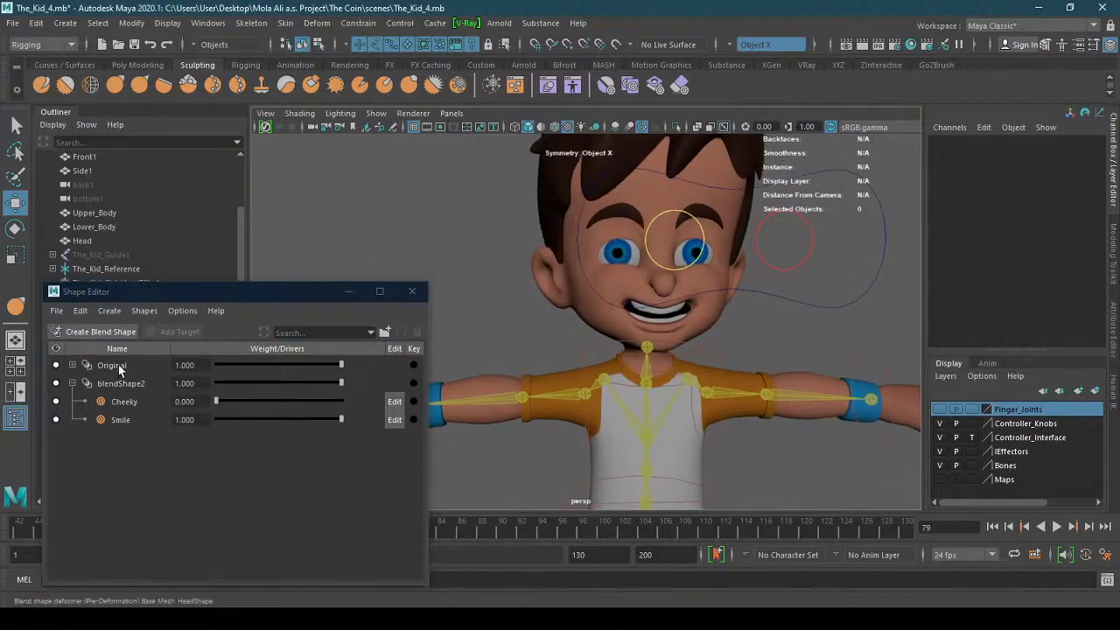
- Delete the Original blend shape and lower the Smile target's weight to 0
click(116, 368)
click(417, 332)
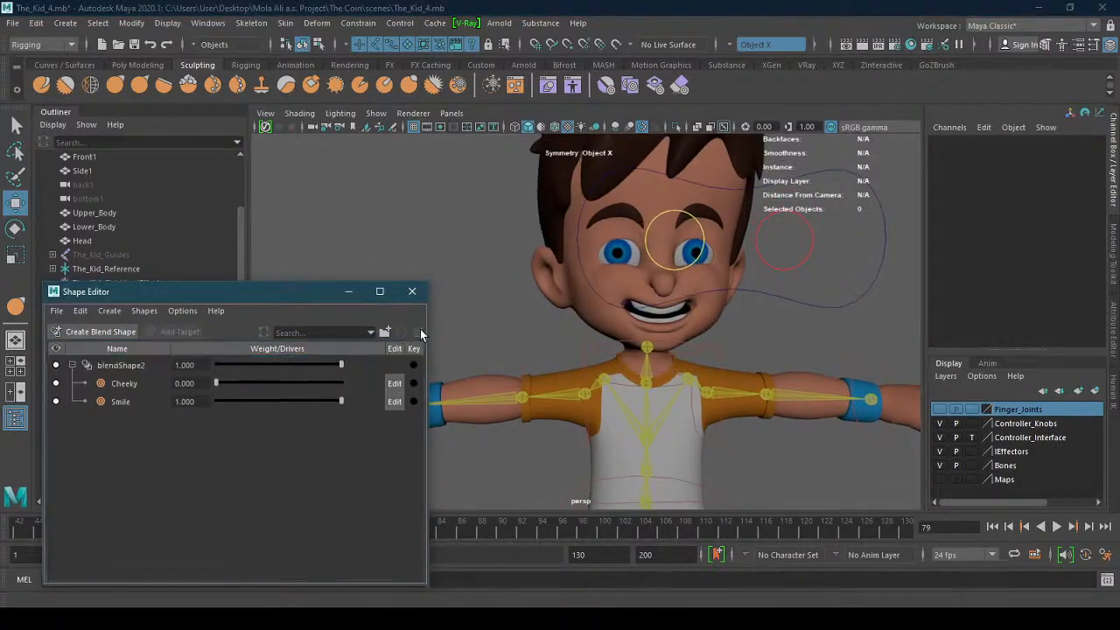
mouse_move(219, 382)
mouse_down()
mouse_move(380, 385)
mouse_move(216, 383)
mouse_up()
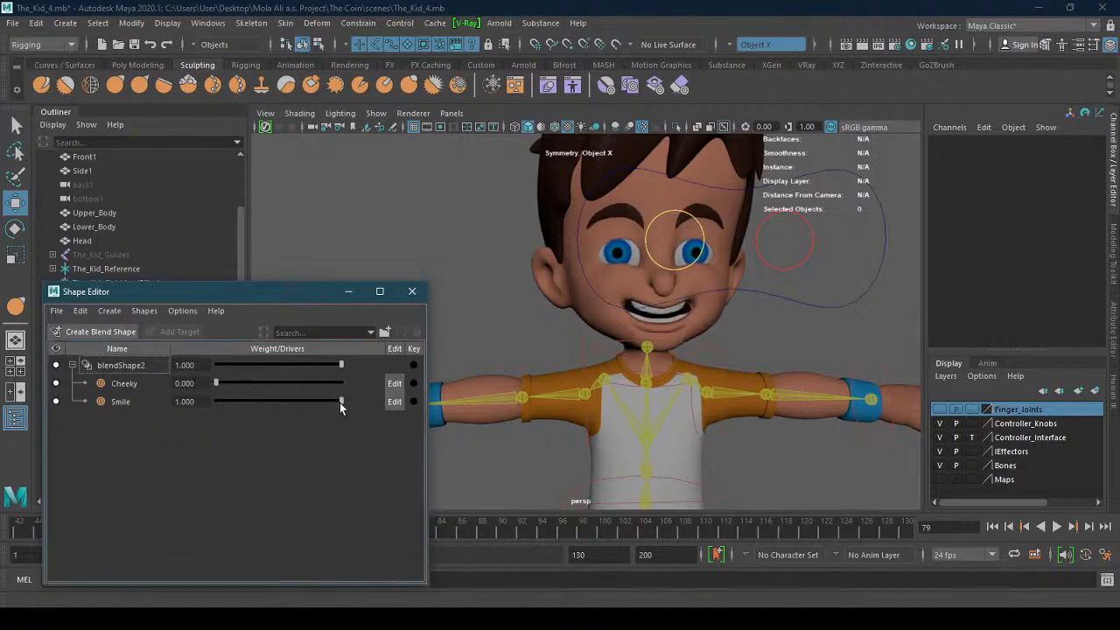
drag(341, 402, 175, 403)
alt+drag(643, 420, 635, 364)
alt+middle_drag(646, 377, 628, 349)
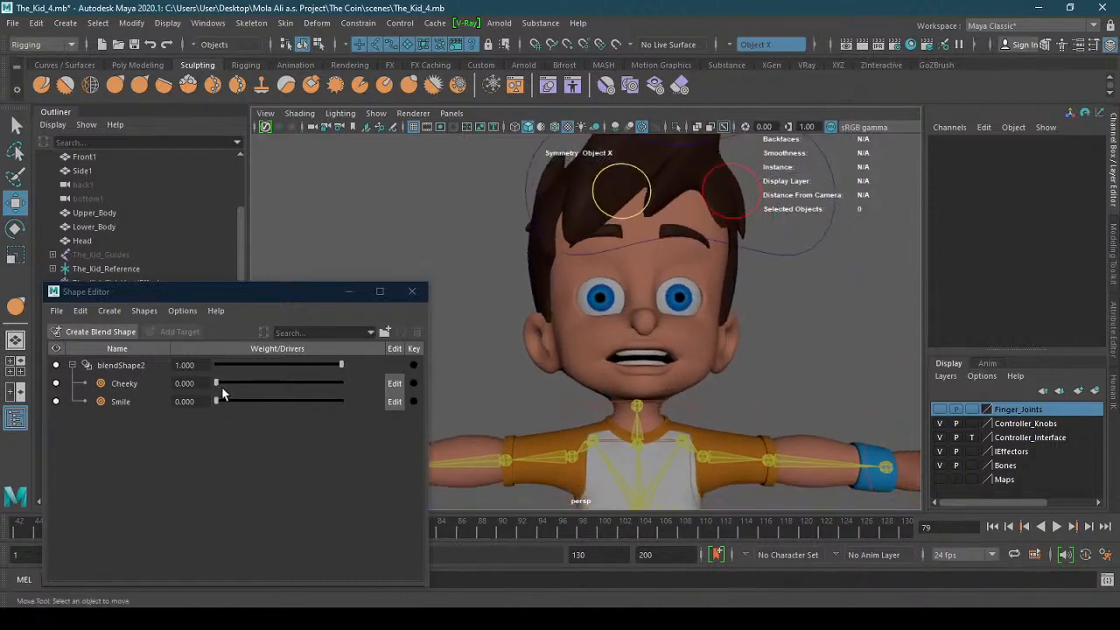
- Try mixing the two targets with Cheeky at 0.263 and Smile at about 0.96, then return both weights to 0
drag(217, 383, 312, 378)
alt+drag(579, 357, 586, 382)
drag(218, 401, 248, 381)
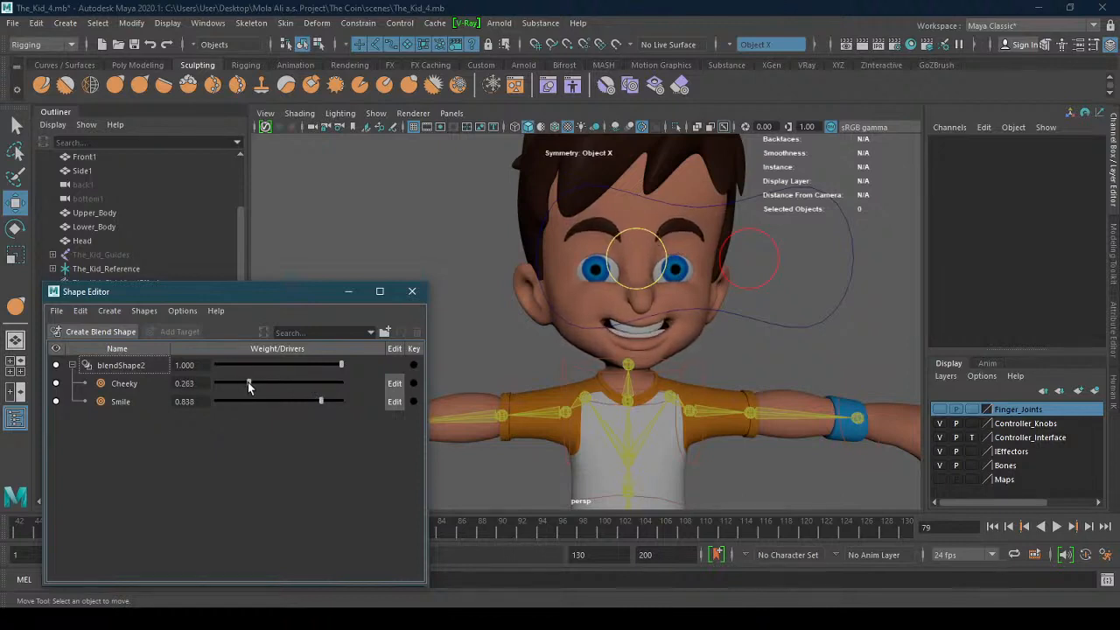
drag(325, 406, 336, 400)
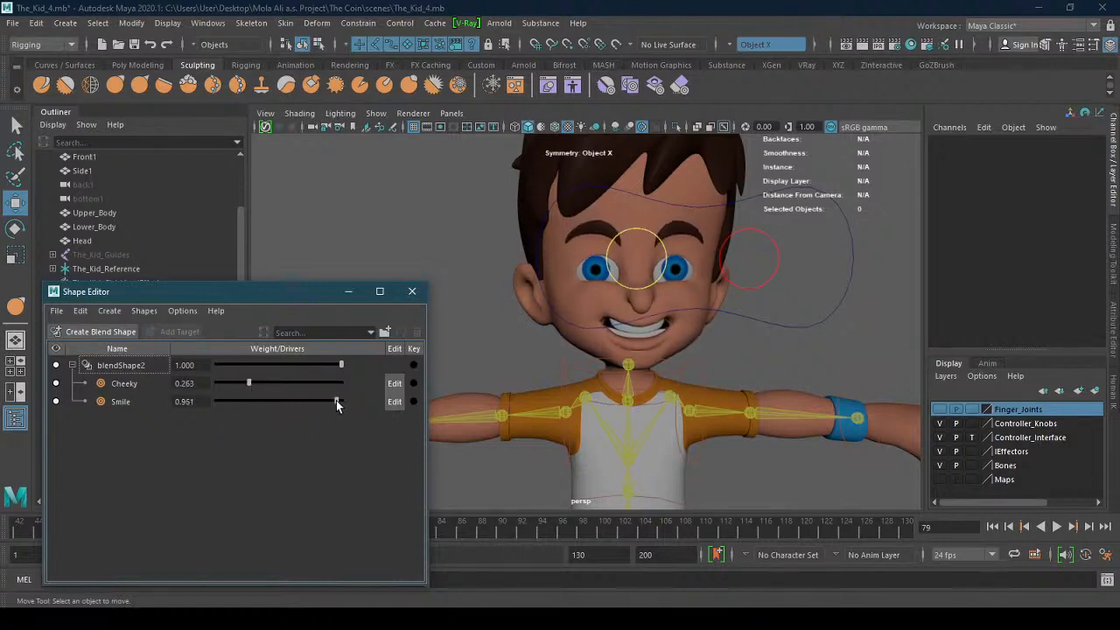
alt+drag(491, 400, 582, 405)
drag(248, 383, 194, 385)
drag(338, 401, 210, 400)
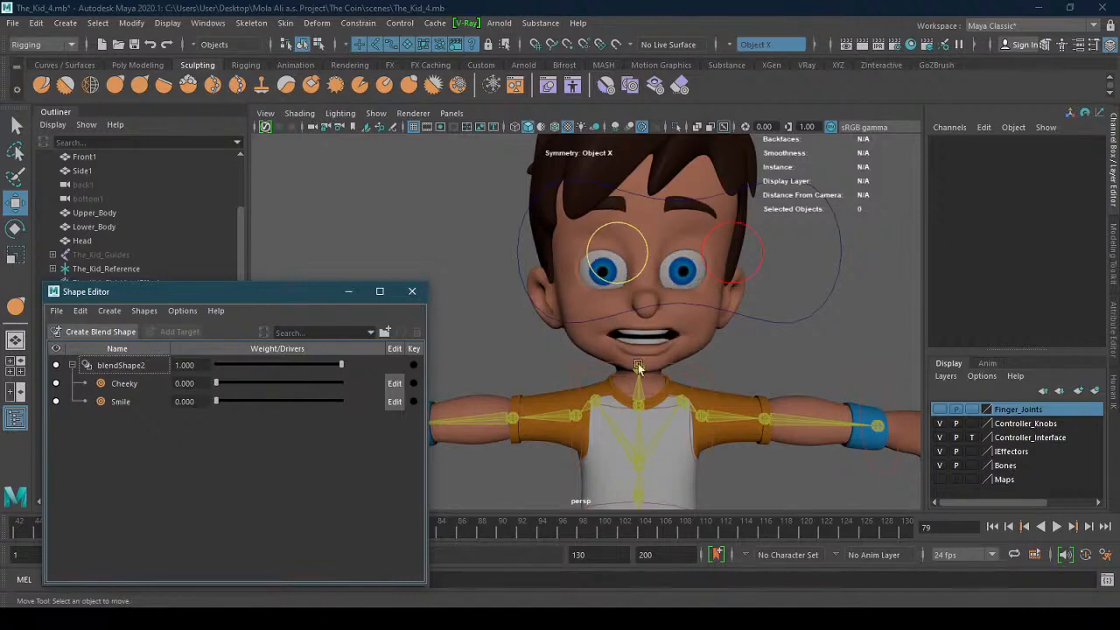
- Close the Shape Editor and clear the selection of the sculpted heads and the character's Head mesh
scroll(638, 363, down, 4)
alt+drag(671, 382, 763, 375)
alt+right_drag(763, 374, 655, 390)
mouse_move(655, 390)
alt+mouse_down()
mouse_move(606, 377)
mouse_move(644, 389)
alt+mouse_up()
click(856, 332)
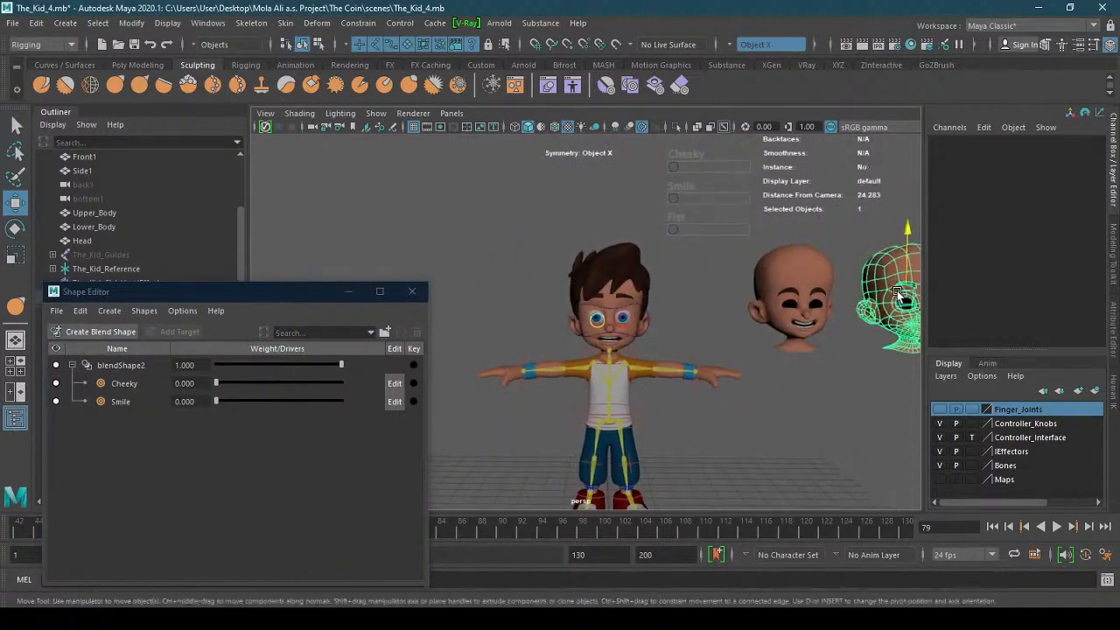
shift+click(817, 276)
shift+click(633, 292)
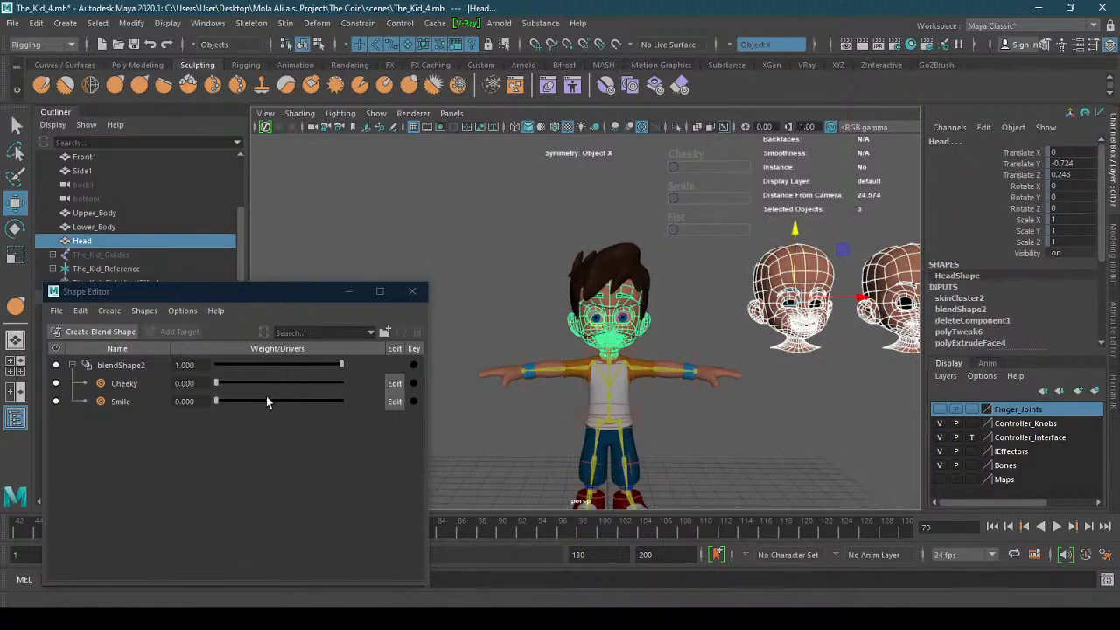
click(413, 292)
click(494, 289)
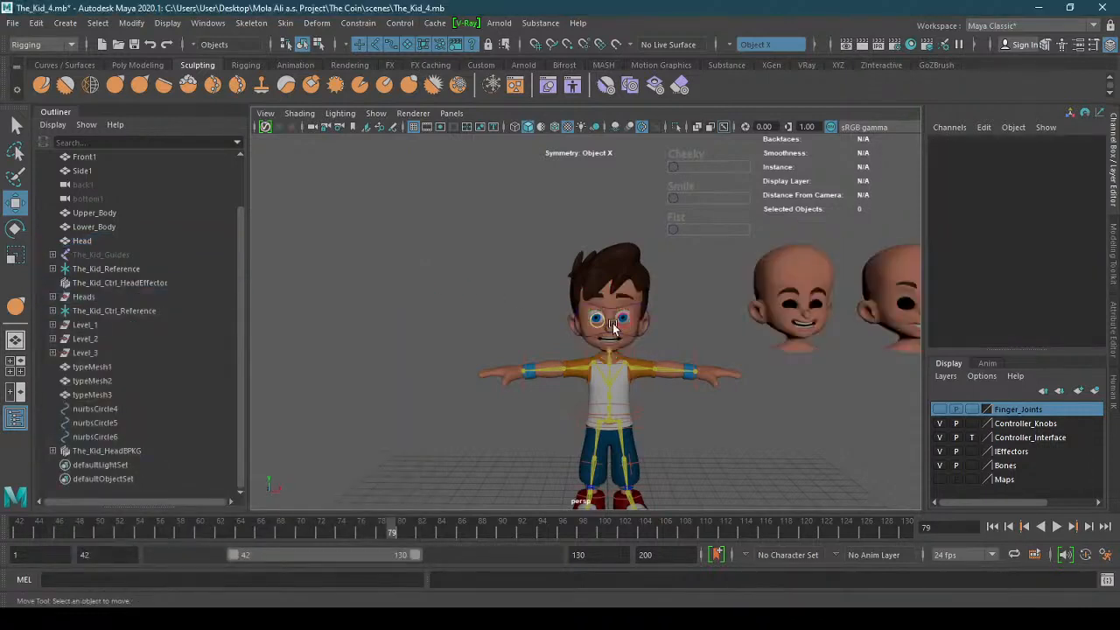
- Select the character's Head mesh and expand the attributes of its blendShape2 input
scroll(688, 343, up, 5)
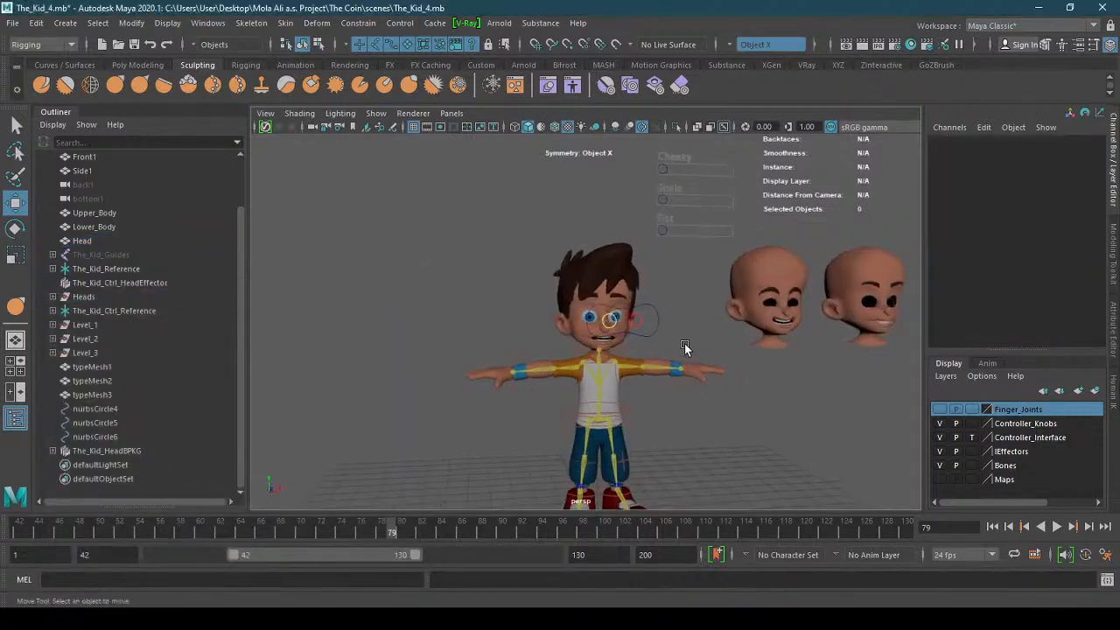
click(579, 346)
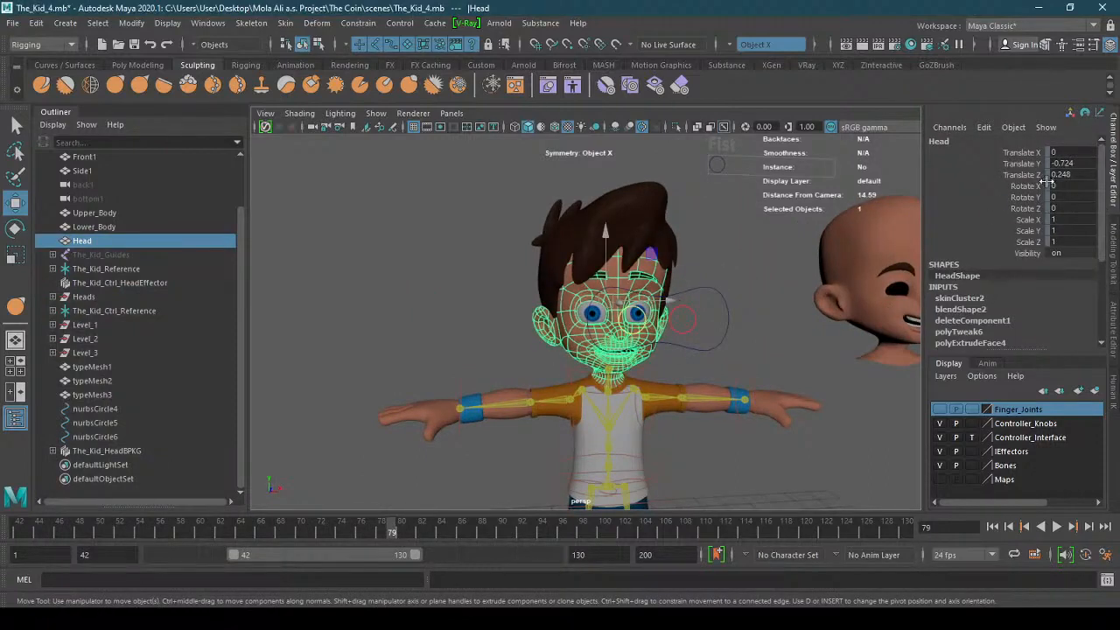
drag(1103, 182, 1106, 260)
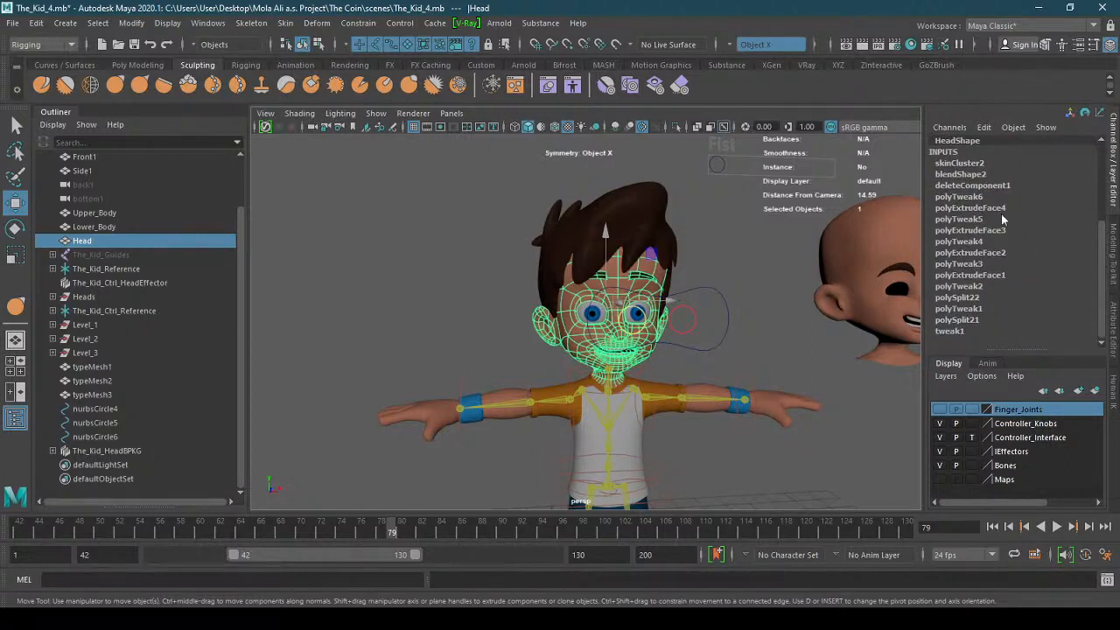
click(964, 174)
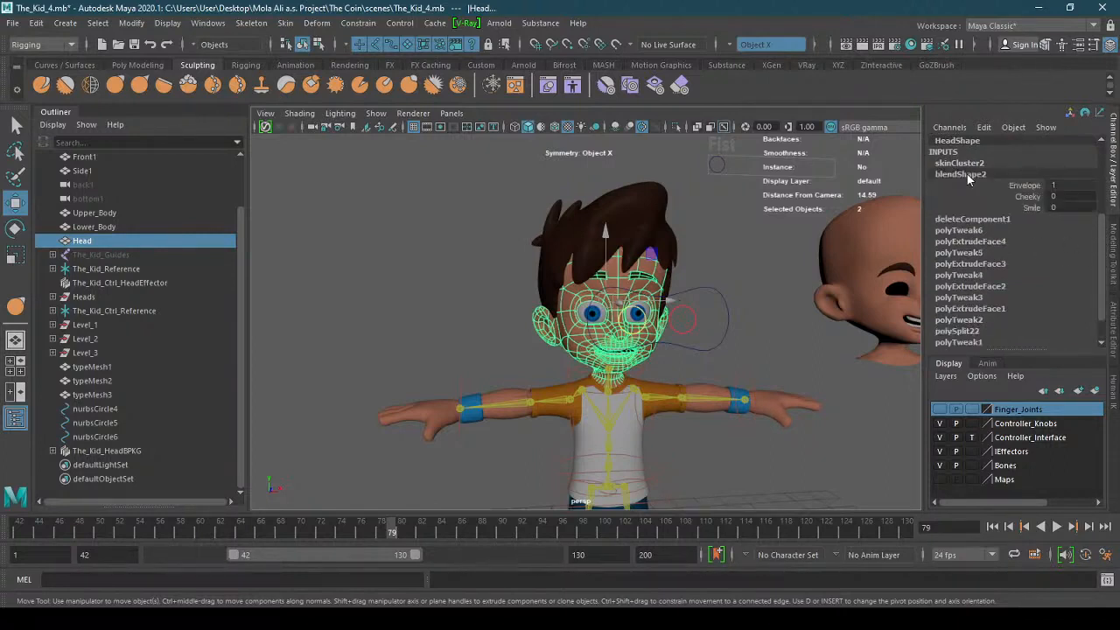
- Test blendShape2's Cheeky attribute at 1 with the face in close view, then reset it to 0
click(1052, 196)
text(1)
key(Return)
scroll(661, 356, up, 6)
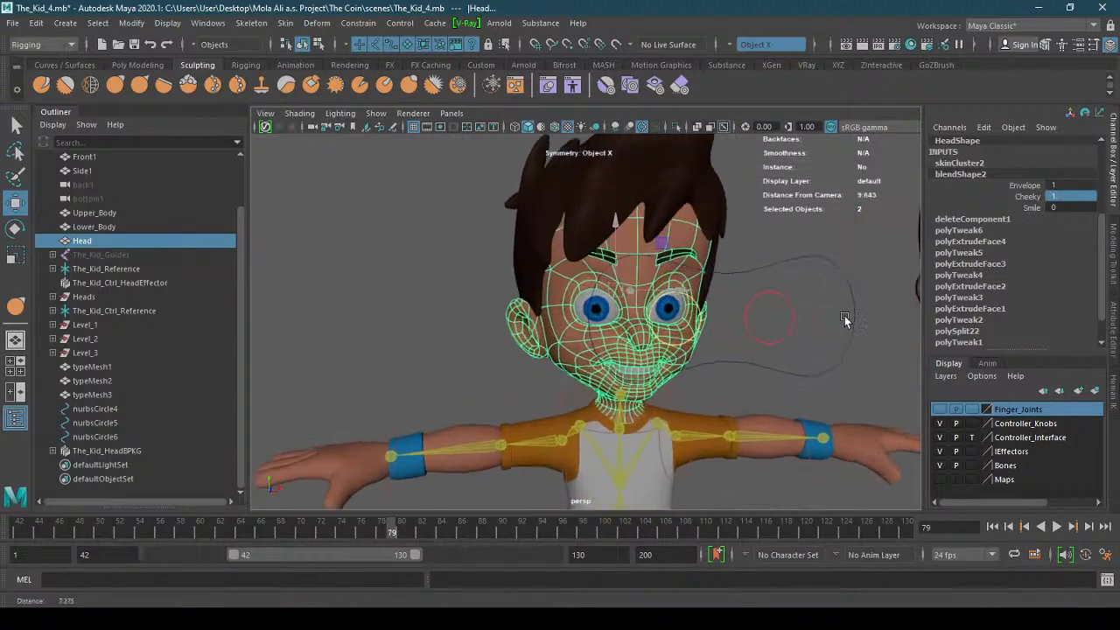
scroll(661, 356, up, 2)
alt+drag(660, 356, 590, 347)
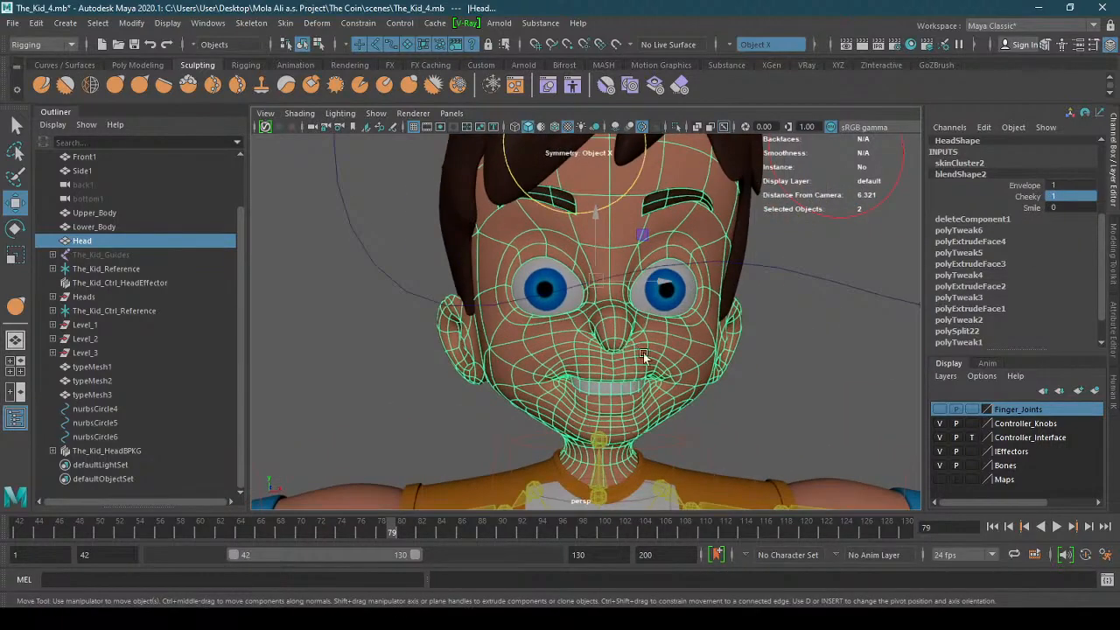
click(1069, 197)
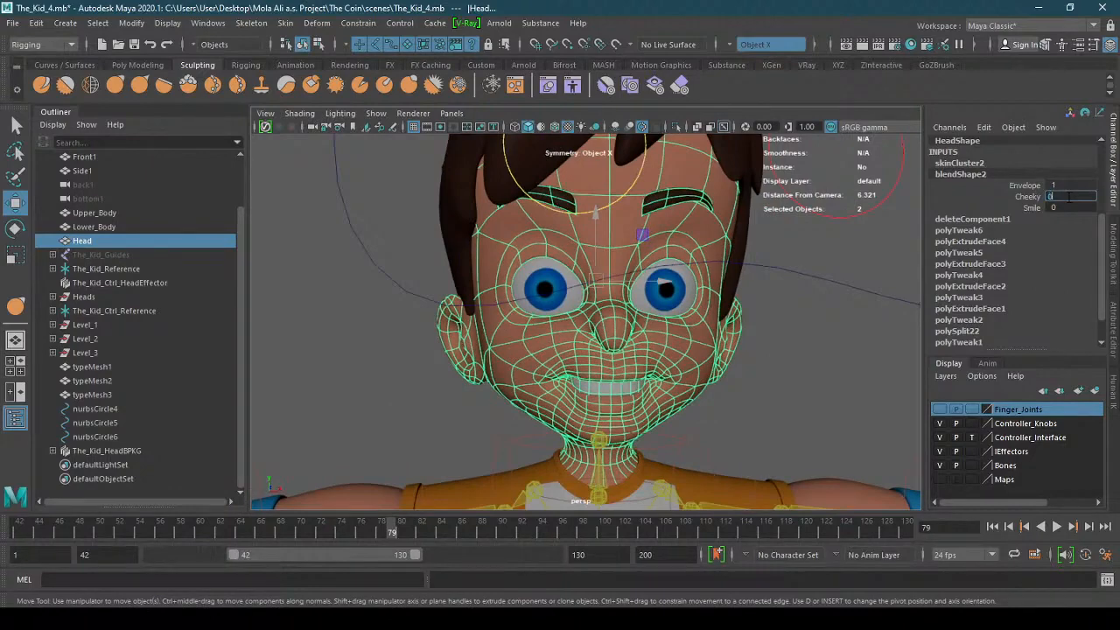
key(Return)
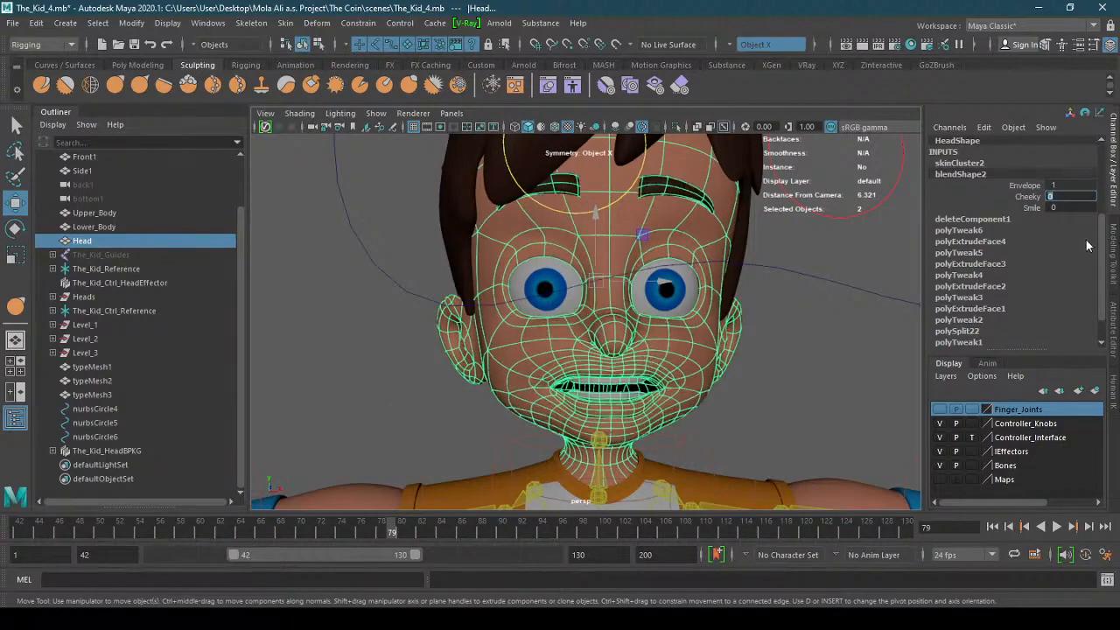
- Test blendShape2's Smile attribute at 1, then reset it to 0 and deselect the Head mesh
click(1070, 208)
text(1)
key(Return)
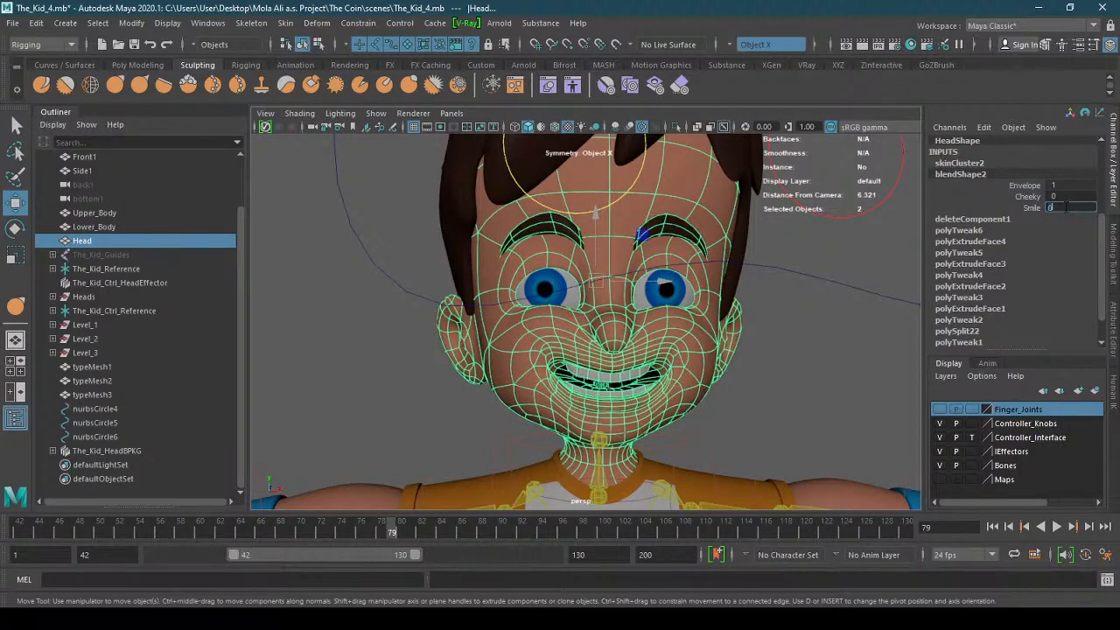
text(0)
key(Return)
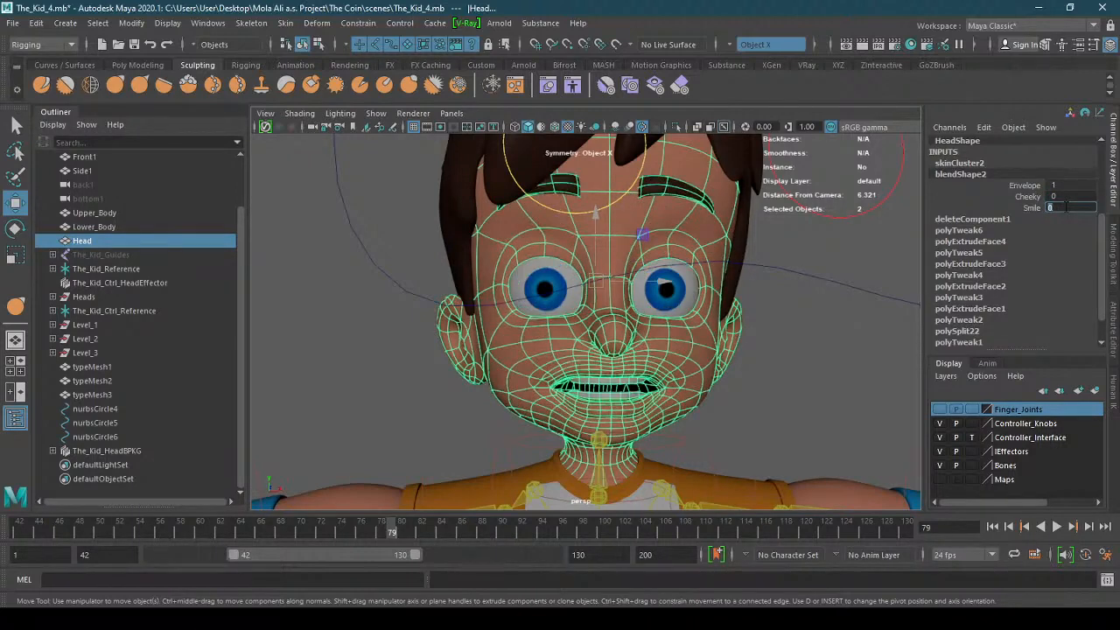
scroll(1101, 278, up, 3)
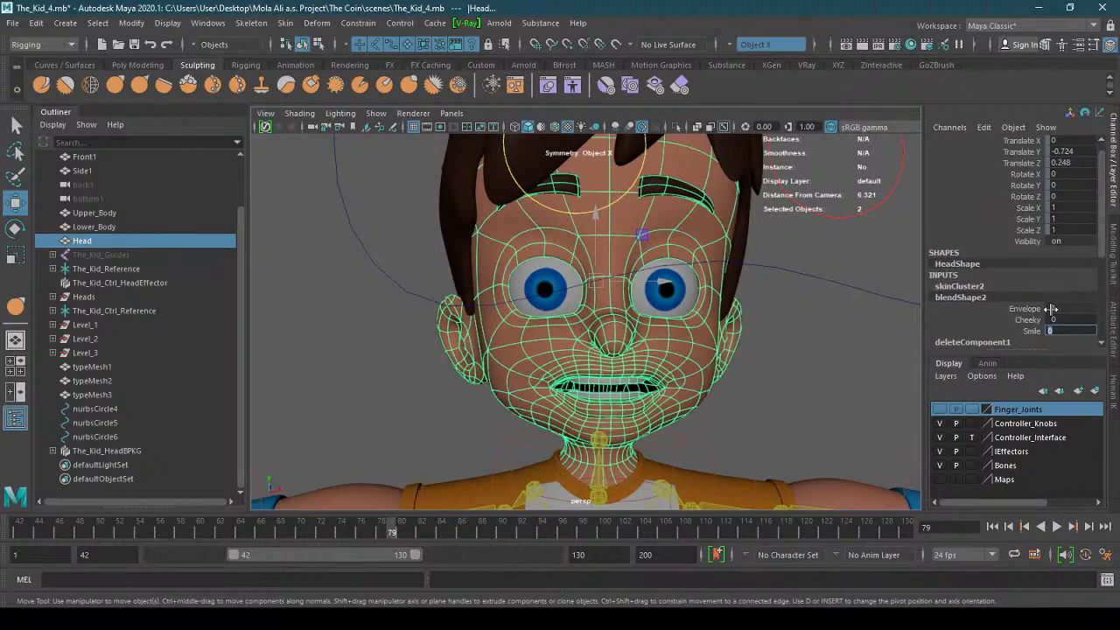
click(805, 394)
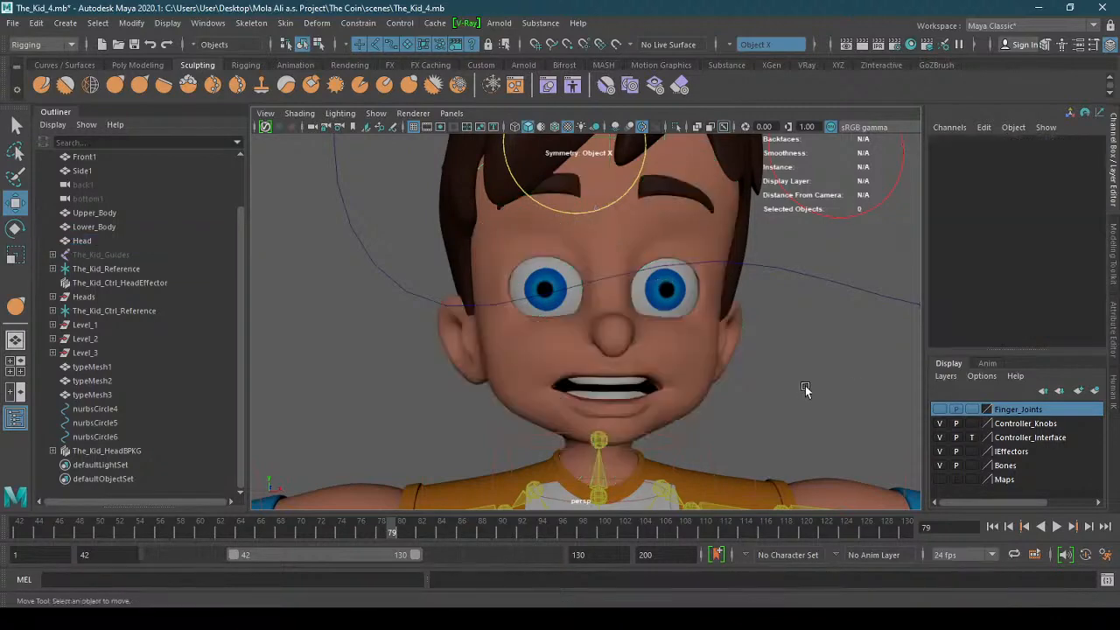
click(696, 351)
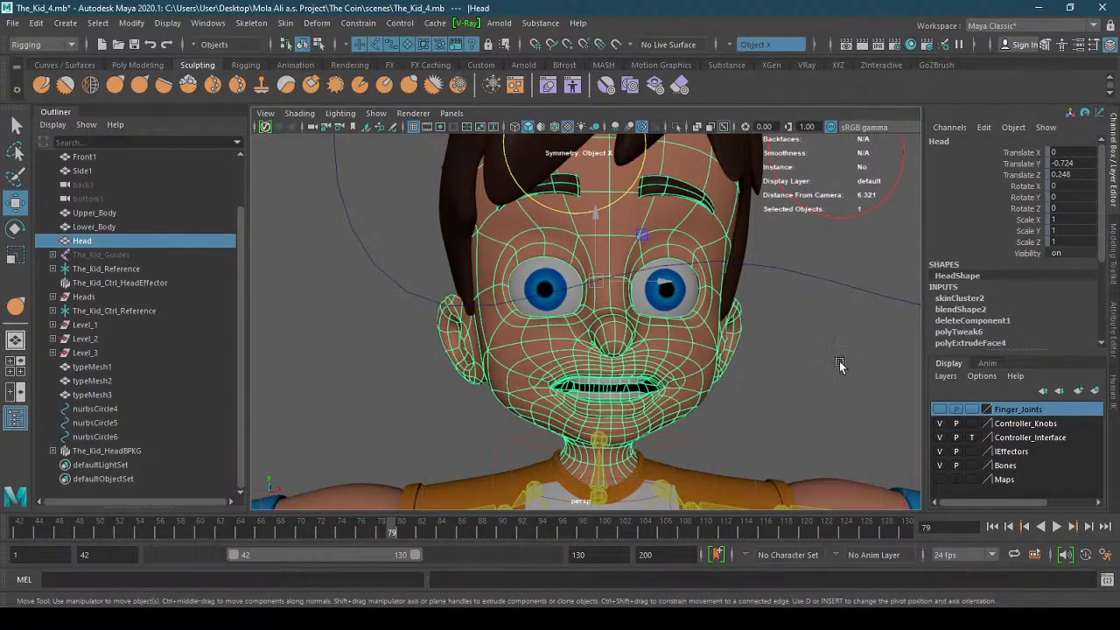
alt+right_drag(838, 365, 521, 368)
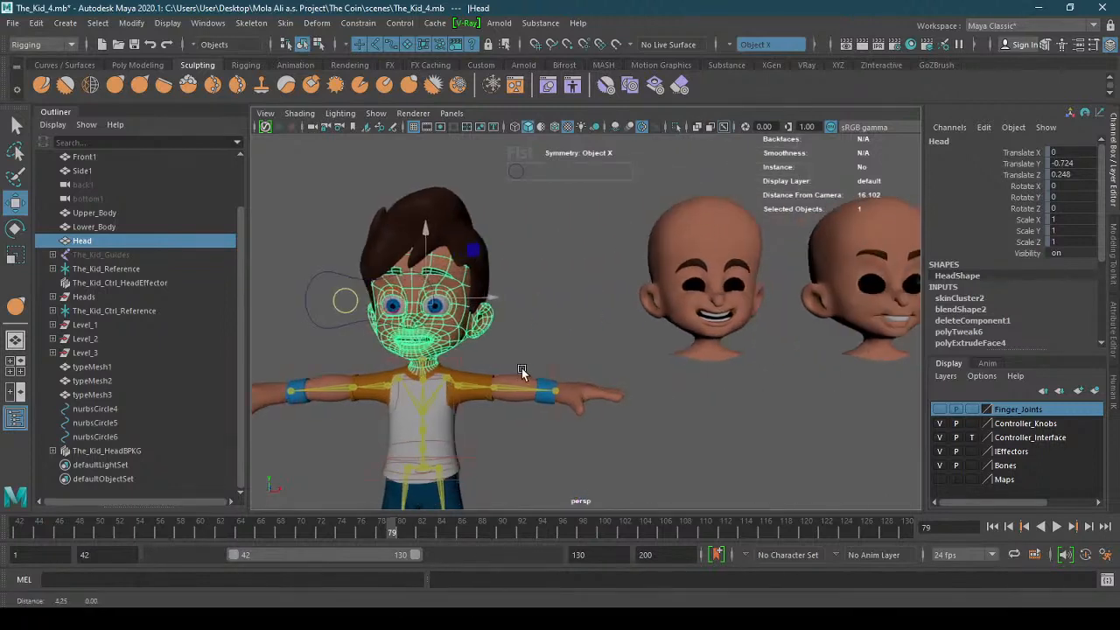
alt+middle_drag(522, 372, 604, 372)
click(604, 368)
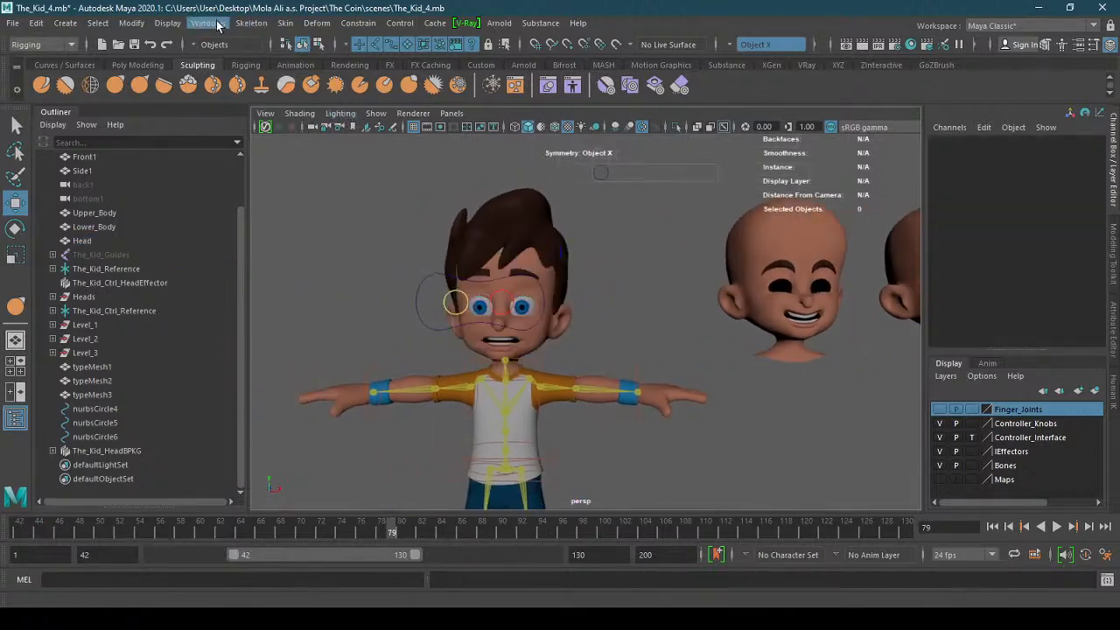
- Switch to the Animation menu set and save the scene
click(58, 43)
click(60, 88)
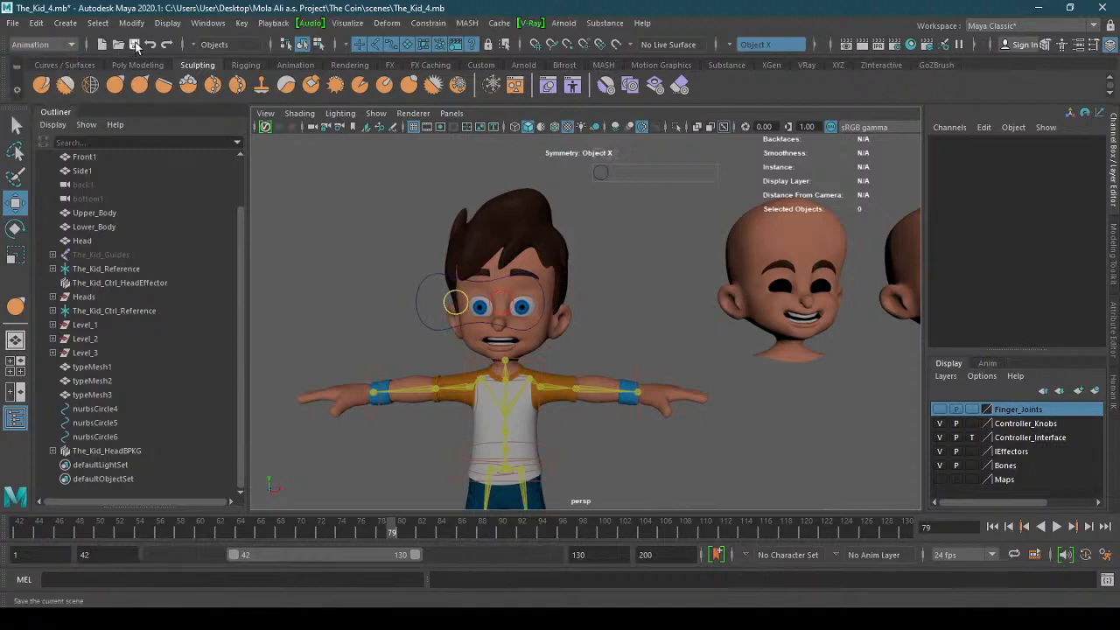
click(134, 44)
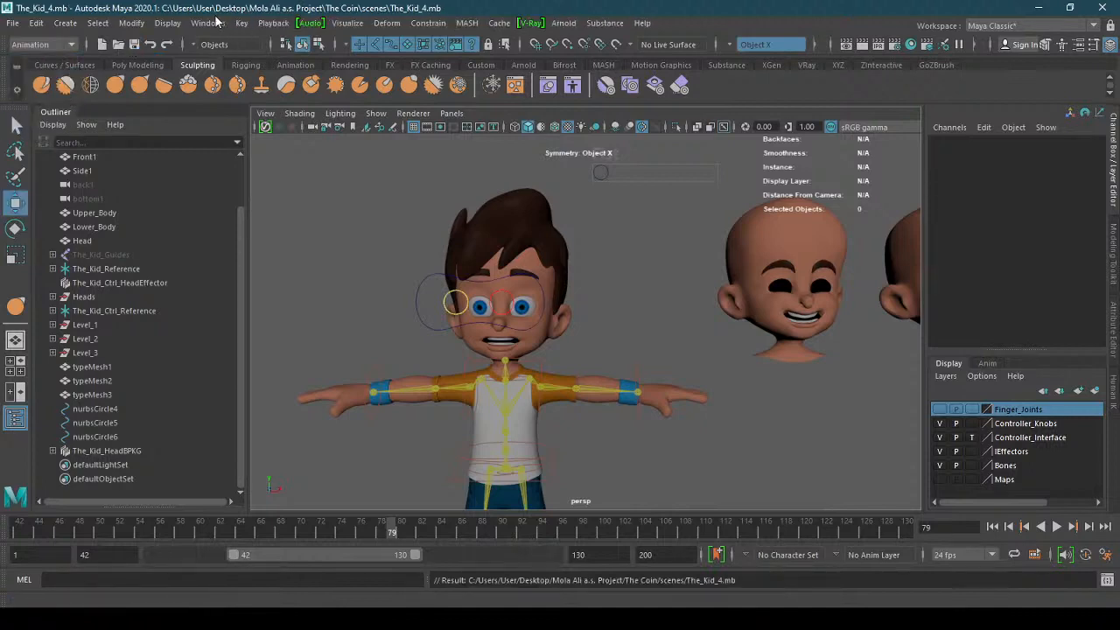
click(208, 22)
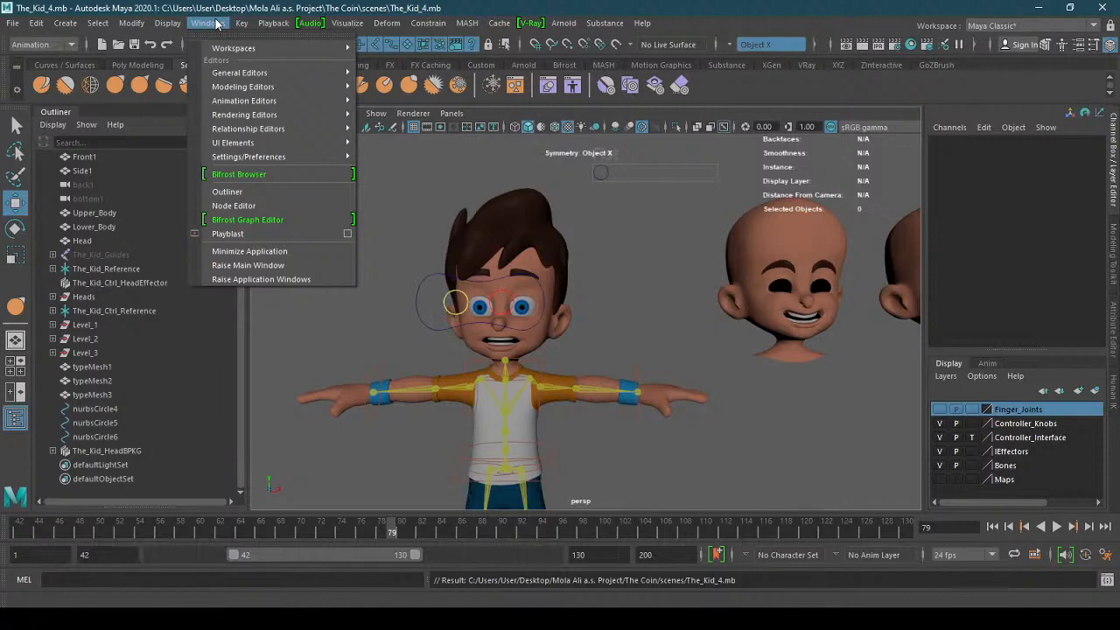
mouse_move(242, 23)
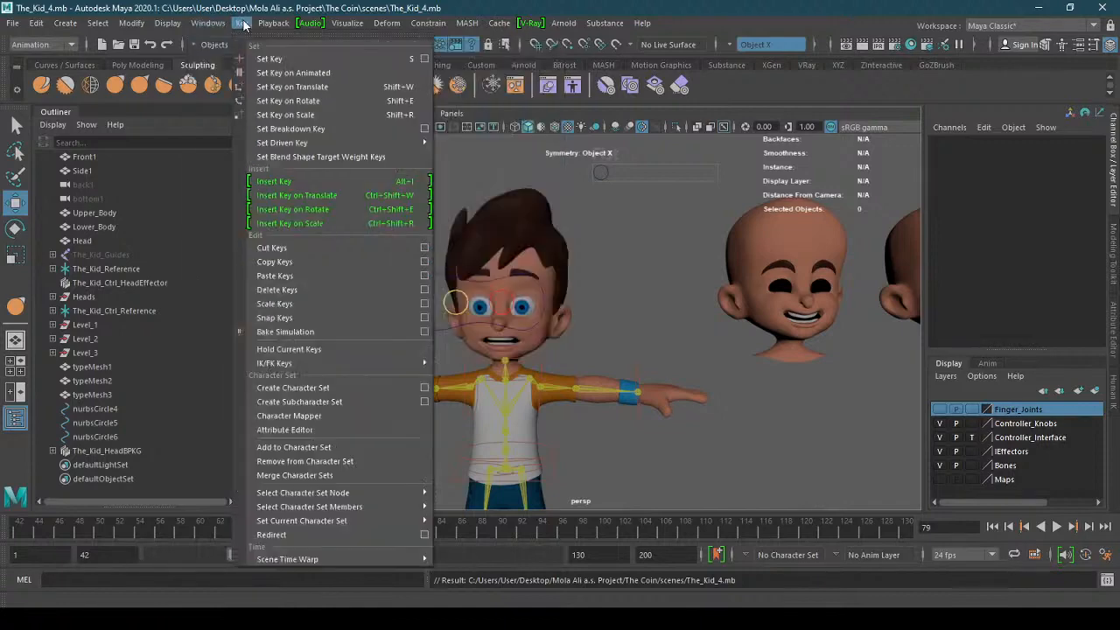
mouse_move(378, 147)
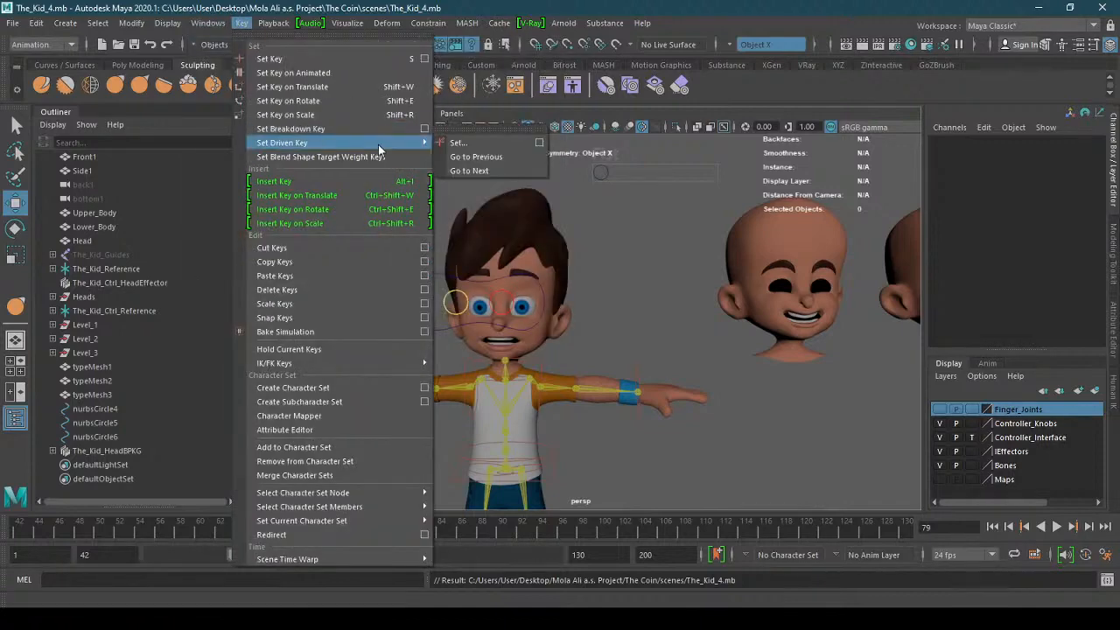
click(539, 141)
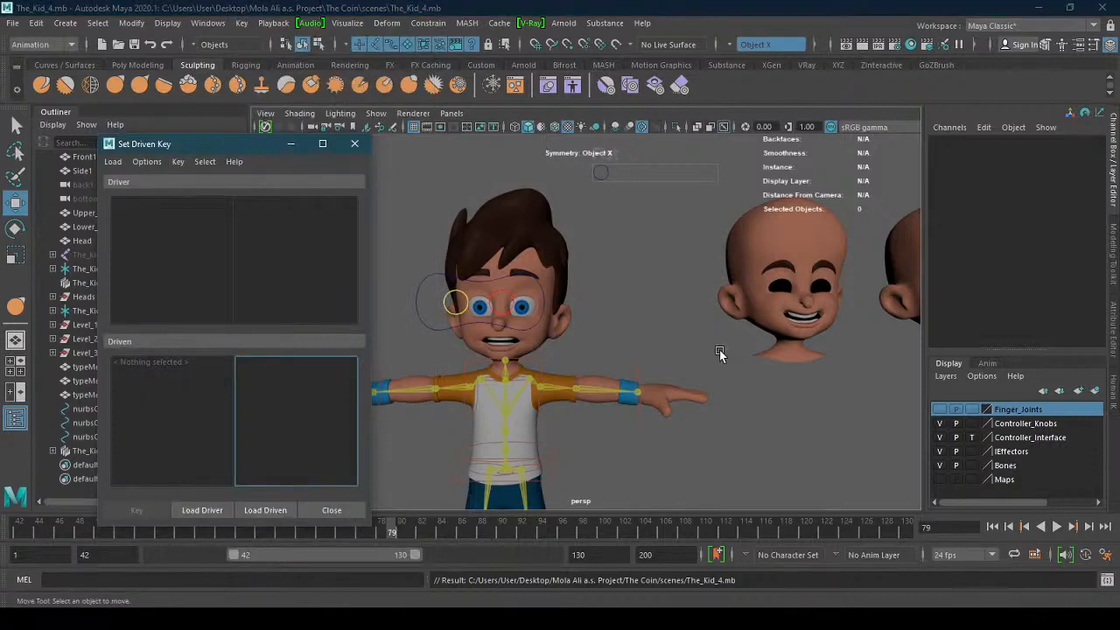
alt+drag(754, 336, 642, 361)
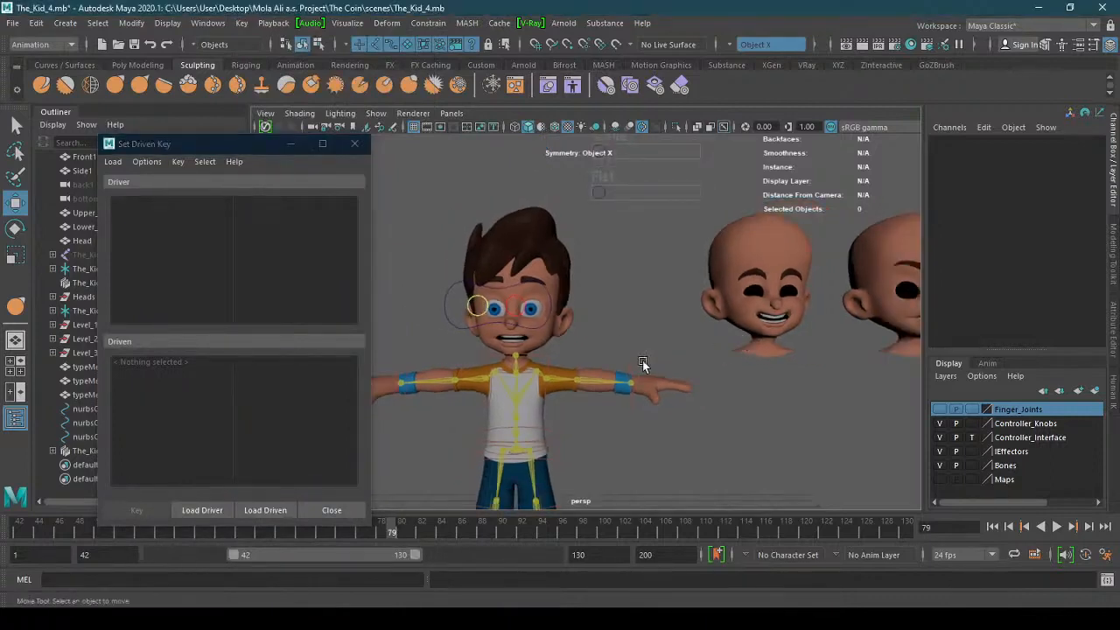
click(543, 338)
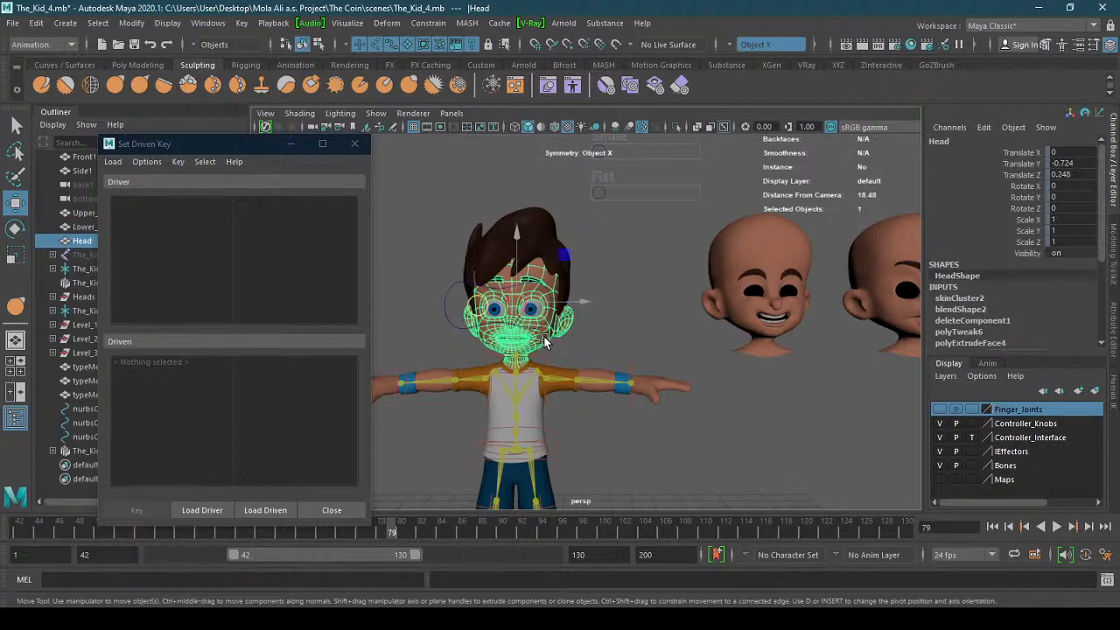
click(221, 511)
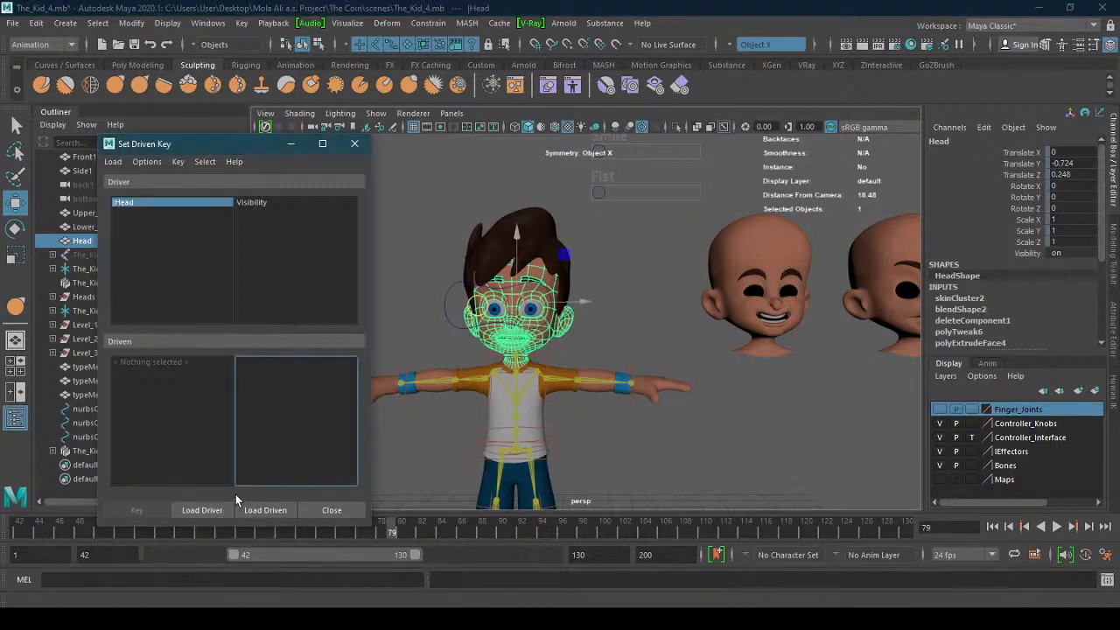
click(198, 207)
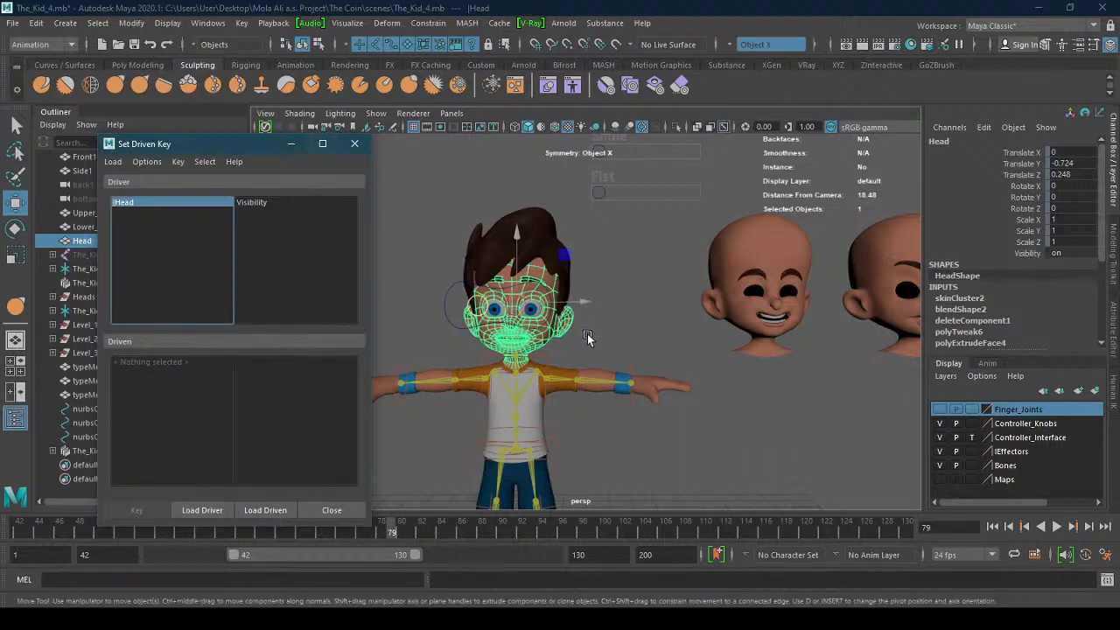
click(267, 513)
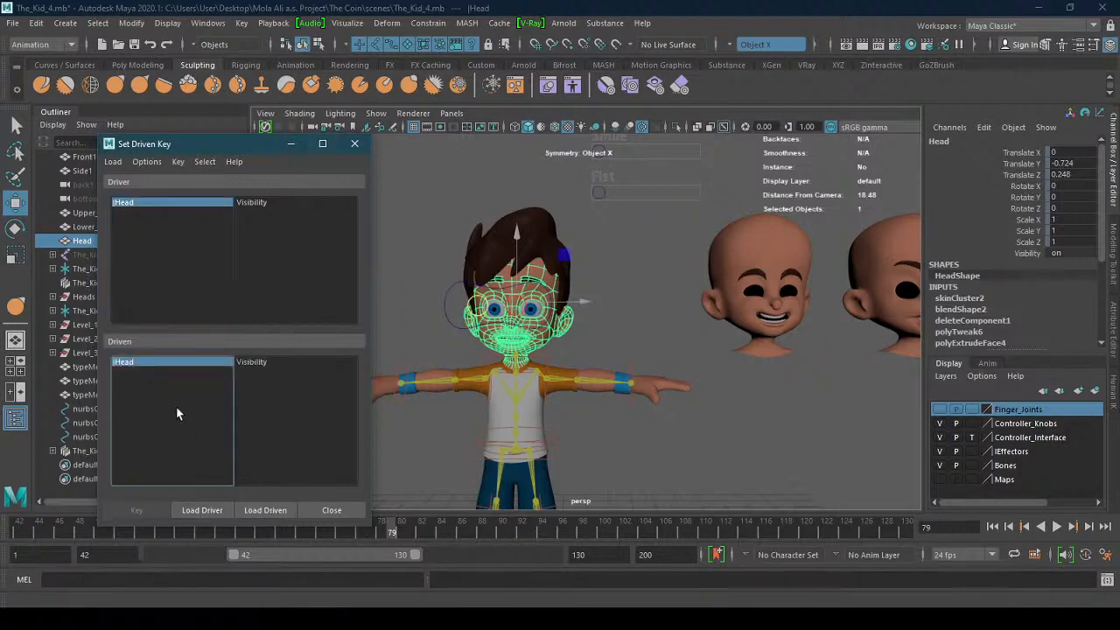
click(280, 362)
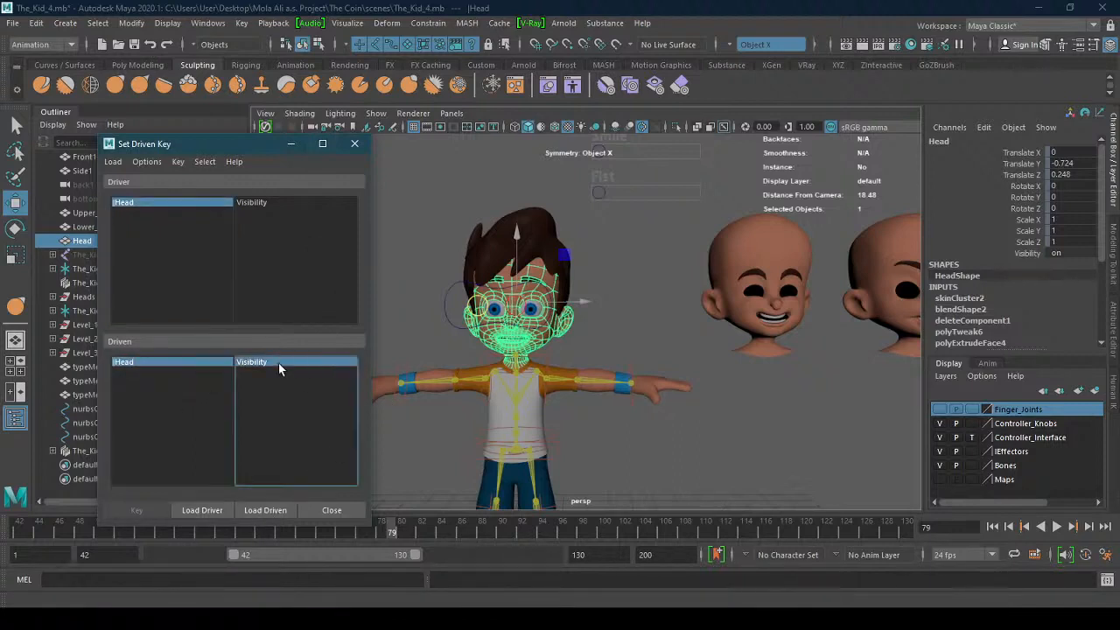
click(180, 363)
drag(1102, 254, 1093, 302)
click(961, 174)
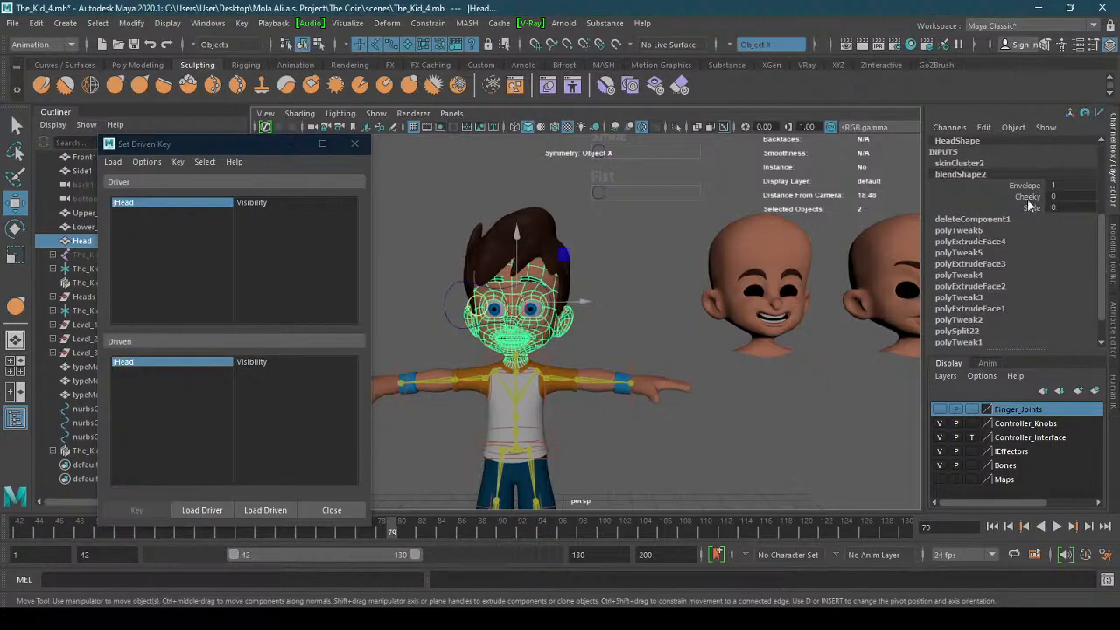
click(1019, 196)
click(1022, 186)
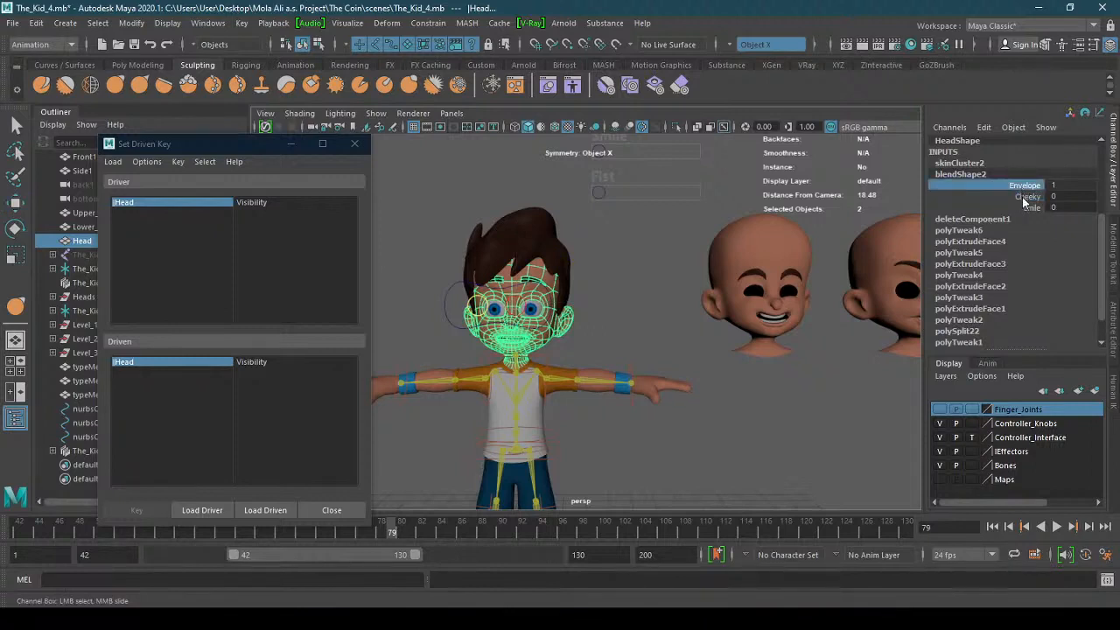
shift+click(1035, 210)
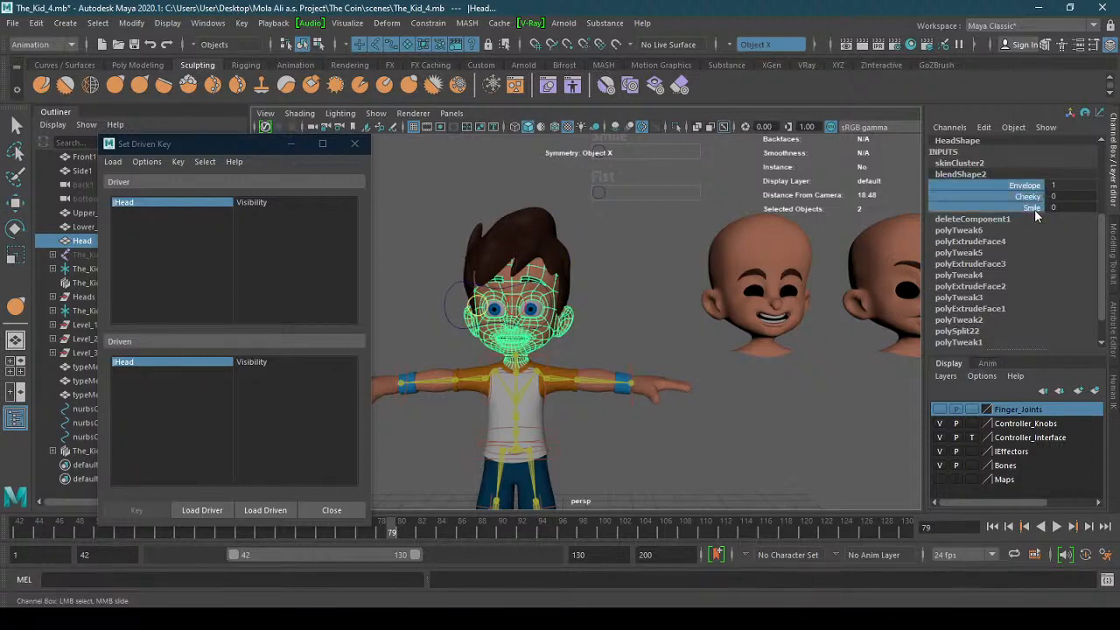
click(258, 511)
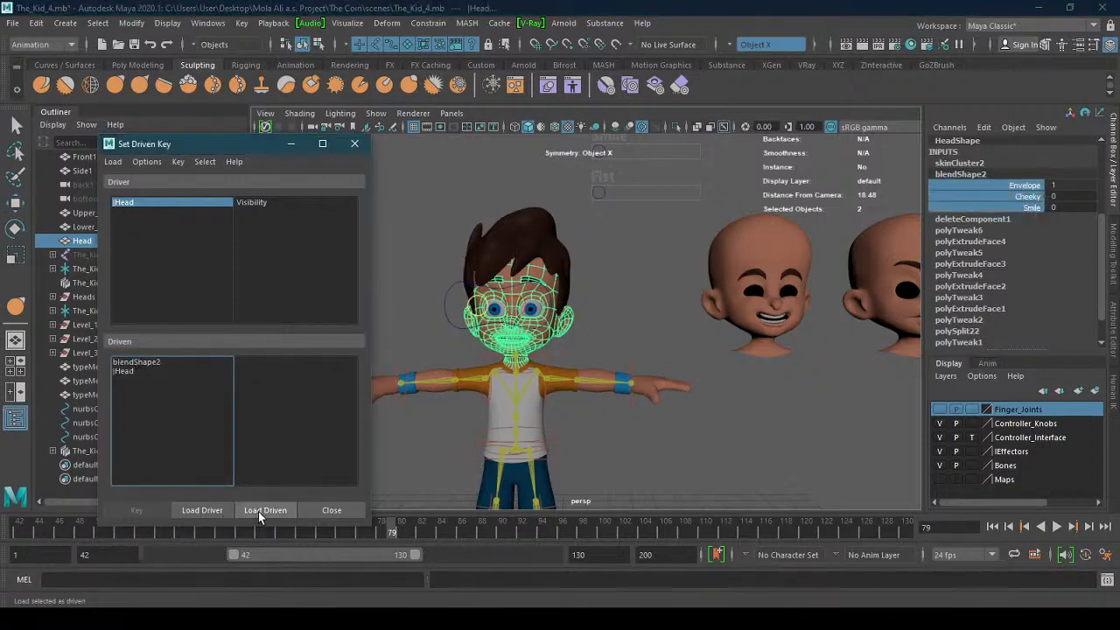
click(337, 510)
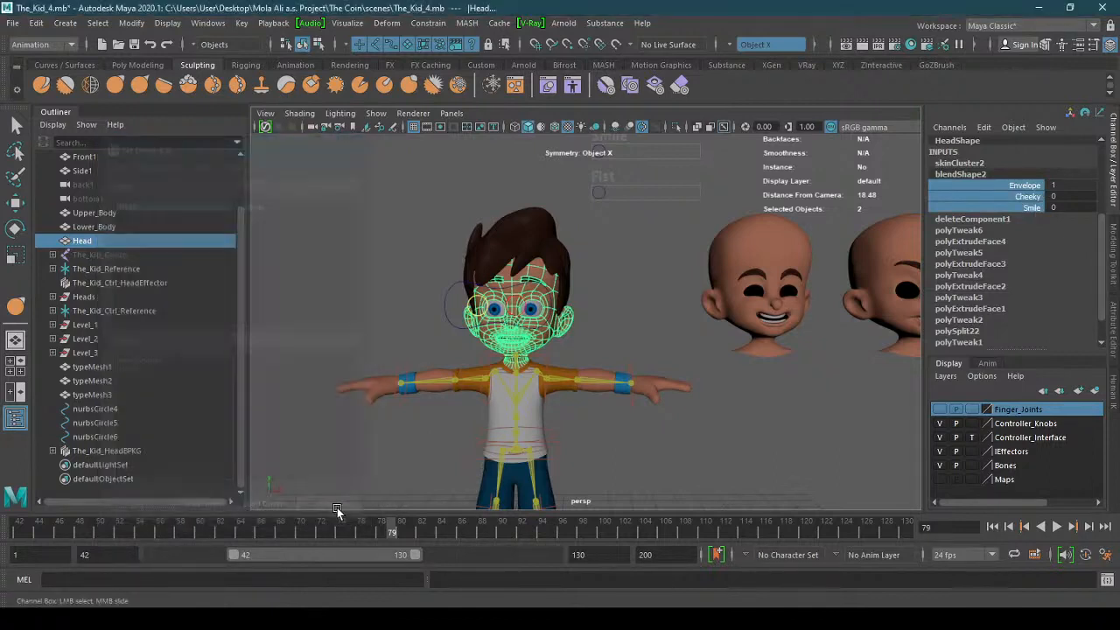
- Select the two bald target heads beside the kid character, Cheeky and Smile, and hide them
click(416, 266)
click(545, 340)
alt+right_drag(544, 341, 661, 343)
key(w)
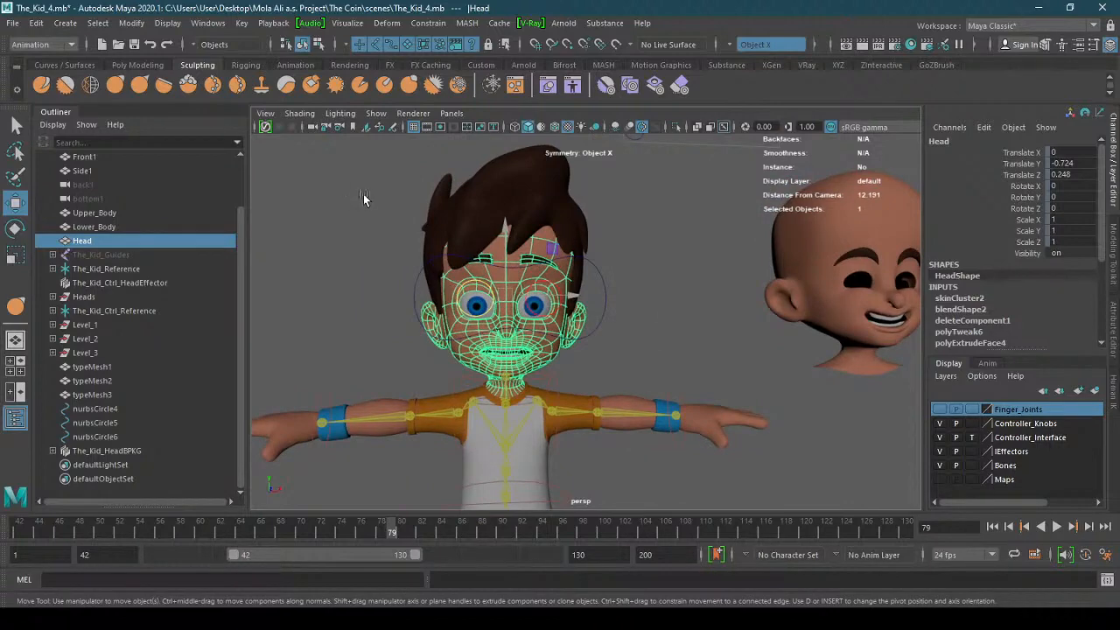
scroll(711, 280, down, 6)
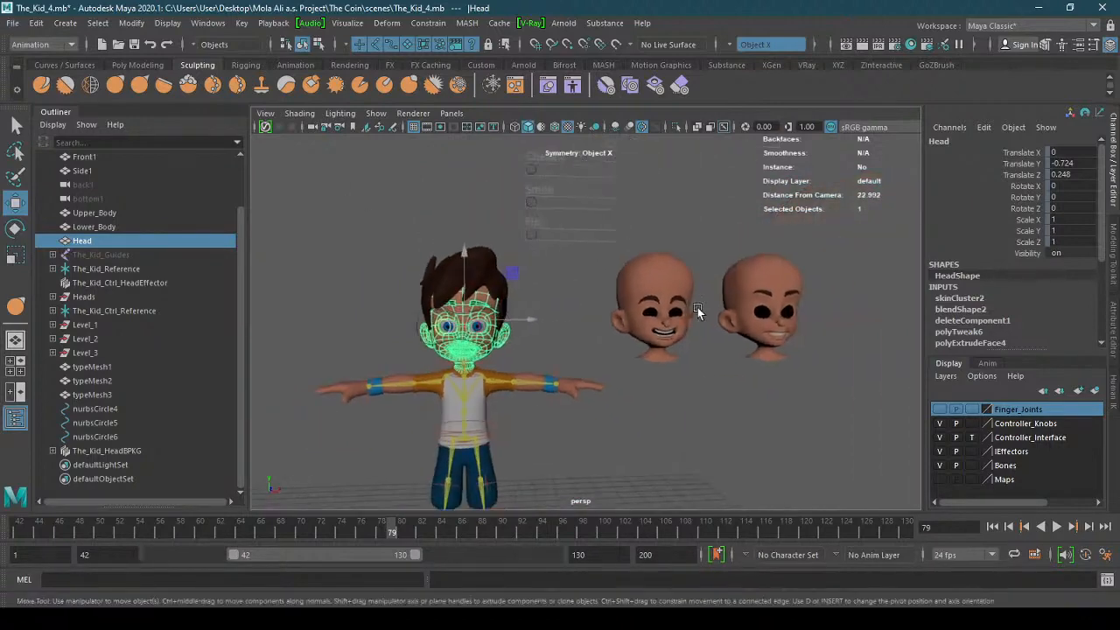
drag(604, 372, 840, 279)
key(ctrl+h)
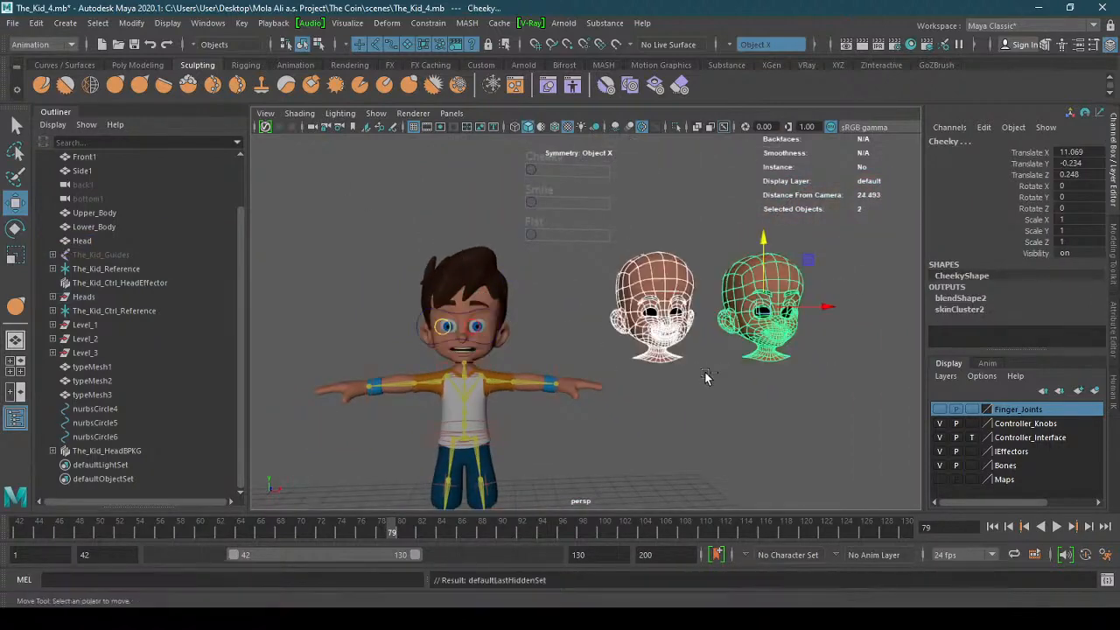
- Open the Set Driven Key options and load the Smile slider's knob, nurbsCircle5, as driver with Translate X as the driving attribute
scroll(591, 331, up, 4)
alt+middle_drag(590, 331, 678, 321)
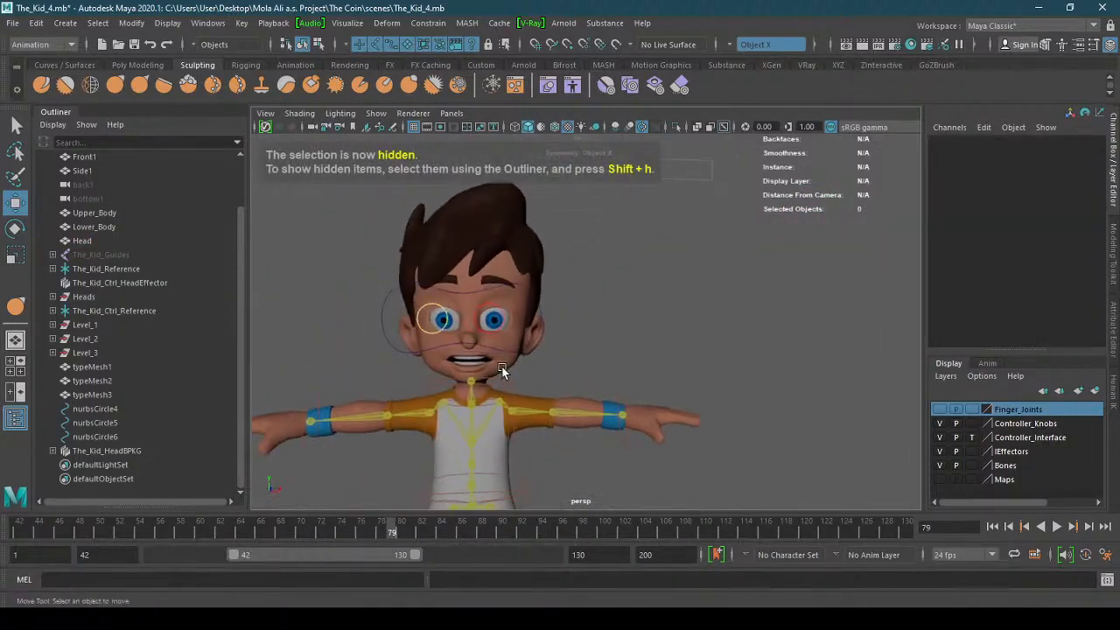
click(207, 22)
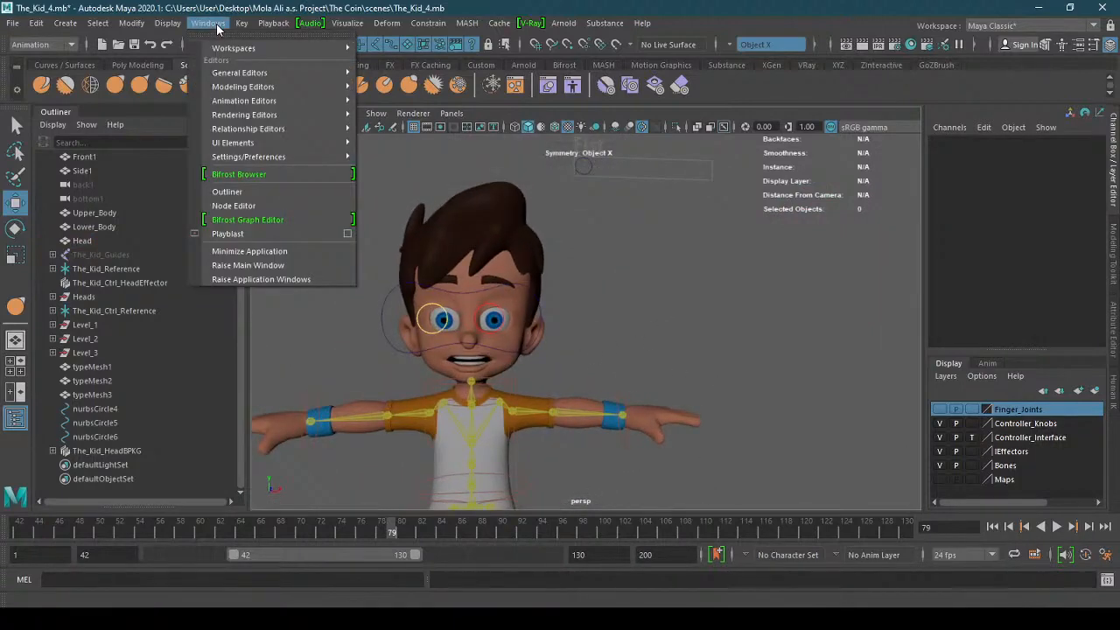
mouse_move(241, 23)
mouse_move(324, 144)
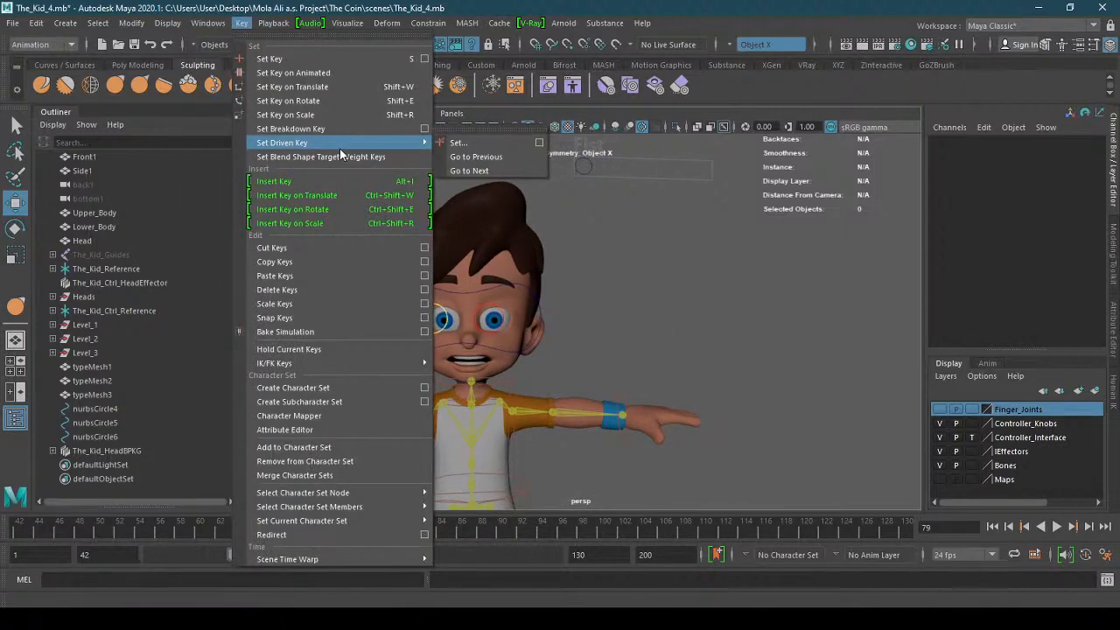
click(541, 142)
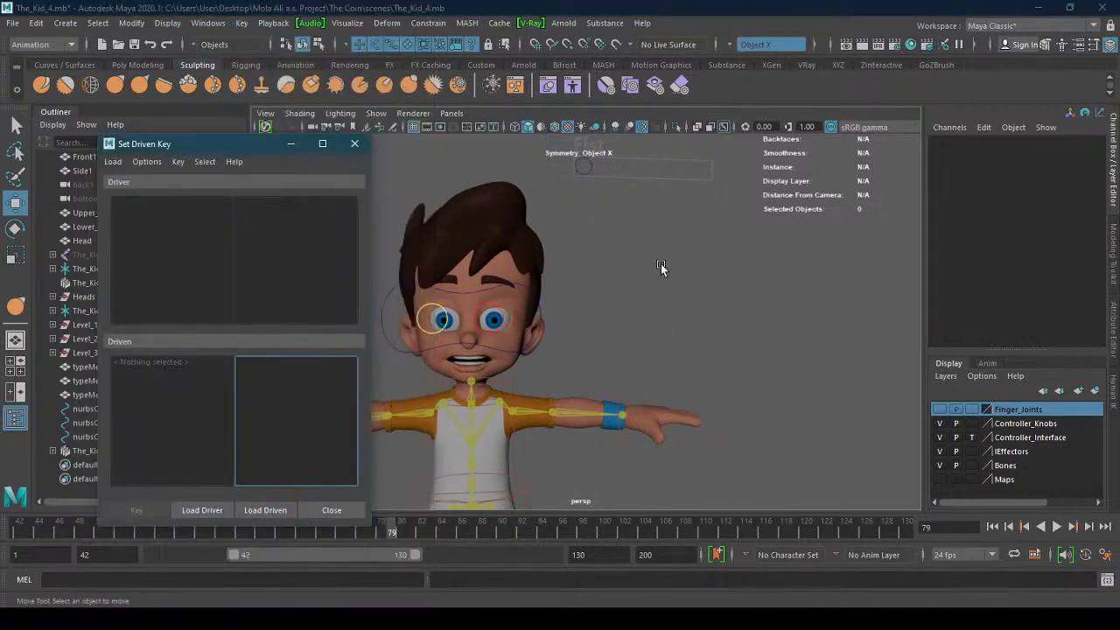
scroll(661, 264, down, 6)
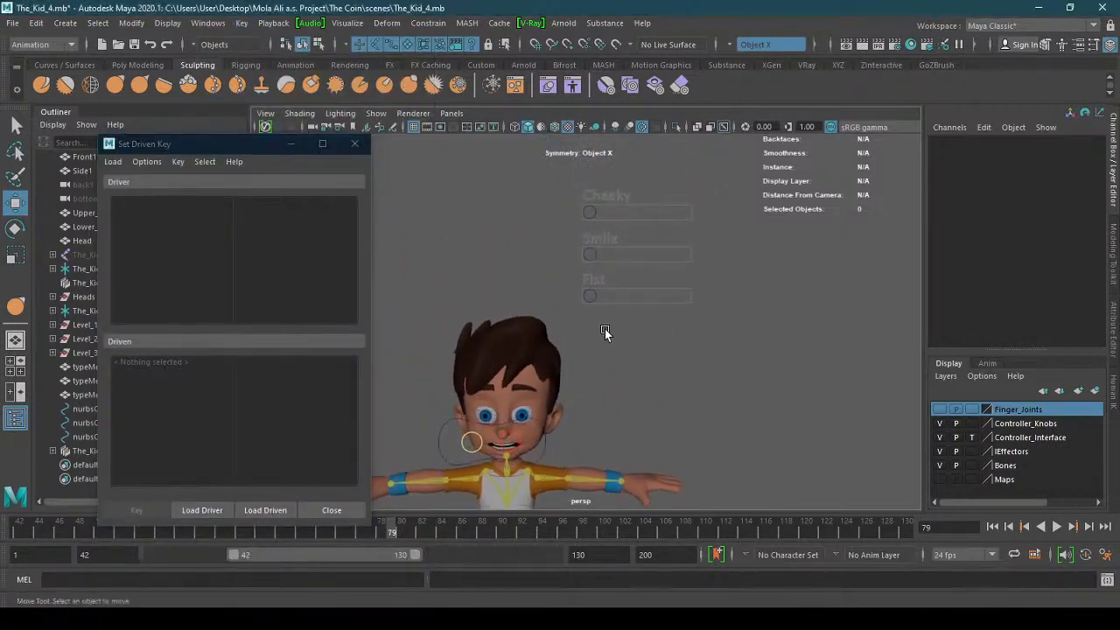
click(593, 254)
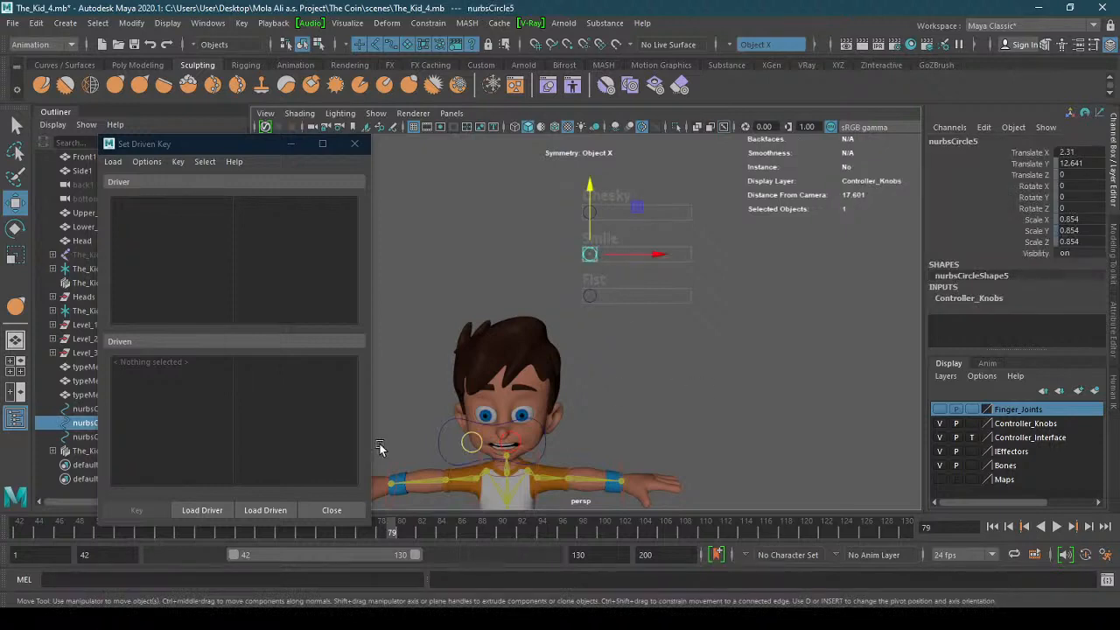
click(203, 510)
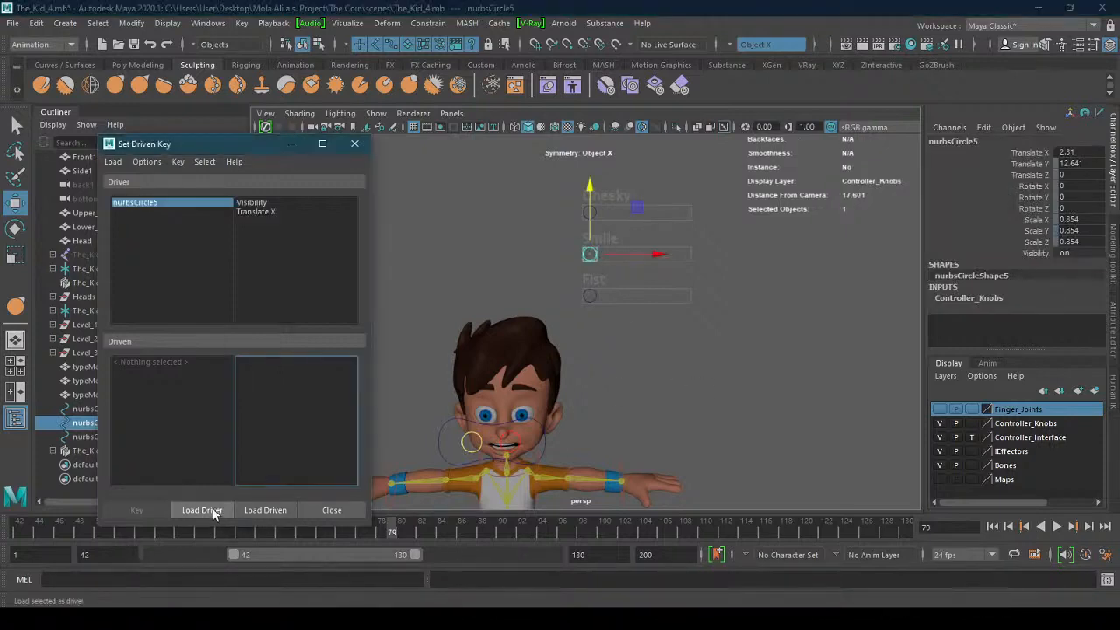
click(267, 211)
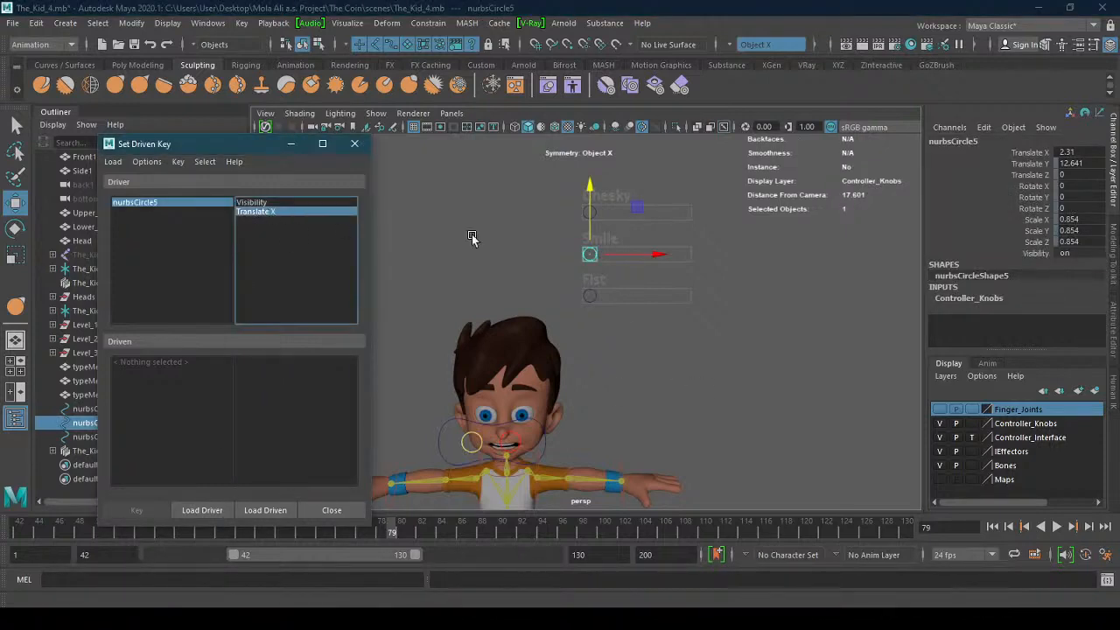
- Load the Head mesh with its blendShape2 input as driven and choose blendShape2's Smile attribute
alt+right_drag(473, 240, 678, 210)
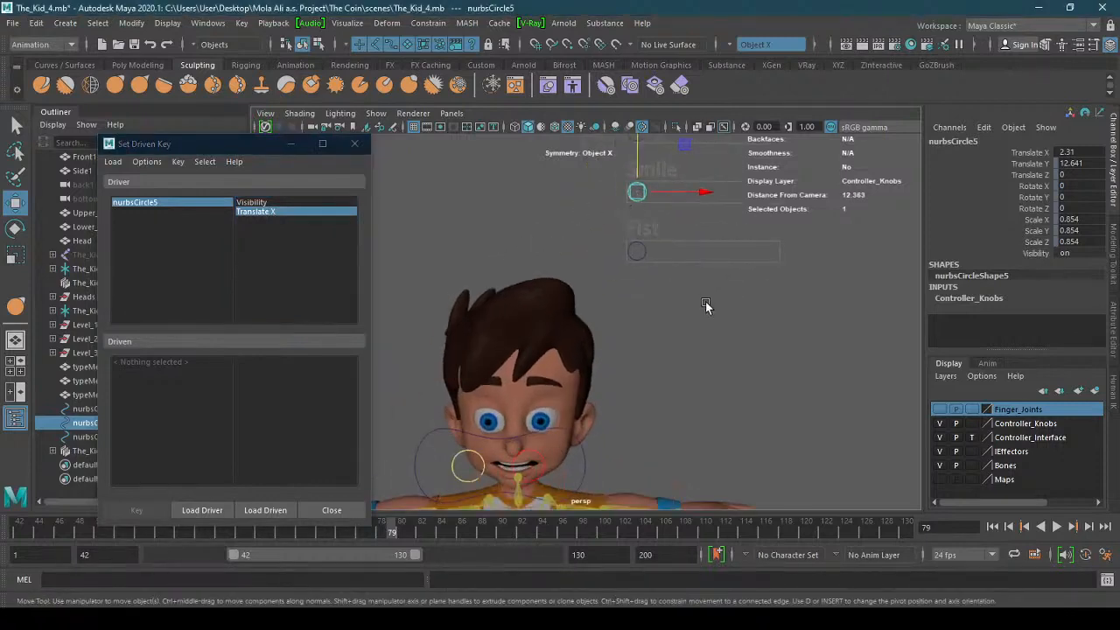
alt+right_drag(705, 301, 647, 319)
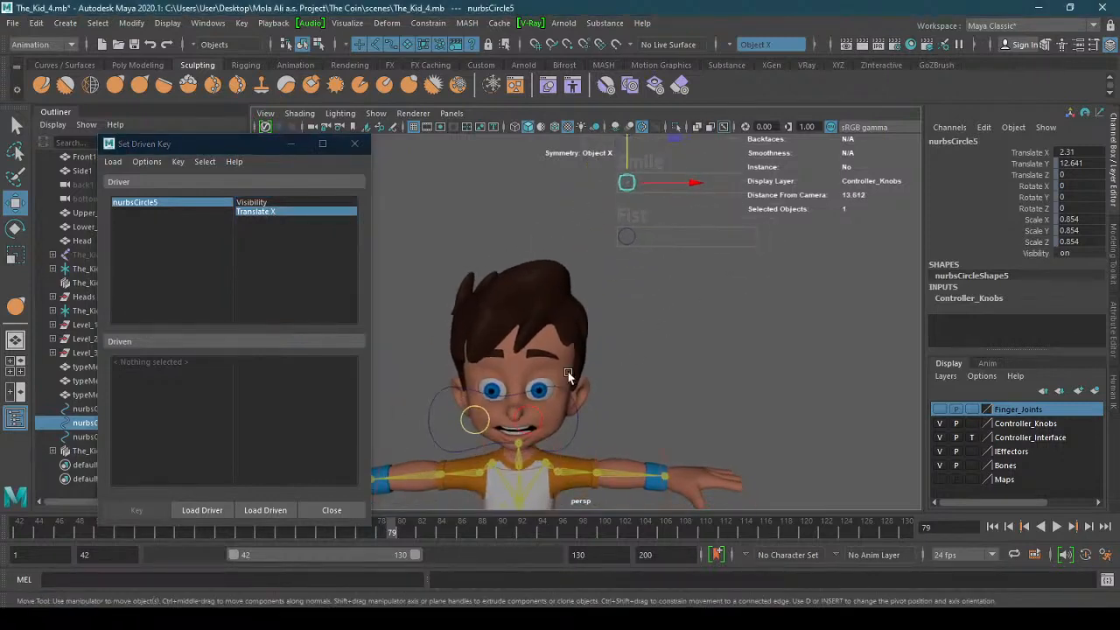
click(571, 378)
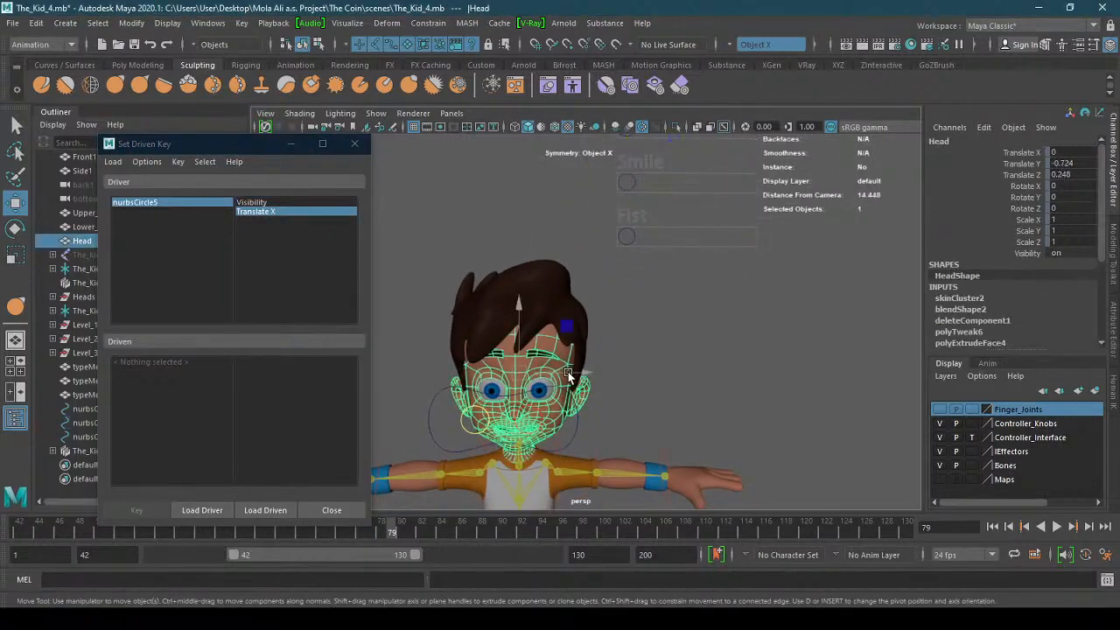
click(977, 311)
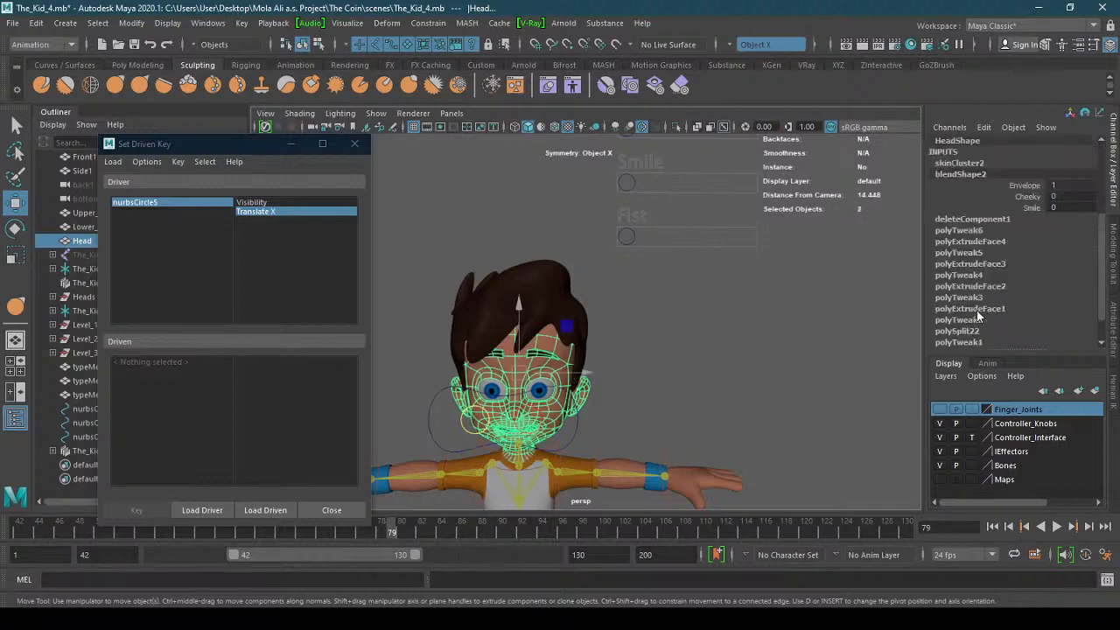
click(1023, 206)
scroll(1105, 262, down, 1)
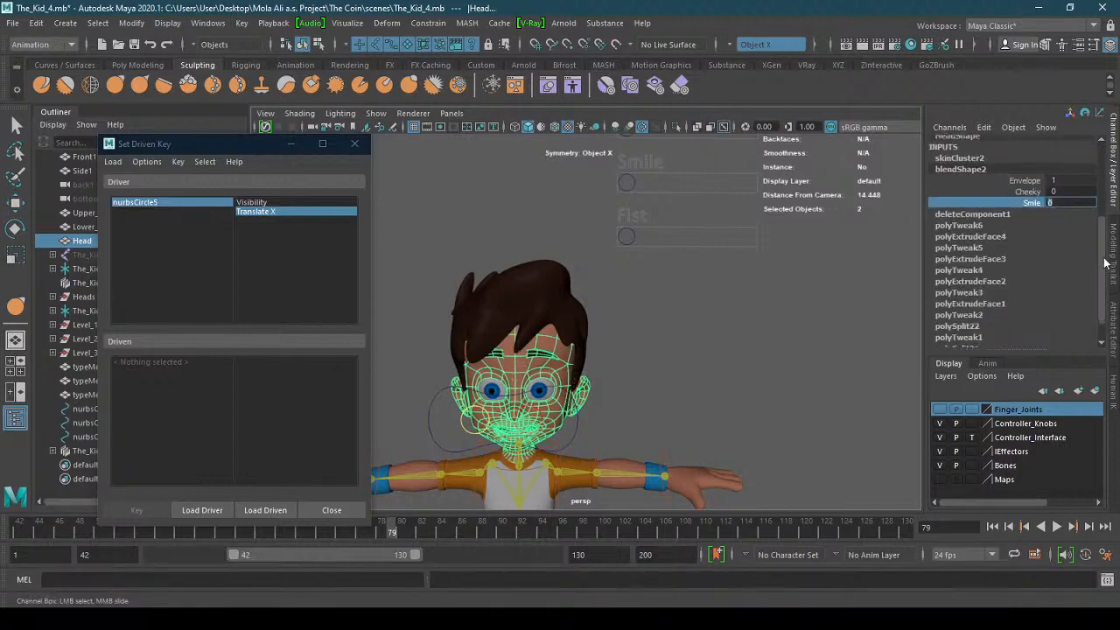
drag(1105, 263, 1105, 239)
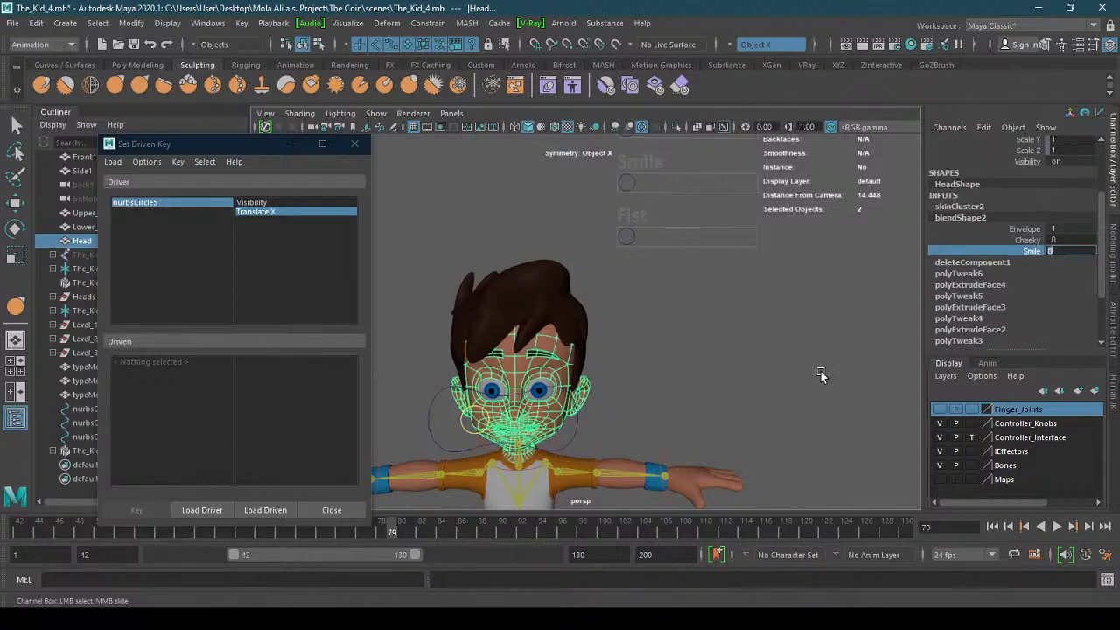
click(263, 510)
click(155, 364)
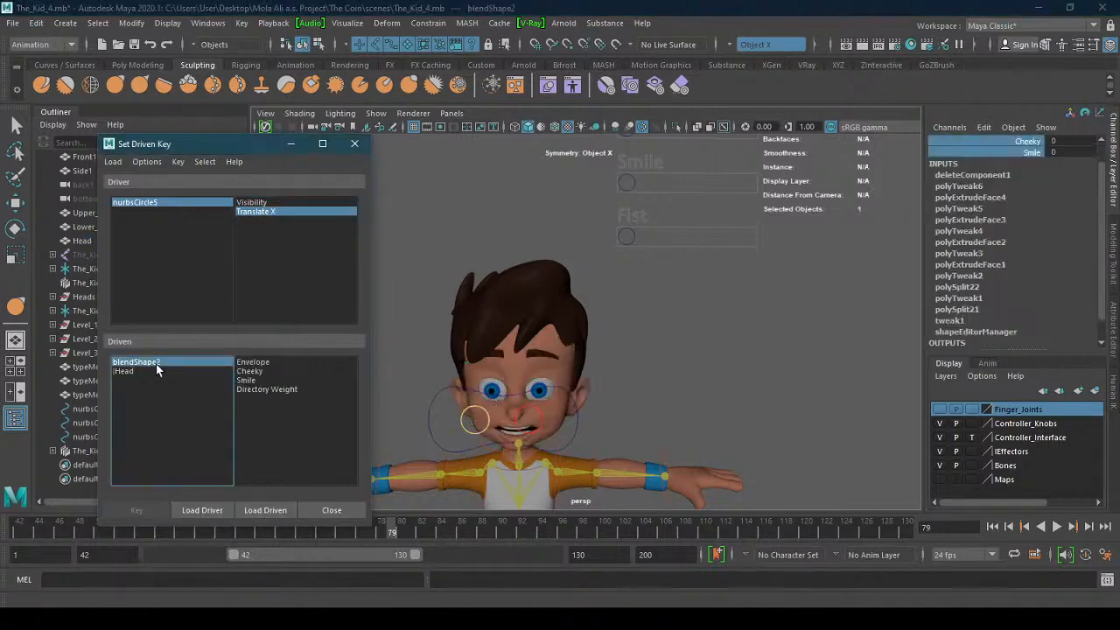
click(262, 380)
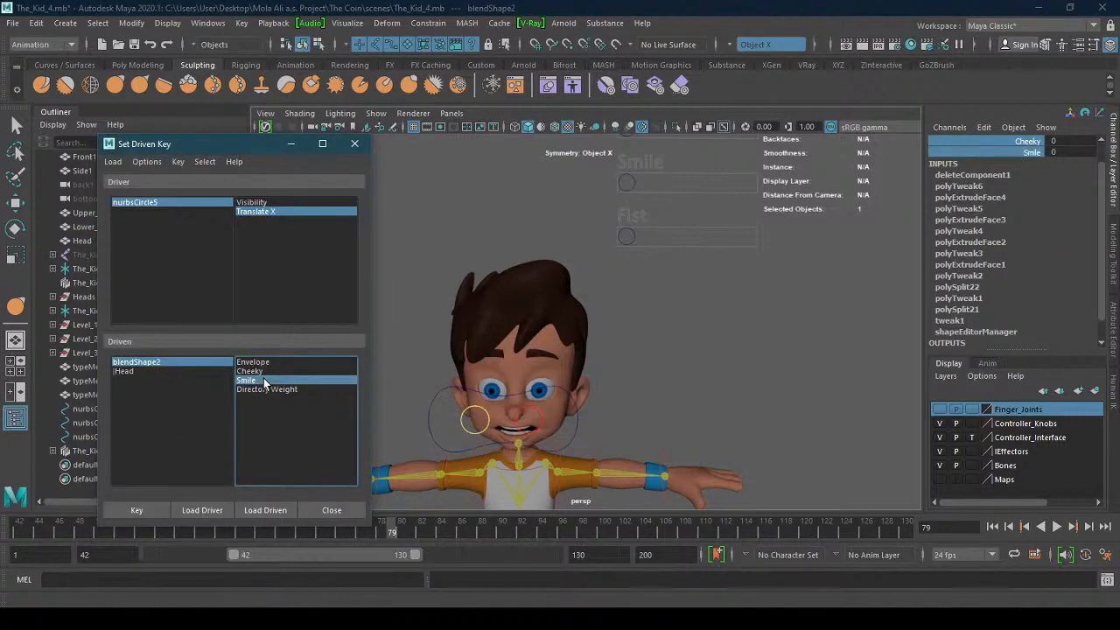
click(162, 361)
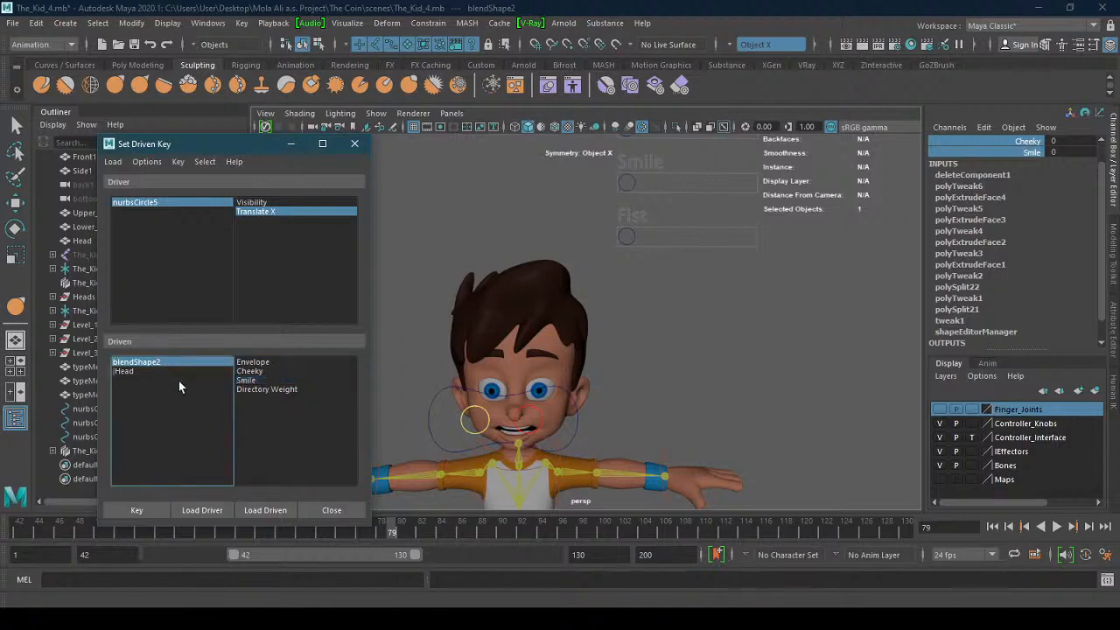
- Key blendShape2's Smile attribute at 0 on the Head, with the Smile knob at the start of its slider
click(266, 381)
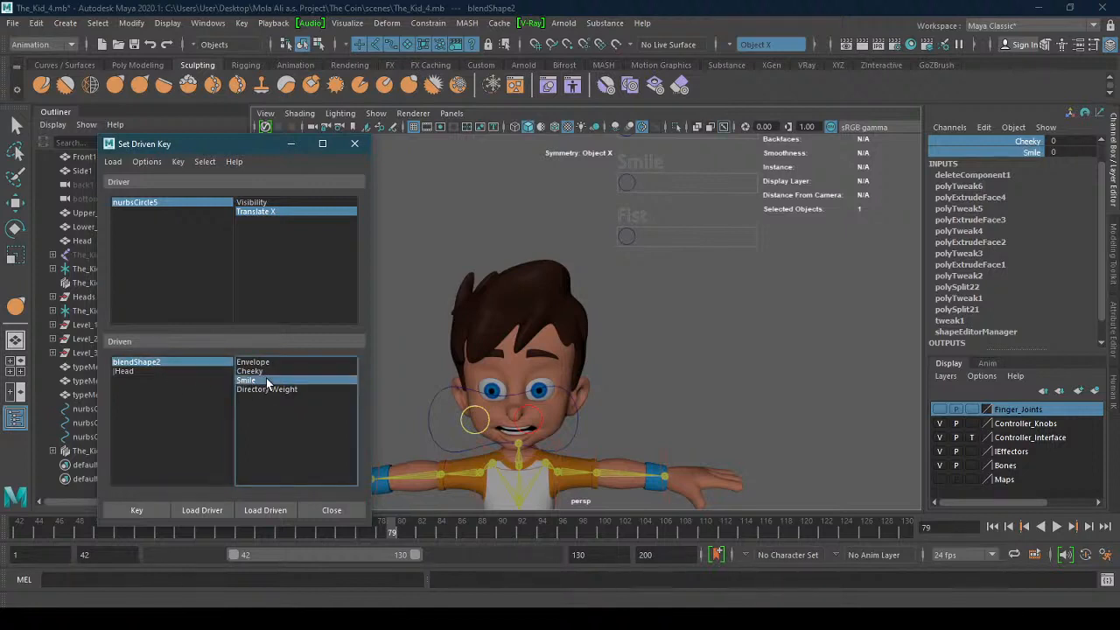
scroll(623, 280, down, 2)
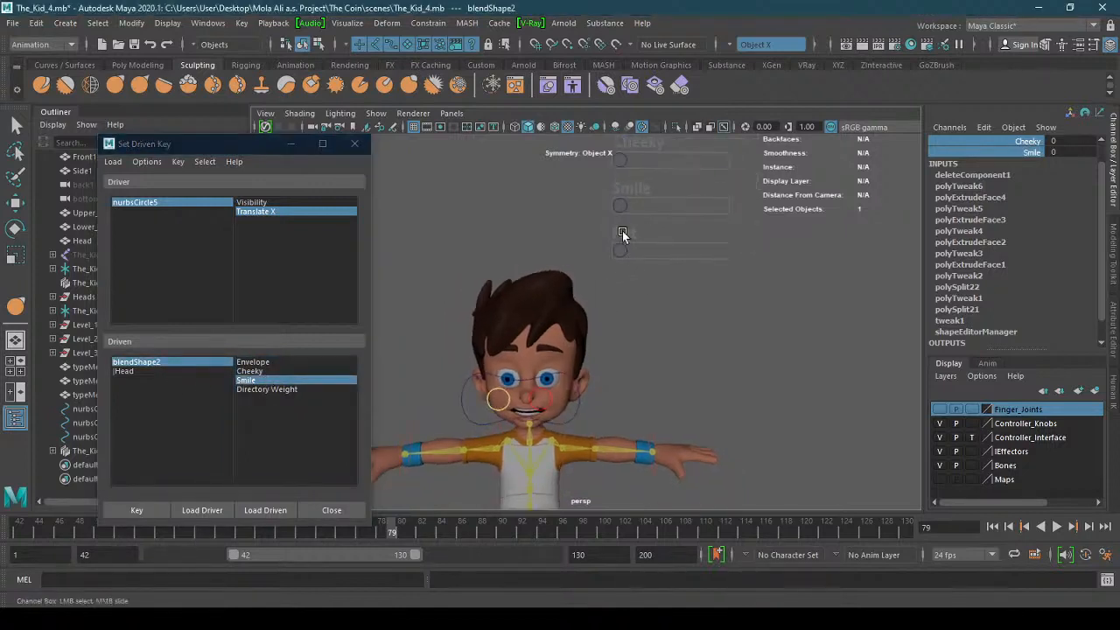
click(624, 204)
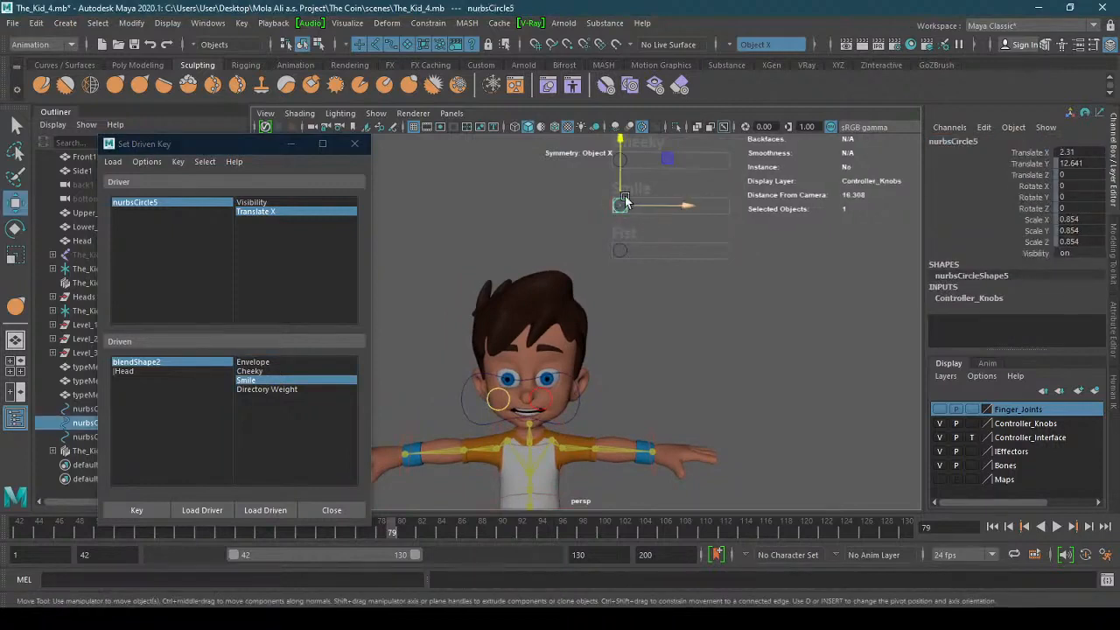
click(303, 386)
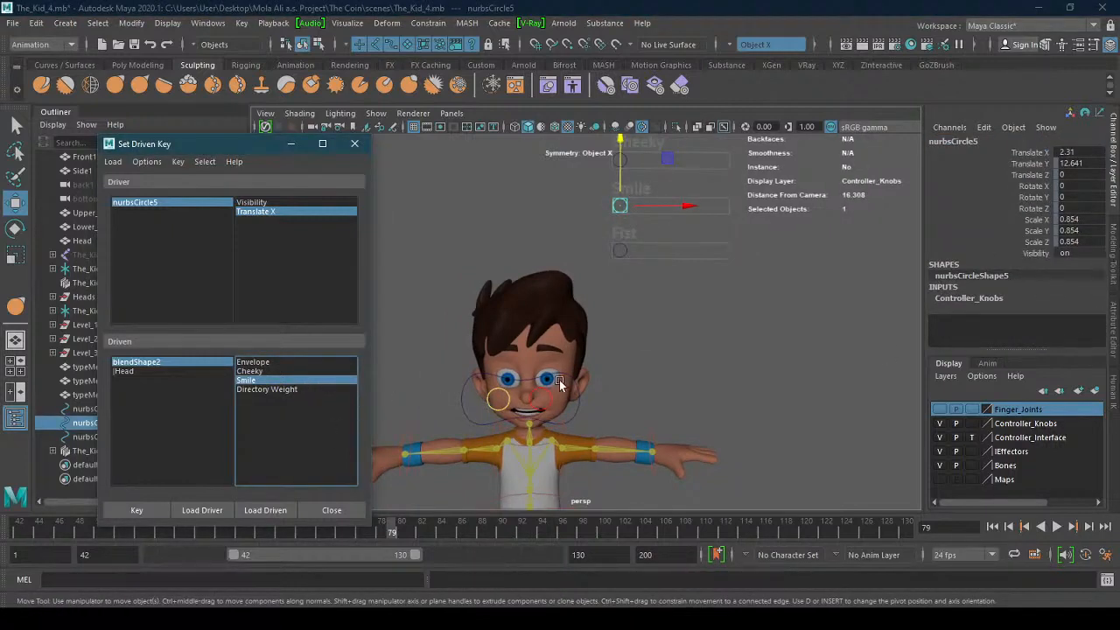
click(567, 358)
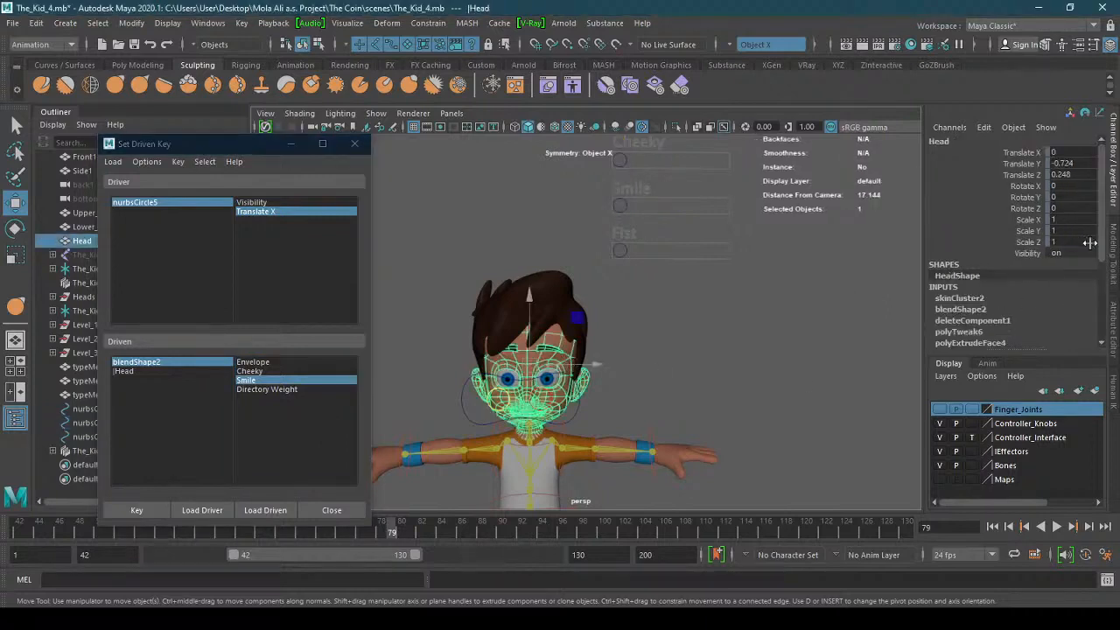
drag(1103, 243, 1103, 278)
click(989, 243)
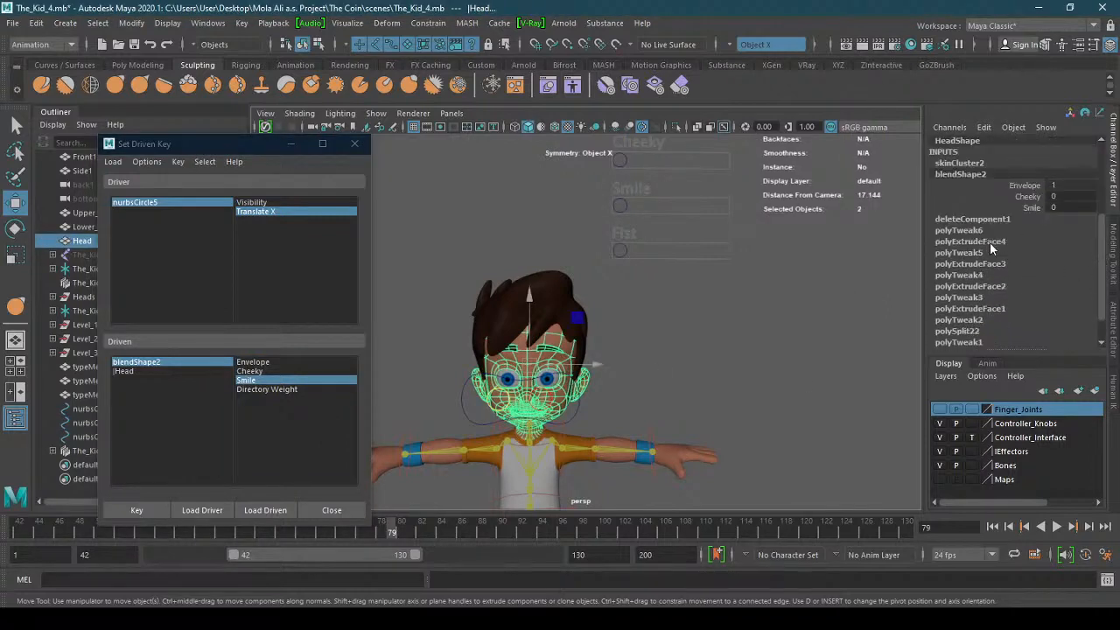
click(1021, 206)
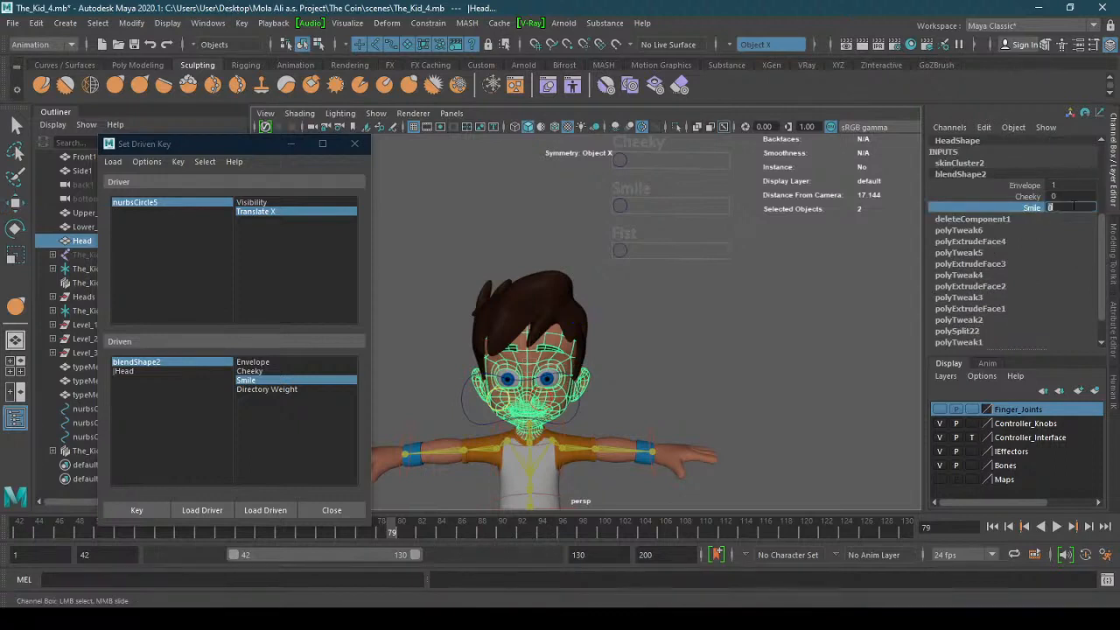
click(141, 506)
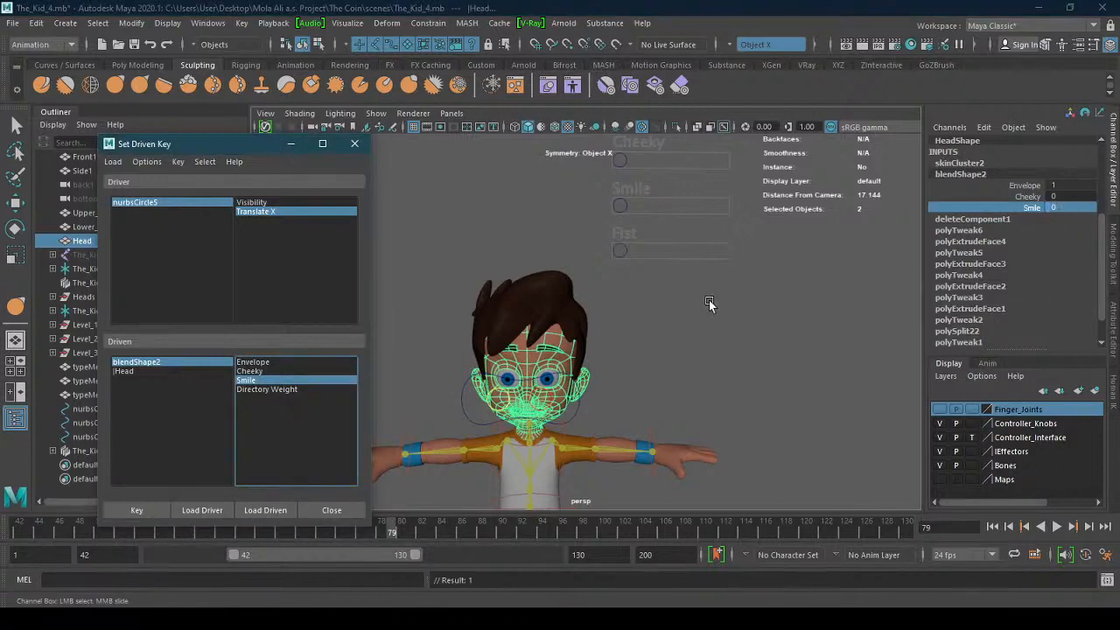
- Move the Smile knob along X to the far end of its slider, at Translate X 4.88
alt+middle_drag(709, 300, 709, 333)
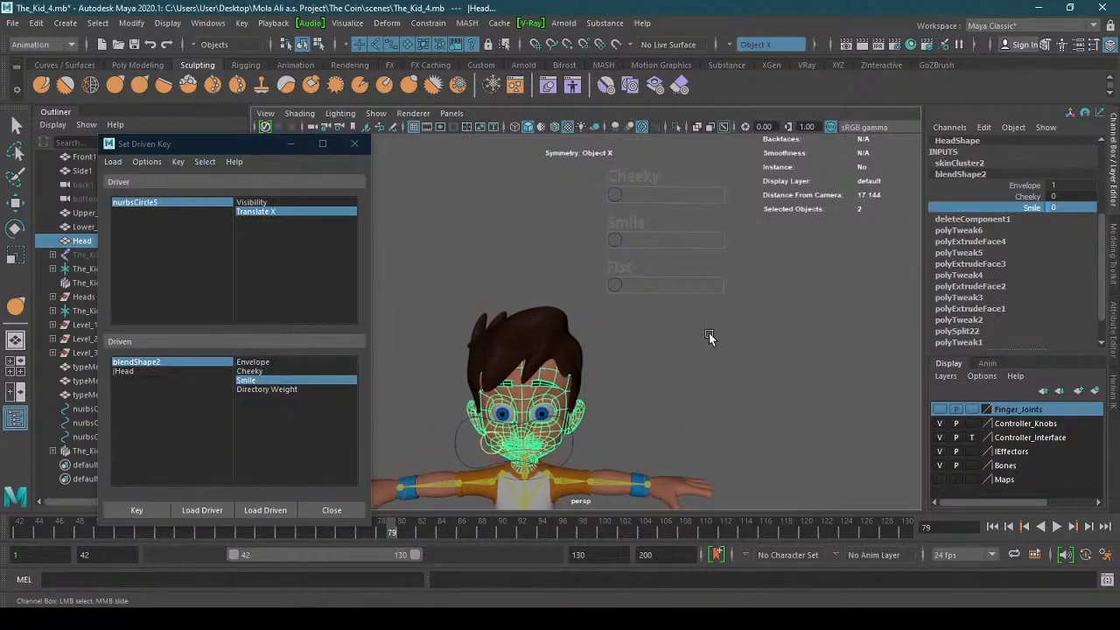
key(w)
click(626, 239)
drag(670, 242, 795, 240)
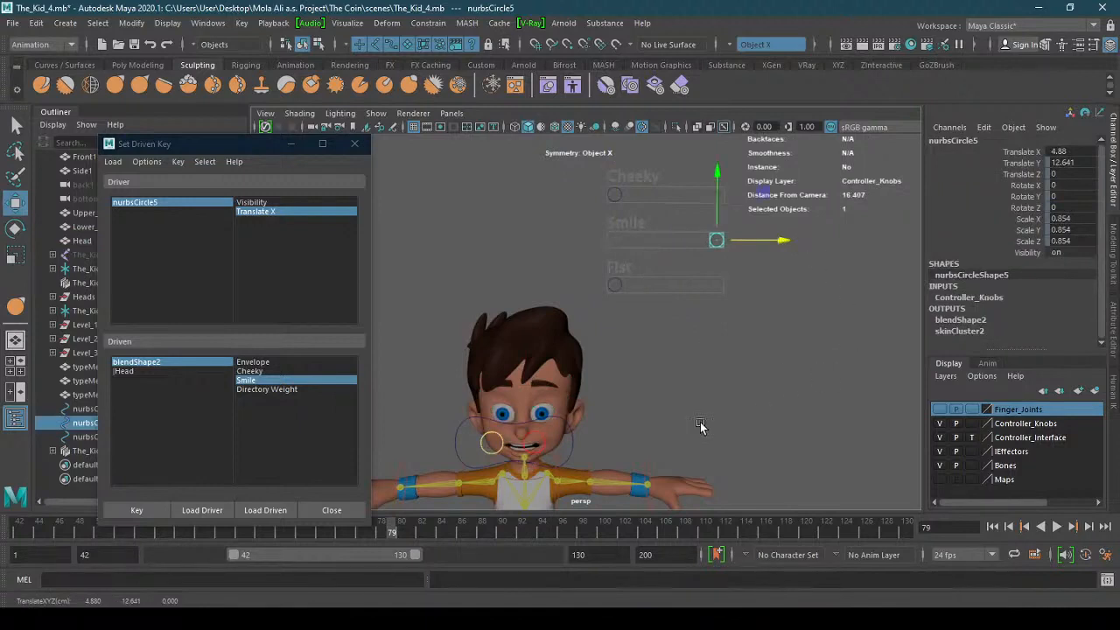
- Set blendShape2's Smile weight on the Head mesh to 1 and record it as a driven key
click(565, 405)
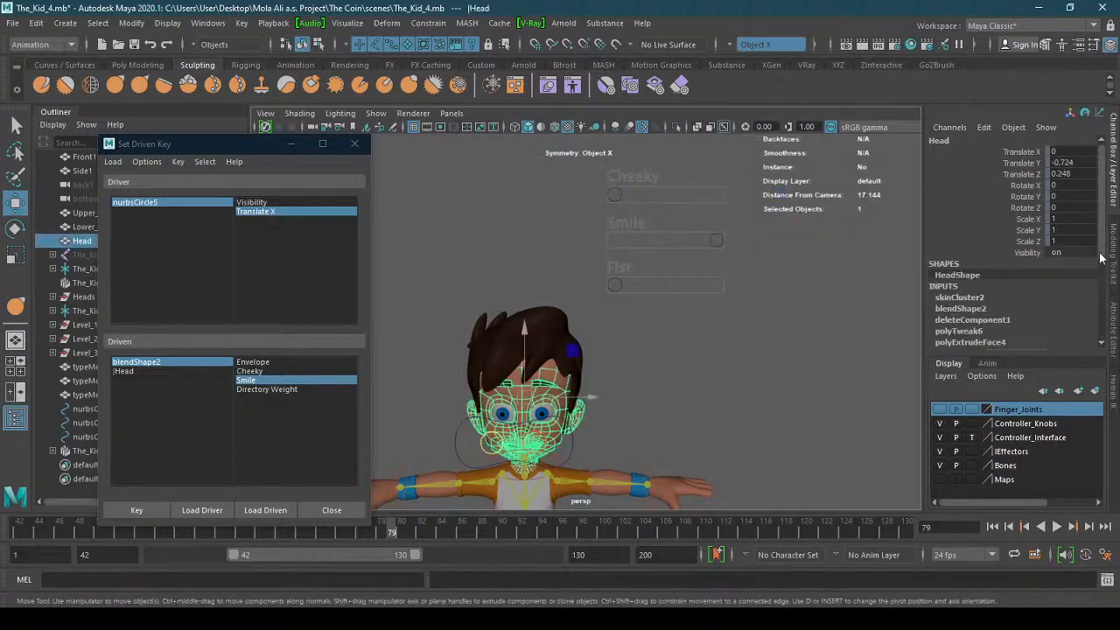
drag(1102, 261, 1094, 320)
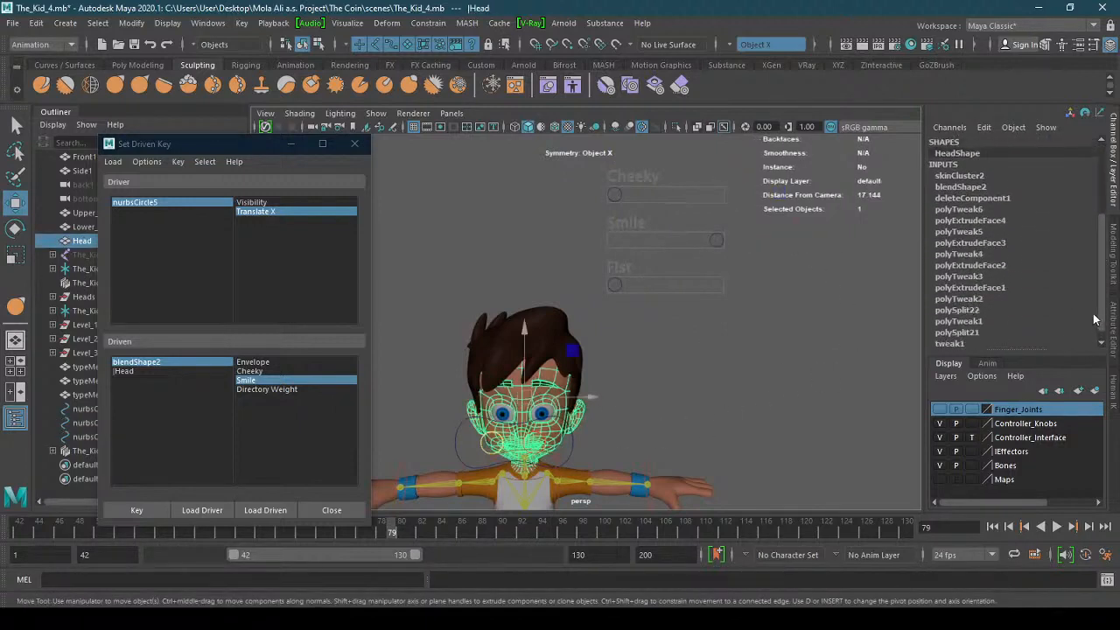
click(977, 187)
click(1071, 208)
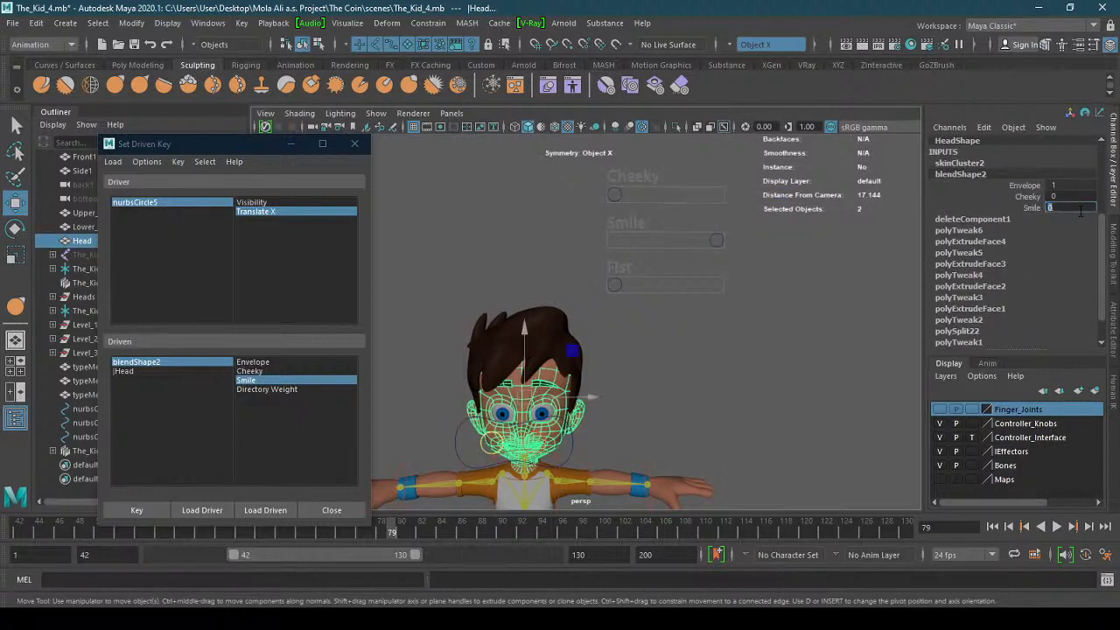
text(1)
key(Return)
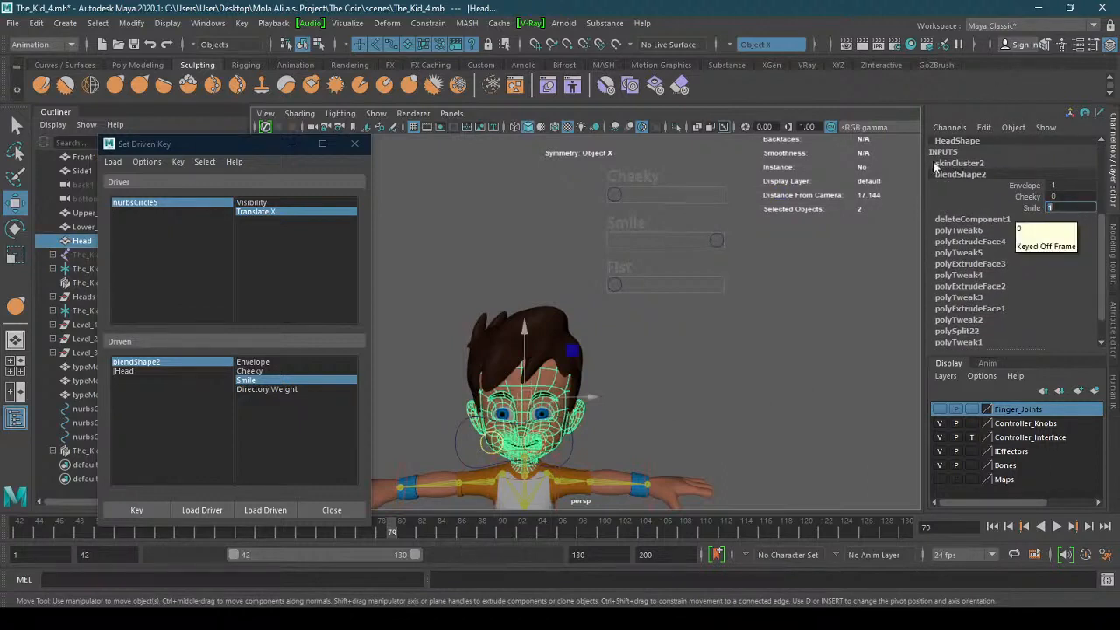
alt+right_drag(408, 451, 517, 459)
alt+middle_drag(516, 459, 581, 354)
alt+right_drag(581, 355, 785, 317)
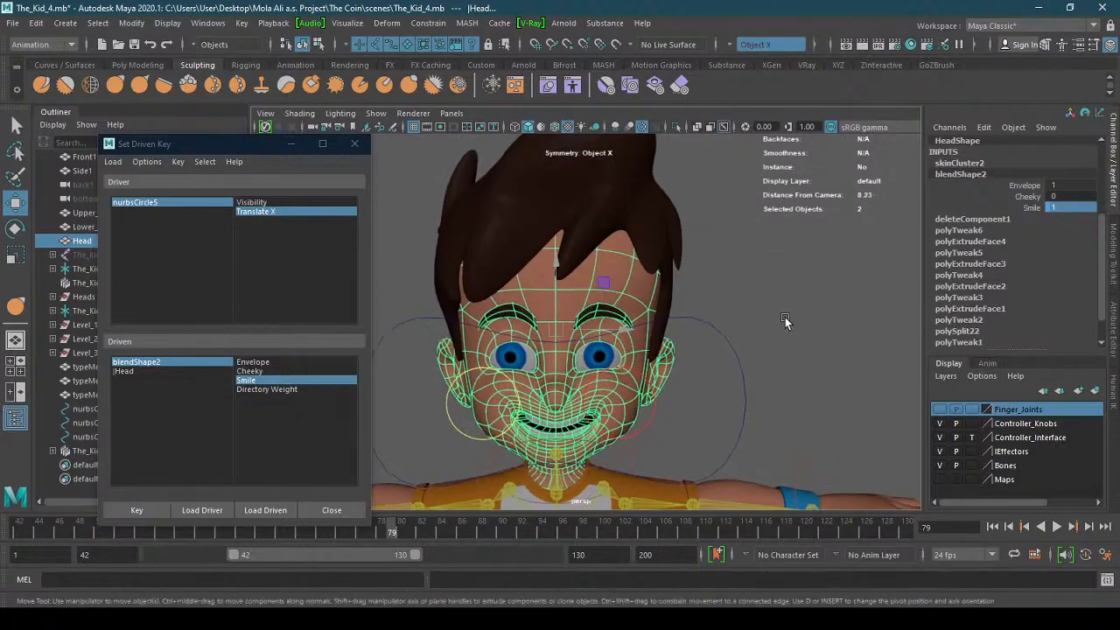
click(150, 508)
- Test the smile by sliding the Smile knob along its track, leaving it at the start at Translate X 2.31
alt+right_drag(653, 329, 629, 336)
click(702, 355)
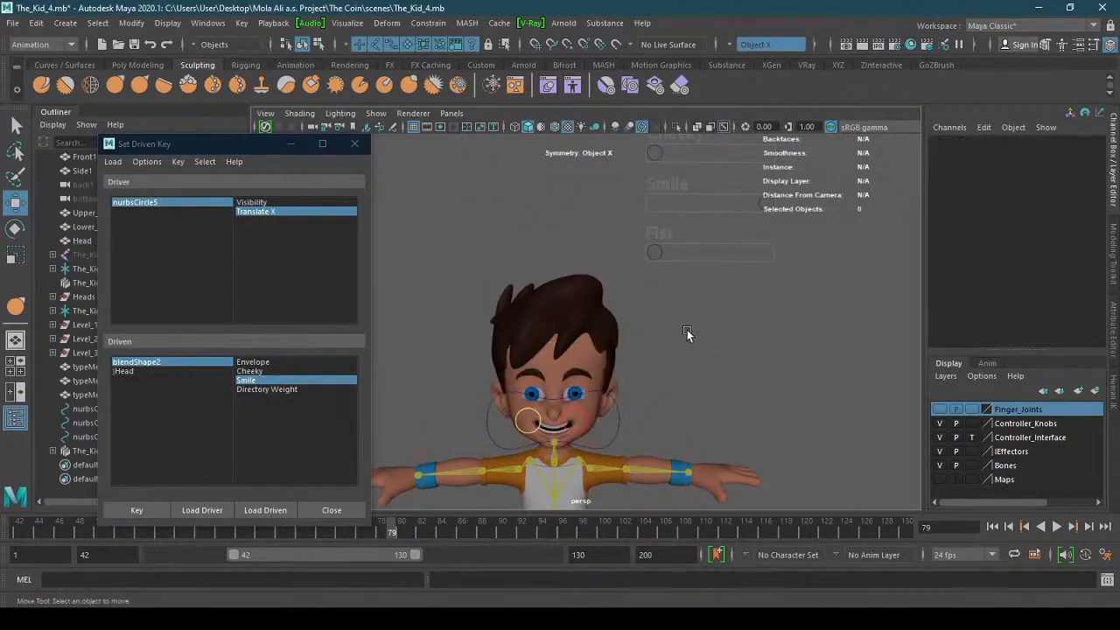
alt+drag(687, 329, 643, 321)
alt+middle_drag(718, 316, 663, 318)
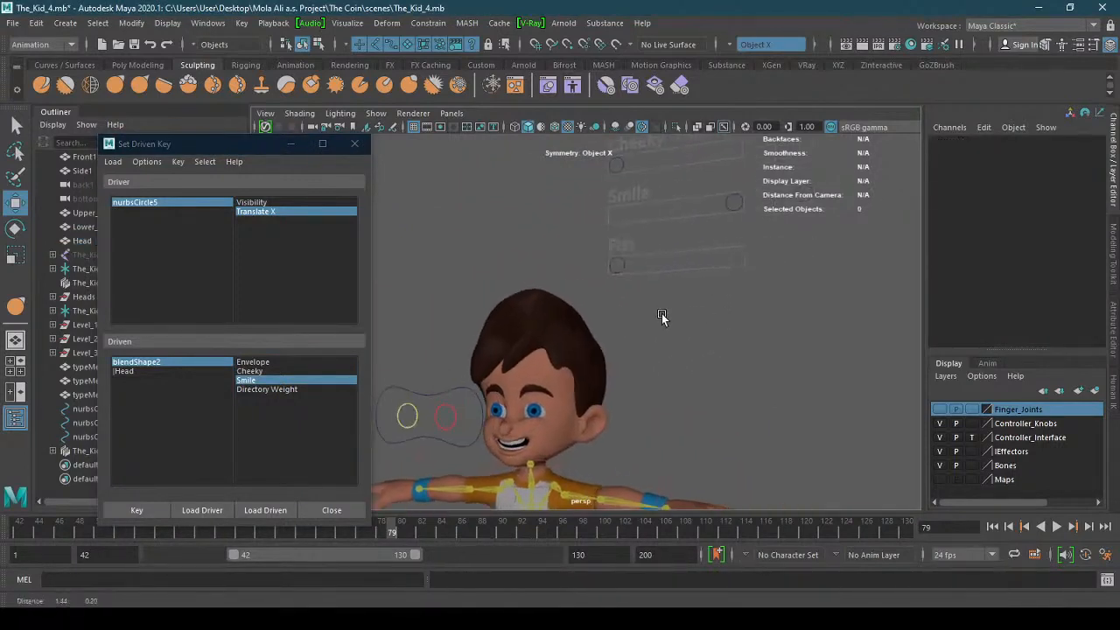
click(729, 203)
drag(792, 211, 647, 222)
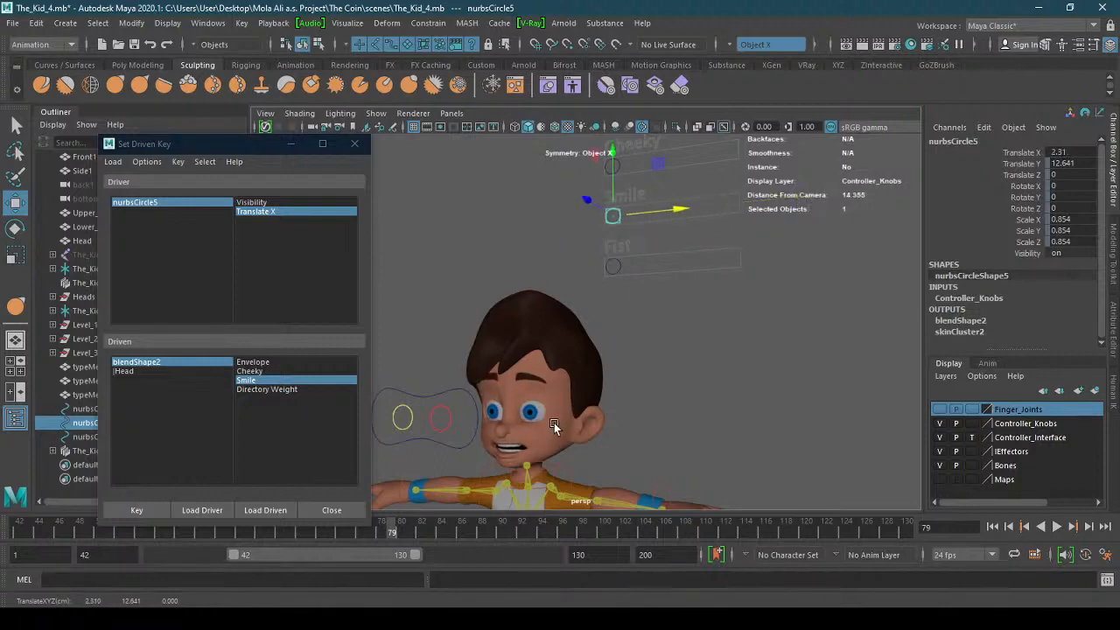
alt+drag(554, 425, 634, 355)
scroll(622, 367, up, 2)
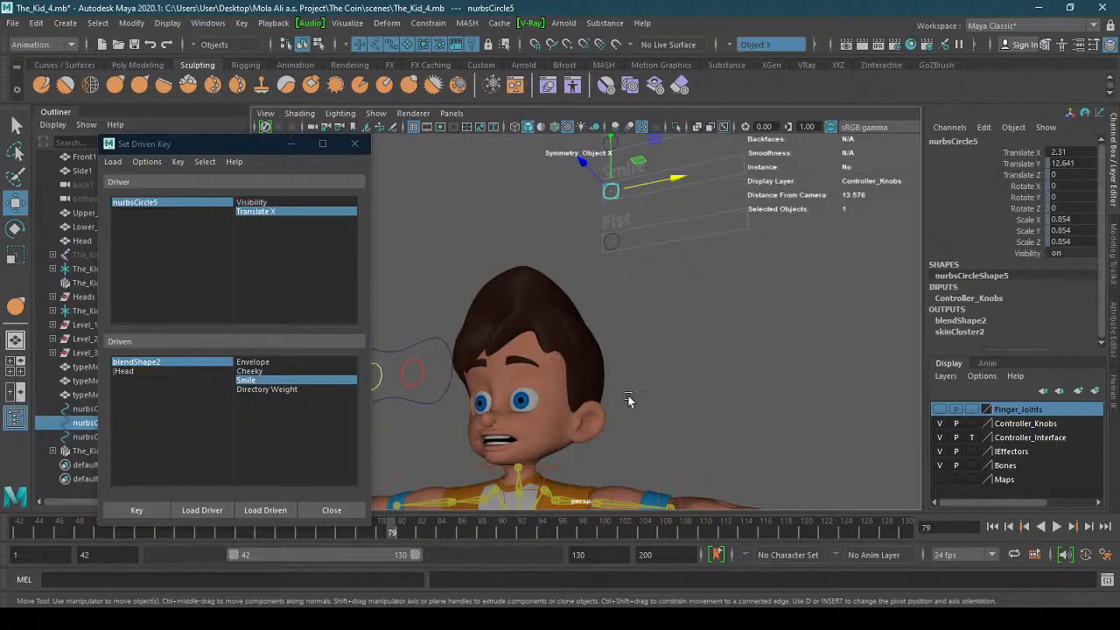
scroll(678, 332, down, 5)
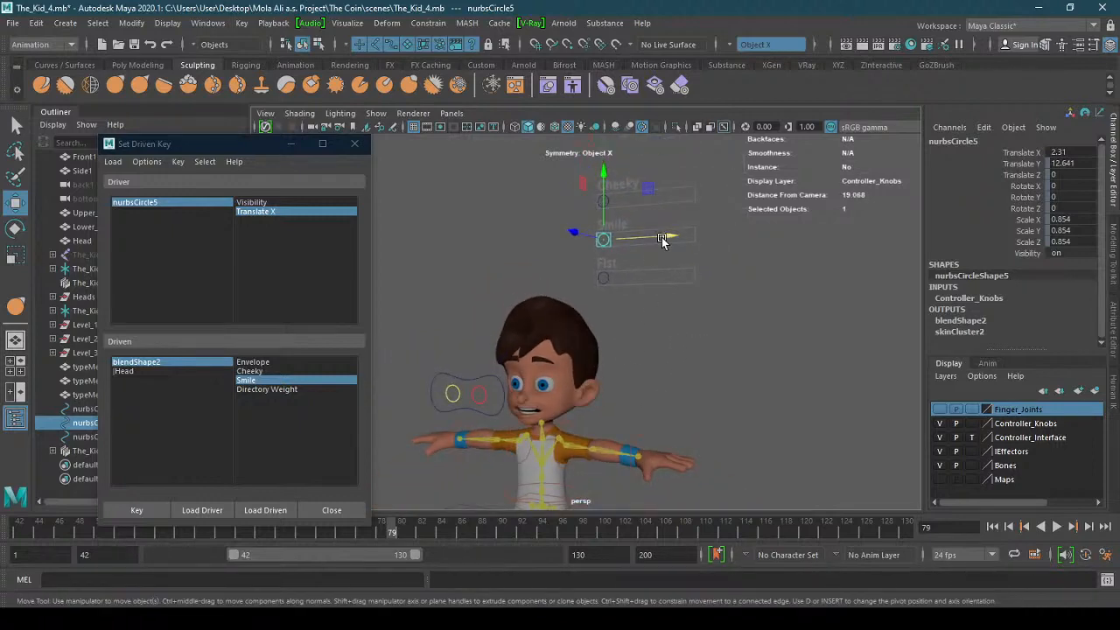
drag(665, 240, 610, 267)
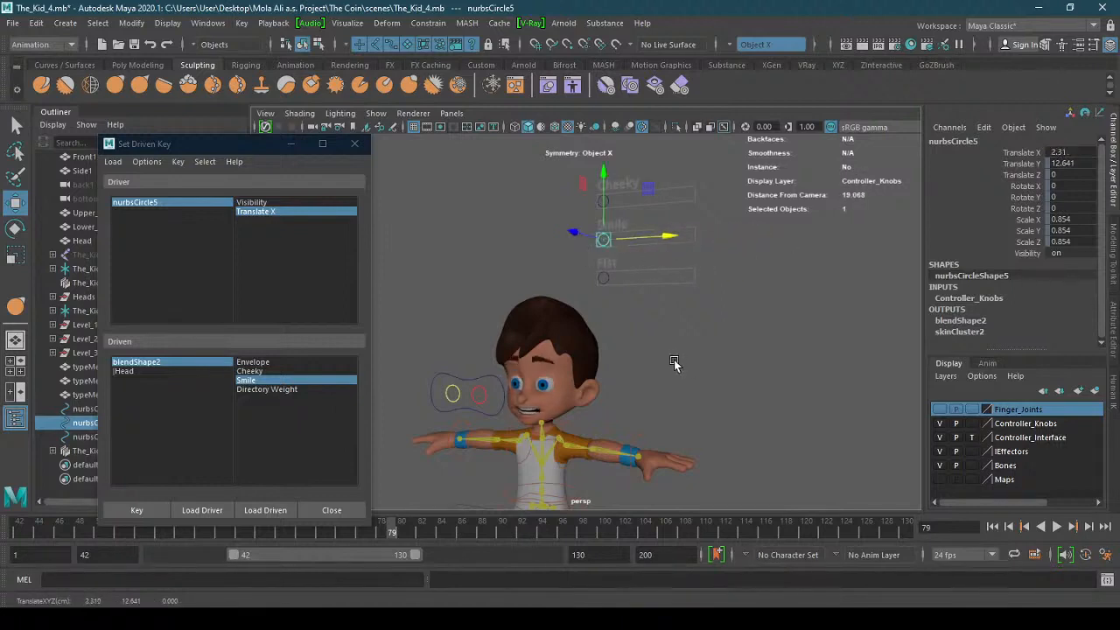
alt+drag(700, 341, 668, 379)
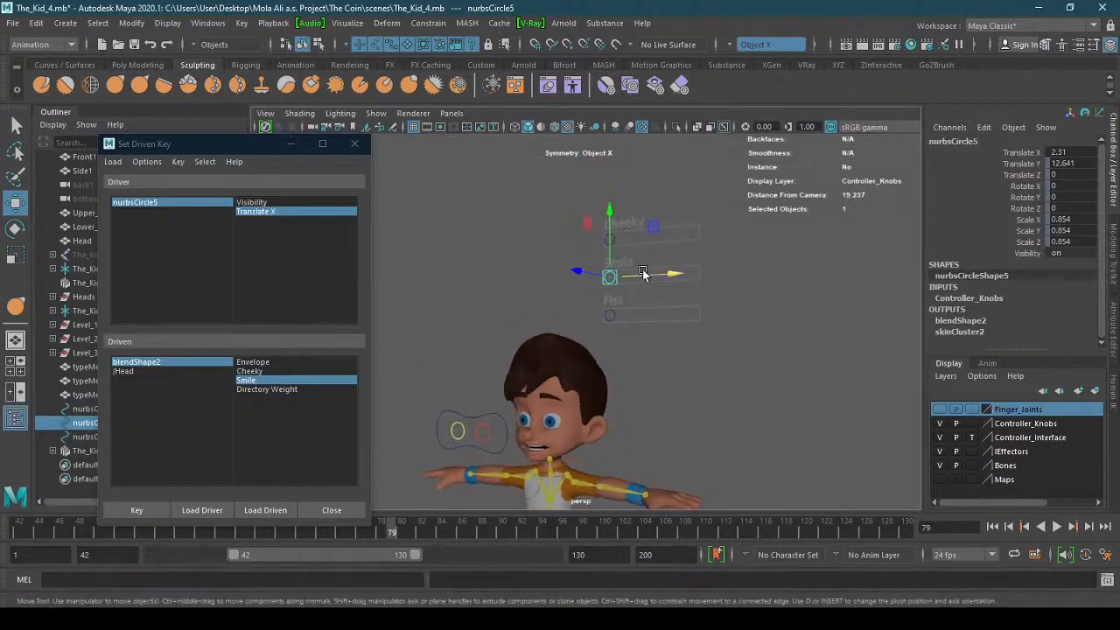
- Load the Cheeky slider's knob, nurbsCircle4, as driver with Translate X driving blendShape2's Cheeky attribute
click(610, 238)
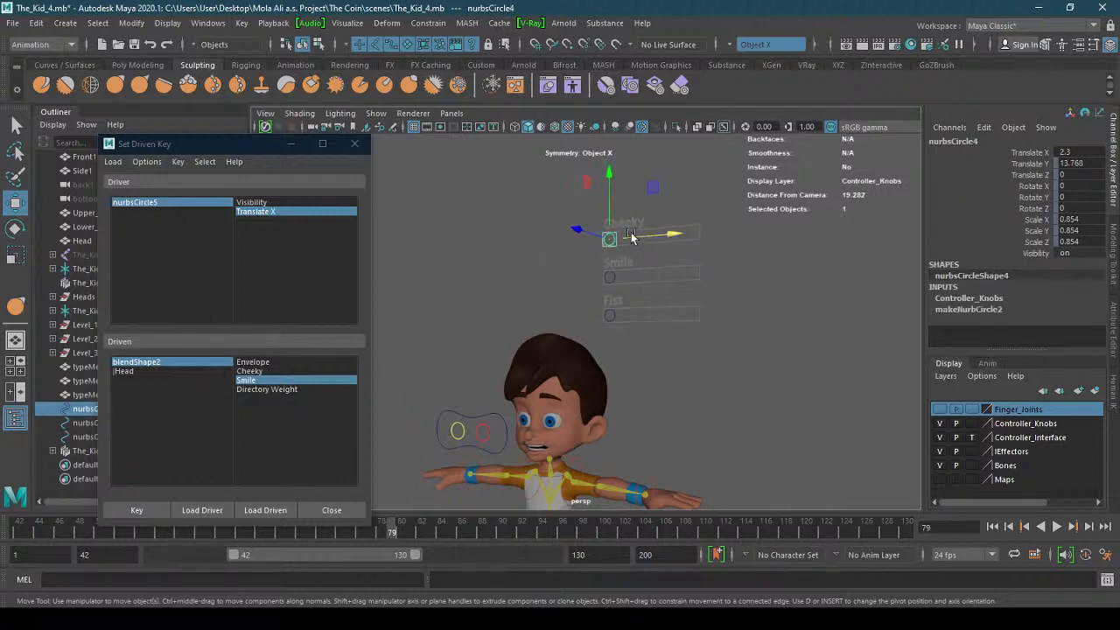
click(215, 510)
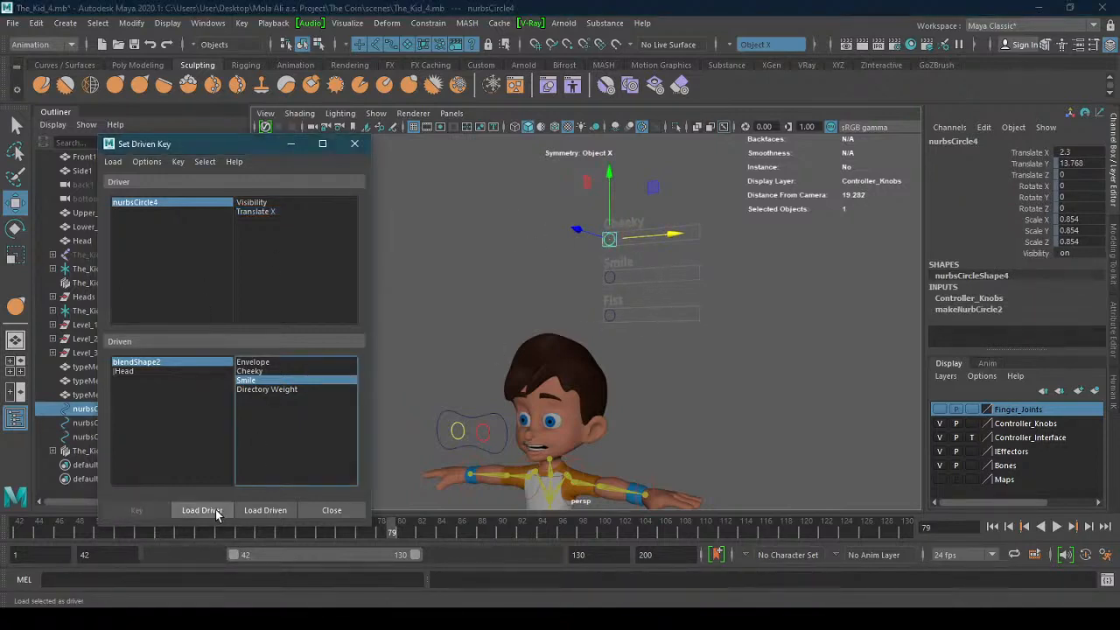
click(275, 372)
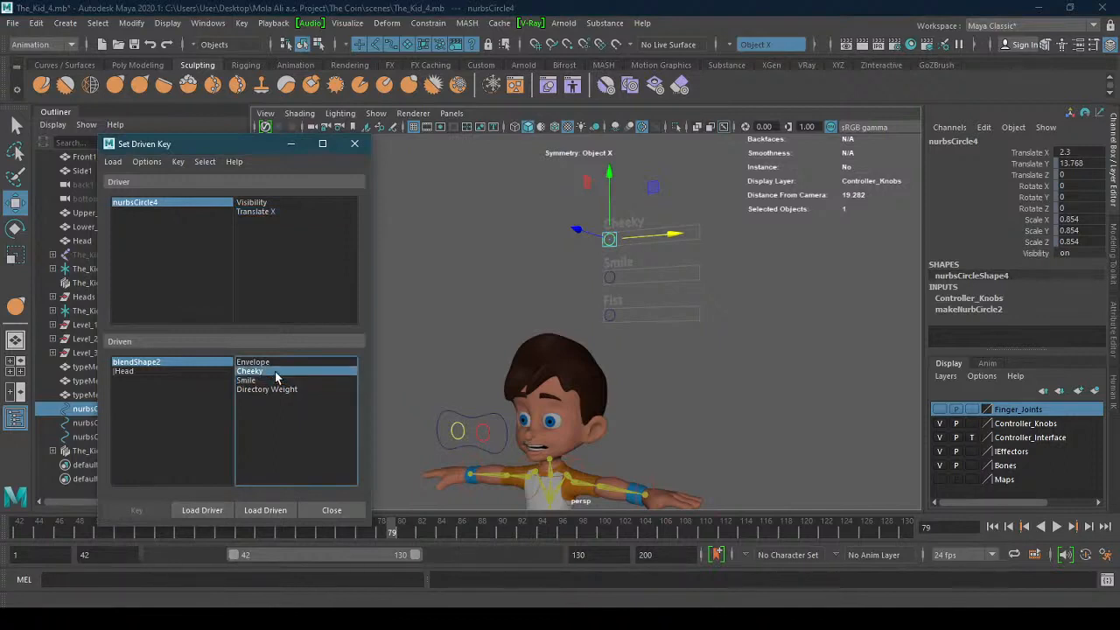
click(258, 212)
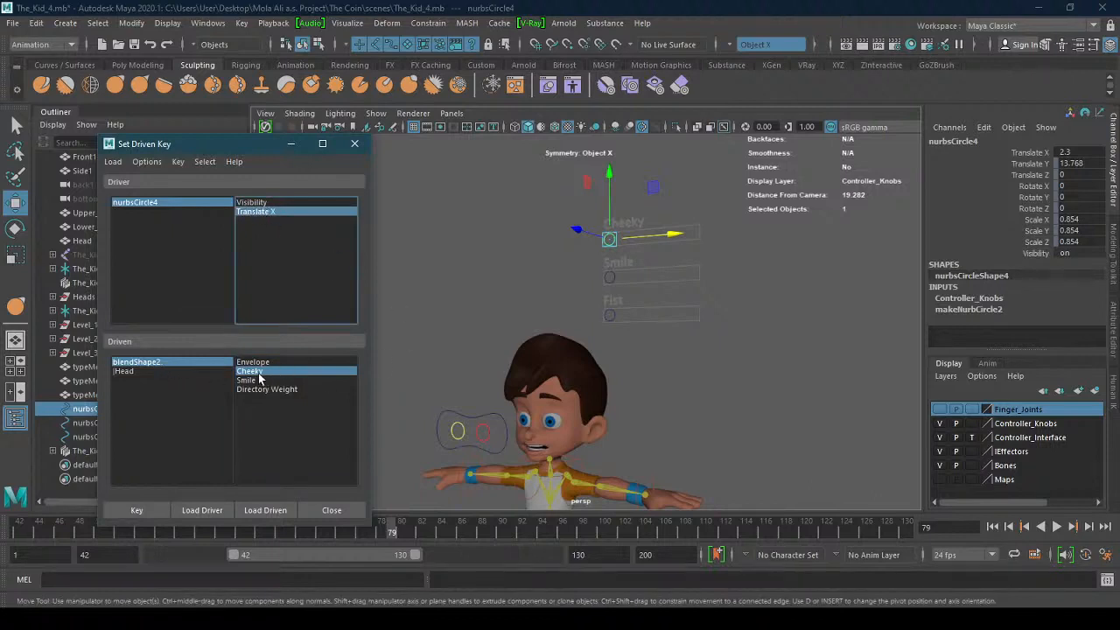
- Key blendShape2's Cheeky attribute at 0 on the Head, with the Cheeky knob at the start of its slider
scroll(678, 394, up, 6)
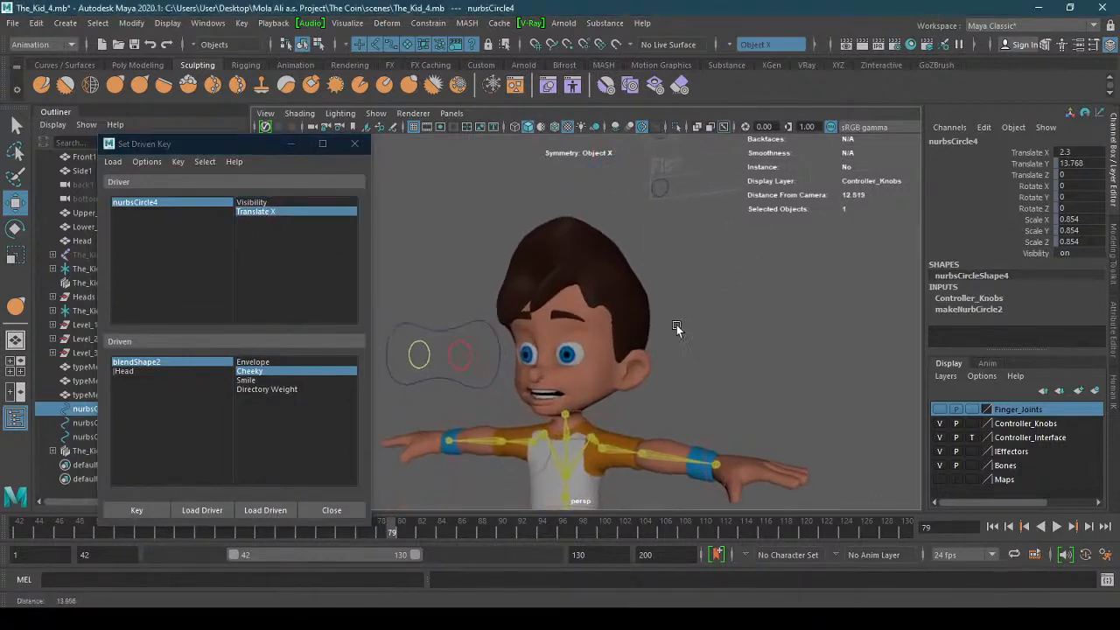
click(632, 374)
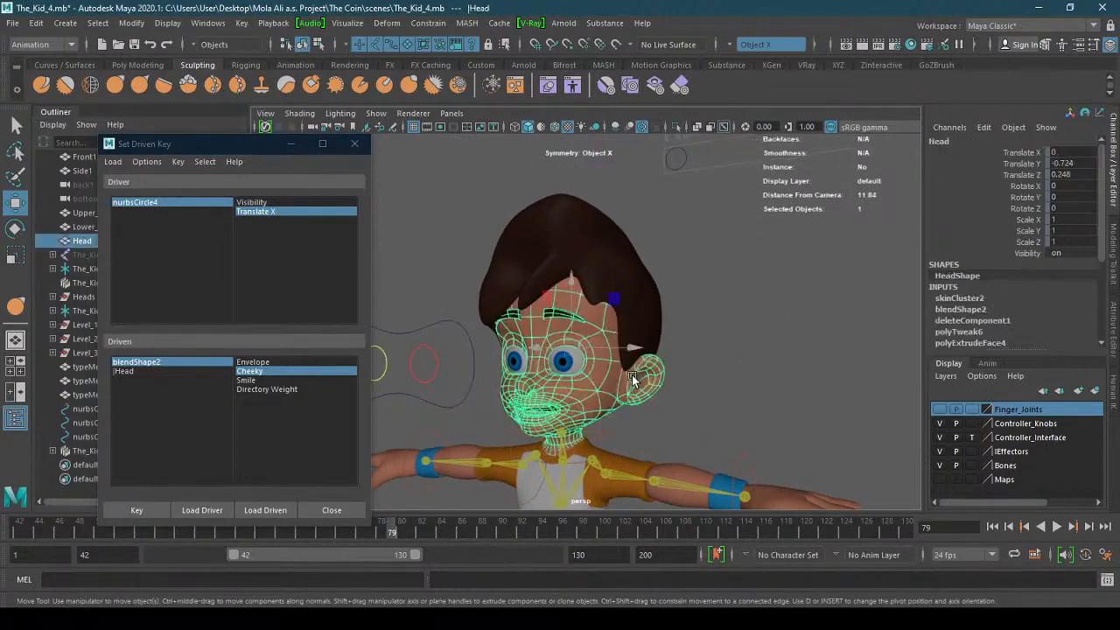
click(993, 309)
click(1059, 196)
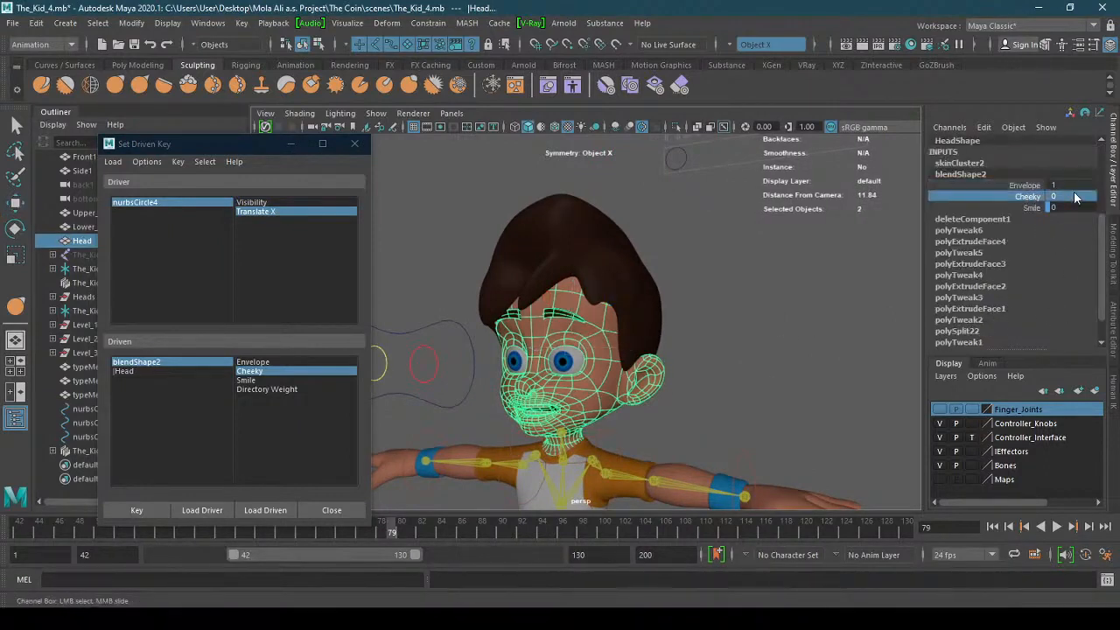
double_click(1075, 196)
scroll(690, 318, down, 4)
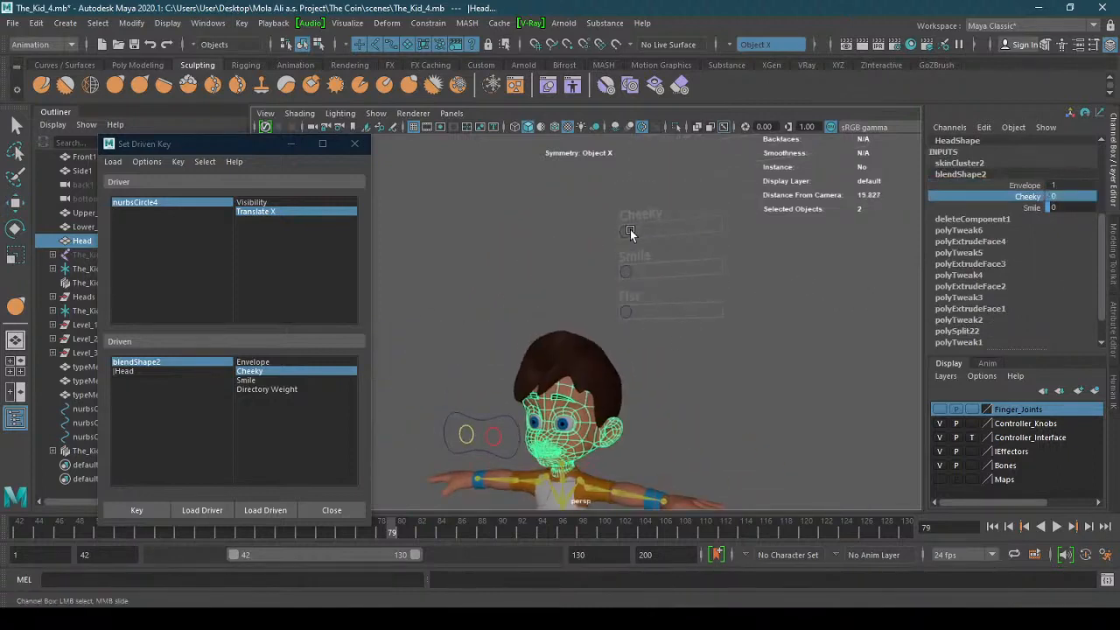
click(156, 510)
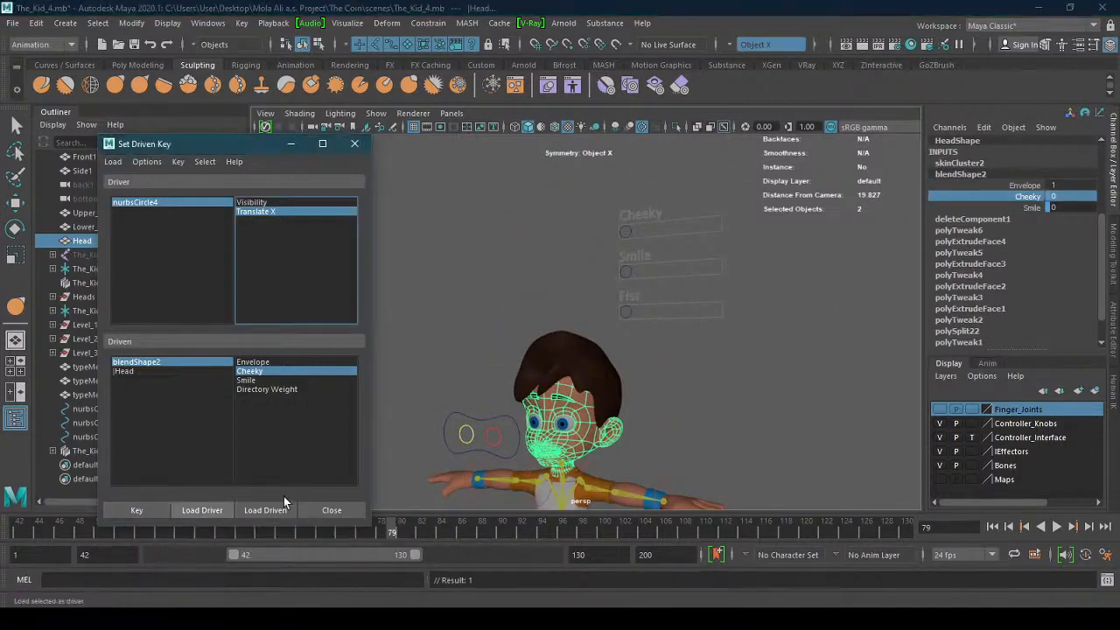
- Move the Cheeky knob to its slider's far end, Translate X 4.88, and set the Head's blendShape2 Cheeky weight to 1
click(631, 232)
drag(674, 230, 788, 217)
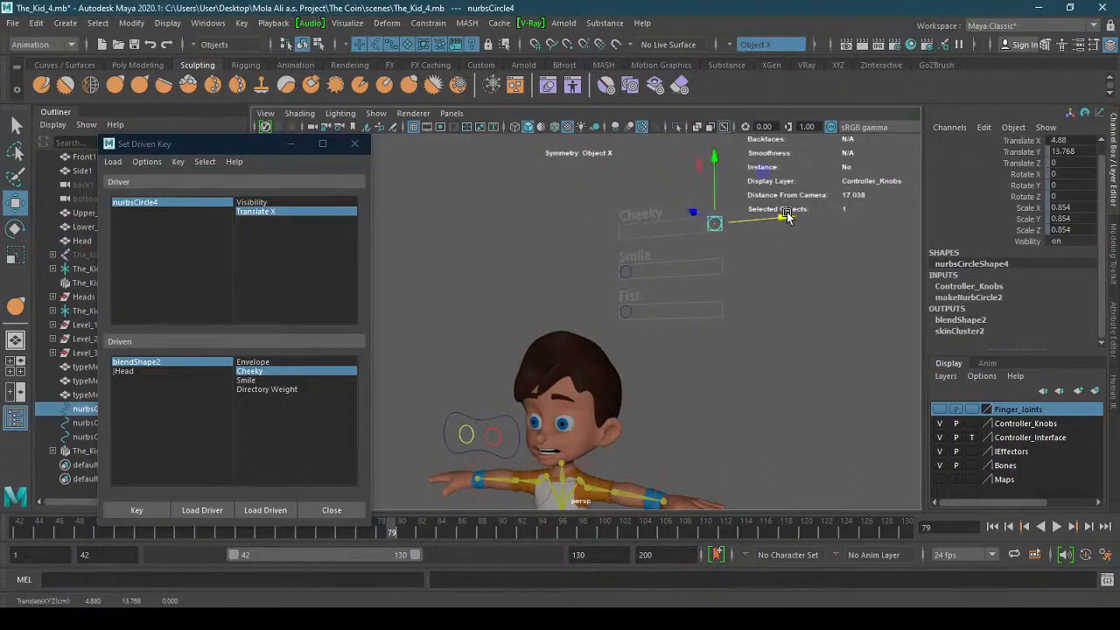
click(582, 432)
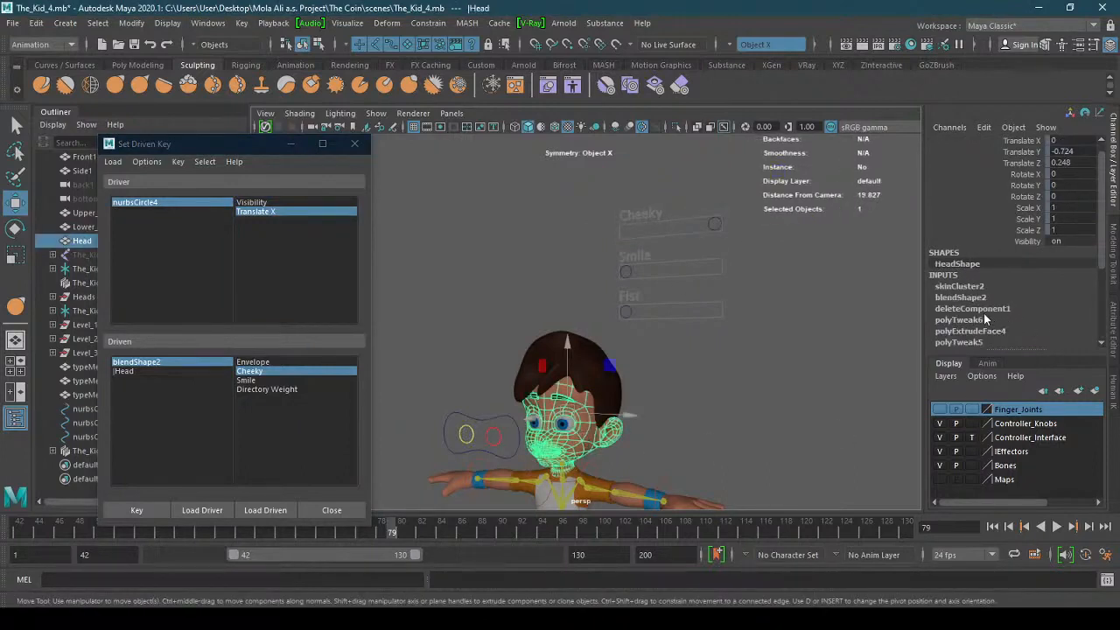
click(963, 298)
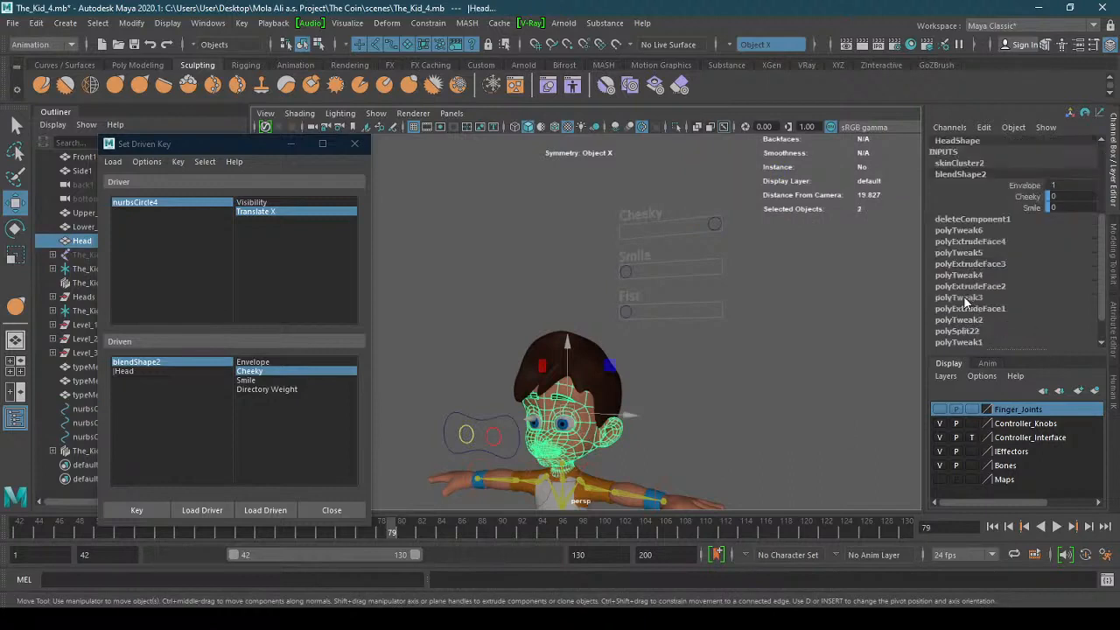
click(1068, 197)
text(1)
key(Return)
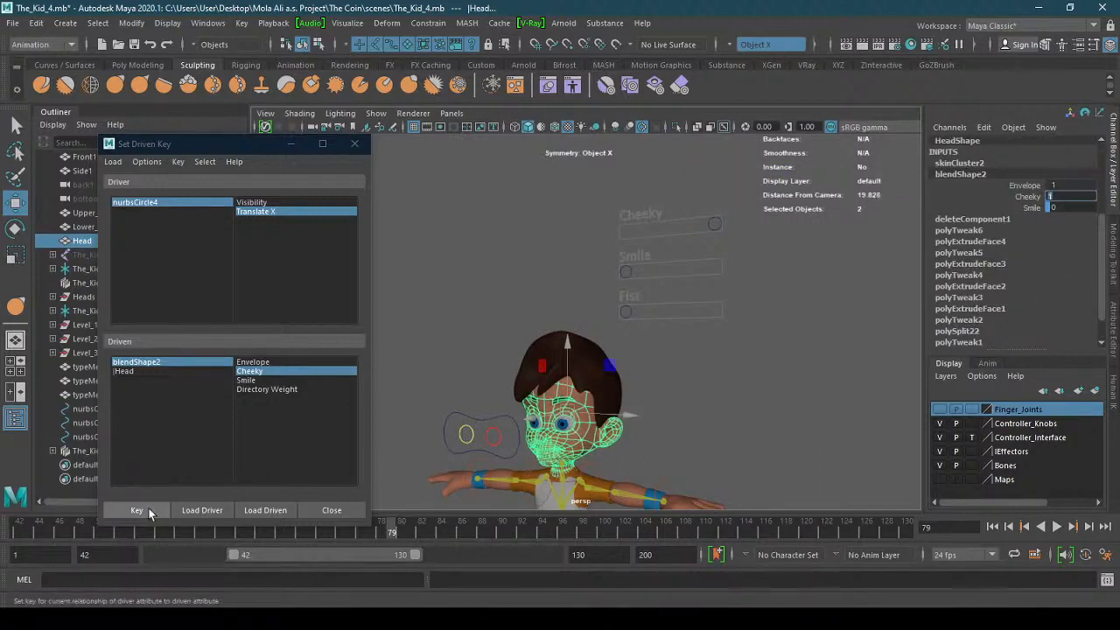
- Key blendShape2's Cheeky attribute at 1 with the Cheeky knob at its slider's far end, and finish the set driven key
click(148, 511)
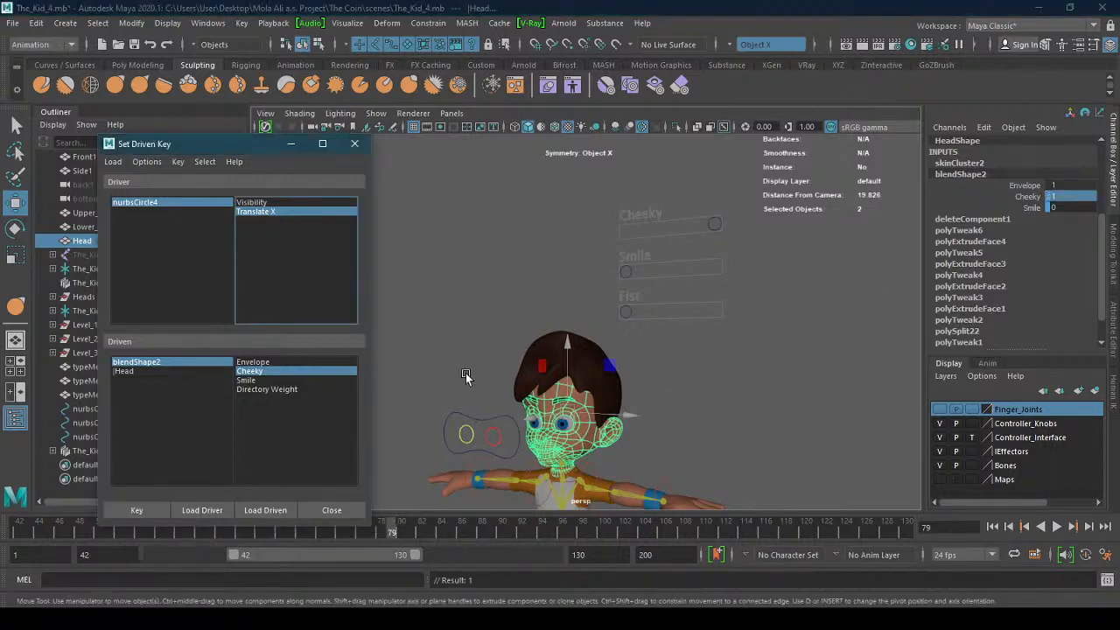
click(355, 143)
click(740, 411)
- Test the expressions by sliding the Cheeky knob partway along its track and moving the Smile knob, leaving Smile at Translate X 2.31
alt+drag(742, 412, 770, 404)
alt+middle_drag(744, 410, 666, 324)
alt+drag(666, 324, 696, 216)
click(714, 219)
mouse_move(628, 282)
alt+mouse_down()
mouse_move(703, 277)
mouse_move(638, 280)
alt+mouse_up()
scroll(704, 278, up, 5)
click(648, 179)
alt+middle_drag(731, 277, 678, 313)
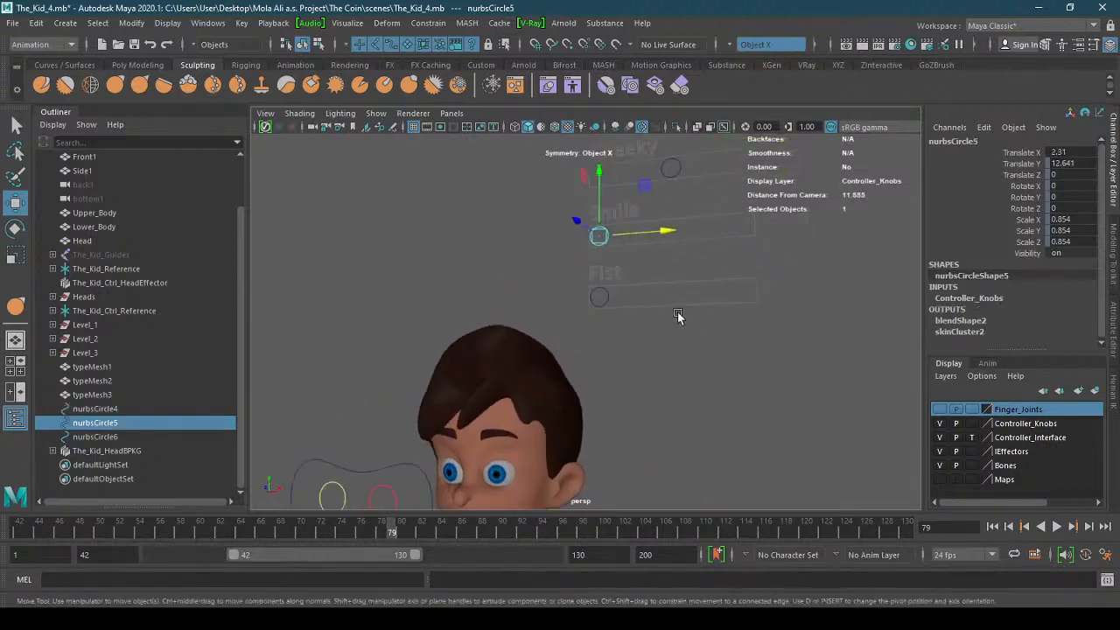
scroll(612, 341, down, 3)
mouse_move(666, 252)
mouse_down()
mouse_move(722, 251)
mouse_move(662, 250)
mouse_up()
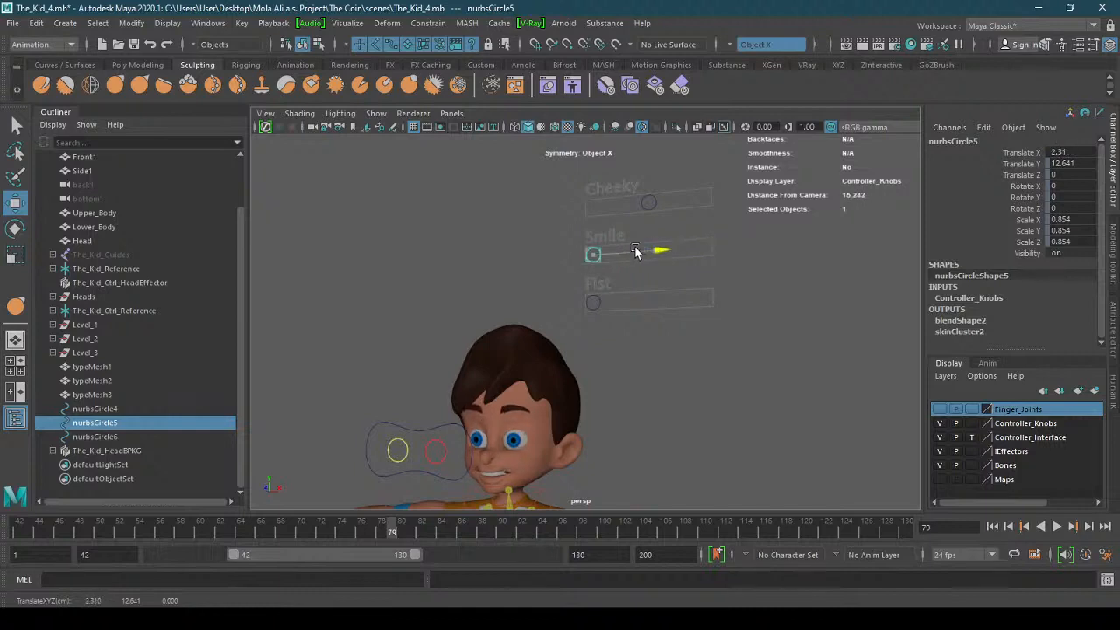
- Return the Cheeky knob to the start of its slider at Translate X 2.3 and save the scene
click(658, 204)
click(652, 203)
drag(647, 203, 592, 207)
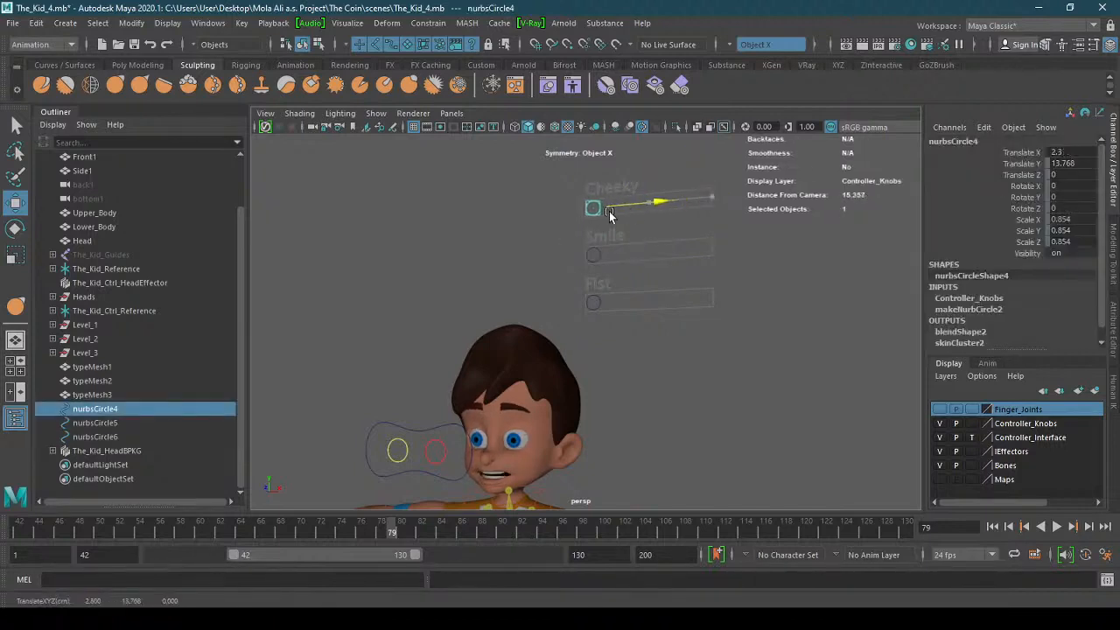
alt+drag(665, 345, 586, 391)
key(ctrl+s)
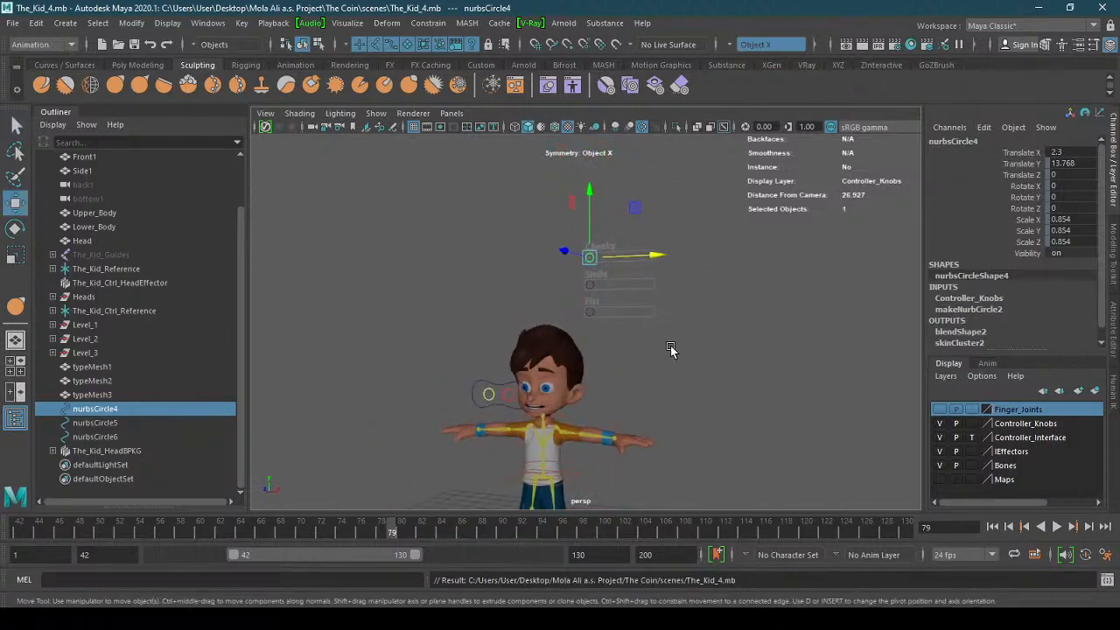
- Try moving the eye controller in front of the face sideways and upward to test the gaze, undoing both moves
alt+drag(671, 349, 630, 320)
scroll(613, 313, up, 4)
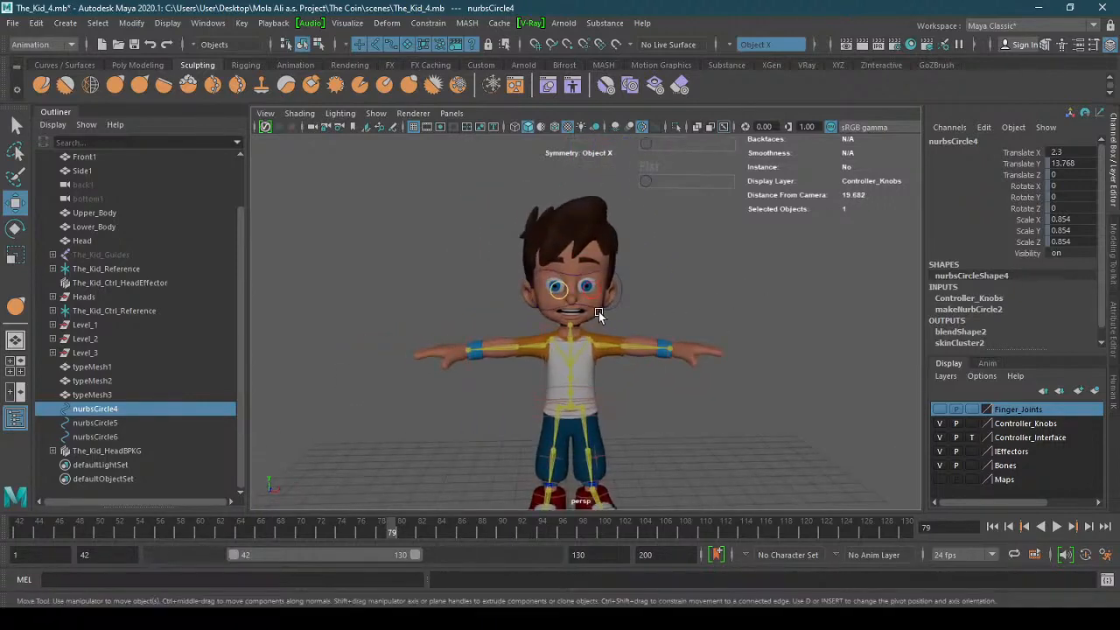
click(612, 302)
drag(648, 289, 799, 292)
key(ctrl+z)
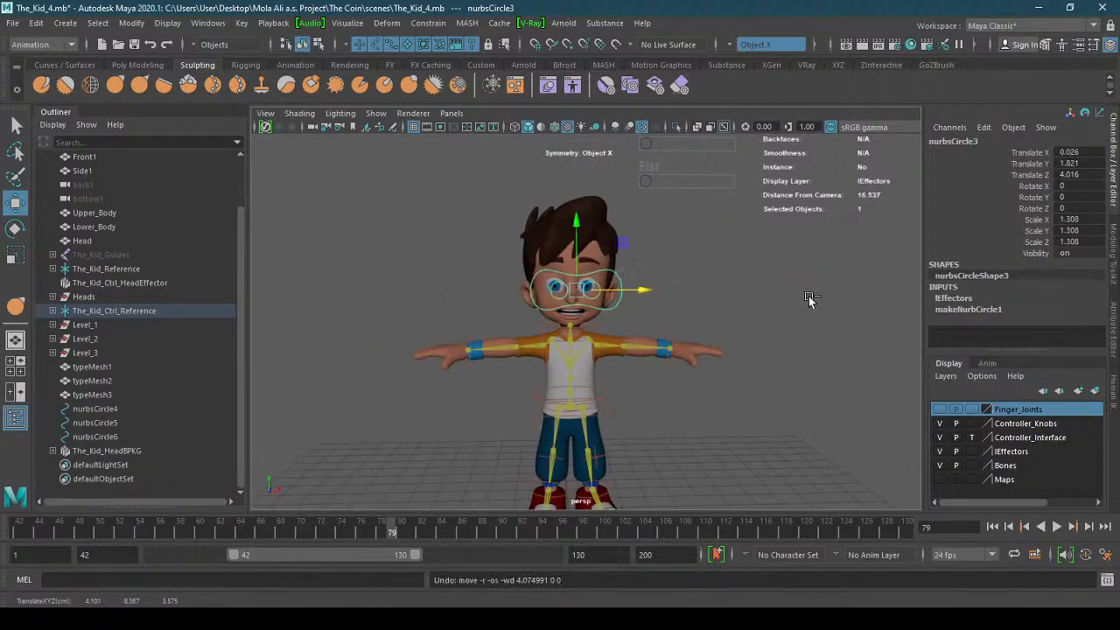
drag(576, 252, 559, 180)
key(ctrl+z)
- Try moving the left wrist effector to test the arm control, and undo the move
click(725, 415)
alt+drag(725, 416, 702, 423)
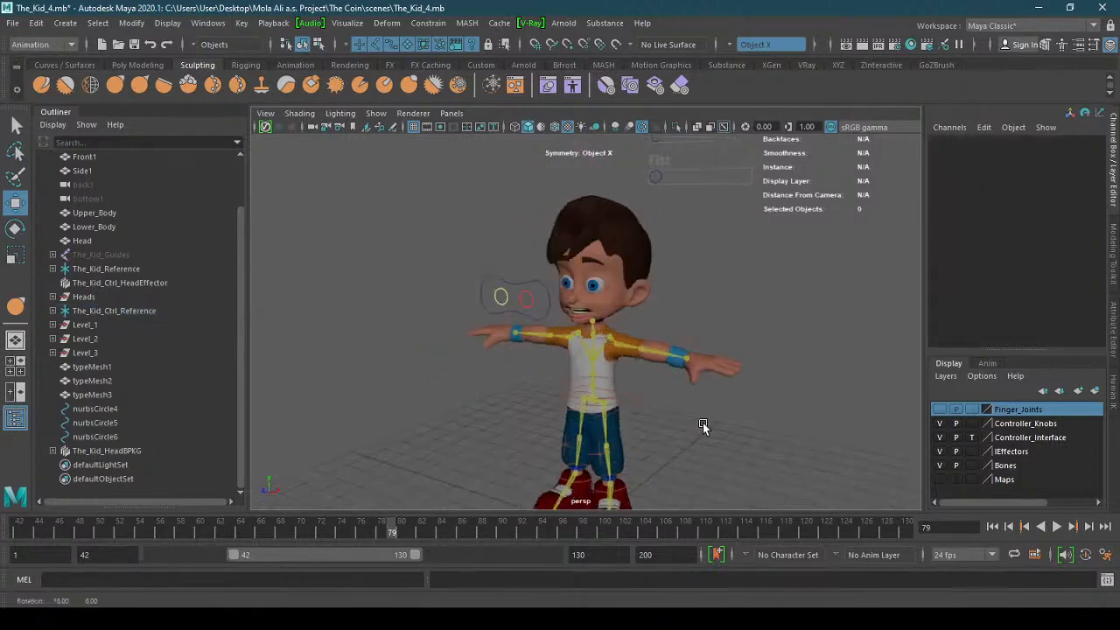
click(677, 370)
mouse_move(681, 319)
mouse_down()
mouse_move(686, 302)
mouse_move(691, 376)
mouse_move(697, 206)
mouse_move(663, 381)
mouse_move(716, 222)
mouse_move(660, 420)
mouse_move(691, 306)
mouse_move(661, 412)
mouse_move(674, 325)
mouse_up()
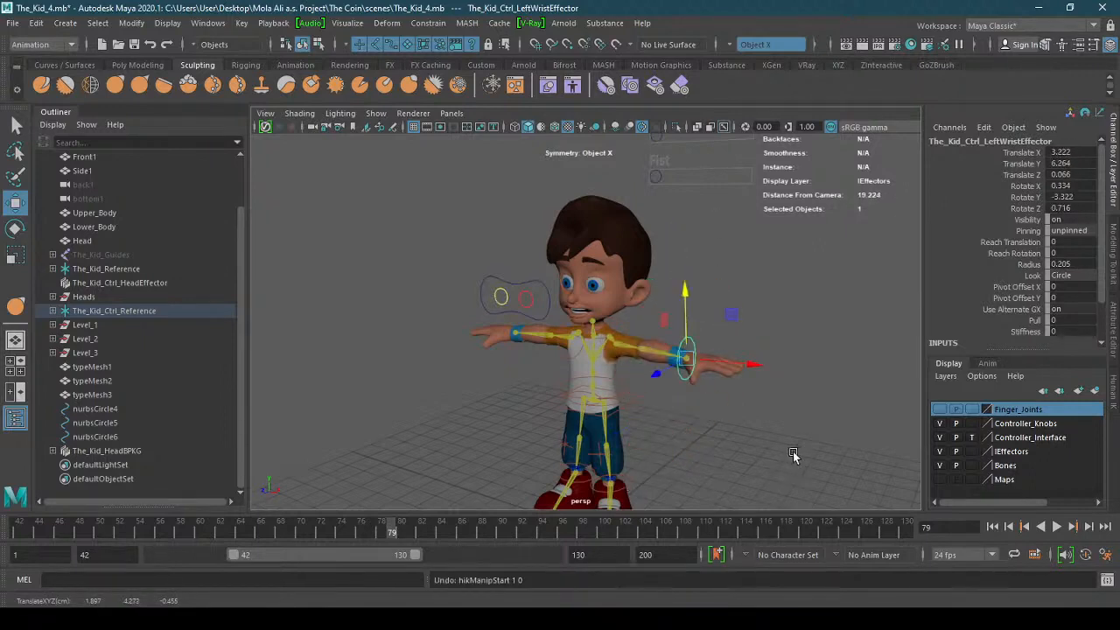
alt+drag(793, 452, 688, 426)
click(766, 418)
scroll(684, 438, down, 3)
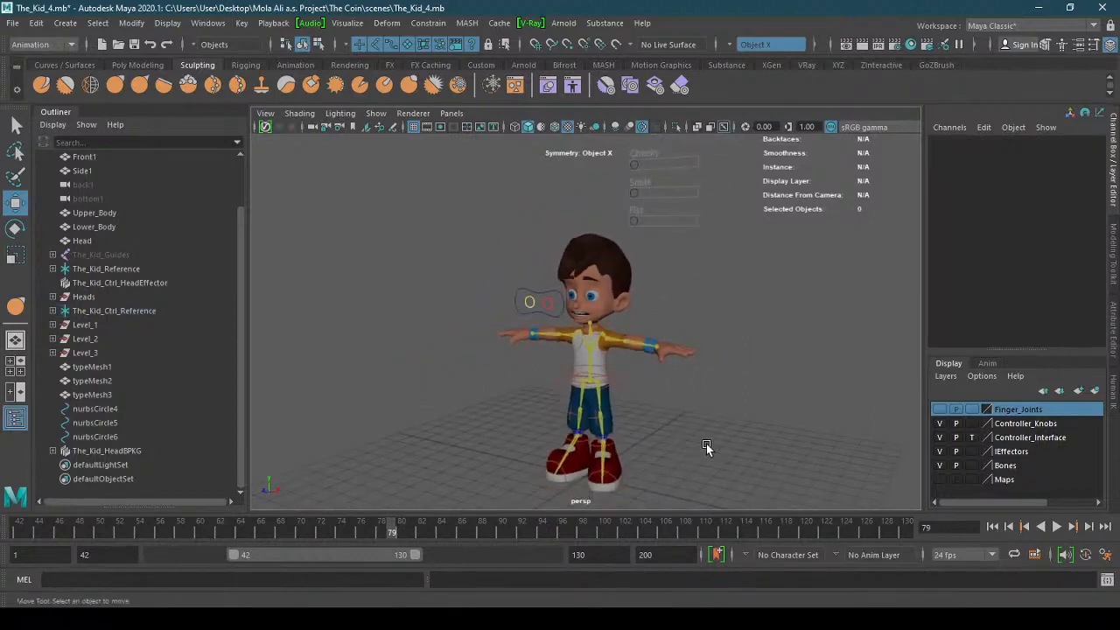
- Create a display layer from the Hair mesh and try naming it Hair, closing the layer settings without saving
click(615, 261)
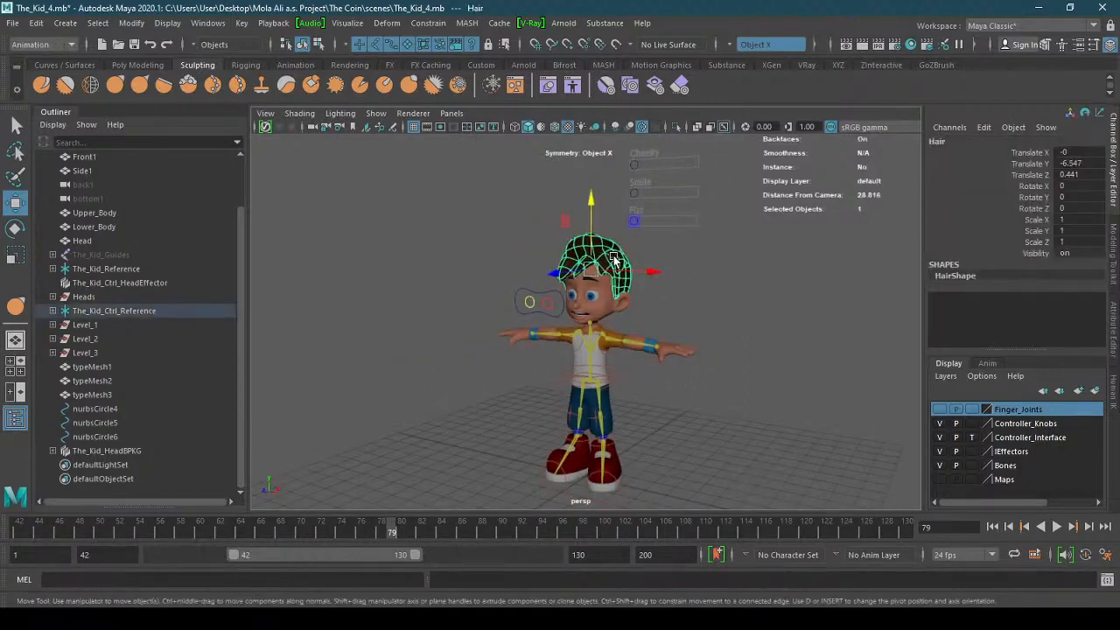
click(1095, 392)
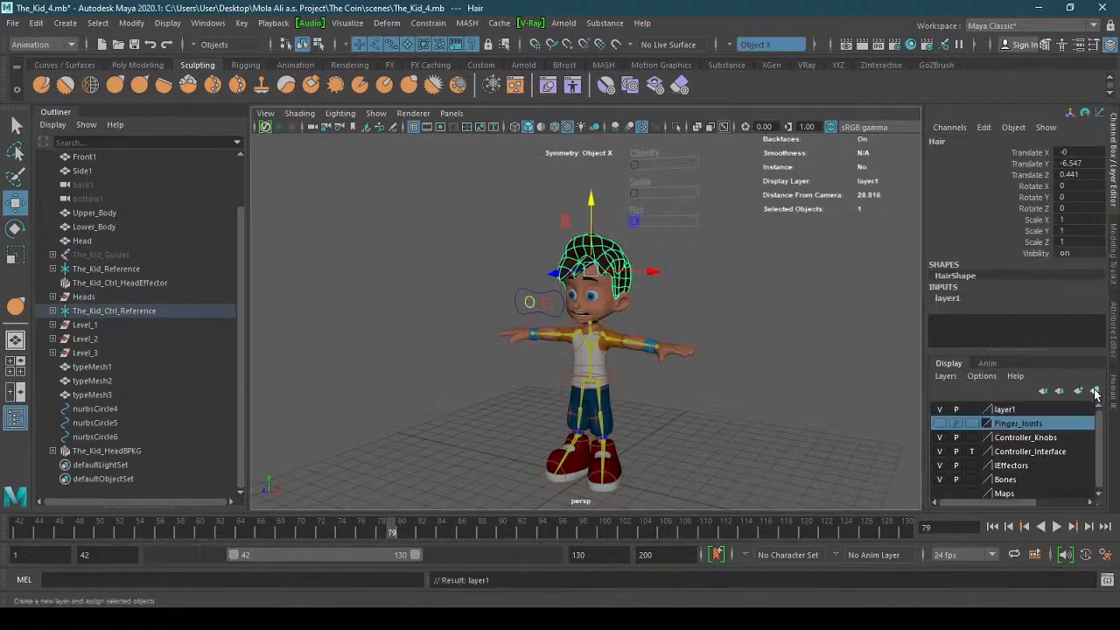
double_click(1007, 410)
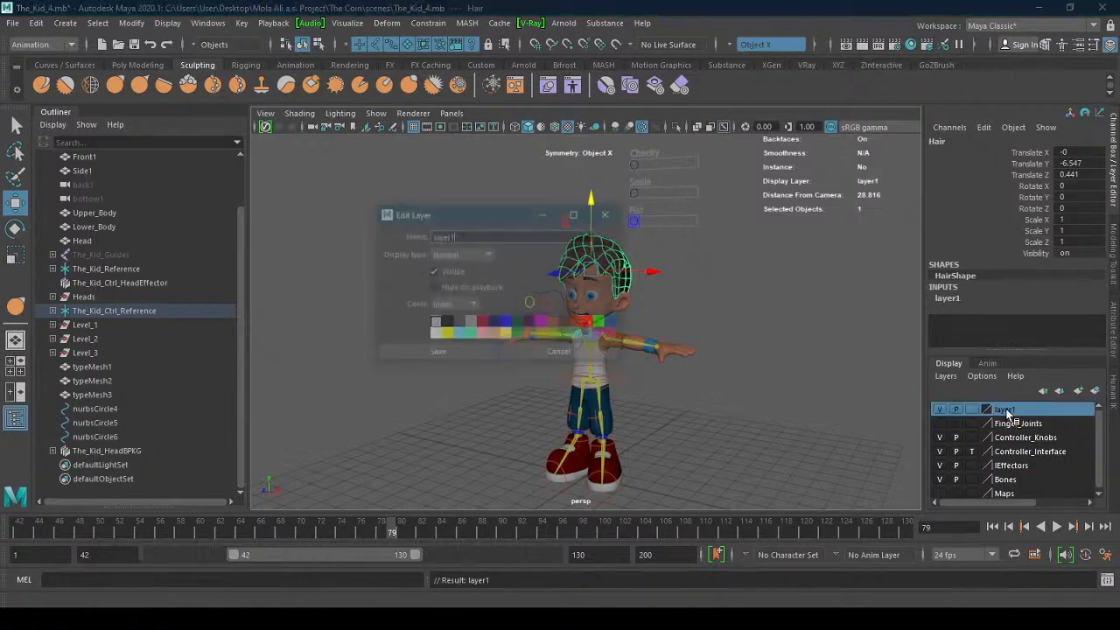
drag(474, 237, 372, 232)
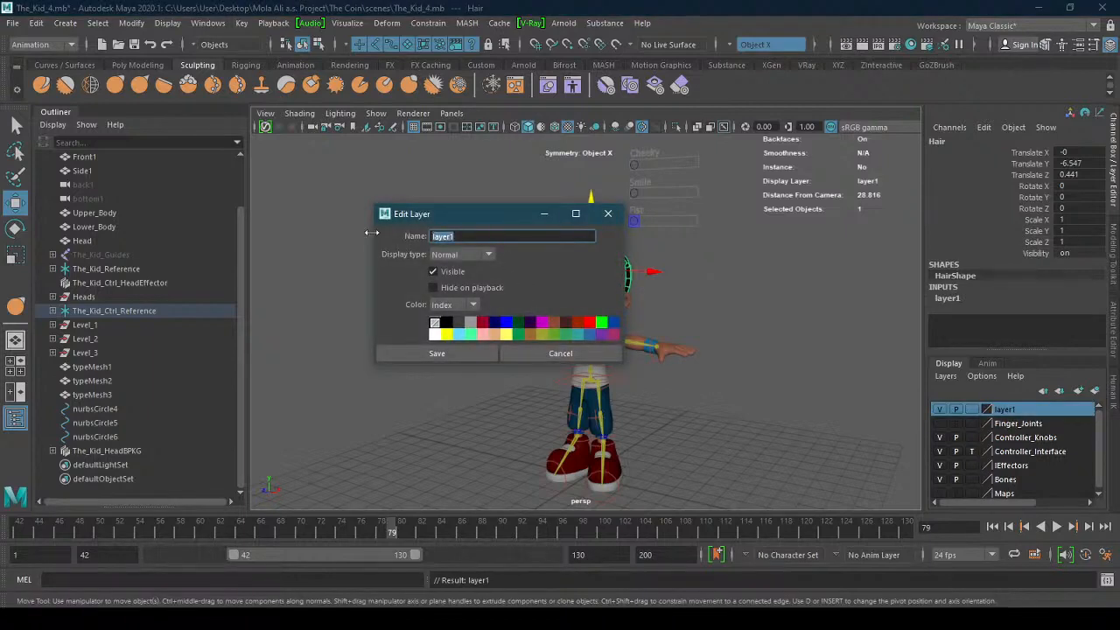
text(Hair)
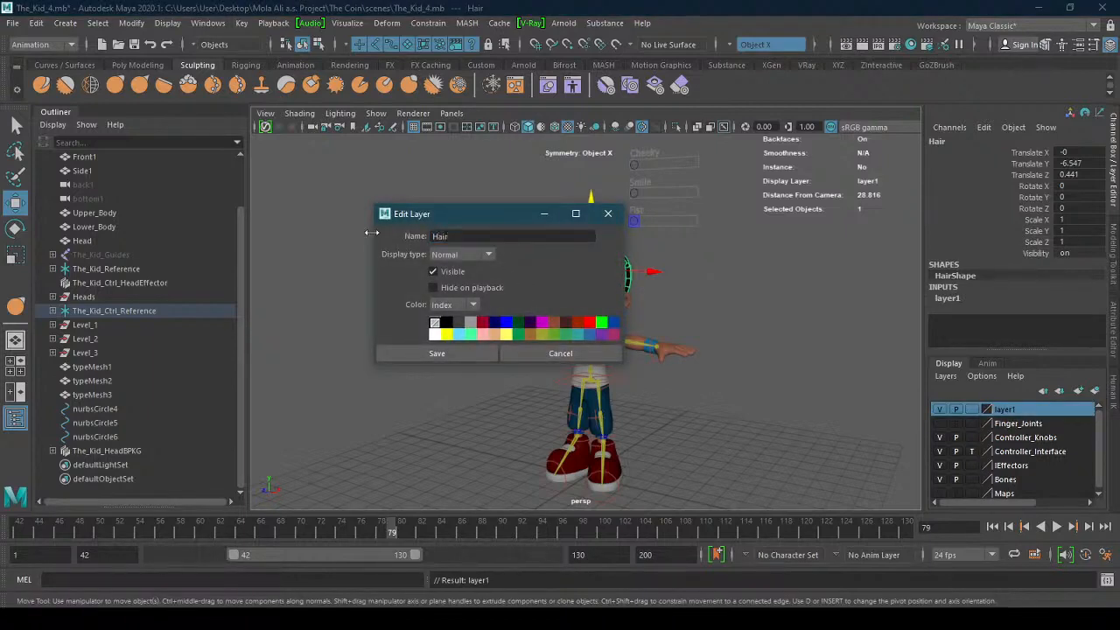
click(608, 214)
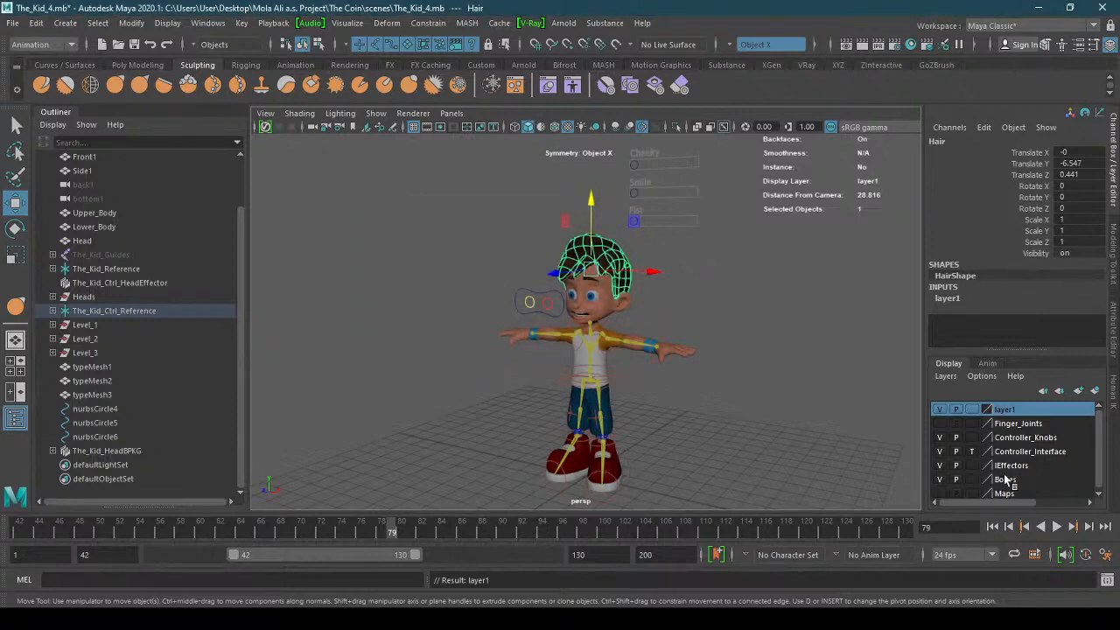
- Toggle the visibility of the Bones layer and layer1 off and on to check which objects they hide
scroll(1061, 466, down, 1)
click(939, 477)
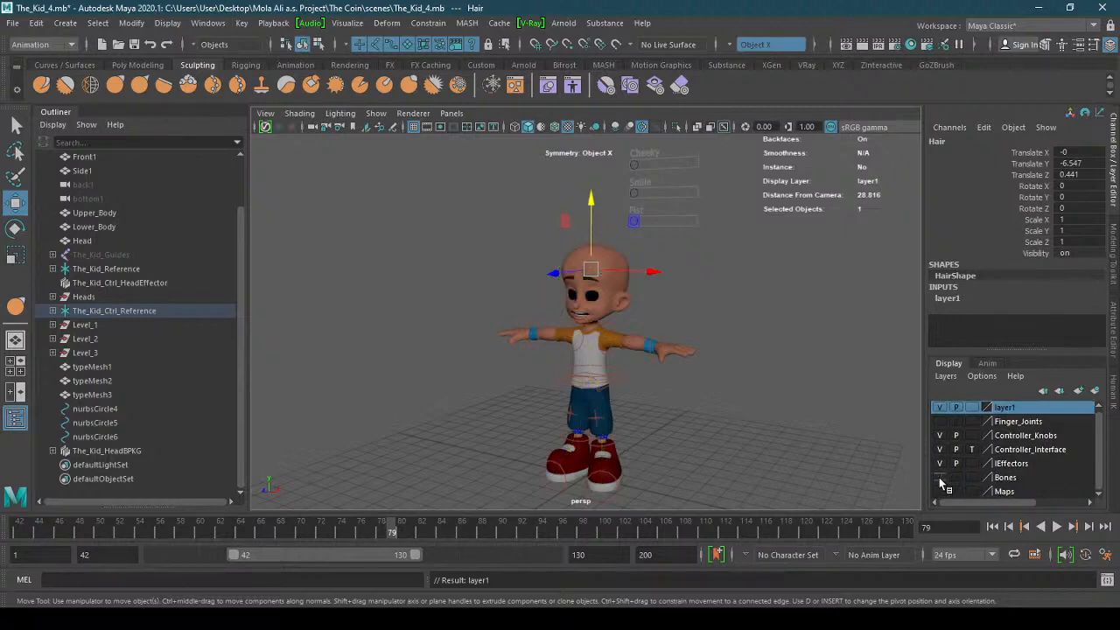
click(939, 408)
click(939, 408)
click(940, 477)
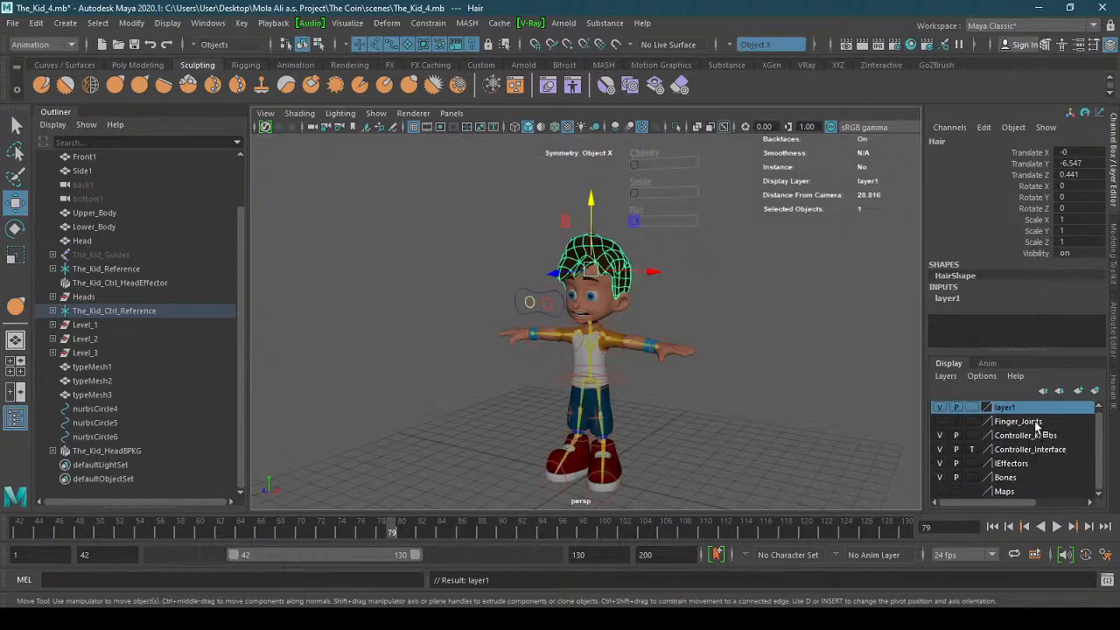
- Delete the new layer1 display layer and clear the selection
click(954, 379)
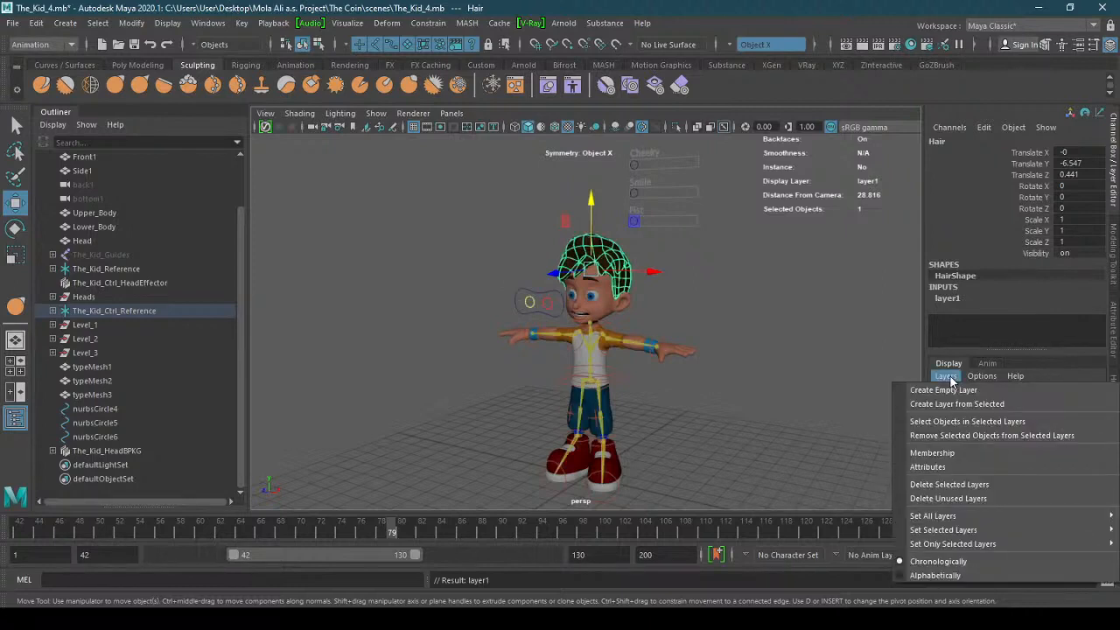
click(979, 486)
click(722, 412)
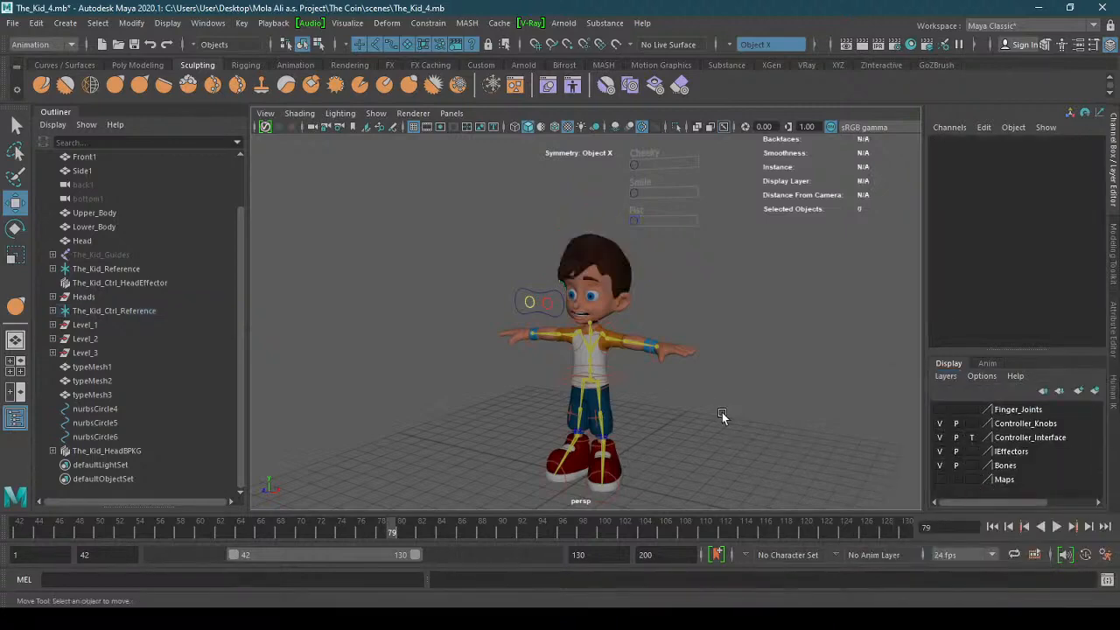
- Try lowering the left arm to the character's side with the left wrist effector, and undo the pose
alt+drag(722, 412, 652, 357)
alt+right_drag(652, 358, 892, 327)
alt+drag(787, 361, 684, 391)
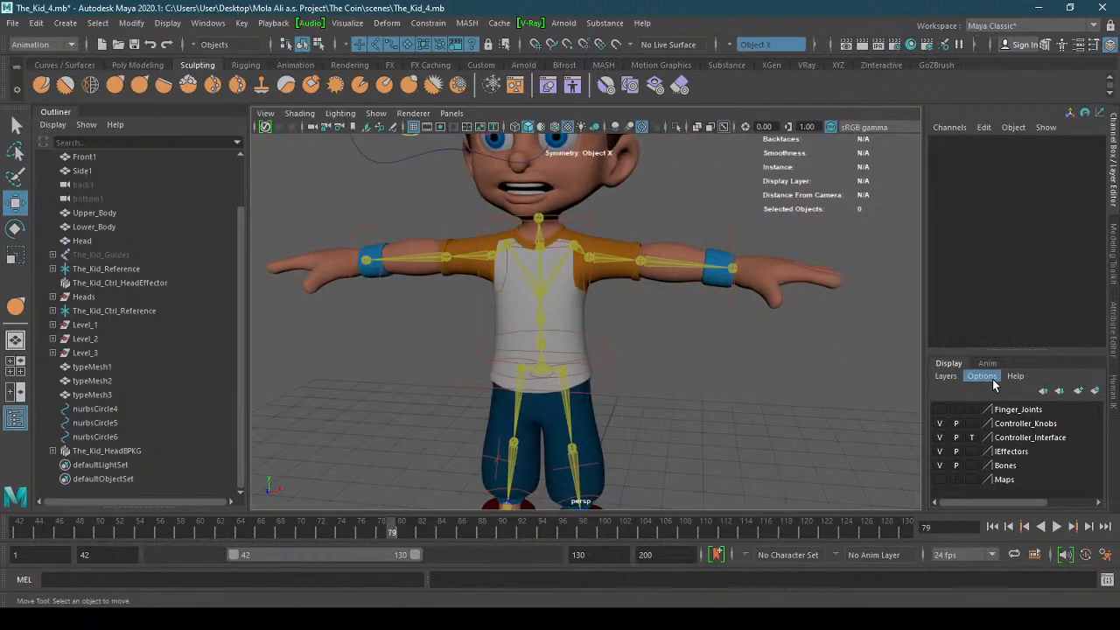
alt+drag(613, 390, 676, 357)
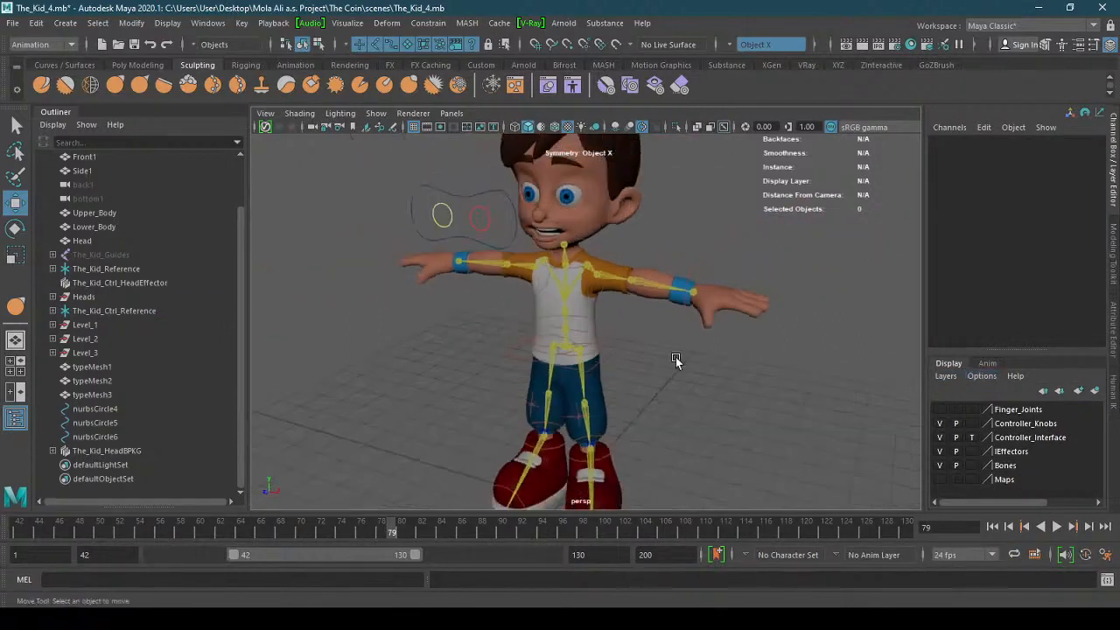
click(686, 306)
drag(685, 302, 684, 362)
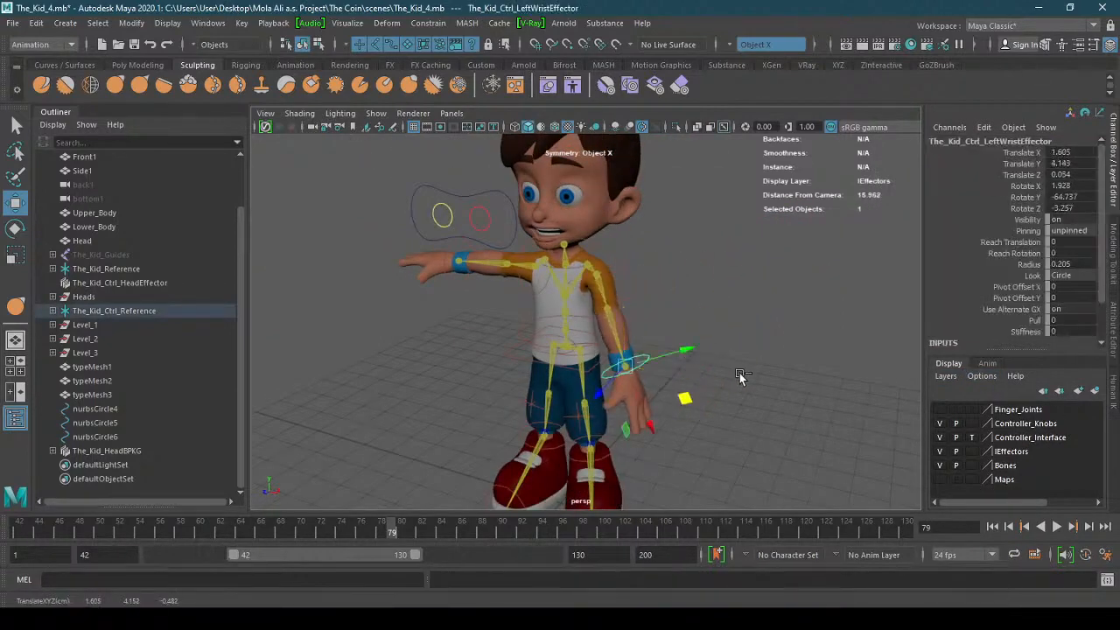
key(ctrl+z)
click(756, 380)
alt+right_drag(756, 380, 488, 412)
alt+drag(488, 412, 581, 394)
alt+middle_drag(662, 367, 642, 436)
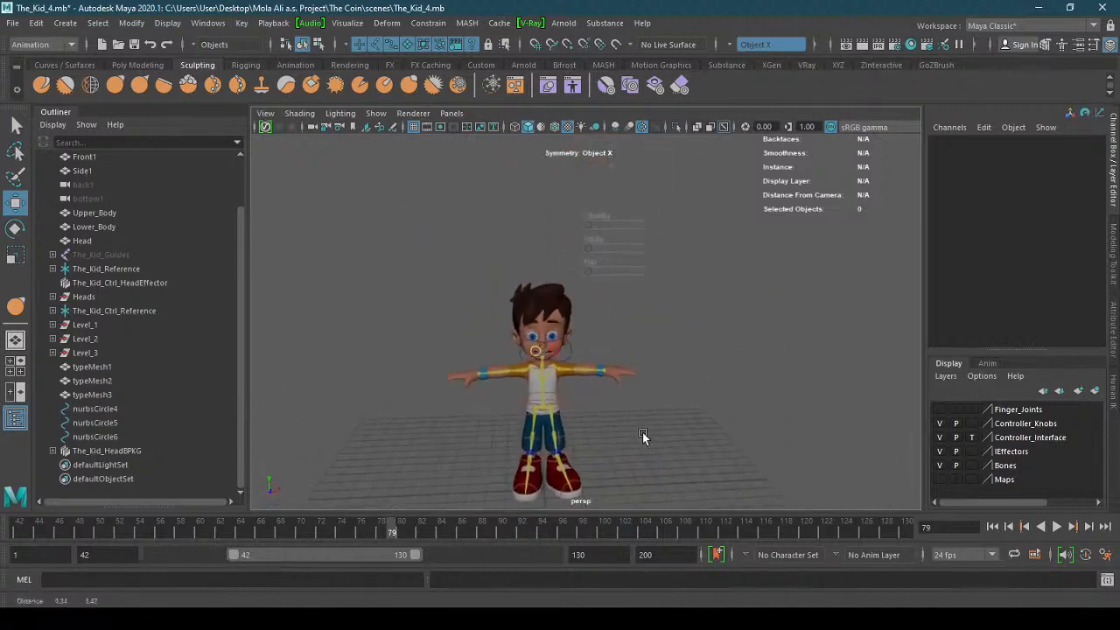
- Save the scene and look over the rigged kid character from several angles
key(ctrl+s)
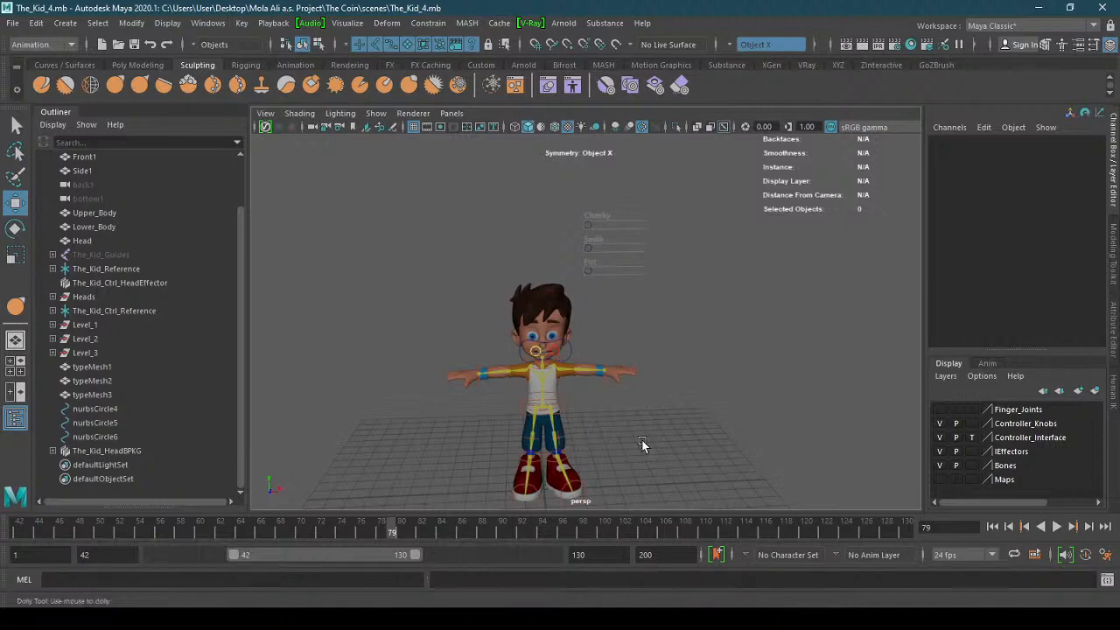
alt+drag(641, 445, 575, 394)
scroll(621, 382, down, 4)
alt+middle_drag(576, 393, 563, 413)
scroll(613, 389, up, 4)
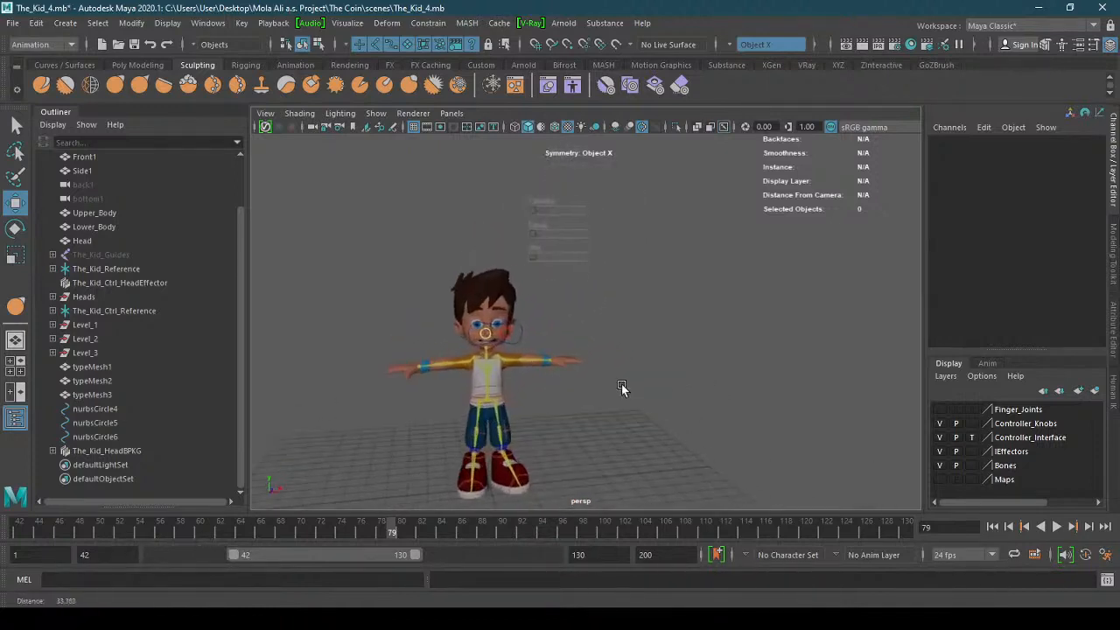
alt+drag(621, 385, 493, 408)
alt+middle_drag(493, 408, 497, 406)
alt+drag(497, 406, 541, 397)
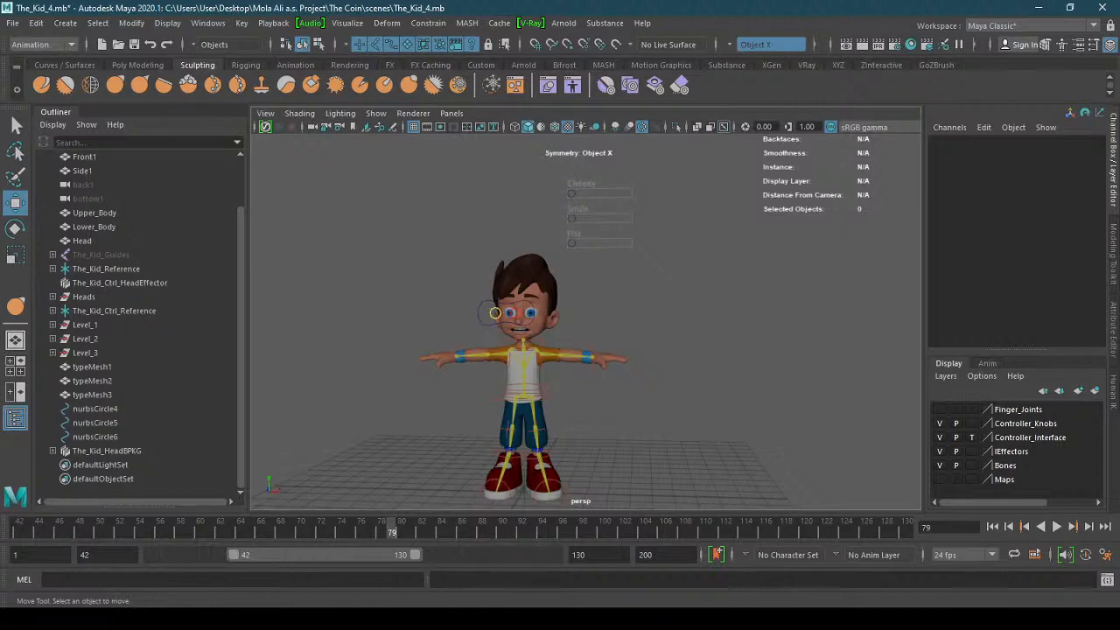
- Switch to Chrome and watch the "ELF" shot progression breakdown video on YouTube from its beginning in full screen
drag(2, 210, 345, 180)
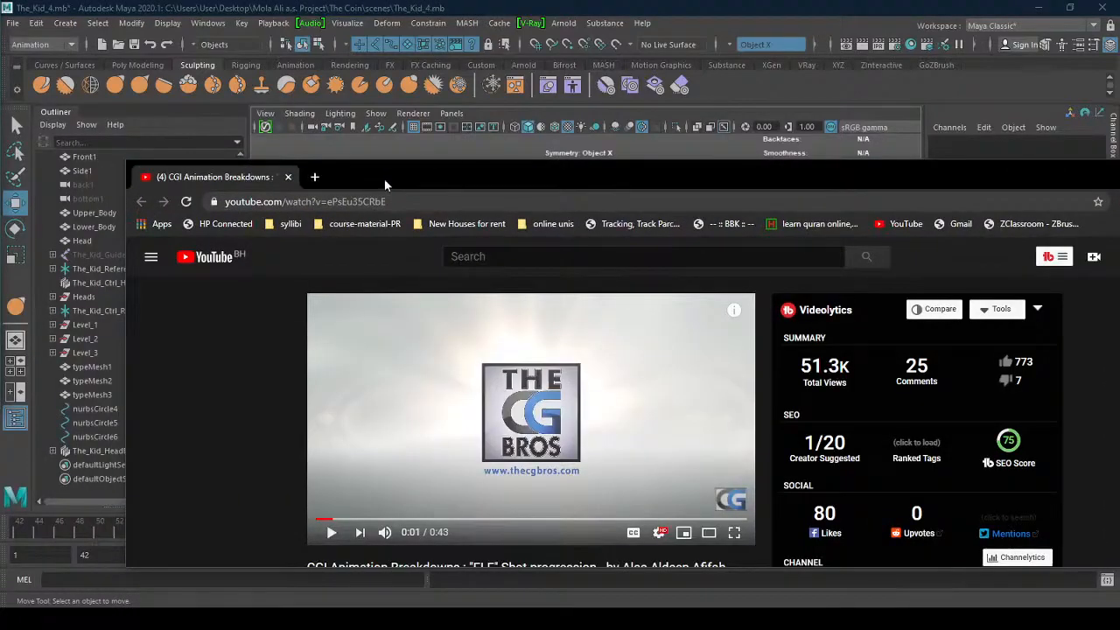
double_click(372, 178)
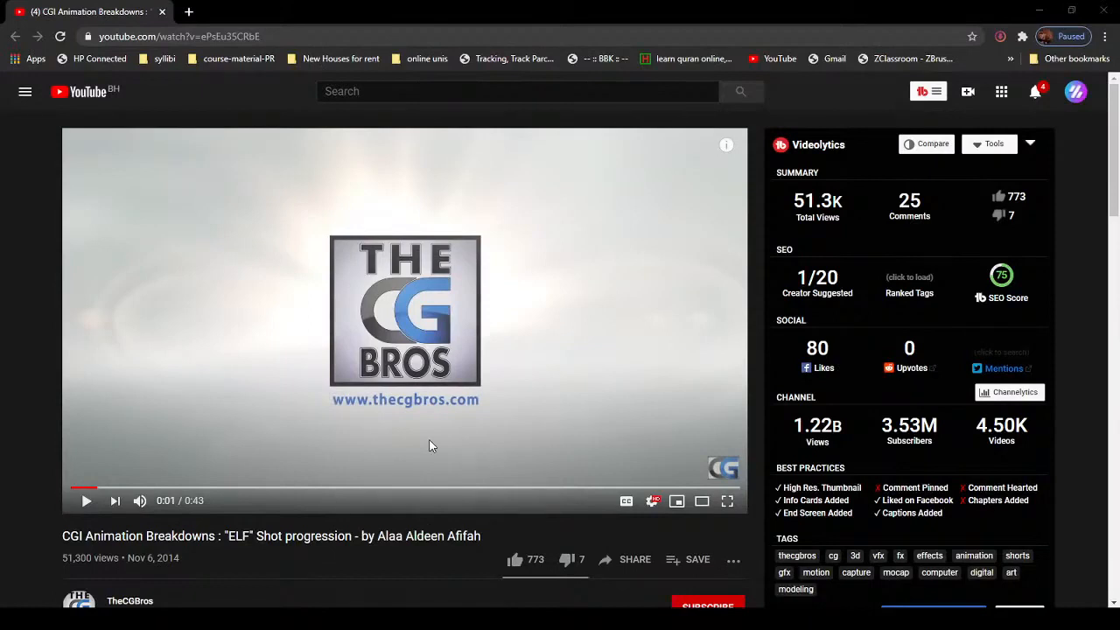
click(75, 488)
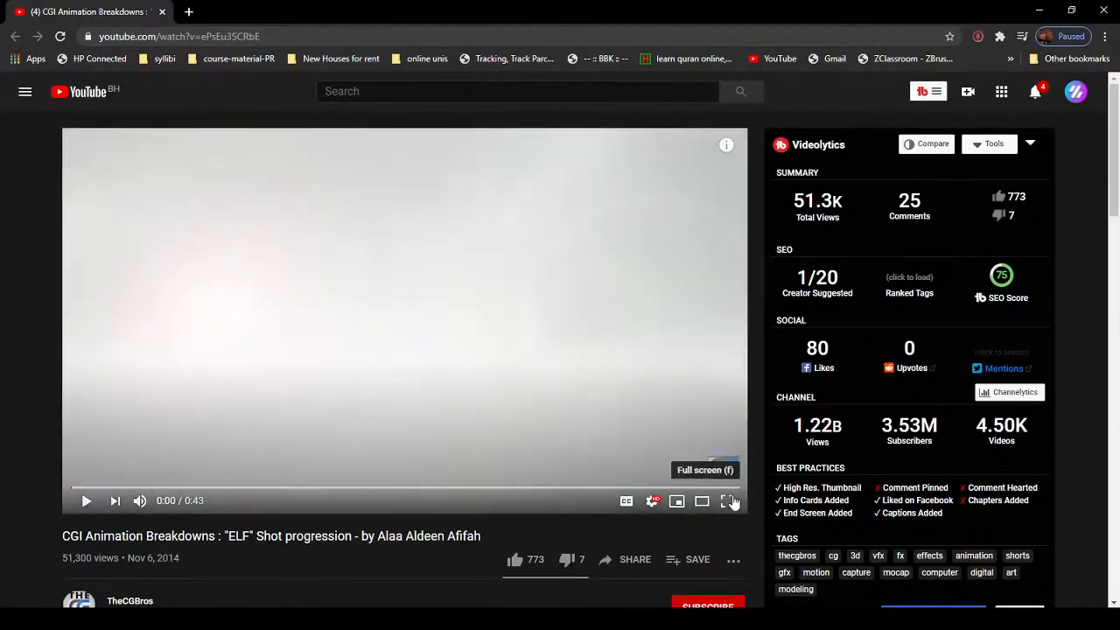
click(725, 505)
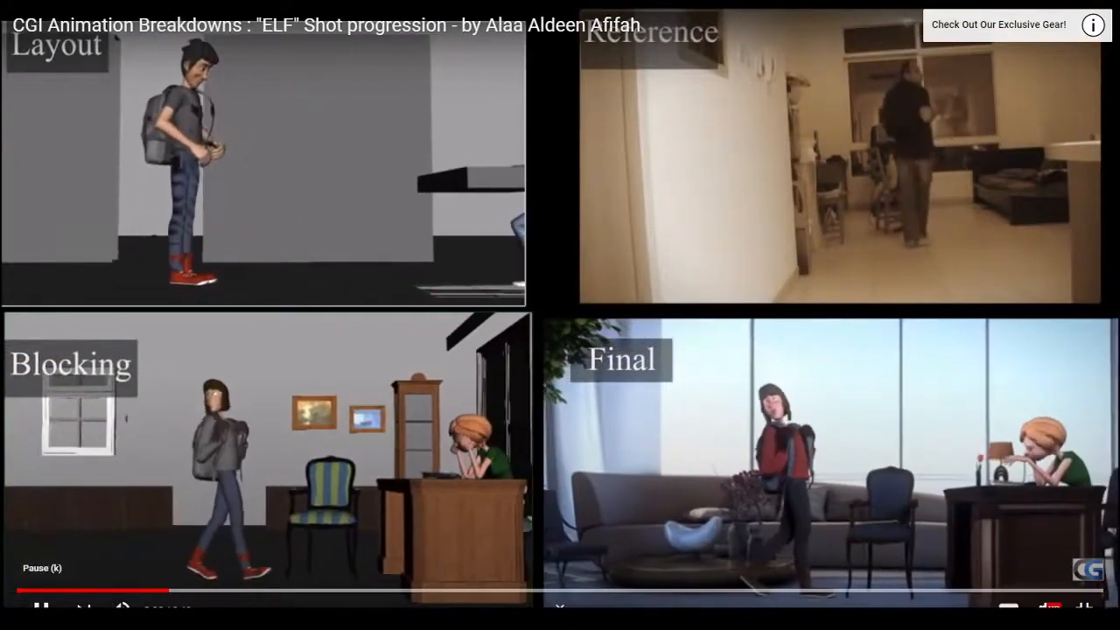
click(39, 607)
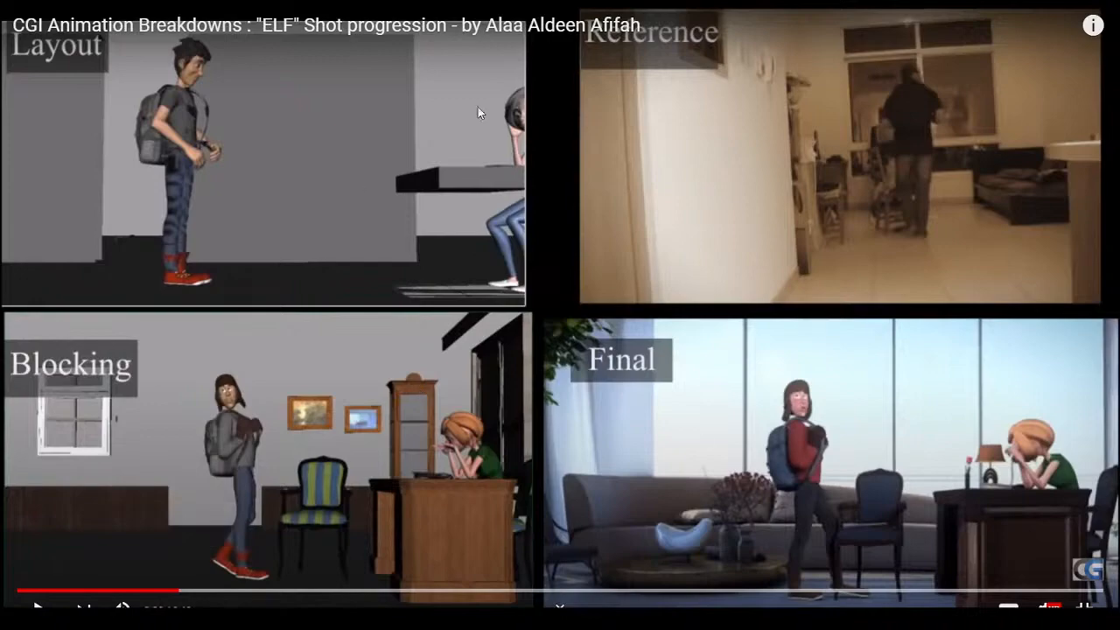
click(37, 607)
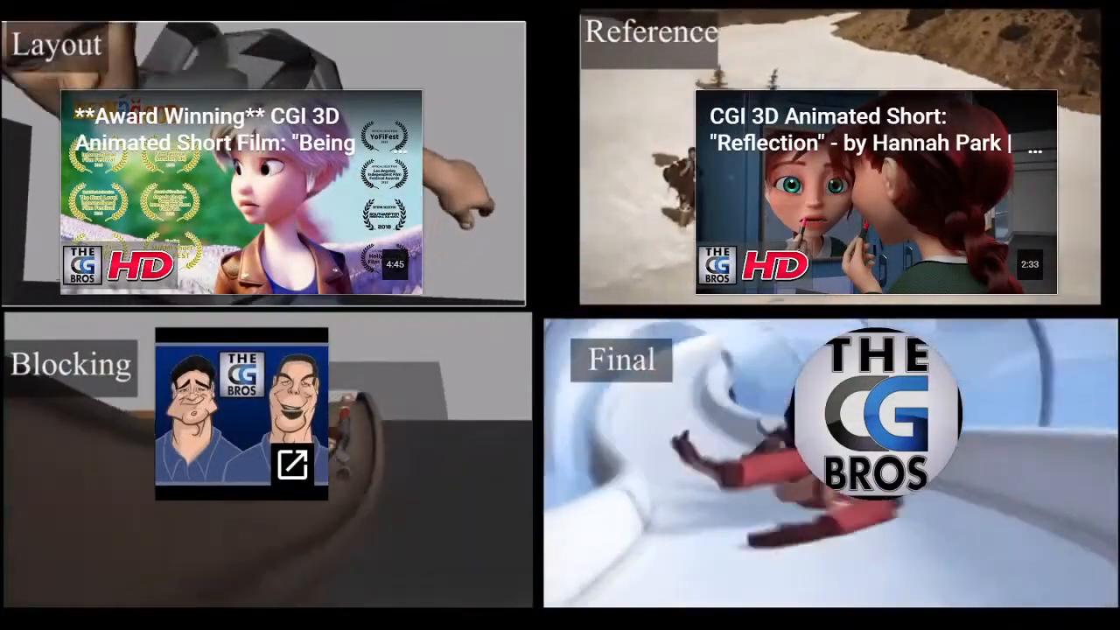
mouse_move(535, 374)
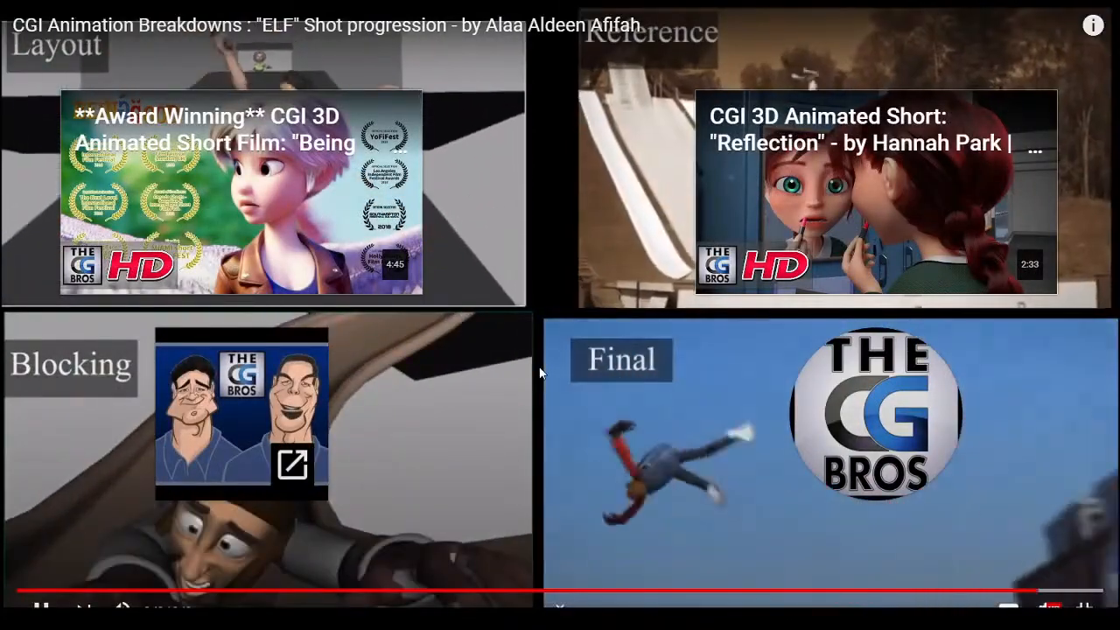
key(Escape)
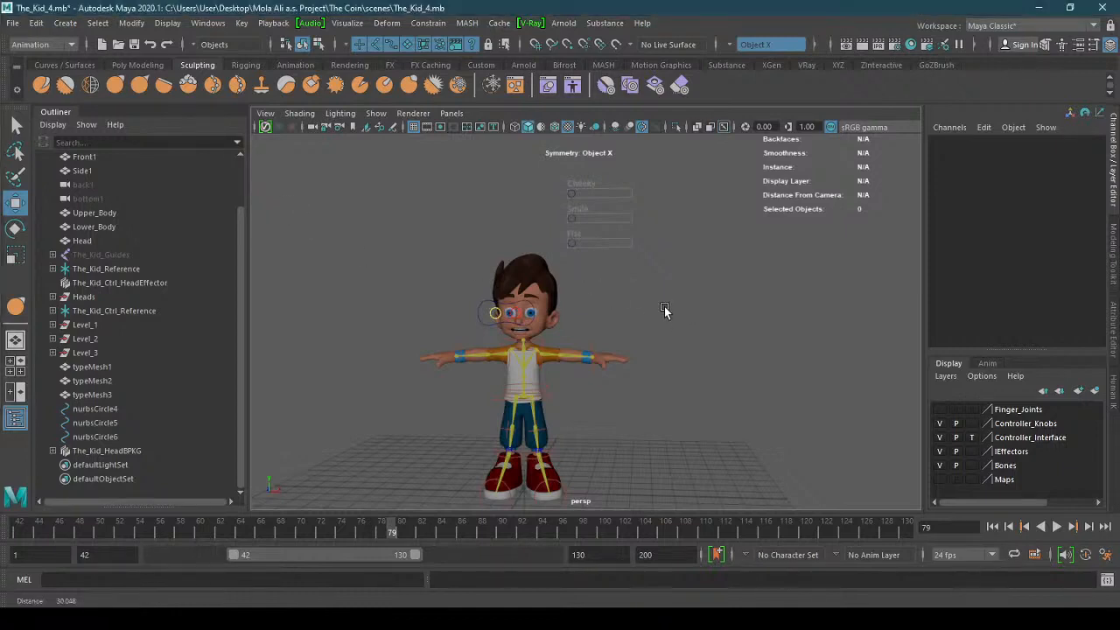
- Launch Adobe Premiere Pro and minimize Maya
alt+drag(665, 310, 651, 333)
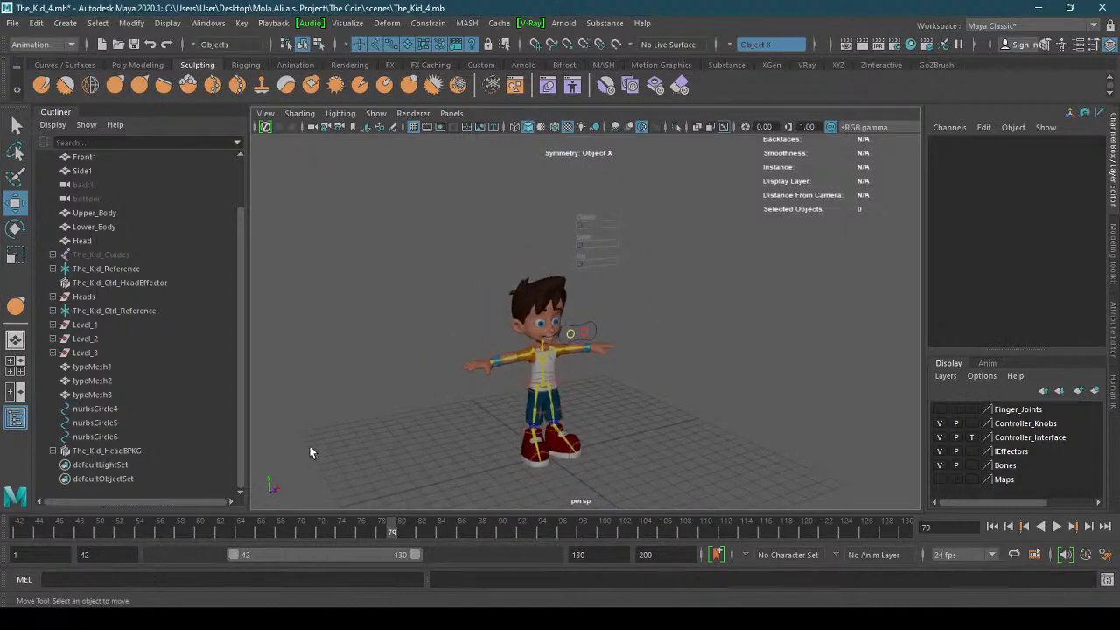
key(super)
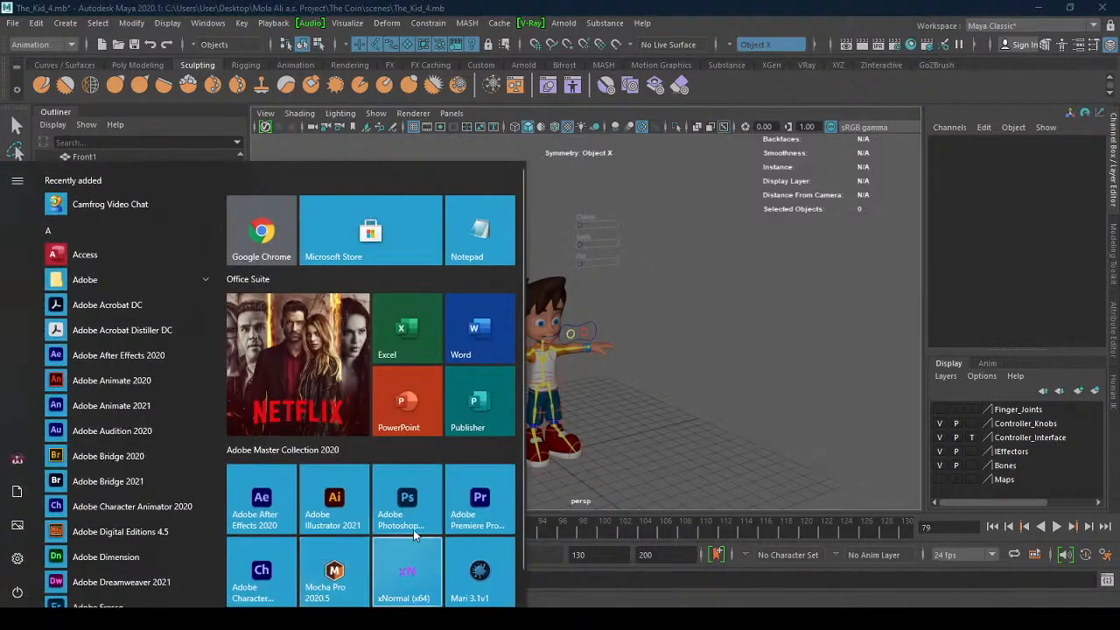
click(493, 501)
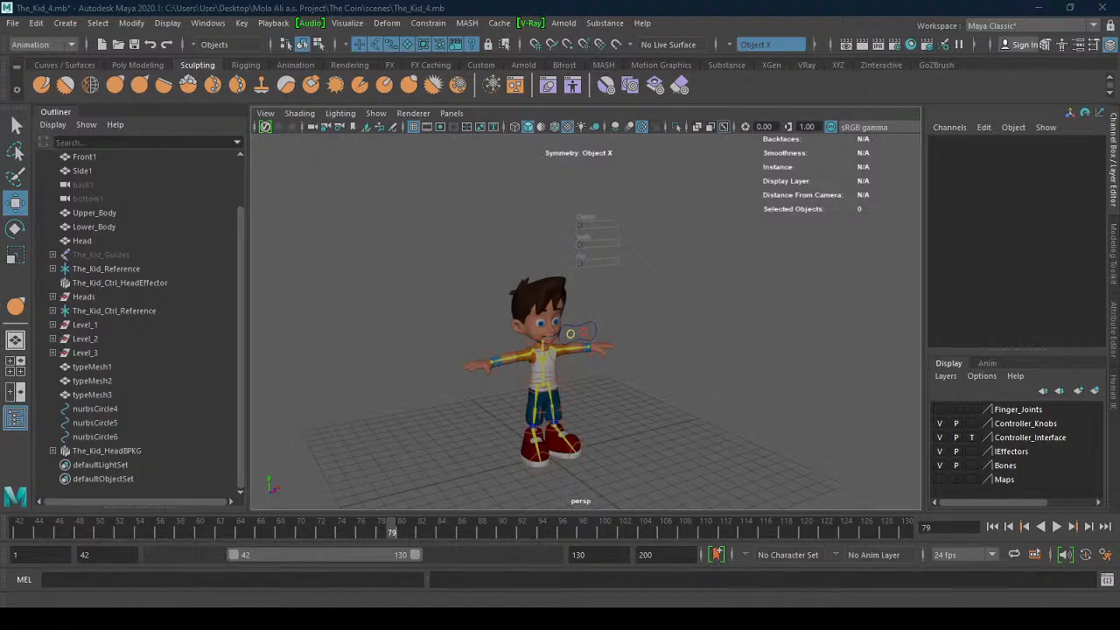
mouse_move(131, 619)
click(1038, 11)
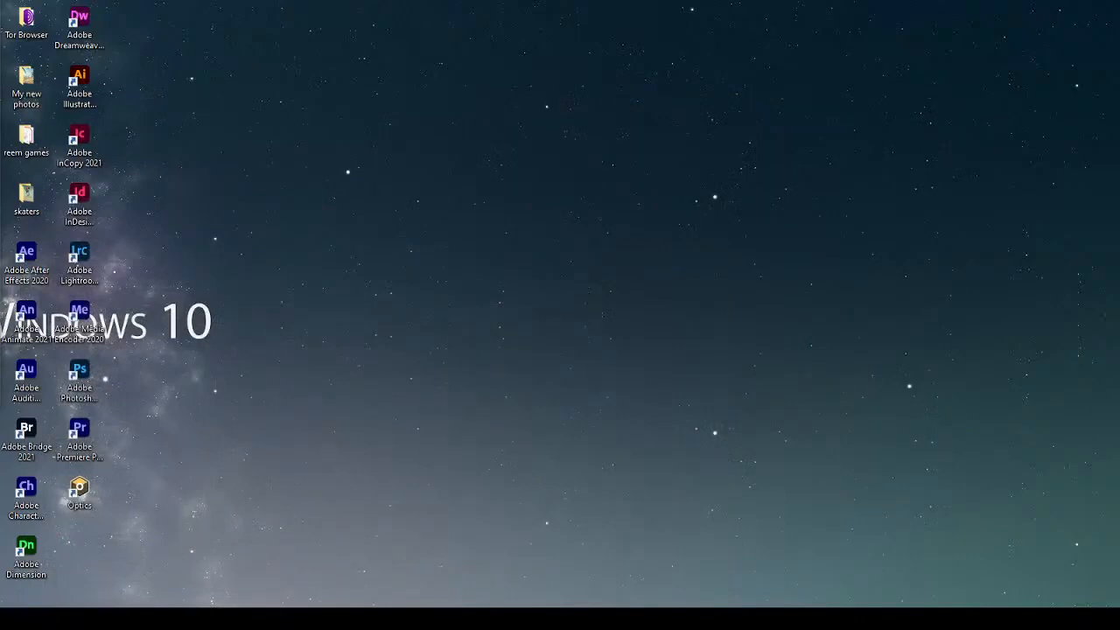
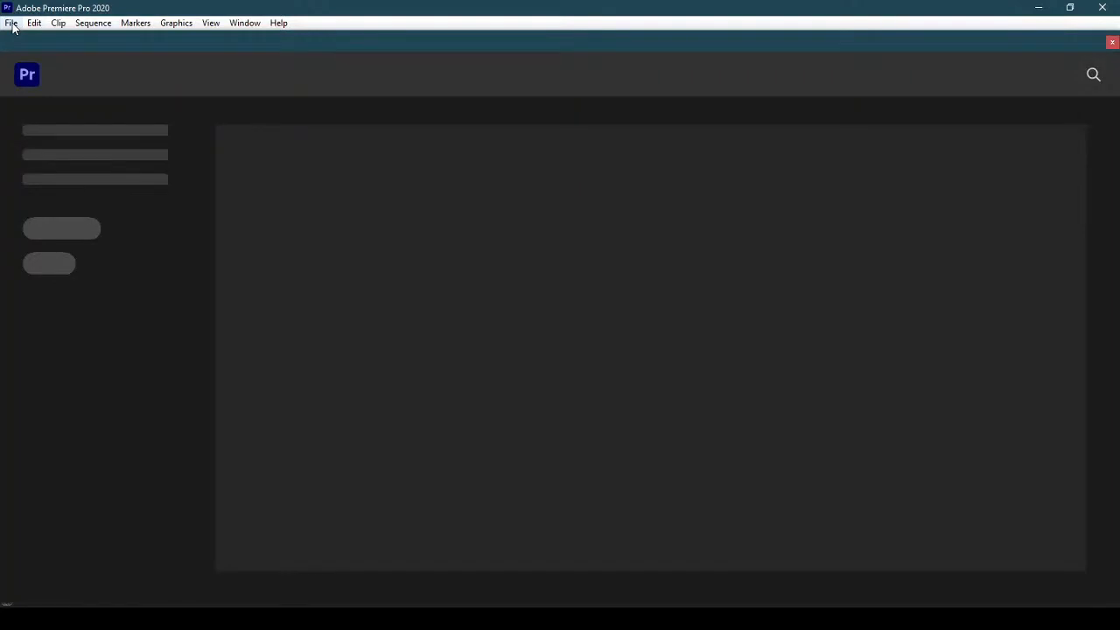
- Create a new Premiere Pro project named Roto2, keeping the existing location and settings
click(12, 24)
mouse_move(35, 40)
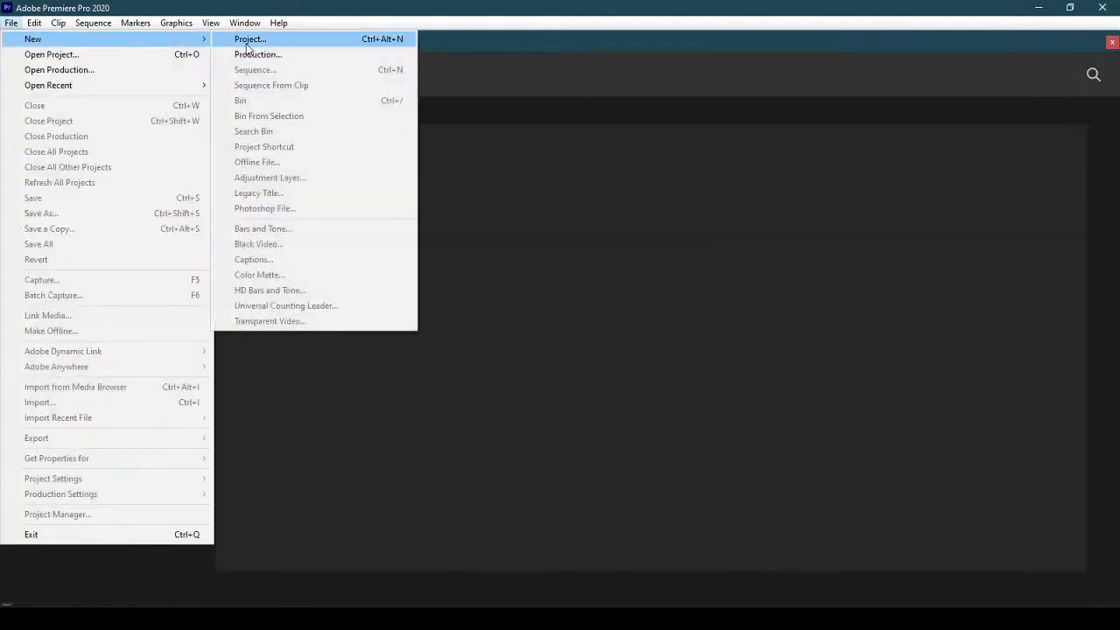
click(249, 40)
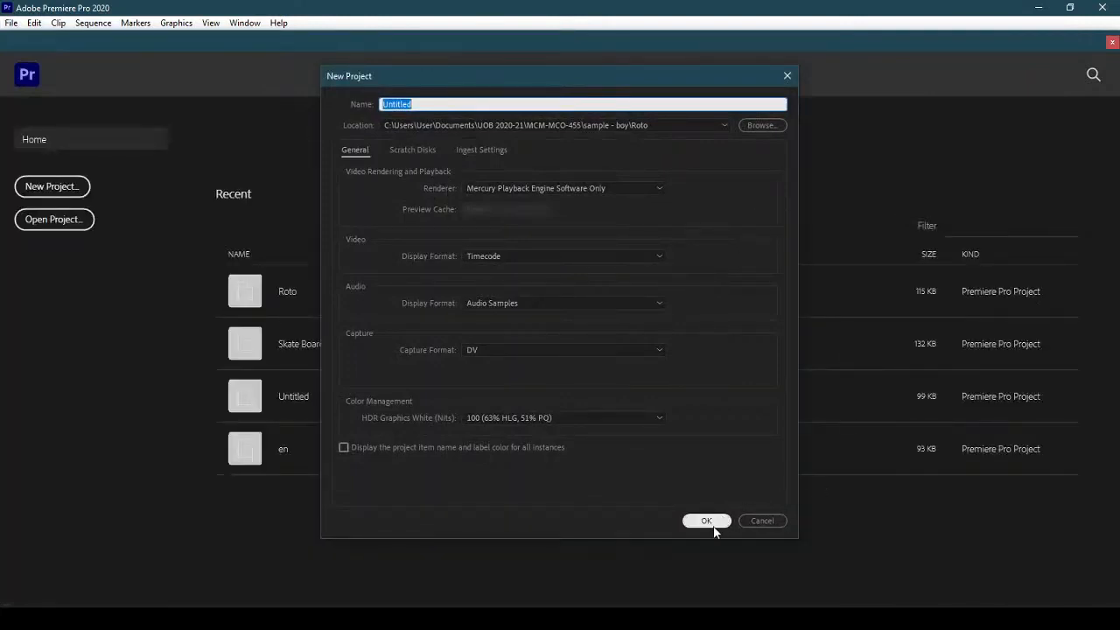
click(513, 105)
drag(513, 105, 381, 101)
text(Roto2)
key(Return)
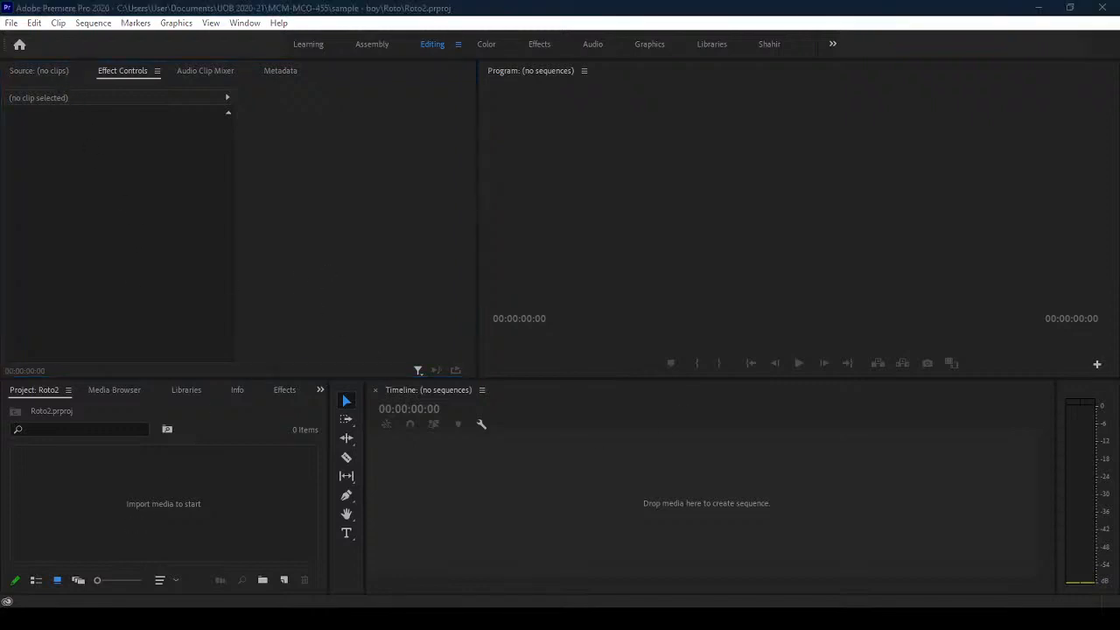
- Import the "How to Do The Backpack Kid Dance (THE FLOSS)" clip into the project and create a sequence from it
drag(0, 490, 119, 522)
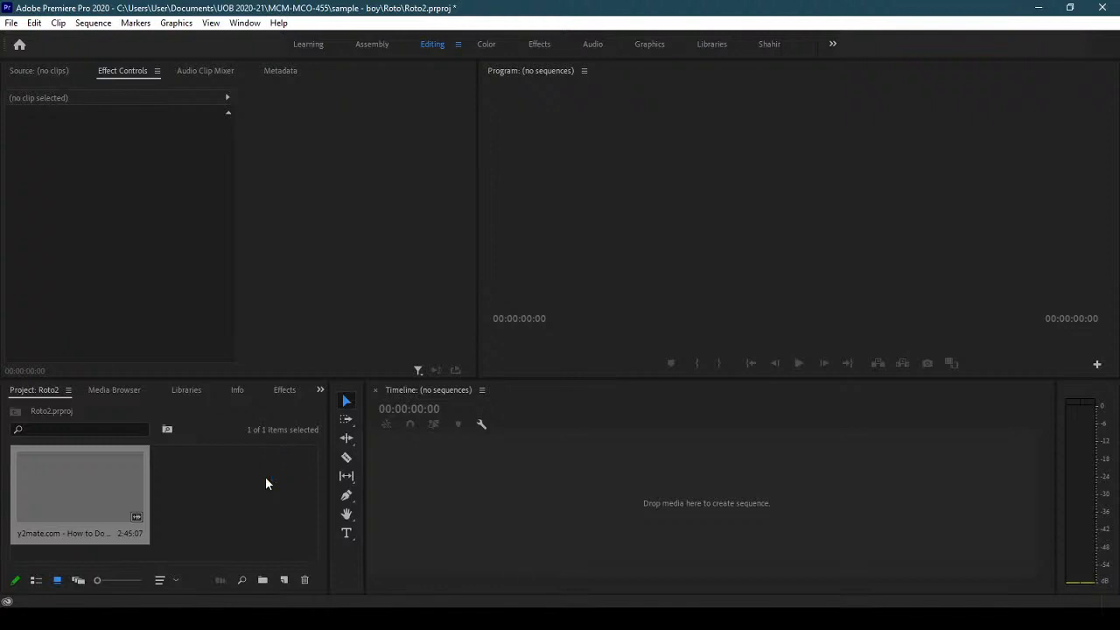
drag(138, 479, 496, 486)
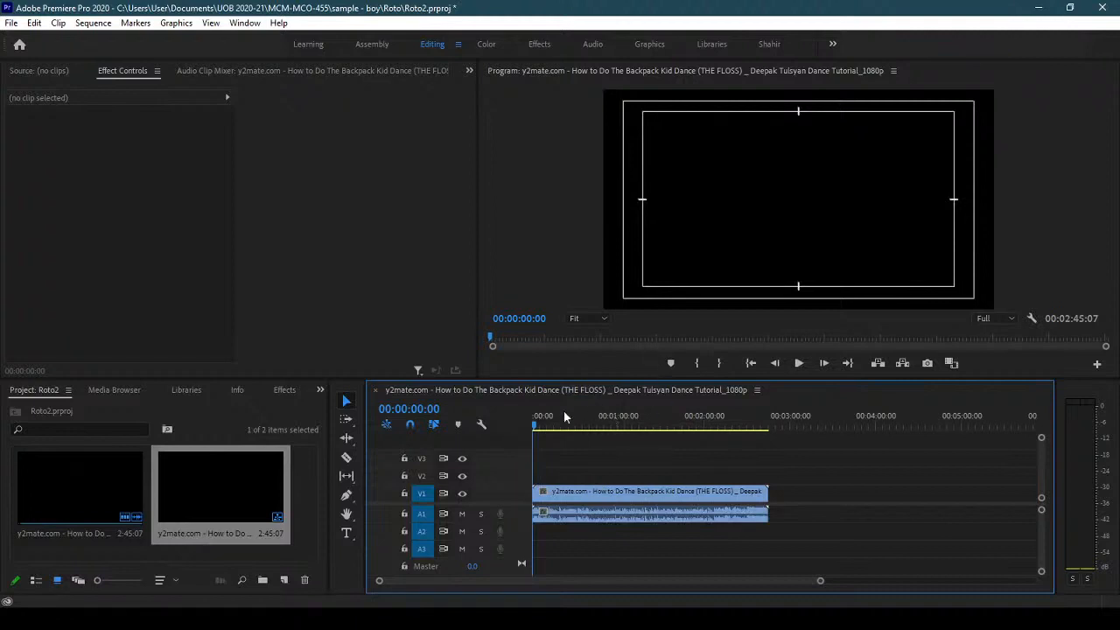
- Mute audio track A1 and preview the opening of the dance clip
drag(536, 427, 544, 428)
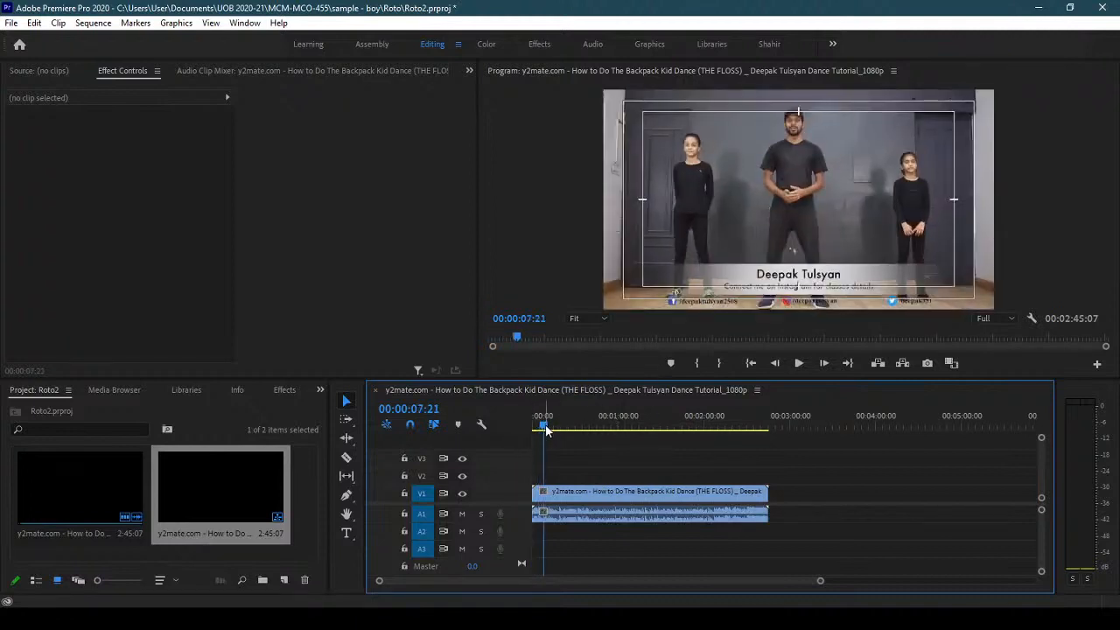
click(463, 522)
click(462, 516)
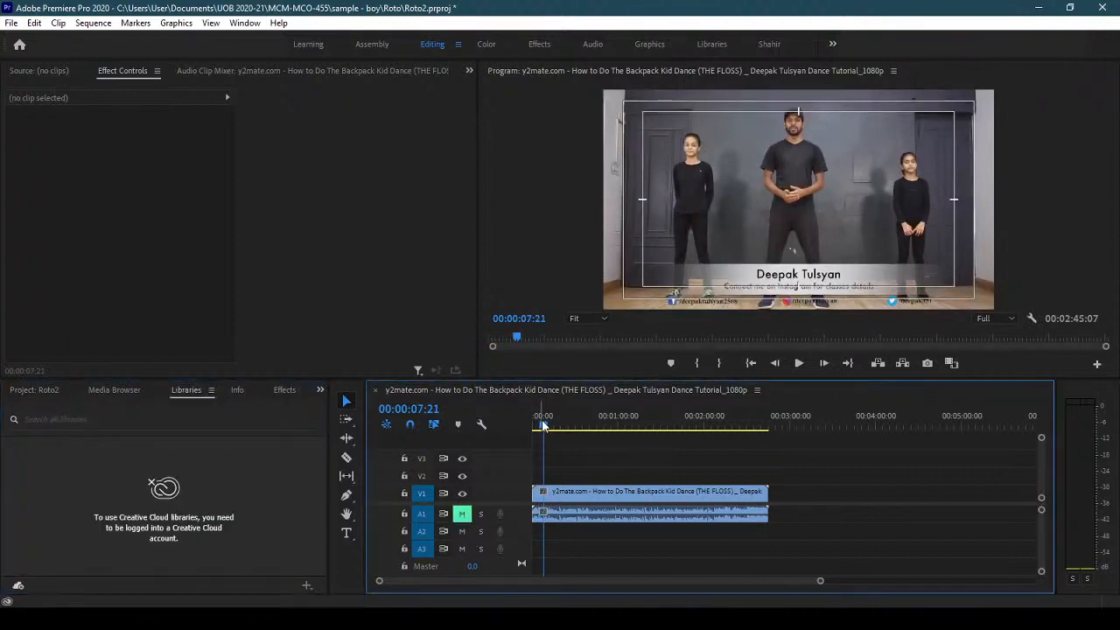
mouse_move(543, 427)
mouse_down()
mouse_move(610, 427)
mouse_move(533, 427)
mouse_up()
key(space)
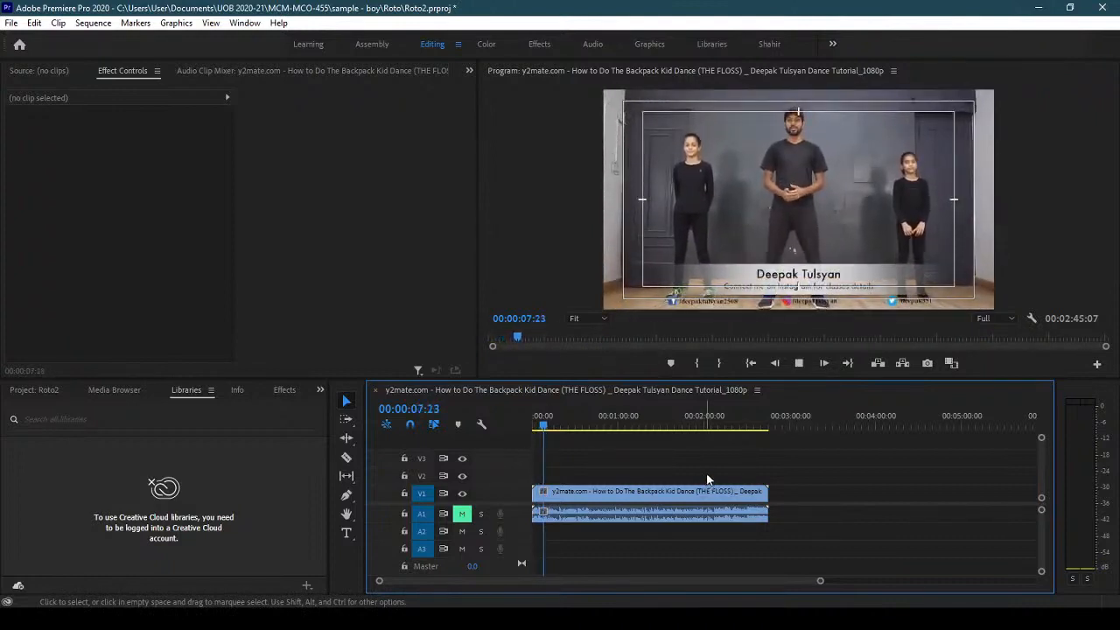
- Locate the start of the dance and split the clip at 00:00:22:05 with the Razor tool
click(562, 427)
mouse_move(562, 427)
mouse_down()
mouse_move(574, 429)
mouse_move(561, 427)
mouse_up()
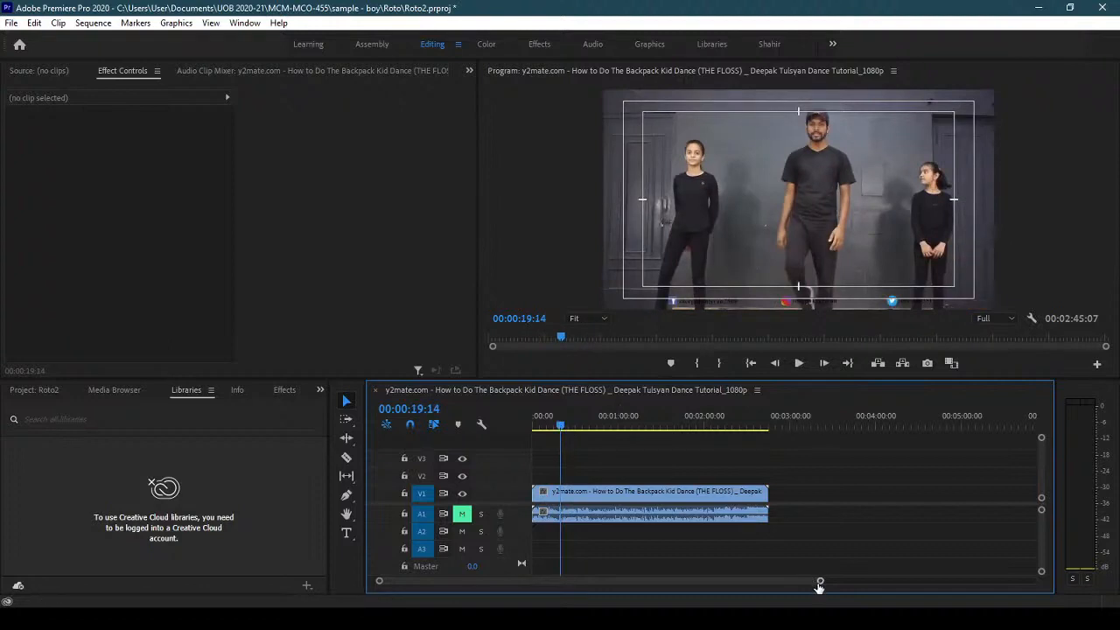
drag(820, 580, 758, 587)
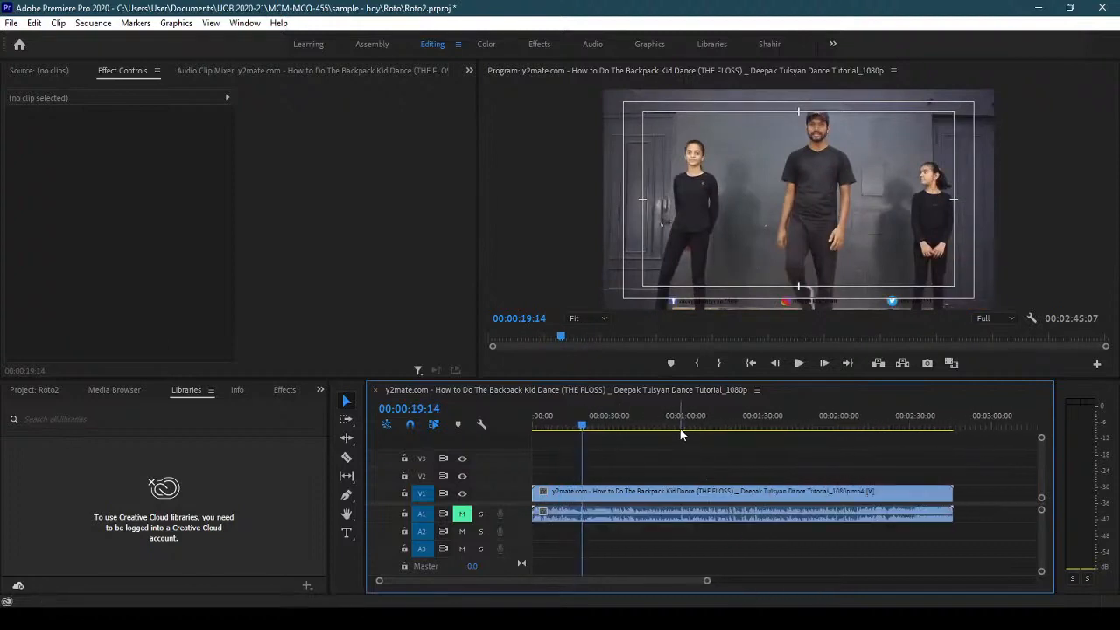
mouse_move(582, 427)
mouse_down()
mouse_move(555, 426)
mouse_move(605, 429)
mouse_move(591, 430)
mouse_up()
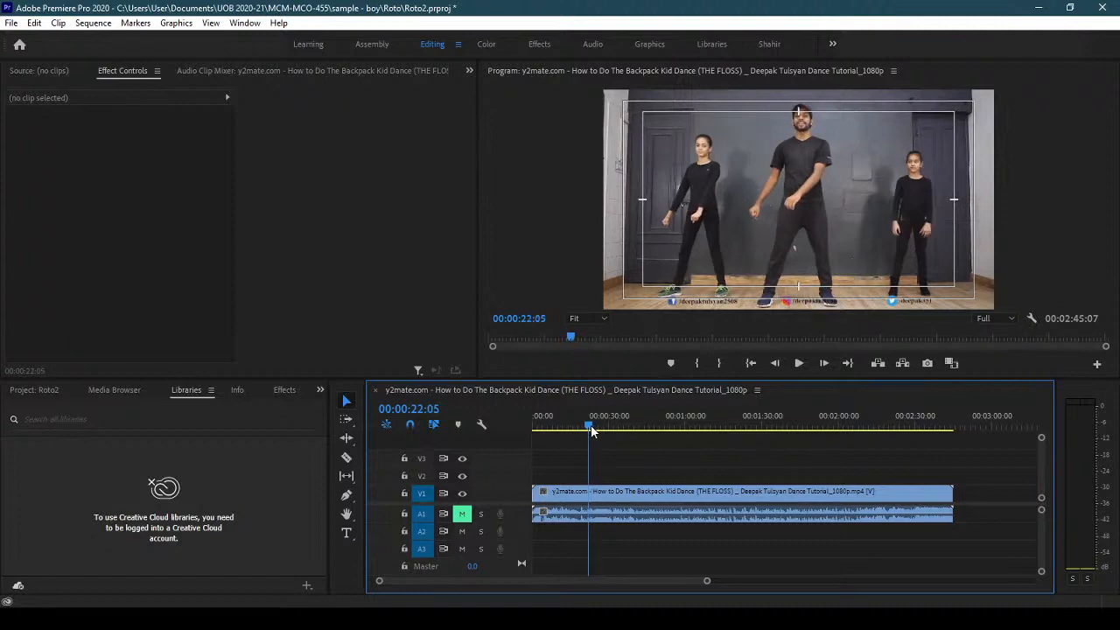
click(635, 495)
key(c)
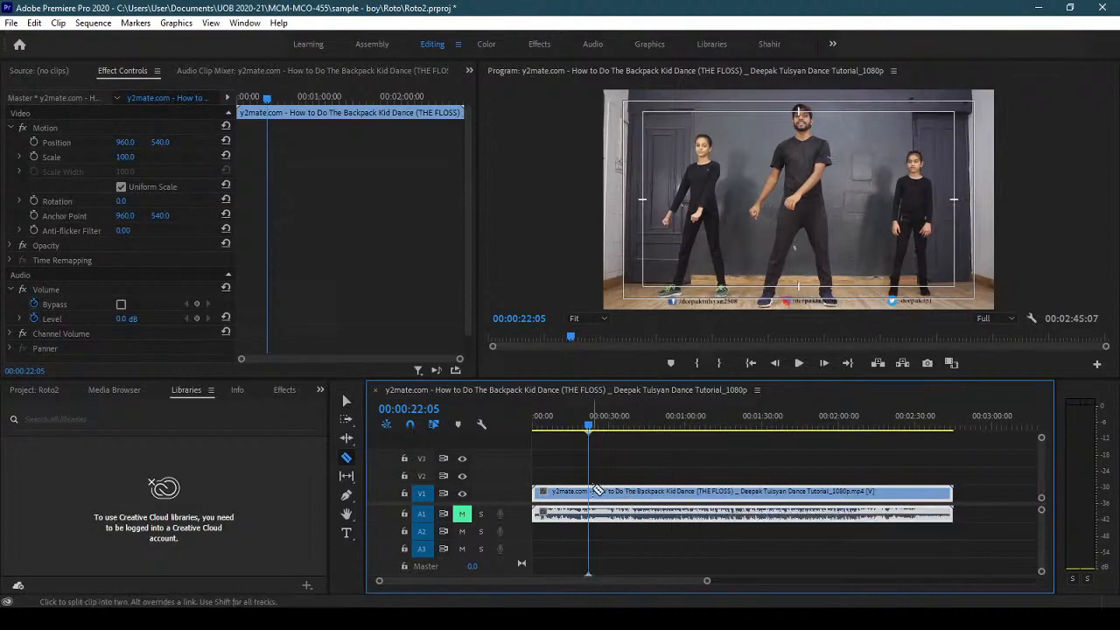
click(592, 491)
key(v)
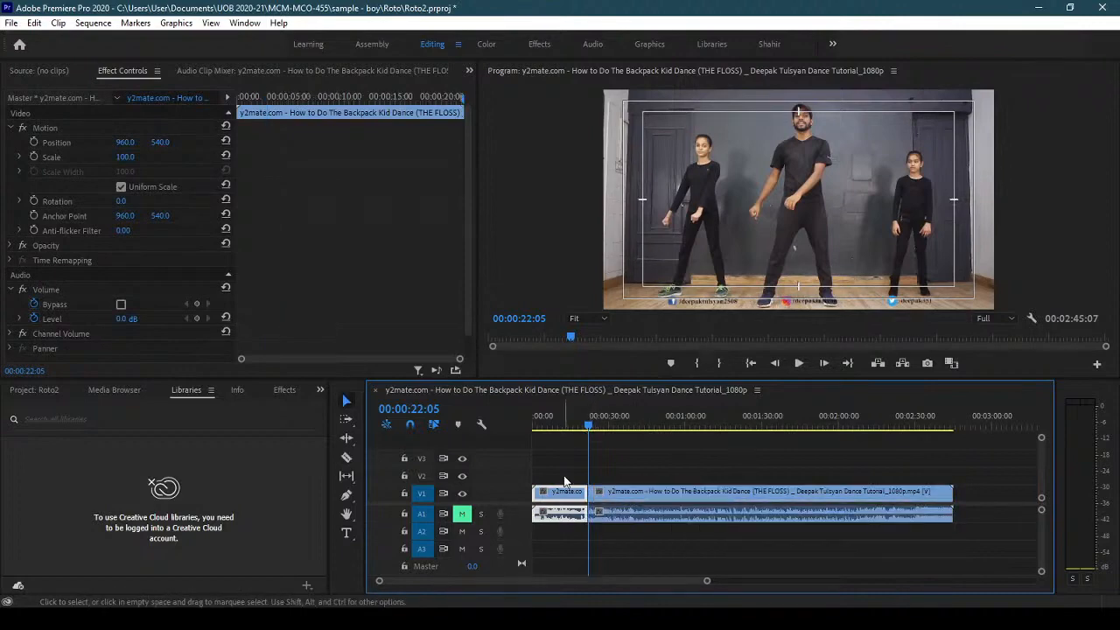
- Delete the clip segment before the cut and close the gap it leaves on the timeline
key(Delete)
click(559, 495)
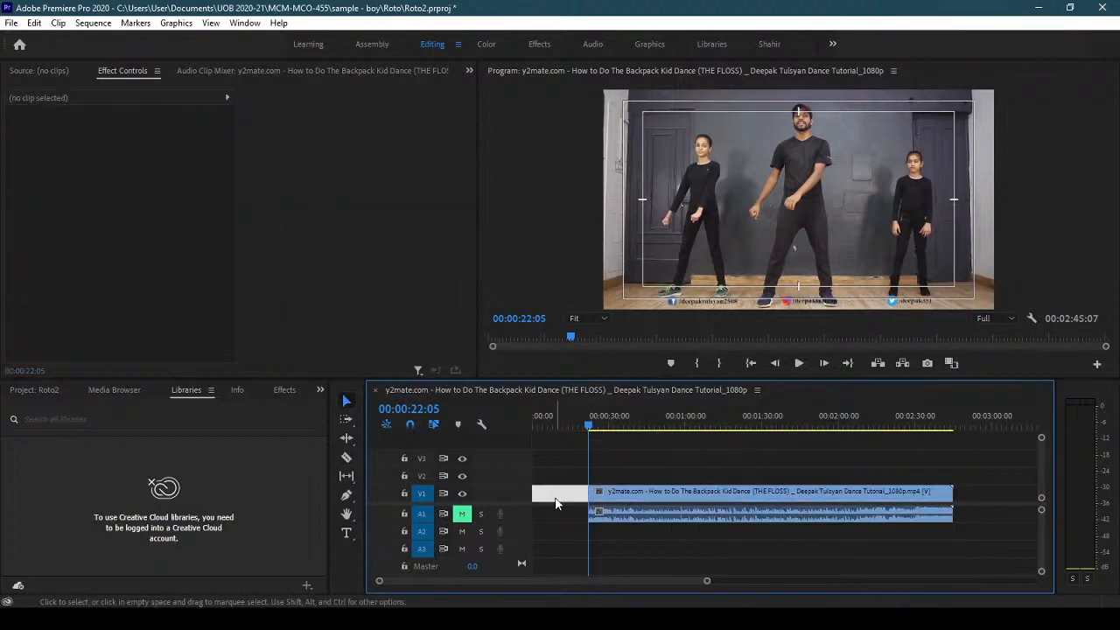
key(Delete)
- Play the trimmed dance clip from its start and step back through the frames before 00:00:09:08 to examine where the dance ends
click(549, 429)
key(space)
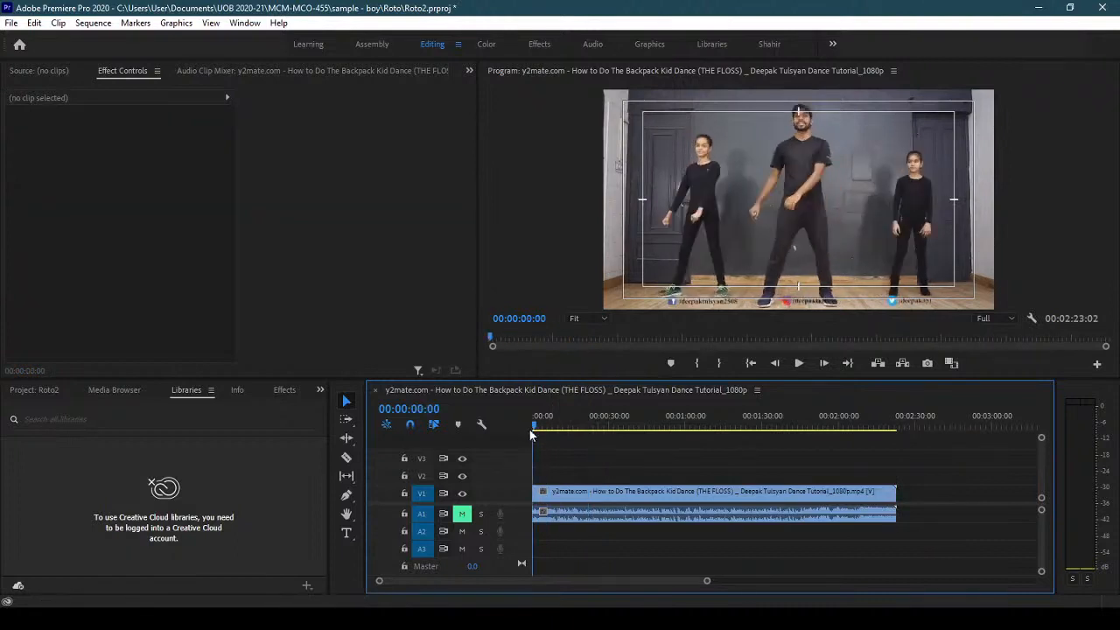
mouse_move(558, 431)
mouse_down()
mouse_move(572, 431)
mouse_move(556, 432)
mouse_up()
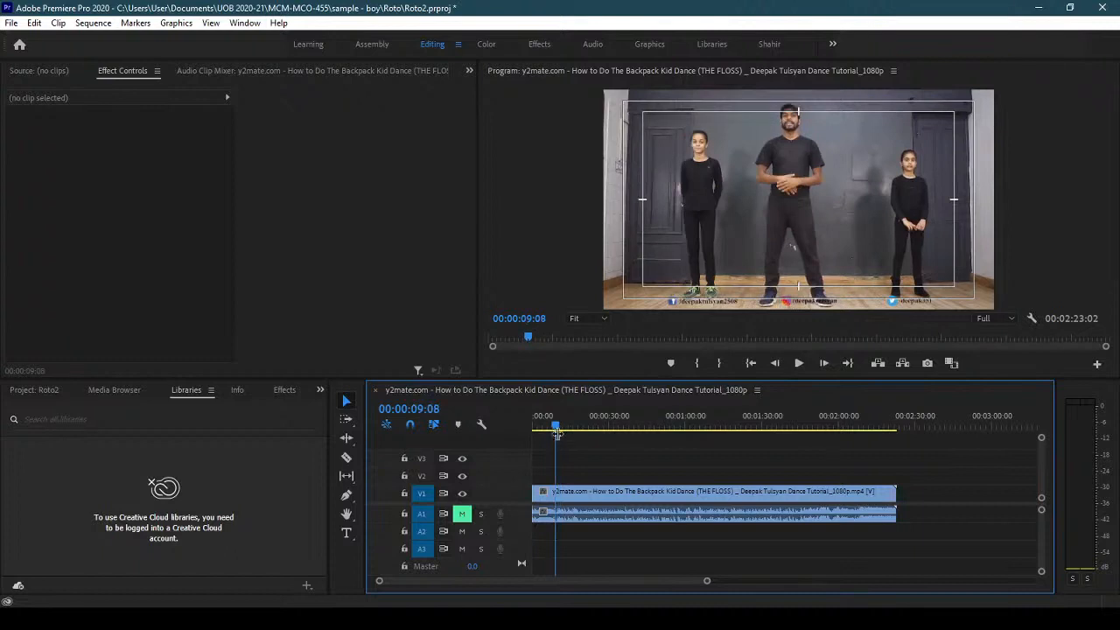
key(Left)
key(Left)
key(Left)
key(Left)
key(Left)
key(Left)
key(Left)
key(Left)
key(Left)
key(Left)
key(Left)
key(Left)
key(Left)
key(Left)
key(Left)
key(Left)
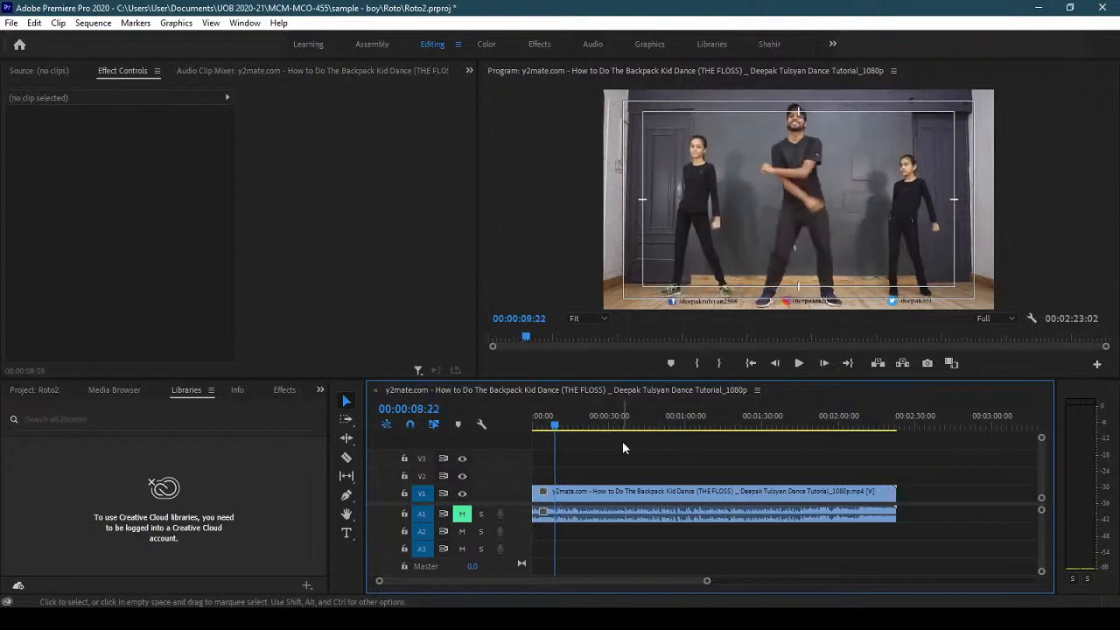
key(Left)
key(Left)
key(Left)
key(Left)
key(Left)
key(Left)
key(Left)
key(Left)
key(Left)
key(Left)
key(Left)
key(Left)
key(Left)
key(Left)
key(Left)
key(Left)
key(Left)
key(Left)
key(Left)
key(Left)
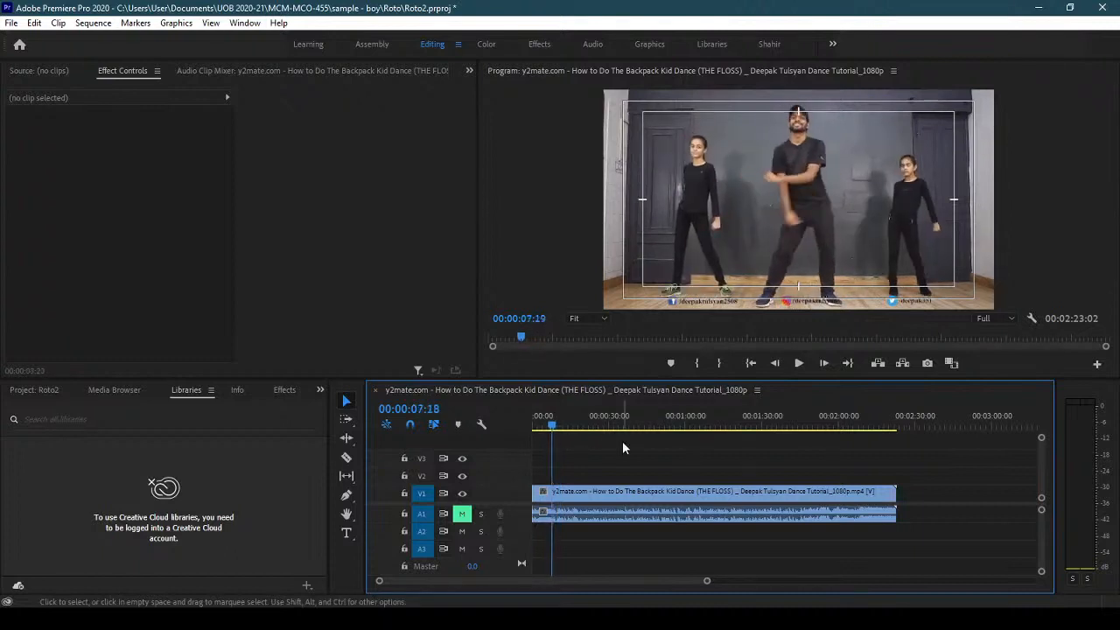
- Step forward frame by frame to the end of the dance move and split the clip at 00:00:09:04
drag(701, 582, 525, 582)
key(Right)
key(Right)
key(Right)
key(Right)
key(Right)
key(Right)
key(Right)
key(Right)
key(Right)
key(Right)
key(Right)
key(Right)
key(Right)
key(Right)
key(Right)
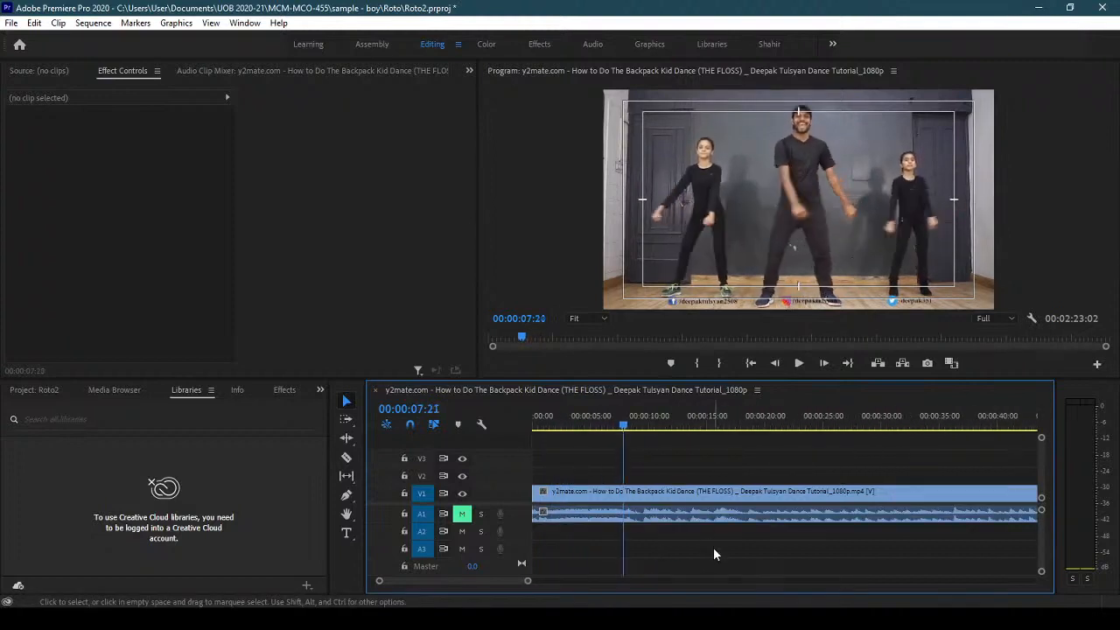
key(Right)
key(Right)
key(Right)
key(Right)
key(Right)
key(Right)
key(Right)
key(Right)
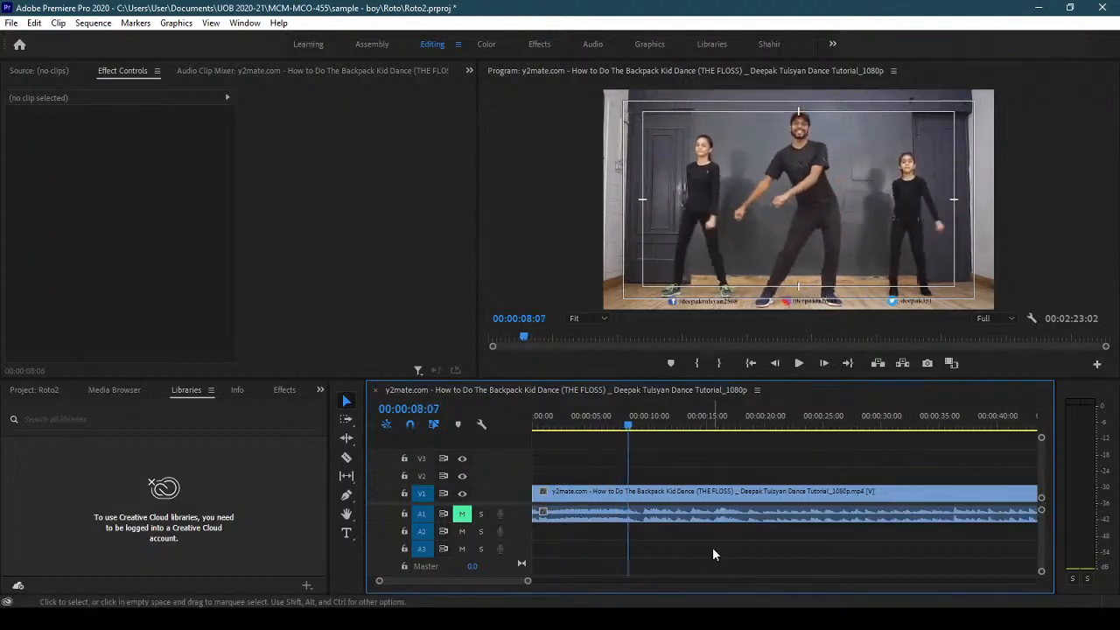
key(Right)
key(Right)
key(Right)
key(Right)
key(Right)
key(Right)
key(Right)
key(Right)
key(Right)
key(Right)
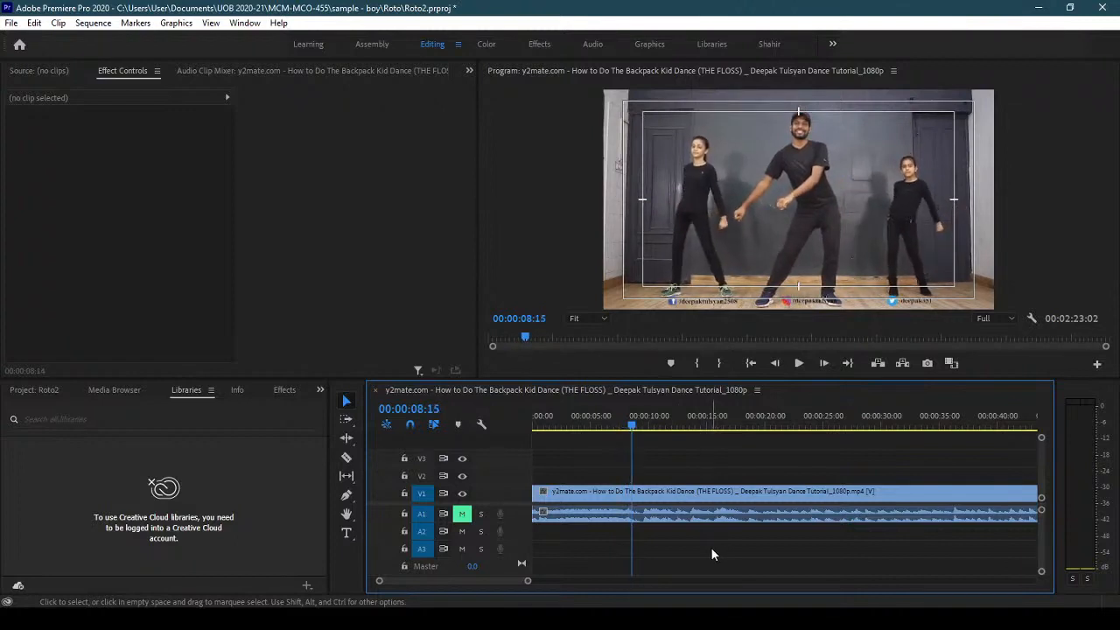
key(Right)
key(Right)
key(Right)
key(Right)
key(Right)
key(Right)
key(Right)
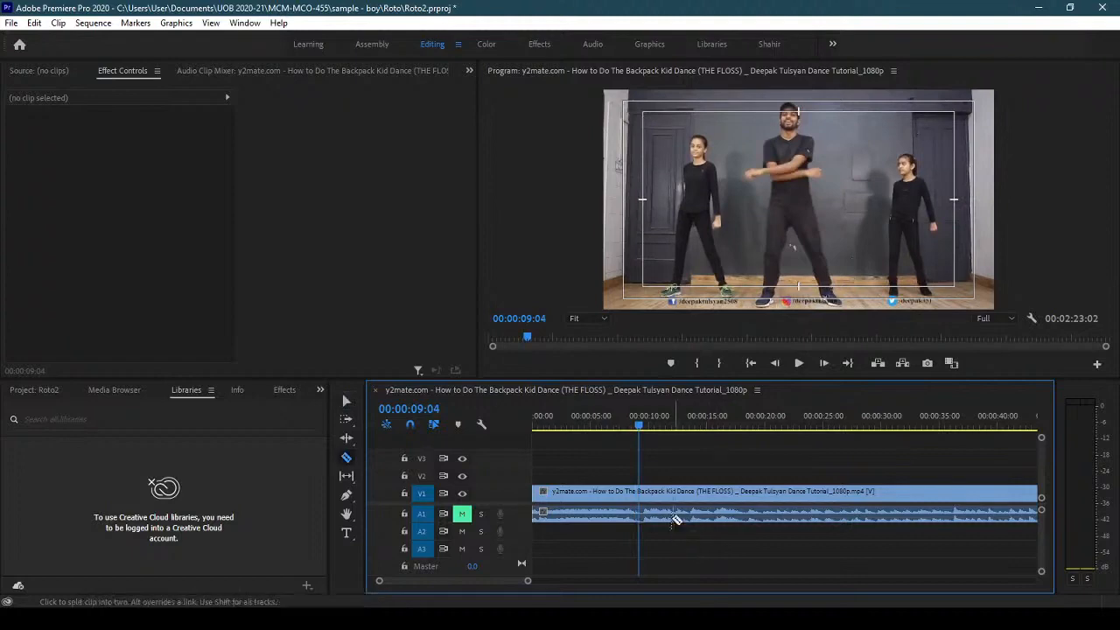
key(ctrl+k)
- Delete the clip segment after the cut and return the playhead to the start of the sequence
click(706, 496)
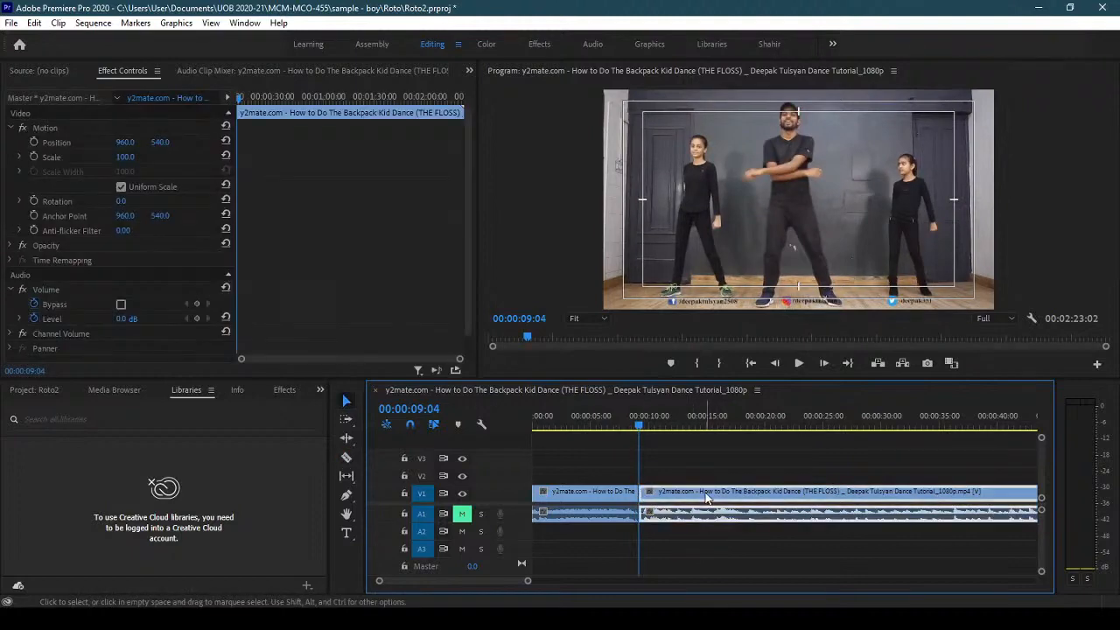
key(Delete)
key(Home)
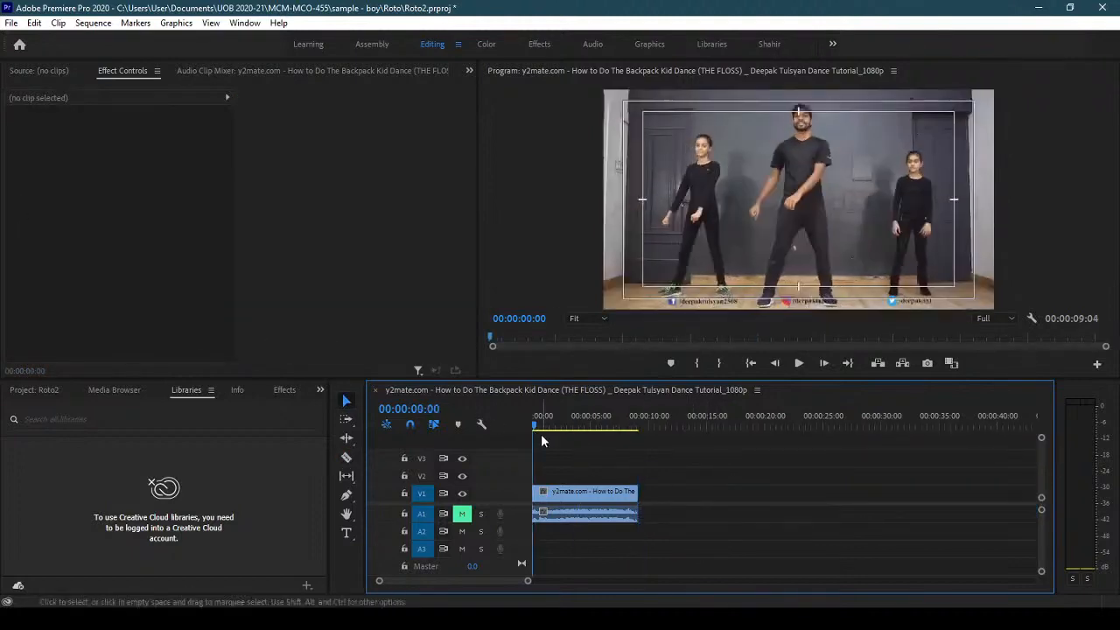
- Open the media export settings for the sequence and choose TIFF as the format
click(13, 23)
mouse_move(148, 440)
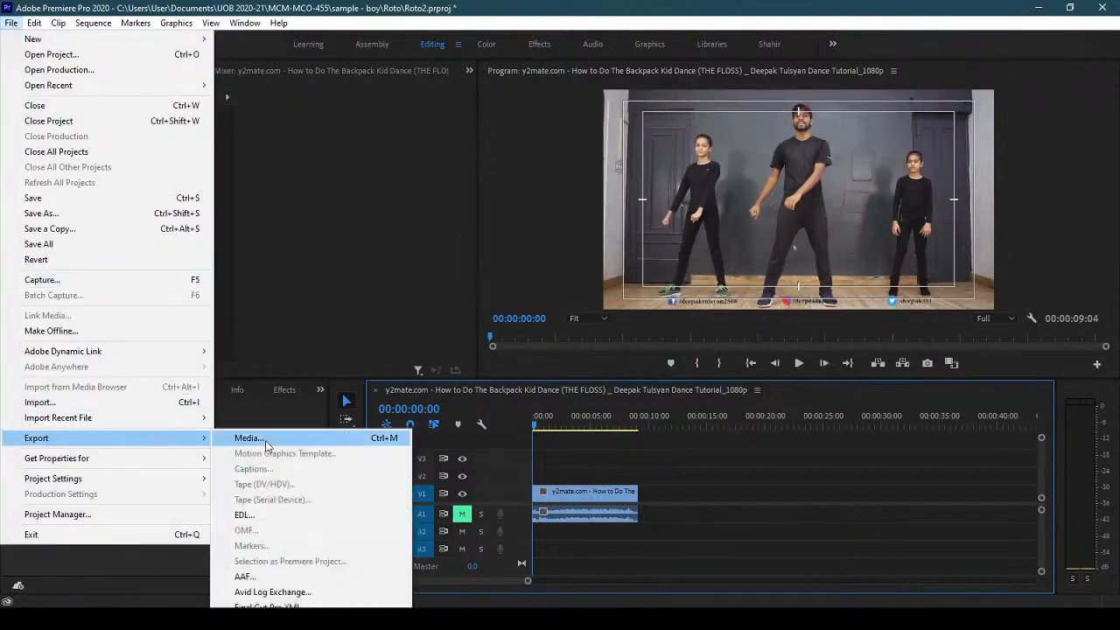
click(267, 439)
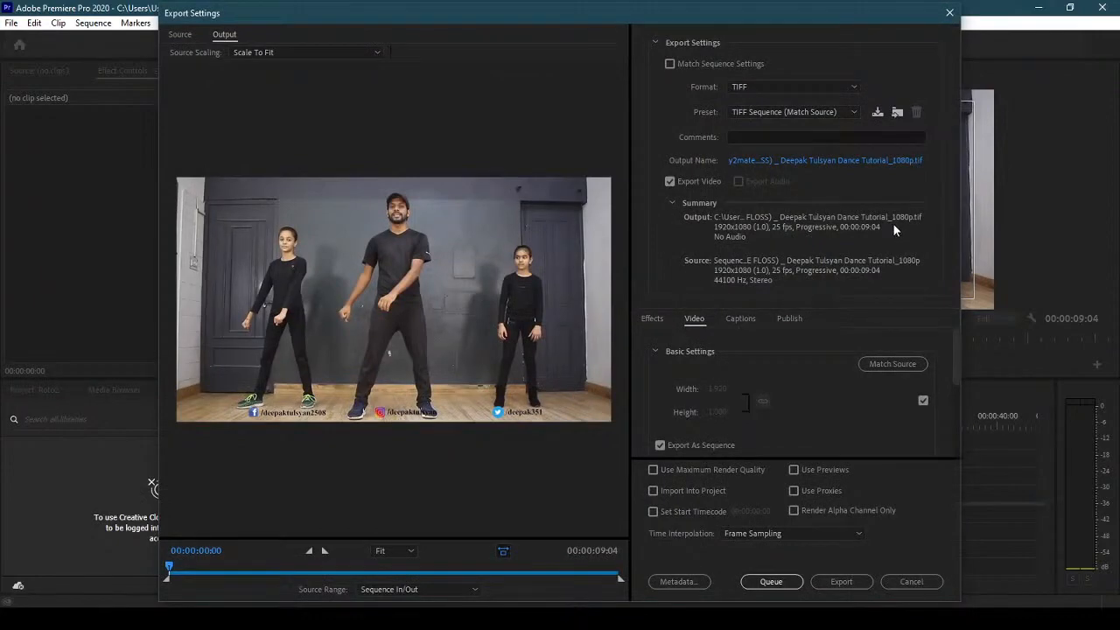
click(761, 89)
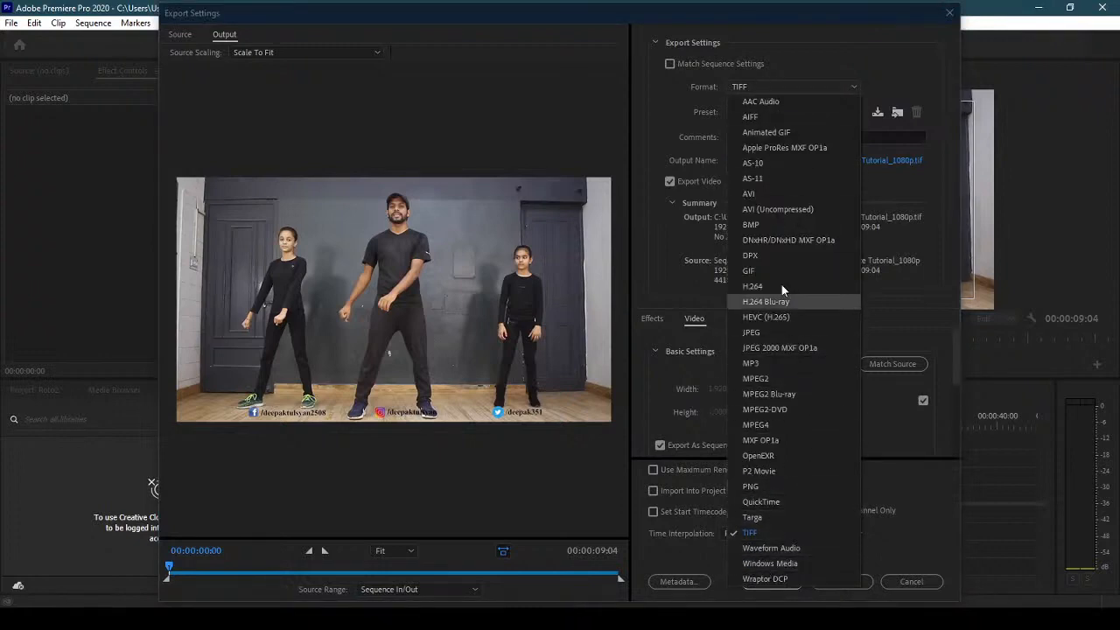
click(765, 536)
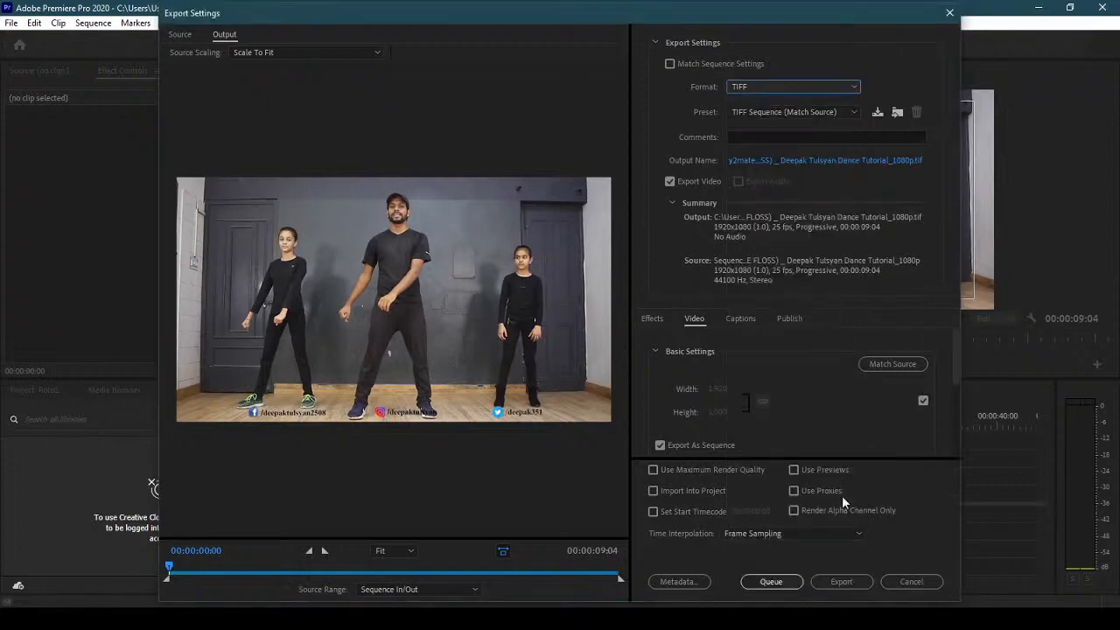
- Create a folder named Roto2 inside the sample - boy folder and open it as the export destination
click(826, 163)
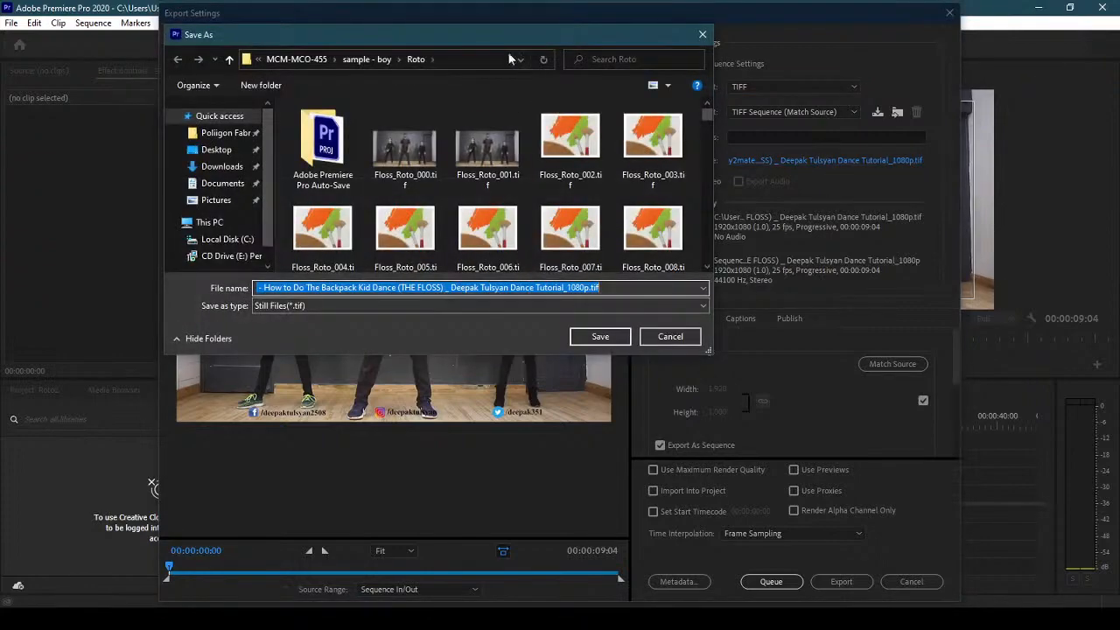
click(368, 59)
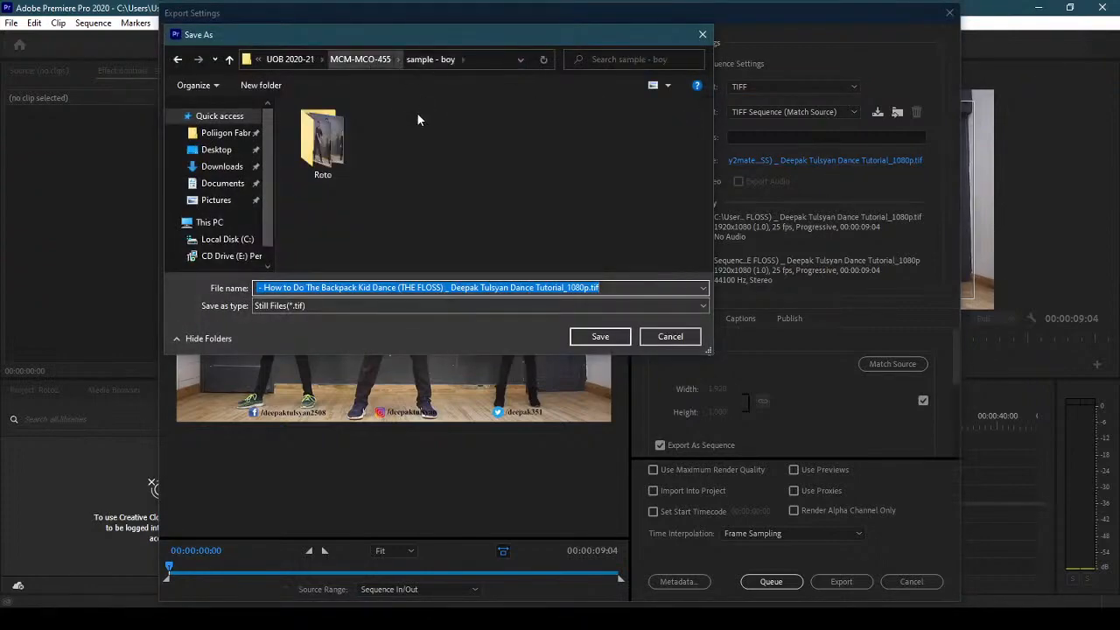
click(260, 85)
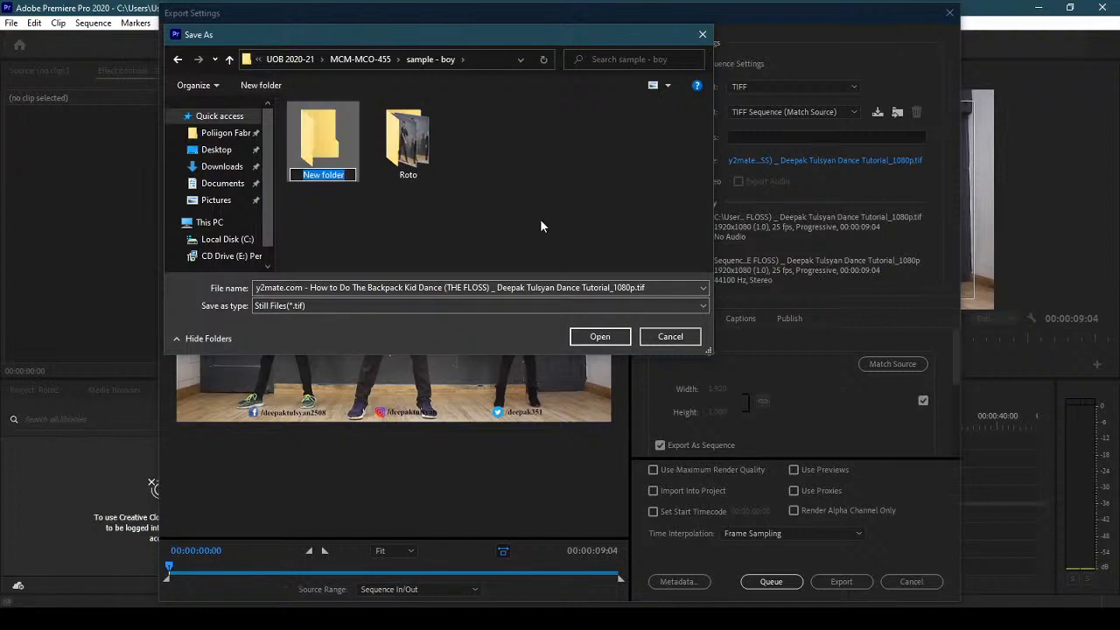
text(Roto)
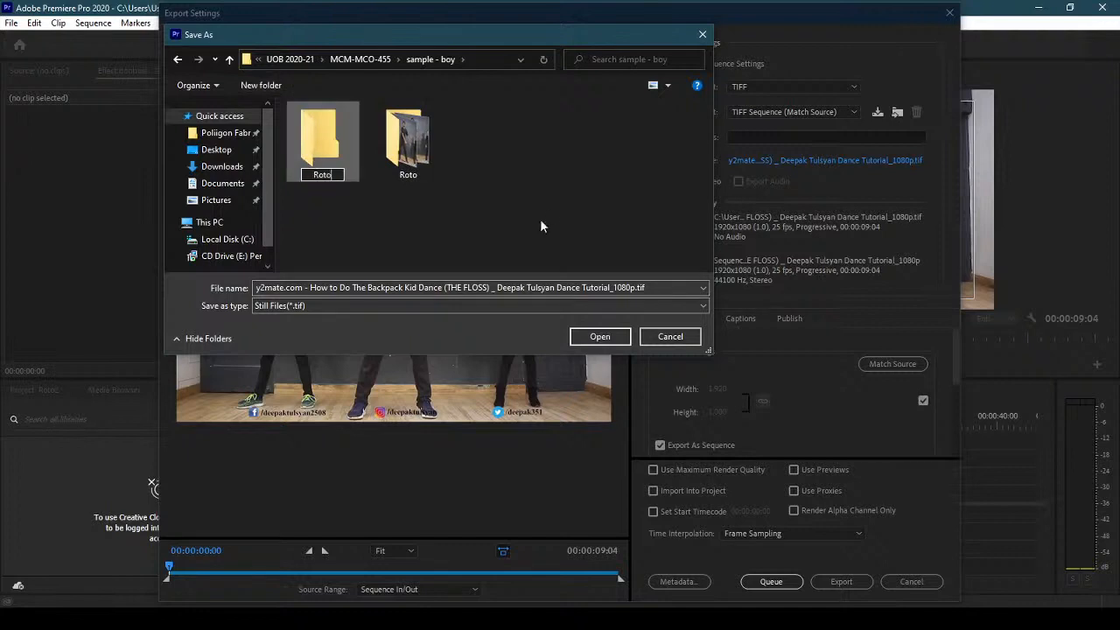
text(2)
key(Return)
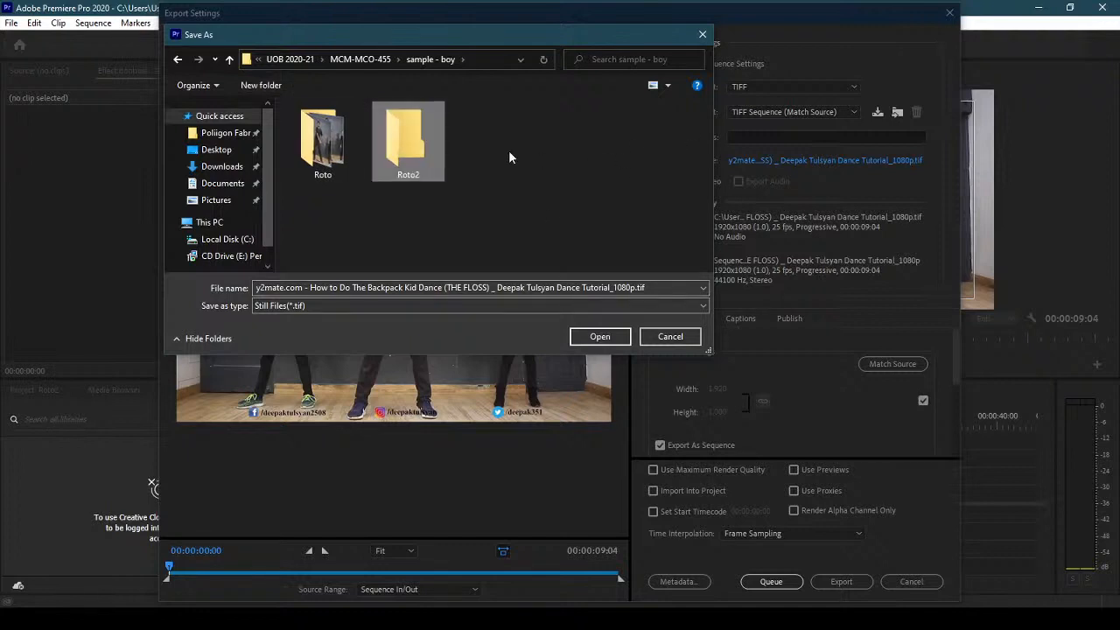
double_click(411, 145)
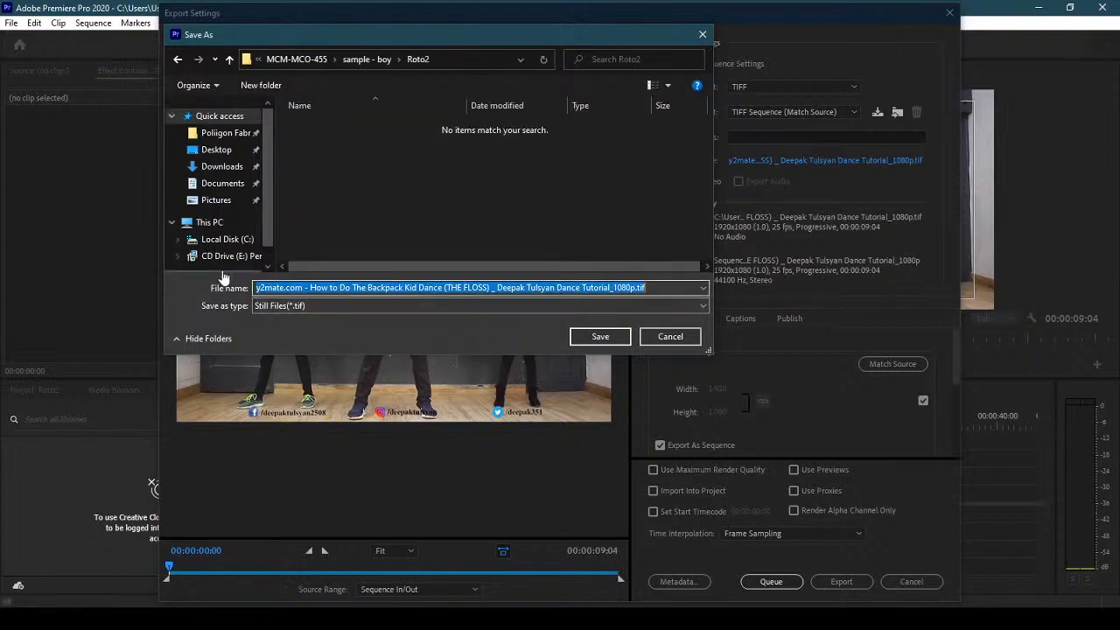
- Name the output file Roto_Dance_ and save it to the Roto2 folder
text(Roto)
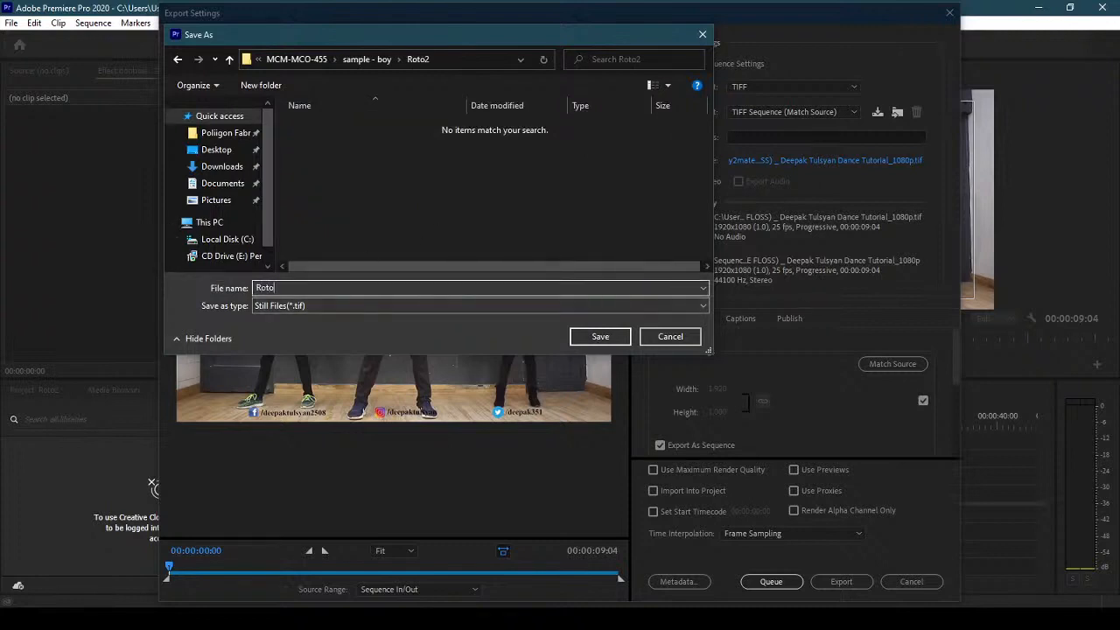
text(_Dance_)
click(600, 337)
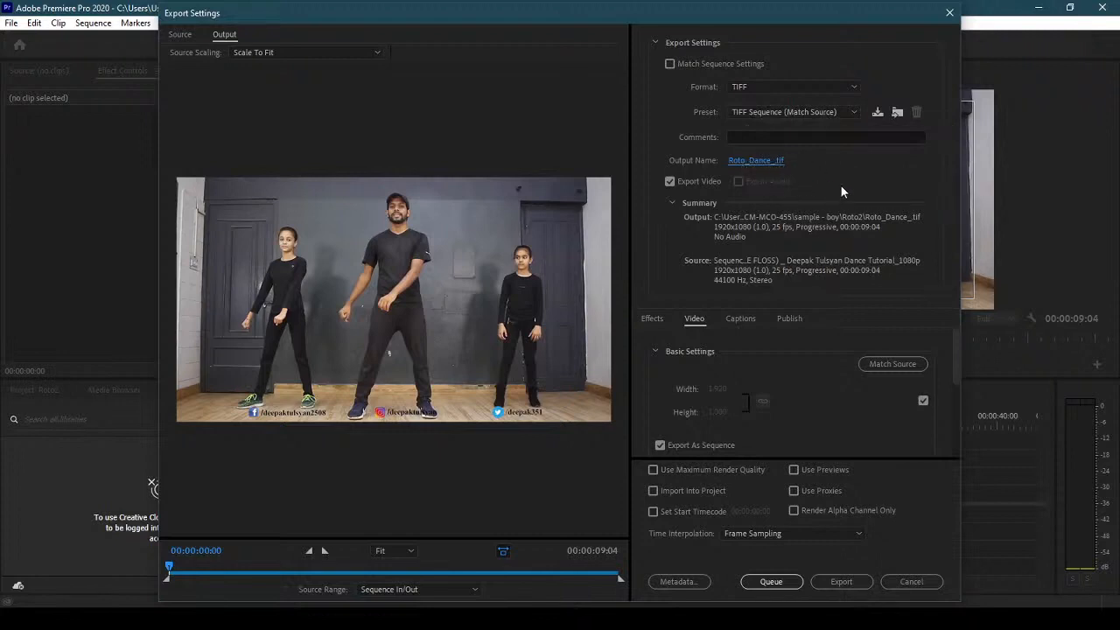
- Export the trimmed sequence as a TIFF image sequence and dismiss the completion message
click(759, 581)
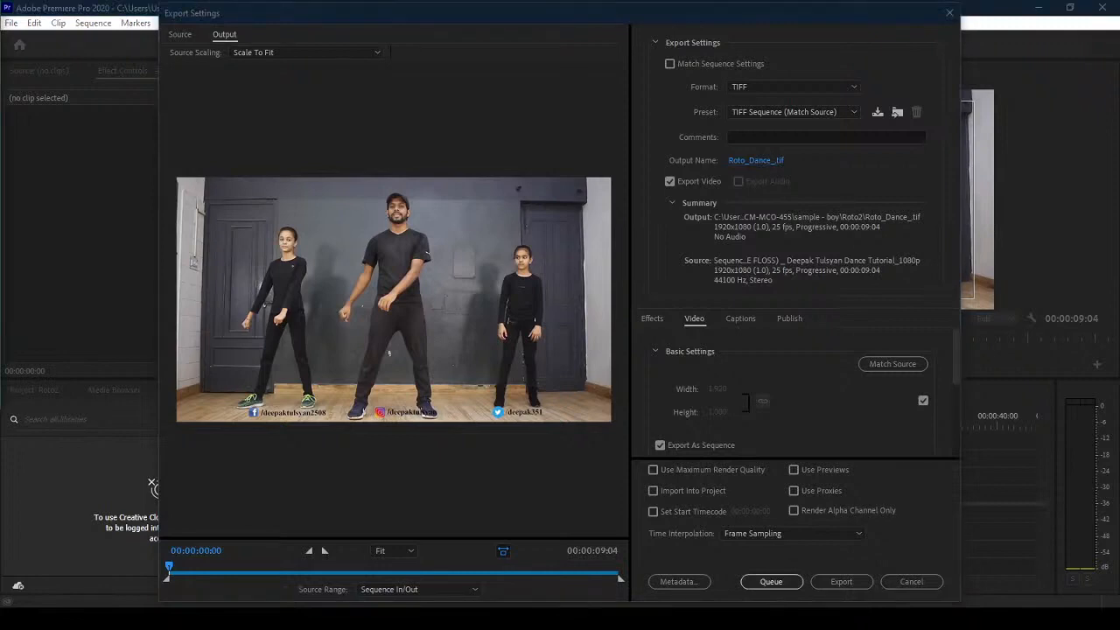
click(844, 584)
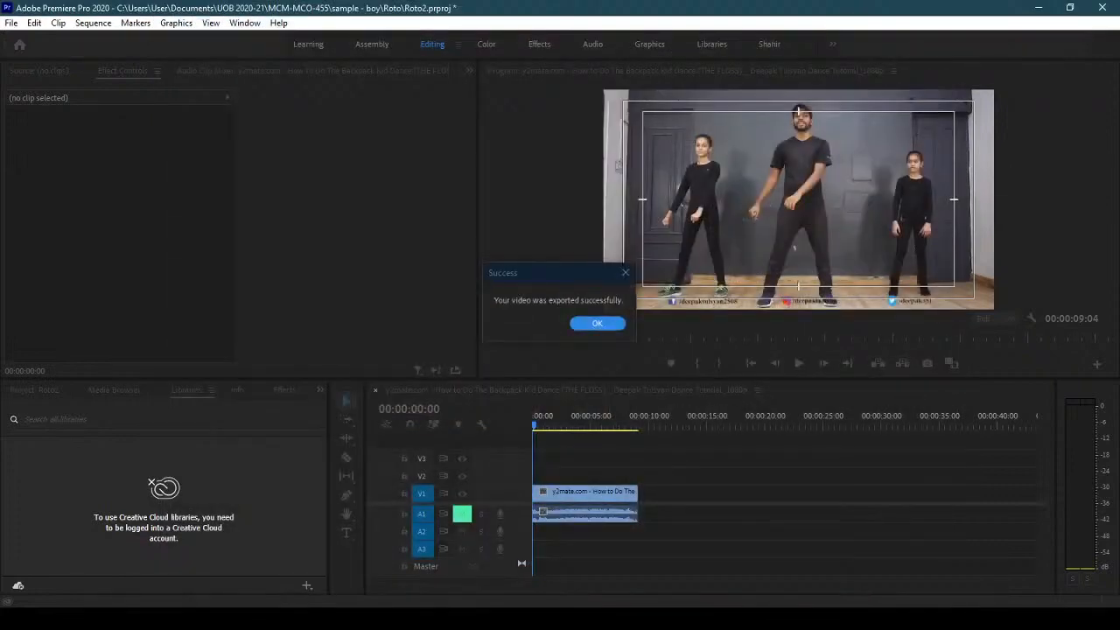
click(600, 323)
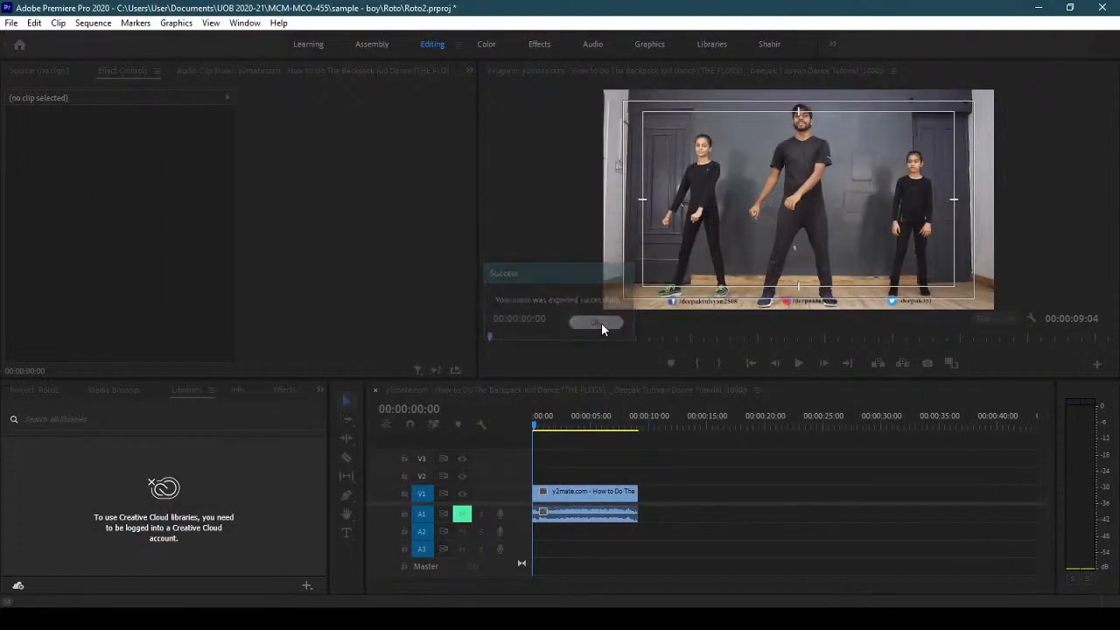
- Close Premiere Pro, saving the changes to Roto2.prproj, and switch to the The_Kid_4.mb scene in Maya
click(1102, 8)
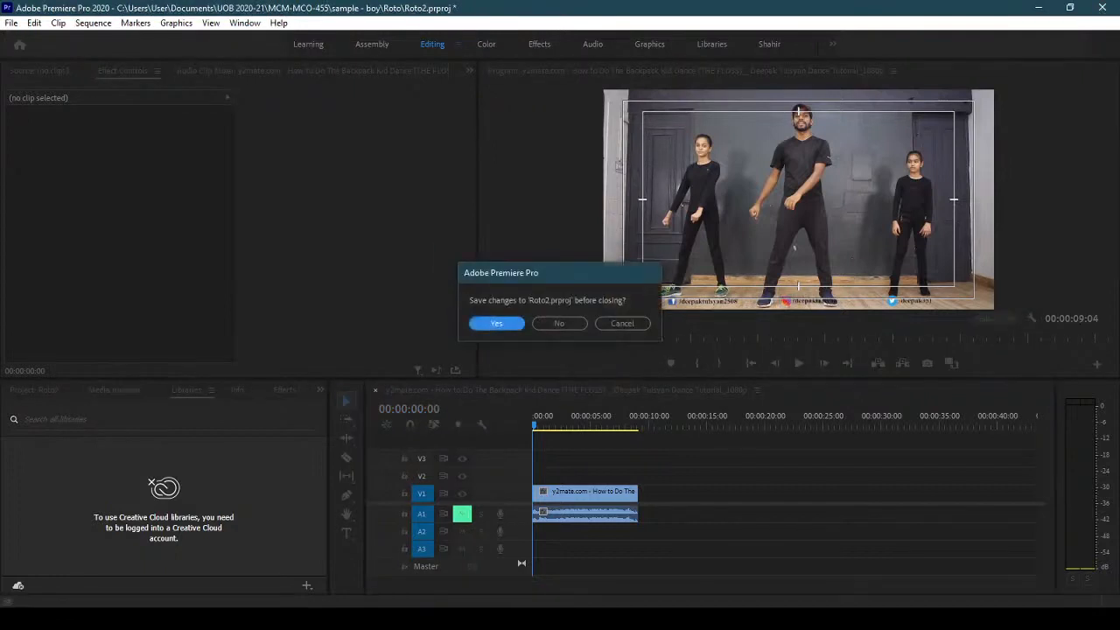
click(557, 323)
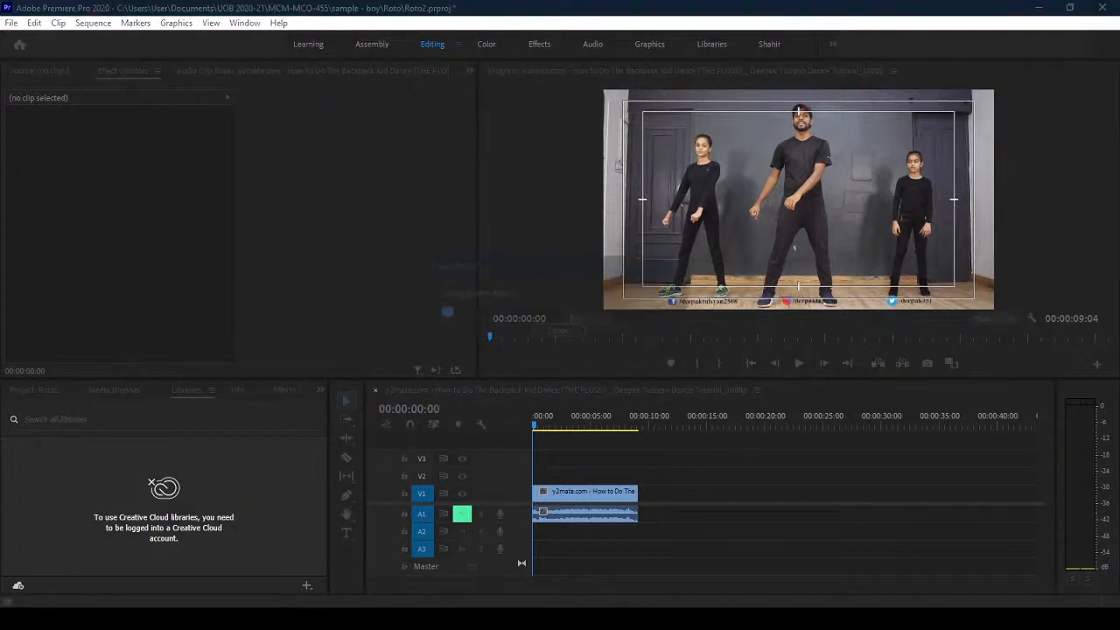
mouse_move(235, 519)
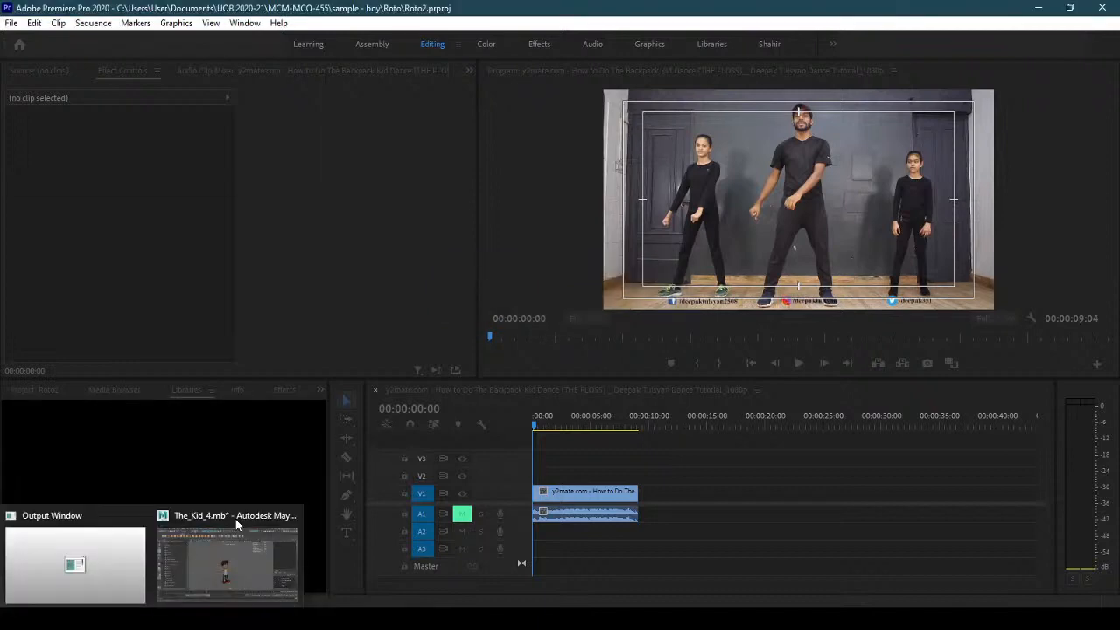
click(236, 531)
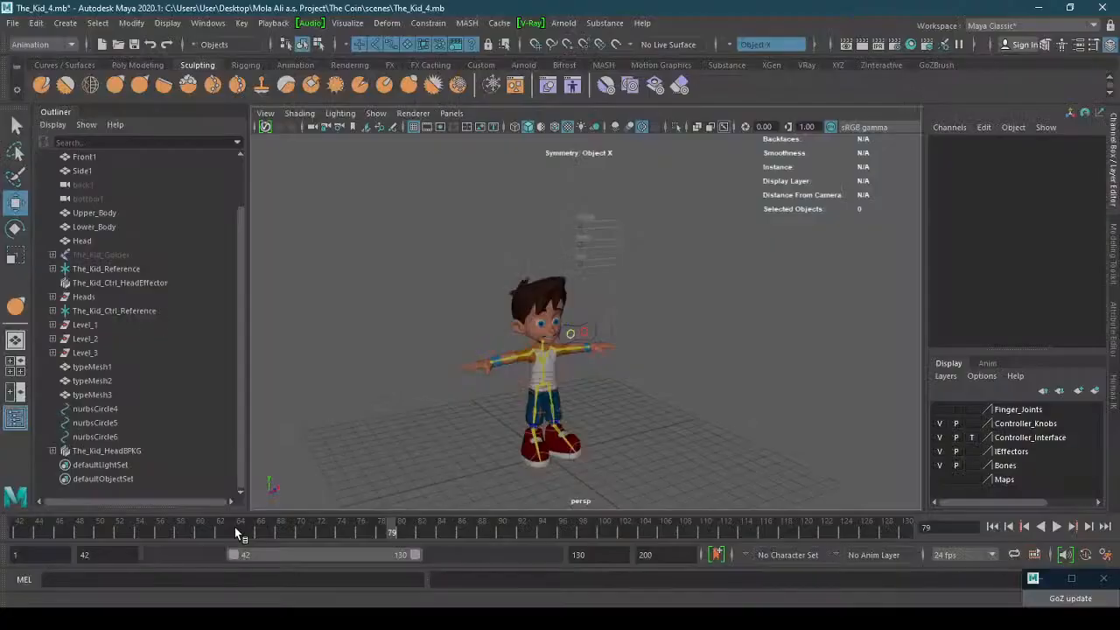
- Check the exported Roto_Dance_ TIFF frames in the Roto2 folder from first to last and close the folder window
key(alt+Tab)
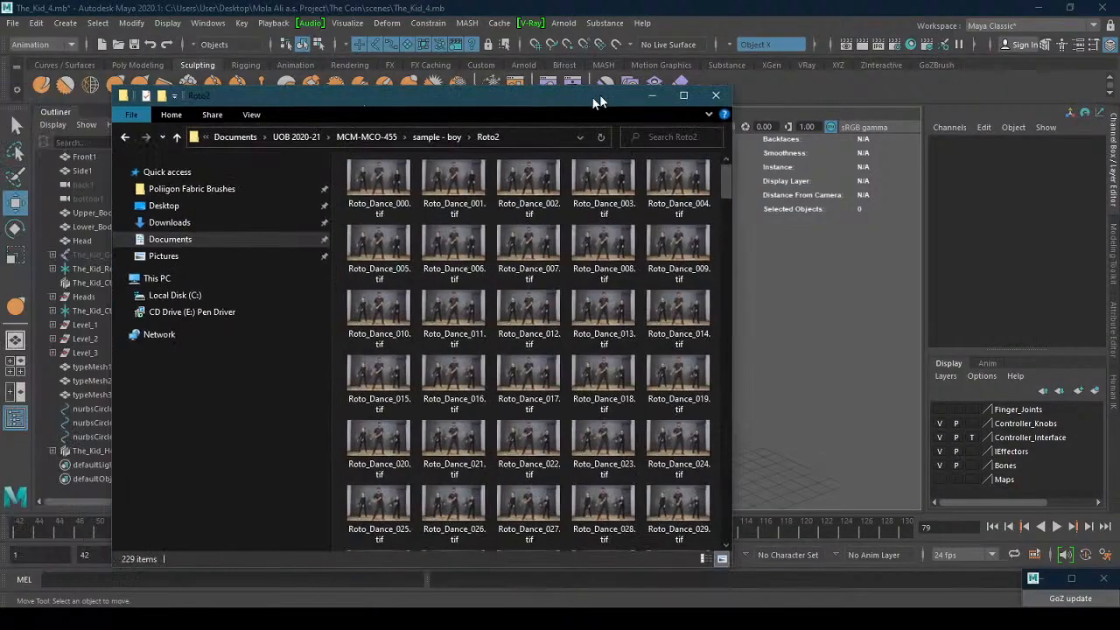
click(376, 183)
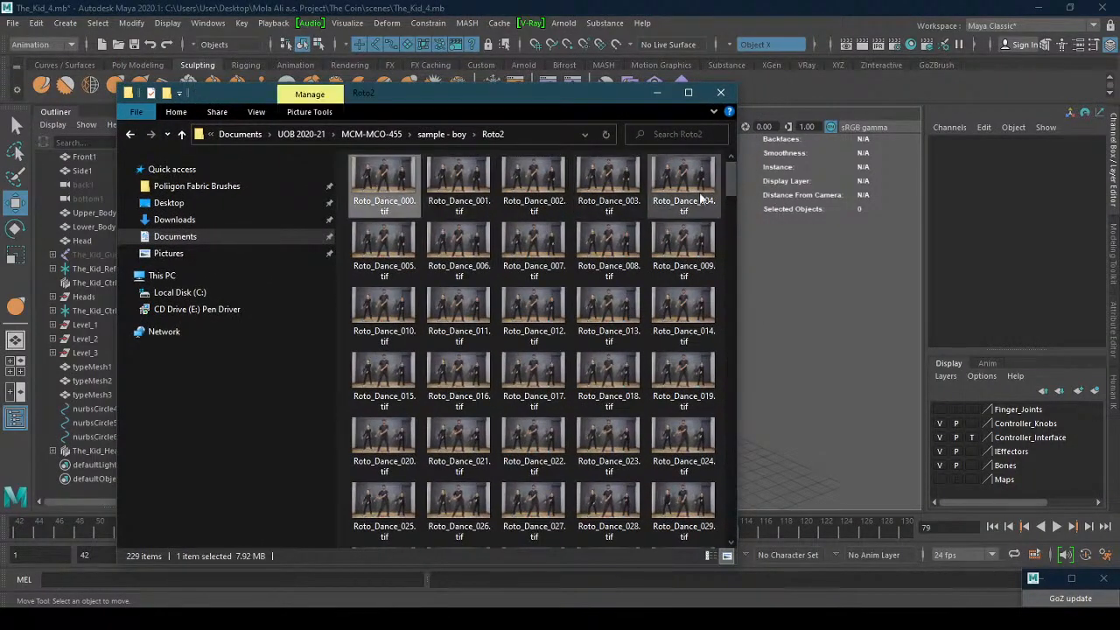
drag(730, 186, 732, 529)
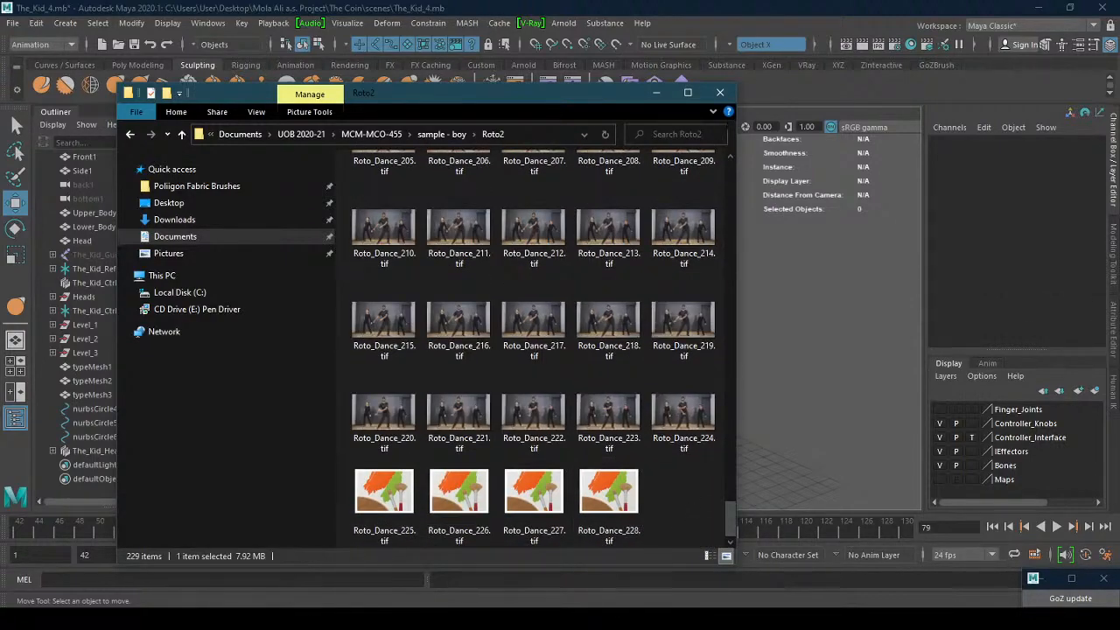
click(719, 92)
- Create a new perspective camera from the front view of the kid character and adjust its framing
alt+drag(695, 381, 638, 368)
click(451, 114)
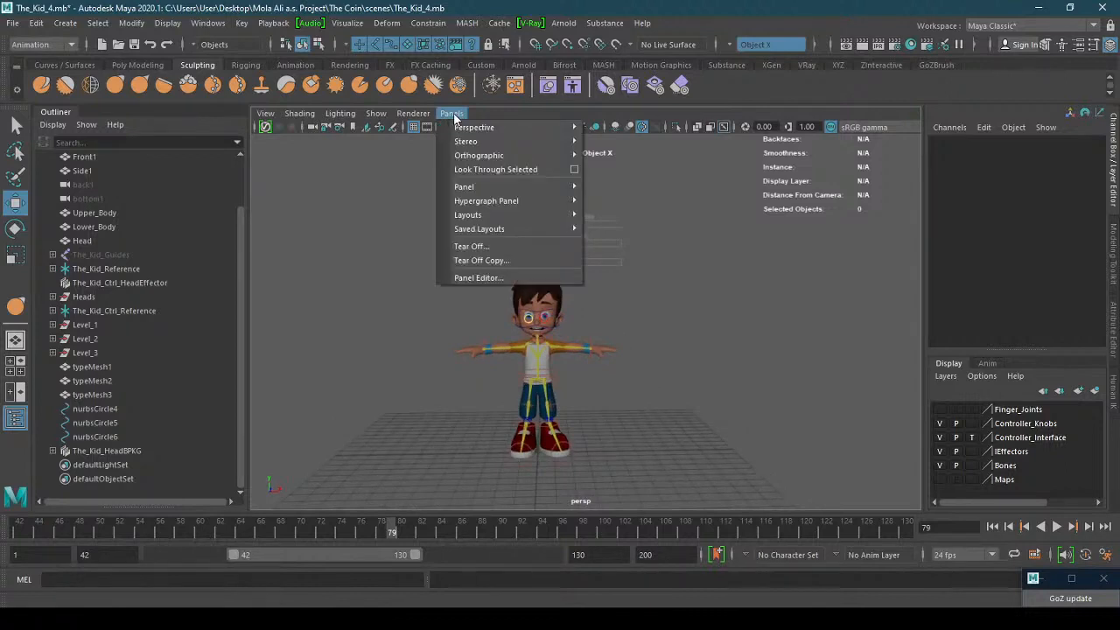
mouse_move(471, 131)
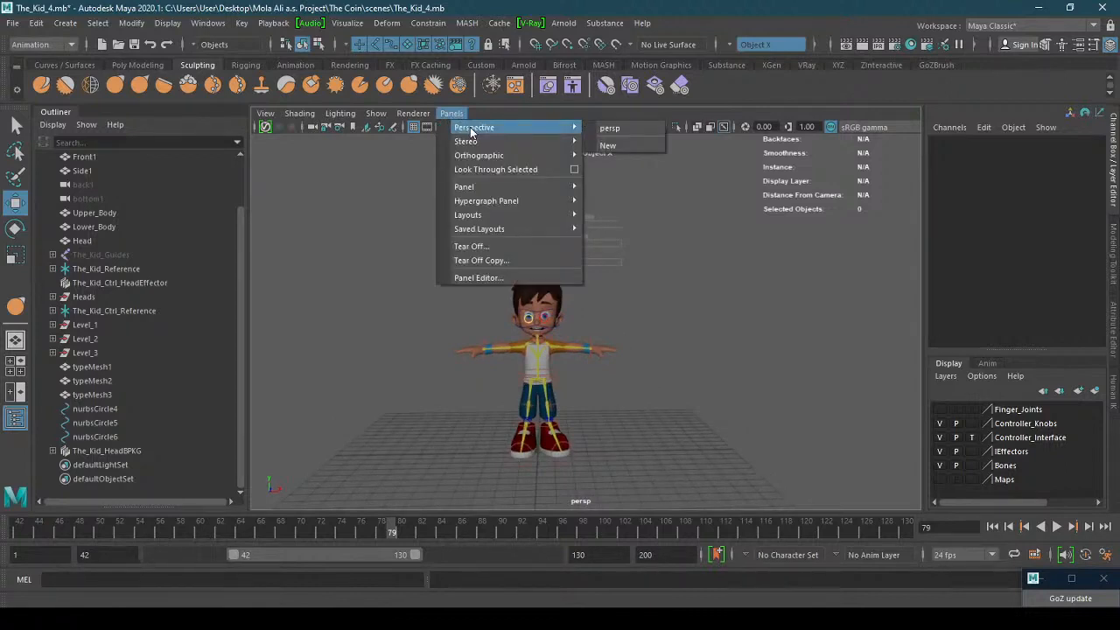
click(628, 144)
alt+drag(549, 326, 651, 294)
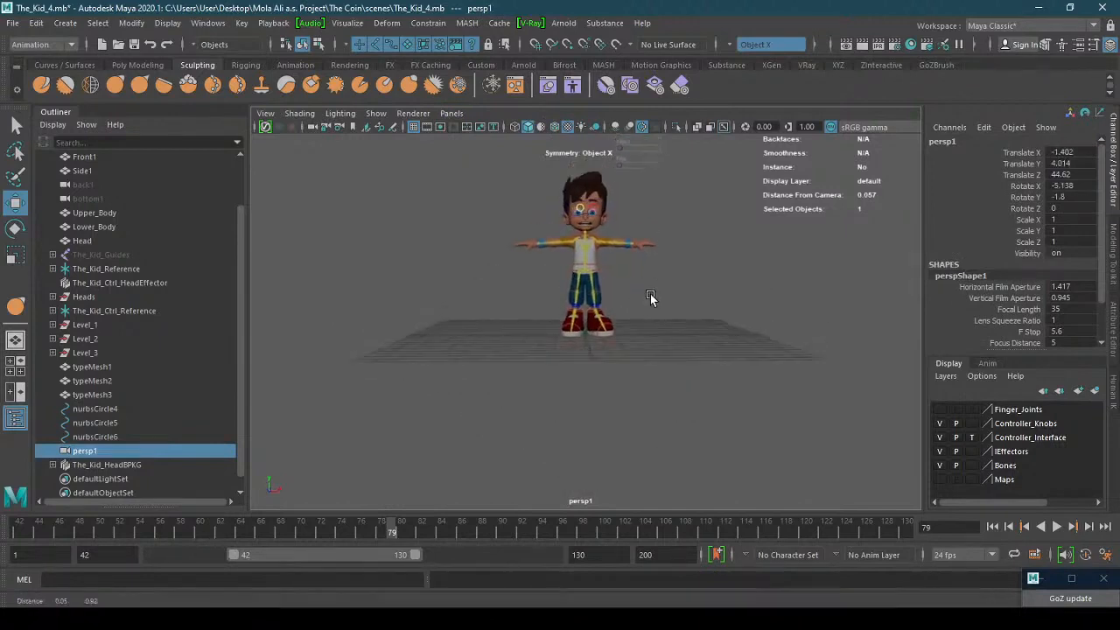
- Adjust the new camera's framing so the kid faces it, centred in the lower part of the view with the floor grid visible
alt+middle_drag(650, 294, 630, 391)
alt+drag(630, 391, 631, 381)
alt+right_drag(631, 381, 711, 367)
alt+middle_drag(643, 379, 653, 352)
alt+drag(619, 353, 618, 371)
alt+right_drag(642, 369, 583, 386)
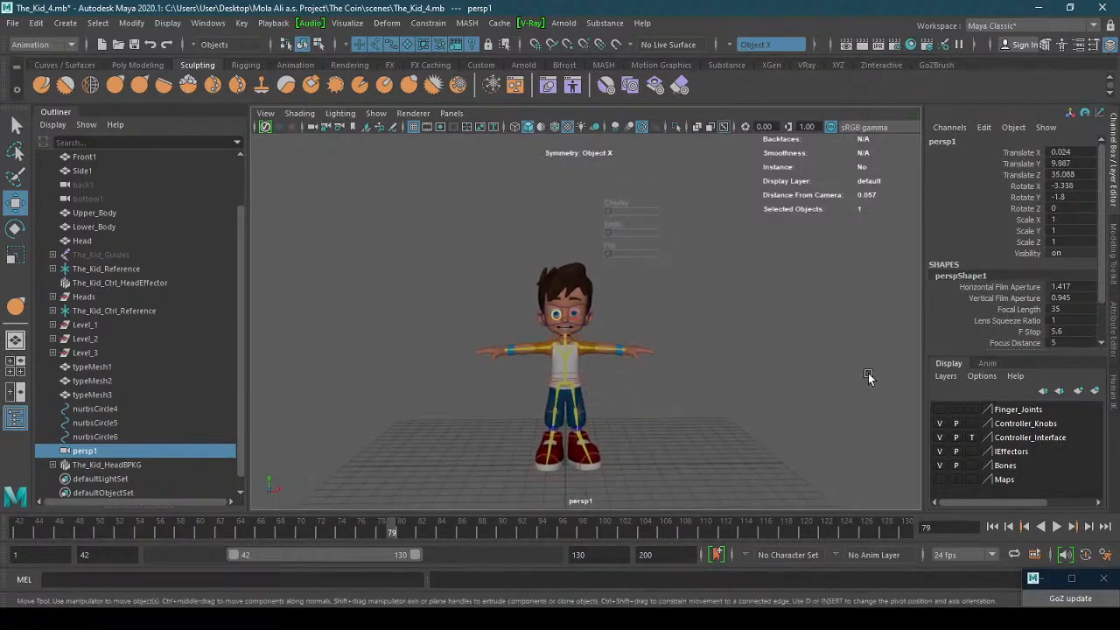
- Show the new camera's attributes and rename the camera persp1 to Roto_Footage
click(1114, 344)
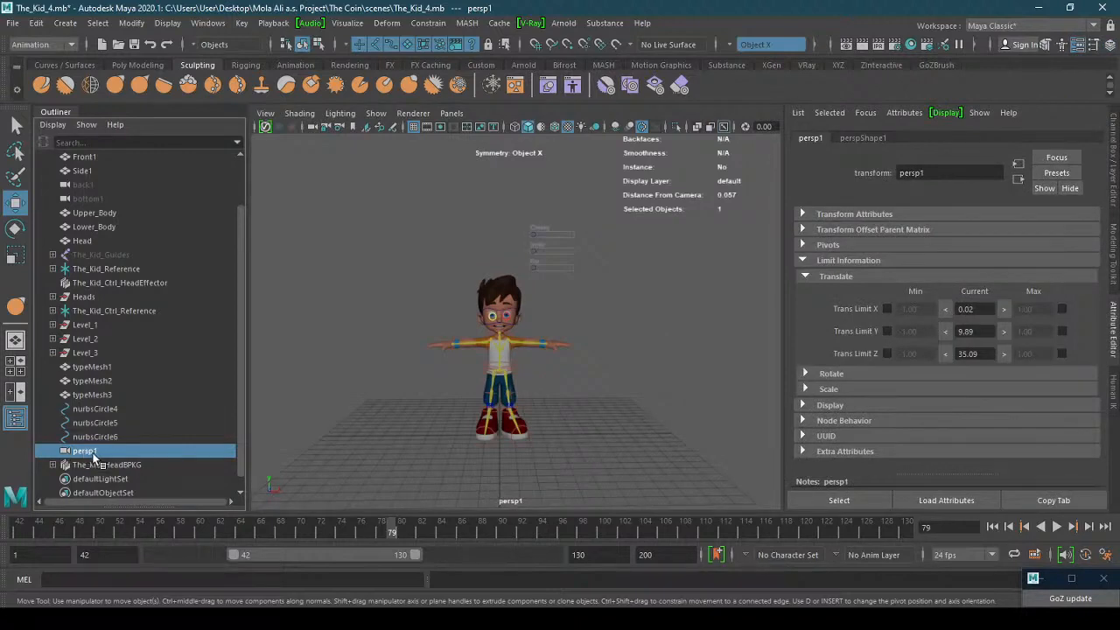
double_click(94, 452)
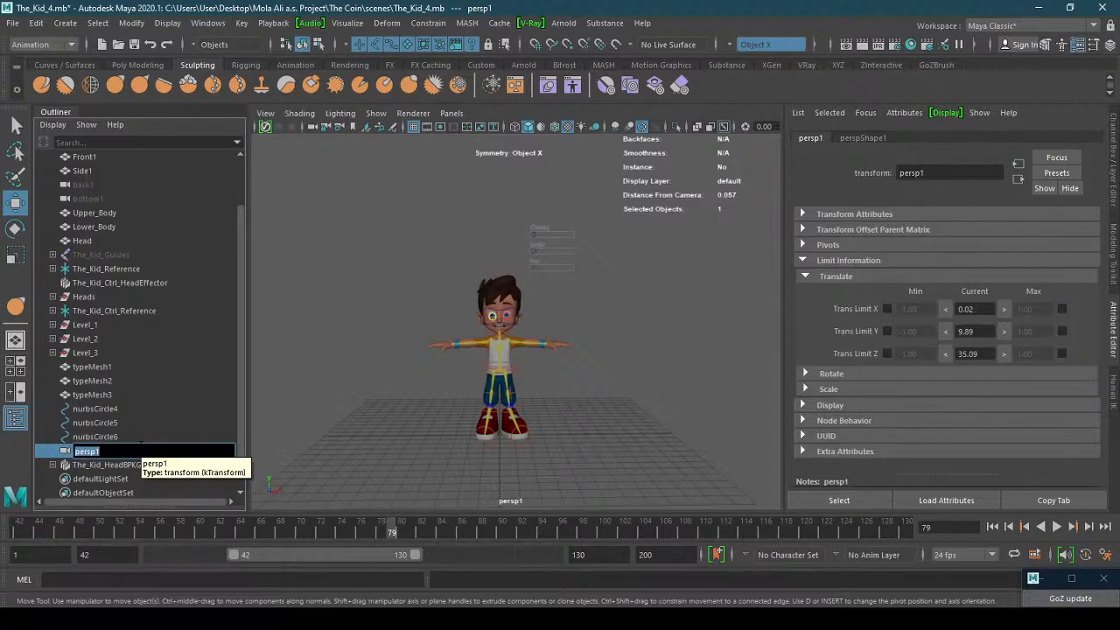
text(Roto Footage)
key(Return)
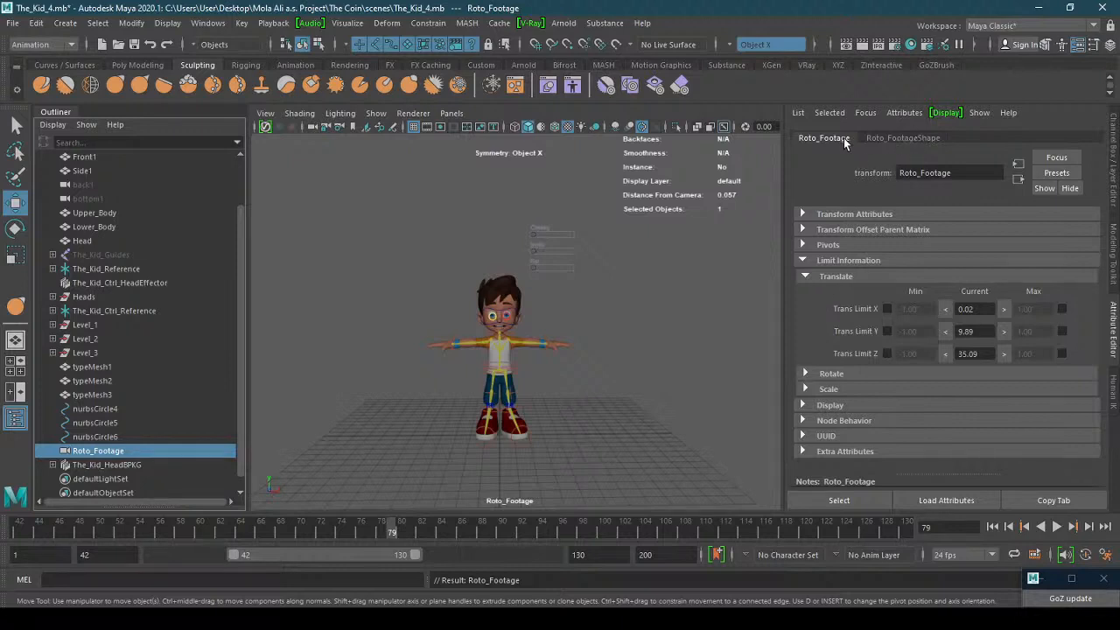
- Create an image plane for the Roto_Footage camera from the Environment settings of its shape node
click(902, 140)
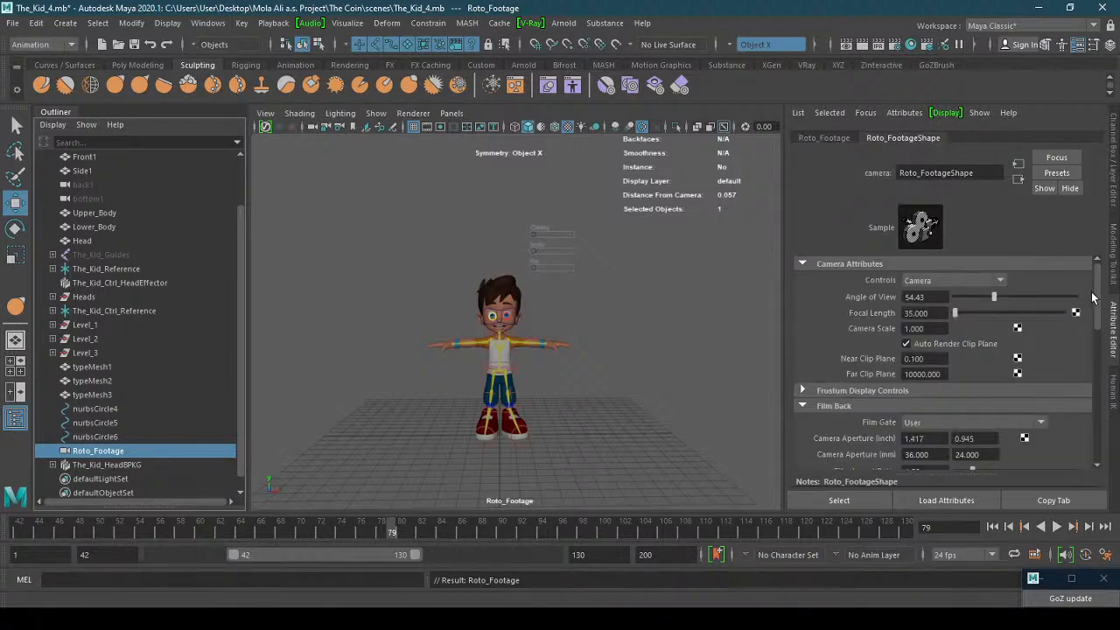
mouse_move(1097, 297)
mouse_down()
mouse_move(1102, 329)
mouse_move(1093, 287)
mouse_up()
click(847, 404)
click(814, 263)
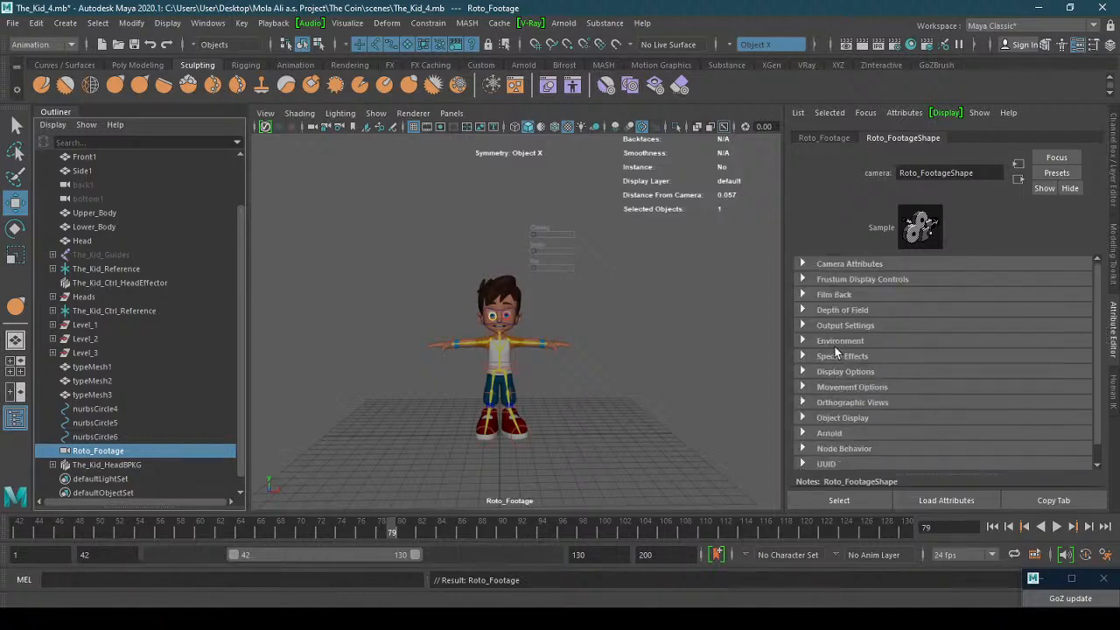
click(862, 342)
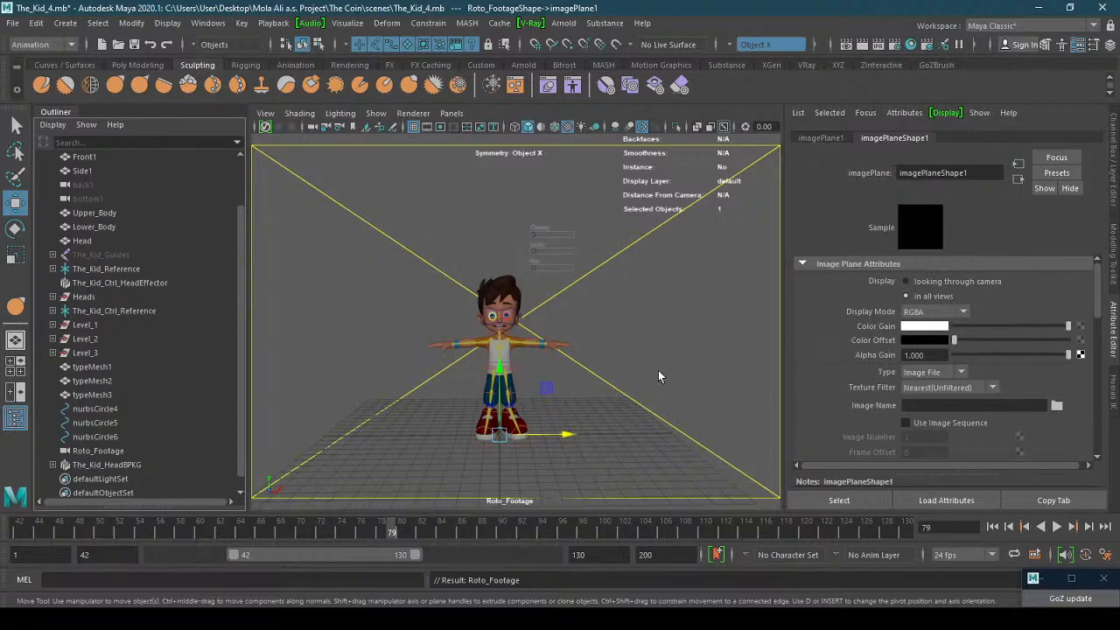
- Load Roto_Dance_000.tif from the Roto2 folder inside MCM-MCO-455\sample - boy as the image plane's picture
click(1057, 406)
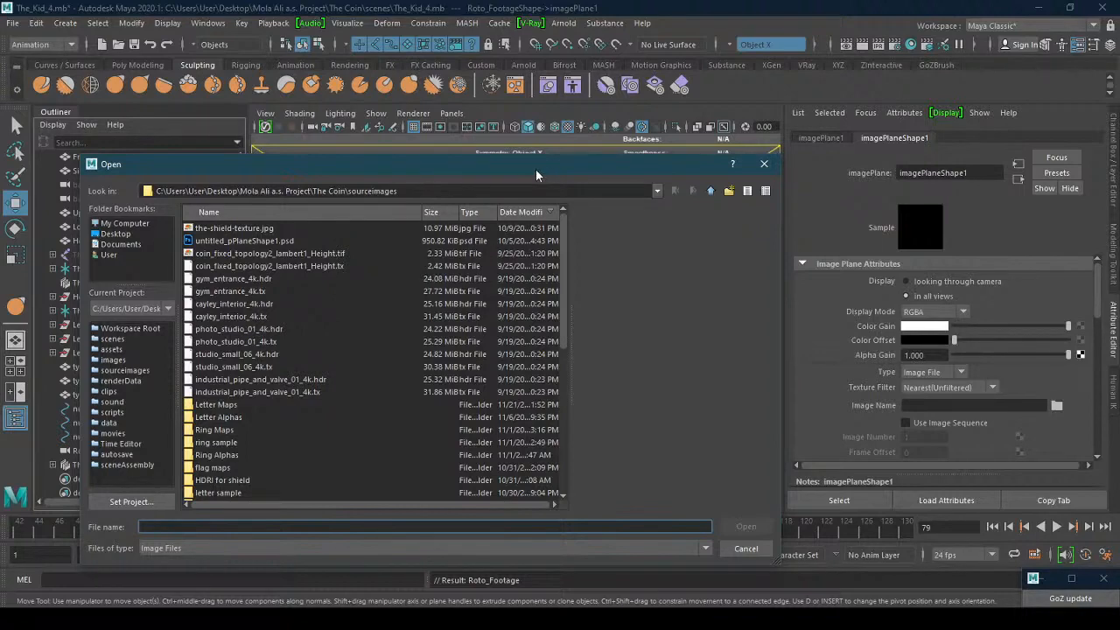
key(Escape)
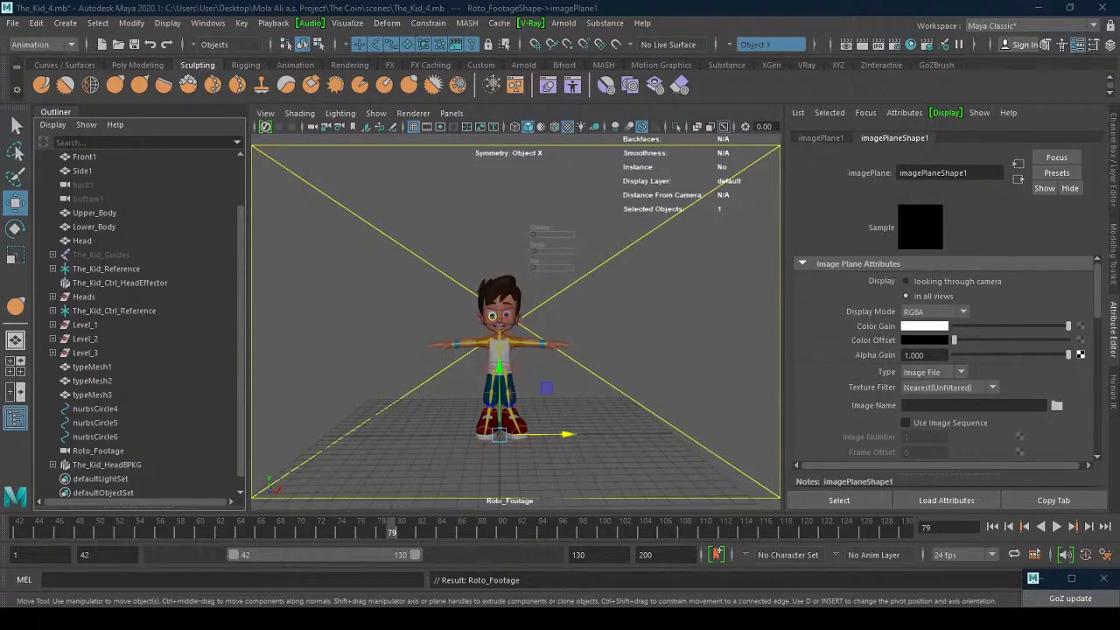
drag(0, 131, 473, 160)
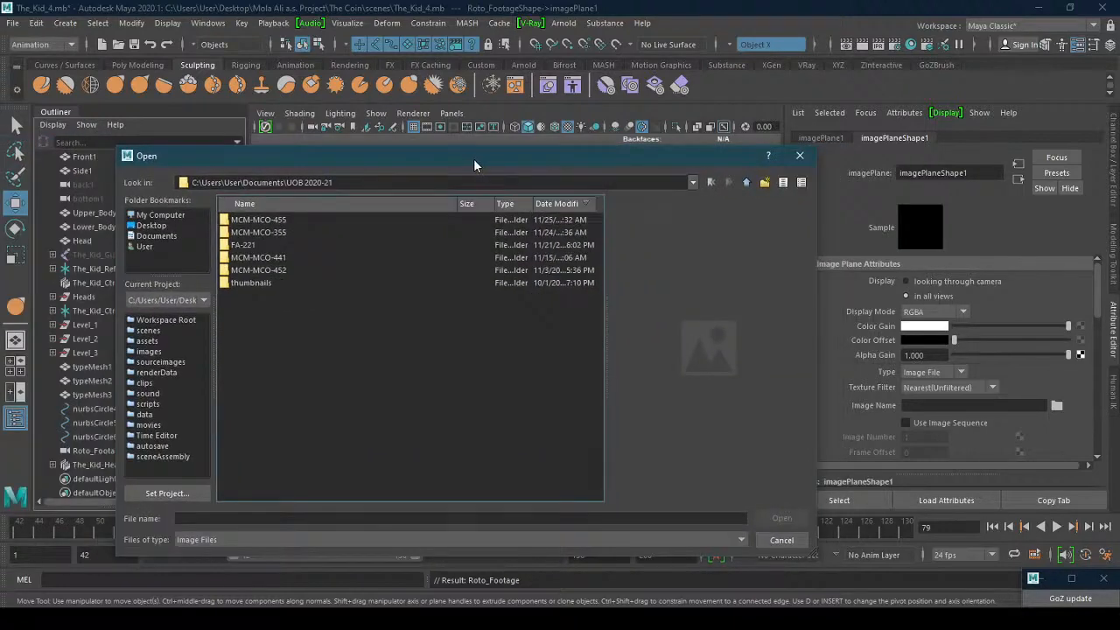
double_click(300, 218)
double_click(289, 219)
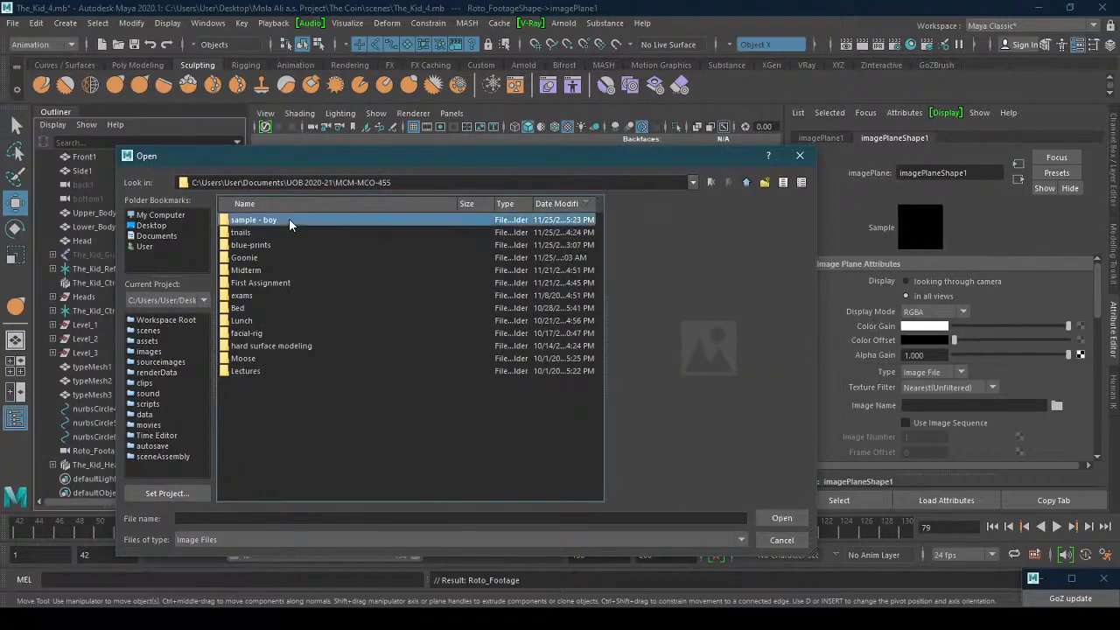
double_click(267, 320)
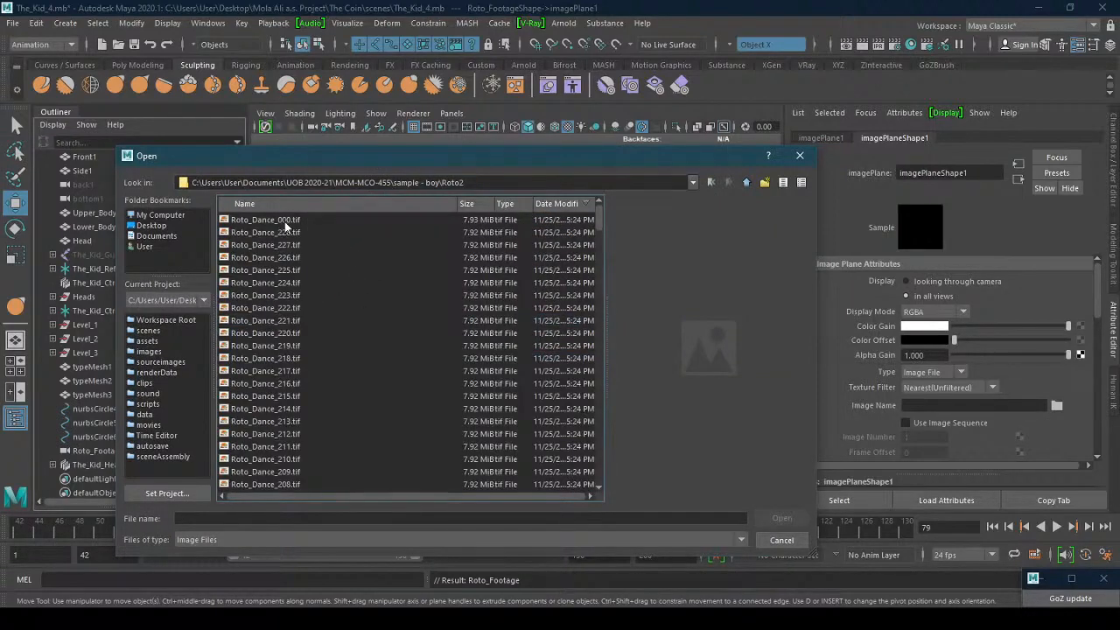
drag(600, 261, 614, 468)
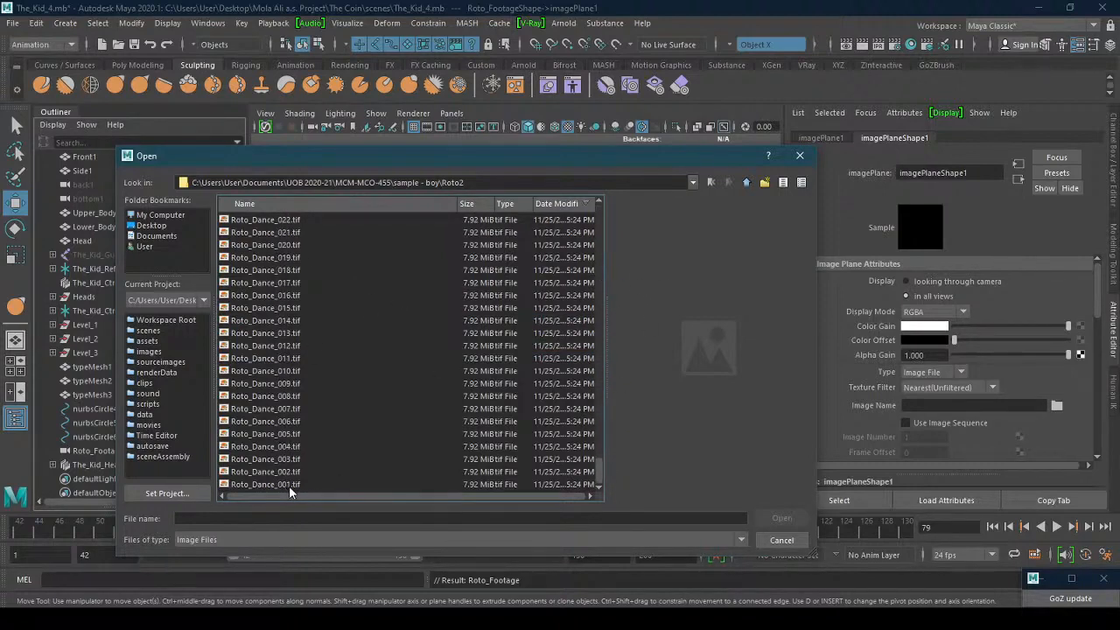
drag(600, 478, 609, 190)
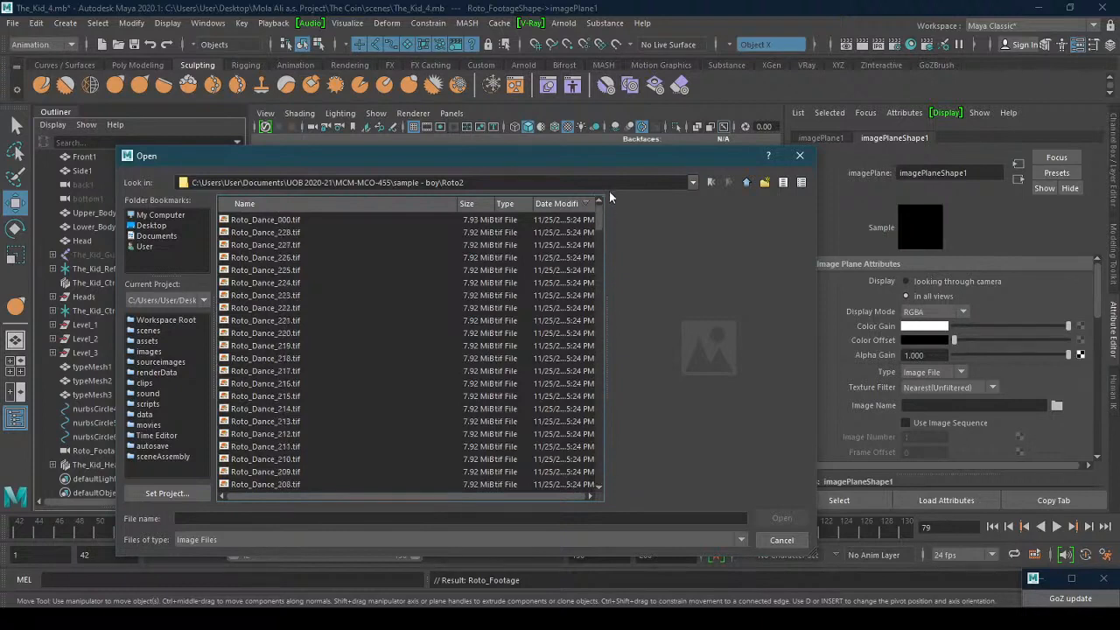
click(279, 219)
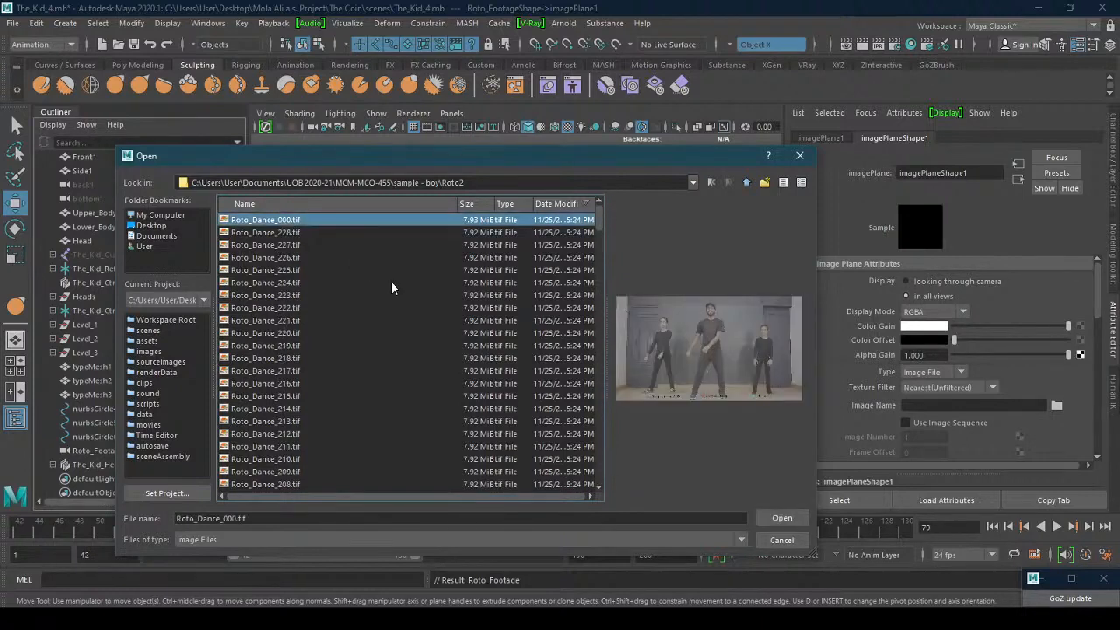
click(783, 518)
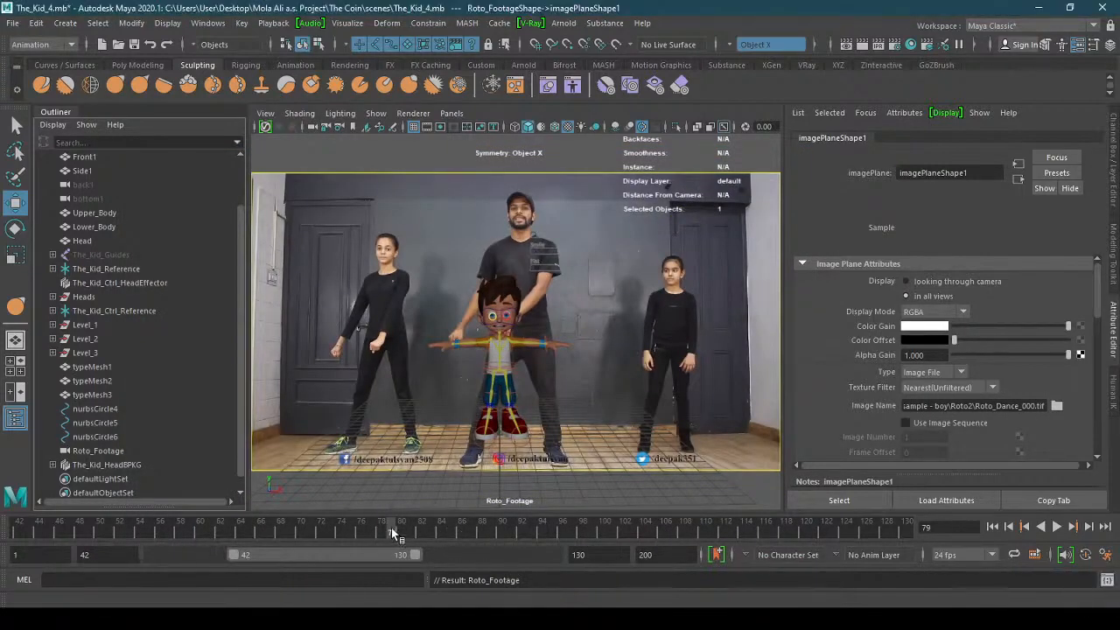
- Set the playback range to start at frame 0, test the playback briefly and return to the first frame
key(alt+v)
double_click(100, 549)
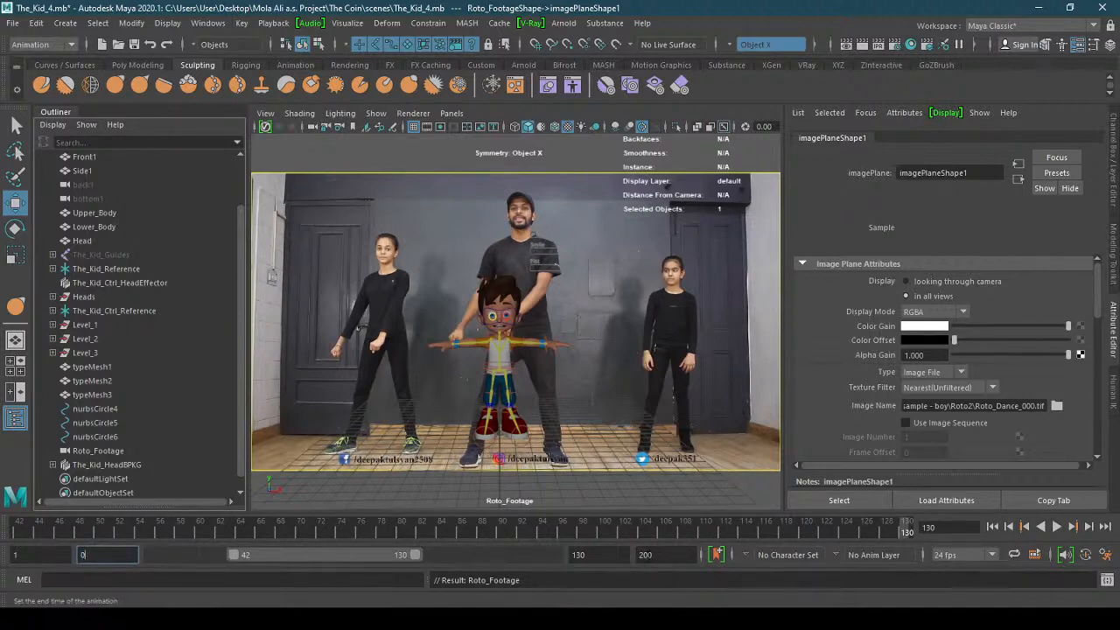
text(0)
key(Return)
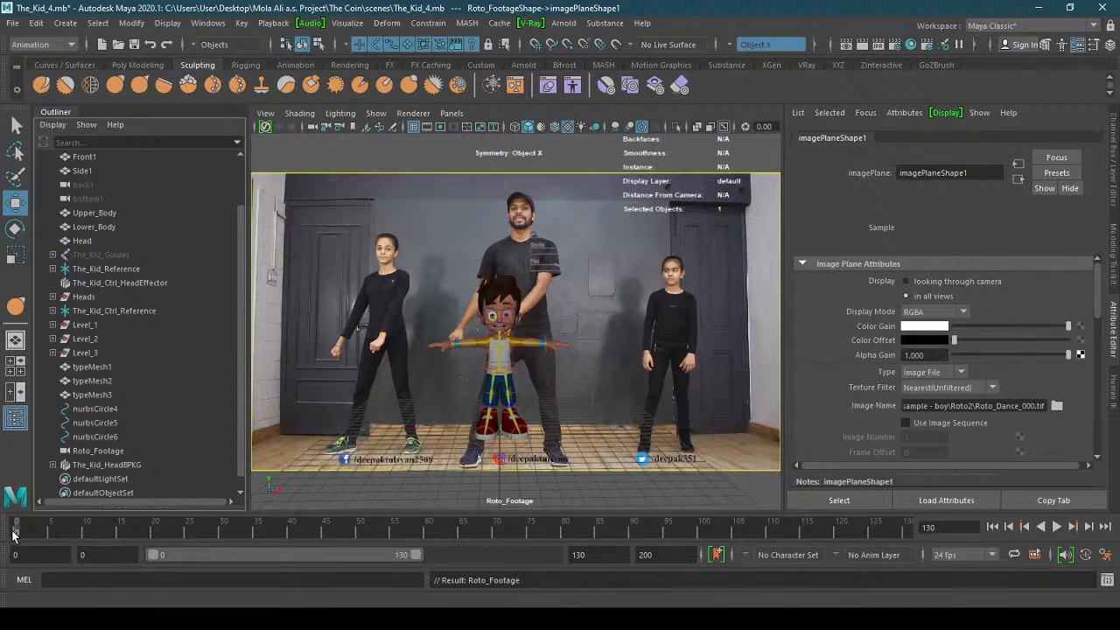
key(alt+v)
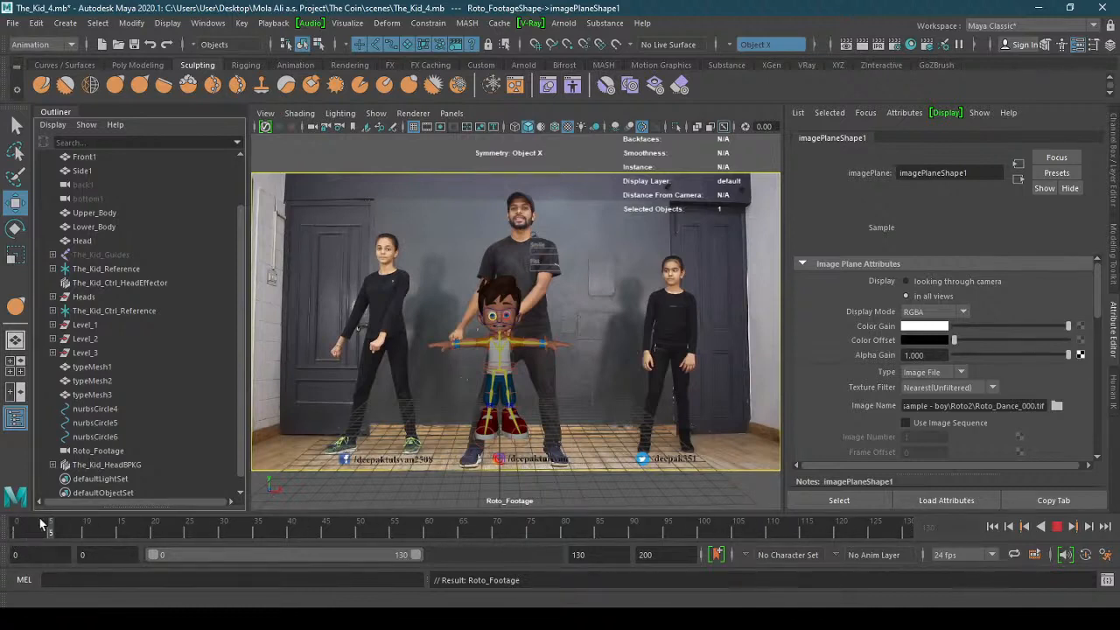
key(alt+v)
key(alt+shift+v)
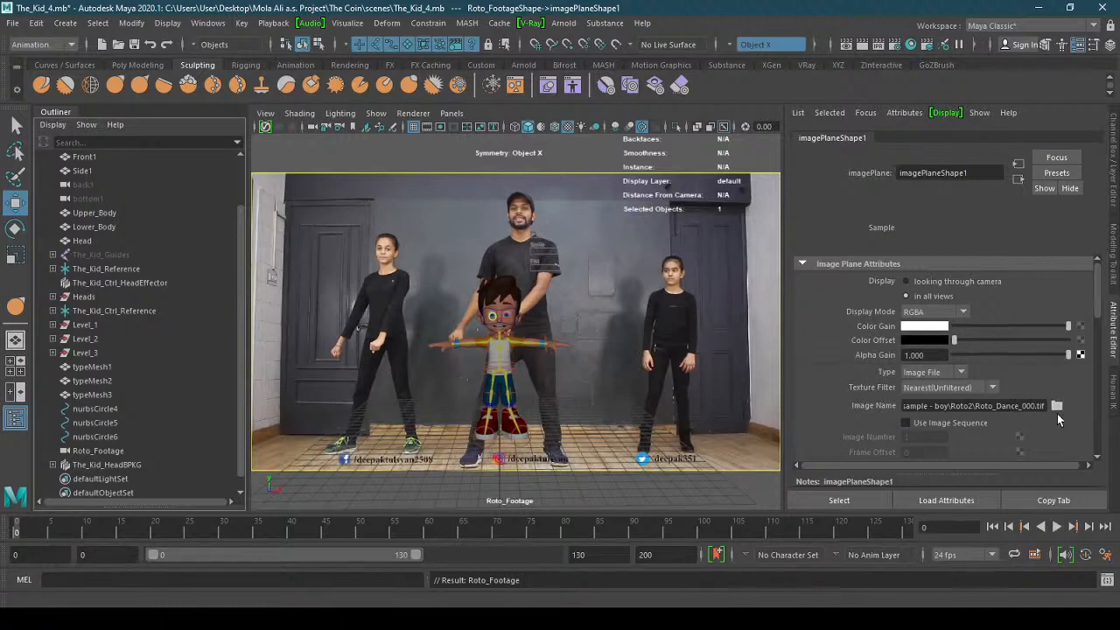
- Enable Use Image Sequence for the image plane, play the footage to check it and return to frame 0
click(906, 424)
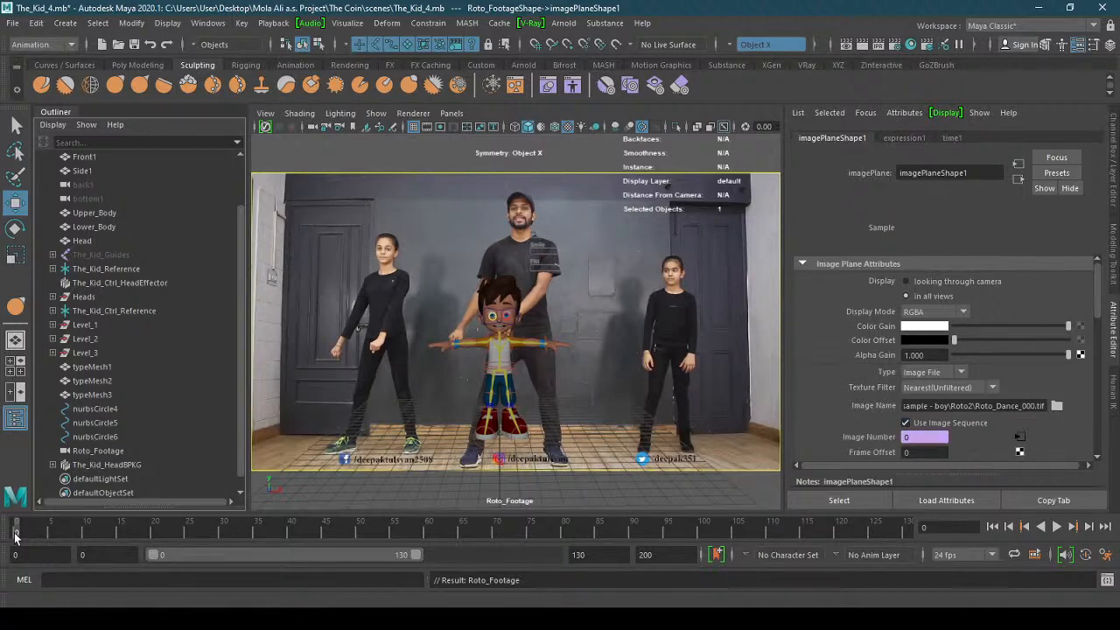
key(alt+v)
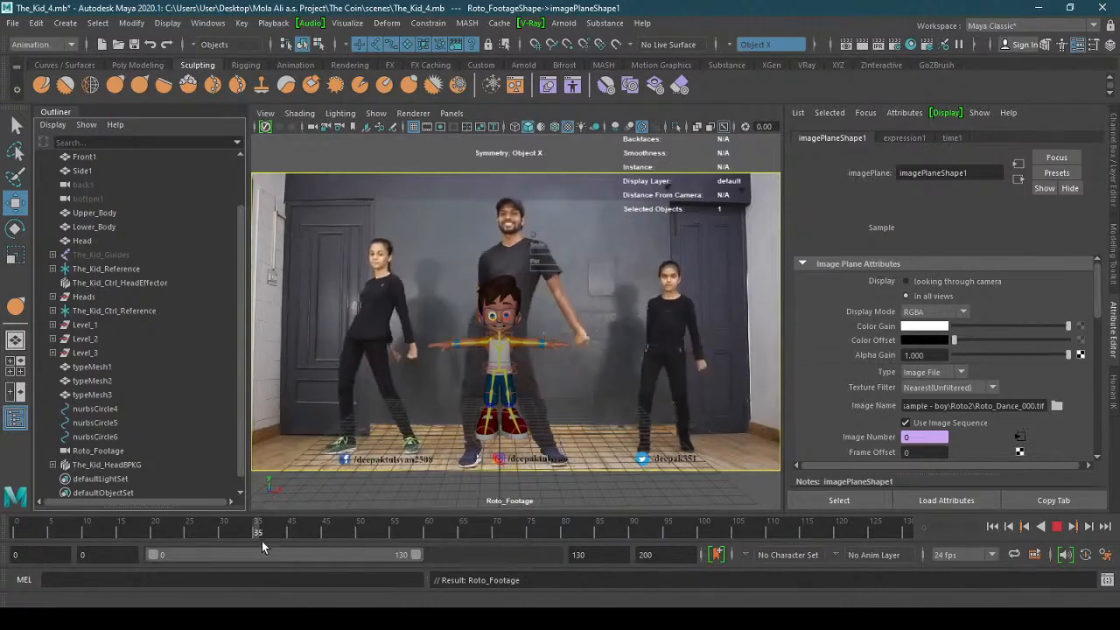
click(289, 529)
drag(301, 533, 4, 520)
- Switch the viewport to the persp camera and hide the Roto_Footage camera object
click(452, 113)
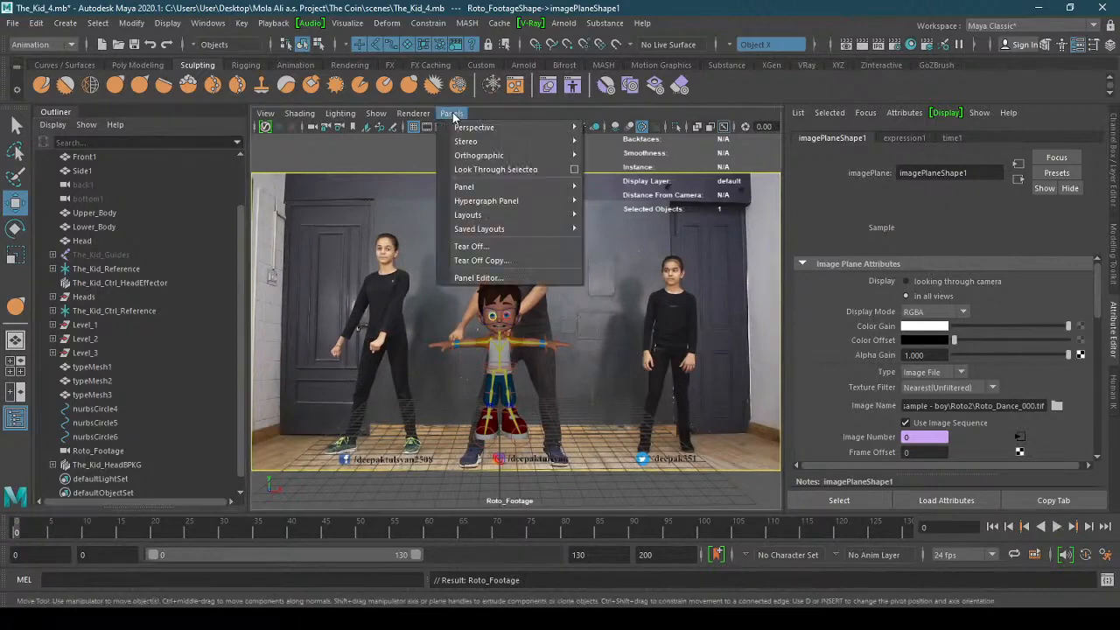
mouse_move(464, 128)
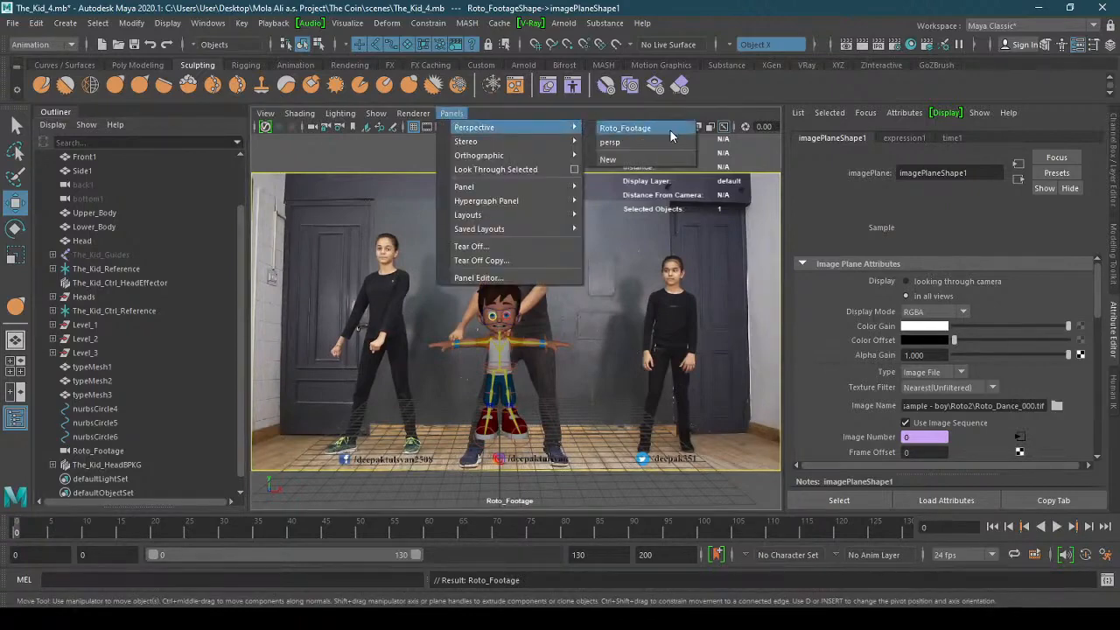
click(610, 141)
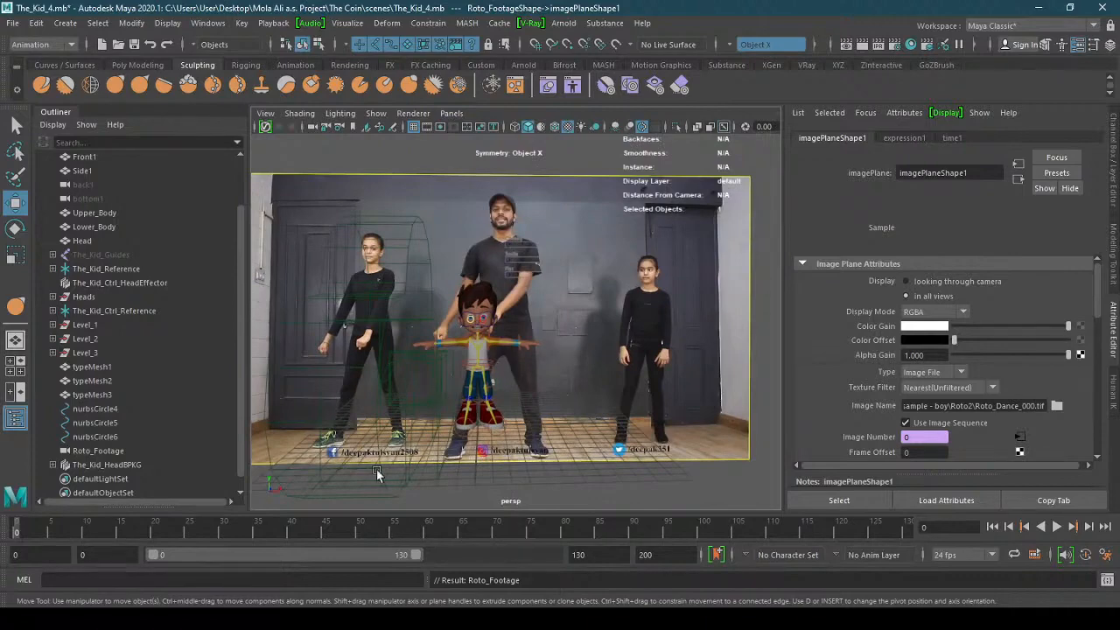
alt+drag(511, 399, 468, 404)
click(688, 350)
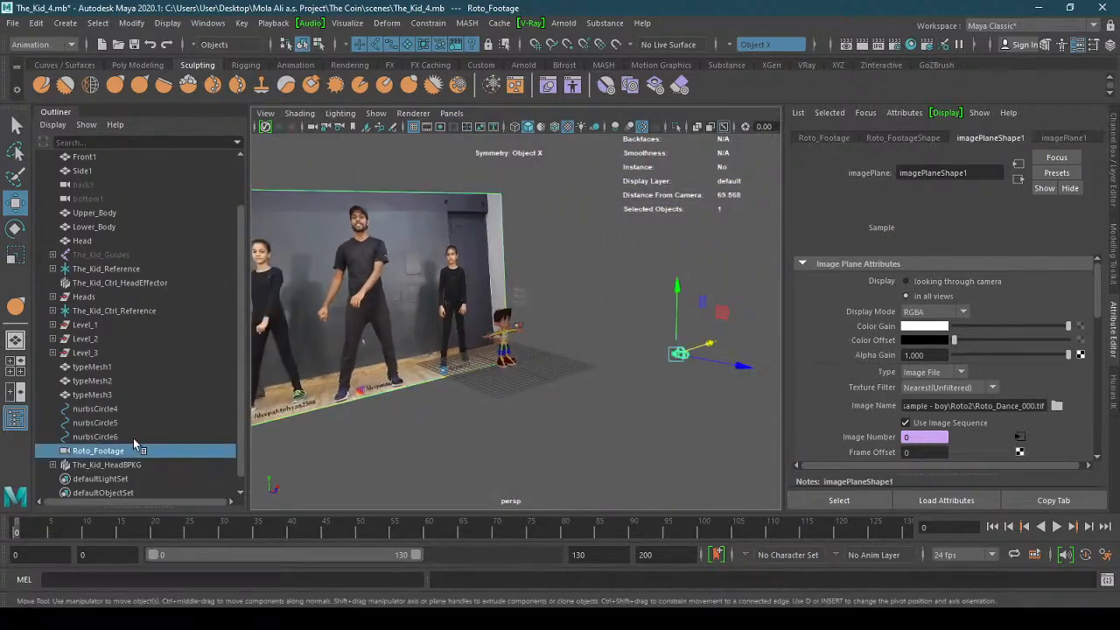
key(ctrl+h)
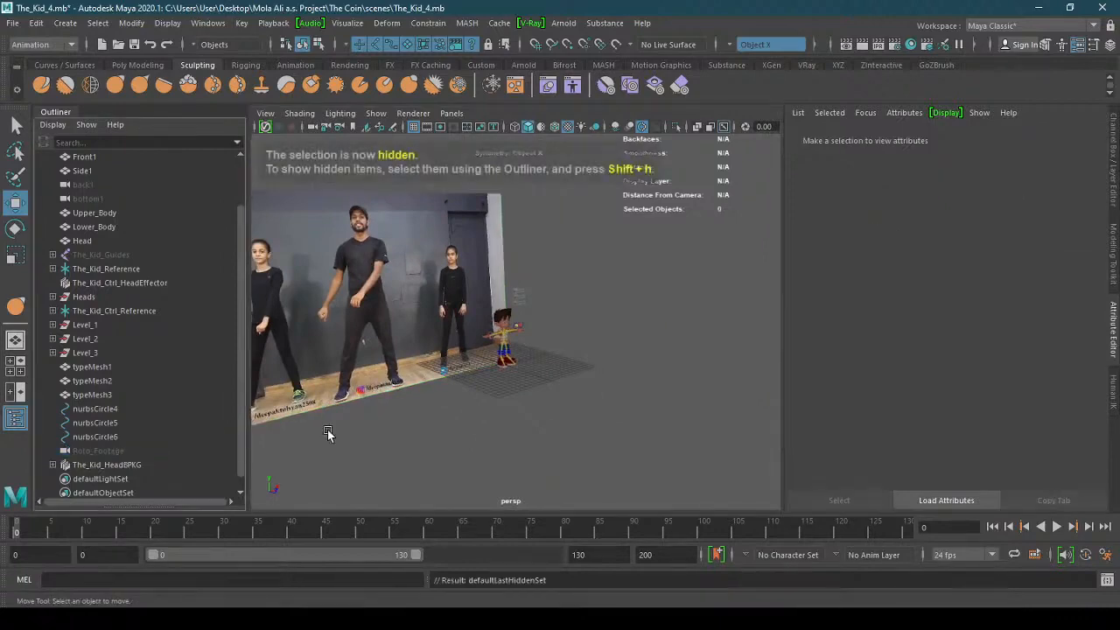
- Play the dance footage behind the kid in the perspective view and scrub to frame 17
alt+drag(497, 402, 643, 379)
alt+right_drag(642, 379, 604, 391)
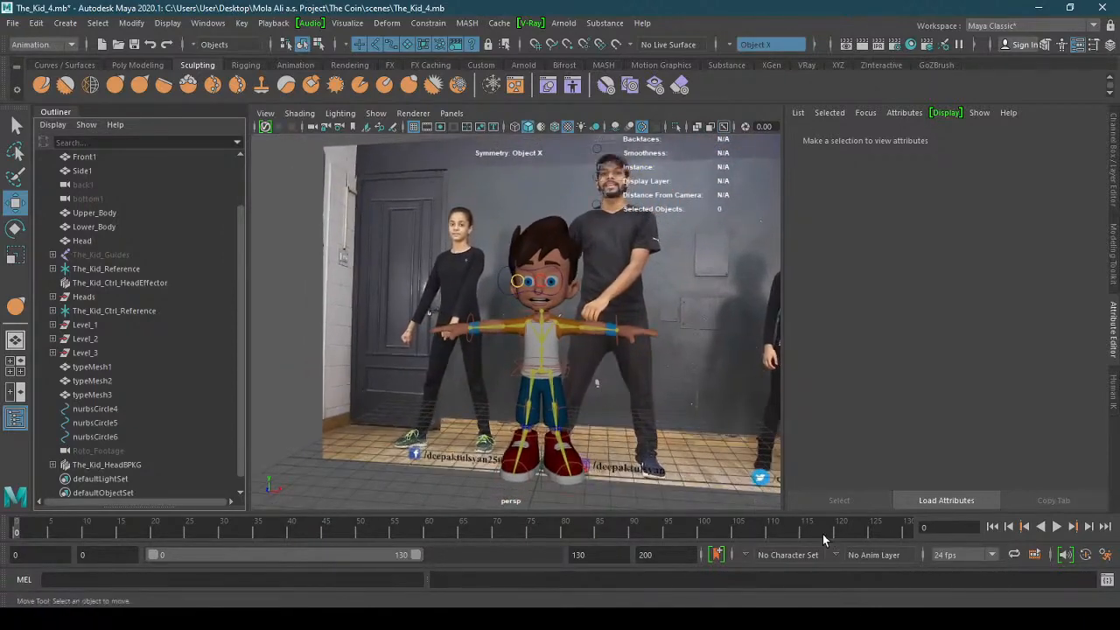
click(1056, 526)
mouse_move(188, 530)
mouse_down()
mouse_move(3, 536)
mouse_move(177, 531)
mouse_move(113, 532)
mouse_move(145, 527)
mouse_move(138, 534)
mouse_up()
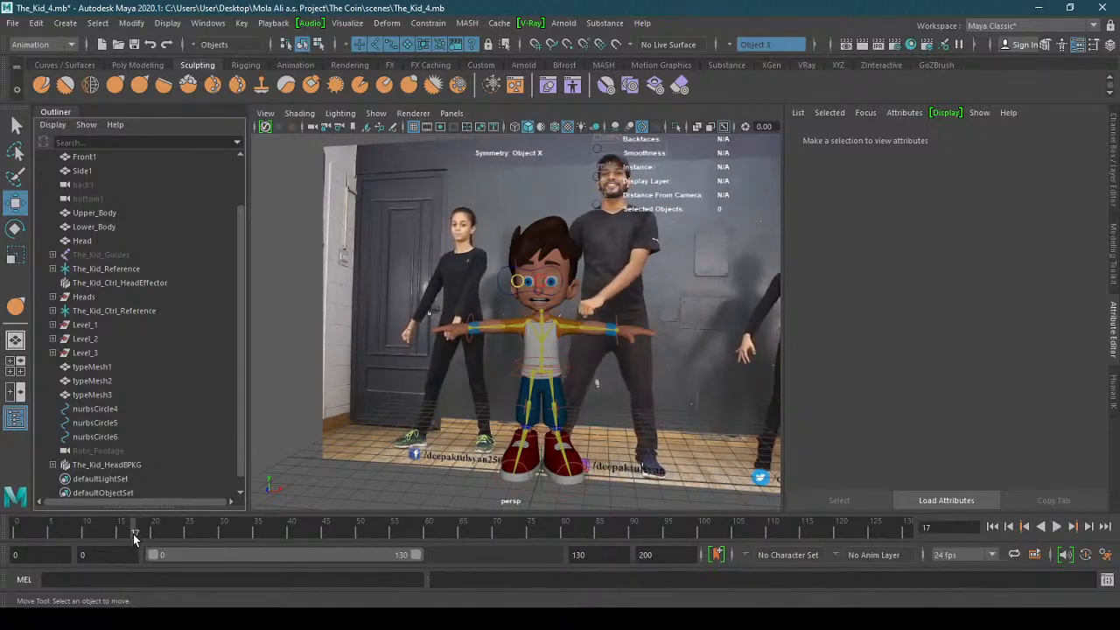
click(583, 556)
click(108, 556)
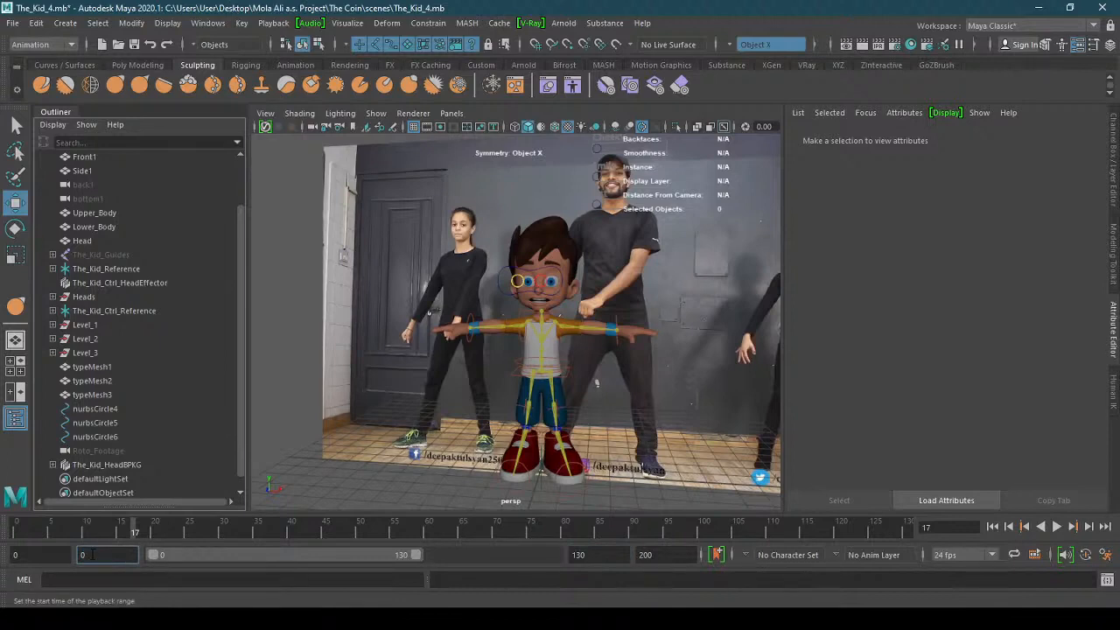
click(40, 555)
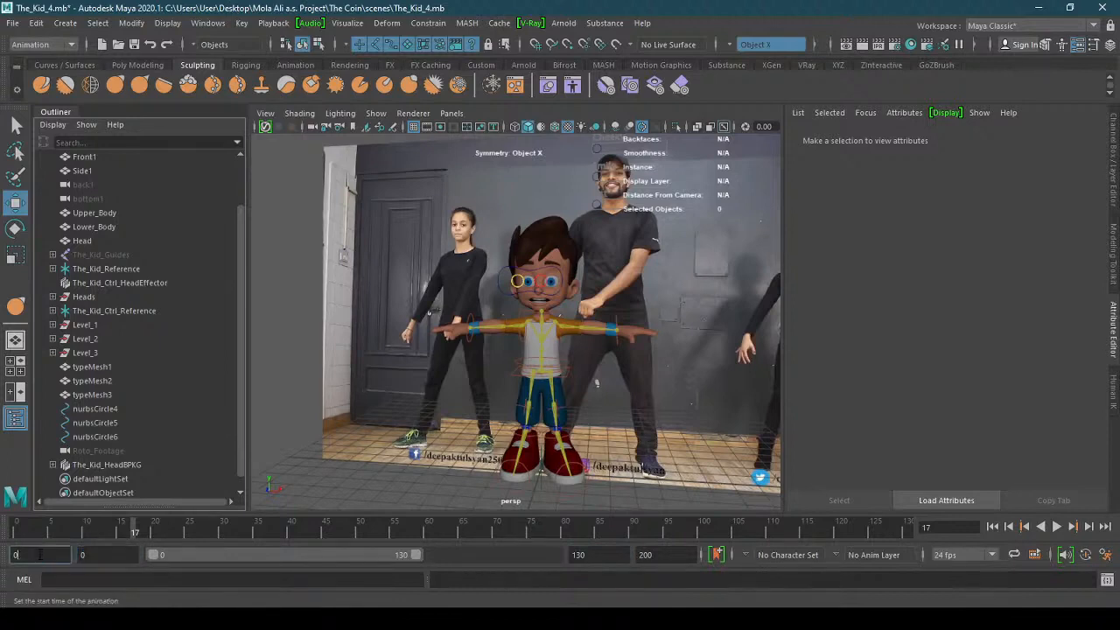
click(681, 551)
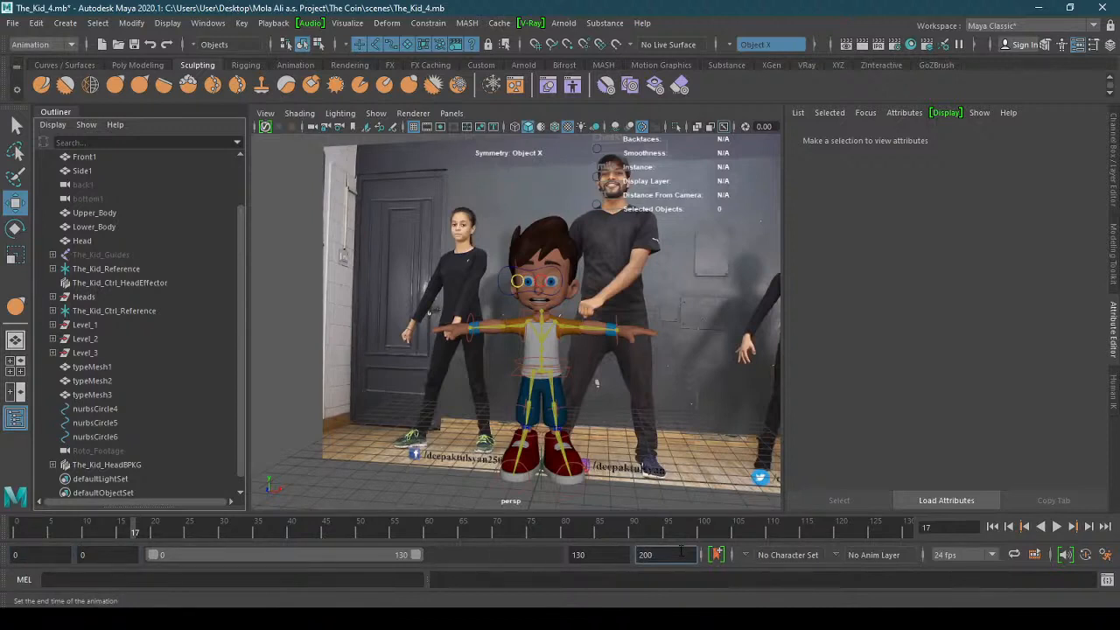
click(94, 555)
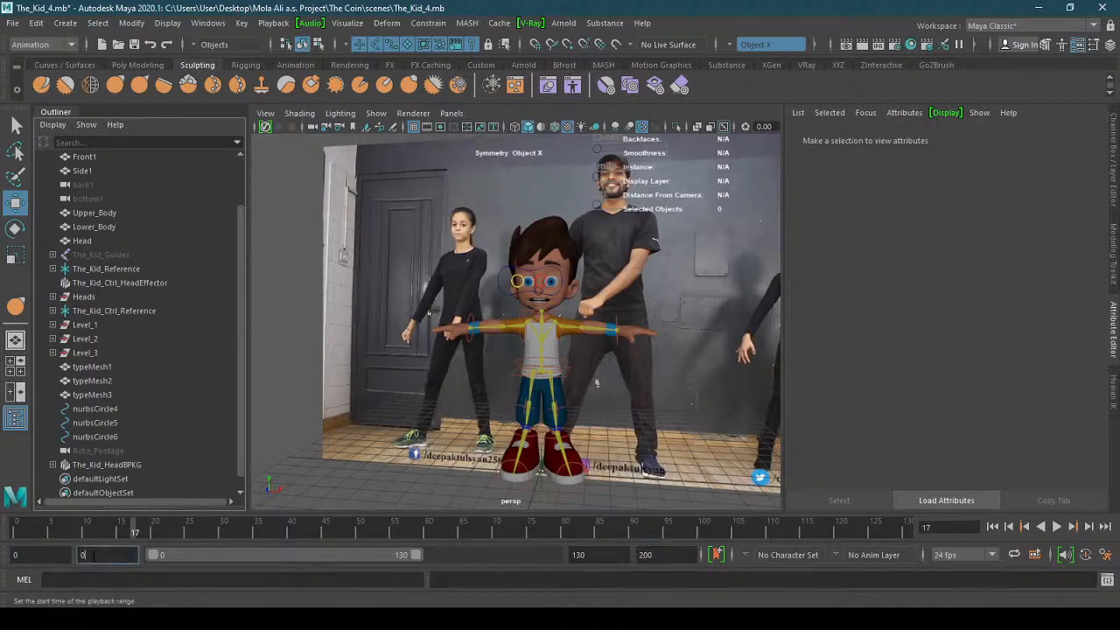
click(597, 555)
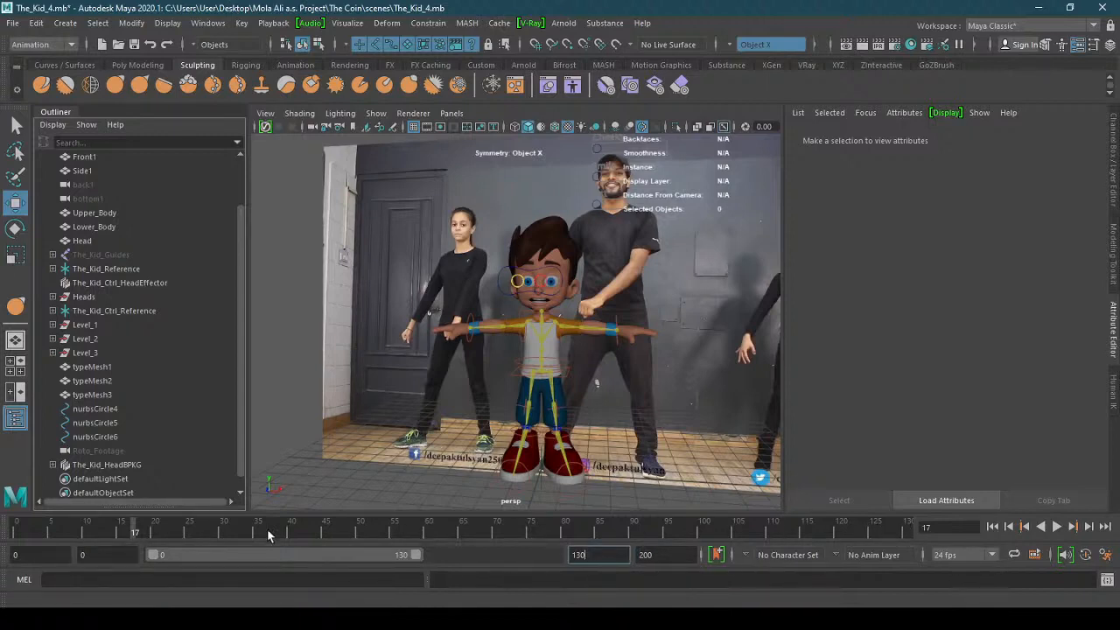
- Trim the playback range to start at frame 17 and end at frame 98, scrubbing the footage to locate the end frame
drag(97, 555, 68, 555)
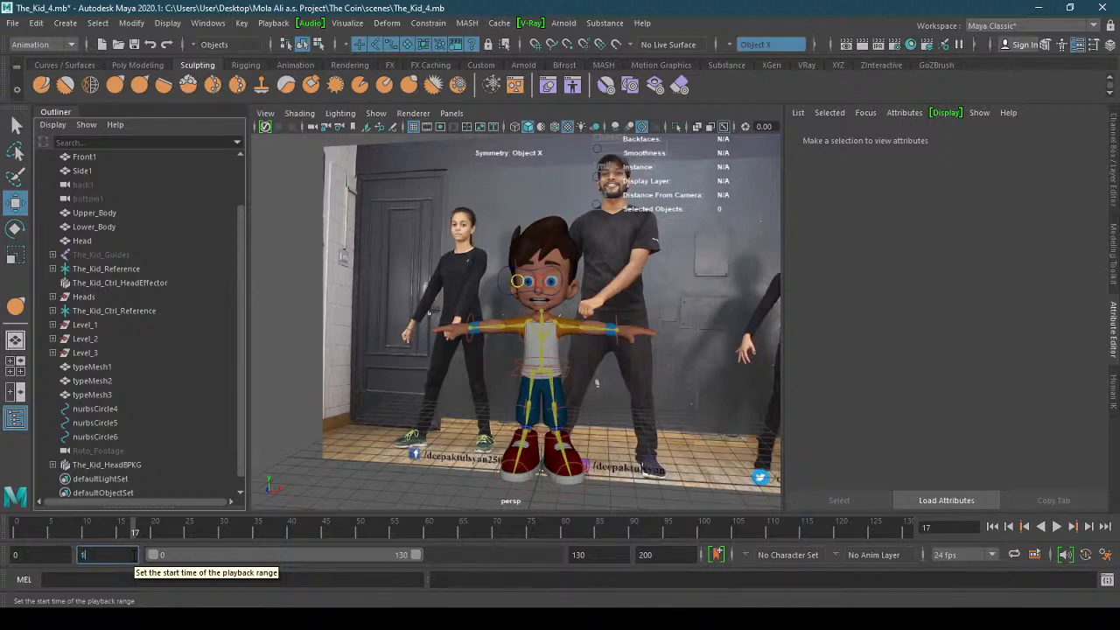
key(Return)
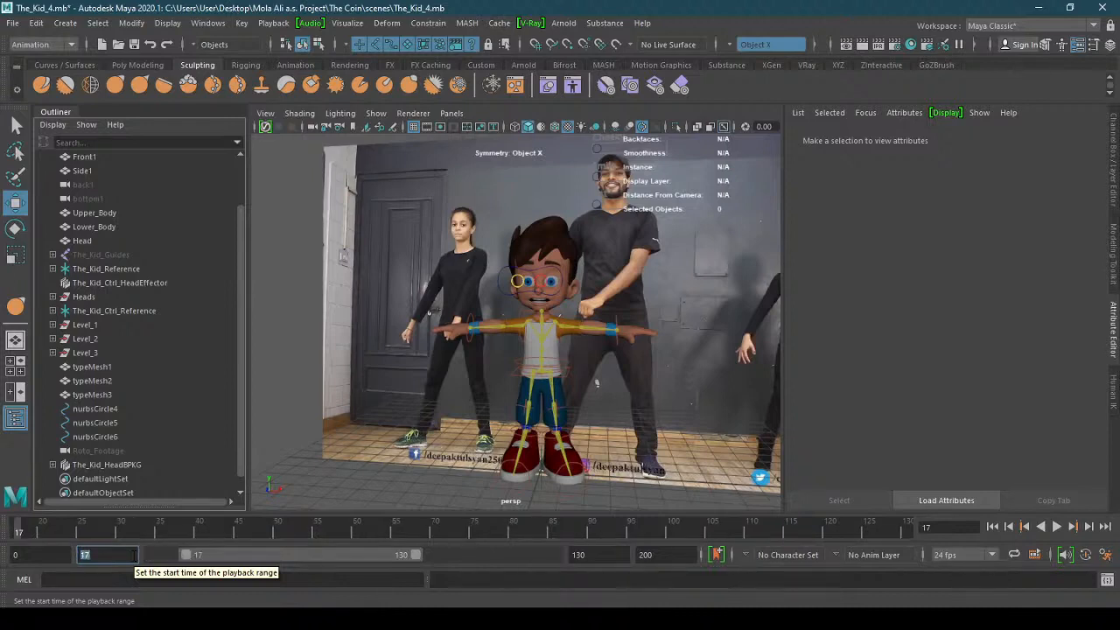
key(alt+v)
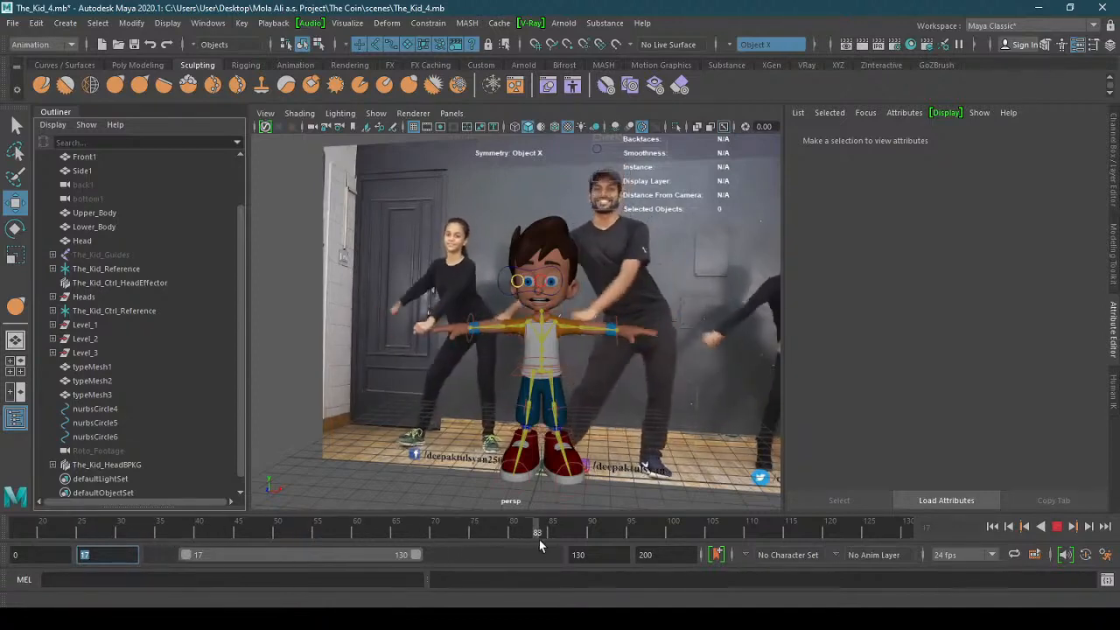
drag(562, 540, 651, 540)
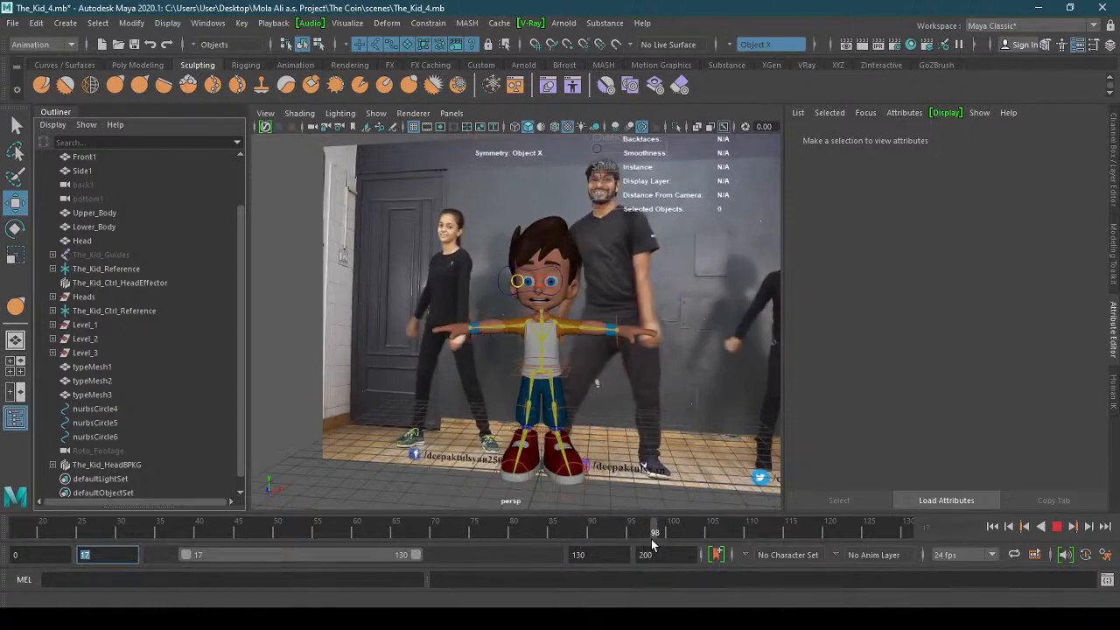
click(599, 554)
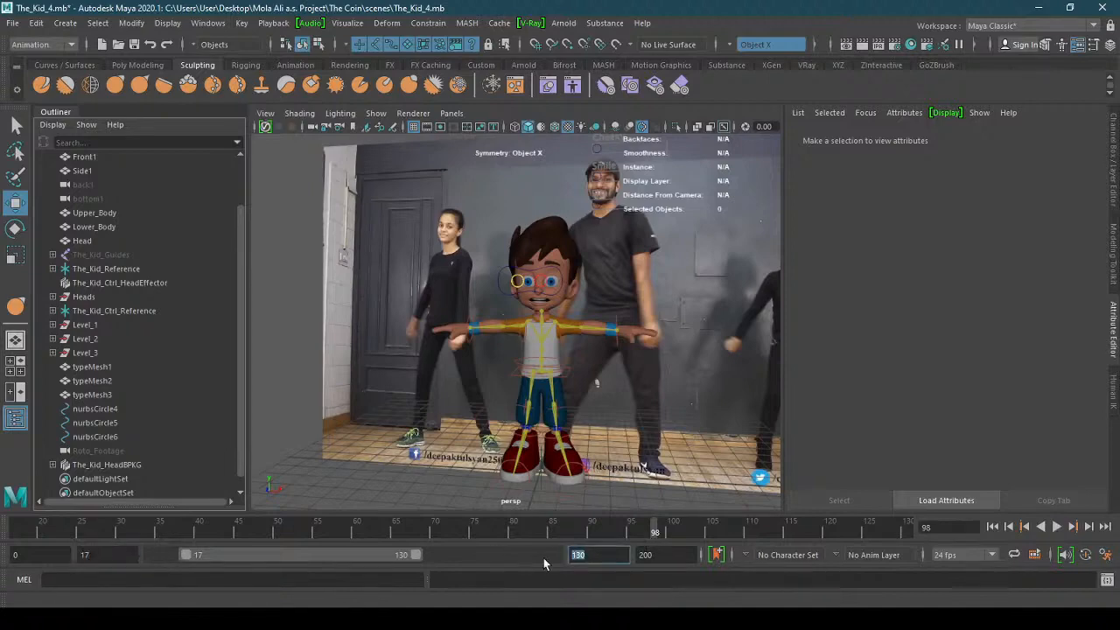
text(8)
key(Return)
- Play the trimmed dance range behind the kid in the perspective view and stop at frame 17
scroll(625, 437, up, 3)
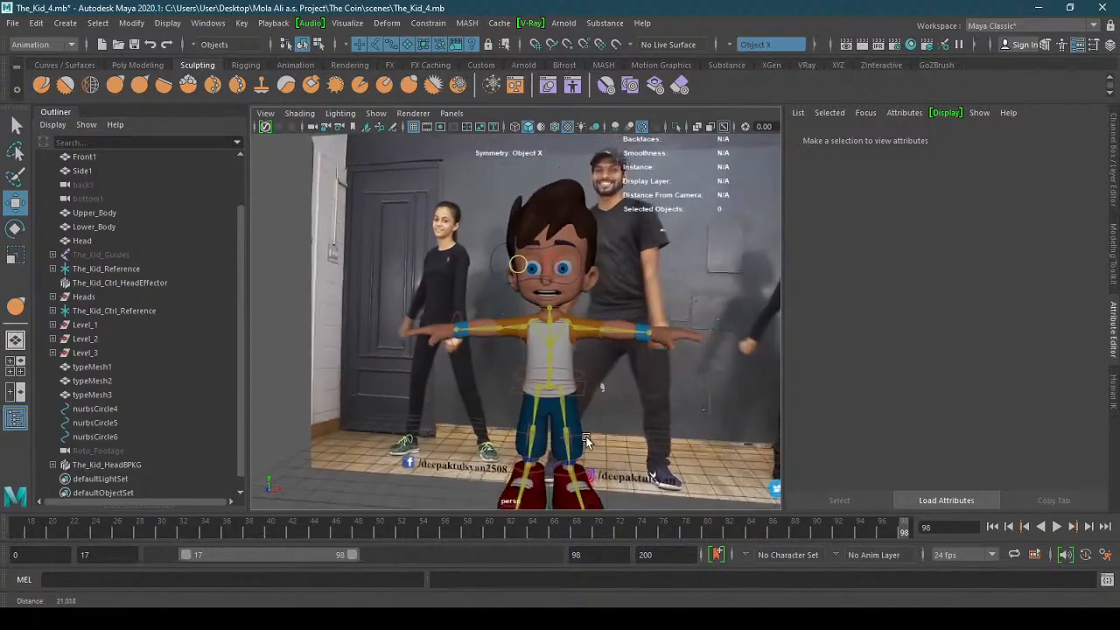
alt+drag(586, 440, 579, 444)
mouse_move(523, 441)
alt+right_down()
mouse_move(585, 430)
mouse_move(521, 437)
alt+right_up()
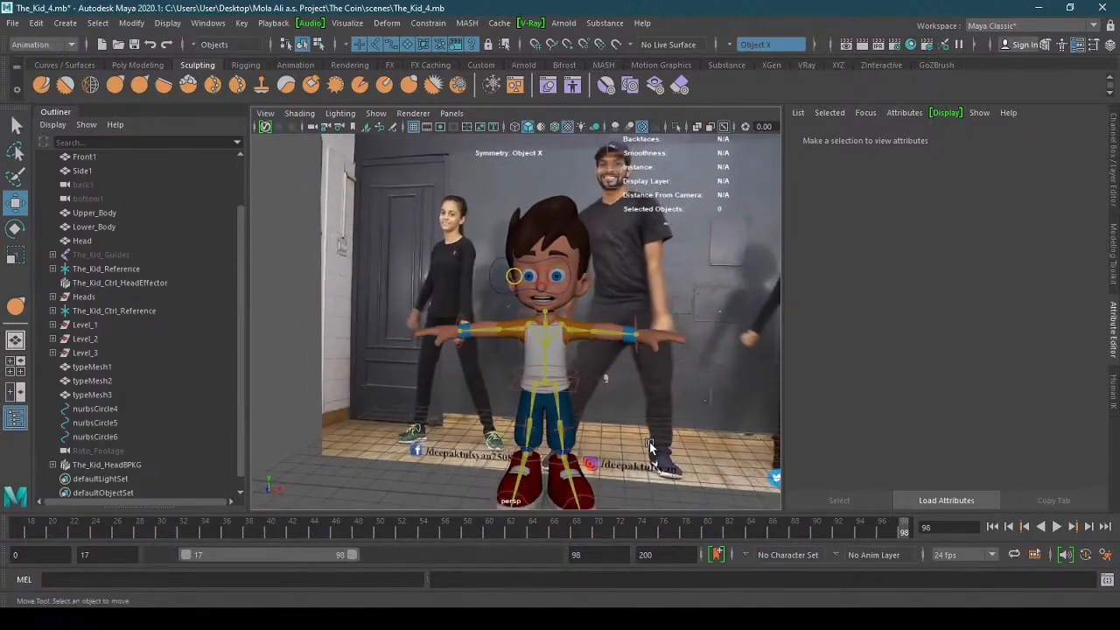
key(alt+v)
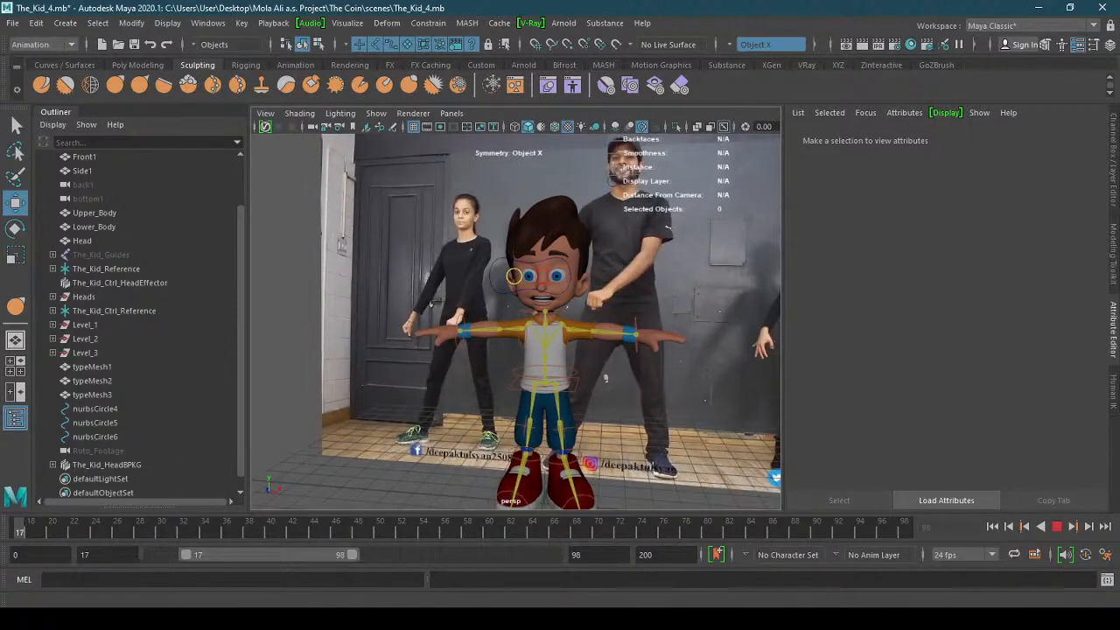
key(alt+v)
- Set a keyframe on The_Kid_Ctrl_Reference at frame 17 and turn on automatic keyframing
drag(244, 420, 241, 444)
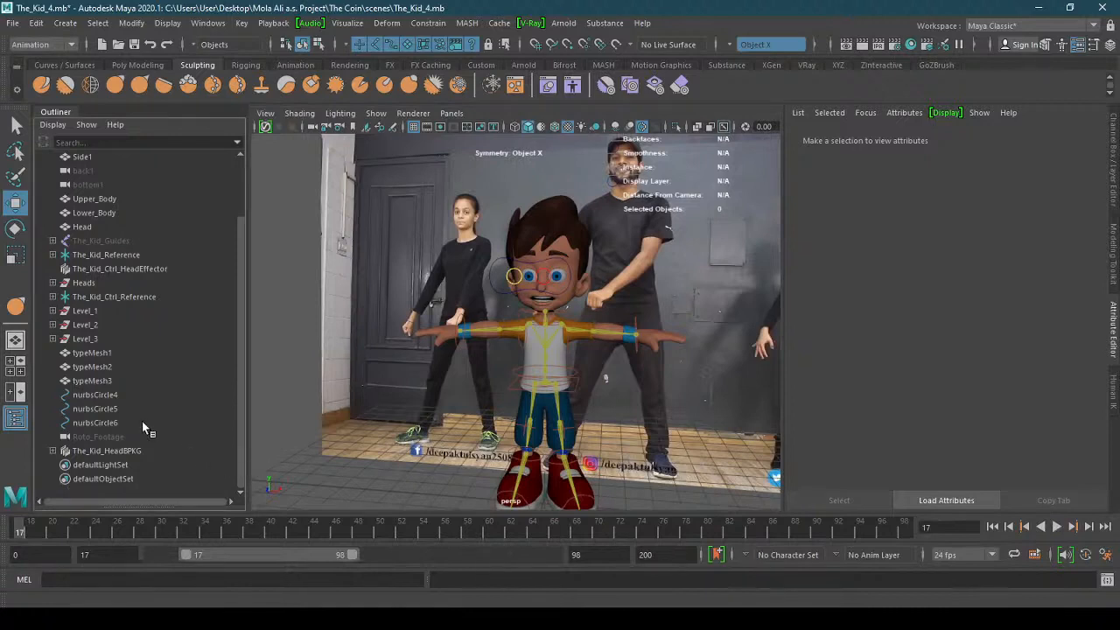
click(138, 450)
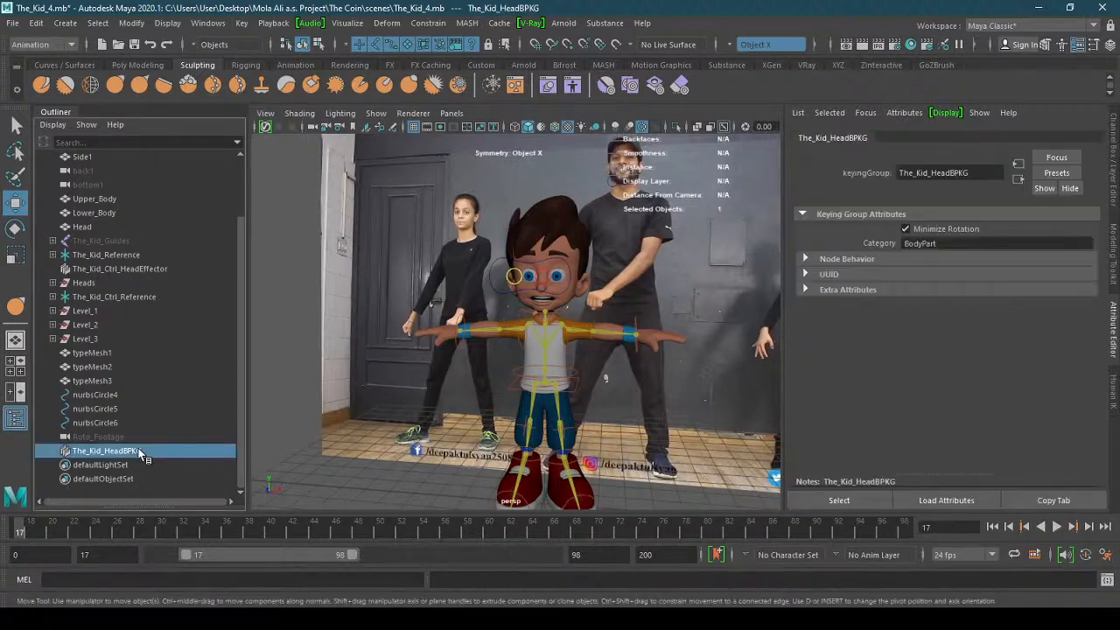
click(130, 422)
click(123, 297)
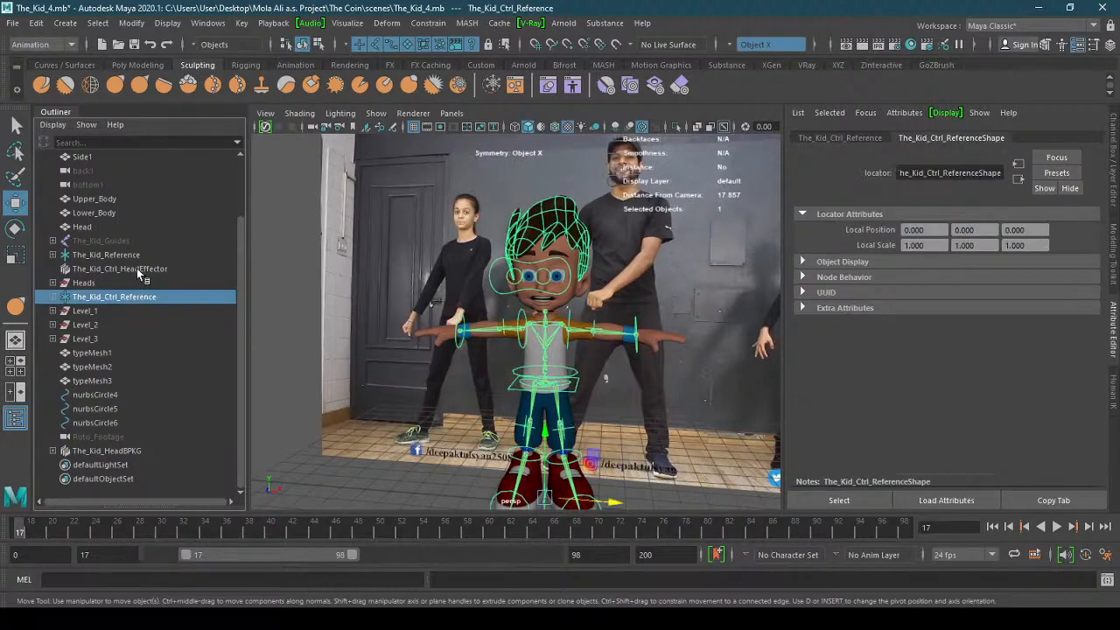
click(137, 268)
click(138, 296)
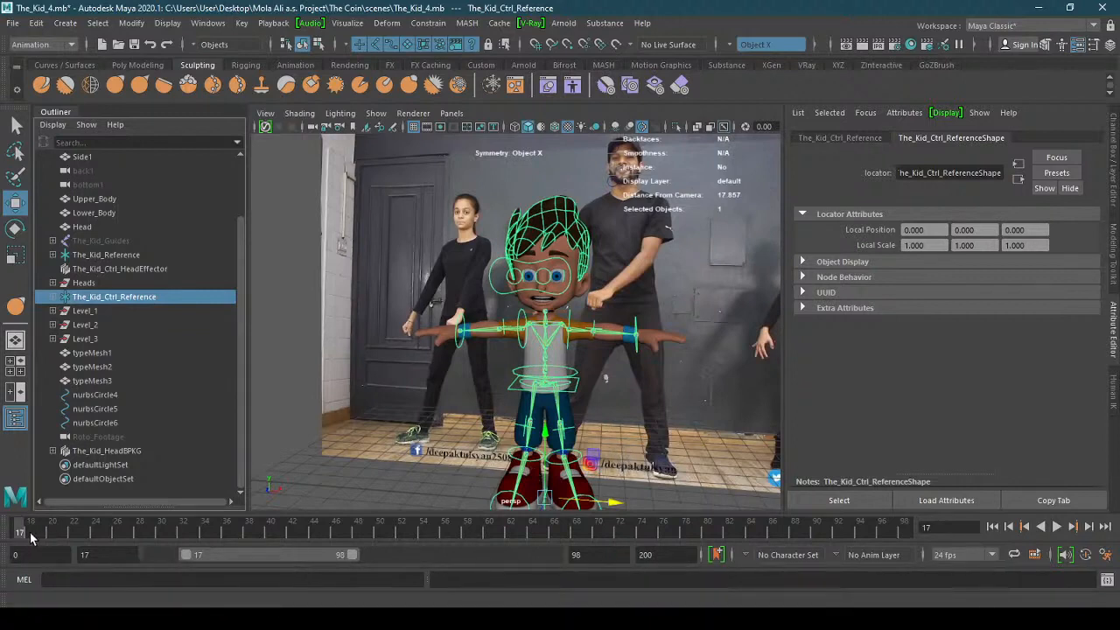
key(s)
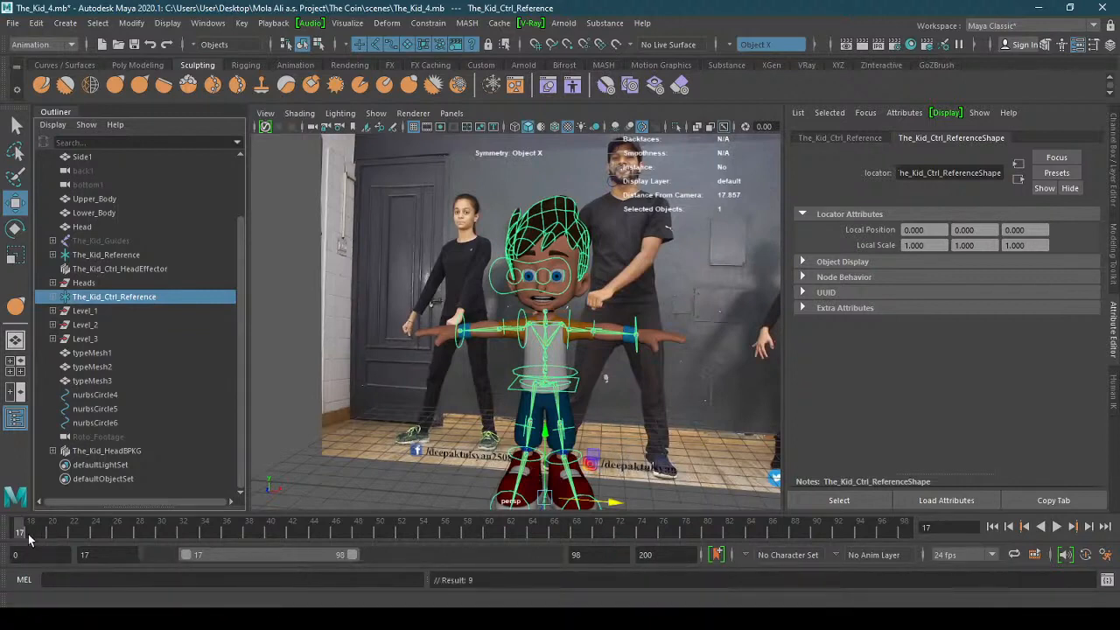
click(1084, 555)
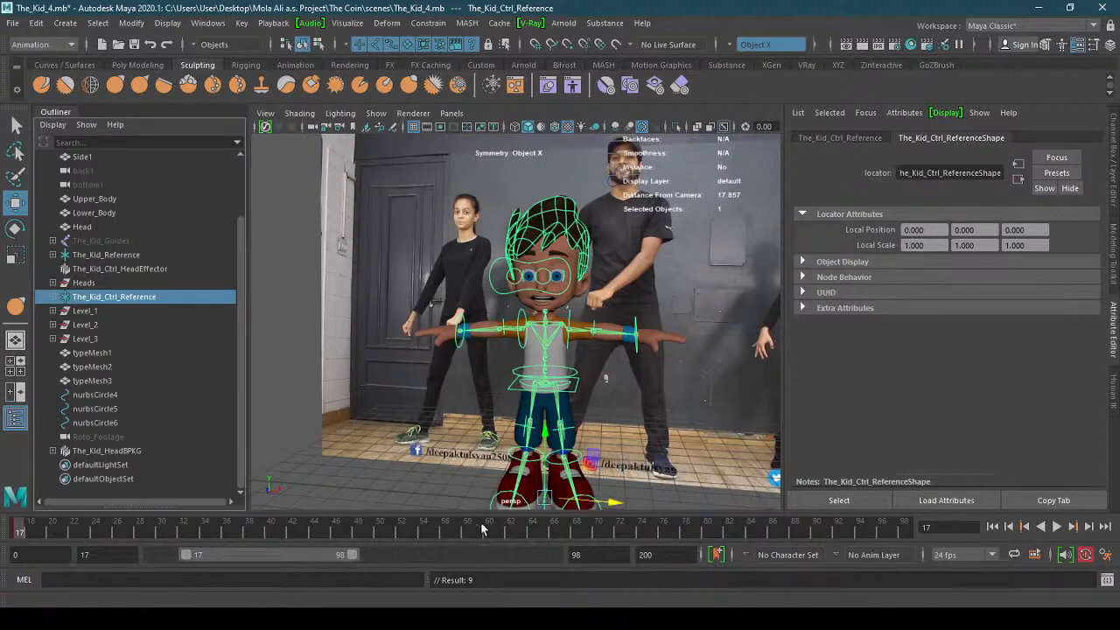
alt+right_drag(514, 368, 576, 371)
alt+middle_drag(576, 371, 534, 350)
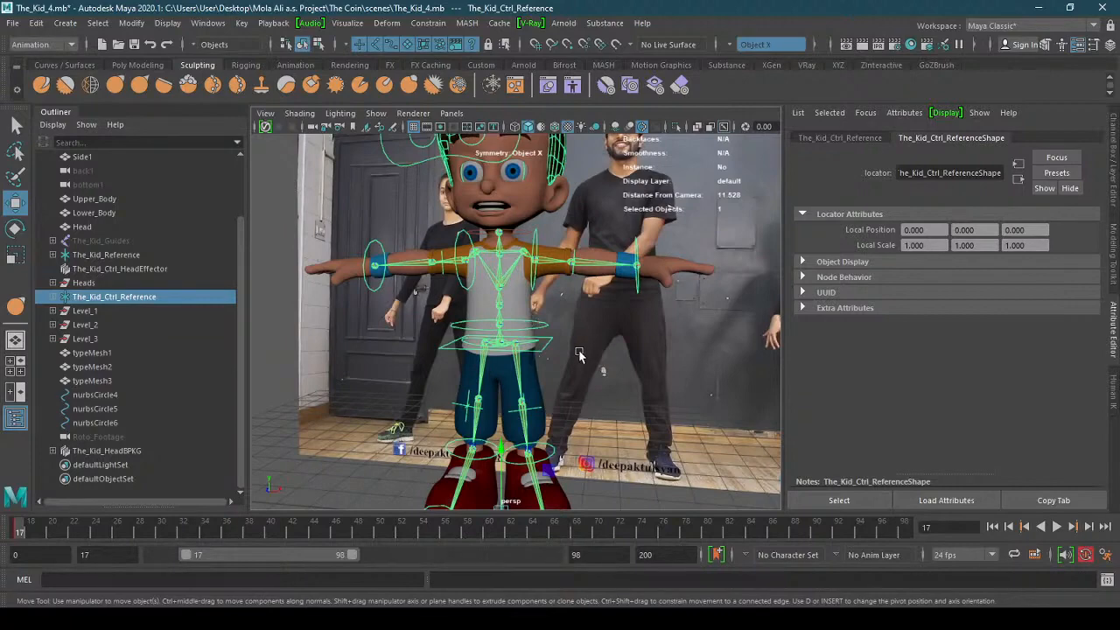
alt+right_drag(579, 354, 332, 439)
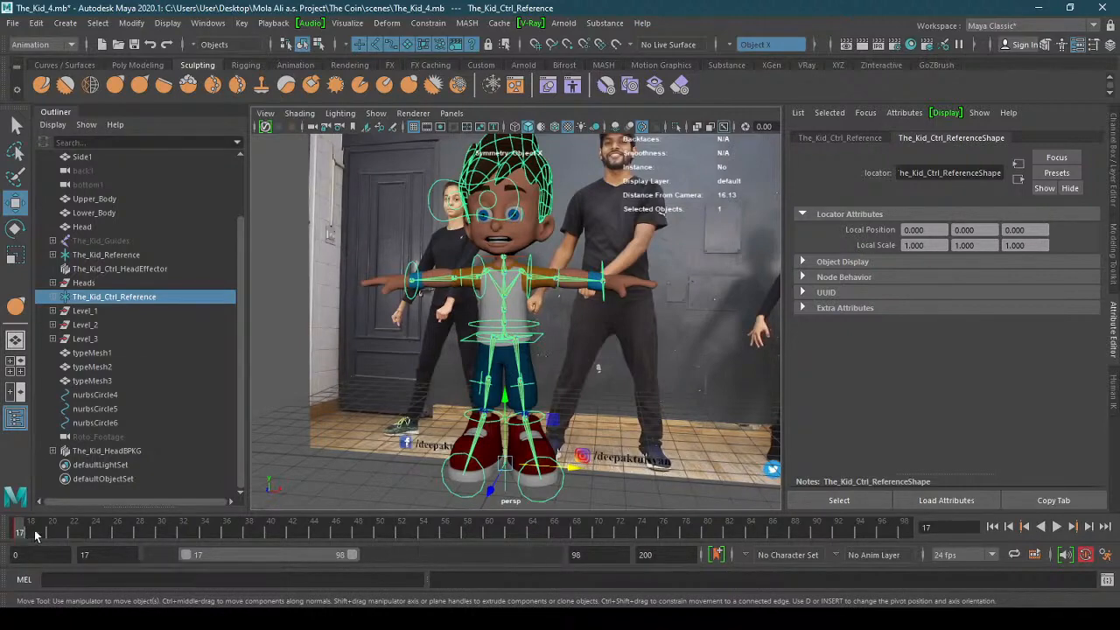
click(602, 291)
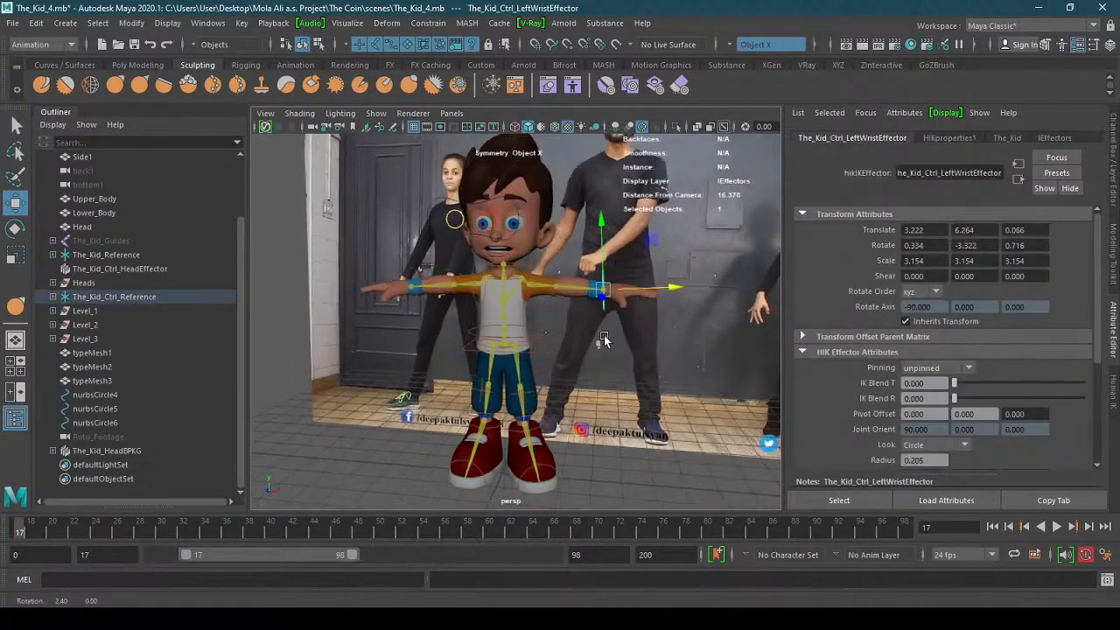
mouse_move(604, 339)
alt+mouse_down()
mouse_move(633, 327)
mouse_move(592, 338)
alt+mouse_up()
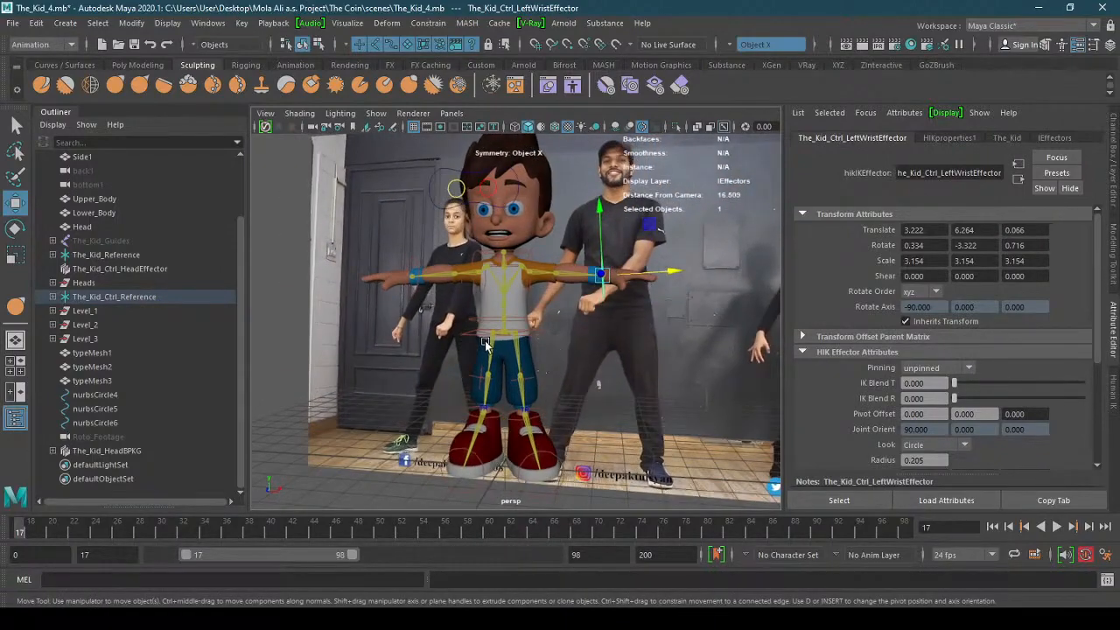
alt+drag(485, 340, 603, 317)
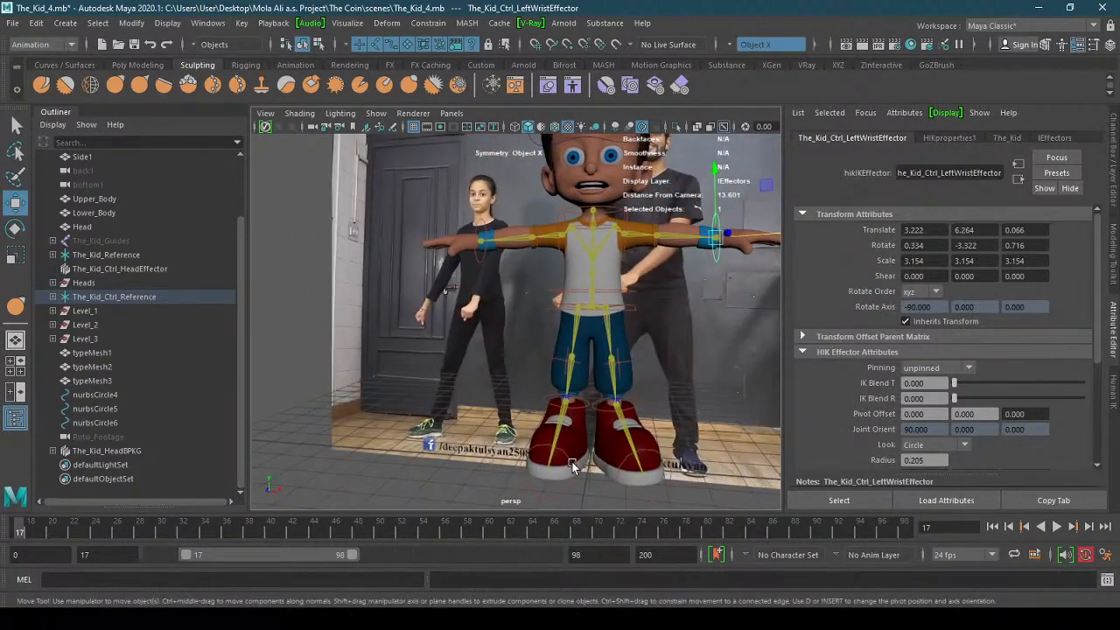
- Move the kid's right ankle effector outward at frame 17 and rotate the foot outward to match the dancer's stance
click(576, 404)
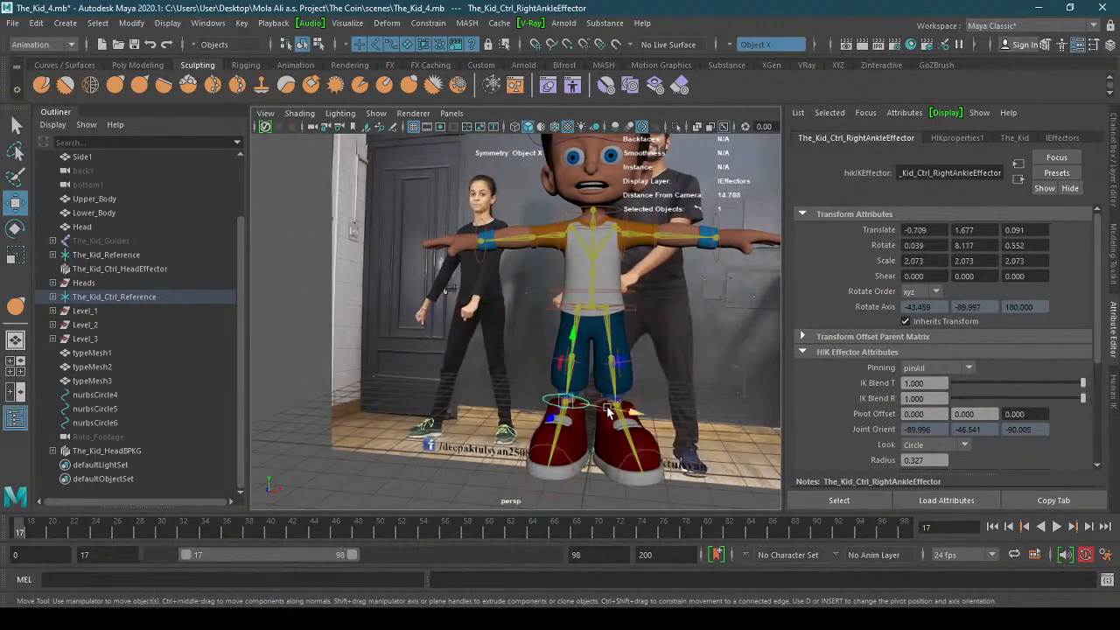
drag(610, 412, 568, 401)
key(e)
key(w)
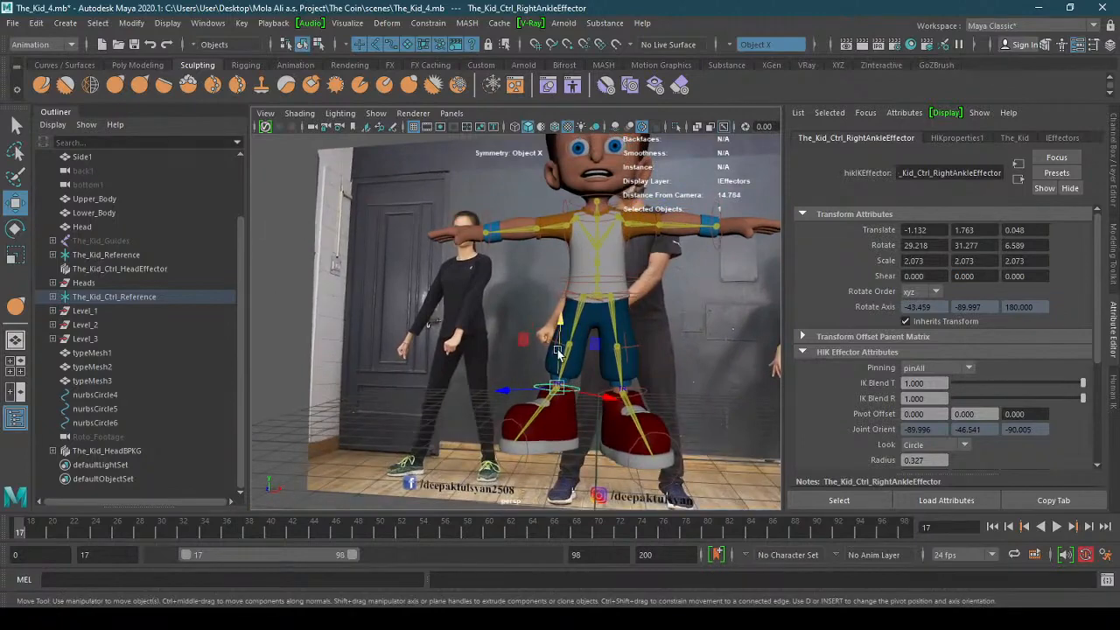
drag(558, 351, 562, 358)
- Move the left ankle effector to about 0.795, 1.848, -0.822 and rotate the foot to about -3.6, -9.1, 1.3 degrees
alt+drag(692, 428, 601, 445)
click(493, 409)
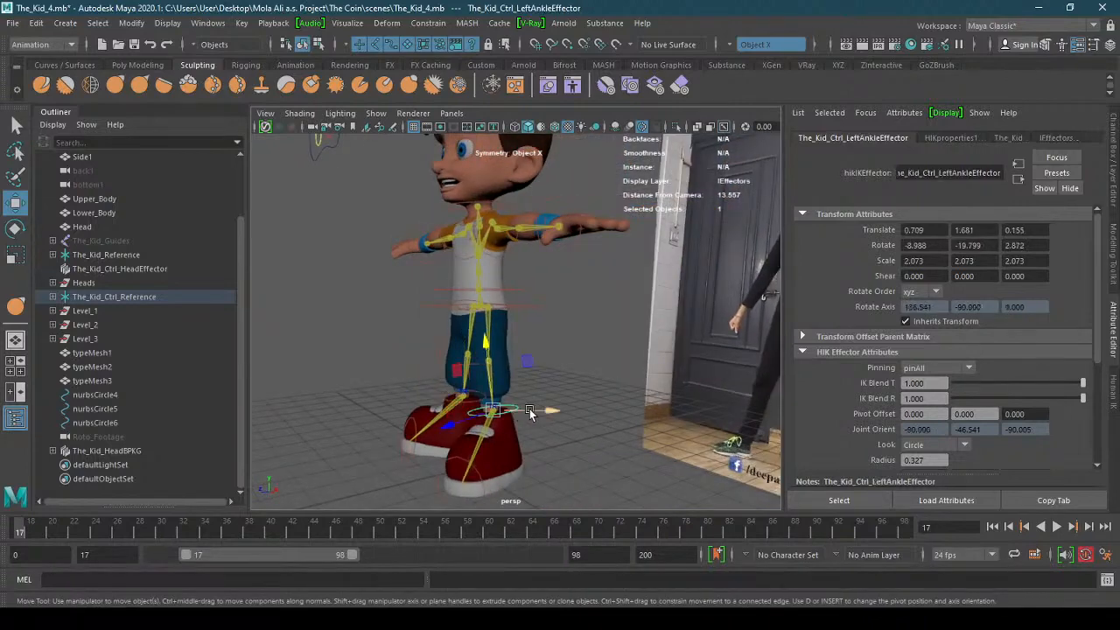
drag(465, 418, 650, 398)
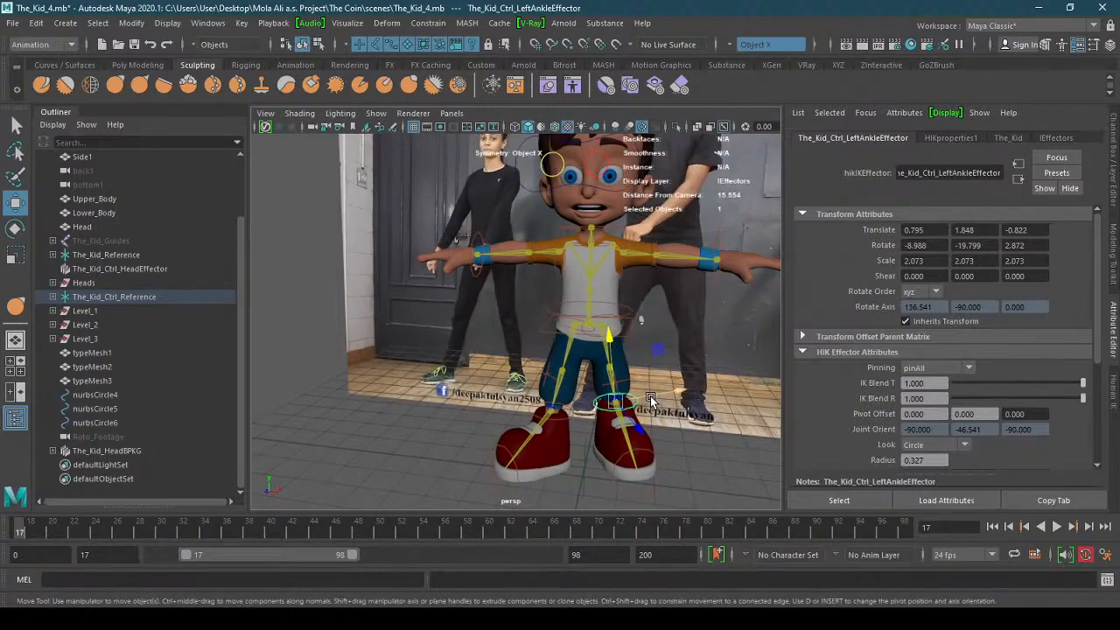
key(e)
drag(665, 441, 616, 431)
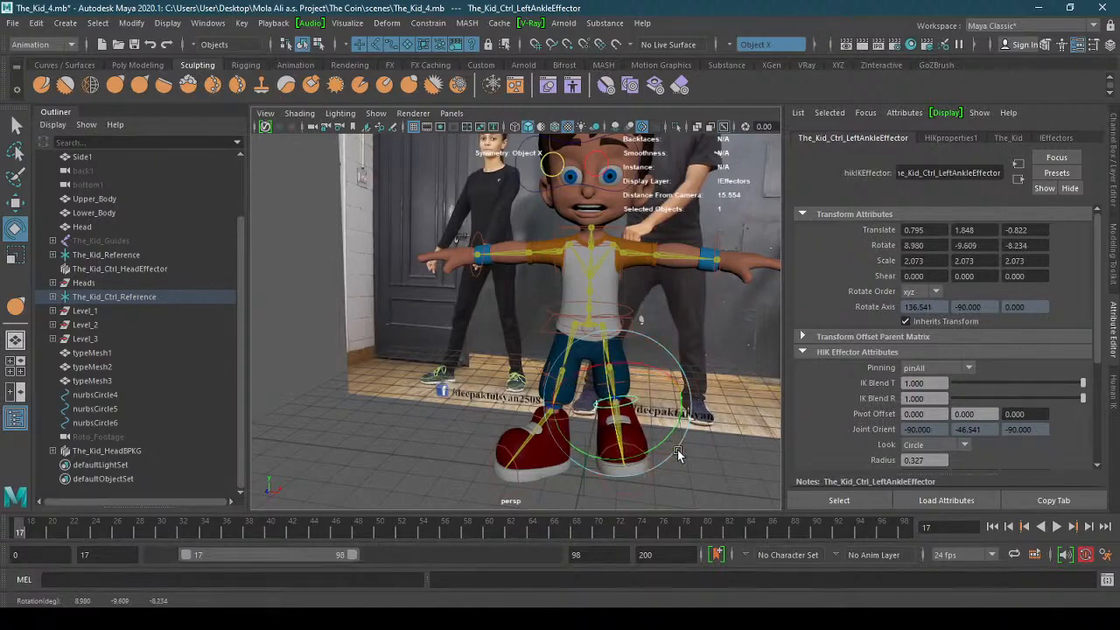
drag(658, 374, 590, 388)
drag(472, 364, 603, 368)
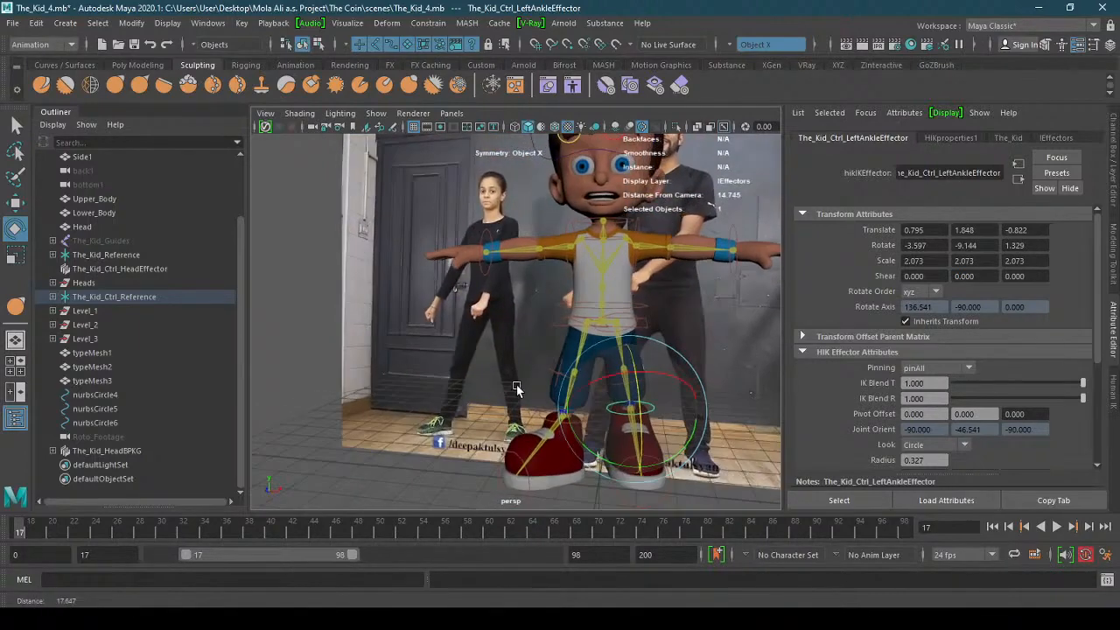
- Rotate the kid's hips effector to about -35.8 degrees in X to turn the body like the dancer
click(638, 325)
mouse_move(644, 327)
mouse_down()
mouse_move(600, 326)
mouse_move(625, 324)
mouse_up()
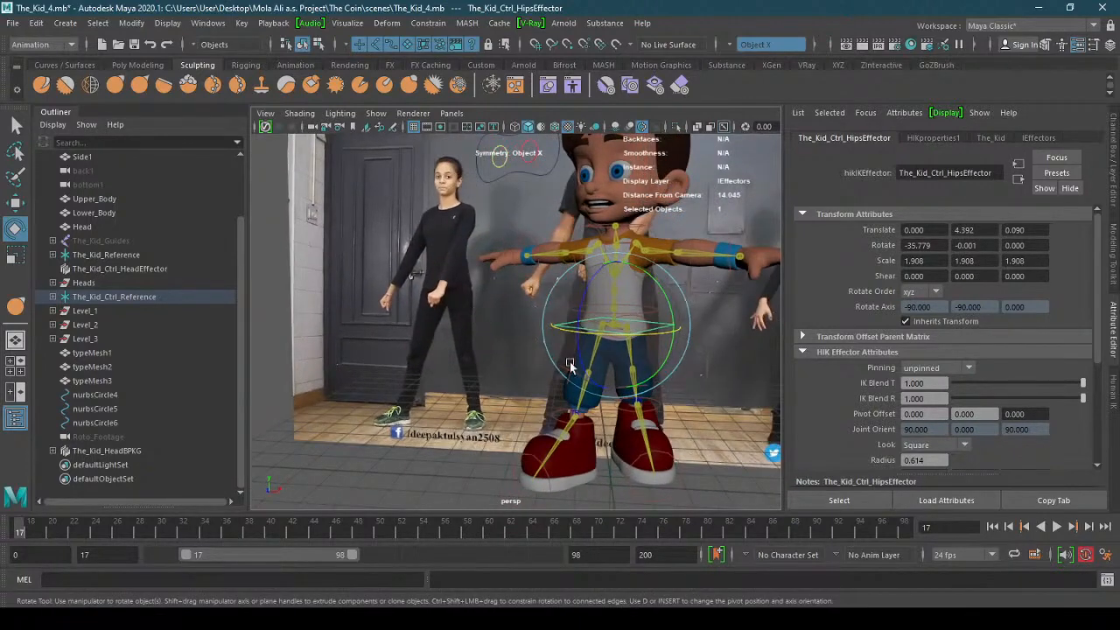
alt+drag(586, 365, 563, 378)
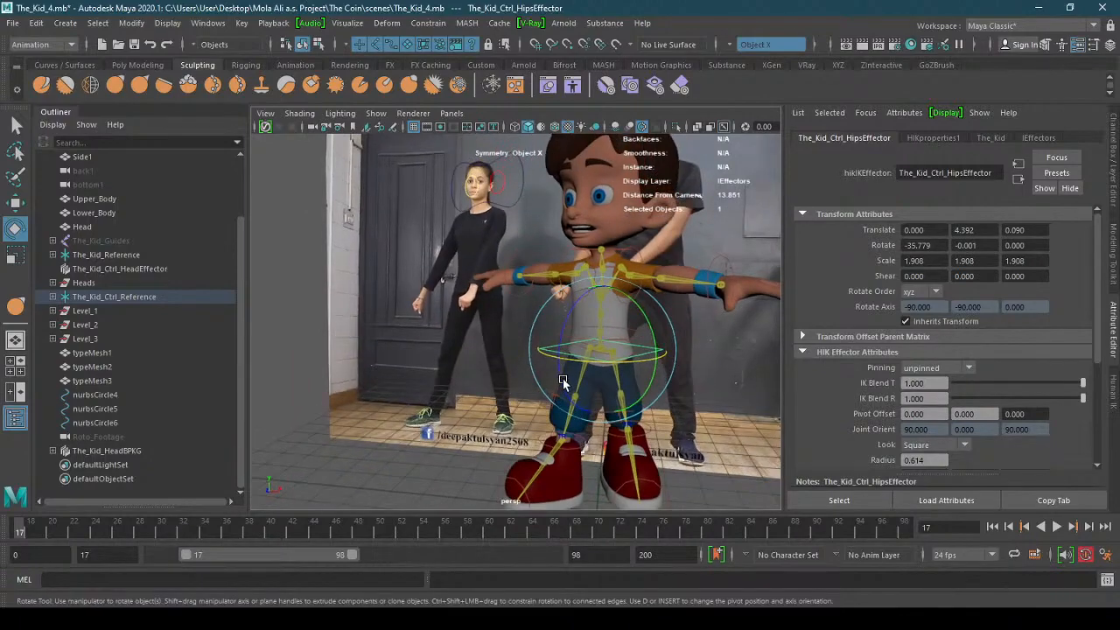
- Rotate the kid's chest end effector to about -11.5 degrees in Z
alt+right_drag(545, 364, 631, 348)
alt+drag(629, 348, 602, 294)
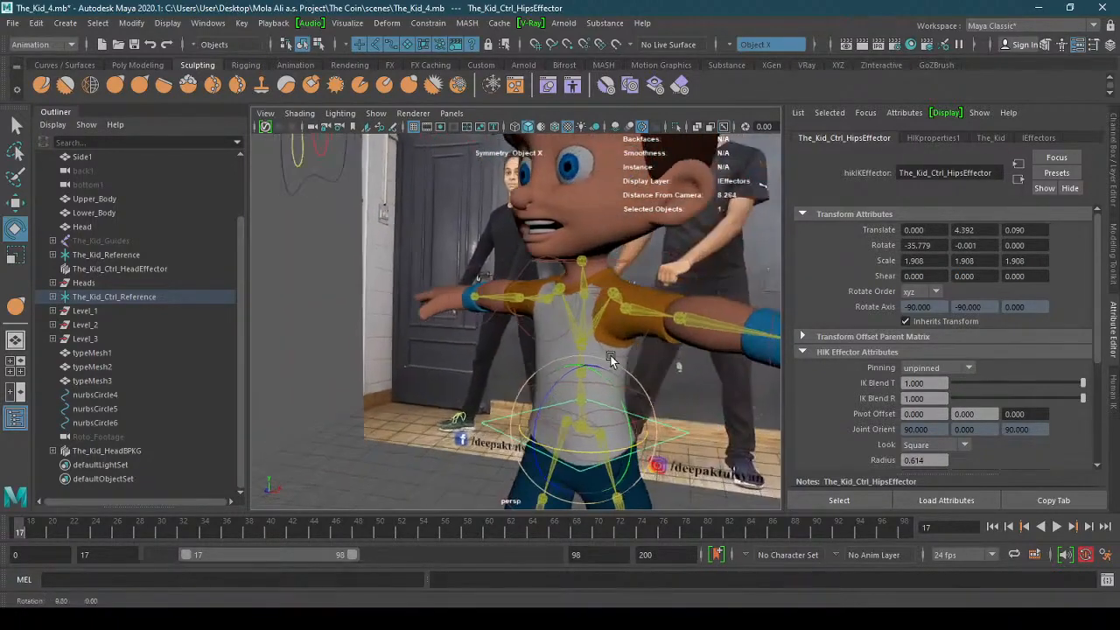
click(599, 293)
alt+drag(565, 355, 573, 345)
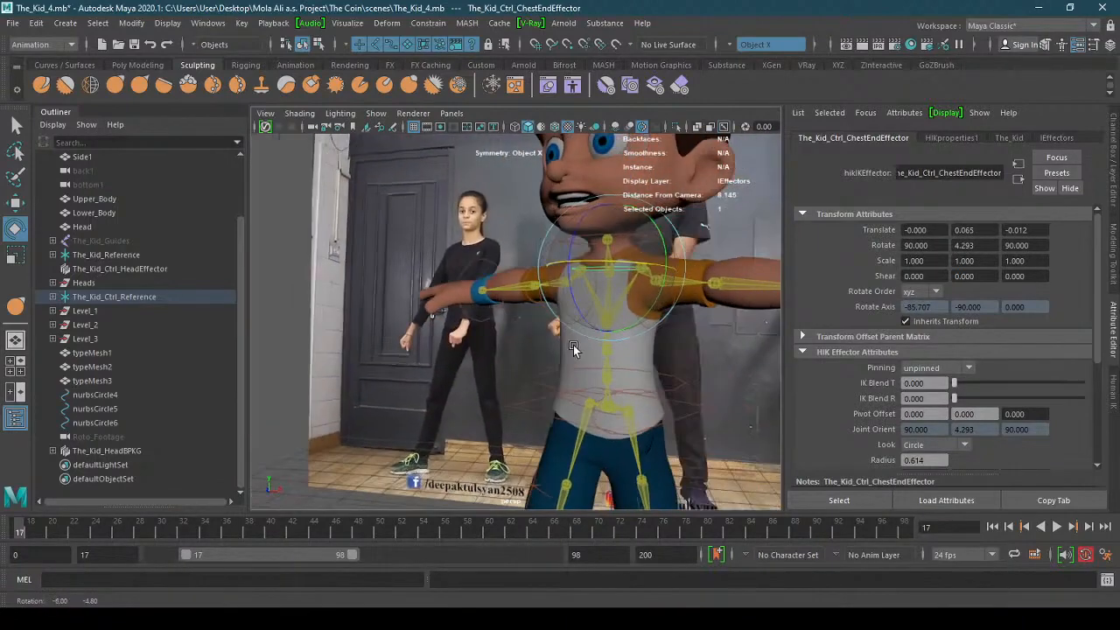
alt+right_drag(573, 345, 482, 355)
drag(531, 315, 527, 313)
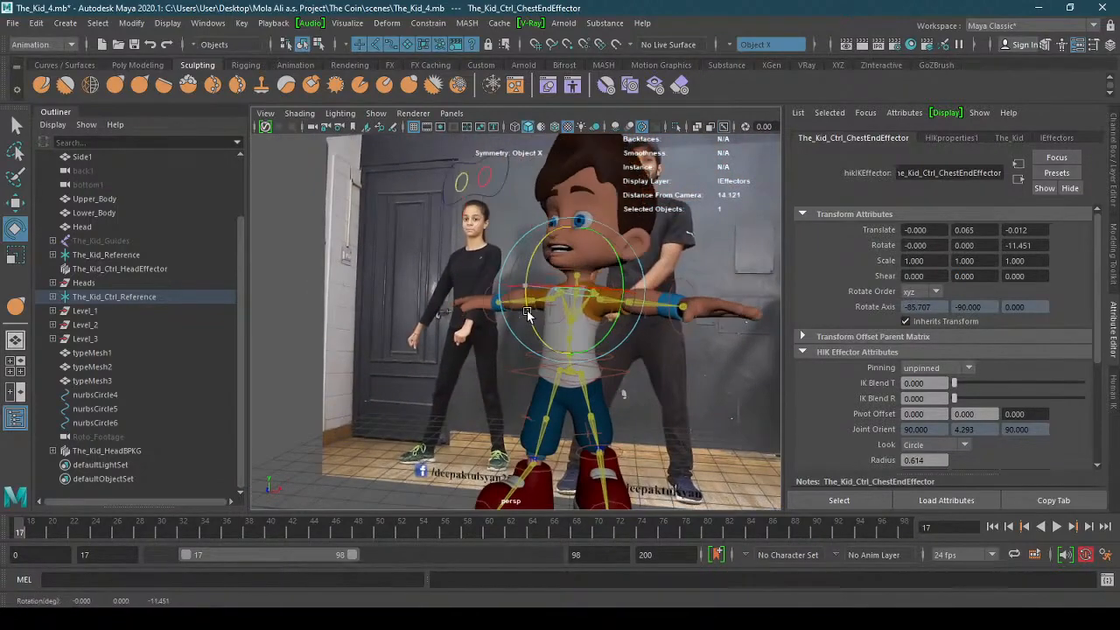
- Undo the chest end effector's Z rotation and select the chest origin effector instead
key(ctrl+z)
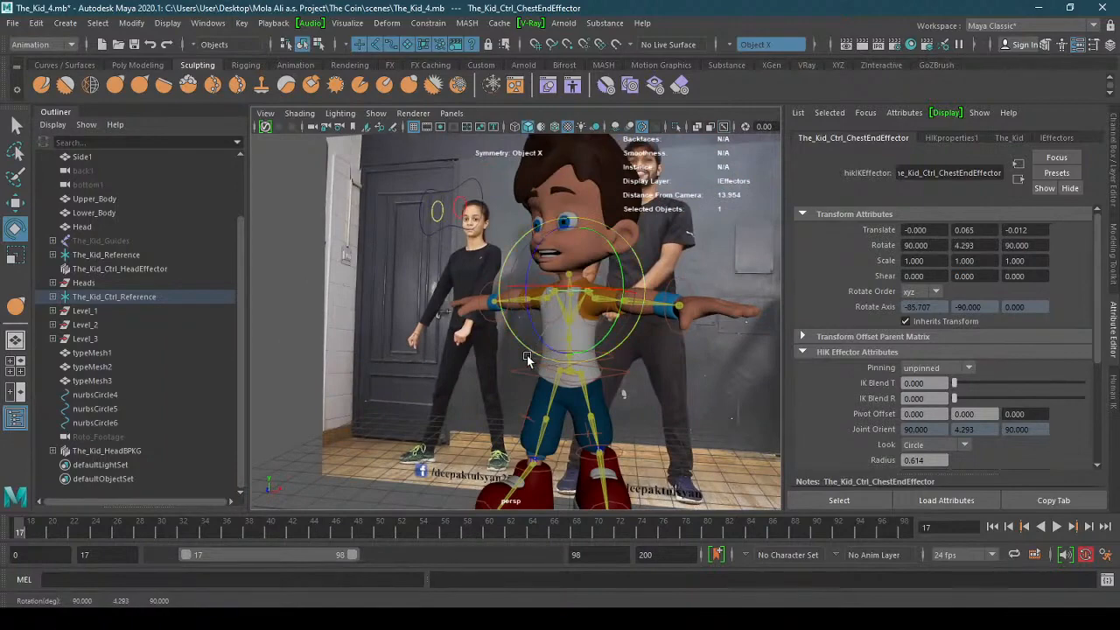
click(615, 364)
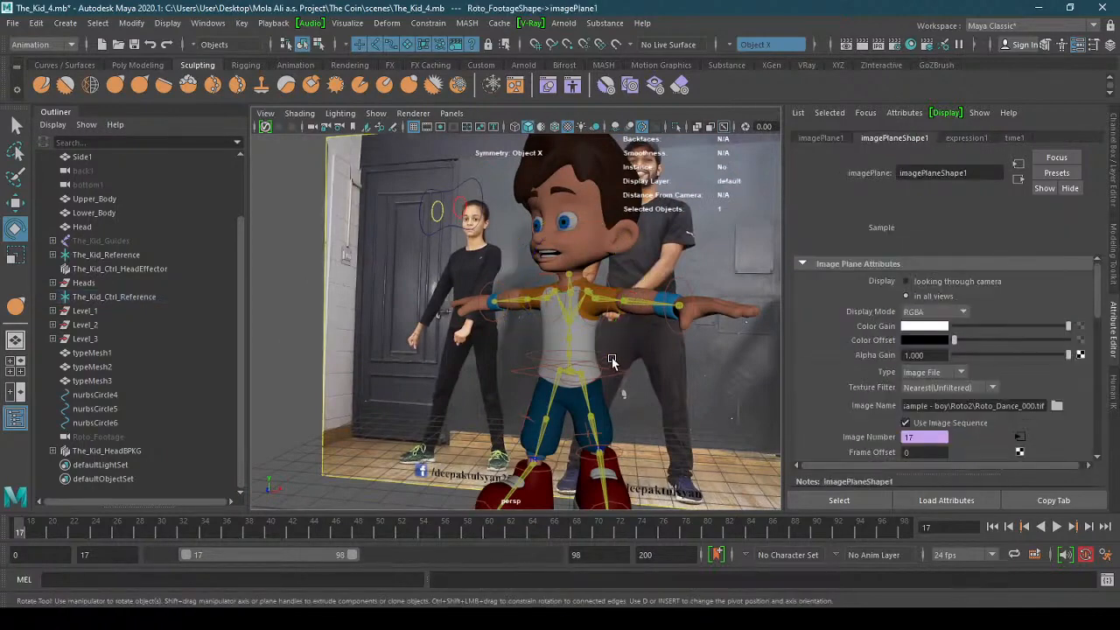
click(611, 359)
drag(525, 326, 523, 328)
scroll(560, 324, up, 3)
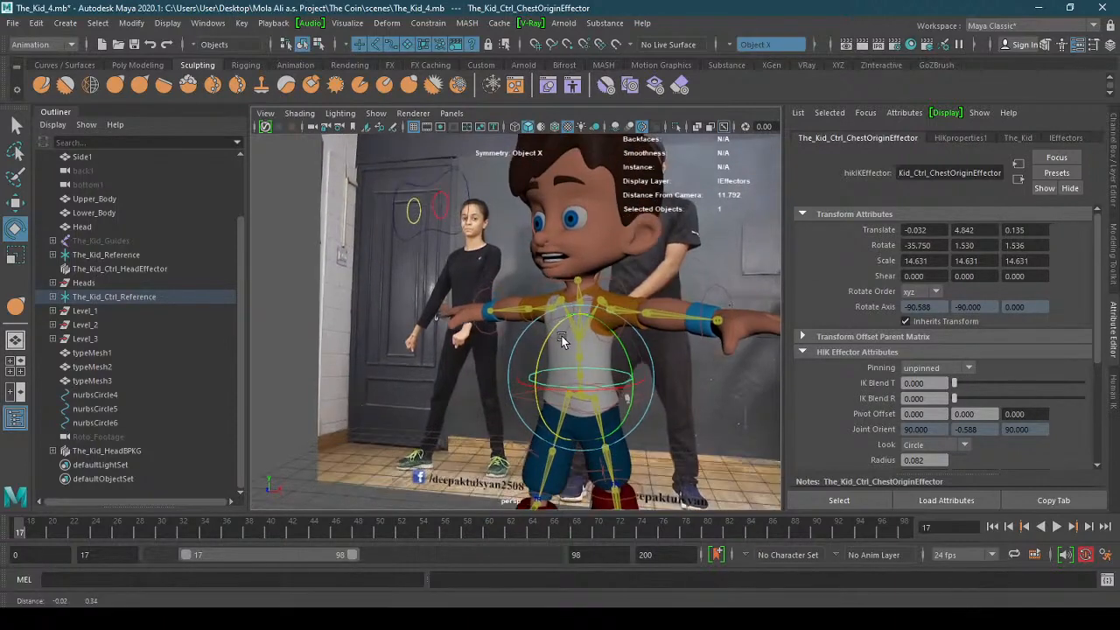
- Try rotating the chest end effector below the neck, then undo the rotation
click(604, 298)
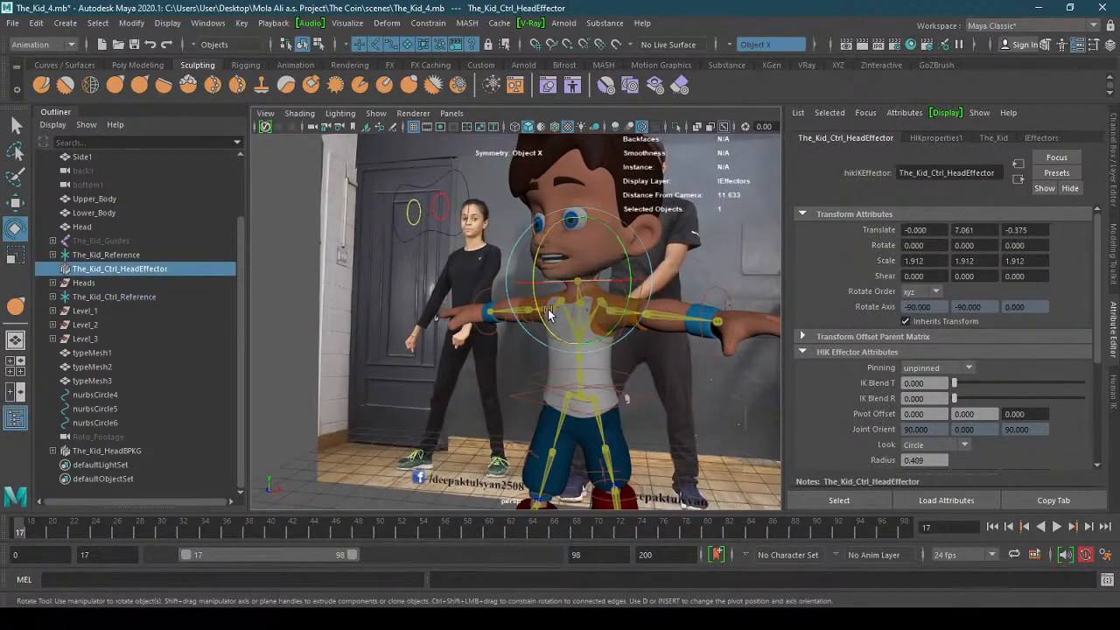
scroll(612, 315, up, 10)
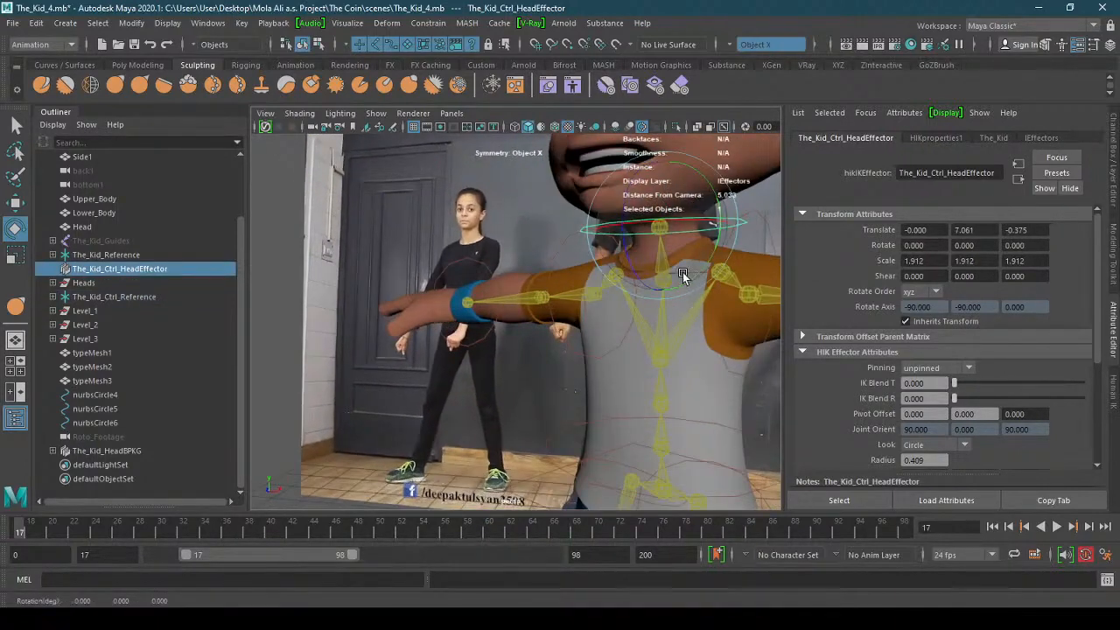
key(w)
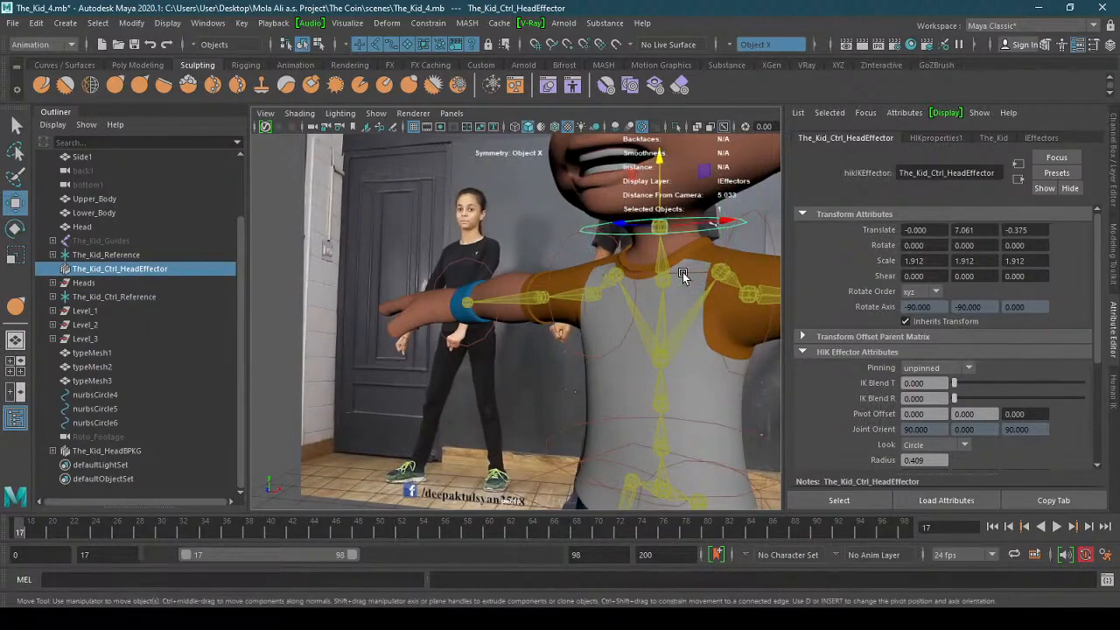
click(685, 271)
key(e)
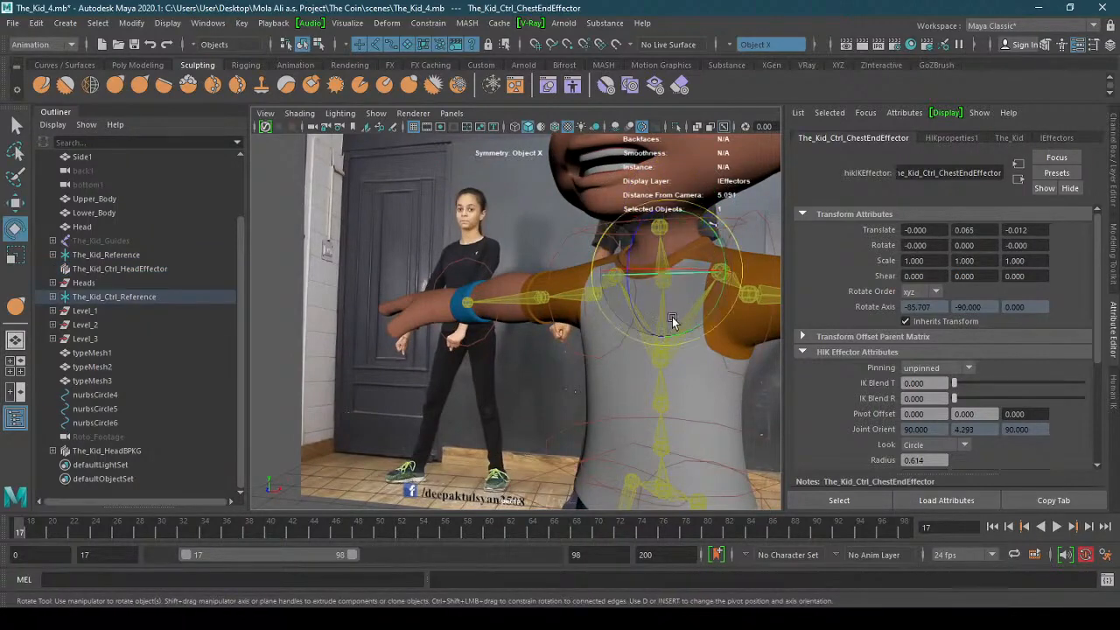
drag(632, 306, 539, 344)
key(ctrl+z)
scroll(641, 312, down, 3)
key(ctrl+z)
alt+right_drag(539, 344, 438, 371)
alt+drag(437, 371, 490, 368)
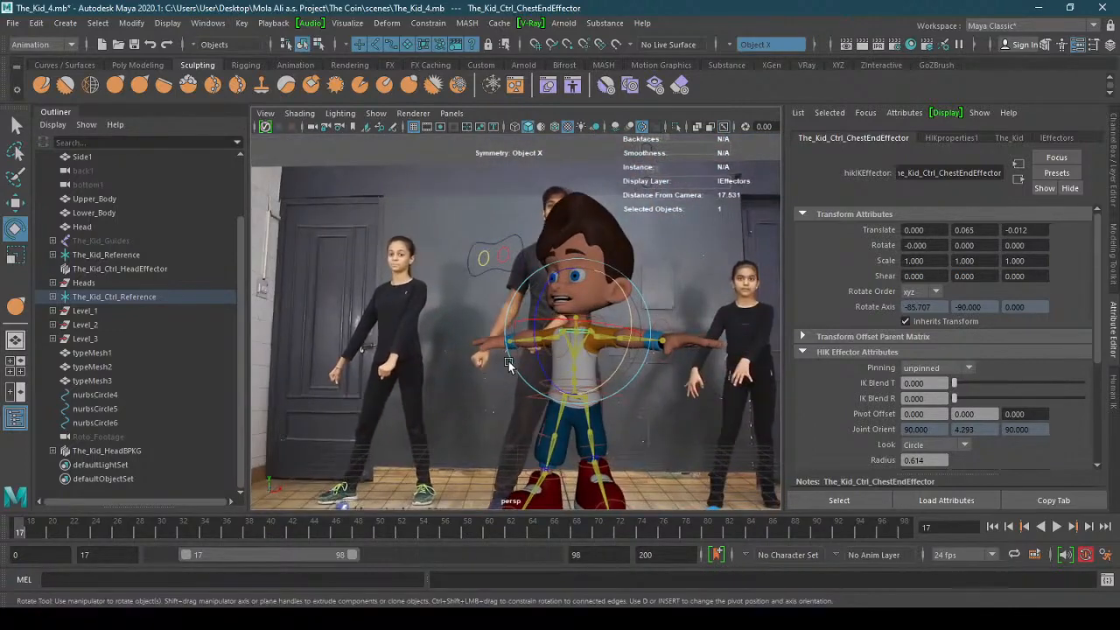
- Try rotating the kid's head effector to about -44.1 degrees in X, then undo the rotation
alt+right_drag(507, 362, 663, 343)
alt+drag(662, 342, 569, 317)
key(q)
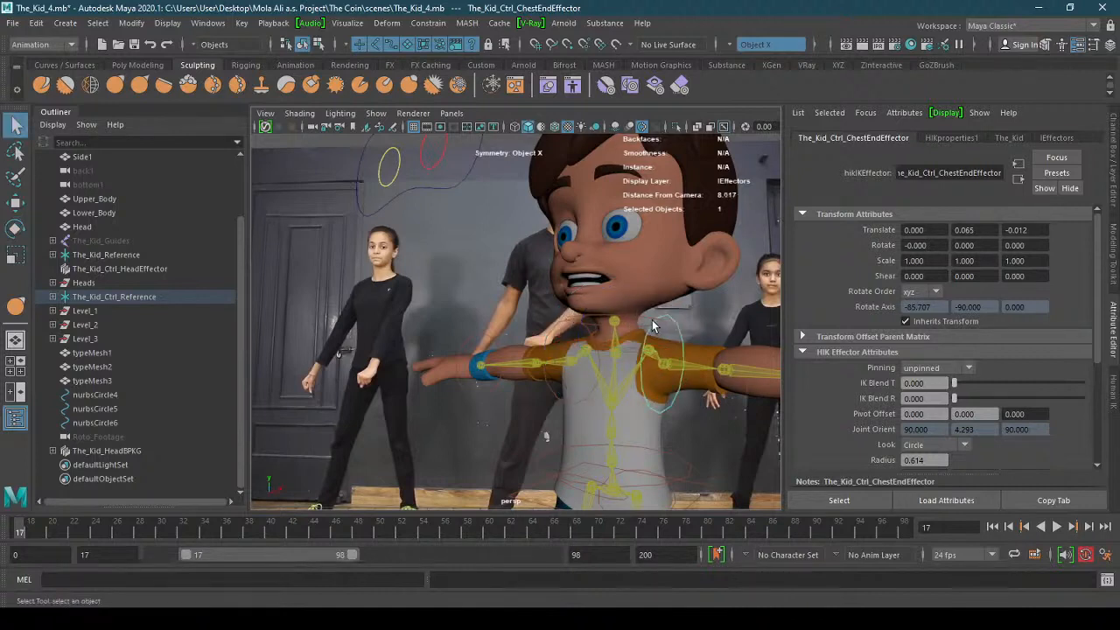
click(652, 320)
key(e)
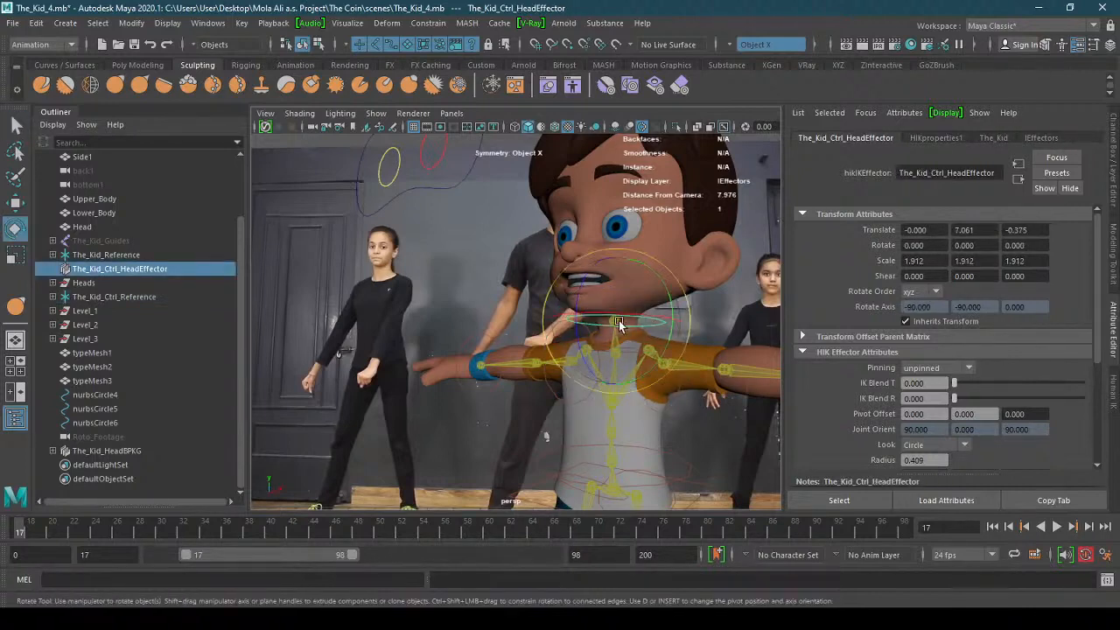
drag(643, 322, 623, 351)
key(ctrl+z)
key(ctrl+z)
alt+right_drag(623, 351, 652, 340)
alt+drag(652, 339, 624, 340)
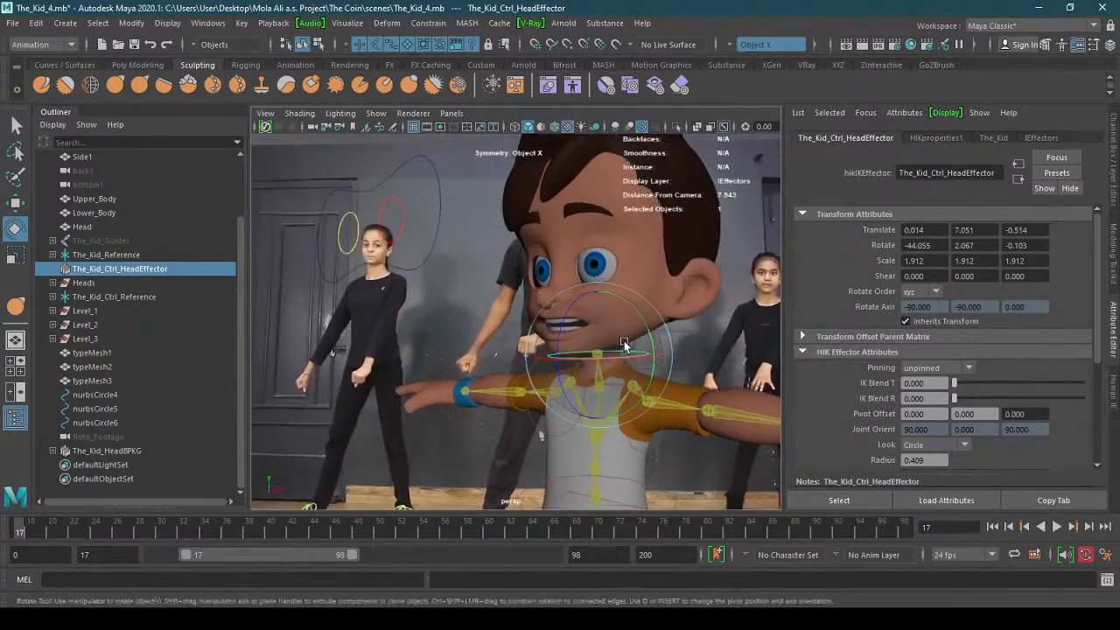
alt+right_drag(624, 340, 667, 409)
key(ctrl+z)
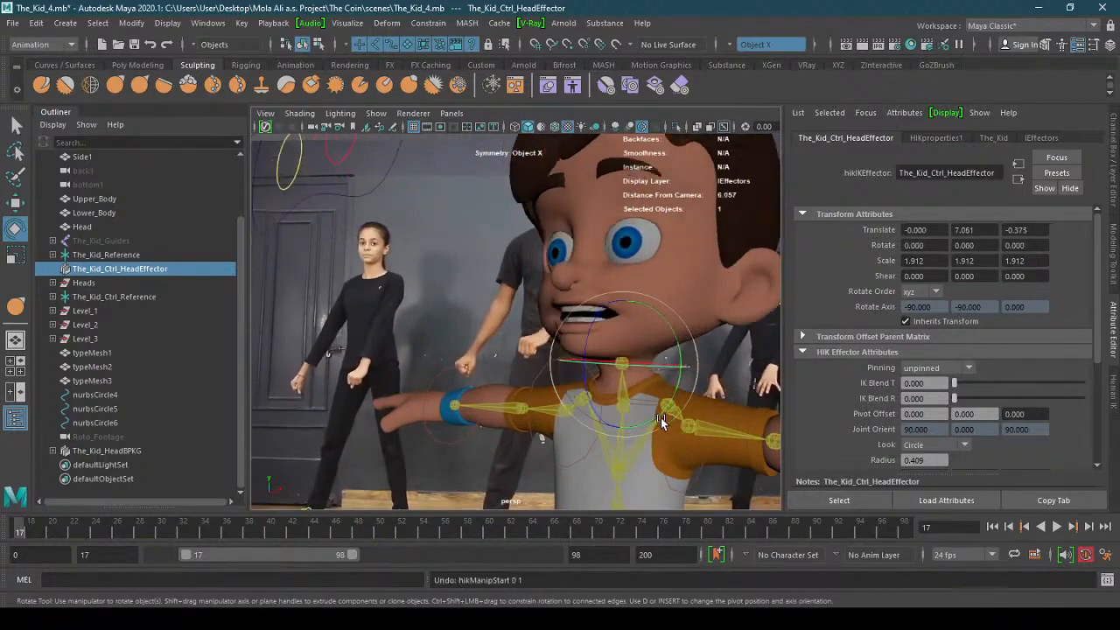
- Rotate the chest end effector about 29.1 degrees in X to turn the upper body toward the front
drag(660, 420, 645, 404)
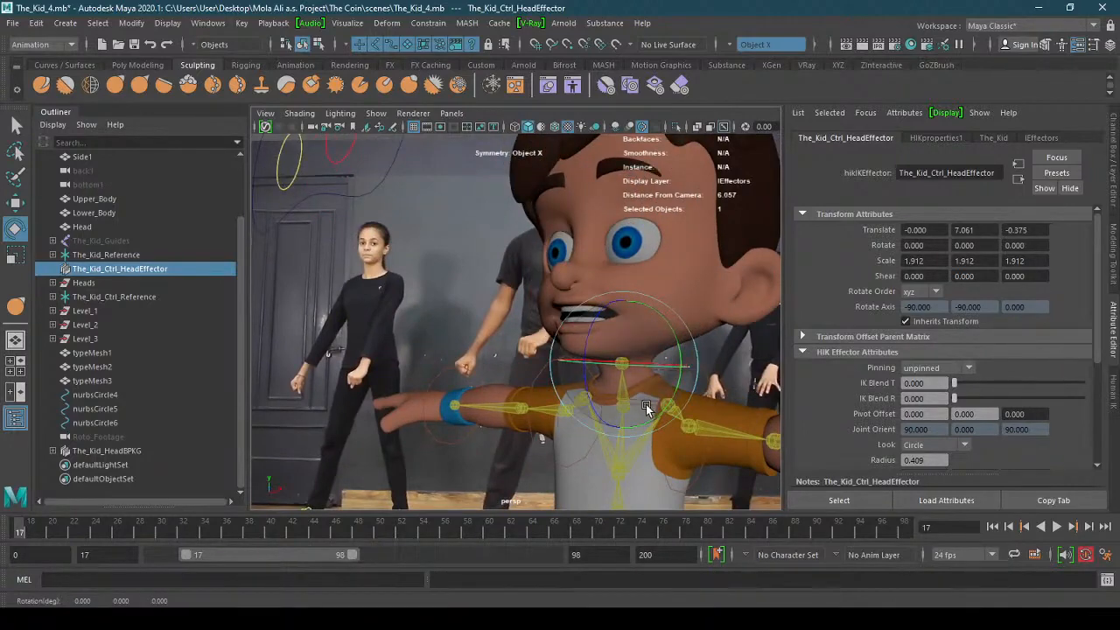
key(q)
click(642, 403)
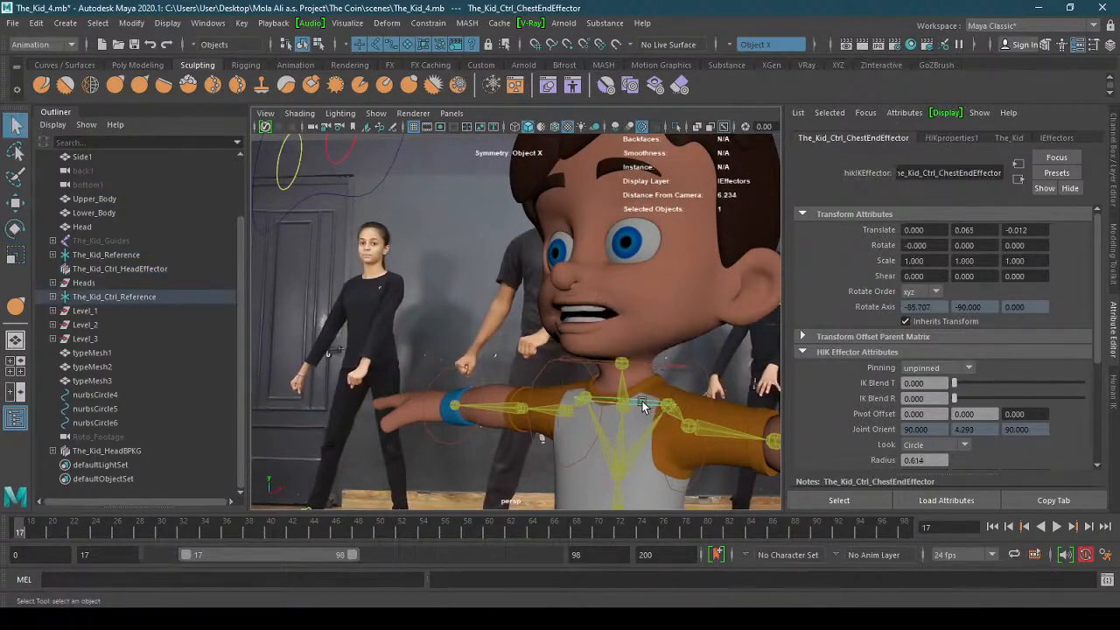
key(e)
drag(644, 404, 646, 405)
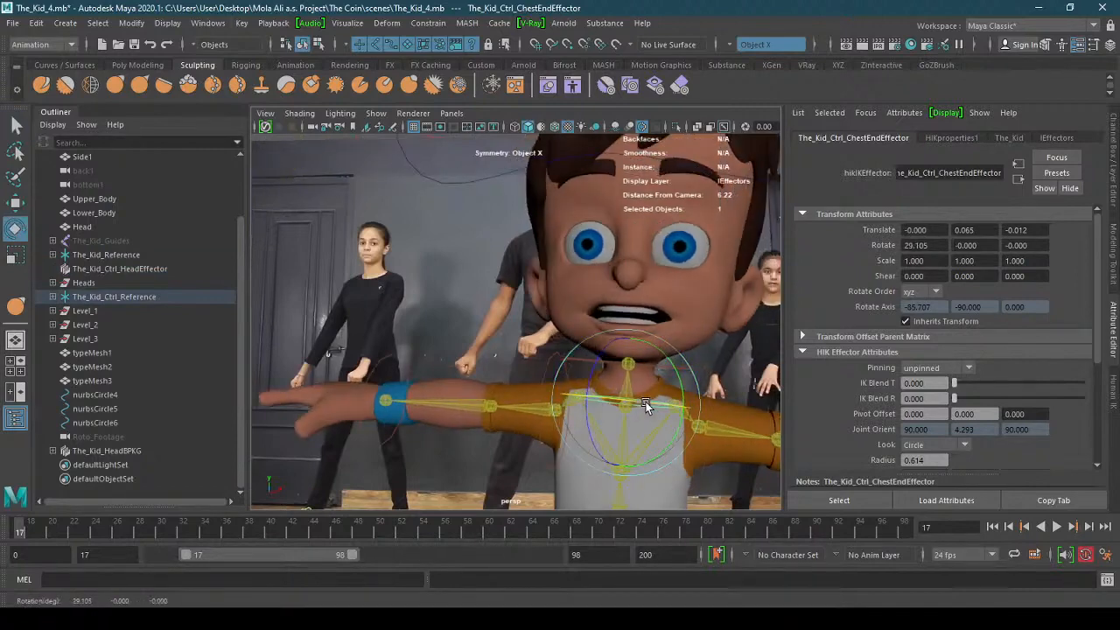
key(ctrl+z)
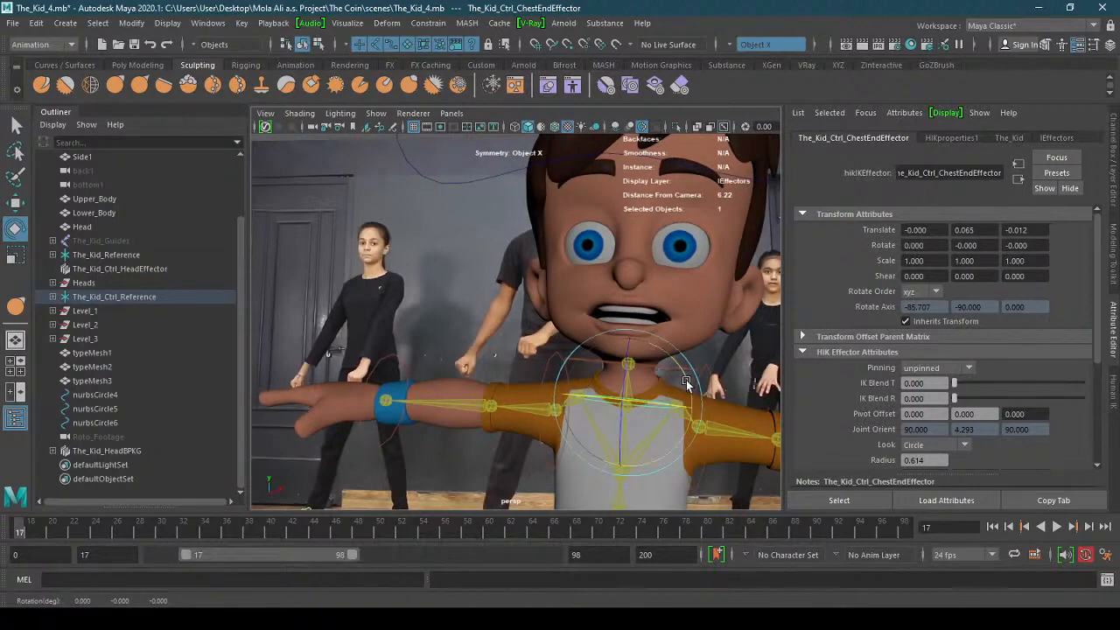
- Try tilting the chest end effector to about 6.2 degrees in Z, then undo the tilt
drag(646, 402, 685, 379)
key(ctrl+z)
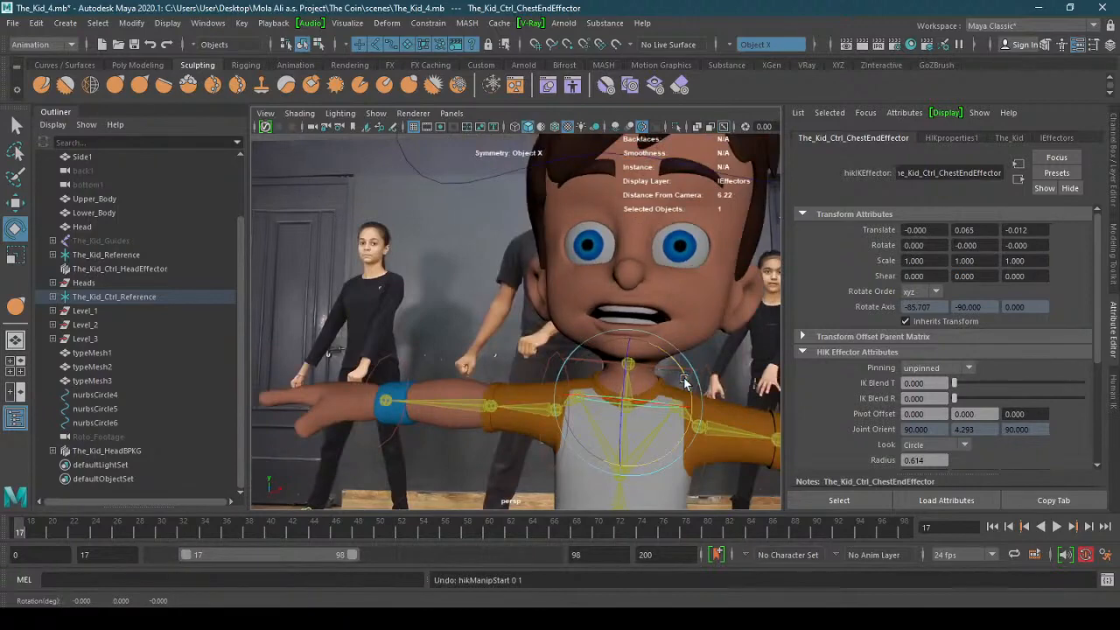
drag(624, 382, 622, 386)
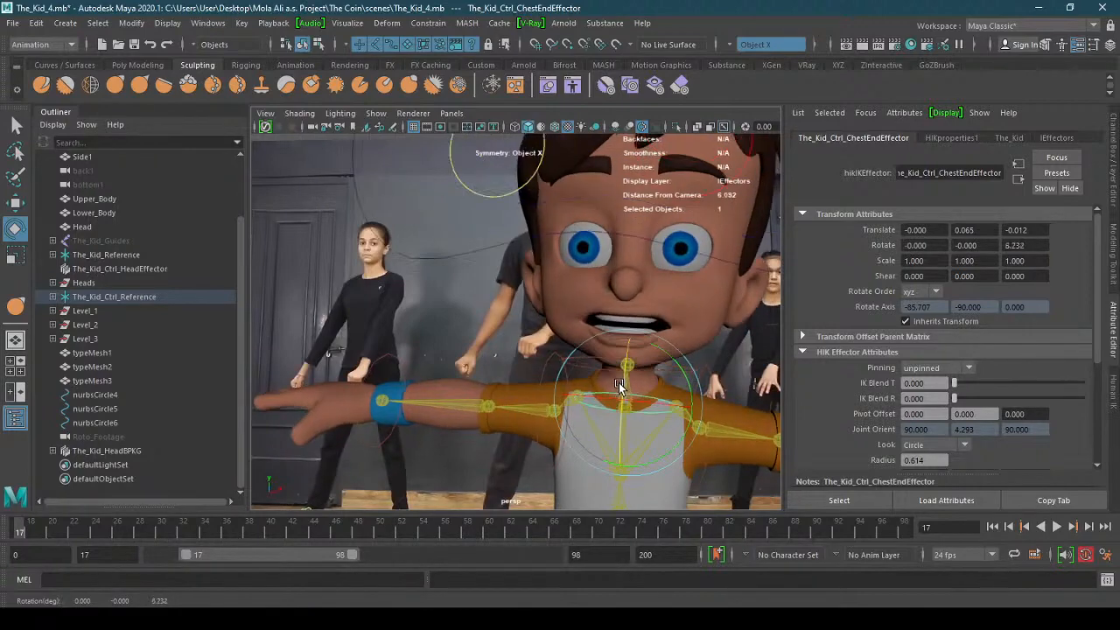
key(ctrl+z)
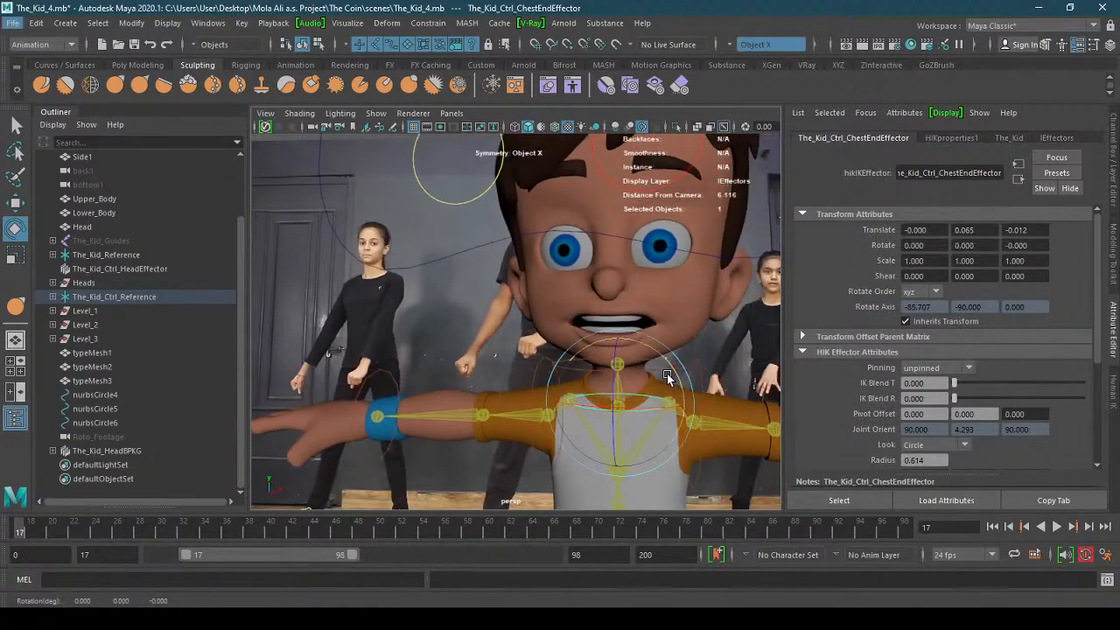
- Rotate the kid's head effector to about -8.8, 0.3, 0.4 degrees
key(q)
click(670, 372)
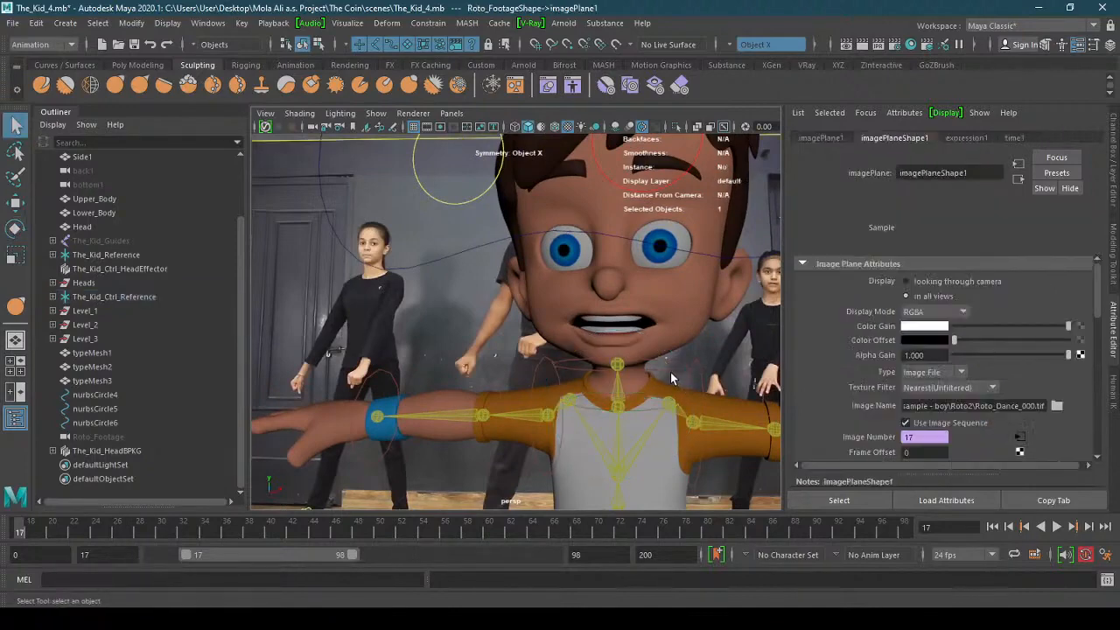
click(668, 371)
key(e)
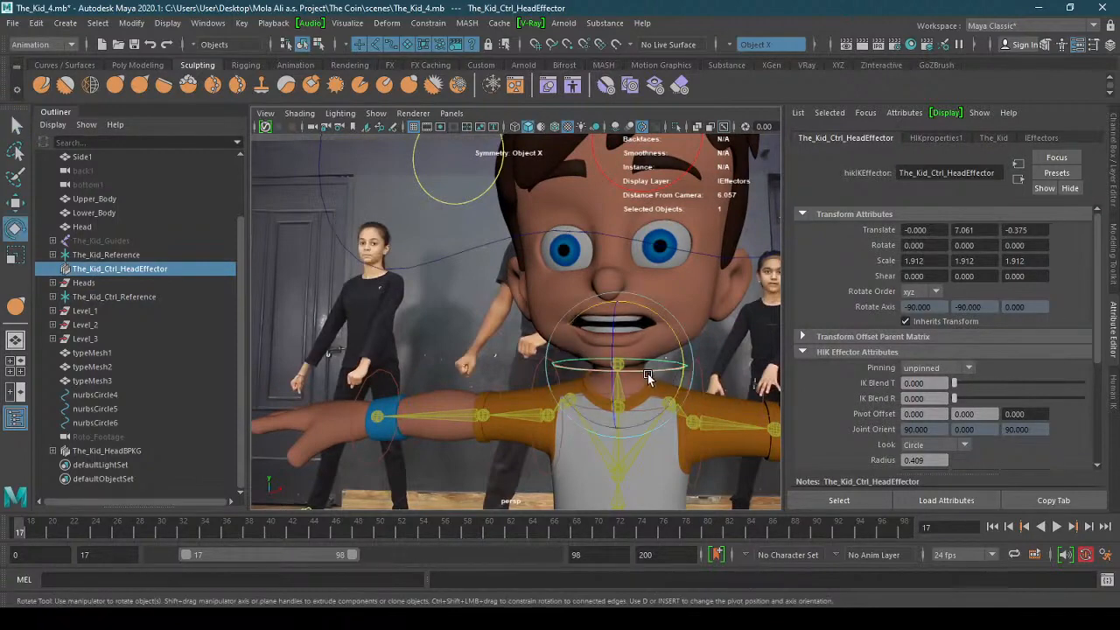
drag(667, 371, 657, 377)
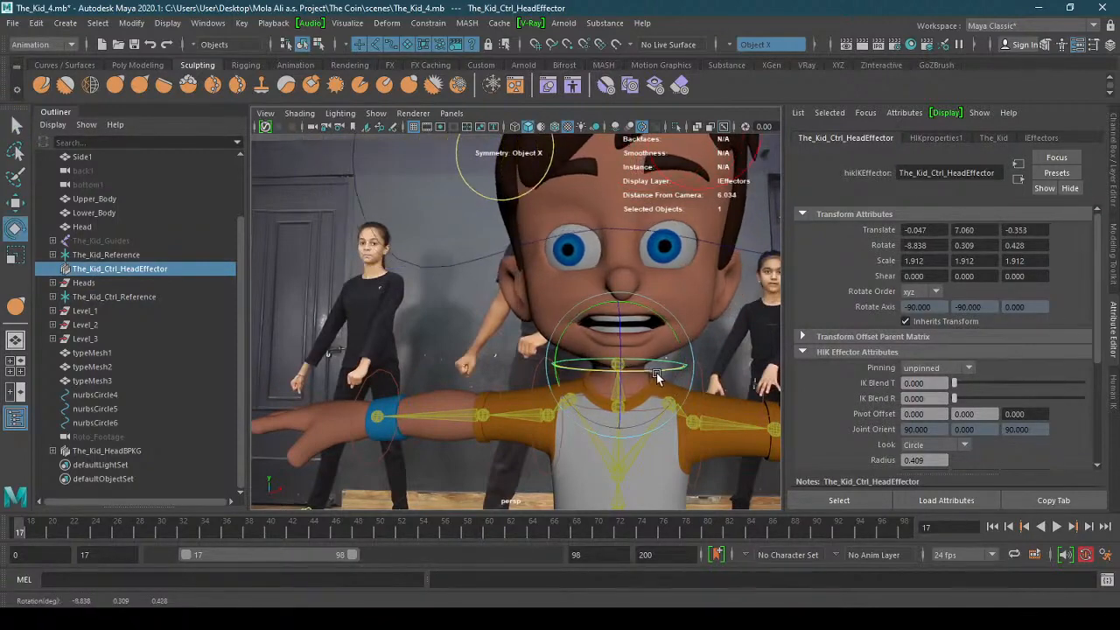
alt+right_drag(659, 377, 592, 362)
drag(604, 306, 602, 299)
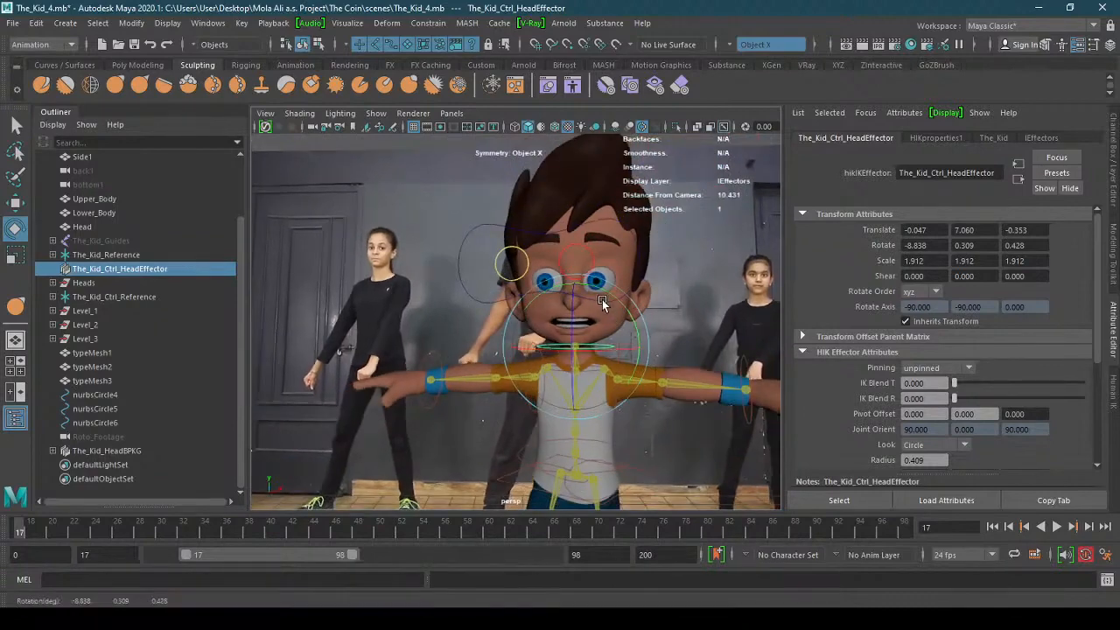
- Move the outer eye control curve nurbsCircle3 sideways to adjust the direction of the kid's gaze
click(641, 264)
key(w)
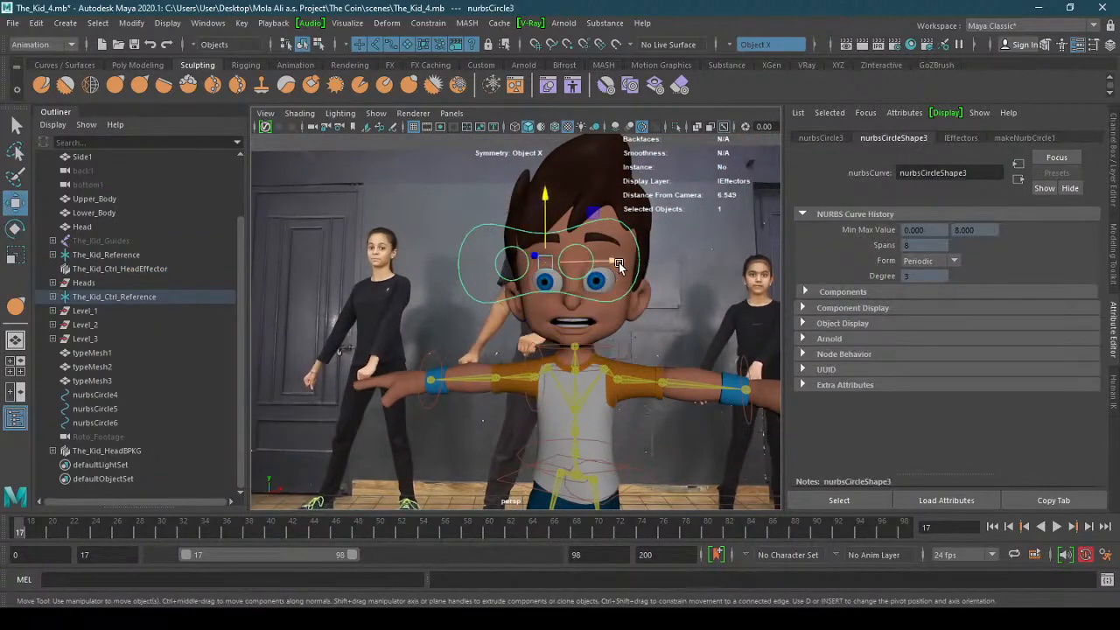
drag(619, 263, 636, 265)
scroll(570, 350, down, 5)
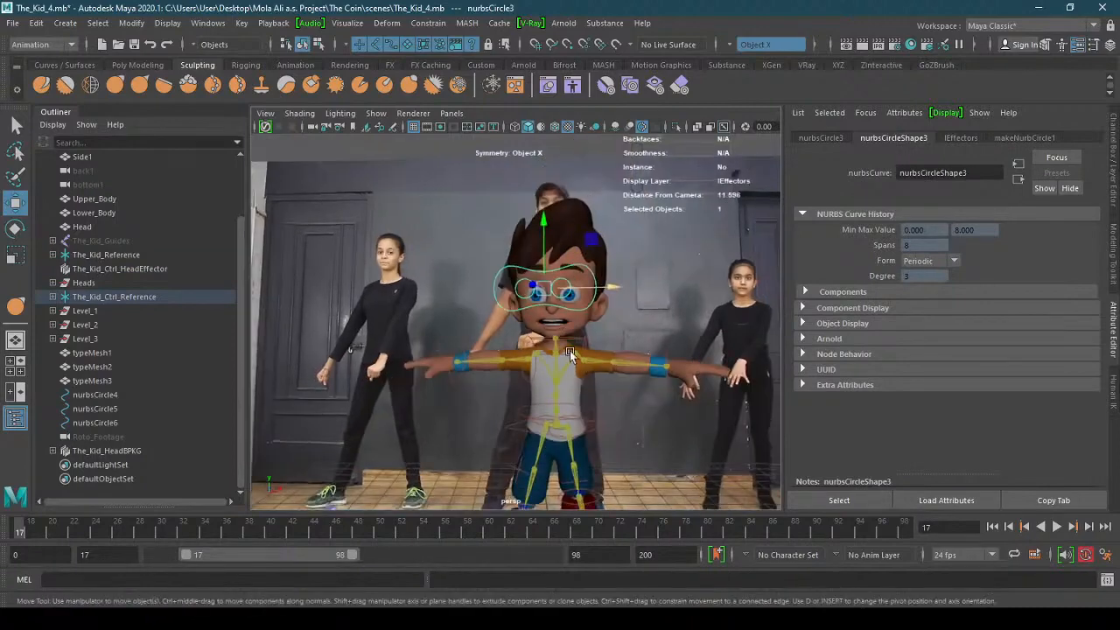
- Lower the kid's left wrist effector beside the hip to about 1.090, 4.099, 0.861 to match the dancer's arm
alt+drag(570, 350, 574, 376)
alt+drag(634, 396, 610, 402)
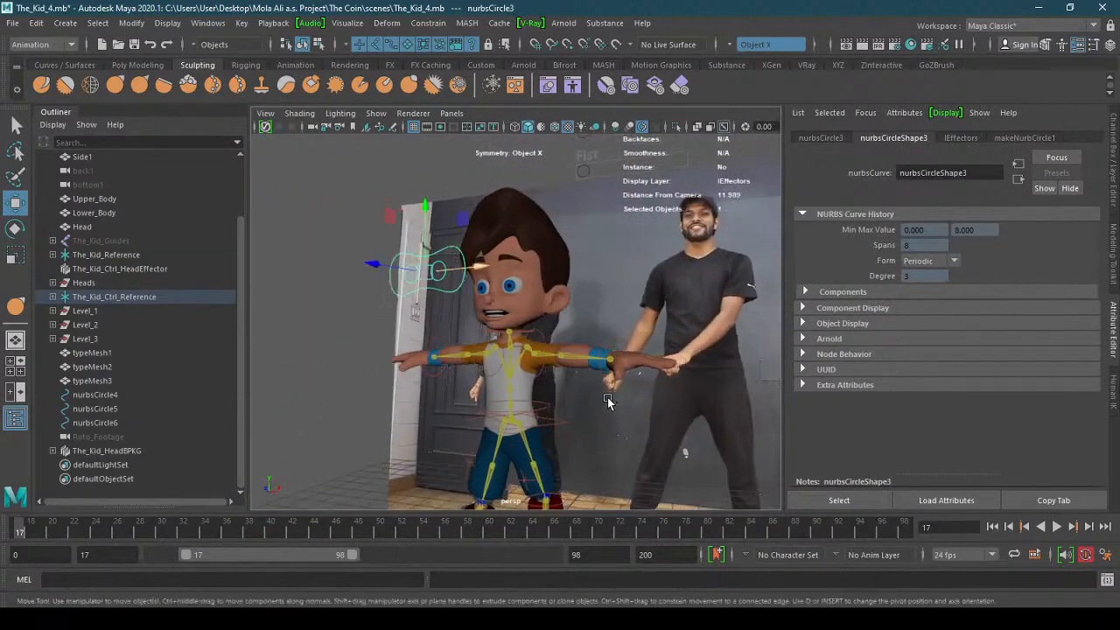
click(607, 364)
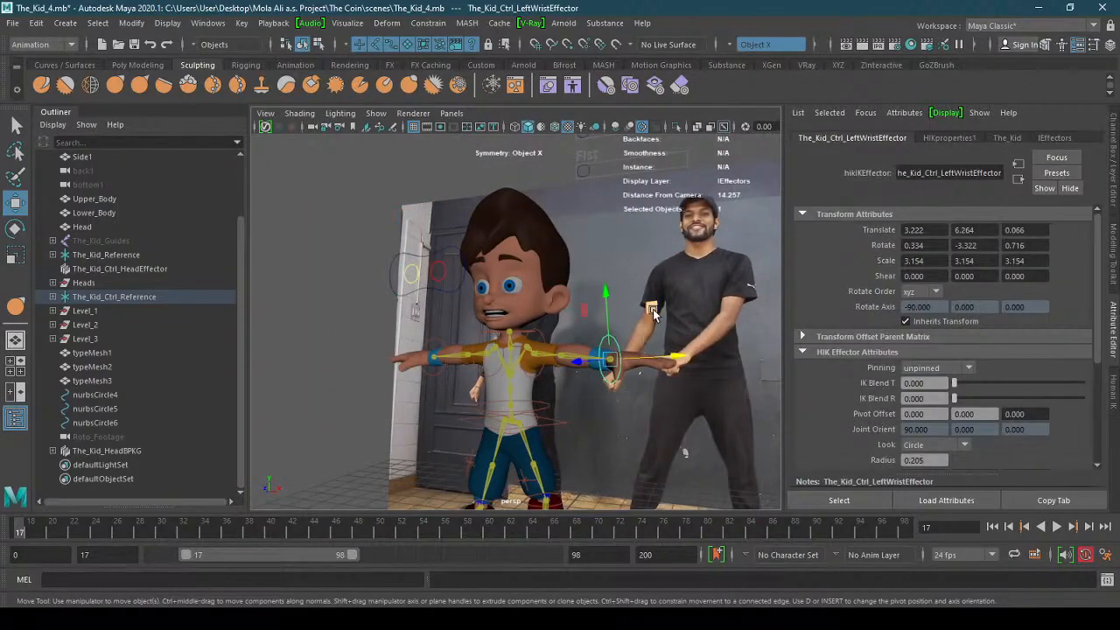
drag(653, 308, 626, 426)
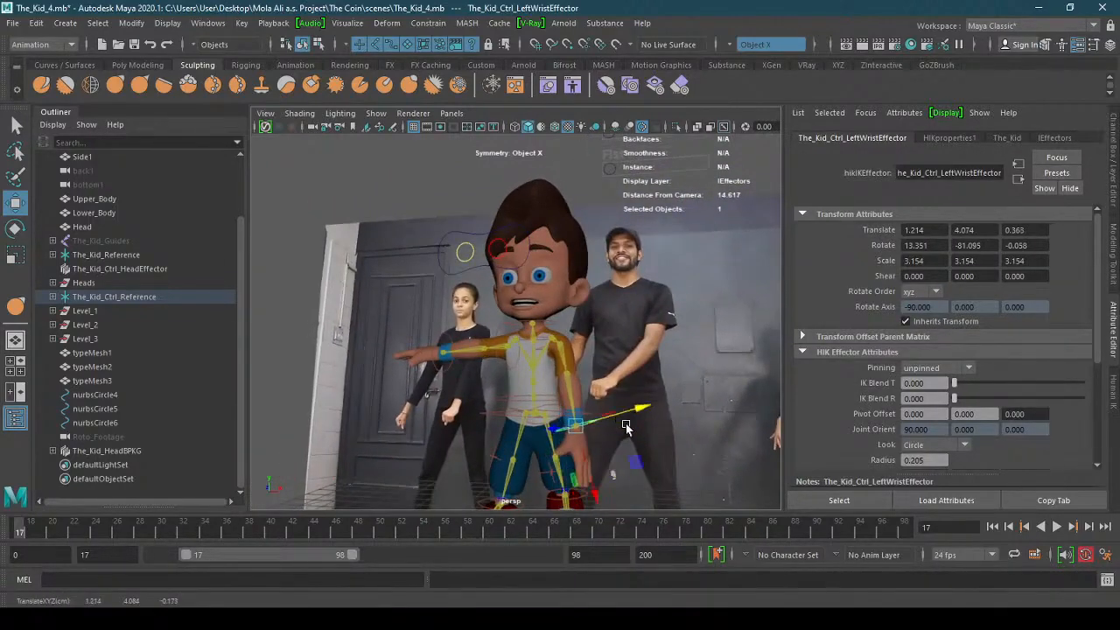
alt+right_drag(634, 435, 587, 428)
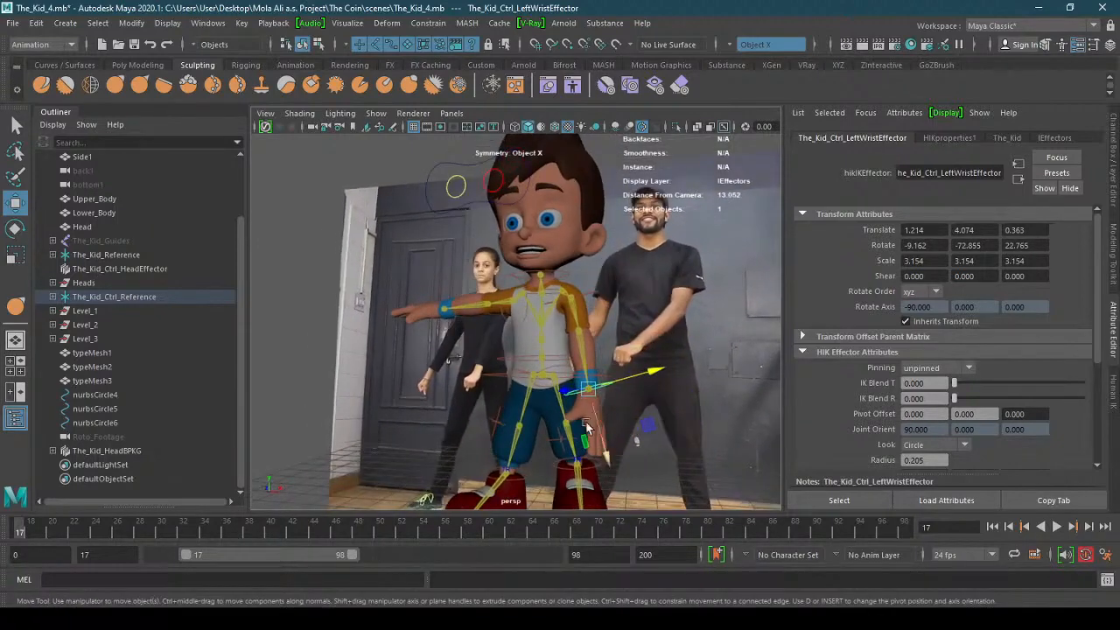
drag(568, 389, 592, 425)
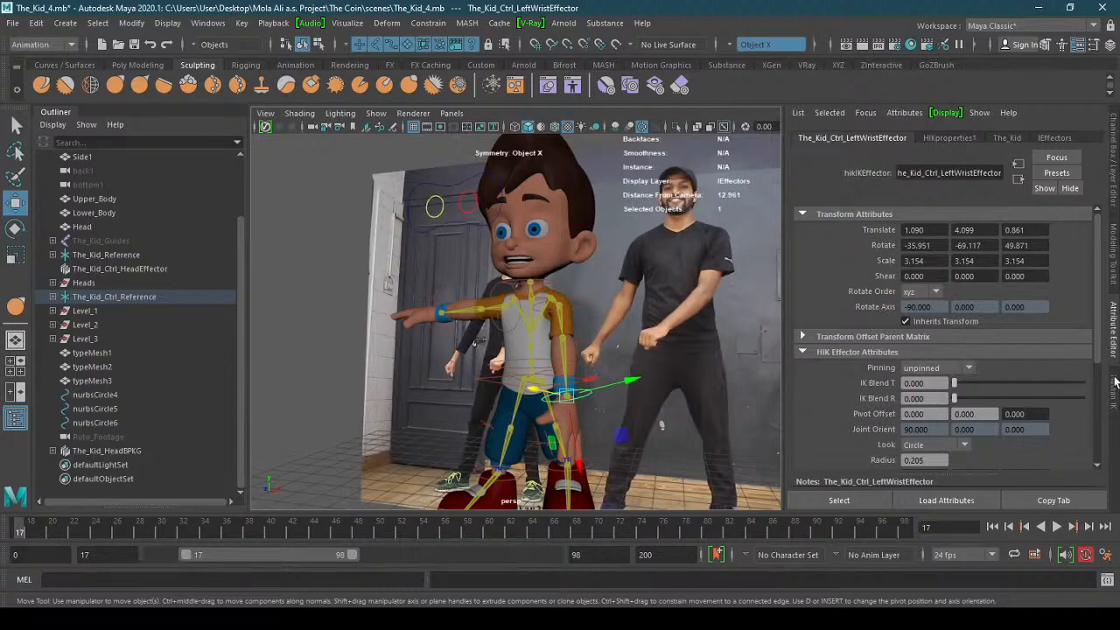
- Show the Finger_Joints layer and set a keyframe on The_Kid_Reference at frame 17
click(1116, 217)
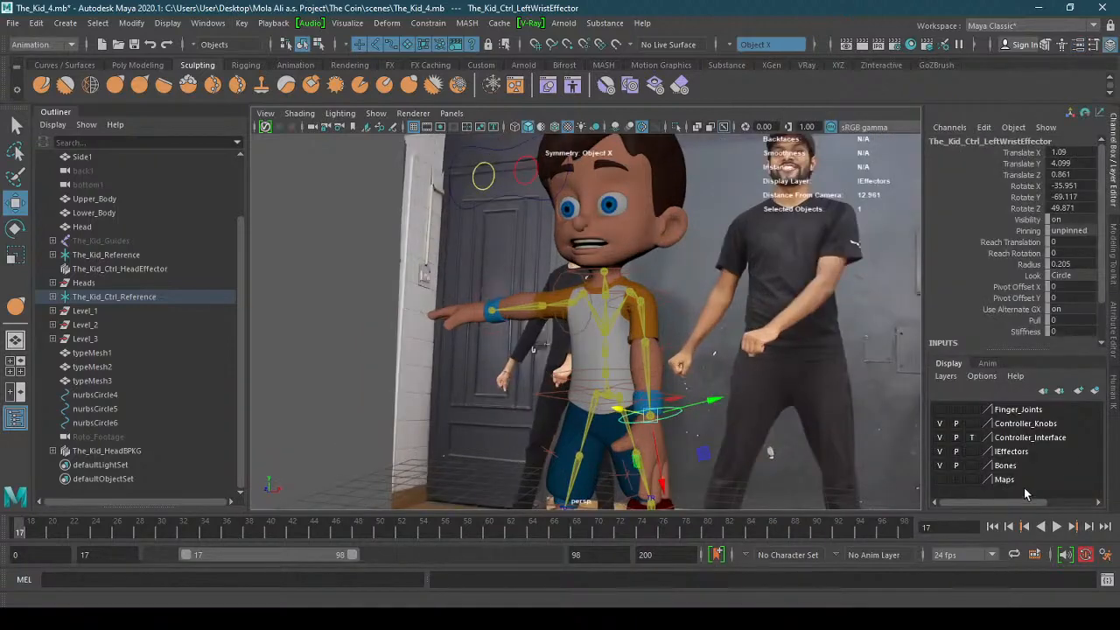
click(939, 409)
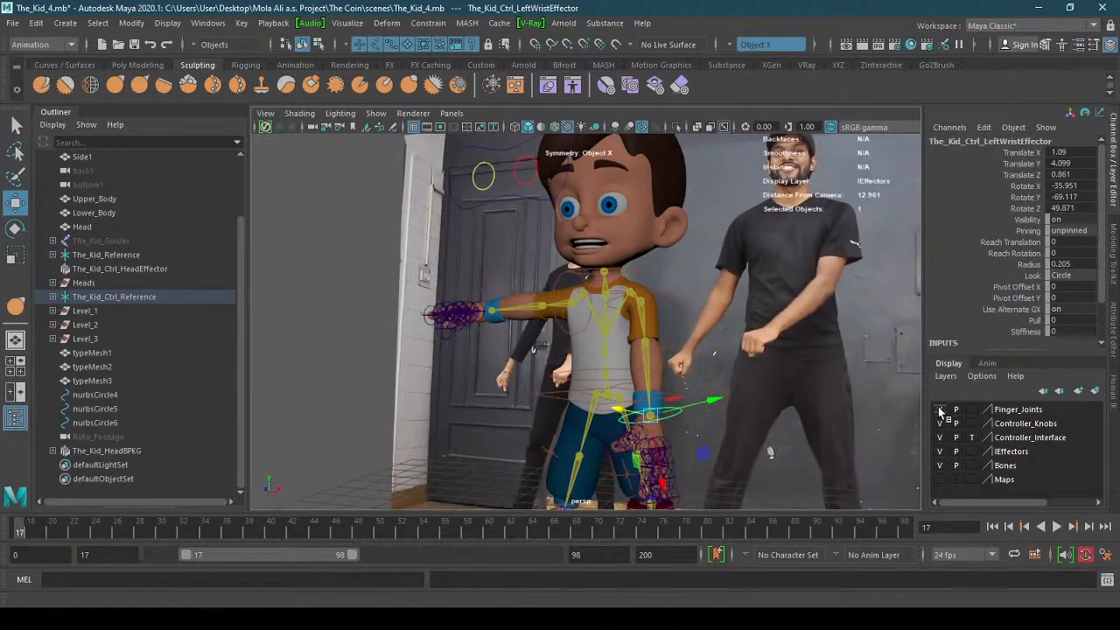
click(1018, 410)
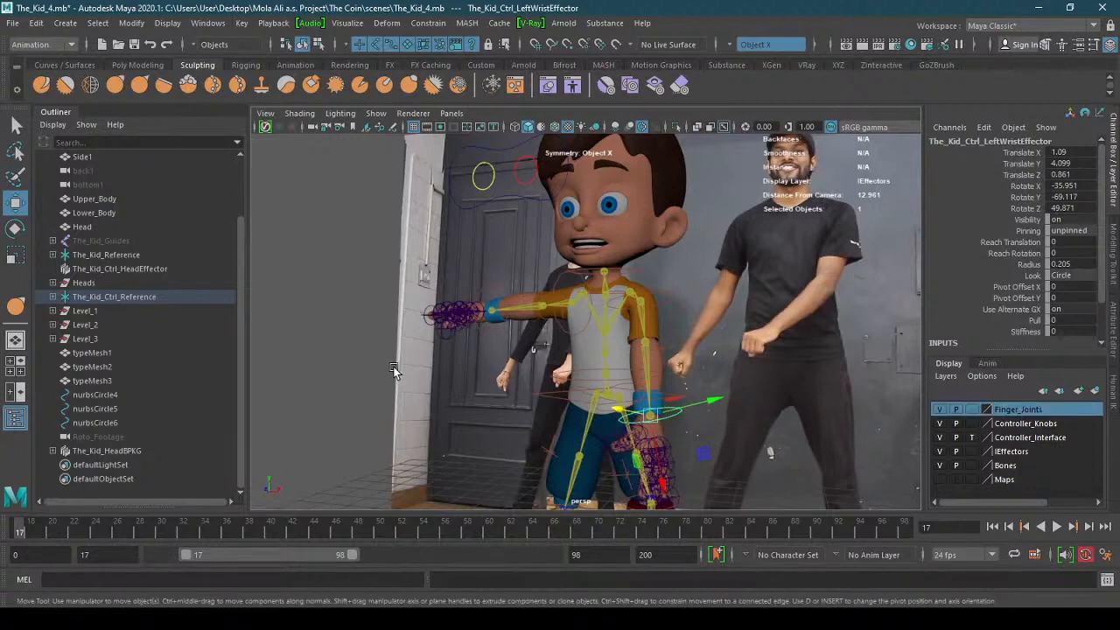
click(125, 256)
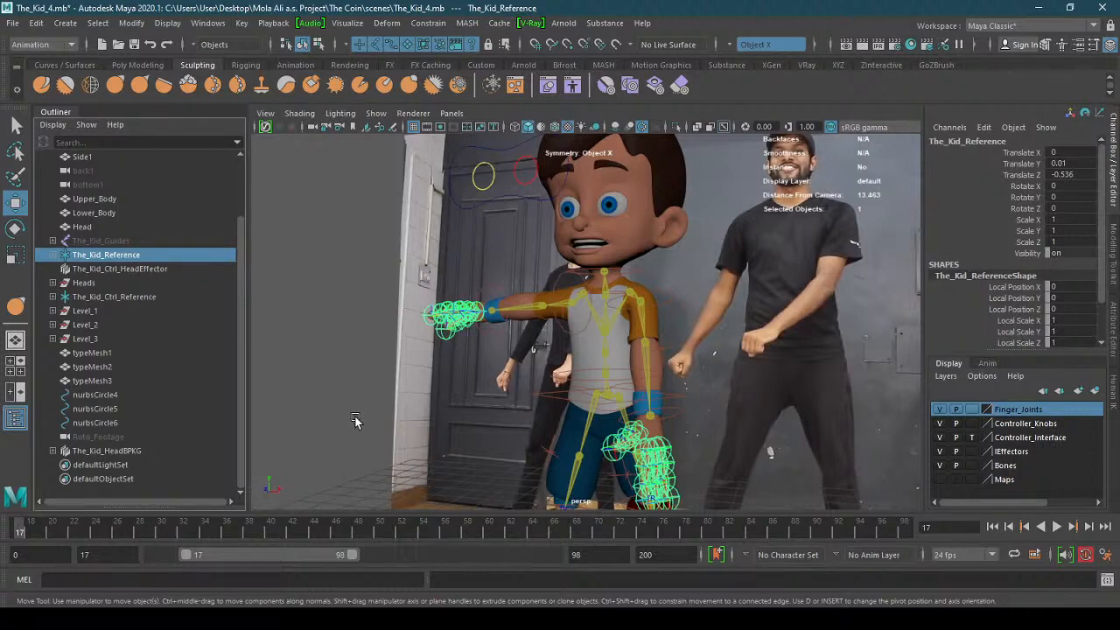
key(s)
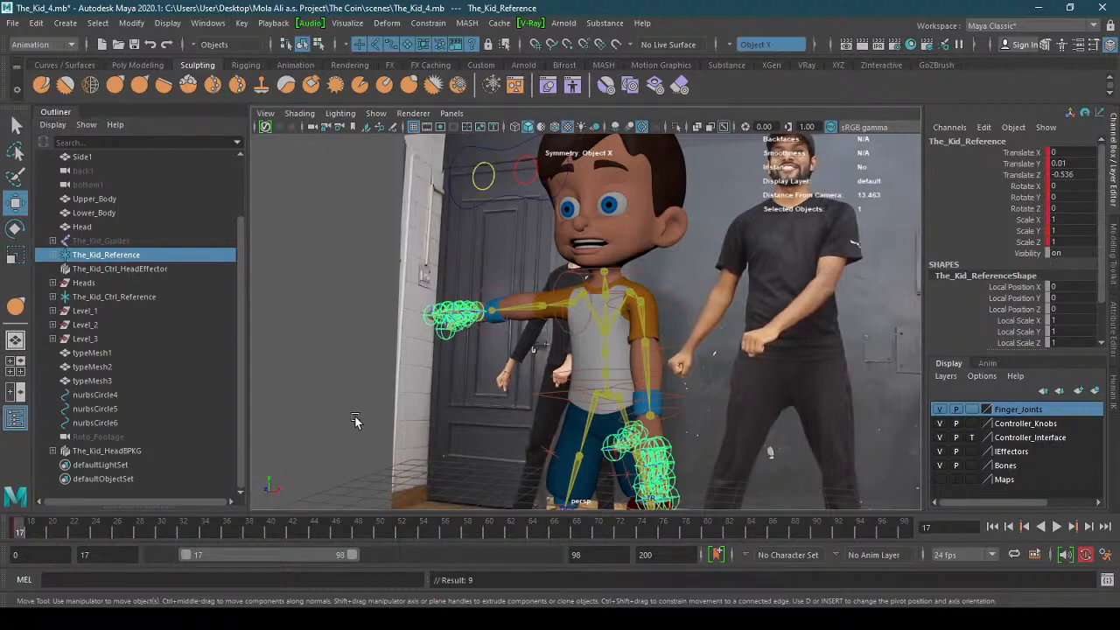
- Hide the Finger_Joints layer and move the kid's left wrist effector in front of the hip to about 0.905, 4.304, 1.47
click(939, 409)
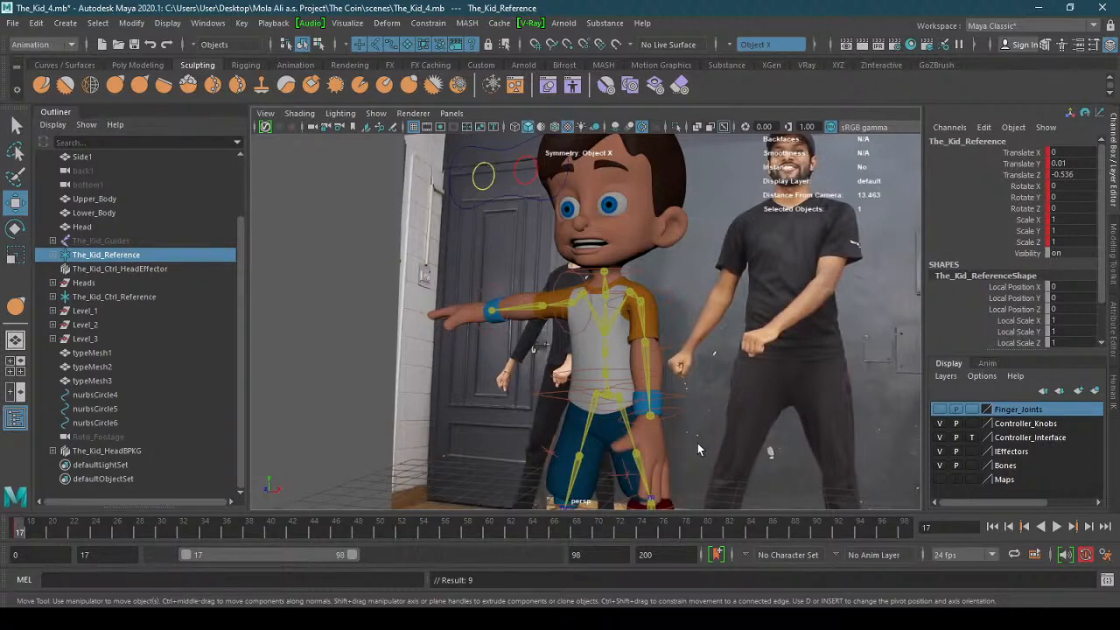
click(677, 409)
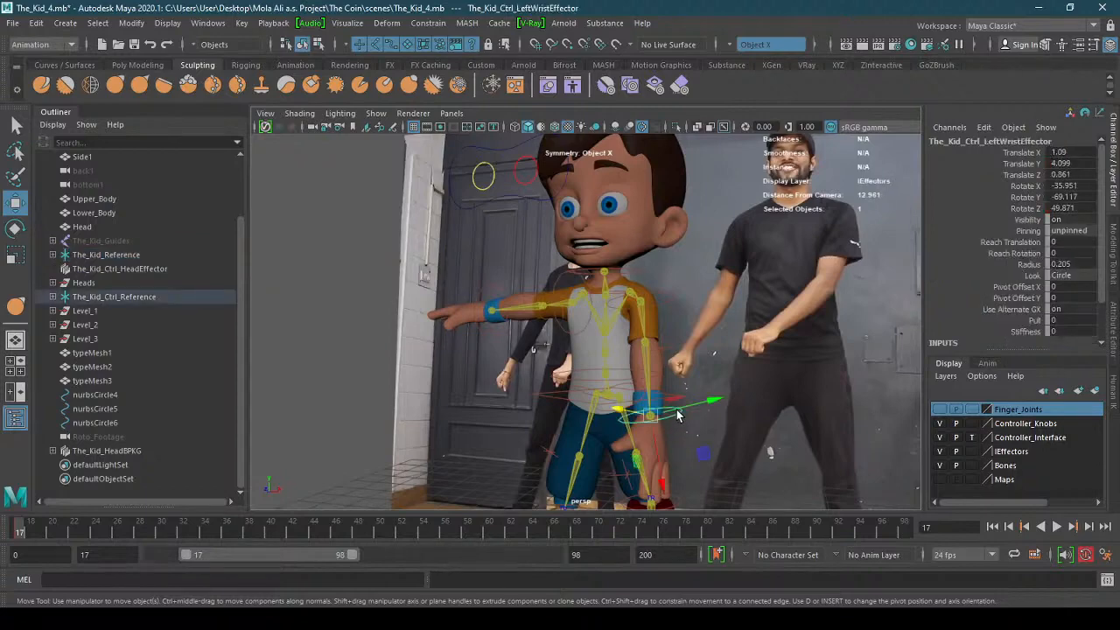
alt+right_drag(746, 412, 705, 421)
drag(618, 405, 601, 420)
key(e)
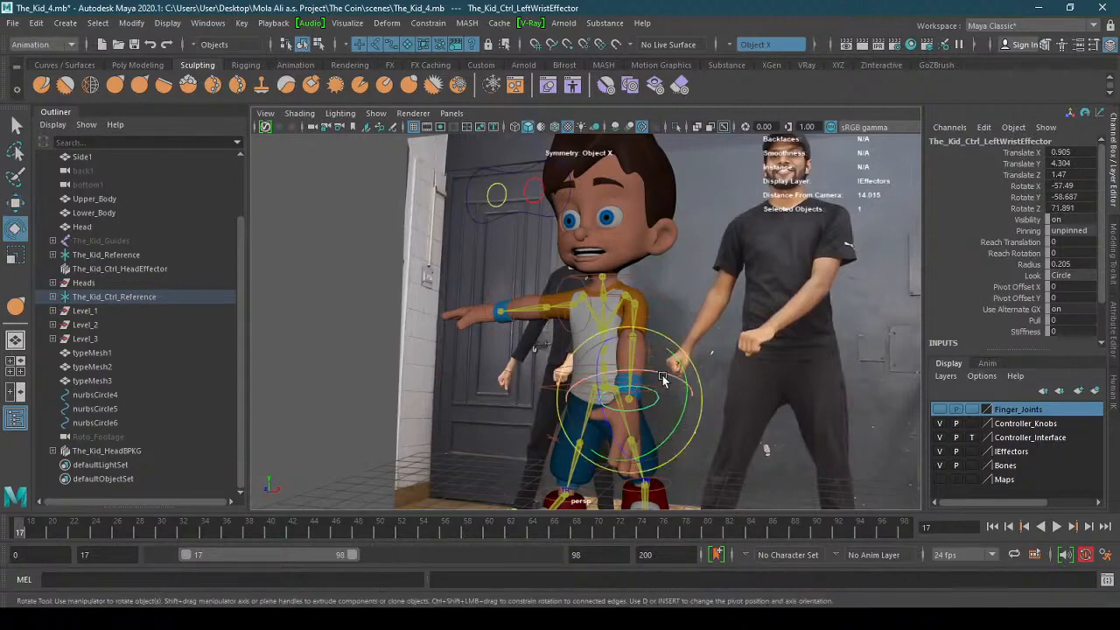
alt+right_drag(744, 385, 695, 382)
alt+middle_drag(695, 382, 673, 447)
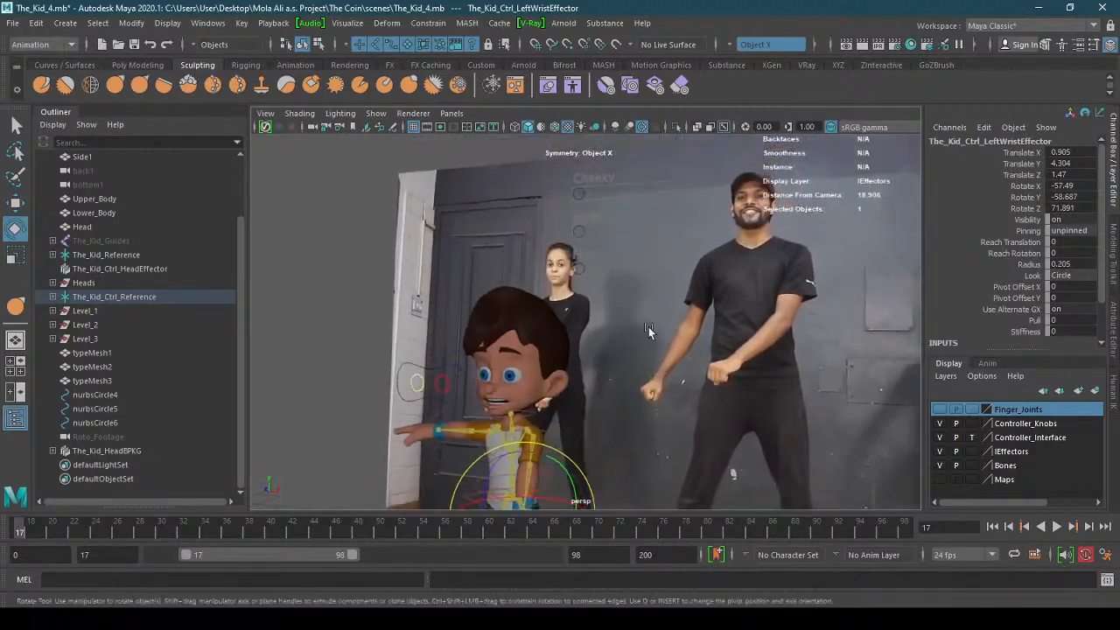
- Slide the Fist control knob nurbsCircle6 along X to about 4.88 to close the kid's hands into fists
click(580, 268)
key(w)
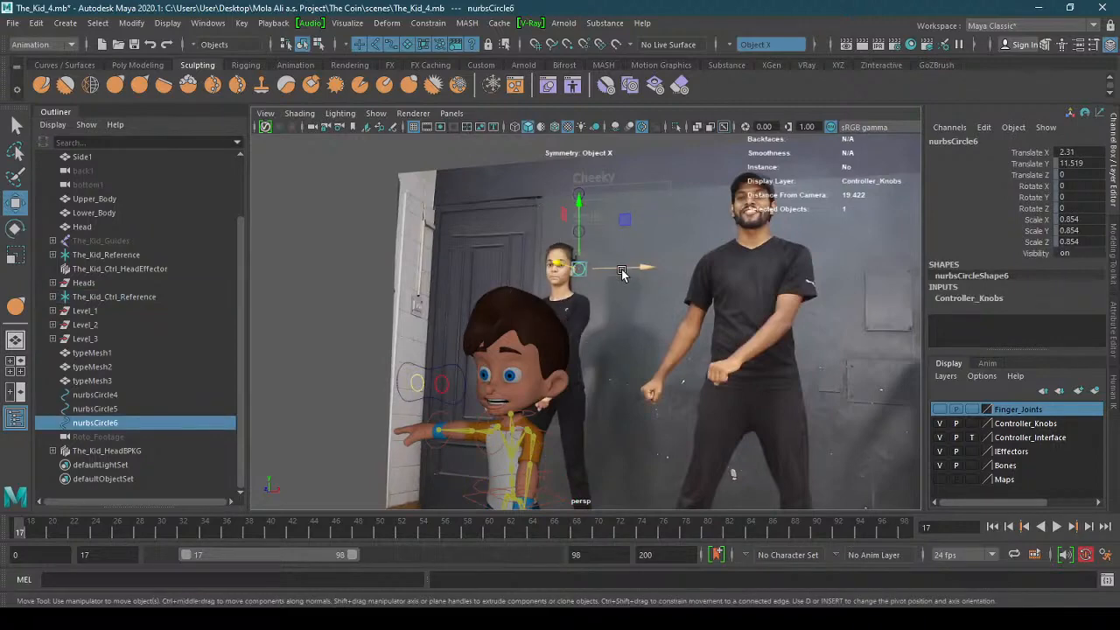
drag(651, 268, 738, 269)
alt+middle_drag(685, 376, 737, 229)
alt+right_drag(737, 229, 597, 425)
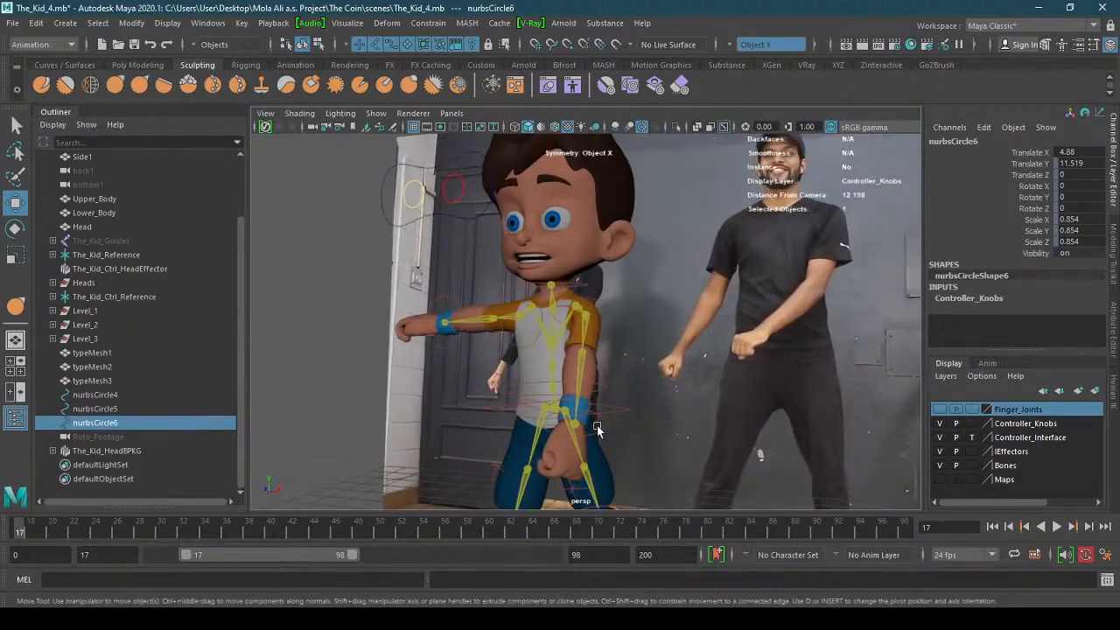
- Move the kid's left wrist effector to about 0.701, 4.274, 1.417 and rotate it to about -6.4, -61.1, 93.6 degrees
click(606, 427)
drag(595, 417, 623, 440)
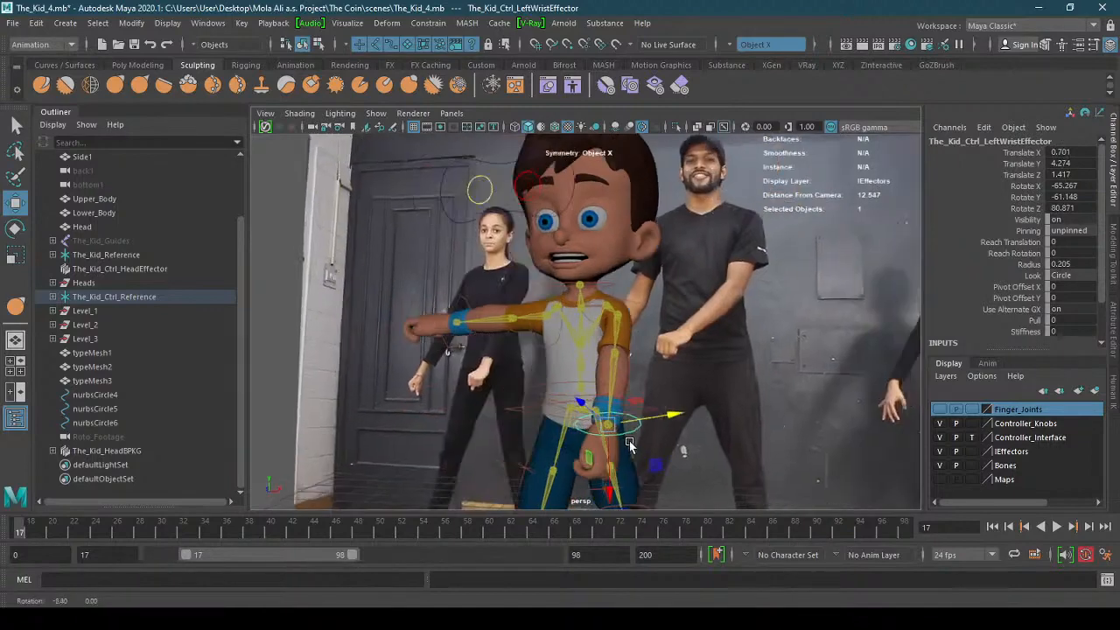
alt+drag(629, 441, 584, 433)
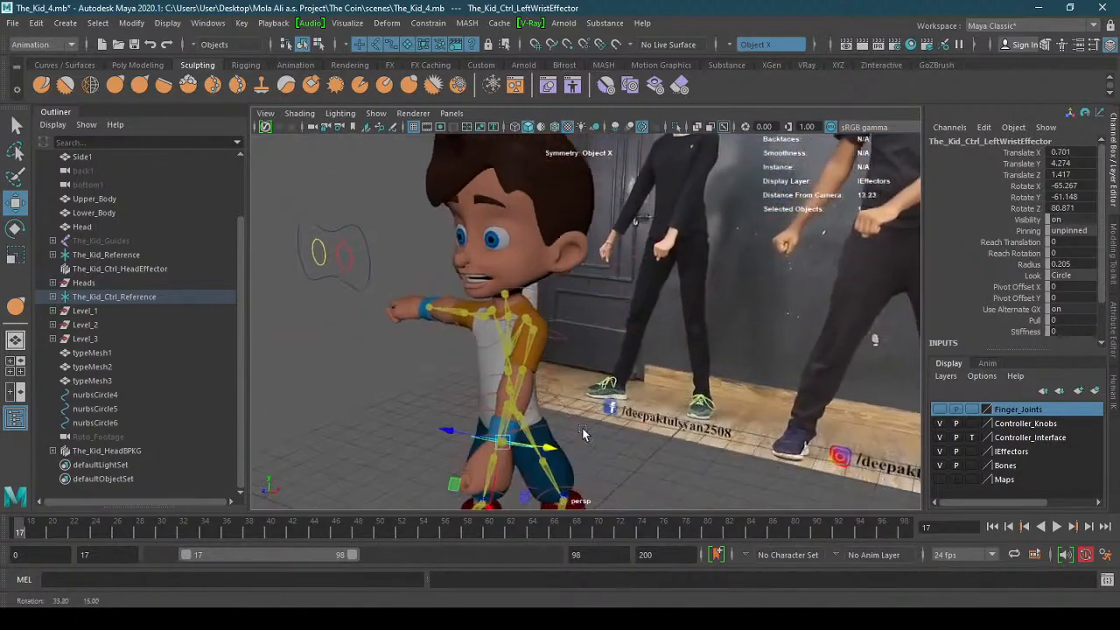
alt+middle_drag(585, 432, 607, 392)
alt+right_drag(607, 392, 682, 396)
alt+middle_drag(607, 418, 690, 375)
alt+drag(690, 375, 690, 371)
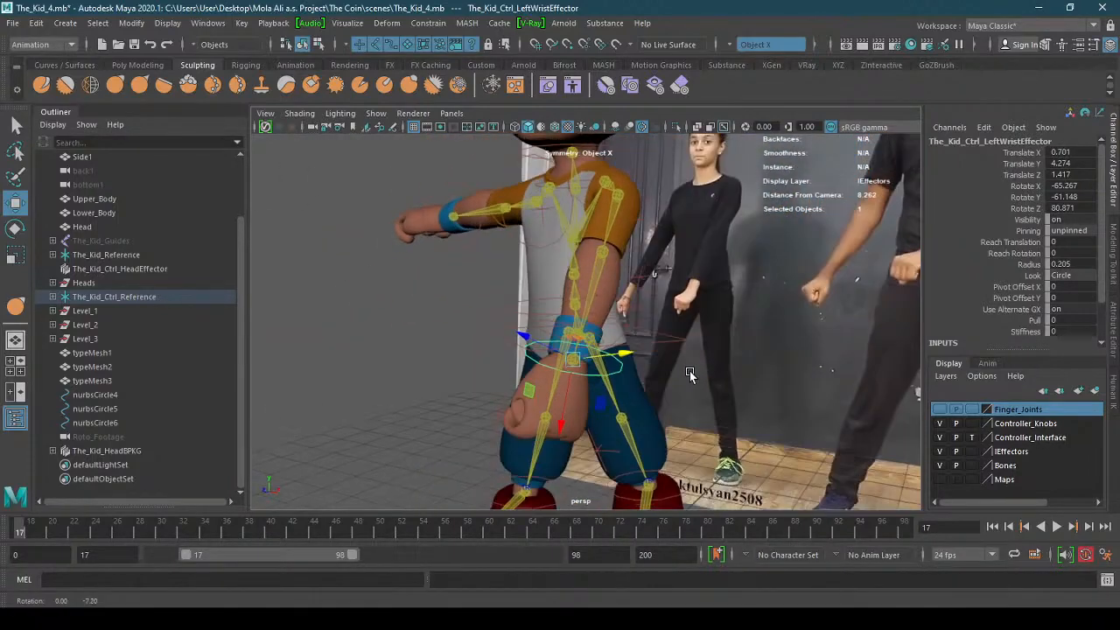
key(e)
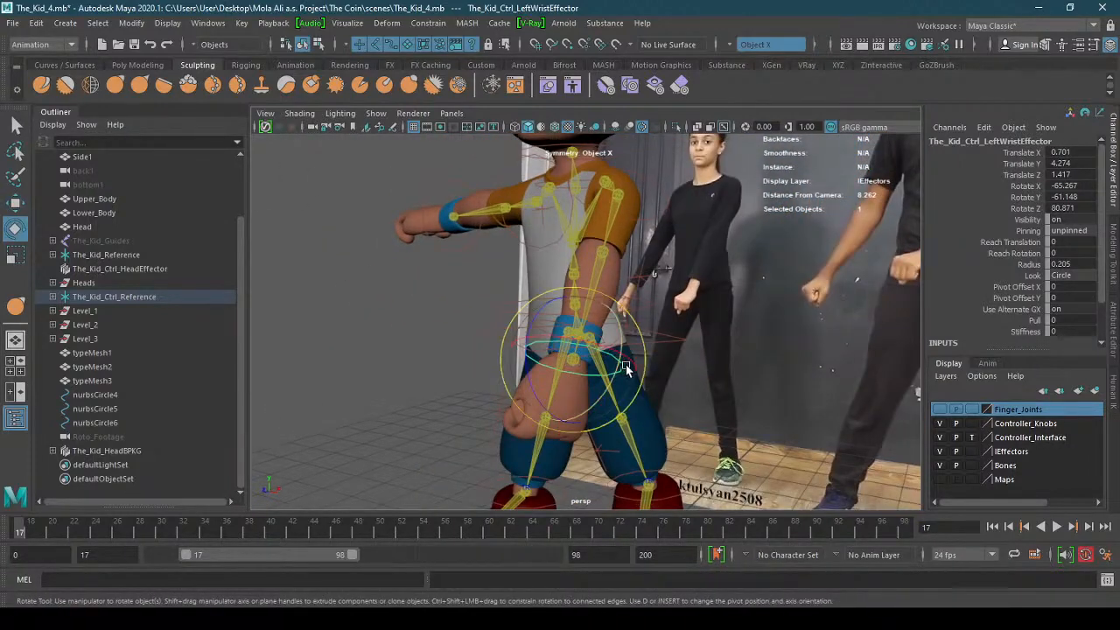
drag(617, 360, 593, 378)
key(w)
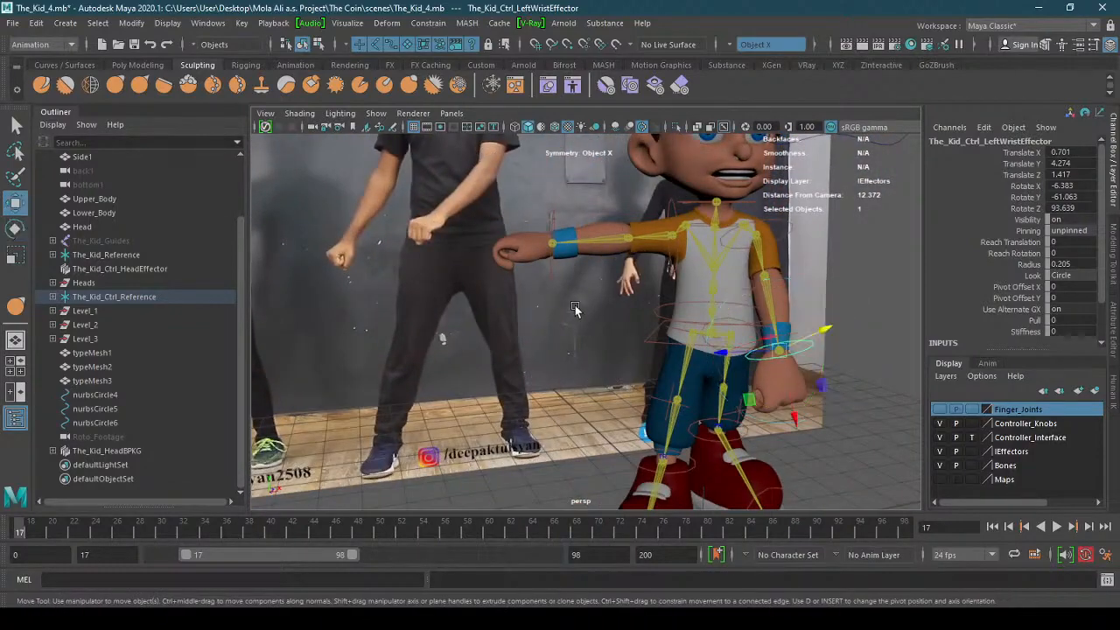
- Lower the kid's right wrist effector beside the hip to about -1.798, 4.351, 0.672, rotated about -5.6, 41.1, 80.7 degrees
click(553, 268)
drag(549, 198, 684, 360)
key(e)
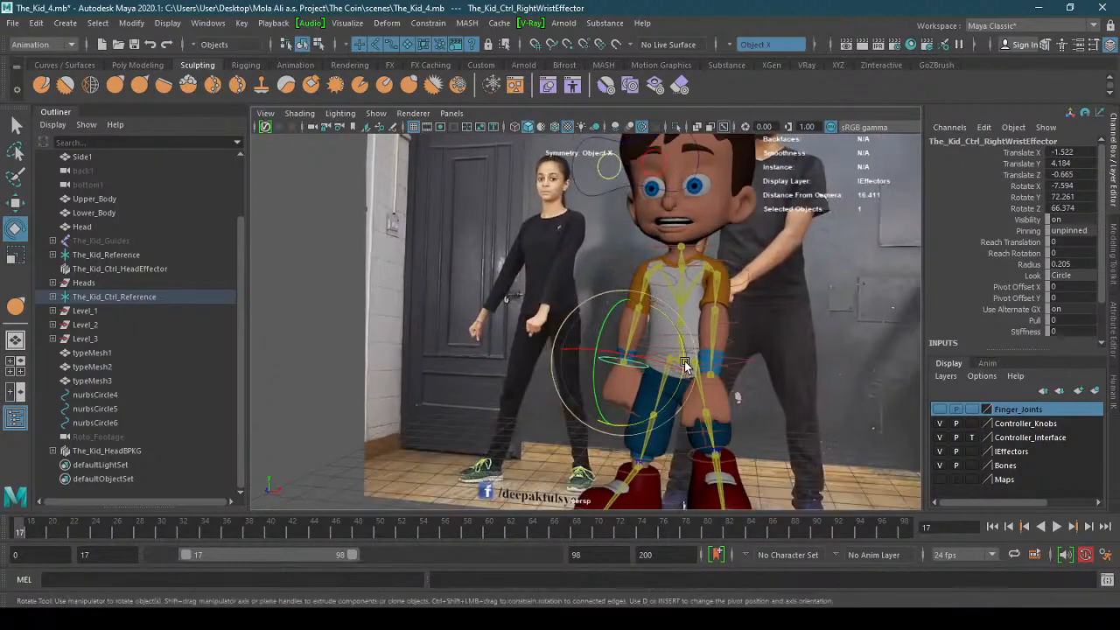
key(w)
alt+drag(622, 397, 602, 398)
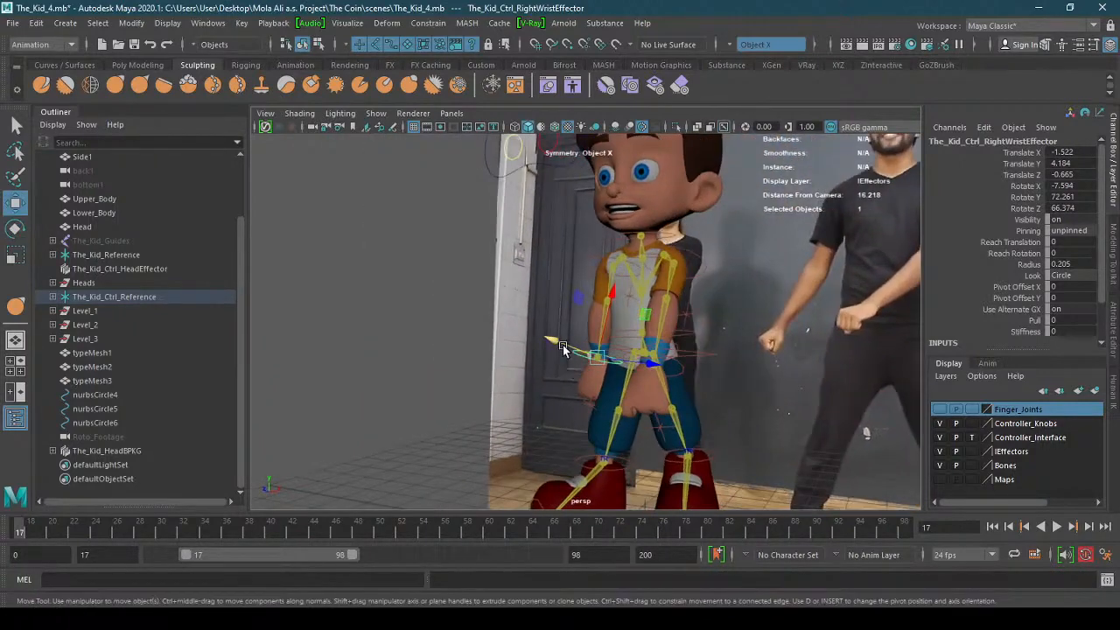
drag(561, 344, 525, 350)
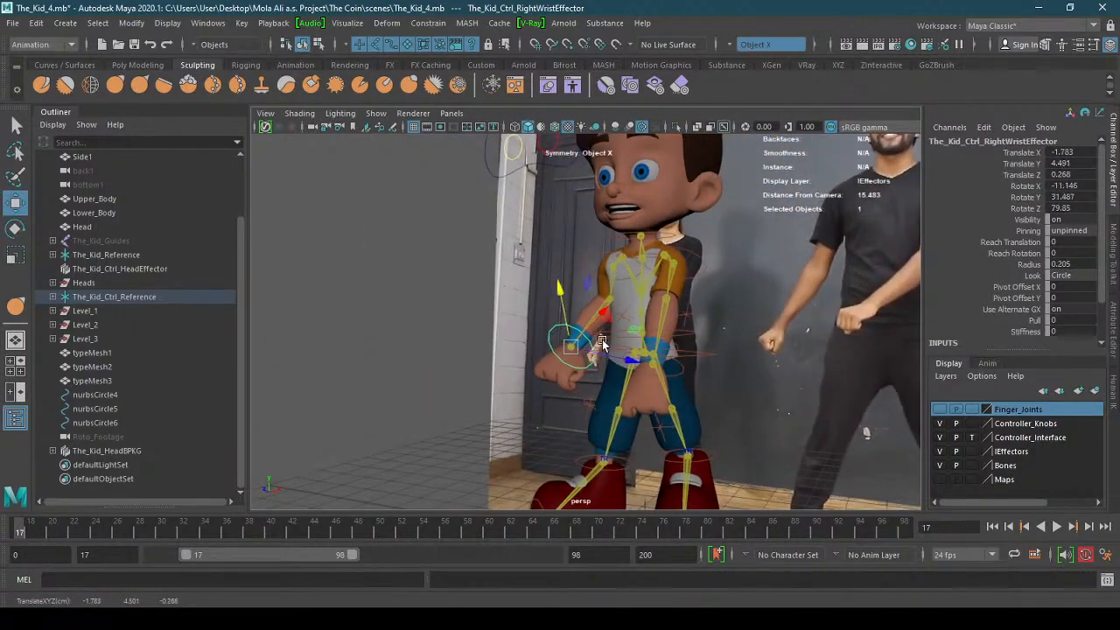
drag(593, 322, 616, 371)
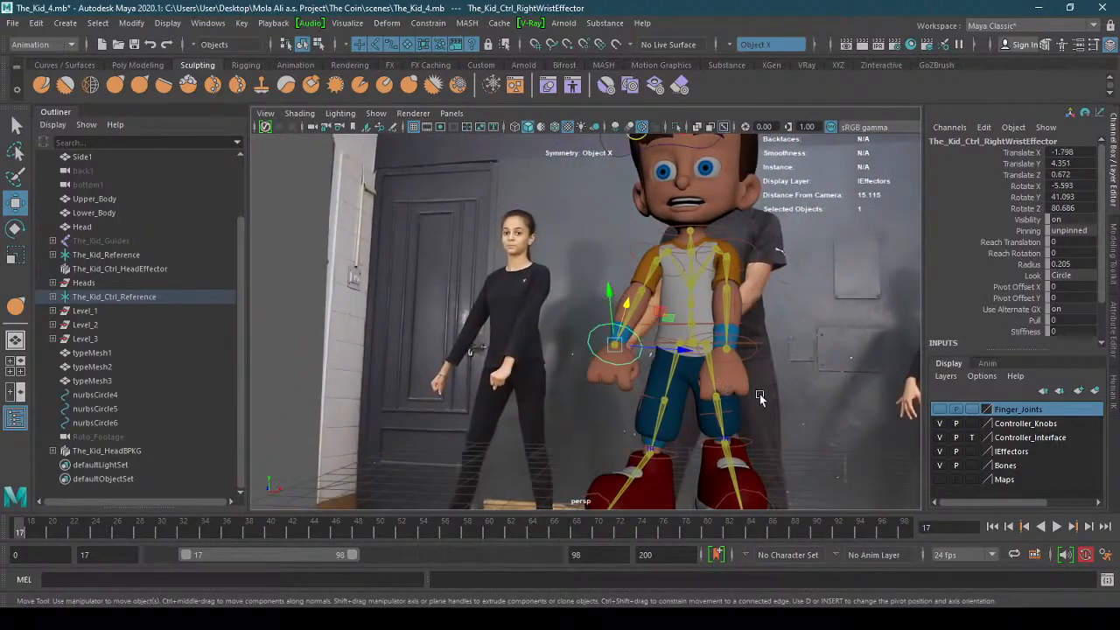
alt+drag(760, 393, 682, 282)
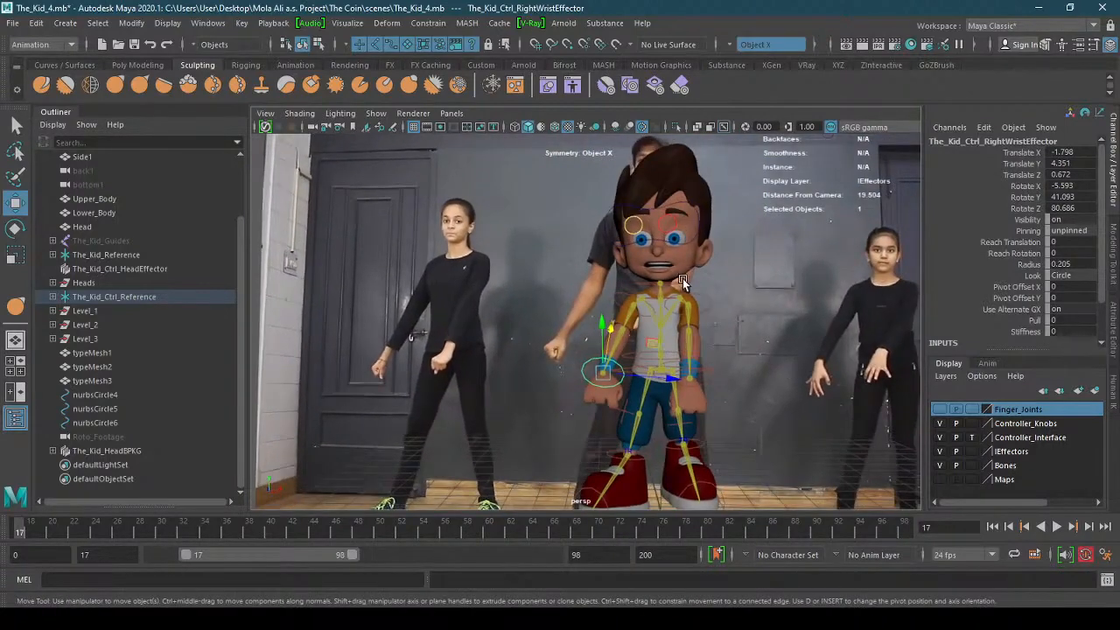
- Rotate the kid's head effector to about -2.1, 0.5, 4.6 degrees
click(680, 281)
key(e)
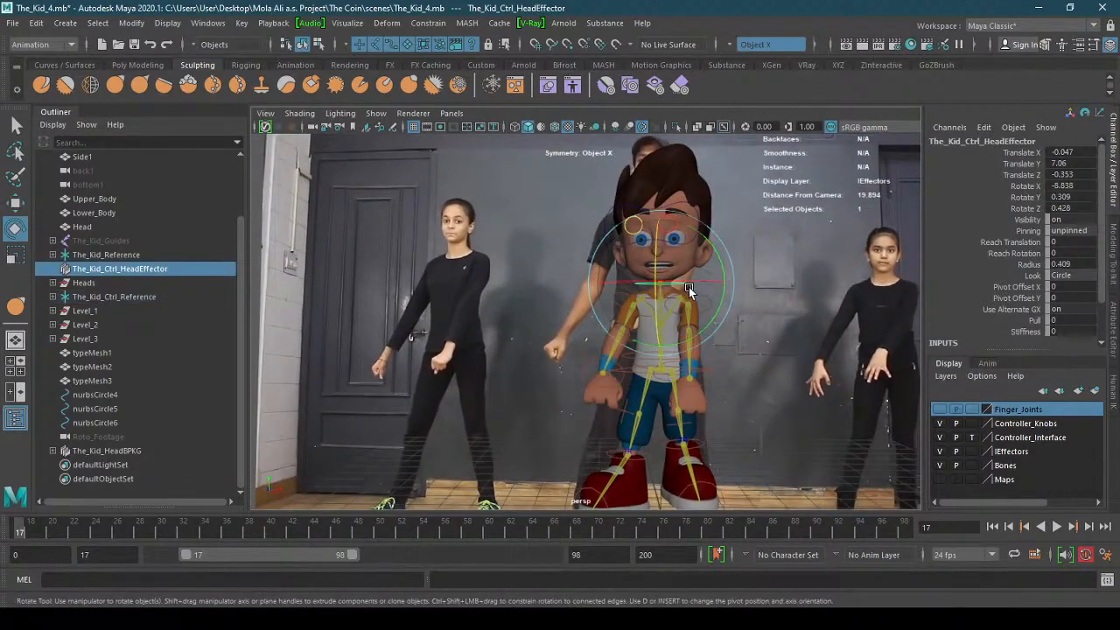
drag(694, 283, 665, 272)
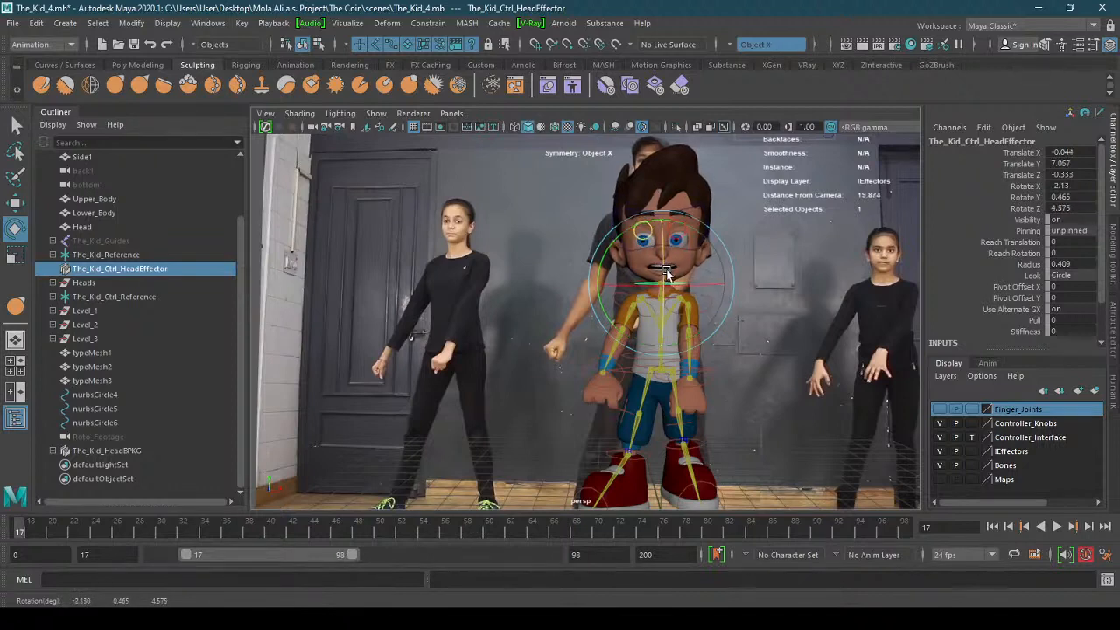
- Move the outer eye control curve nurbsCircle3 to about 0.453, 1.602, 4.016 to redirect the kid's gaze
key(w)
click(691, 253)
drag(704, 232, 671, 205)
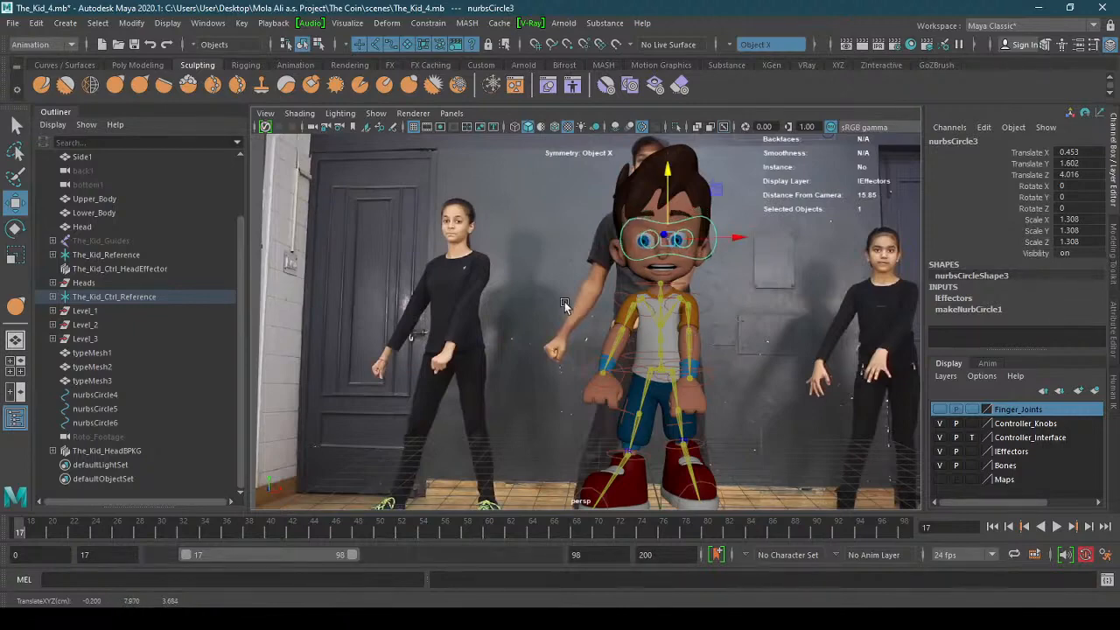
- Set keyframes on both of the kid's eyeballs and on the hair at frame 17
alt+right_drag(565, 302, 643, 299)
alt+drag(643, 298, 681, 321)
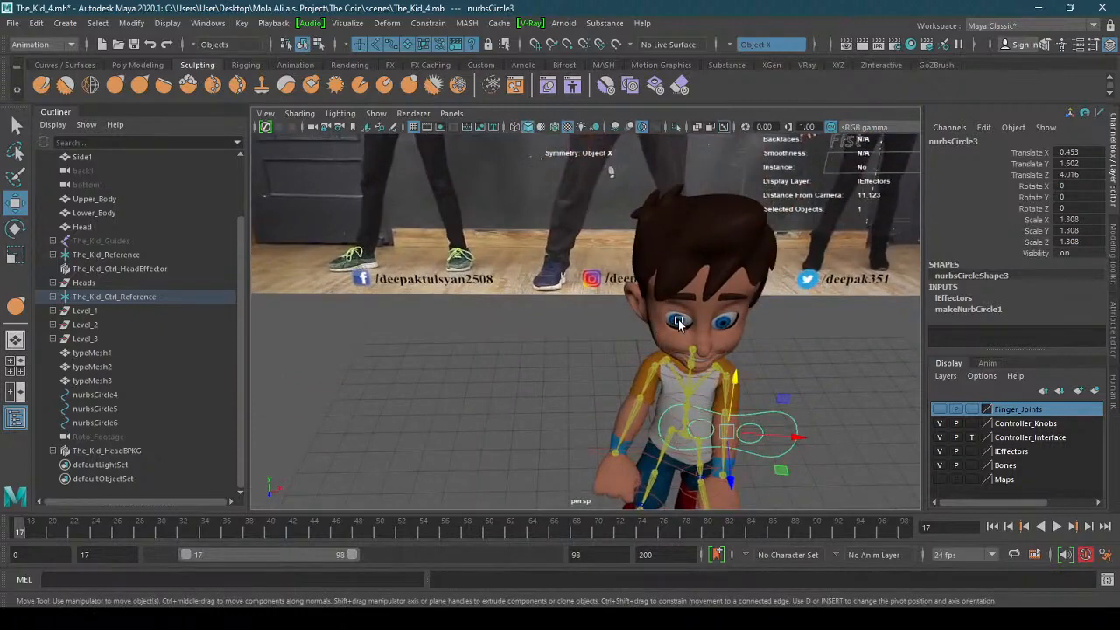
click(679, 322)
shift+click(727, 322)
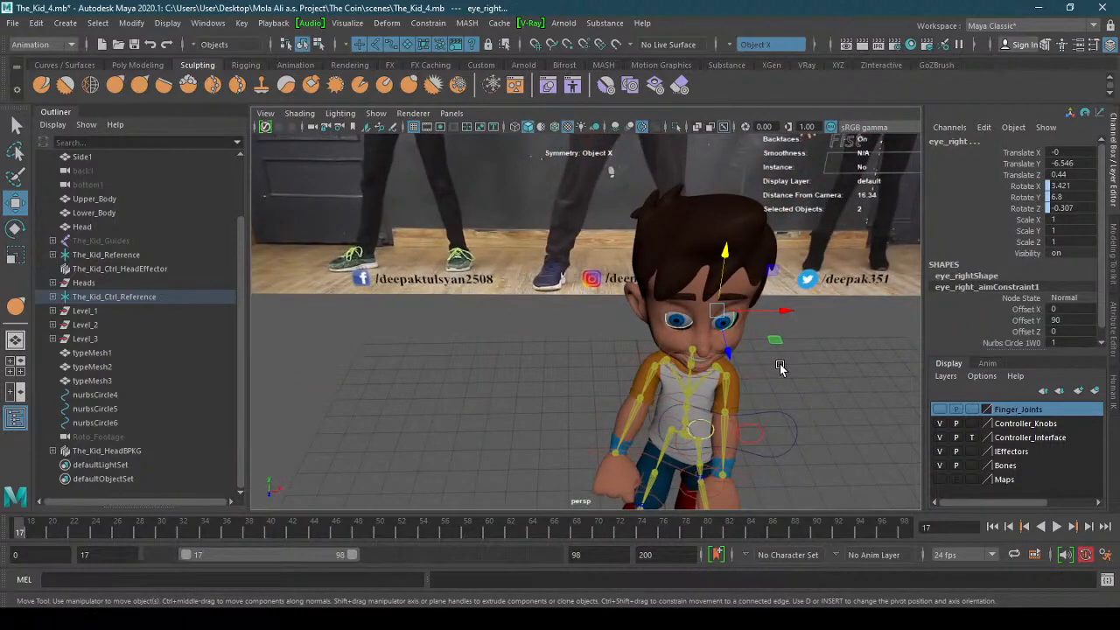
key(s)
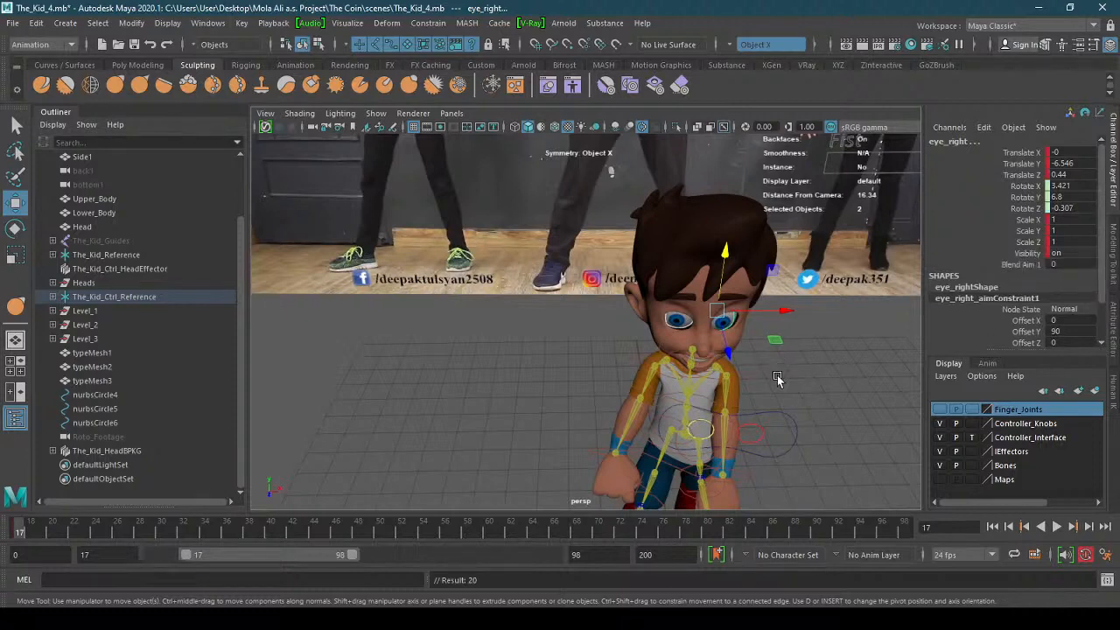
click(694, 244)
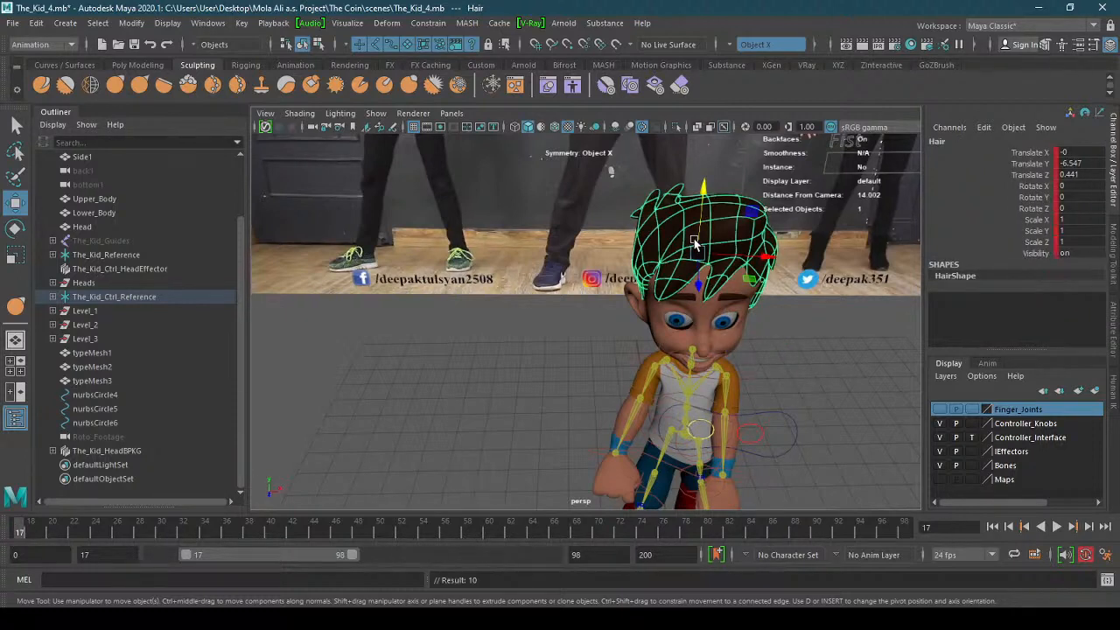
- Select all of the kid's body control effectors together with the eye controls and keyframe them at frame 17
alt+right_drag(772, 302, 517, 342)
alt+drag(471, 246, 504, 255)
drag(831, 476, 768, 419)
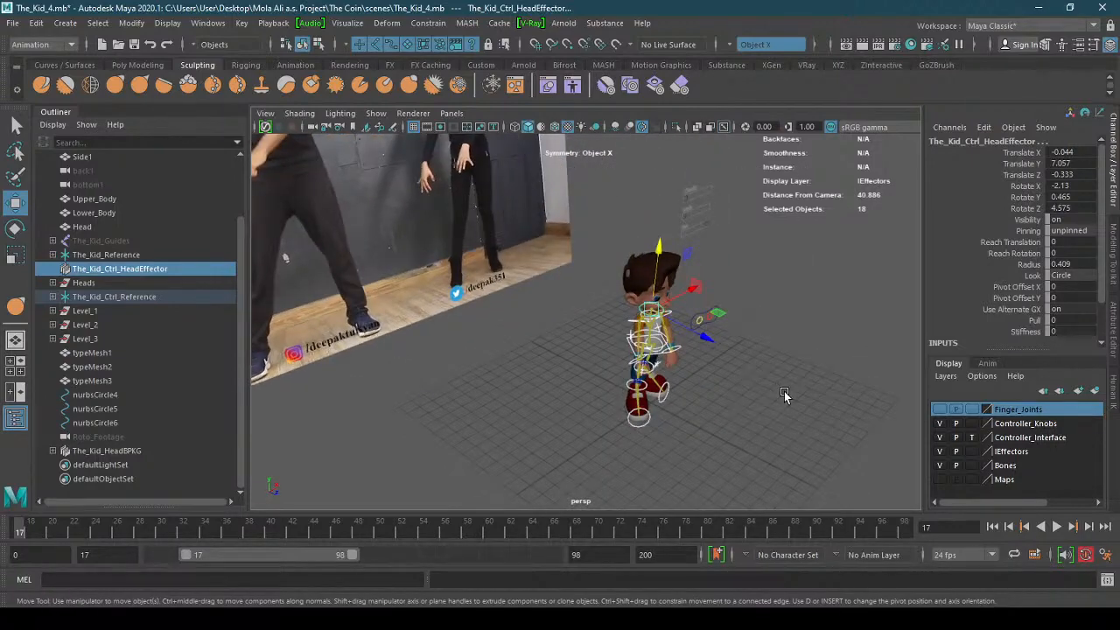
alt+drag(784, 396, 693, 421)
alt+right_drag(693, 422, 791, 410)
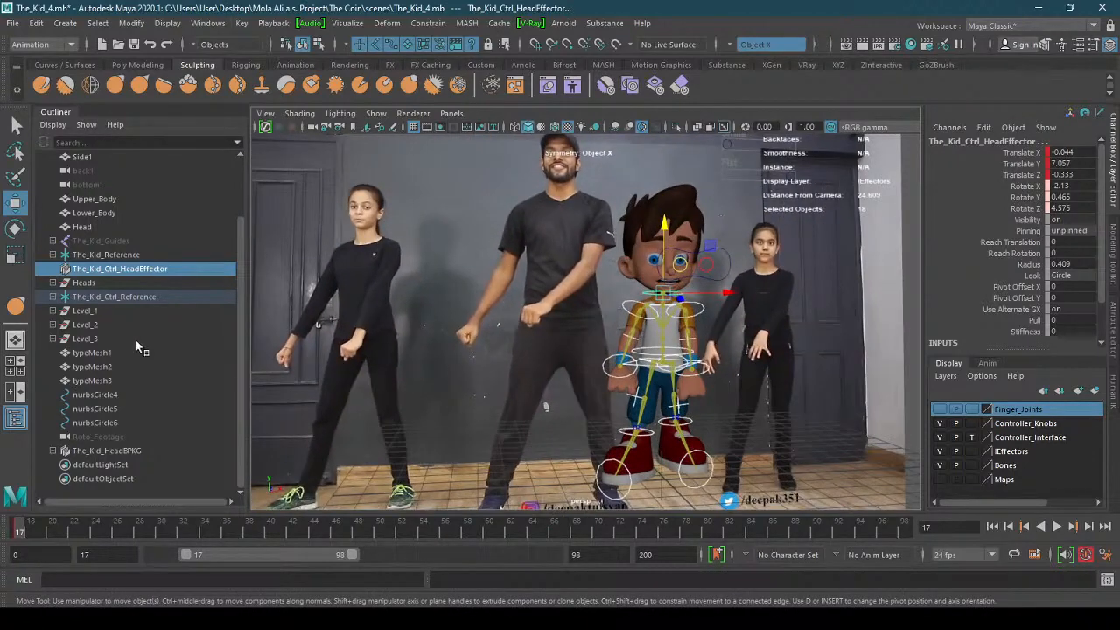
- Select everything from The_Kid_Guides through nurbsCircle6, set a keyframe at frame 17, and clear the selection
click(131, 240)
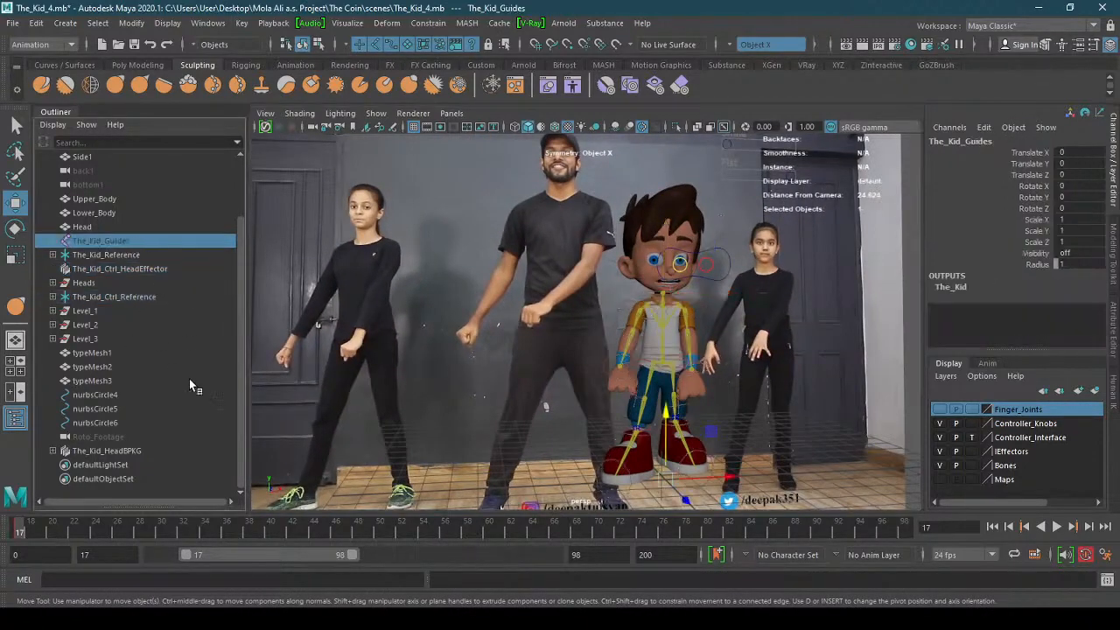
shift+click(154, 424)
scroll(429, 382, down, 3)
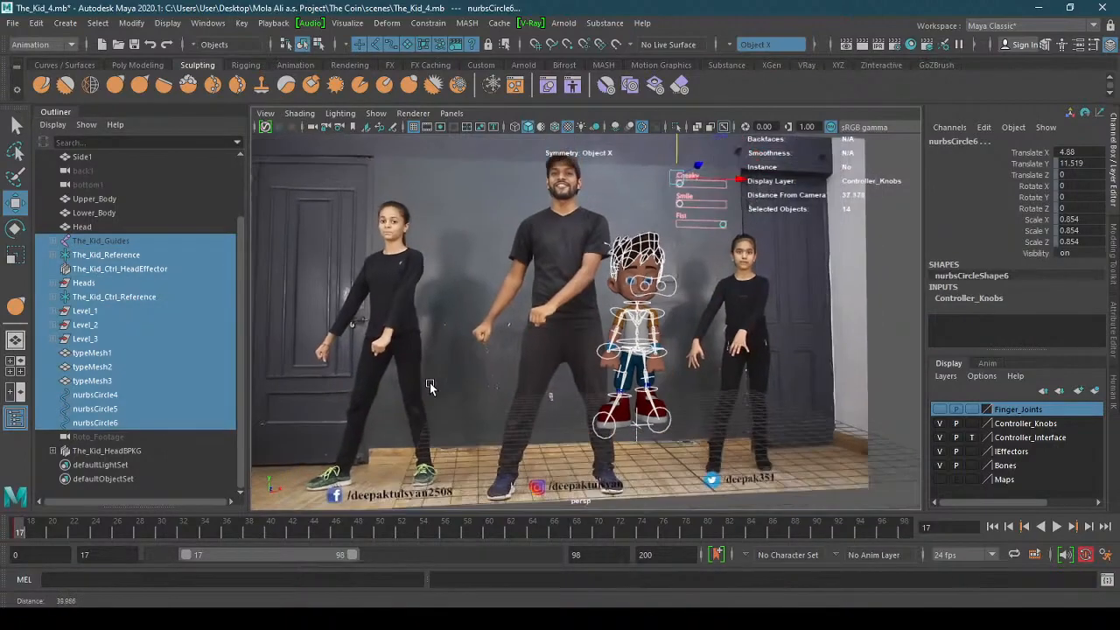
alt+drag(430, 383, 470, 392)
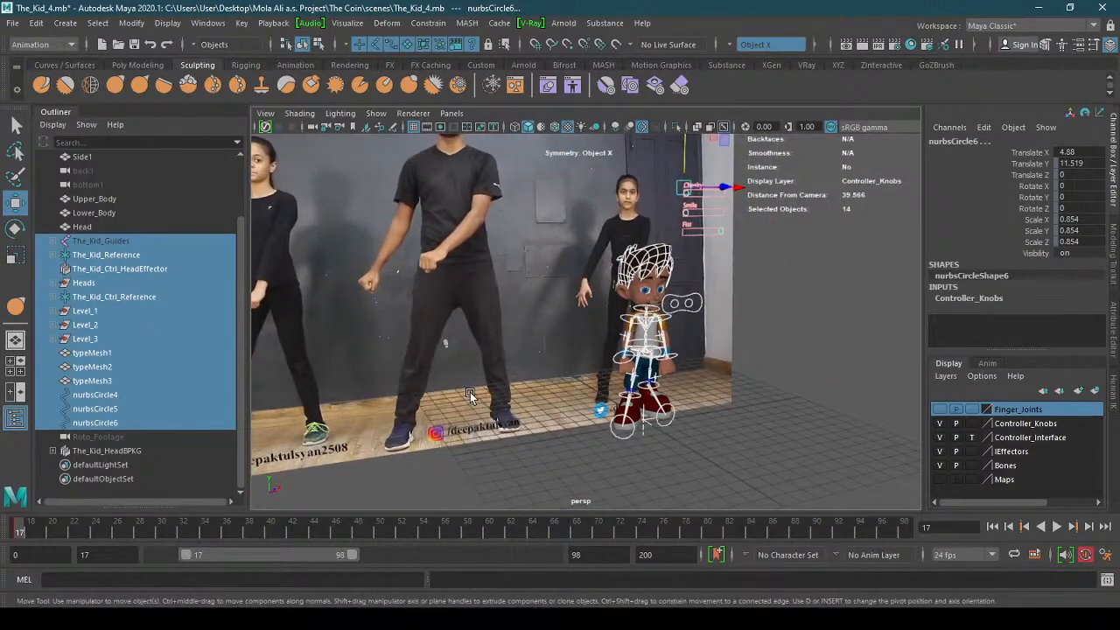
key(s)
click(649, 463)
- Play the dance footage forward and stop at frame 36 for the next key pose
alt+drag(649, 463, 604, 422)
scroll(626, 425, up, 1)
scroll(626, 425, up, 1)
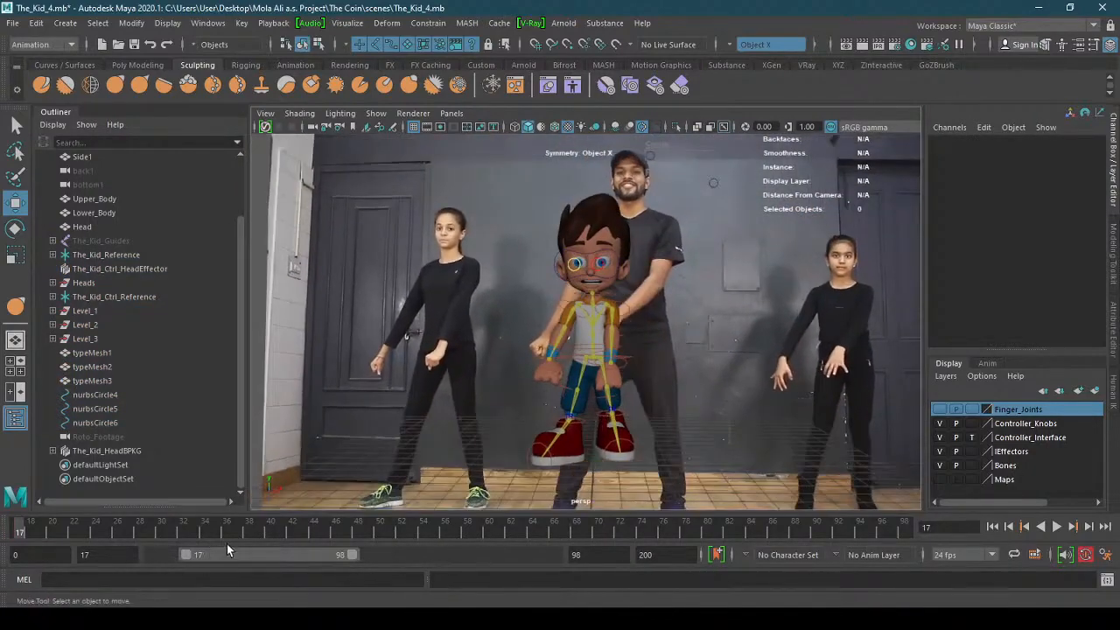
alt+drag(485, 478, 485, 484)
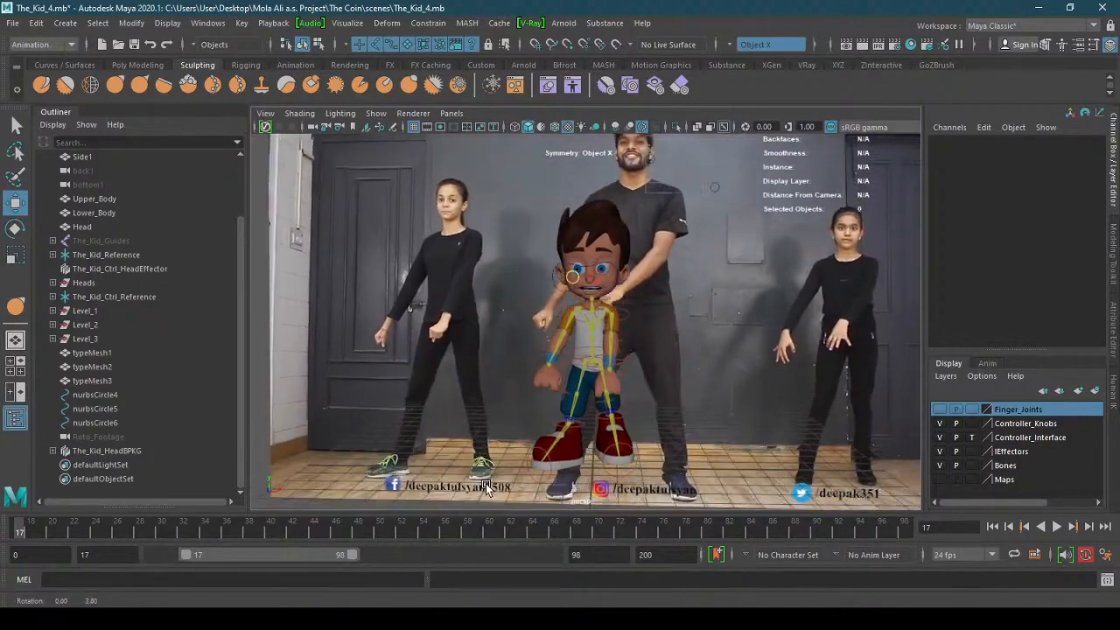
key(alt+v)
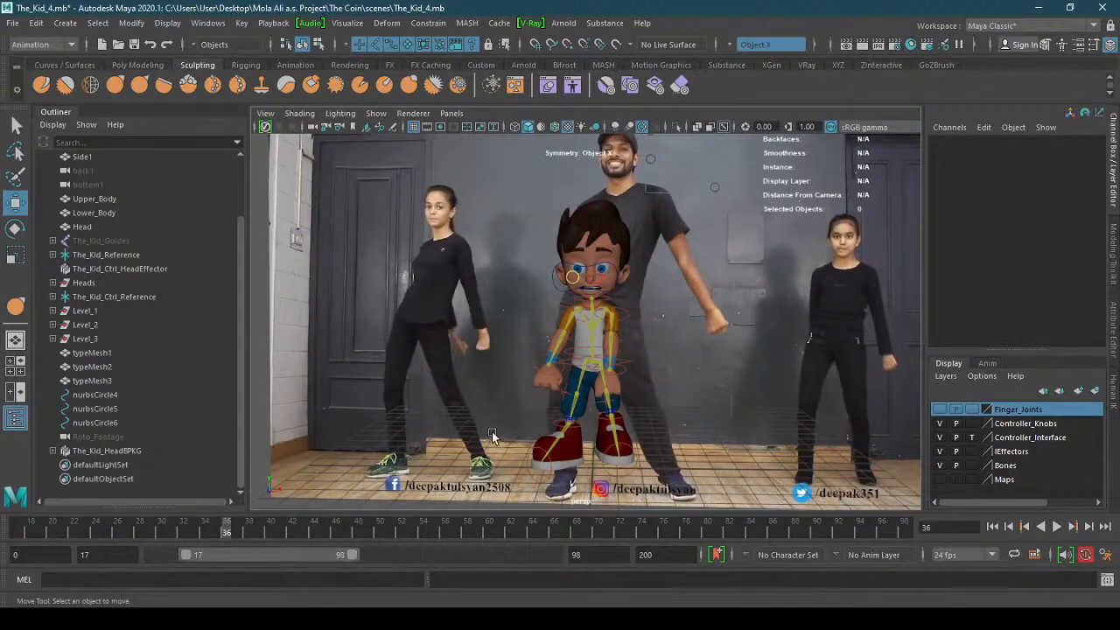
- Reposition the kid's left wrist effector at frame 36 to follow the dancer's arm swing
alt+drag(492, 431, 475, 430)
alt+drag(652, 411, 626, 409)
alt+right_drag(556, 413, 644, 409)
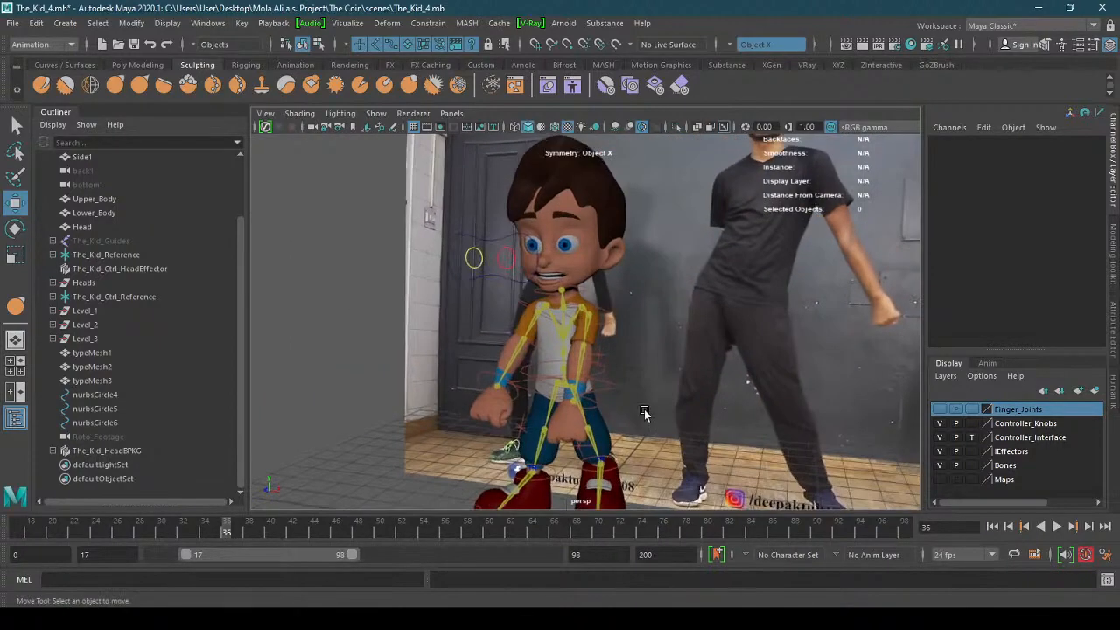
click(592, 404)
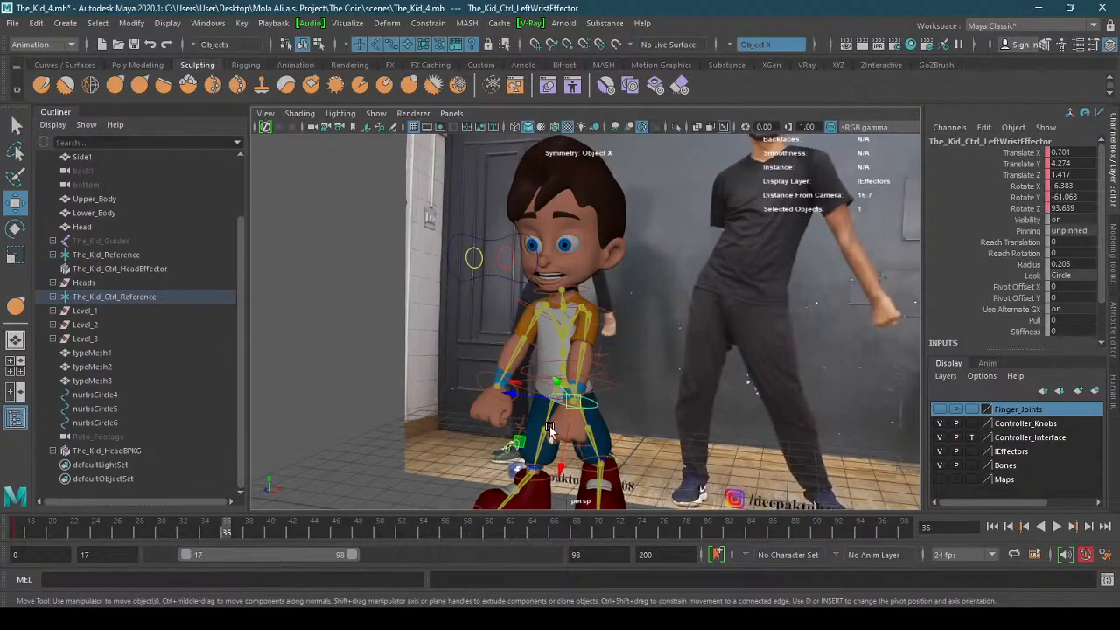
alt+drag(549, 430, 481, 441)
drag(462, 405, 722, 420)
- Move the kid's right wrist effector behind the hip to about -1.715, 4.583, -0.584, rotated about 34.9, 111.5, 112.7 degrees, at frame 36
click(637, 427)
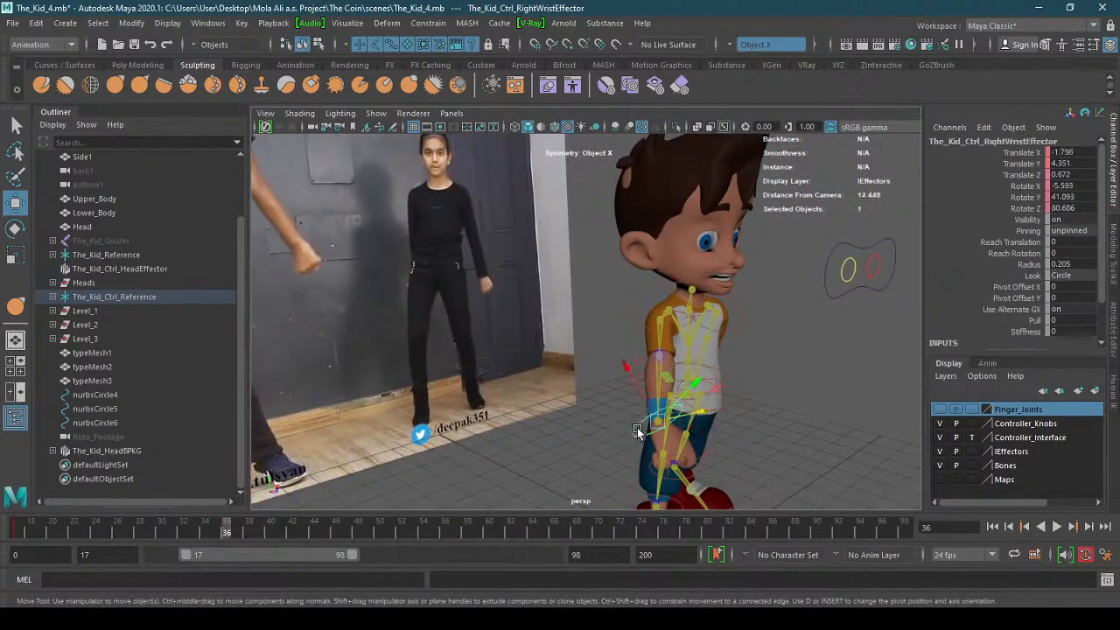
alt+drag(673, 406, 771, 383)
drag(681, 360, 690, 445)
key(e)
key(w)
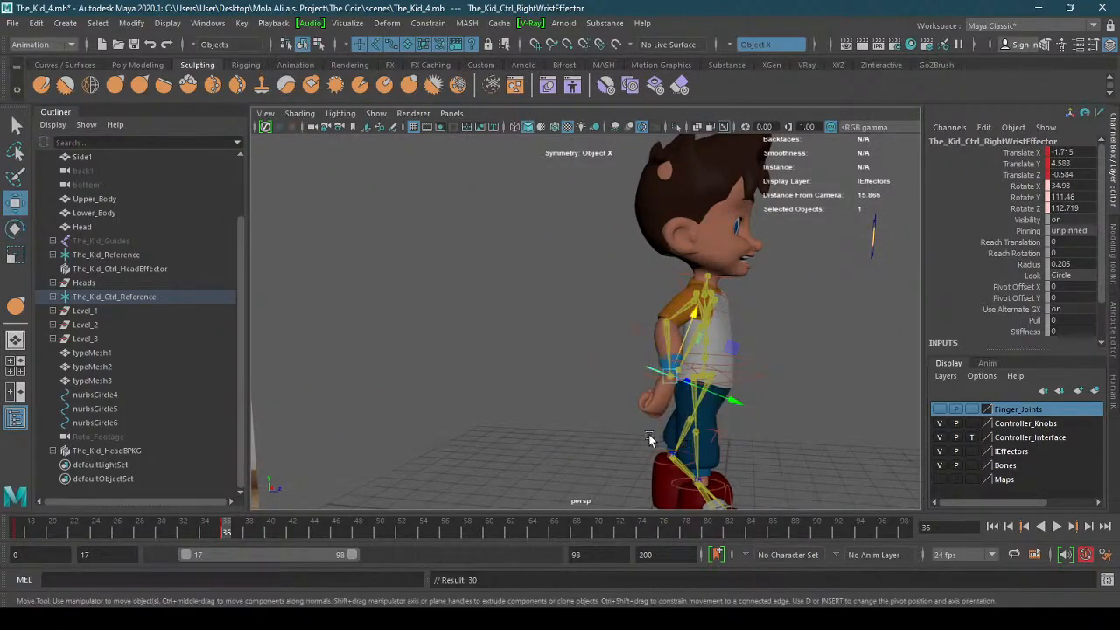
- Move the kid's right wrist effector farther behind the hip to about -1.498, 4.572, -1.483, rotated about 21.9, 127, 83.9 degrees, at frame 36
alt+drag(611, 428, 638, 435)
drag(734, 396, 696, 386)
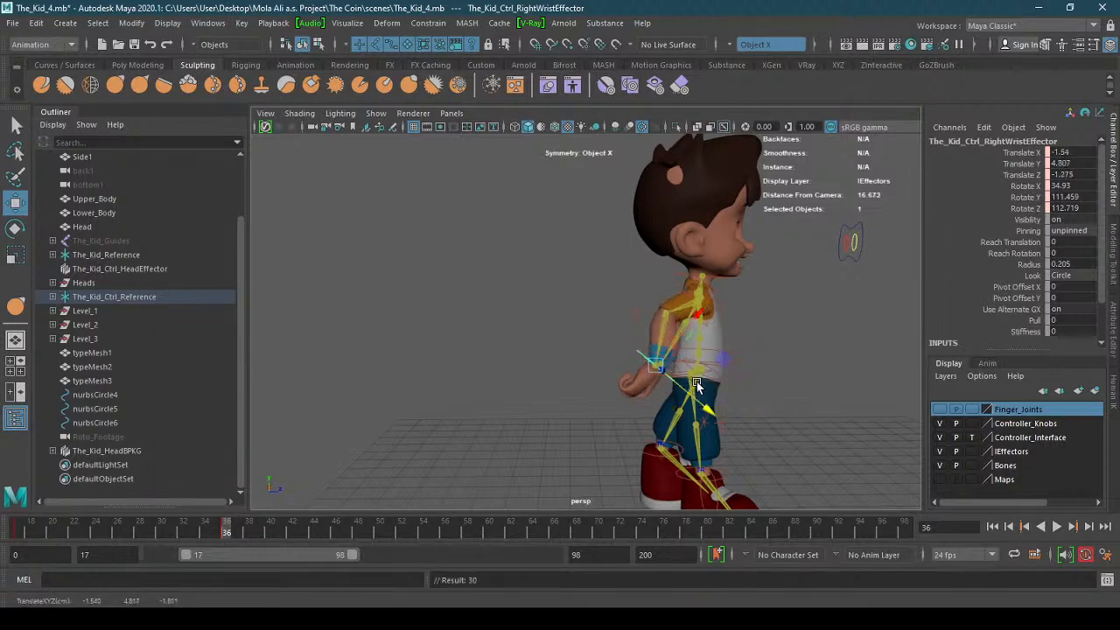
drag(685, 333, 676, 344)
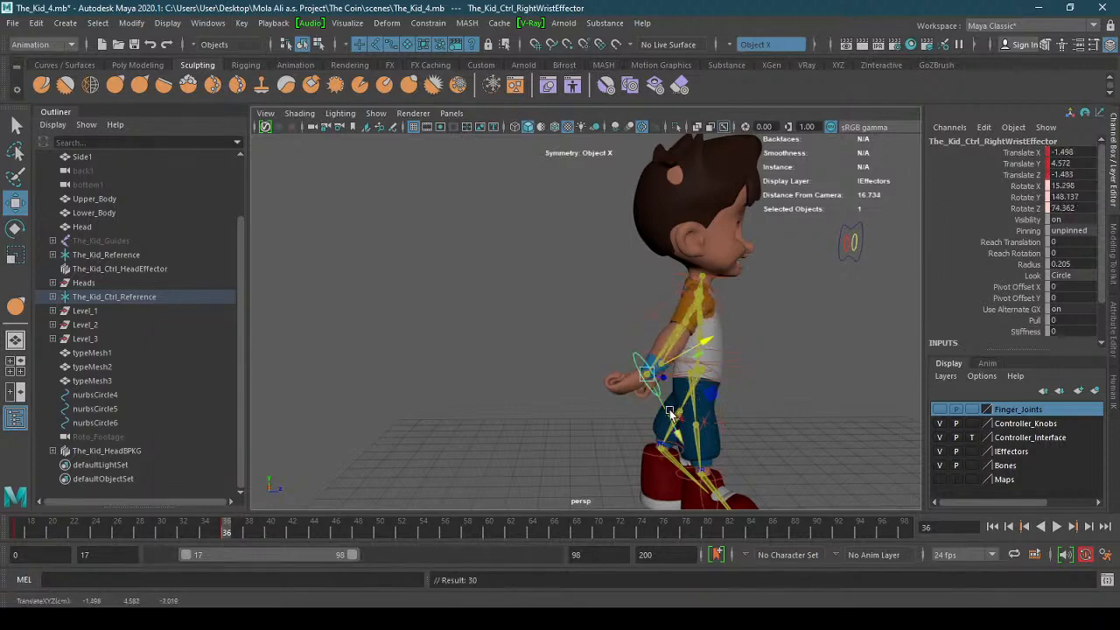
key(e)
mouse_move(693, 416)
mouse_down()
mouse_move(733, 406)
mouse_move(518, 409)
mouse_move(687, 423)
mouse_up()
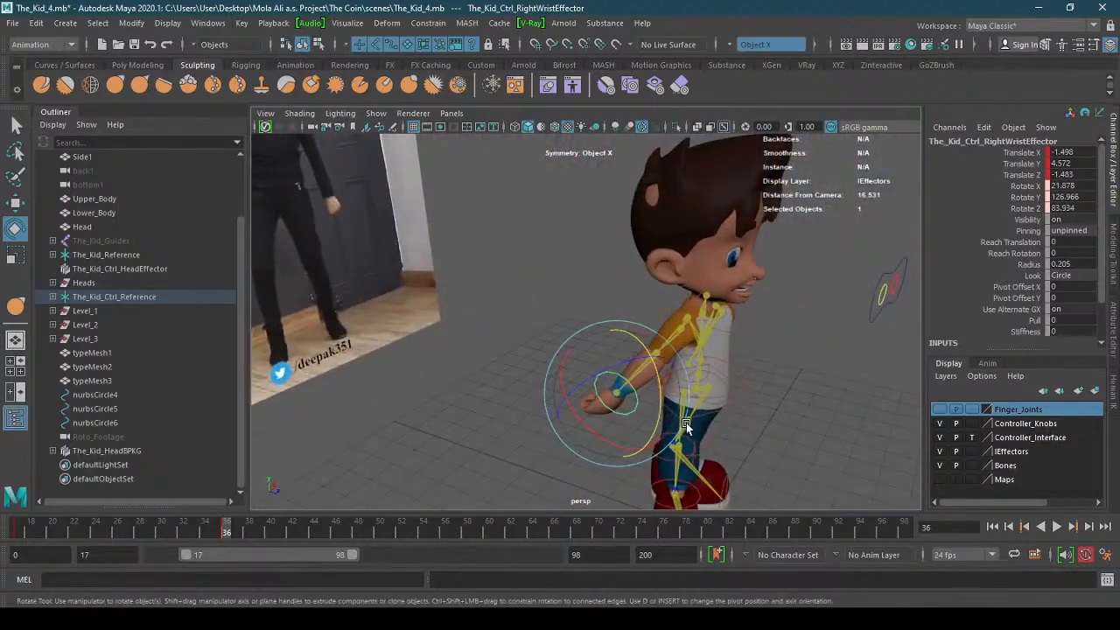
- Bring the right wrist effector in closer to the body, to about -1.112, 4.475, -1.311, at frame 36
key(w)
alt+drag(651, 455, 561, 446)
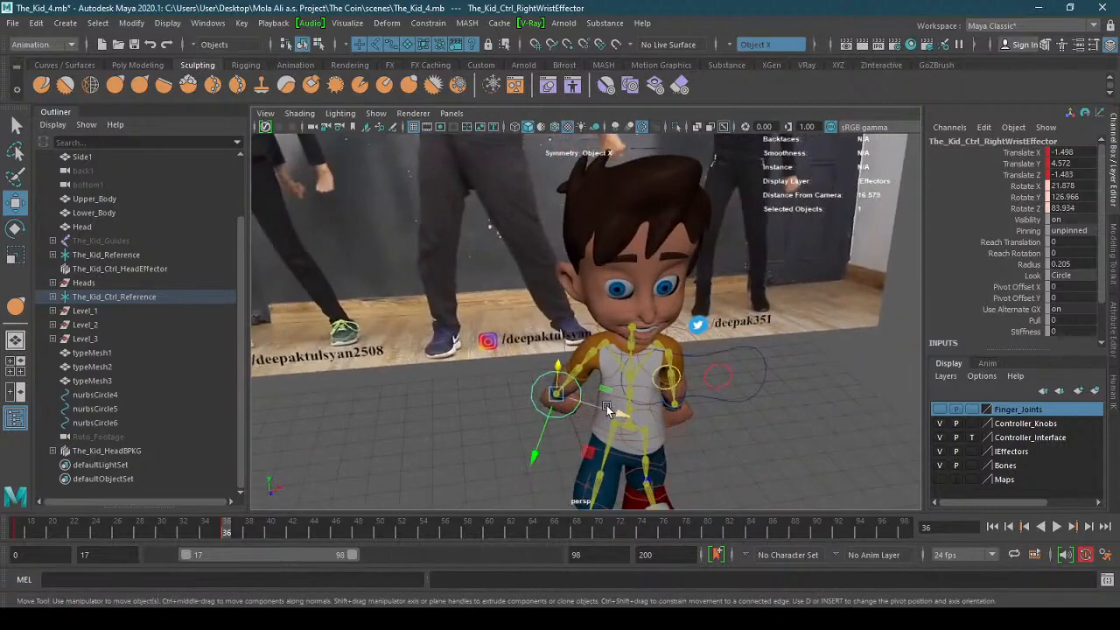
drag(607, 405, 713, 395)
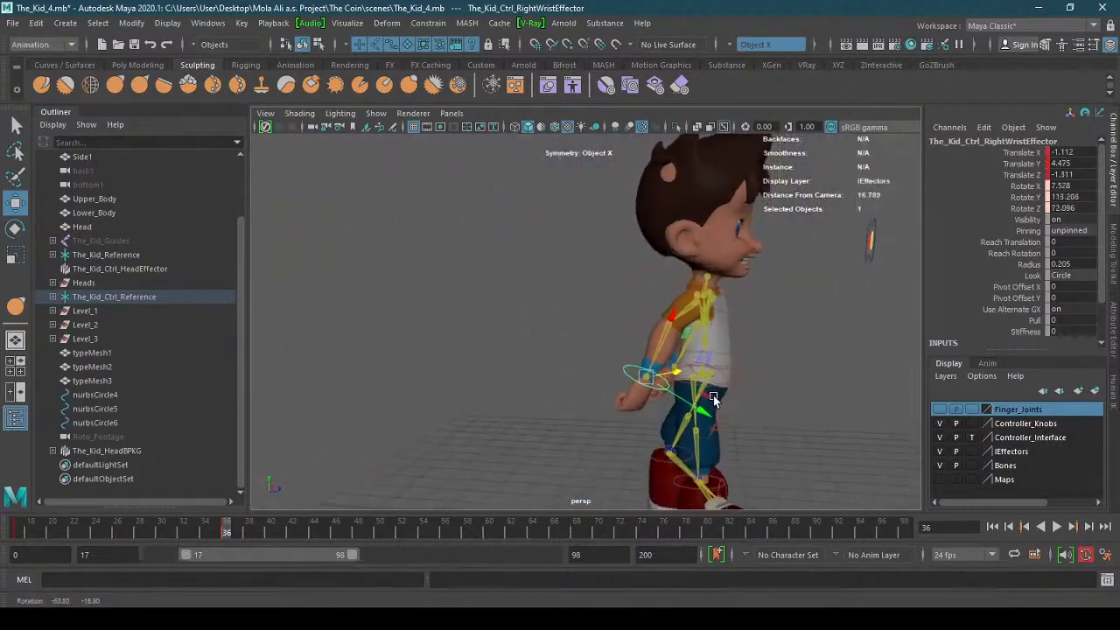
drag(657, 353, 655, 358)
- Push the hips effector forward to about -0.302, 4.392, 0.51 and rotate the chest origin effector to match the dancer's lean
alt+drag(759, 388, 480, 389)
click(475, 389)
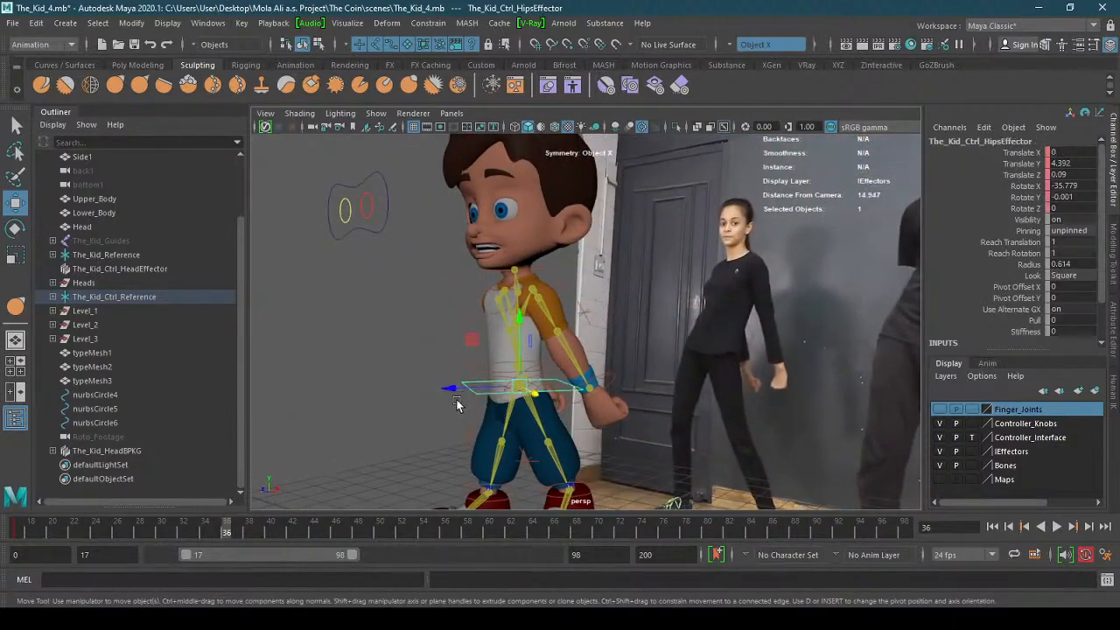
drag(454, 390, 431, 393)
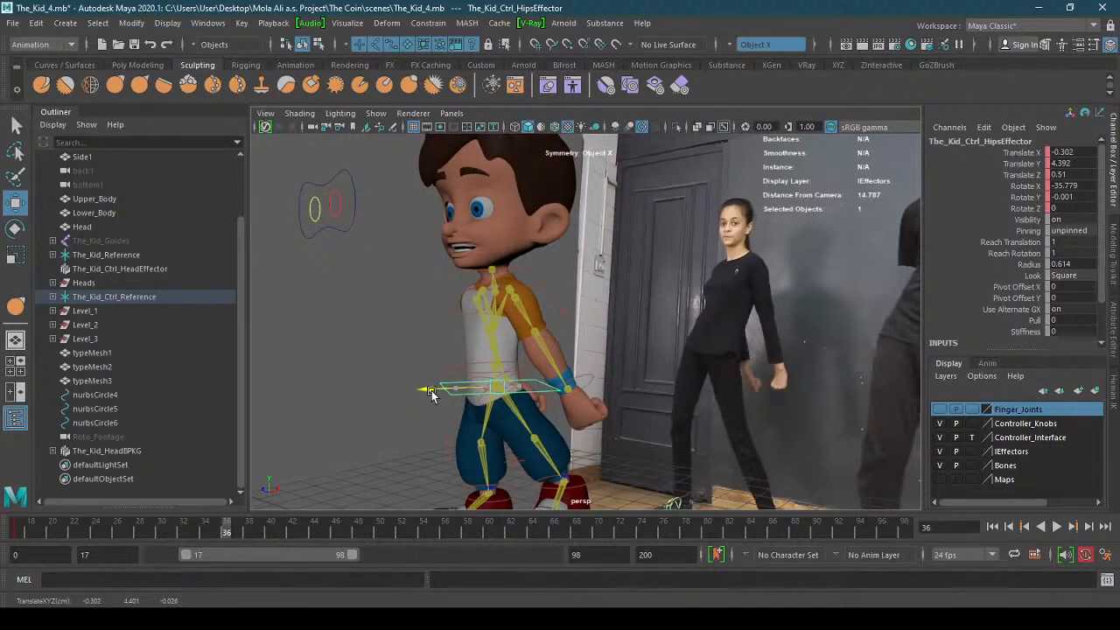
click(460, 364)
key(e)
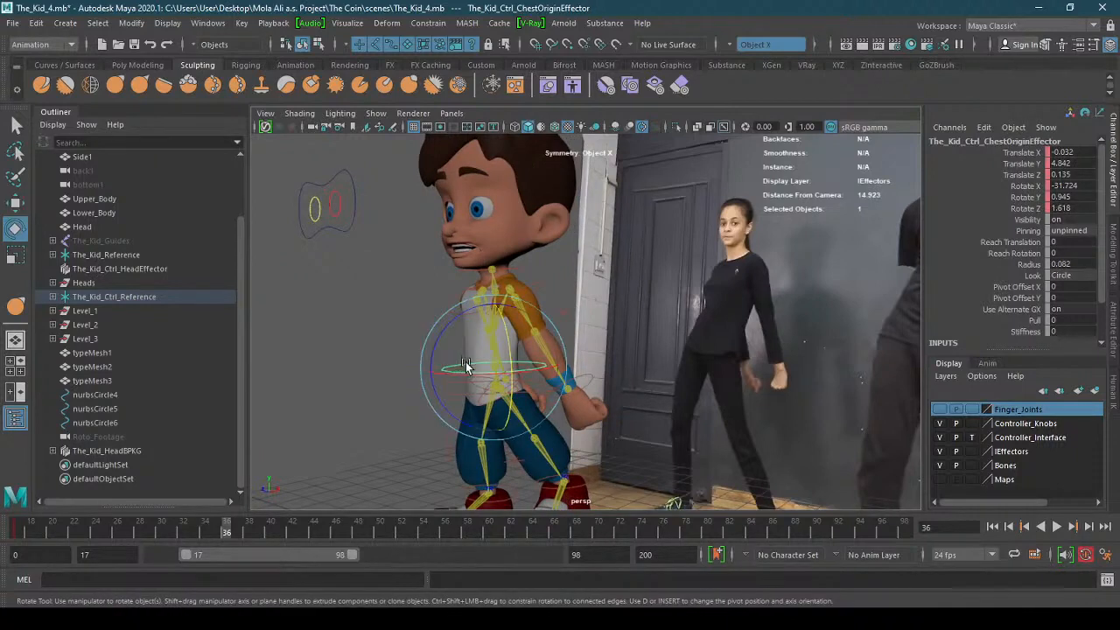
drag(460, 364, 738, 374)
click(804, 344)
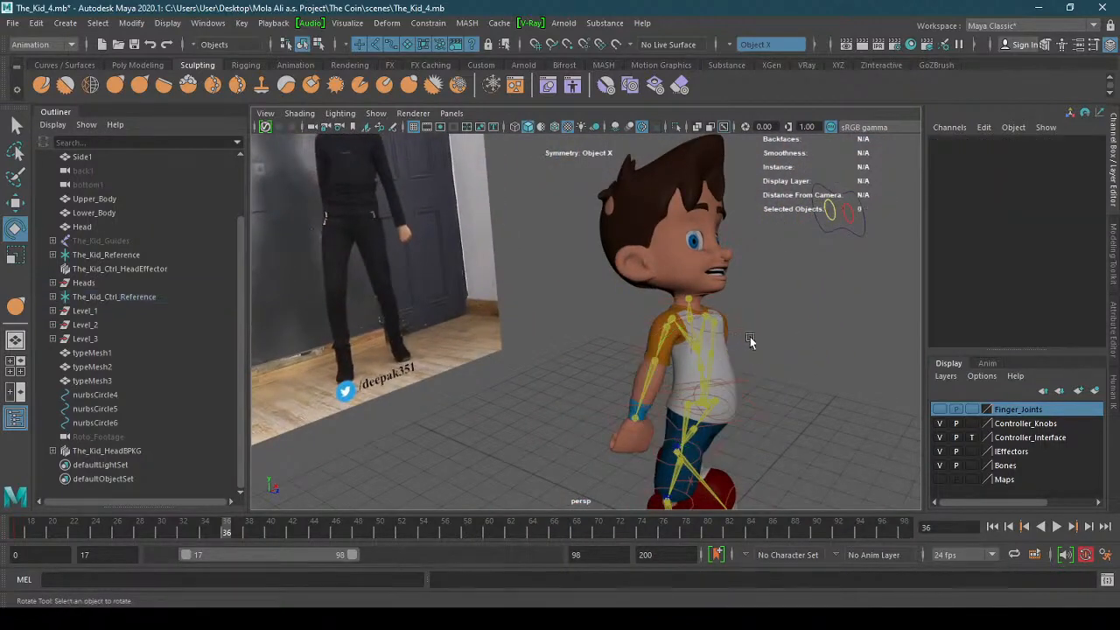
- Rotate the kid's left shoulder effector to about 82.2, 59, 58.9 degrees at frame 36
click(740, 336)
drag(741, 337, 759, 325)
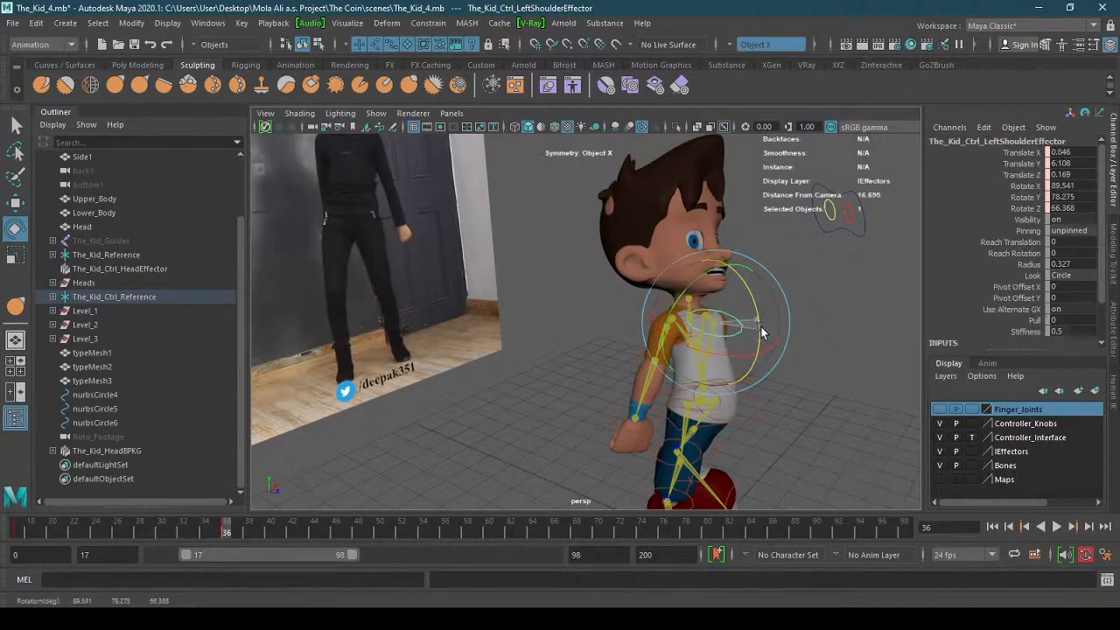
key(ctrl+z)
alt+drag(583, 315, 646, 317)
alt+right_drag(646, 318, 705, 292)
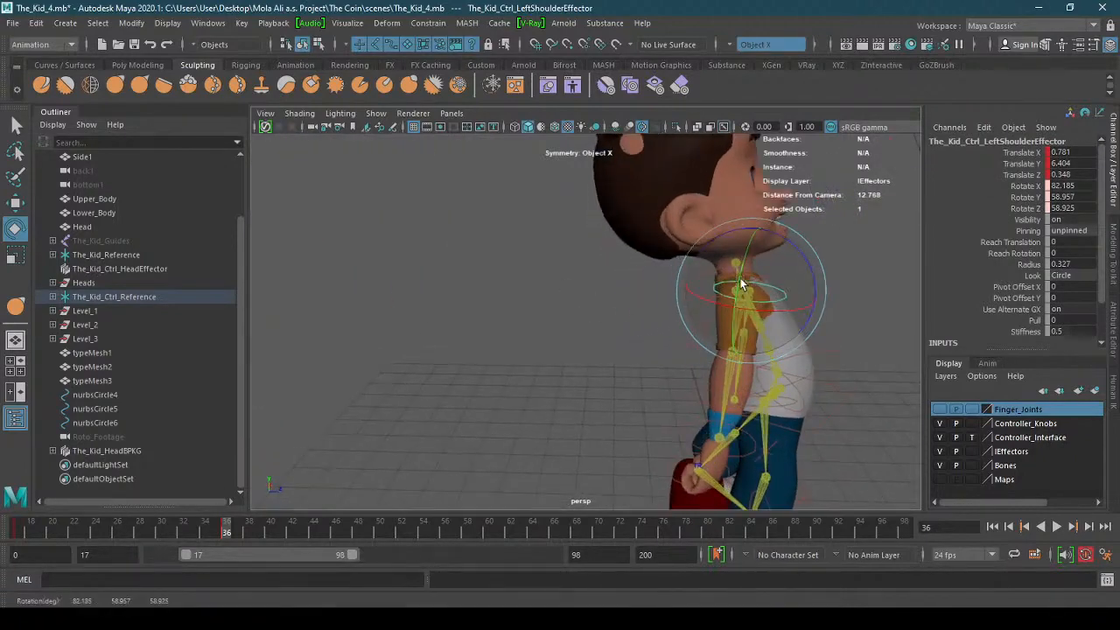
- Rotate the head effector to about -14.4, 0.3, 0.6 degrees at frame 36
key(q)
click(713, 275)
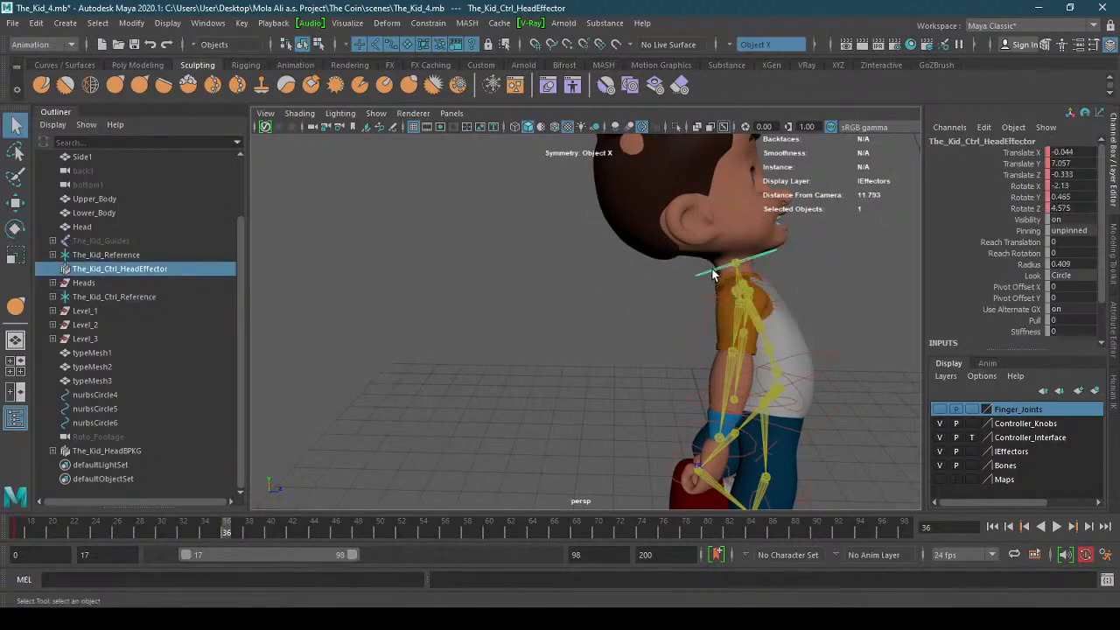
key(e)
alt+drag(713, 274, 673, 291)
alt+right_drag(612, 275, 589, 323)
alt+drag(588, 324, 601, 271)
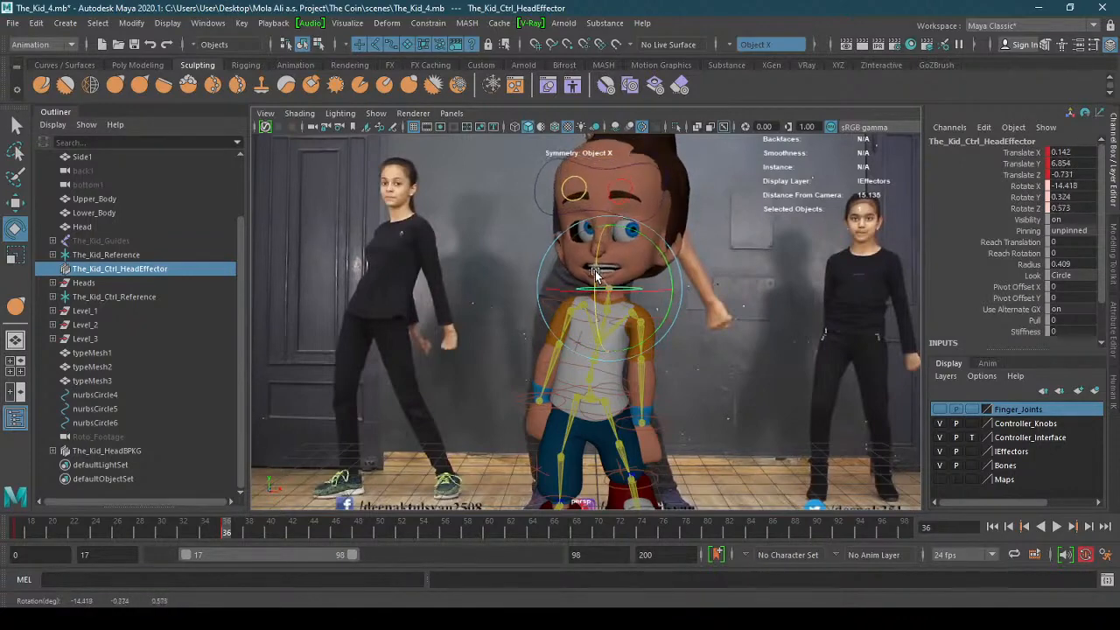
- Move the left wrist effector down beside the hip to about 1.577, 3.84, 0.093 at frame 36
alt+drag(616, 293, 608, 343)
click(556, 400)
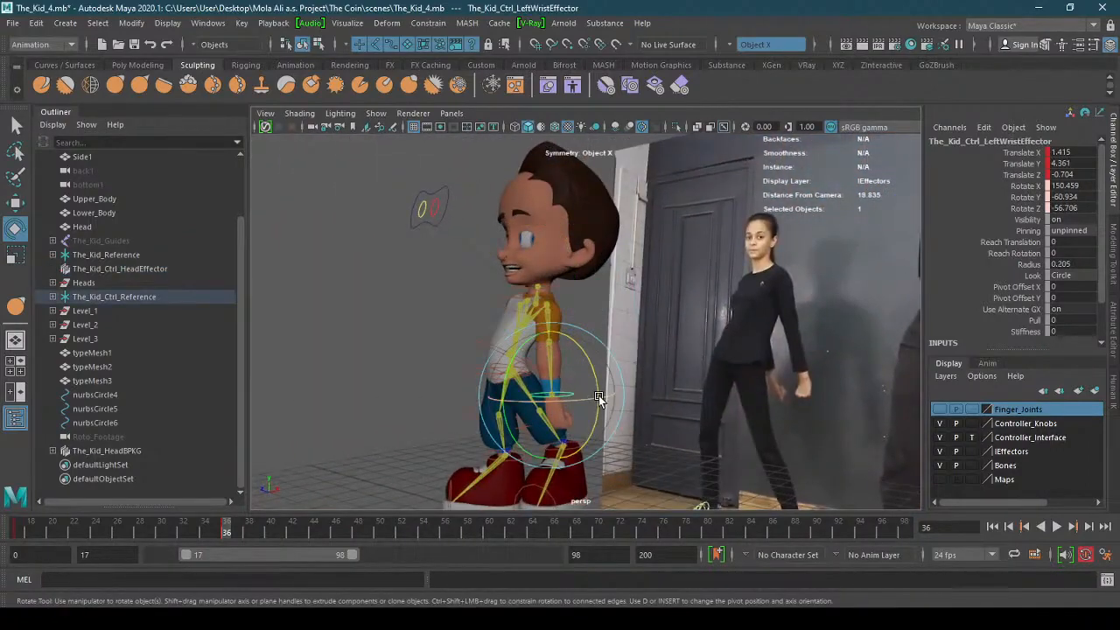
key(w)
drag(513, 398, 631, 378)
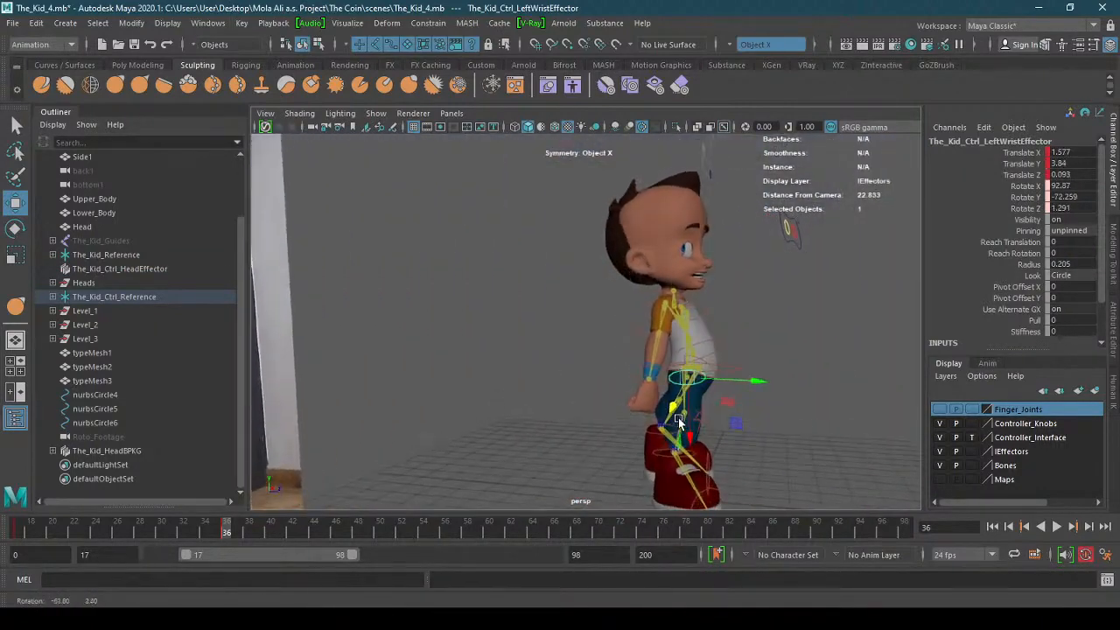
- Reposition the right wrist effector to about -1.473, 4.112, -0.753 at frame 36
drag(699, 393, 578, 406)
alt+middle_drag(597, 406, 604, 401)
alt+drag(602, 401, 576, 444)
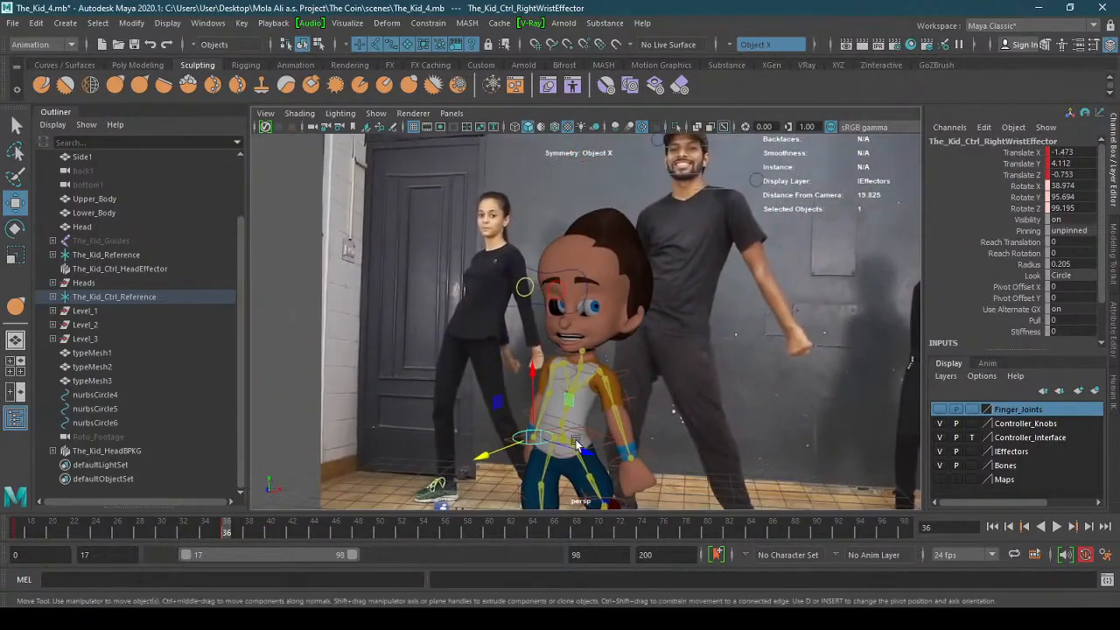
click(533, 308)
click(537, 304)
alt+drag(536, 306, 466, 316)
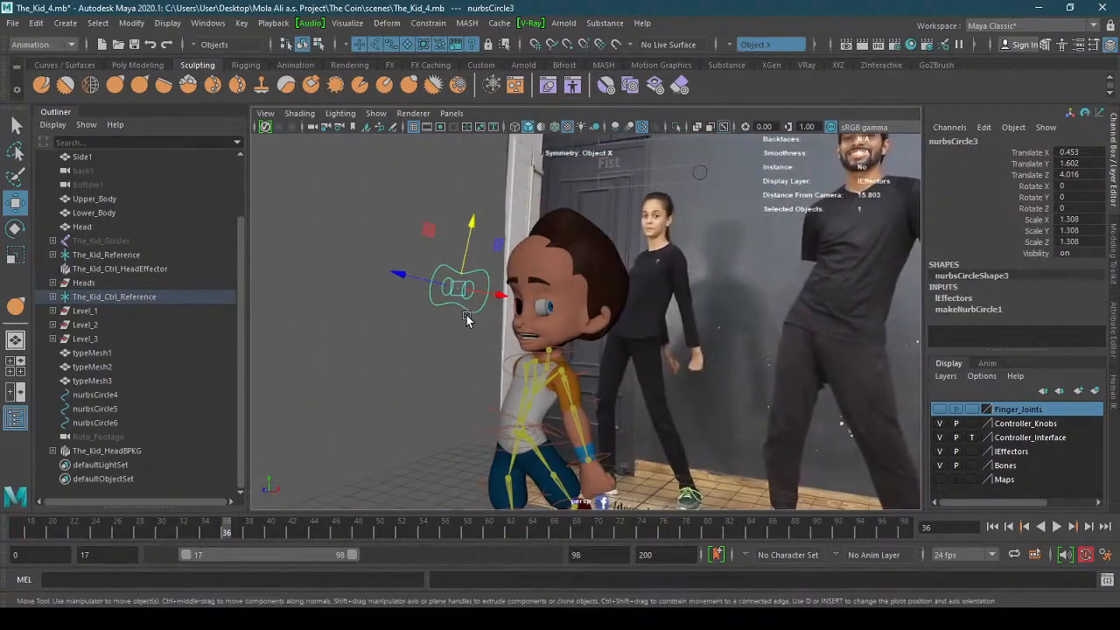
drag(419, 278, 678, 334)
key(ctrl+z)
- Select both eyeballs and move them to fit the sockets, with the right eye at about -0.112, -6.697, 0.719
click(692, 331)
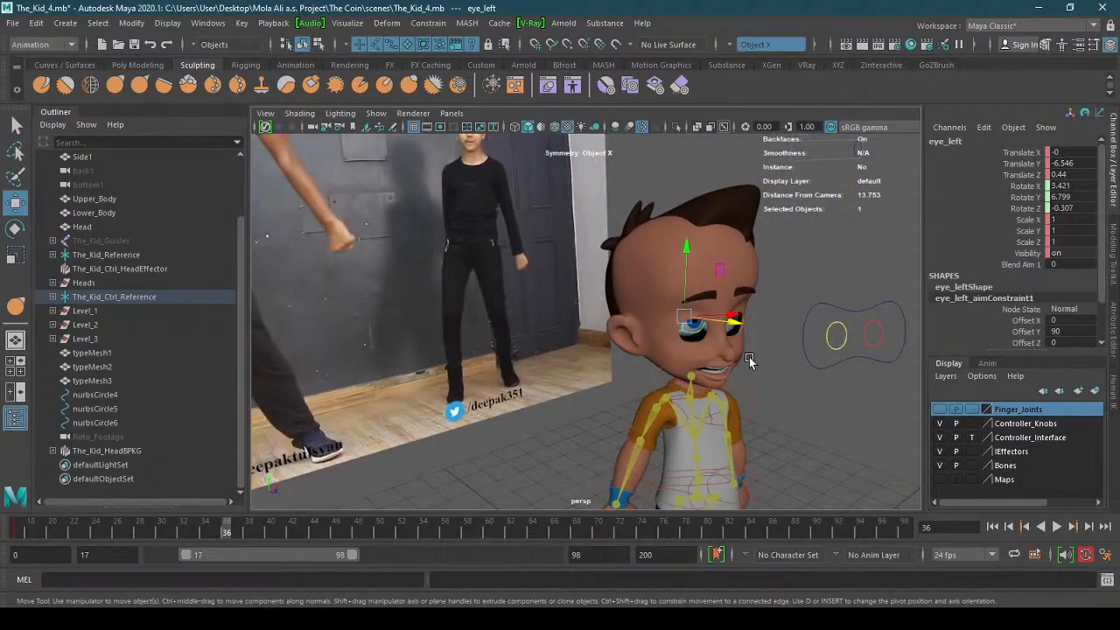
alt+drag(749, 357, 766, 341)
scroll(705, 347, up, 4)
drag(725, 281, 721, 292)
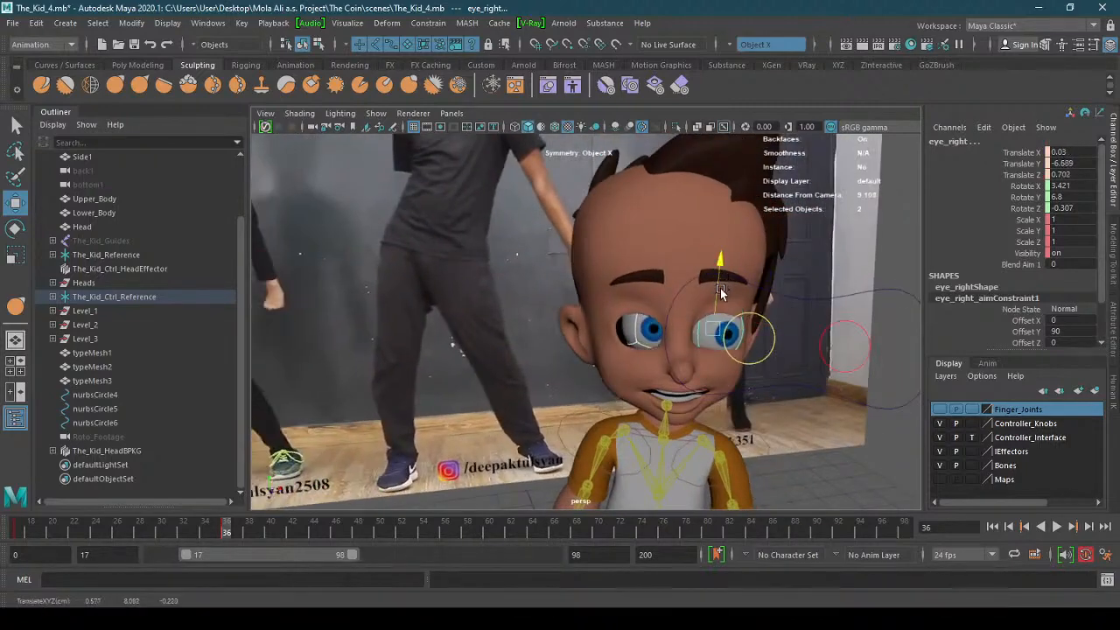
drag(760, 344, 708, 385)
alt+right_drag(695, 352, 702, 406)
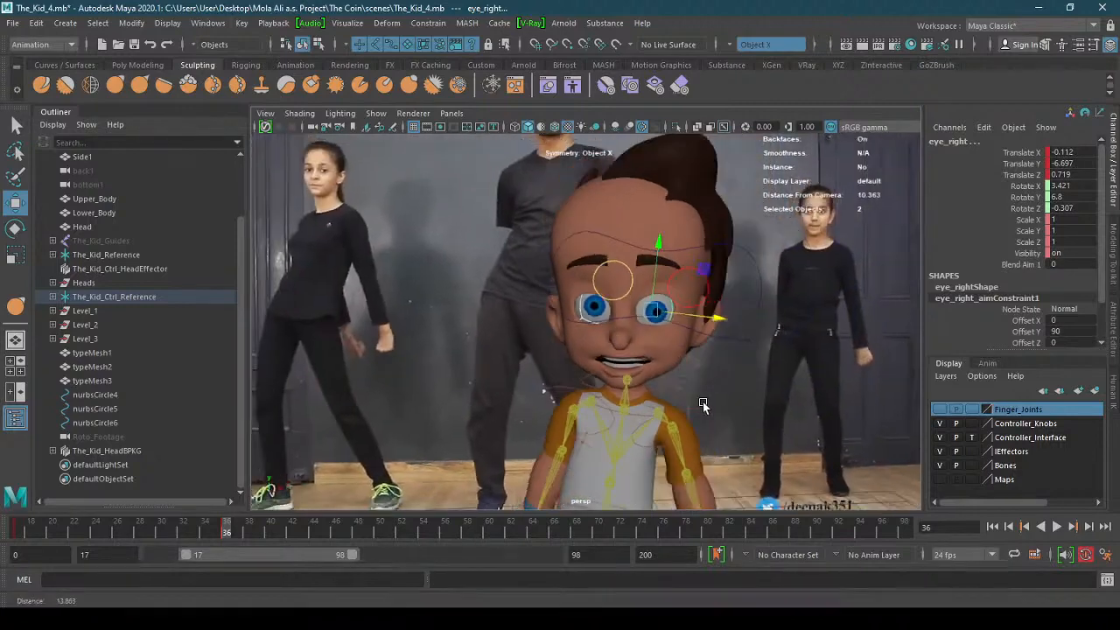
- Move the hair mesh to about -0.191, -6.547, 0.89 so it fits the tilted head at frame 36
click(679, 176)
alt+drag(679, 177, 737, 333)
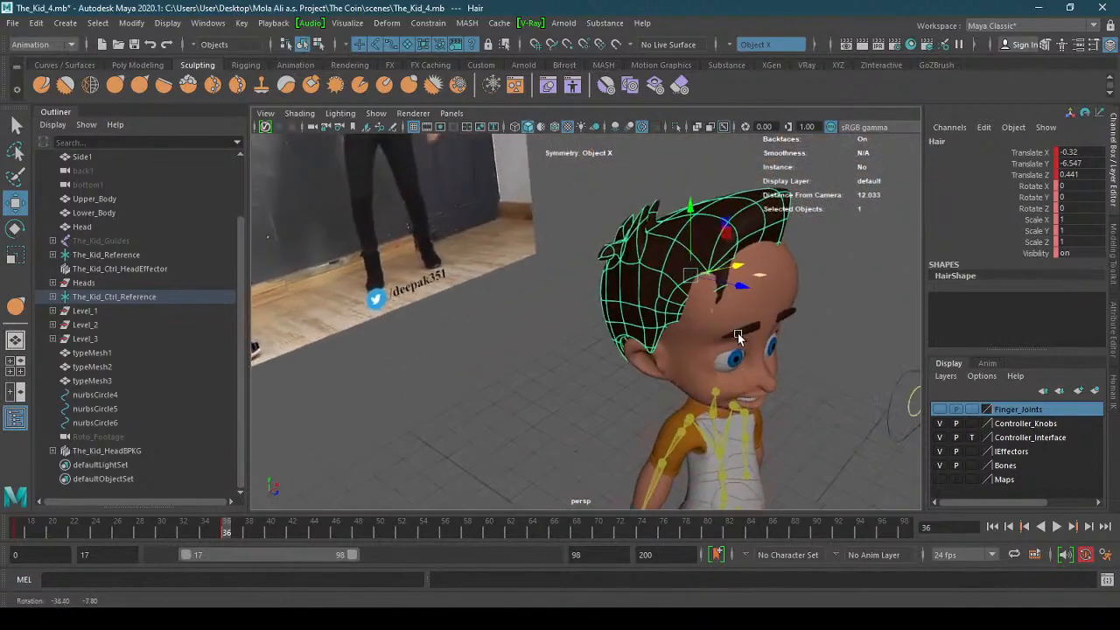
drag(740, 293, 608, 318)
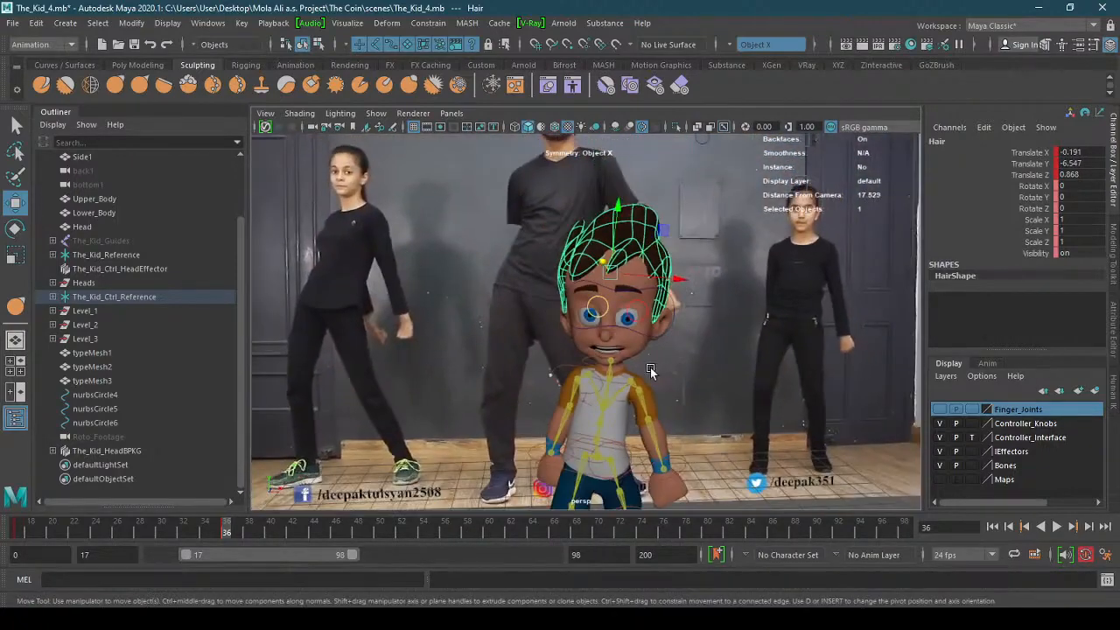
alt+drag(651, 368, 543, 324)
drag(483, 282, 487, 280)
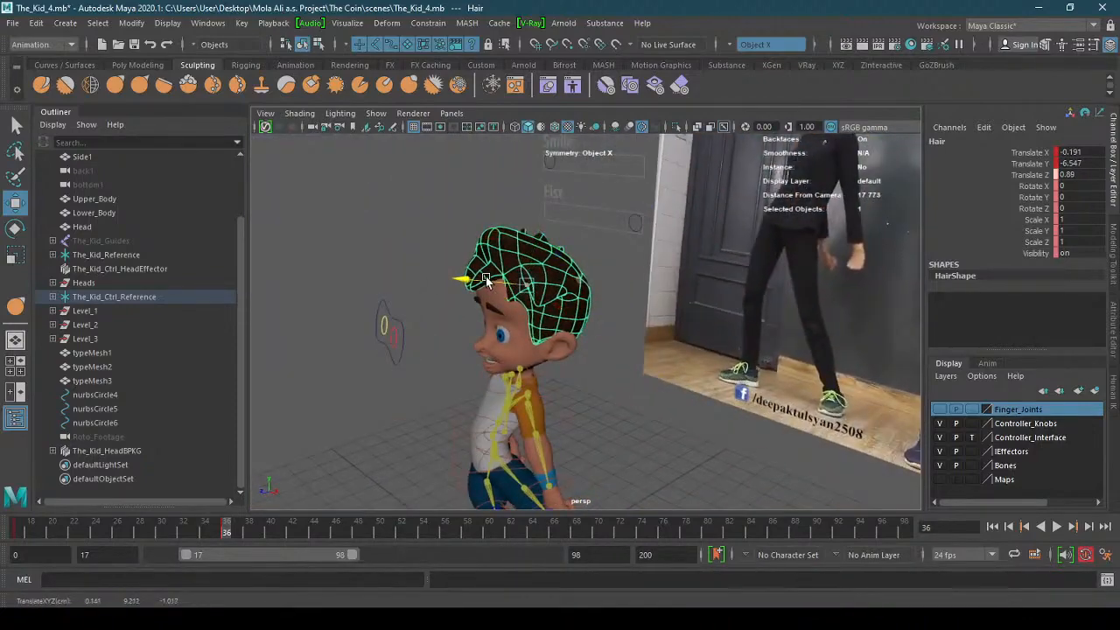
alt+drag(503, 348, 491, 448)
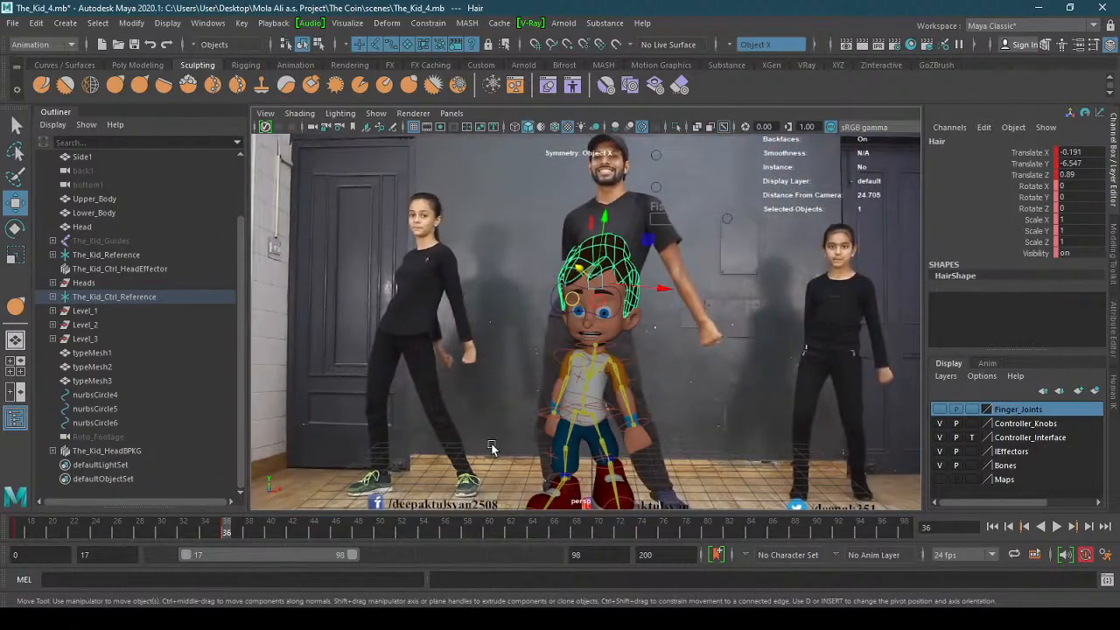
- Box-select the kid with its controls at frame 36 and clear the selection
alt+right_drag(490, 461, 553, 390)
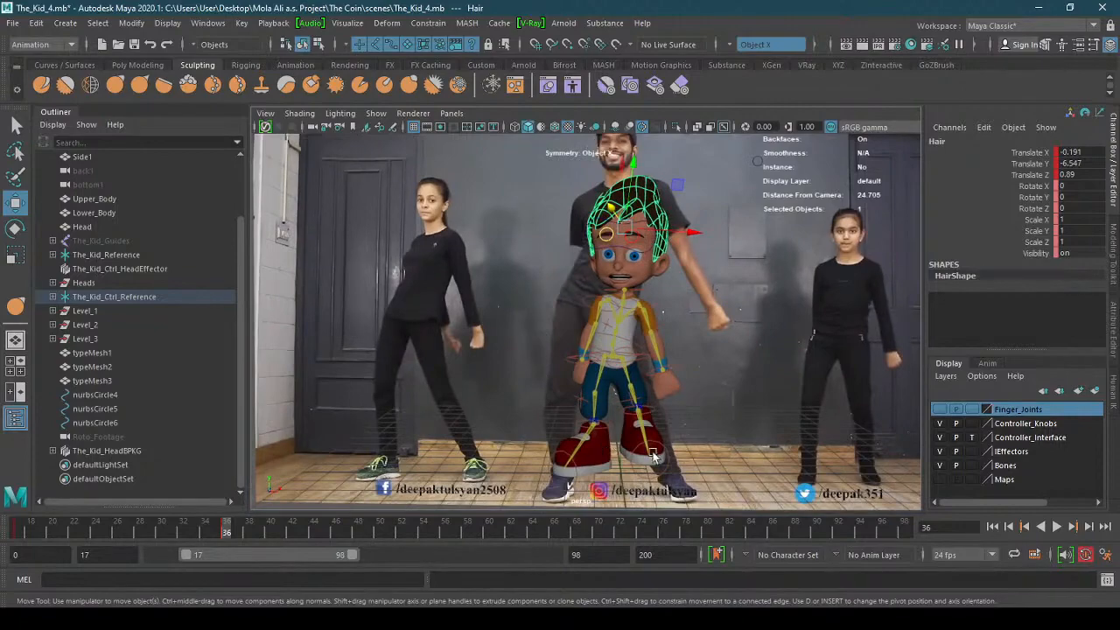
alt+right_drag(652, 455, 530, 455)
mouse_move(429, 195)
alt+mouse_down()
mouse_move(494, 234)
mouse_move(446, 306)
mouse_move(407, 340)
mouse_move(375, 337)
mouse_move(516, 343)
mouse_move(417, 335)
alt+mouse_up()
drag(377, 205, 546, 333)
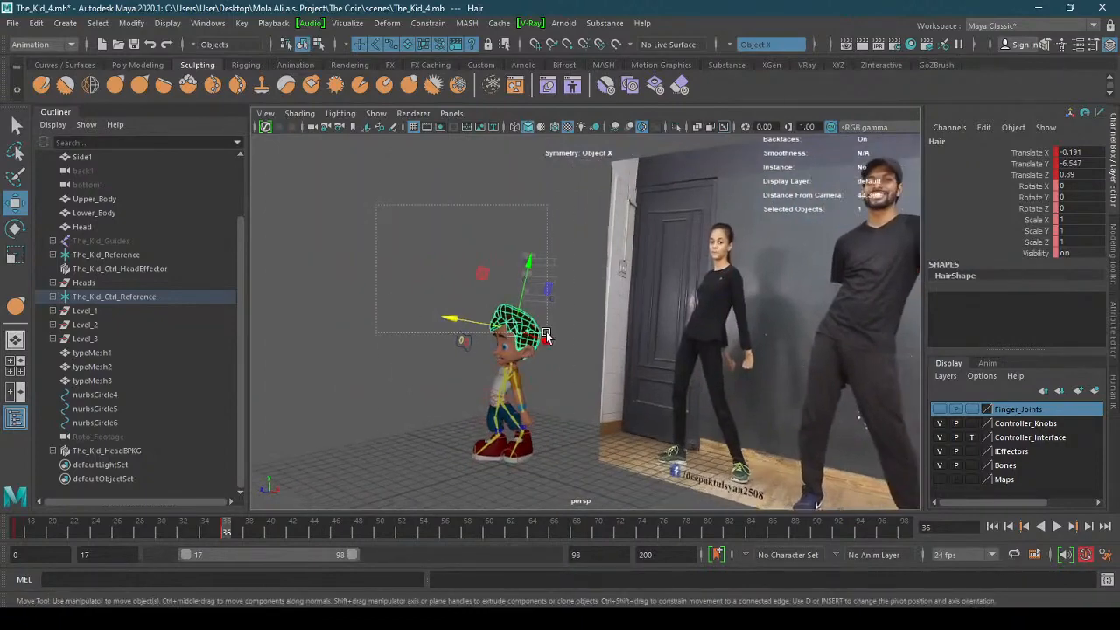
drag(568, 488, 608, 429)
click(567, 490)
scroll(593, 424, up, 3)
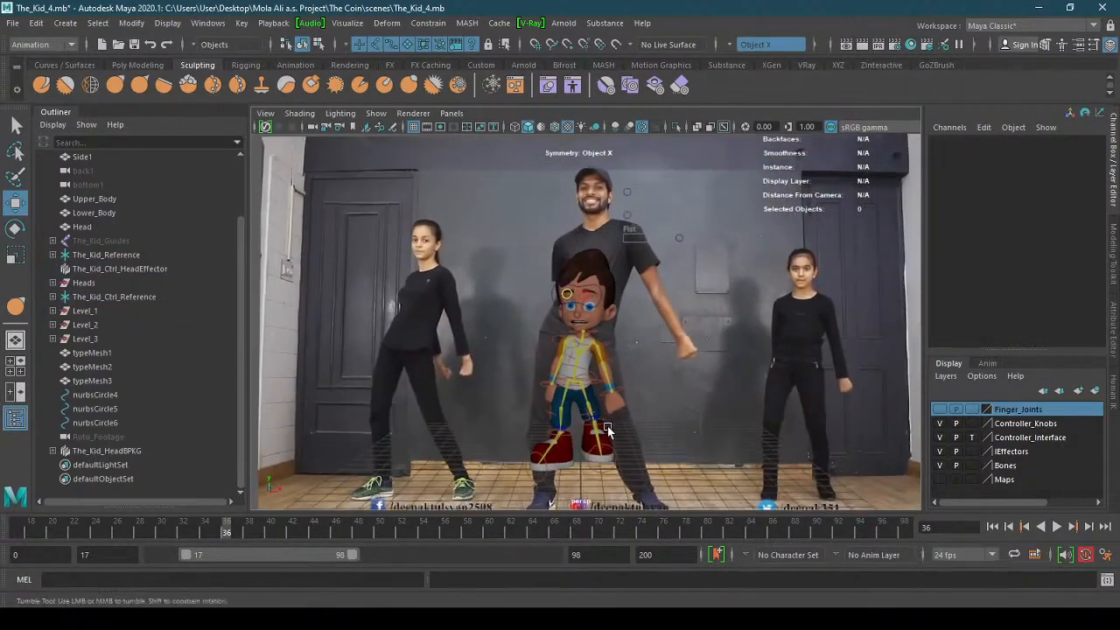
- Replay the animation from the start of the range past frame 36 and scrub back to frame 24 to review the motion
drag(228, 529, 27, 530)
key(alt+v)
mouse_move(112, 529)
mouse_down()
mouse_move(277, 529)
mouse_move(59, 530)
mouse_up()
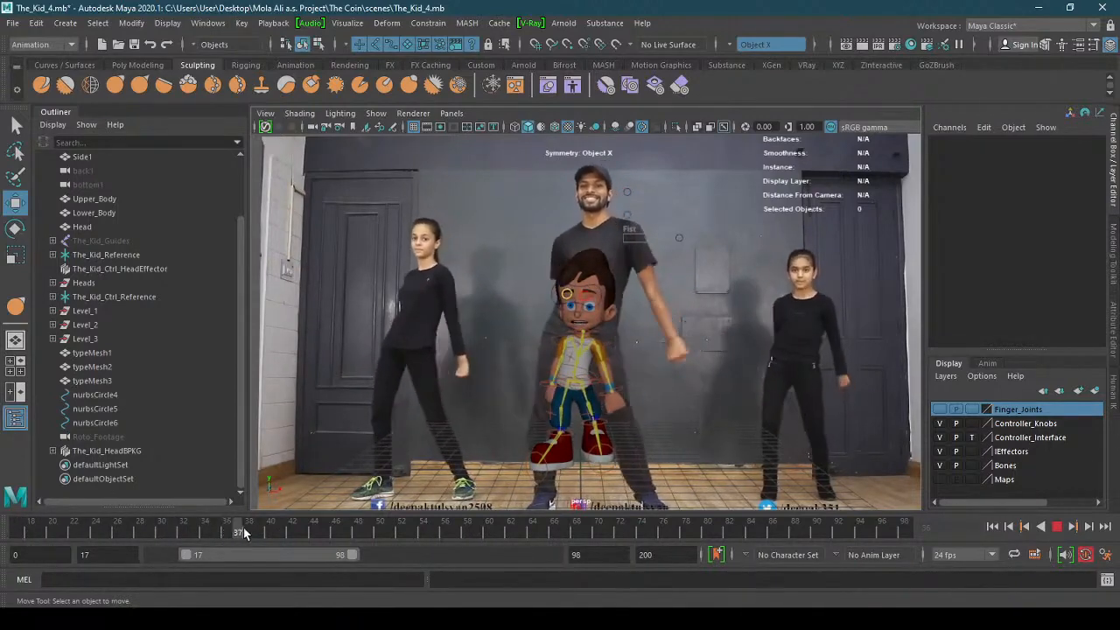
mouse_move(244, 530)
mouse_down()
mouse_move(333, 542)
mouse_move(92, 554)
mouse_move(207, 567)
mouse_move(39, 562)
mouse_move(126, 564)
mouse_move(91, 564)
mouse_up()
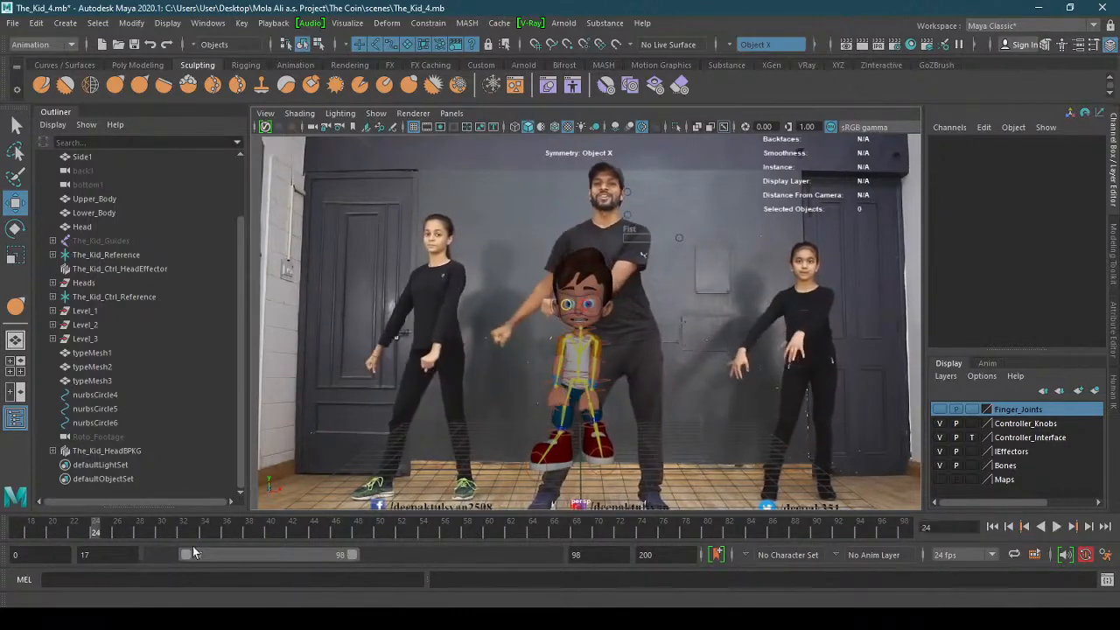
- Play the animation forward from frame 24 and stop at frame 26 for the next pose
scroll(632, 419, up, 5)
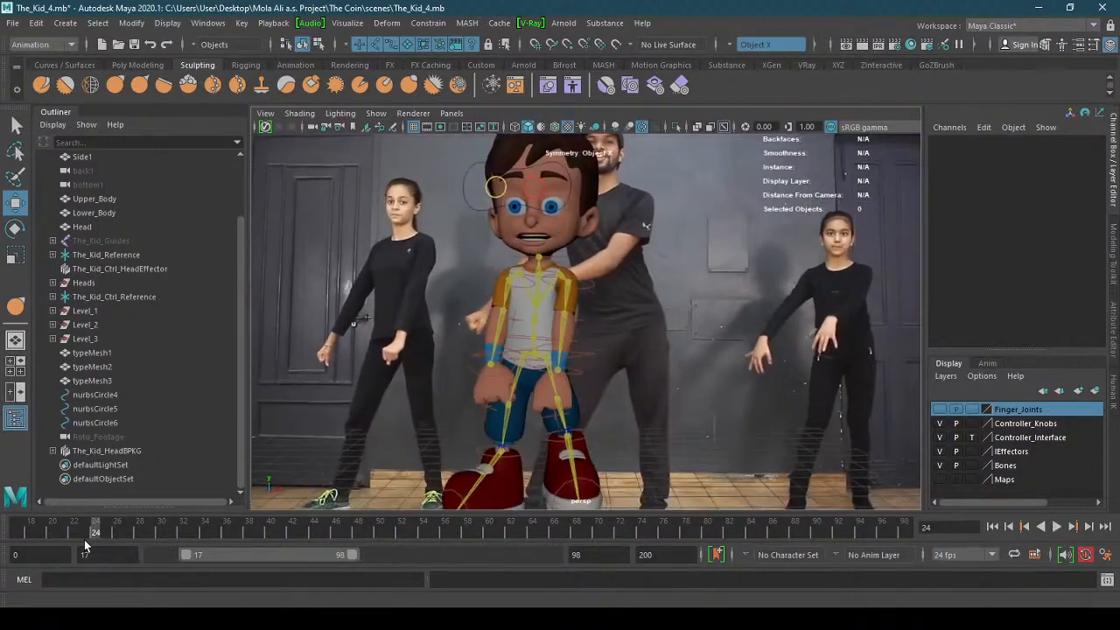
key(alt+v)
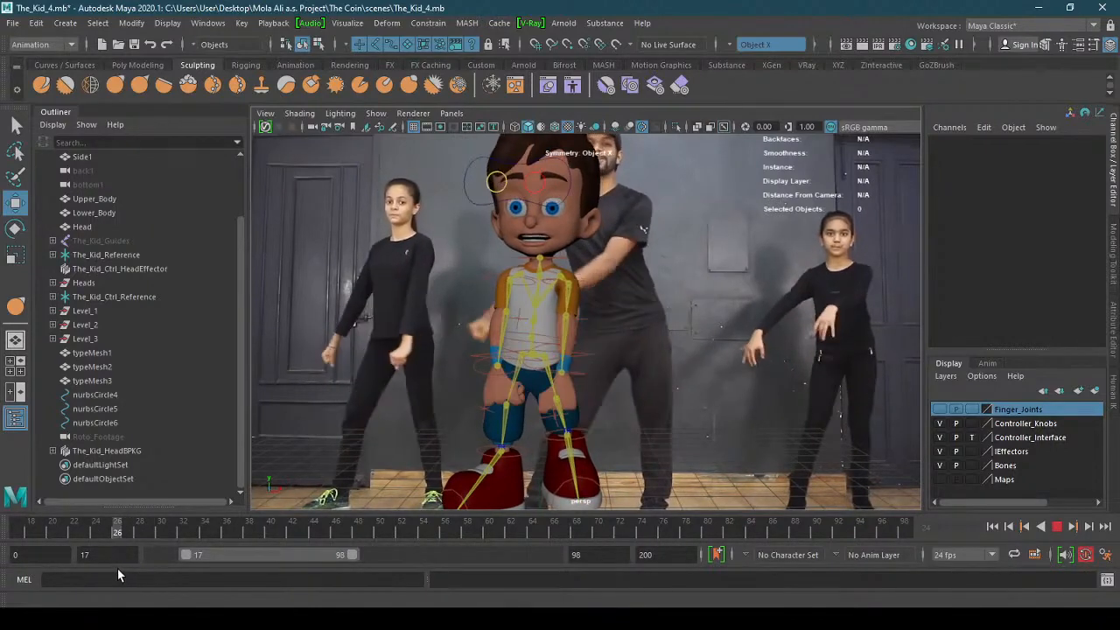
key(Escape)
scroll(559, 411, up, 5)
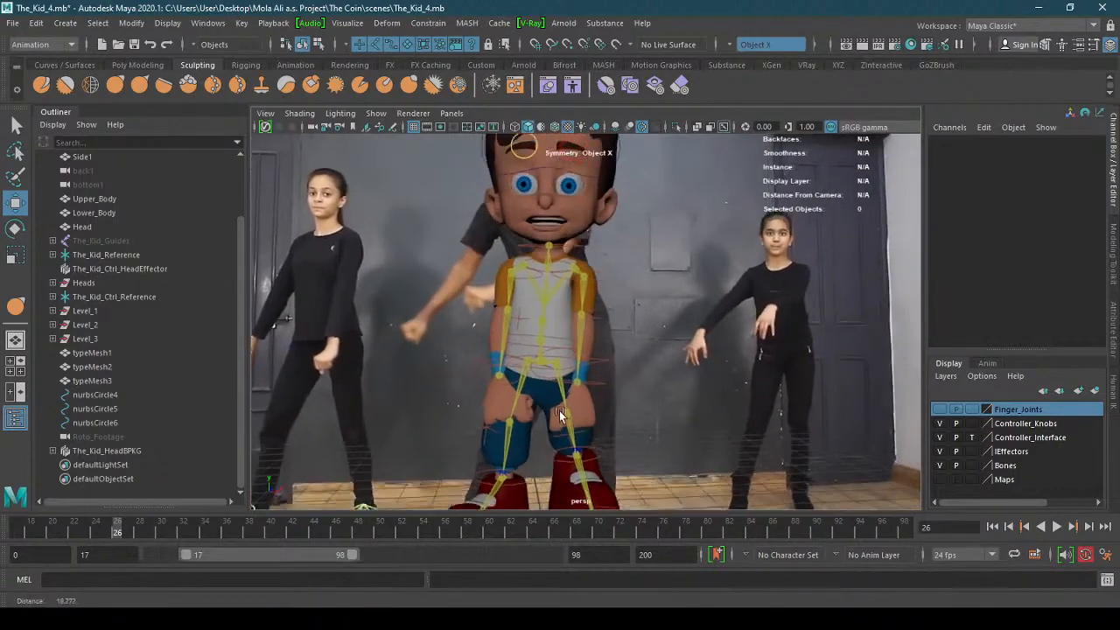
- At frame 26, pull the right wrist effector clear of the thigh and move the left one to about 1.613, 4.082, 0.553
click(469, 386)
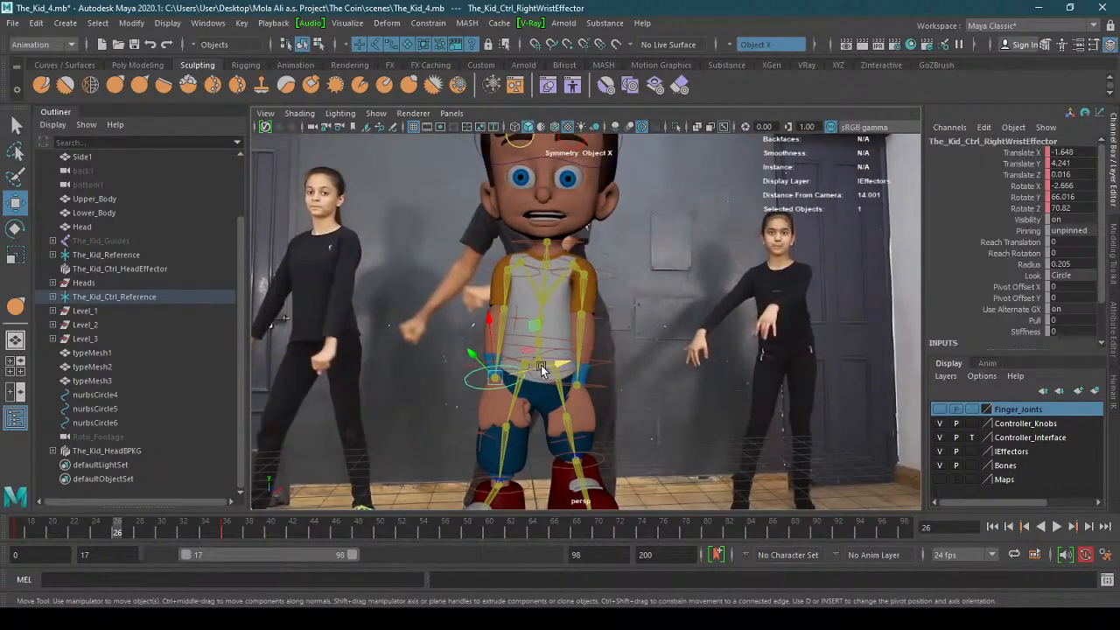
drag(541, 365, 574, 386)
click(581, 383)
alt+drag(573, 386, 532, 423)
alt+middle_drag(532, 424, 565, 379)
alt+drag(566, 379, 589, 390)
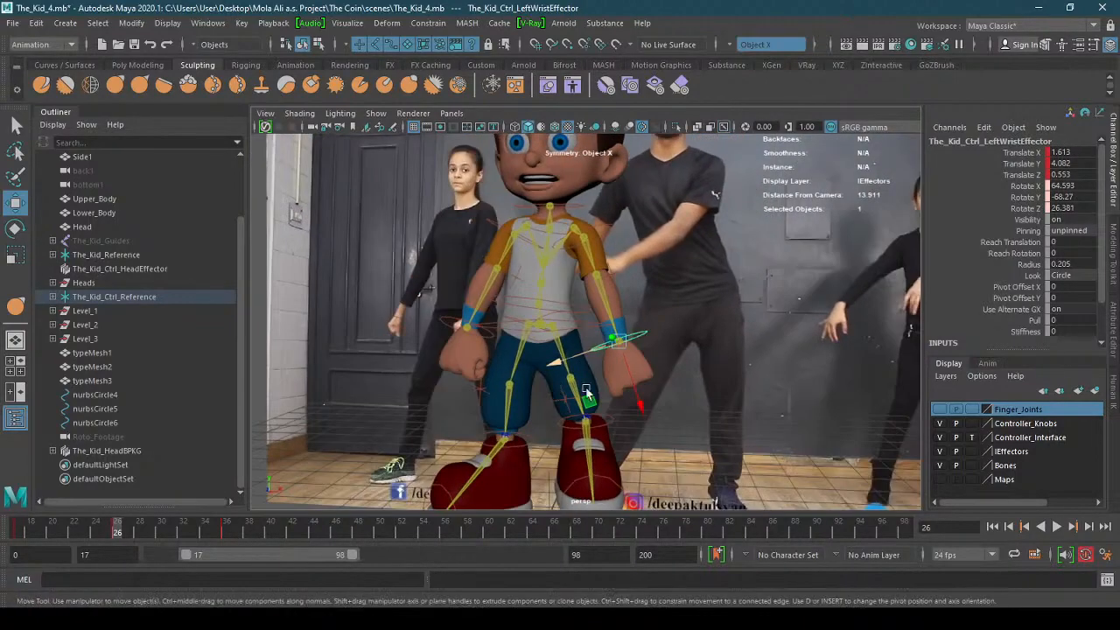
alt+right_drag(589, 391, 547, 398)
alt+middle_drag(547, 398, 546, 418)
alt+drag(546, 418, 545, 430)
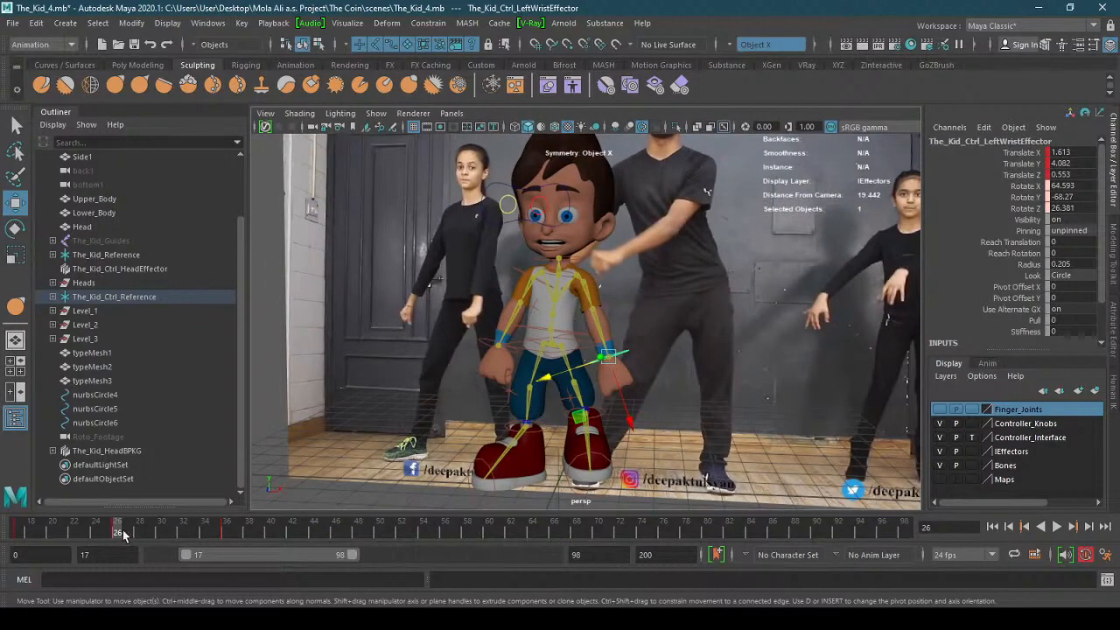
- At frame 29, try to pull the left wrist effector clear of the thigh to about 1.484, 3.961, 0.515
drag(122, 530, 154, 536)
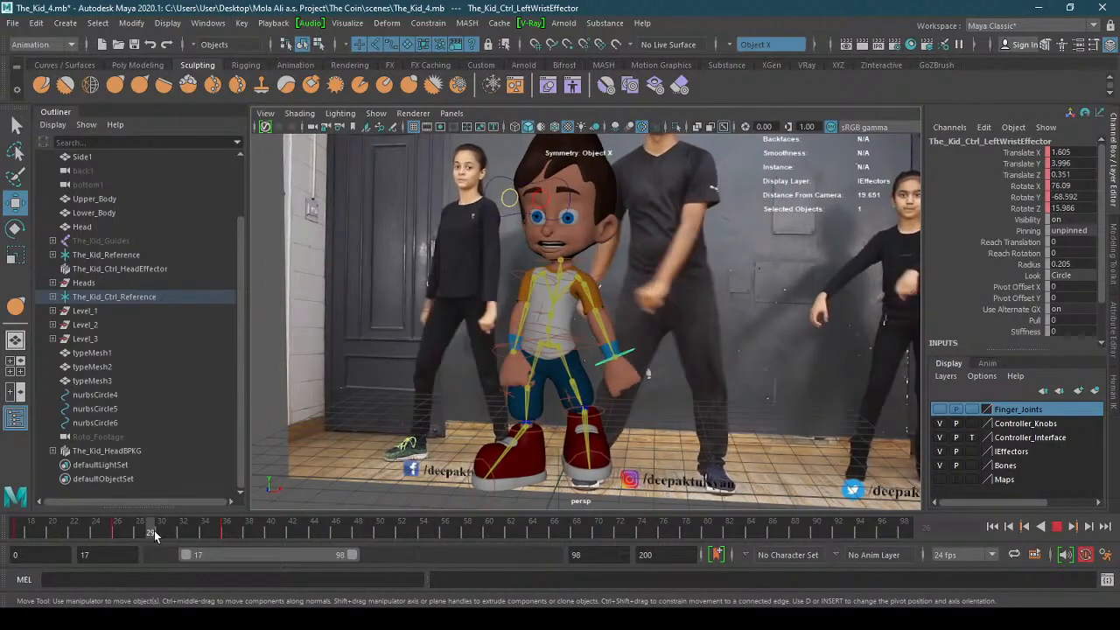
alt+drag(444, 398, 673, 409)
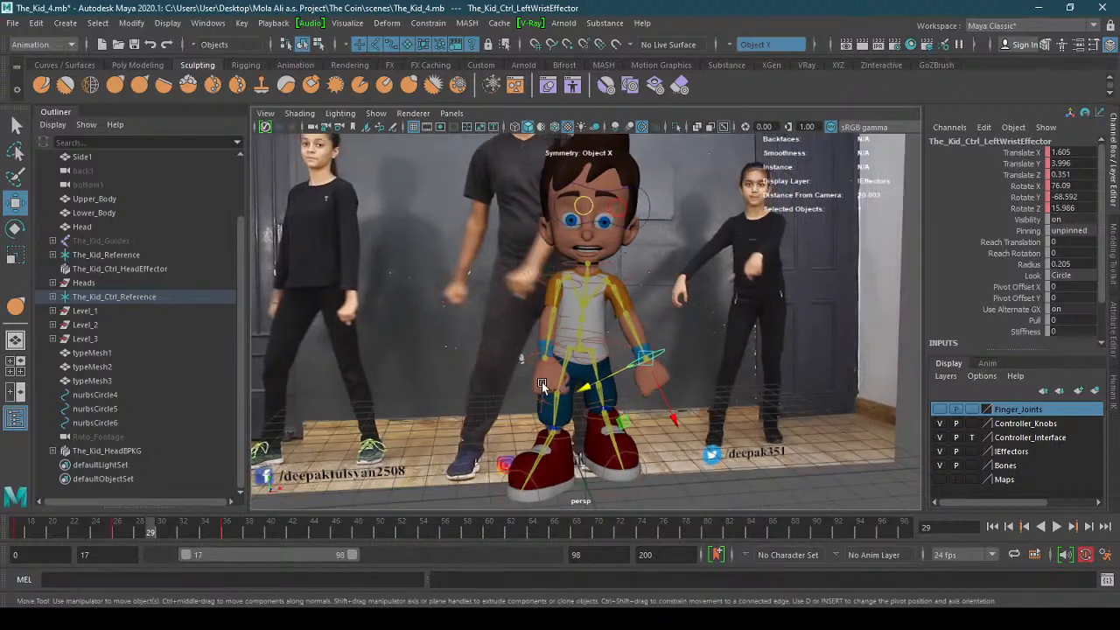
click(525, 358)
drag(529, 359, 566, 369)
click(610, 353)
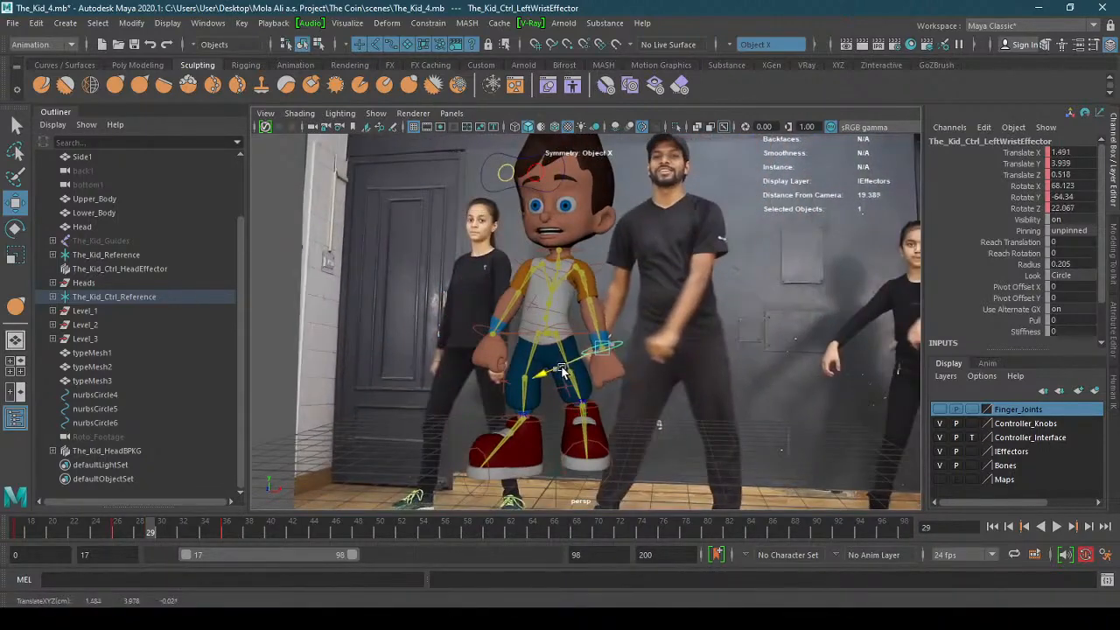
- At frame 32, try to nudge the left wrist effector and pull the right one outward away from the thigh
drag(149, 534, 179, 534)
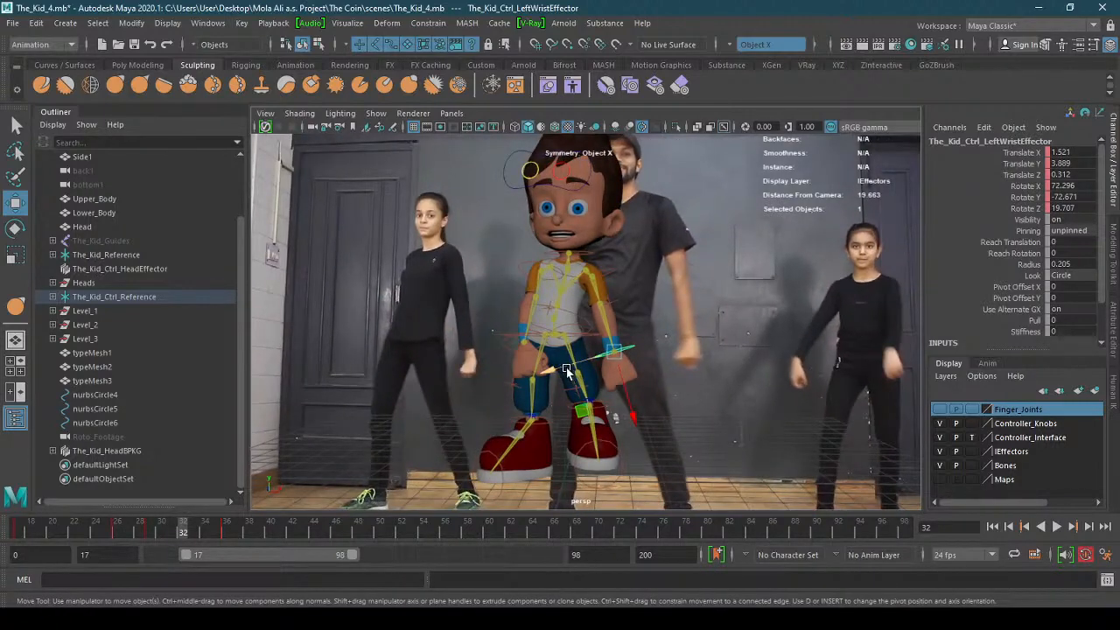
drag(567, 371, 563, 373)
click(510, 348)
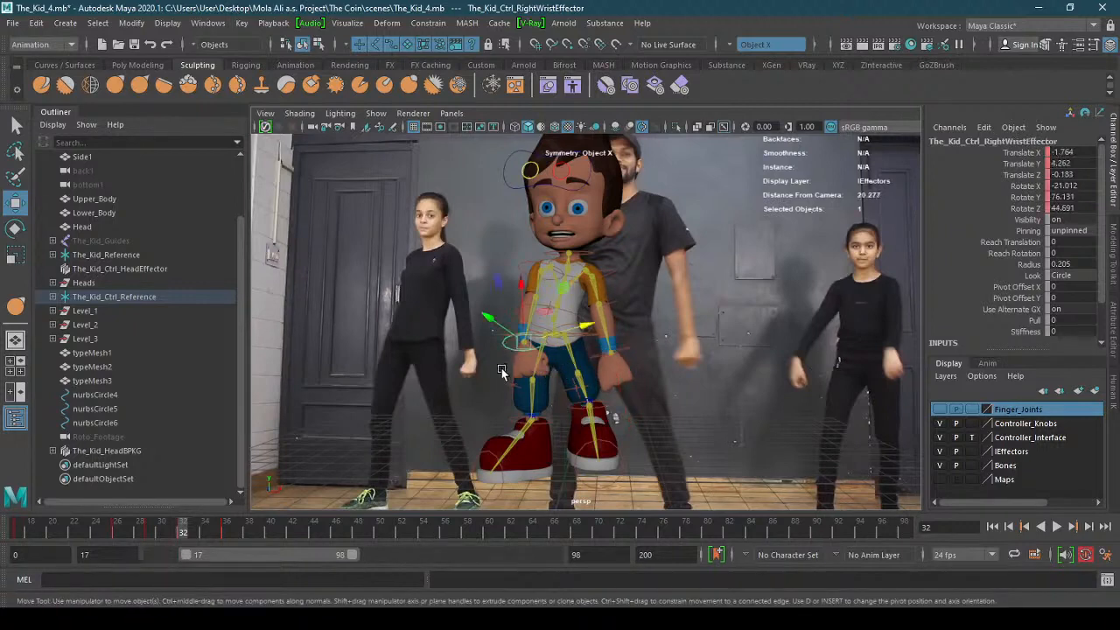
drag(581, 337, 546, 343)
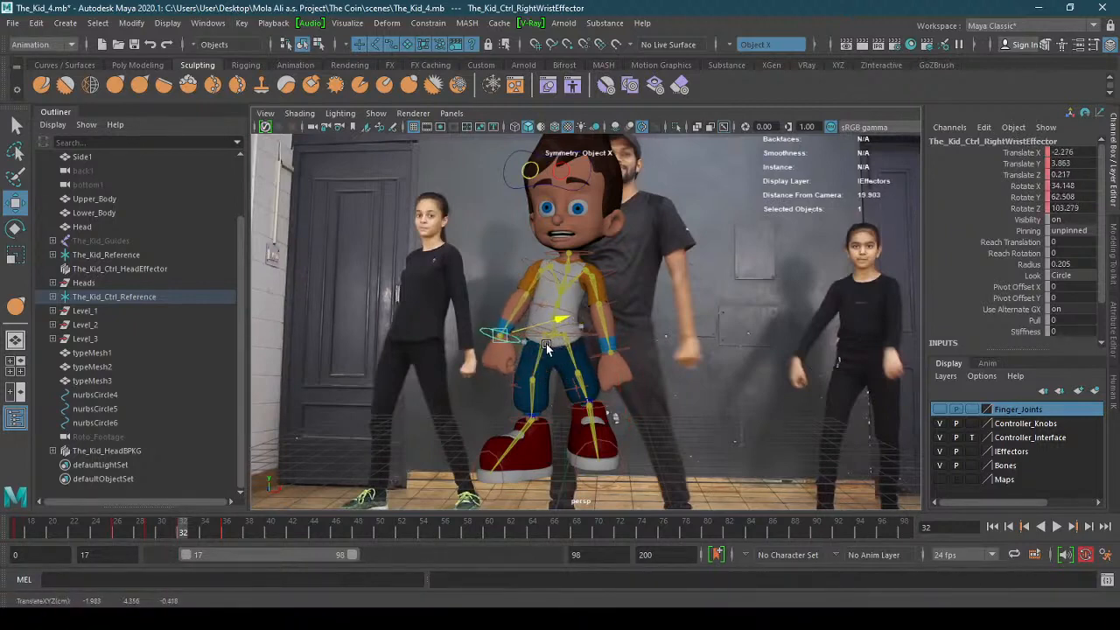
- At frame 34, try to move the right wrist effector outward to about -1.996, 4.321, -0.003 and key it
drag(182, 533, 204, 534)
alt+drag(411, 455, 525, 411)
drag(604, 339, 586, 344)
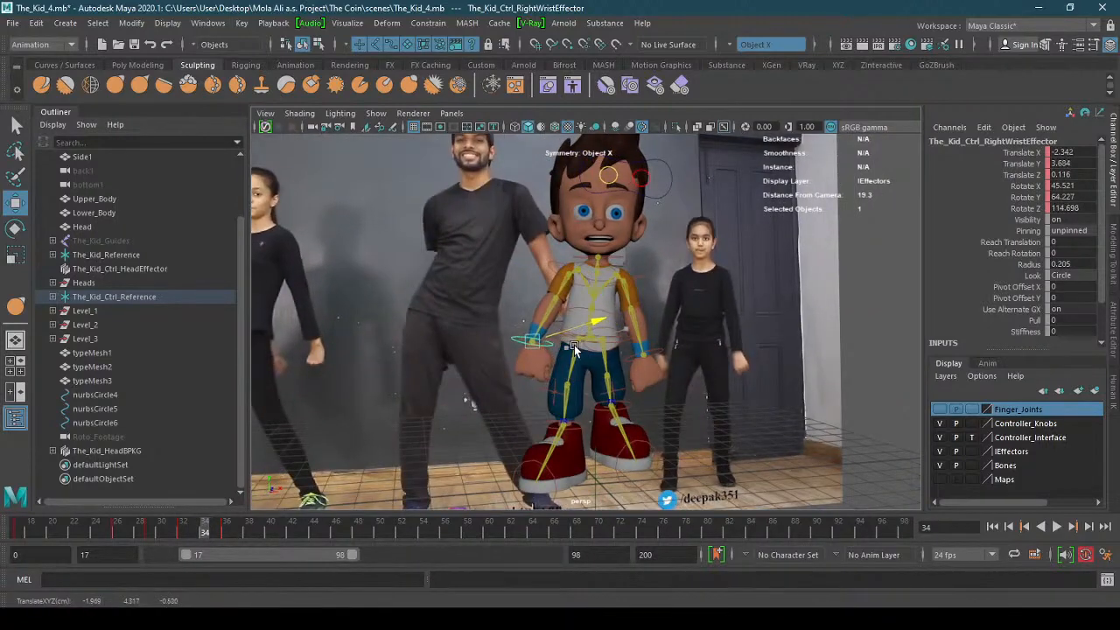
key(s)
alt+drag(441, 481, 207, 496)
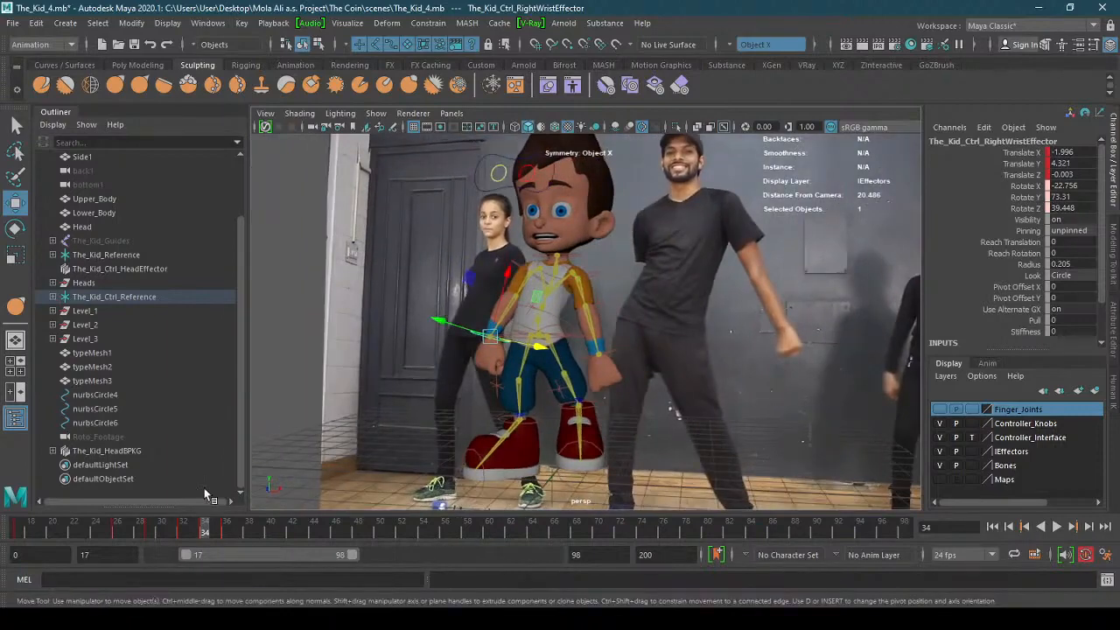
- At frame 35, try to move the right wrist effector outward to about -2.02, 4.341, 0.055
drag(211, 535, 217, 535)
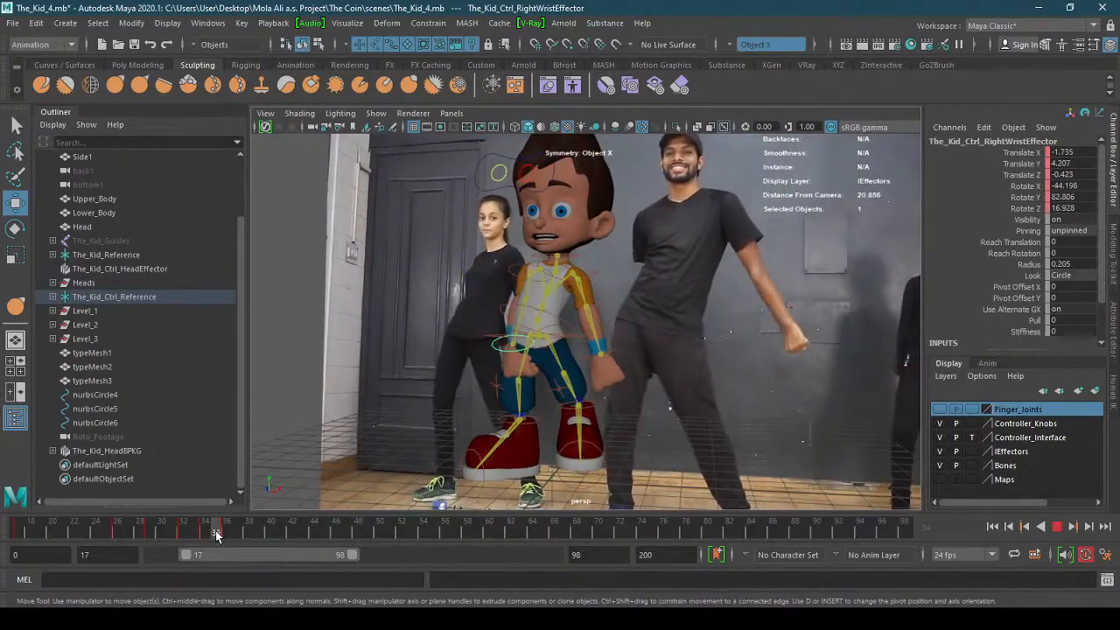
alt+drag(321, 462, 490, 437)
drag(614, 336, 589, 343)
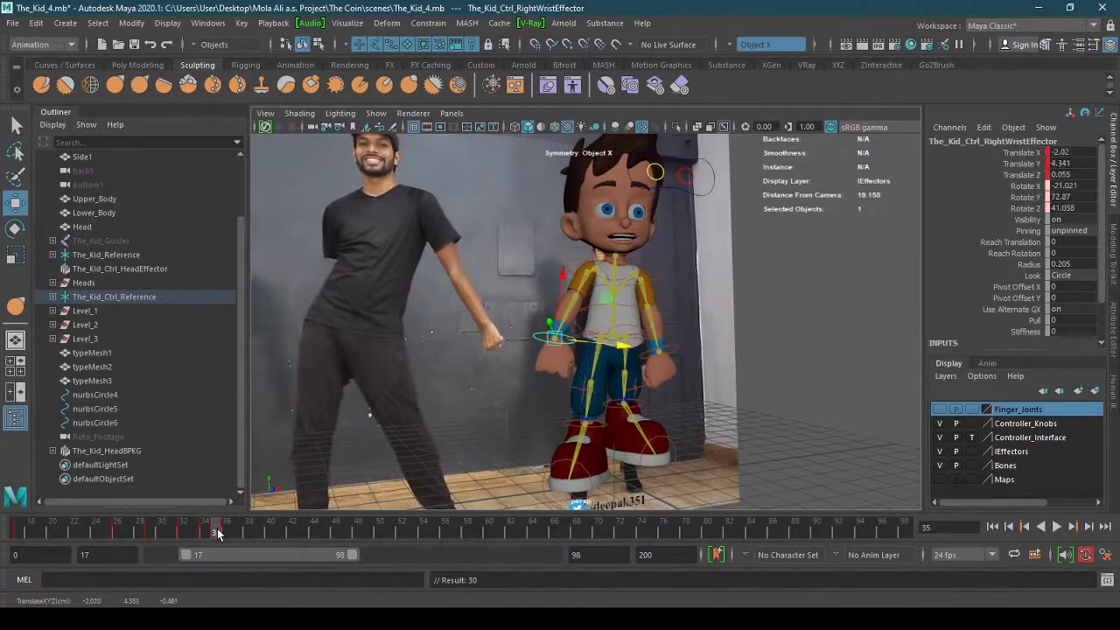
- Go back to frame 21 and try to shift the left wrist effector so the fist clears the thigh
mouse_move(218, 536)
mouse_down()
mouse_move(18, 534)
mouse_move(73, 533)
mouse_move(35, 532)
mouse_move(64, 531)
mouse_up()
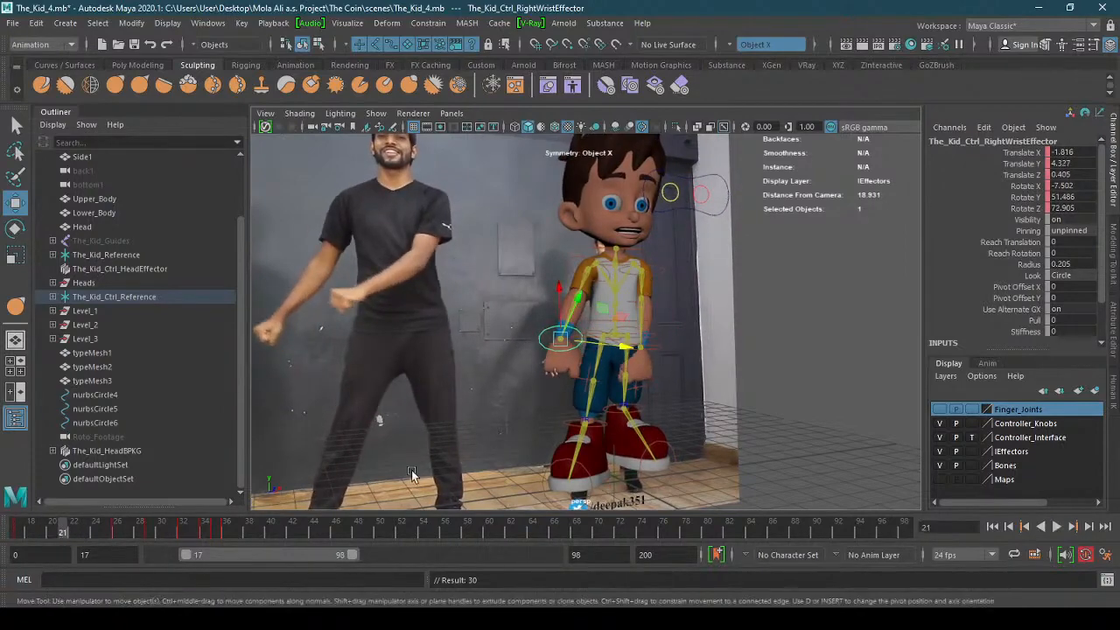
mouse_move(465, 402)
alt+mouse_down()
mouse_move(601, 366)
mouse_move(587, 431)
mouse_move(612, 381)
alt+mouse_up()
click(601, 367)
alt+right_drag(612, 381, 732, 368)
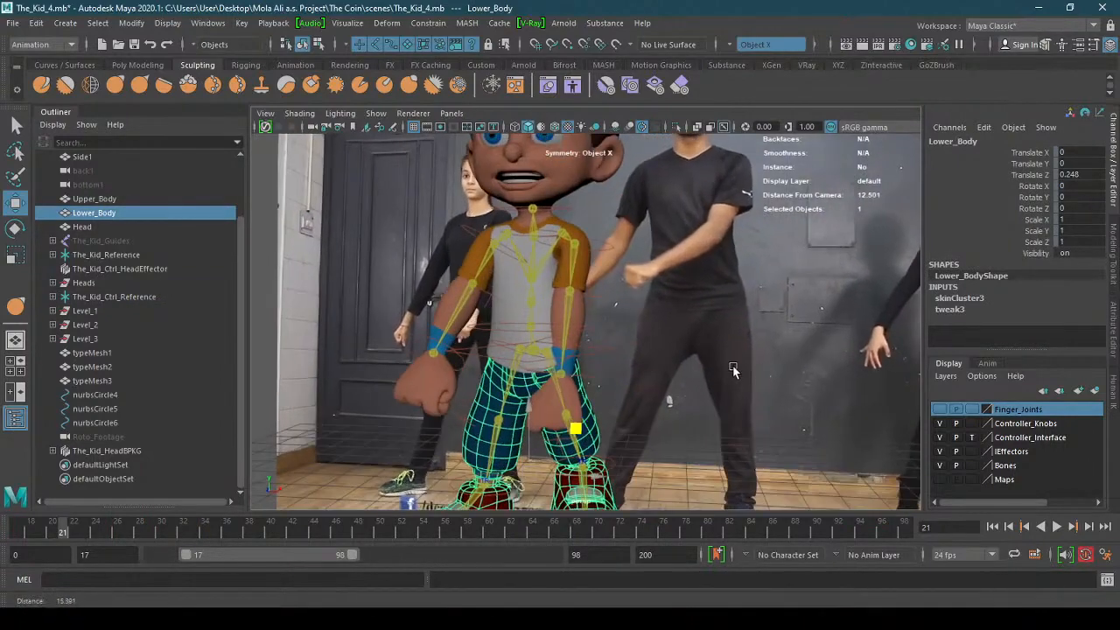
click(591, 380)
drag(492, 375, 545, 387)
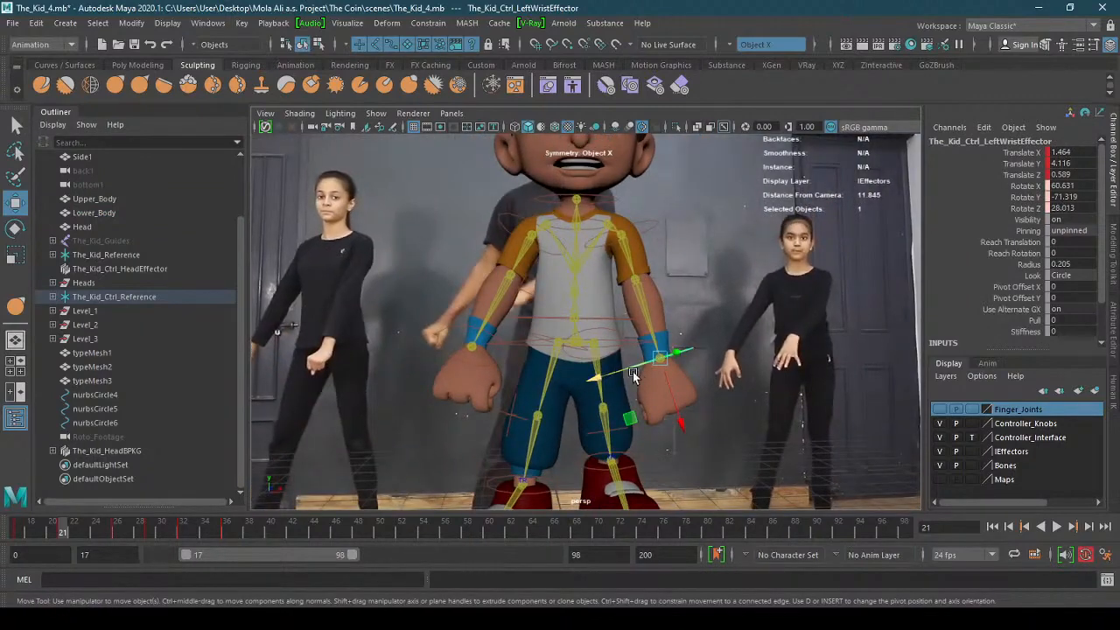
drag(633, 374, 603, 389)
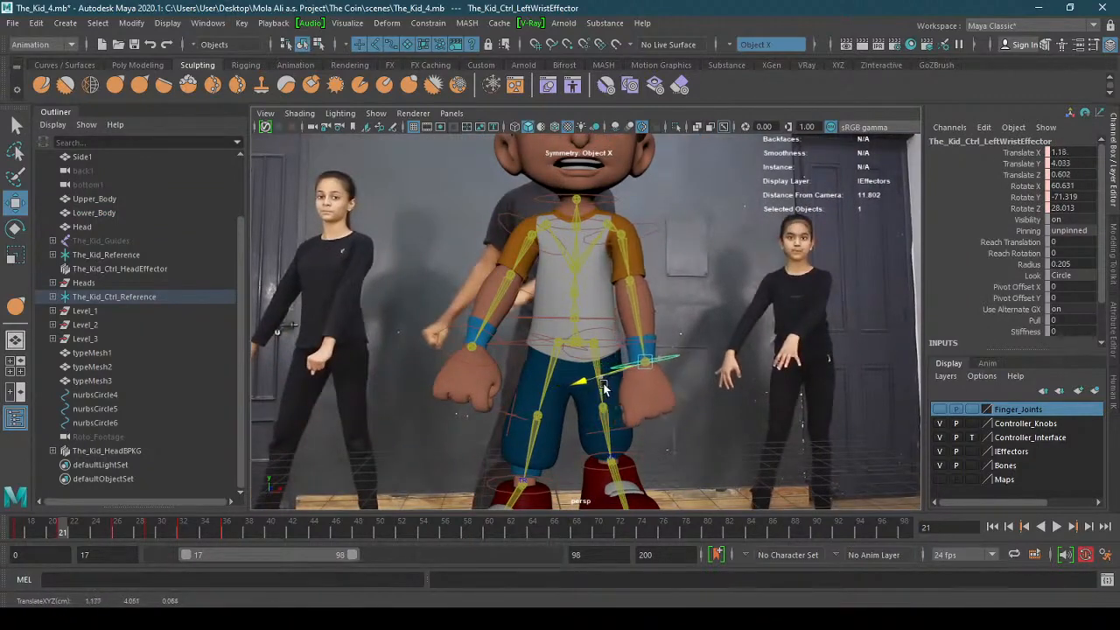
- Try to pull the left wrist effector outward clear of the thigh at frames 23, 24 and 25
drag(62, 530, 82, 531)
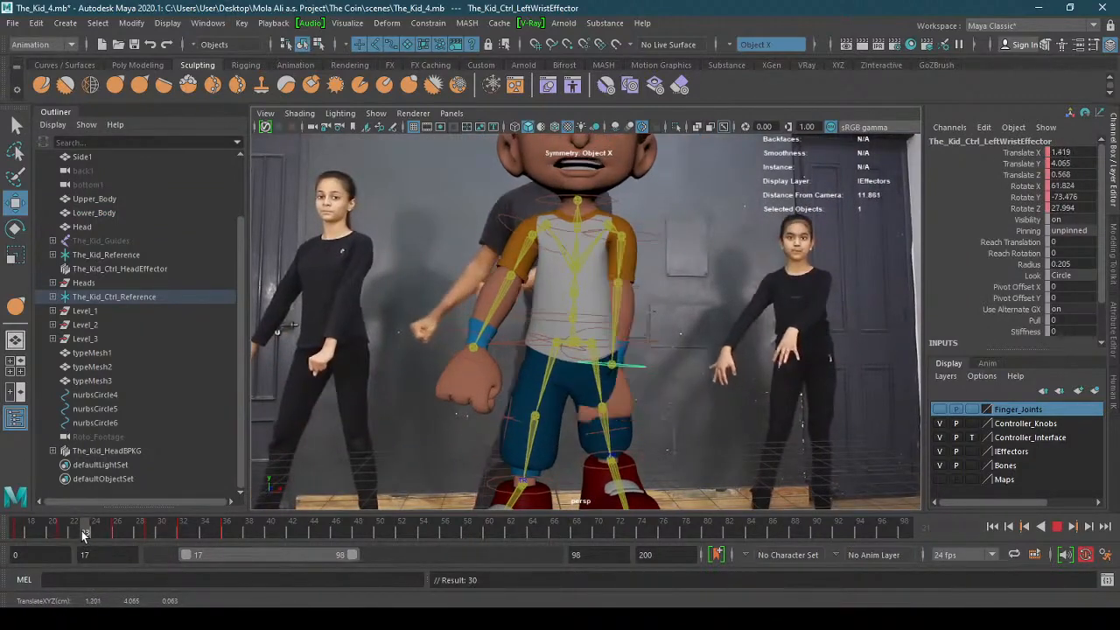
drag(550, 361, 595, 366)
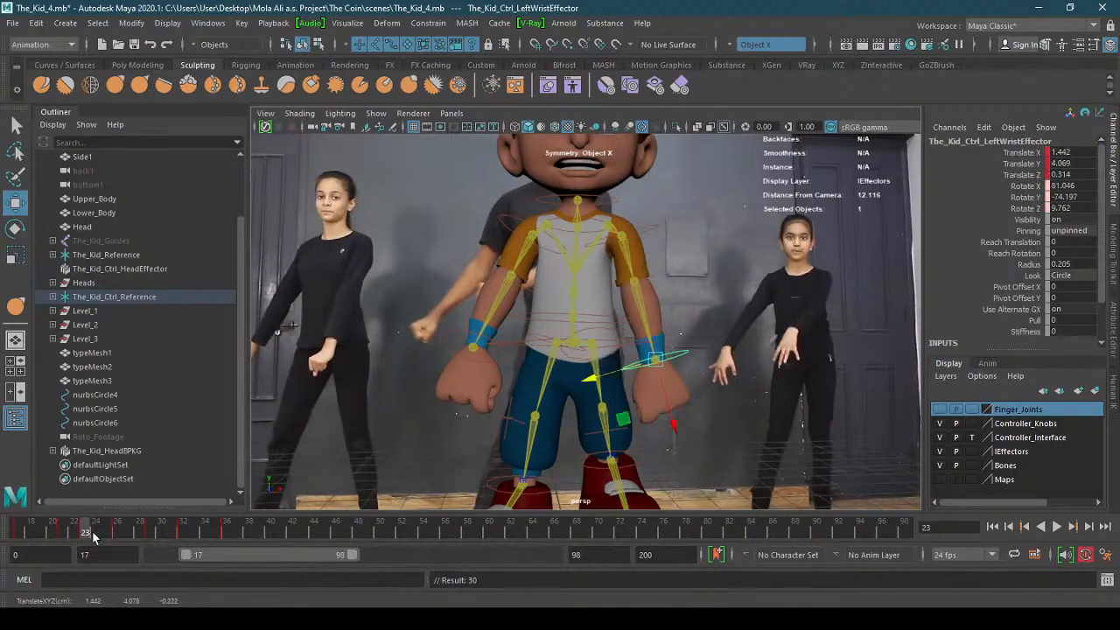
mouse_move(87, 537)
mouse_down()
mouse_move(104, 536)
mouse_move(93, 537)
mouse_up()
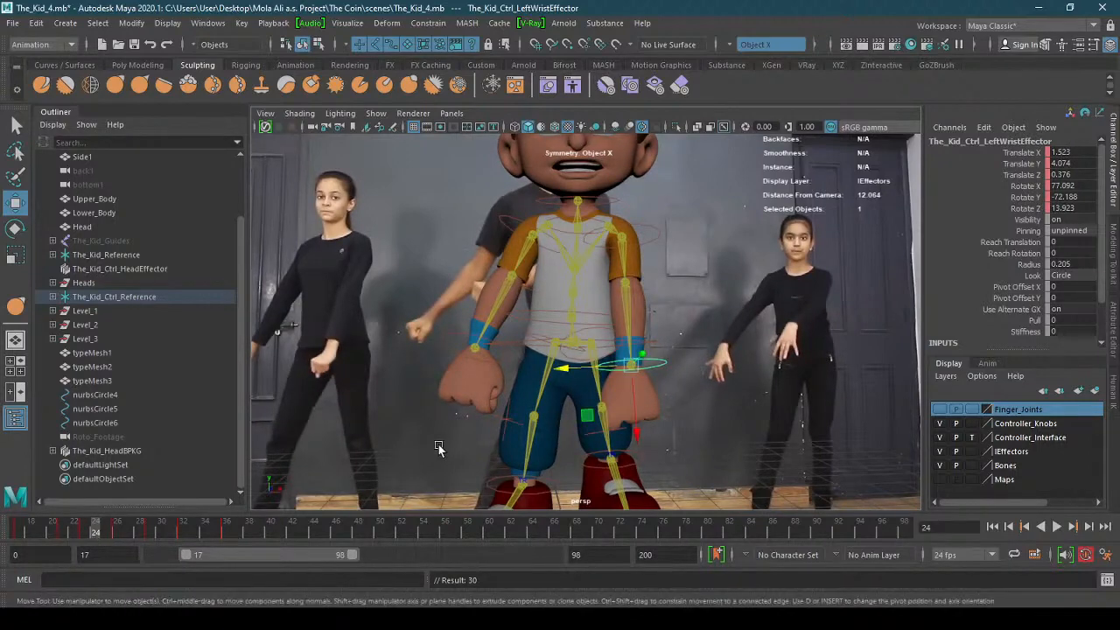
mouse_move(438, 448)
alt+mouse_down()
mouse_move(485, 448)
mouse_move(453, 449)
alt+mouse_up()
drag(595, 383, 618, 385)
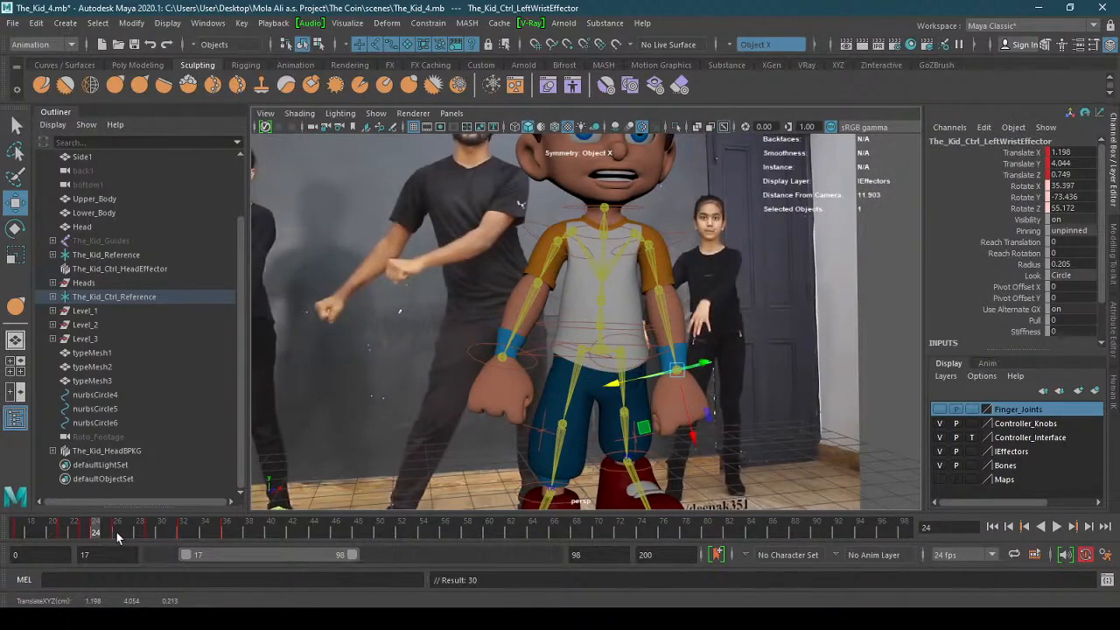
drag(97, 537, 109, 537)
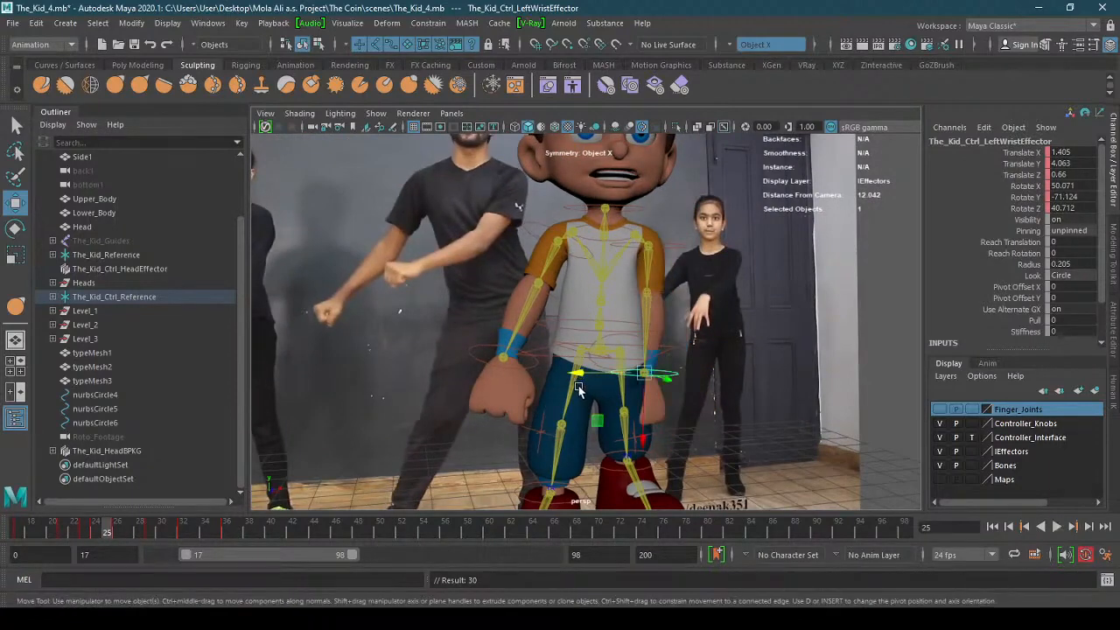
drag(579, 374, 622, 380)
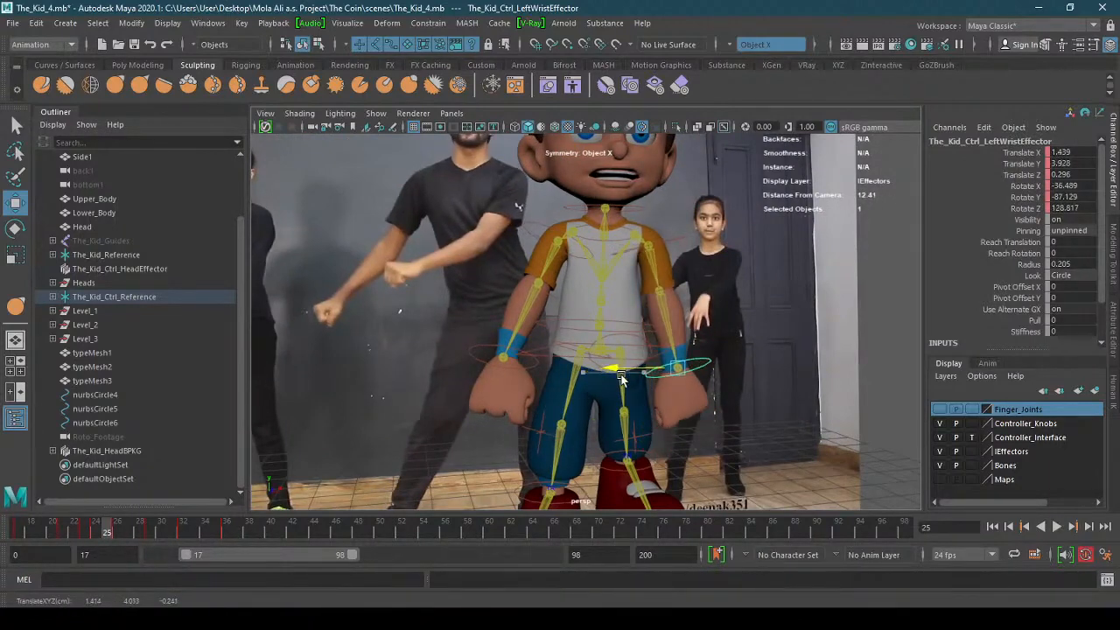
- Return to frame 17, clear the selection and play back the animation to review the arm motion
drag(107, 538, 19, 533)
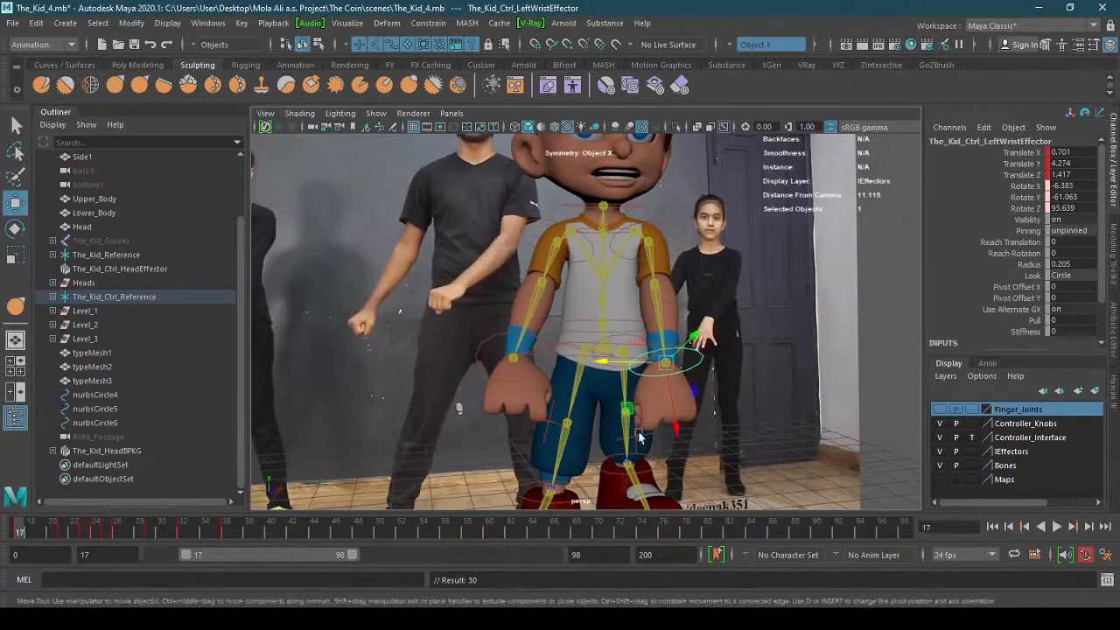
alt+right_drag(639, 436, 453, 420)
alt+drag(633, 425, 550, 454)
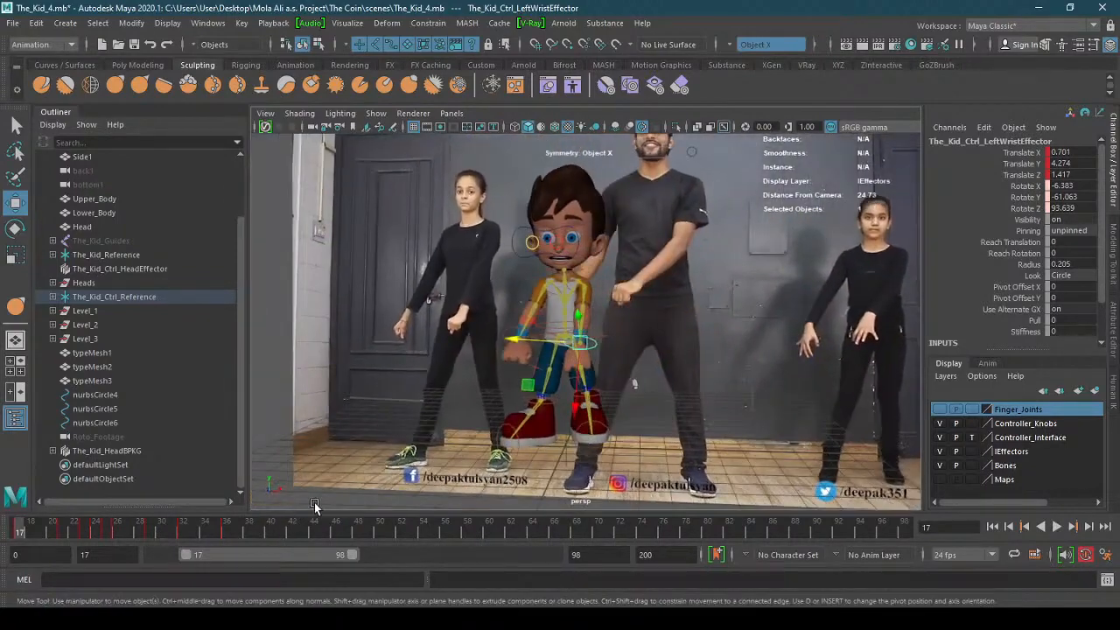
click(315, 507)
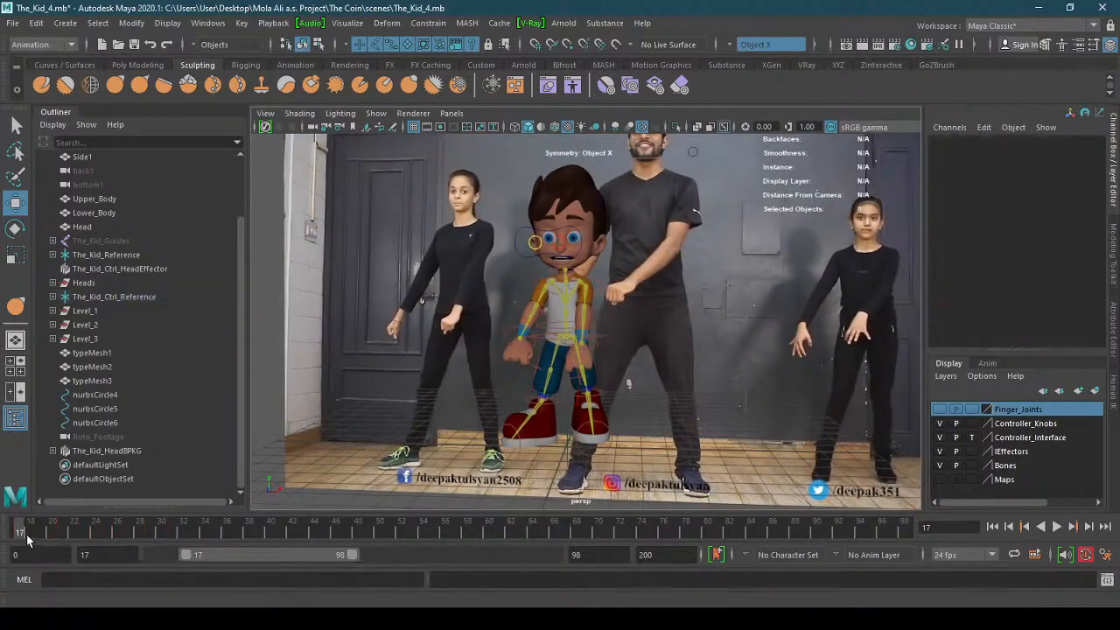
key(alt+v)
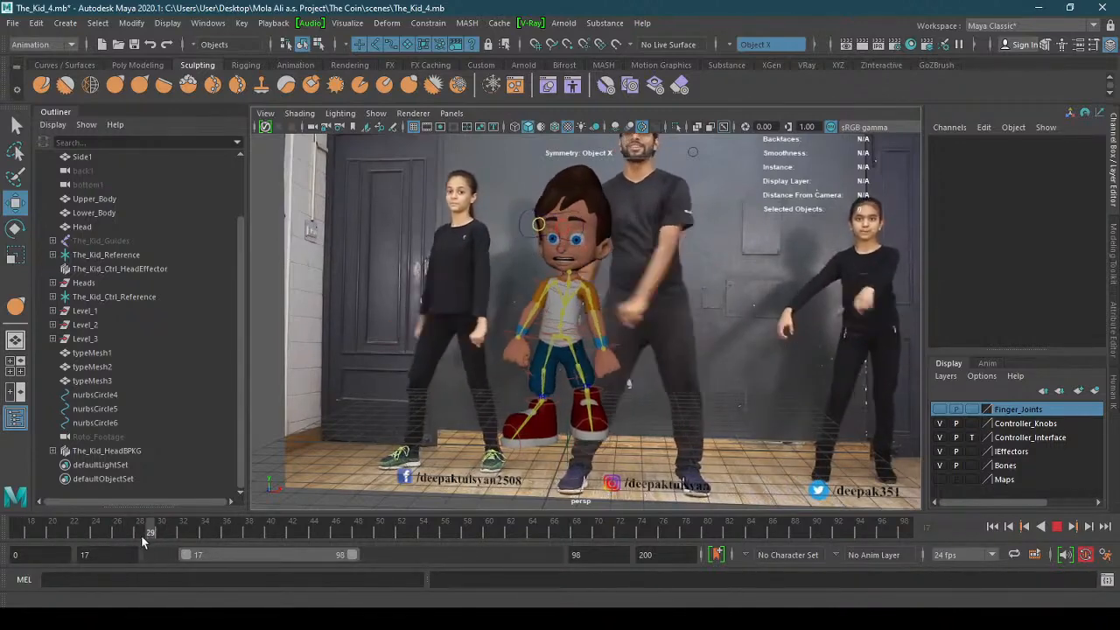
drag(84, 542, 40, 554)
key(Escape)
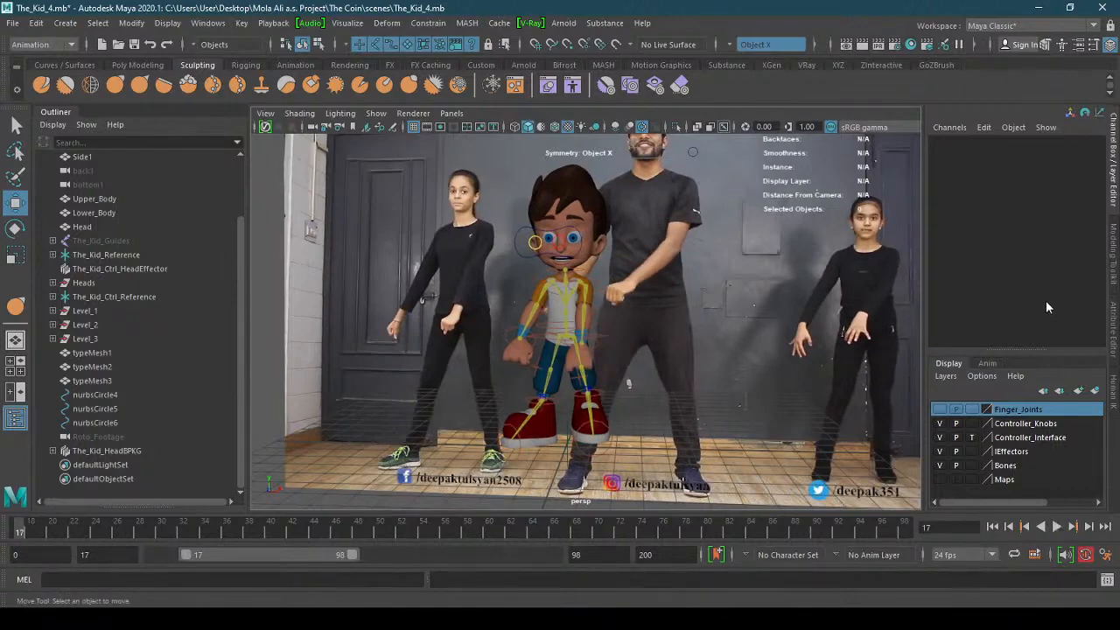
click(1060, 528)
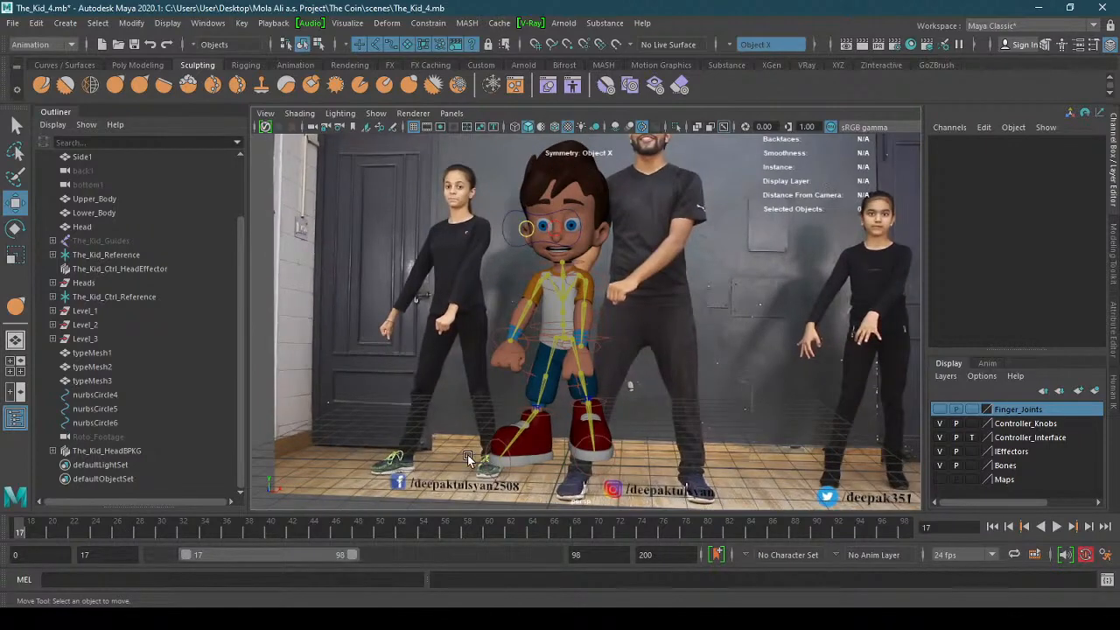
- Undo the recent wrist edits at the other frames, back to the frame 26 pose of the left wrist effector
click(599, 346)
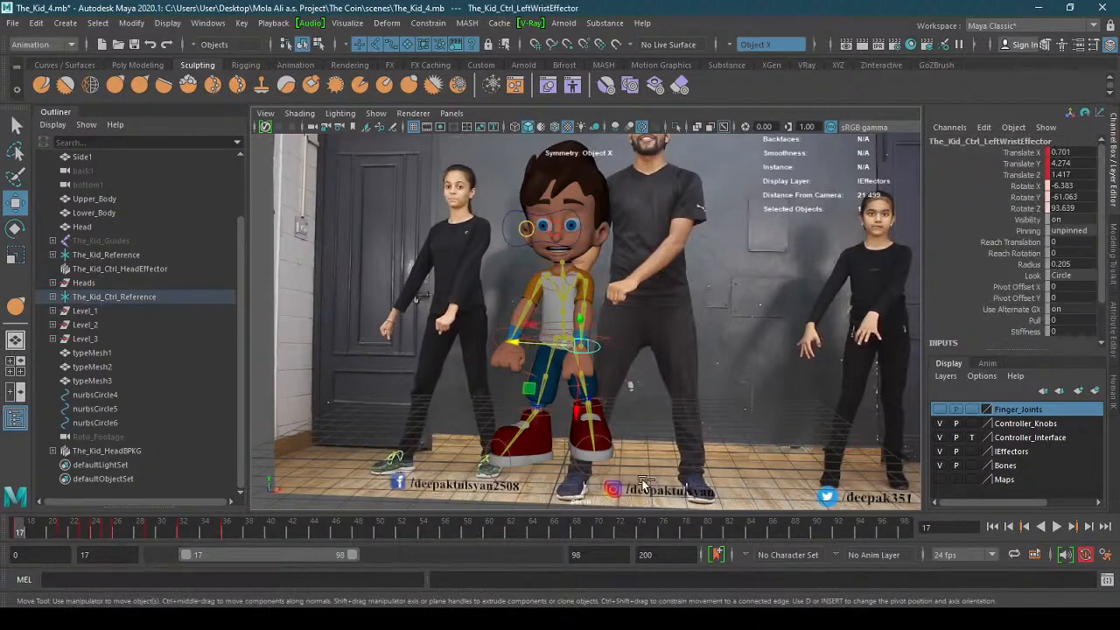
key(ctrl+z)
key(ctrl+z)
key(ctrl+z)
key(ctrl+z)
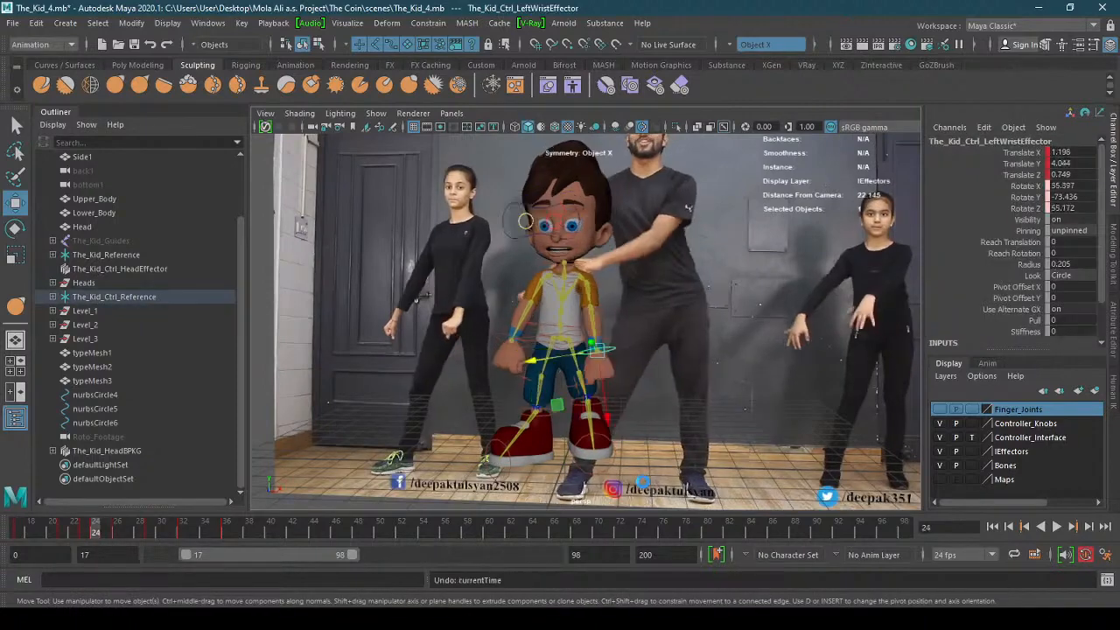
key(ctrl+z)
key(ctrl+z)
key(ctrl+z)
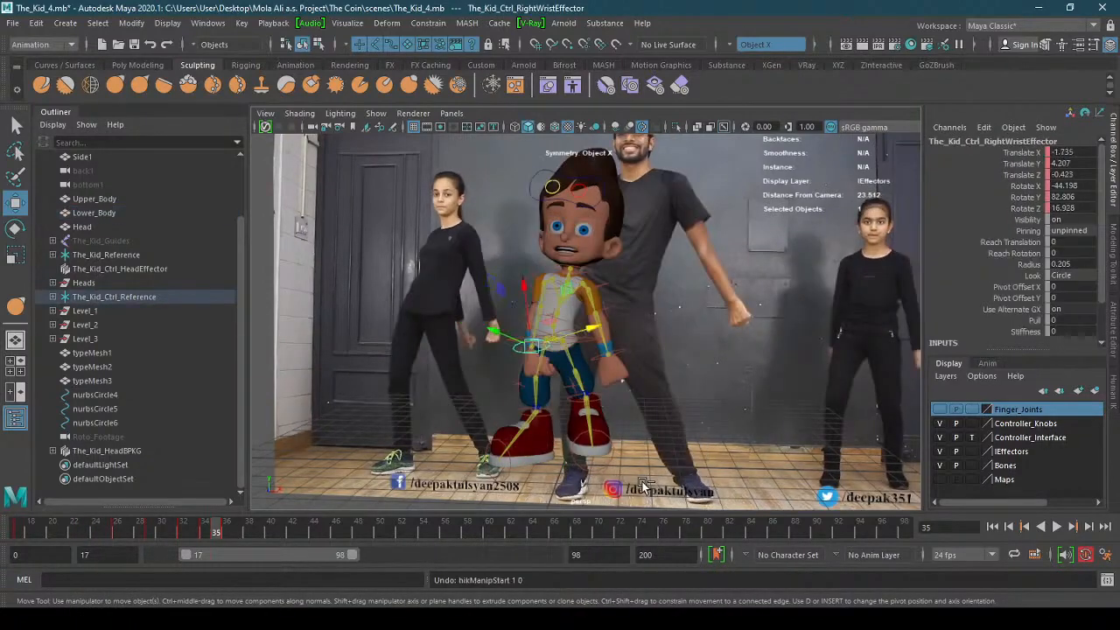
key(ctrl+z)
key(ctrl+z)
key(ctrl+z)
key(ctrl+z)
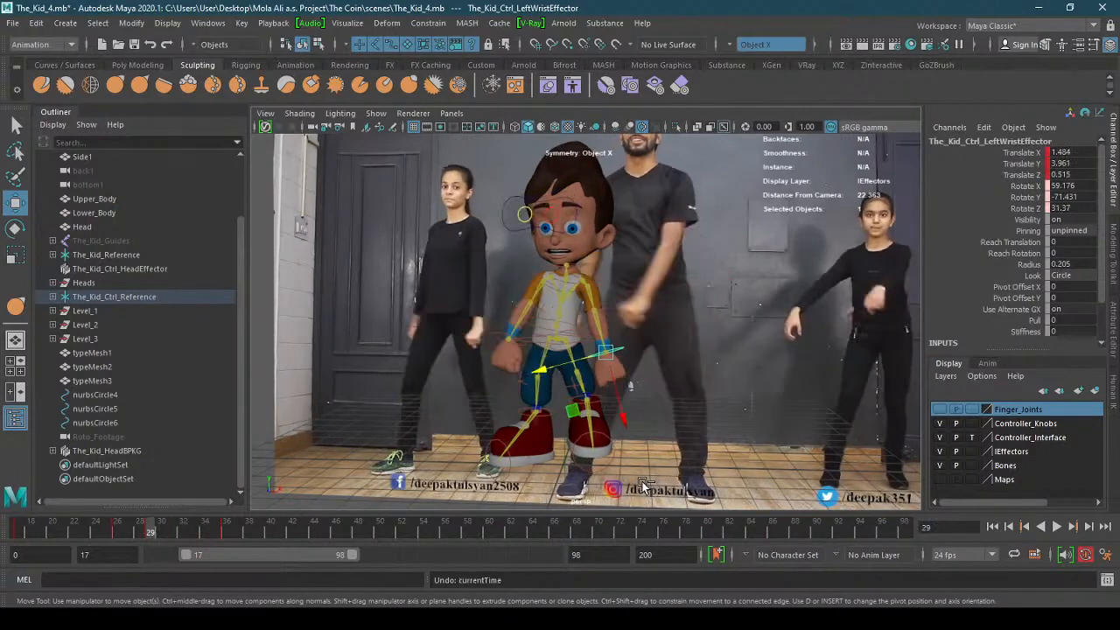
key(ctrl+z)
key(ctrl+z)
key(ctrl+z)
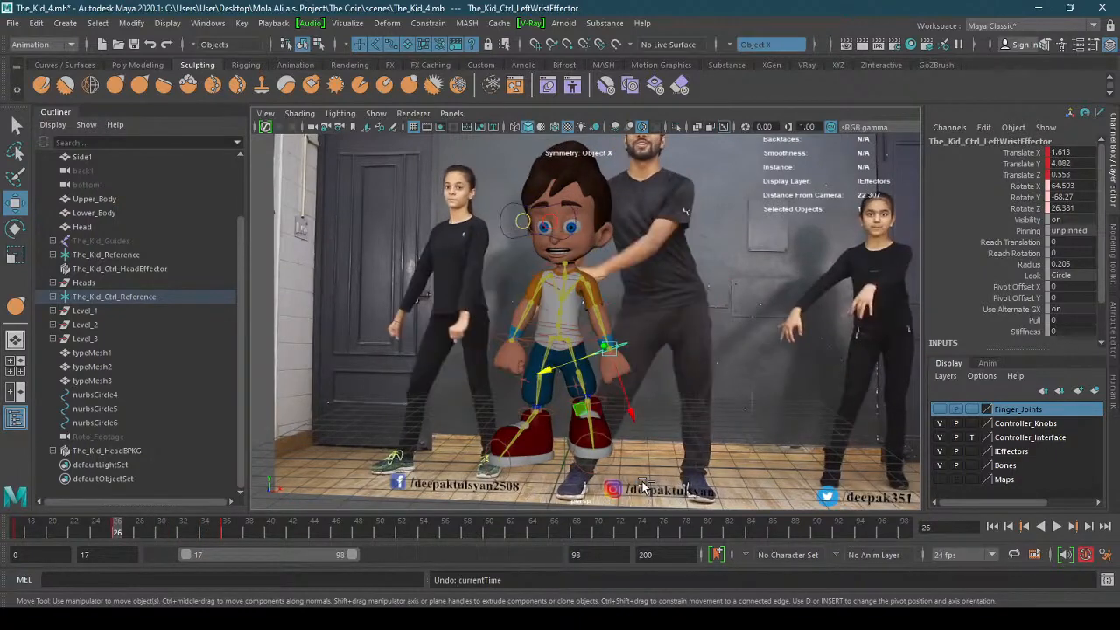
- Move to frame 27 and inspect the kid's left hand against the thigh from a higher angle
mouse_move(123, 528)
mouse_down()
mouse_move(19, 527)
mouse_move(205, 540)
mouse_move(129, 540)
mouse_up()
alt+right_drag(497, 394, 639, 390)
alt+drag(639, 389, 616, 427)
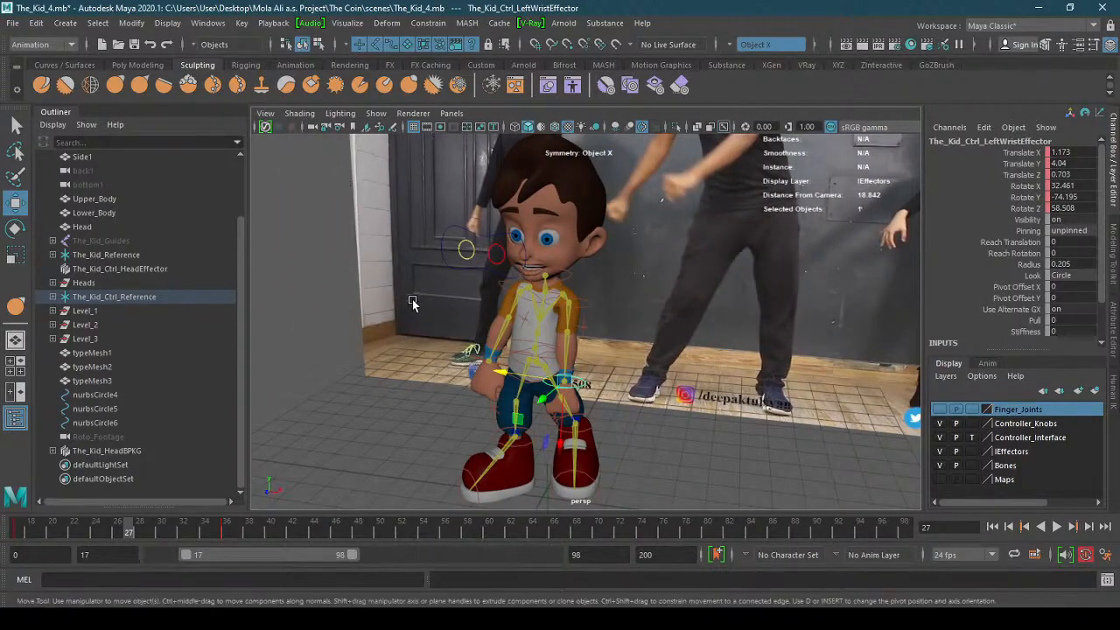
- Check the Smile and Fist sliders in the front view through a two-pane layout, and return to the full perspective view
click(19, 396)
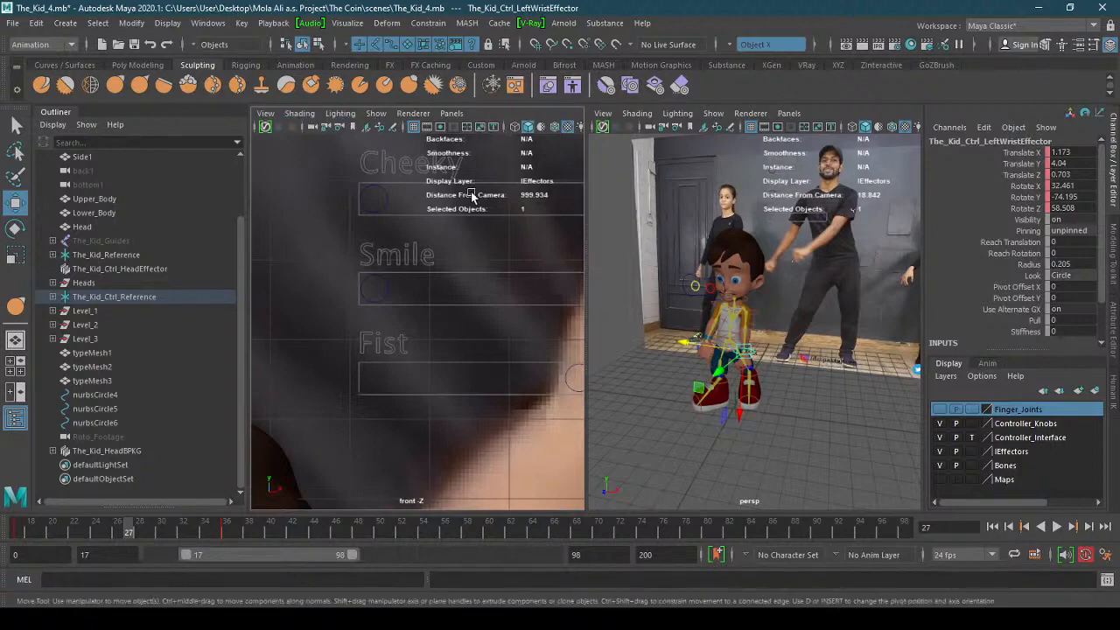
key(space)
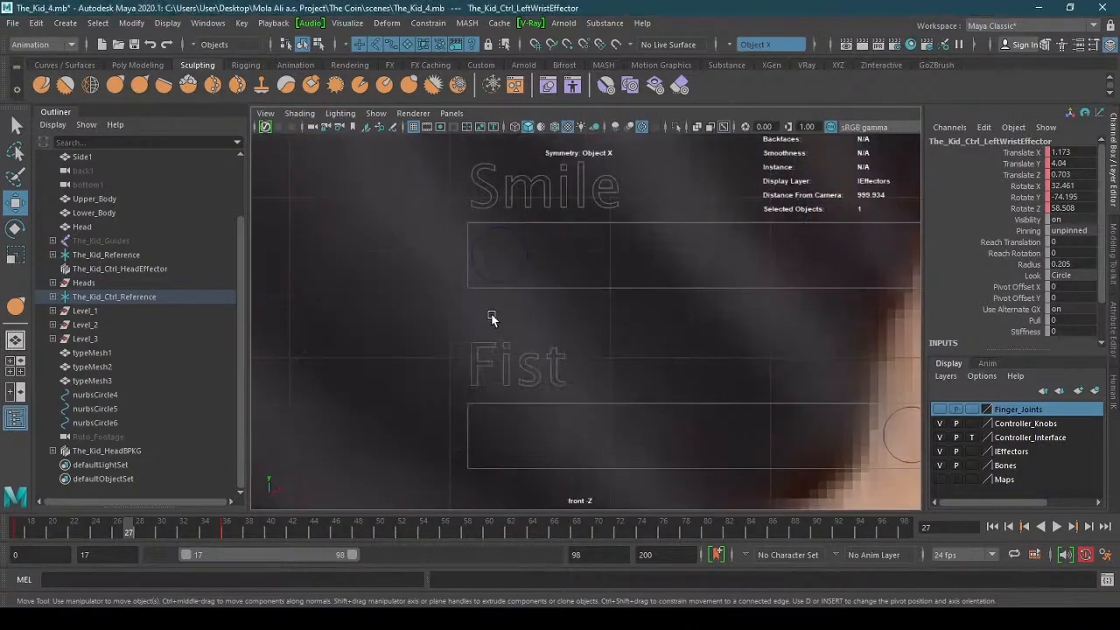
key(space)
drag(491, 318, 487, 254)
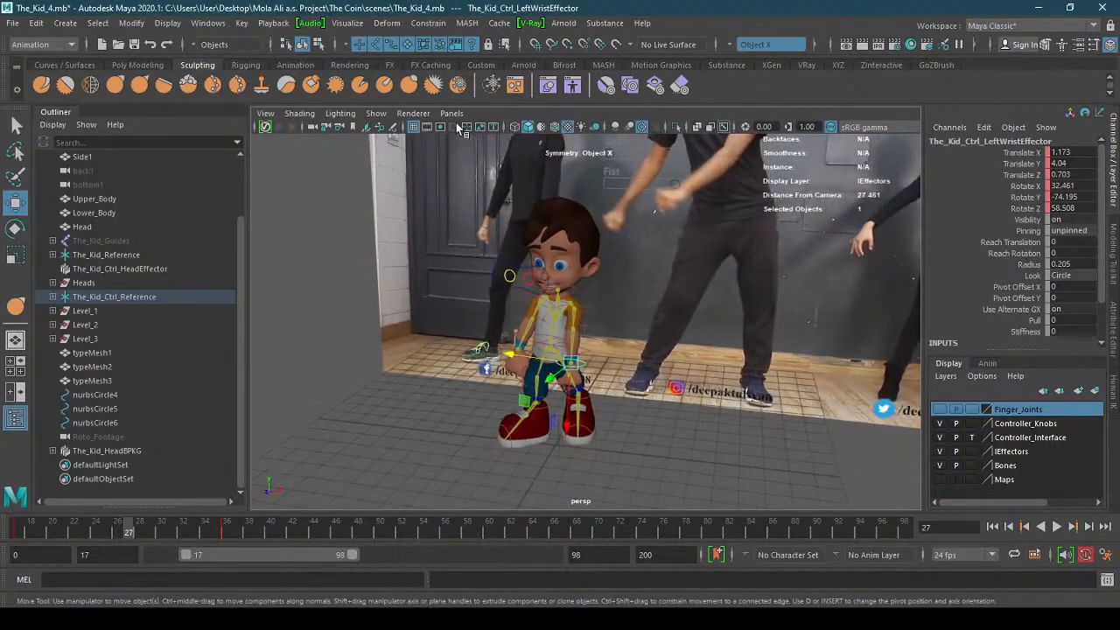
- Tear off a copy of the perspective view and dock it beneath the original, with the two views roughly equal in height
click(452, 112)
mouse_move(516, 195)
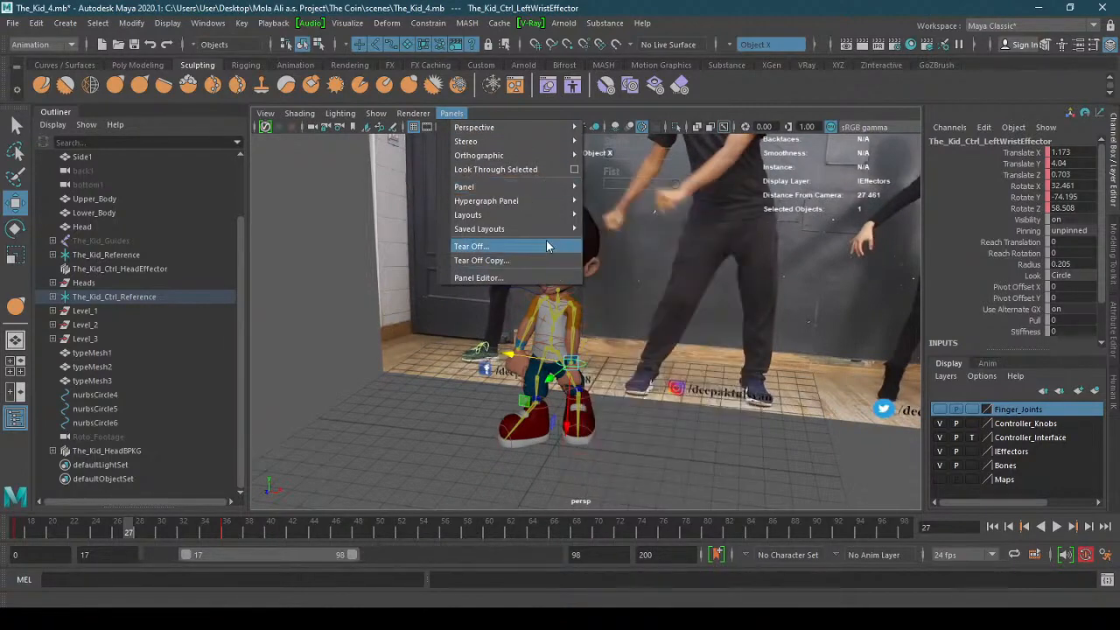
click(536, 260)
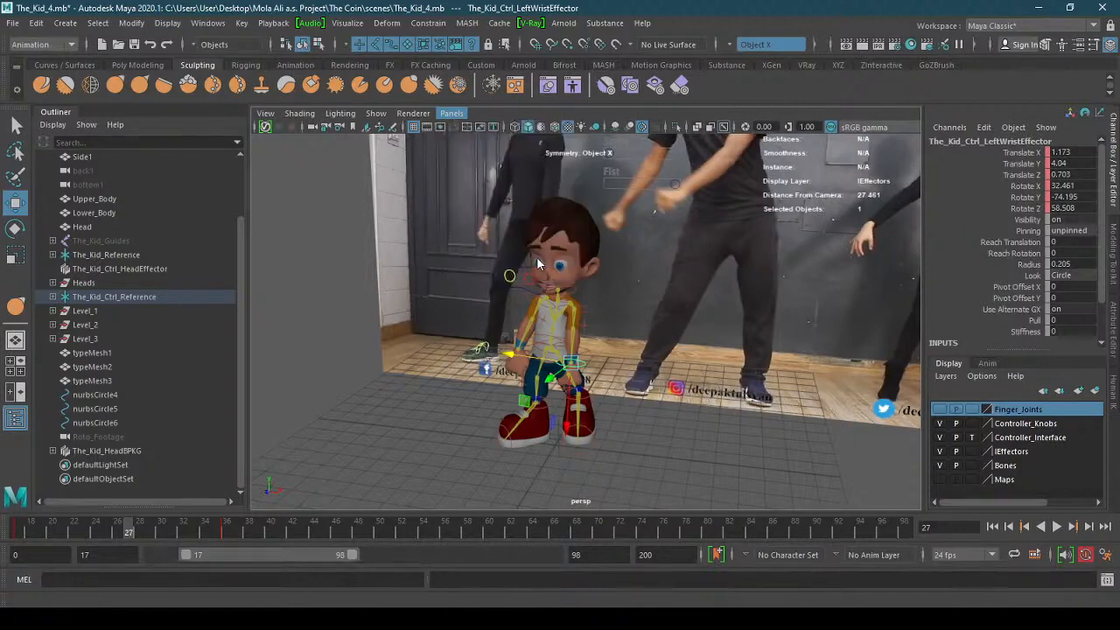
drag(482, 118, 329, 502)
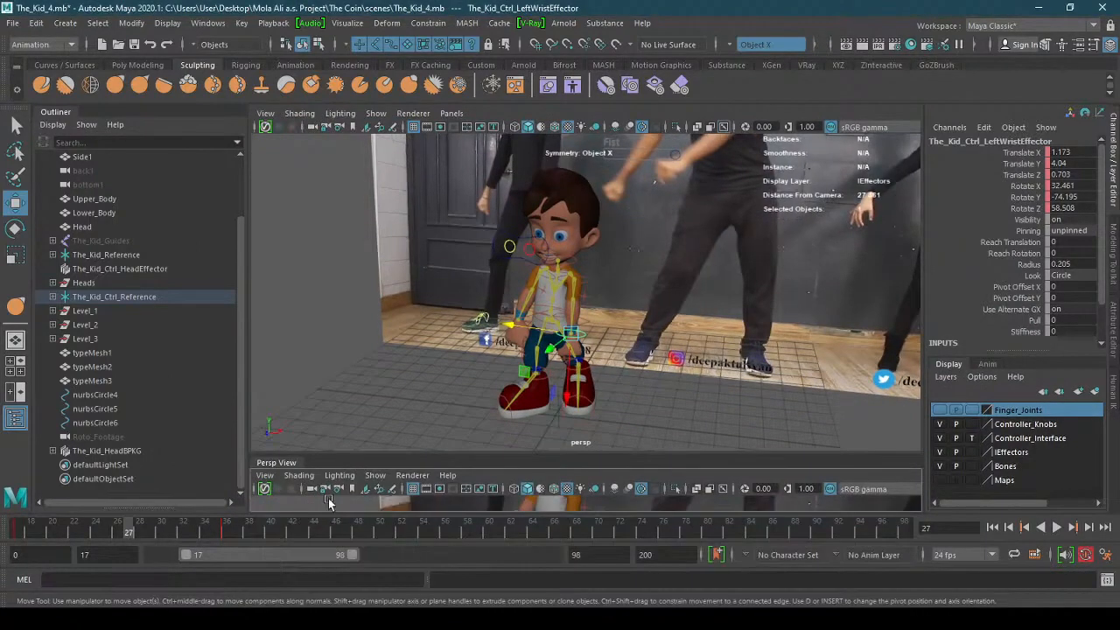
drag(401, 454, 408, 343)
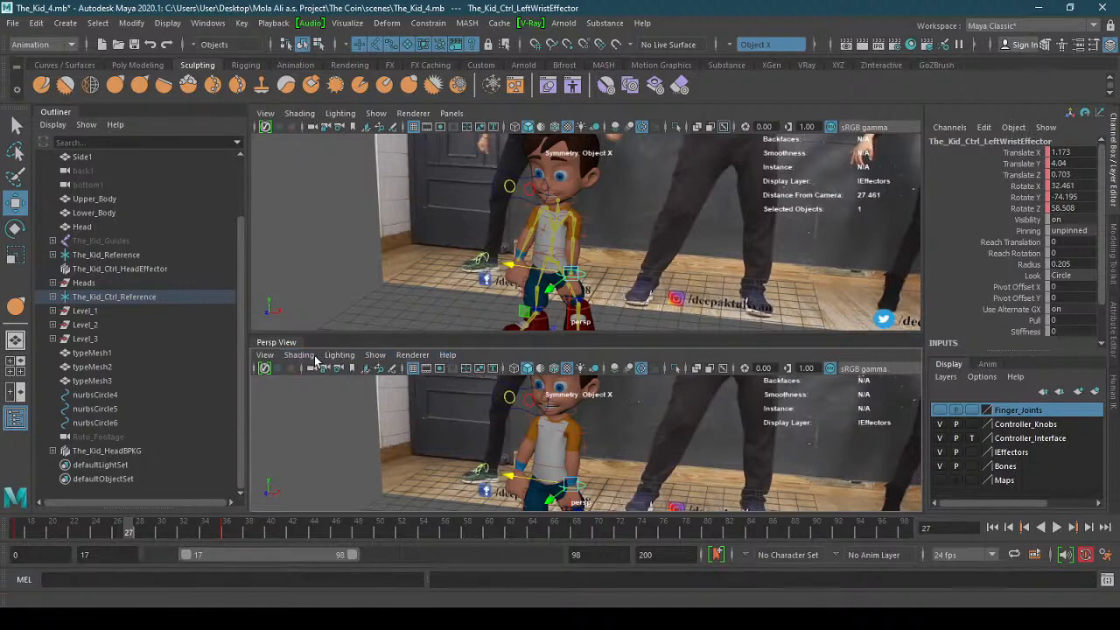
- Replace the upper perspective view with the Graph Editor and enlarge the perspective copy beneath it
click(263, 355)
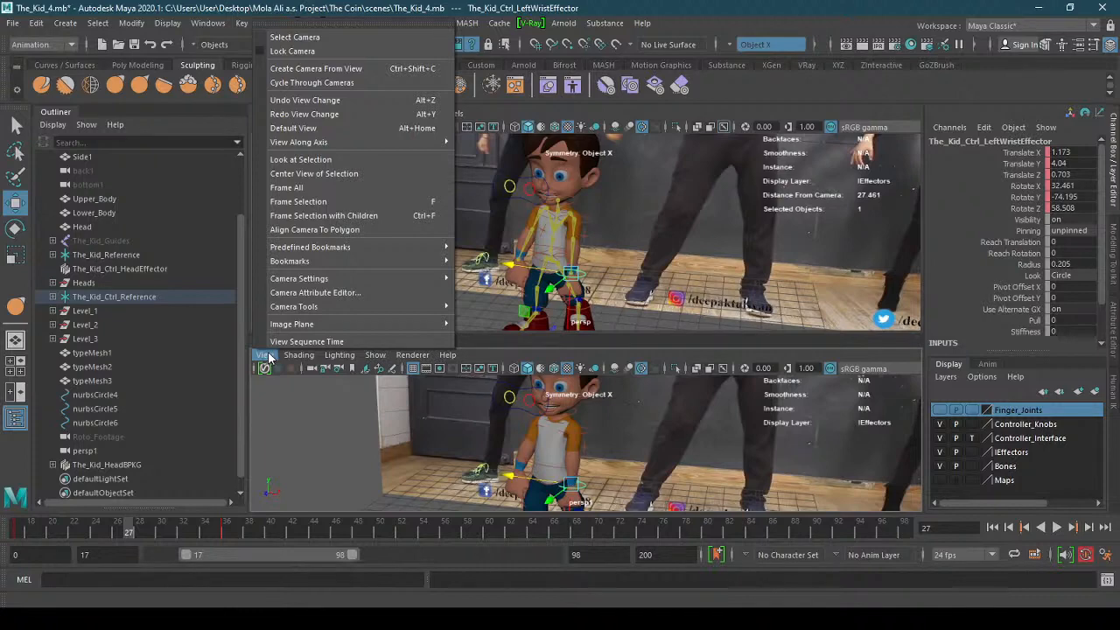
mouse_move(285, 354)
click(557, 114)
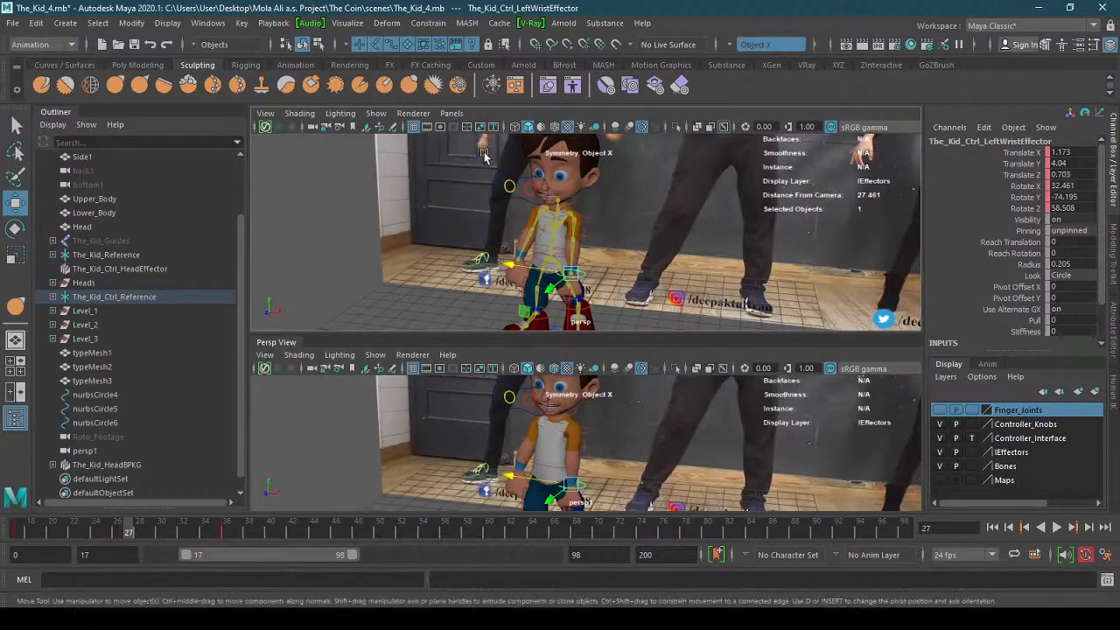
click(452, 114)
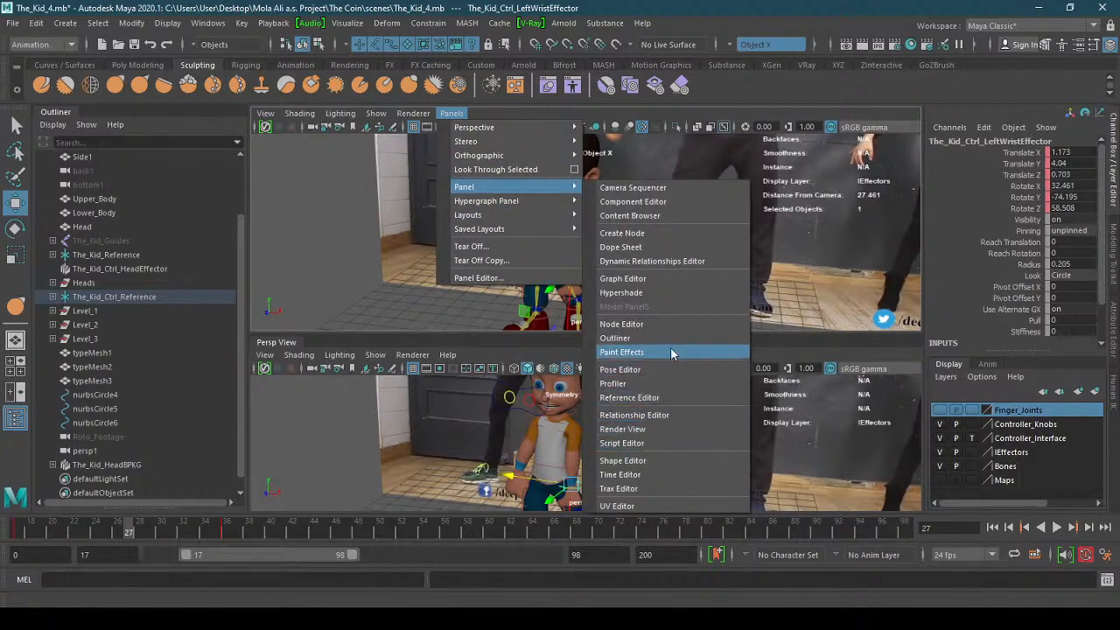
click(655, 278)
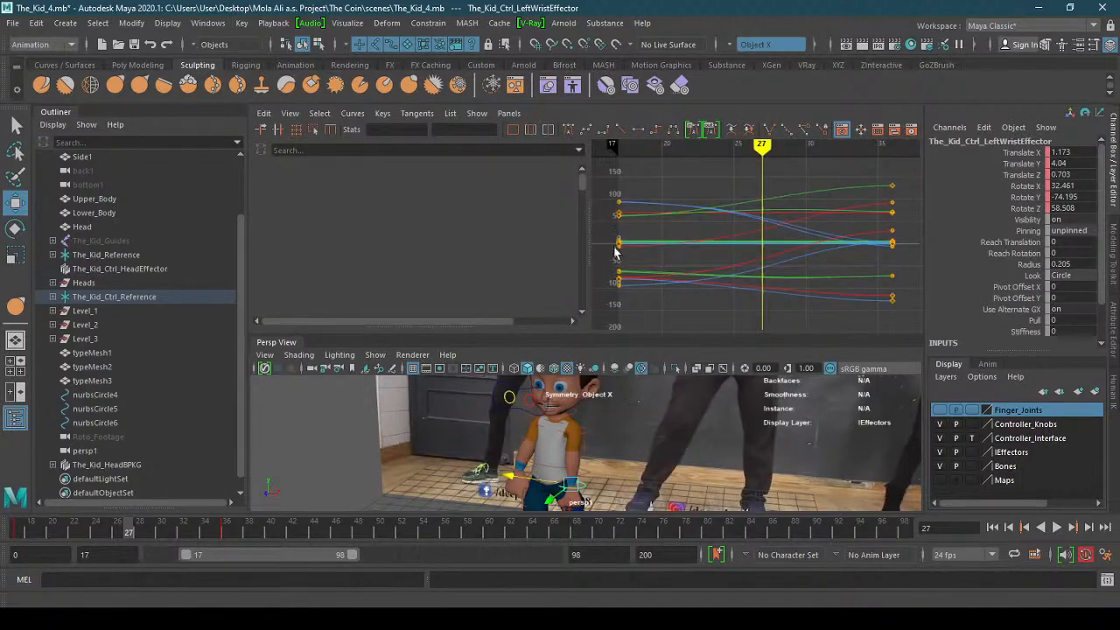
scroll(614, 459, down, 3)
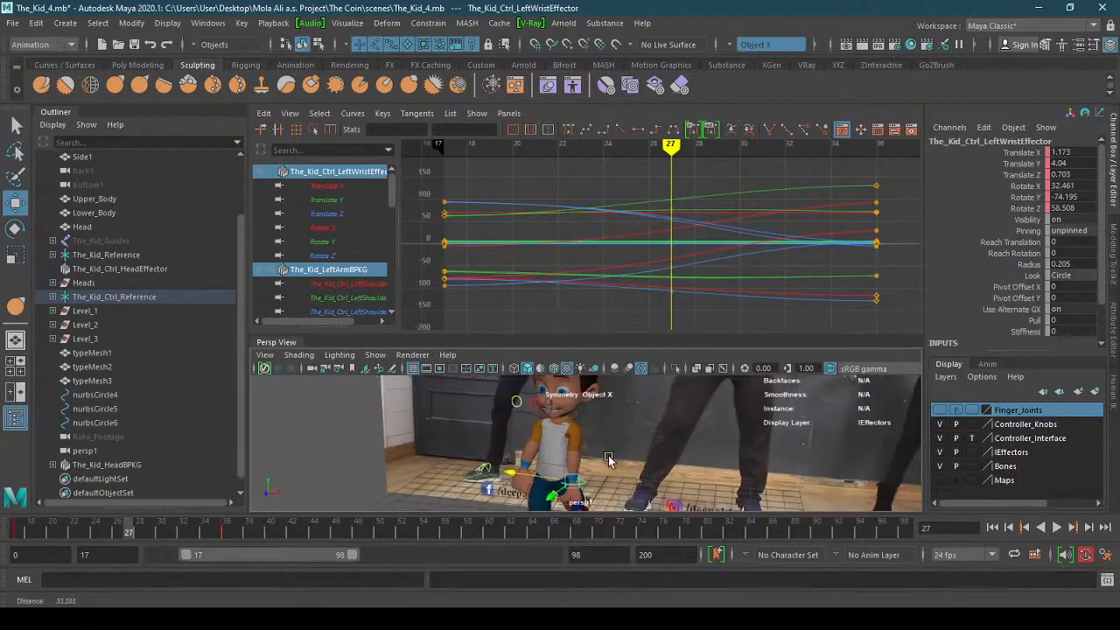
alt+middle_drag(614, 466, 584, 444)
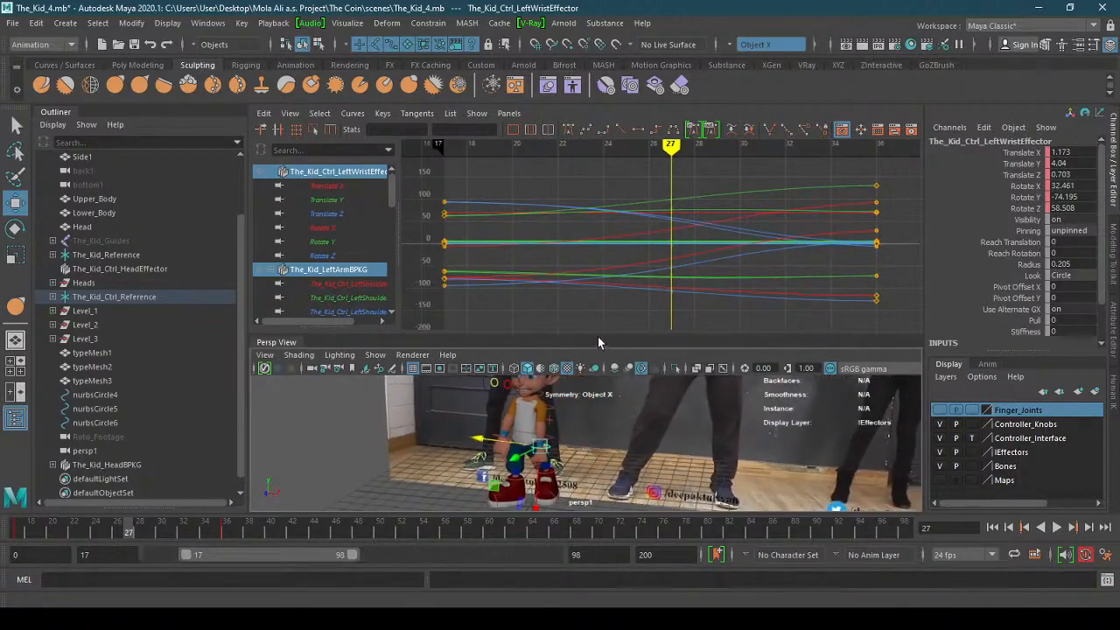
drag(599, 337, 599, 294)
- Reselect the kid's left wrist effector and show only its Translate X curve in the Graph Editor
scroll(717, 378, up, 3)
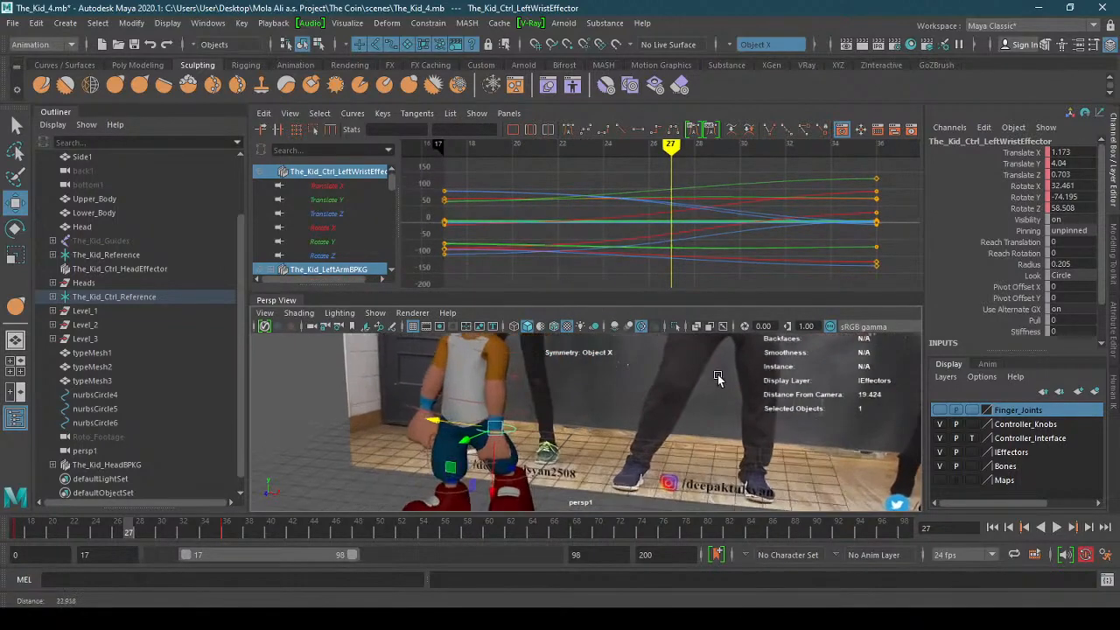
scroll(700, 403, up, 4)
click(541, 481)
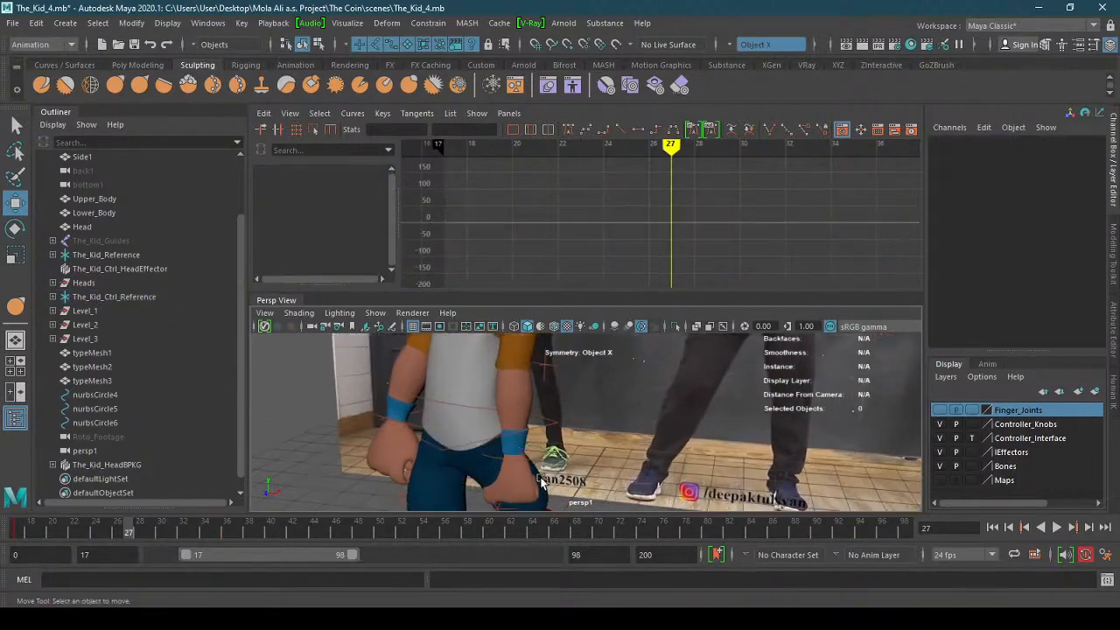
click(537, 457)
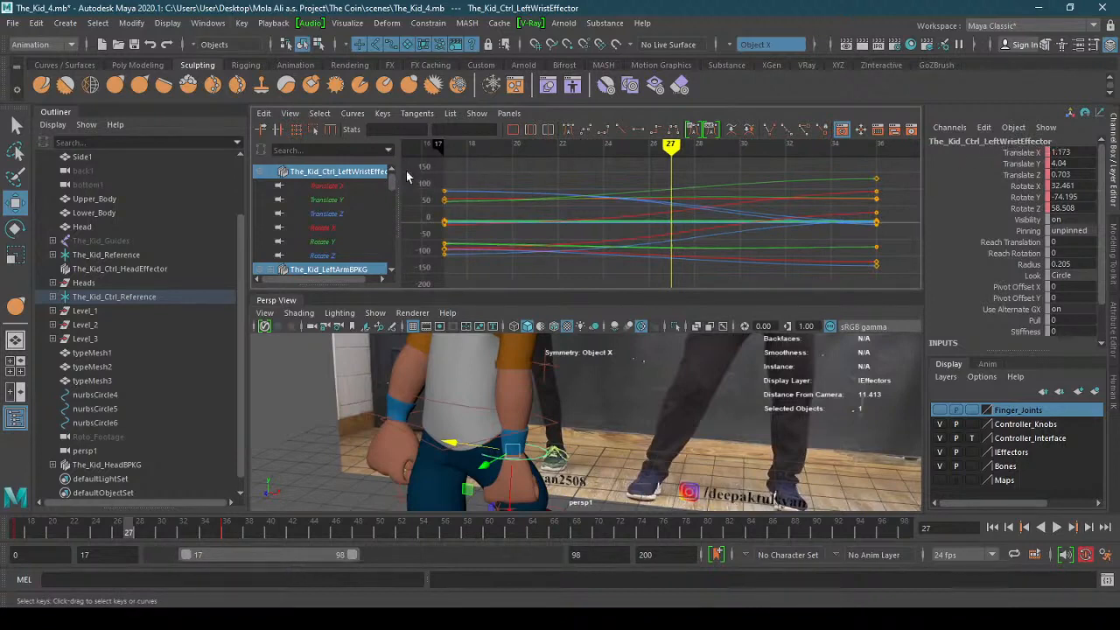
scroll(393, 184, down, 2)
scroll(393, 186, up, 2)
click(355, 186)
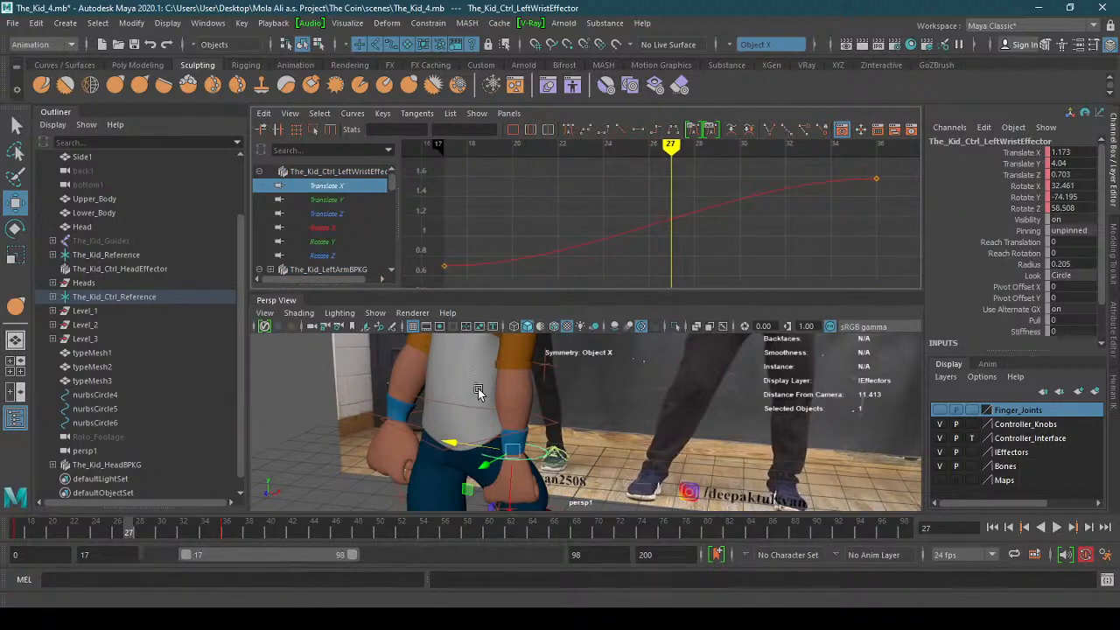
- Try to move the left wrist effector outward from the thigh at frame 27, and undo the move
alt+drag(598, 464, 560, 466)
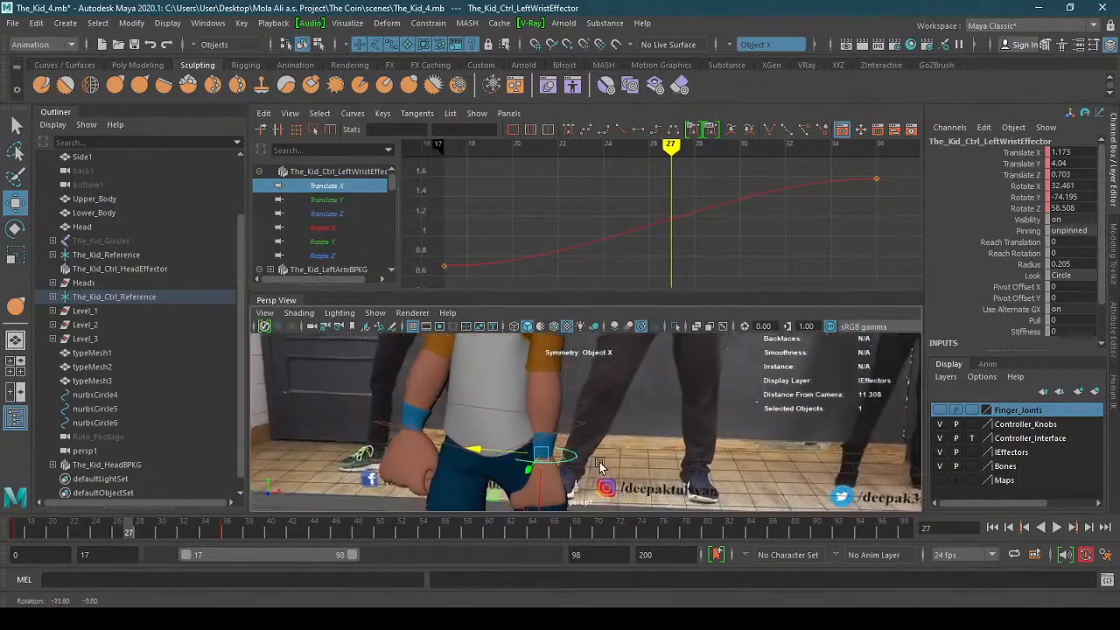
alt+middle_drag(560, 466, 516, 470)
drag(515, 469, 544, 470)
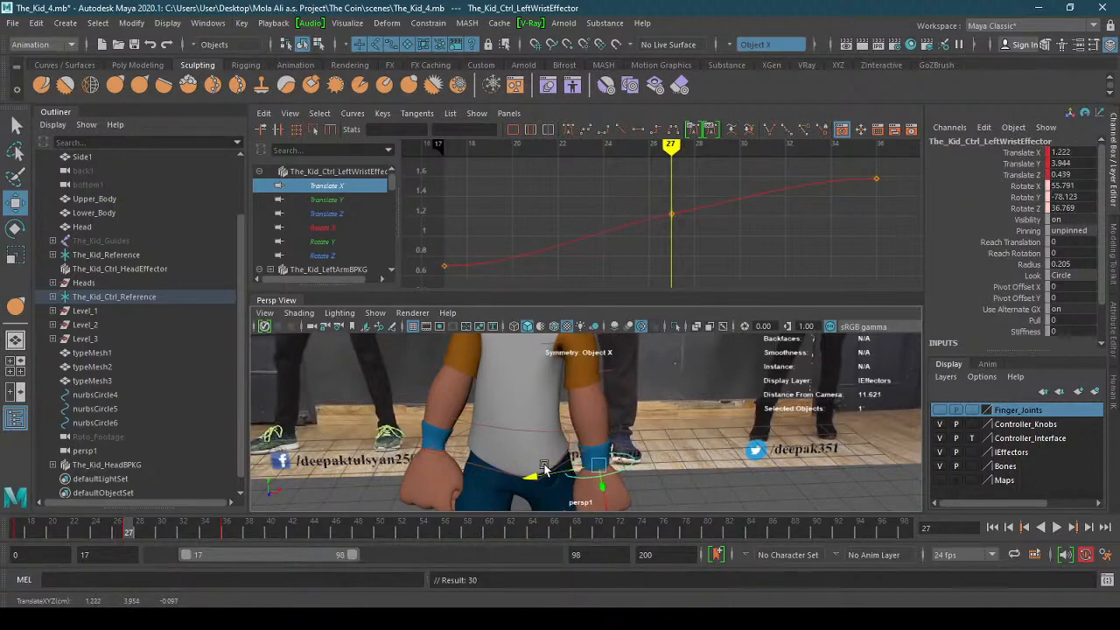
key(ctrl+z)
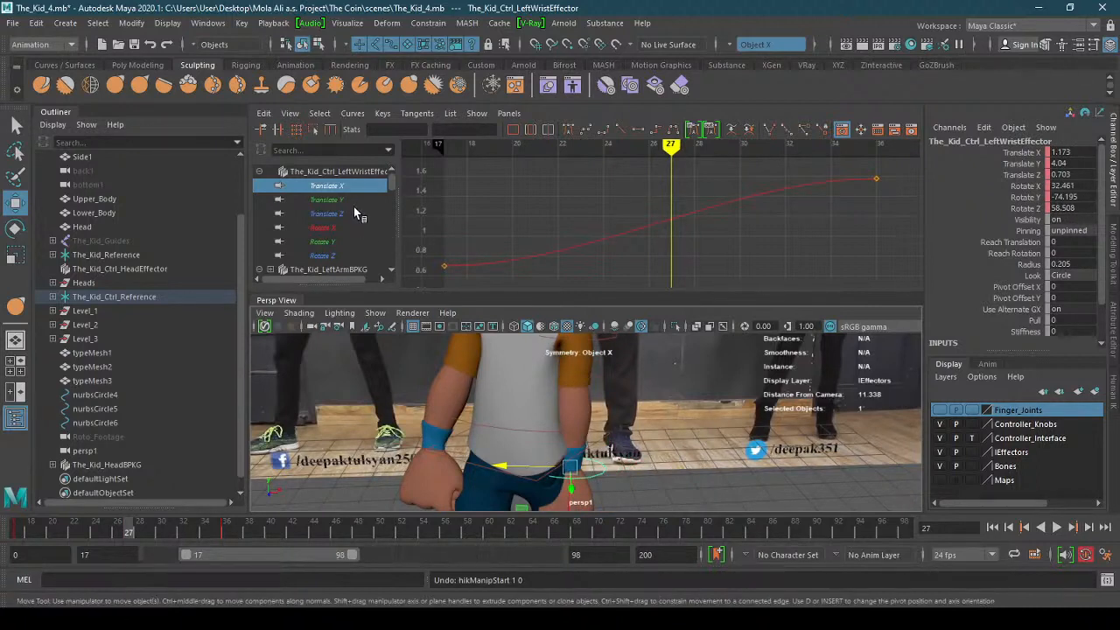
- Compare the wrist's Translate Z and Translate X curves, try to tilt the Translate Z tangent upward at frame 17, and undo it
click(357, 214)
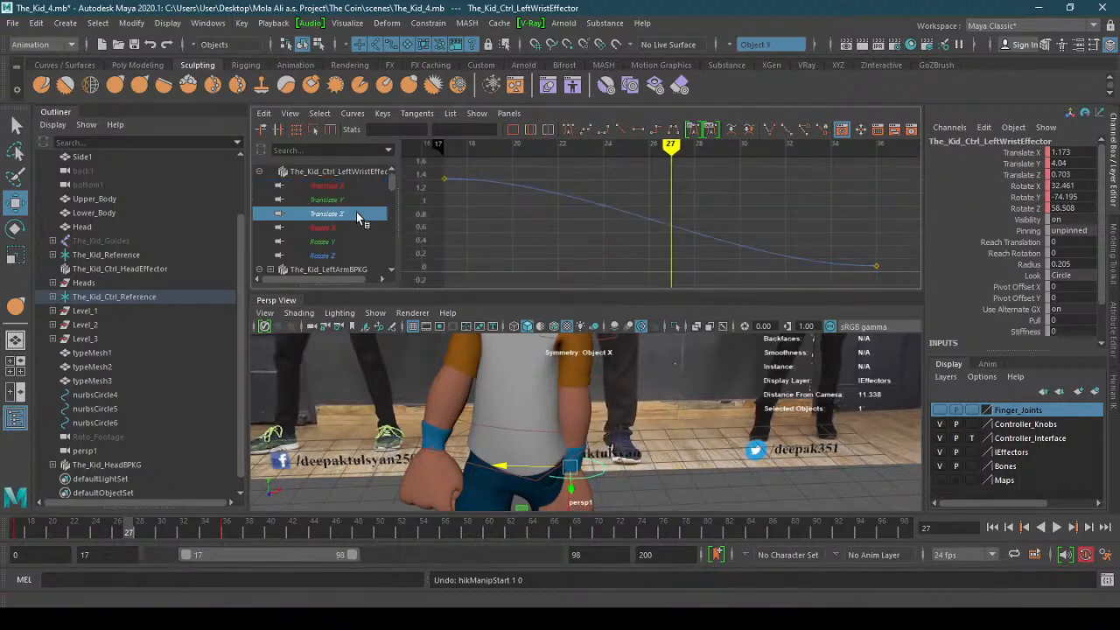
click(354, 186)
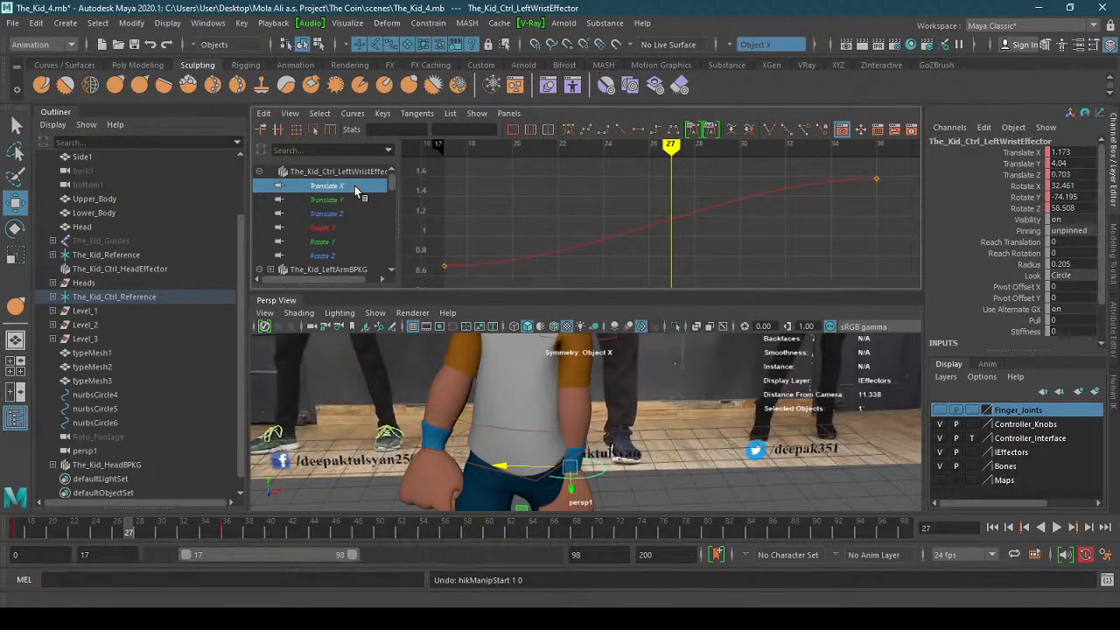
click(354, 212)
click(445, 178)
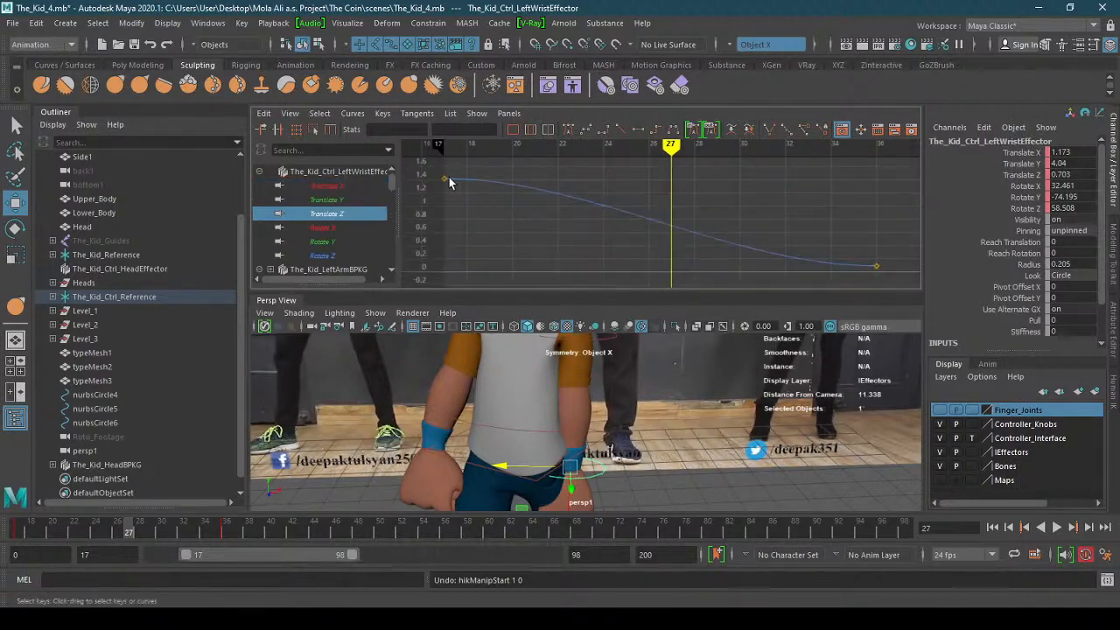
drag(483, 178, 528, 153)
scroll(586, 206, down, 4)
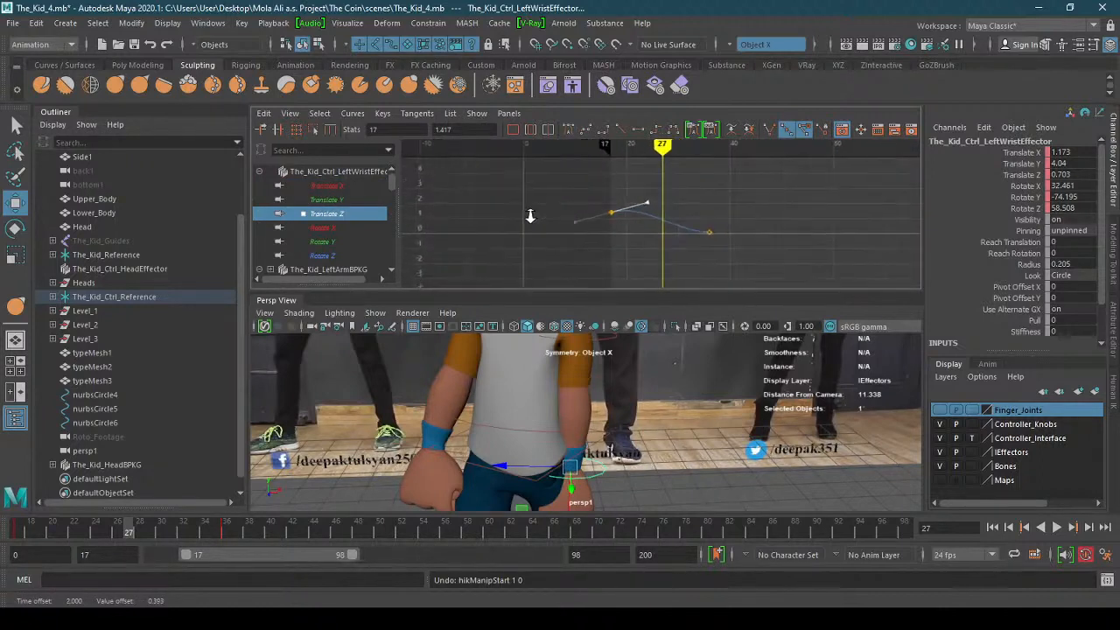
key(ctrl+z)
- Try to raise the wrist's Translate X key at frame 17 to about 1.059, and undo the change
click(357, 186)
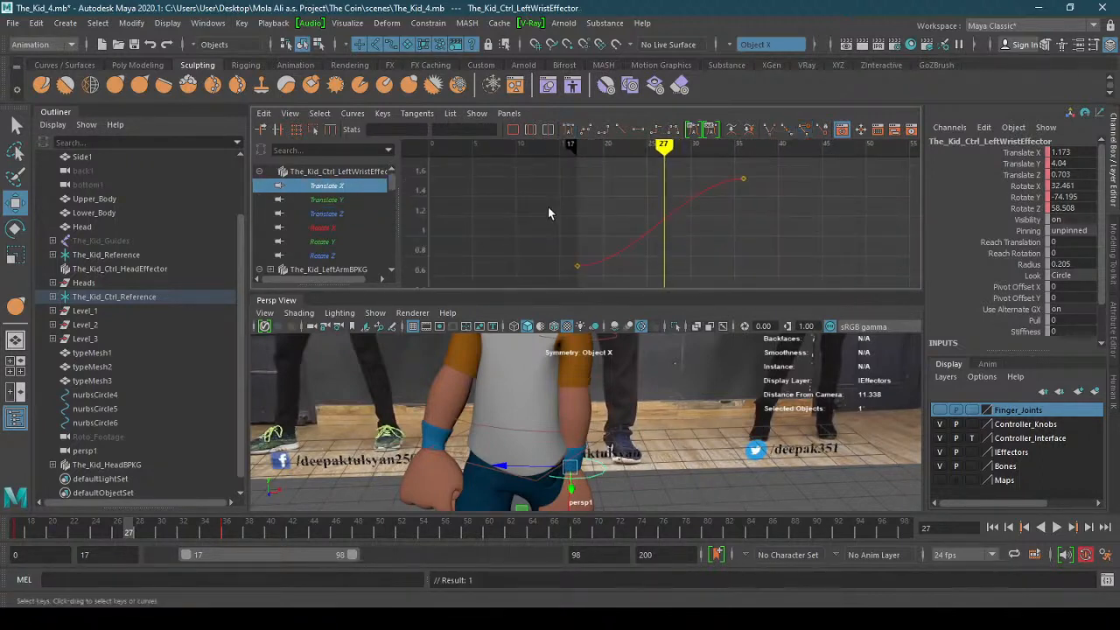
click(579, 266)
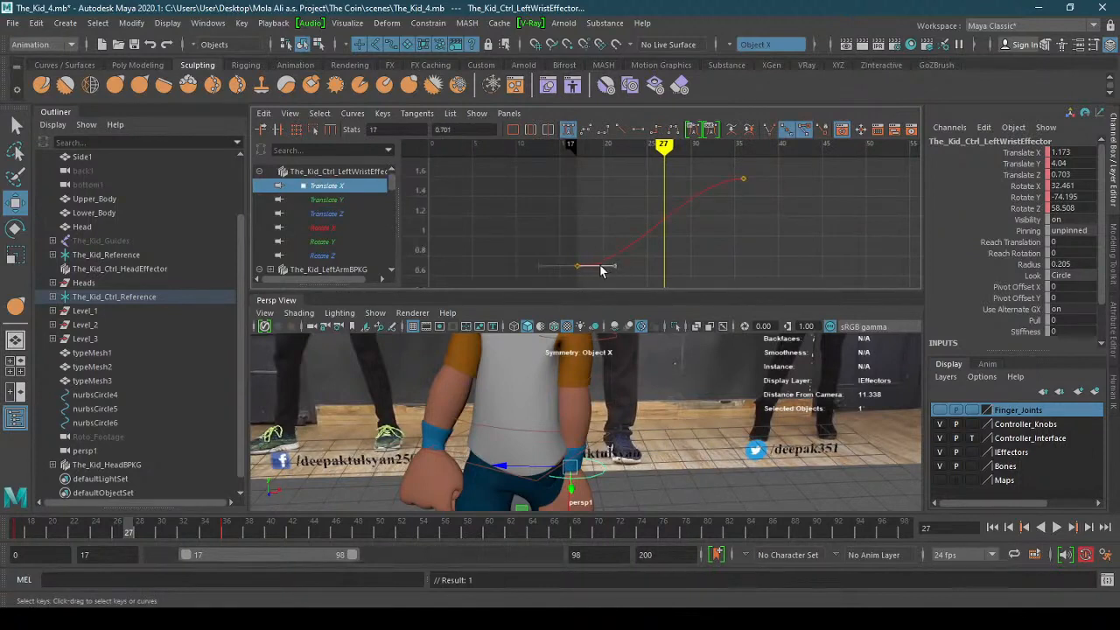
drag(579, 266, 579, 233)
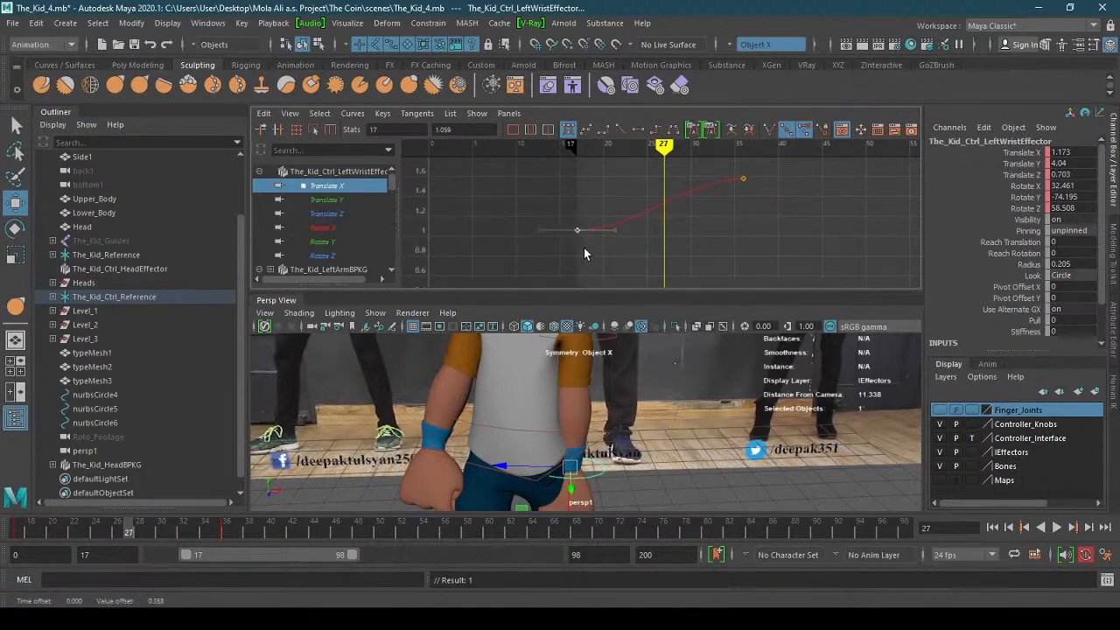
key(ctrl+z)
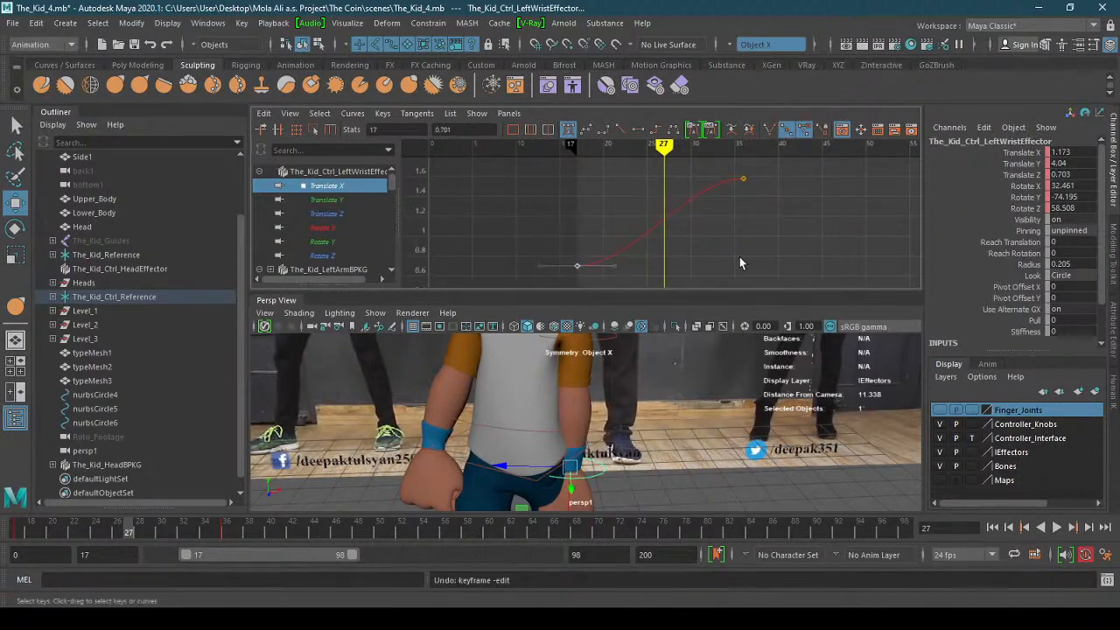
- Try to lower the Translate X key at frame 36 and tilt the frame 17 tangent, and undo the changes
click(743, 179)
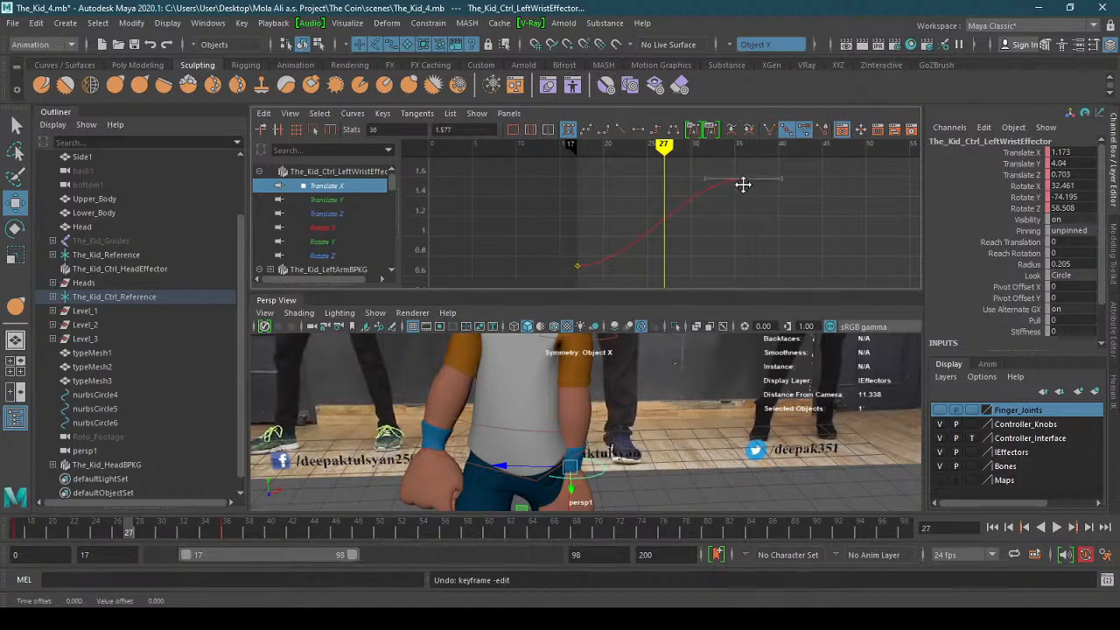
drag(743, 180, 745, 232)
click(577, 266)
drag(617, 263, 616, 220)
key(ctrl+z)
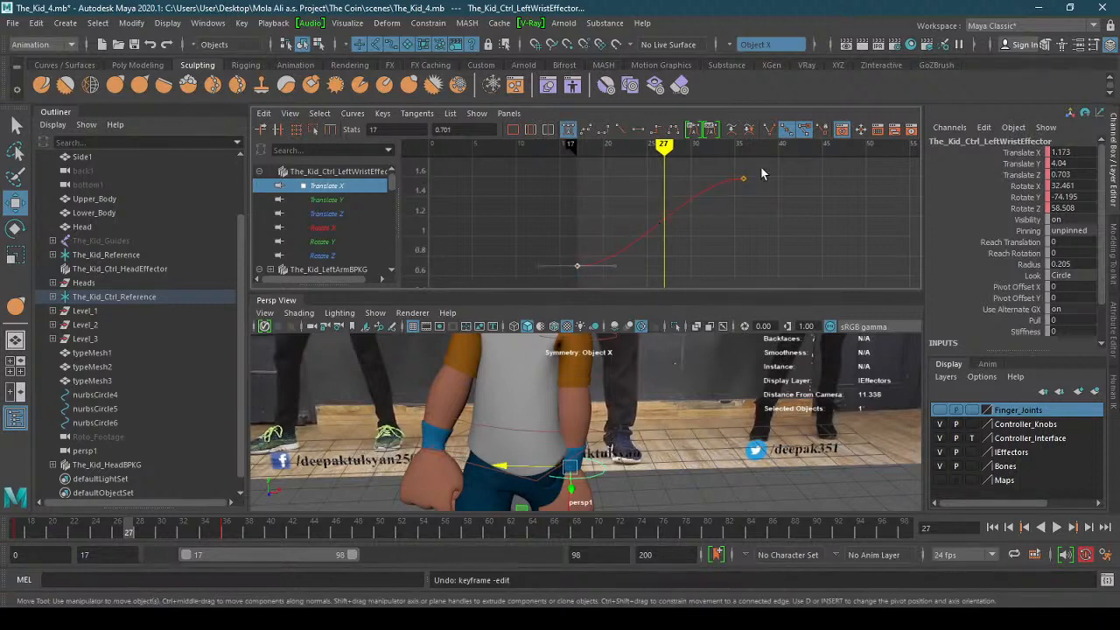
- Try to reshape the whole Translate X curve through its tangent at the frame 36 key
right_click(666, 220)
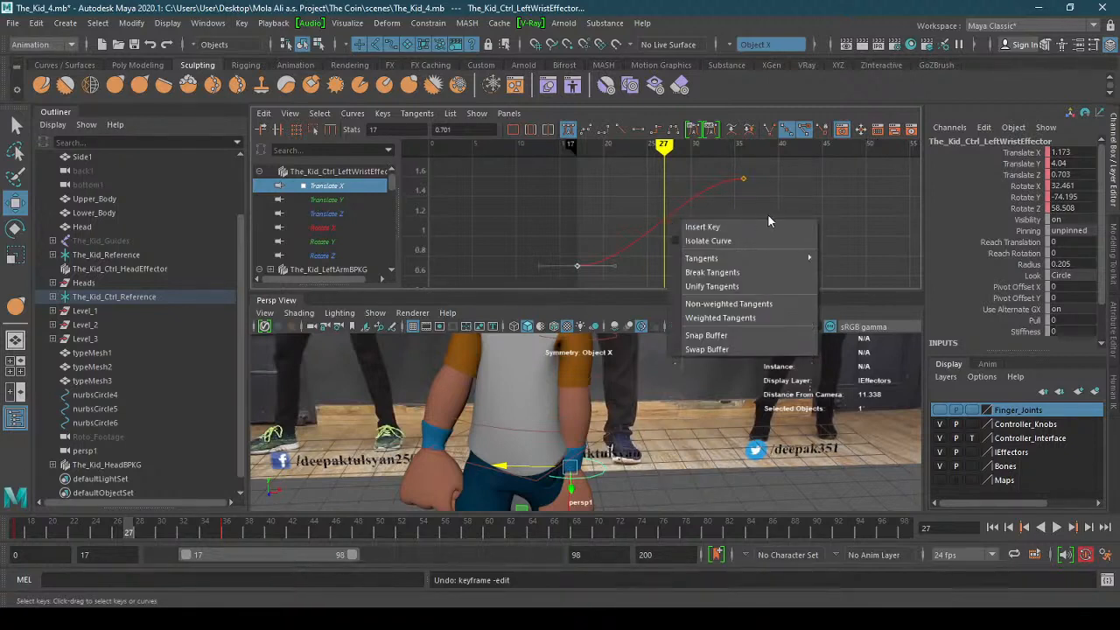
click(754, 189)
click(685, 210)
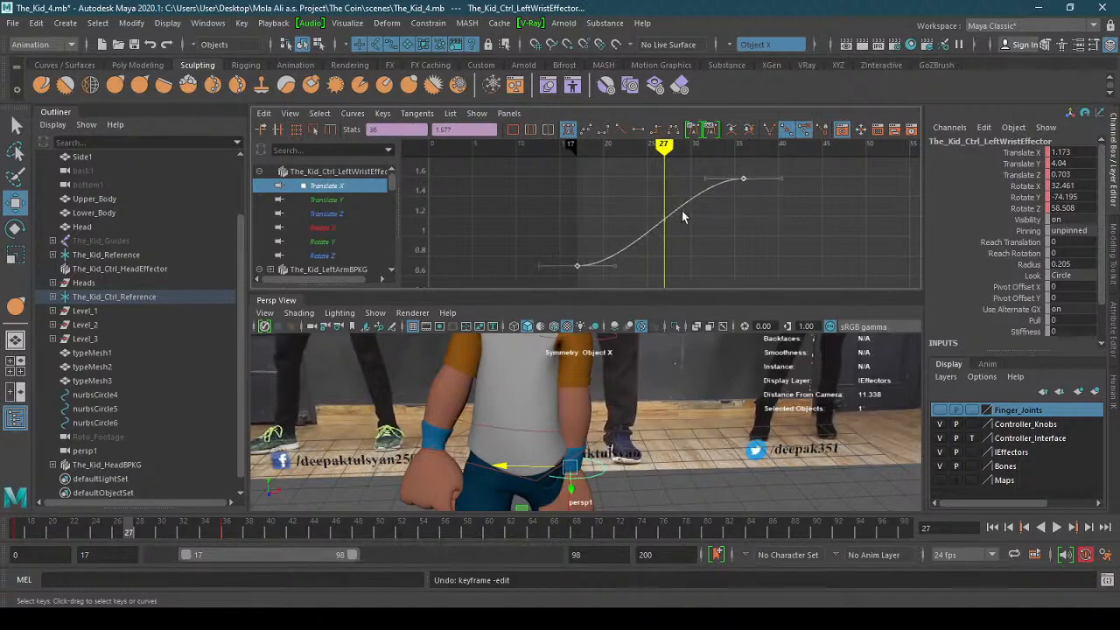
middle_drag(705, 180, 681, 180)
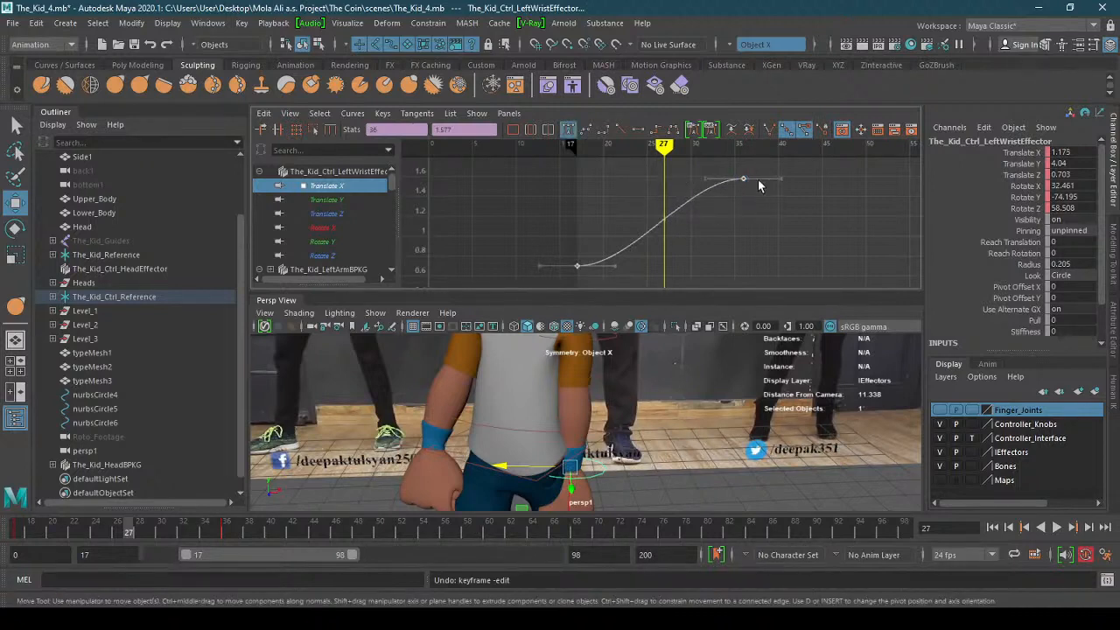
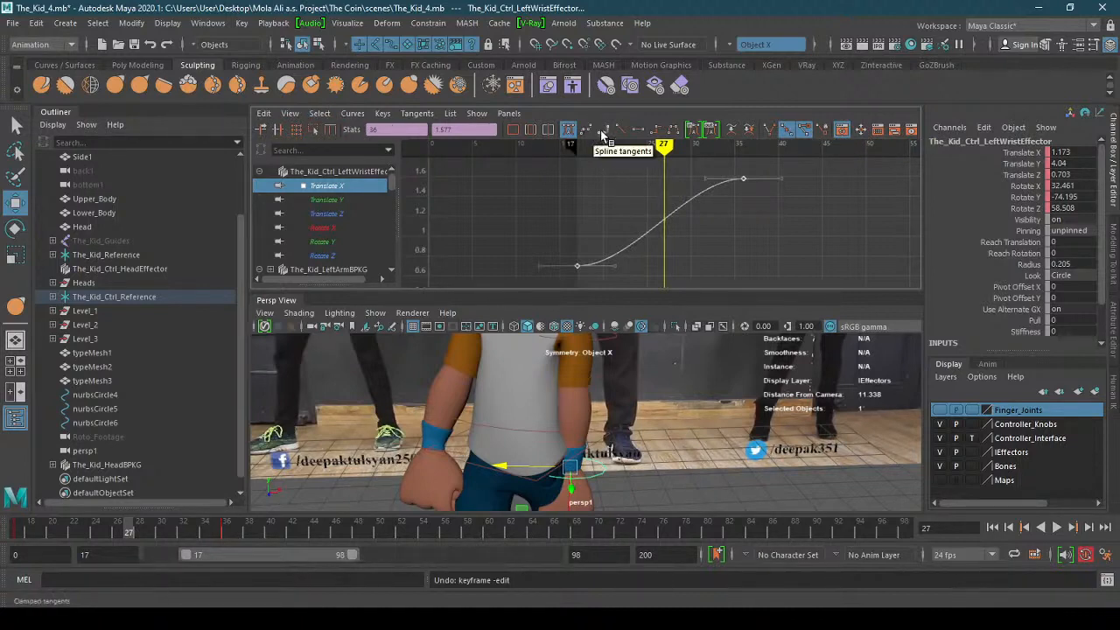
- Insert a key midway on the wrist's Translate X curve and move it to frame 26 at a value of about 1.37
click(677, 211)
click(673, 217)
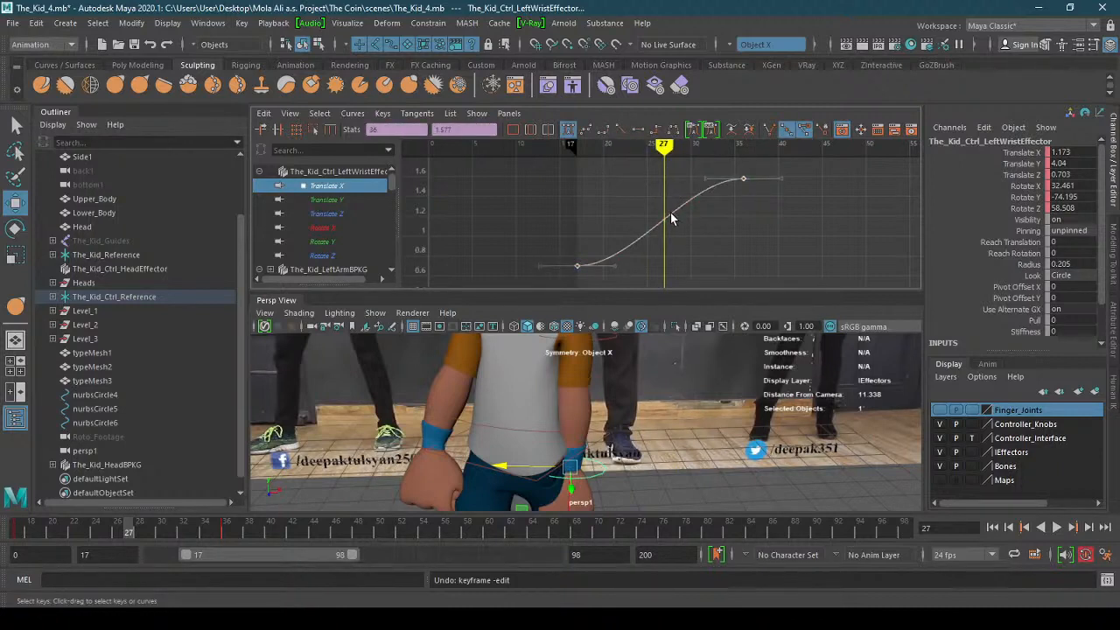
right_click(673, 218)
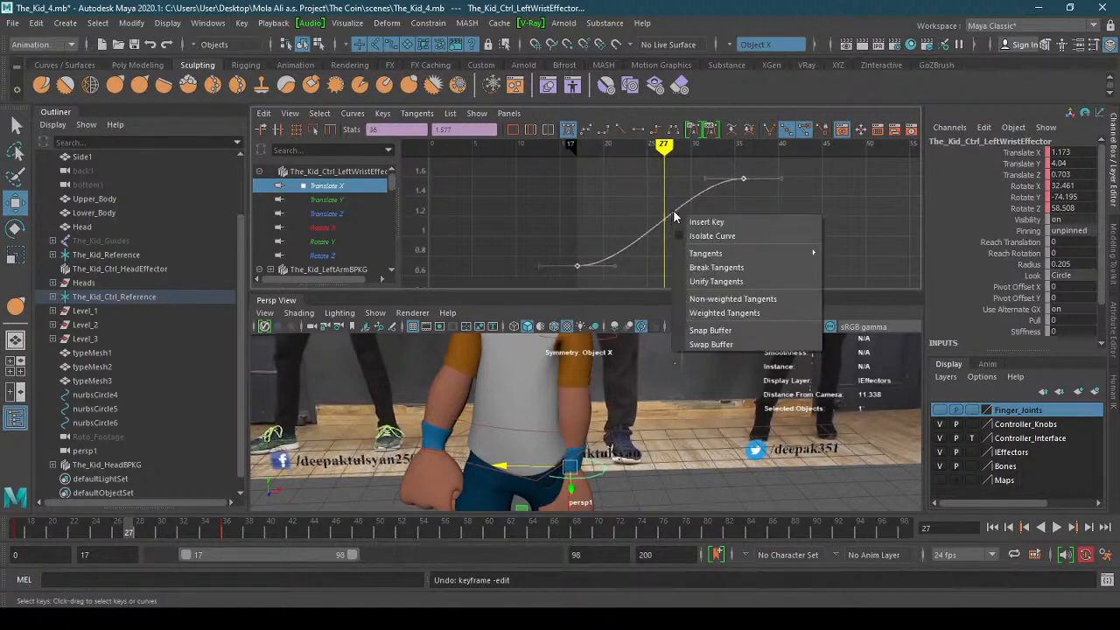
click(700, 222)
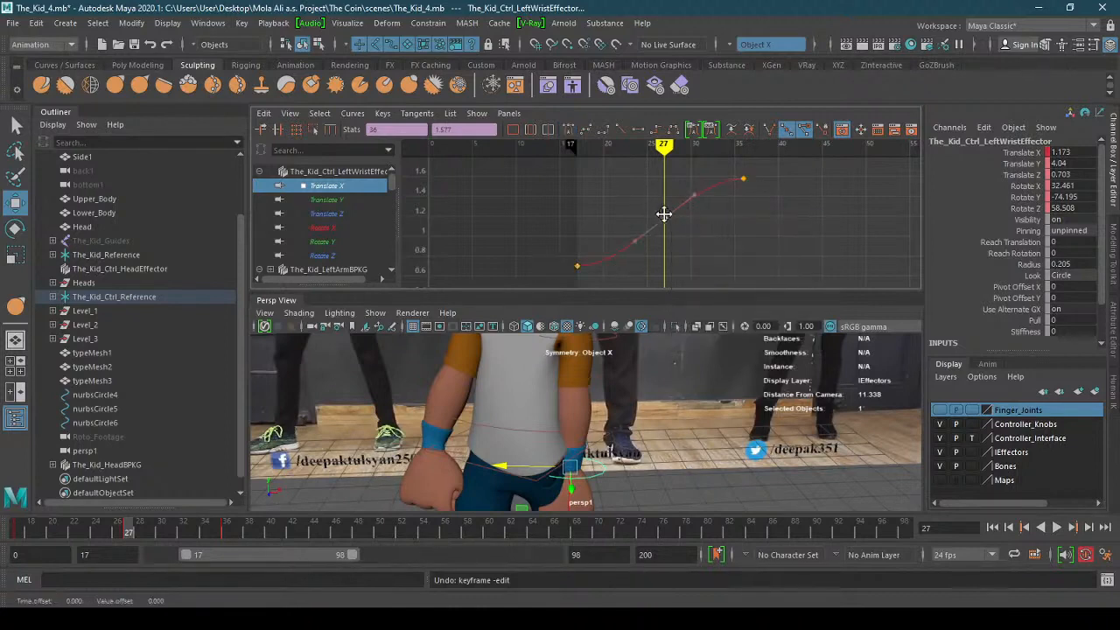
middle_drag(664, 213, 655, 199)
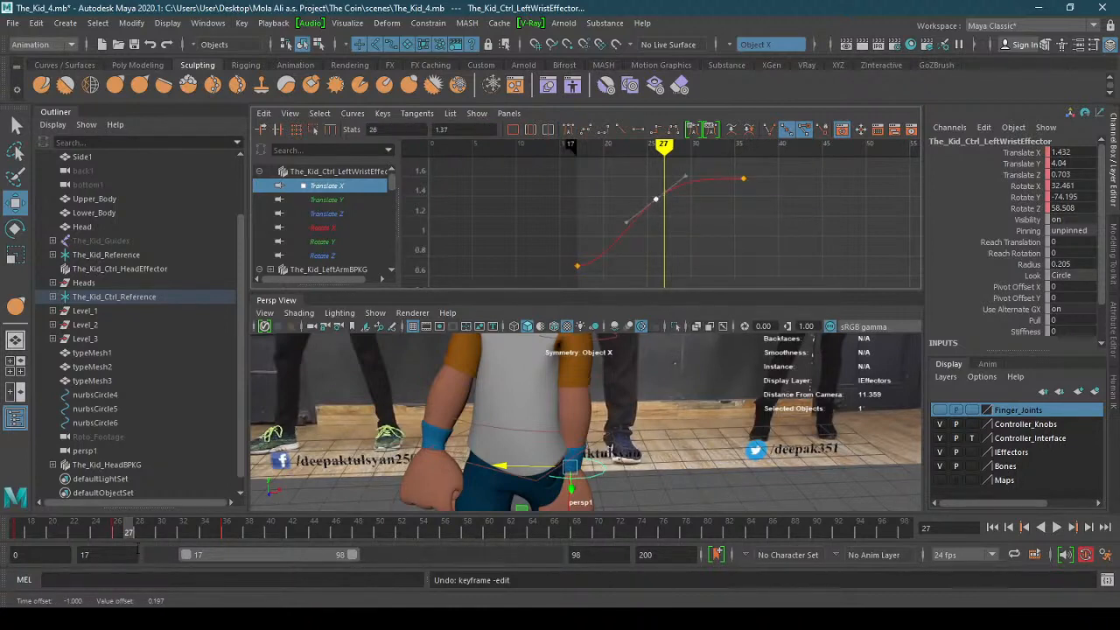
- Try to lower the wrist's Translate X key at frame 27, and undo that along with the key inserted midway on the curve
key(ctrl+z)
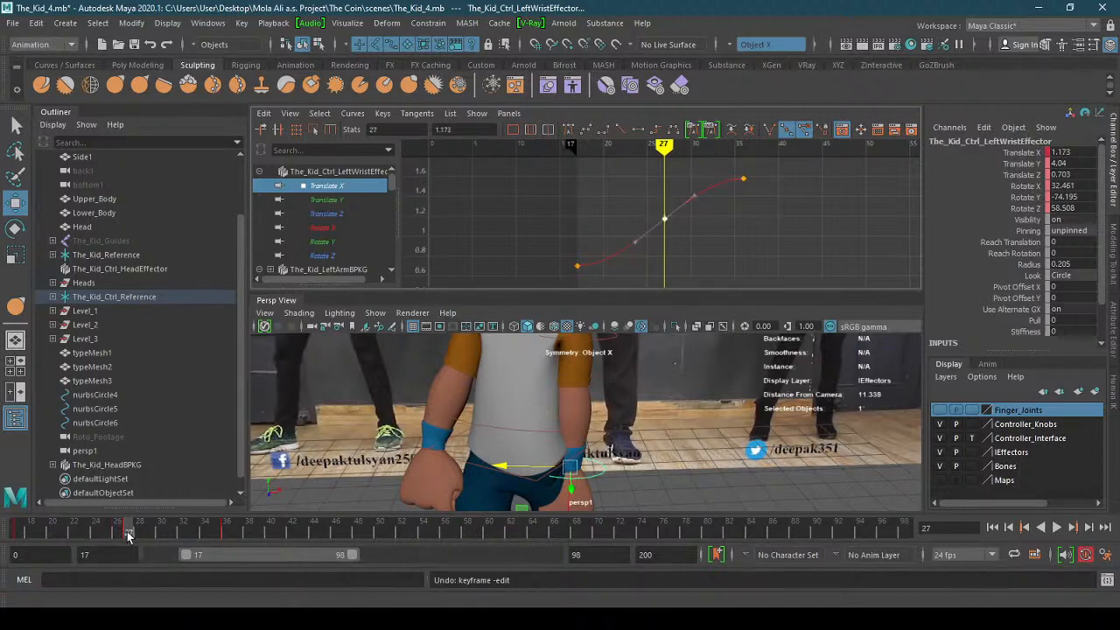
drag(665, 218, 674, 255)
key(ctrl+z)
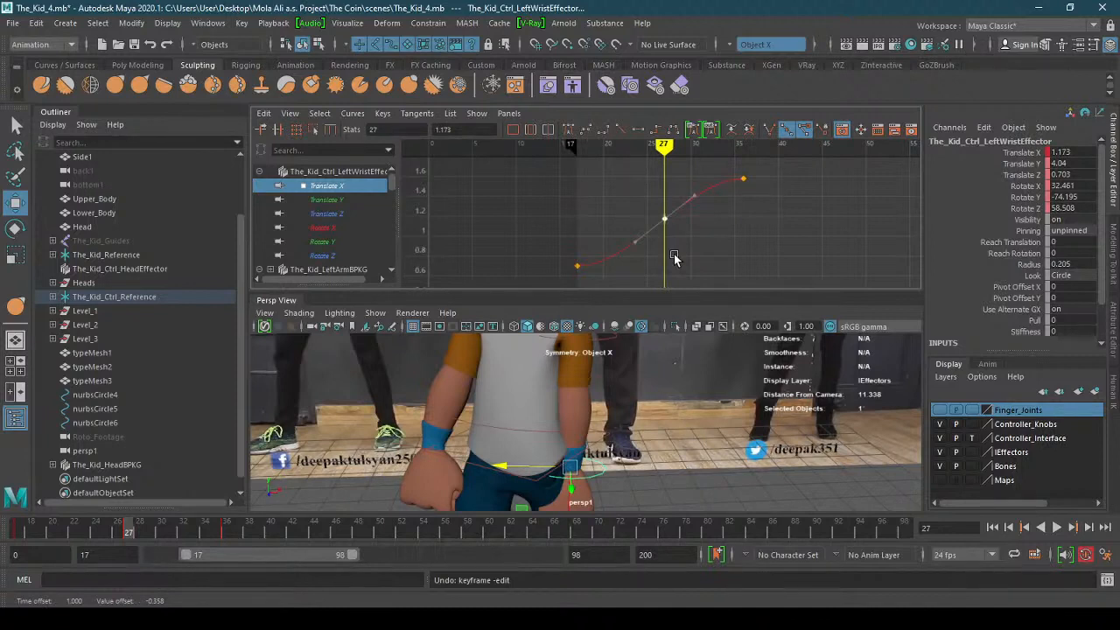
key(ctrl+z)
- Try to raise the left wrist's Translate Y key at frame 36 to about 4.045, and undo the change
click(337, 201)
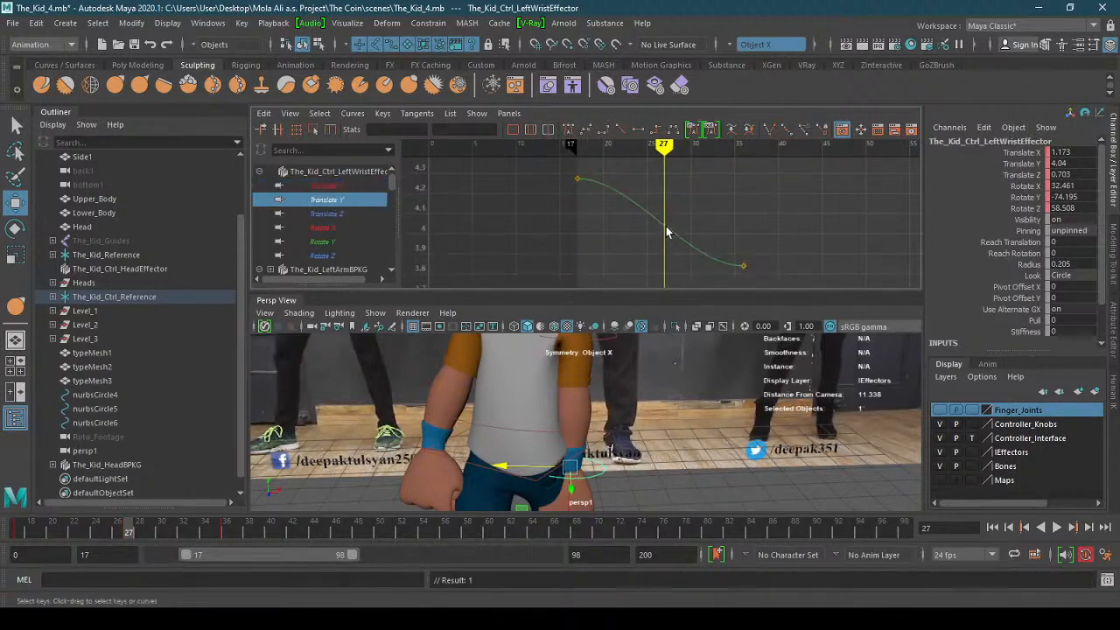
click(743, 265)
drag(746, 269, 744, 225)
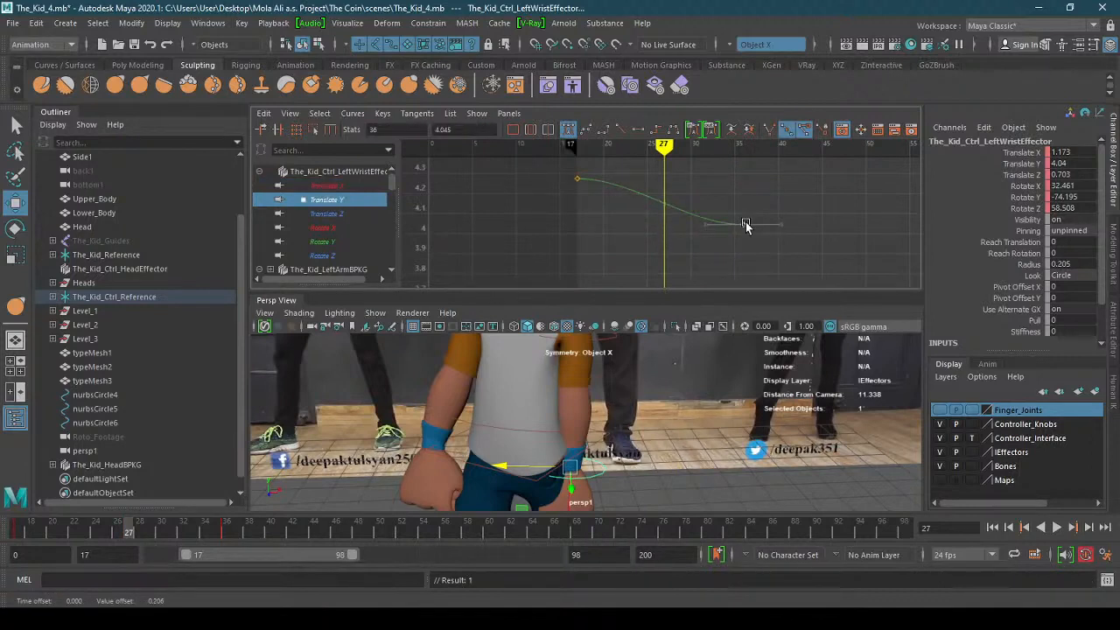
key(ctrl+z)
click(575, 180)
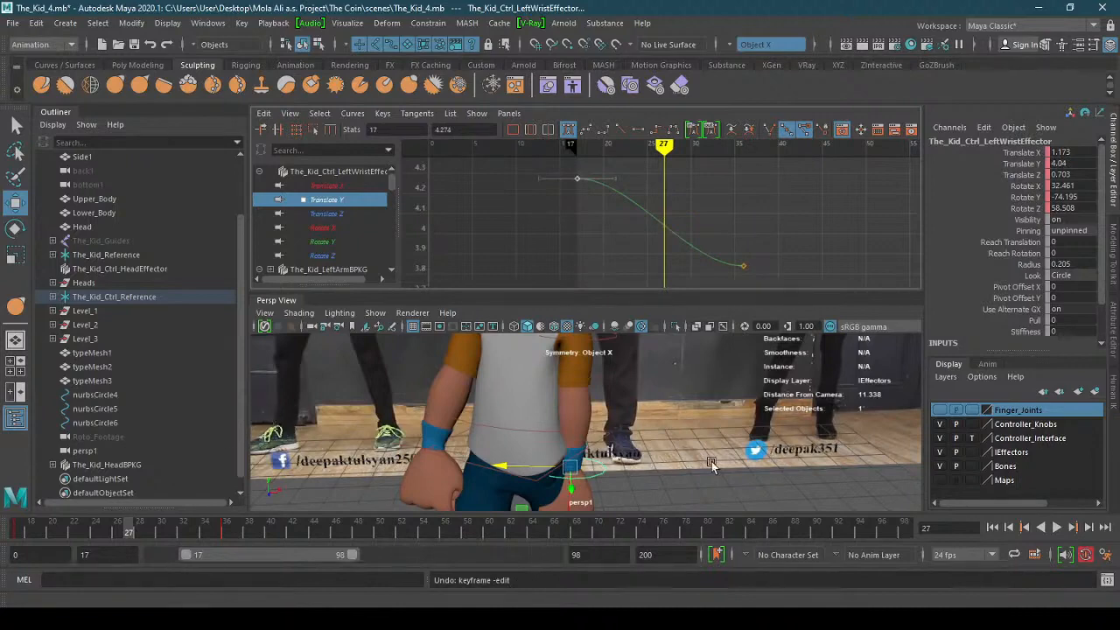
- Look through the rig nodes from The_Kid_Reference to Level_3, including the effectors inside The_Kid_Ctrl_Reference, and their keyed curves
click(1018, 467)
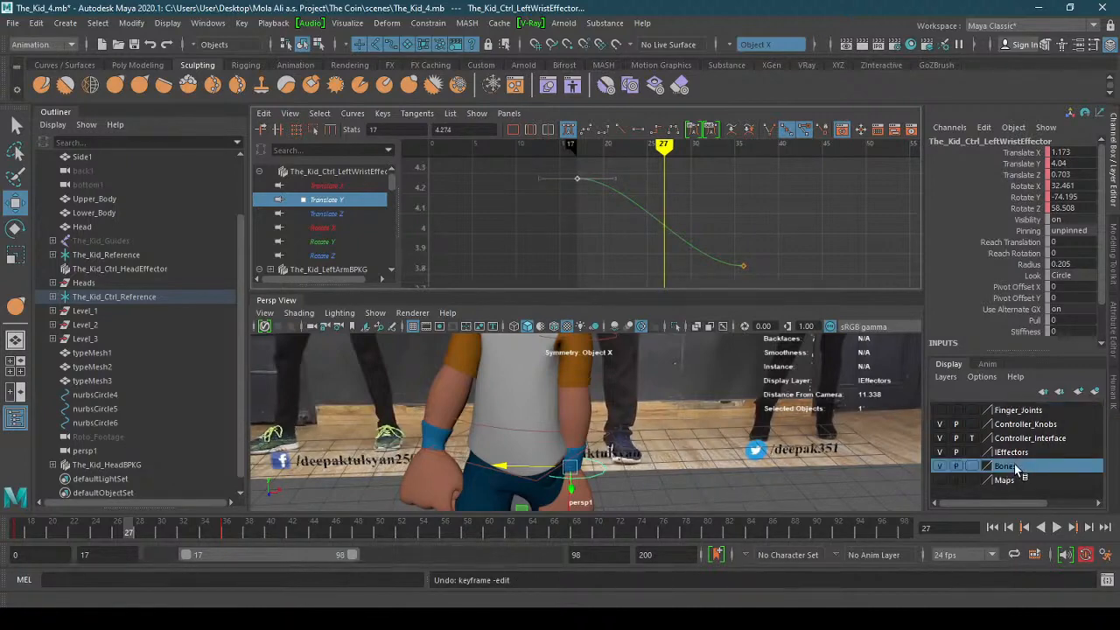
alt+right_drag(680, 433, 573, 466)
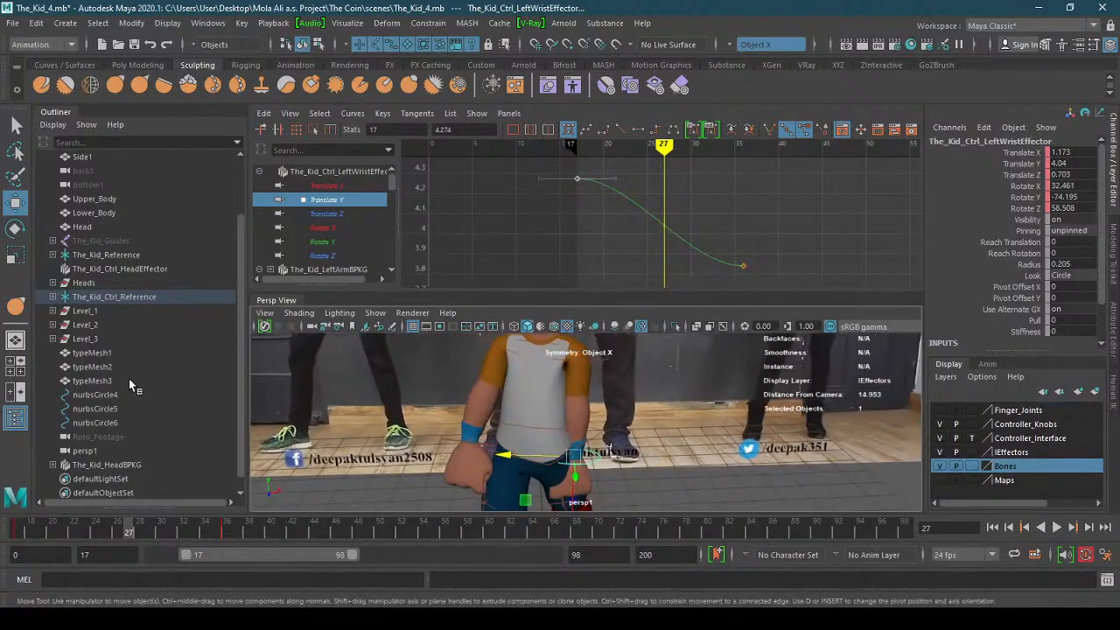
click(123, 255)
click(133, 270)
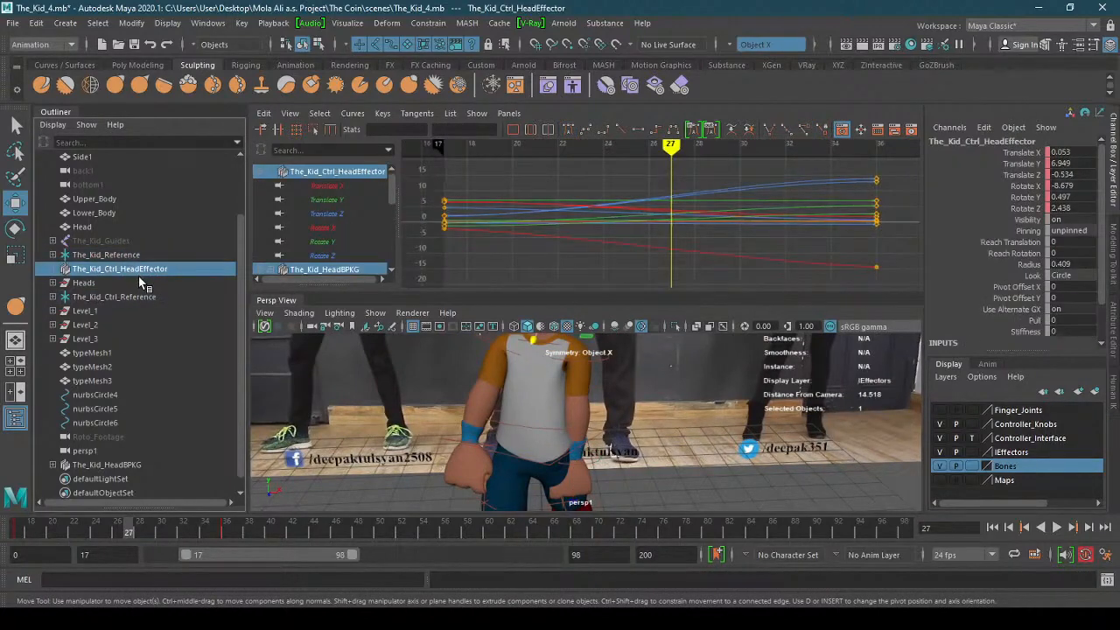
click(137, 282)
click(93, 265)
click(112, 297)
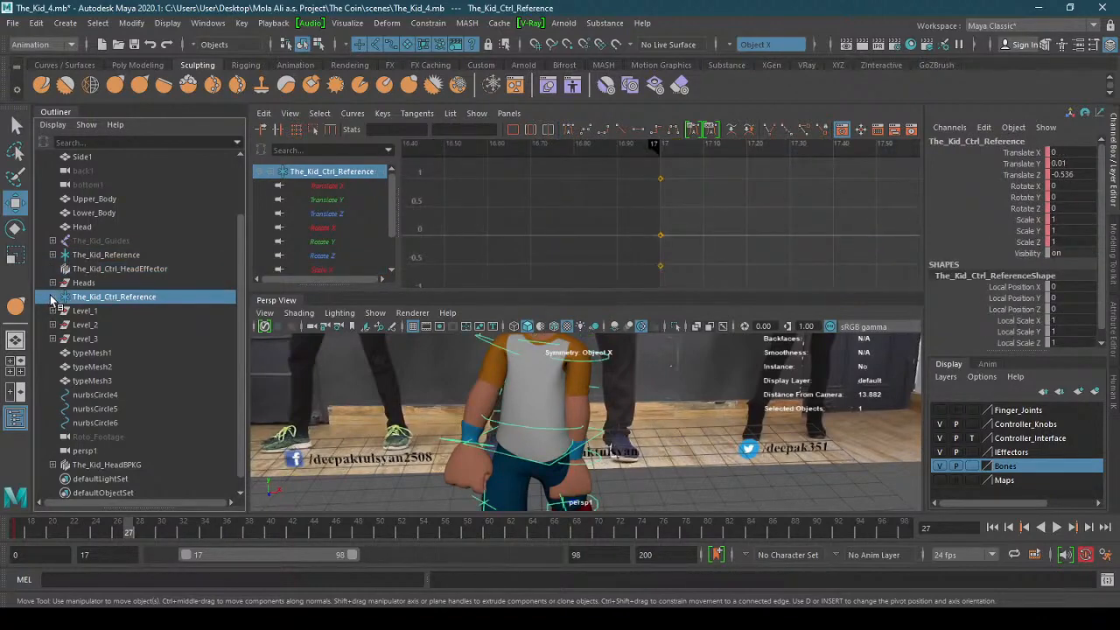
click(52, 298)
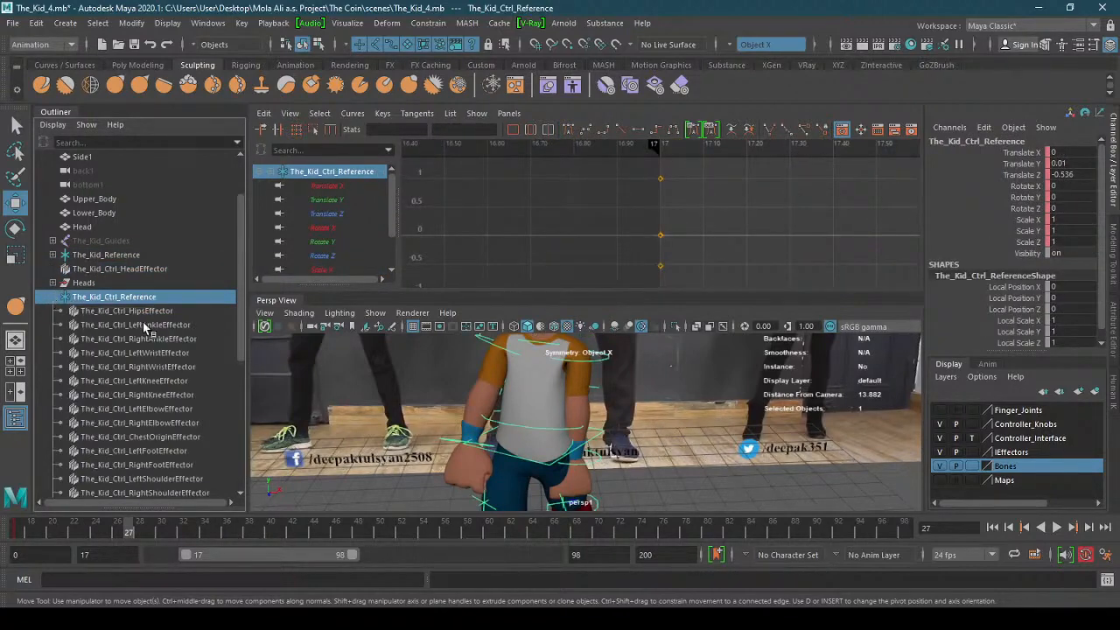
click(53, 298)
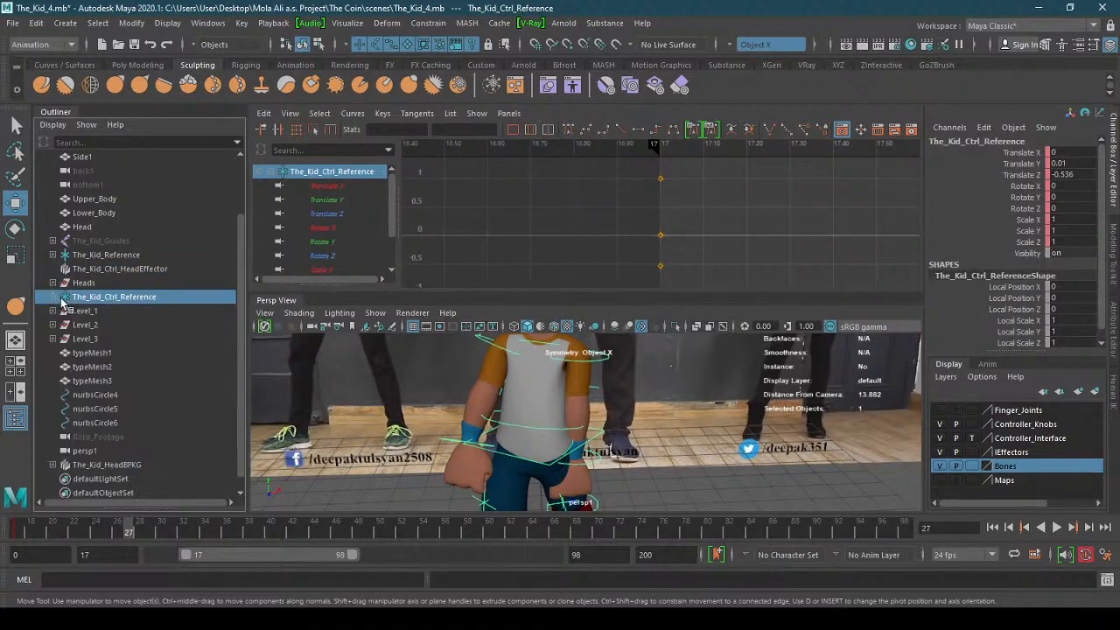
click(109, 325)
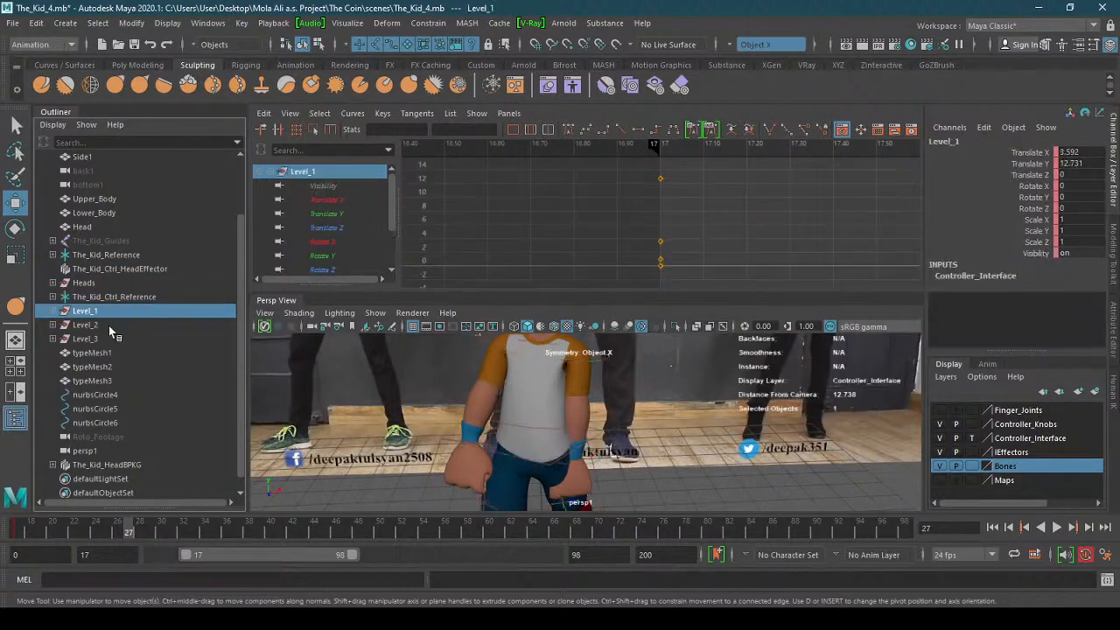
click(109, 340)
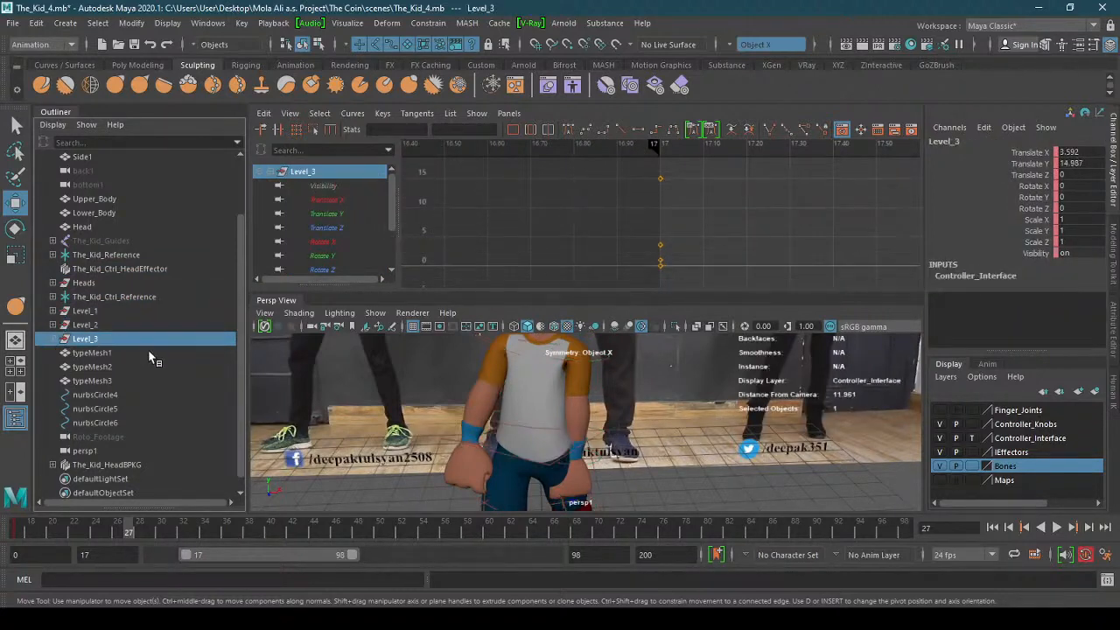
scroll(150, 375, down, 1)
scroll(150, 371, up, 2)
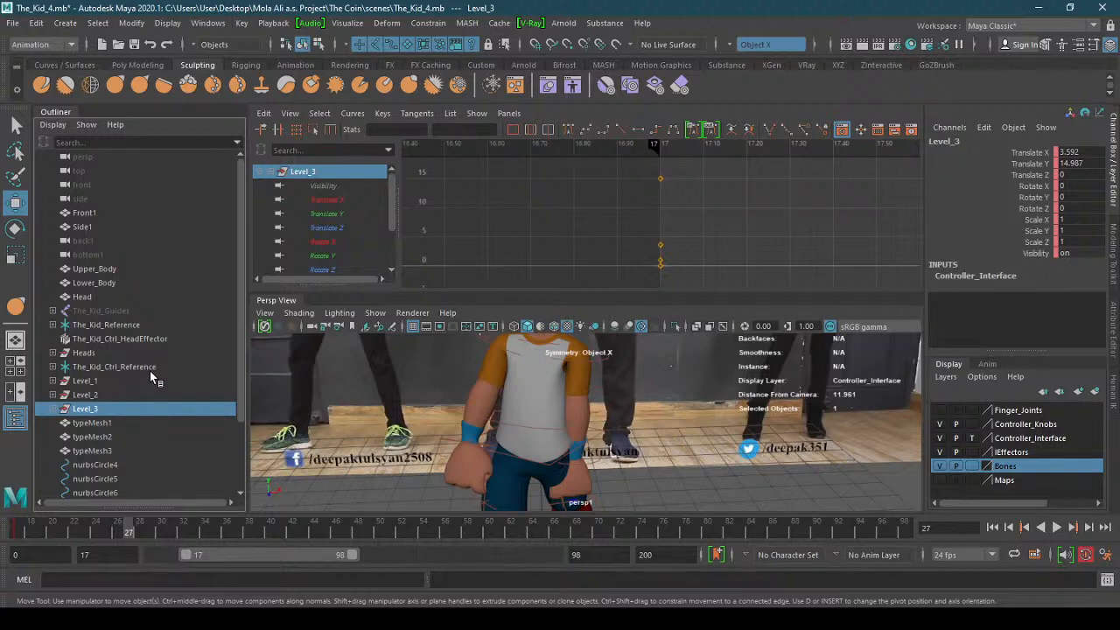
- Replace the Graph Editor with the persp1 camera view and remove the duplicate Persp View below it
click(514, 115)
mouse_move(532, 130)
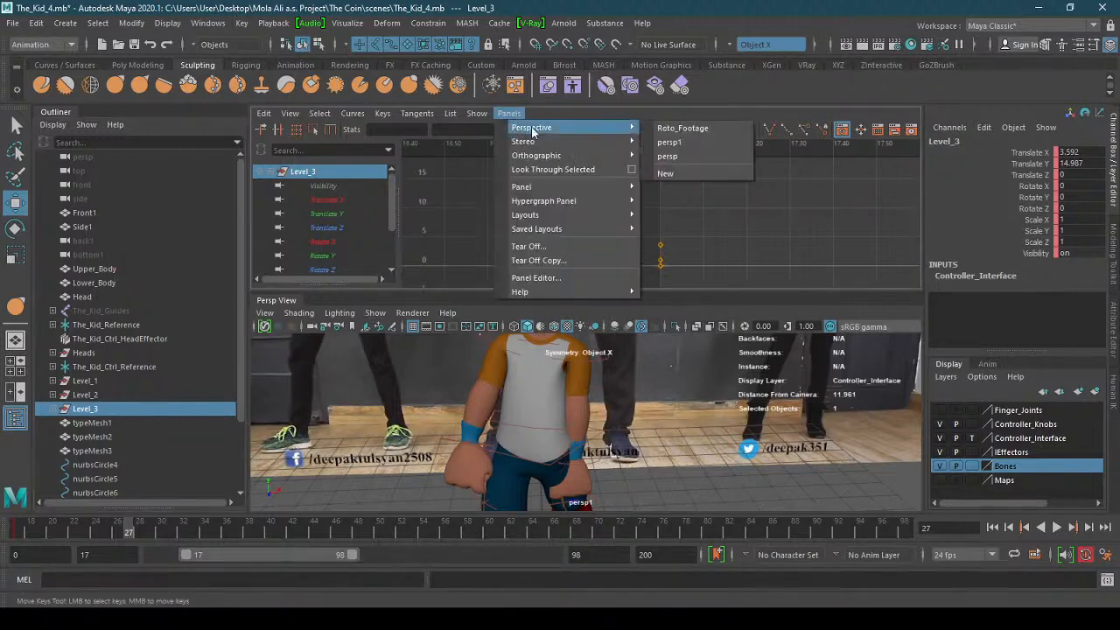
click(710, 142)
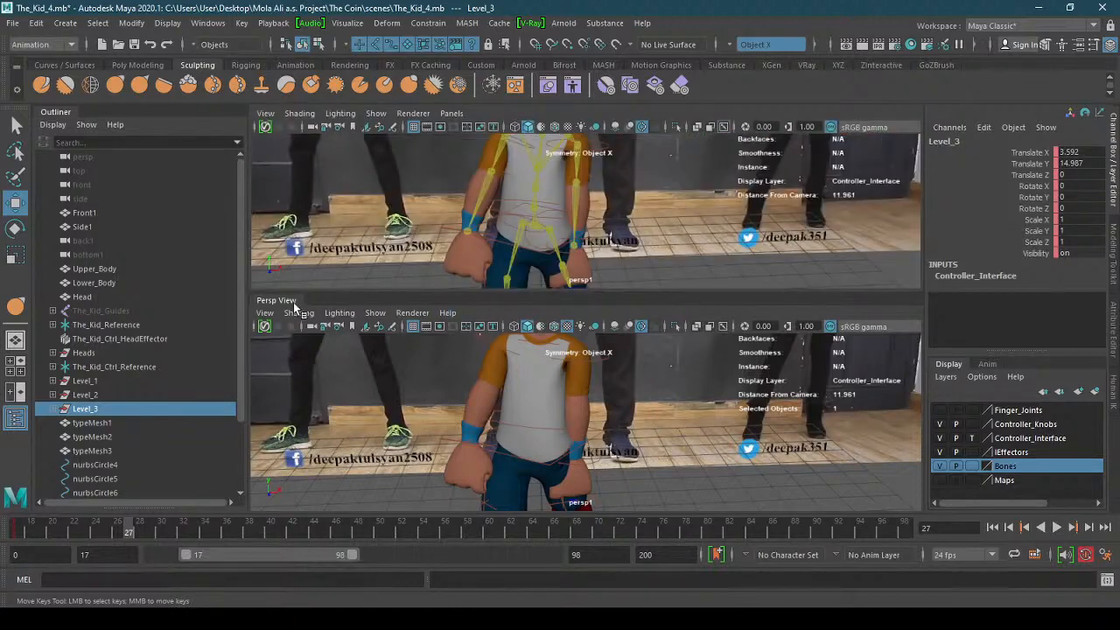
drag(280, 306, 289, 363)
click(911, 363)
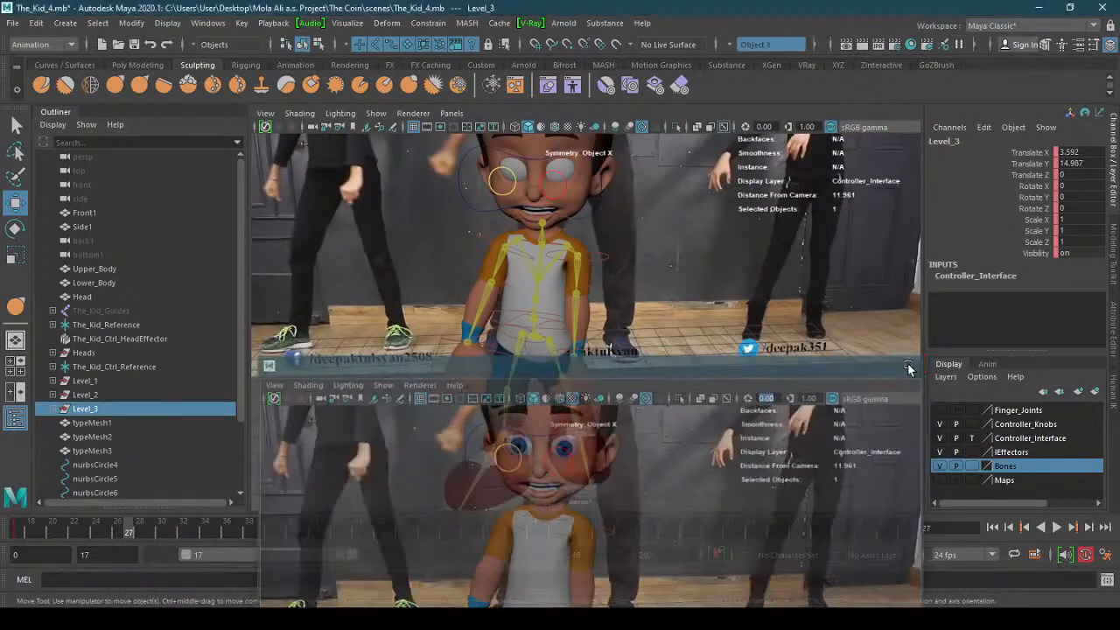
- Select the left hand bone at the character's wrist
key(space)
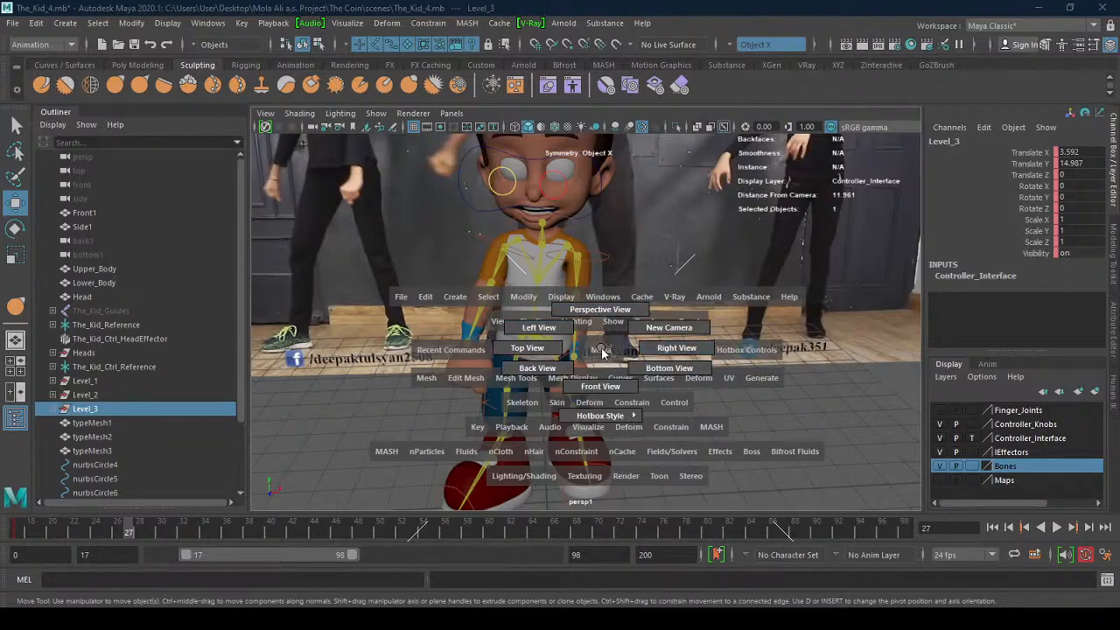
click(636, 355)
mouse_move(646, 366)
alt+right_down()
mouse_move(725, 340)
mouse_move(630, 376)
alt+right_up()
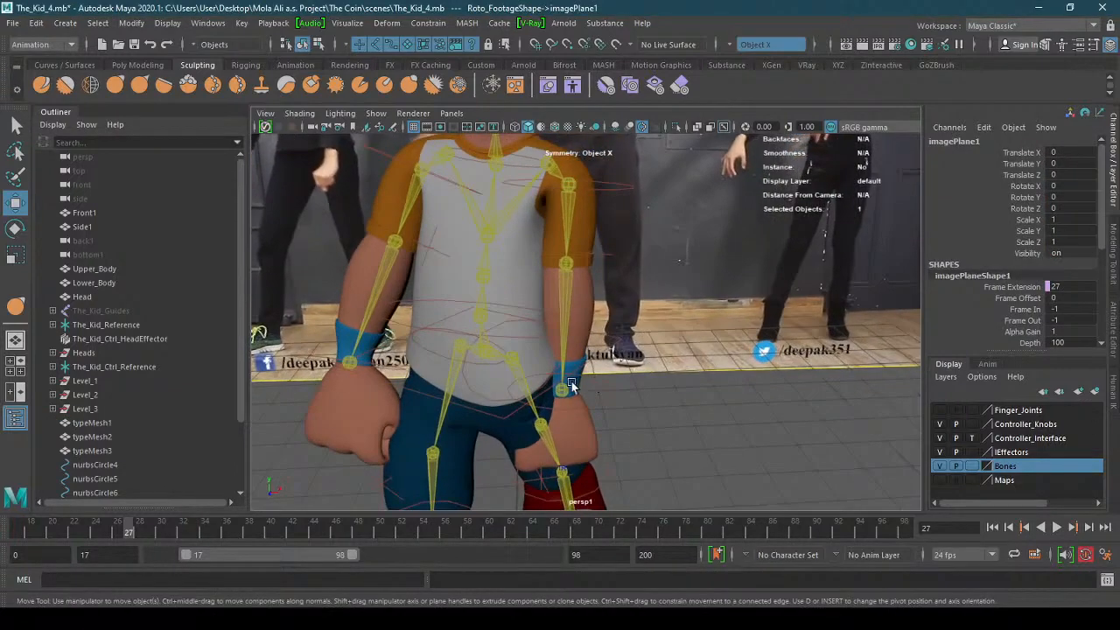
click(561, 391)
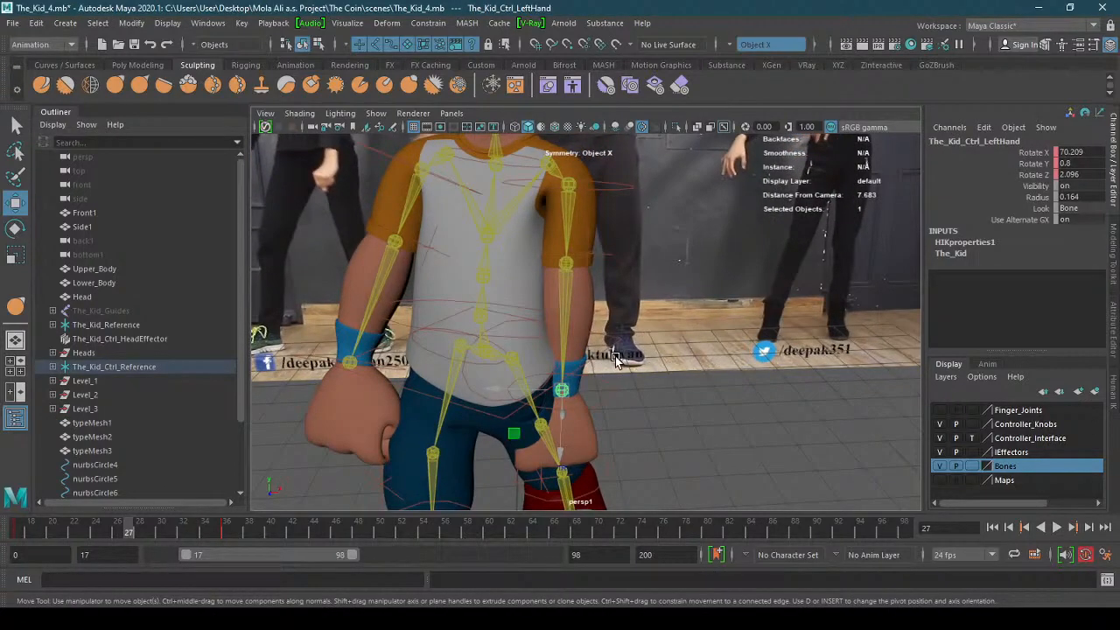
click(451, 115)
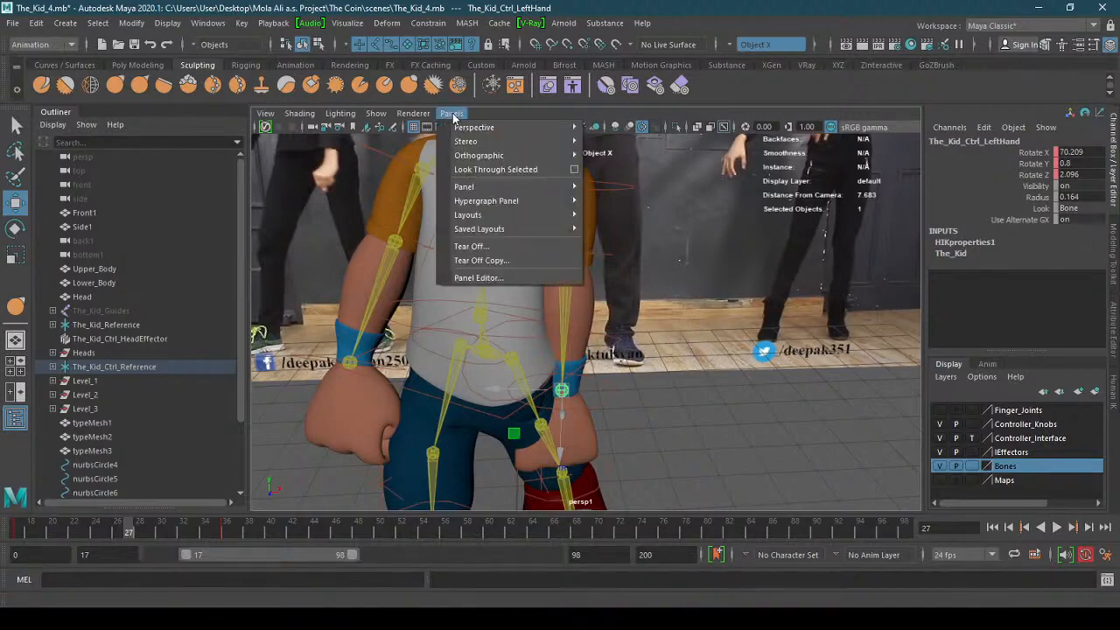
click(527, 262)
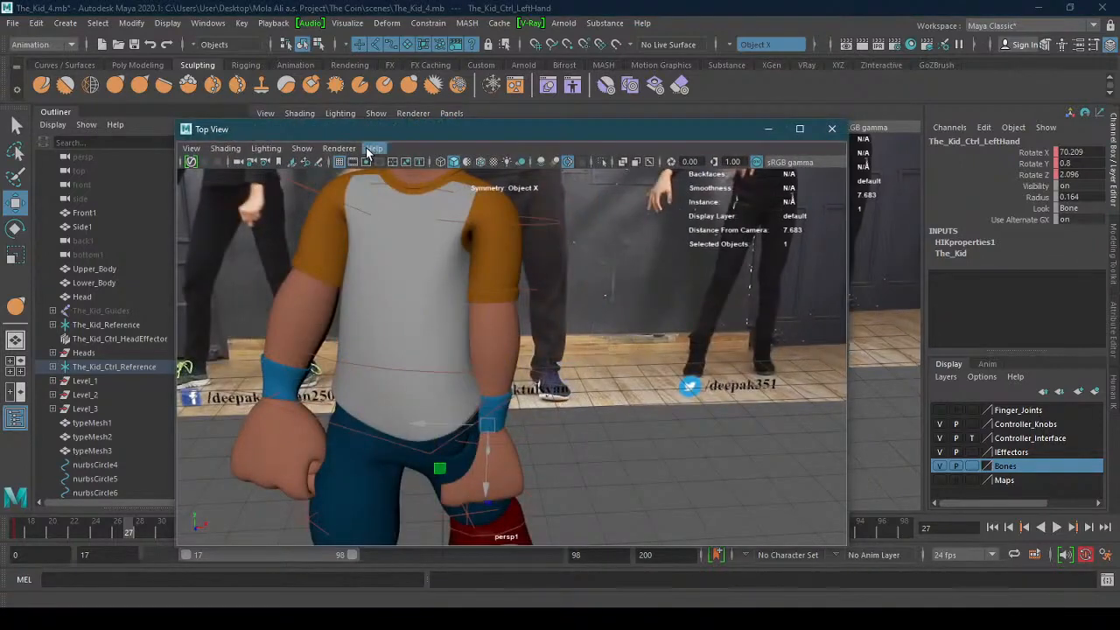
click(831, 129)
- Apply the Persp/Graph panel layout through the Panel Editor
click(452, 113)
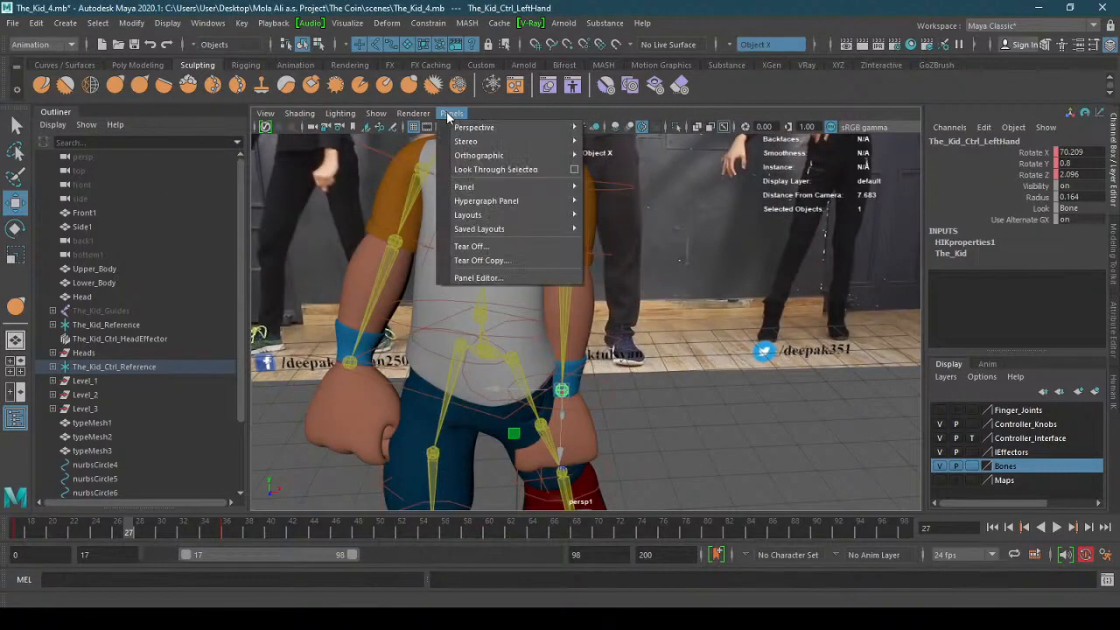
click(532, 277)
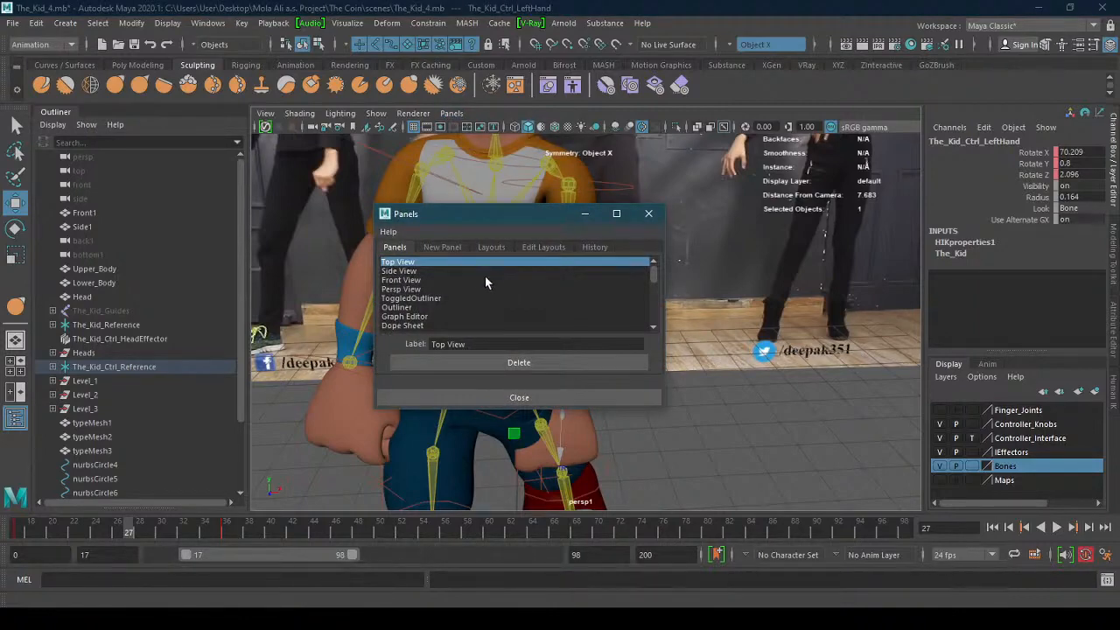
click(492, 248)
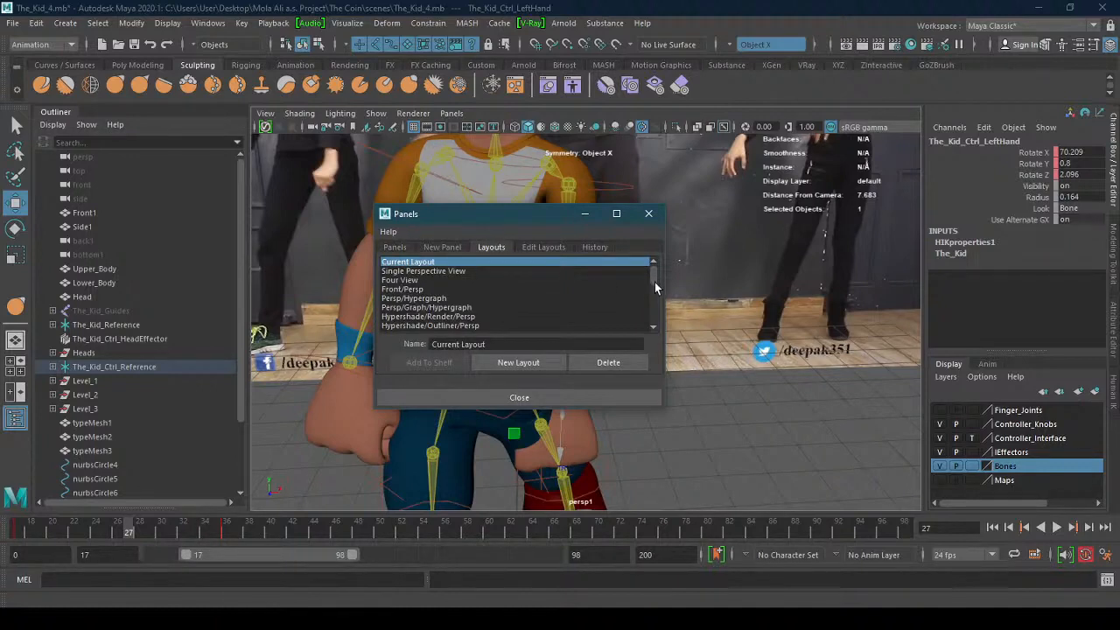
drag(654, 275, 652, 299)
click(522, 296)
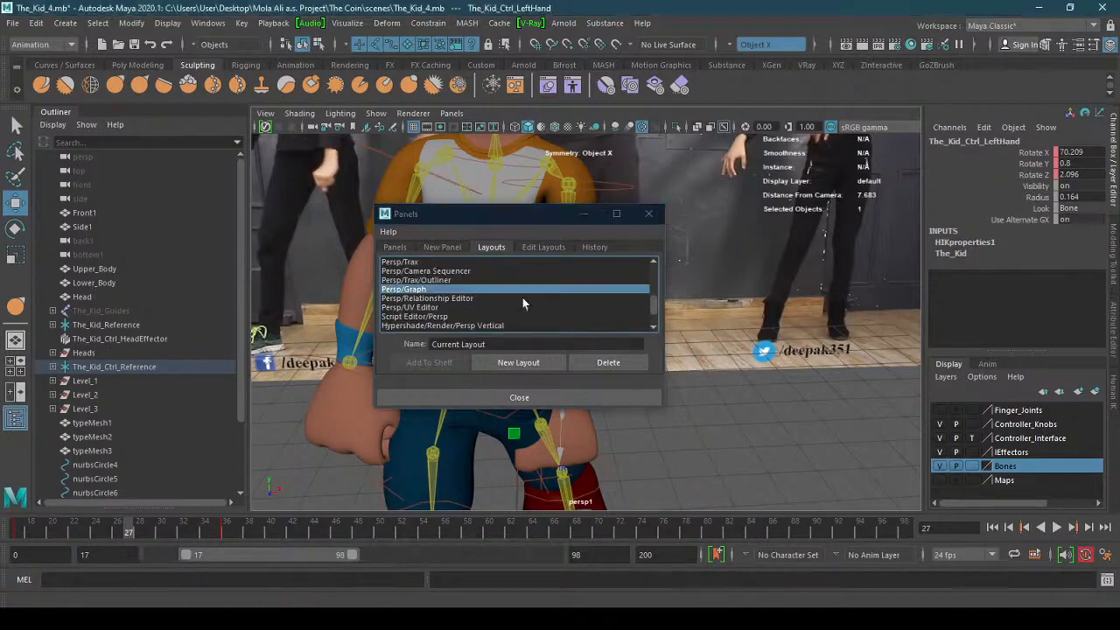
click(539, 394)
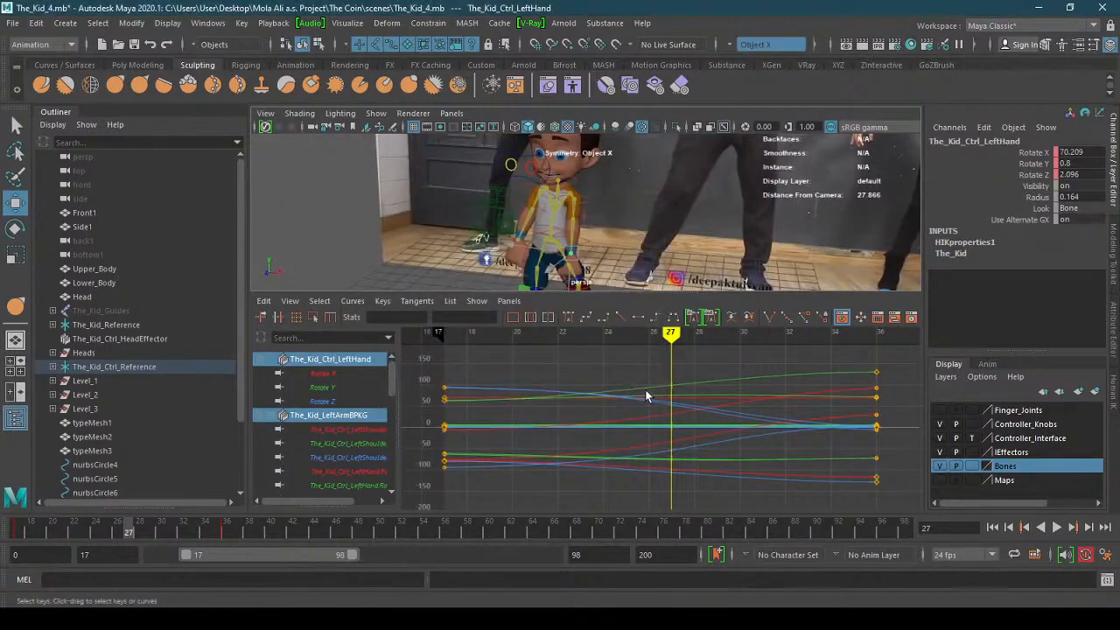
- Examine the left shoulder, left hand and left forearm rotation curves of The_Kid_LeftArmBPKG one by one in the Graph Editor
scroll(671, 245, up, 3)
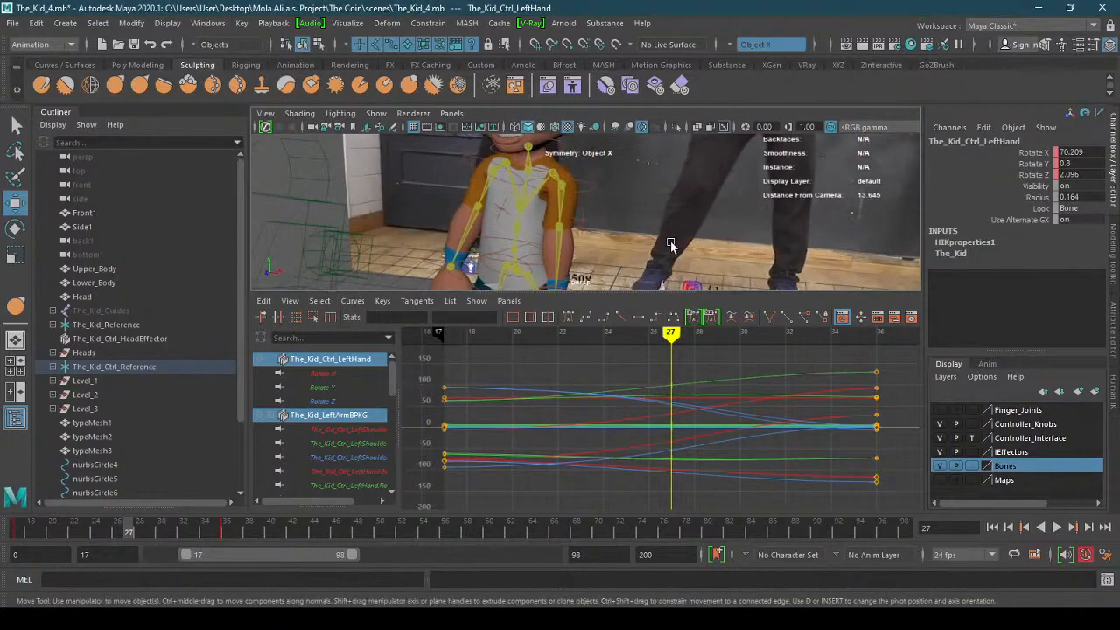
alt+middle_drag(672, 245, 671, 194)
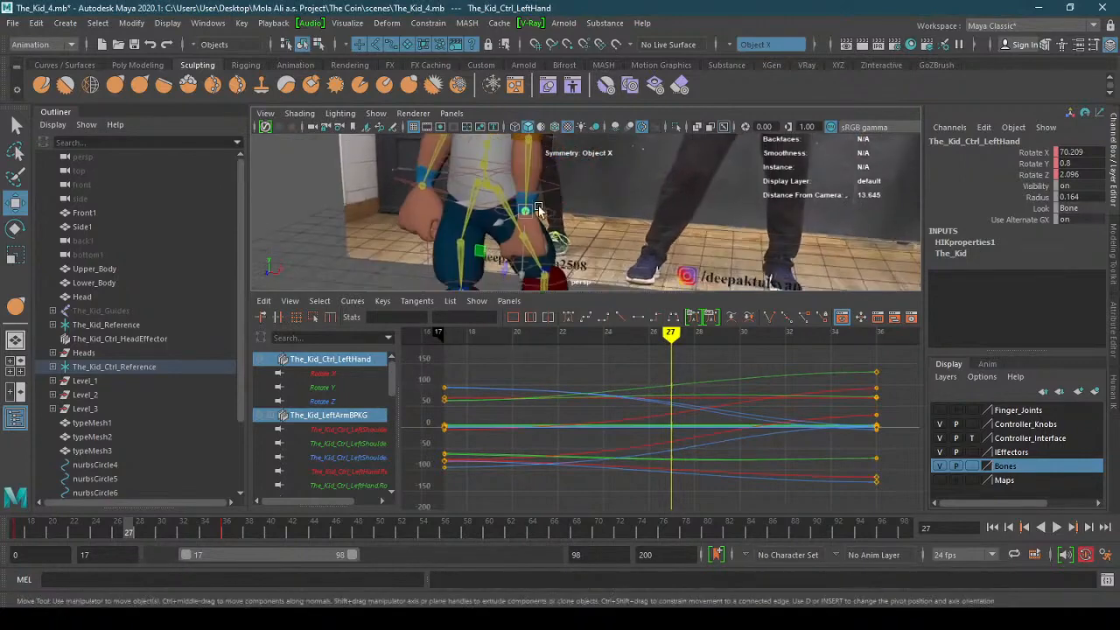
scroll(670, 207, up, 4)
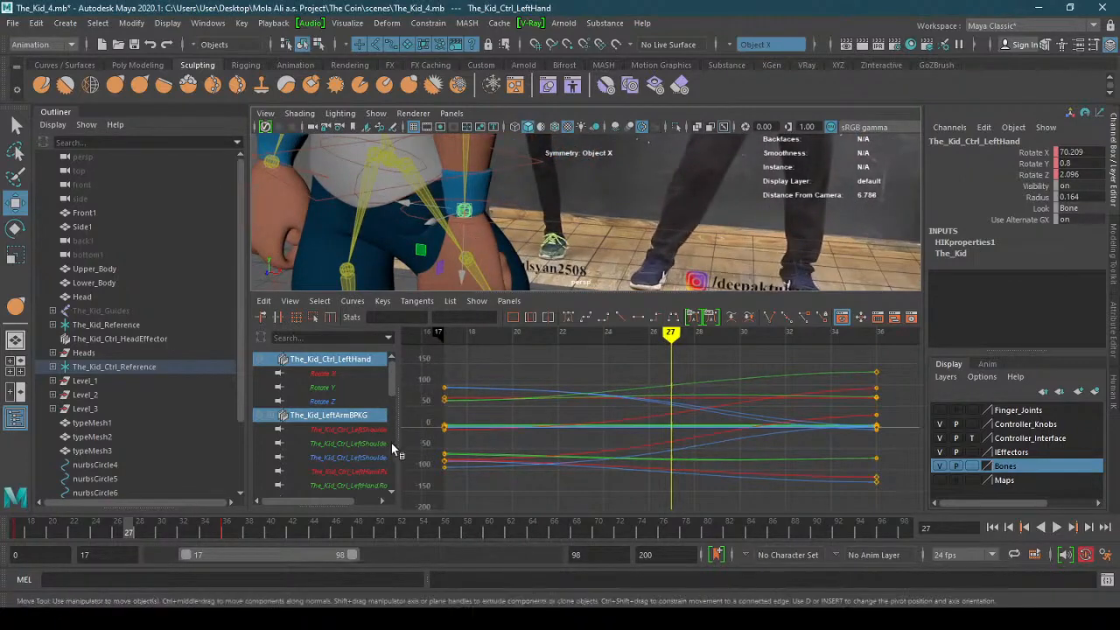
drag(331, 502, 359, 506)
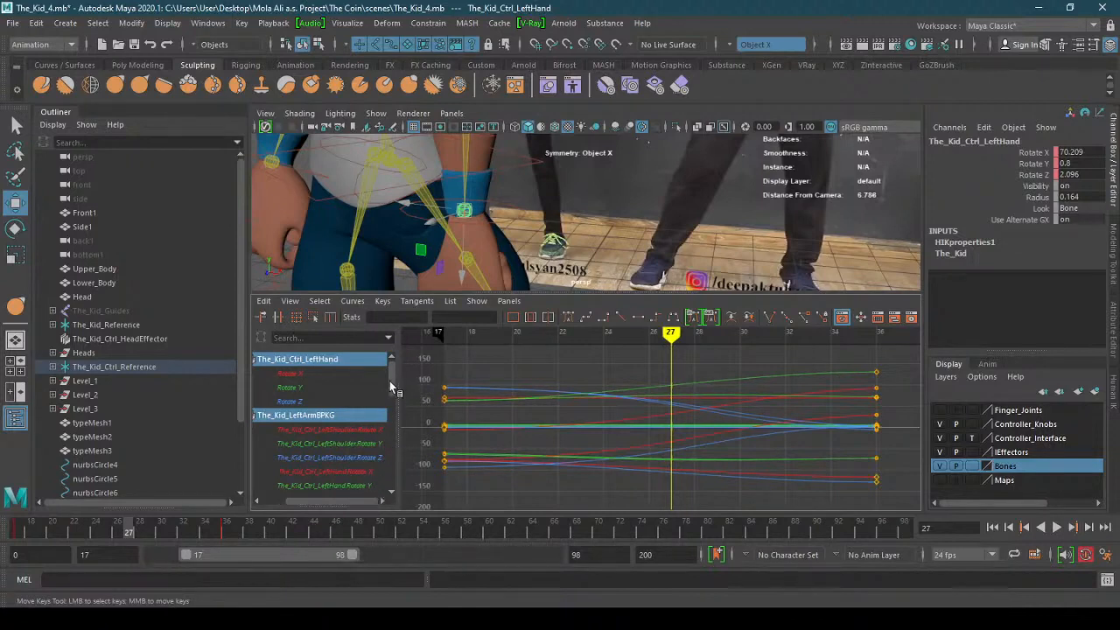
drag(389, 382, 395, 392)
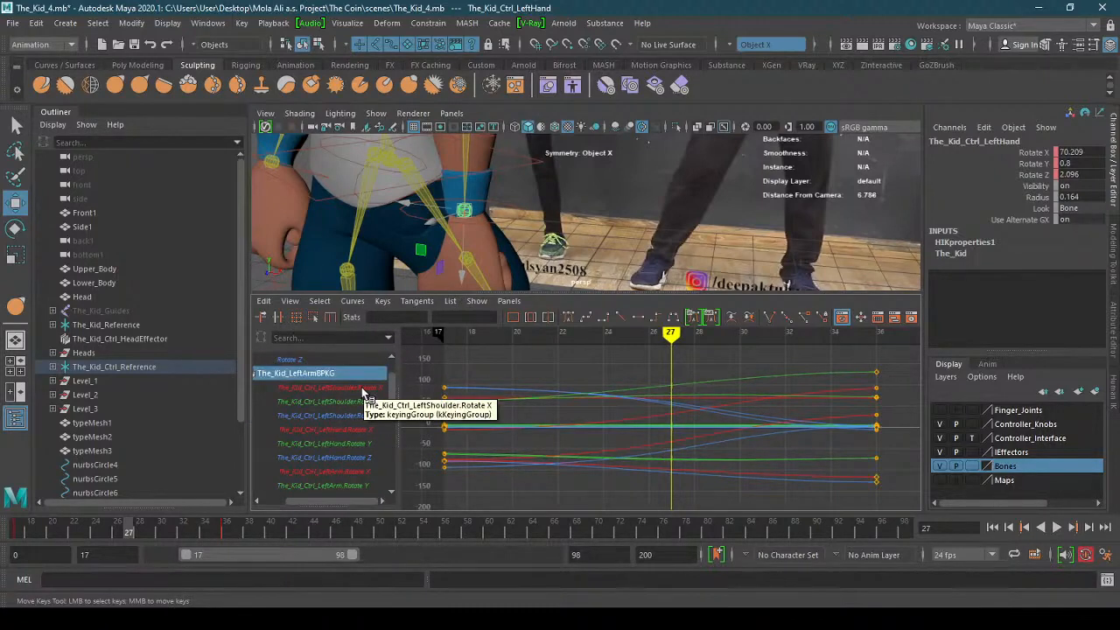
click(366, 389)
click(359, 401)
click(355, 430)
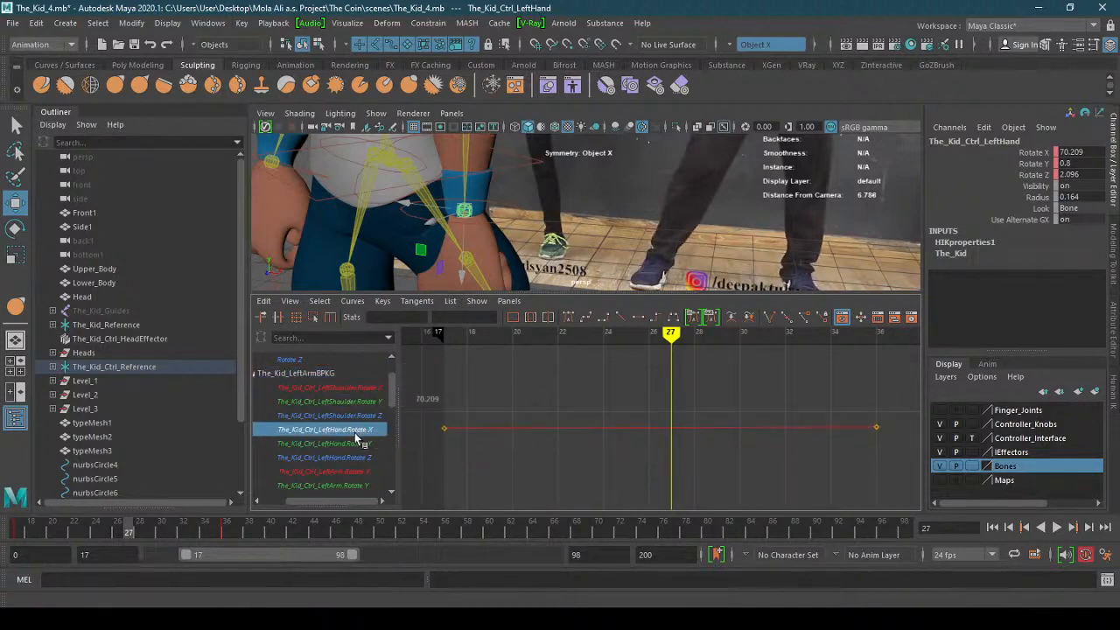
click(353, 444)
click(352, 458)
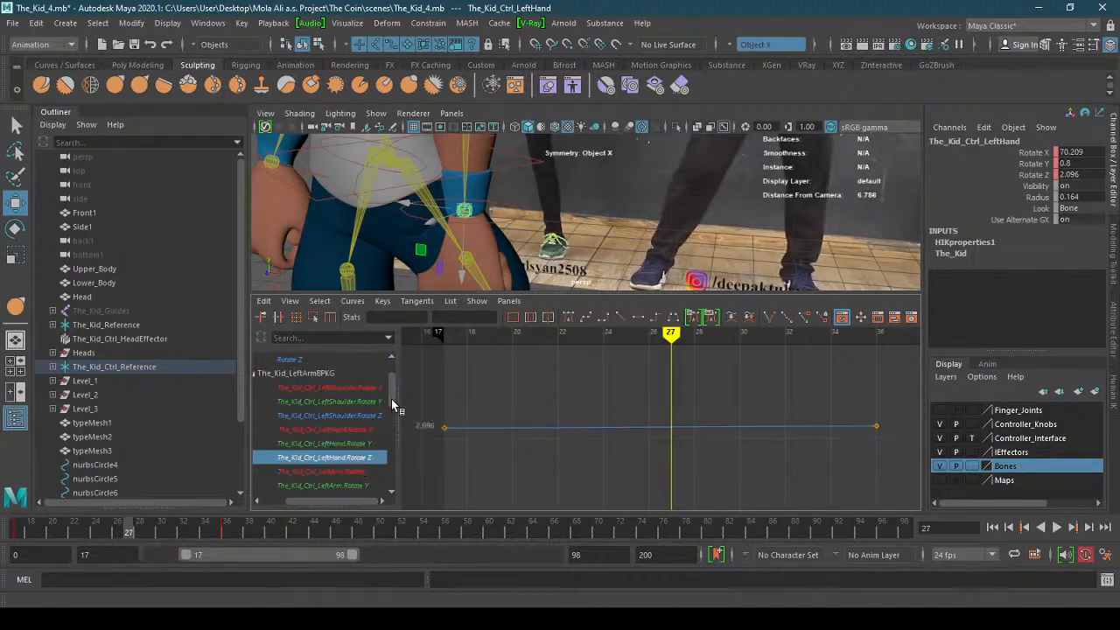
click(368, 444)
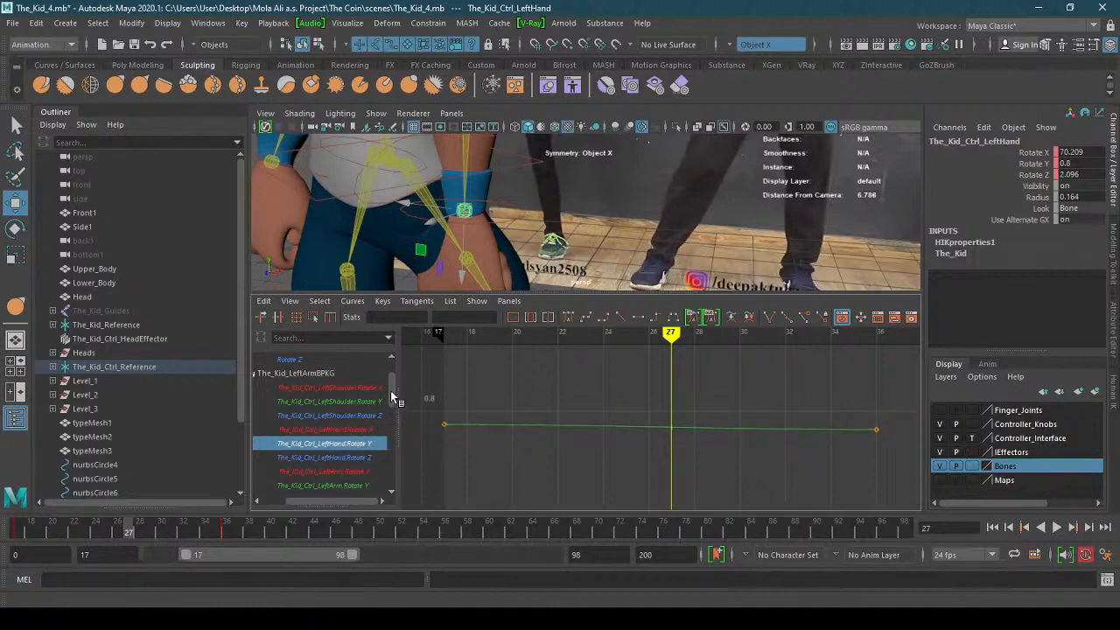
scroll(391, 396, down, 1)
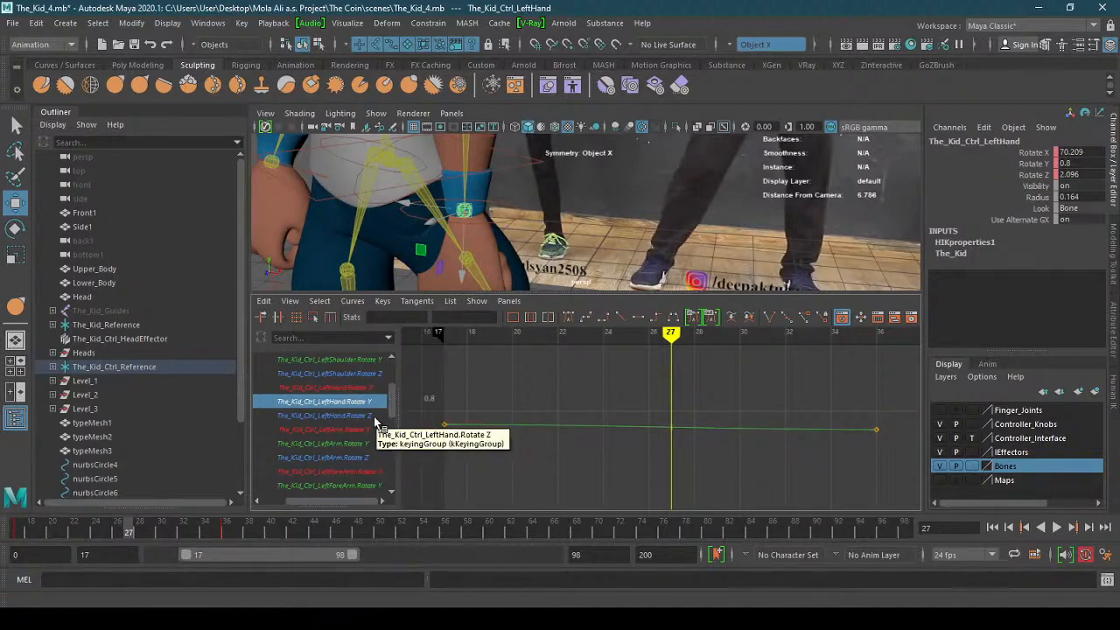
click(373, 483)
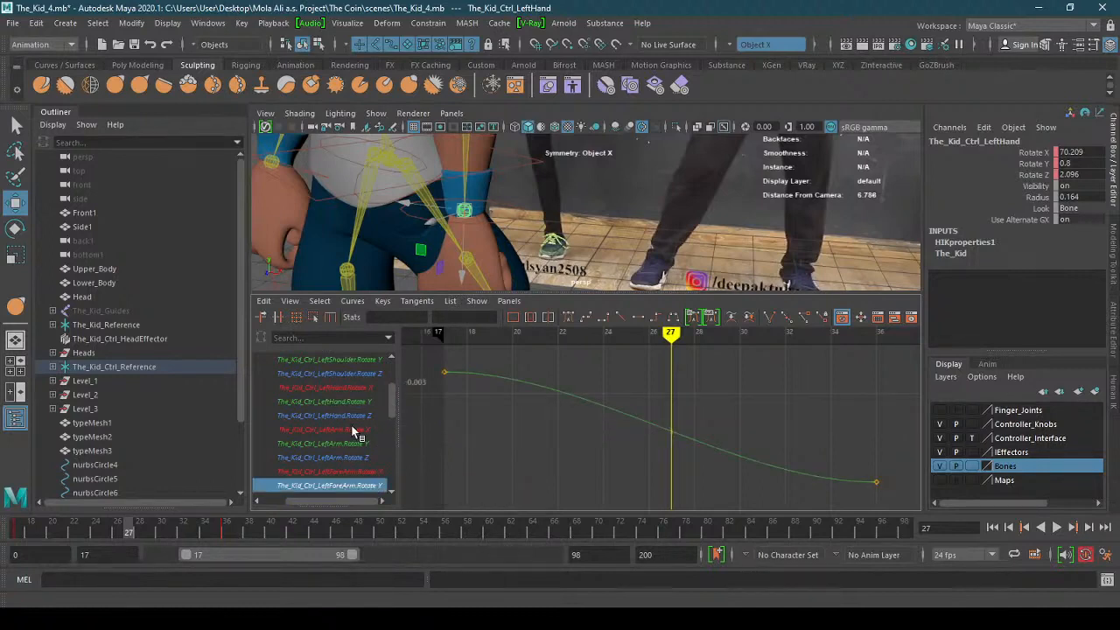
- Try shifting the left forearm's Rotate Y key at frame 17 and Rotate Z key at frame 36, and undo both
click(443, 373)
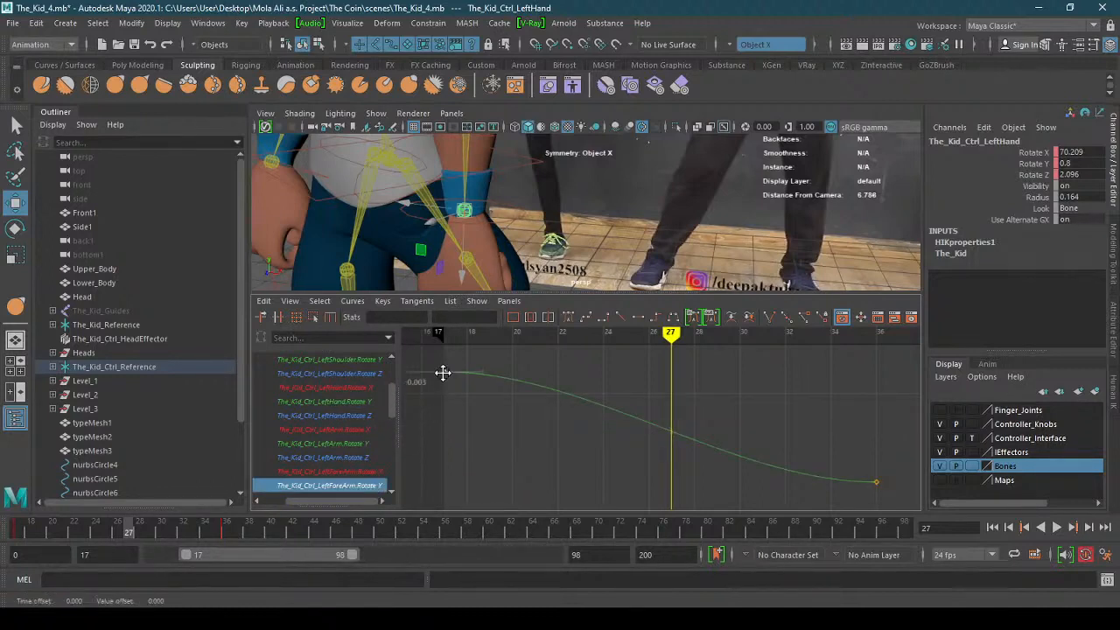
mouse_move(442, 373)
mouse_down()
mouse_move(443, 425)
mouse_move(446, 391)
mouse_up()
key(ctrl+z)
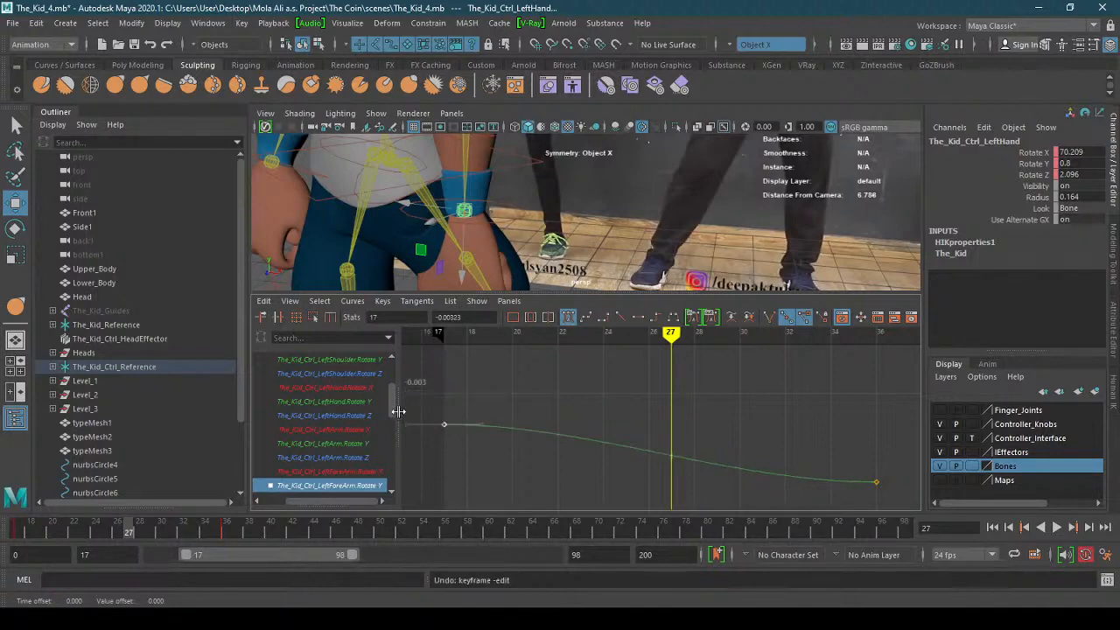
key(ctrl+z)
drag(394, 409, 393, 422)
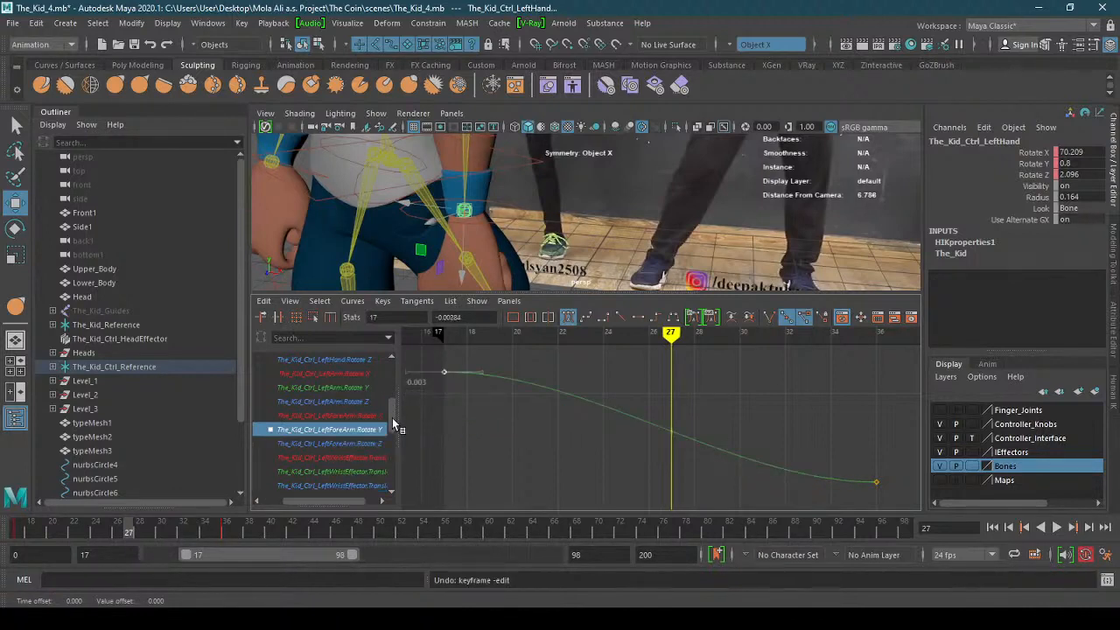
click(384, 443)
drag(876, 482, 872, 417)
key(ctrl+z)
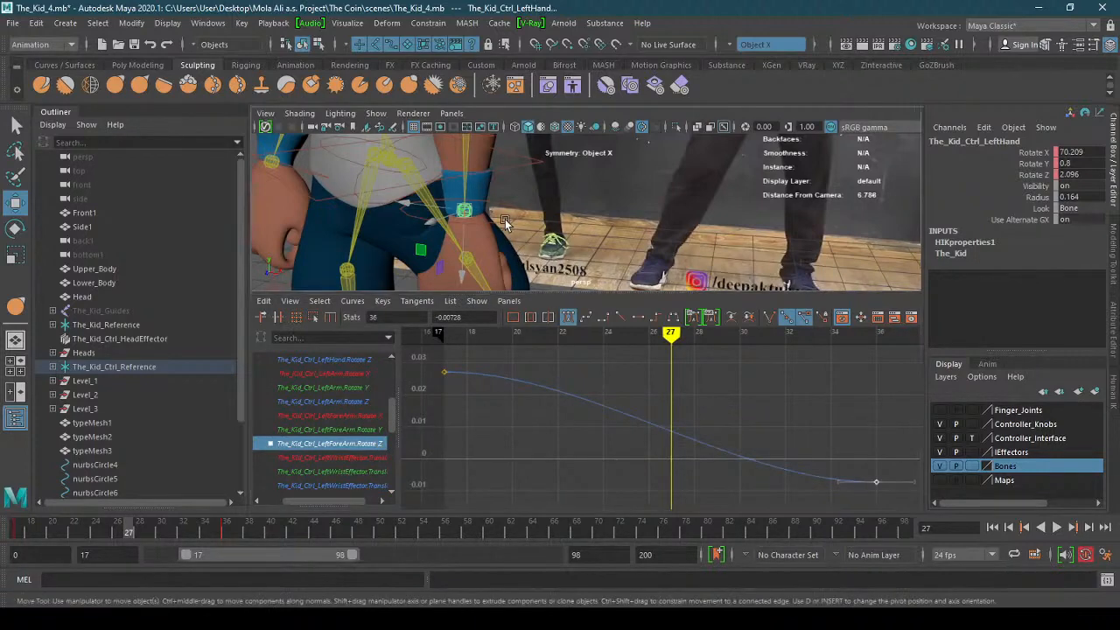
- Move the left wrist effector outward from the thigh at frame 27, to about X 1.62, Y 4.05, Z 0.45
click(504, 219)
drag(419, 207, 464, 211)
alt+right_drag(551, 229, 440, 241)
alt+middle_drag(439, 239, 514, 236)
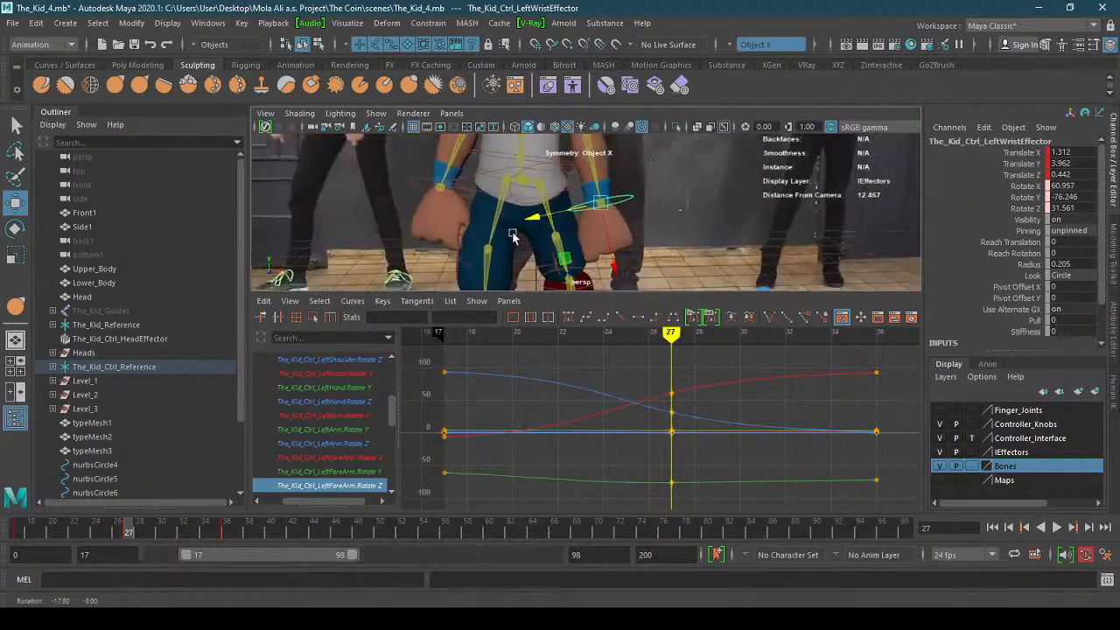
alt+drag(513, 236, 555, 208)
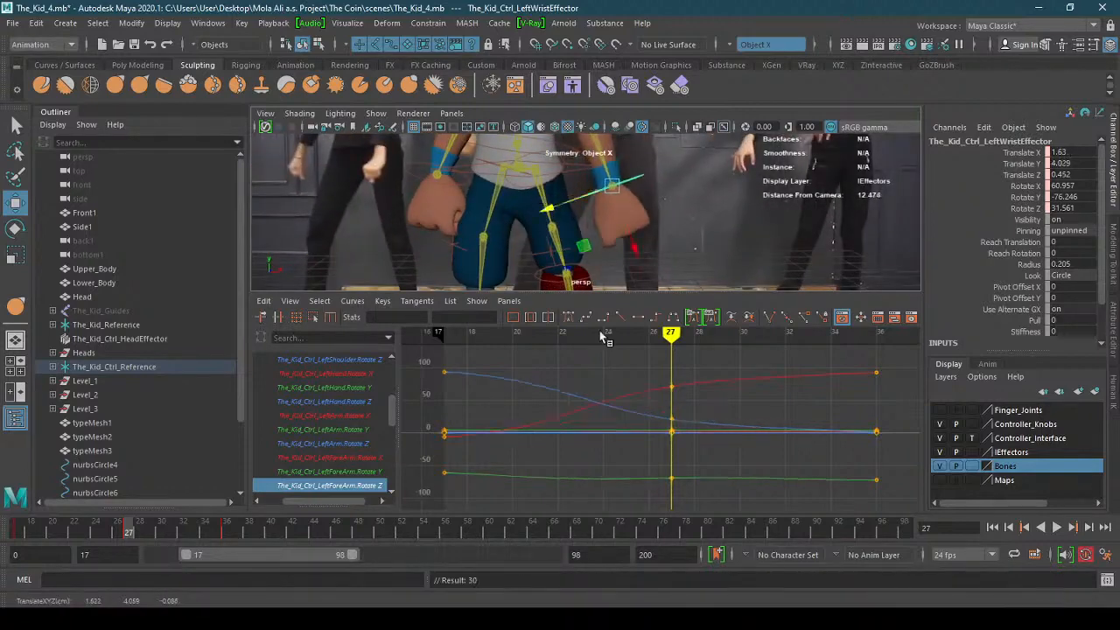
mouse_move(125, 530)
mouse_down()
mouse_move(65, 533)
mouse_move(129, 531)
mouse_up()
- Try raising the left wrist effector's Rotate X key at frame 27 while viewing frame 24, and undo it
drag(644, 372, 716, 503)
click(716, 473)
click(672, 387)
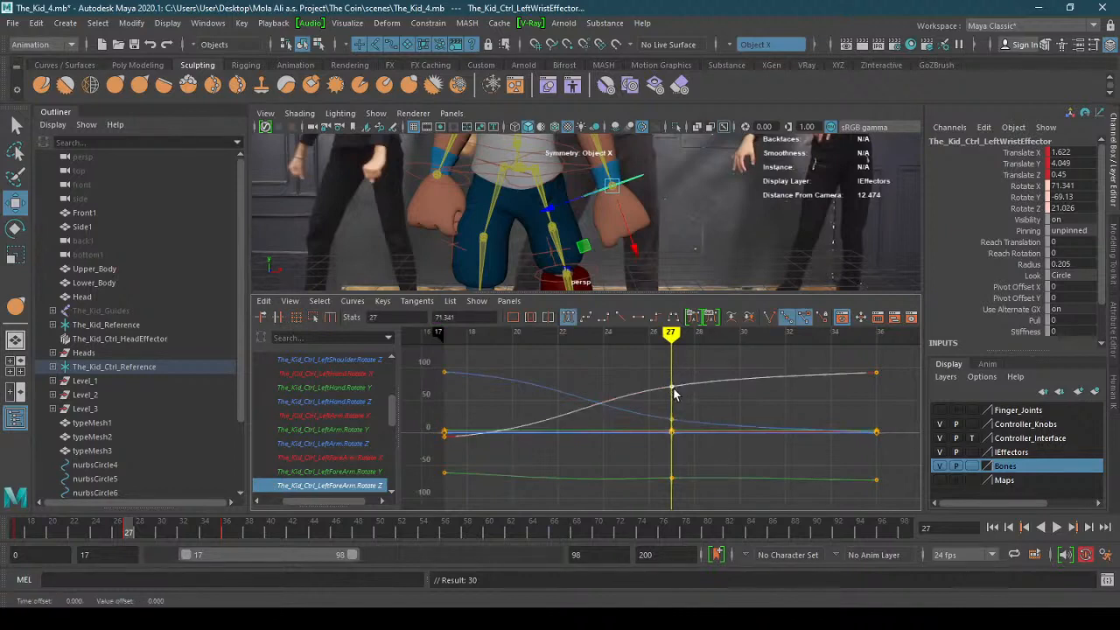
key(alt+comma)
key(alt+comma)
key(alt+comma)
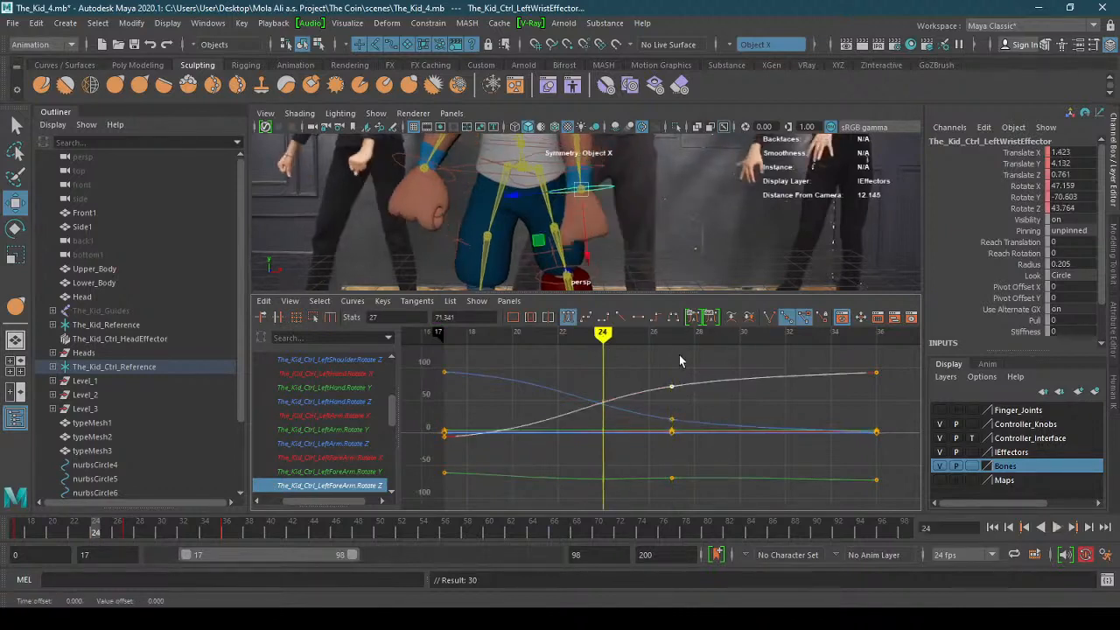
drag(672, 387, 671, 369)
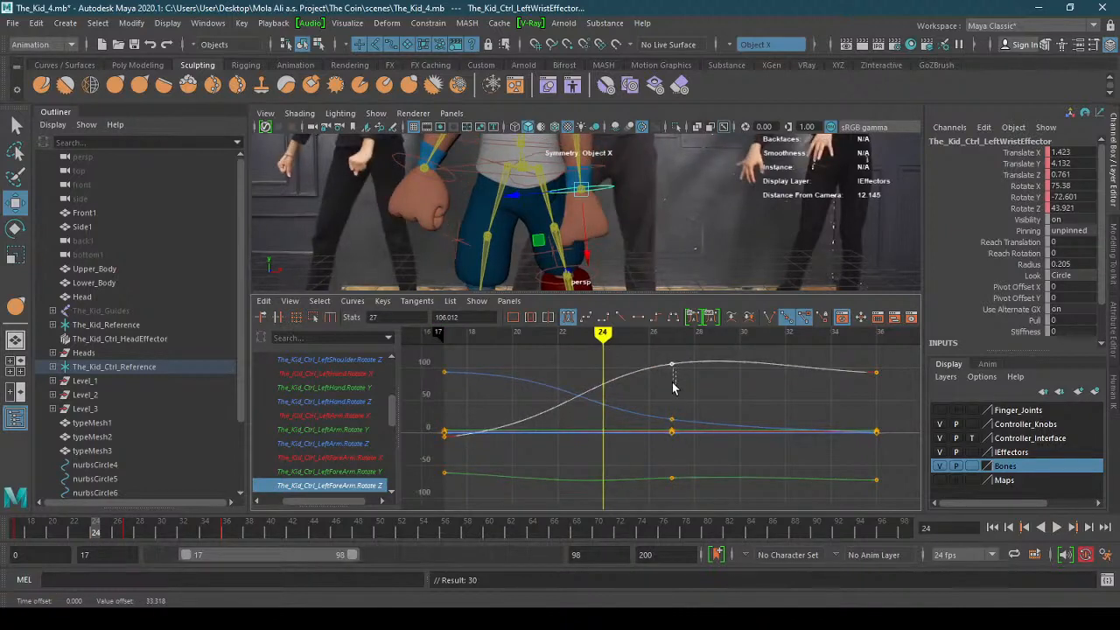
key(ctrl+z)
key(ctrl+z)
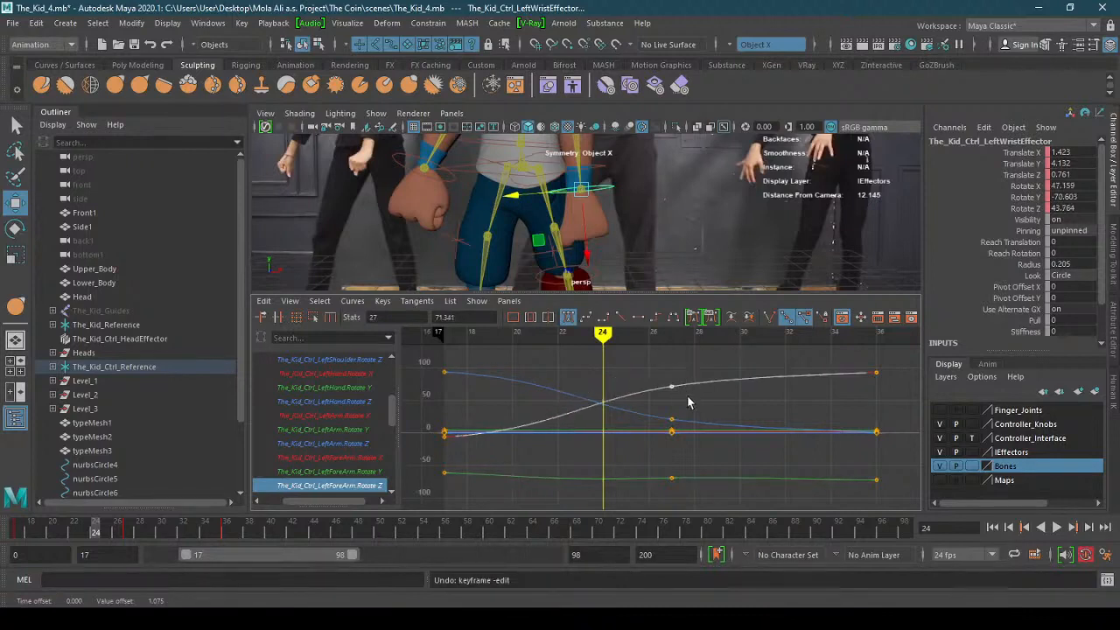
- Try adjusting the left wrist effector's Rotate Z and Rotate Y keys at frame 27, undo the edits and clear the key selection
click(671, 422)
drag(672, 422, 671, 478)
click(671, 478)
click(718, 487)
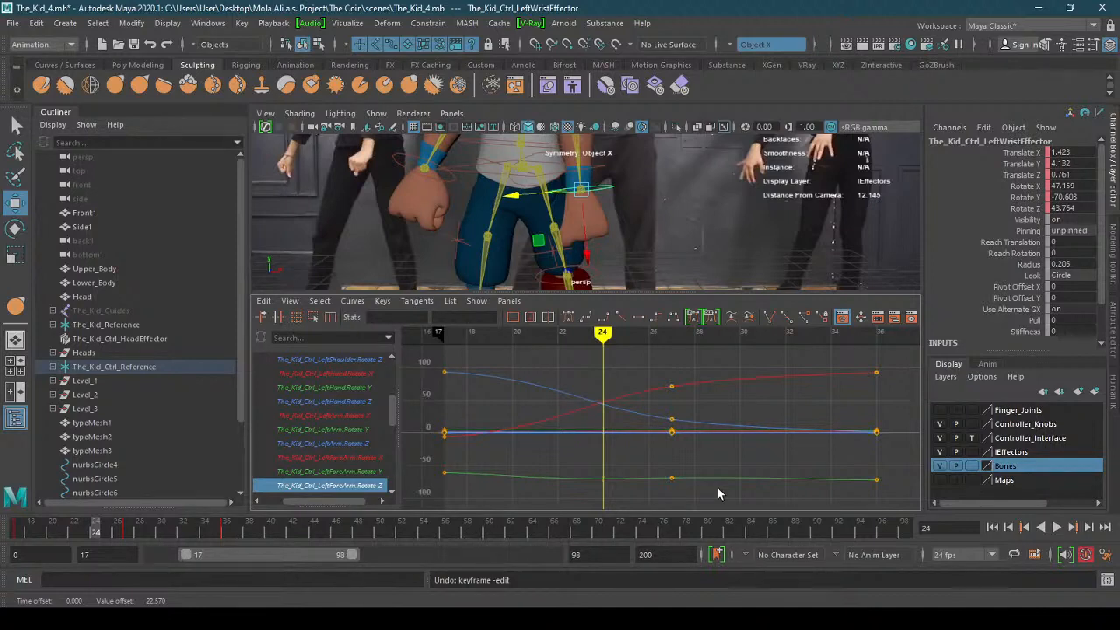
- Restore the single perspective view and inspect the character against the dance footage from several angles
click(510, 301)
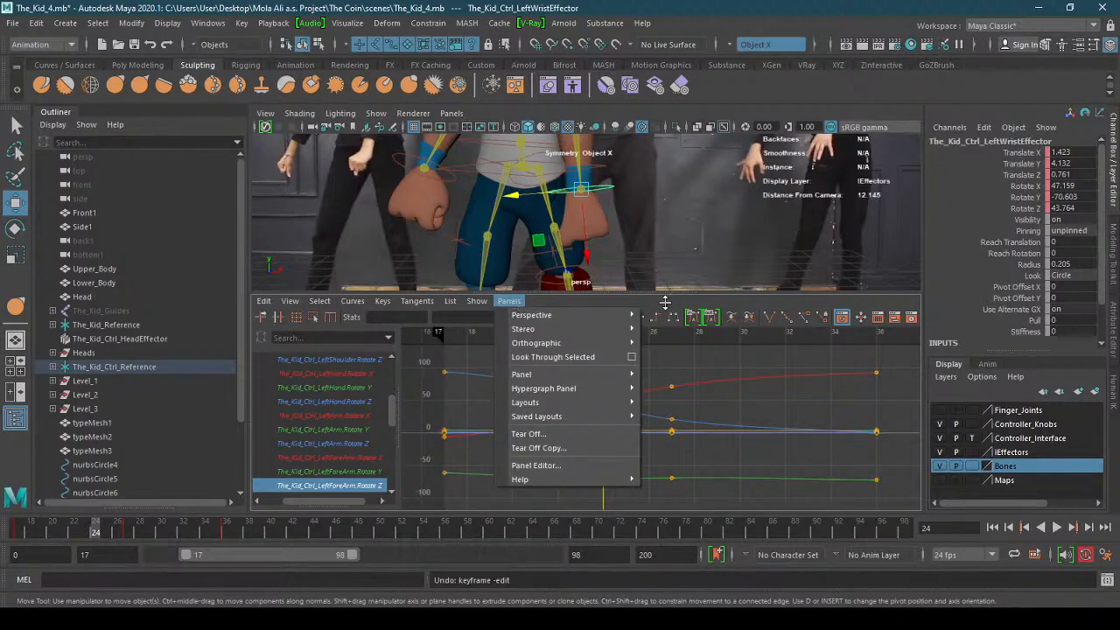
click(16, 340)
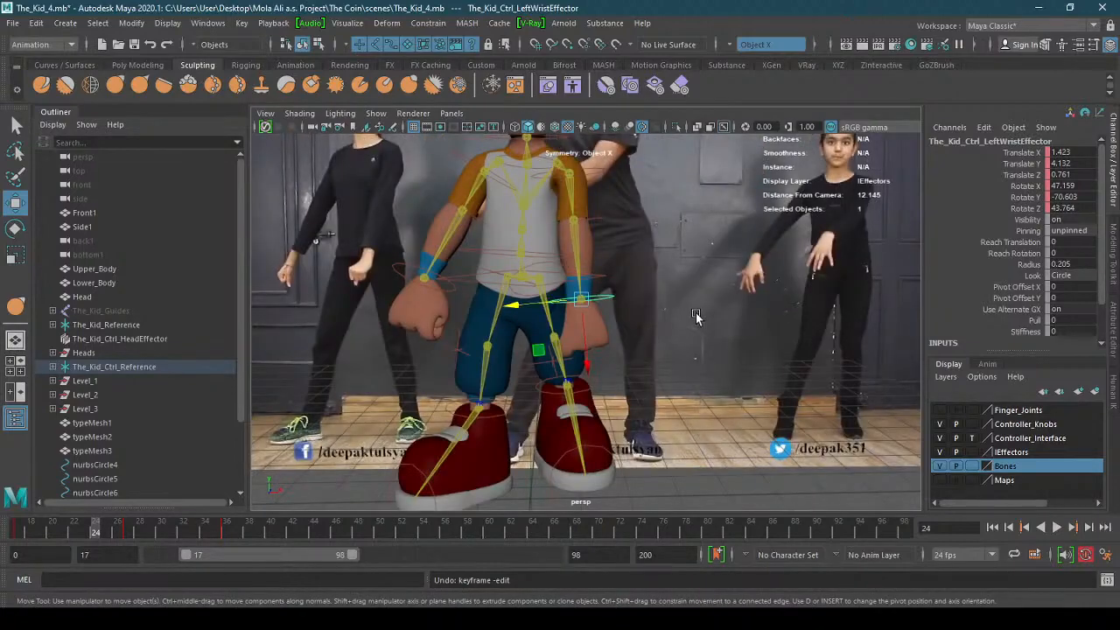
scroll(695, 314, down, 5)
alt+drag(611, 350, 593, 349)
click(516, 385)
scroll(515, 385, down, 2)
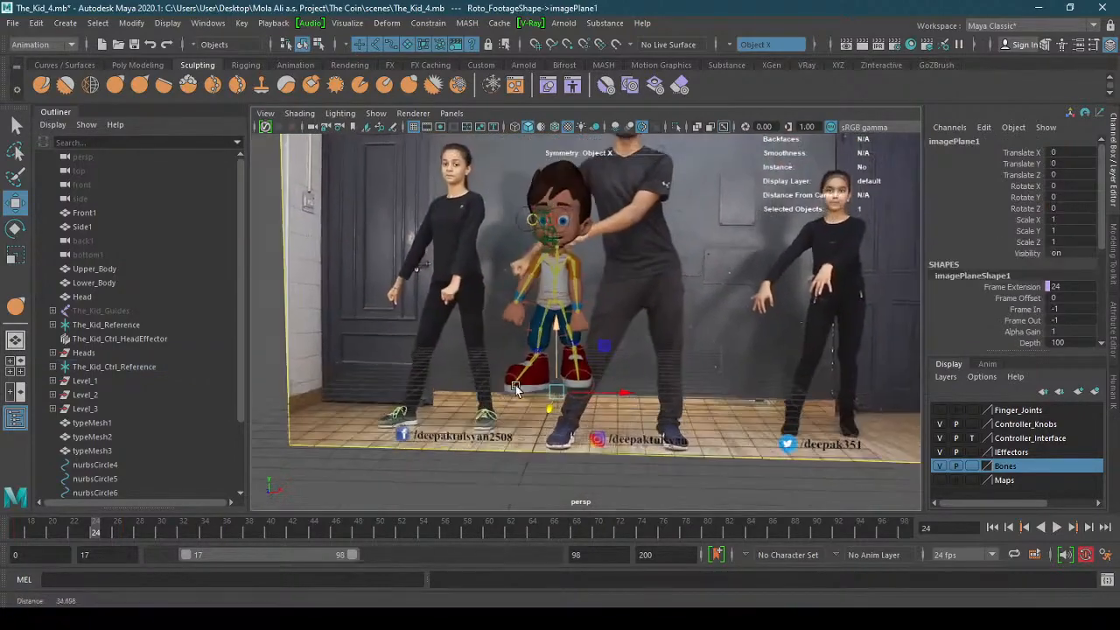
alt+drag(516, 385, 629, 417)
scroll(564, 408, up, 3)
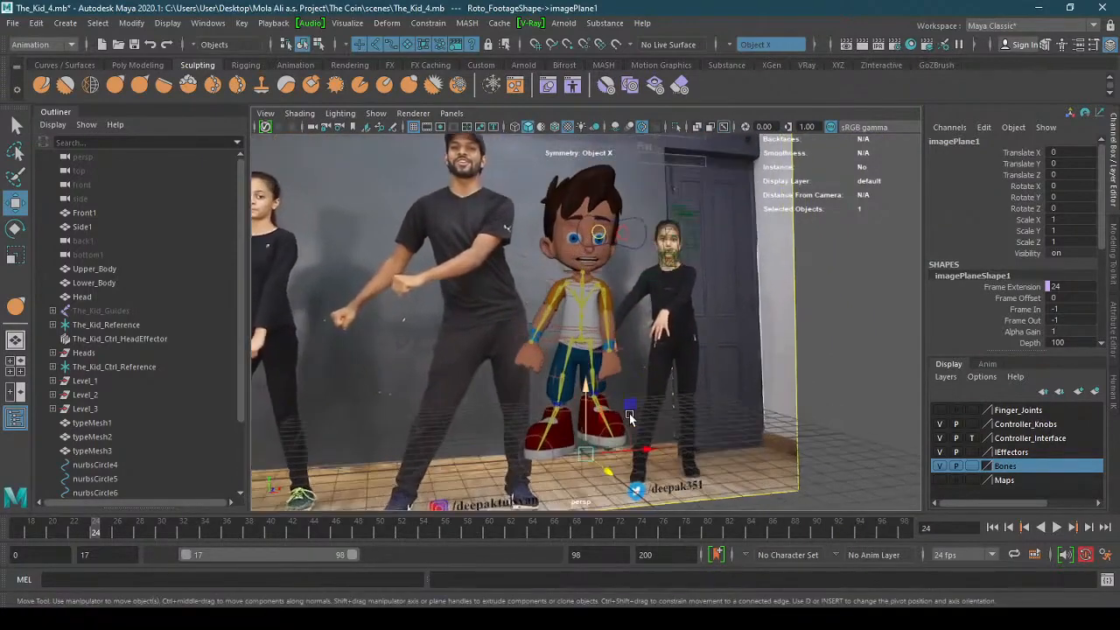
alt+drag(700, 431, 705, 450)
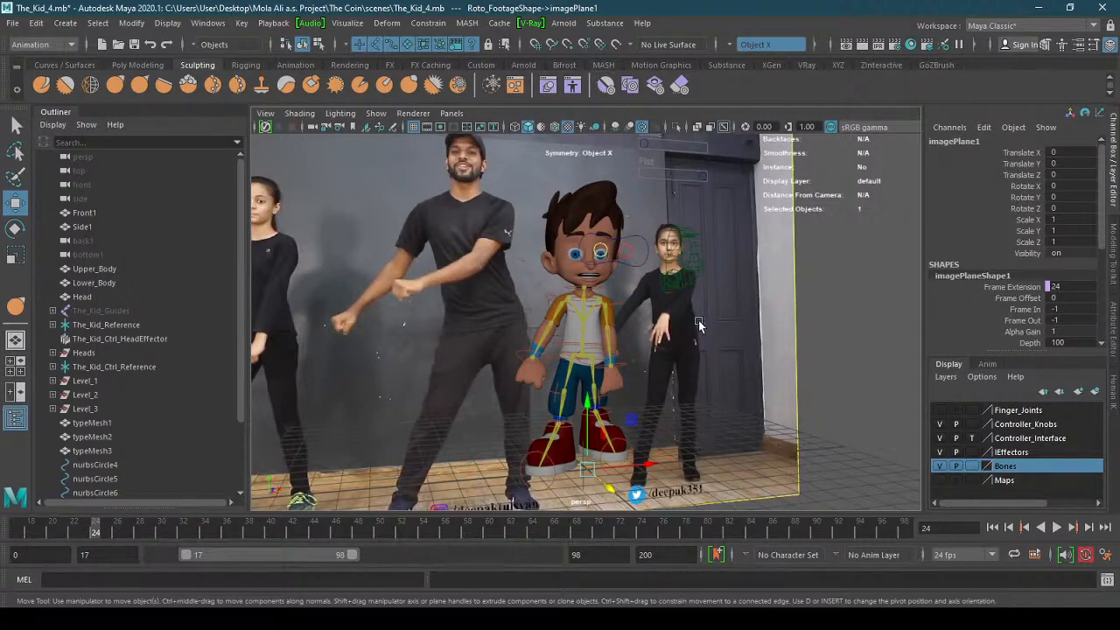
alt+drag(700, 326, 643, 345)
scroll(657, 385, up, 3)
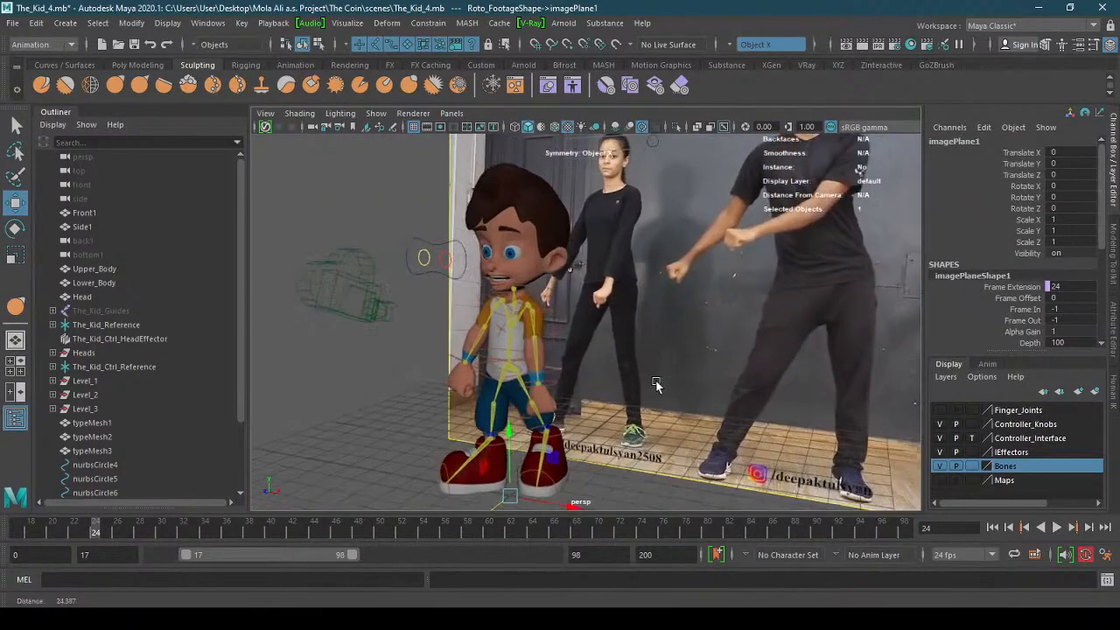
alt+drag(658, 388, 632, 383)
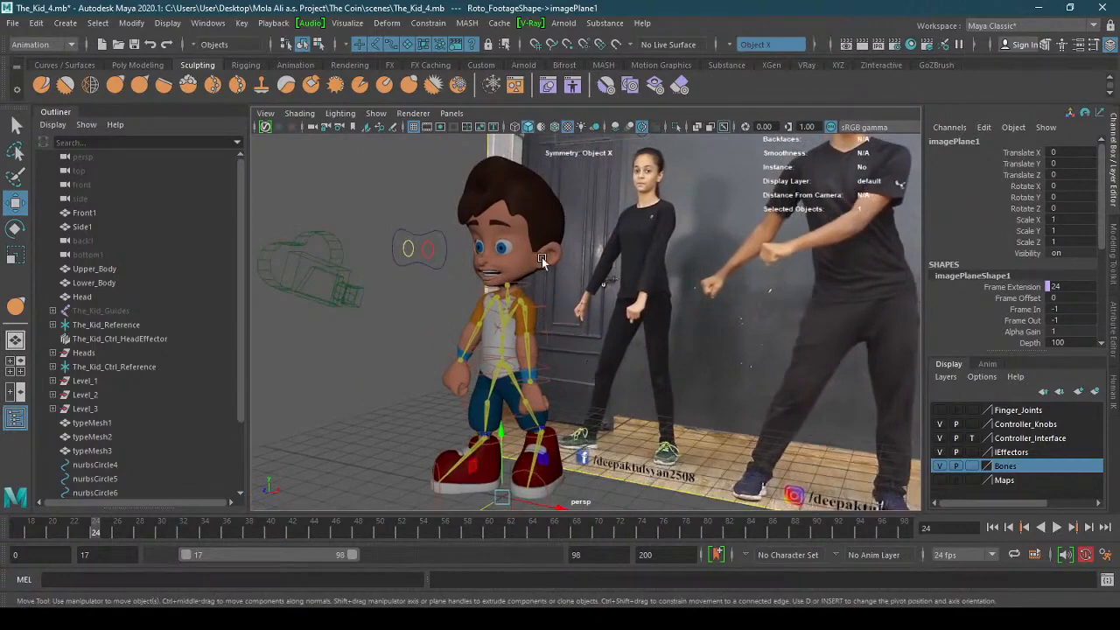
- Hide the persp1 camera object and return to a frontal view of the character
click(308, 299)
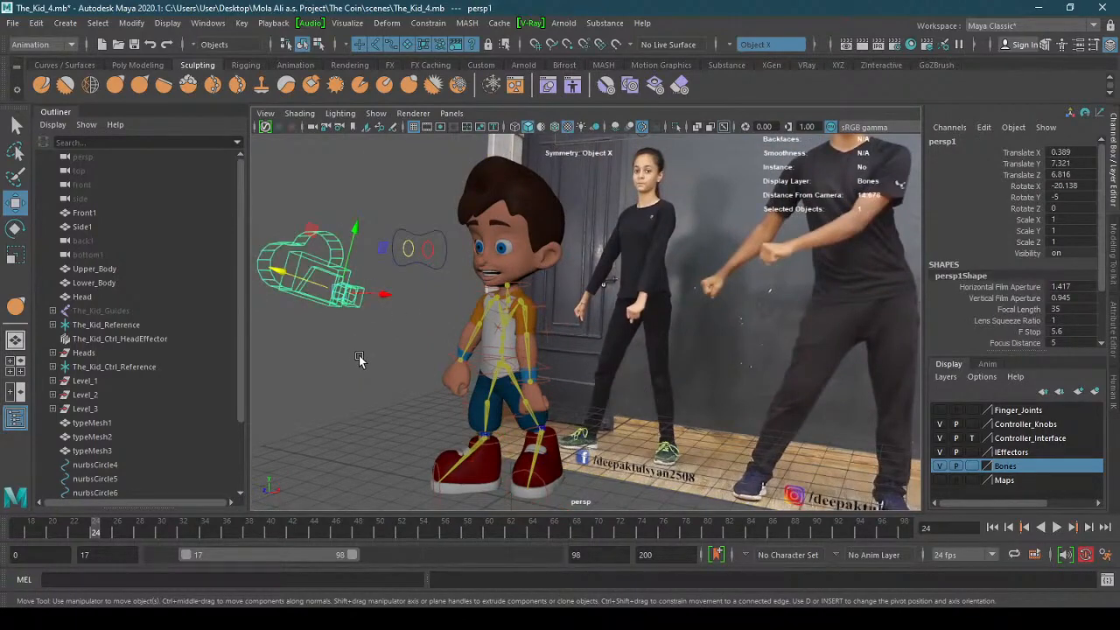
key(ctrl+h)
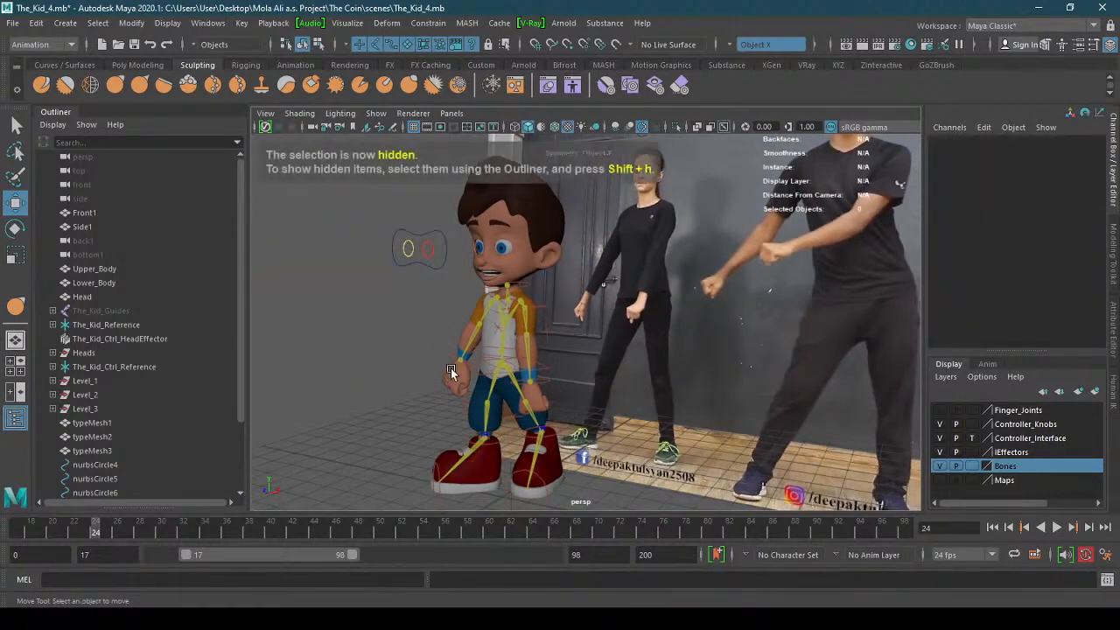
alt+drag(453, 372, 618, 389)
scroll(613, 387, up, 3)
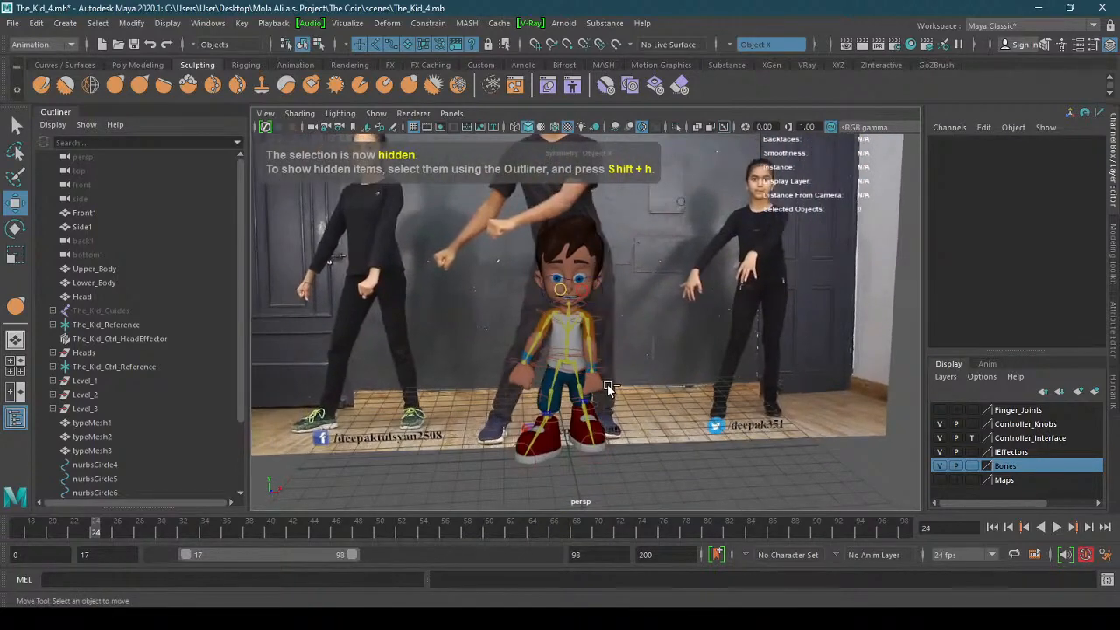
- Save the scene and move the error dialog away from the character
key(ctrl+s)
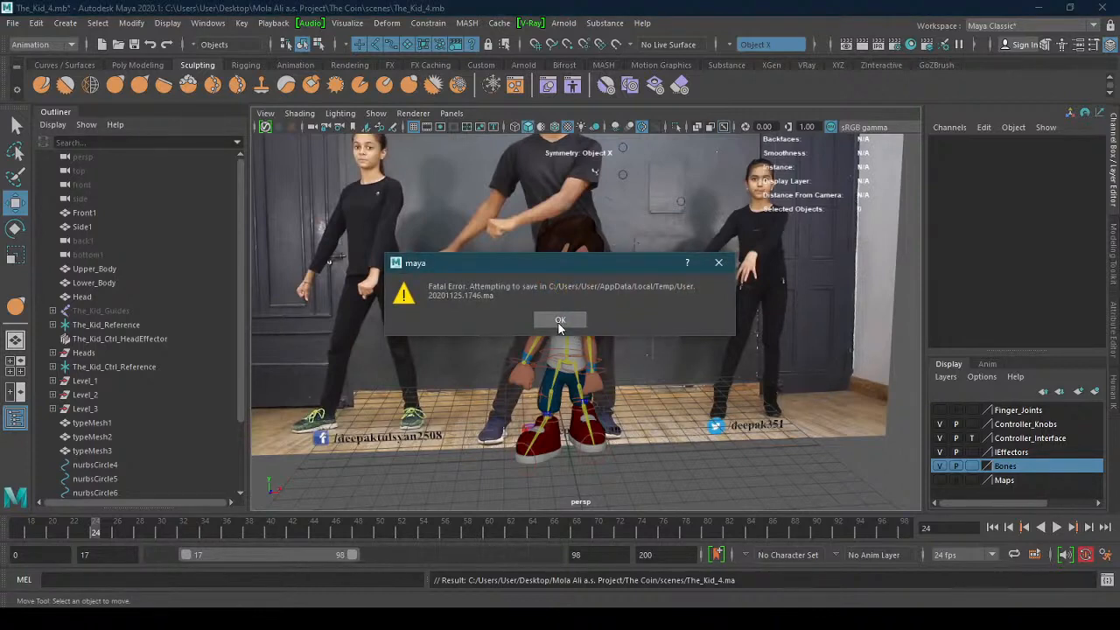
drag(570, 257, 905, 557)
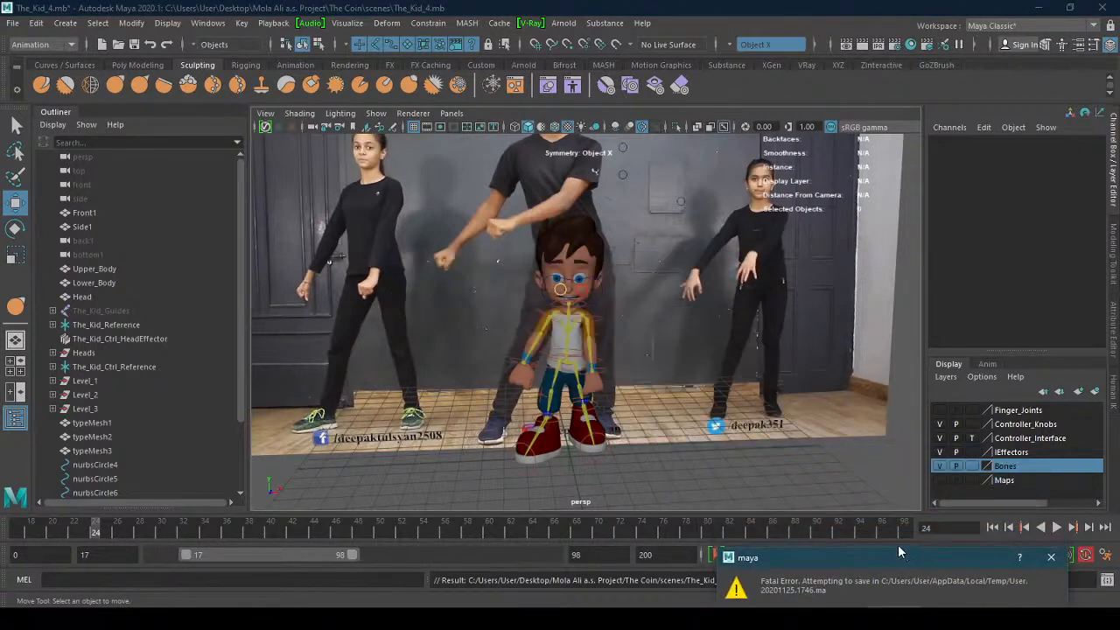